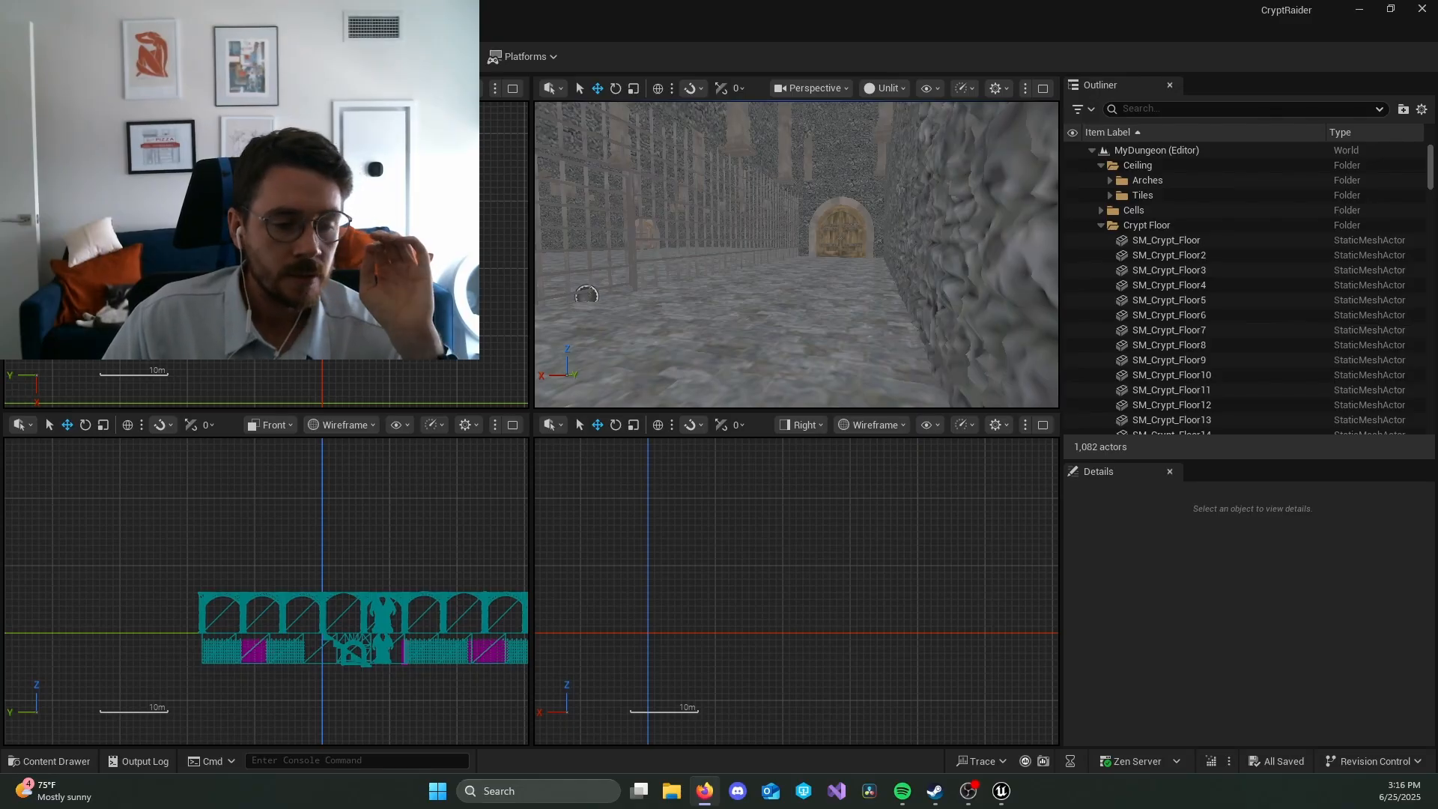
pyautogui.hotkey('alt', 'Tab')
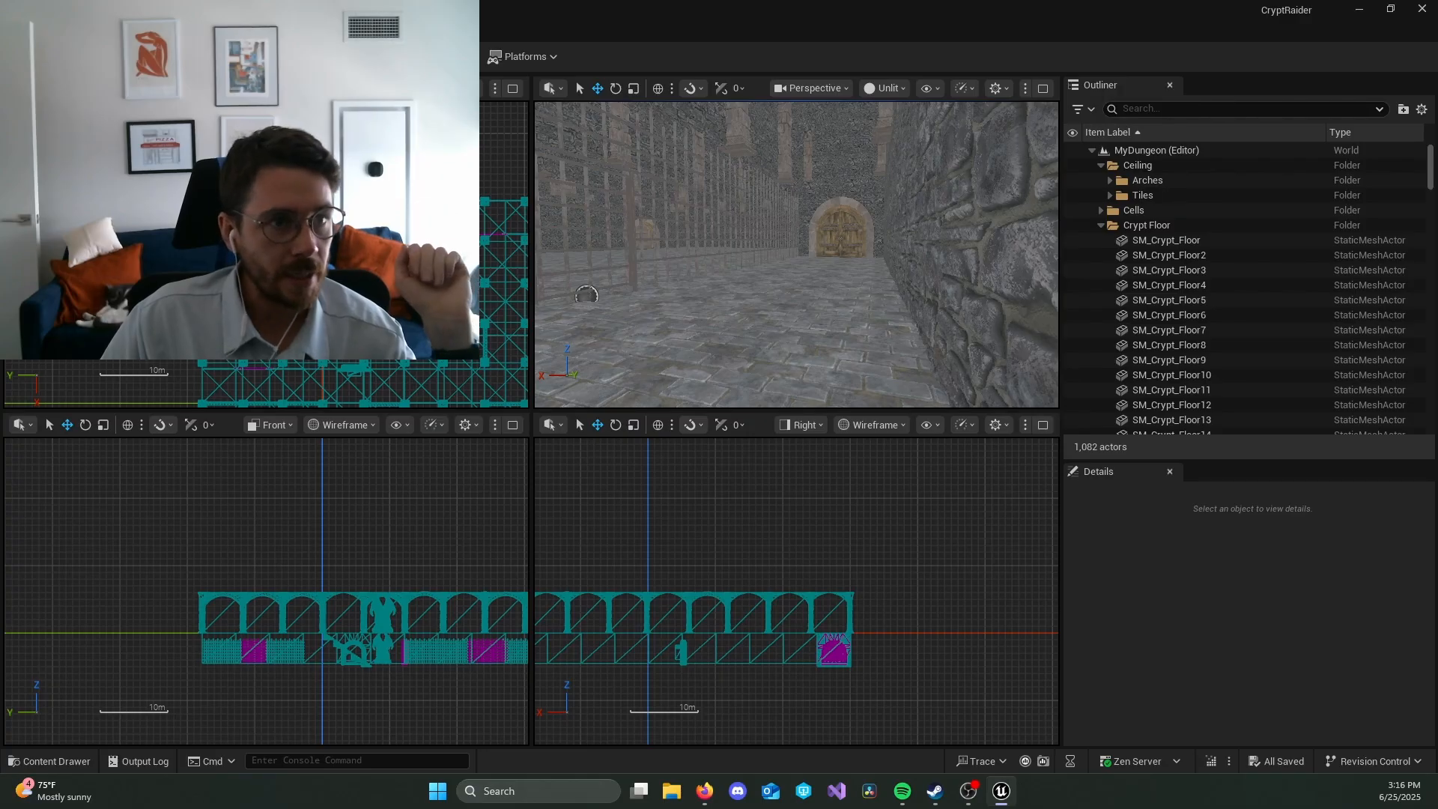
pyautogui.hotkey('alt', 'Tab')
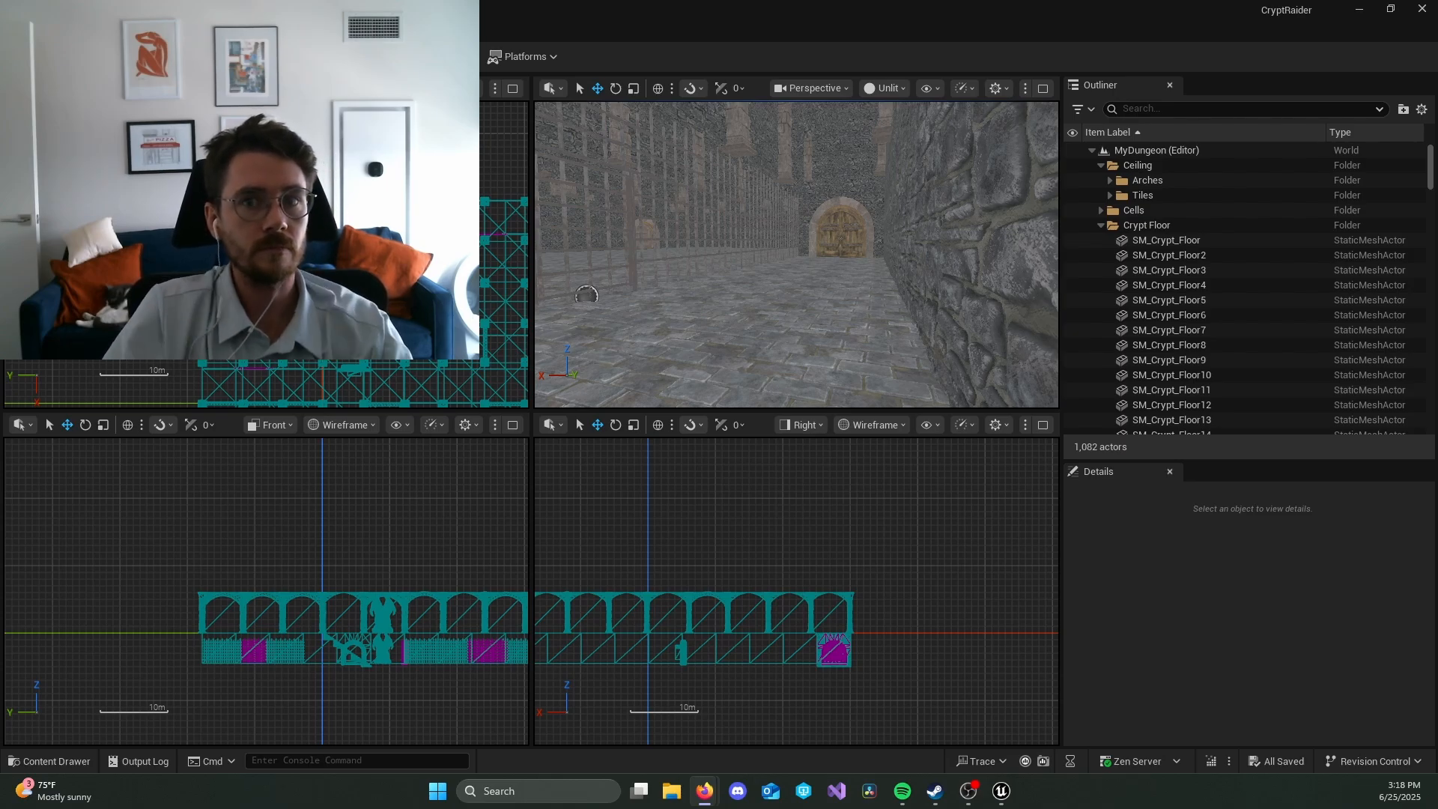
# Step: Preview the perspective viewport in Lit view mode and switch it back to Unlit
pyautogui.click(891, 88)
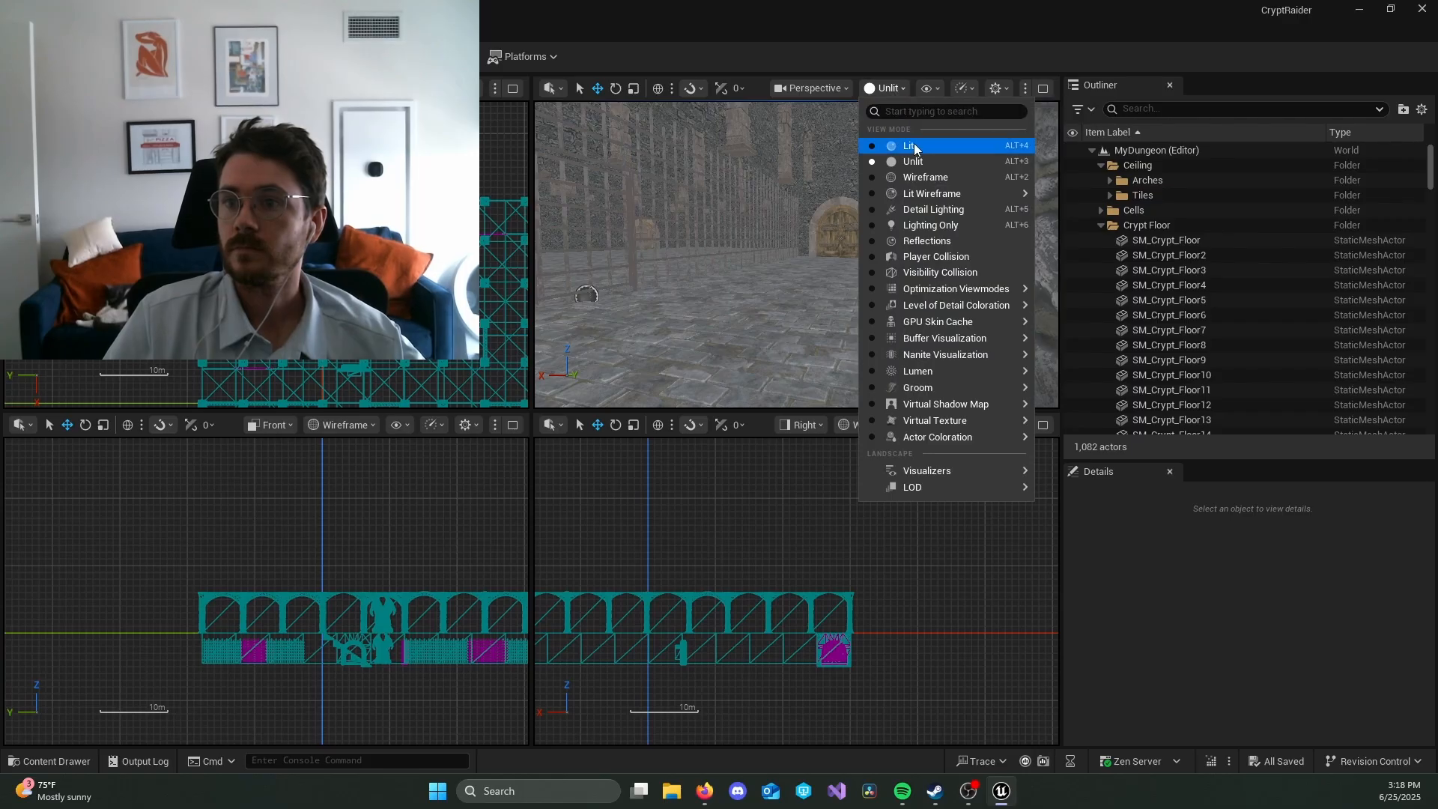
pyautogui.click(883, 148)
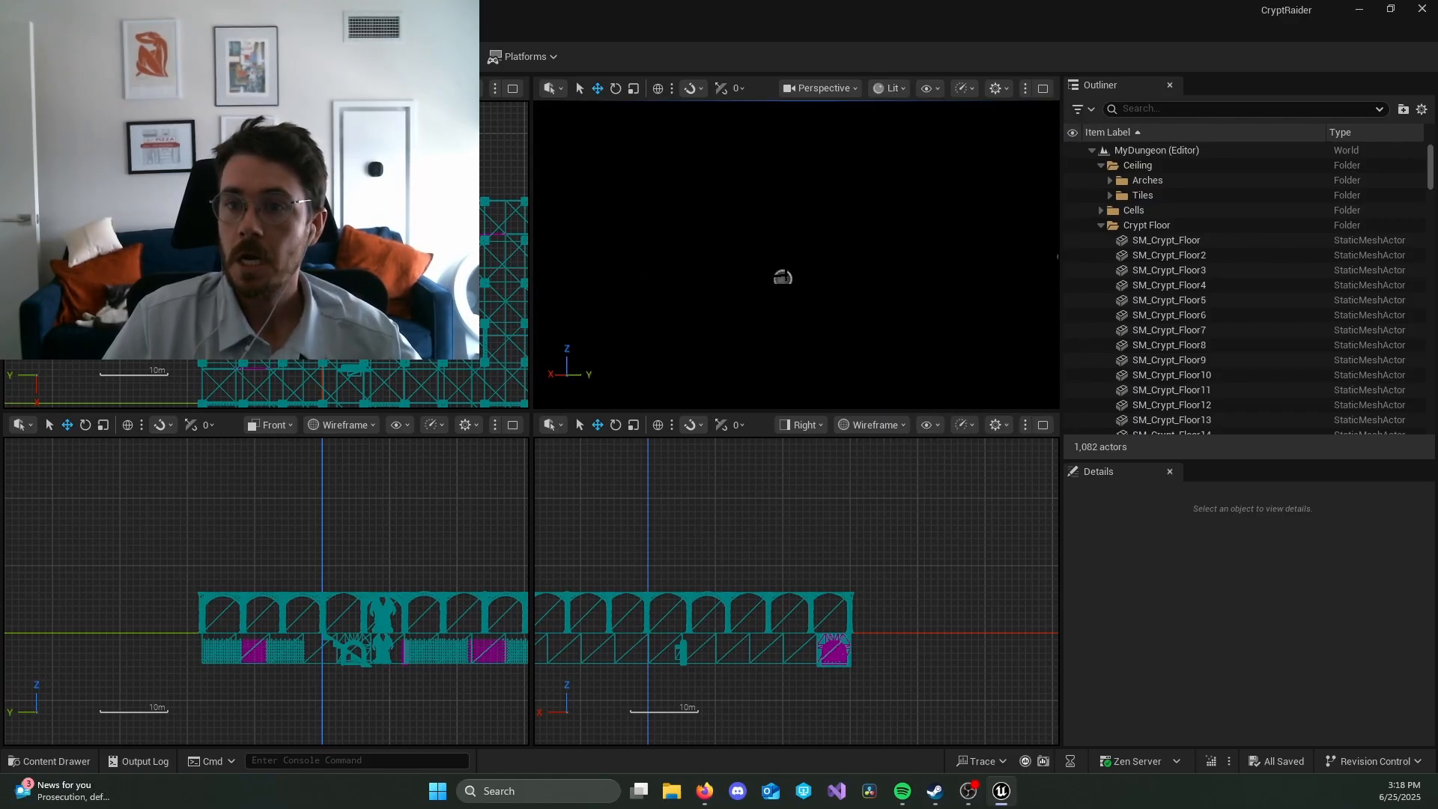
pyautogui.click(893, 89)
pyautogui.click(891, 161)
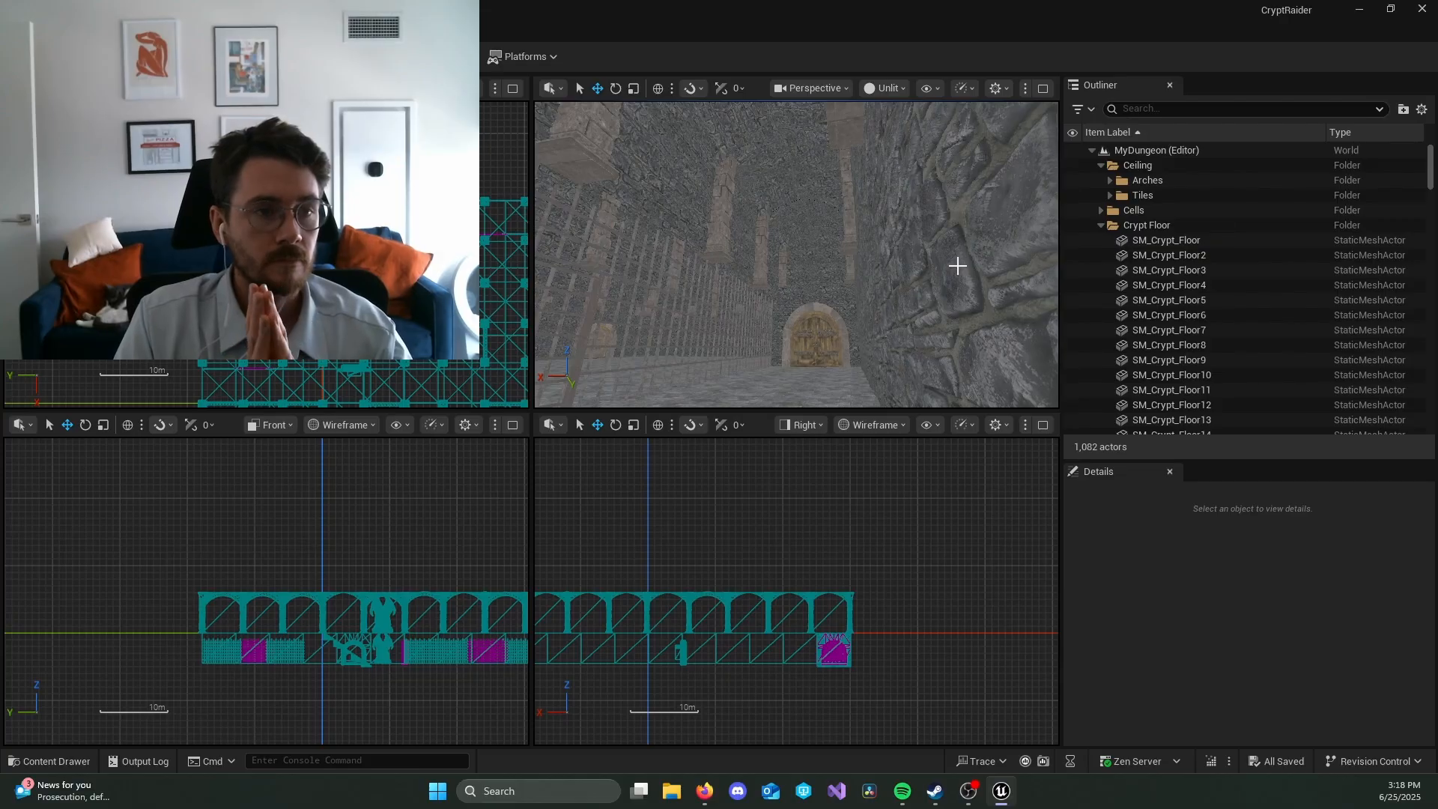
# Step: Collapse the Crypt Floor, Ceiling and Dungeon Floor folders in the Outliner
pyautogui.click(1101, 225)
pyautogui.click(1101, 165)
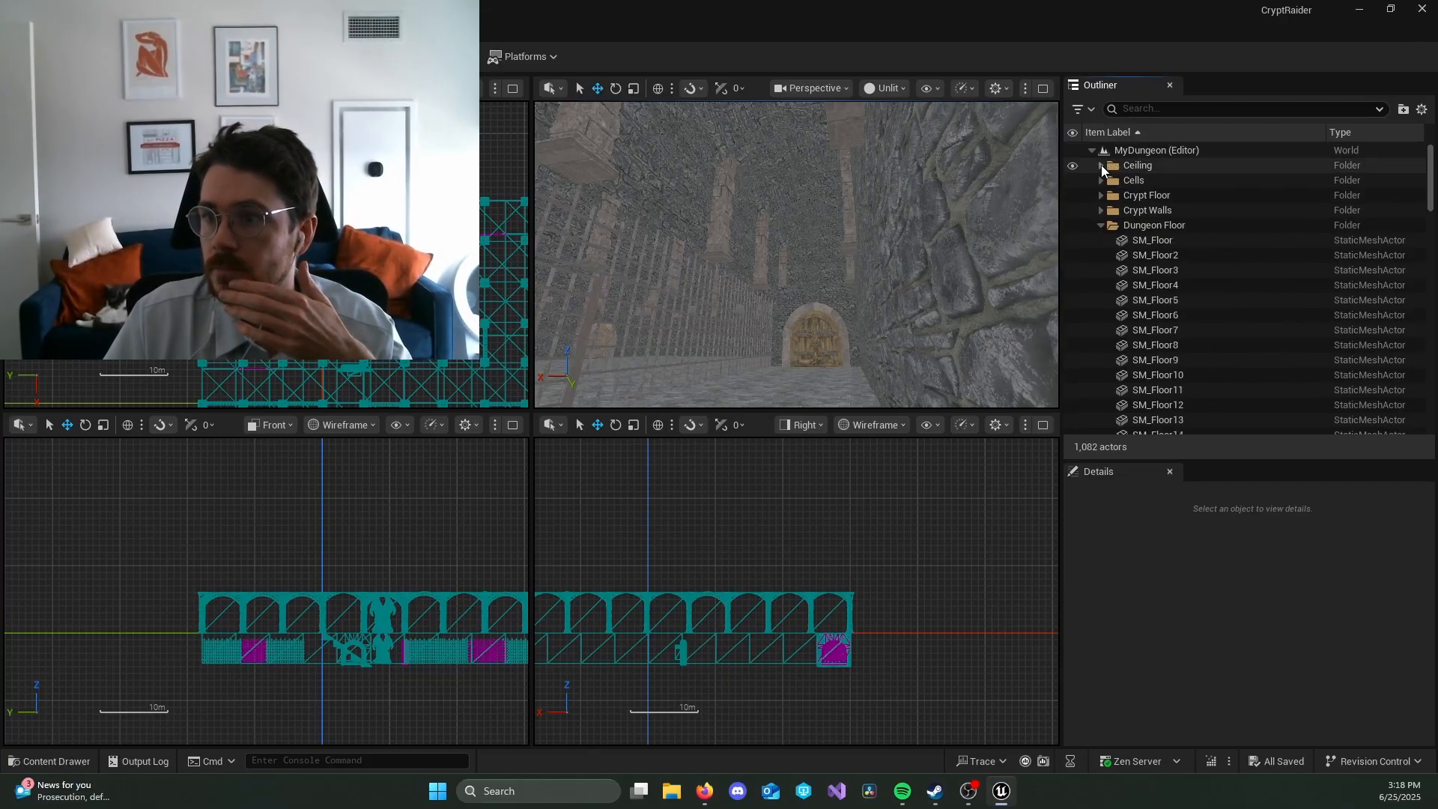
pyautogui.click(1101, 225)
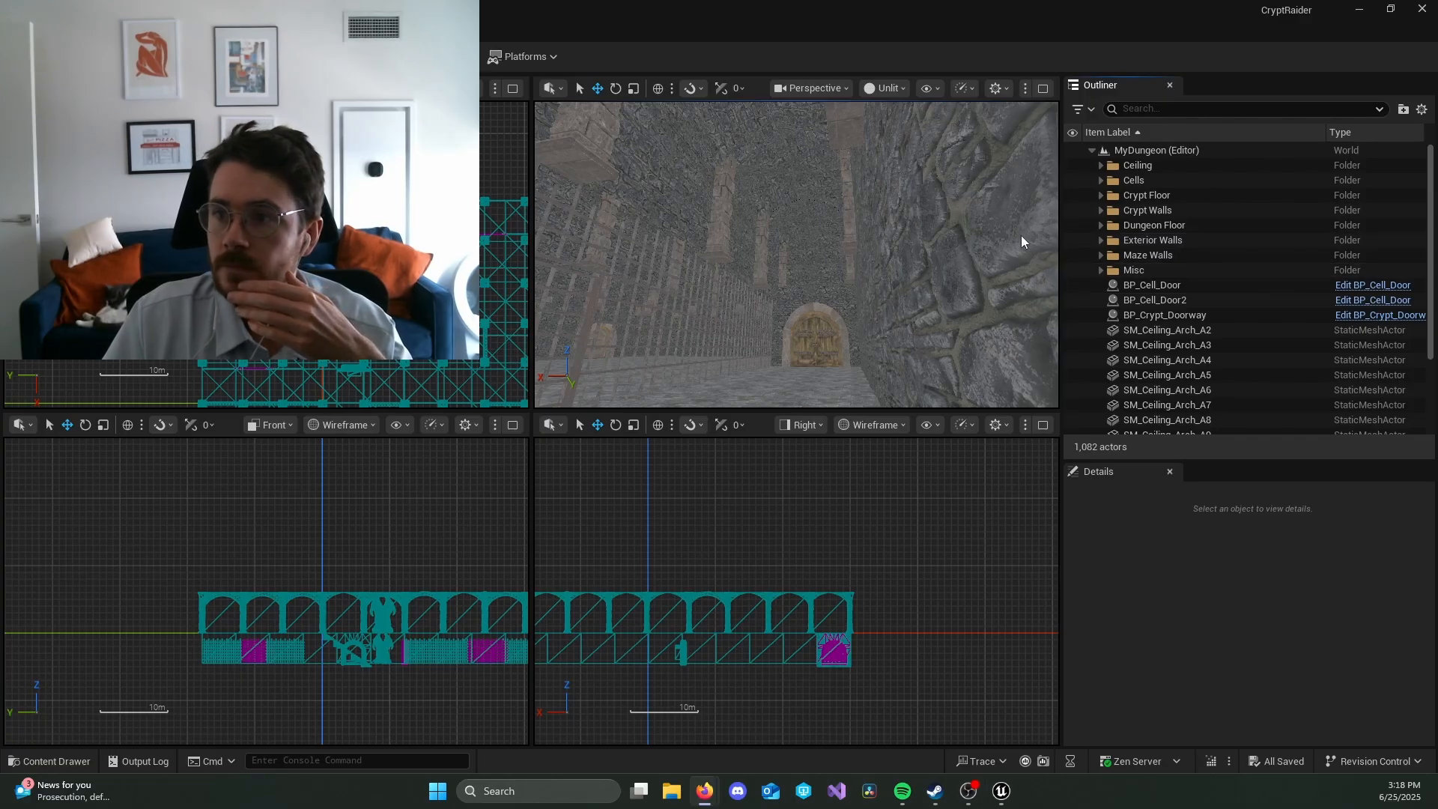
# Step: Create a new Outliner folder named Global directly under the MyDungeon level
pyautogui.rightClick(1125, 148)
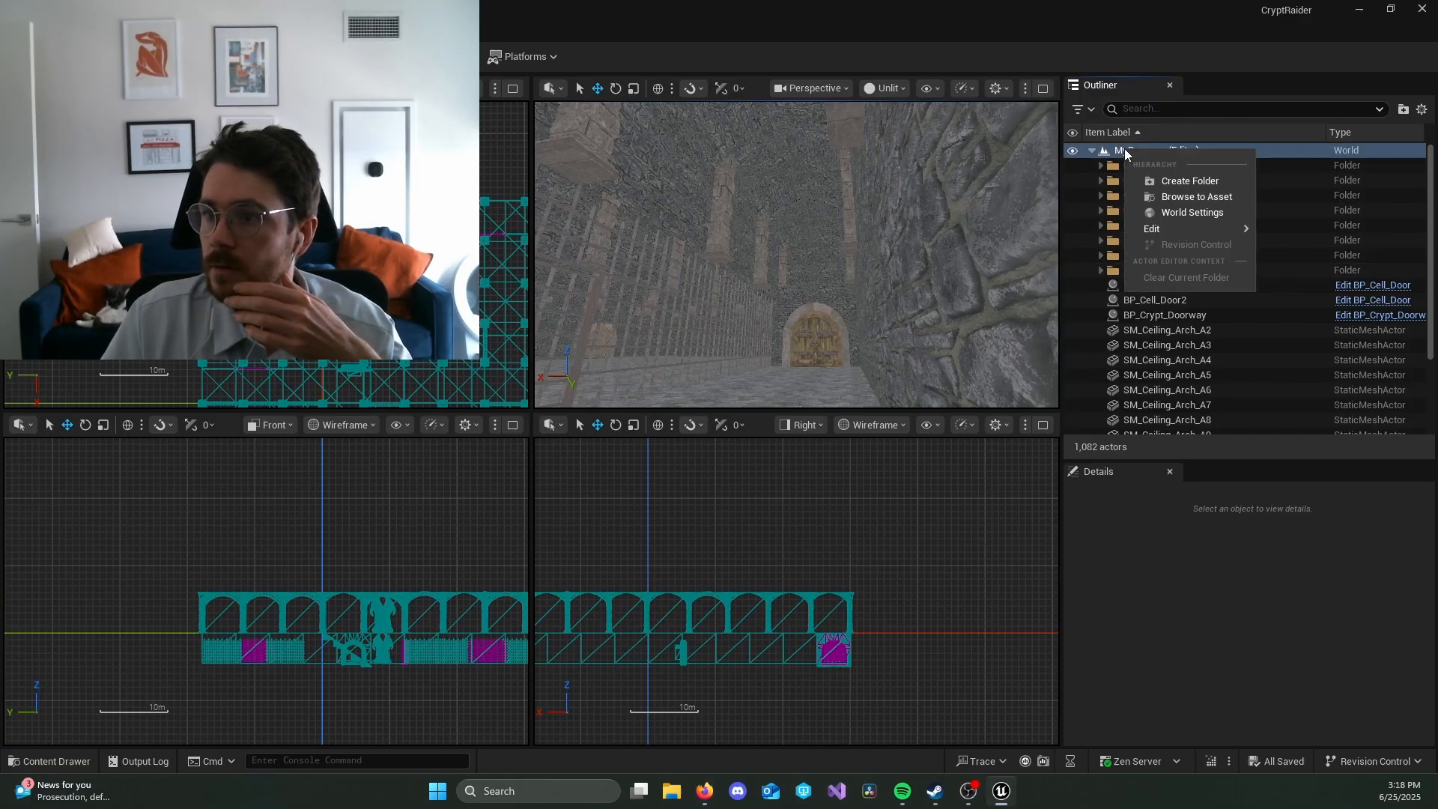
pyautogui.click(1175, 180)
pyautogui.write('Globa')
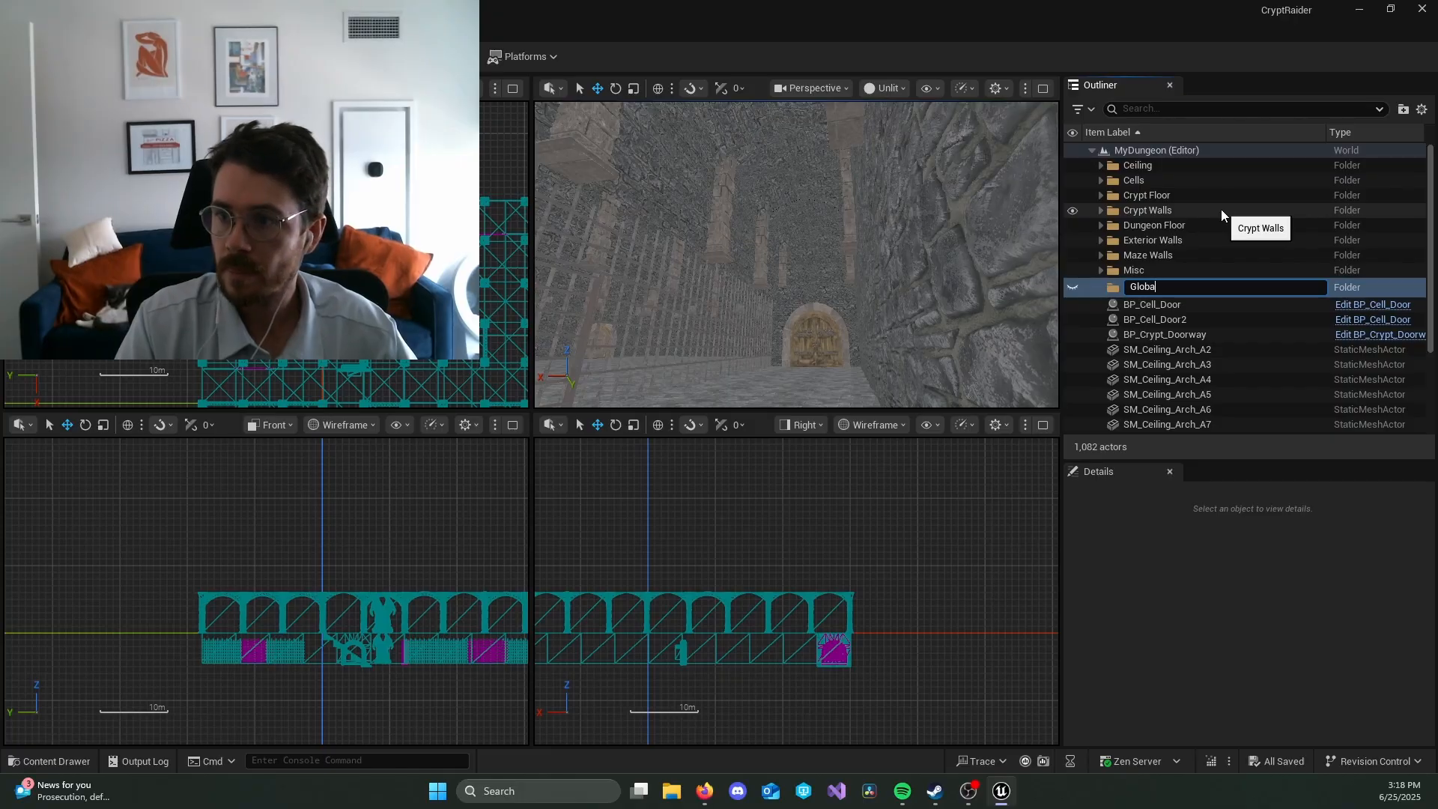
pyautogui.write('l')
pyautogui.press('Return')
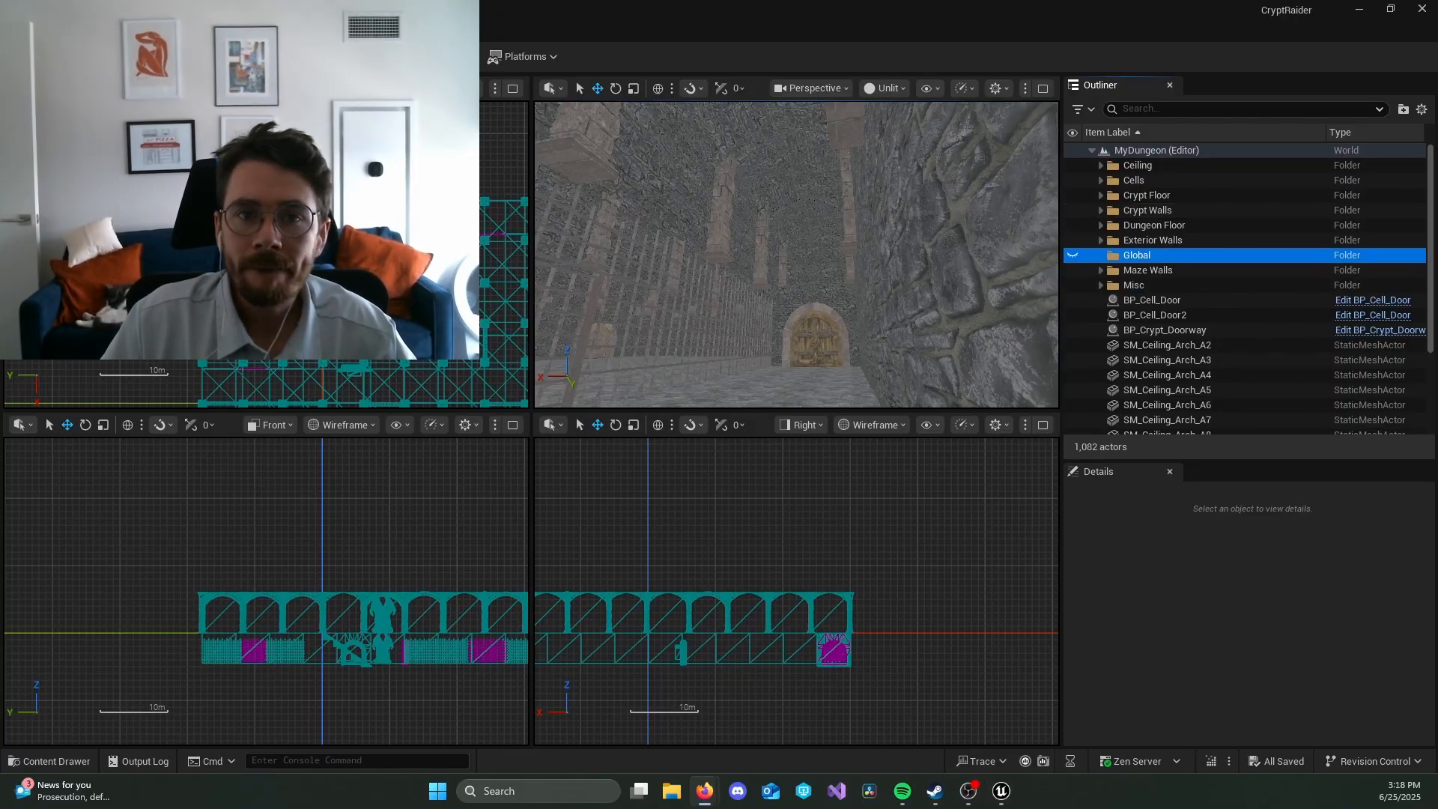
pyautogui.click(23, 88)
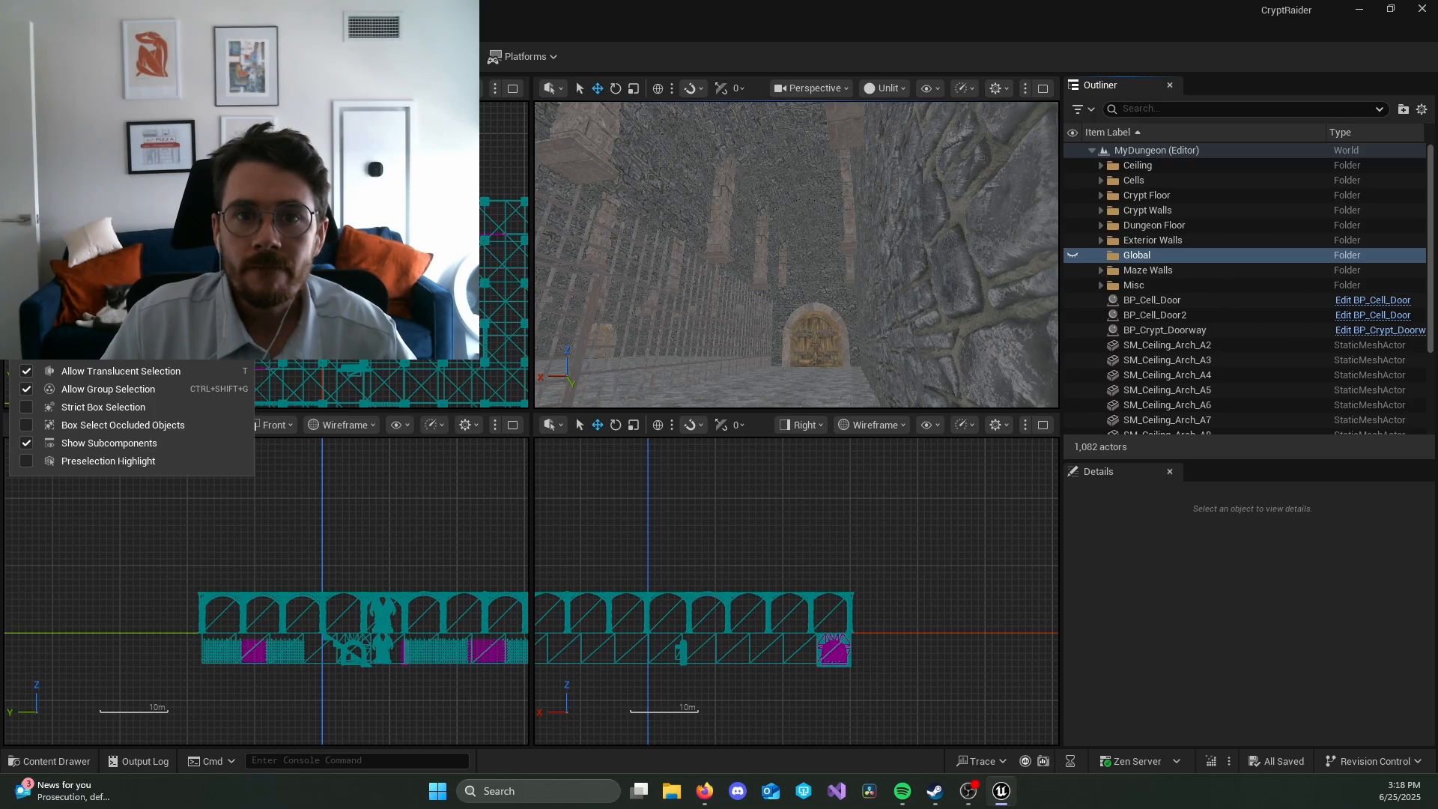
pyautogui.press('Escape')
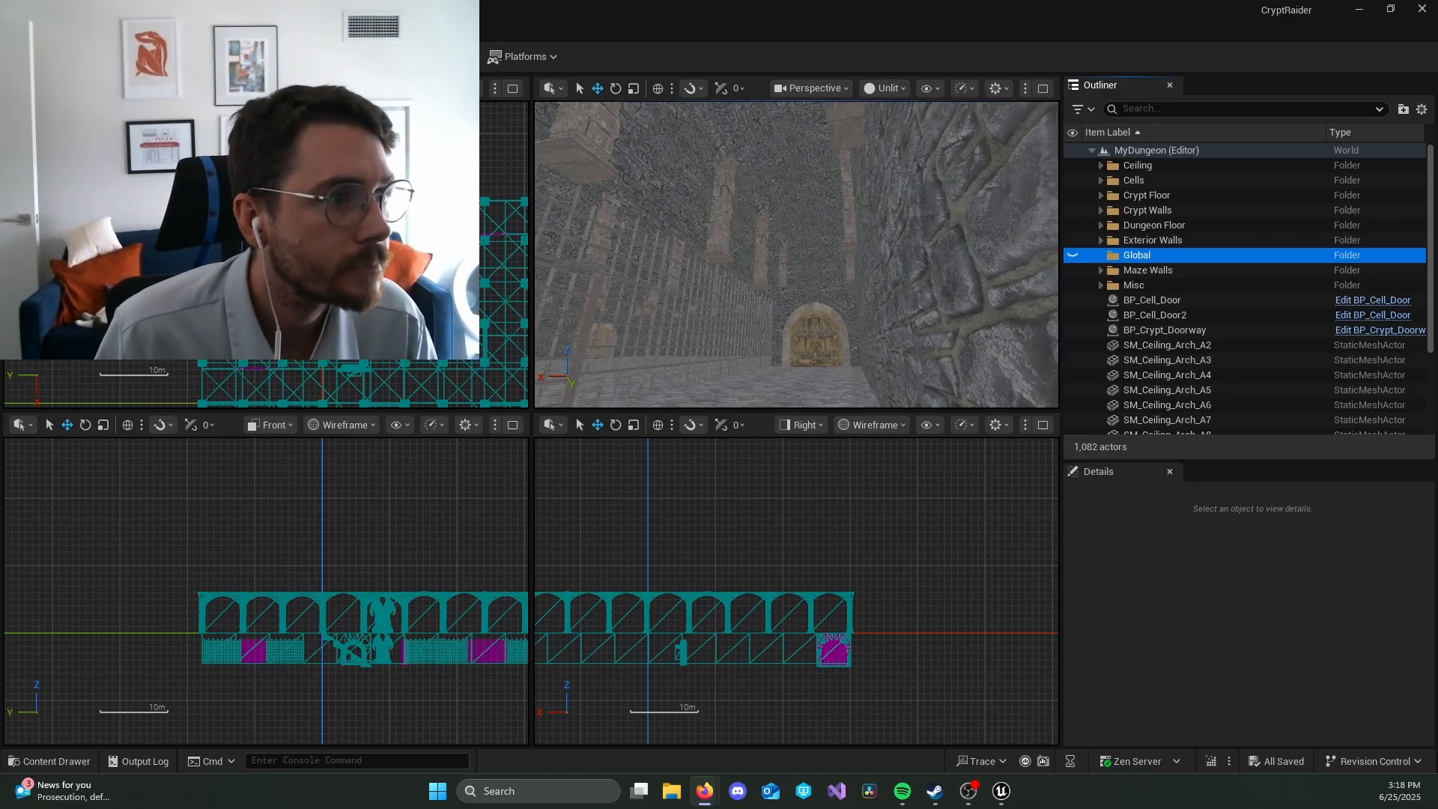
pyautogui.hotkey('alt', 'Tab')
pyautogui.click(226, 56)
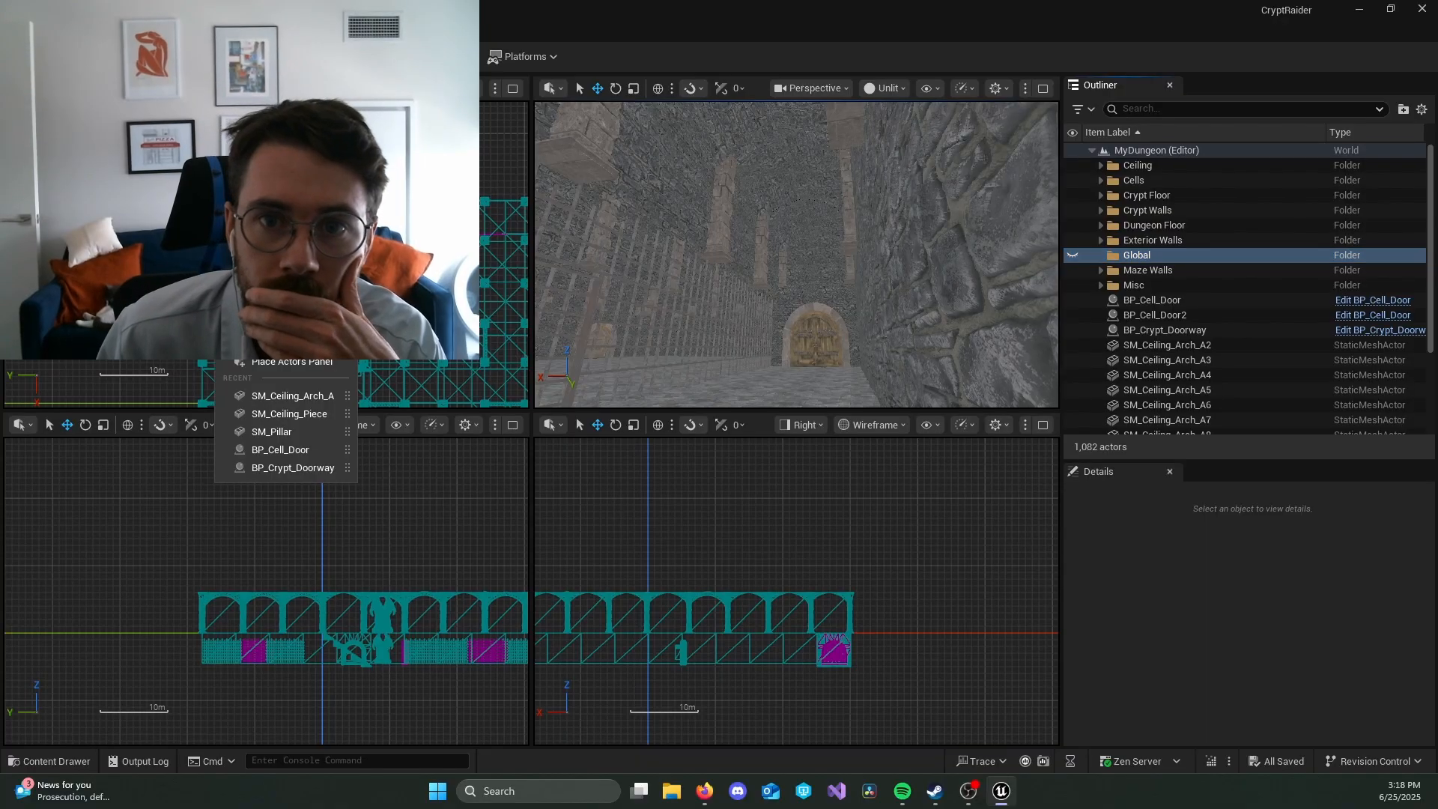
pyautogui.click(226, 56)
pyautogui.click(227, 56)
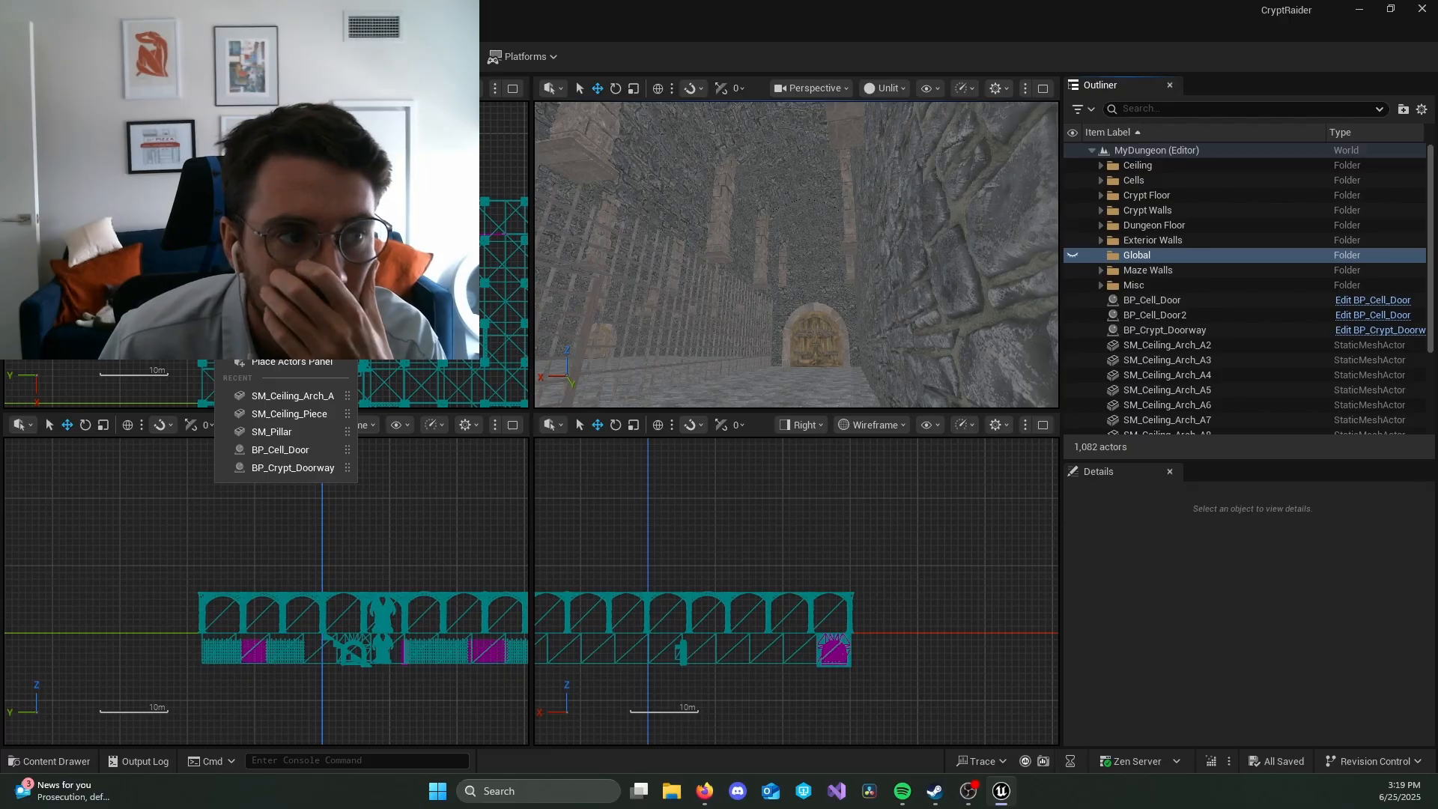
pyautogui.hotkey('alt', 'Tab')
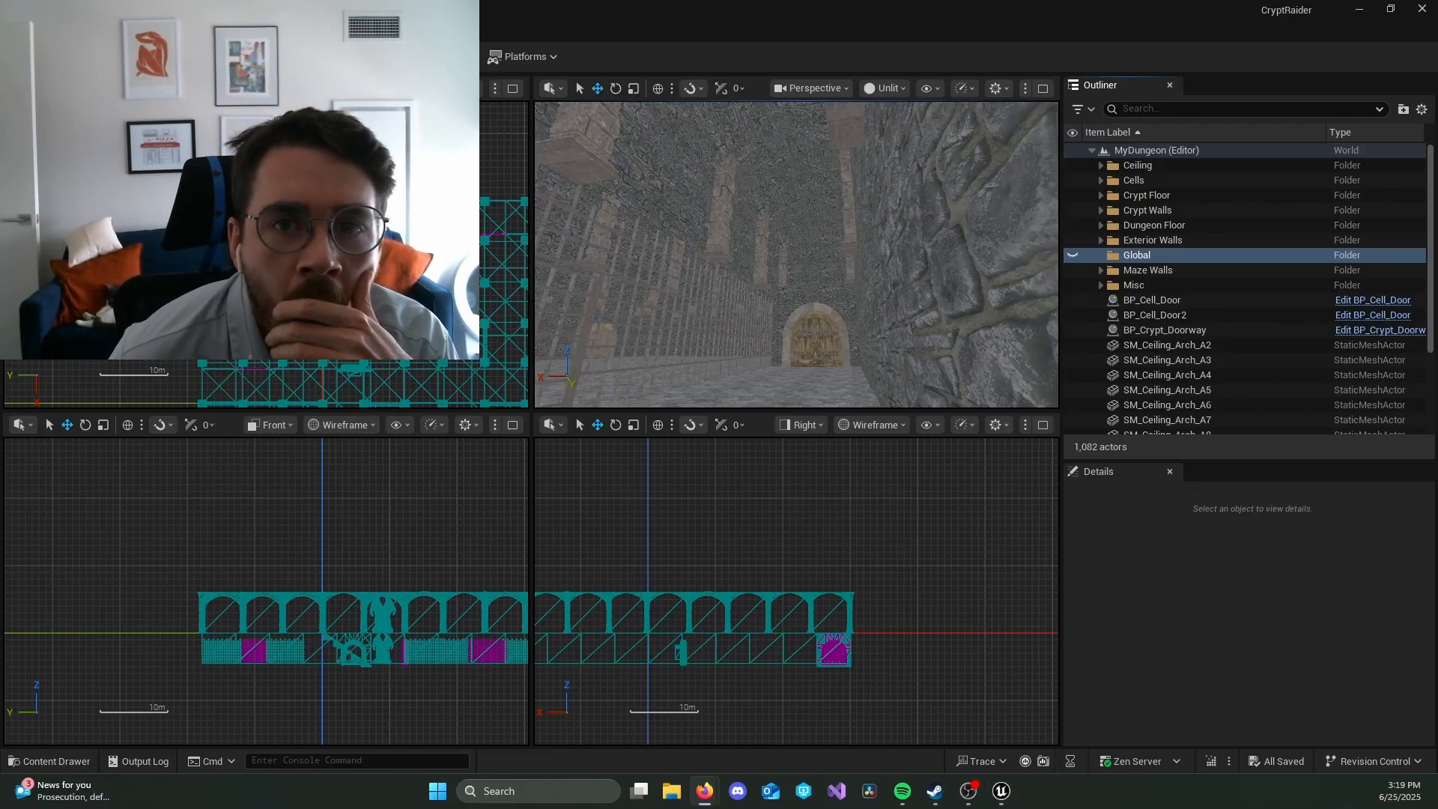
# Step: Set the perspective viewport to Lit and place a point light in the corridor at about X -2809, Y -2343, Z -400
pyautogui.click(229, 56)
pyautogui.click(303, 362)
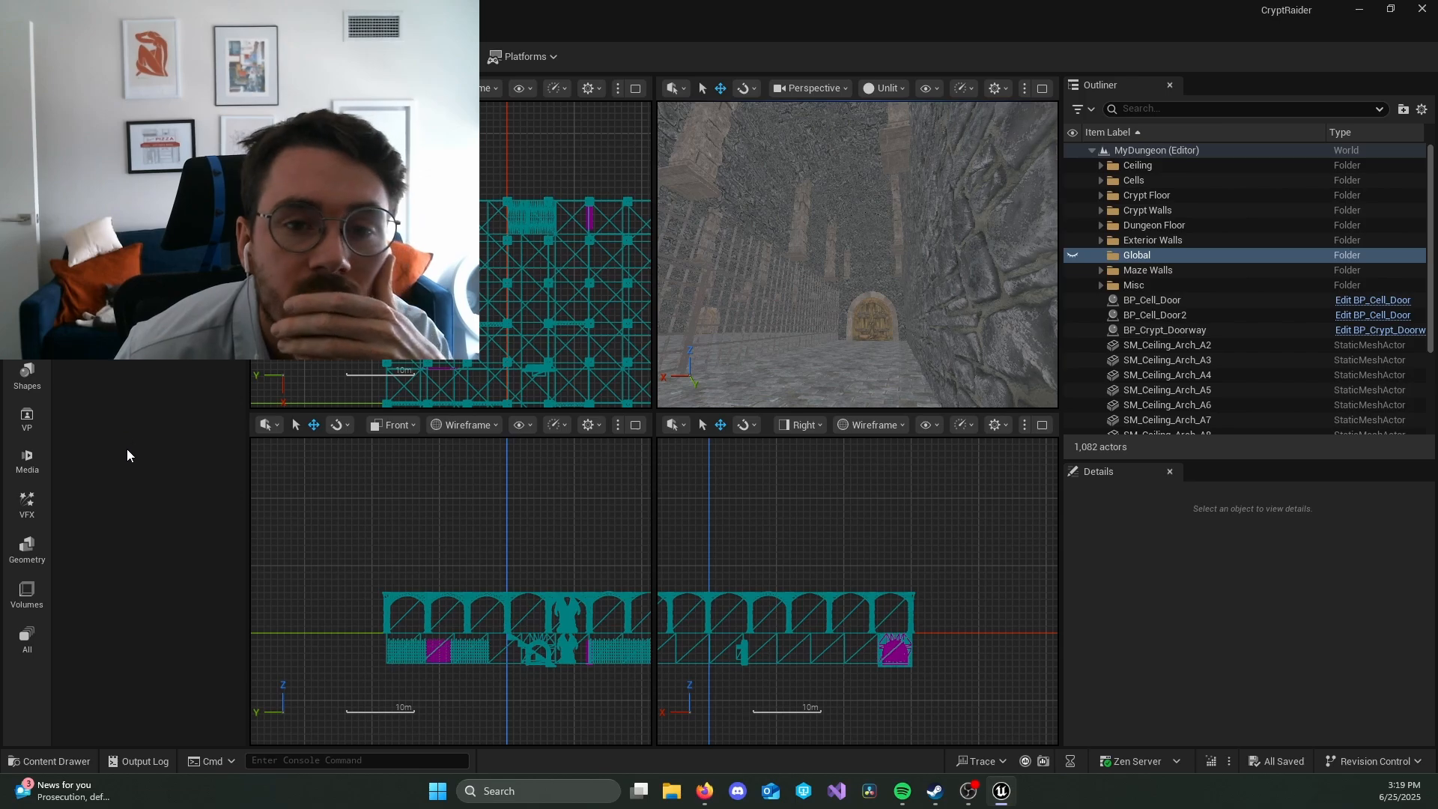
pyautogui.click(902, 88)
pyautogui.click(900, 145)
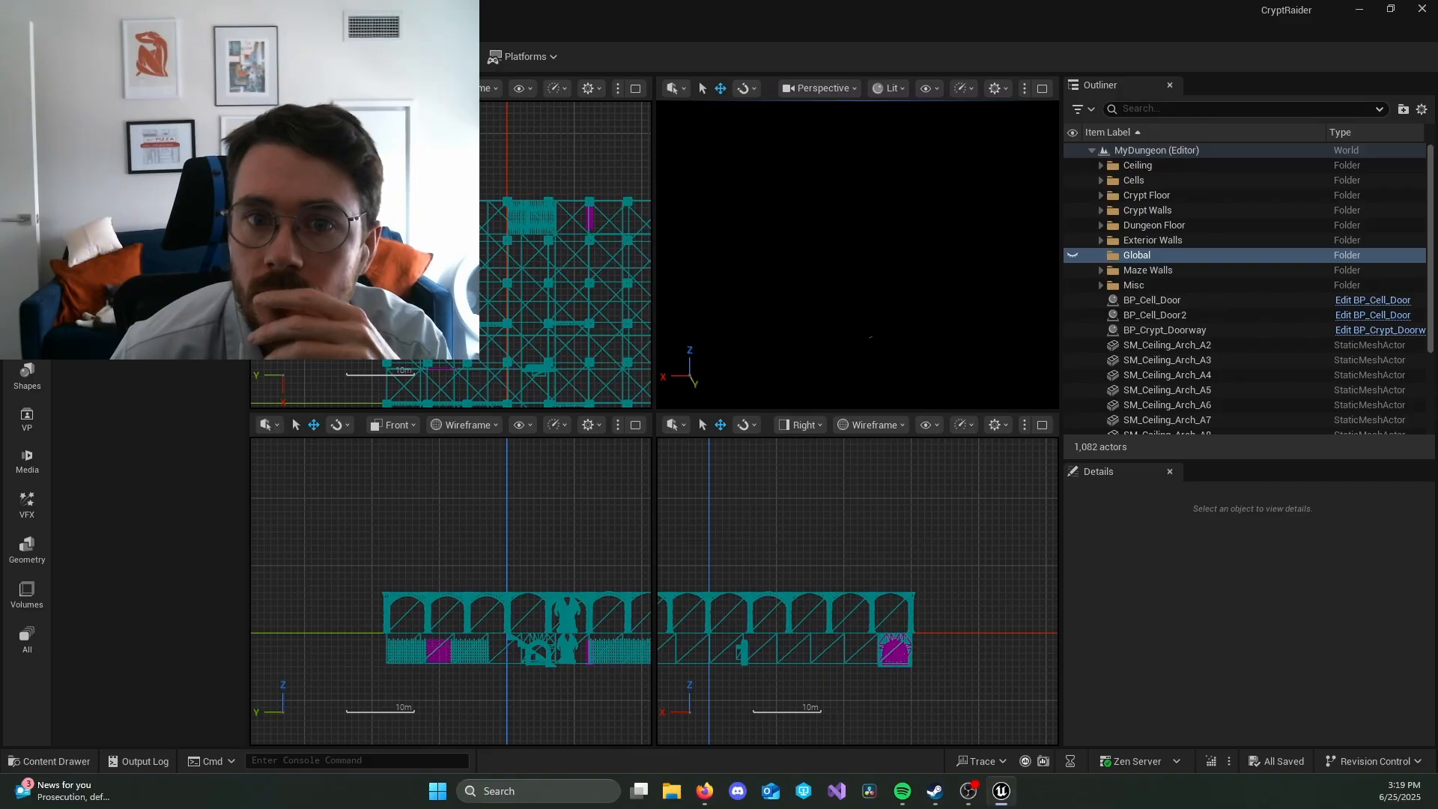
pyautogui.moveTo(135, 179); pyautogui.dragTo(823, 356)
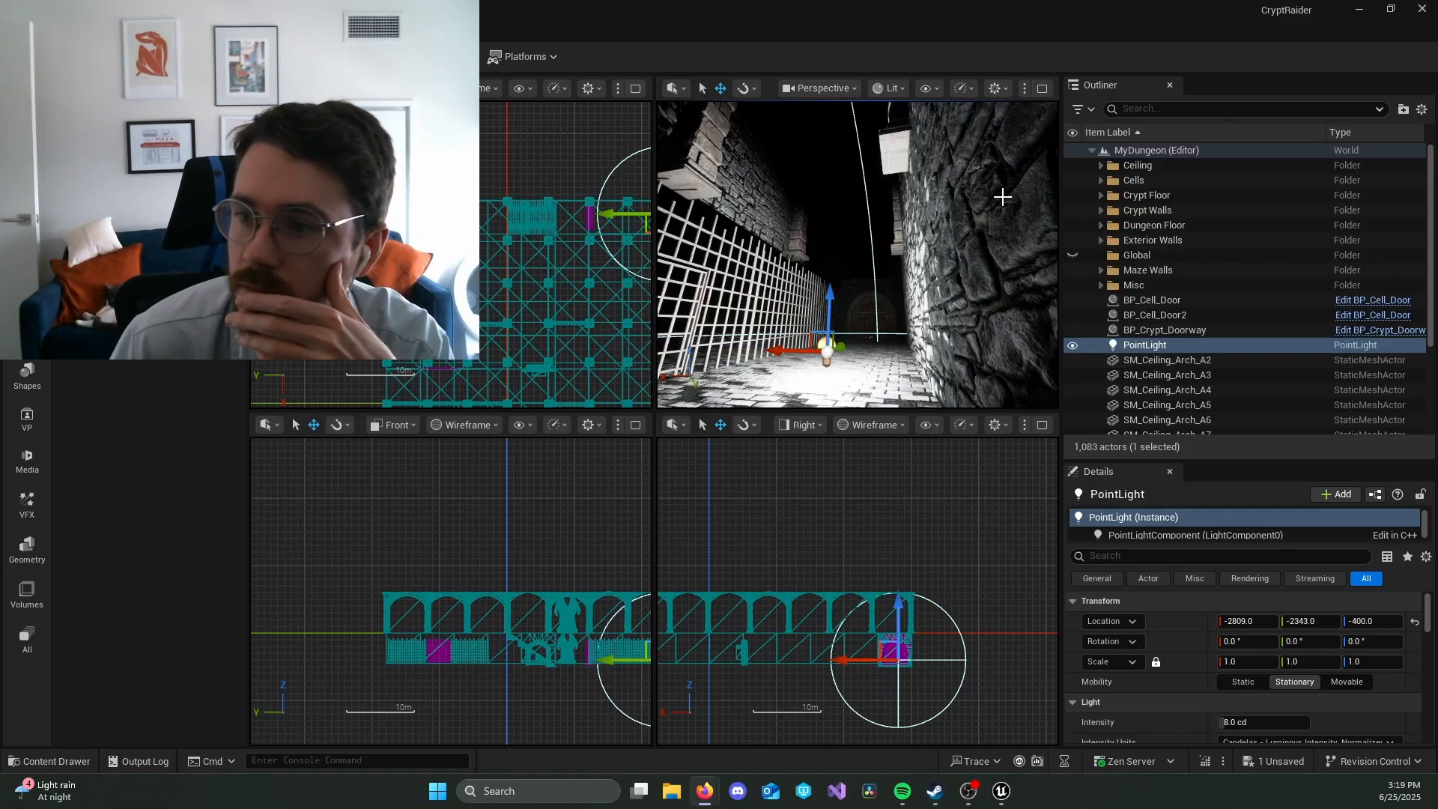
# Step: Create a new Outliner folder named Dungeon Ceiling directly under the MyDungeon level
pyautogui.scroll(-1, 1219, 361)
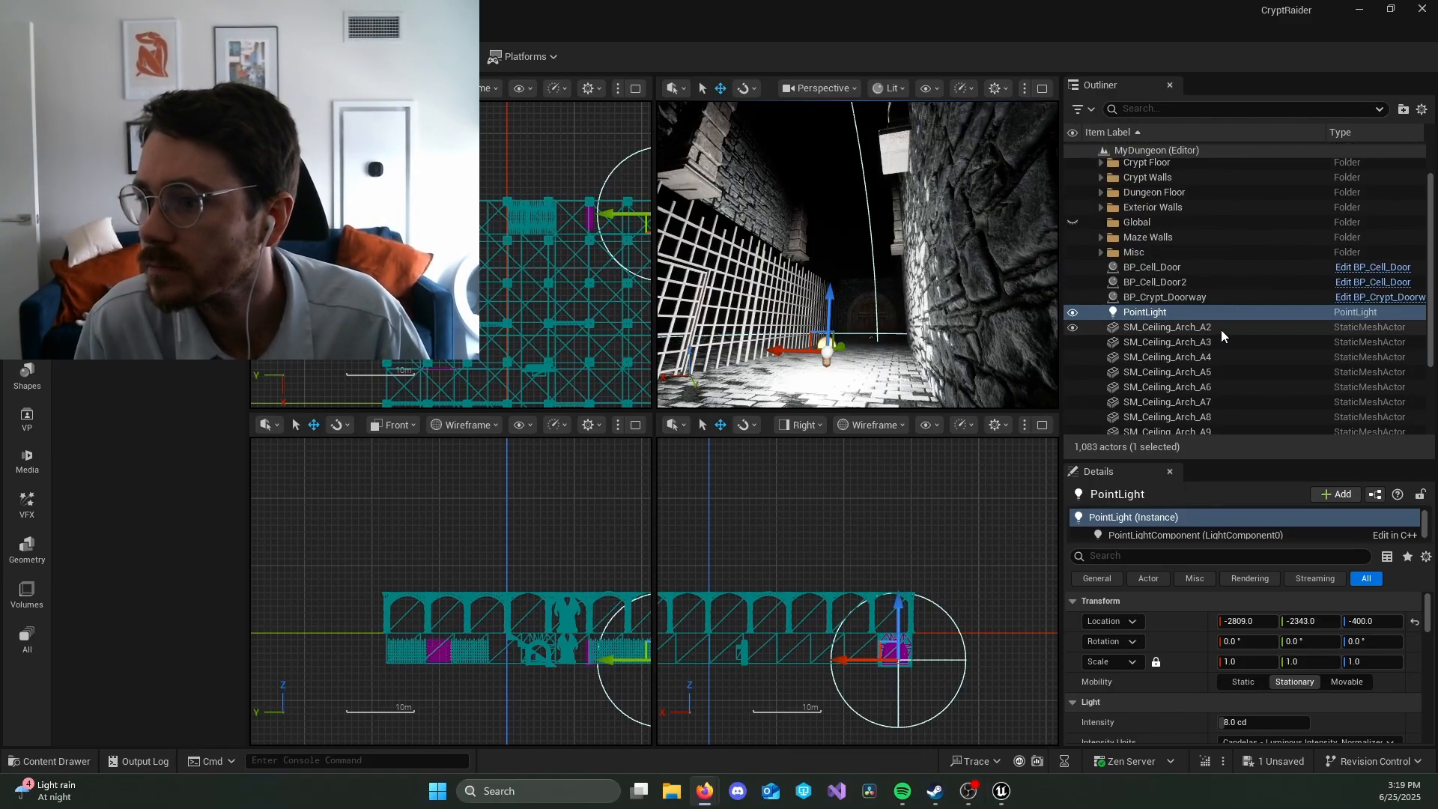
pyautogui.click(1221, 328)
pyautogui.scroll(1, 1274, 319)
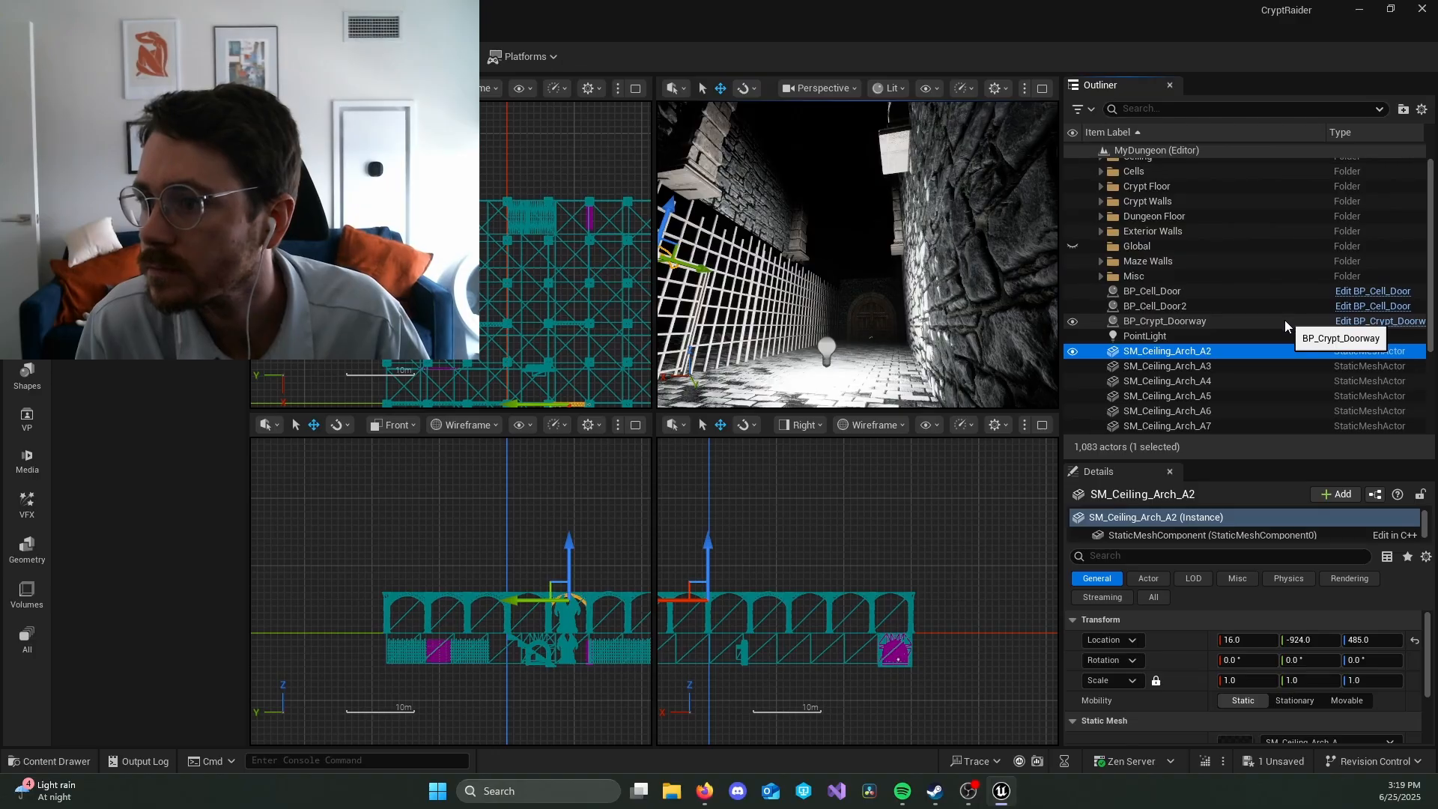
pyautogui.scroll(1, 1283, 321)
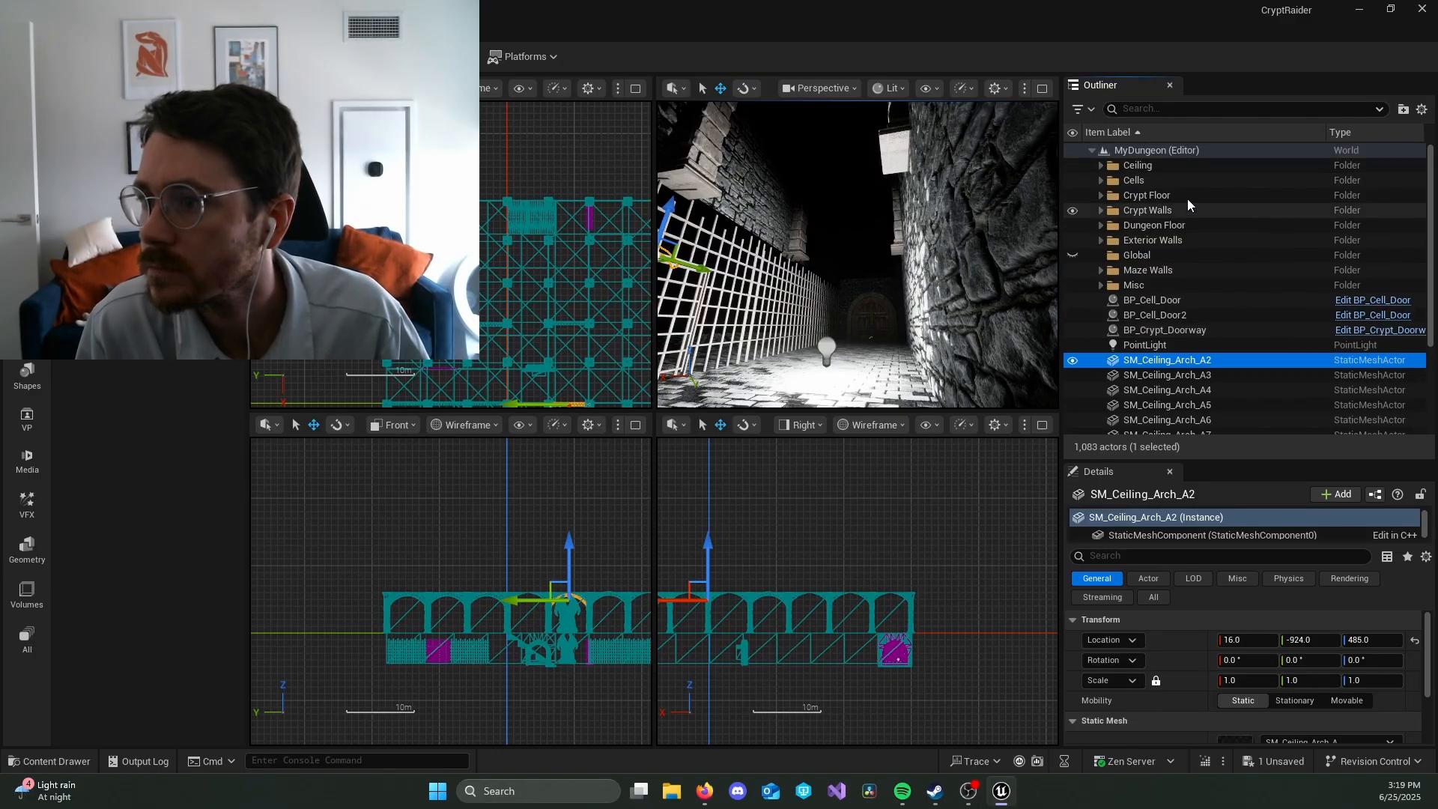
pyautogui.rightClick(1176, 146)
pyautogui.click(1211, 177)
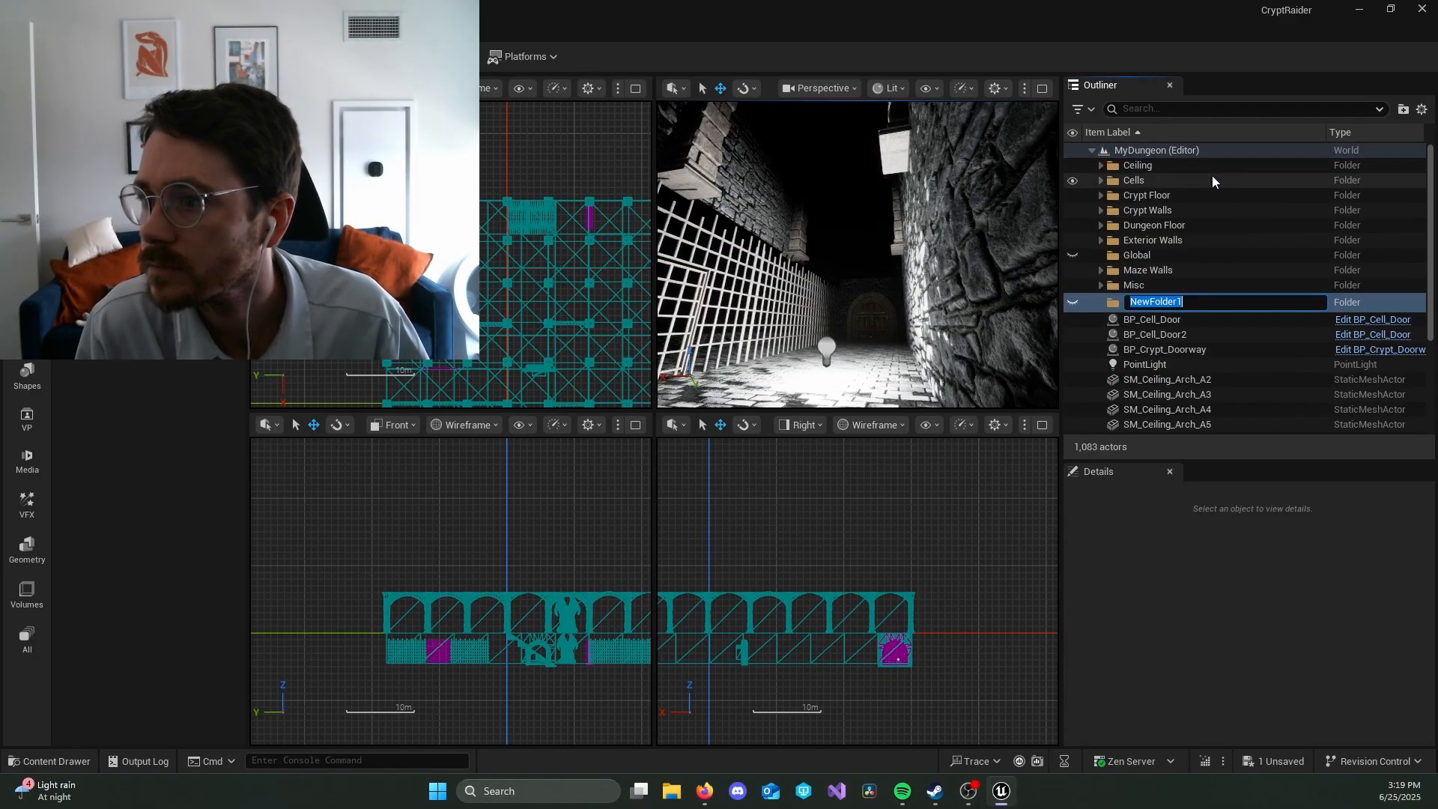
pyautogui.write('Dungeon Ceiling')
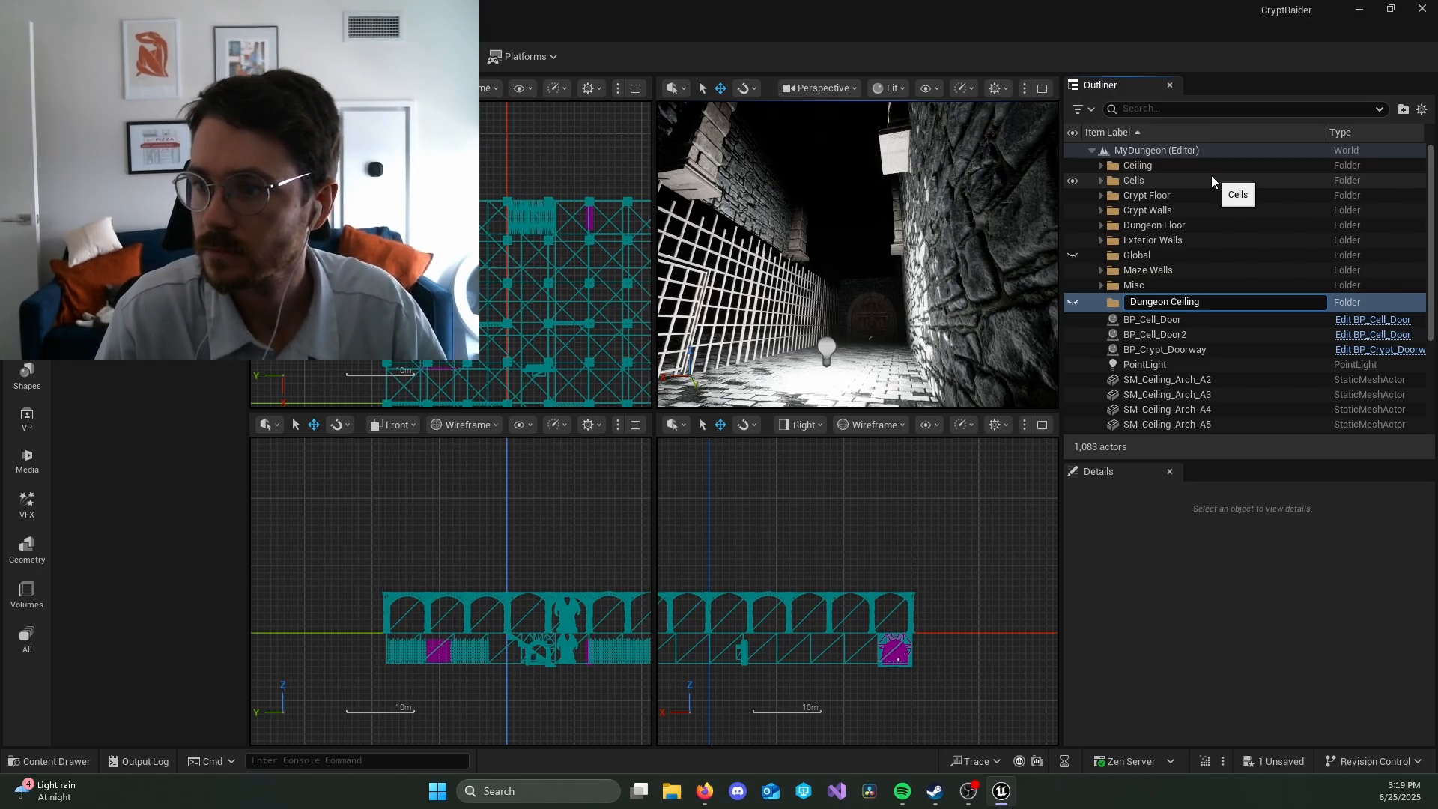
pyautogui.press('Return')
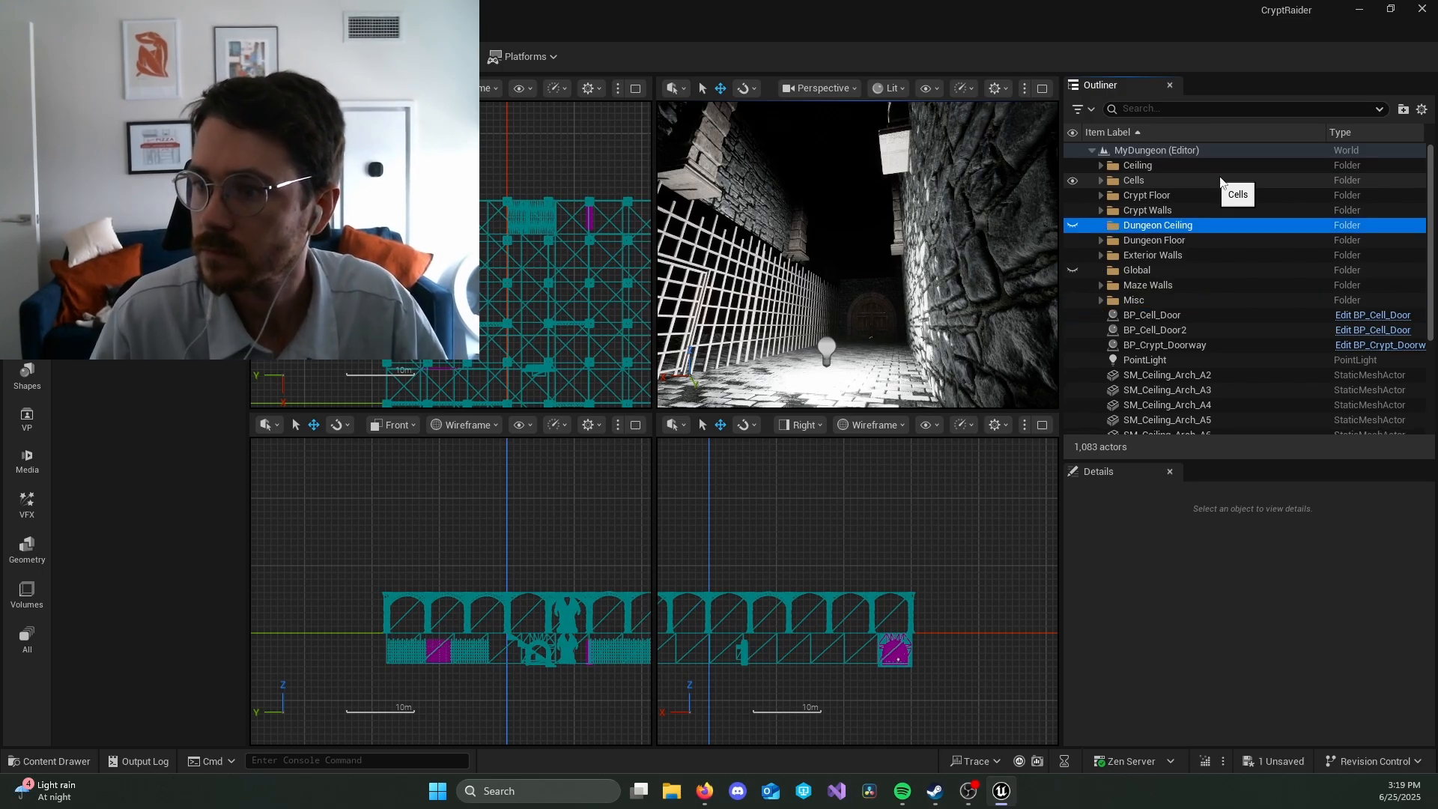
# Step: Move the loose ceiling arches SM_Ceiling_Arch_A2 through SM_Ceiling_Arch_A16 into the Dungeon Ceiling folder
pyautogui.scroll(-2, 1274, 225)
pyautogui.click(1237, 319)
pyautogui.scroll(-3, 1246, 328)
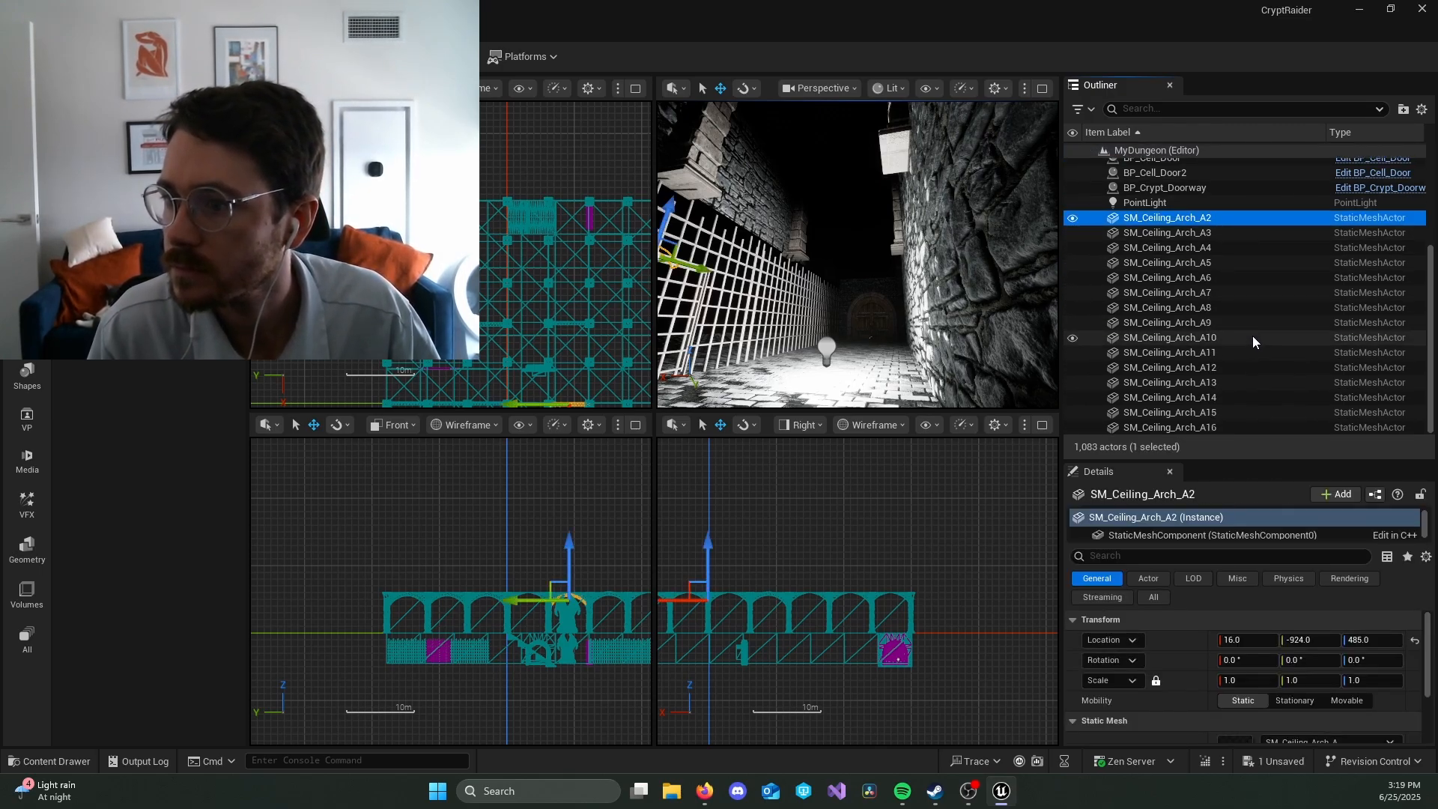
pyautogui.keyDown('shift'); pyautogui.click(1251, 425); pyautogui.keyUp('shift')
pyautogui.scroll(5, 1255, 389)
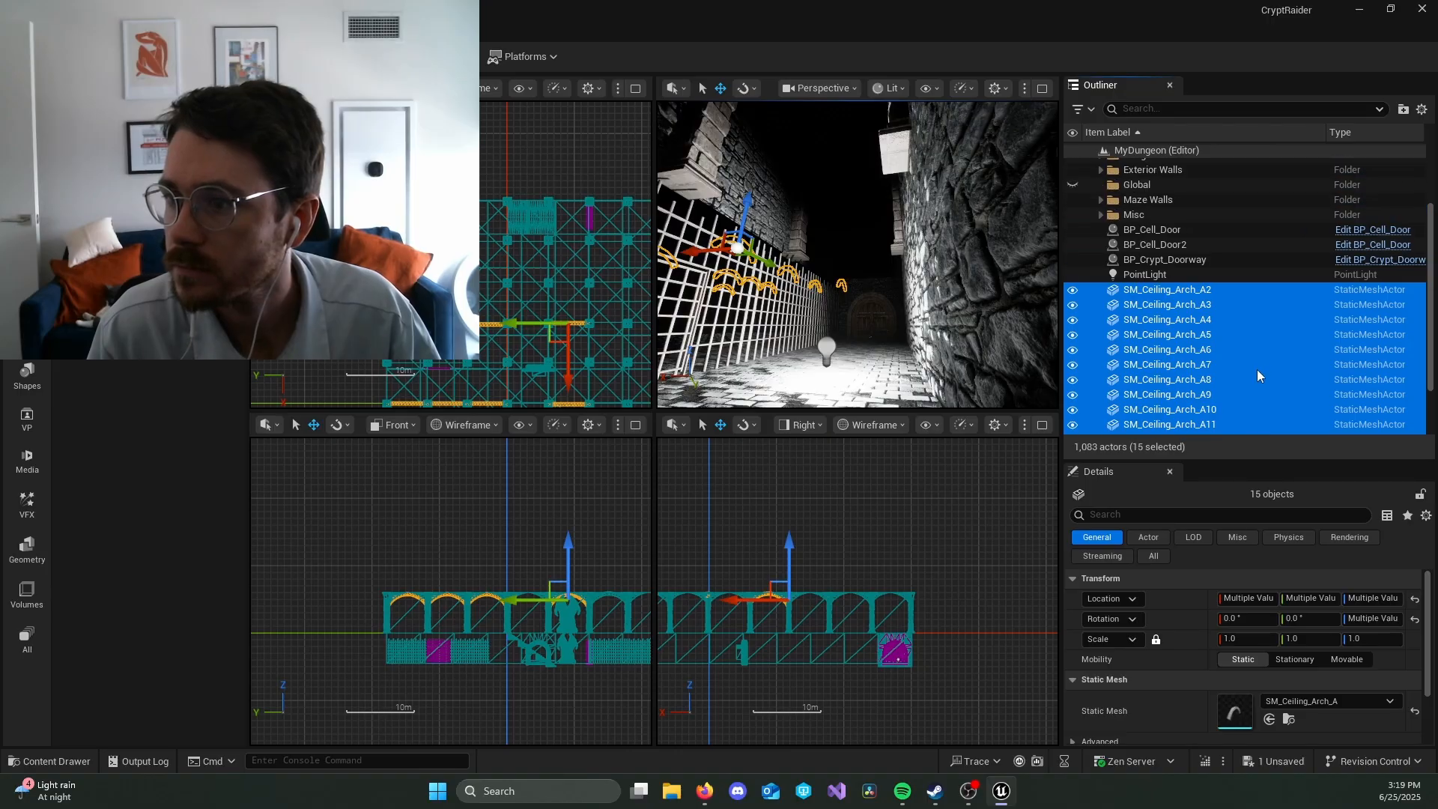
pyautogui.moveTo(1238, 394); pyautogui.dragTo(1188, 211)
pyautogui.click(1099, 214)
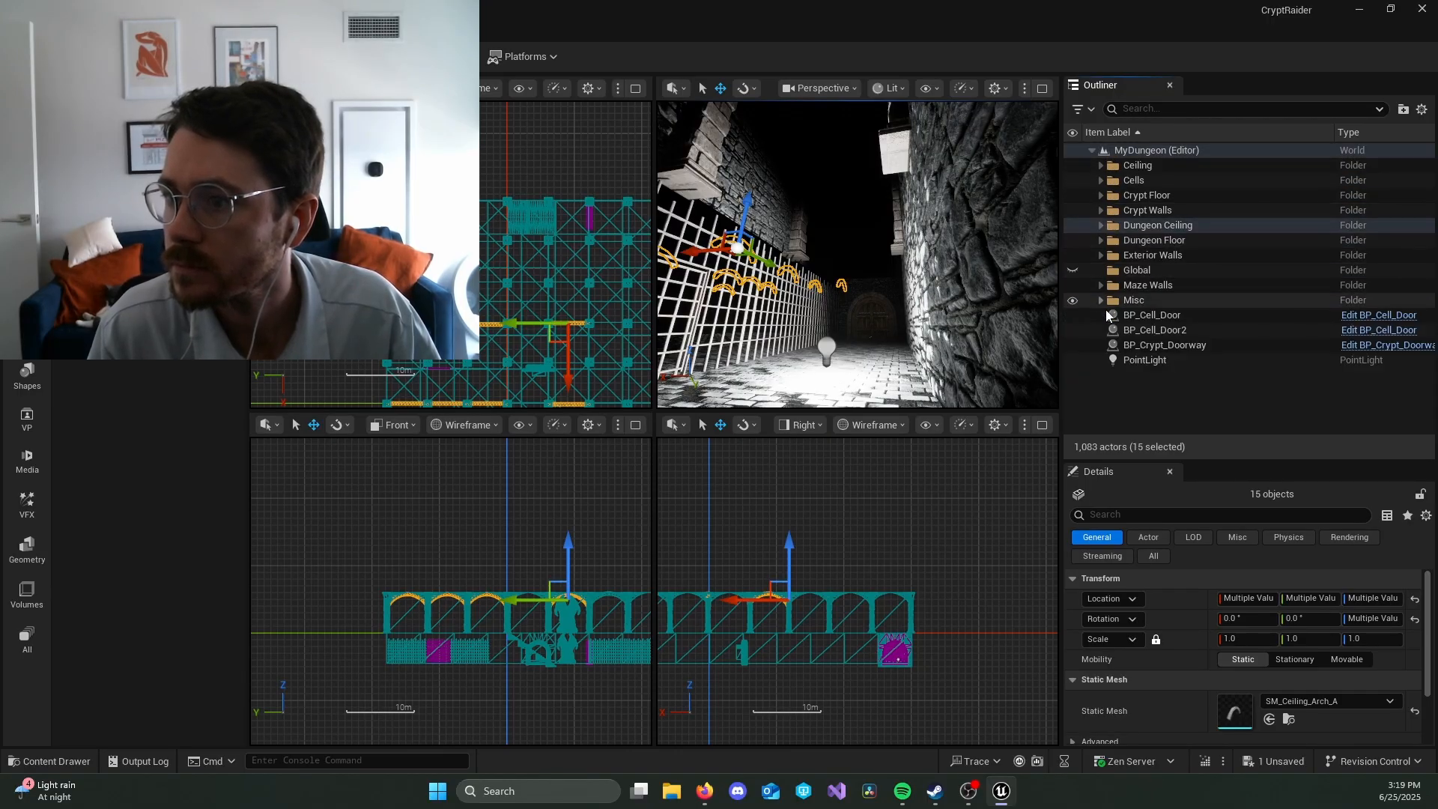
# Step: Replace the point light with a spotlight raised above the corridor floor, at about X -2862, Y -2395, Z -26
pyautogui.hotkey('alt', 'Tab')
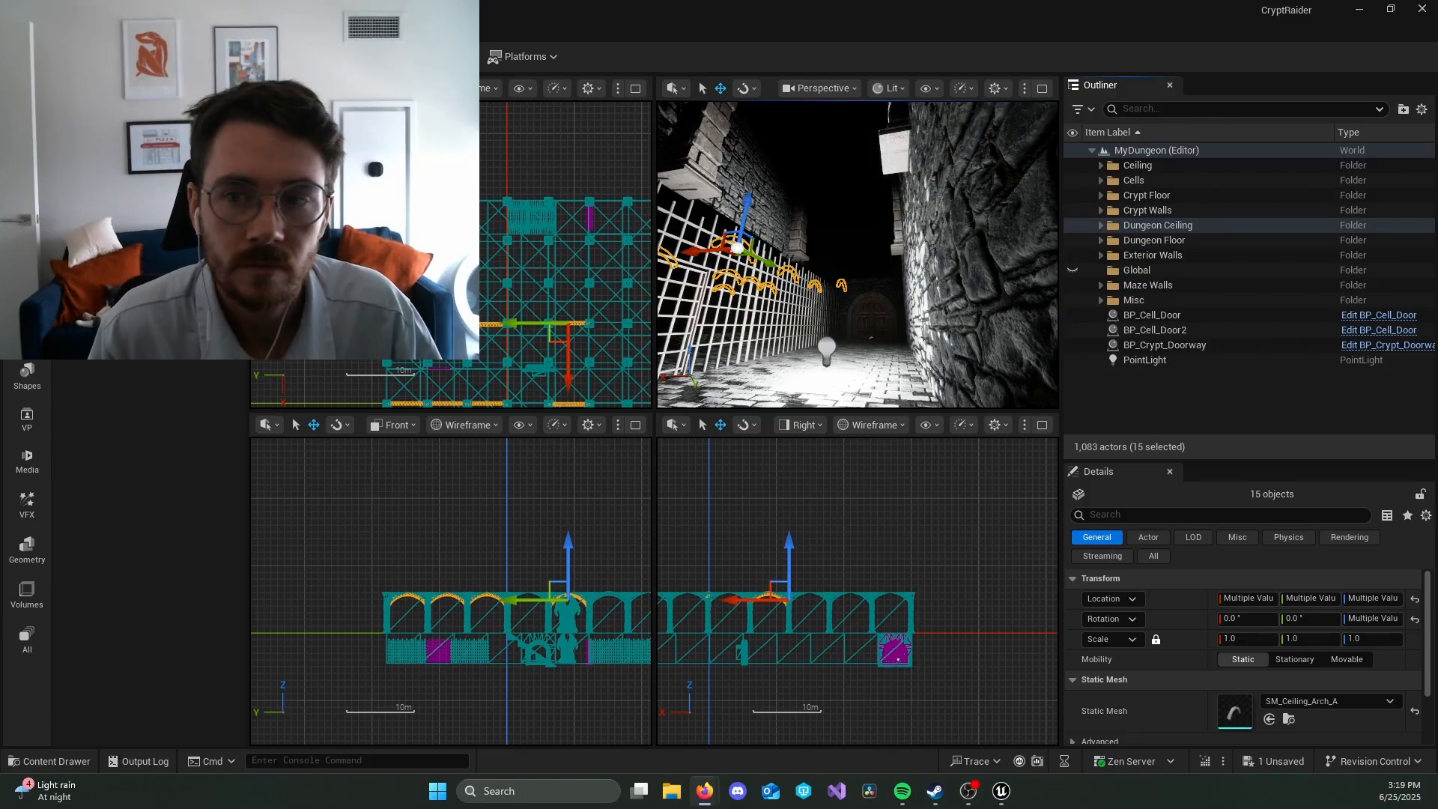
pyautogui.click(1145, 361)
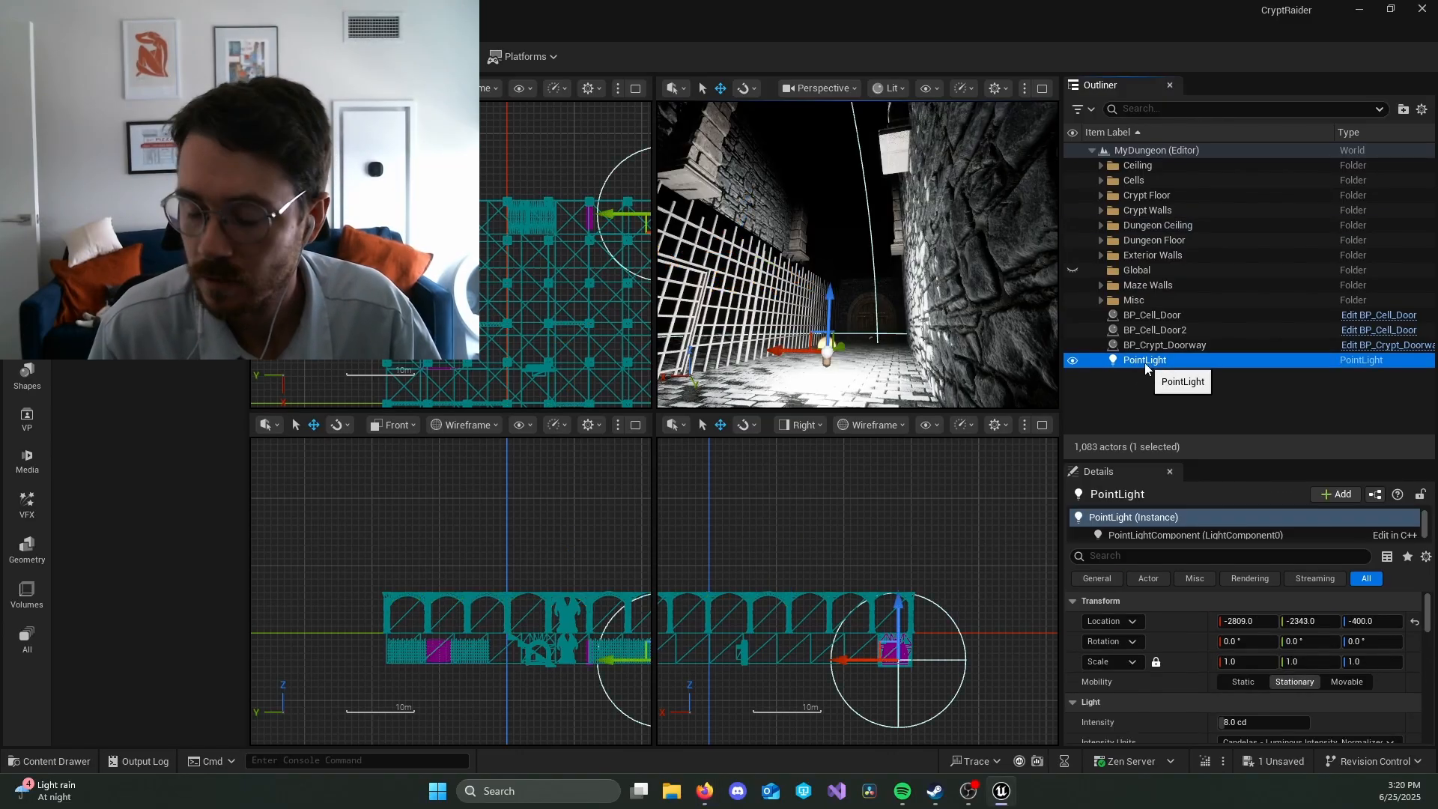
pyautogui.press('Delete')
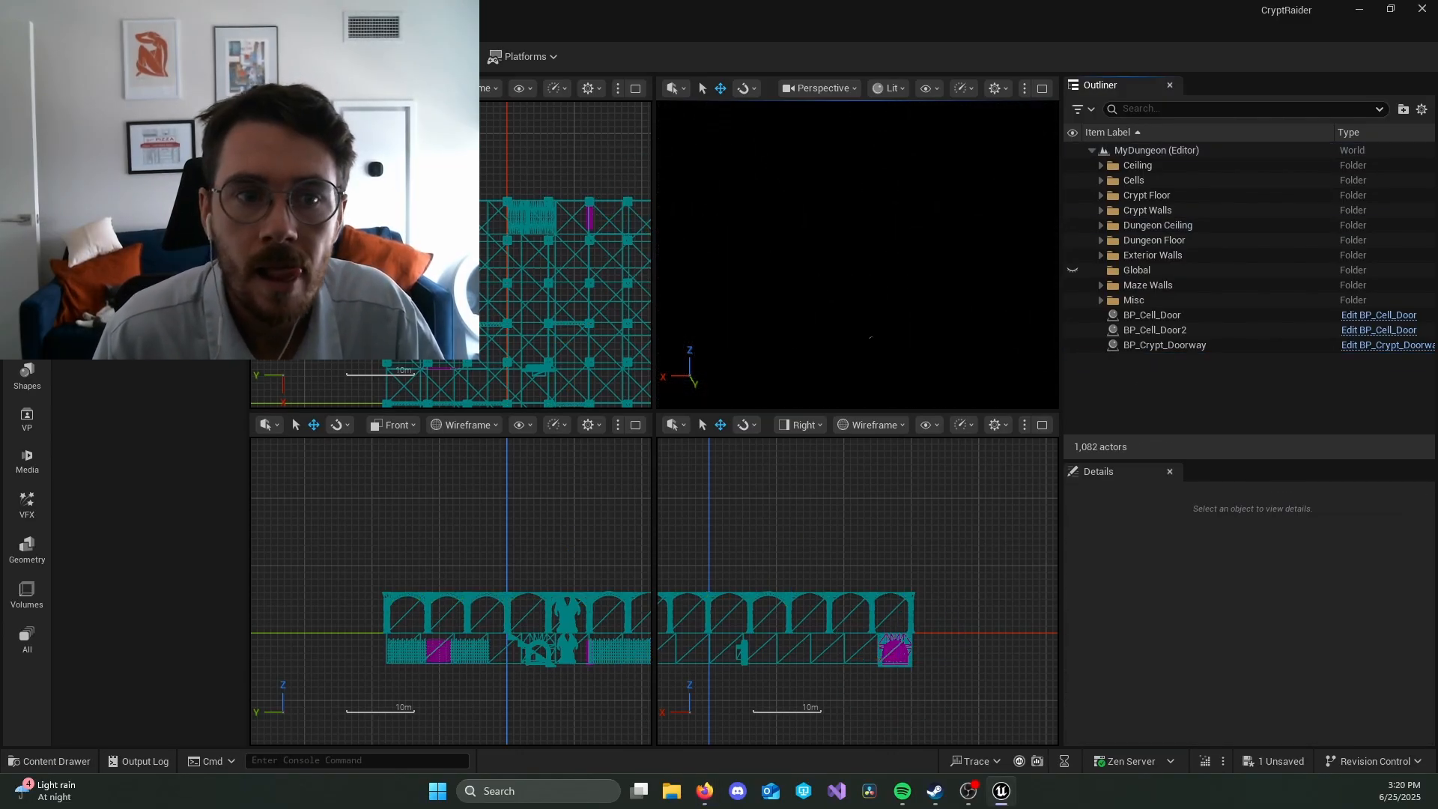
pyautogui.moveTo(860, 318); pyautogui.dragTo(847, 298)
pyautogui.moveTo(853, 248); pyautogui.dragTo(850, 133)
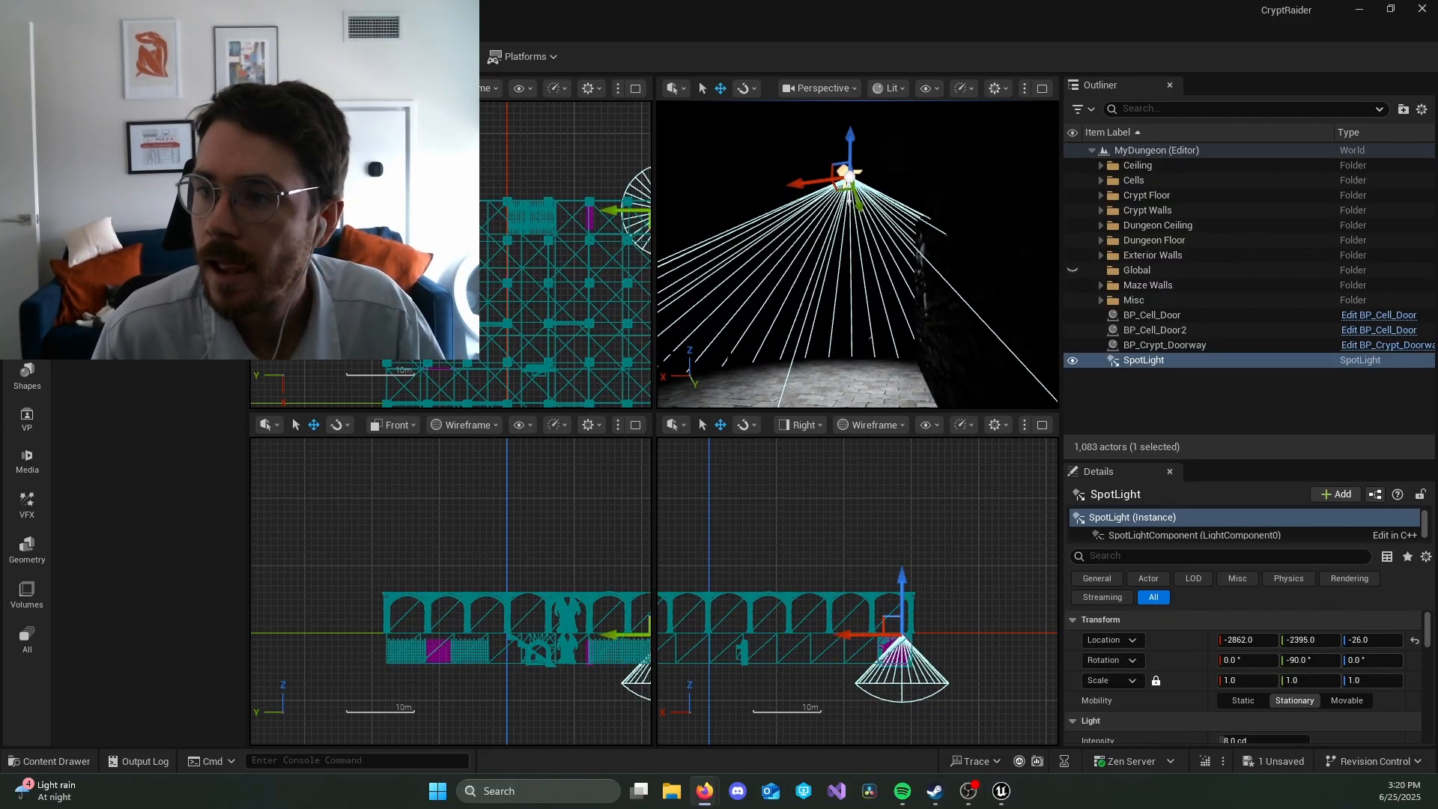
# Step: Move BP_Cell_Door, BP_Cell_Door2 and BP_Crypt_Doorway into the Misc folder
pyautogui.click(1228, 311)
pyautogui.keyDown('shift'); pyautogui.click(1202, 331); pyautogui.keyUp('shift')
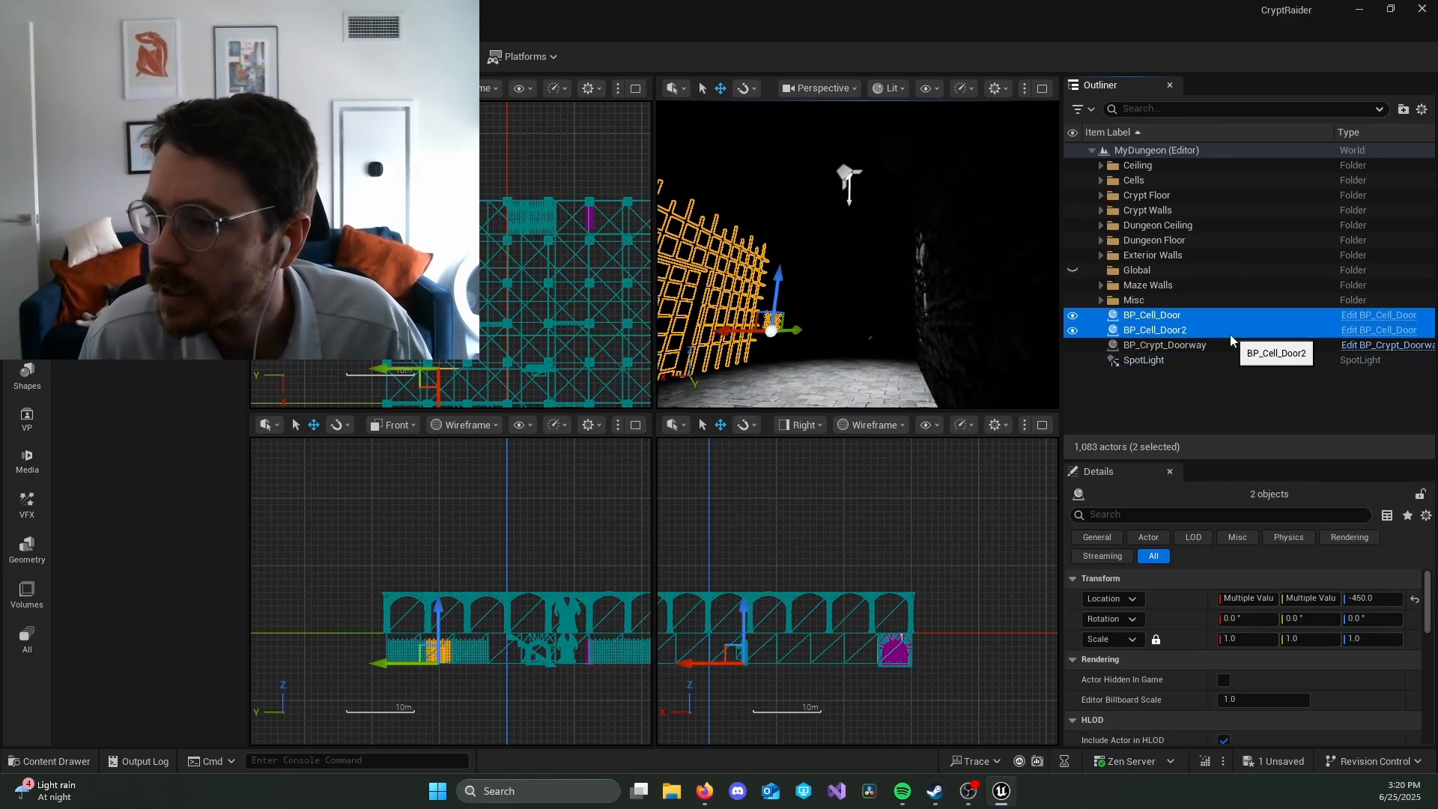
pyautogui.keyDown('shift'); pyautogui.click(1225, 348); pyautogui.keyUp('shift')
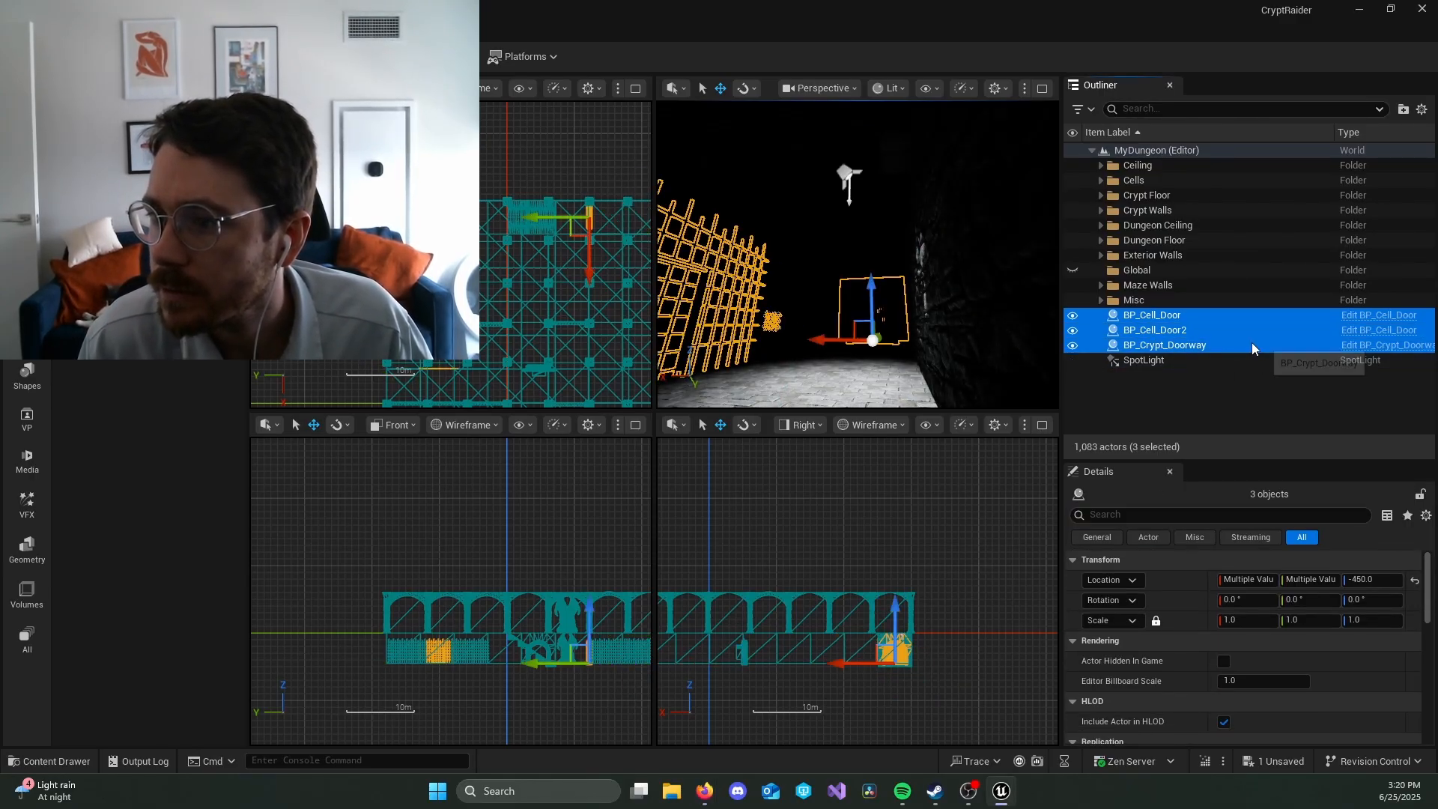
pyautogui.moveTo(1251, 343); pyautogui.dragTo(1156, 299)
pyautogui.click(1100, 300)
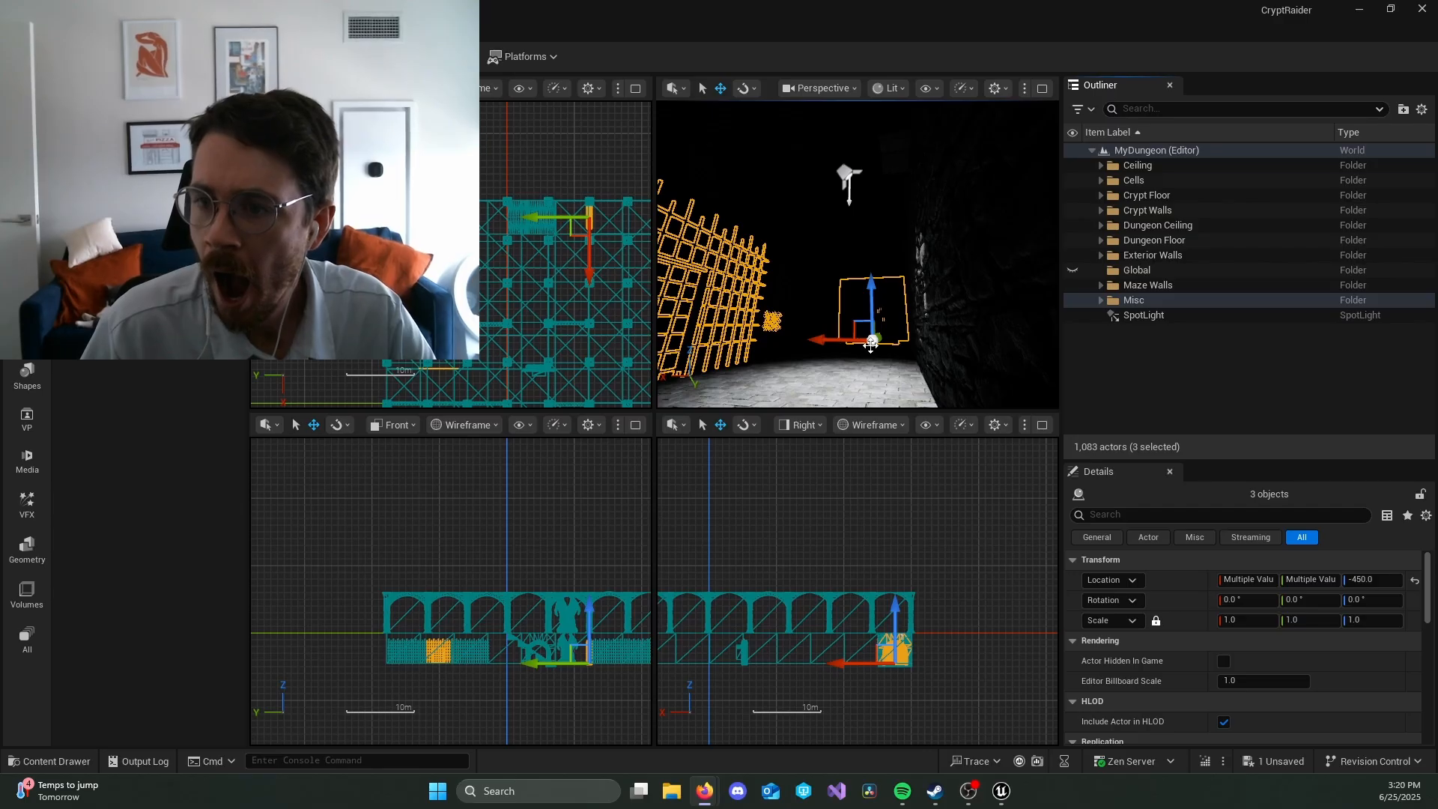
# Step: Rotate the crypt floor tile SM_Crypt_Floor84 near the doorway to 30° about its Y axis
pyautogui.click(839, 350)
pyautogui.press('e')
pyautogui.moveTo(908, 298); pyautogui.dragTo(908, 303)
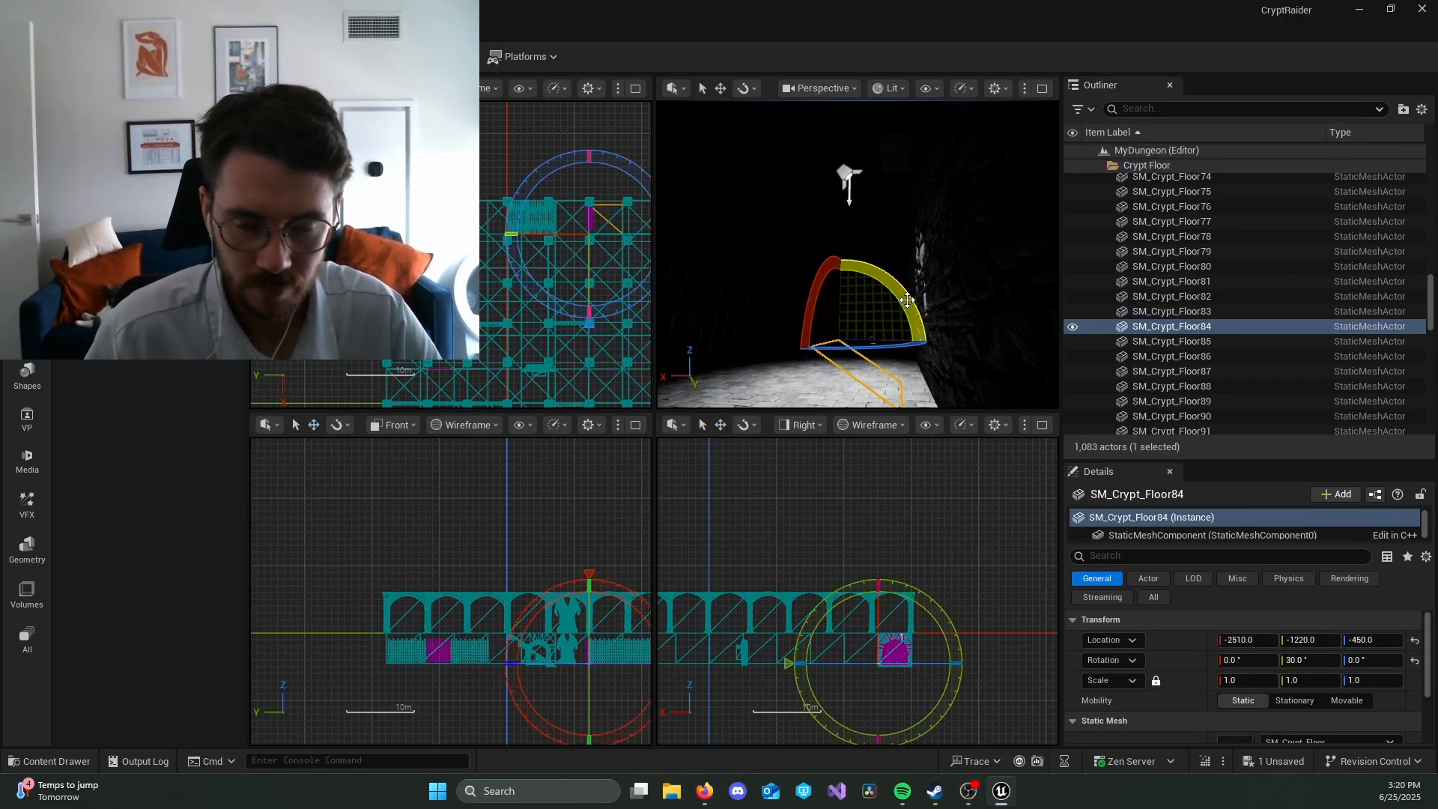
# Step: Undo the stray rotations of the crypt floor tiles and the selected ceiling pieces
pyautogui.hotkey('ctrl', 'z')
pyautogui.hotkey('ctrl', 'z')
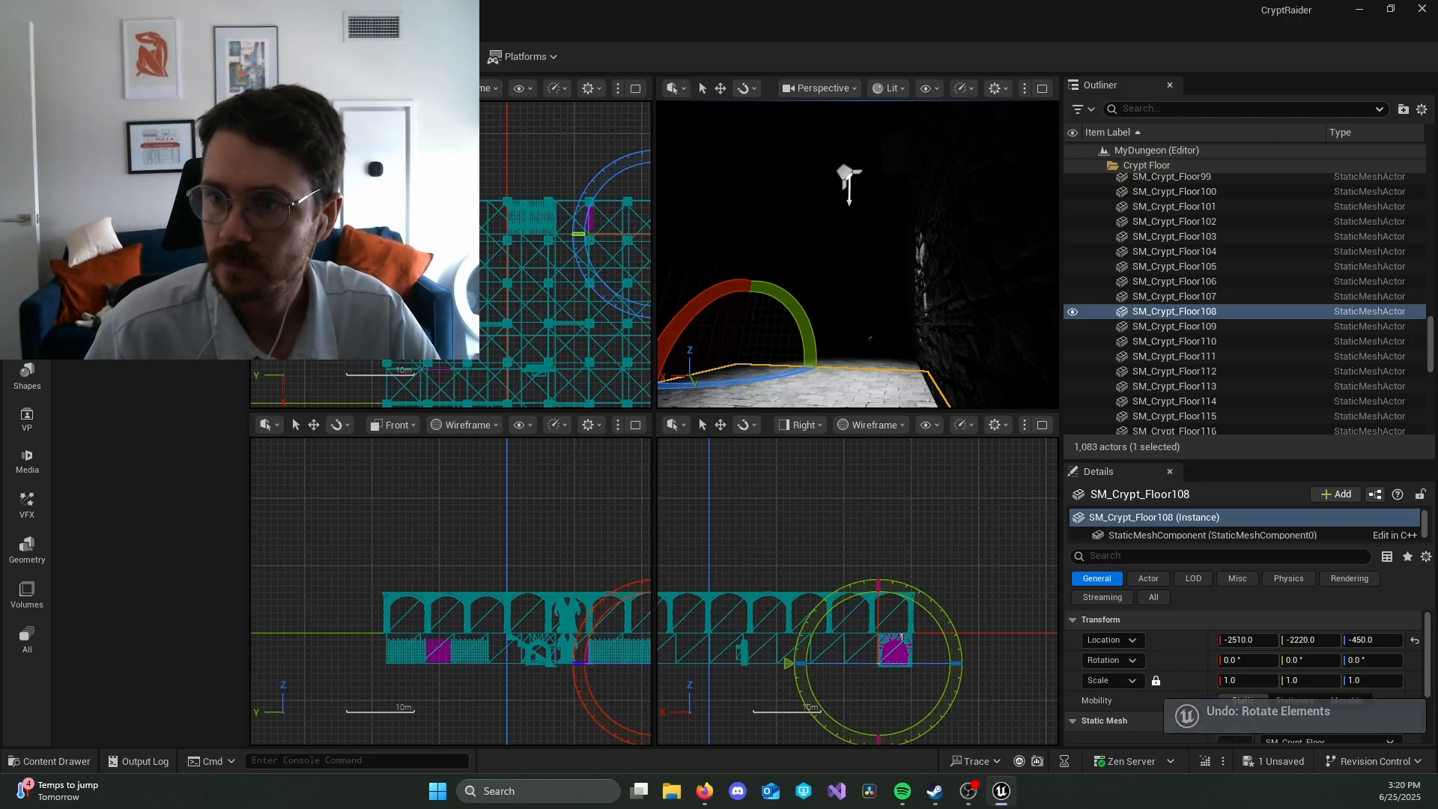
pyautogui.hotkey('ctrl', 'z')
pyautogui.moveTo(908, 157); pyautogui.dragTo(916, 158)
pyautogui.hotkey('ctrl', 'z')
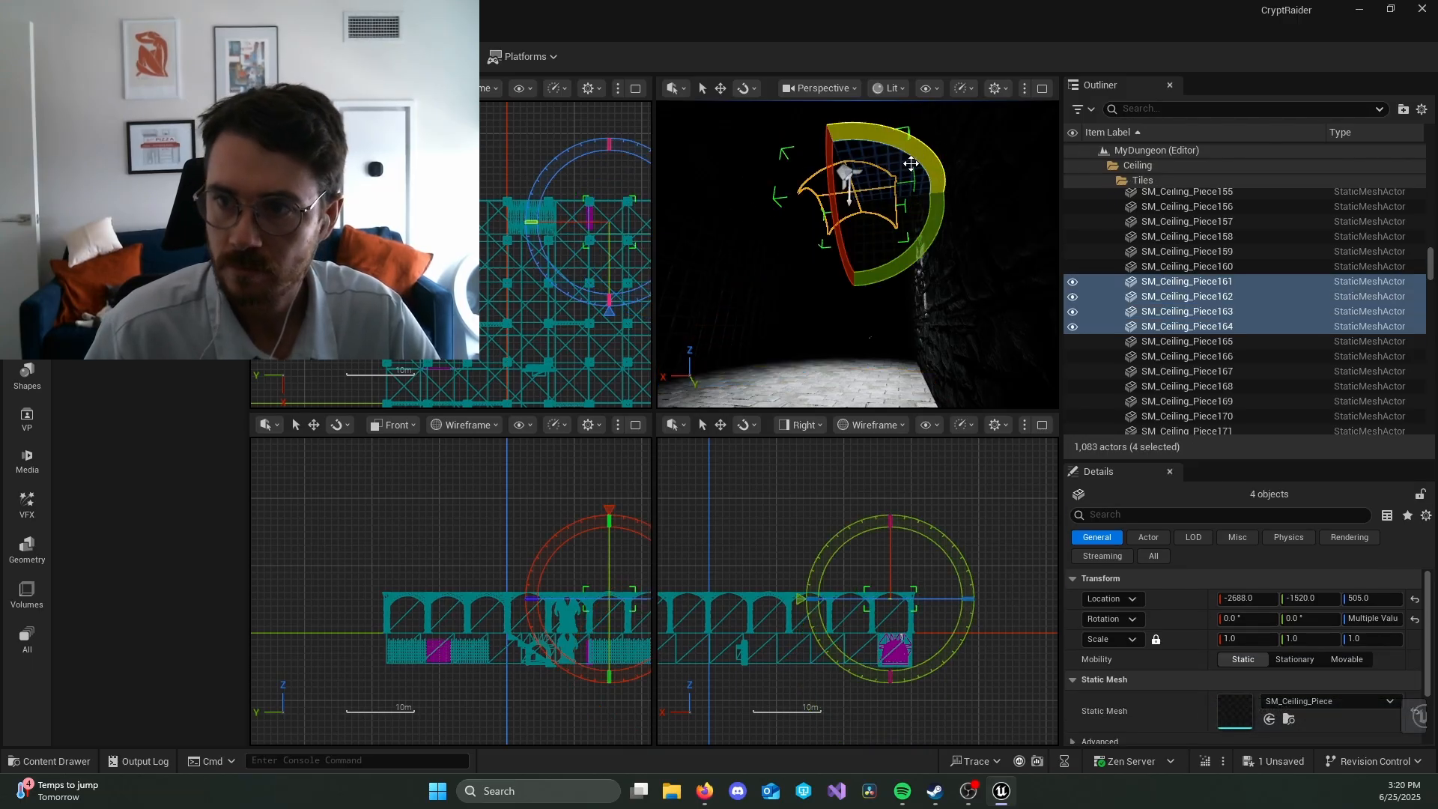
# Step: Collapse the Tiles, Ceiling and Crypt Floor folders in the Outliner
pyautogui.scroll(3, 1124, 219)
pyautogui.scroll(20, 1124, 220)
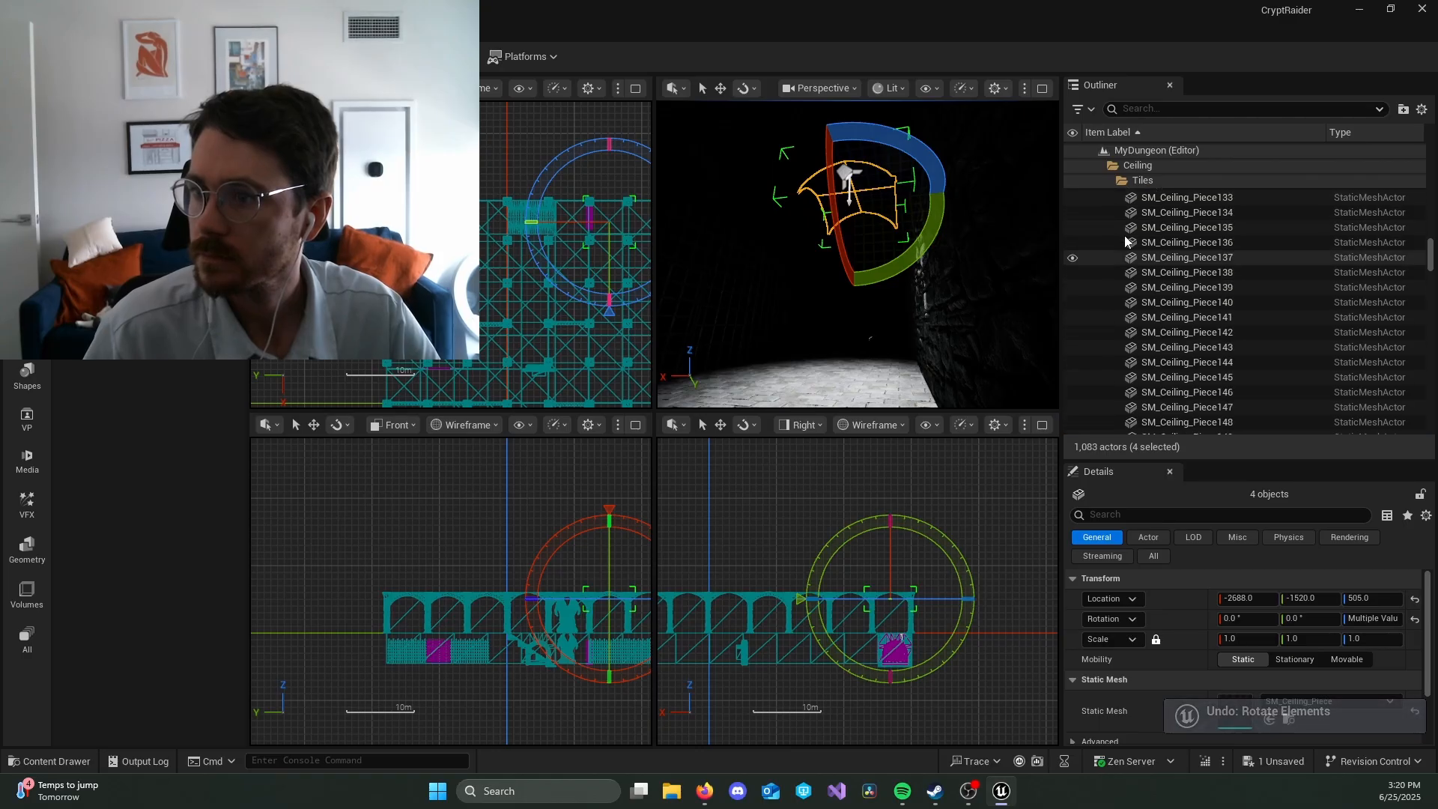
pyautogui.scroll(15, 1130, 244)
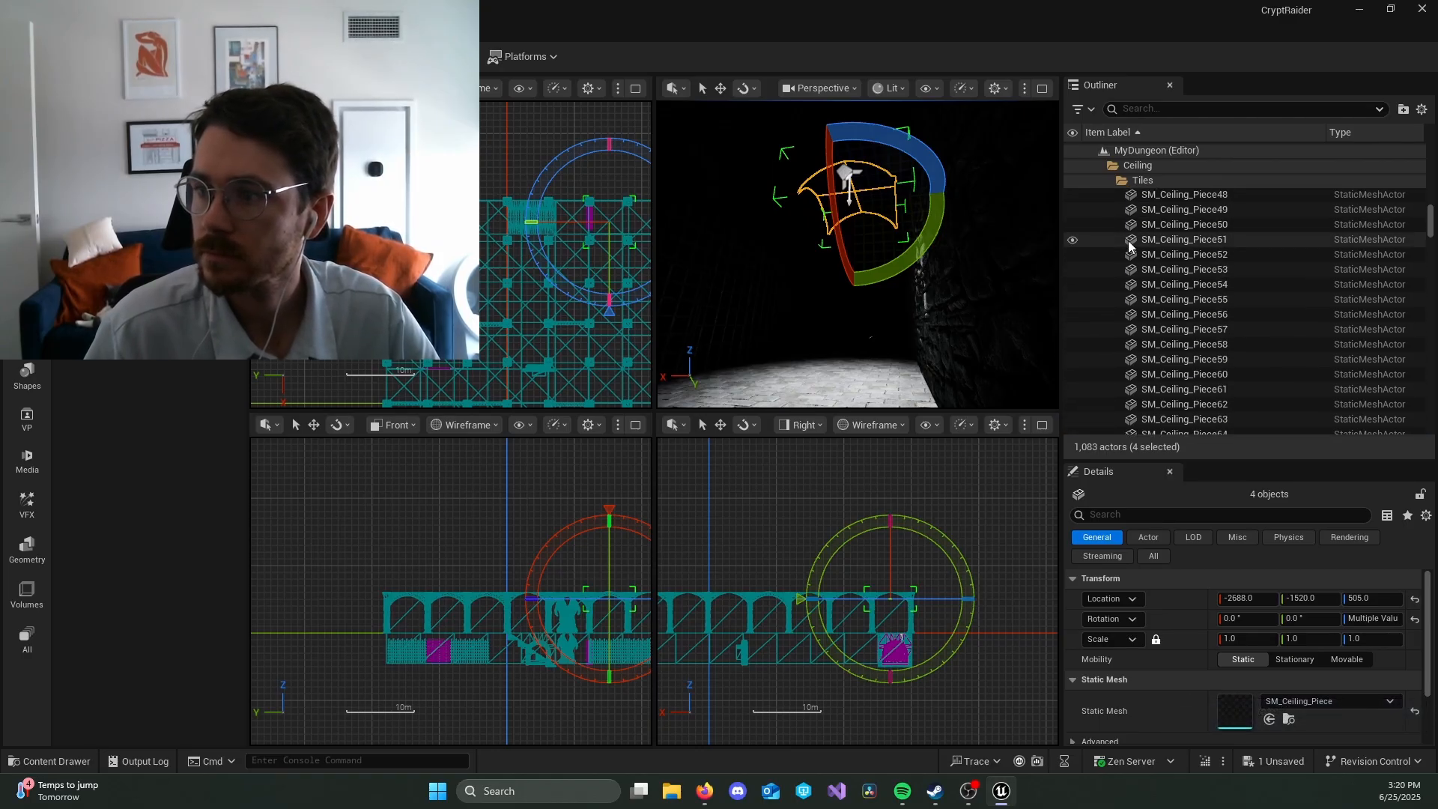
pyautogui.scroll(15, 1130, 244)
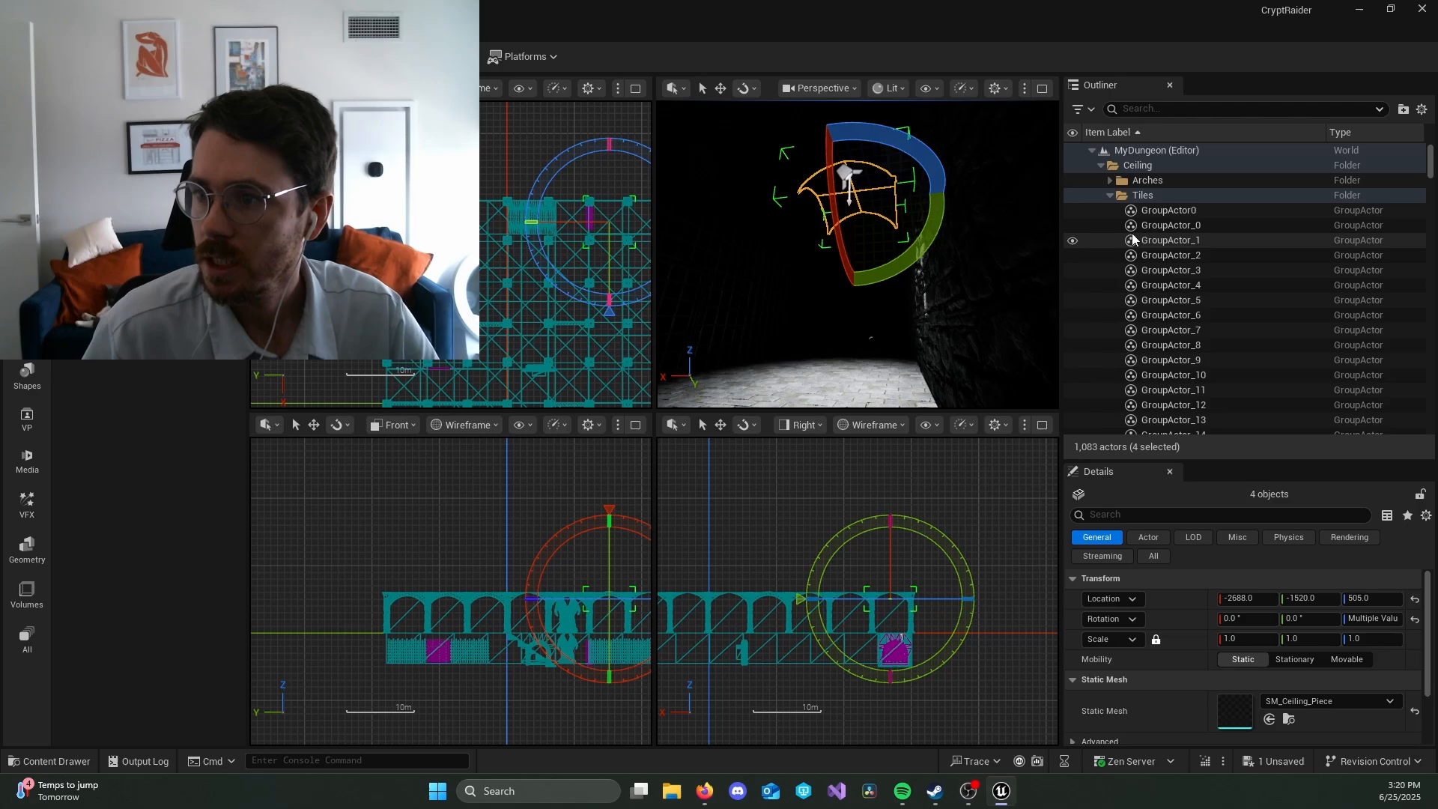
pyautogui.click(1110, 194)
pyautogui.click(1102, 167)
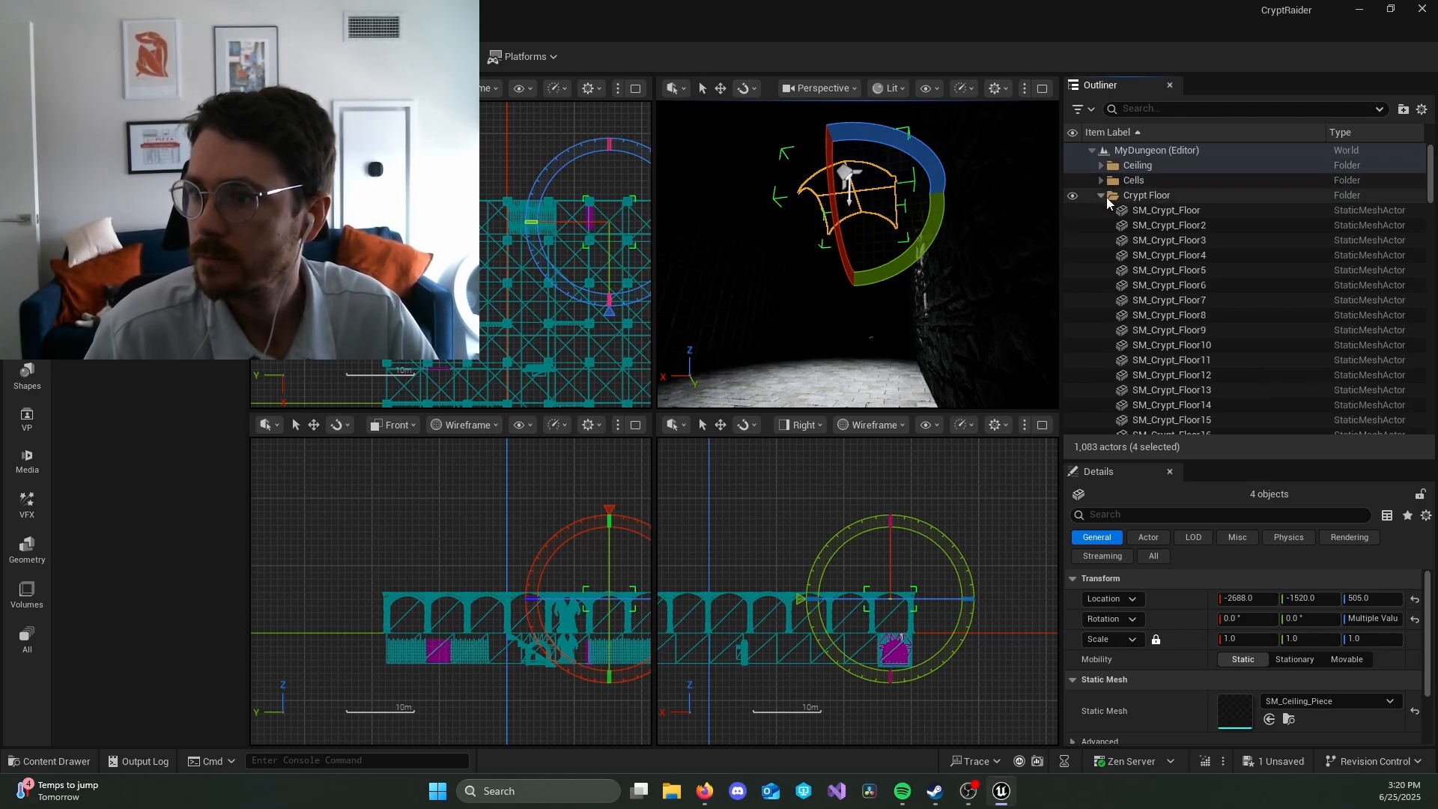
pyautogui.click(1104, 197)
# Step: Select the SpotLight in the Outliner and delete it from the level
pyautogui.click(1142, 314)
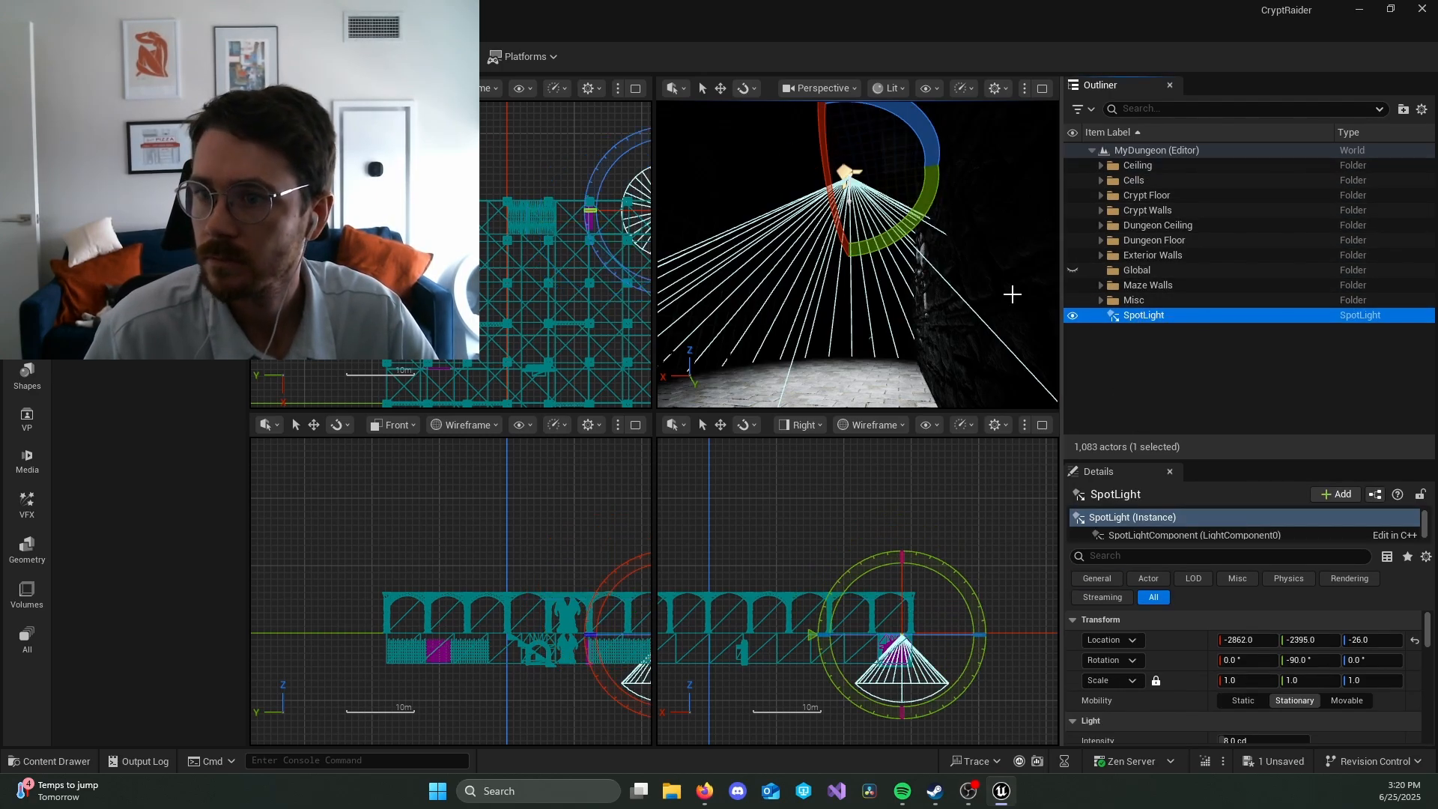
pyautogui.moveTo(928, 134)
pyautogui.mouseDown()
pyautogui.moveTo(924, 185)
pyautogui.moveTo(930, 129)
pyautogui.mouseUp()
pyautogui.hotkey('ctrl', 'z')
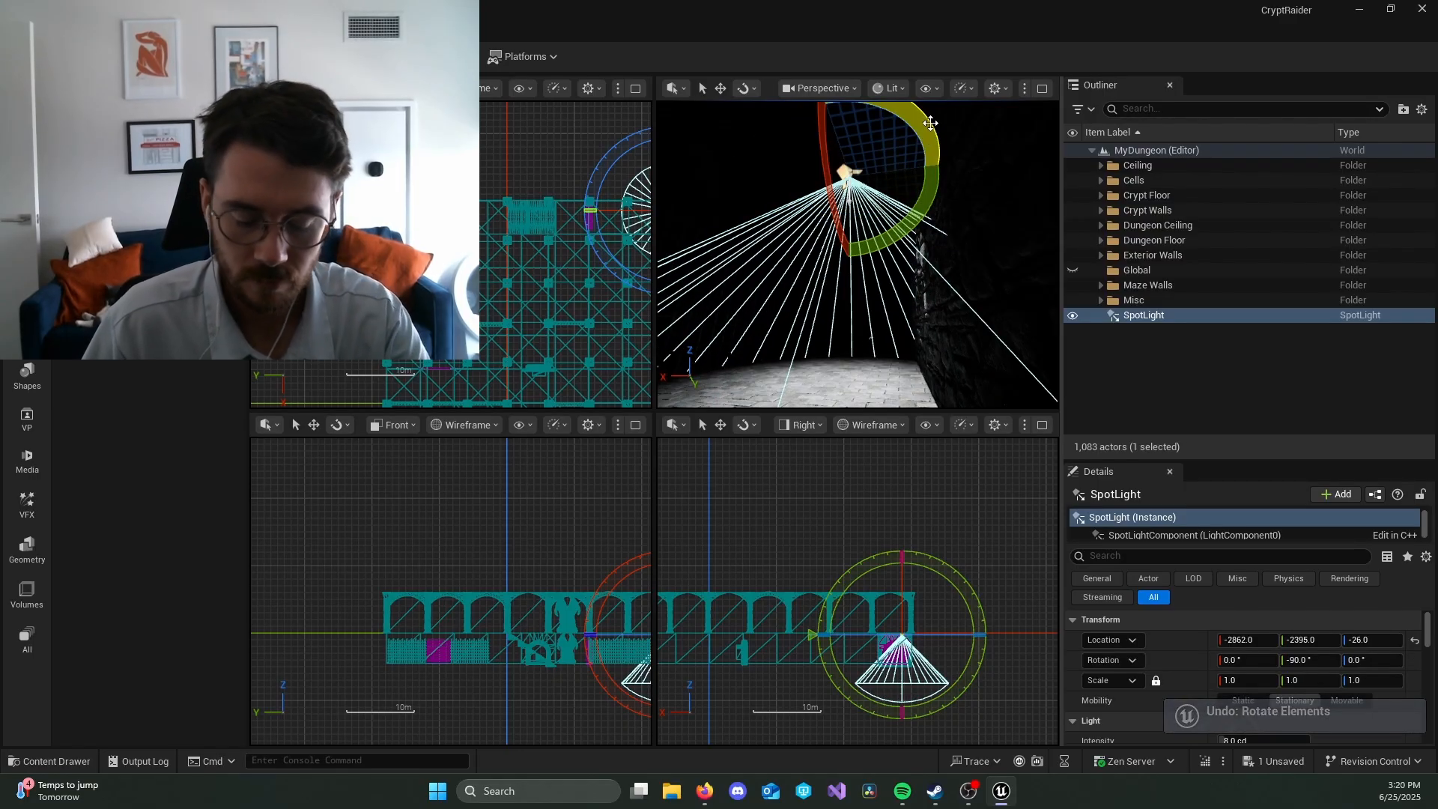
pyautogui.press('Delete')
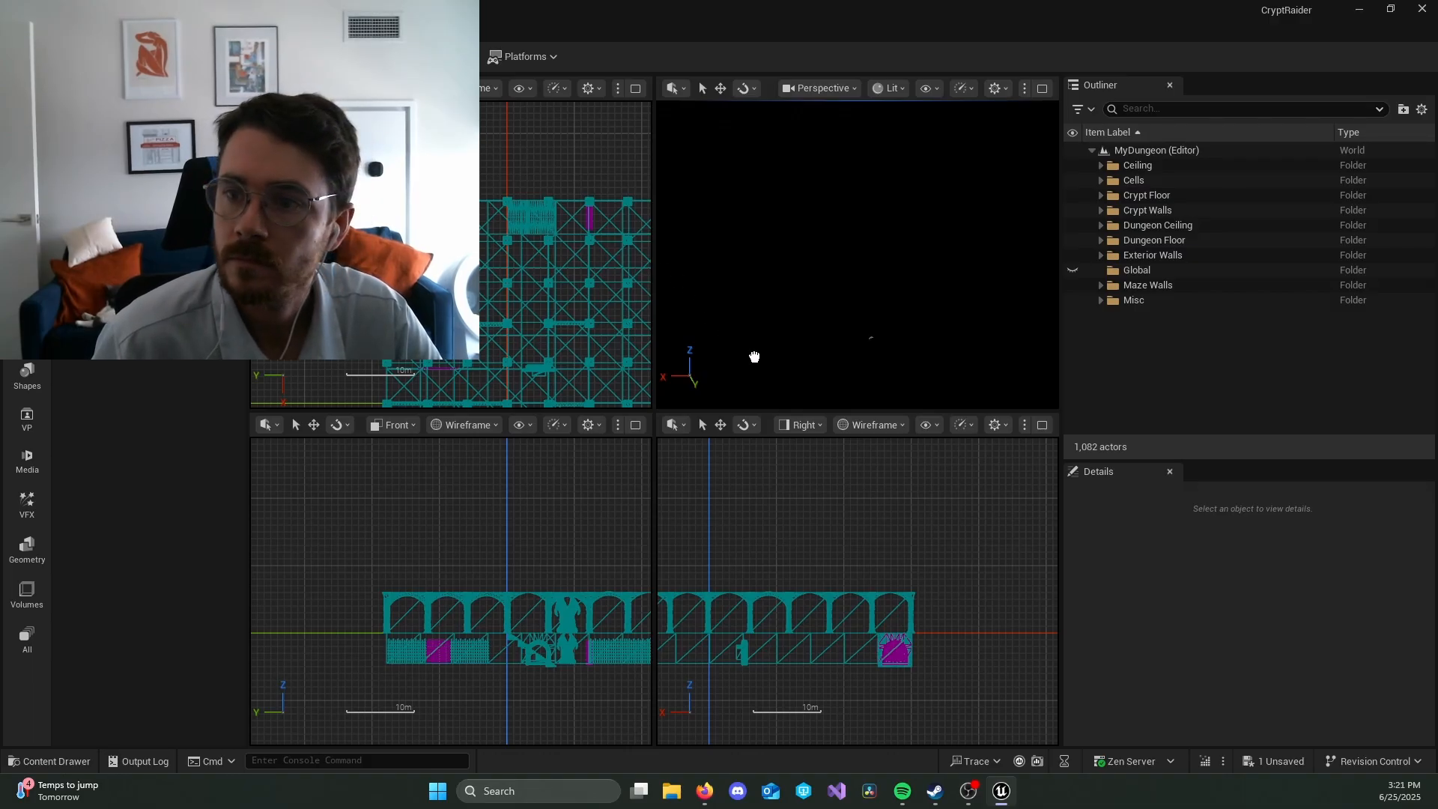
# Step: Place a sky light in the corridor at about X -2840, Y -2348 and raise it to about Z 36
pyautogui.moveTo(754, 356); pyautogui.dragTo(840, 373)
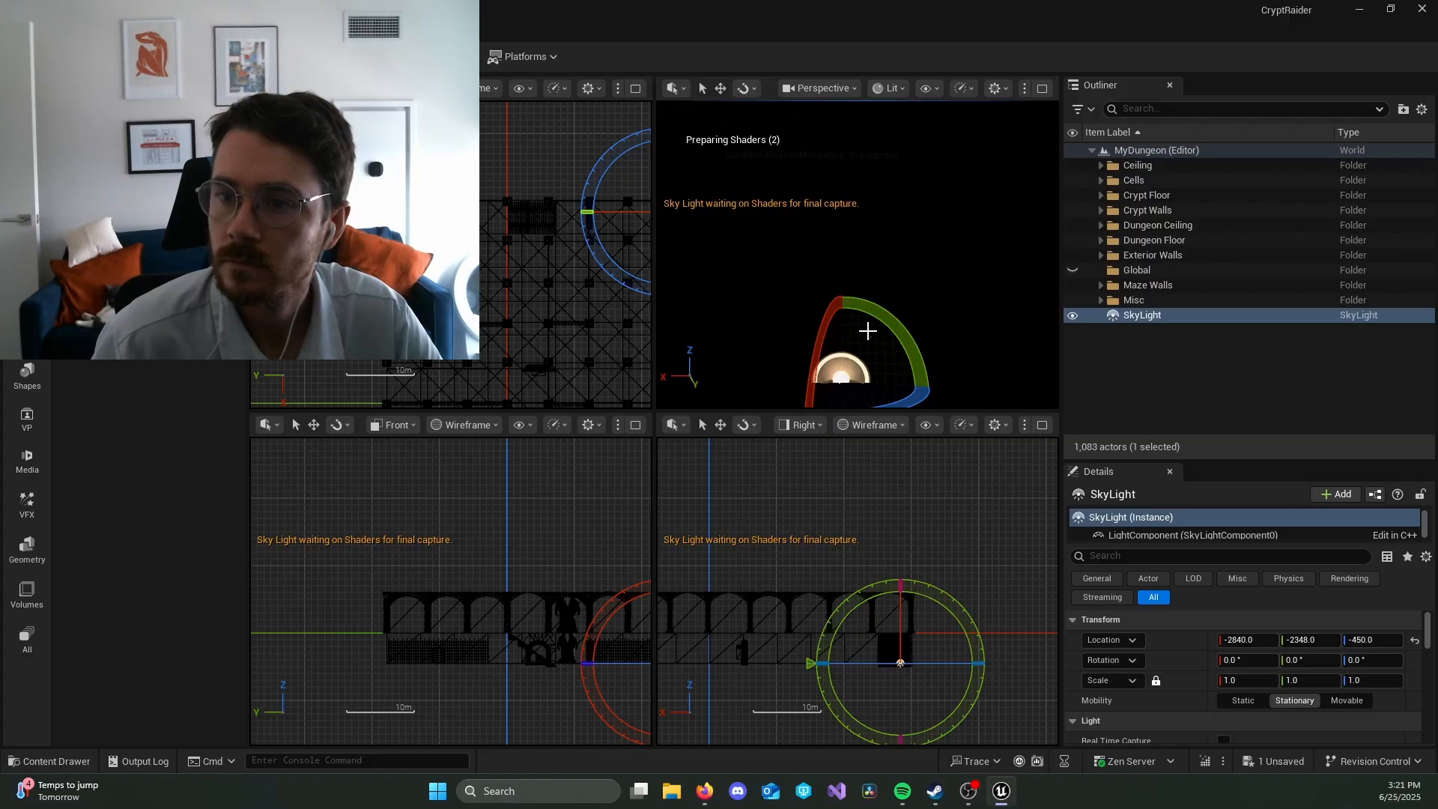
pyautogui.press('w')
pyautogui.moveTo(853, 322); pyautogui.dragTo(865, 166)
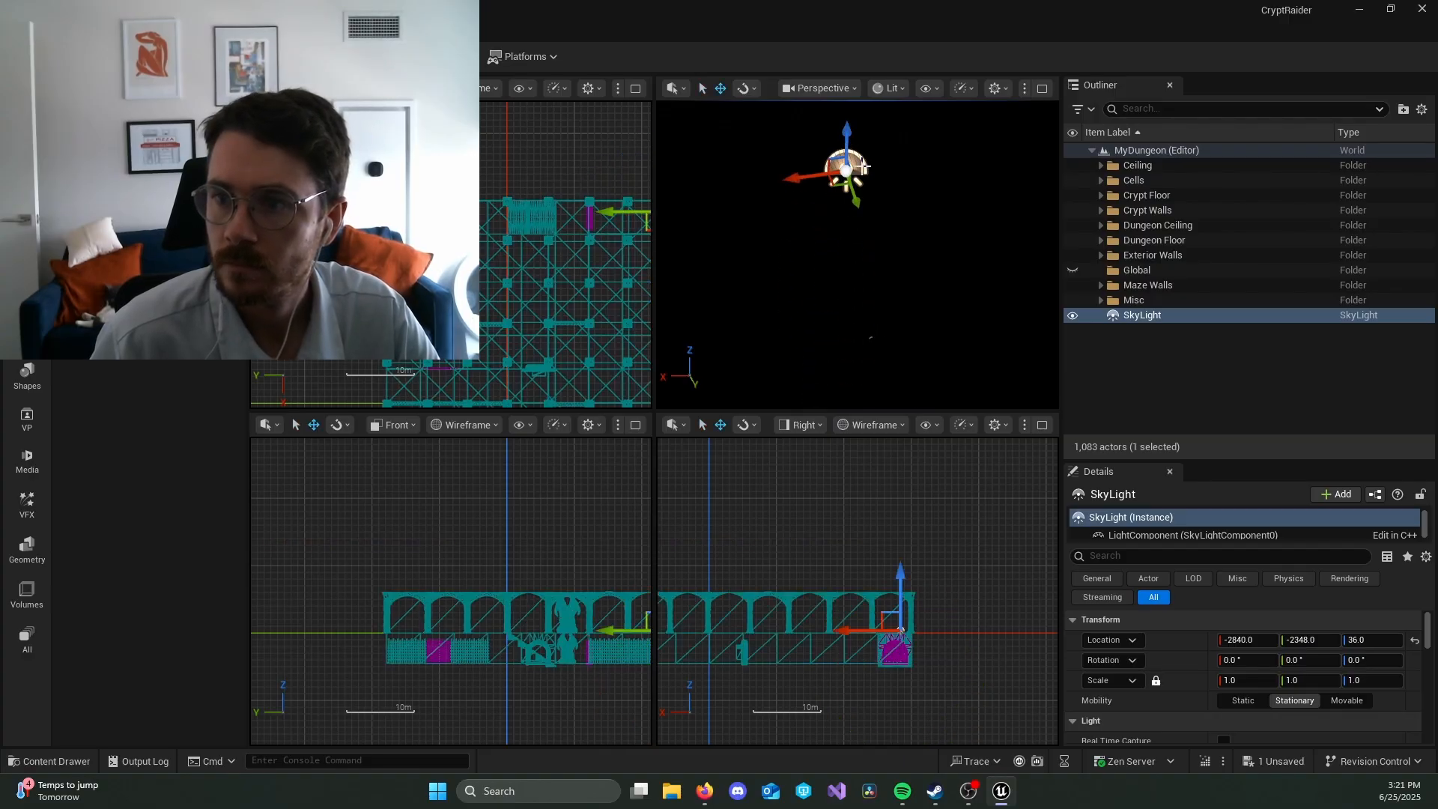
pyautogui.scroll(-7, 856, 271)
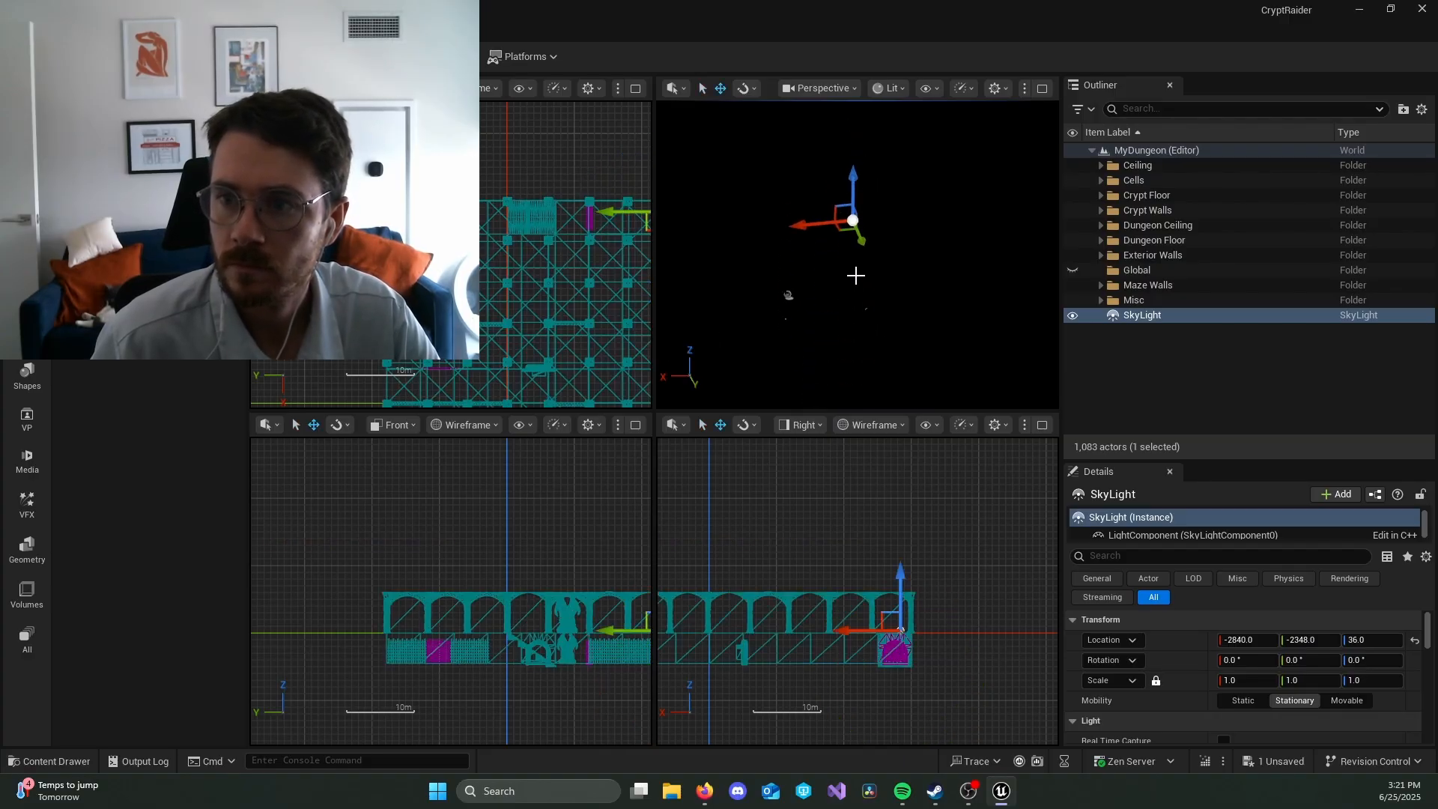
pyautogui.scroll(6, 855, 276)
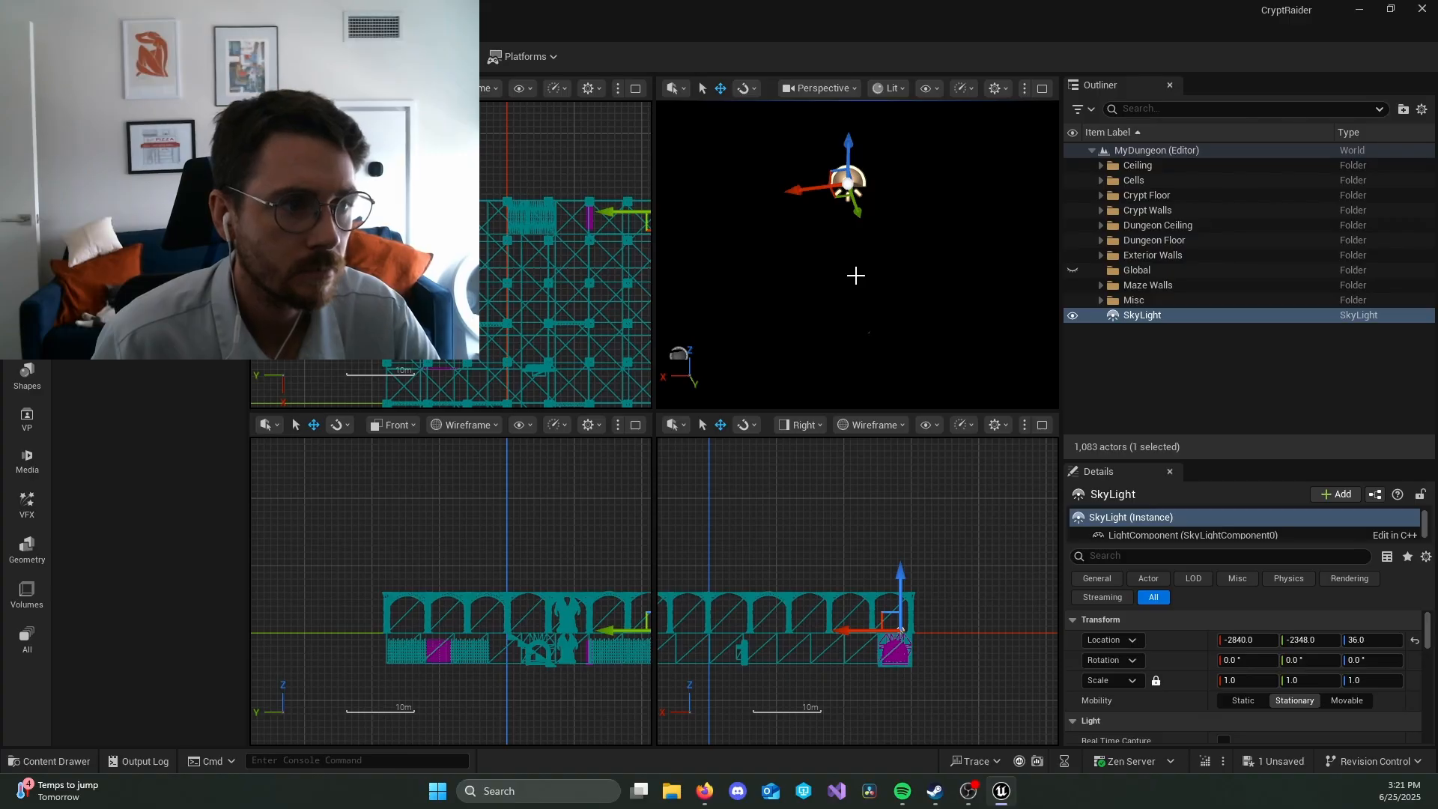
# Step: Try rotating the sky light about its Y axis, then delete it from the level
pyautogui.press('r')
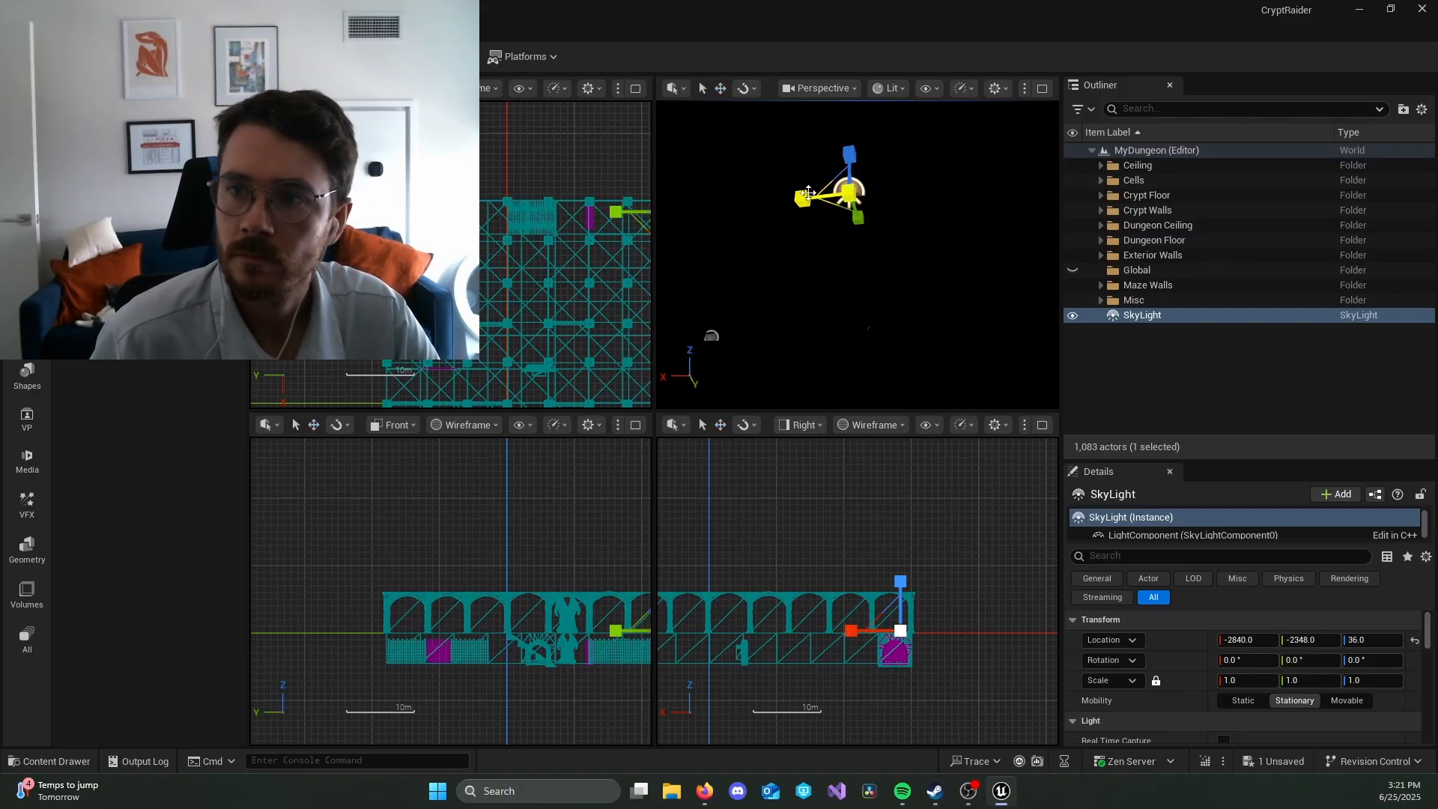
pyautogui.press('e')
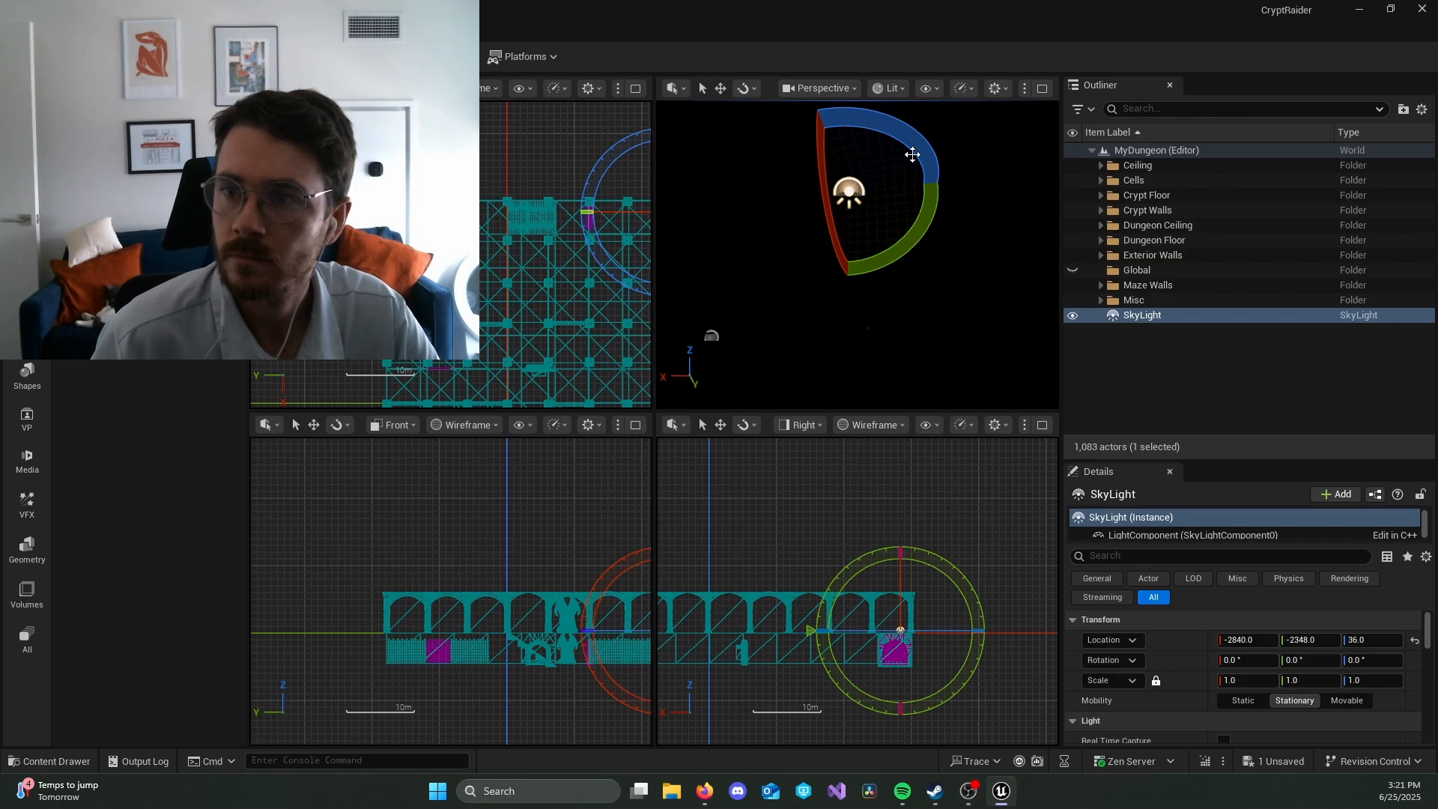
pyautogui.moveTo(933, 226); pyautogui.dragTo(938, 255)
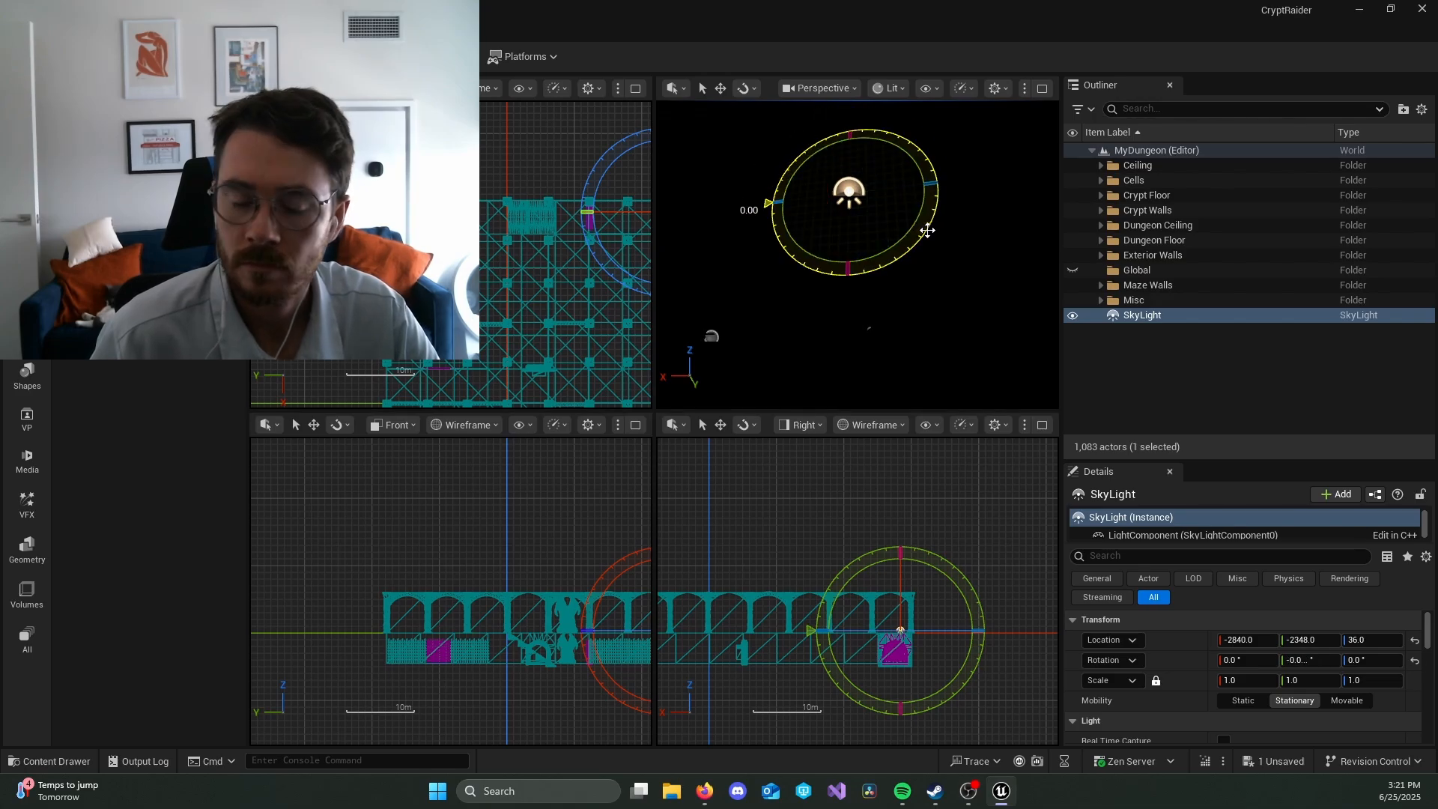
pyautogui.moveTo(927, 231); pyautogui.dragTo(926, 238)
pyautogui.hotkey('ctrl', 'z')
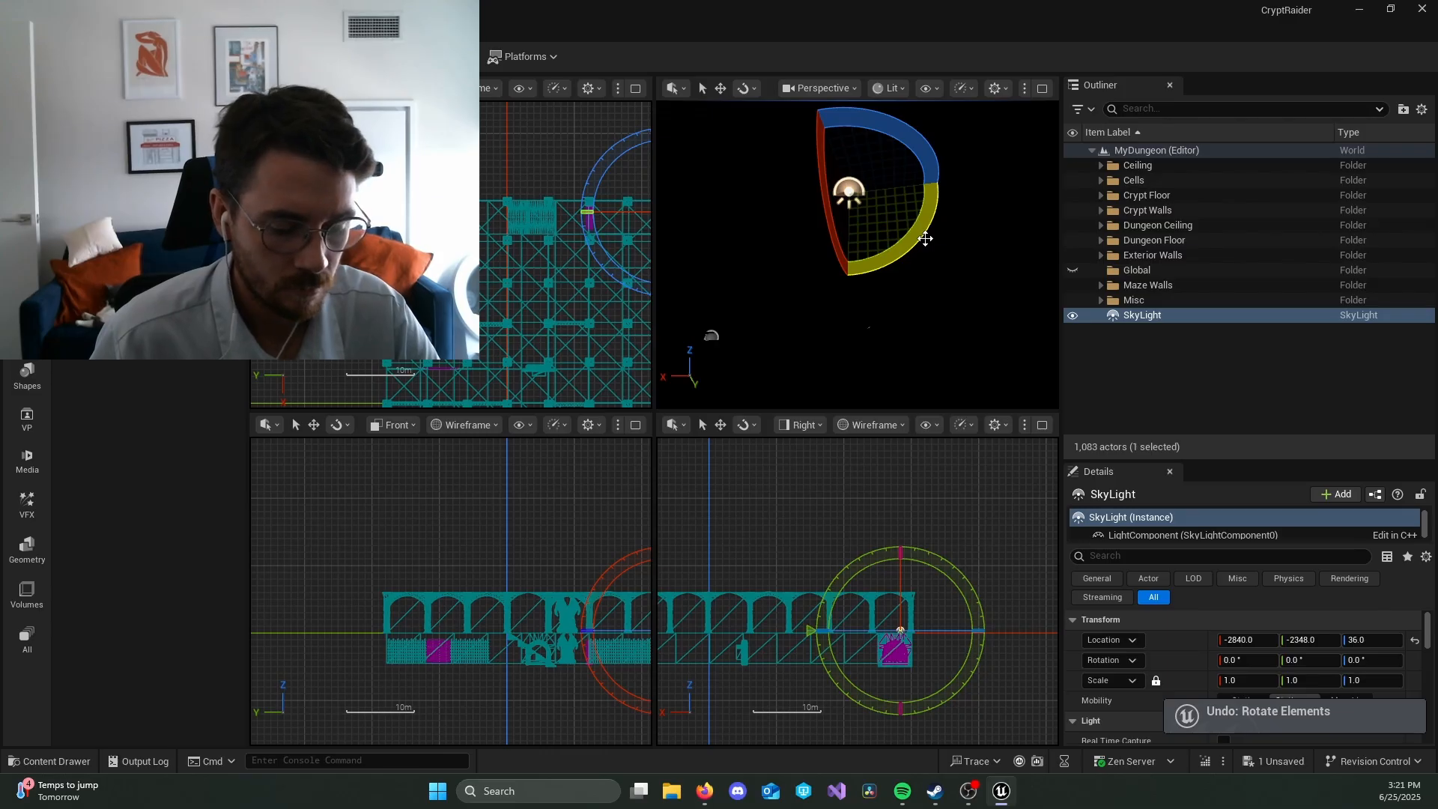
pyautogui.press('Delete')
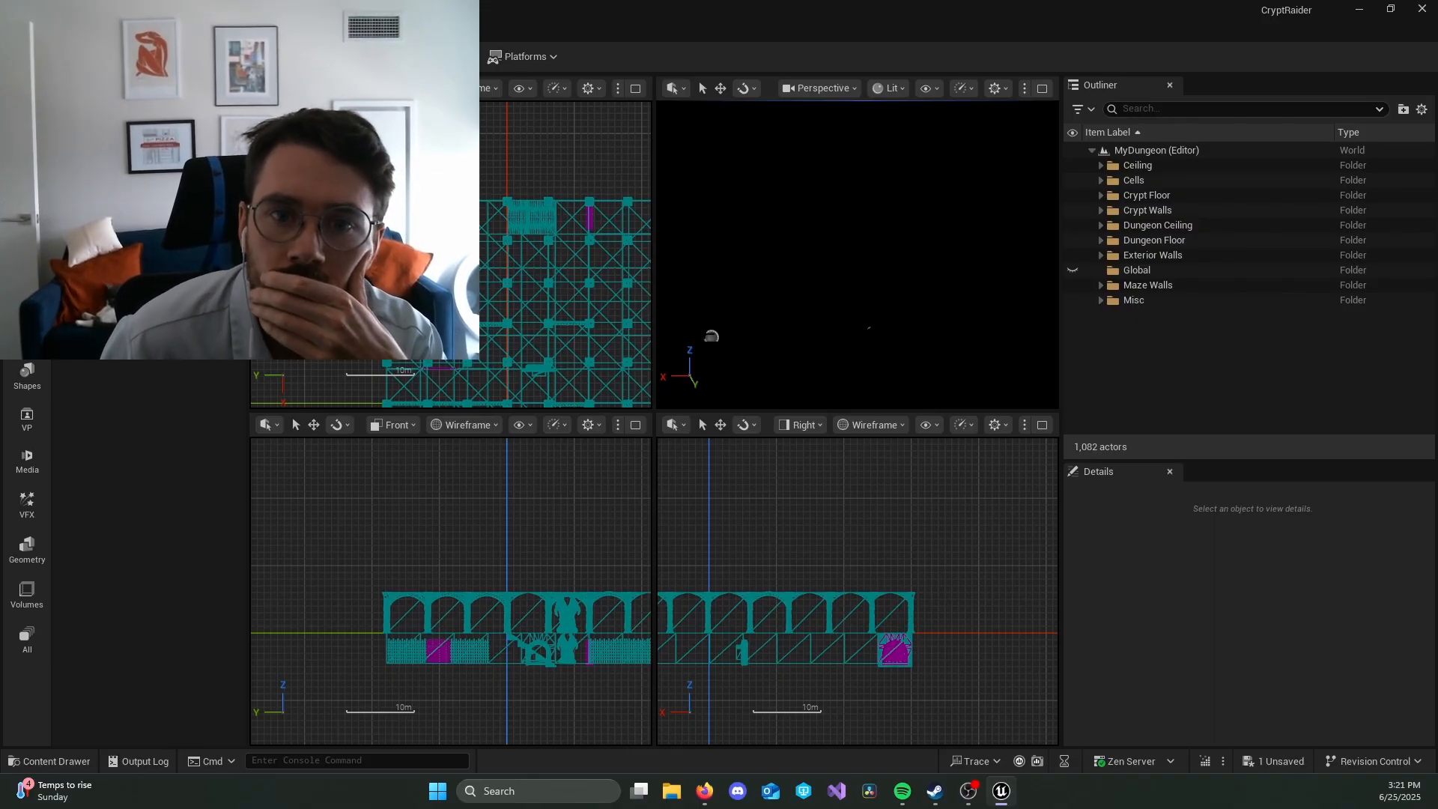
# Step: Place a sky light in the corridor at about X -2916, Y -2670 and raise it to about Z -220
pyautogui.hotkey('ctrl', 'z')
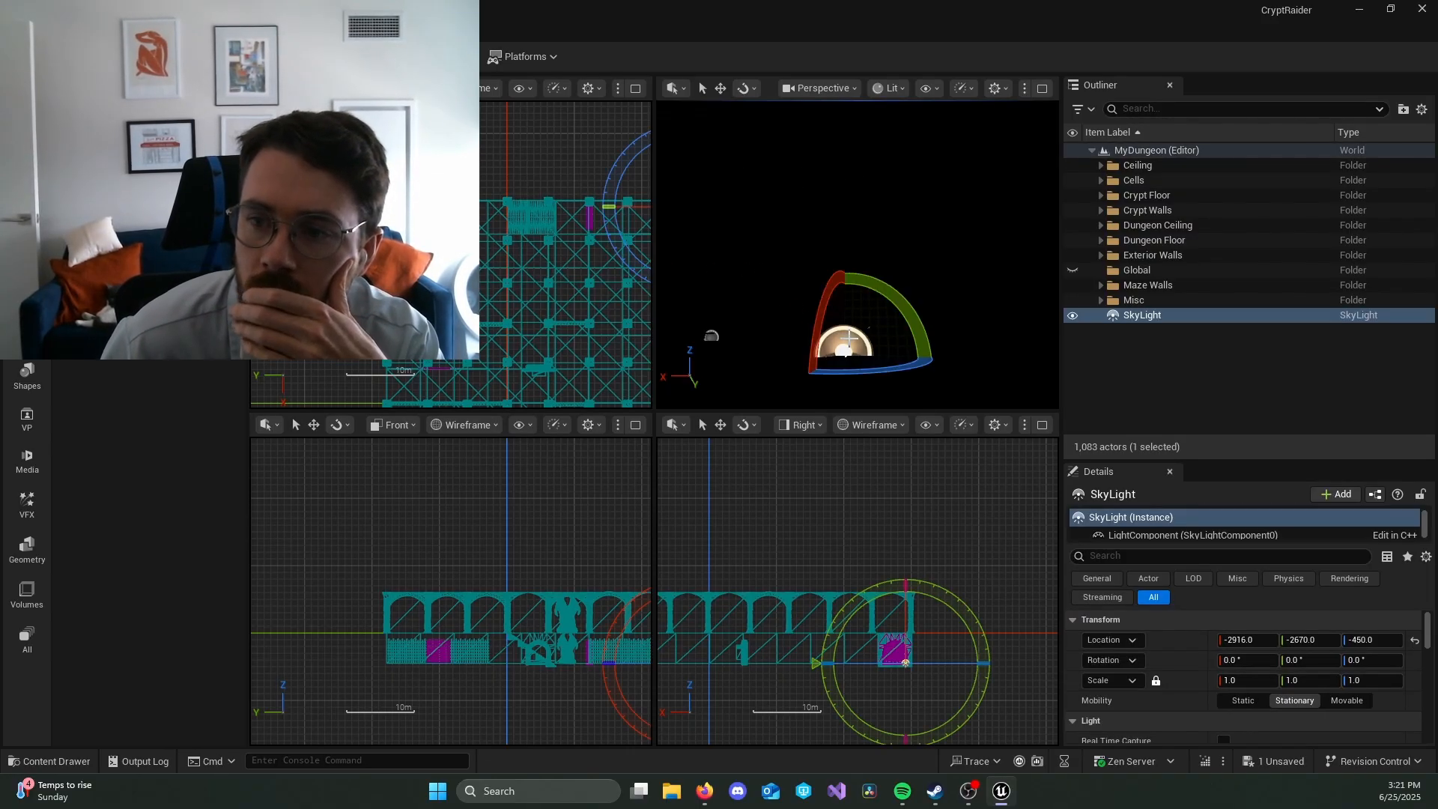
pyautogui.press('w')
pyautogui.press('e')
pyautogui.press('w')
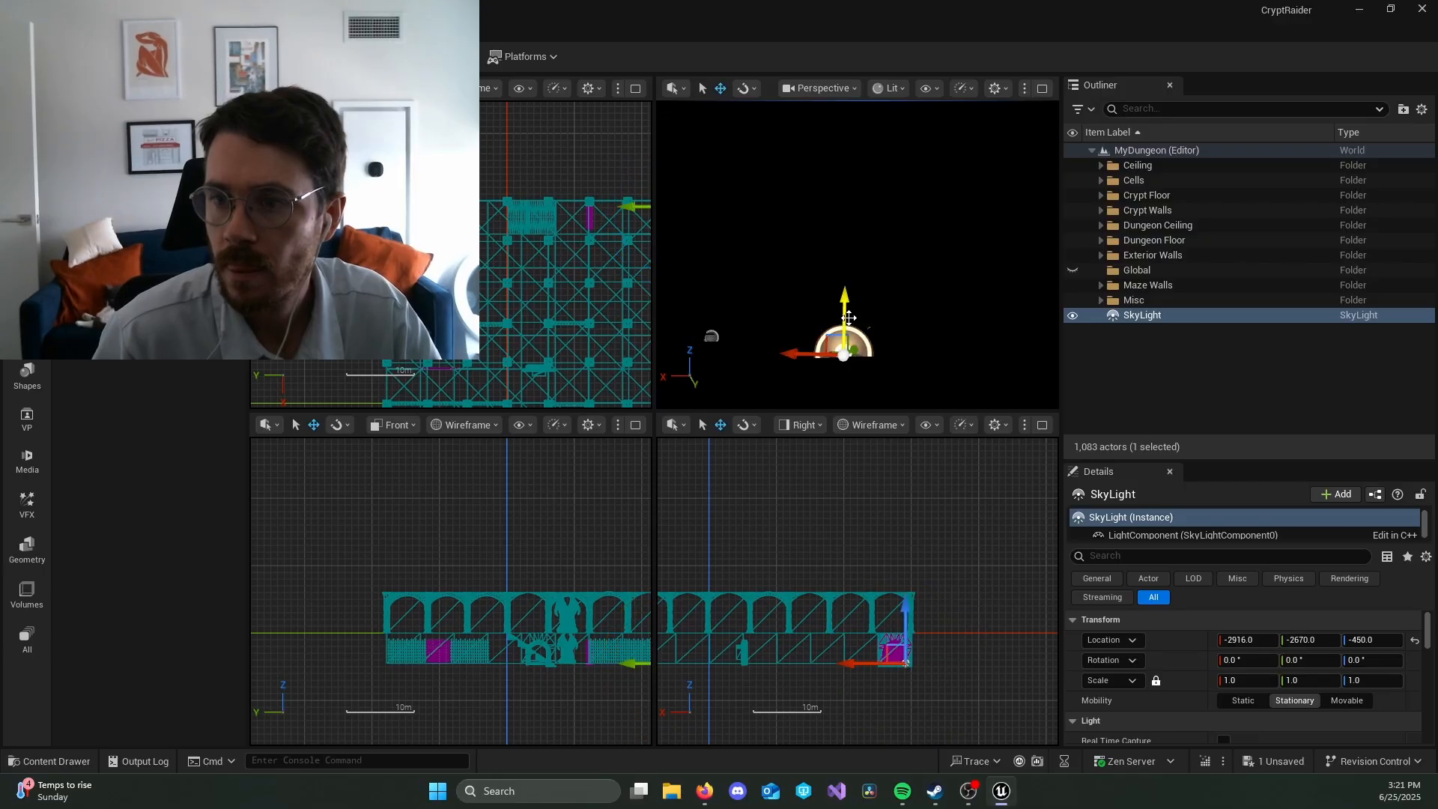
pyautogui.moveTo(848, 317); pyautogui.dragTo(869, 212)
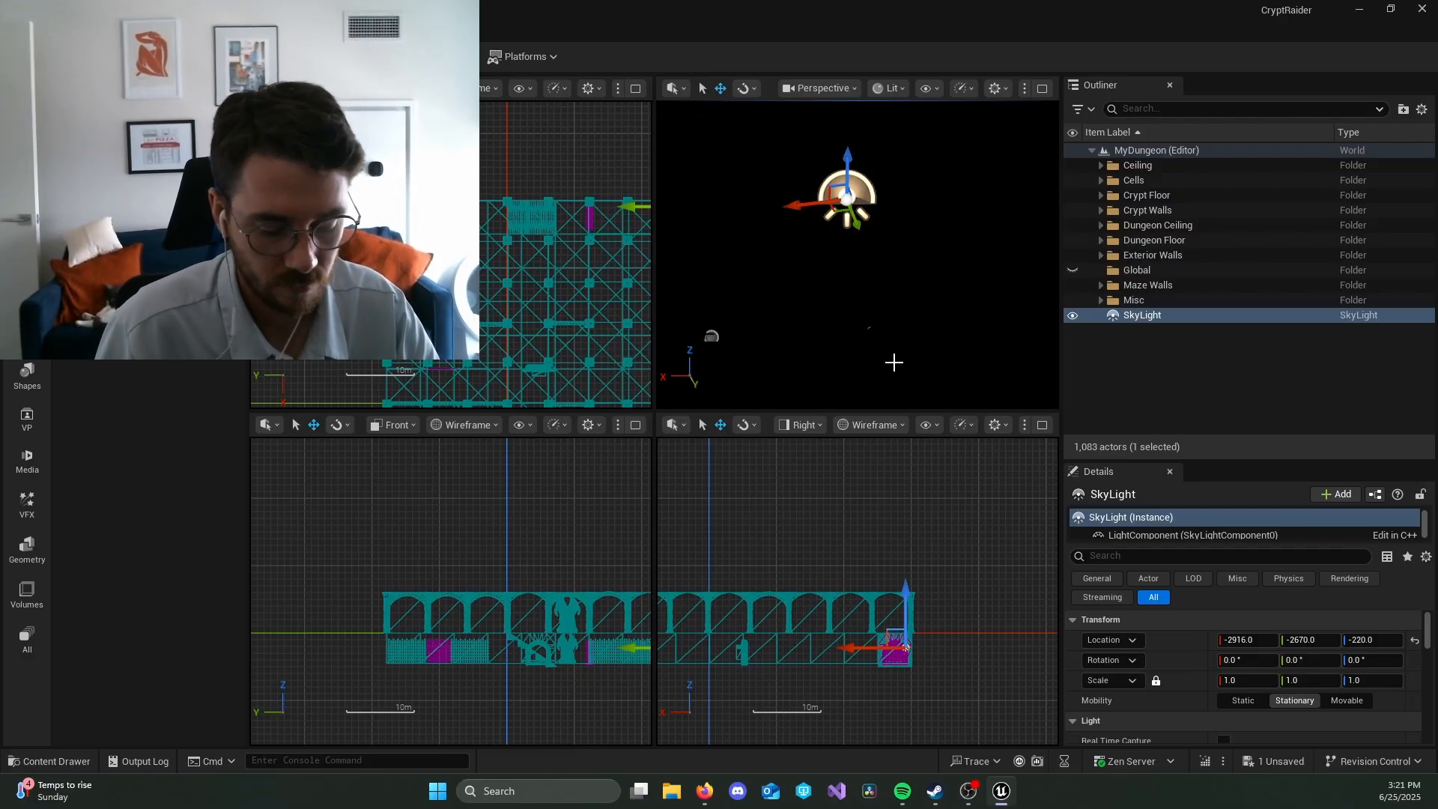
# Step: Open the Content Drawer and enable the display of Engine Content
pyautogui.hotkey('ctrl', 'space')
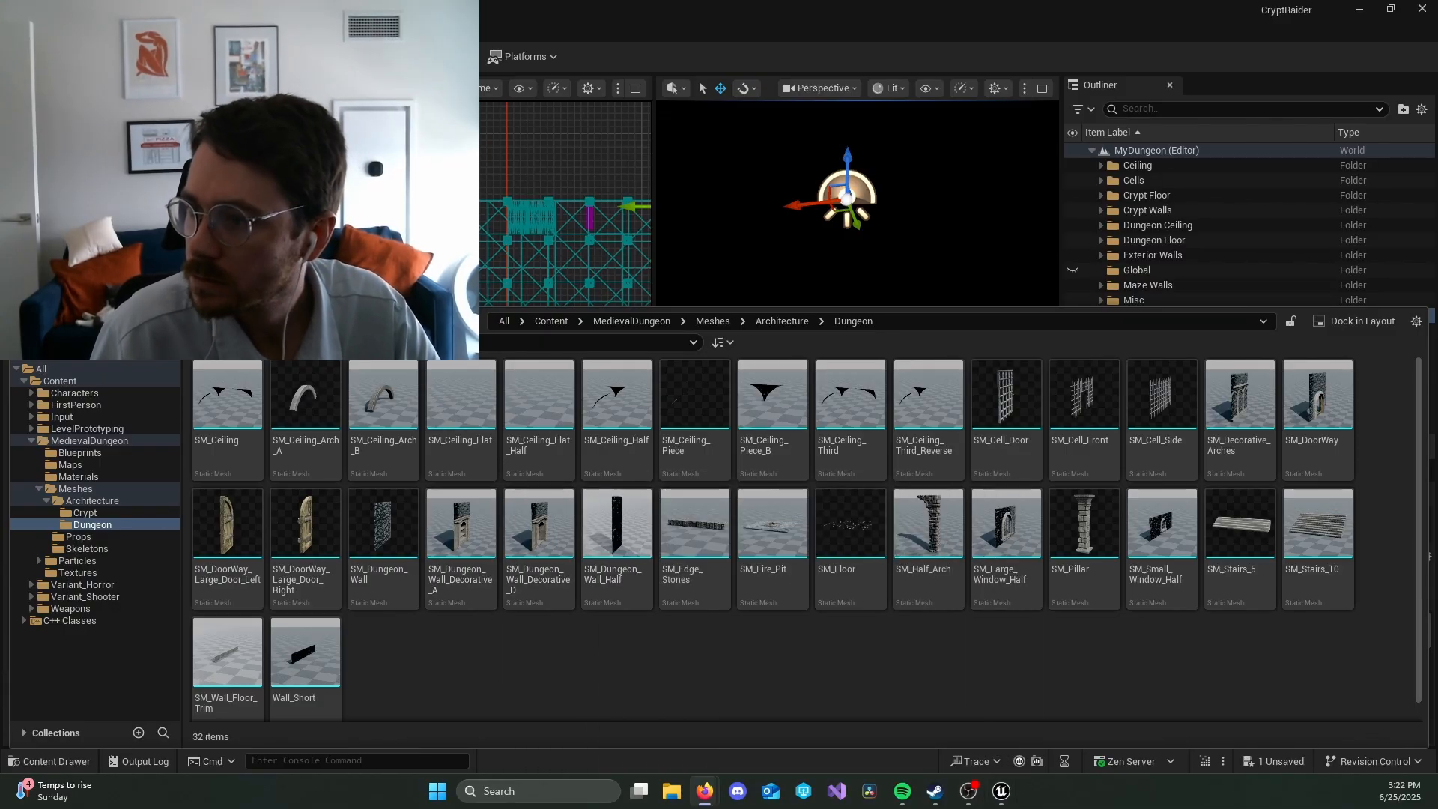
pyautogui.click(1418, 322)
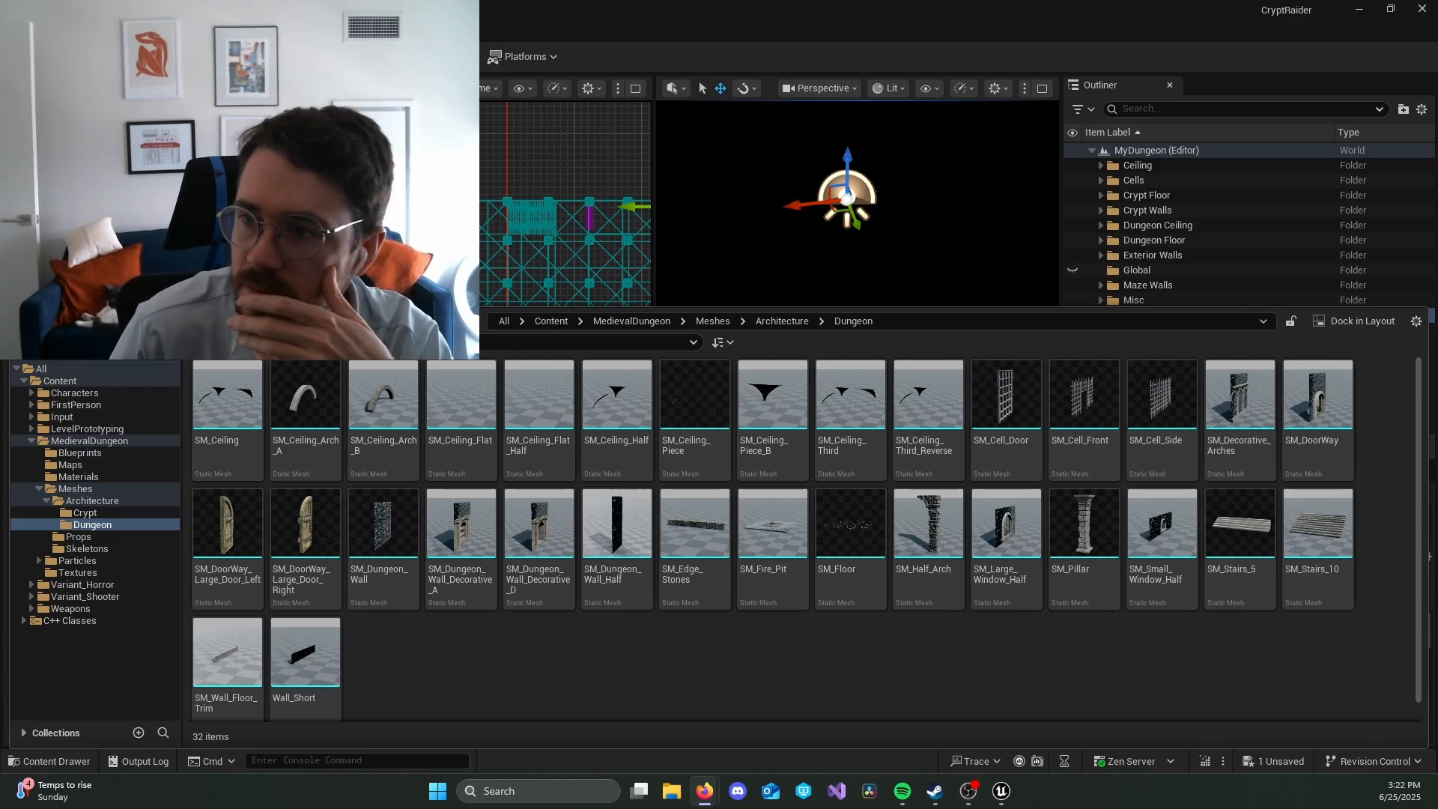
pyautogui.click(1416, 322)
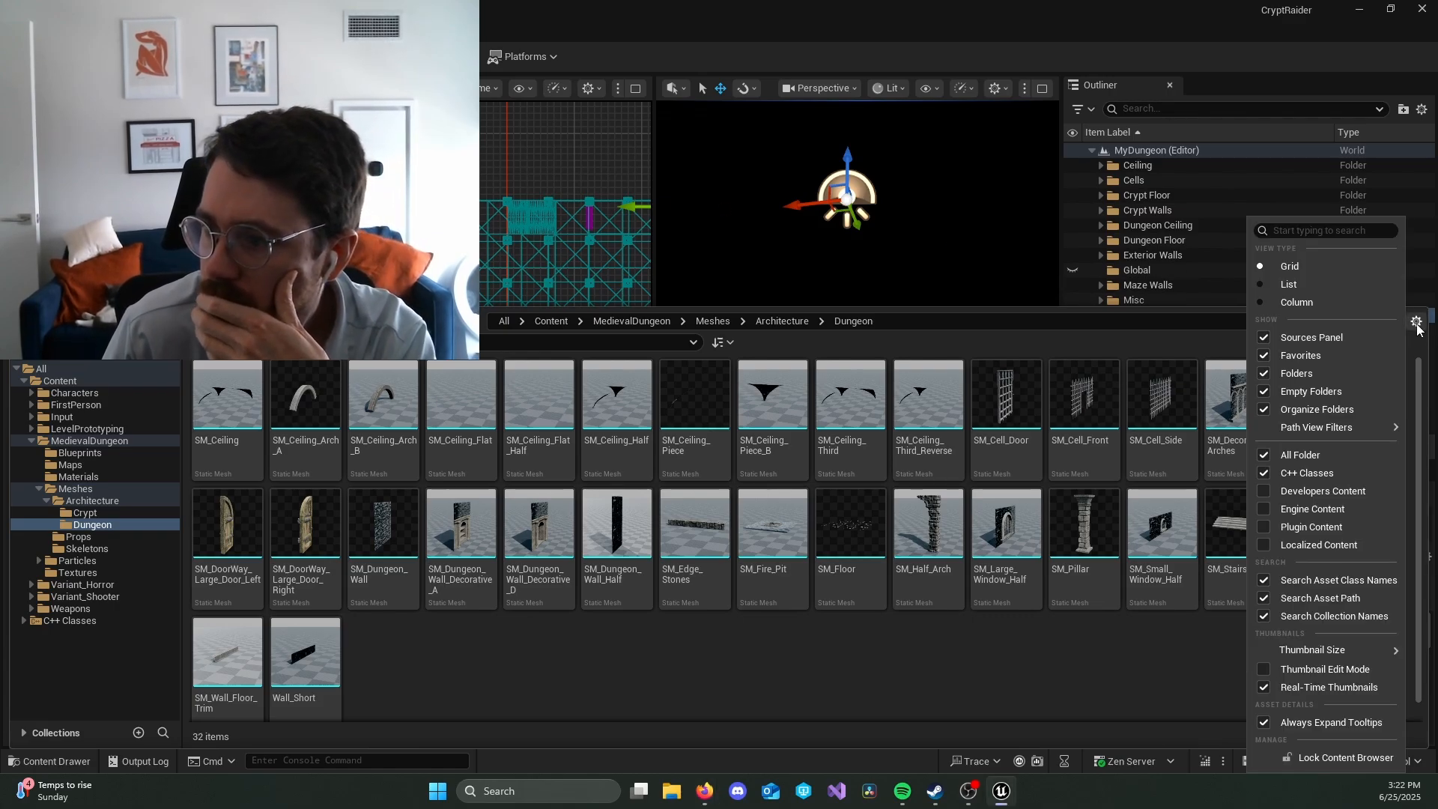
pyautogui.click(1321, 508)
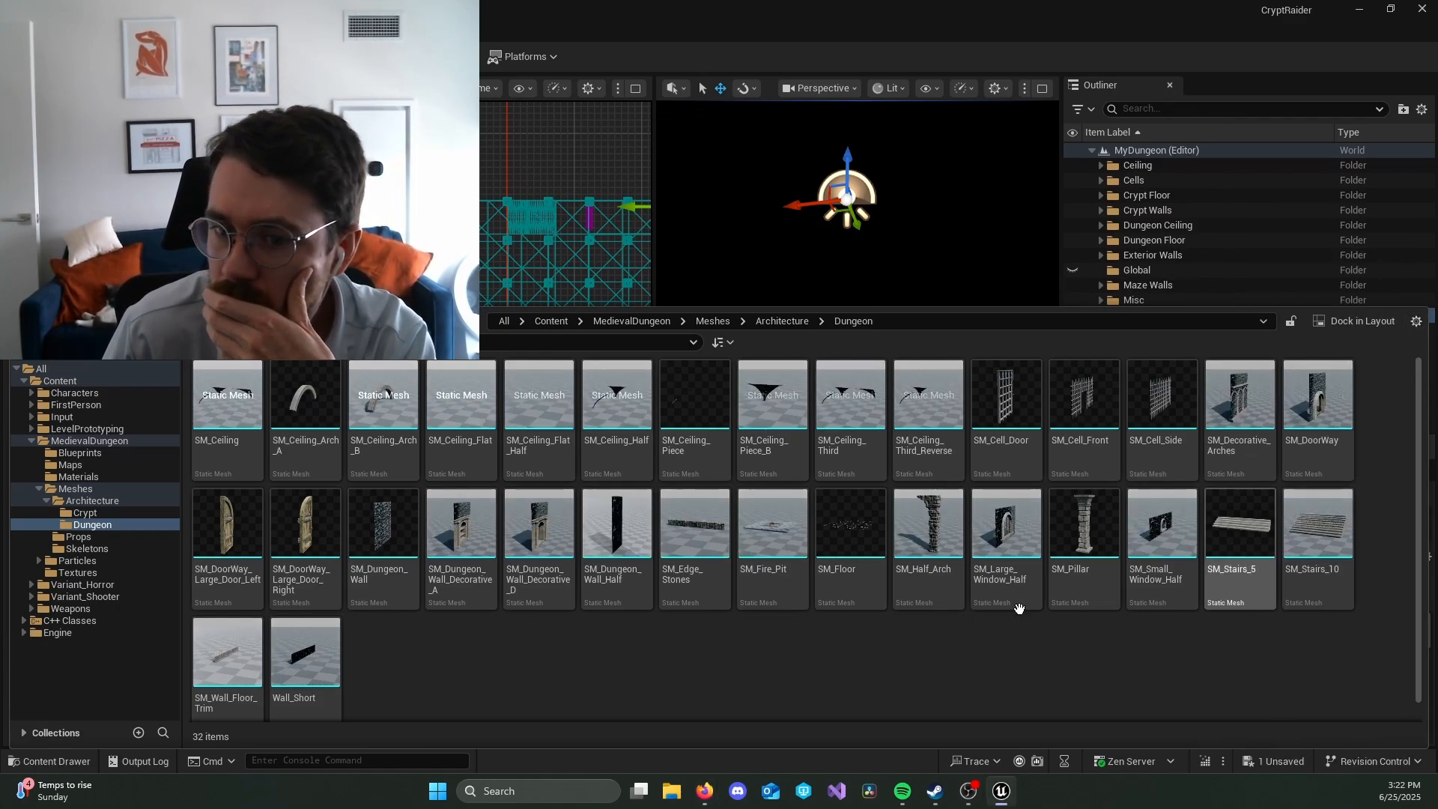
# Step: Collapse the MedievalDungeon folders, expand the Engine folder and search it for "sky"
pyautogui.click(39, 488)
pyautogui.click(32, 440)
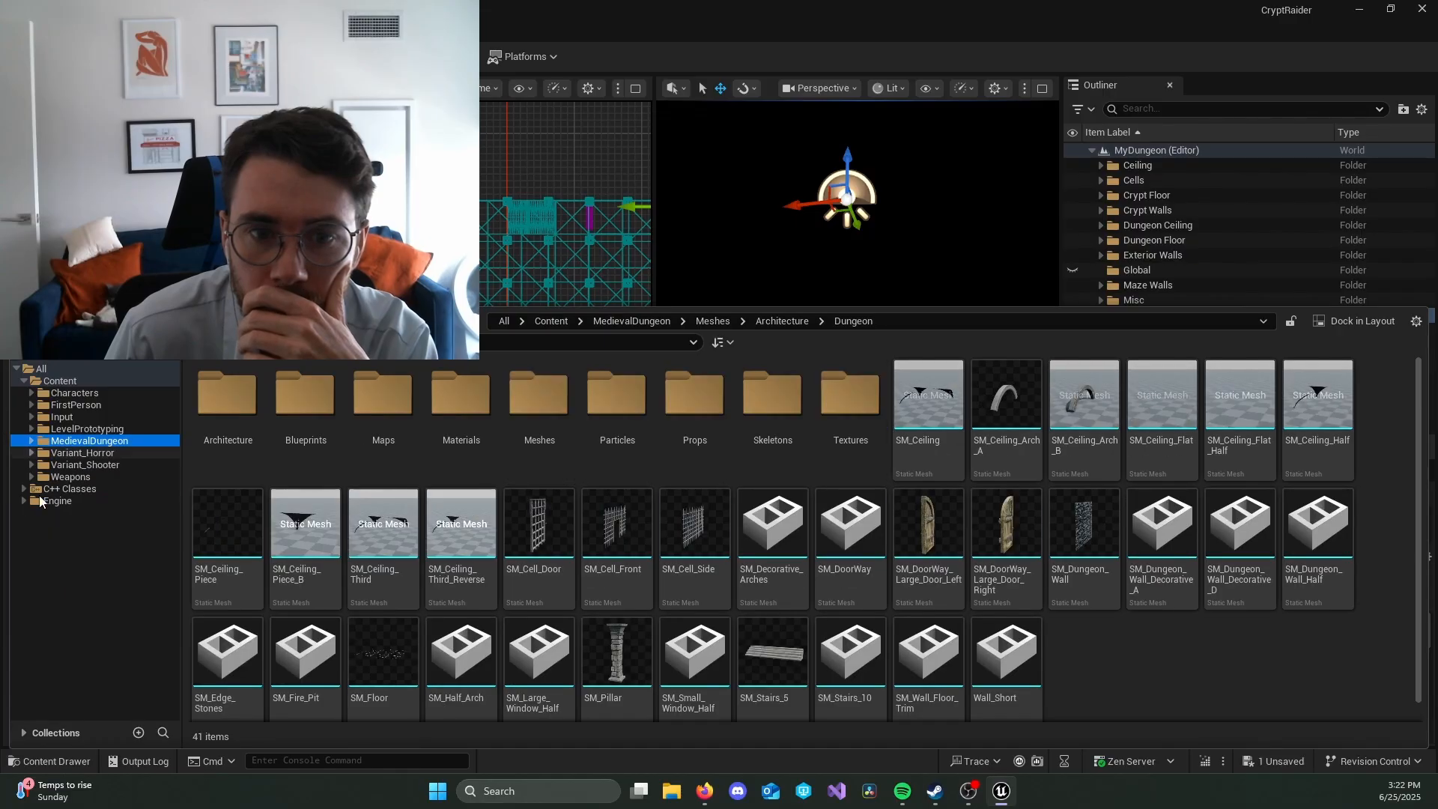
pyautogui.click(24, 501)
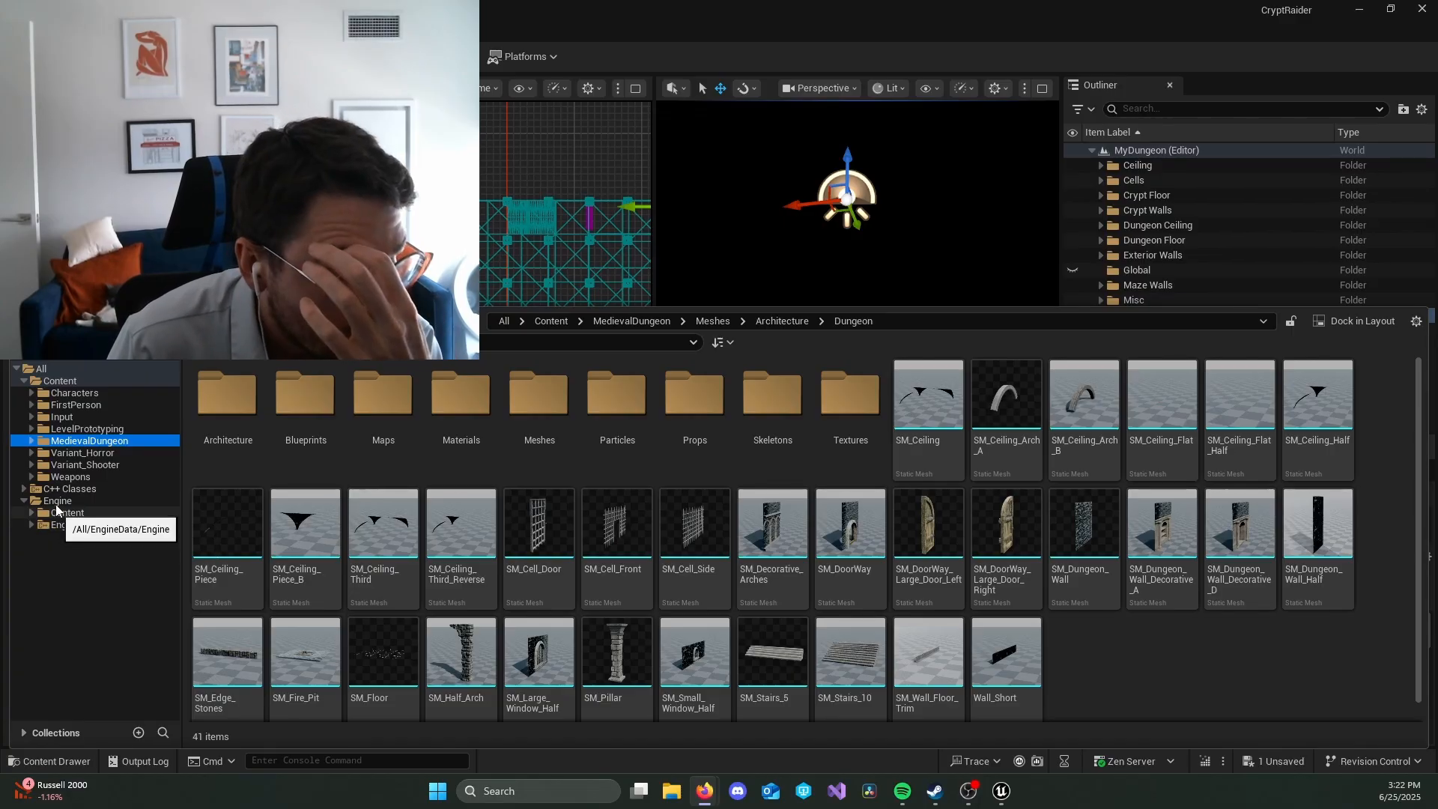
pyautogui.click(449, 342)
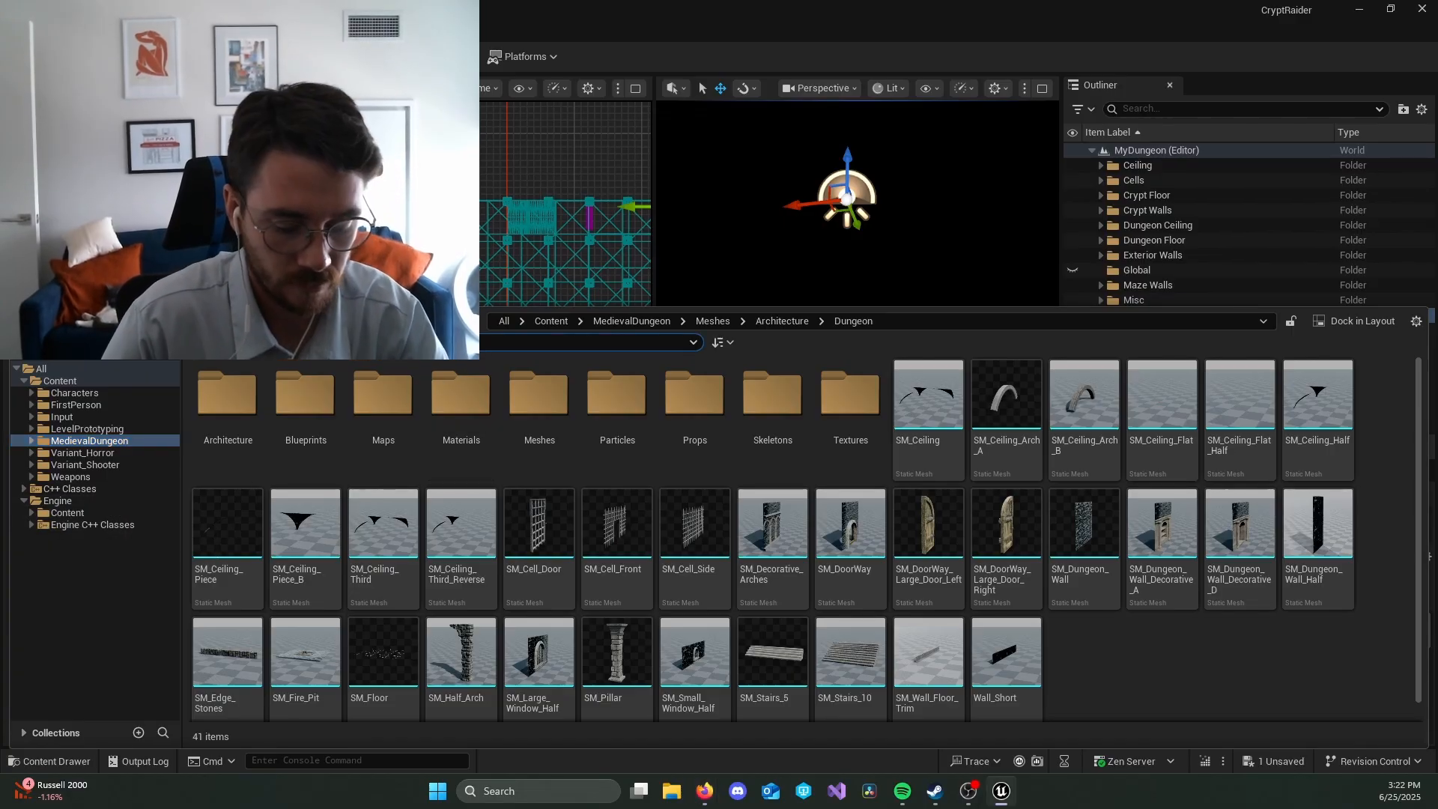
pyautogui.write('sky')
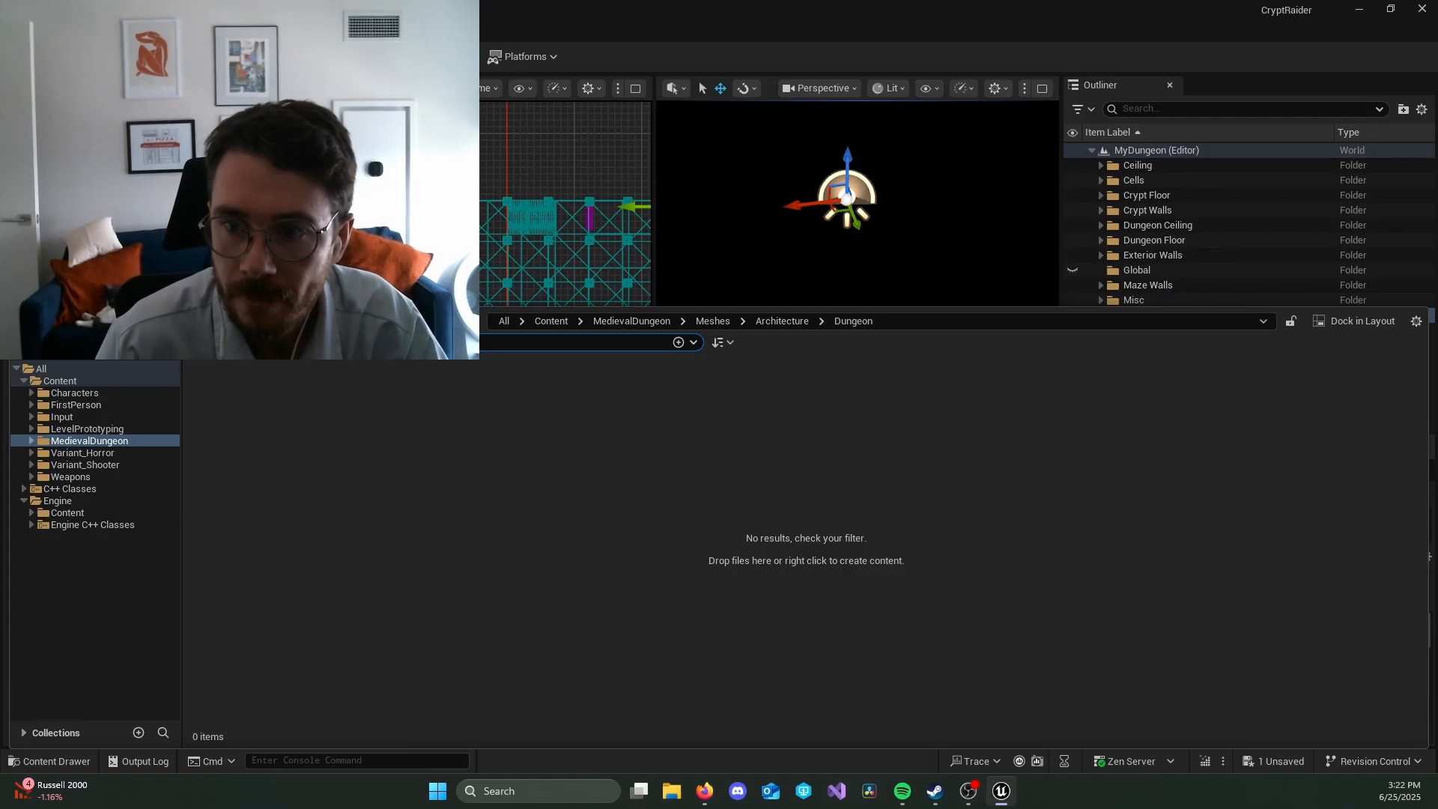
pyautogui.click(59, 499)
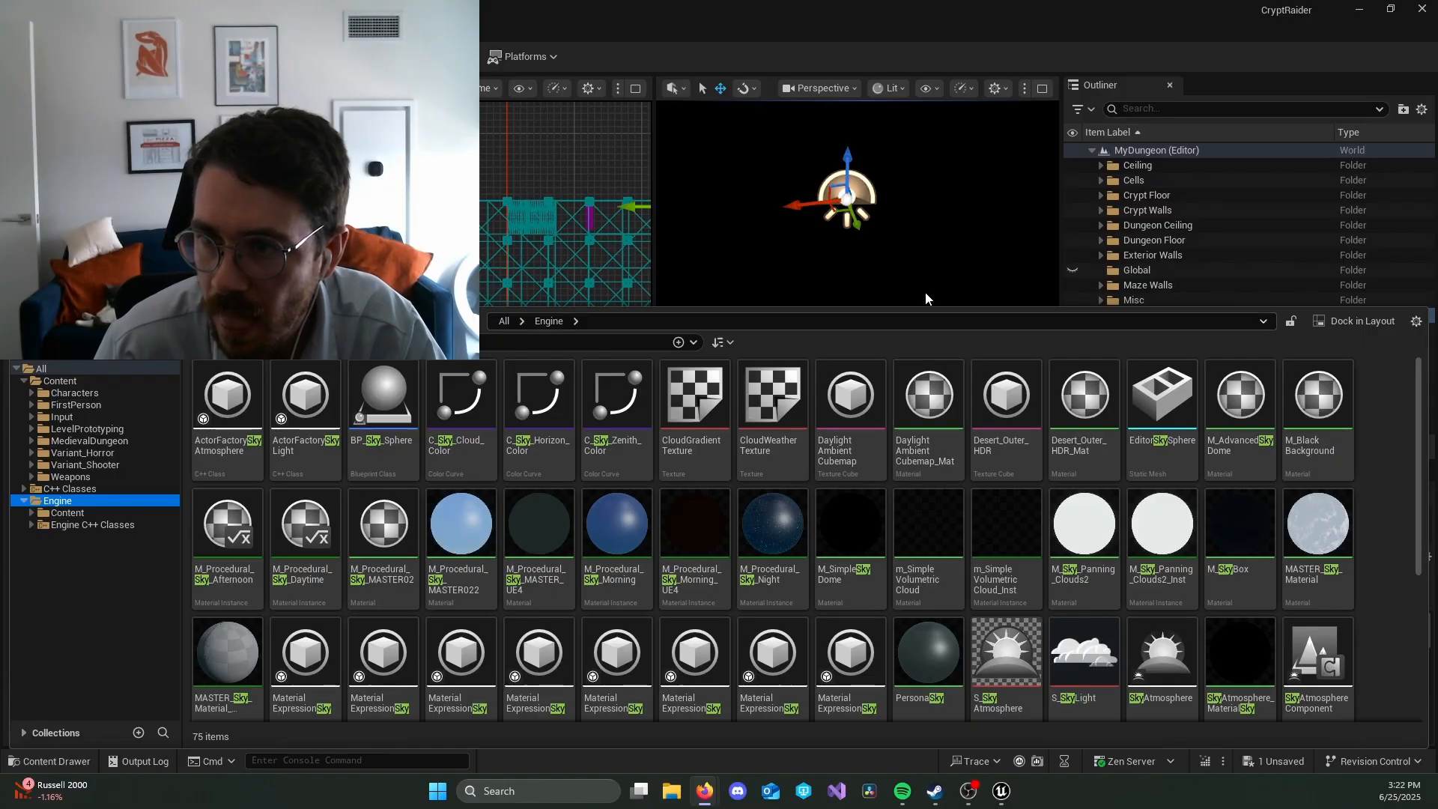
# Step: Switch the perspective viewport to Unlit shading and try moving the sky light
pyautogui.click(898, 88)
pyautogui.click(924, 161)
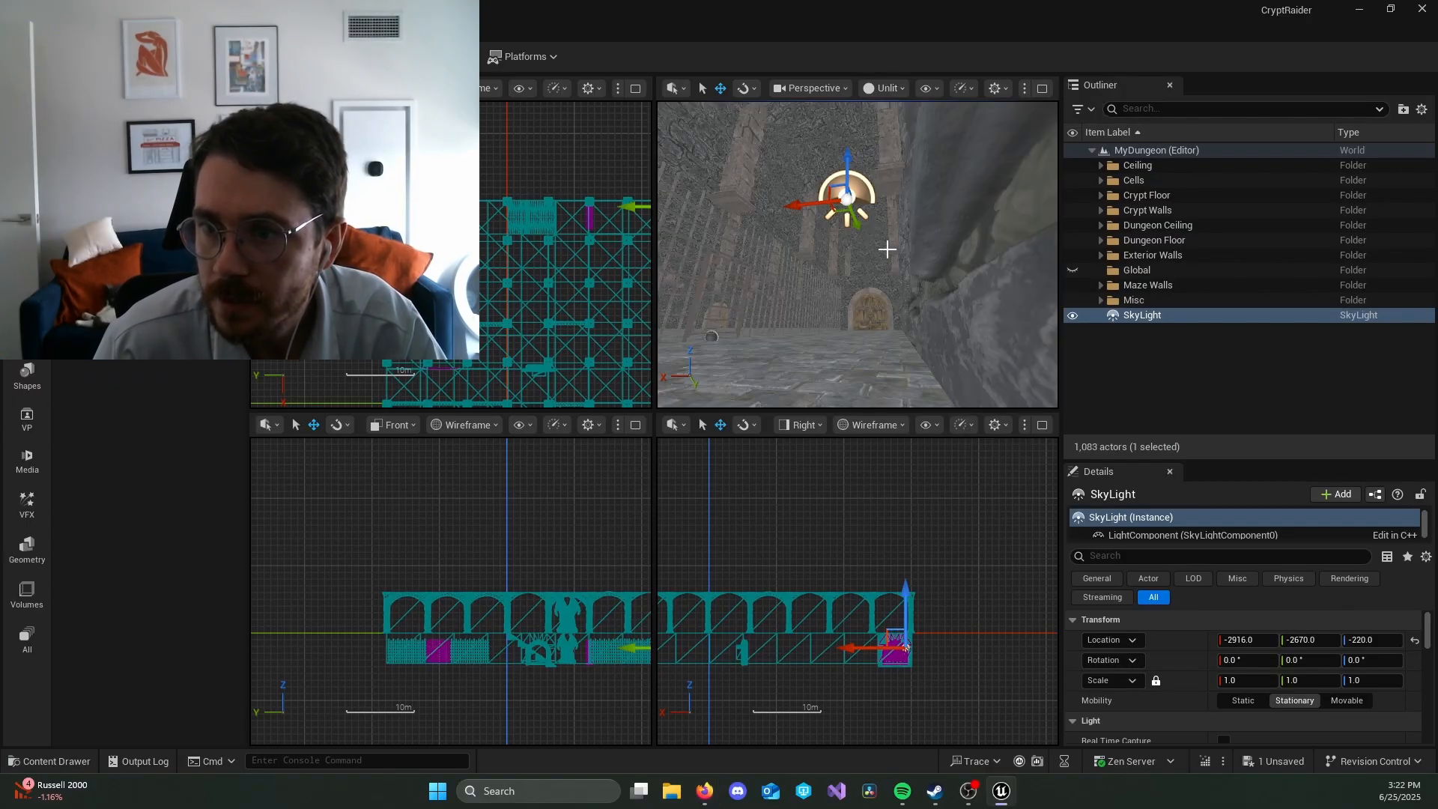
pyautogui.press('w')
pyautogui.moveTo(892, 200); pyautogui.dragTo(853, 239, button='right')
pyautogui.moveTo(892, 307); pyautogui.dragTo(865, 303)
pyautogui.hotkey('ctrl', 'z')
# Step: Place BP_Sky_Sphere from the Engine content outside the dungeon at about X -3271, Y -4077, Z 921
pyautogui.press('e')
pyautogui.moveTo(963, 367); pyautogui.dragTo(962, 364, button='right')
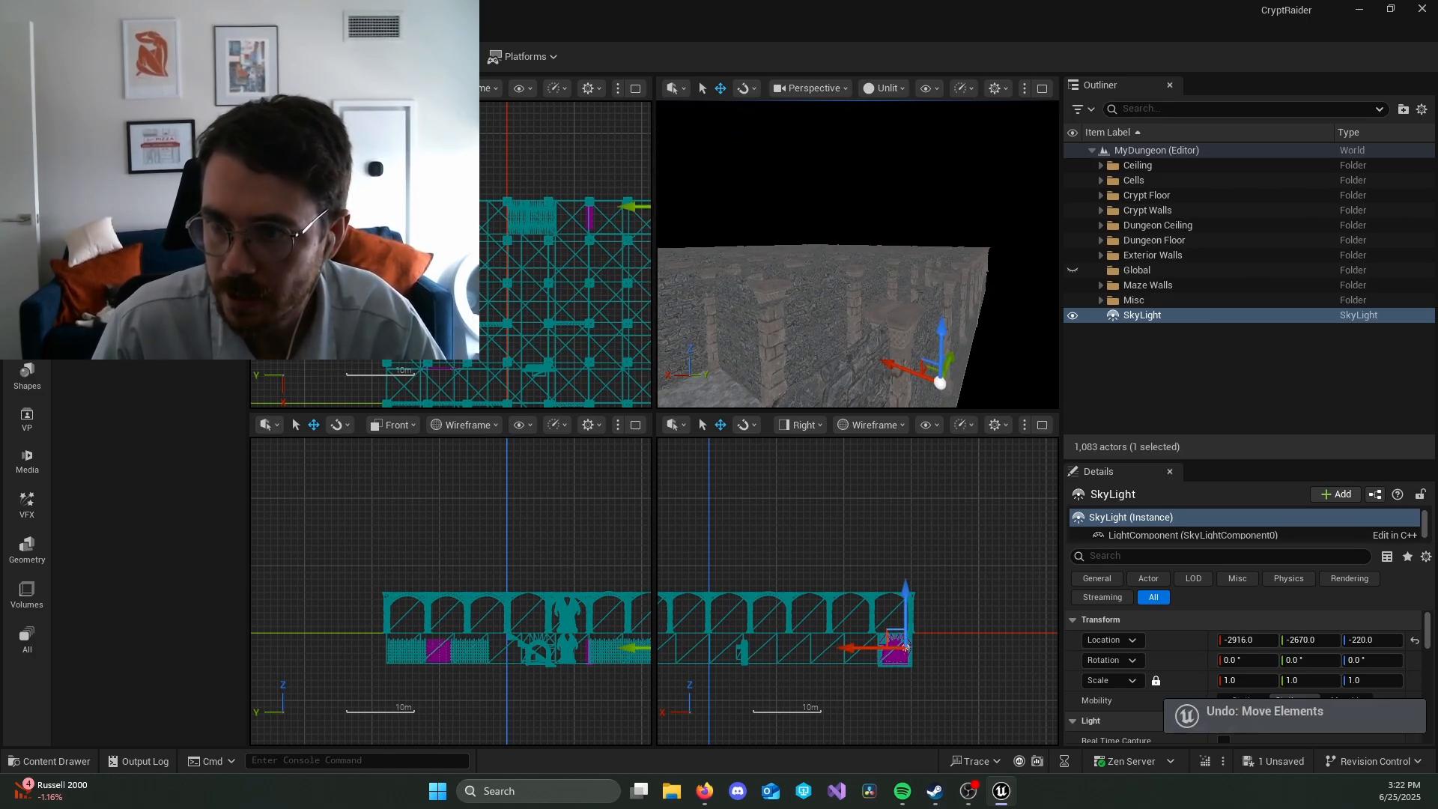
pyautogui.scroll(-4, 992, 363)
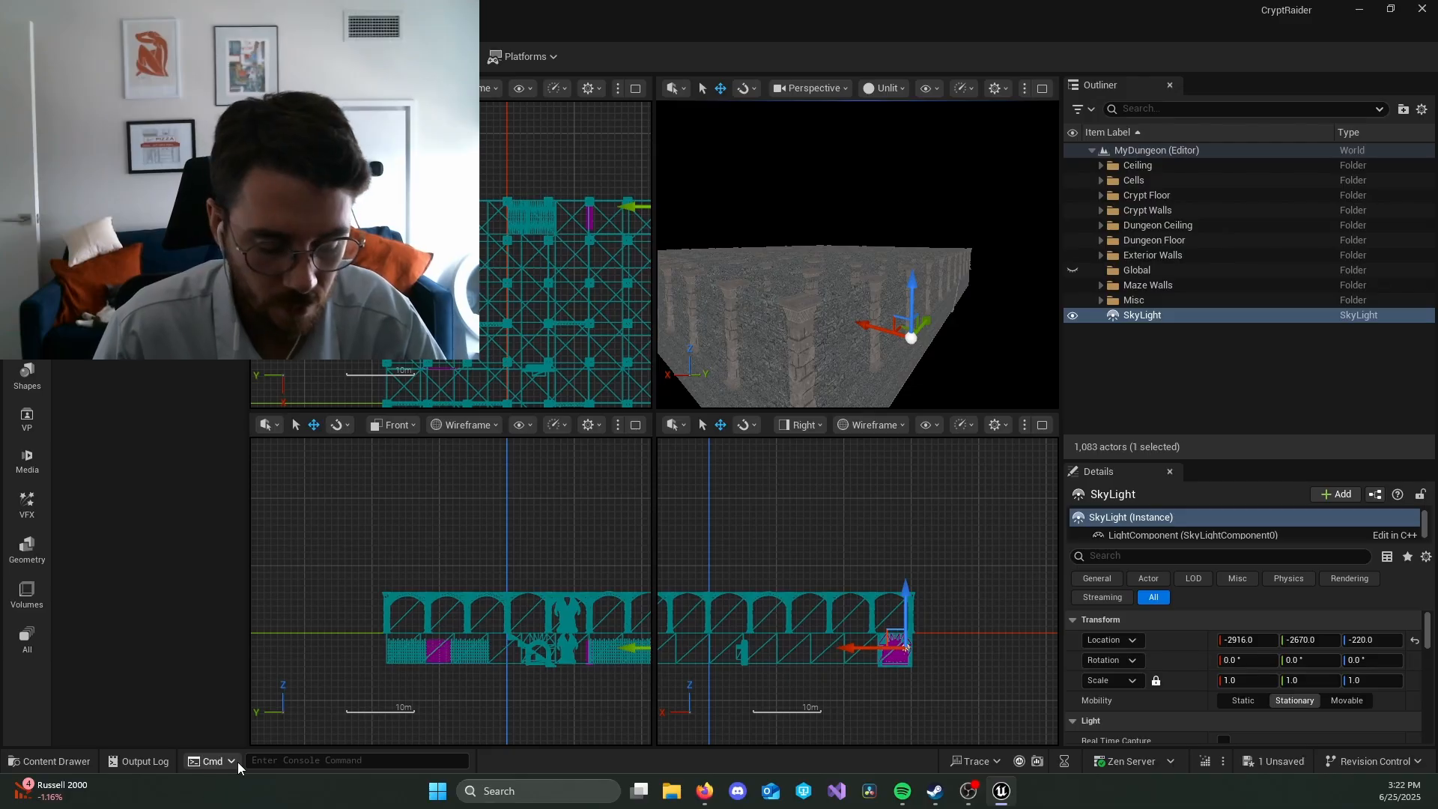
pyautogui.hotkey('ctrl', 'space')
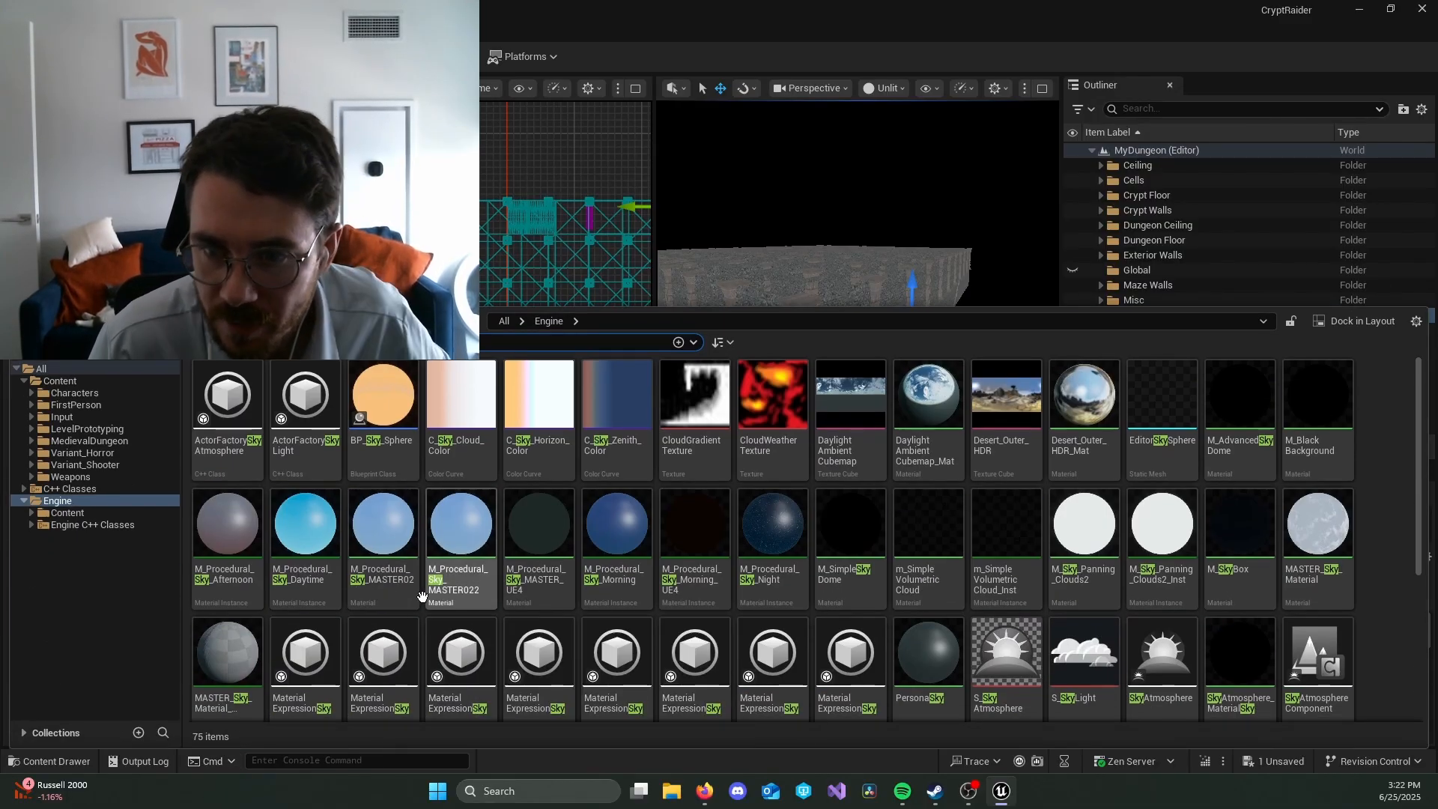
pyautogui.moveTo(386, 420); pyautogui.dragTo(876, 197)
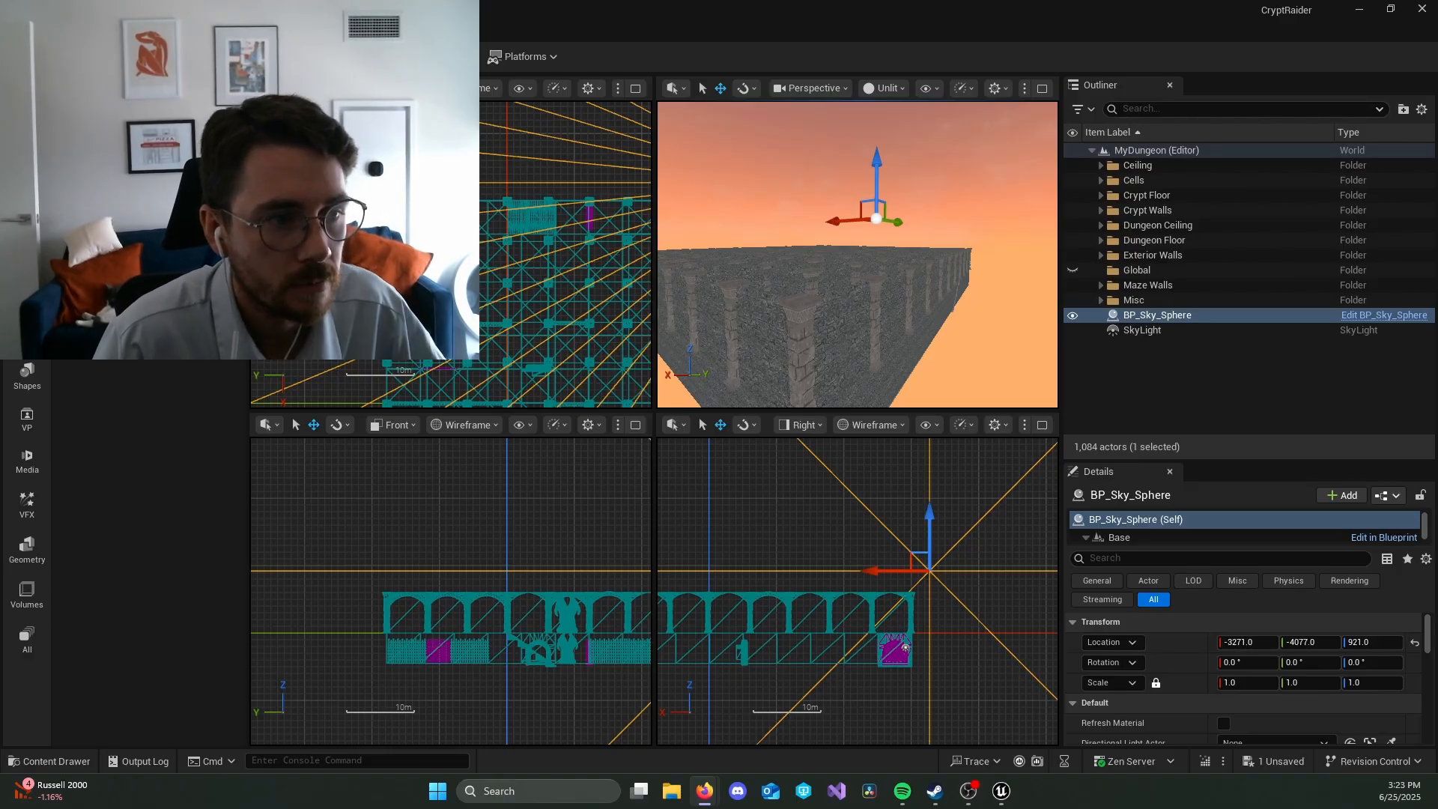
# Step: Select the SkyLight actor and enlarge the Details area to show more of its properties
pyautogui.press('d')
pyautogui.moveTo(993, 297); pyautogui.dragTo(979, 347, button='right')
pyautogui.press('a')
pyautogui.moveTo(994, 236); pyautogui.dragTo(985, 251, button='right')
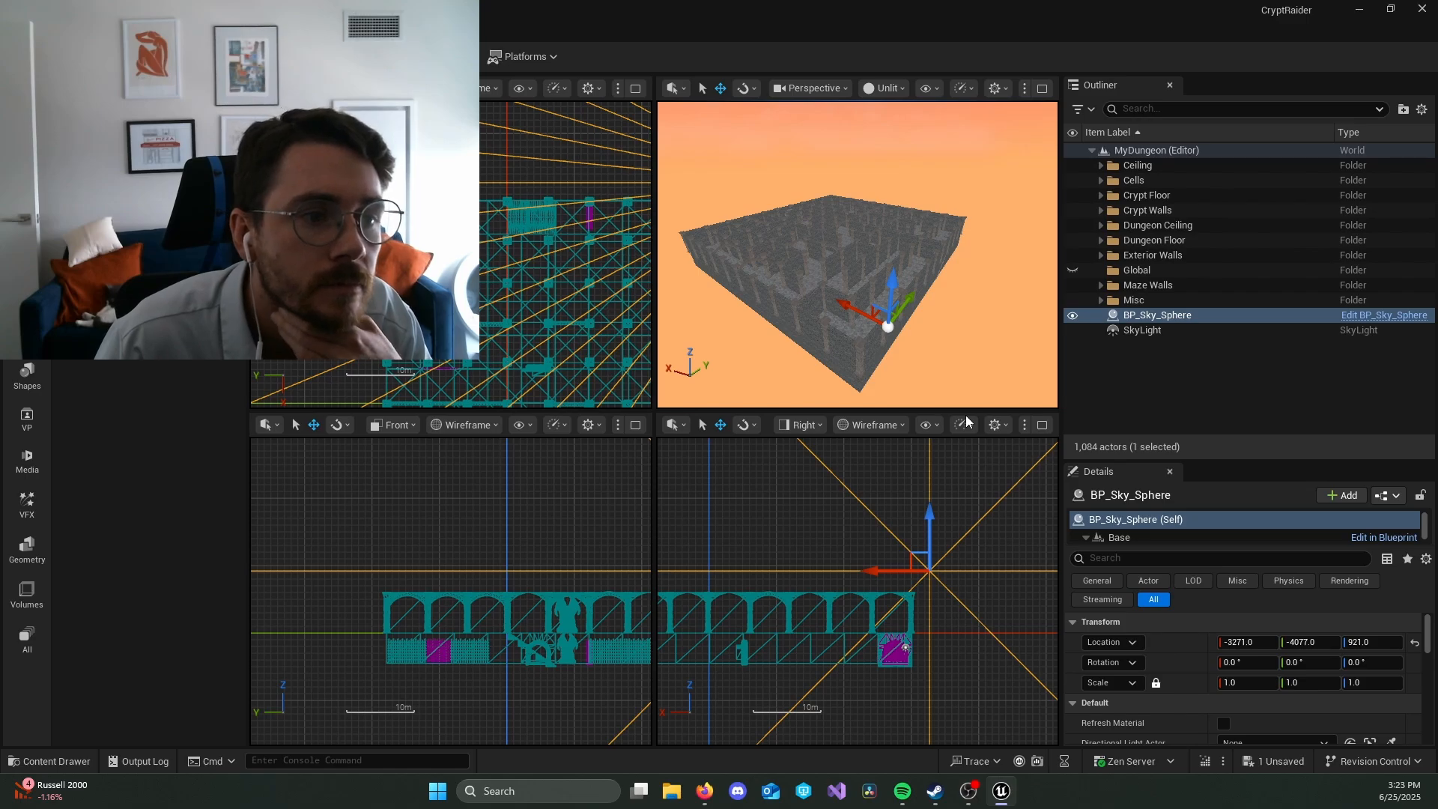
pyautogui.click(1179, 331)
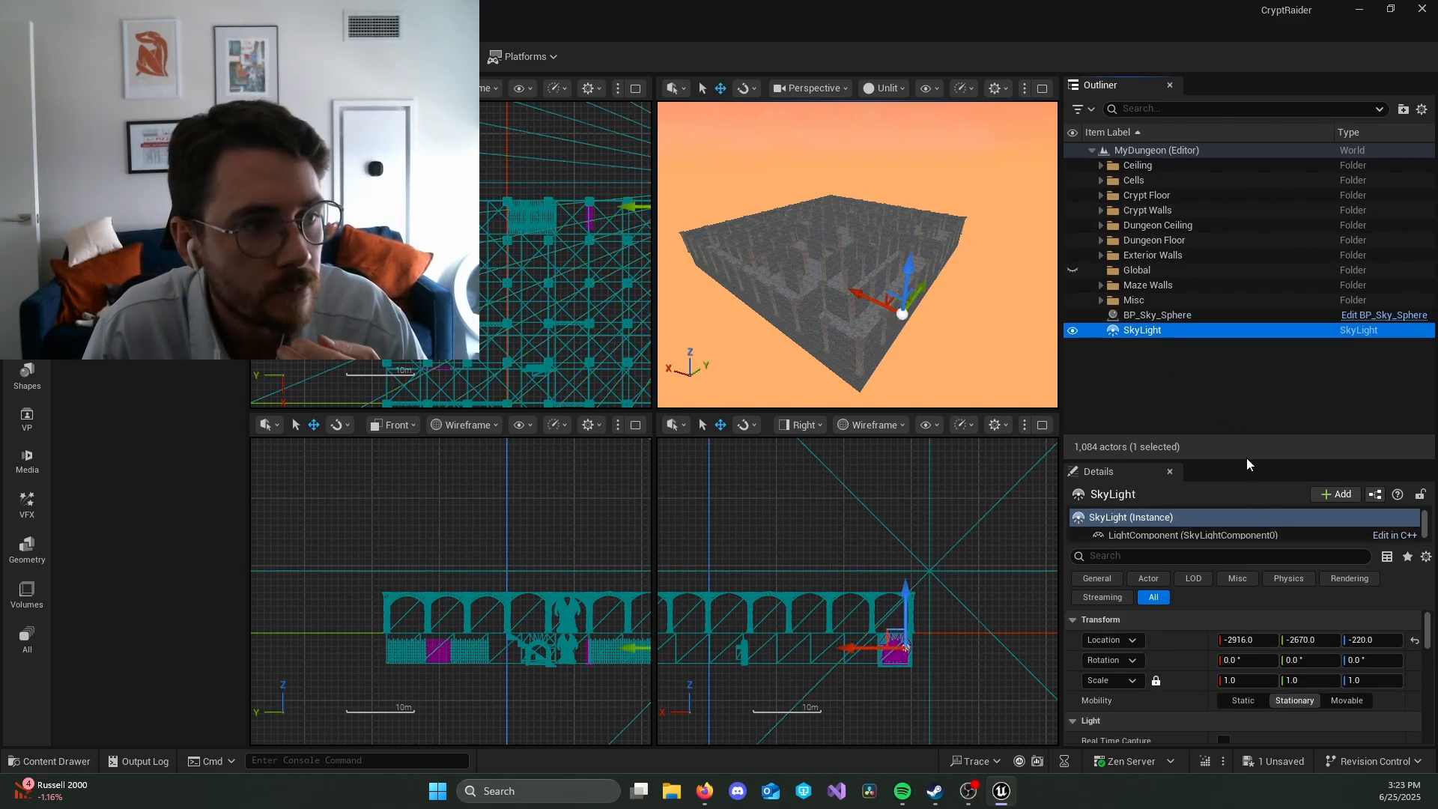
pyautogui.moveTo(1251, 461); pyautogui.dragTo(1250, 271)
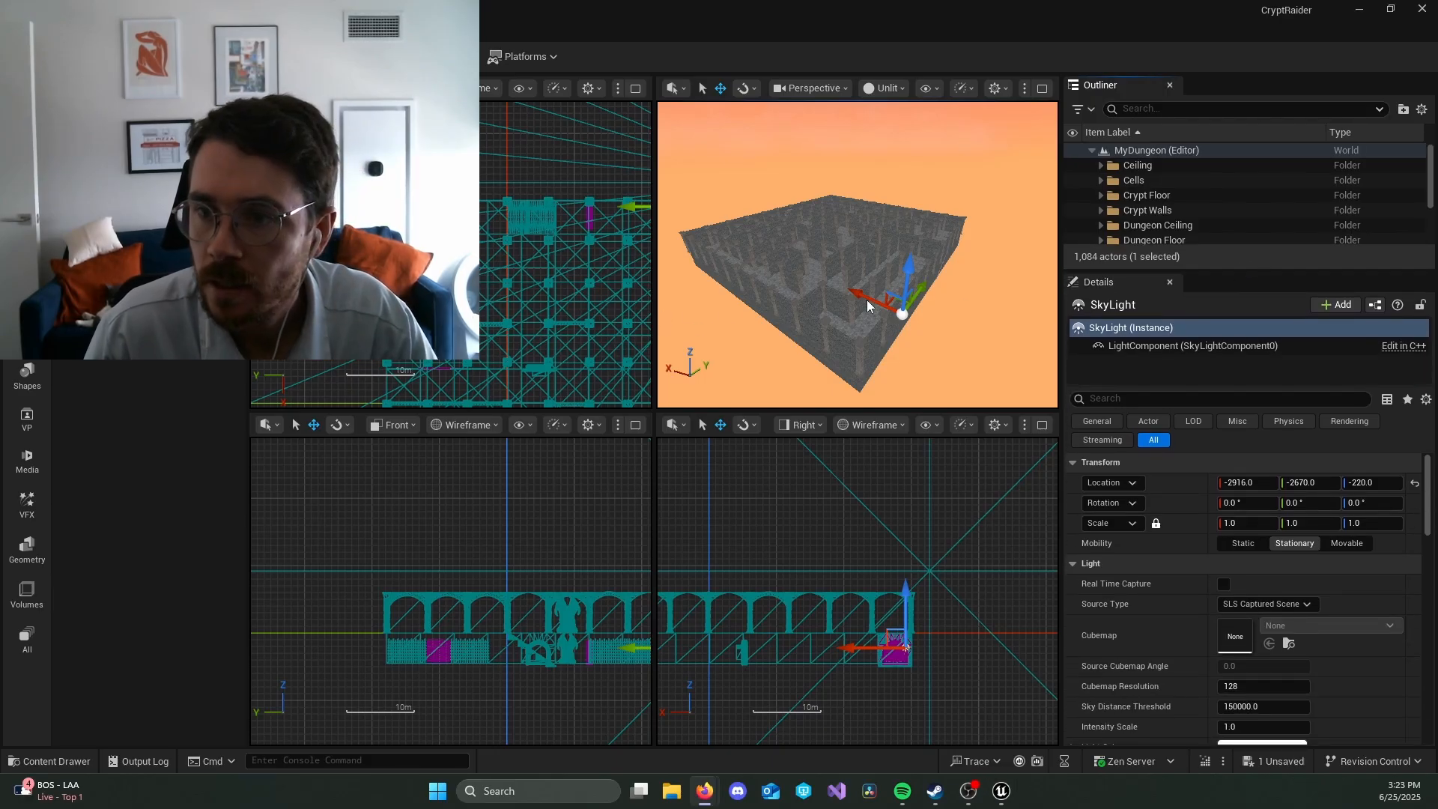
# Step: Go to the SkyLight inside the dungeon corridor and examine its light and rendering properties
pyautogui.moveTo(938, 290); pyautogui.dragTo(1013, 255, button='right')
pyautogui.press('w')
pyautogui.press('w')
pyautogui.press('w')
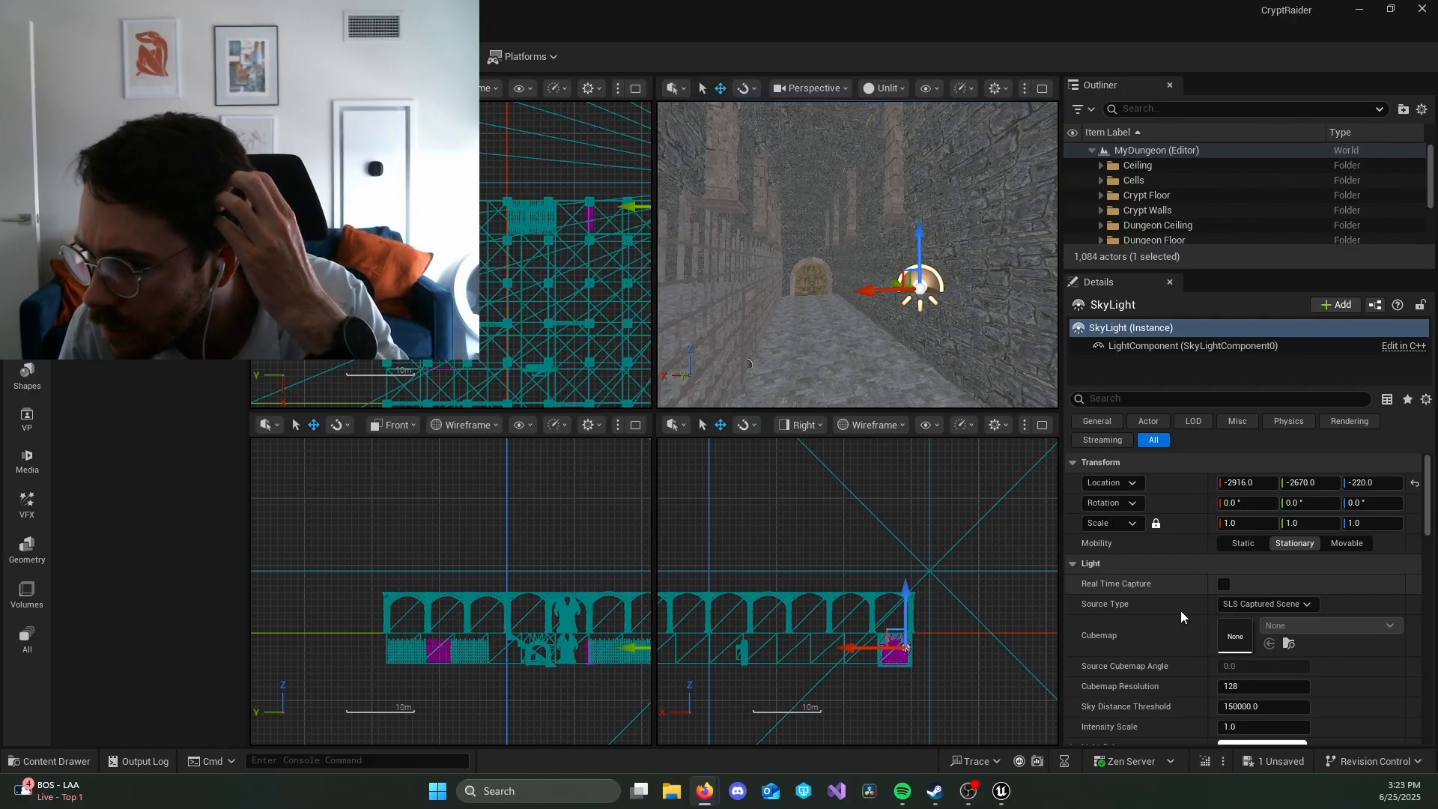
pyautogui.scroll(-2, 1175, 620)
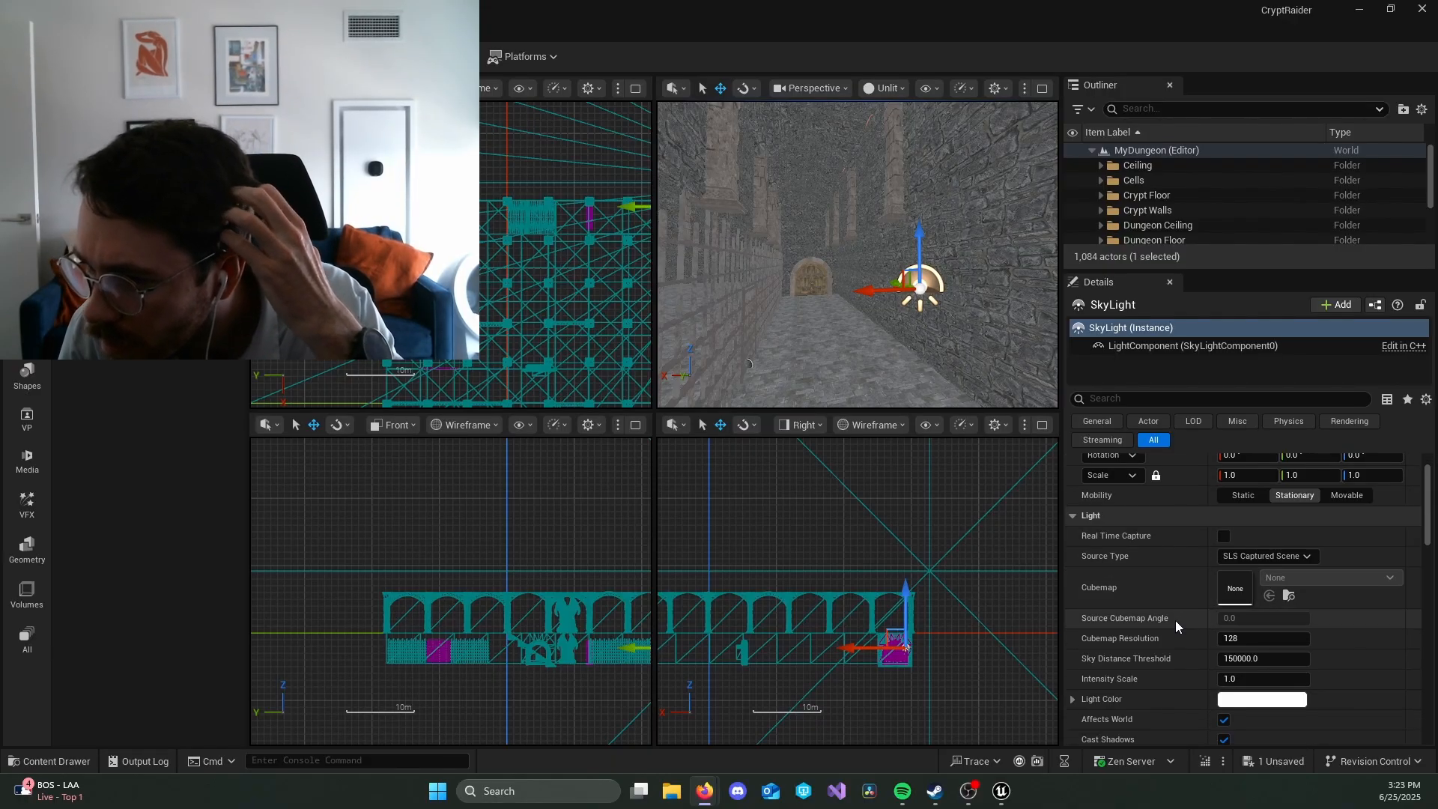
pyautogui.scroll(-5, 1175, 620)
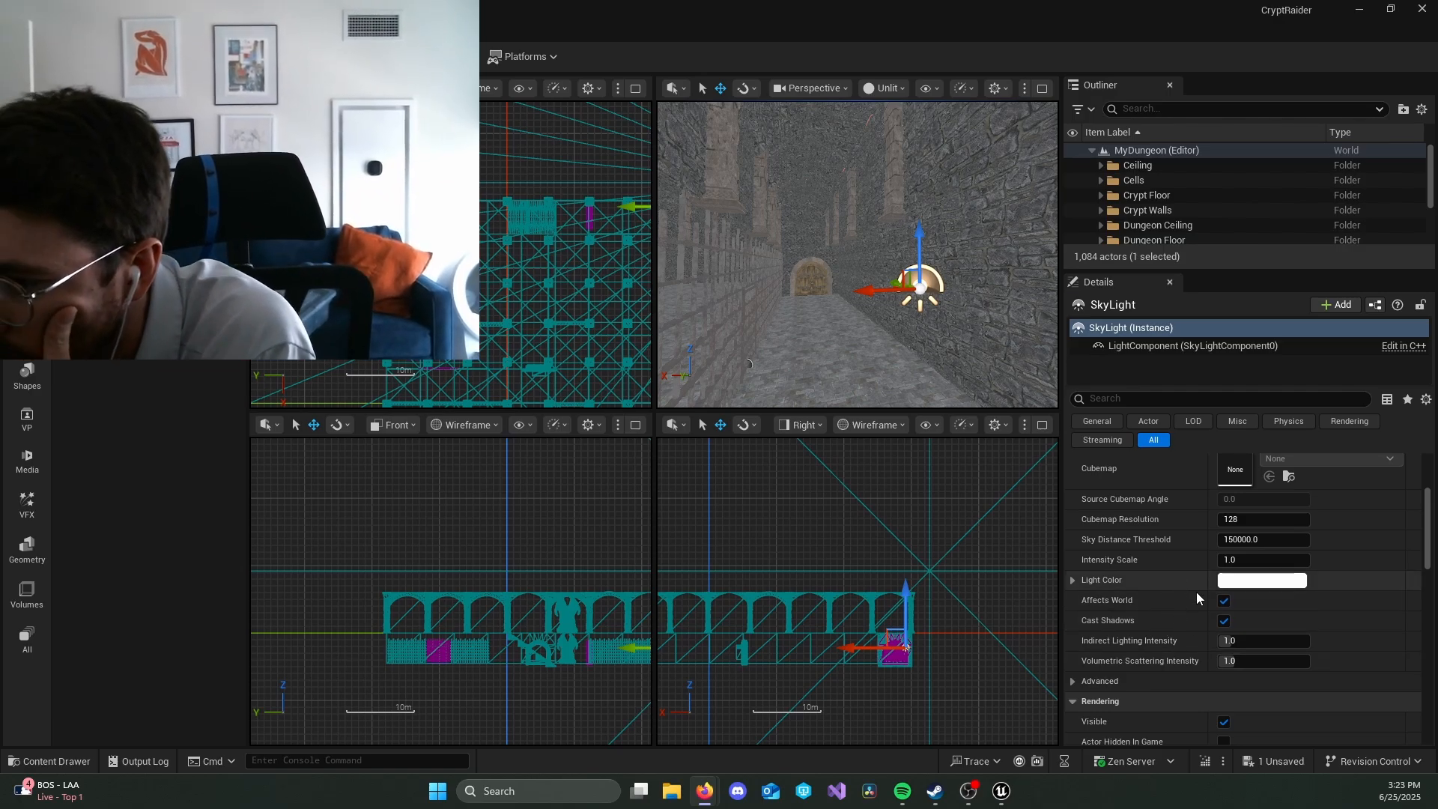
pyautogui.scroll(-4, 1200, 662)
pyautogui.scroll(6, 1206, 682)
pyautogui.scroll(2, 1204, 680)
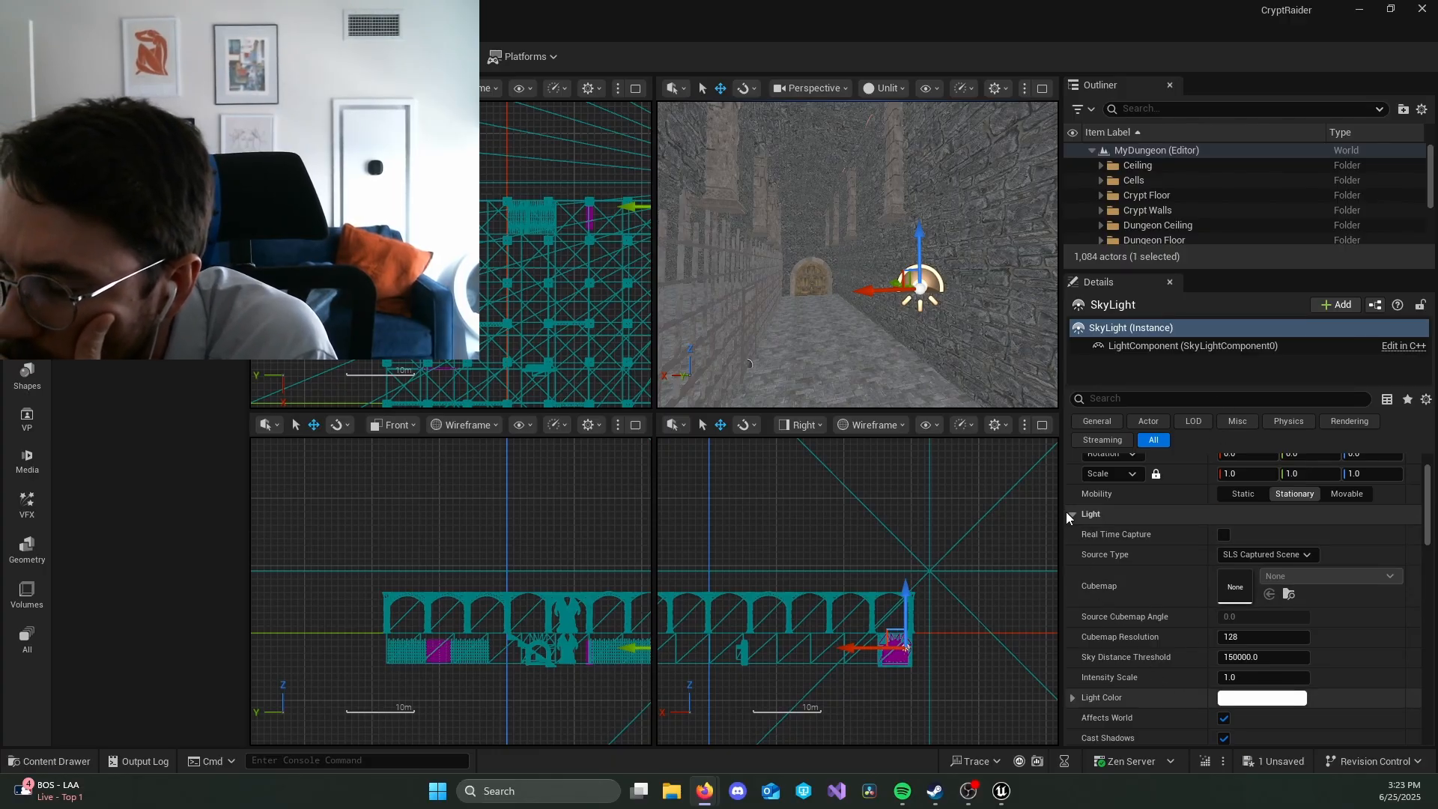
# Step: Switch the perspective viewport to Lit shading
pyautogui.click(888, 89)
pyautogui.click(901, 142)
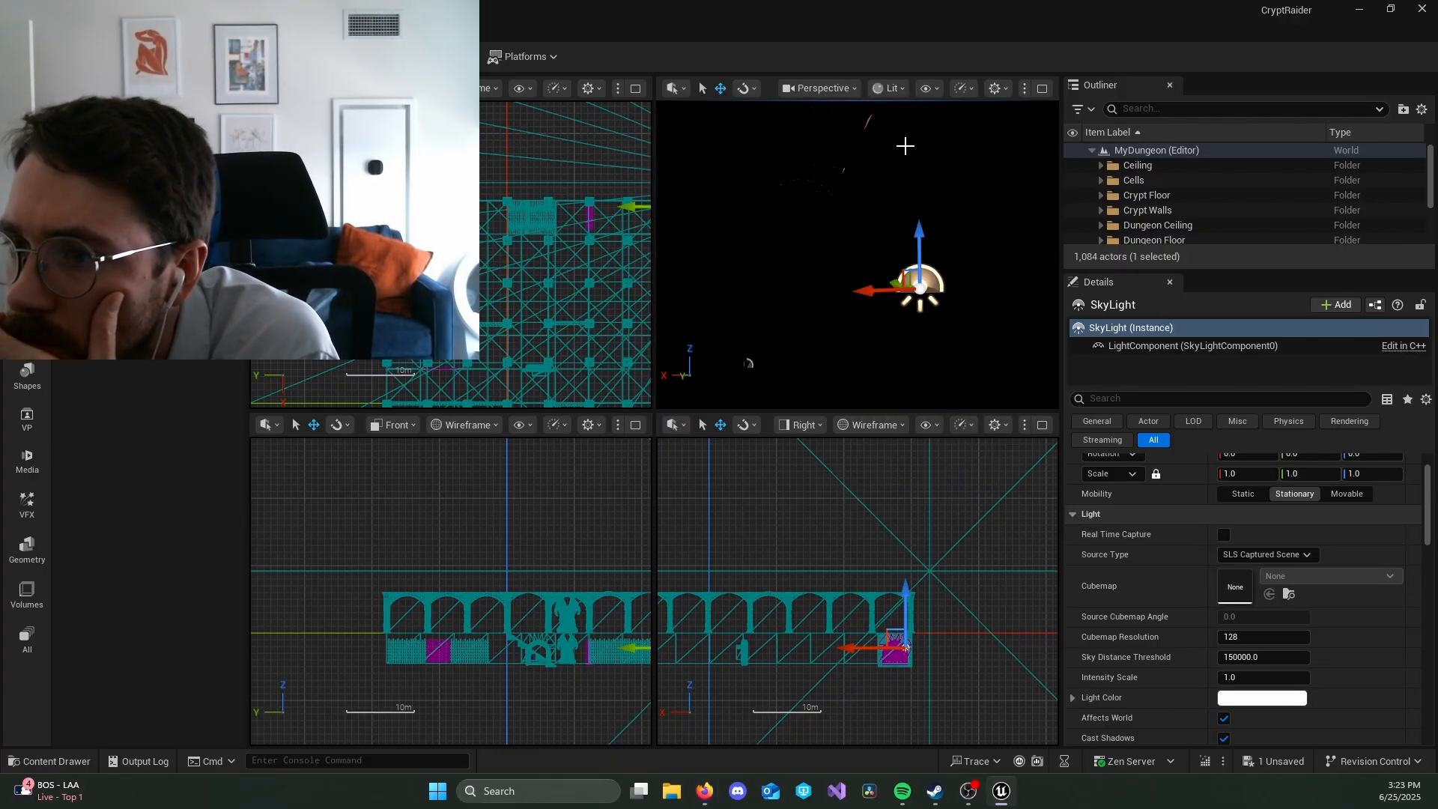
pyautogui.scroll(2, 1193, 566)
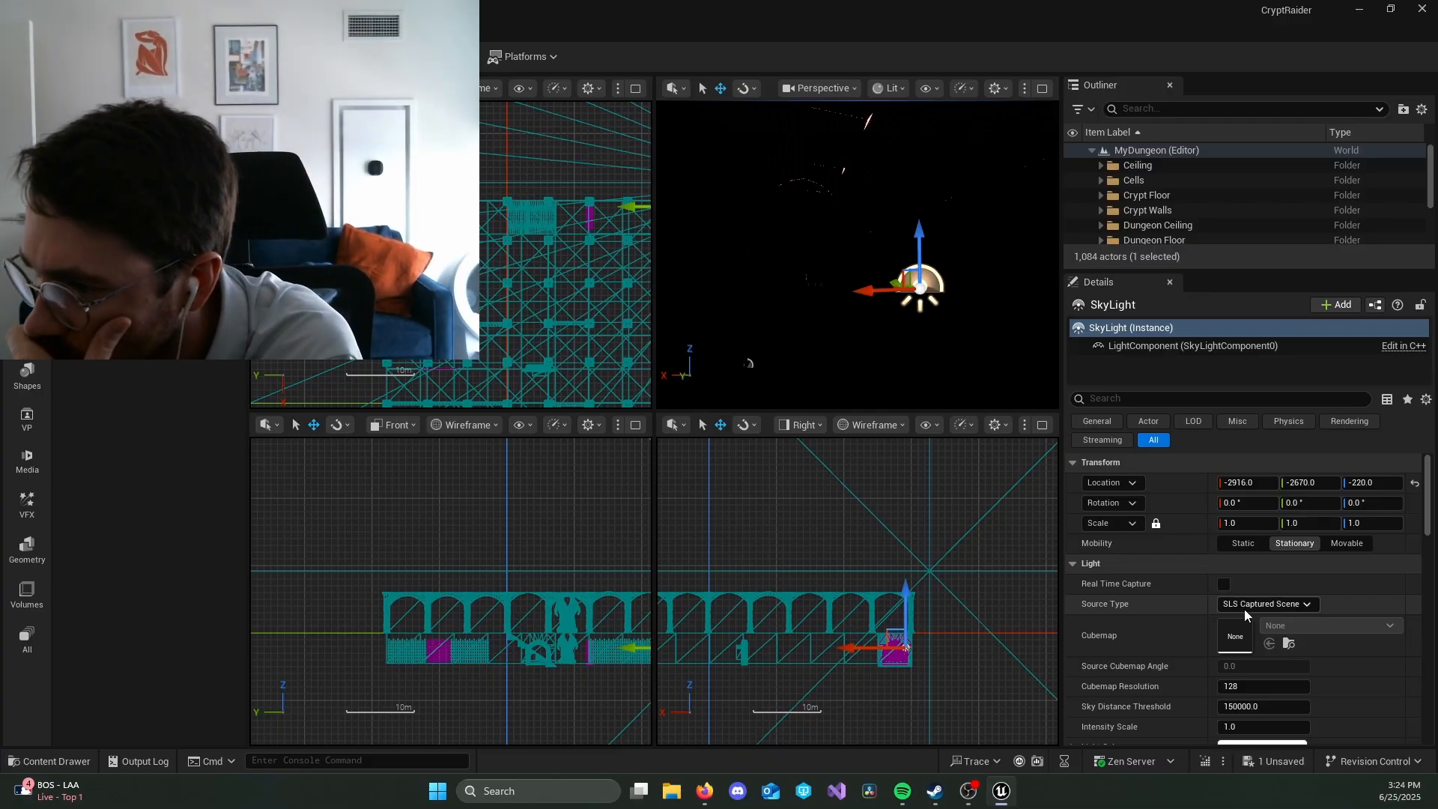
# Step: Collapse the SkyLight's Transform, Light and Rendering categories and recapture the scene for it
pyautogui.click(1073, 462)
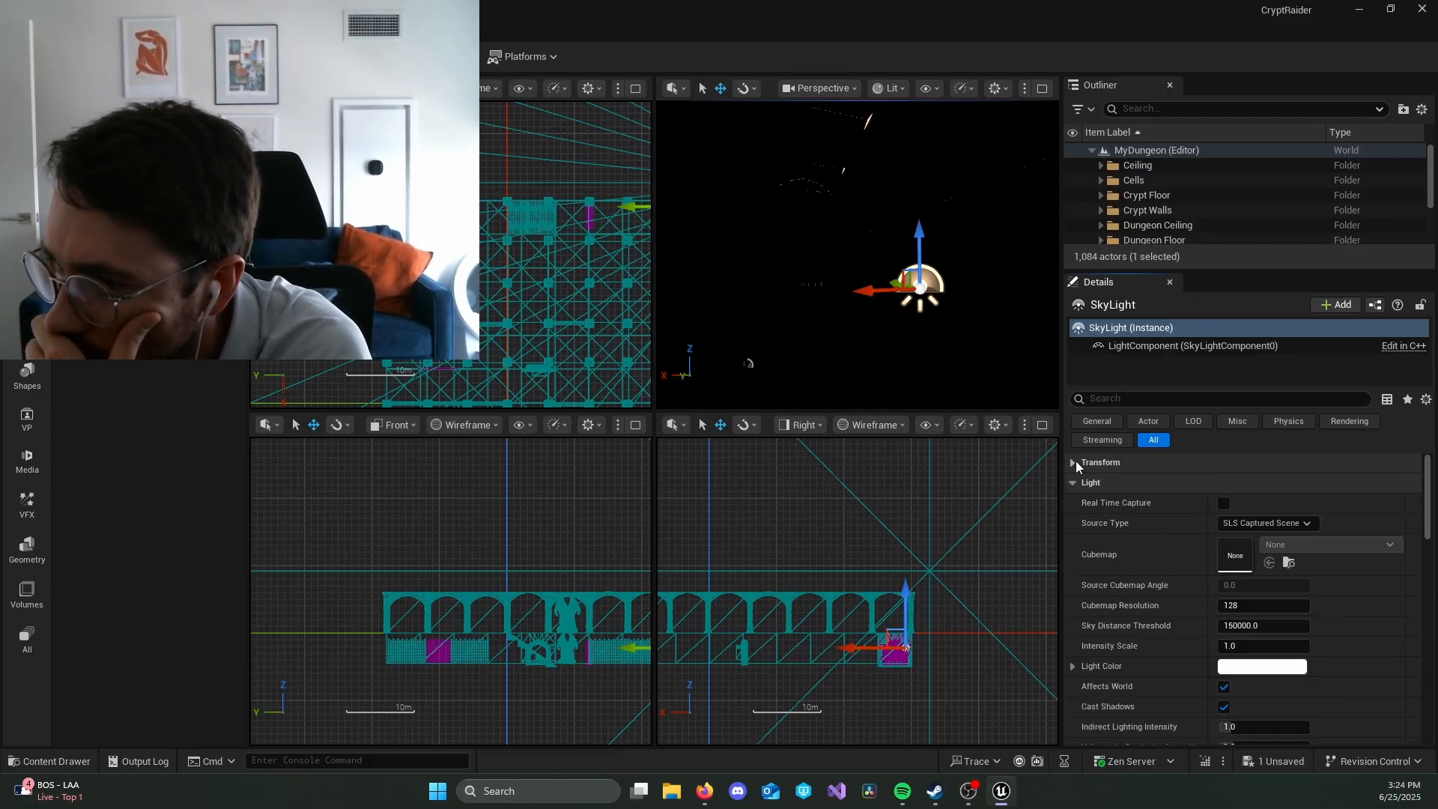
pyautogui.click(1073, 483)
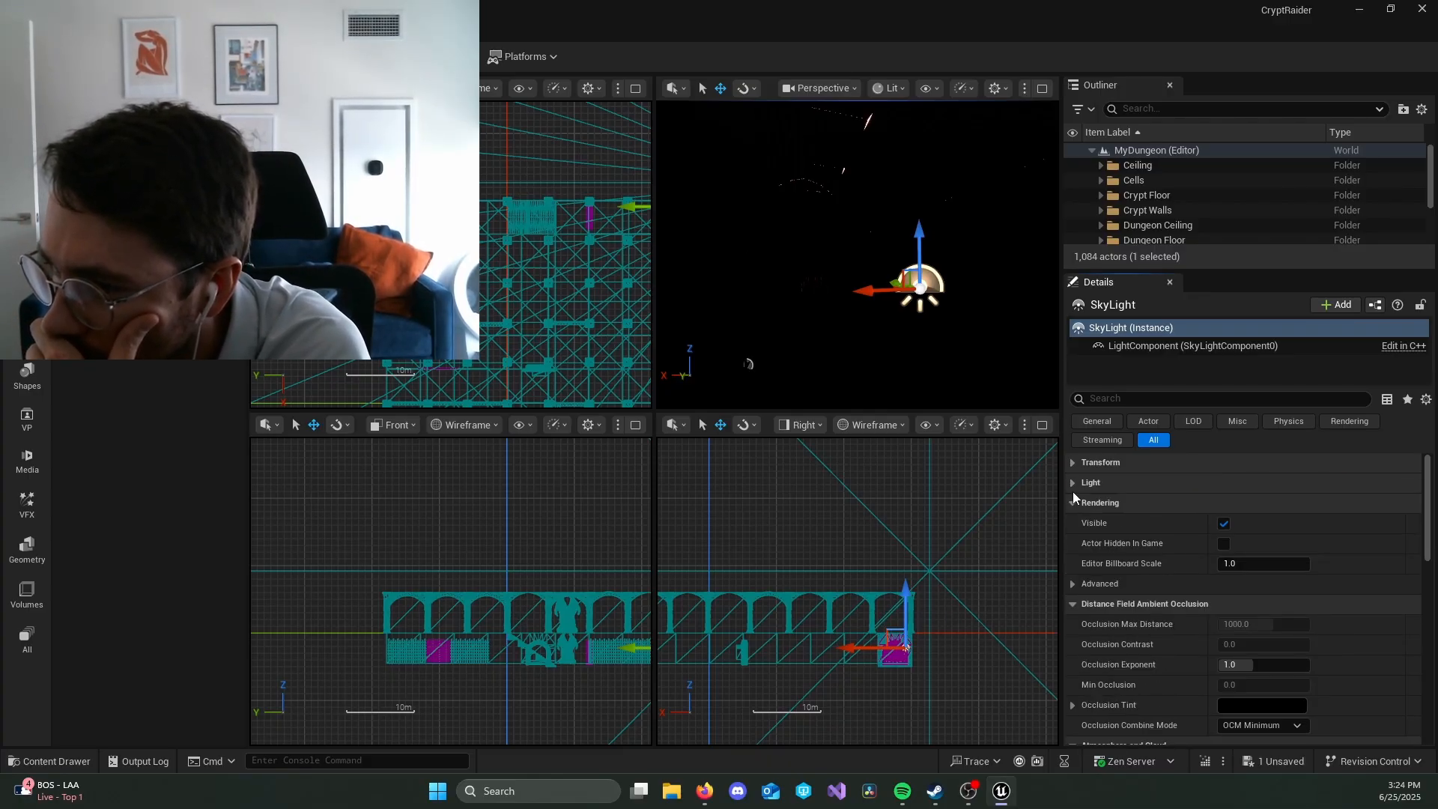
pyautogui.click(1073, 503)
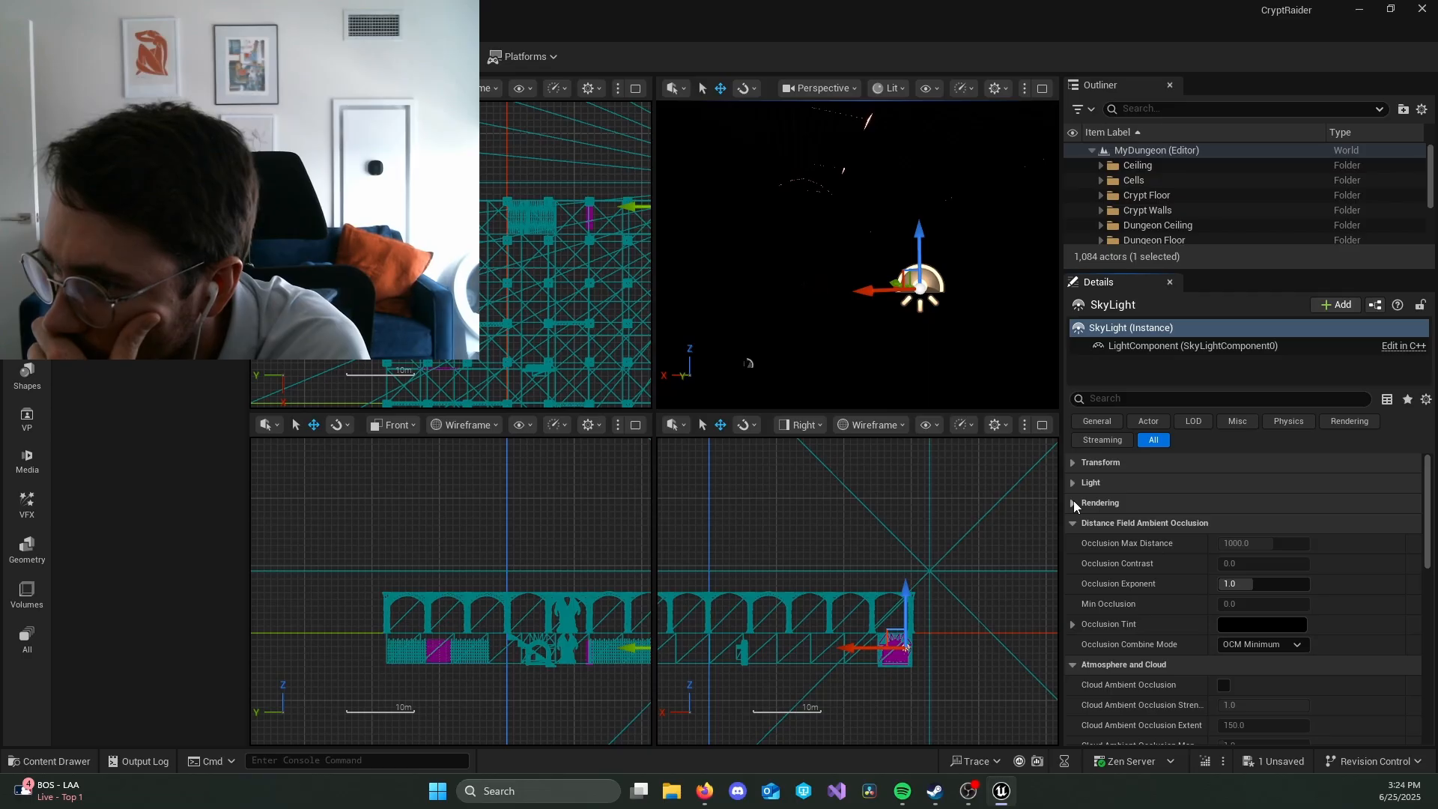
pyautogui.scroll(-5, 1228, 208)
pyautogui.click(1211, 347)
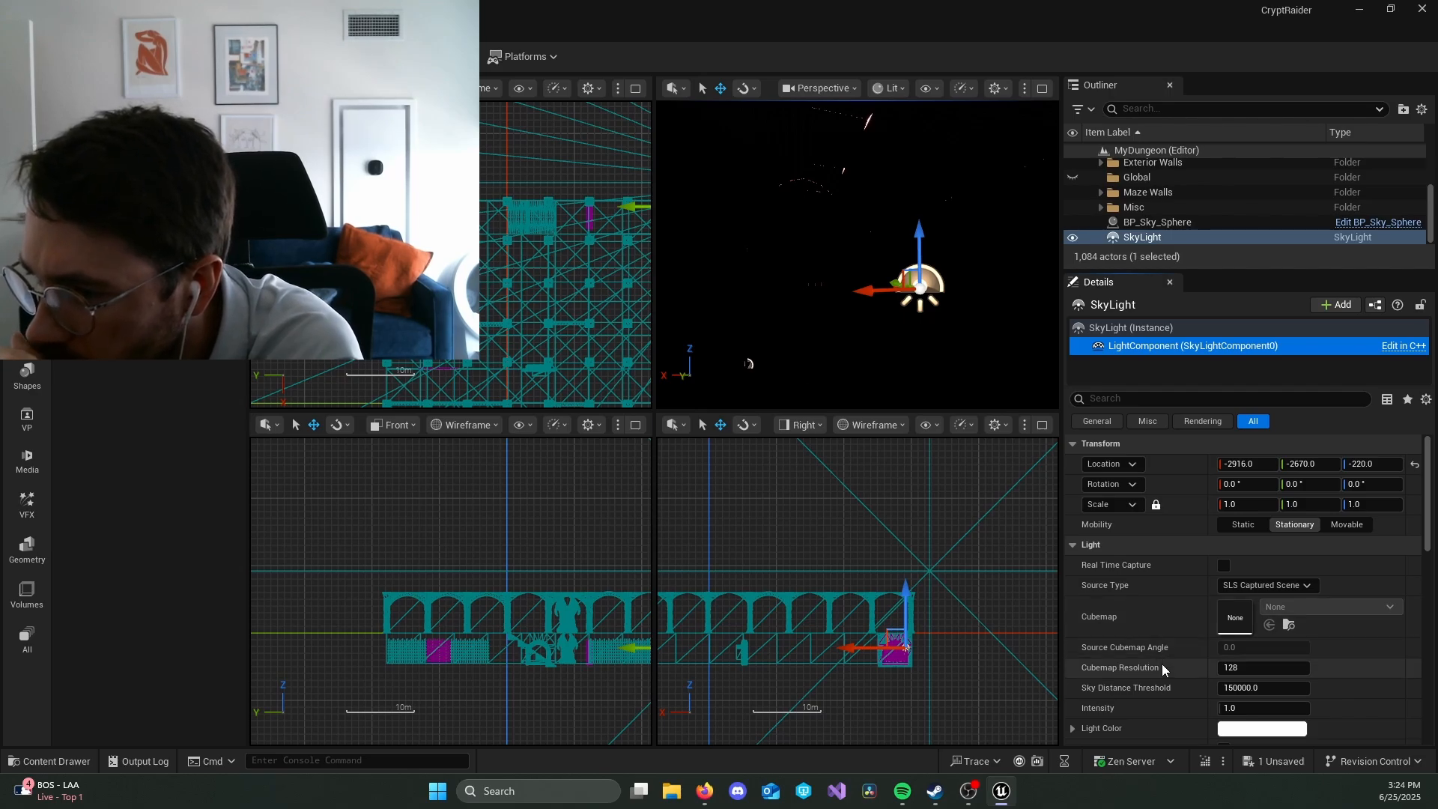
pyautogui.click(1166, 327)
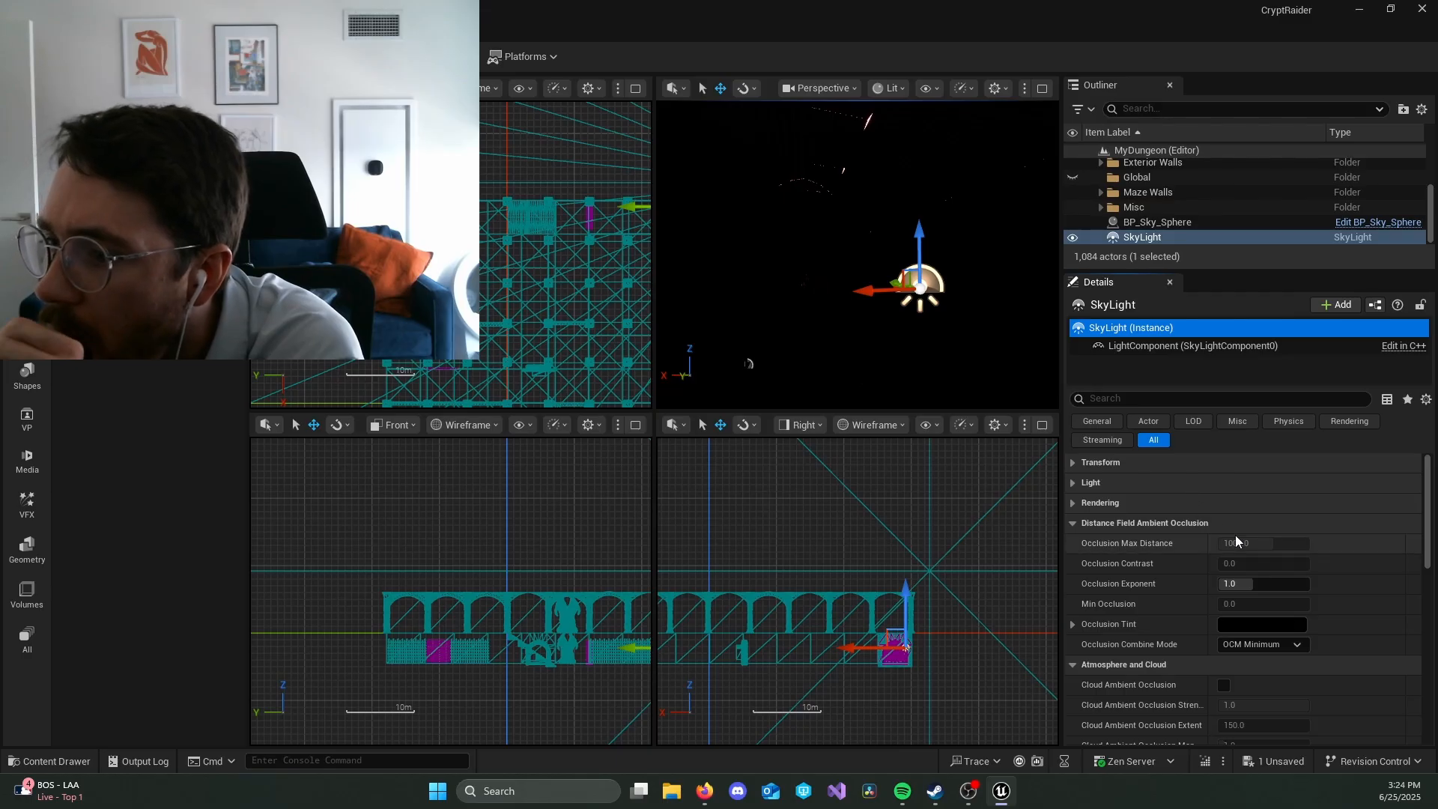
pyautogui.scroll(-4, 1192, 552)
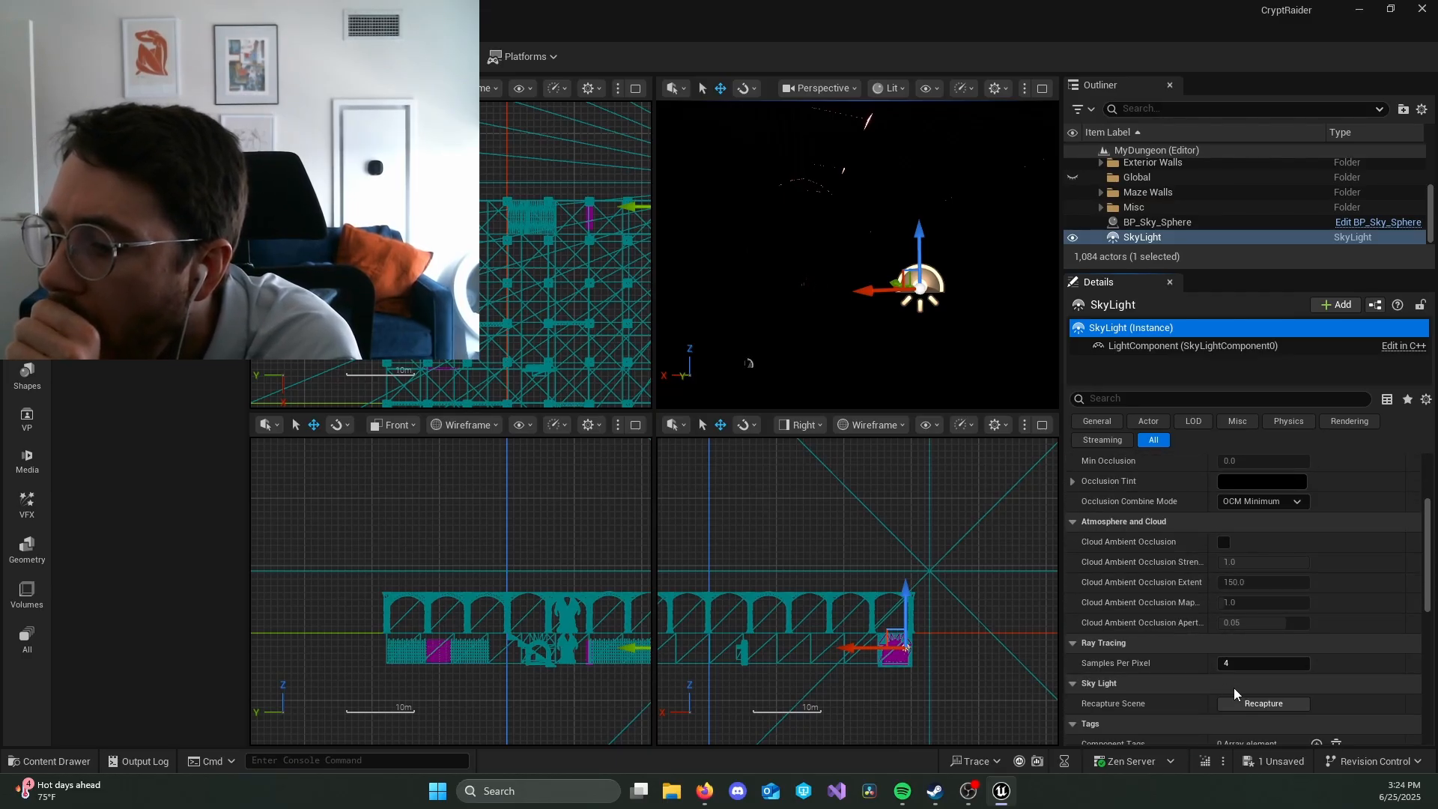
pyautogui.click(1251, 705)
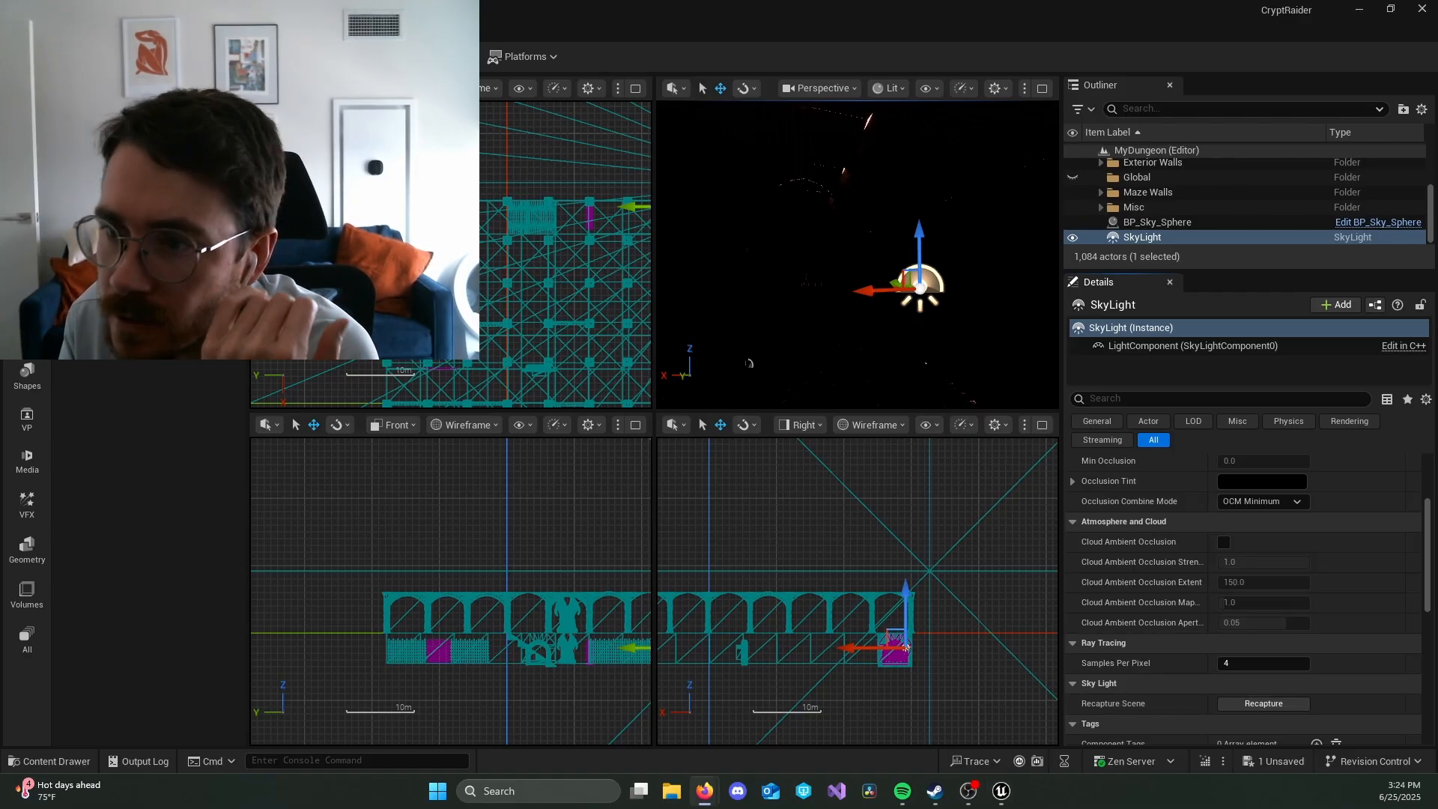
# Step: Look around the lit corridor and review the default and override settings of BP_Sky_Sphere
pyautogui.moveTo(809, 232); pyautogui.dragTo(836, 263, button='right')
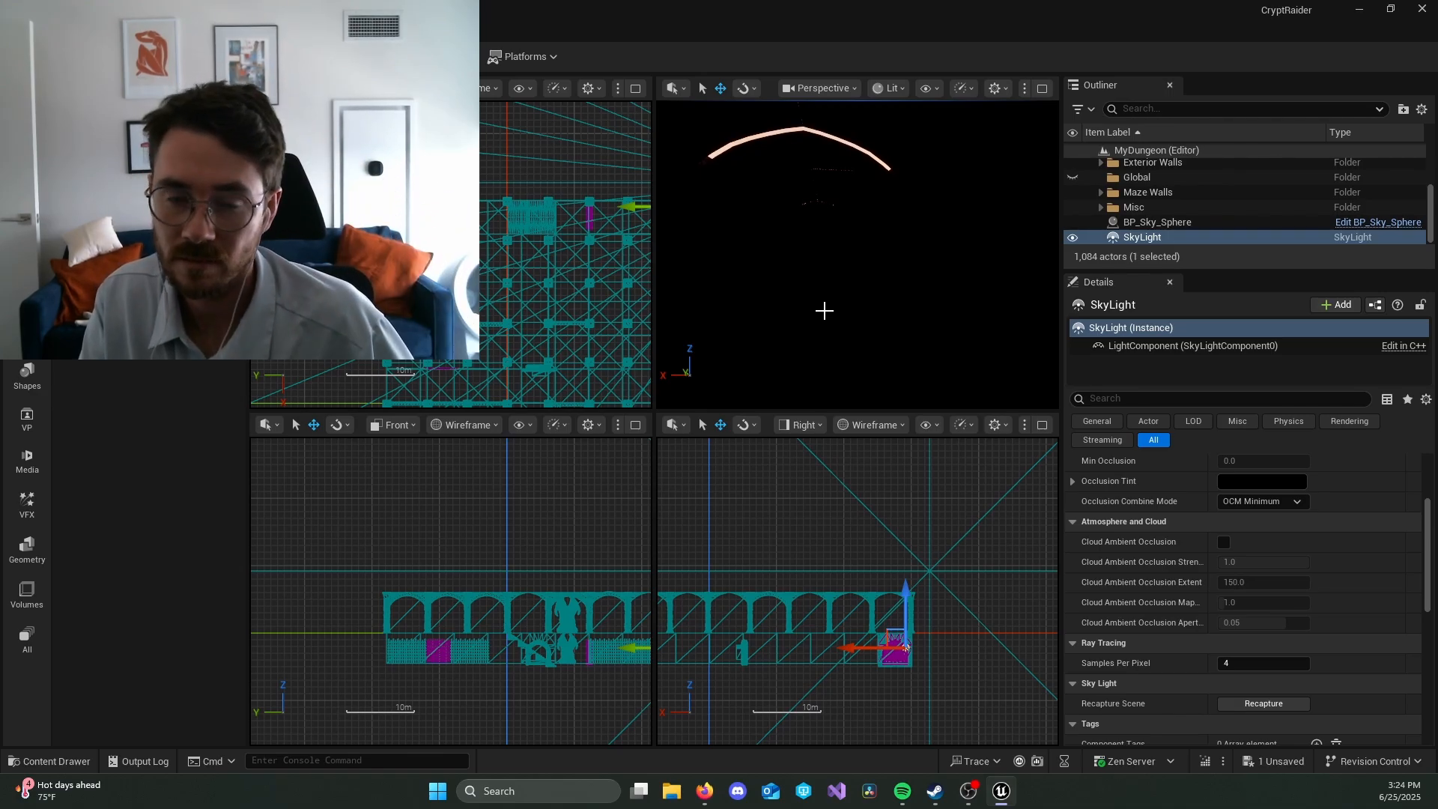
pyautogui.moveTo(786, 314)
pyautogui.mouseDown(button='right')
pyautogui.moveTo(884, 327)
pyautogui.moveTo(809, 327)
pyautogui.moveTo(764, 303)
pyautogui.moveTo(817, 322)
pyautogui.moveTo(786, 337)
pyautogui.moveTo(824, 325)
pyautogui.moveTo(798, 336)
pyautogui.moveTo(772, 292)
pyautogui.mouseUp(button='right')
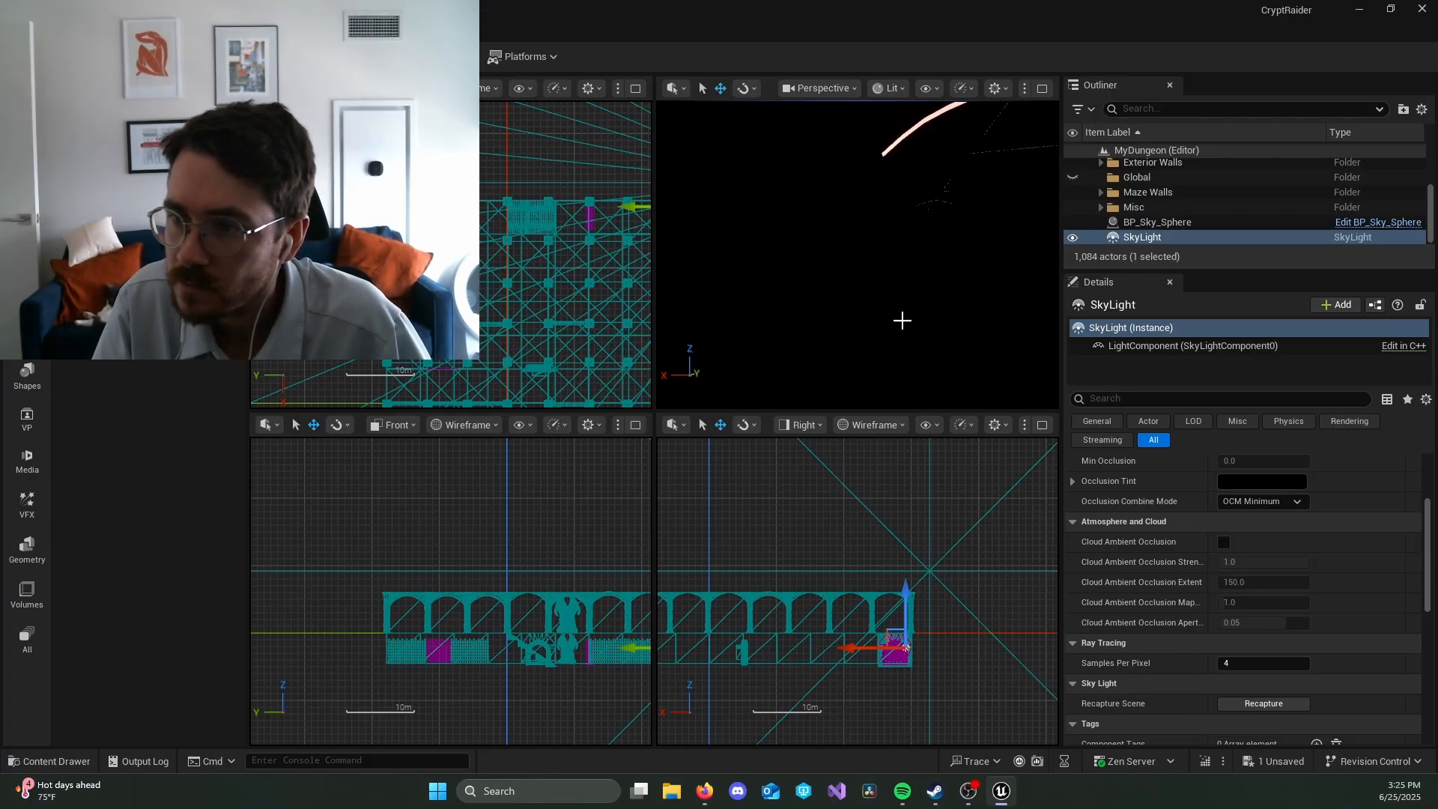
pyautogui.click(1190, 222)
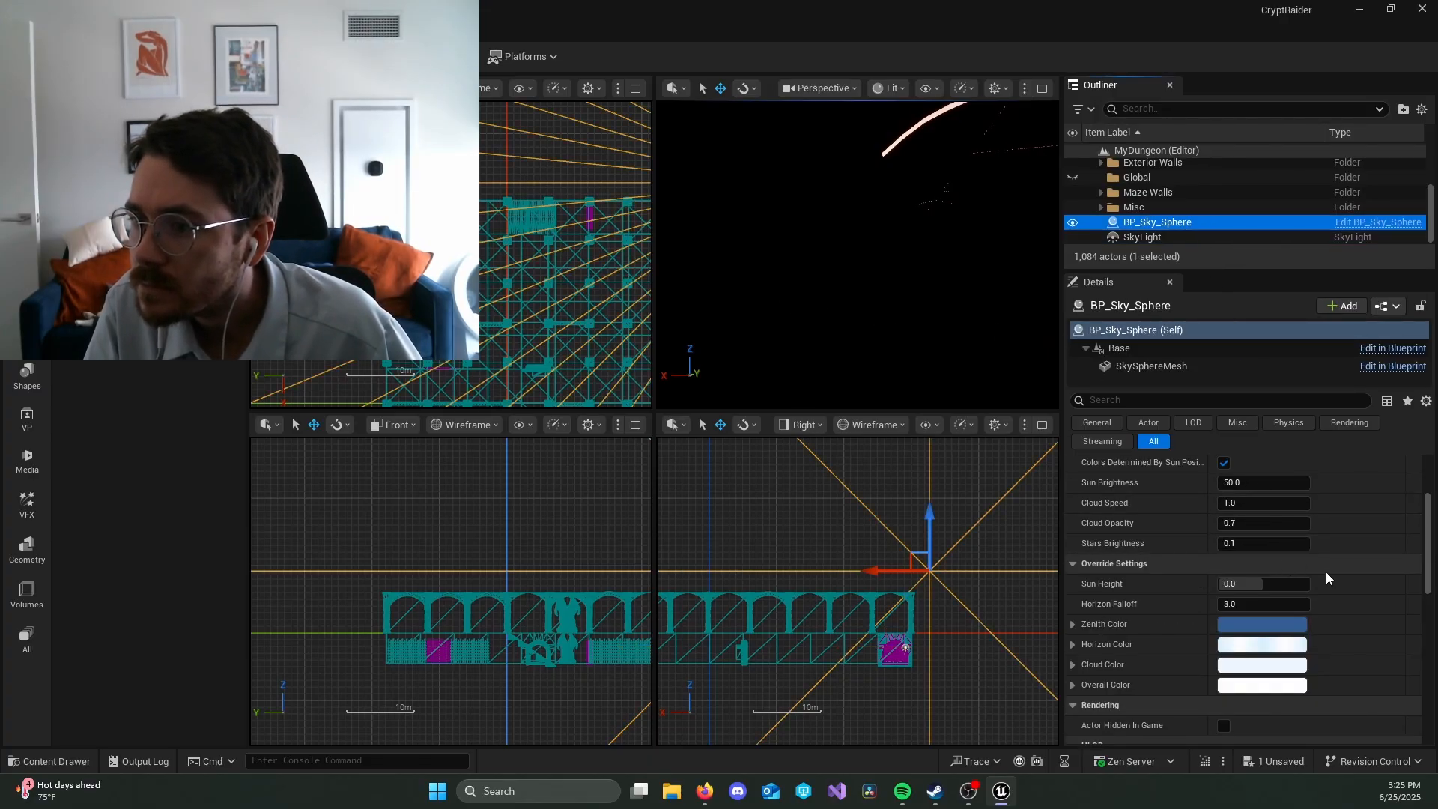
pyautogui.scroll(1, 1345, 577)
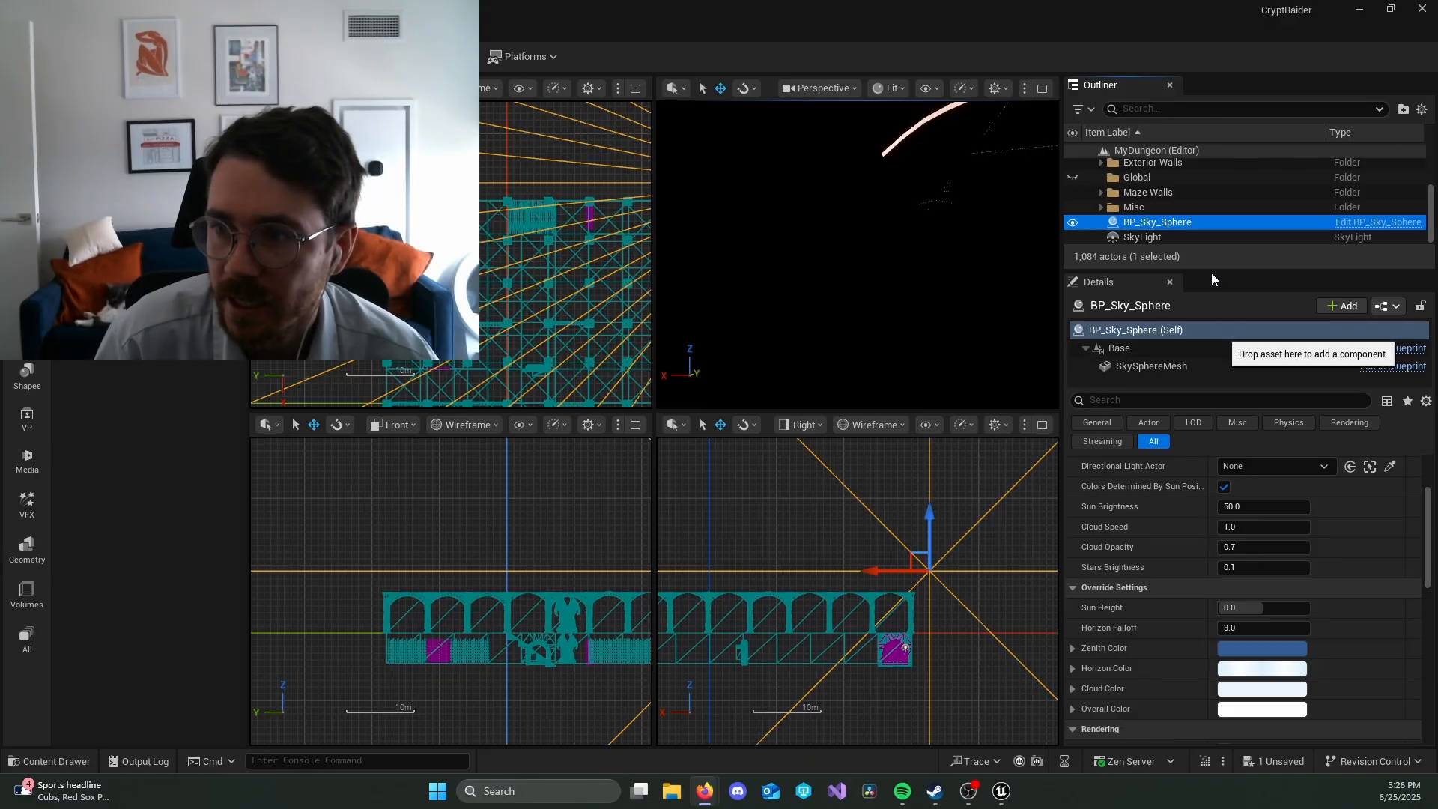
# Step: Select the SkyLight, locate it in the corridor using Unlit shading, and return the perspective viewport to Lit
pyautogui.click(1206, 237)
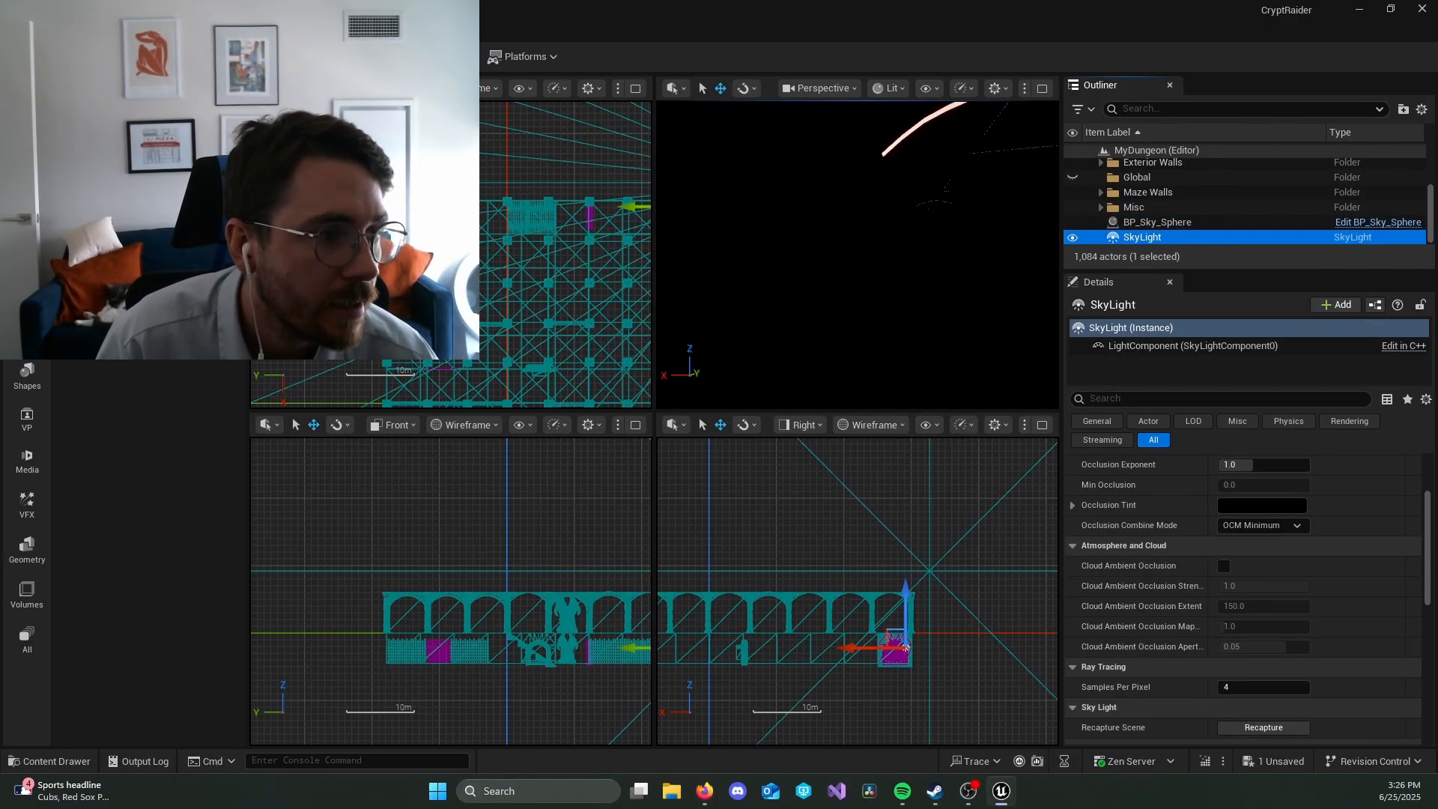
pyautogui.moveTo(864, 322); pyautogui.dragTo(890, 351, button='right')
pyautogui.click(887, 93)
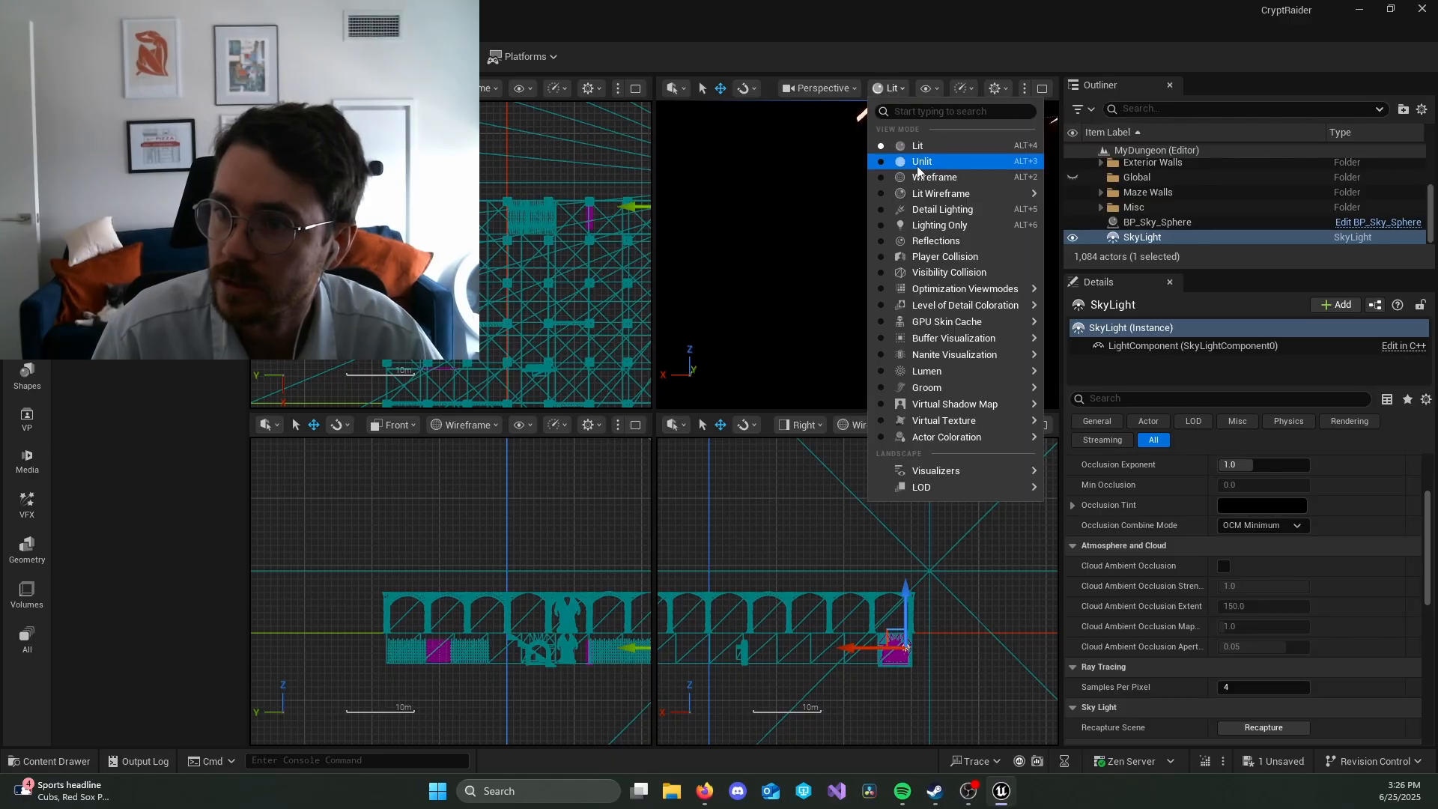
pyautogui.click(920, 158)
pyautogui.moveTo(898, 224); pyautogui.dragTo(921, 294, button='right')
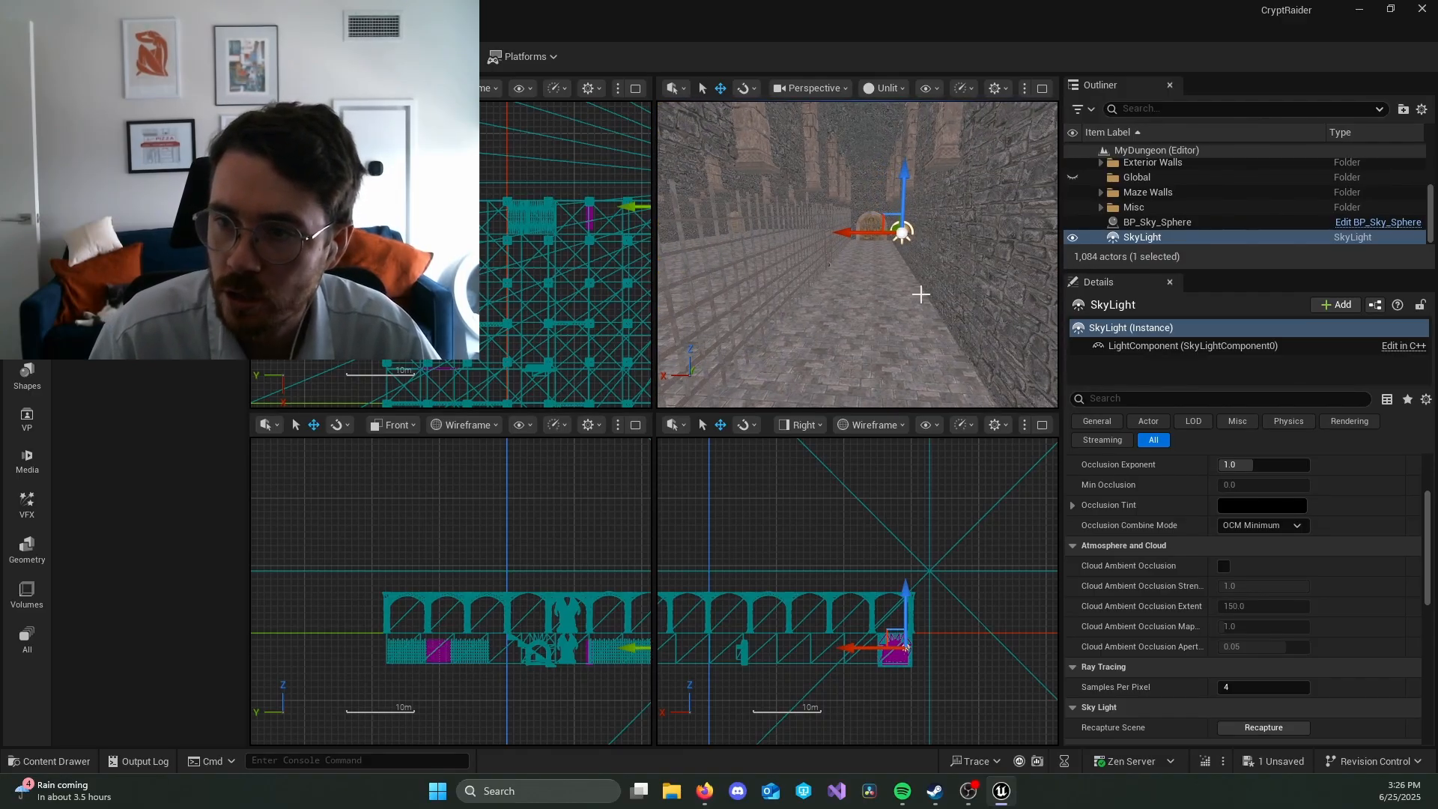
pyautogui.click(884, 88)
pyautogui.click(910, 147)
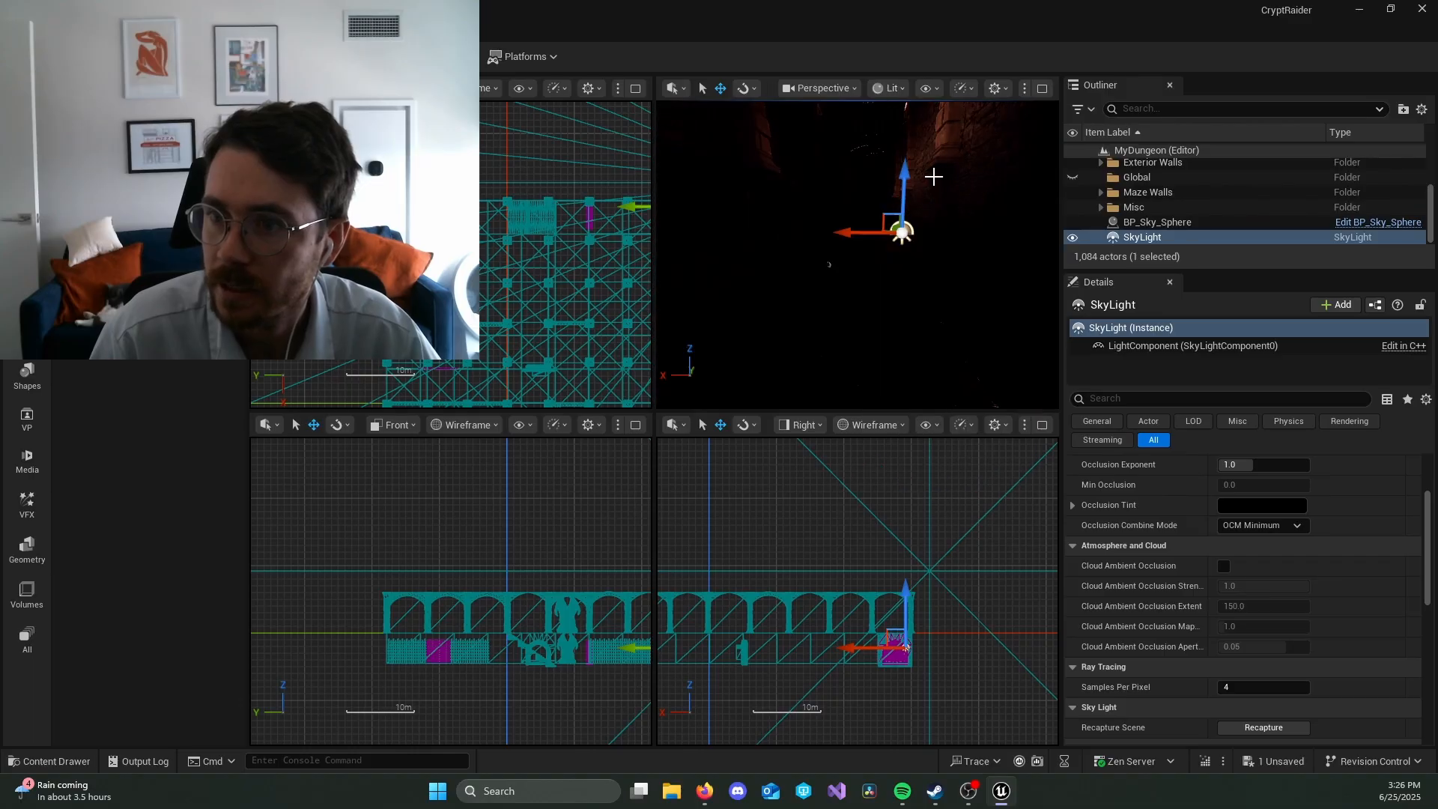
pyautogui.moveTo(899, 232); pyautogui.dragTo(883, 266, button='right')
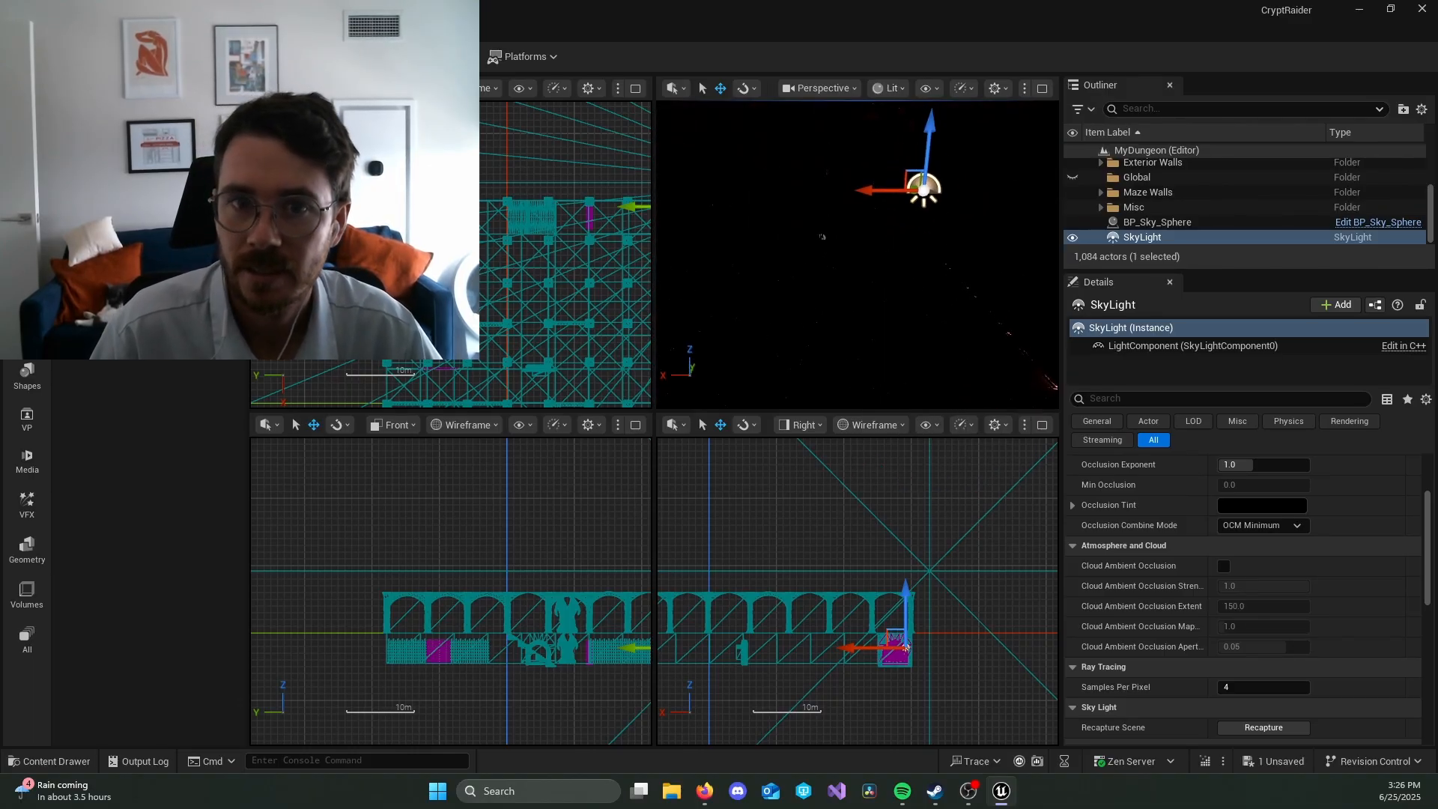
# Step: Place a directional light in the corridor near the SkyLight at about X -2718, Y -2873, Z -400
pyautogui.moveTo(150, 150); pyautogui.dragTo(859, 259)
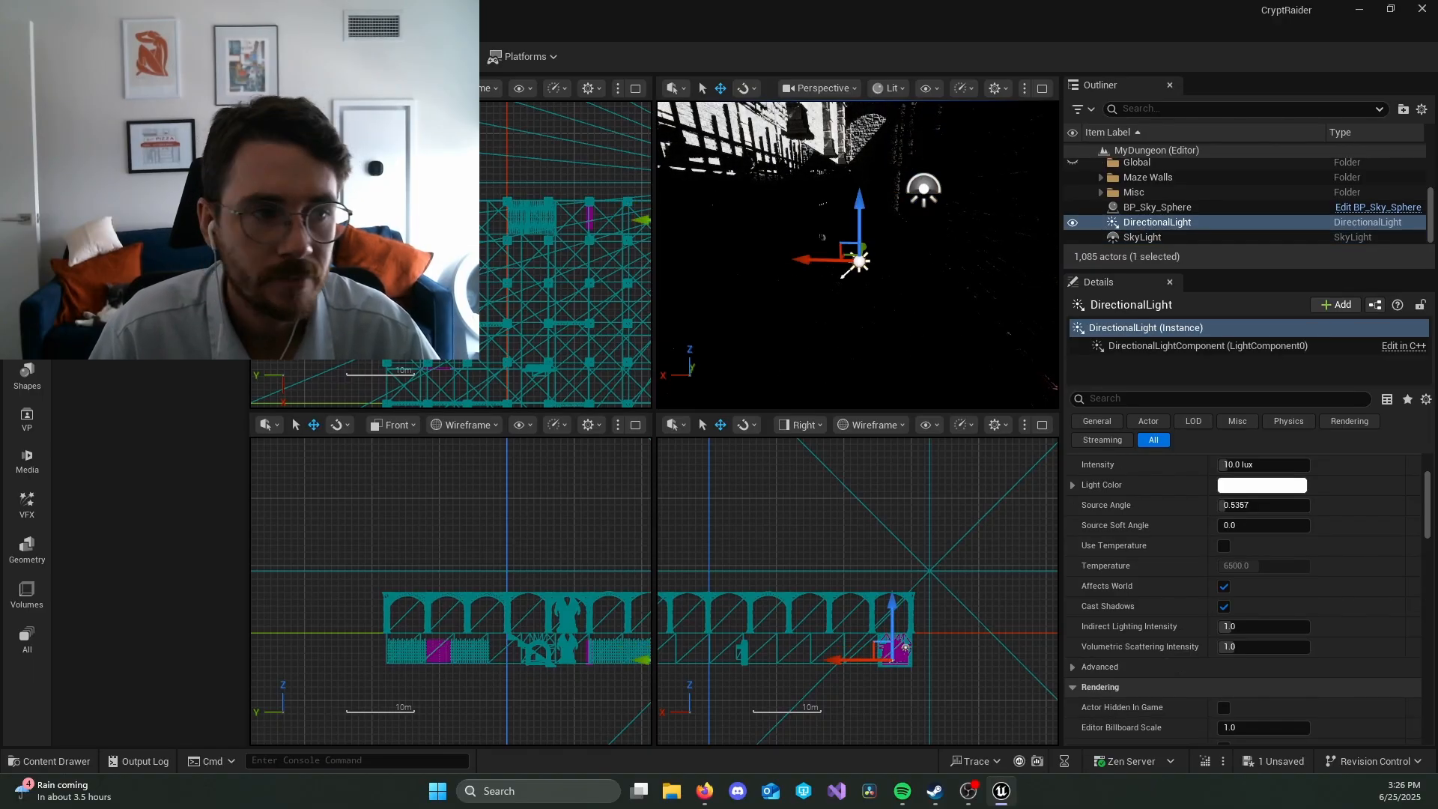
pyautogui.press('a')
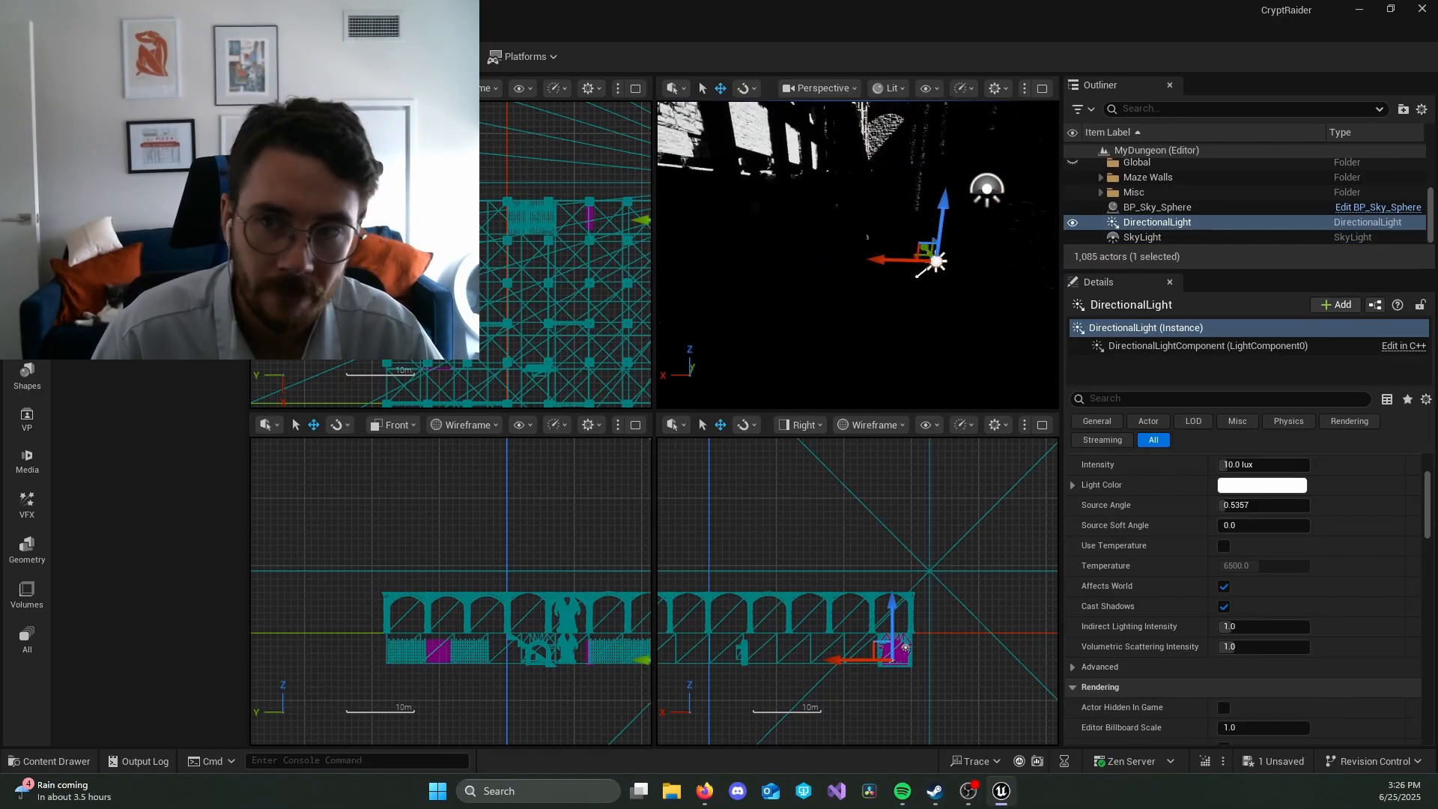
pyautogui.press('d')
pyautogui.hotkey('alt', 'Tab')
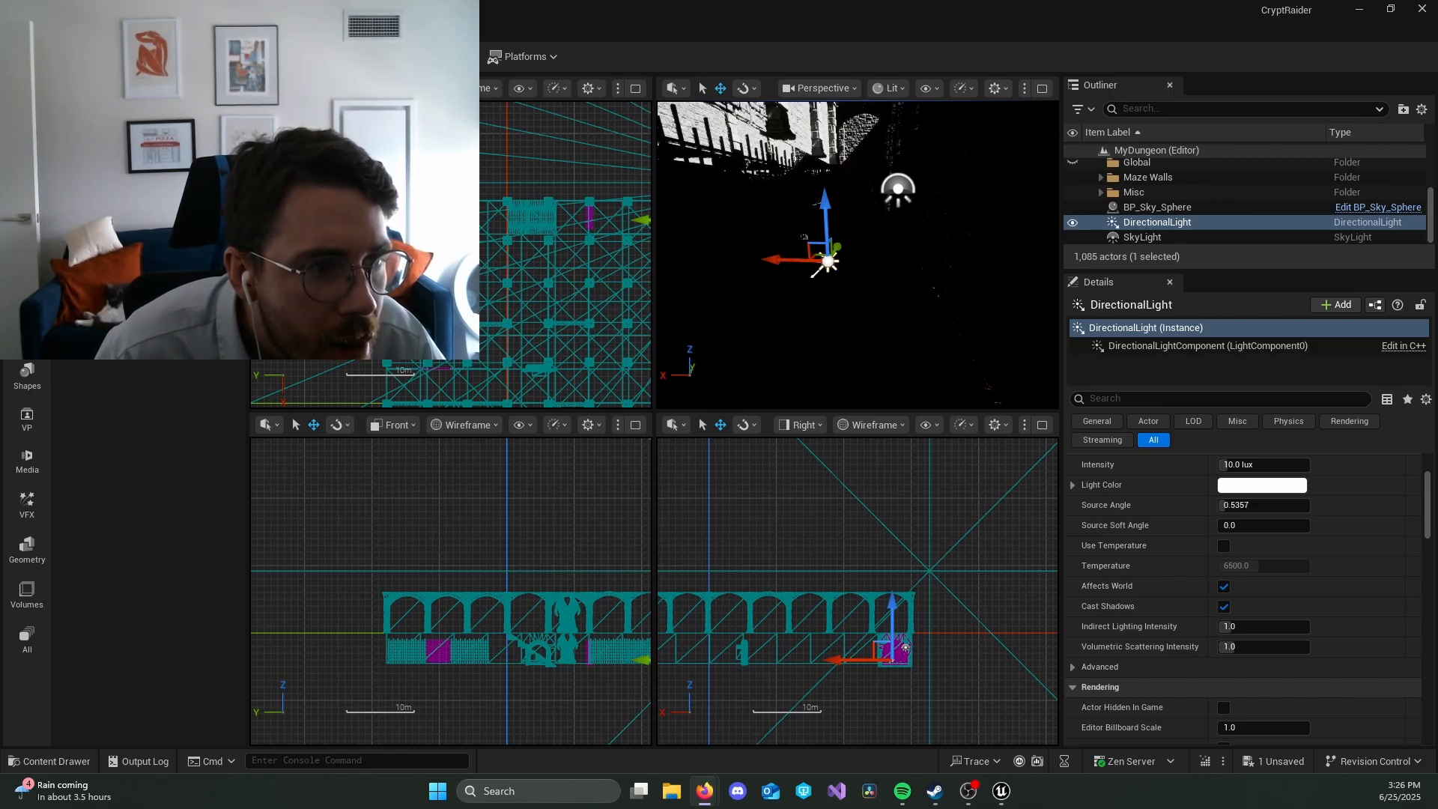
# Step: Assign DirectionalLight as the Directional Light Actor of BP_Sky_Sphere
pyautogui.click(1179, 208)
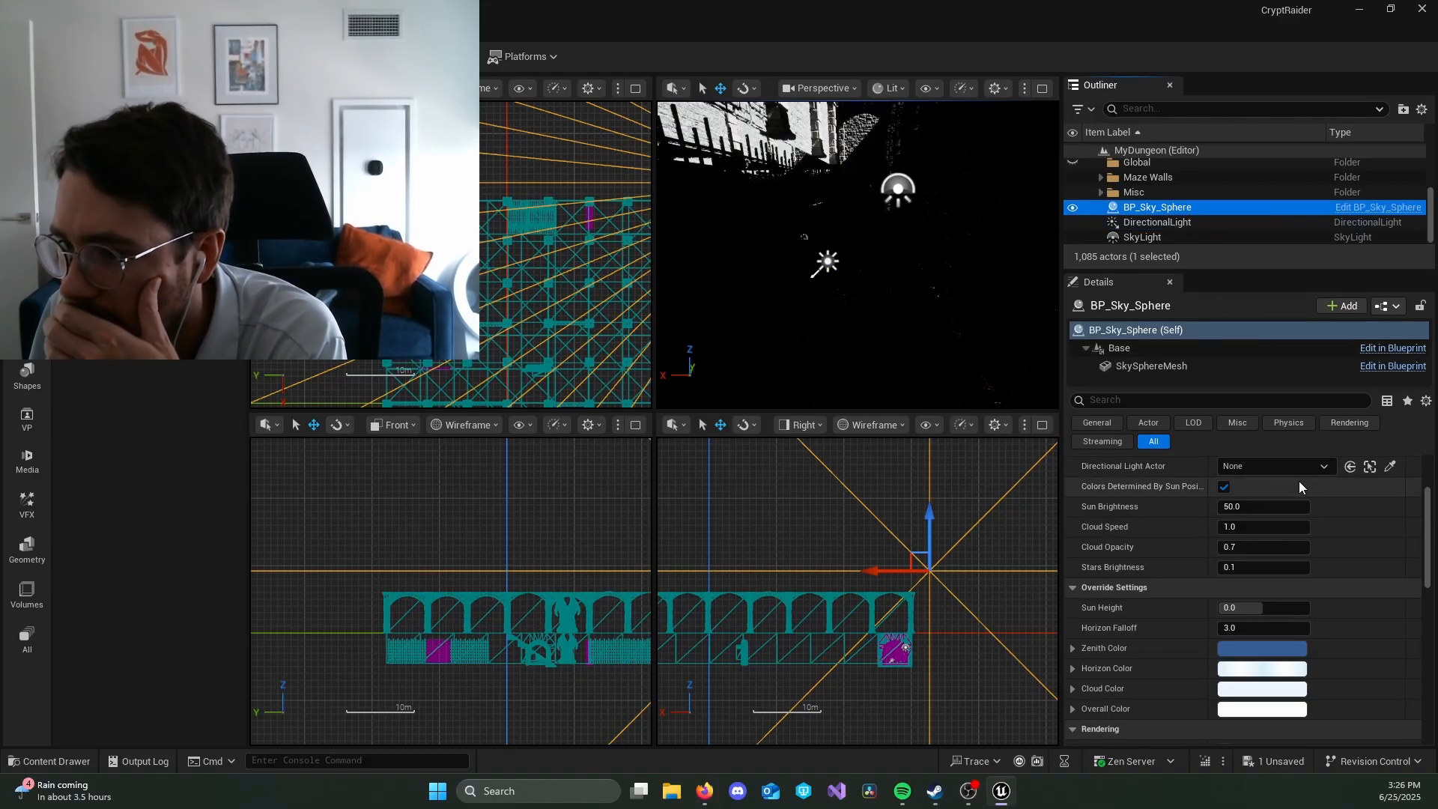
pyautogui.scroll(3, 1298, 481)
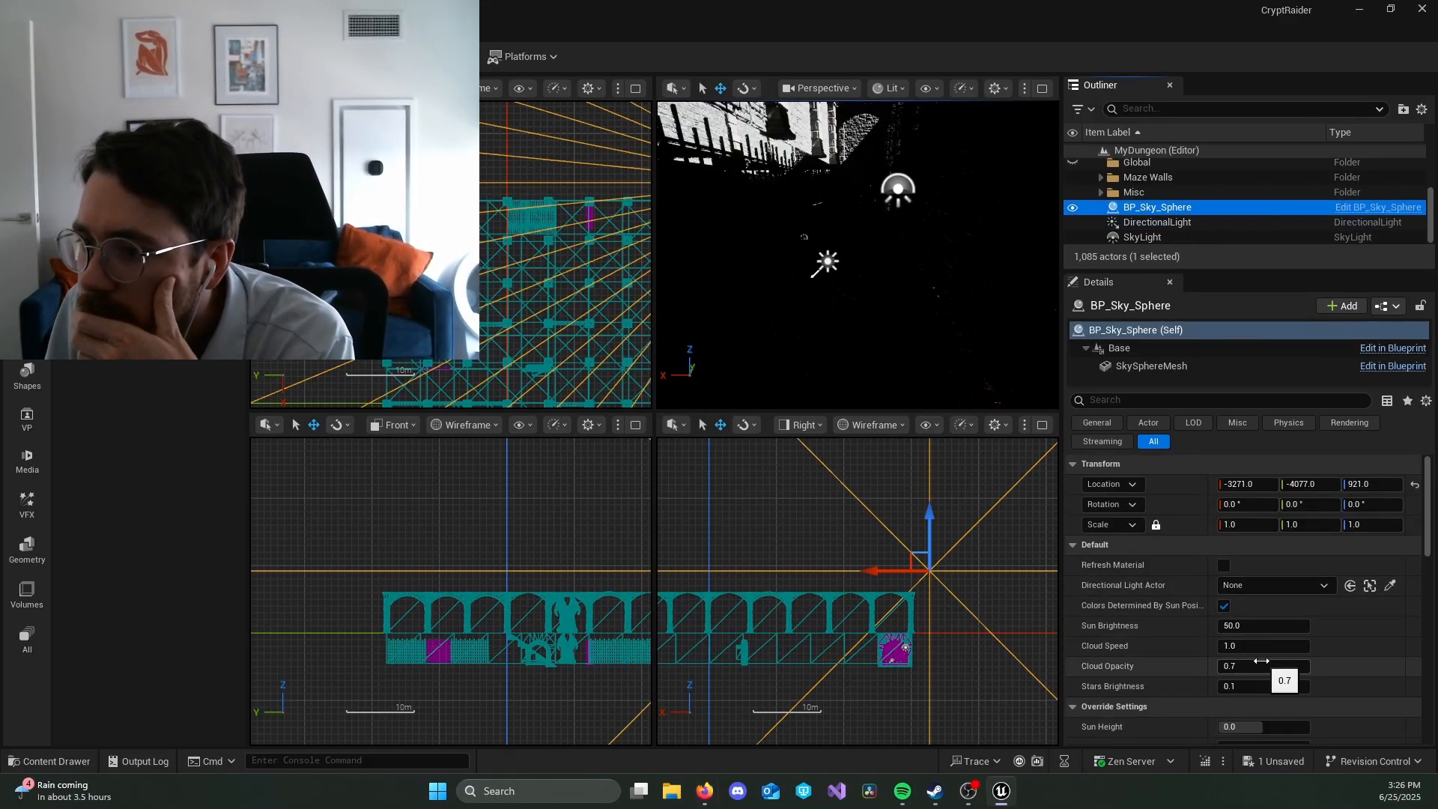
pyautogui.click(1325, 586)
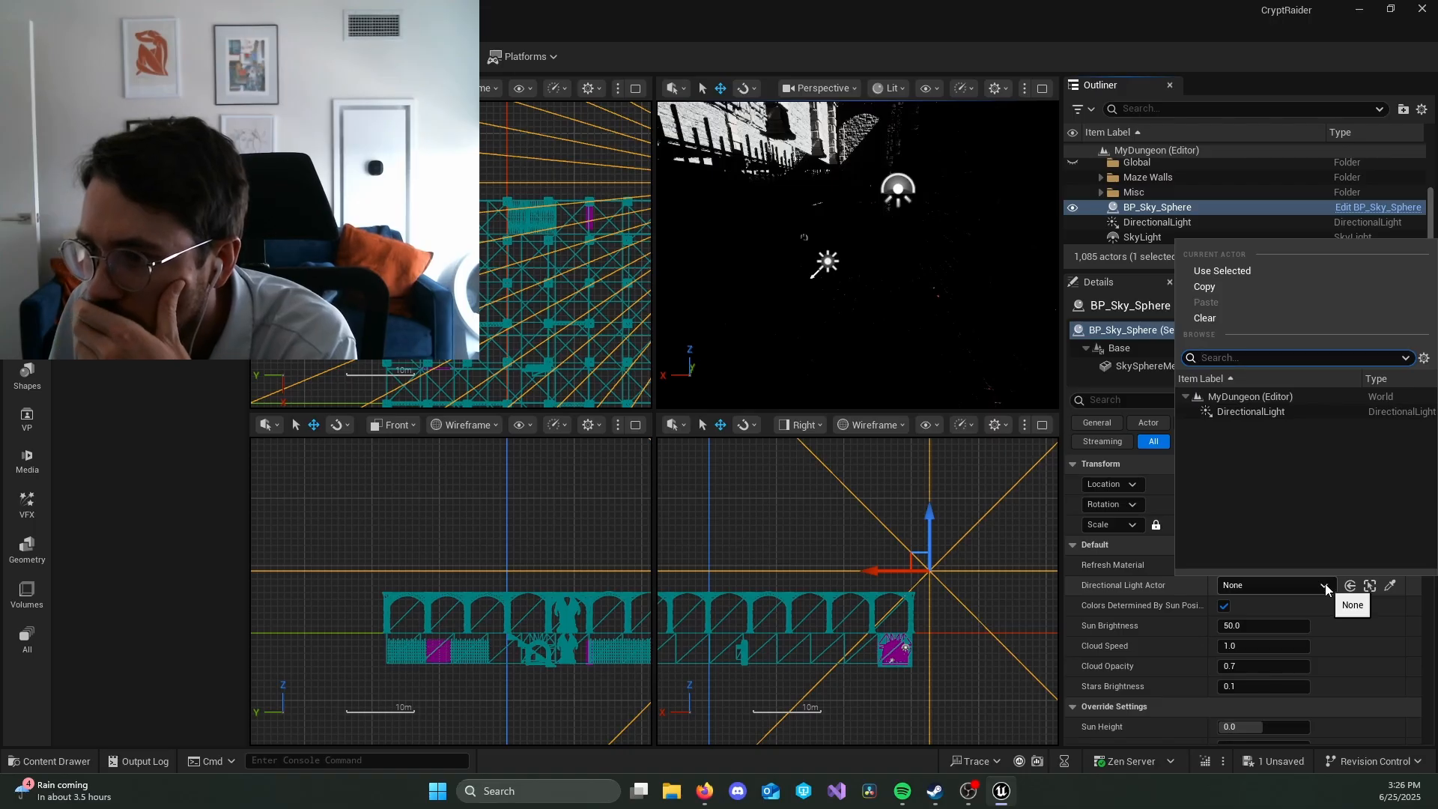
pyautogui.click(1314, 412)
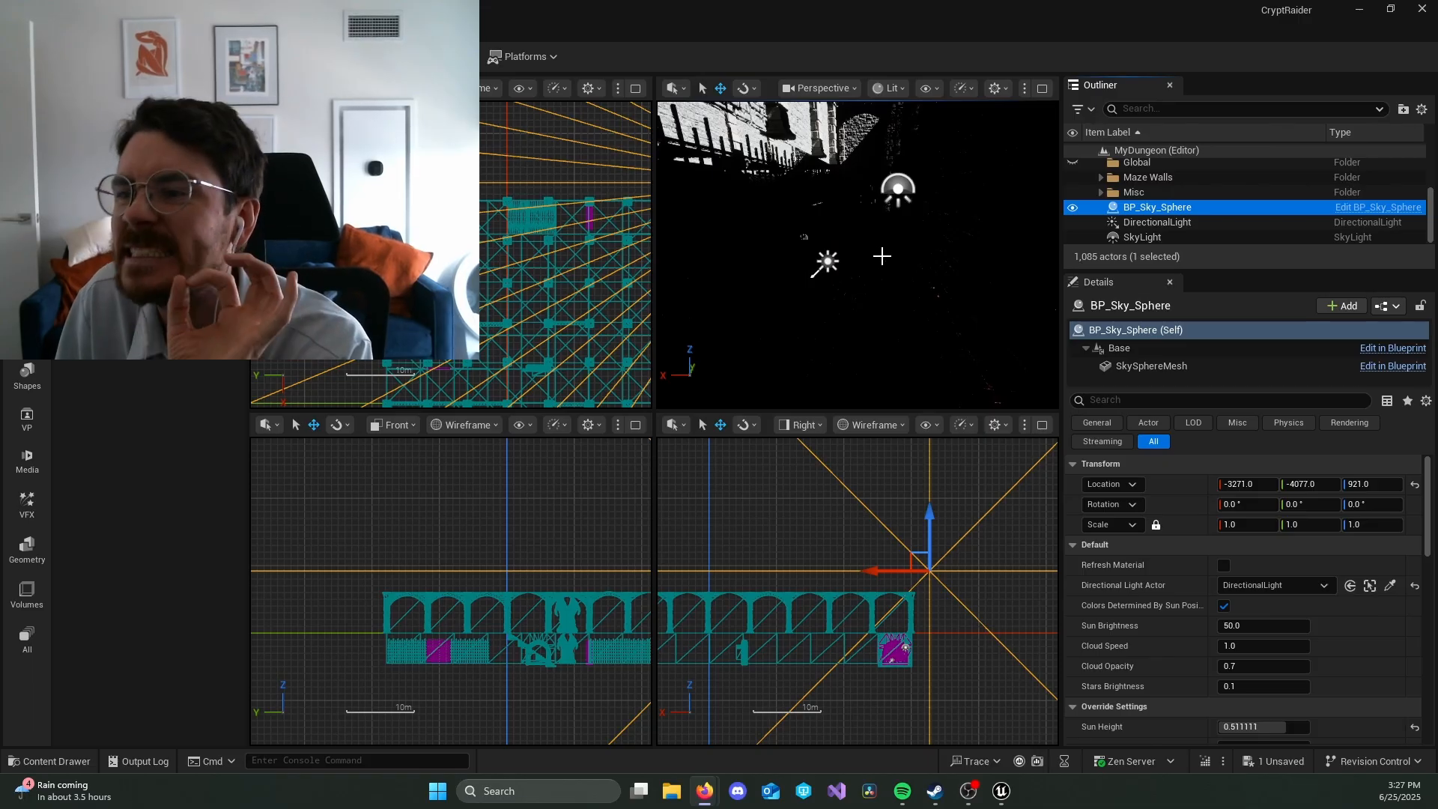
# Step: Rotate the DirectionalLight about its Y axis to a Y rotation of about -94°
pyautogui.click(1202, 221)
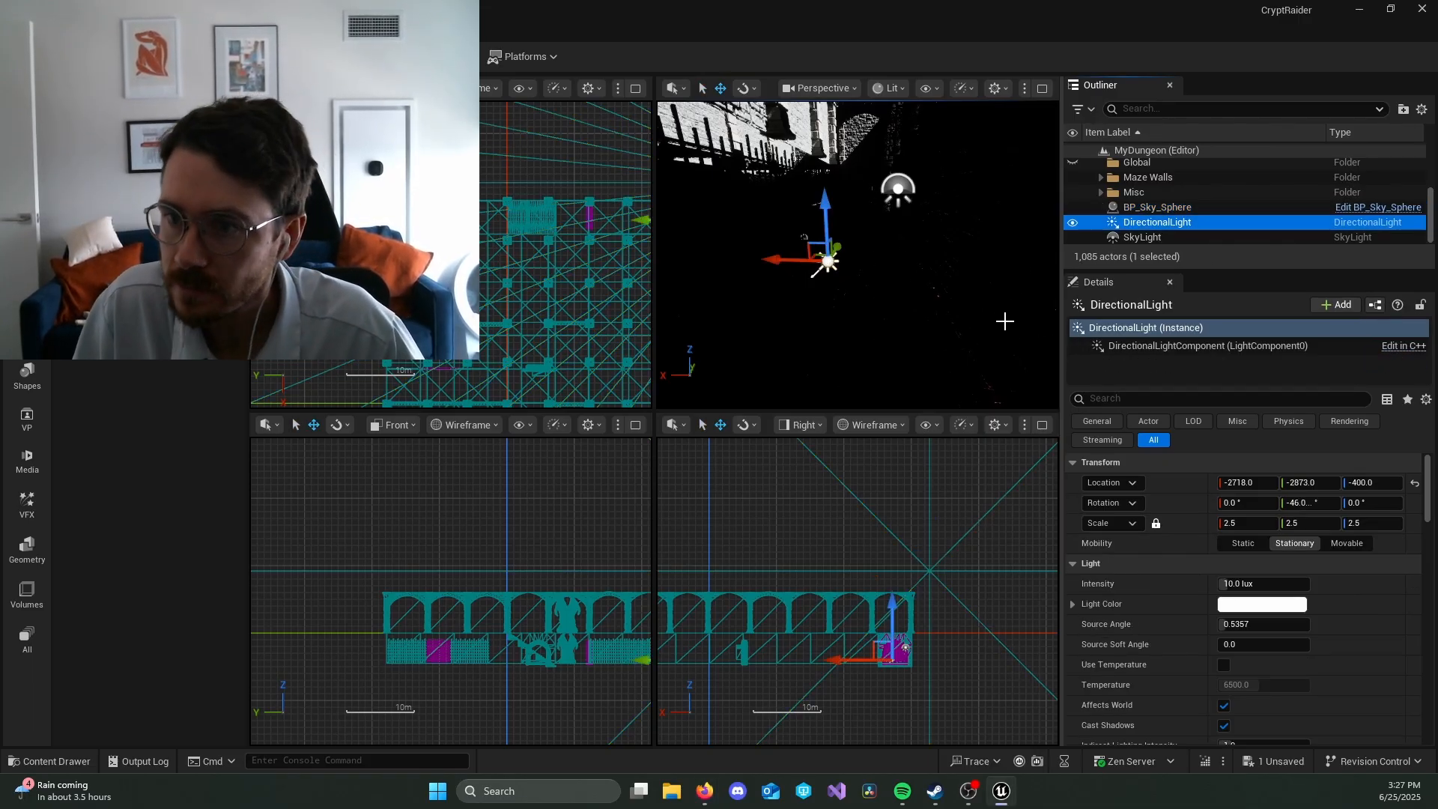
pyautogui.press('e')
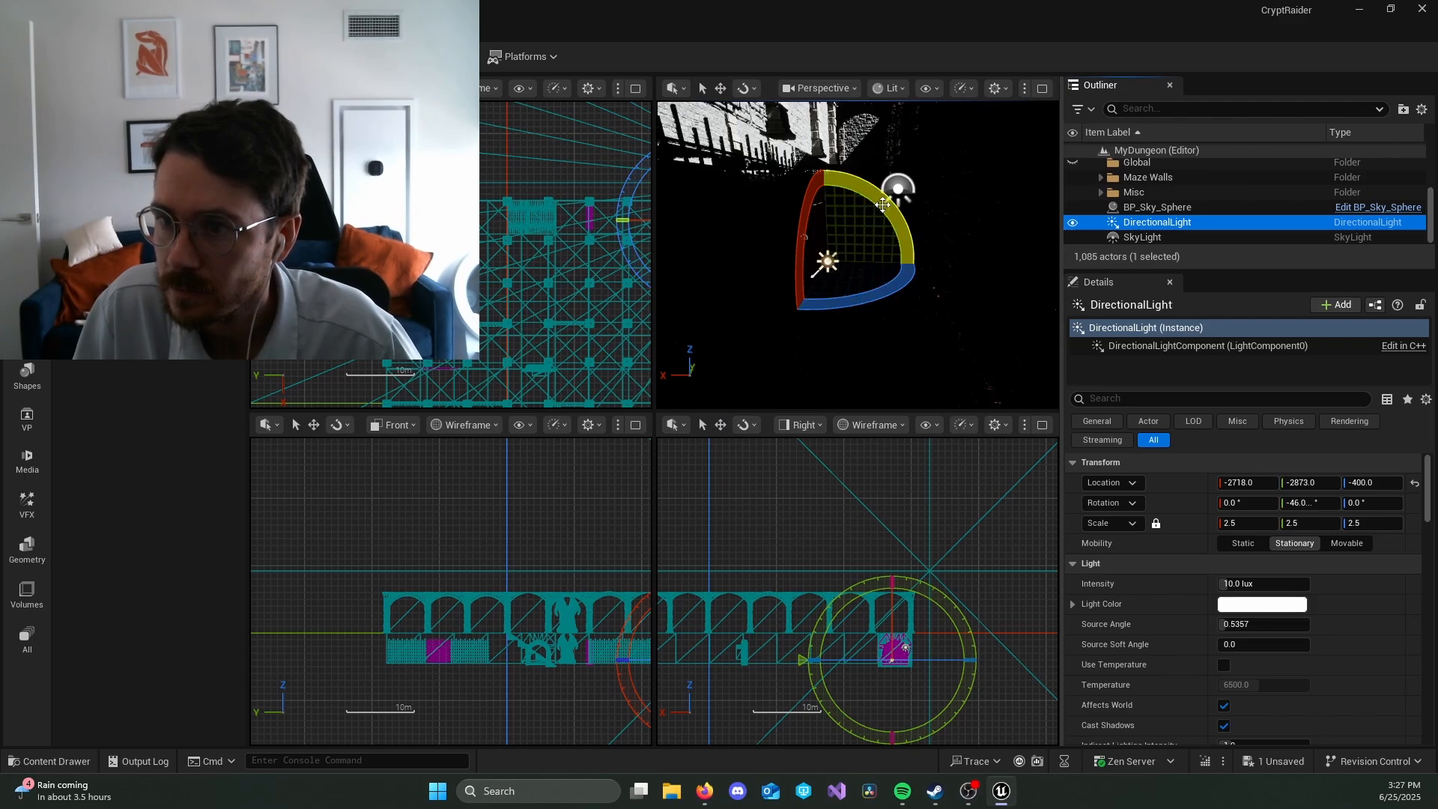
pyautogui.moveTo(868, 299); pyautogui.dragTo(820, 343)
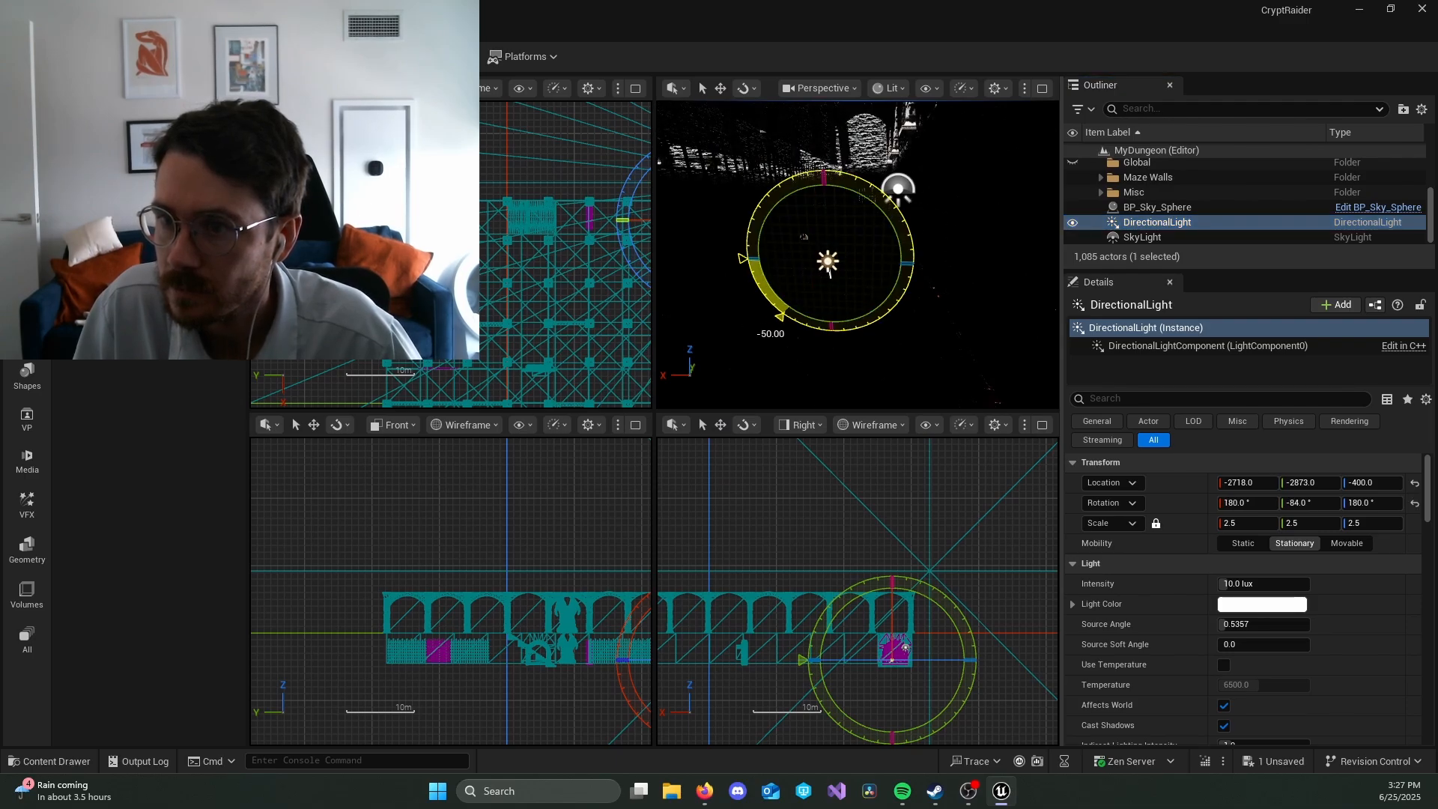
# Step: Look around the corridor and the neighbouring maze passages to examine how the directional light falls on walls and floor
pyautogui.click(857, 341)
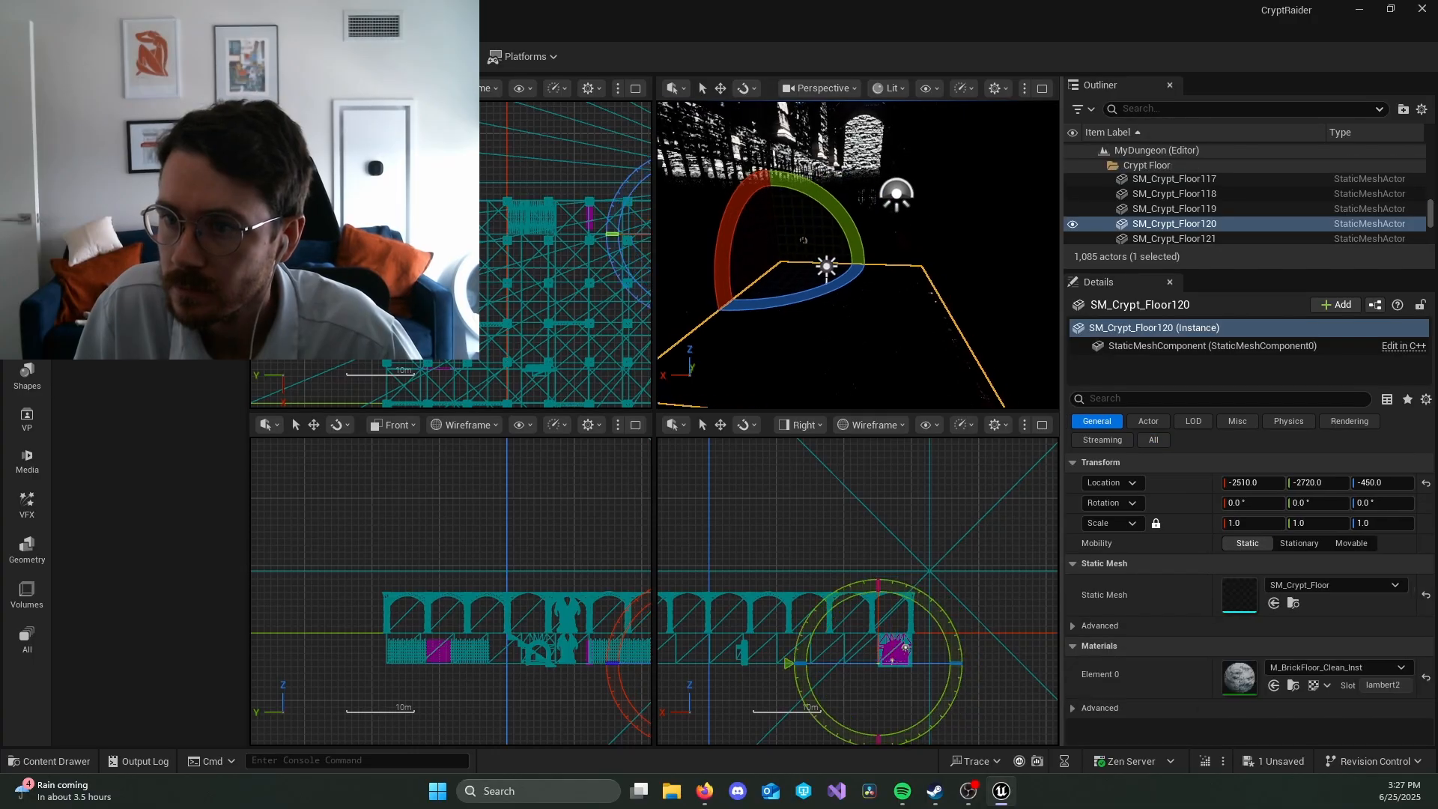
pyautogui.moveTo(857, 341); pyautogui.dragTo(857, 300, button='right')
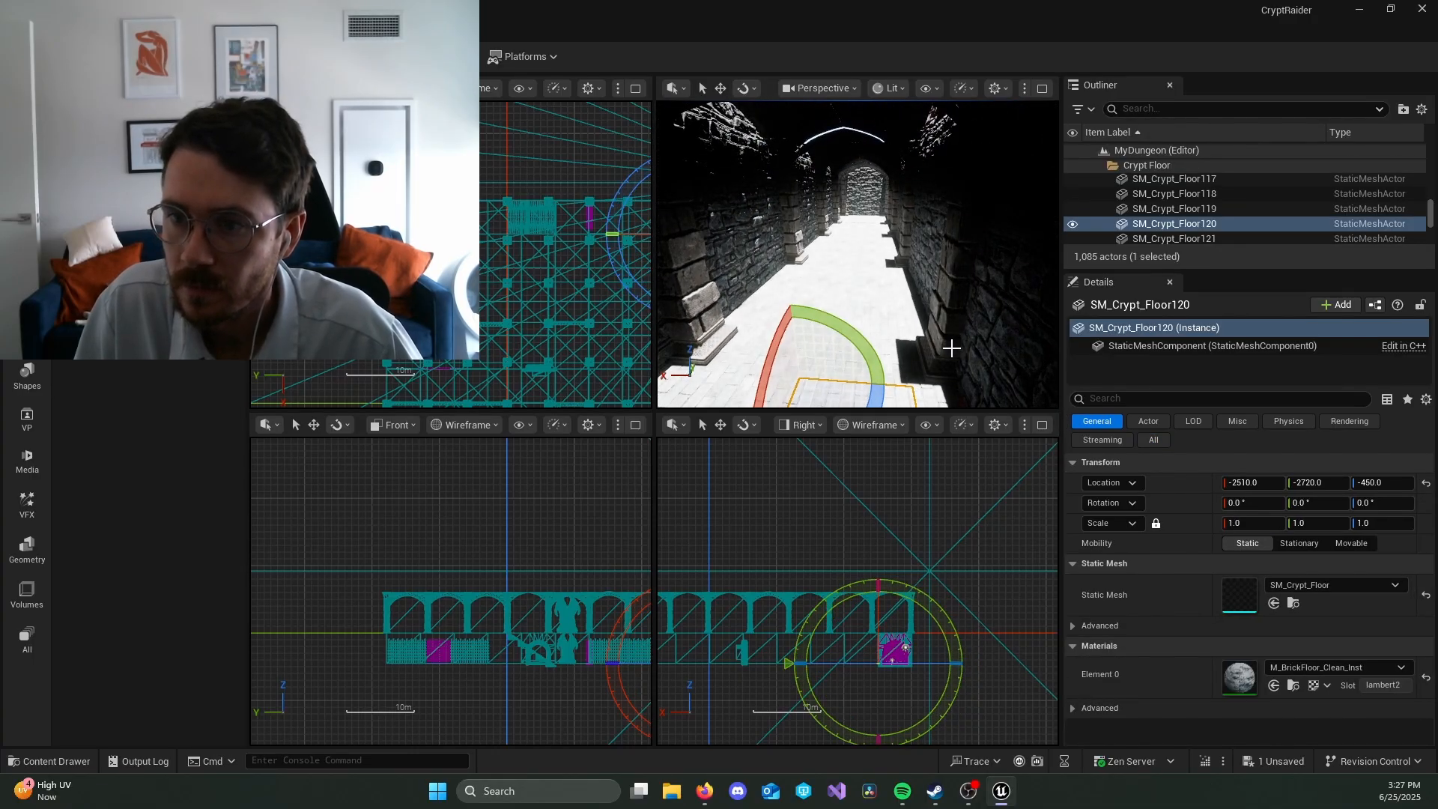
pyautogui.moveTo(952, 347); pyautogui.dragTo(917, 341, button='right')
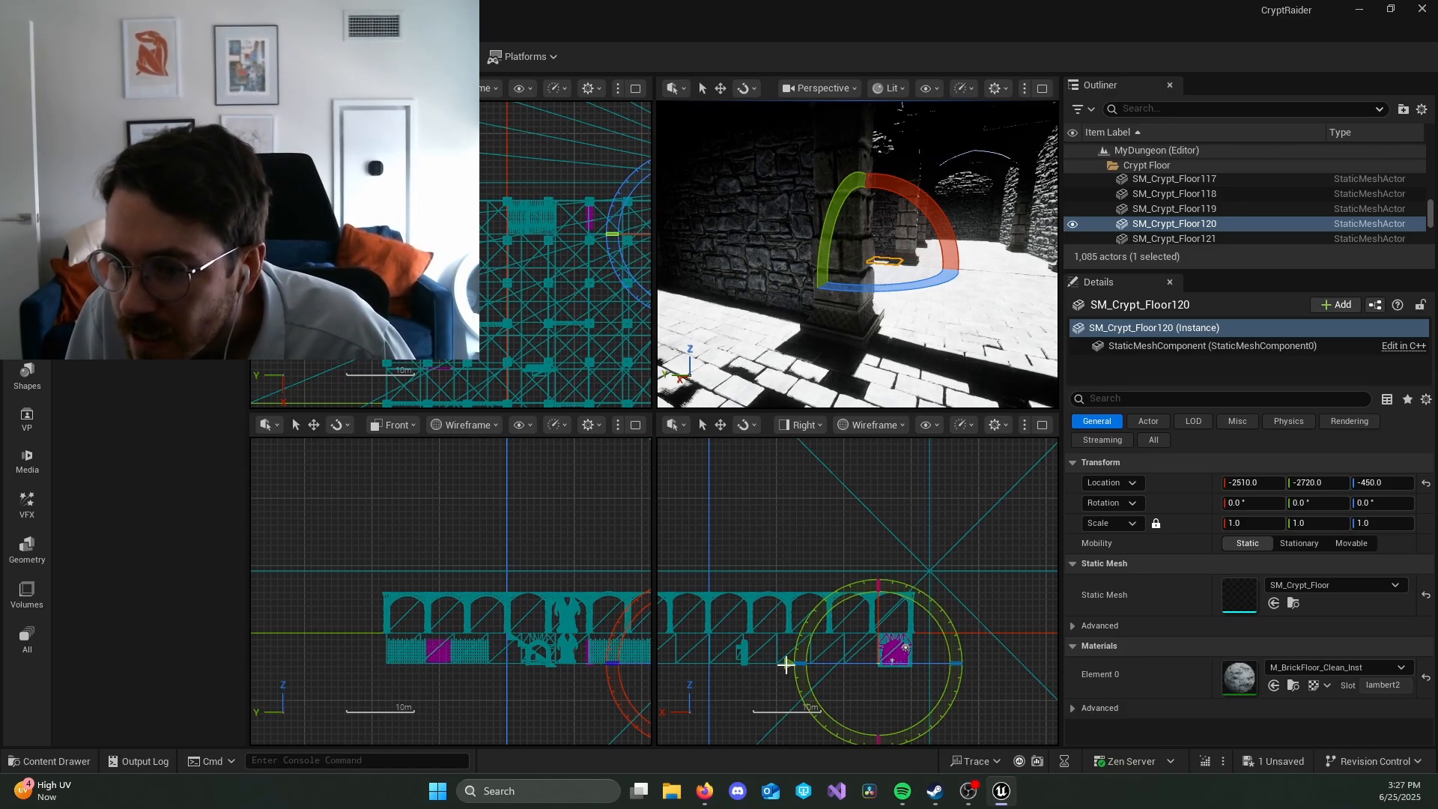
pyautogui.moveTo(857, 263); pyautogui.dragTo(906, 281, button='right')
pyautogui.press('w')
pyautogui.press('w')
pyautogui.press('s')
pyautogui.press('w')
pyautogui.press('a')
pyautogui.moveTo(933, 330); pyautogui.dragTo(933, 331, button='right')
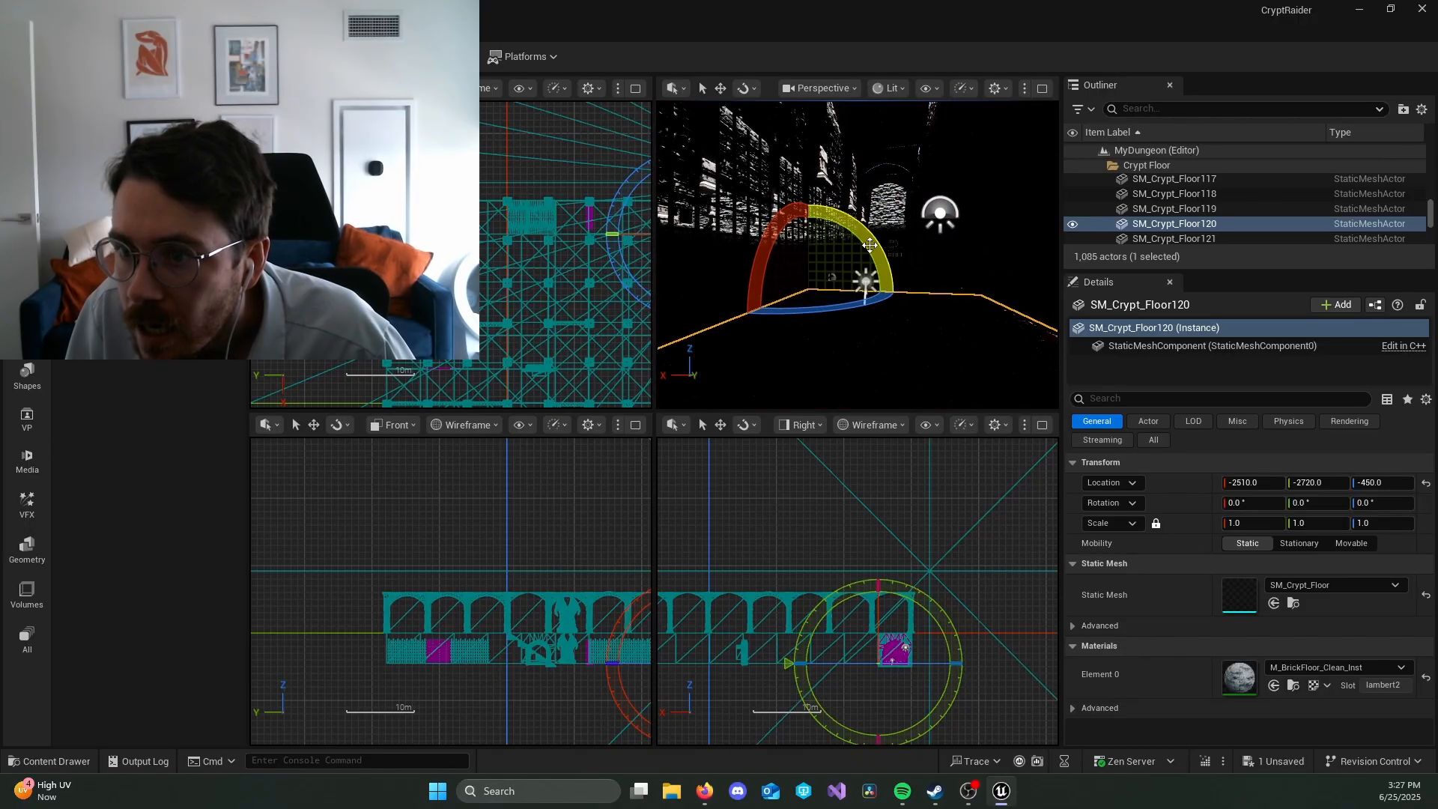
# Step: Tilt the selected crypt floor tile 20° about Y and undo that rotation
pyautogui.moveTo(869, 245)
pyautogui.mouseDown()
pyautogui.moveTo(847, 277)
pyautogui.moveTo(872, 255)
pyautogui.mouseUp()
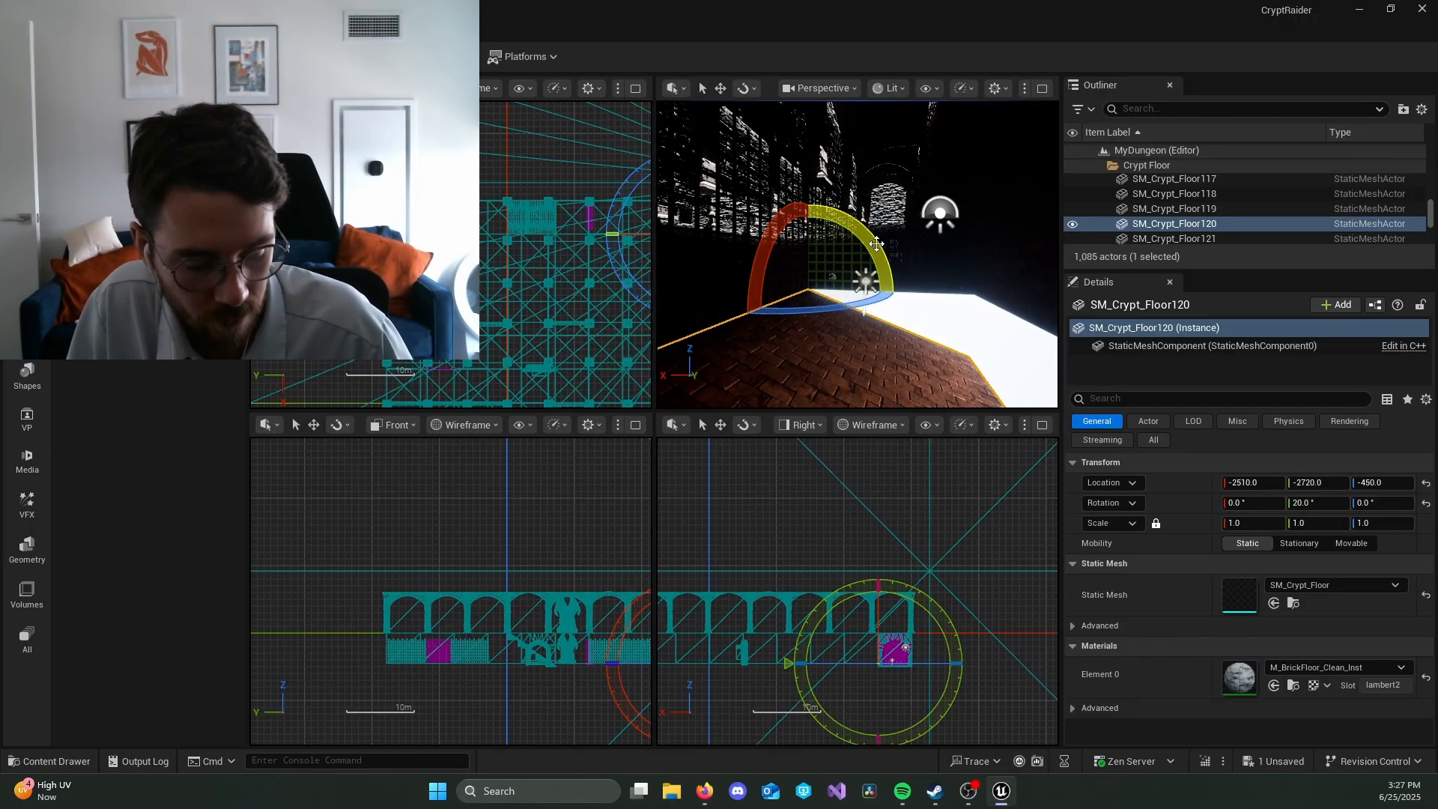
pyautogui.hotkey('ctrl', 'z')
# Step: Select the DirectionalLight and rotate it about its Y axis to about -74°
pyautogui.click(934, 217)
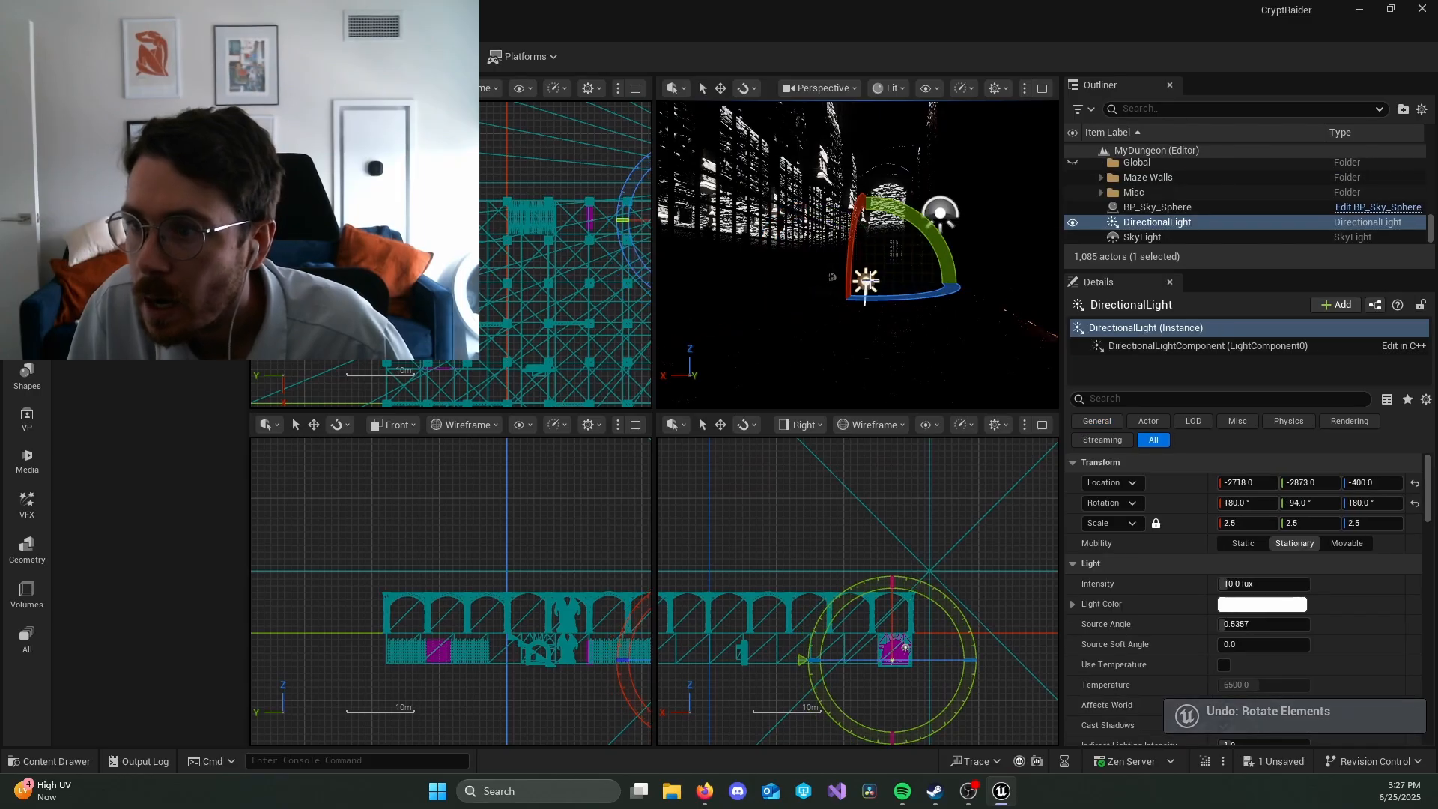
pyautogui.moveTo(931, 221); pyautogui.dragTo(920, 238)
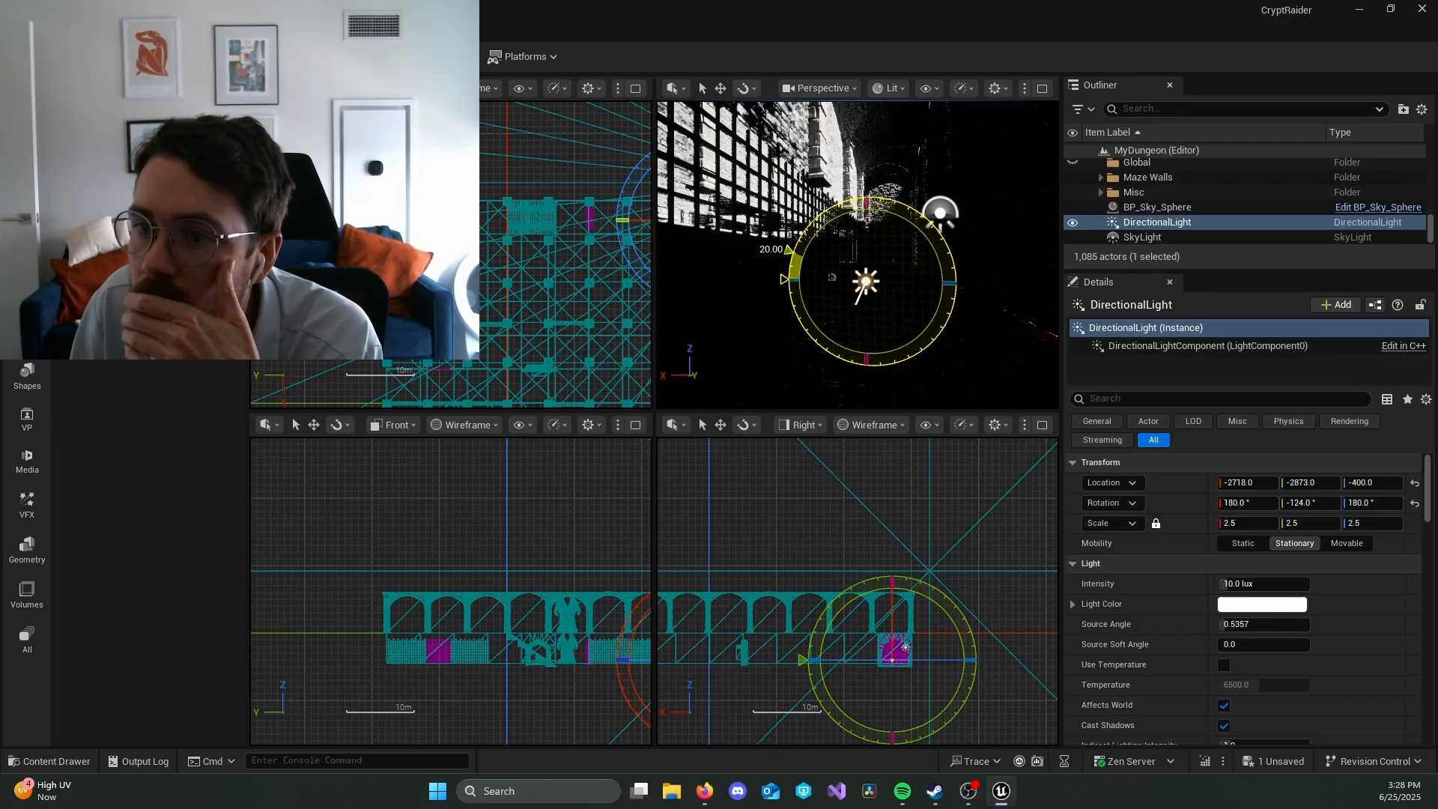
pyautogui.moveTo(972, 308); pyautogui.dragTo(973, 308)
pyautogui.press('w')
pyautogui.moveTo(973, 308); pyautogui.dragTo(972, 304, button='right')
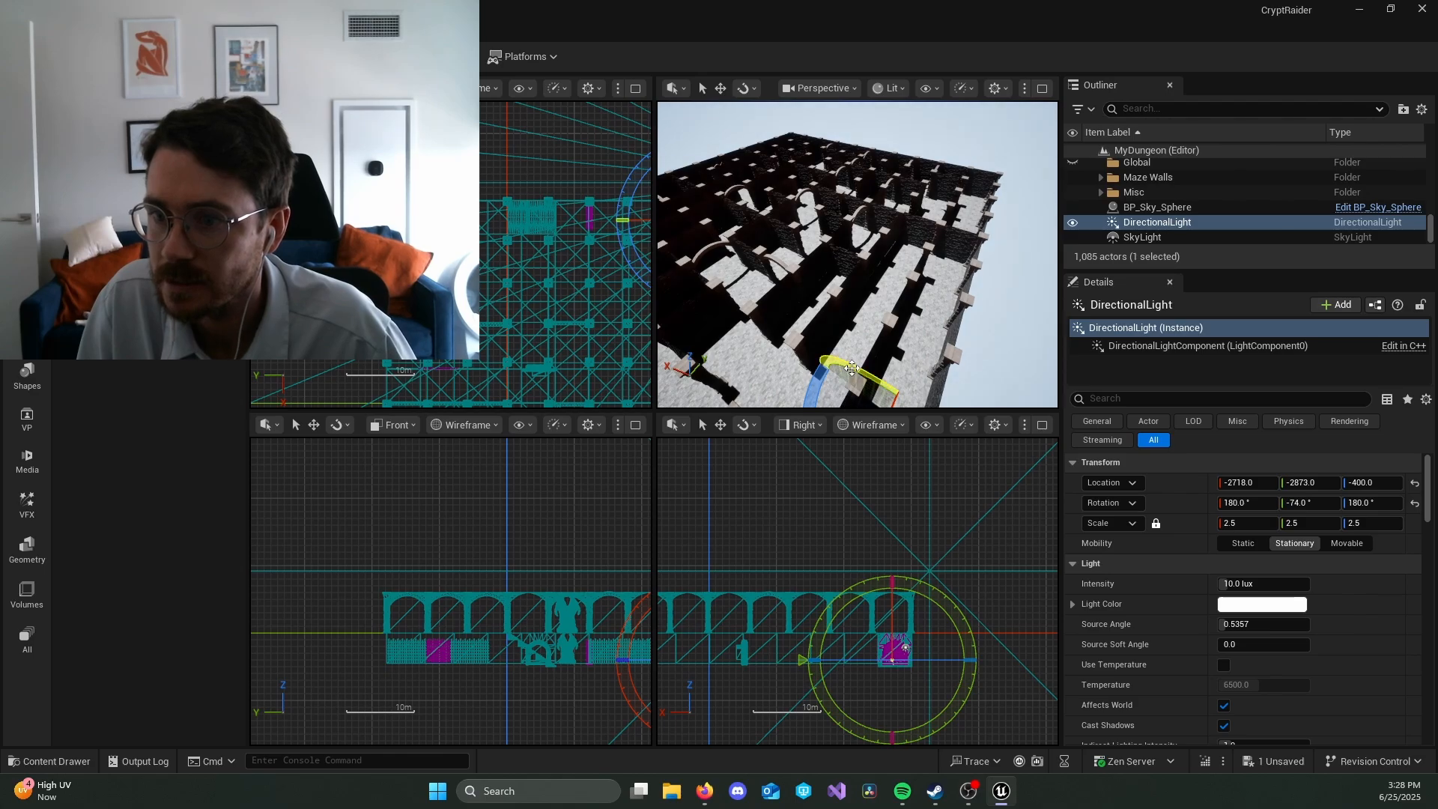
# Step: Rotate the DirectionalLight further about Y to about -174° while viewing the maze from above
pyautogui.moveTo(846, 366); pyautogui.dragTo(886, 382)
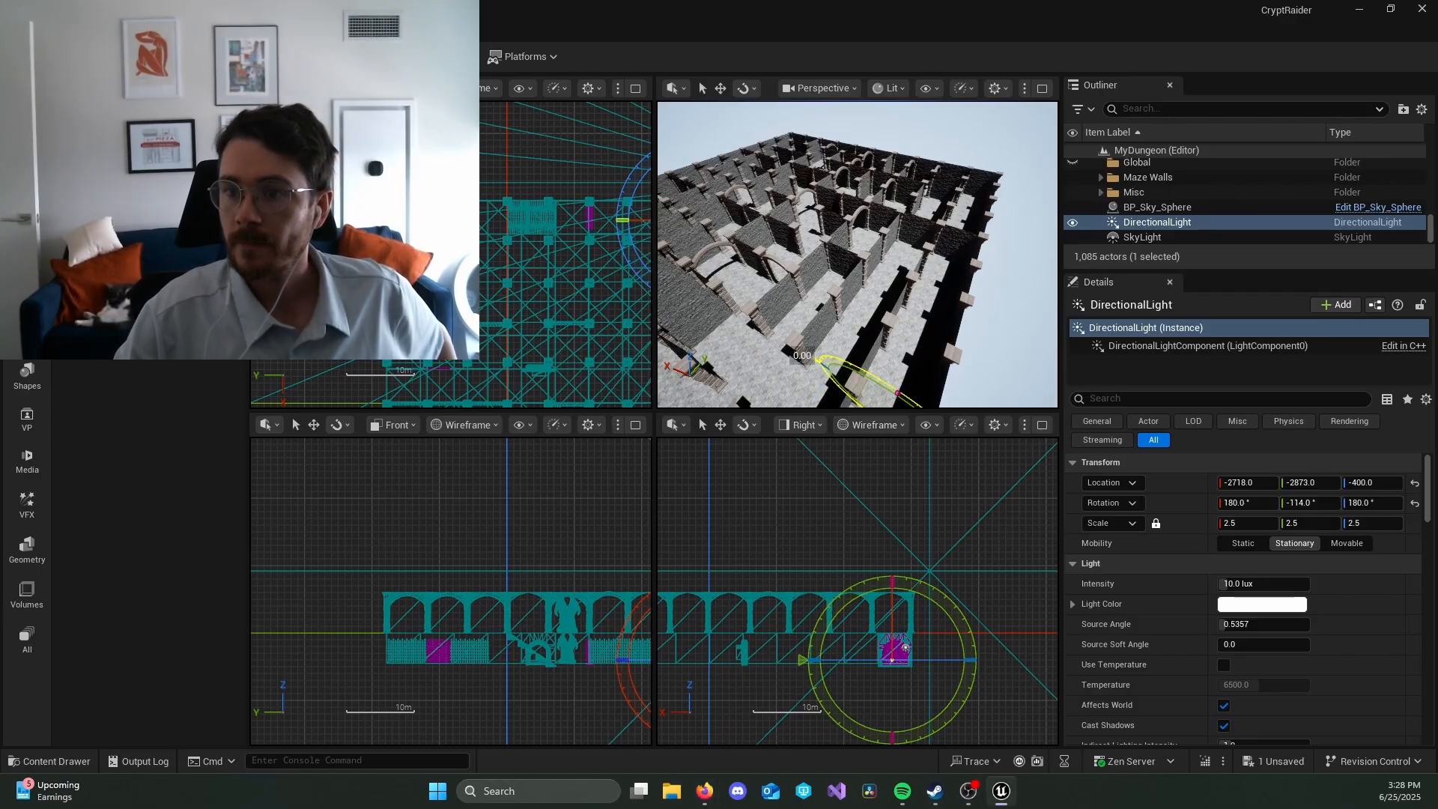
pyautogui.moveTo(837, 361)
pyautogui.mouseDown()
pyautogui.moveTo(810, 350)
pyautogui.moveTo(835, 352)
pyautogui.mouseUp()
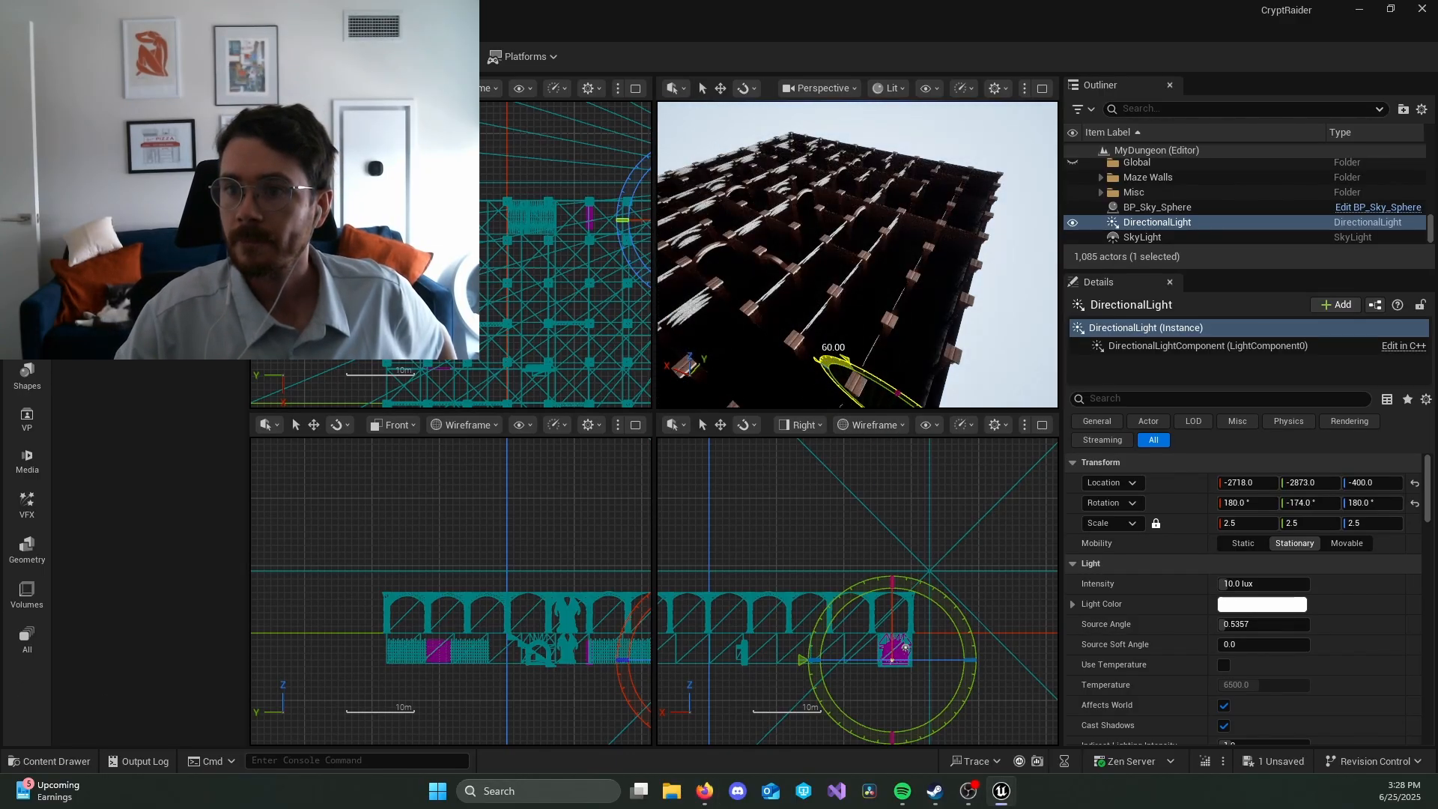
pyautogui.moveTo(835, 356); pyautogui.dragTo(723, 292, button='right')
# Step: Refresh the material of BP_Sky_Sphere so the sky matches the rotated directional light
pyautogui.hotkey('alt', 'Tab')
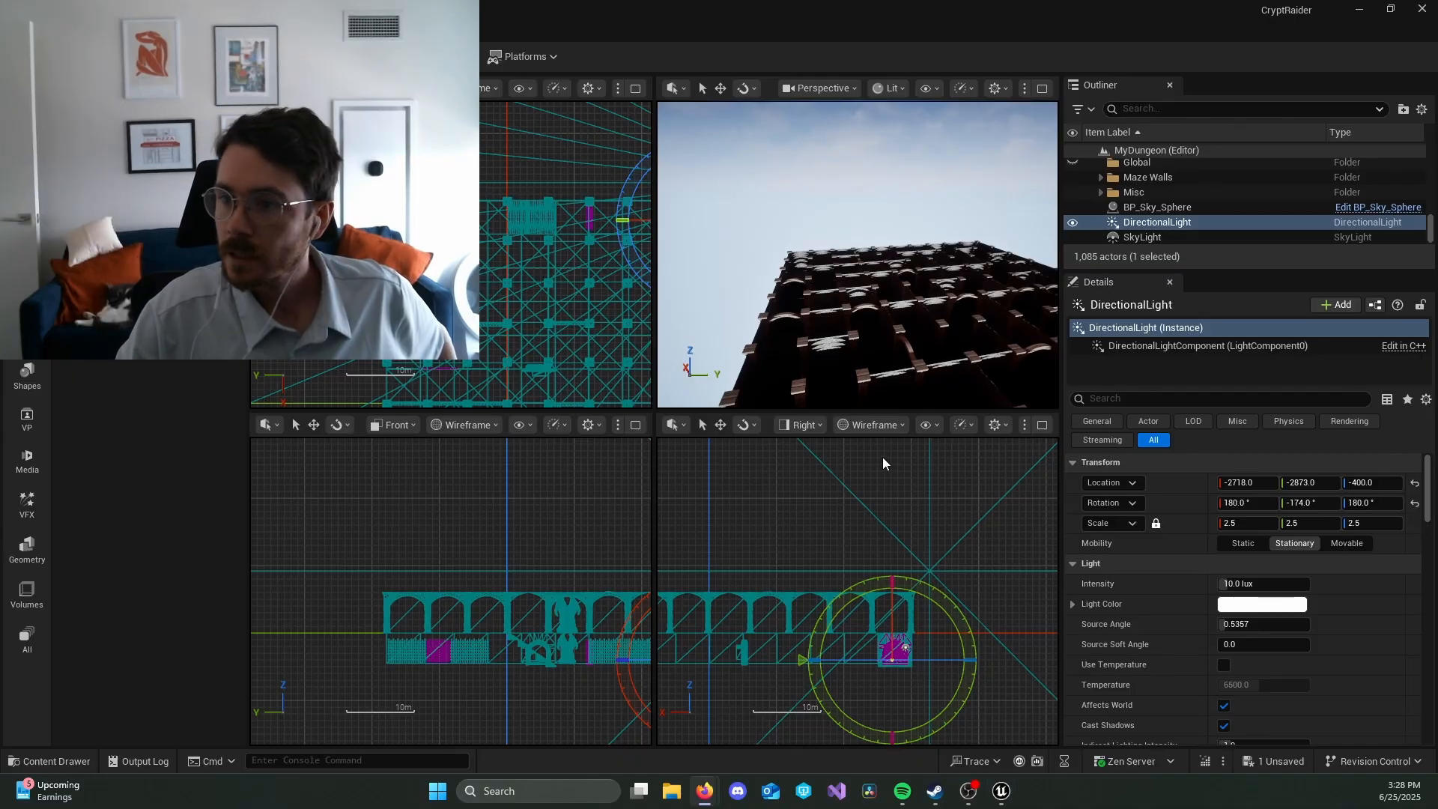
pyautogui.click(1189, 207)
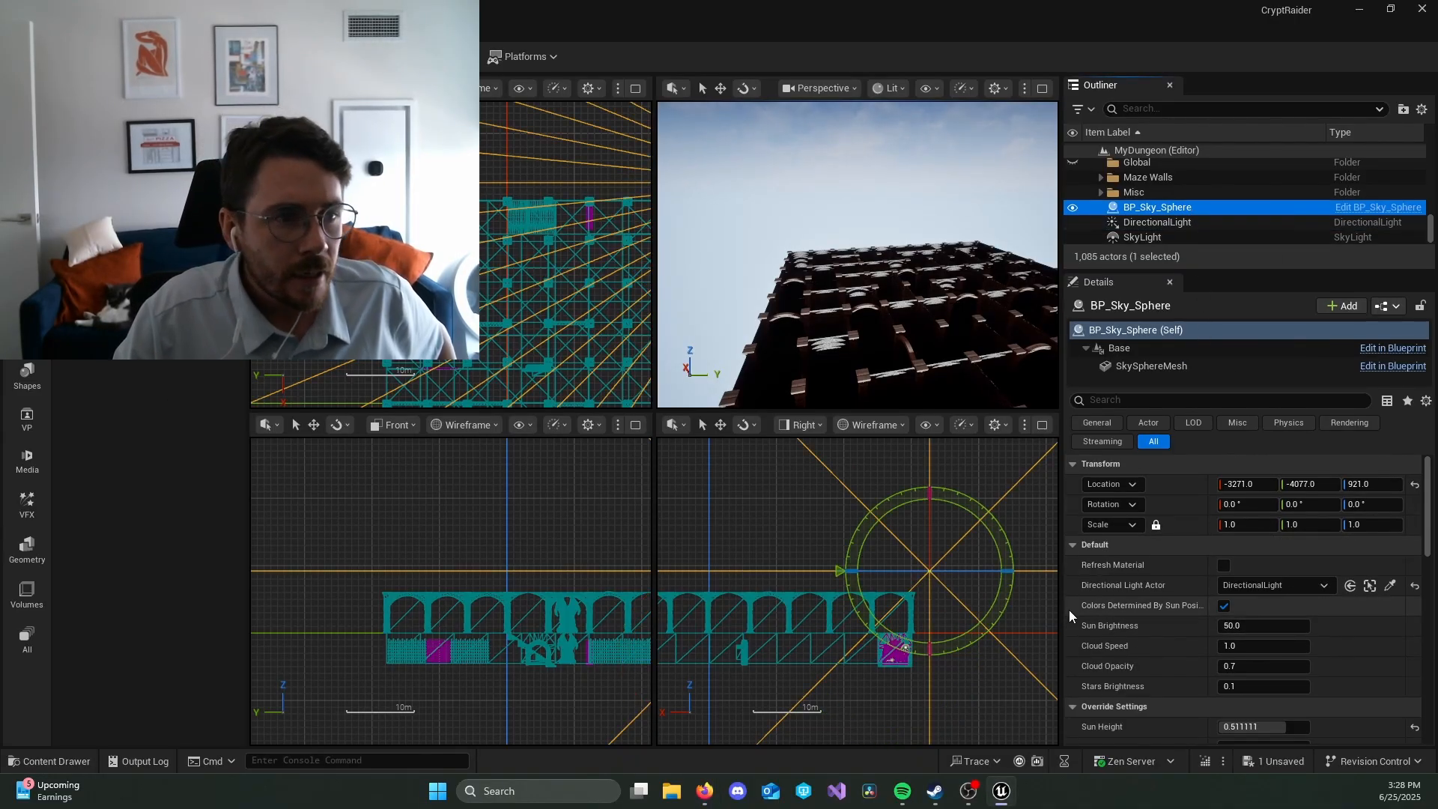
pyautogui.hotkey('alt', 'Tab')
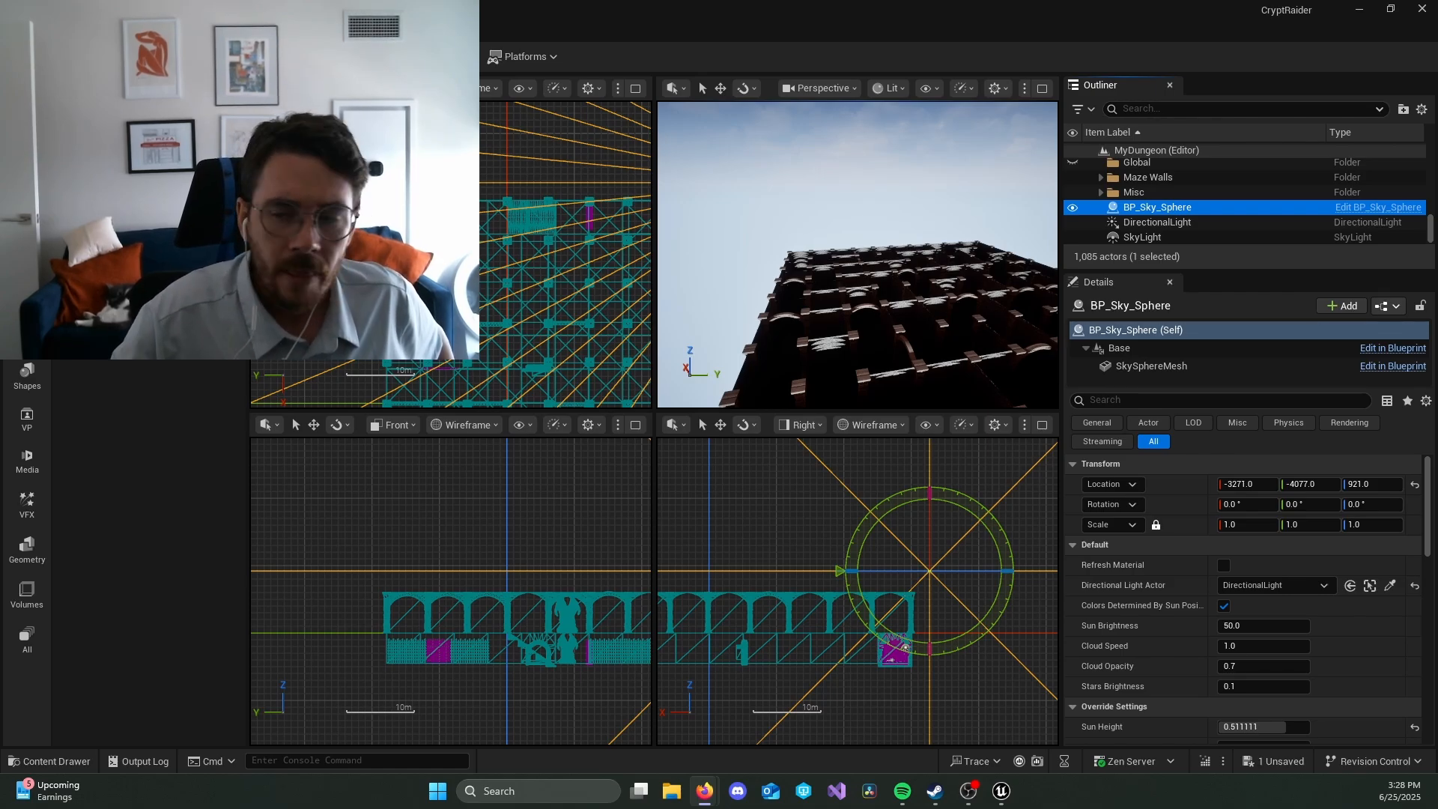
pyautogui.click(1229, 567)
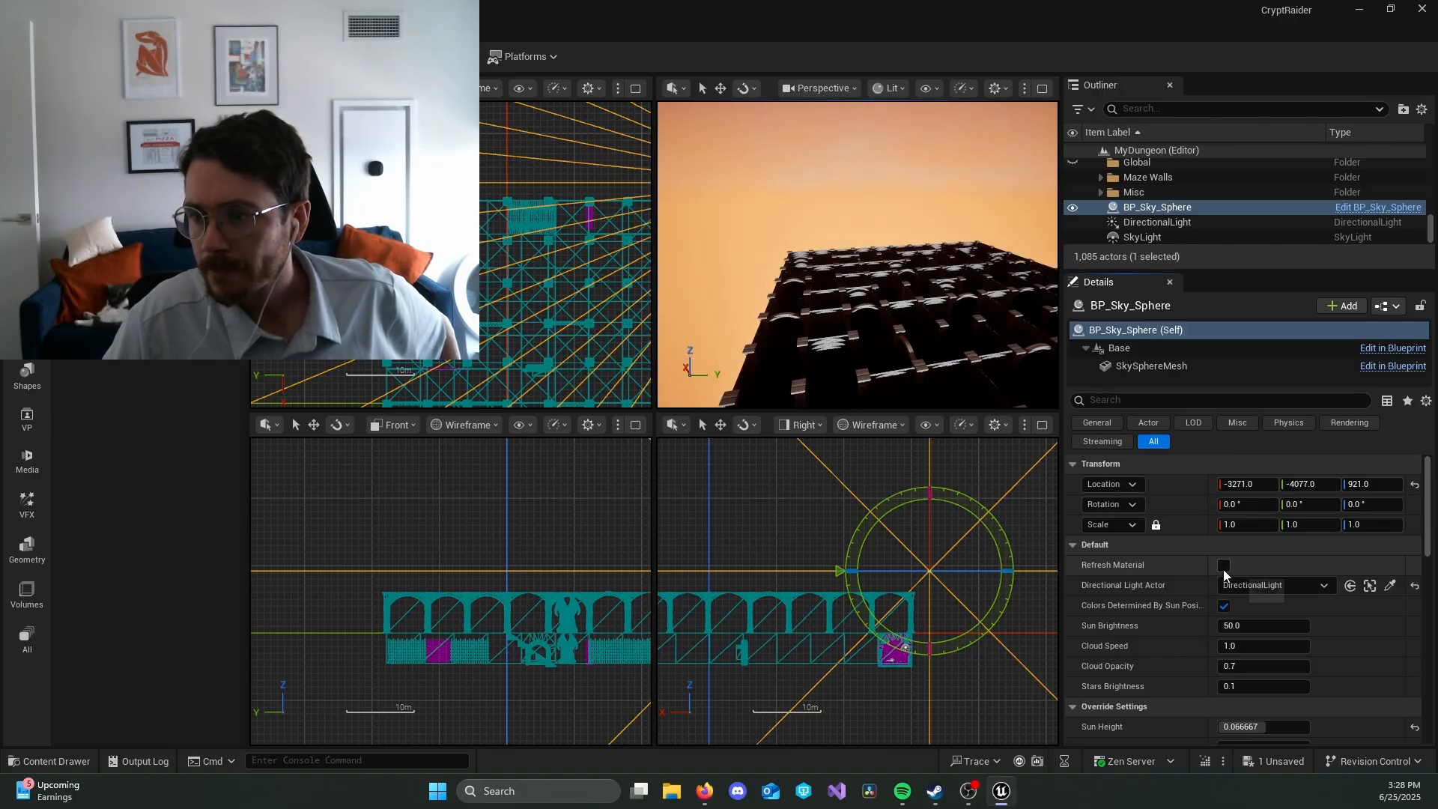
pyautogui.moveTo(847, 304); pyautogui.dragTo(1005, 377, button='right')
# Step: Set the DirectionalLight's Y rotation to about -144° and refresh the BP_Sky_Sphere material
pyautogui.click(1201, 220)
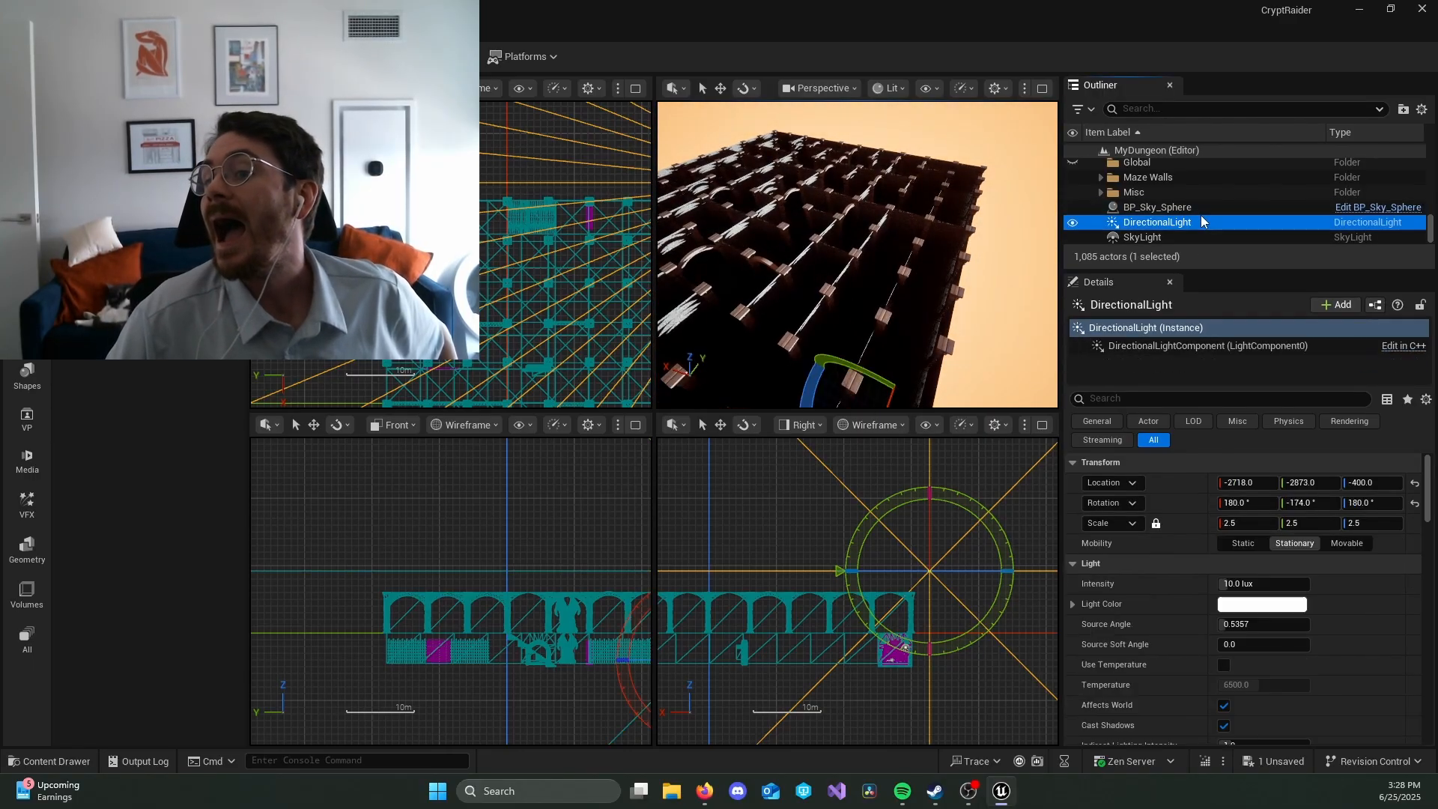
pyautogui.moveTo(876, 379); pyautogui.dragTo(831, 384)
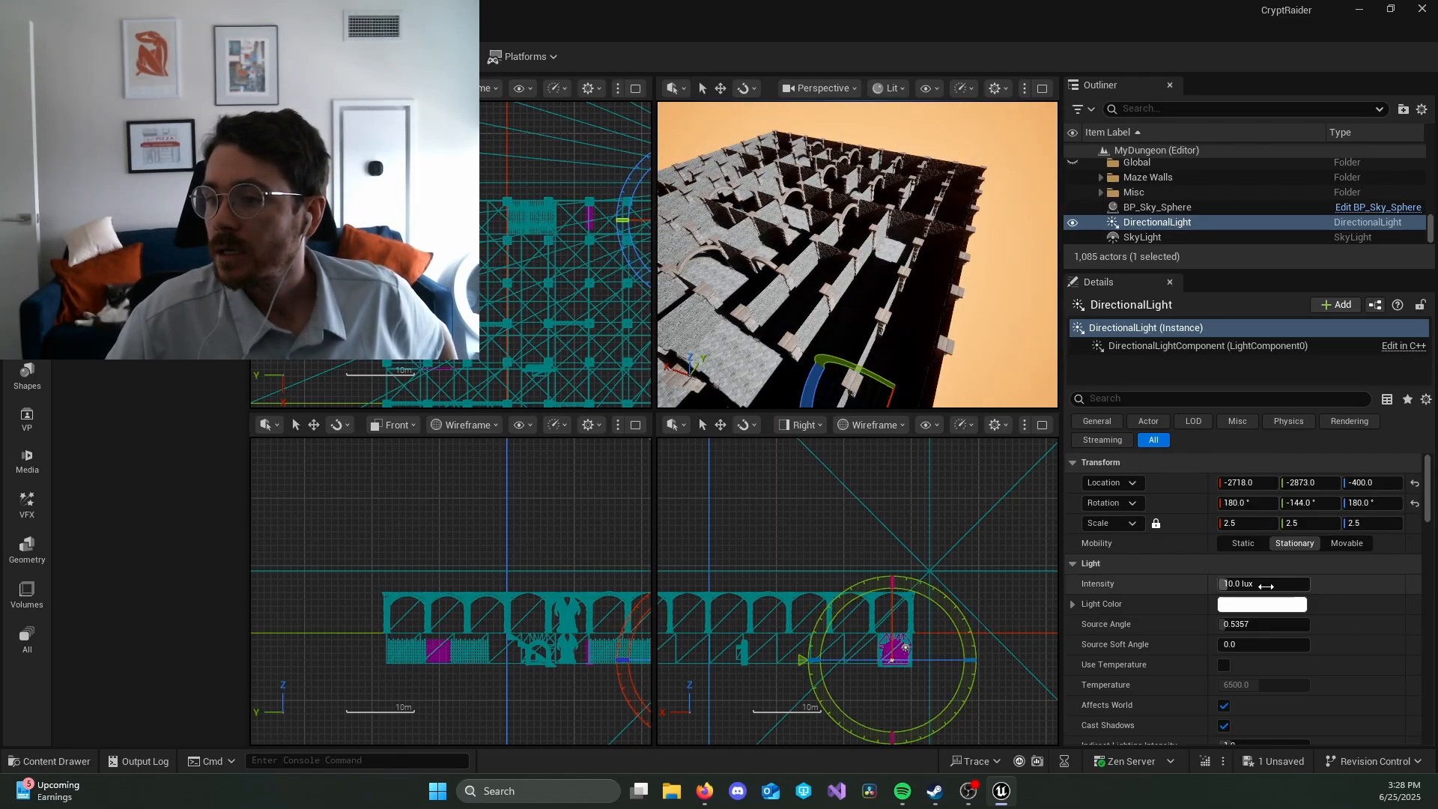
pyautogui.click(1168, 207)
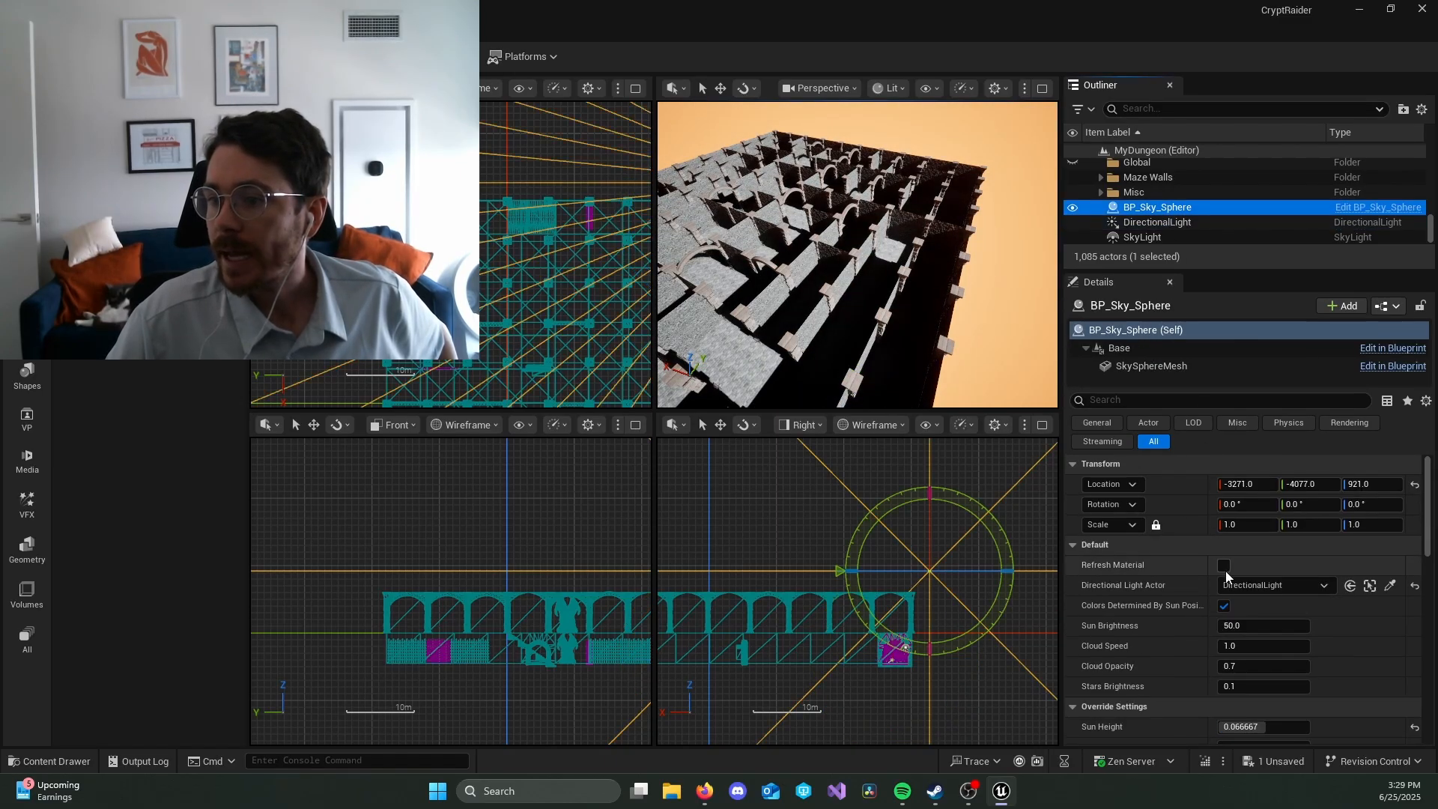
pyautogui.click(1224, 566)
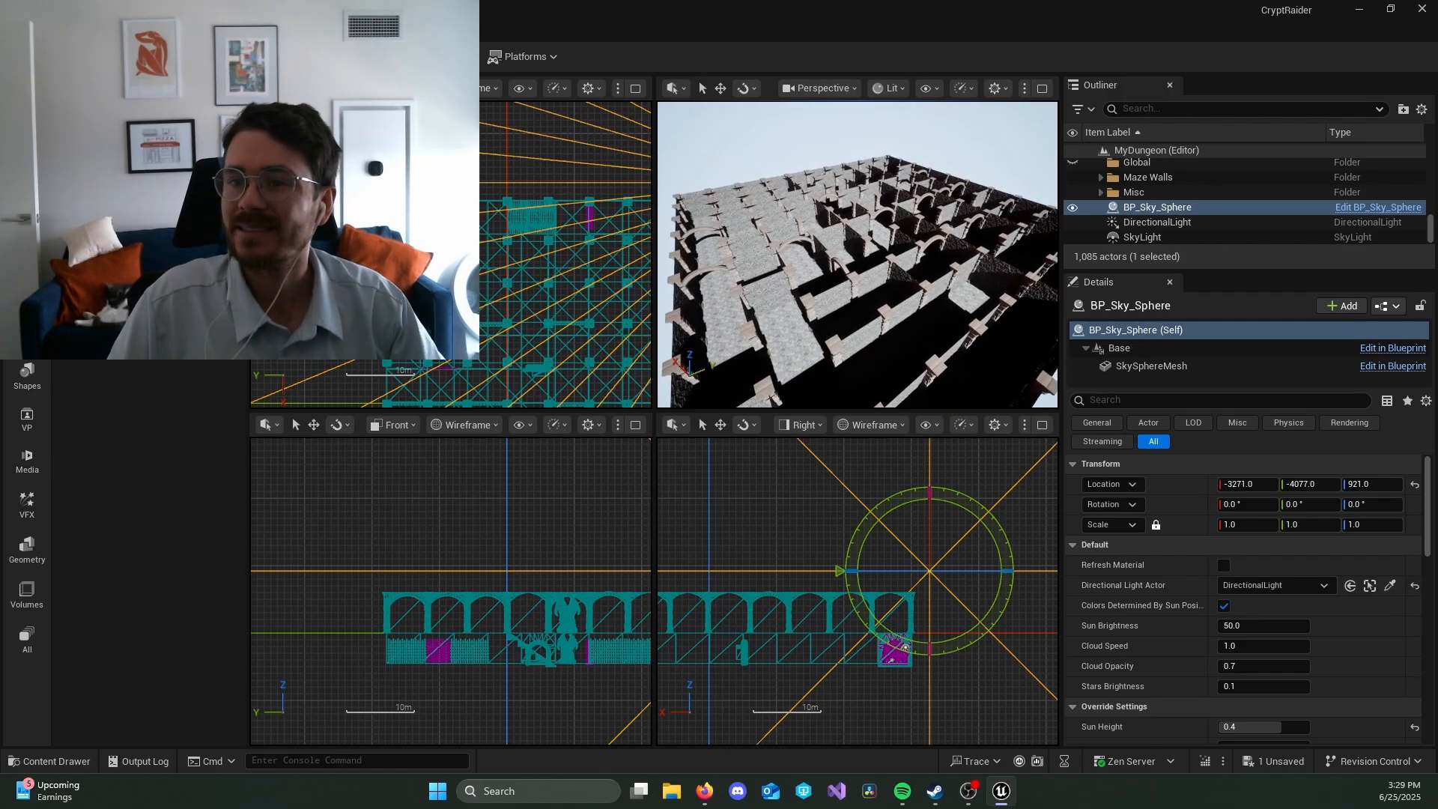
pyautogui.moveTo(858, 255); pyautogui.dragTo(910, 281, button='right')
# Step: Rotate the DirectionalLight to a Y rotation of about -24° and refresh the BP_Sky_Sphere material for a pinkish sky
pyautogui.click(1116, 222)
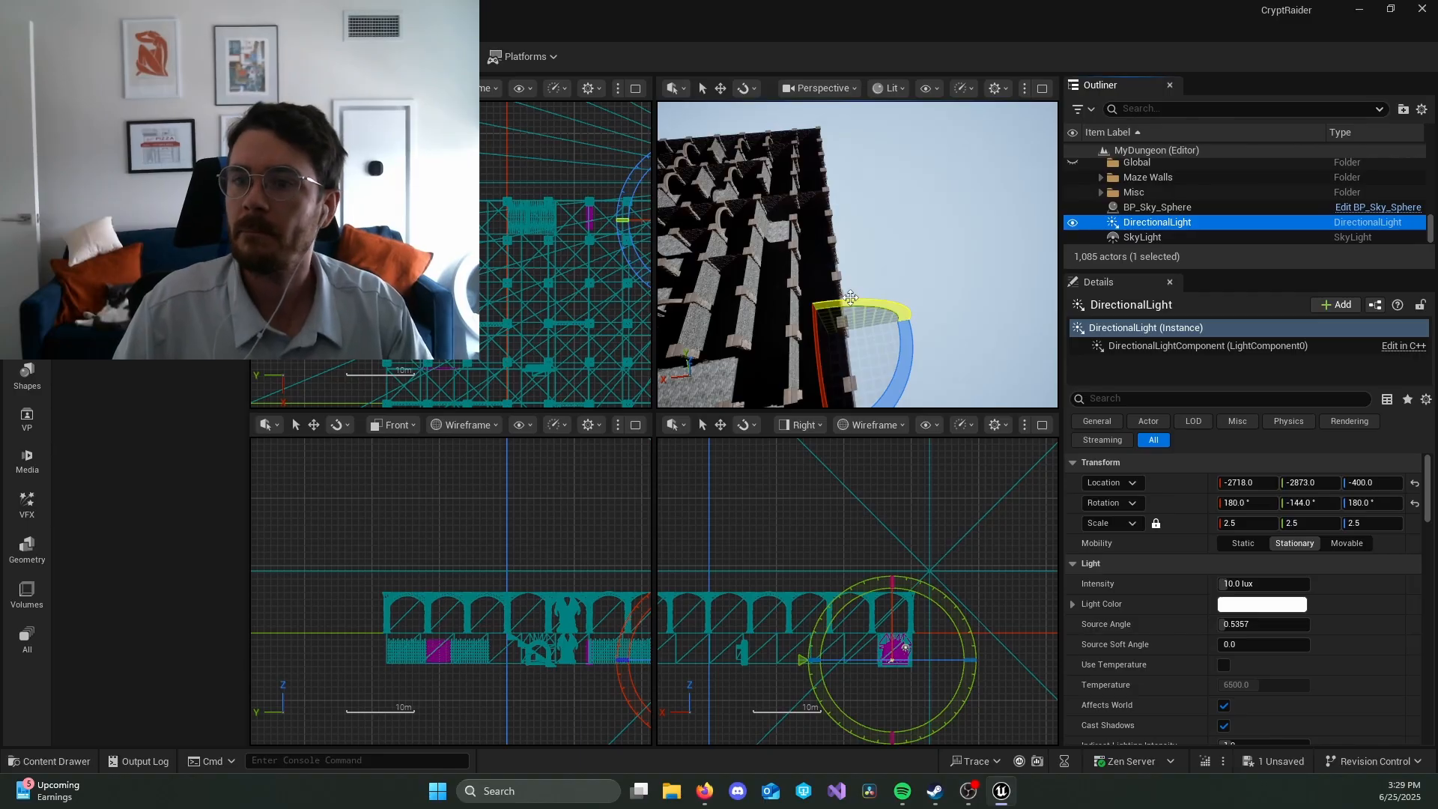
pyautogui.moveTo(721, 355); pyautogui.dragTo(874, 352)
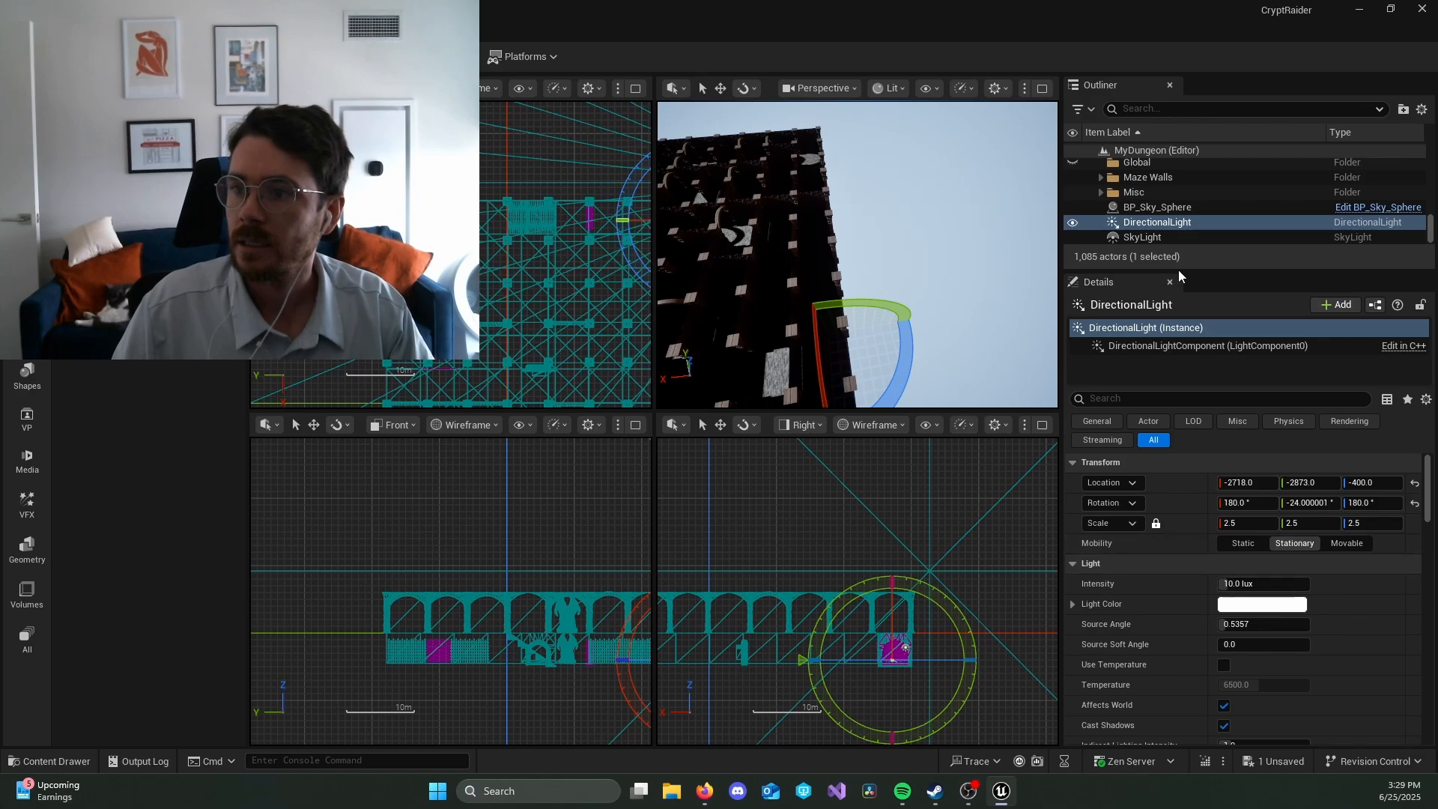
pyautogui.click(1156, 207)
pyautogui.click(1224, 569)
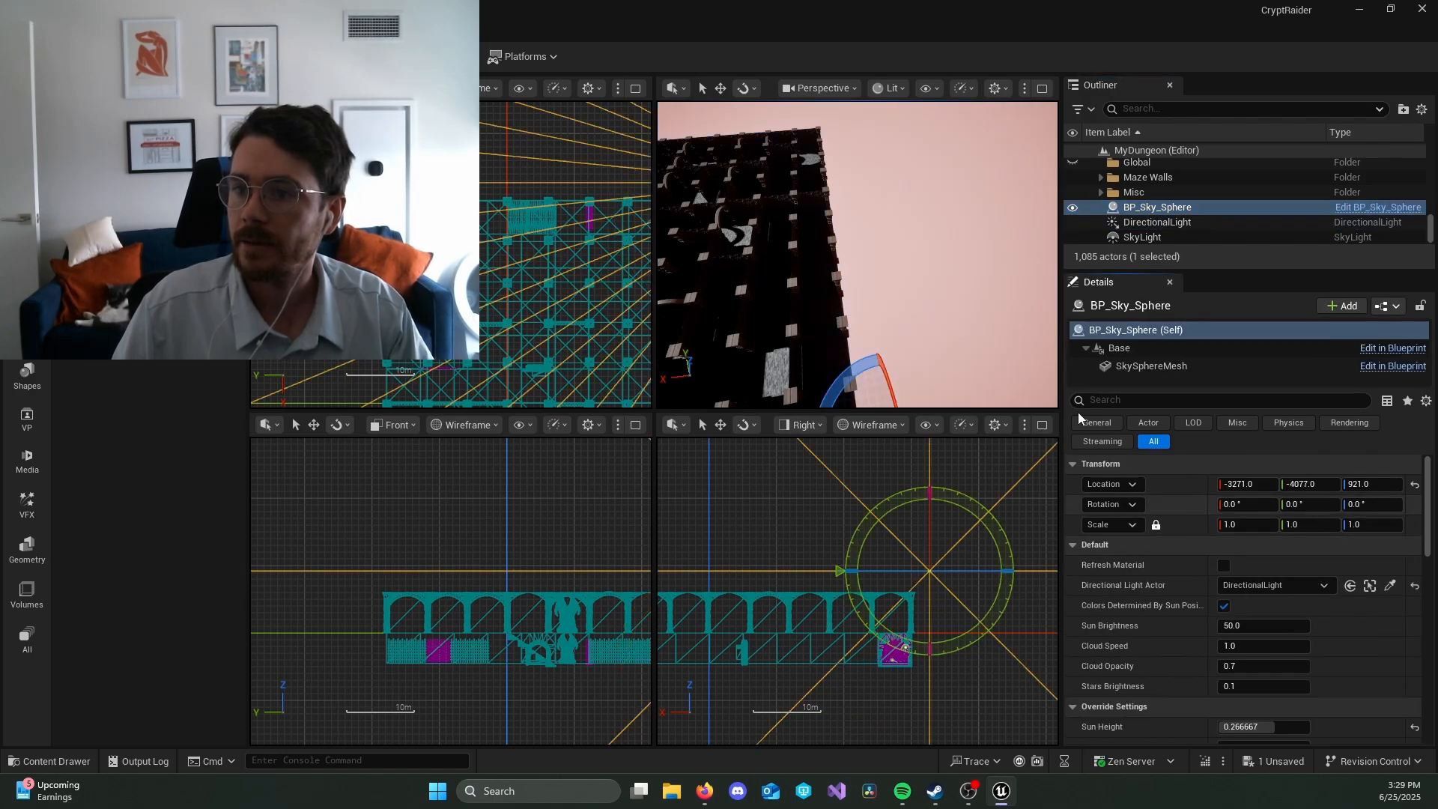
pyautogui.moveTo(974, 299); pyautogui.dragTo(891, 288, button='right')
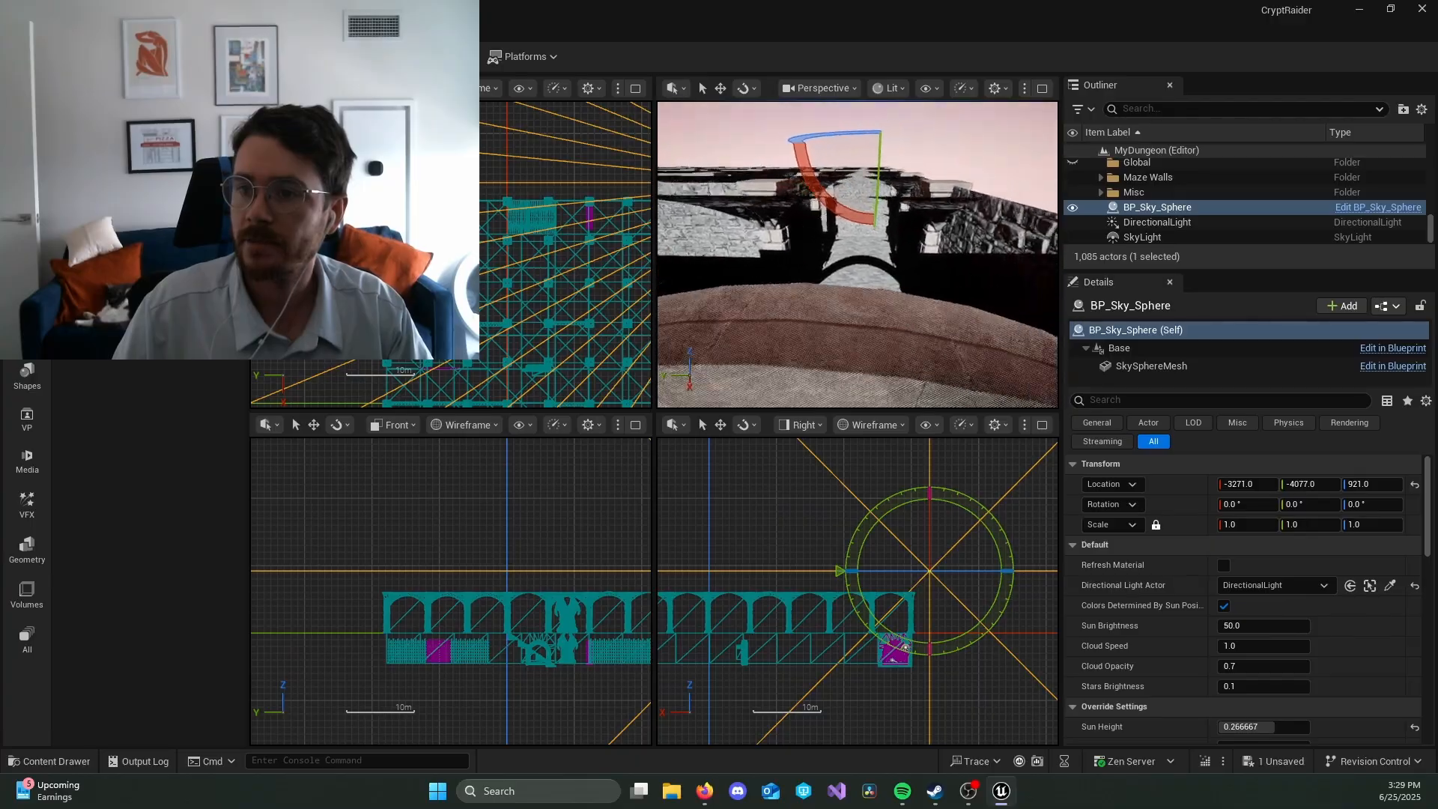
pyautogui.moveTo(891, 289); pyautogui.dragTo(772, 259, button='right')
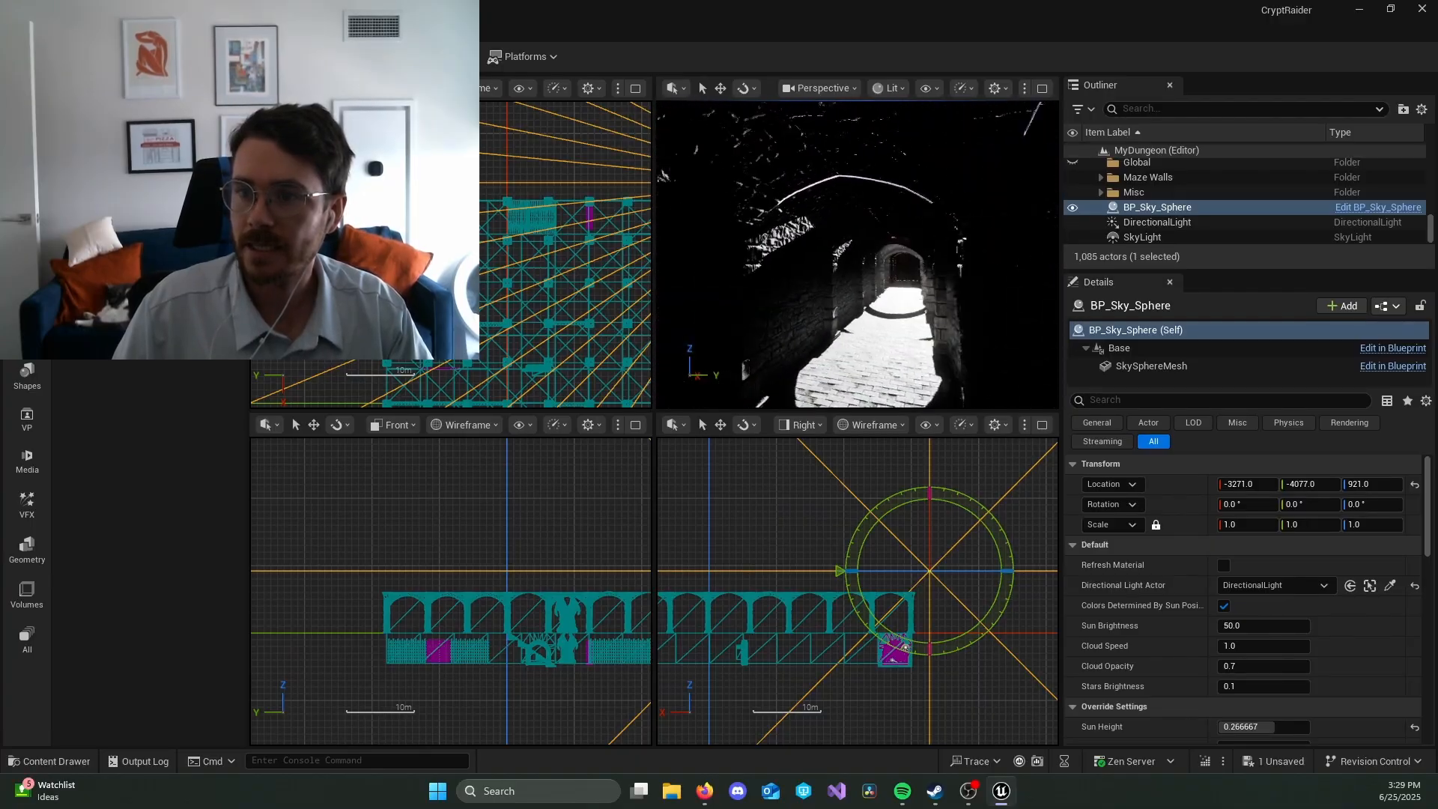
pyautogui.moveTo(857, 255); pyautogui.dragTo(857, 218, button='right')
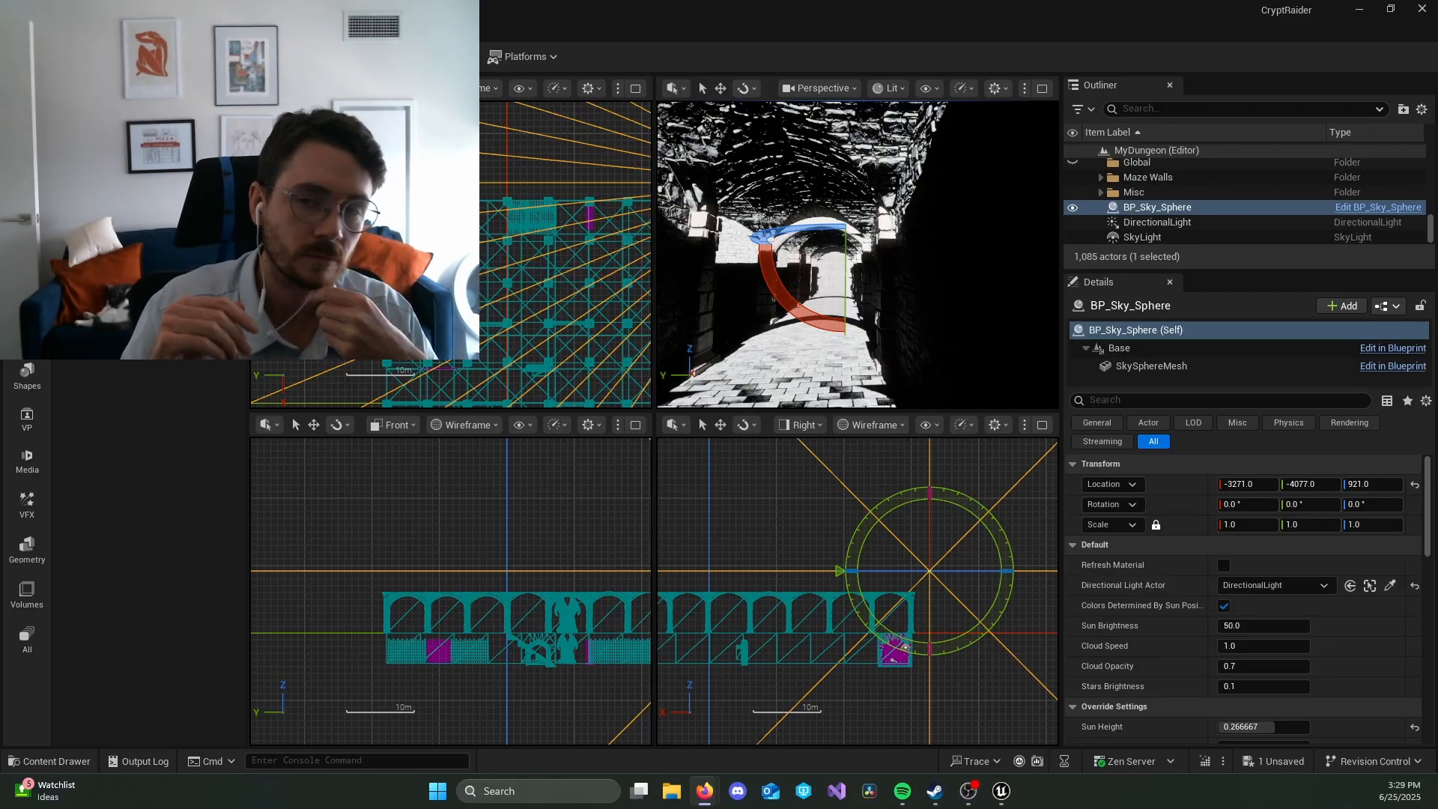
# Step: Move BP_Sky_Sphere, DirectionalLight and SkyLight into the Global folder and collapse the folder
pyautogui.click(1159, 222)
pyautogui.keyDown('shift'); pyautogui.click(1175, 237); pyautogui.keyUp('shift')
pyautogui.keyDown('ctrl'); pyautogui.click(1191, 207); pyautogui.keyUp('ctrl')
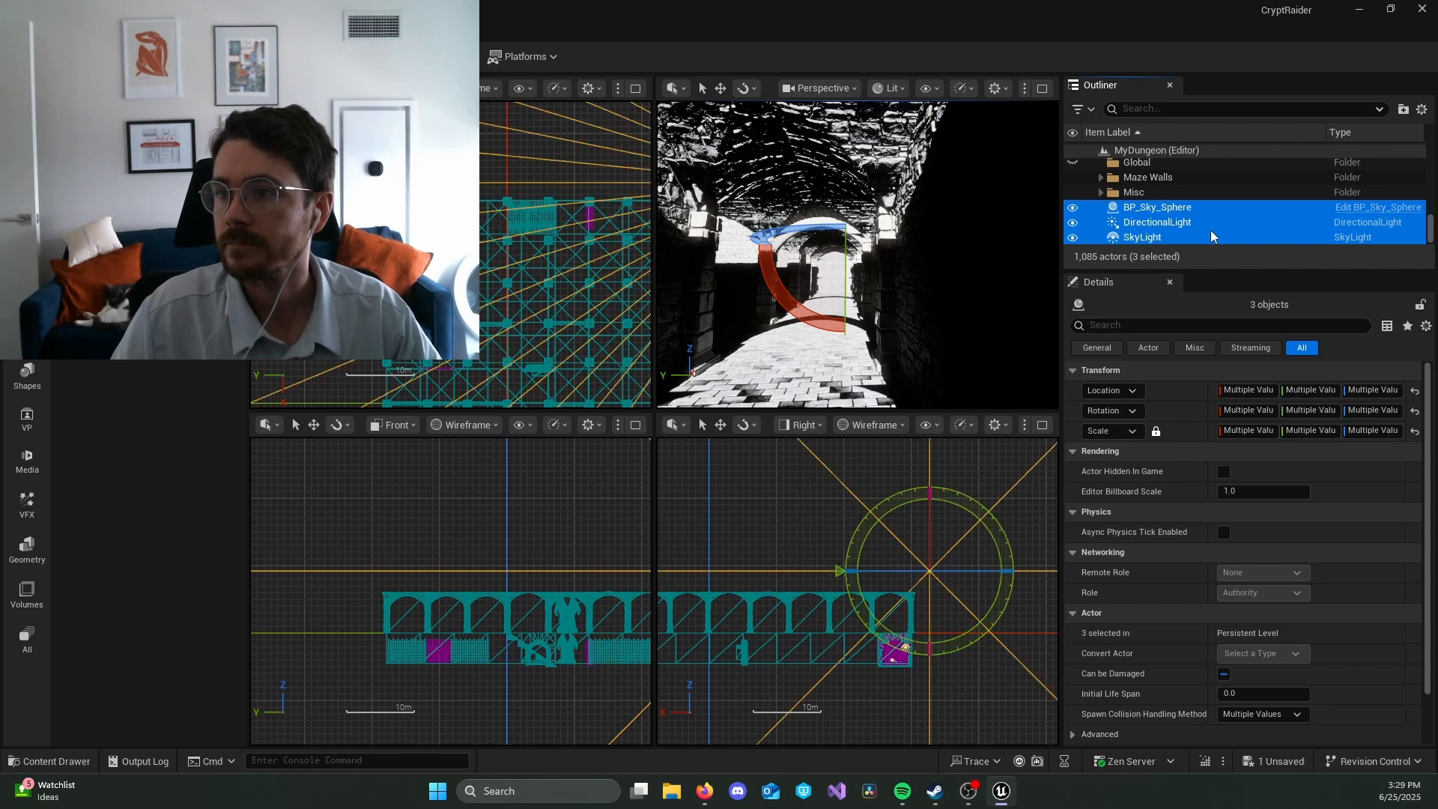
pyautogui.moveTo(1207, 235); pyautogui.dragTo(1169, 165)
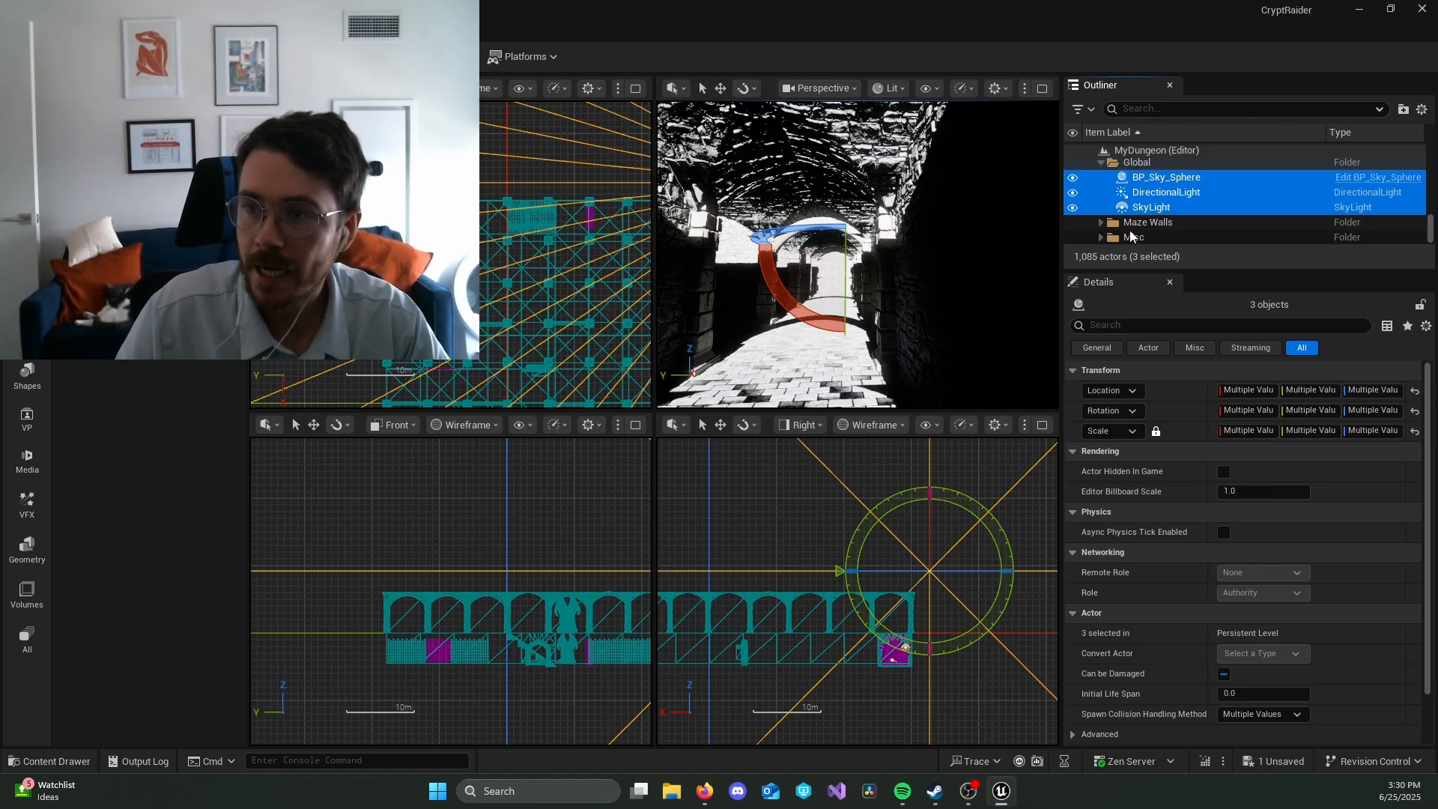
pyautogui.click(1101, 163)
# Step: Look over the maze and sky from above to examine the sun's position, and clear the actor selection
pyautogui.moveTo(953, 290)
pyautogui.mouseDown(button='right')
pyautogui.moveTo(919, 318)
pyautogui.moveTo(801, 322)
pyautogui.moveTo(708, 292)
pyautogui.moveTo(779, 281)
pyautogui.moveTo(809, 315)
pyautogui.moveTo(839, 262)
pyautogui.moveTo(828, 274)
pyautogui.moveTo(884, 304)
pyautogui.moveTo(944, 300)
pyautogui.moveTo(831, 296)
pyautogui.moveTo(872, 331)
pyautogui.moveTo(820, 314)
pyautogui.moveTo(857, 322)
pyautogui.moveTo(838, 307)
pyautogui.moveTo(861, 296)
pyautogui.moveTo(850, 284)
pyautogui.moveTo(857, 303)
pyautogui.moveTo(956, 290)
pyautogui.mouseUp(button='right')
pyautogui.press('w')
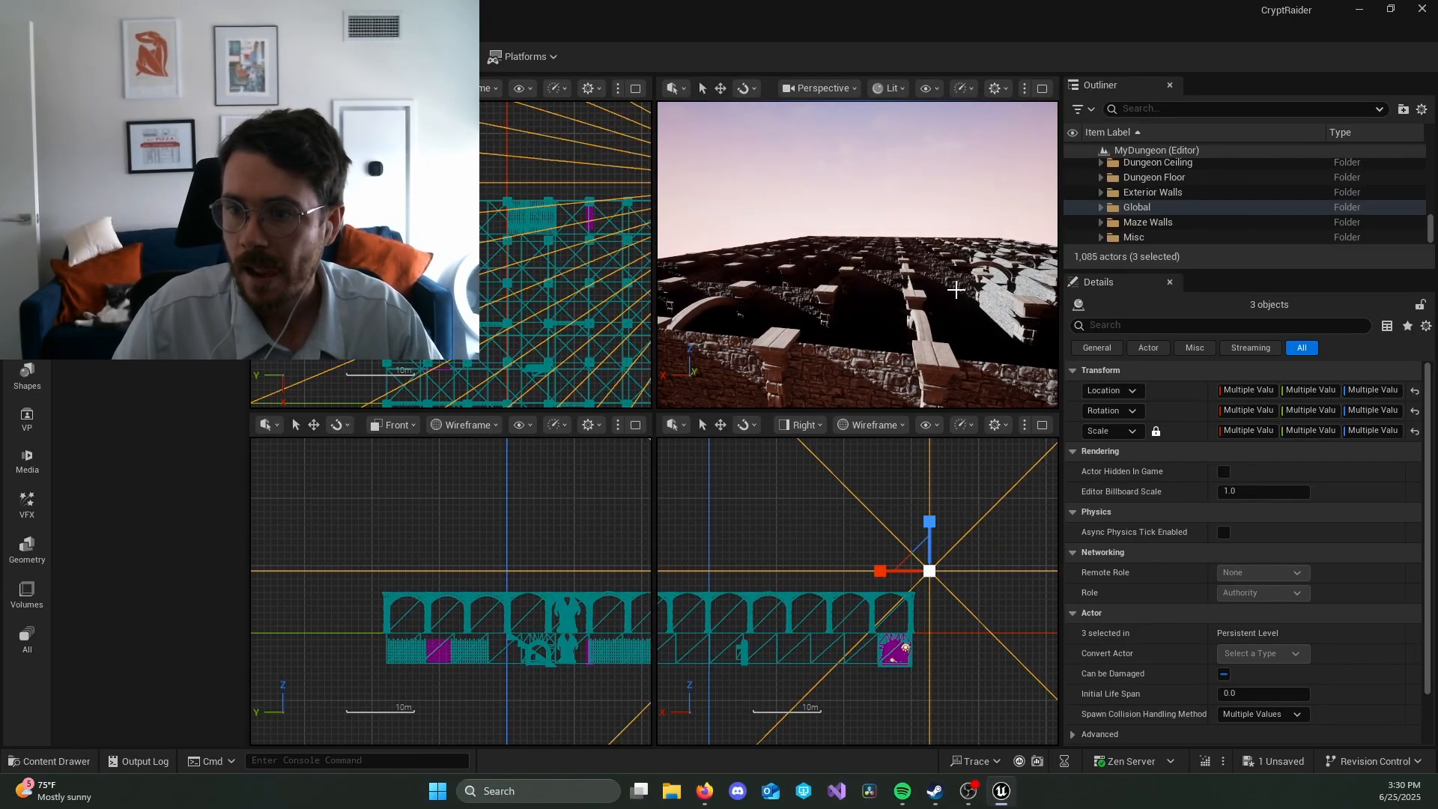
pyautogui.press('e')
pyautogui.press('w')
pyautogui.press('e')
pyautogui.press('w')
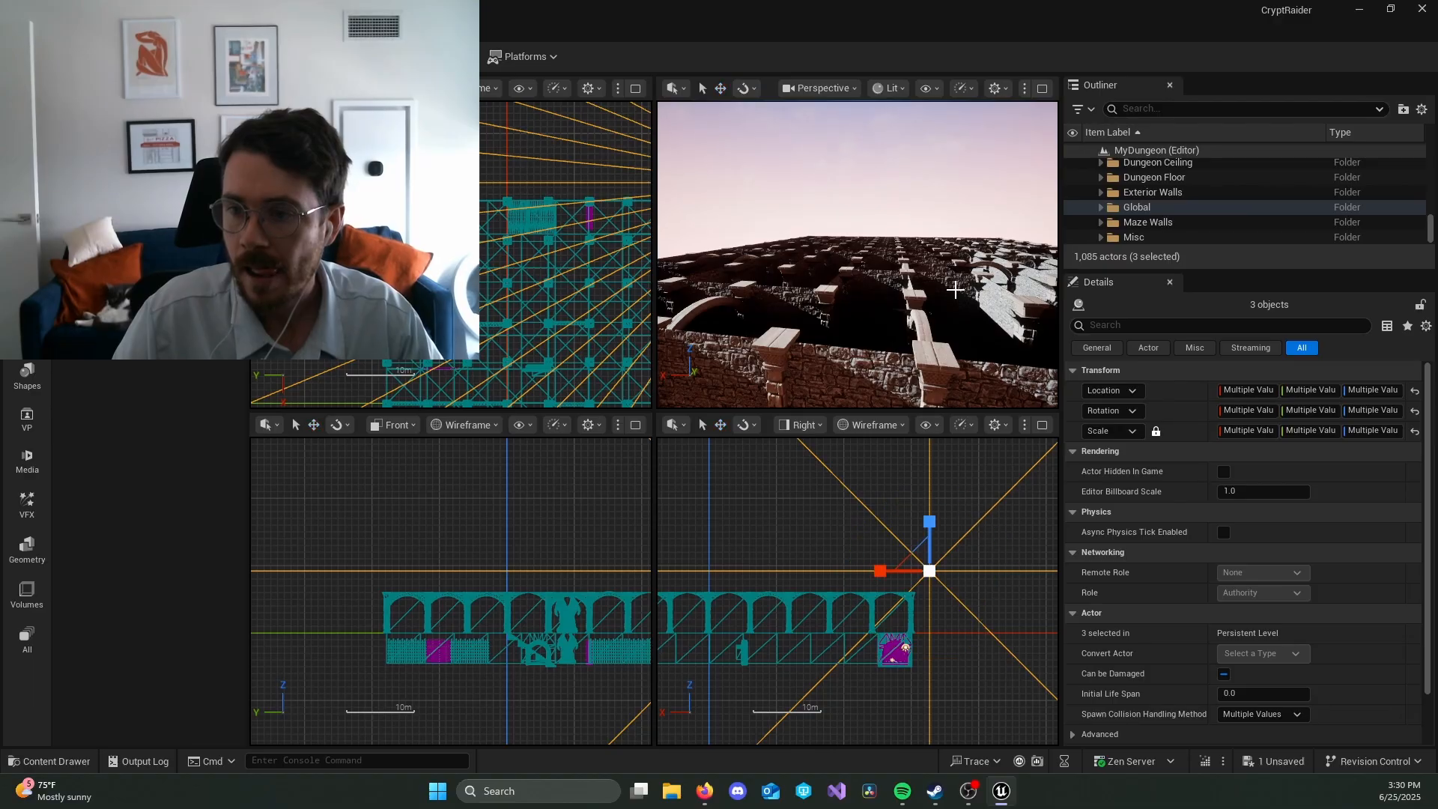
pyautogui.moveTo(955, 290)
pyautogui.mouseDown(button='right')
pyautogui.moveTo(884, 292)
pyautogui.moveTo(967, 290)
pyautogui.moveTo(961, 251)
pyautogui.moveTo(993, 268)
pyautogui.moveTo(1000, 296)
pyautogui.moveTo(996, 248)
pyautogui.moveTo(987, 307)
pyautogui.moveTo(944, 293)
pyautogui.mouseUp(button='right')
pyautogui.press('Escape')
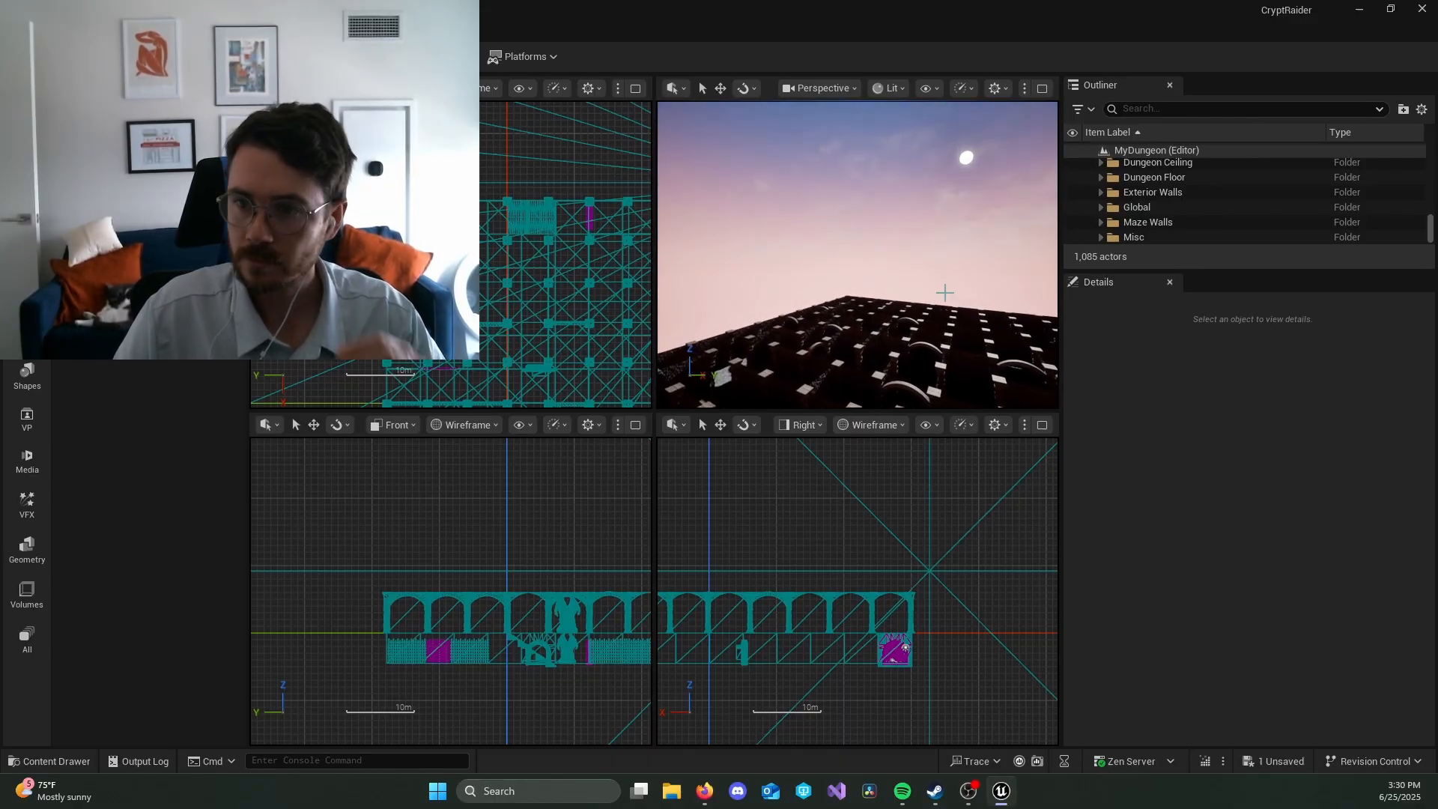
# Step: Rotate the DirectionalLight in the Global folder to raise the sun, and refresh the BP_Sky_Sphere material for a blue daytime sky
pyautogui.click(1100, 207)
pyautogui.click(1170, 237)
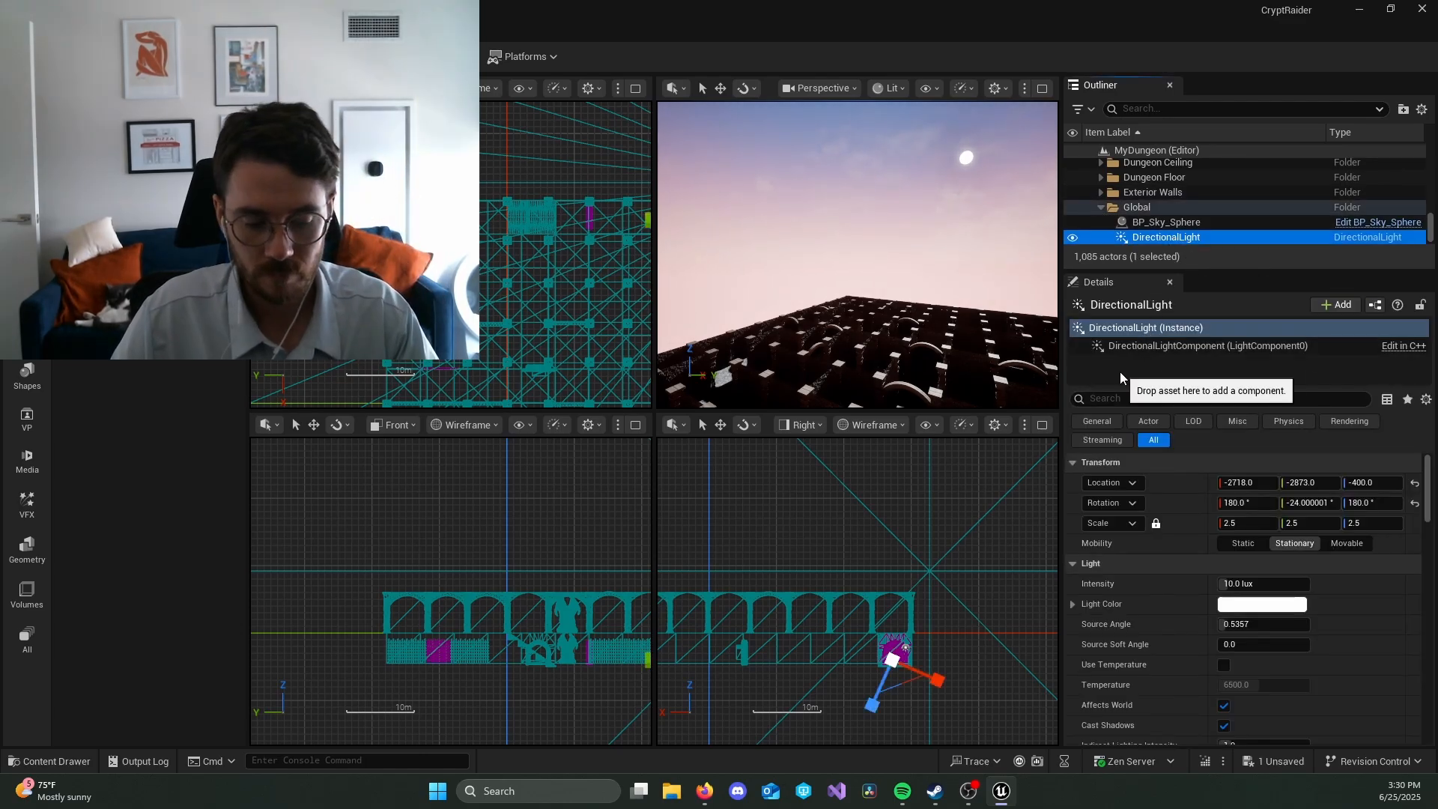
pyautogui.press('e')
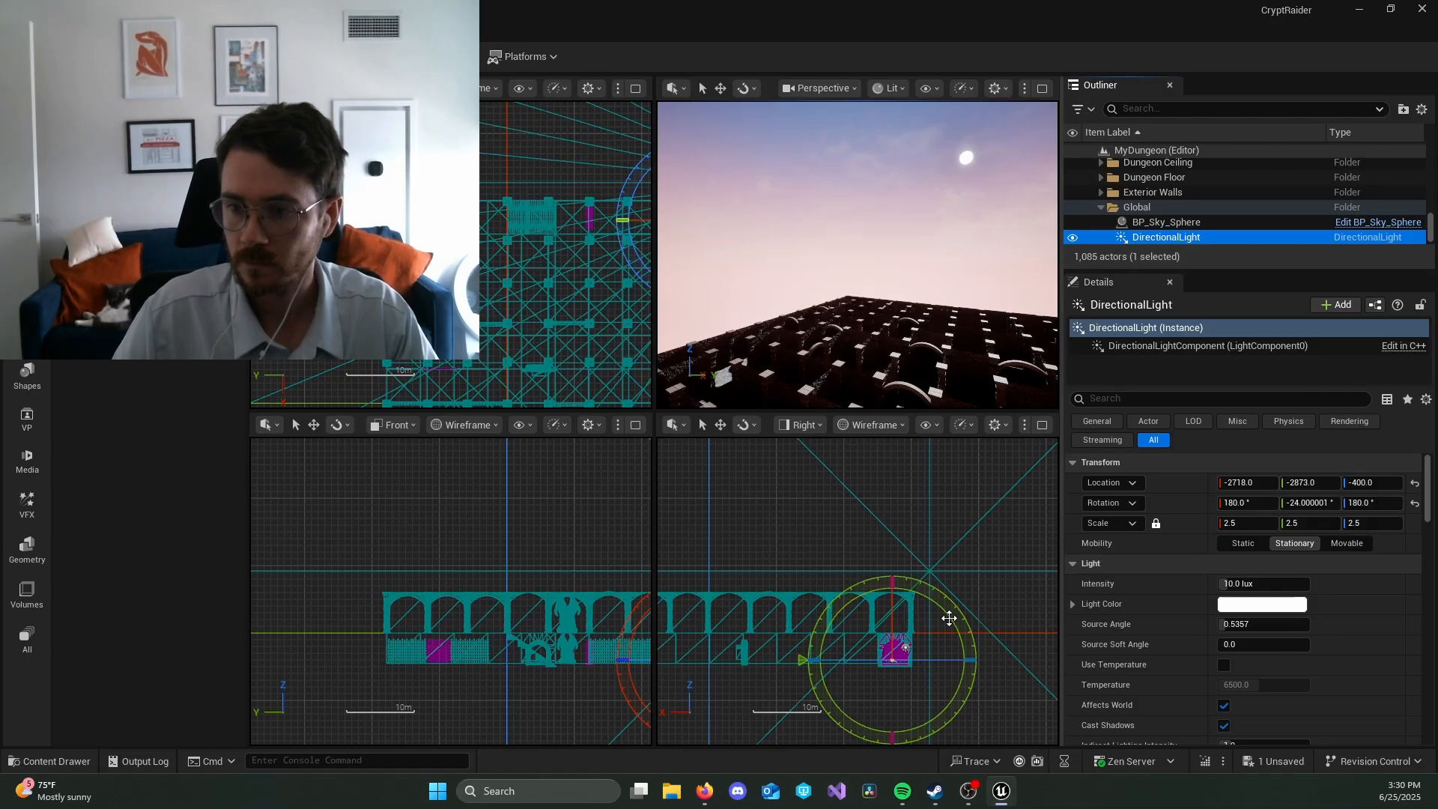
pyautogui.moveTo(898, 590); pyautogui.dragTo(1003, 588)
pyautogui.click(1201, 220)
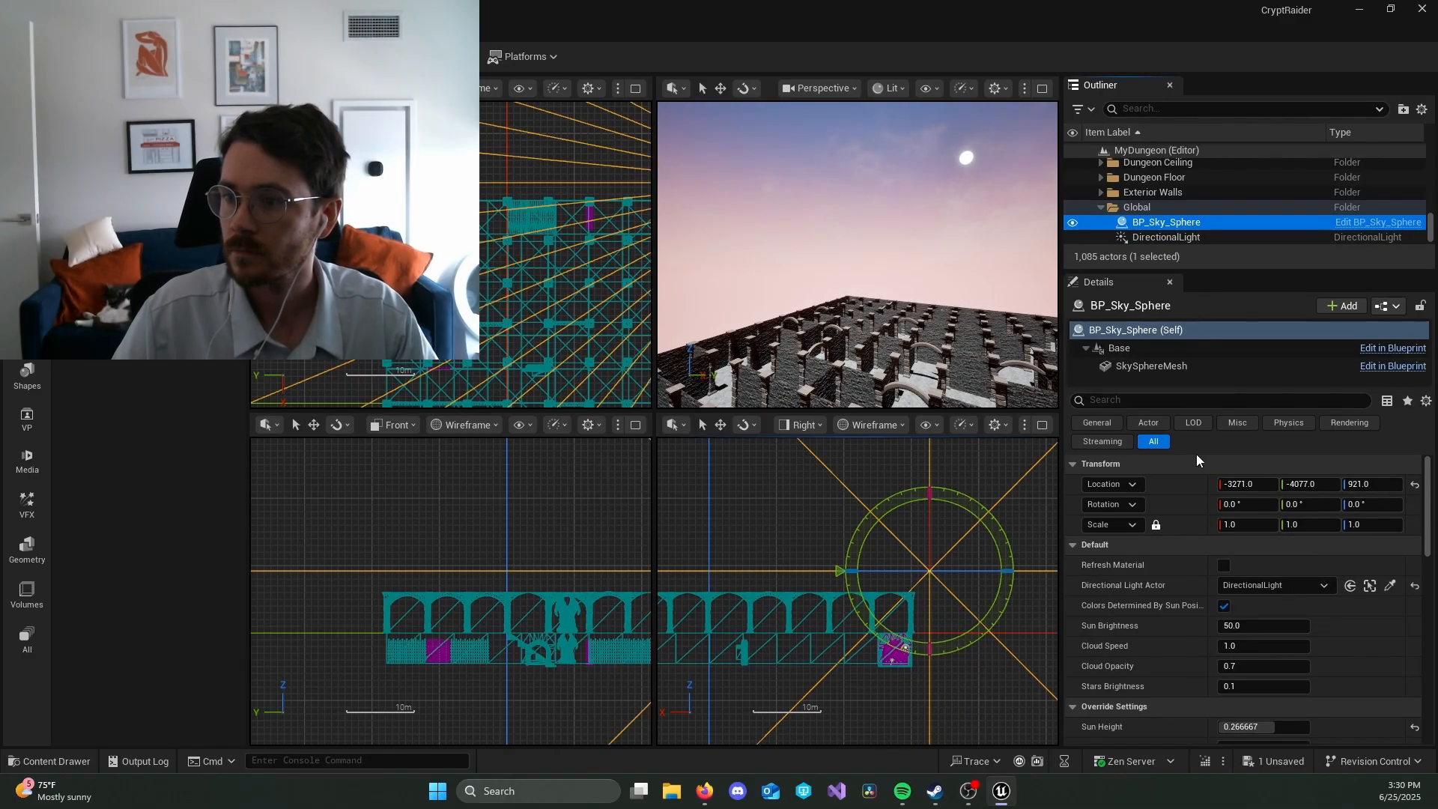
pyautogui.click(1224, 565)
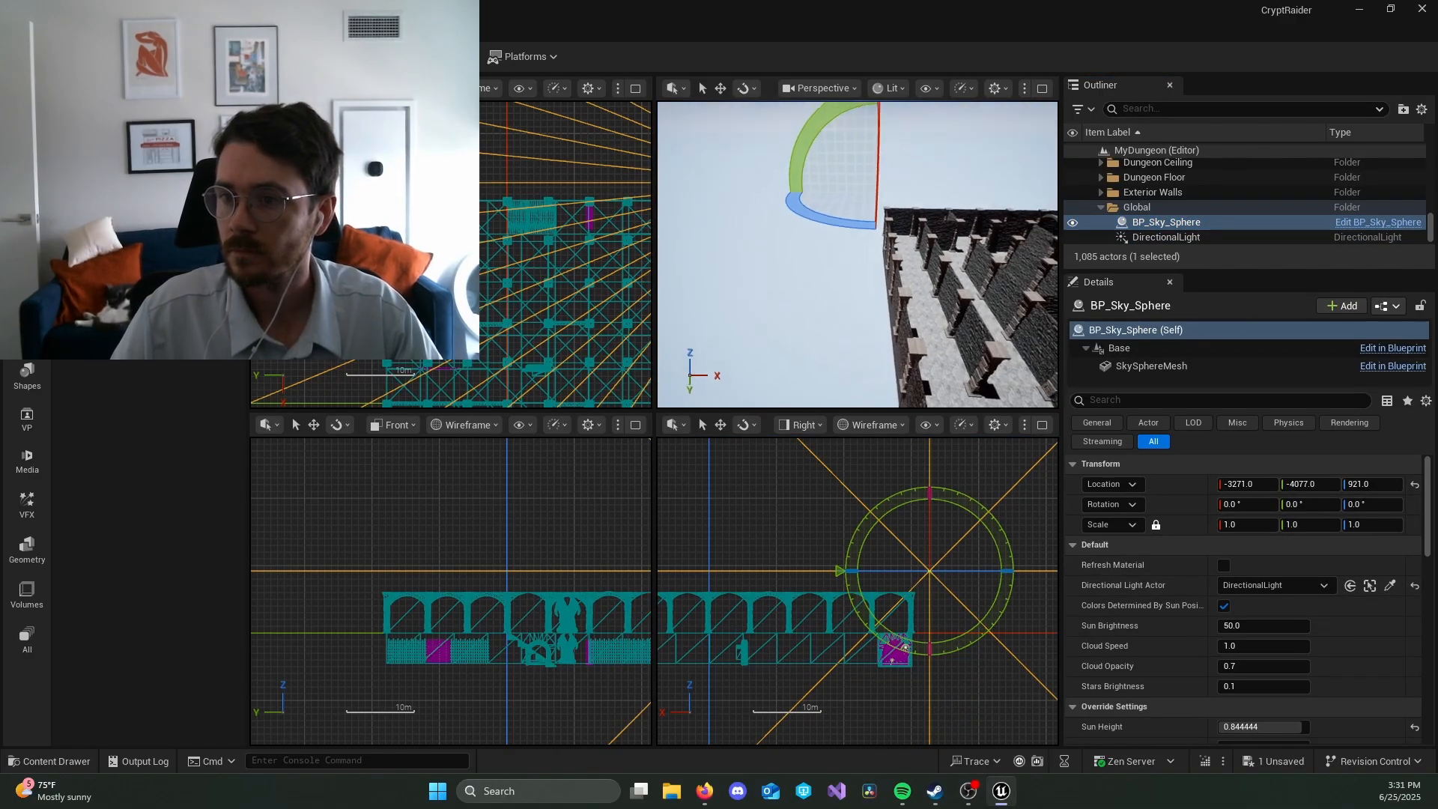
# Step: Look over the sky and the maze from above to examine the daylight, and clear the actor selection
pyautogui.moveTo(857, 255)
pyautogui.mouseDown(button='right')
pyautogui.moveTo(947, 217)
pyautogui.moveTo(963, 135)
pyautogui.moveTo(869, 225)
pyautogui.moveTo(865, 251)
pyautogui.mouseUp(button='right')
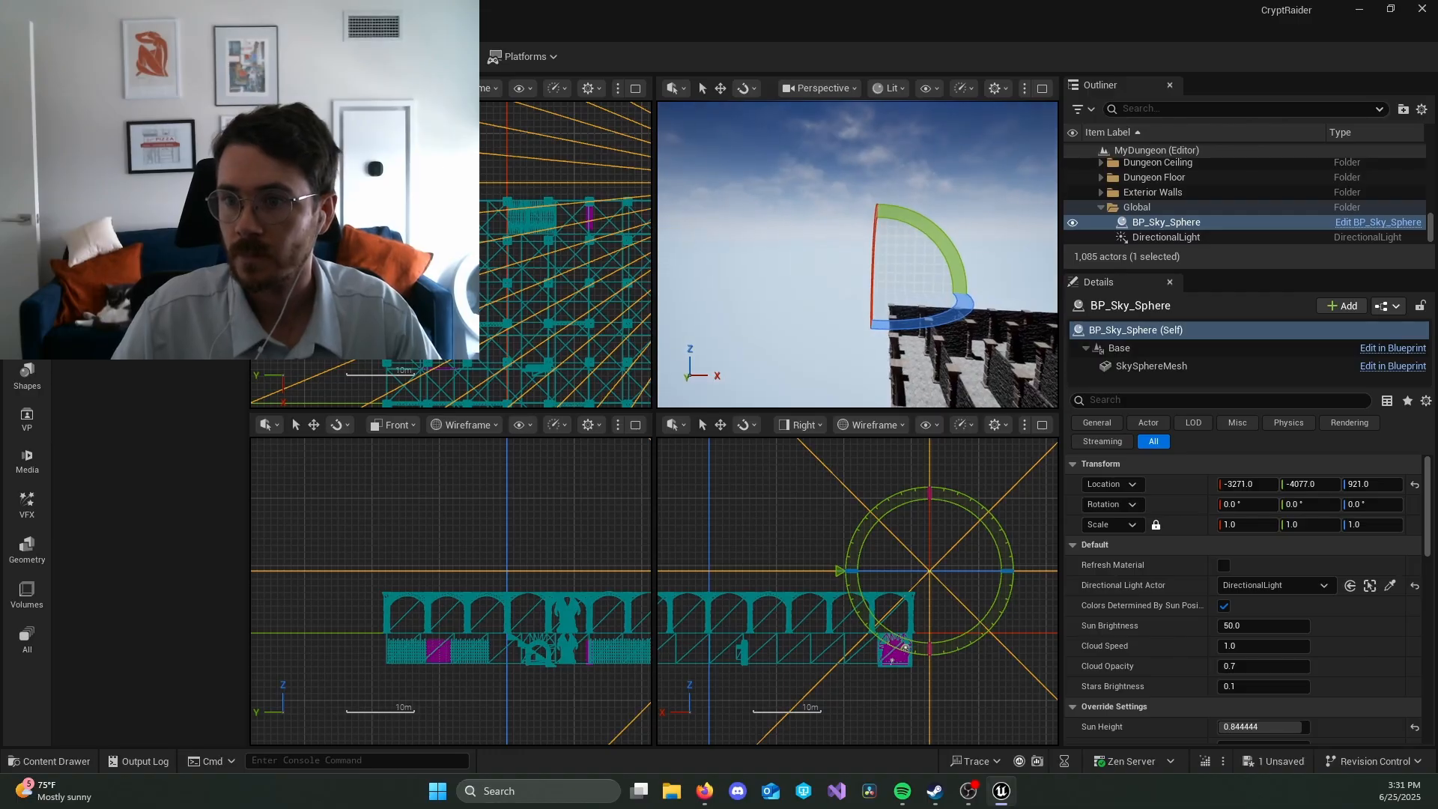
pyautogui.press('d')
pyautogui.moveTo(962, 245); pyautogui.dragTo(961, 244, button='right')
pyautogui.click(961, 244)
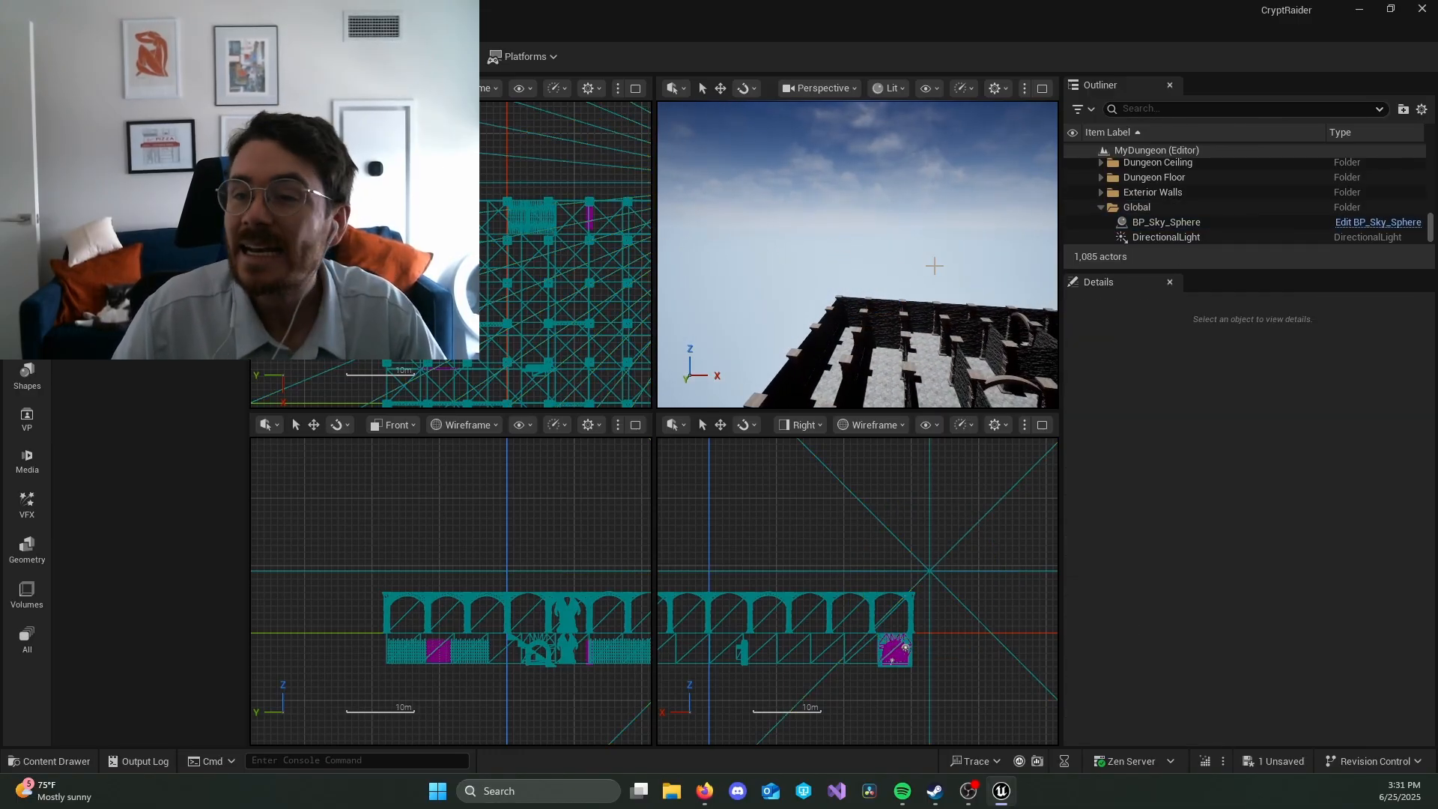
pyautogui.moveTo(935, 265)
pyautogui.mouseDown(button='right')
pyautogui.moveTo(929, 322)
pyautogui.moveTo(933, 233)
pyautogui.moveTo(933, 279)
pyautogui.moveTo(932, 267)
pyautogui.mouseUp(button='right')
pyautogui.press('w')
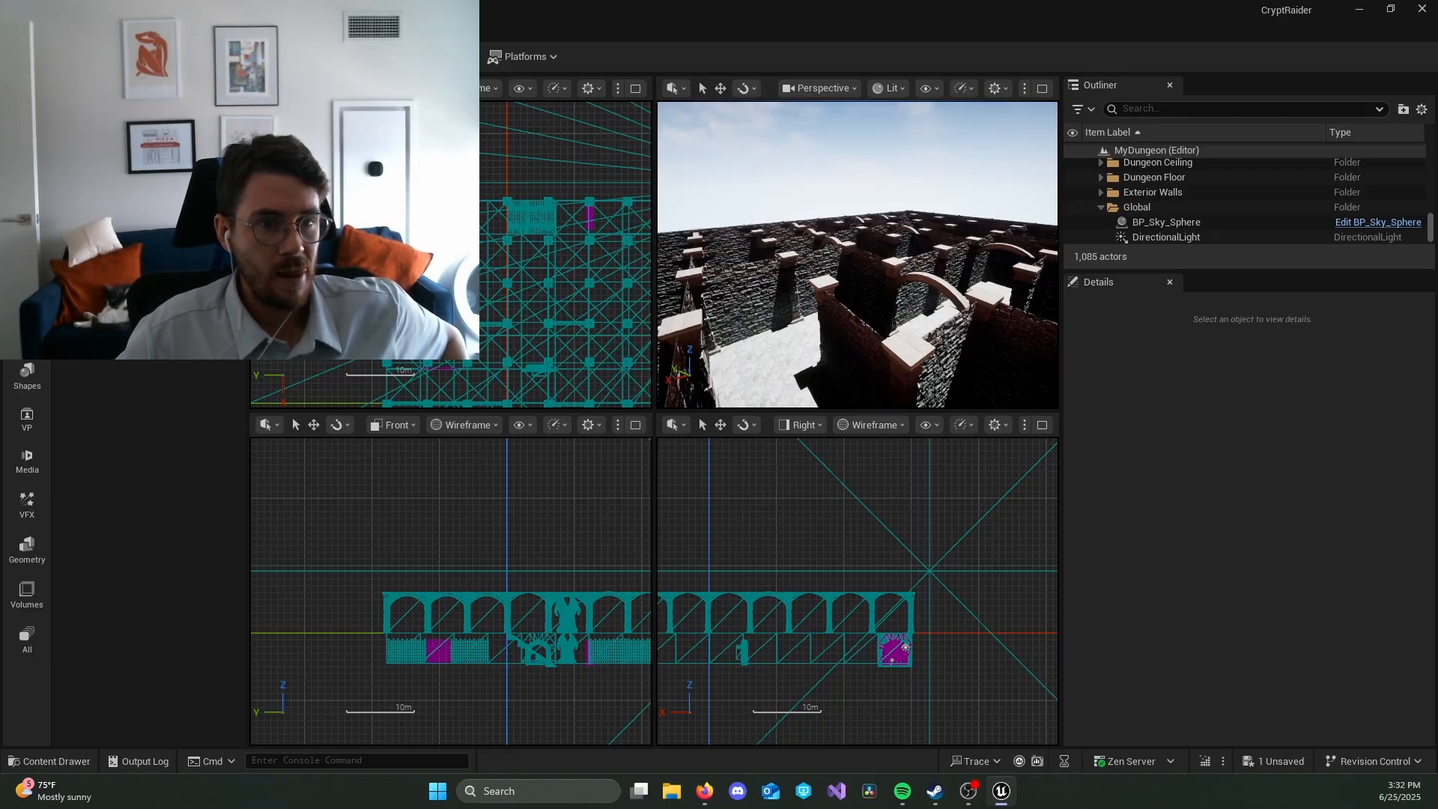
pyautogui.hotkey('alt', 'Tab')
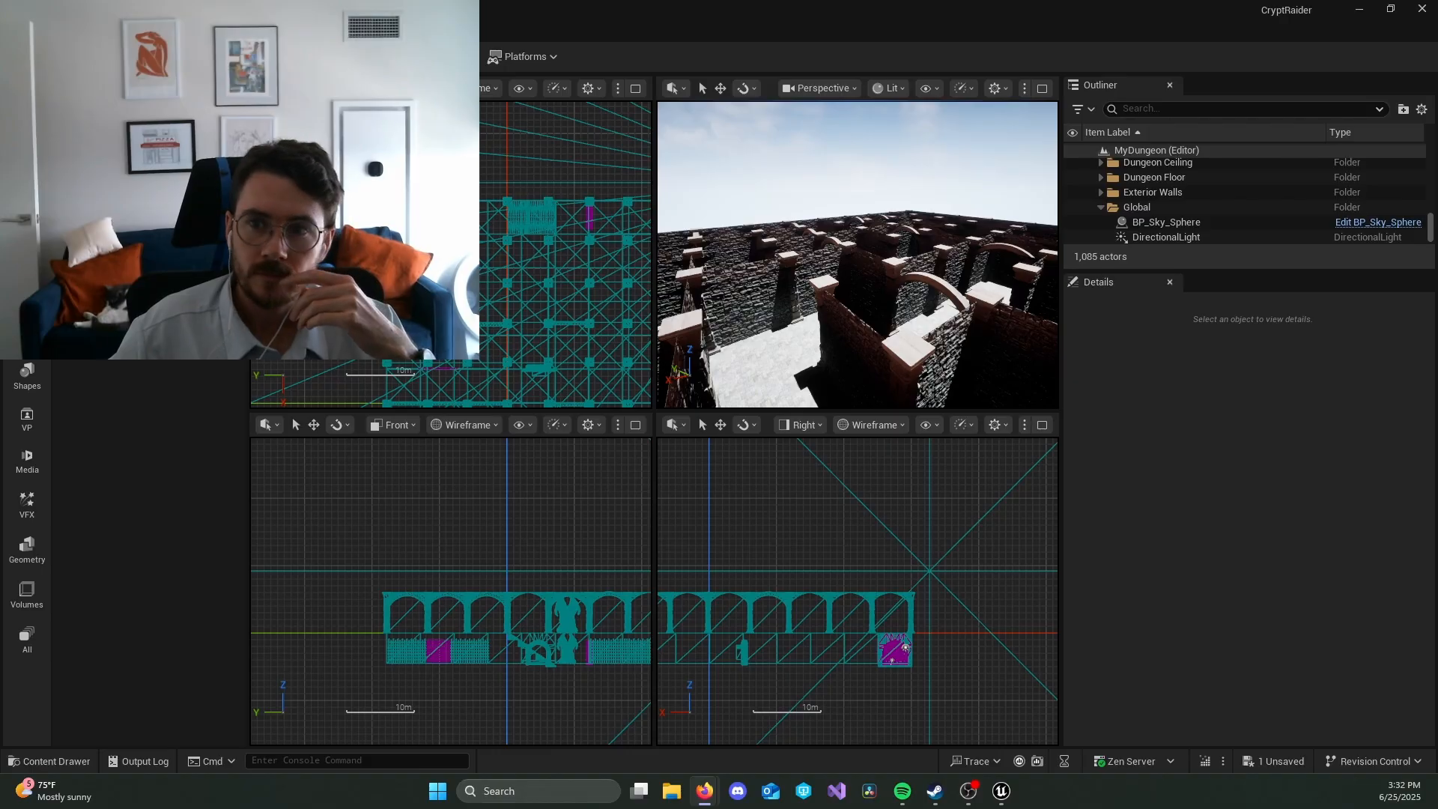
# Step: Select the maze wall SM_Dungeon_Wall48 and locate its Element 0 material, M_StoneWall_Inst, among the project's assets
pyautogui.click(749, 305)
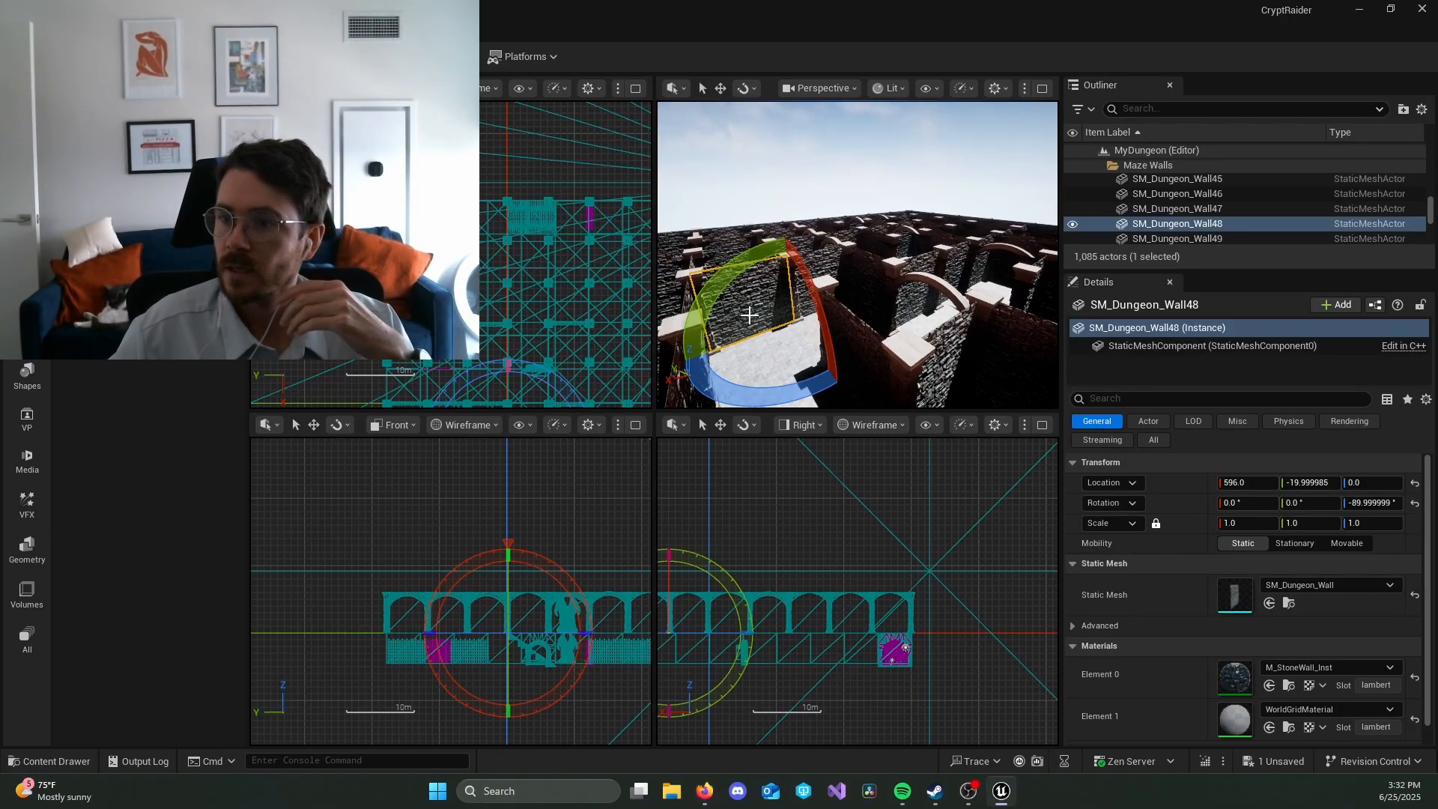
pyautogui.press('w')
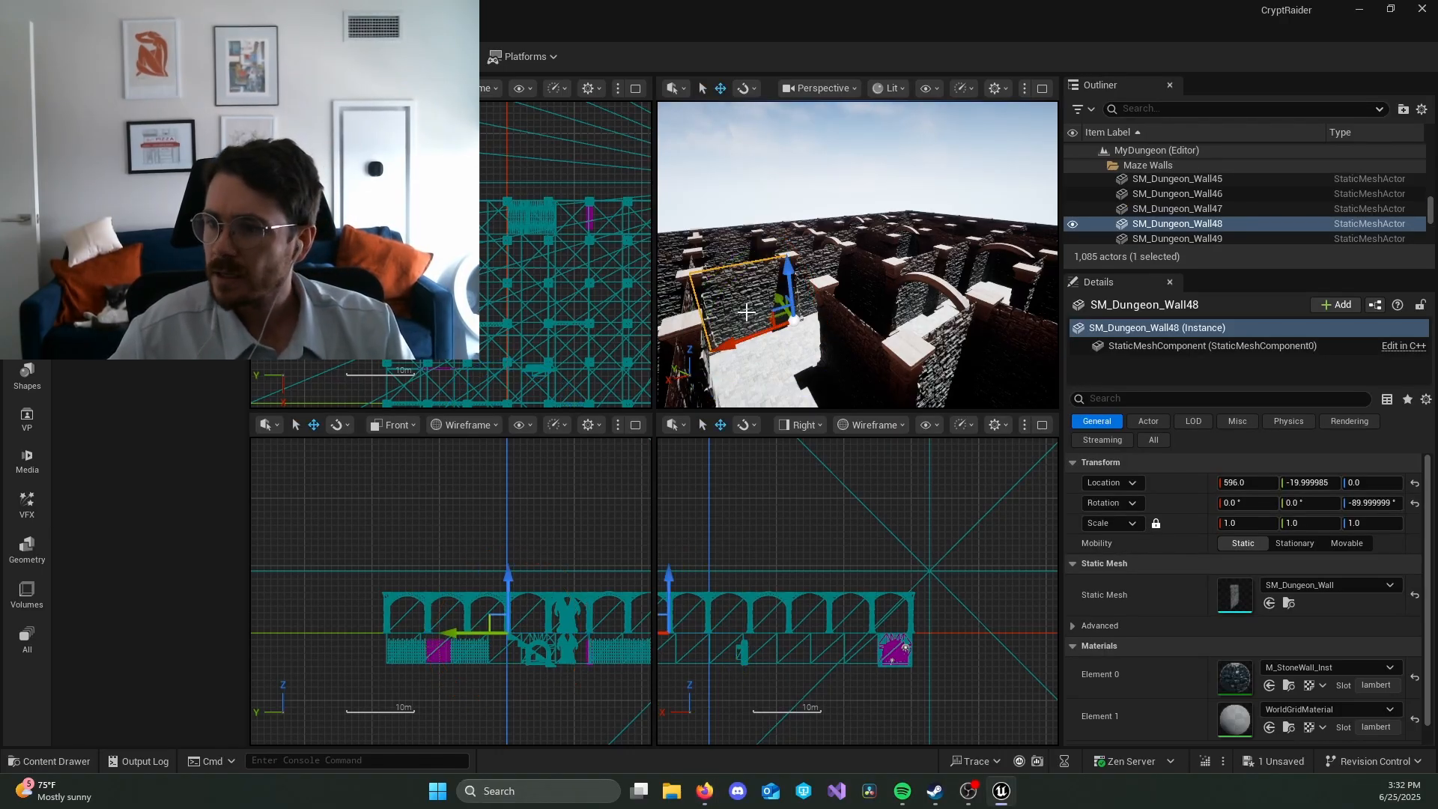
pyautogui.rightClick(1240, 677)
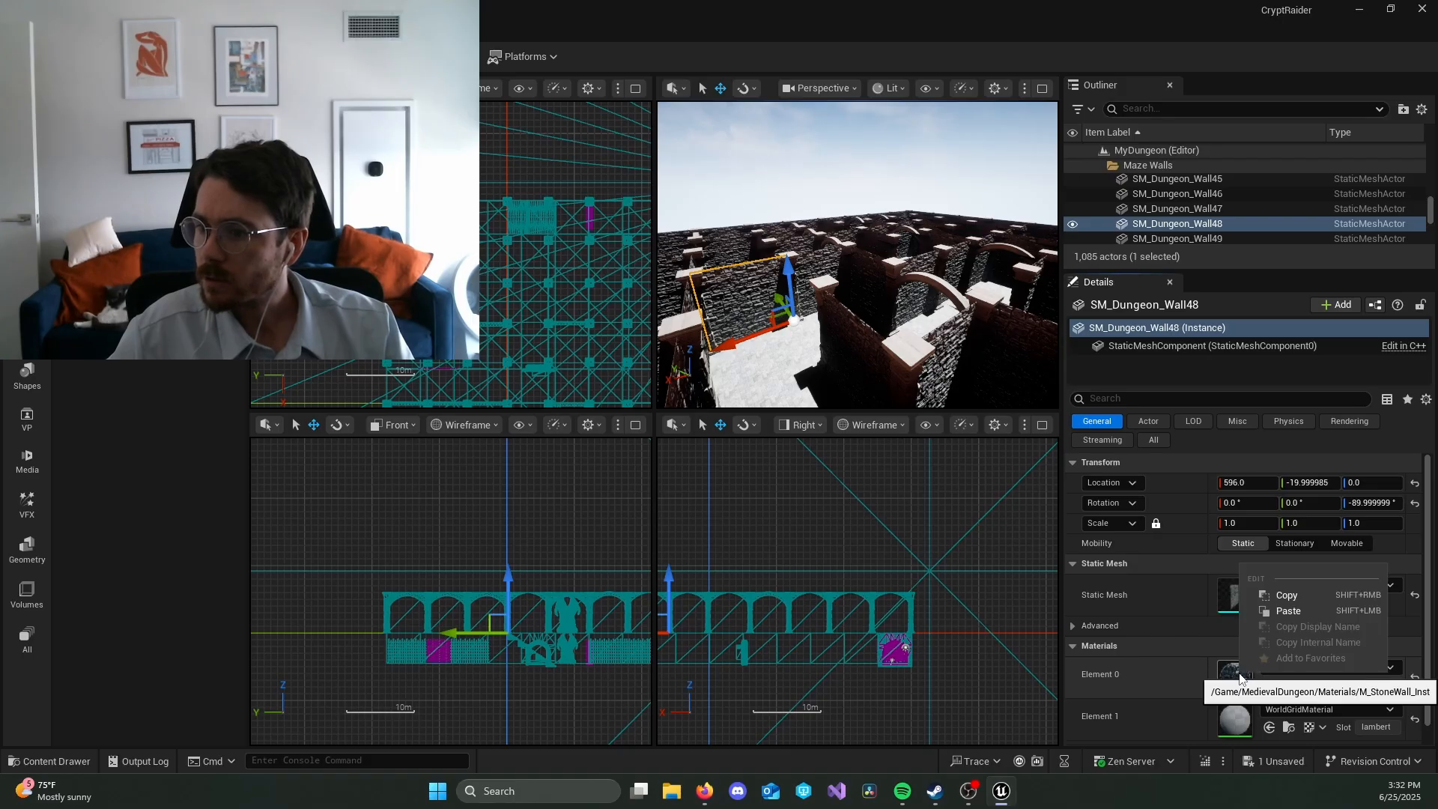
pyautogui.click(1215, 640)
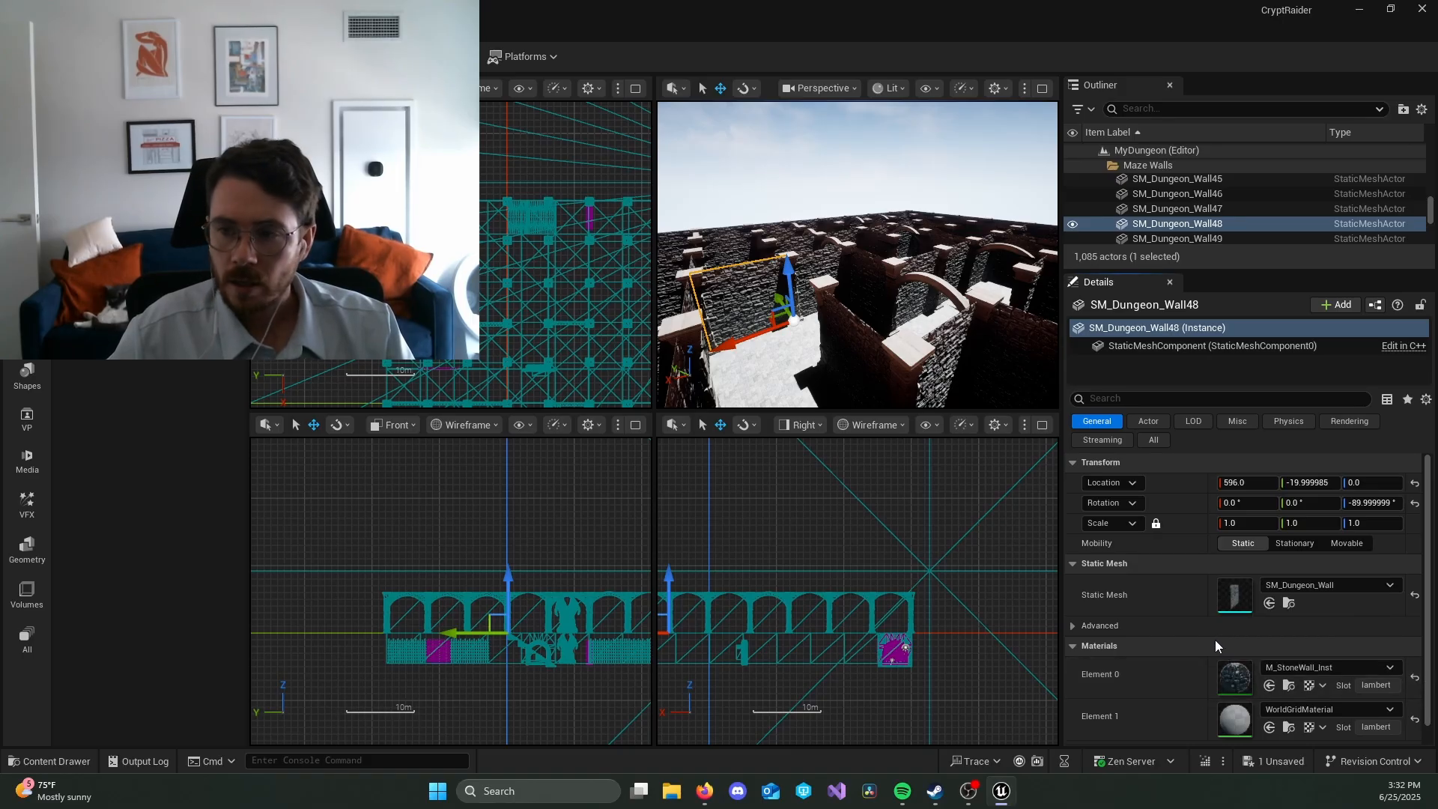
pyautogui.click(1316, 668)
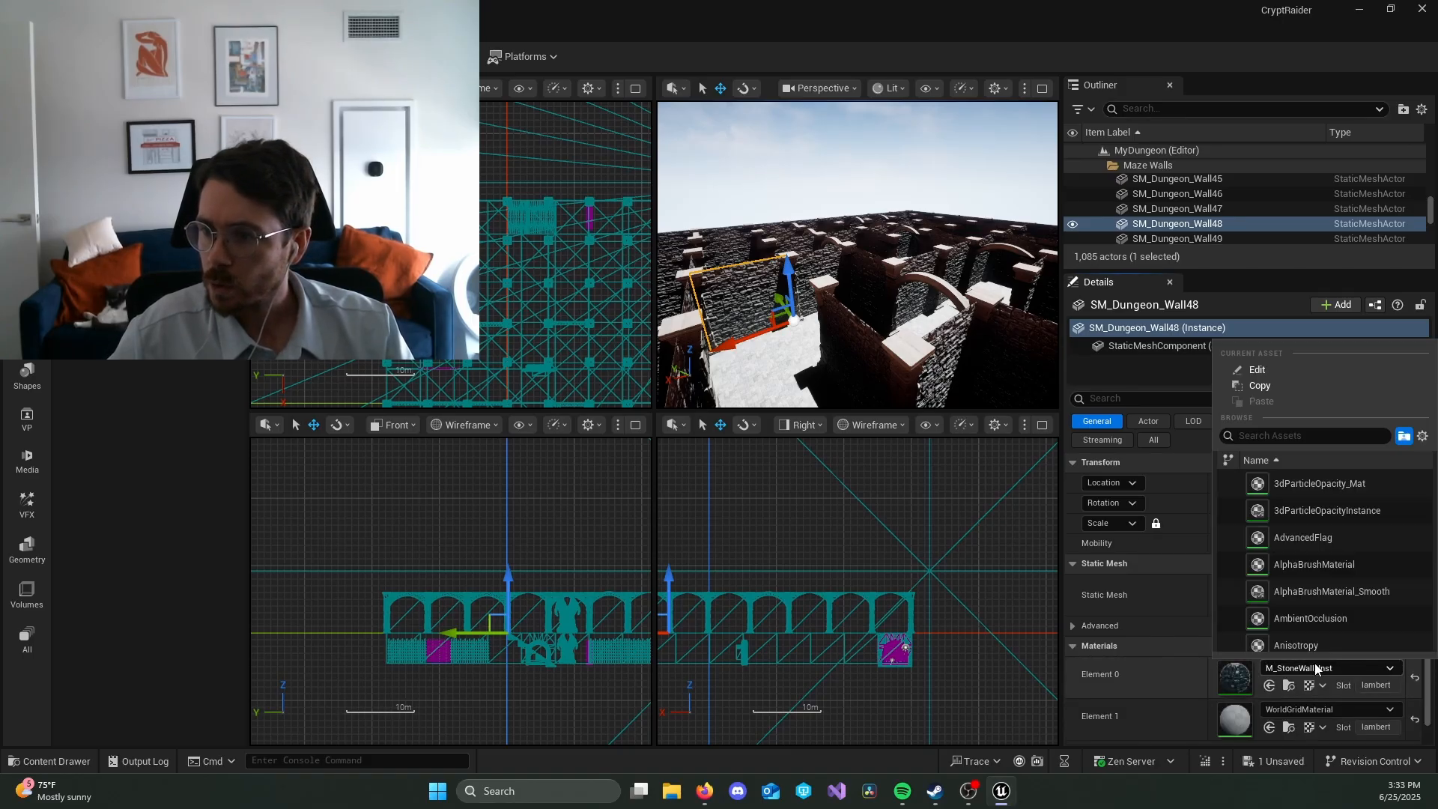
pyautogui.click(1354, 483)
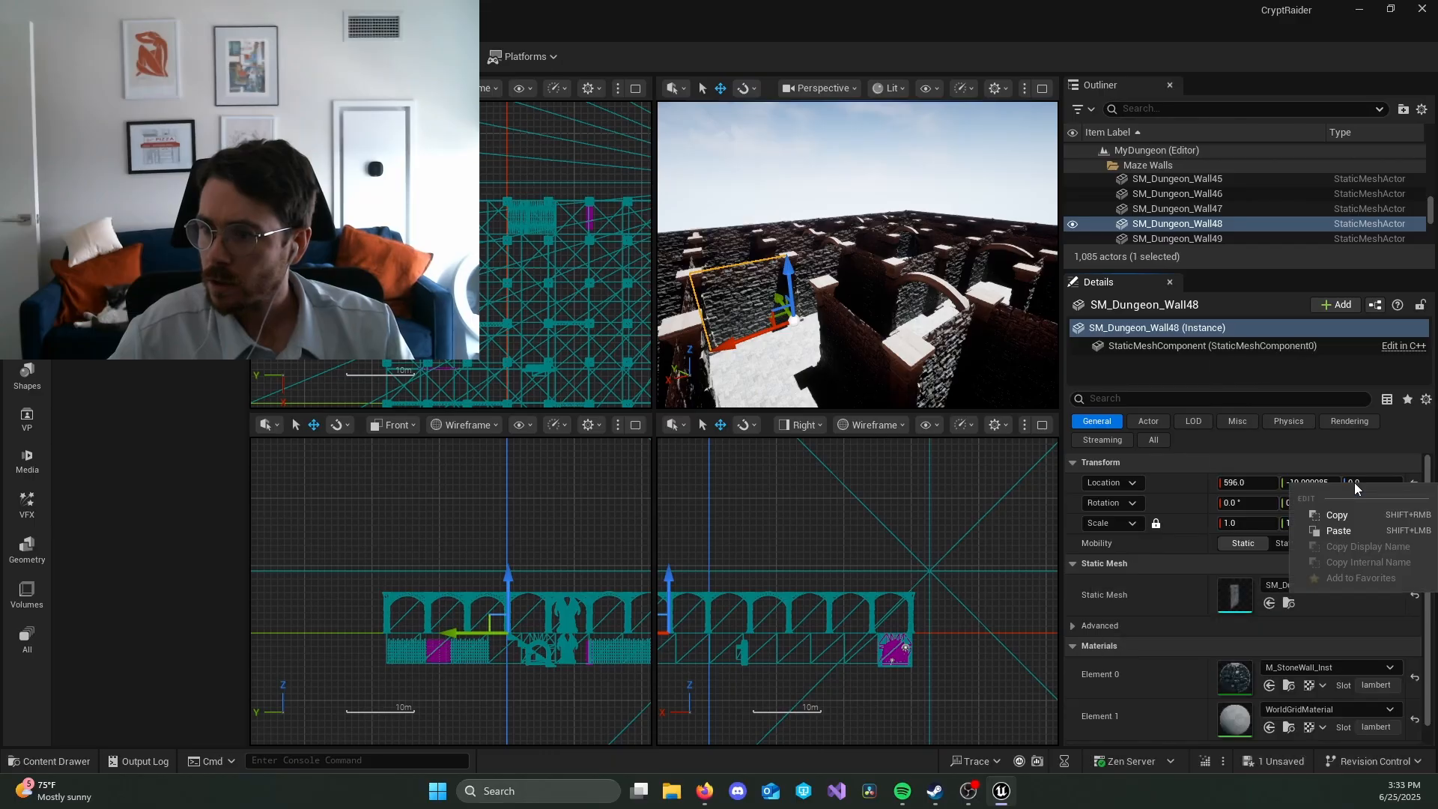
pyautogui.rightClick(1340, 672)
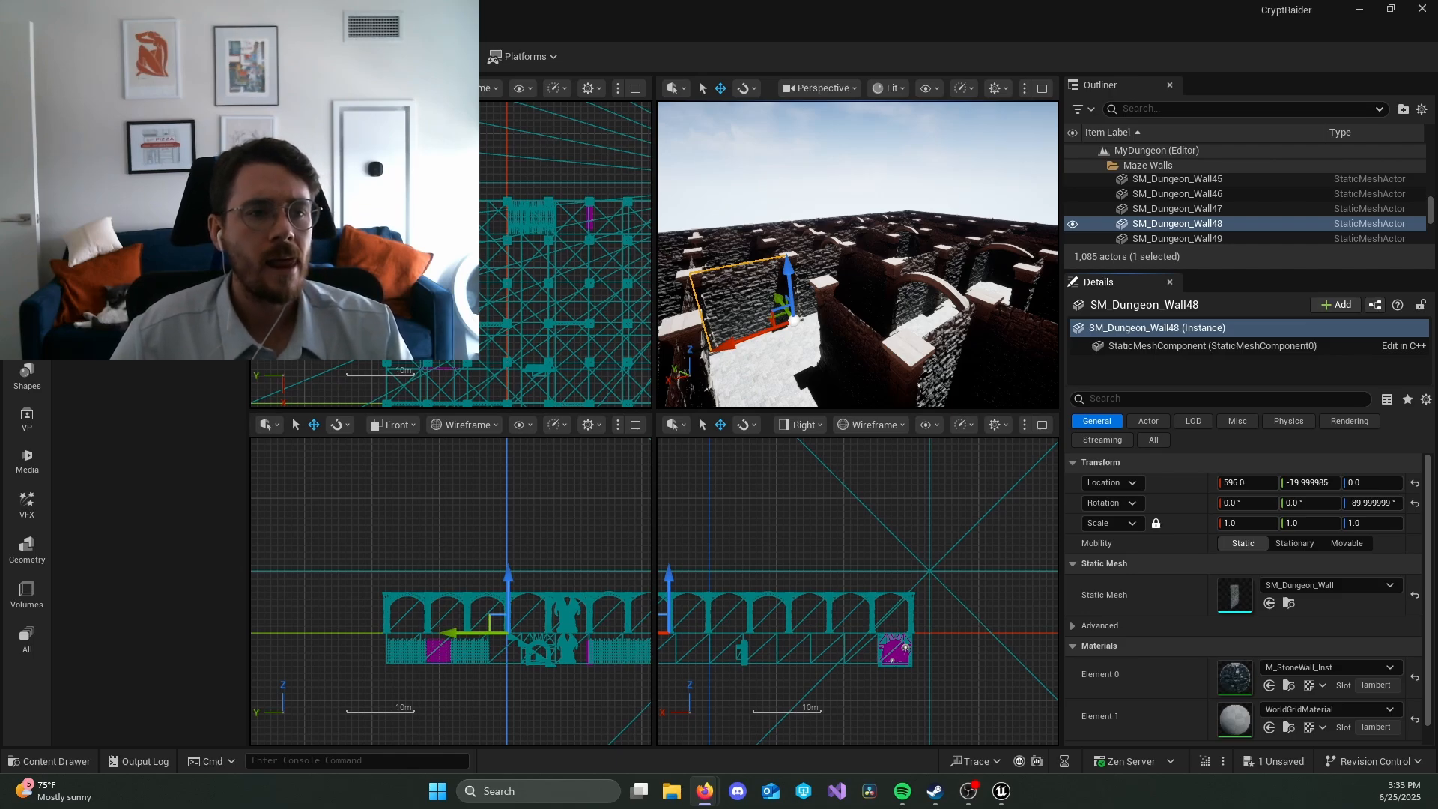
pyautogui.click(1288, 686)
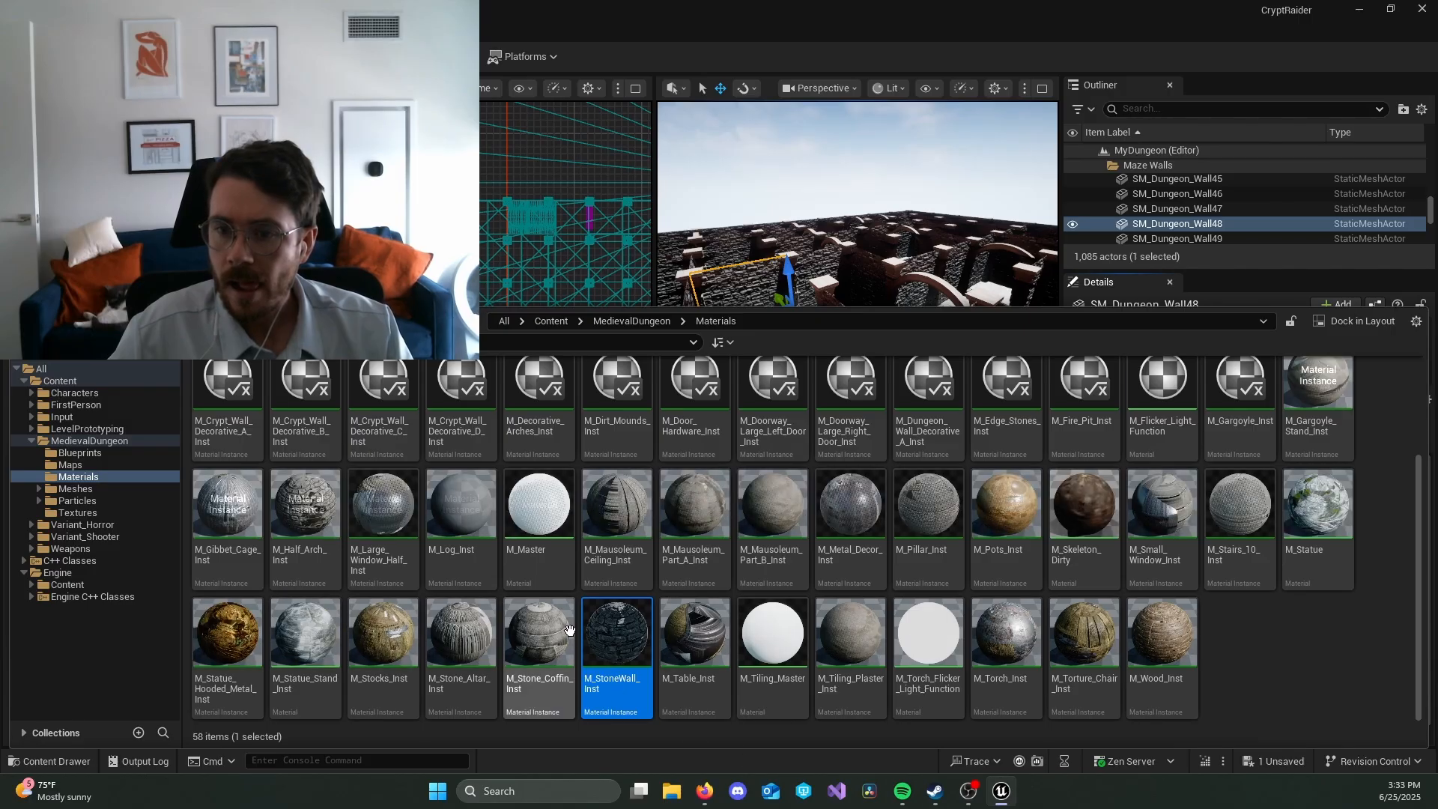
# Step: Find the parent material of M_StoneWall_Inst and open M_Tiling_Master for editing
pyautogui.rightClick(611, 635)
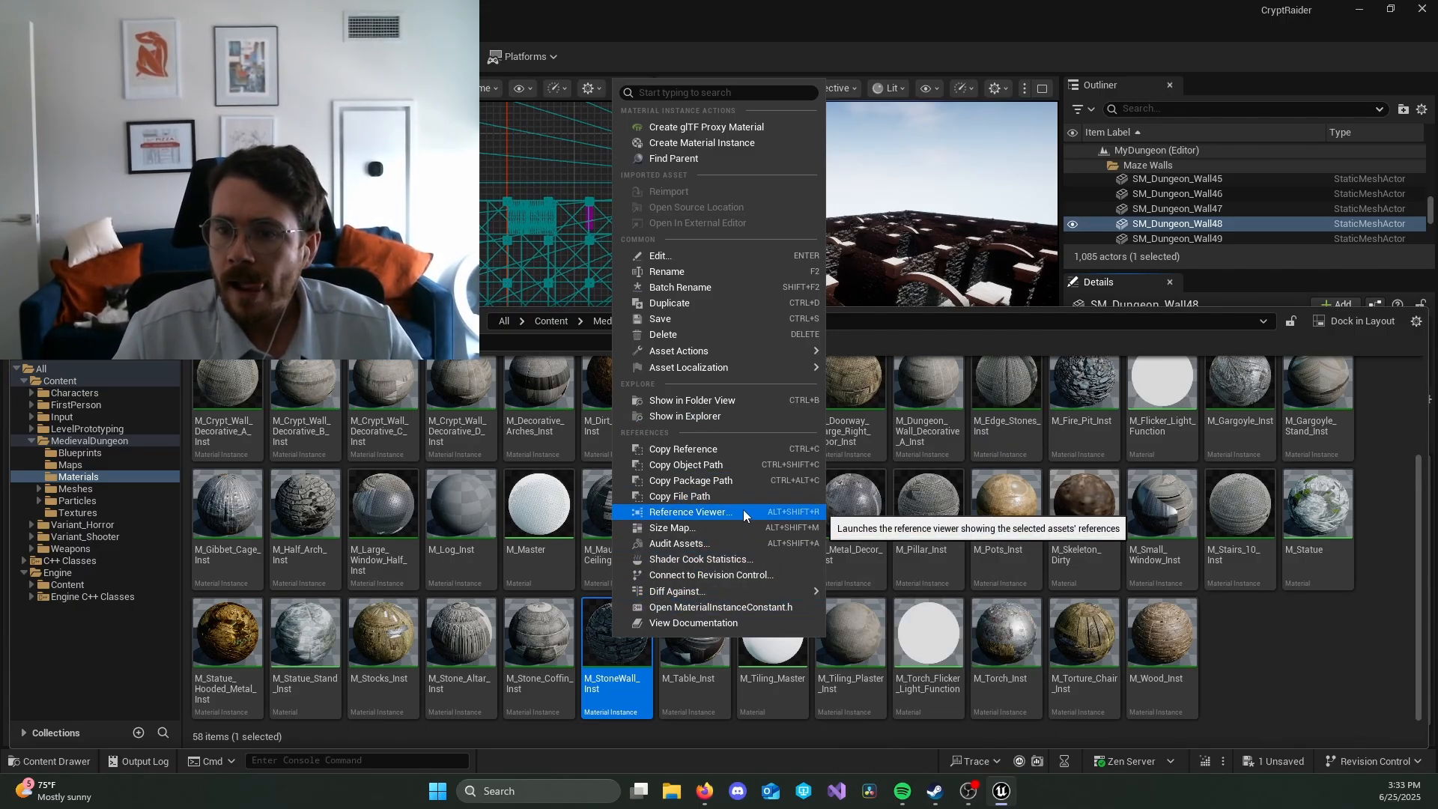
pyautogui.click(687, 159)
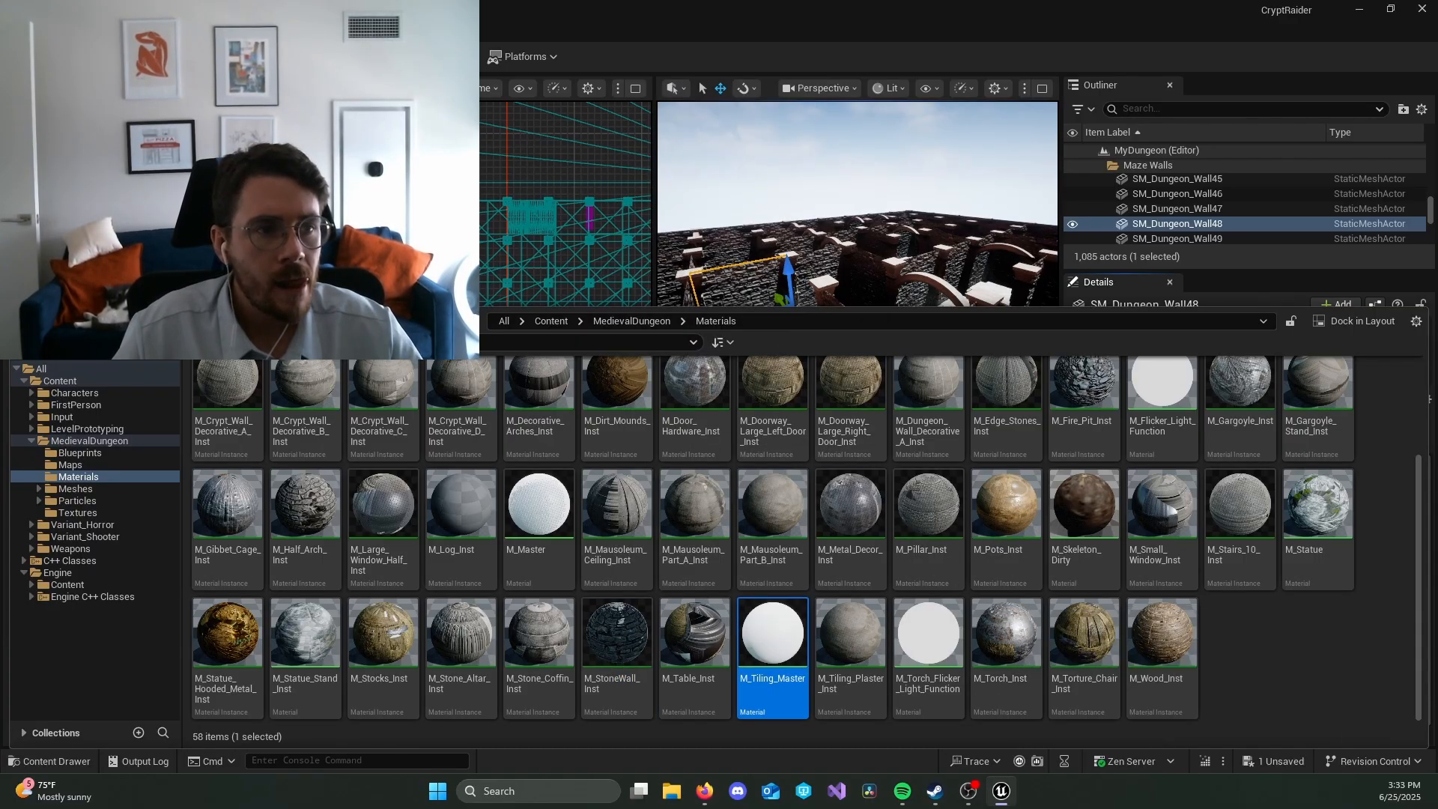
pyautogui.moveTo(785, 680)
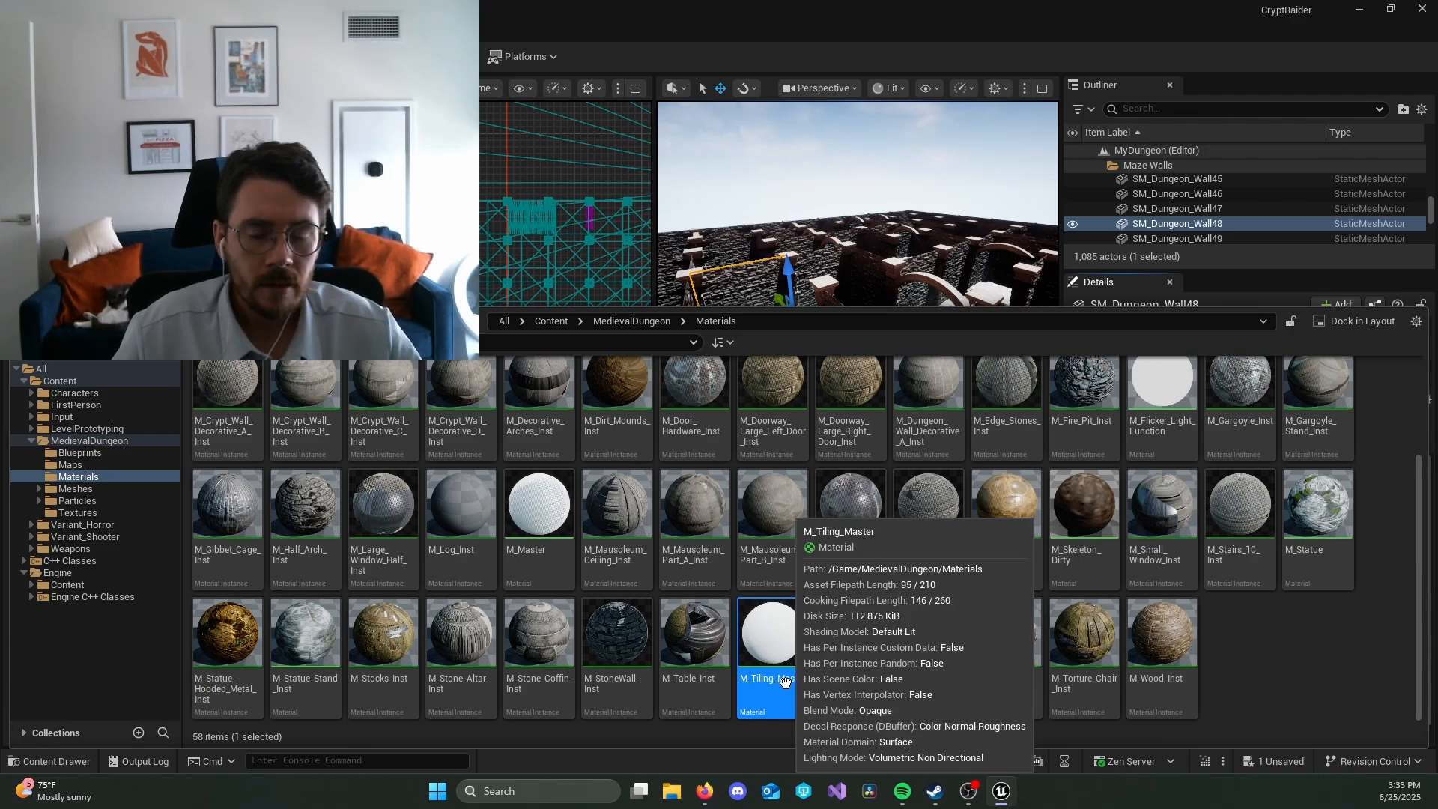
pyautogui.doubleClick(778, 655)
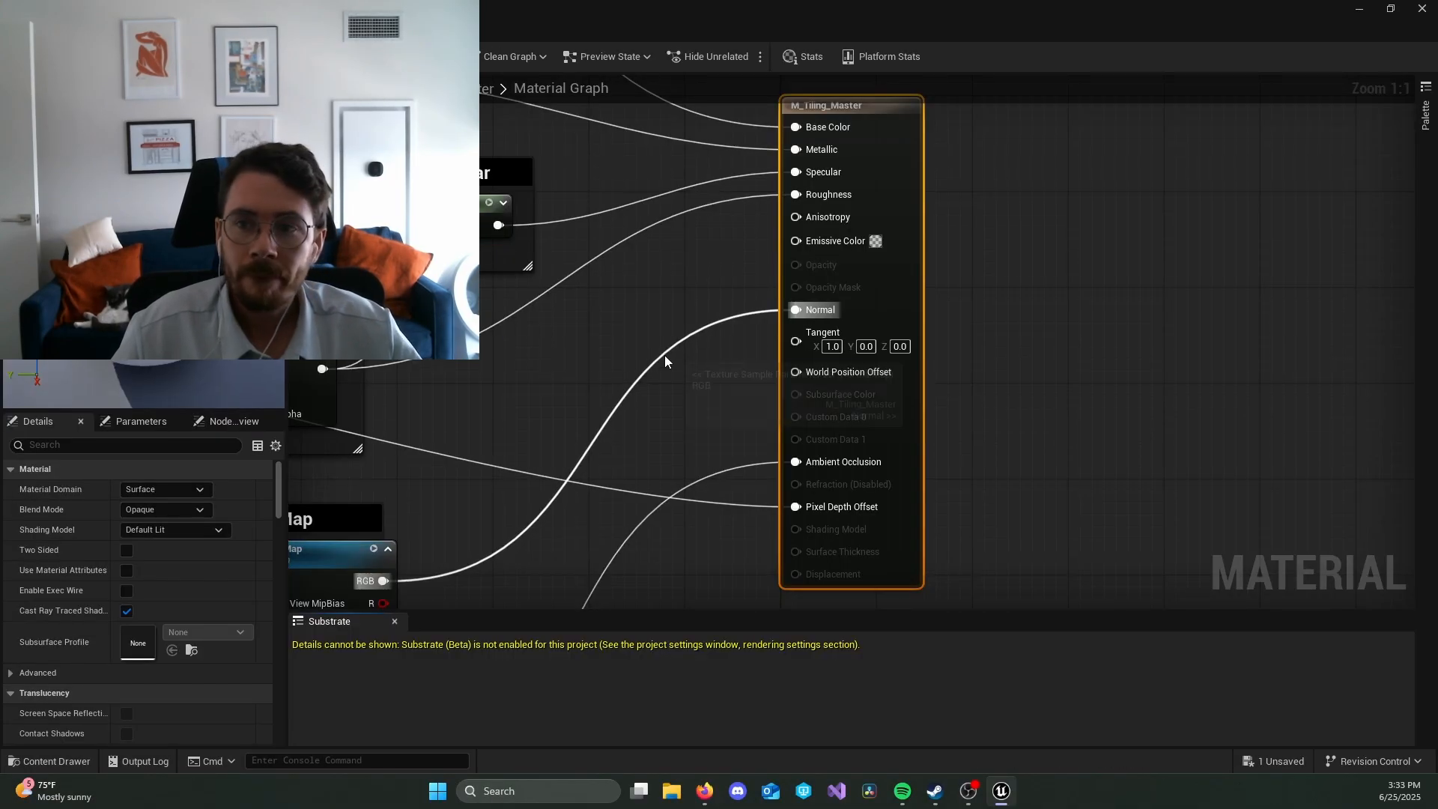
# Step: Disconnect the Pixel Depth Offset input of the M_Tiling_Master output node and save the material
pyautogui.scroll(-8, 663, 355)
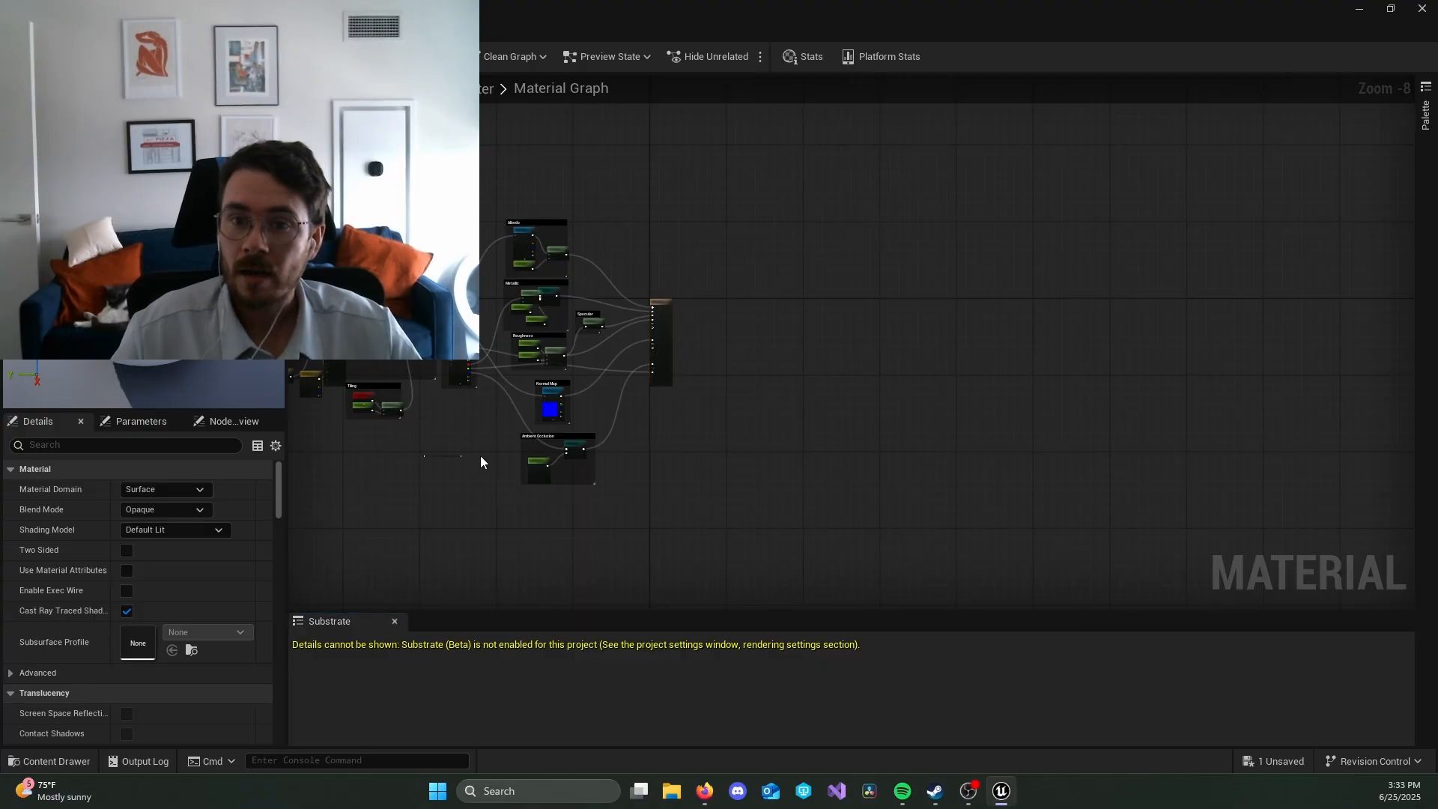
pyautogui.moveTo(440, 462); pyautogui.dragTo(719, 487, button='right')
pyautogui.scroll(3, 719, 487)
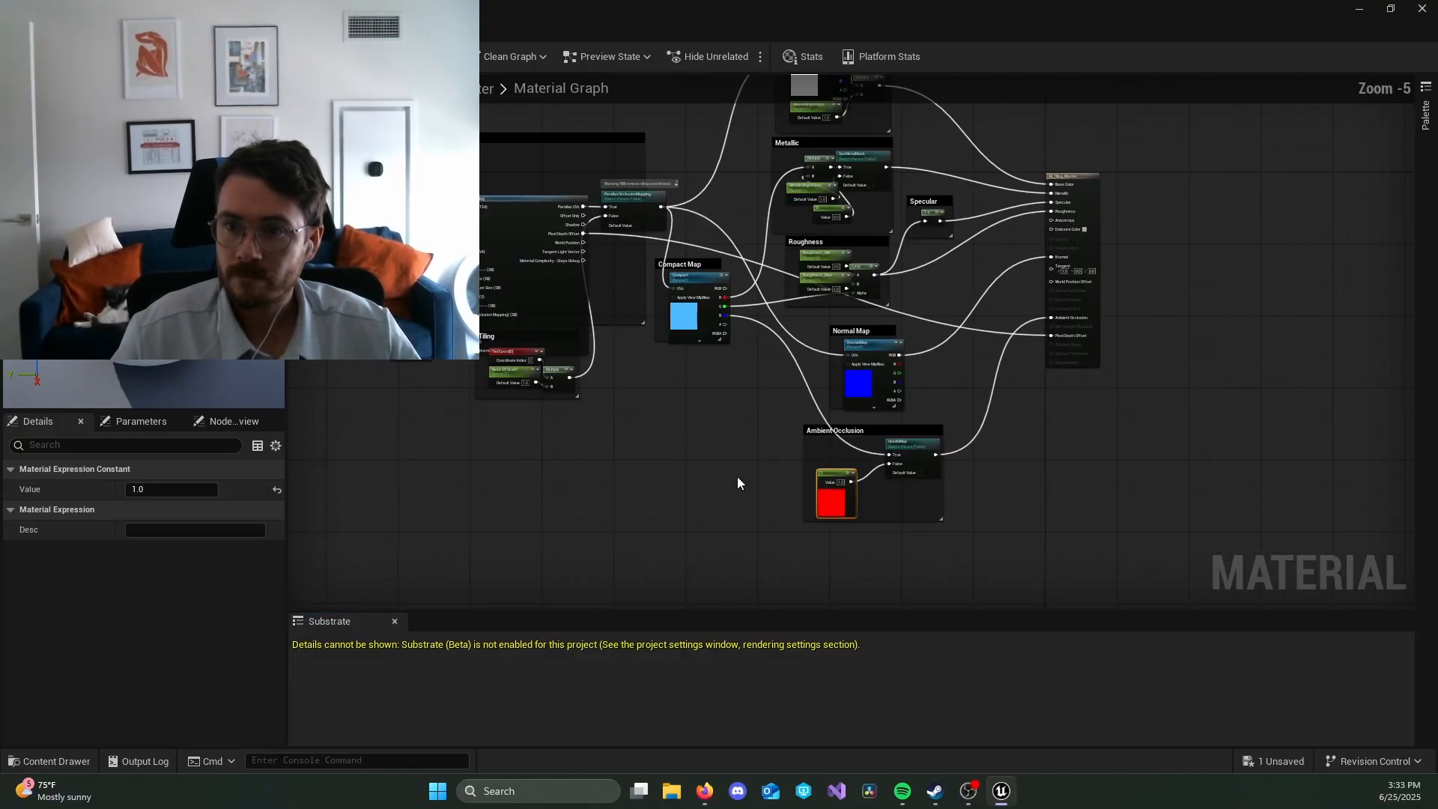
pyautogui.moveTo(1198, 319); pyautogui.dragTo(1025, 388, button='right')
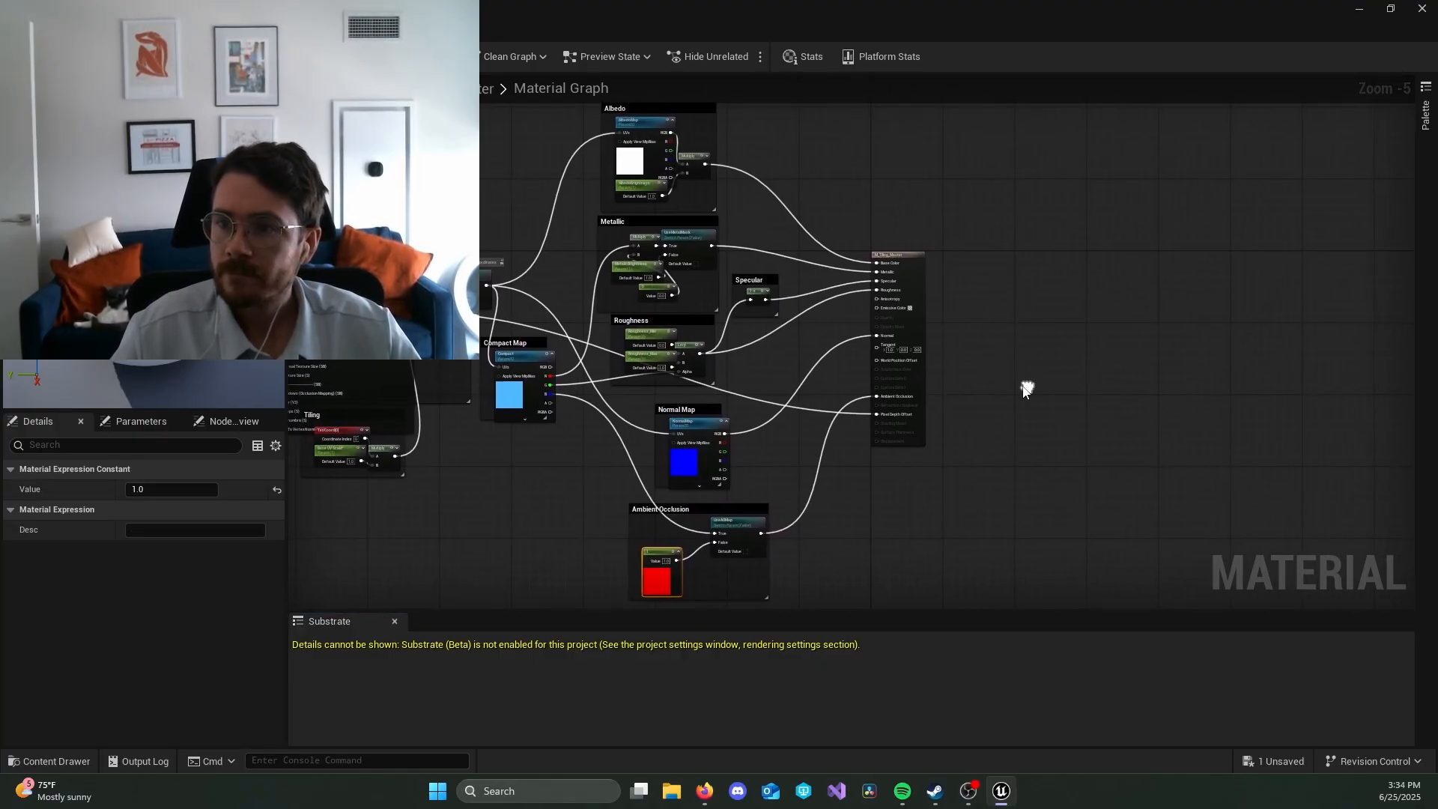
pyautogui.scroll(2, 989, 391)
pyautogui.scroll(2, 980, 385)
pyautogui.scroll(-1, 982, 329)
pyautogui.moveTo(990, 311); pyautogui.dragTo(948, 350, button='right')
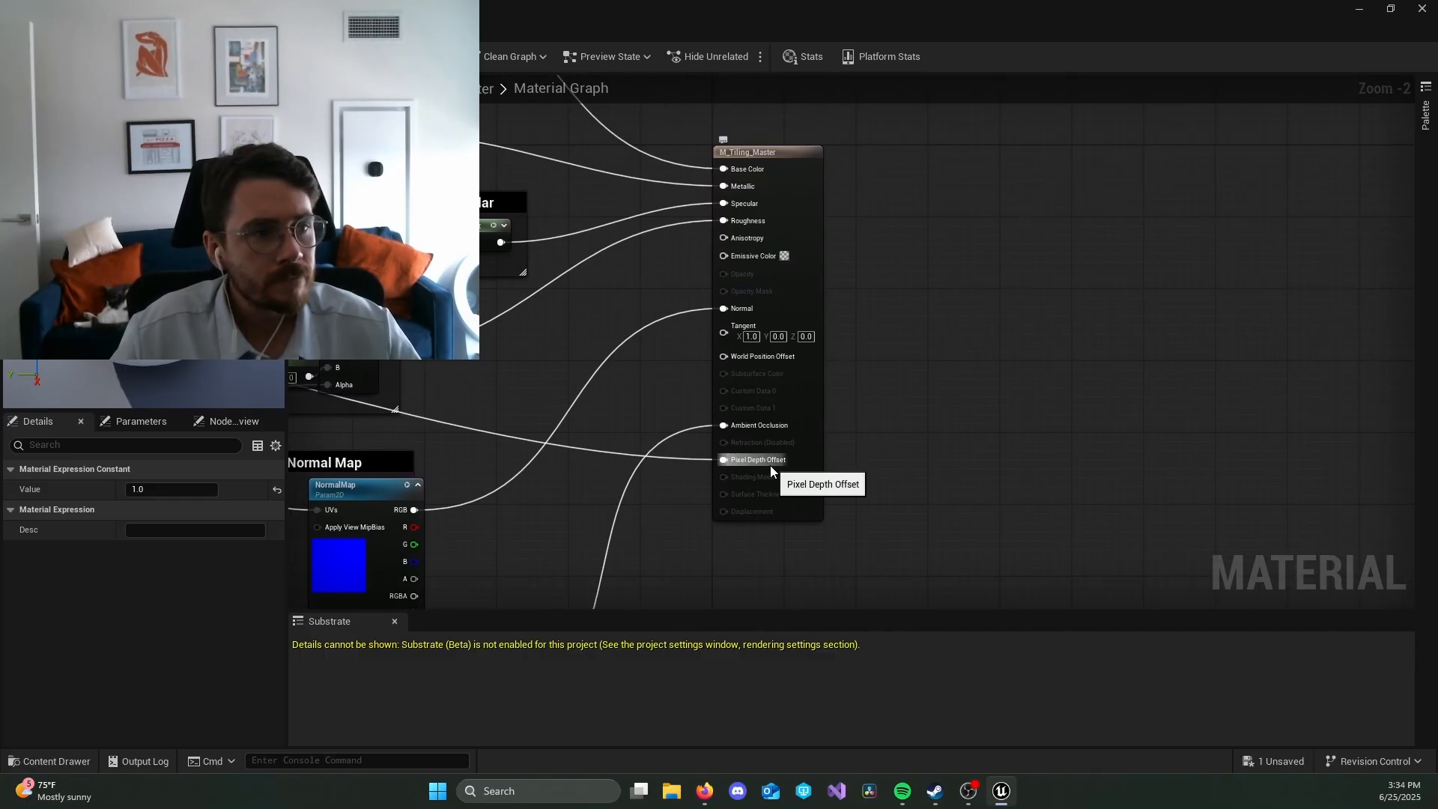
pyautogui.keyDown('alt'); pyautogui.click(724, 459); pyautogui.keyUp('alt')
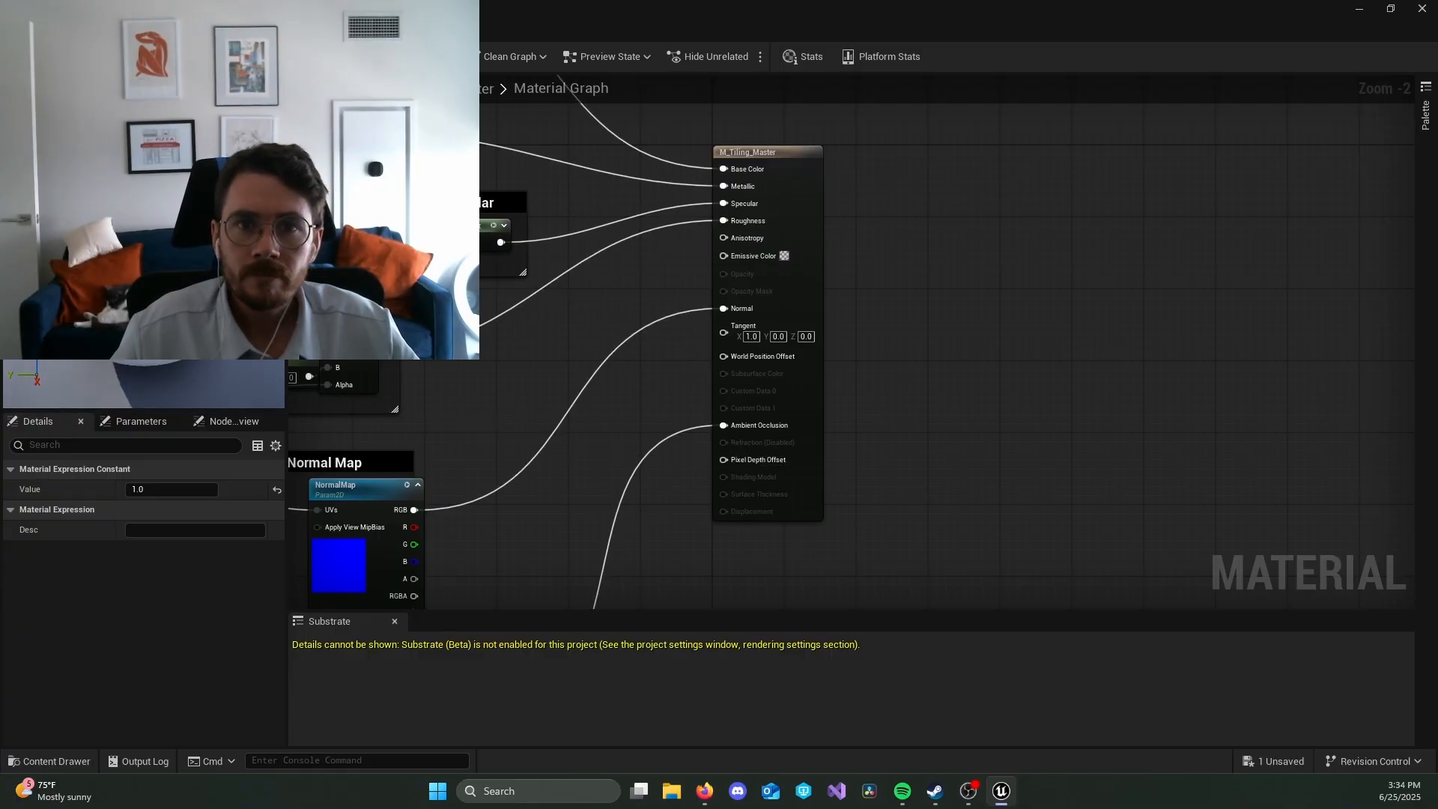
pyautogui.click(17, 56)
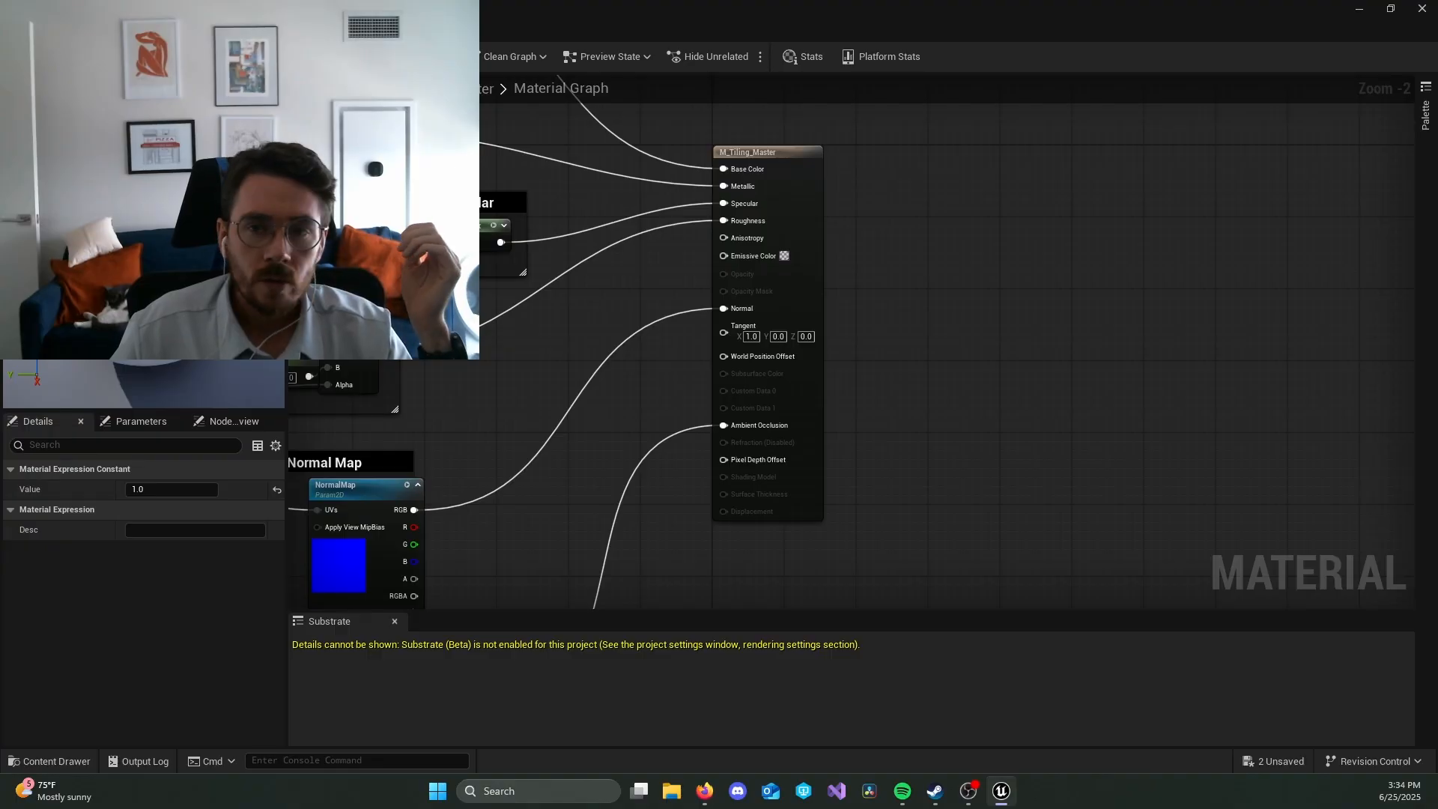
# Step: Return to the level and examine the stone walls and ceiling pieces inside the dungeon with the updated material
pyautogui.click(97, 31)
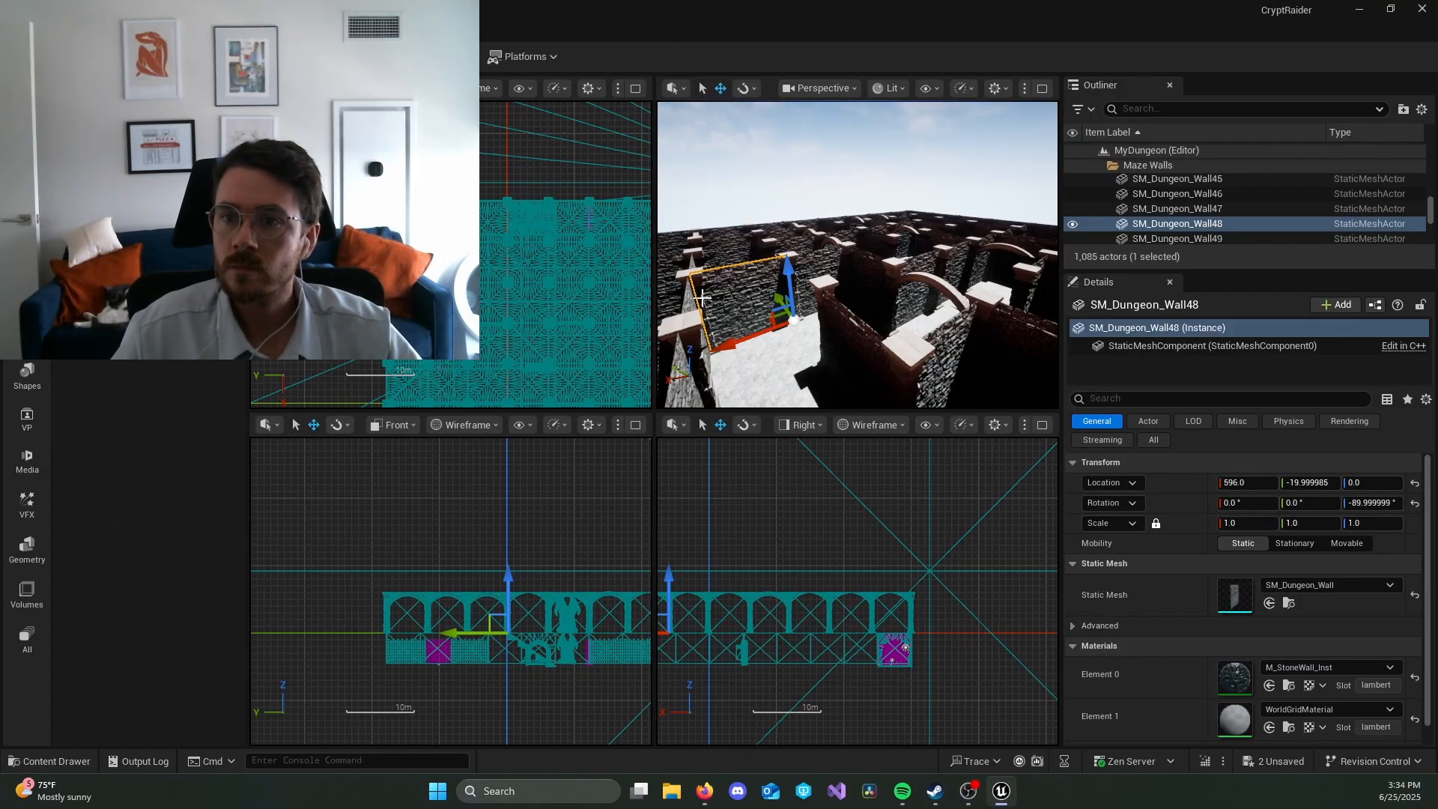
pyautogui.moveTo(898, 317); pyautogui.dragTo(1011, 232, button='right')
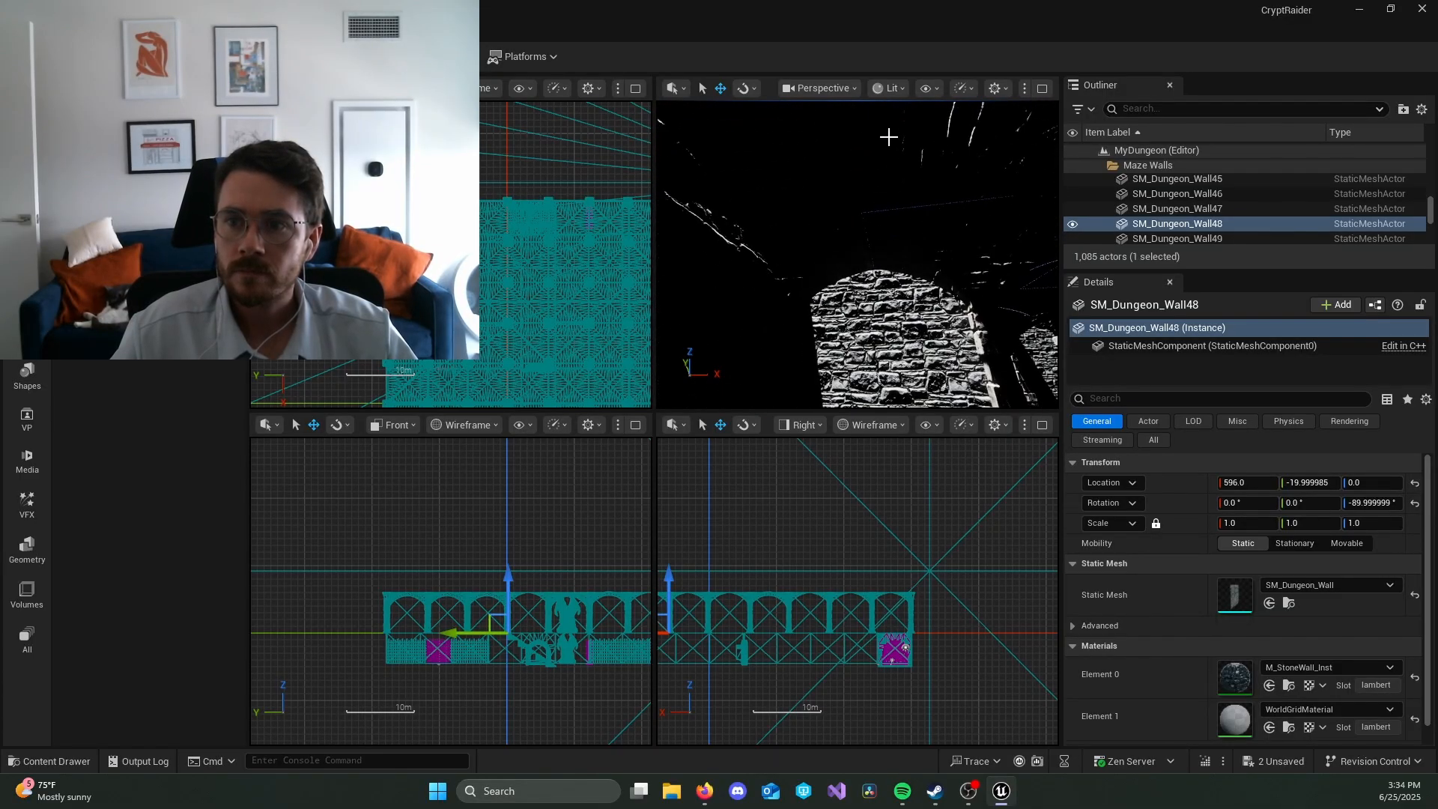
pyautogui.click(888, 137)
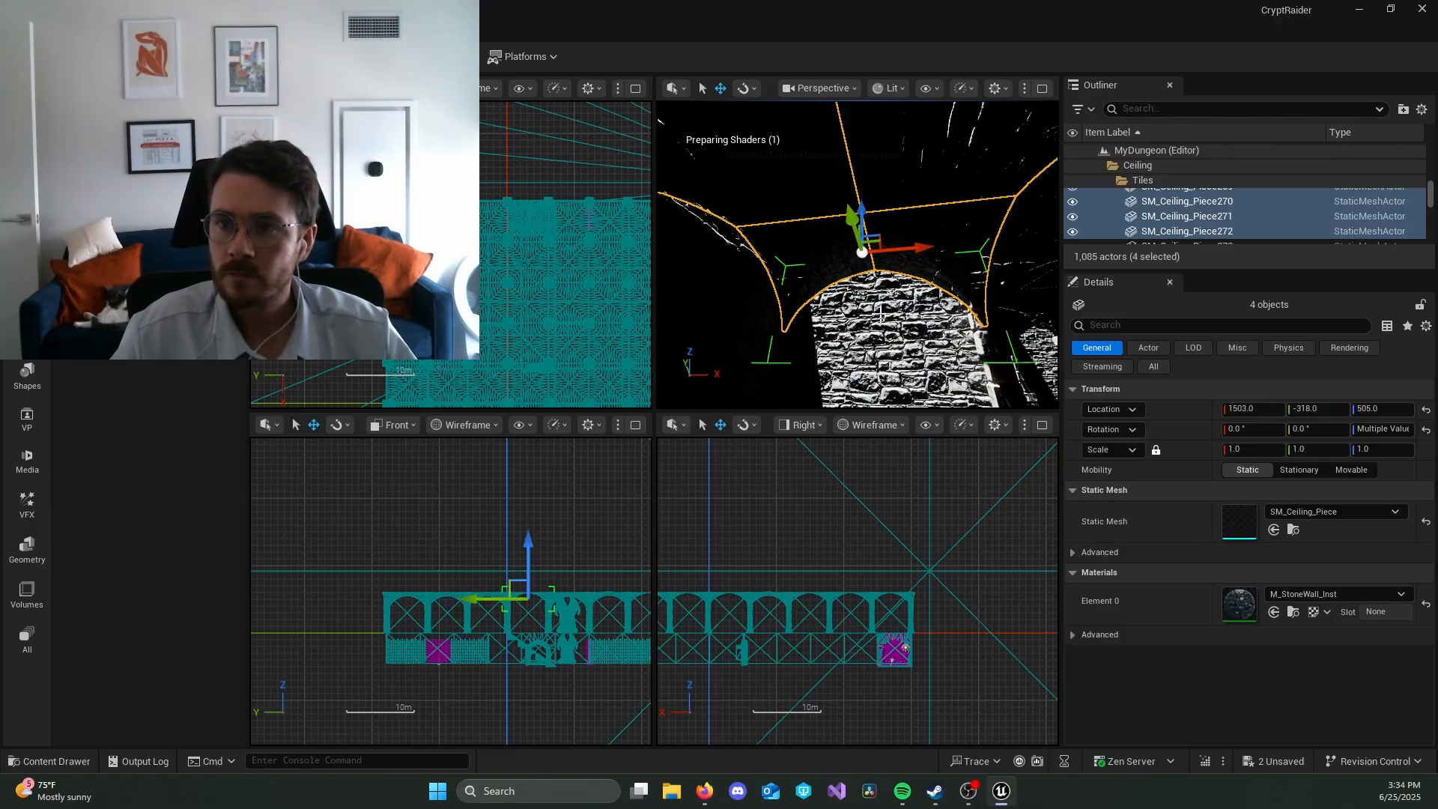
pyautogui.moveTo(936, 300); pyautogui.dragTo(873, 305, button='right')
pyautogui.press('w')
pyautogui.press('w')
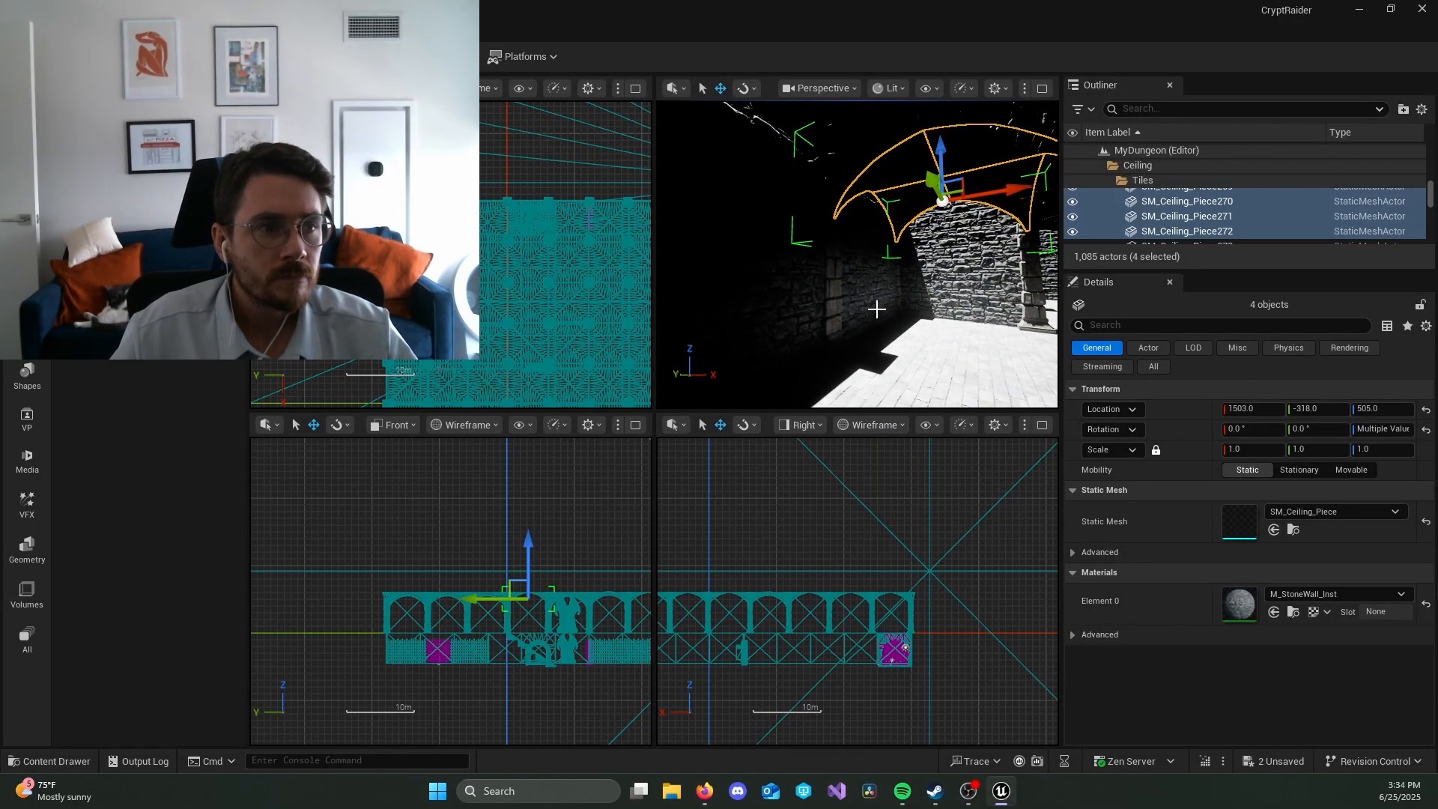
# Step: Collapse the Ceiling and Global folders in the Outliner
pyautogui.doubleClick(1127, 166)
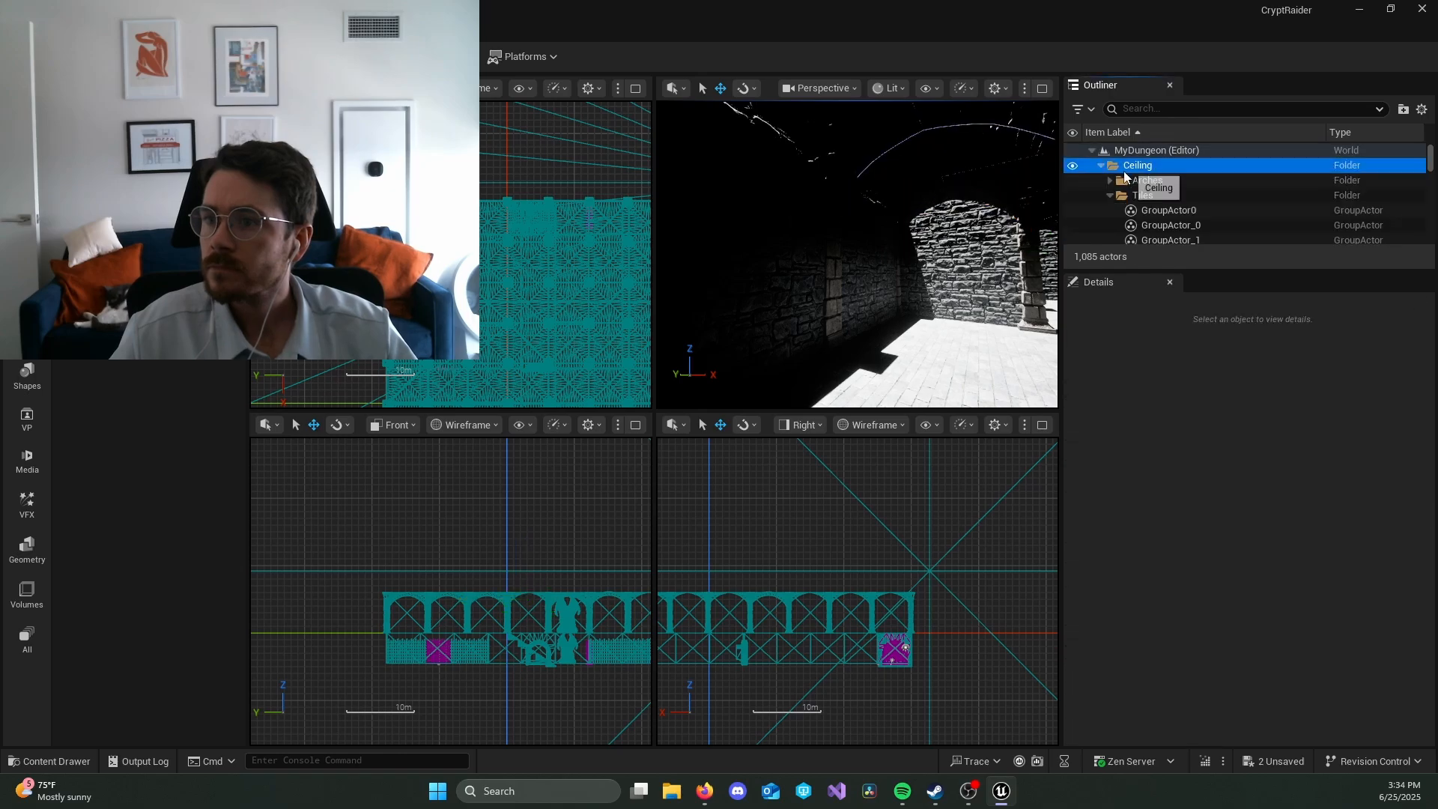
pyautogui.click(1101, 196)
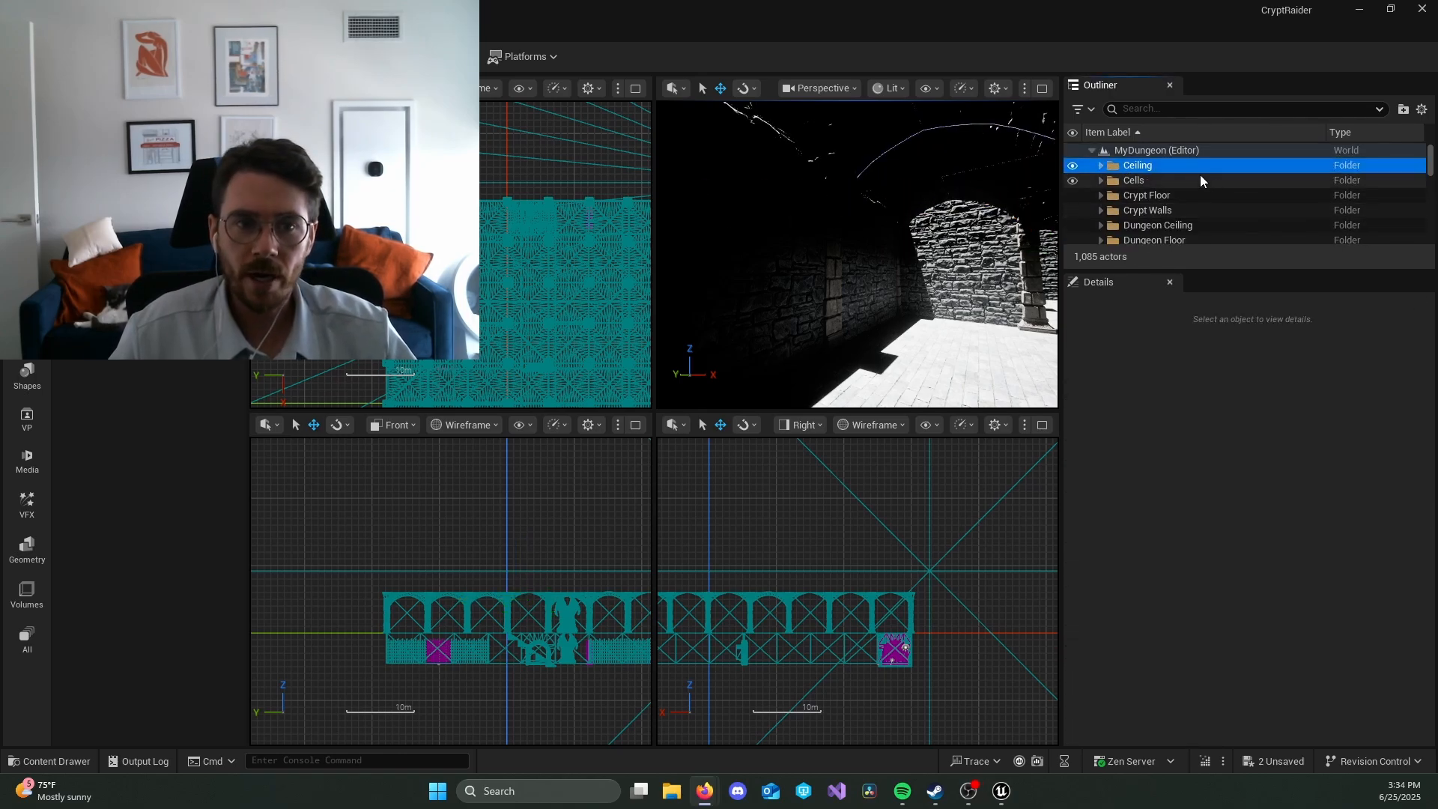
pyautogui.scroll(-1, 1239, 187)
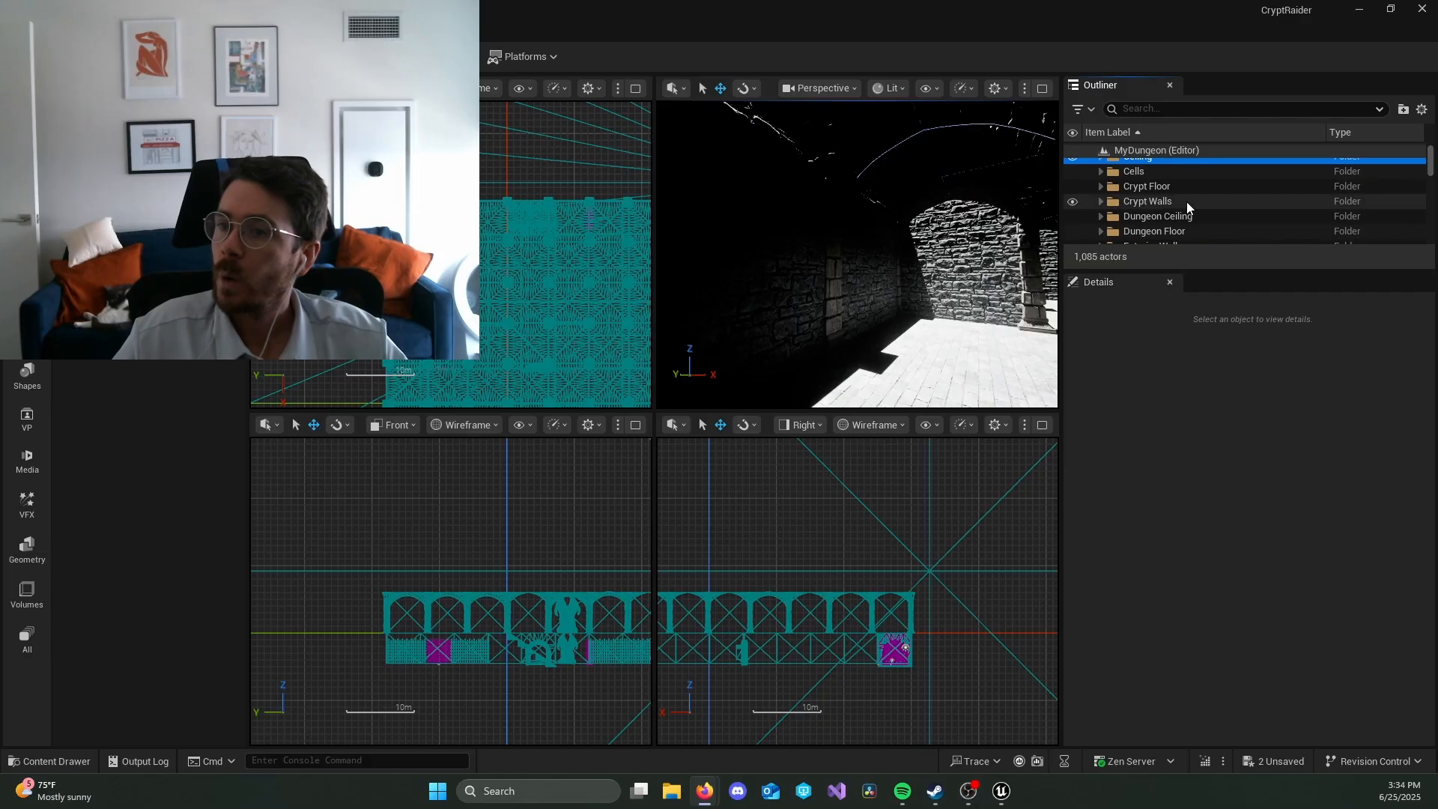
pyautogui.scroll(-3, 1189, 202)
pyautogui.click(1174, 241)
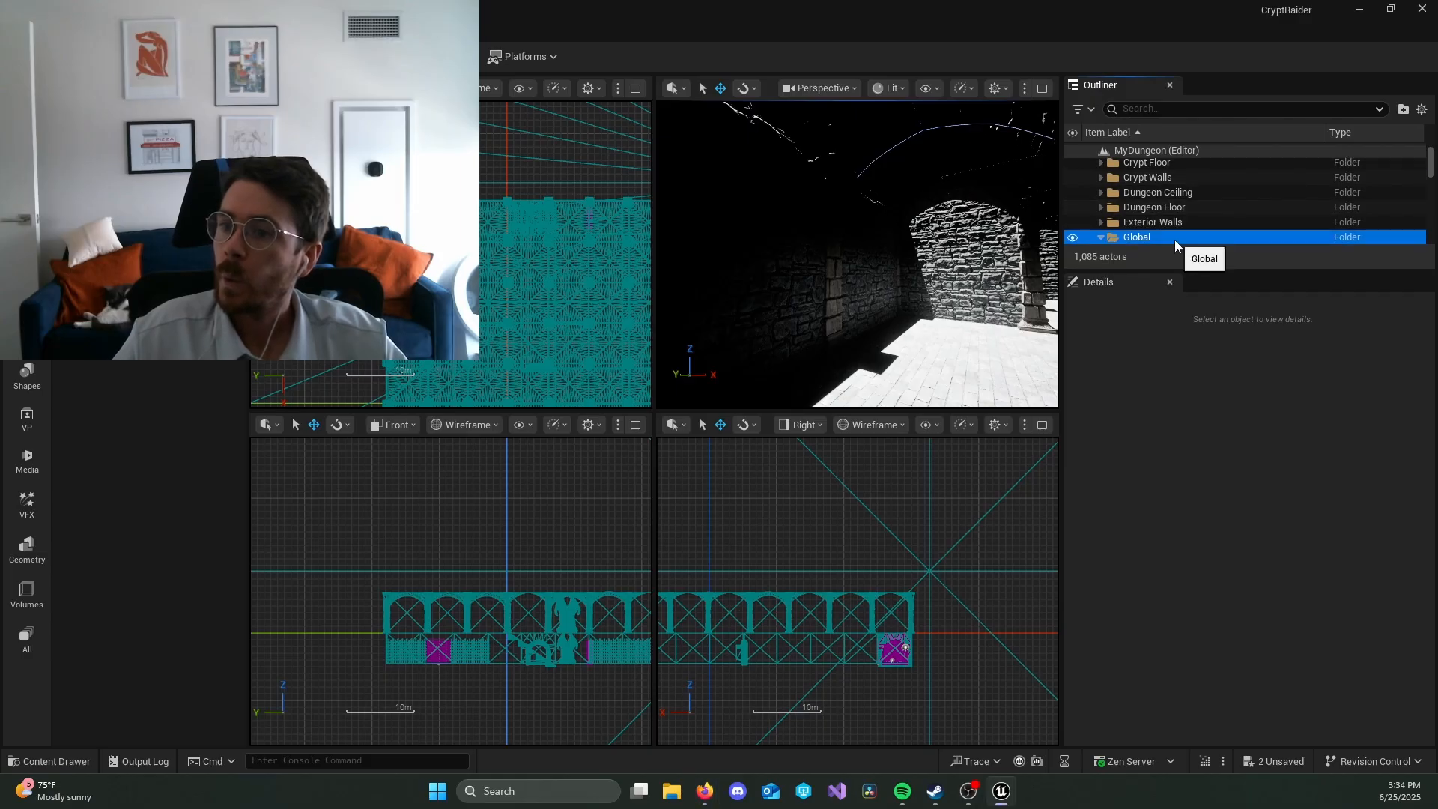
pyautogui.click(1100, 237)
pyautogui.scroll(-1, 1180, 236)
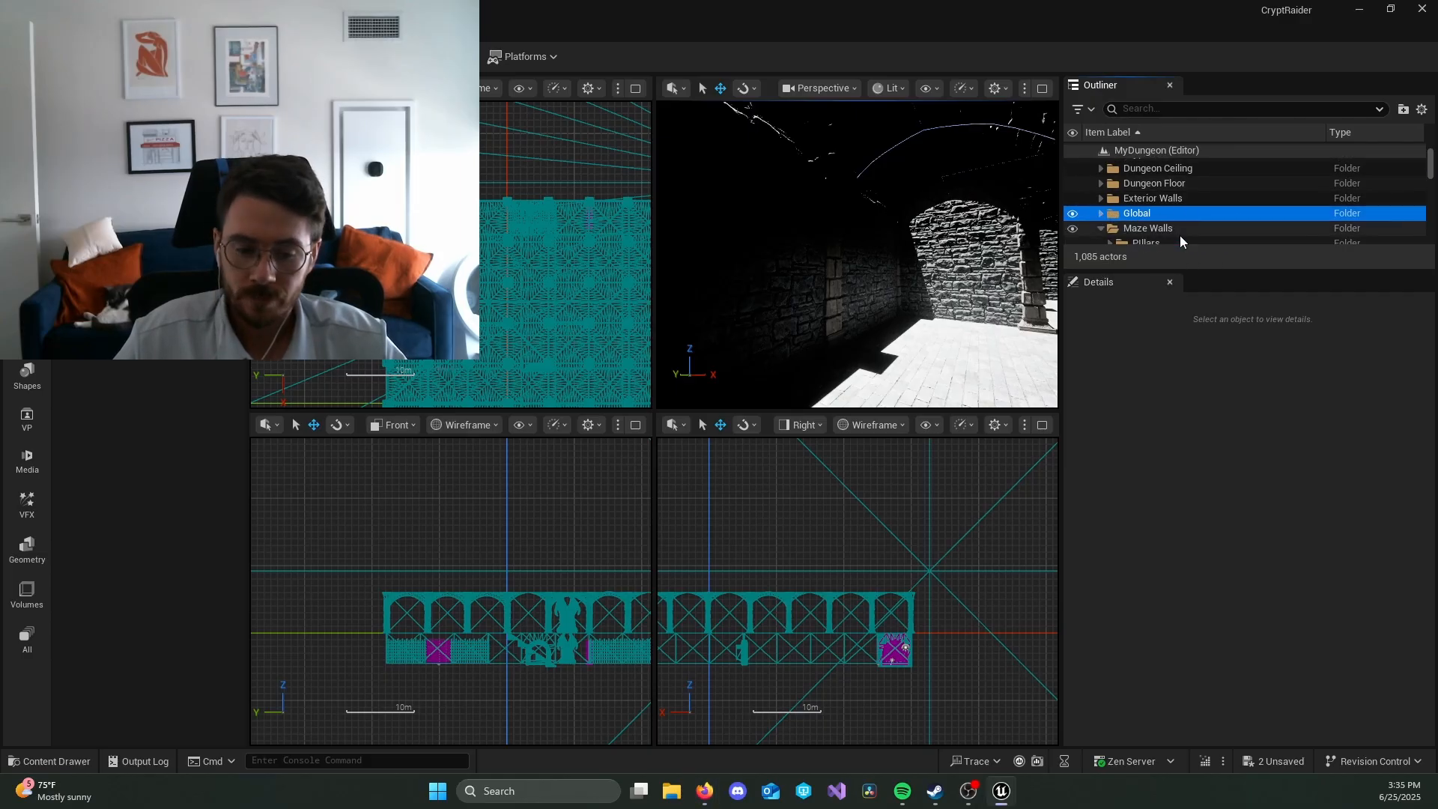
pyautogui.scroll(-1, 1233, 212)
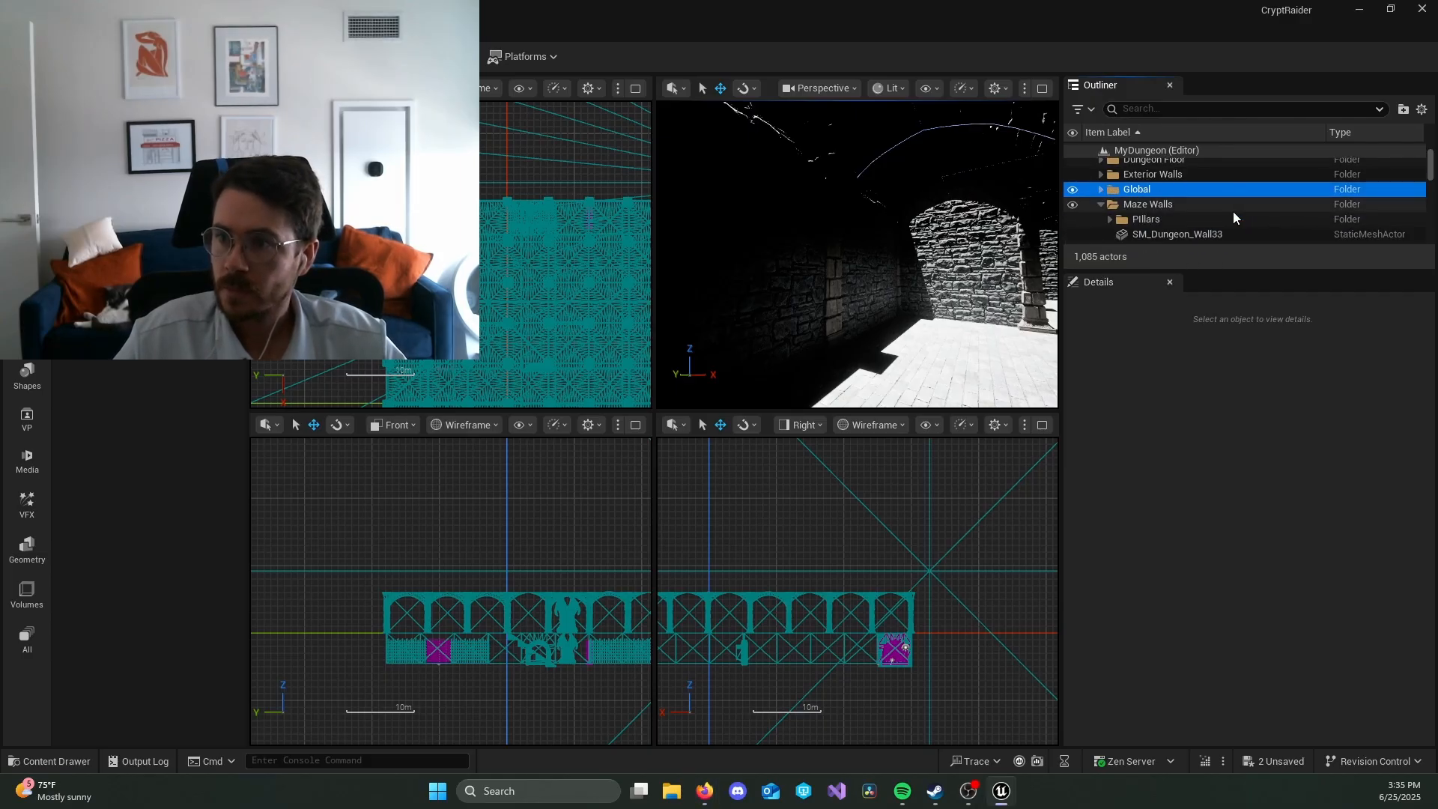
# Step: Expand the Global folder and set the mobility of its DirectionalLight to Movable
pyautogui.click(1101, 189)
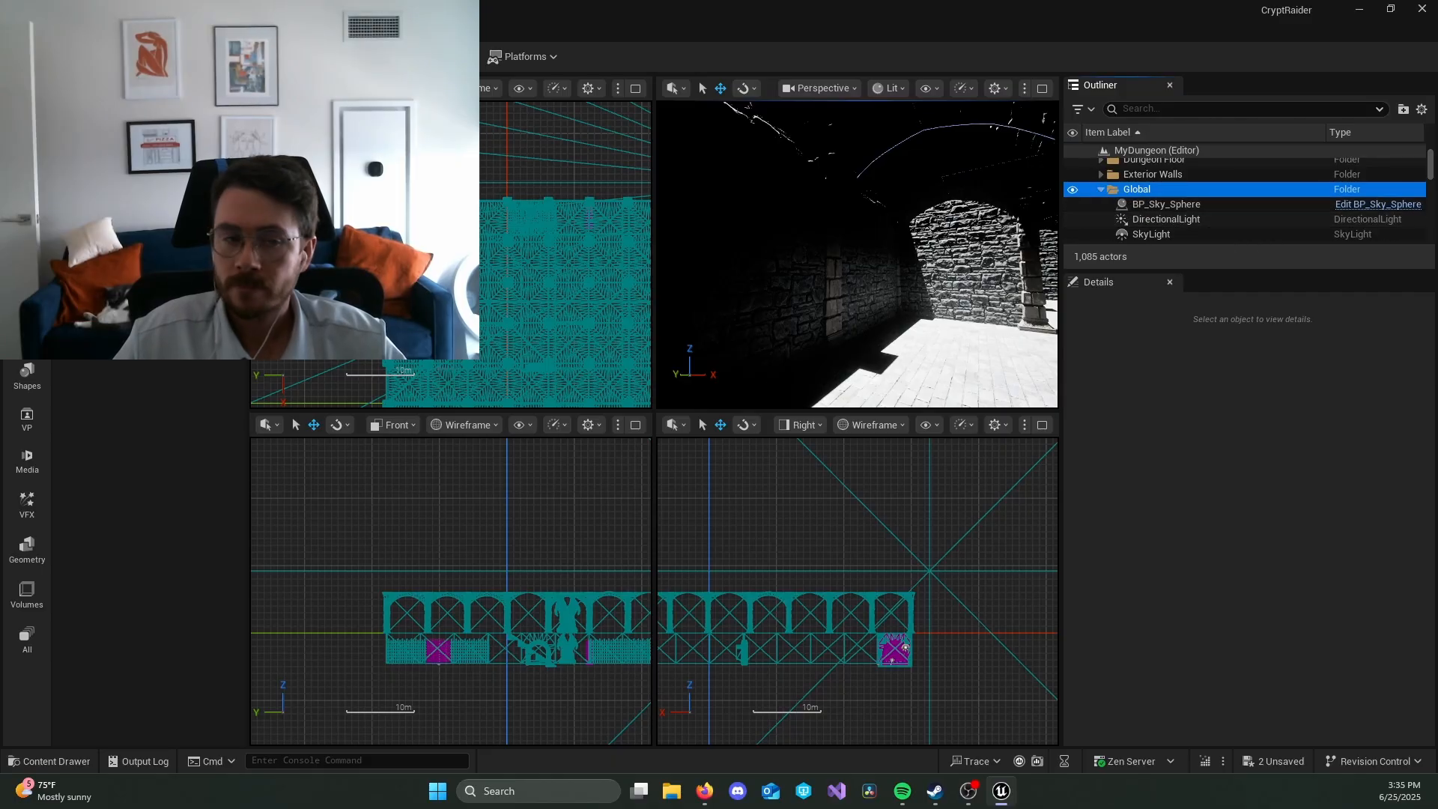
pyautogui.click(1157, 220)
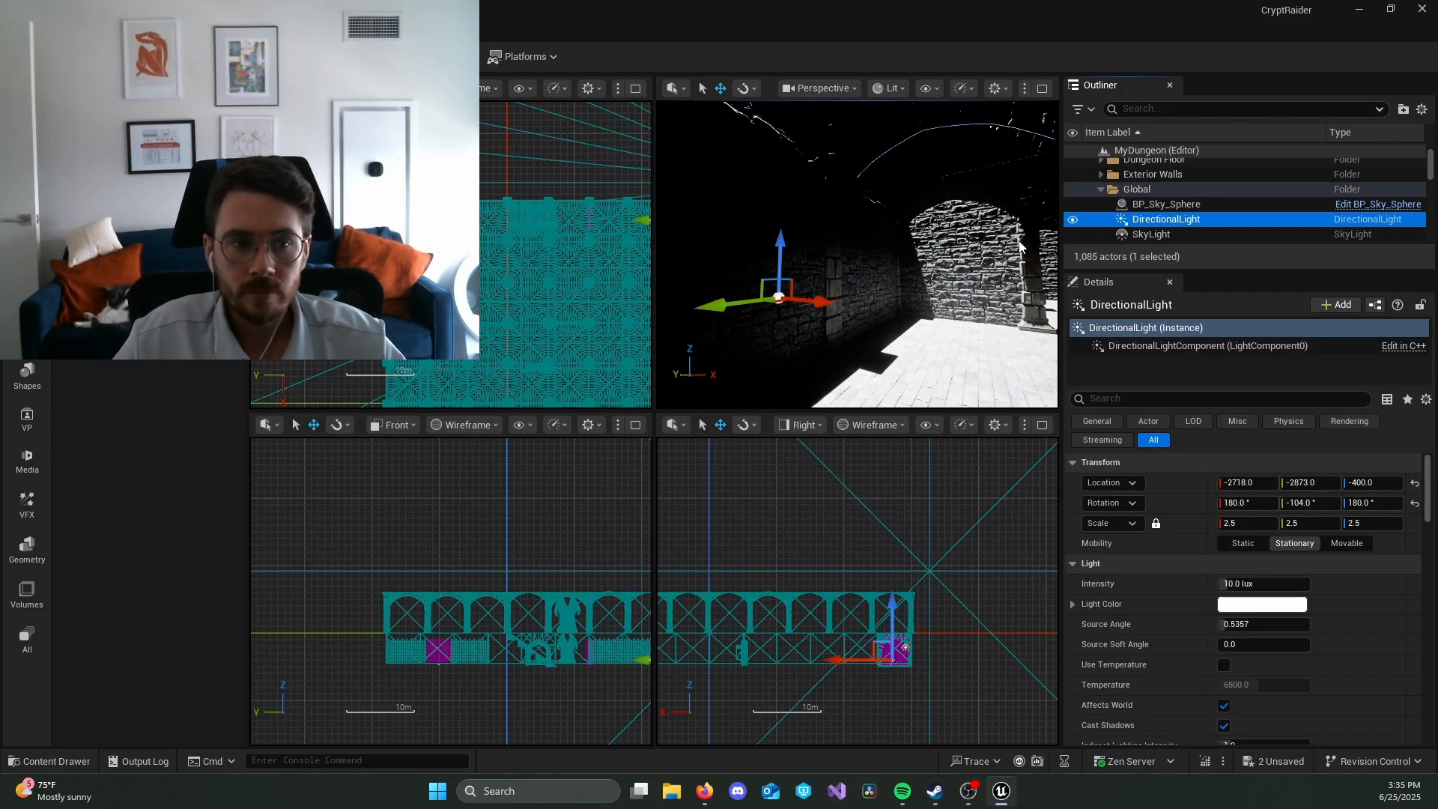
pyautogui.hotkey('alt', 'Tab')
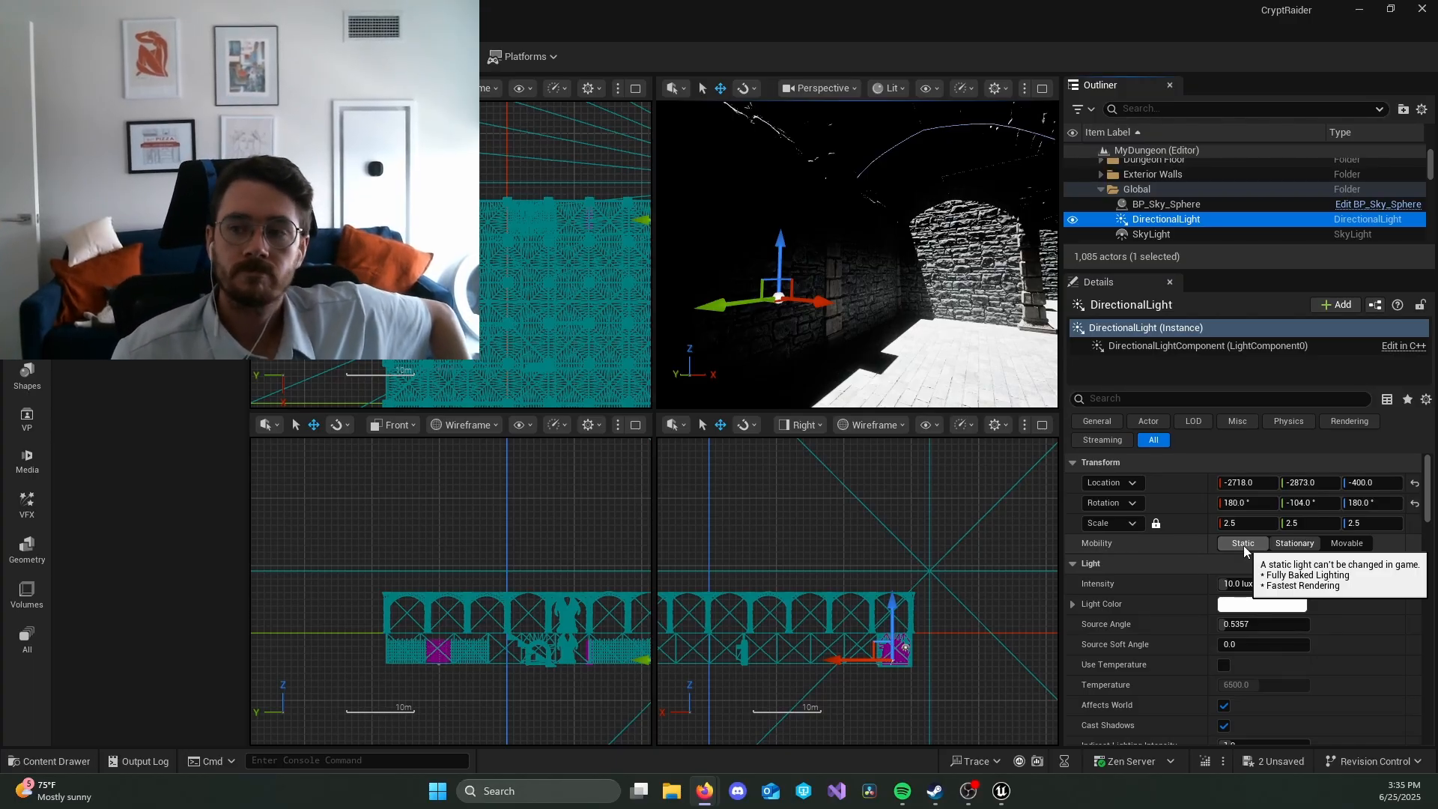
pyautogui.click(1346, 543)
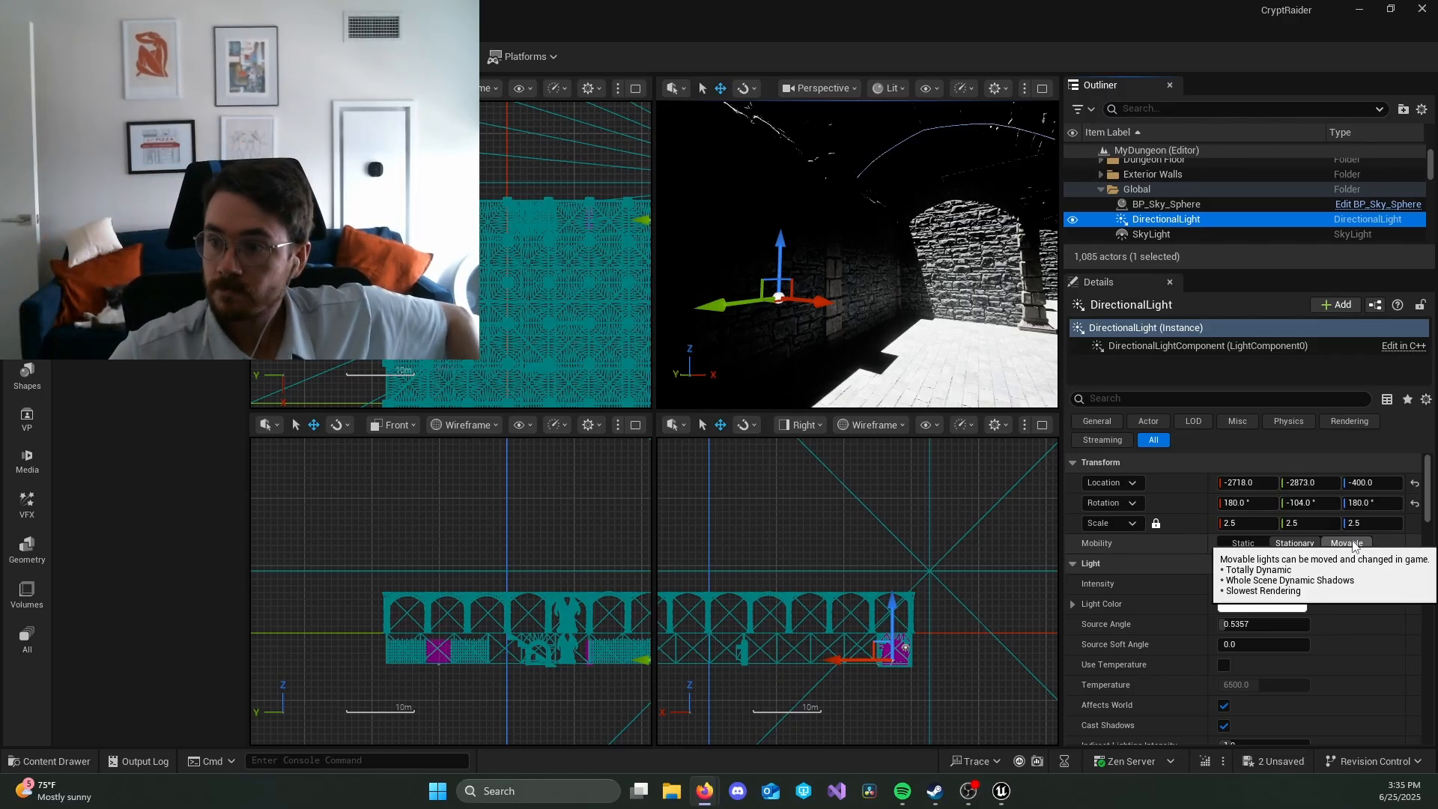
pyautogui.click(1354, 547)
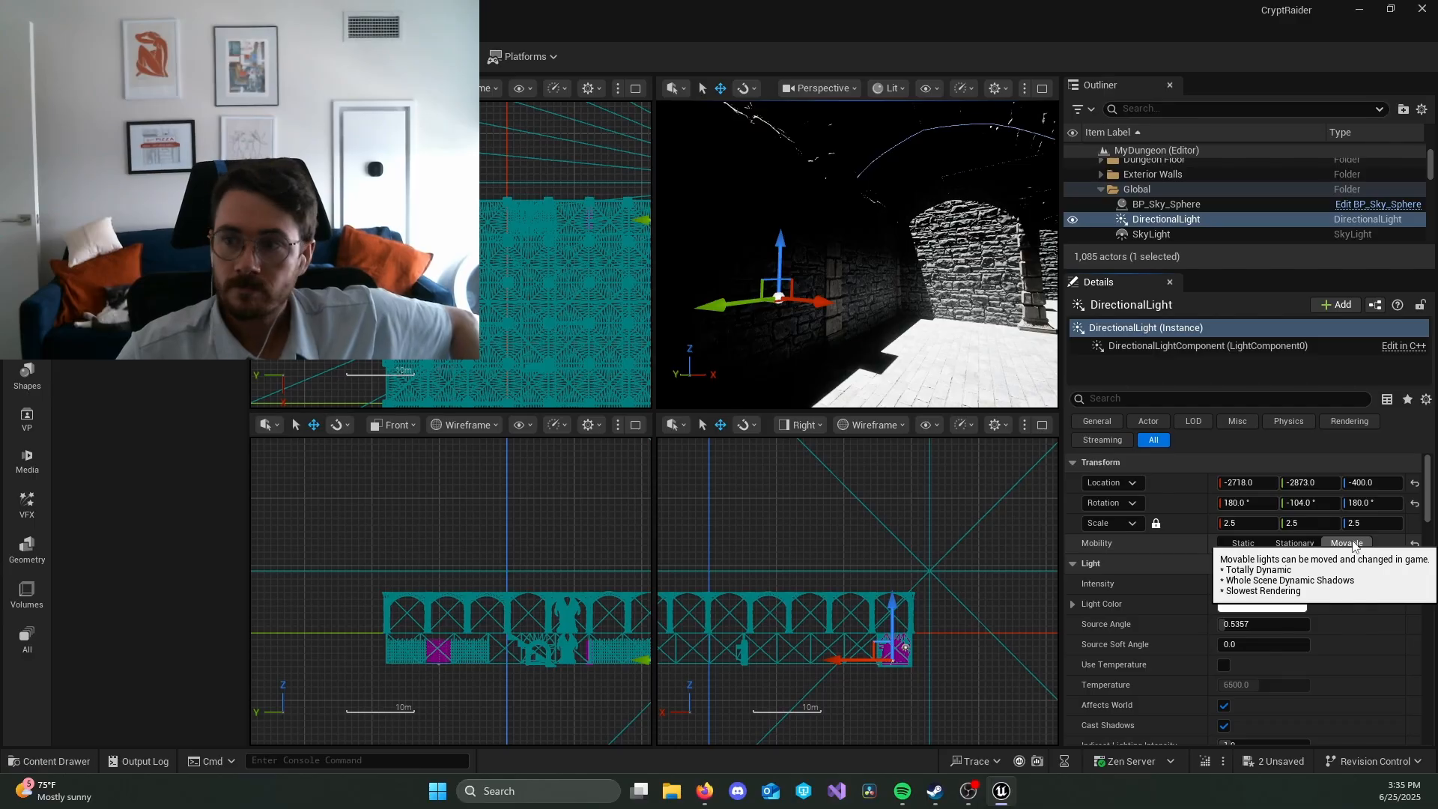
pyautogui.click(1294, 543)
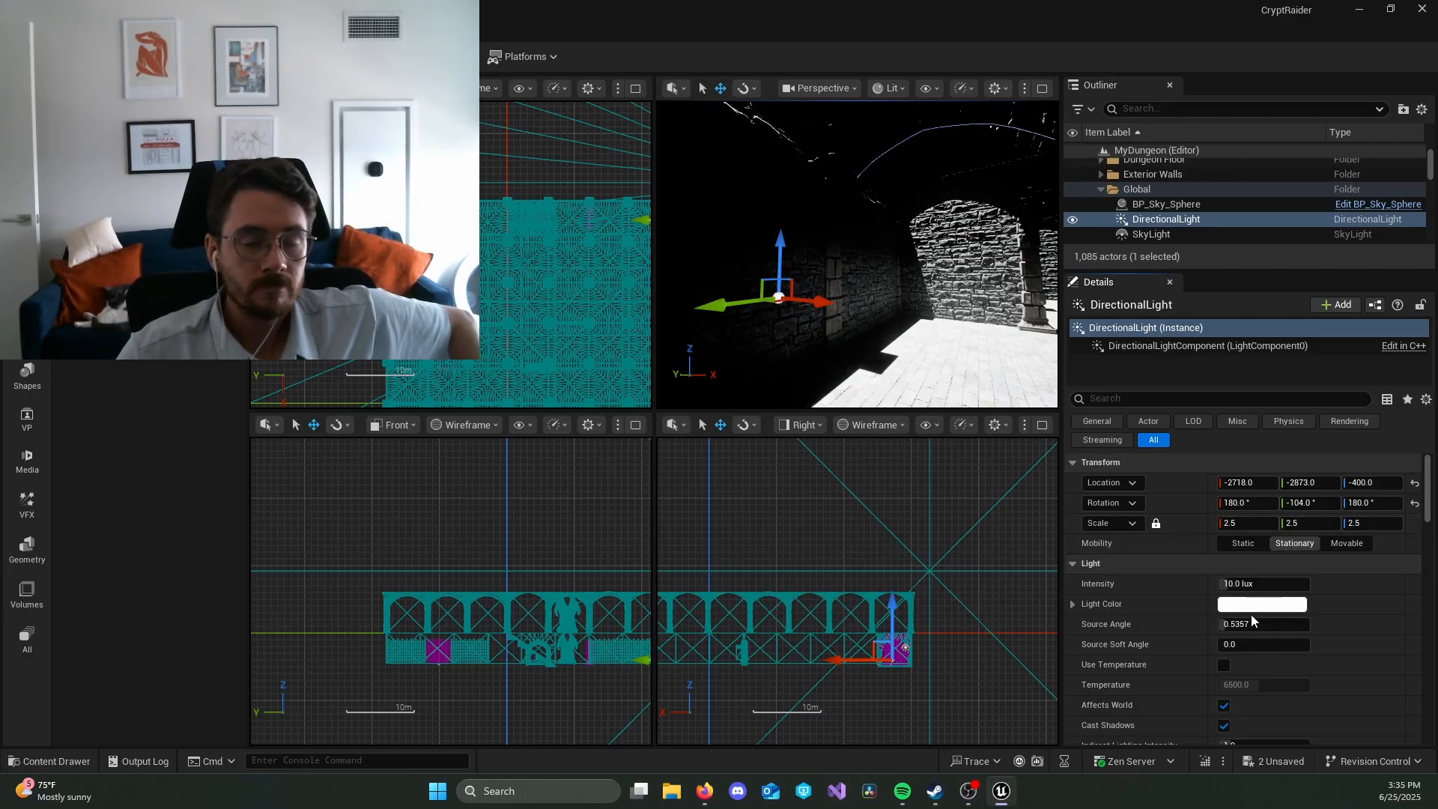
pyautogui.click(1357, 545)
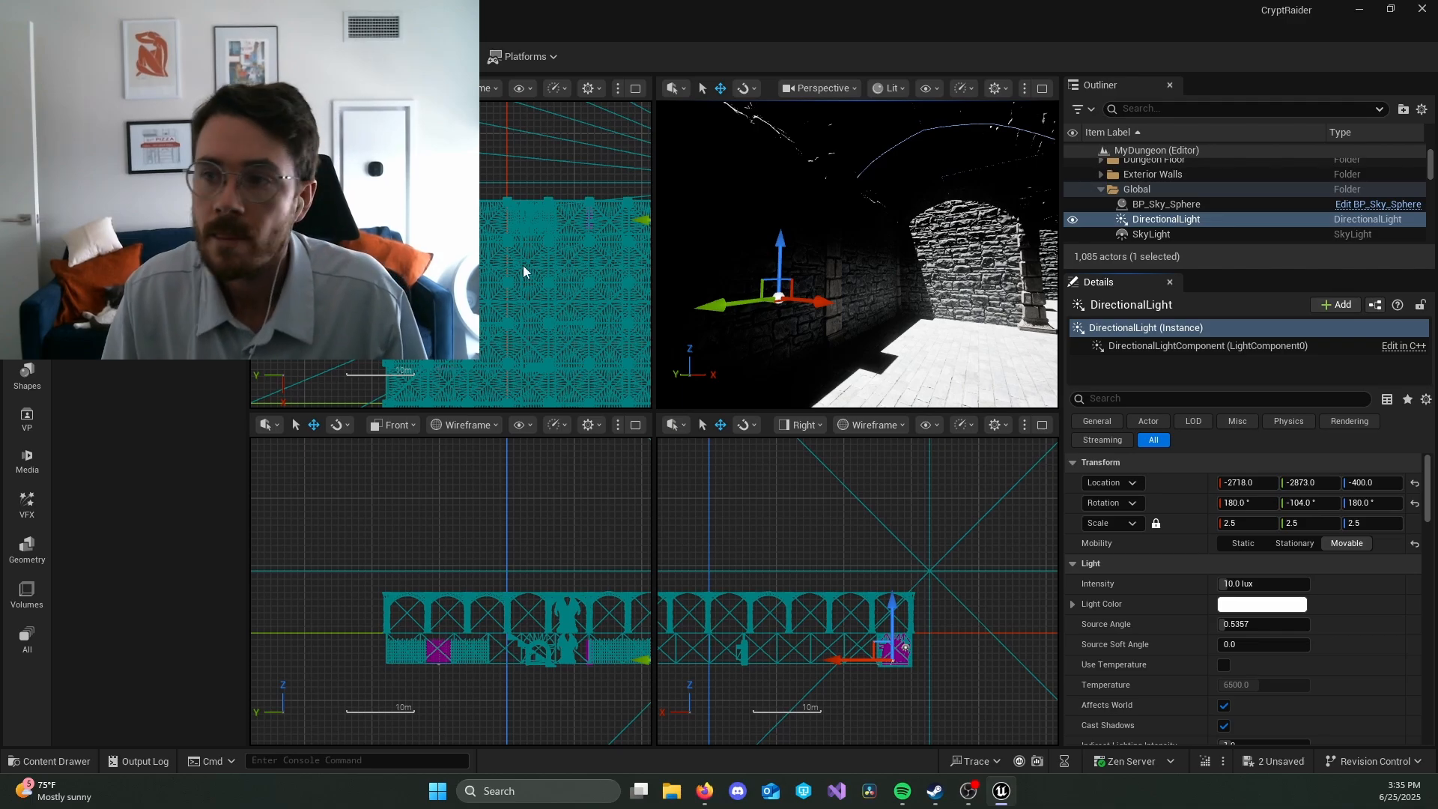
# Step: Set the mobility of the SkyLight in the Global folder to Movable
pyautogui.click(1141, 236)
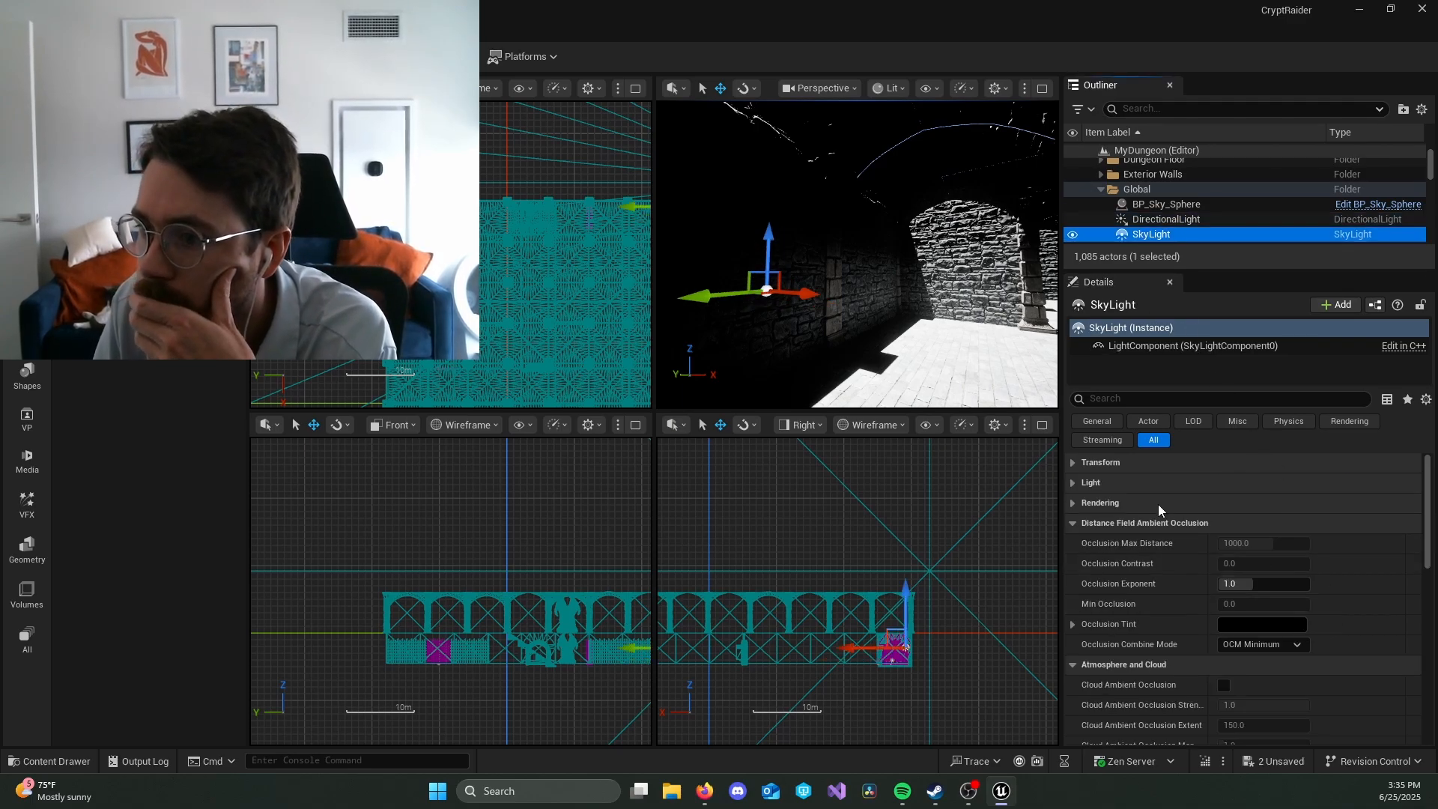
pyautogui.click(1077, 479)
pyautogui.click(1076, 464)
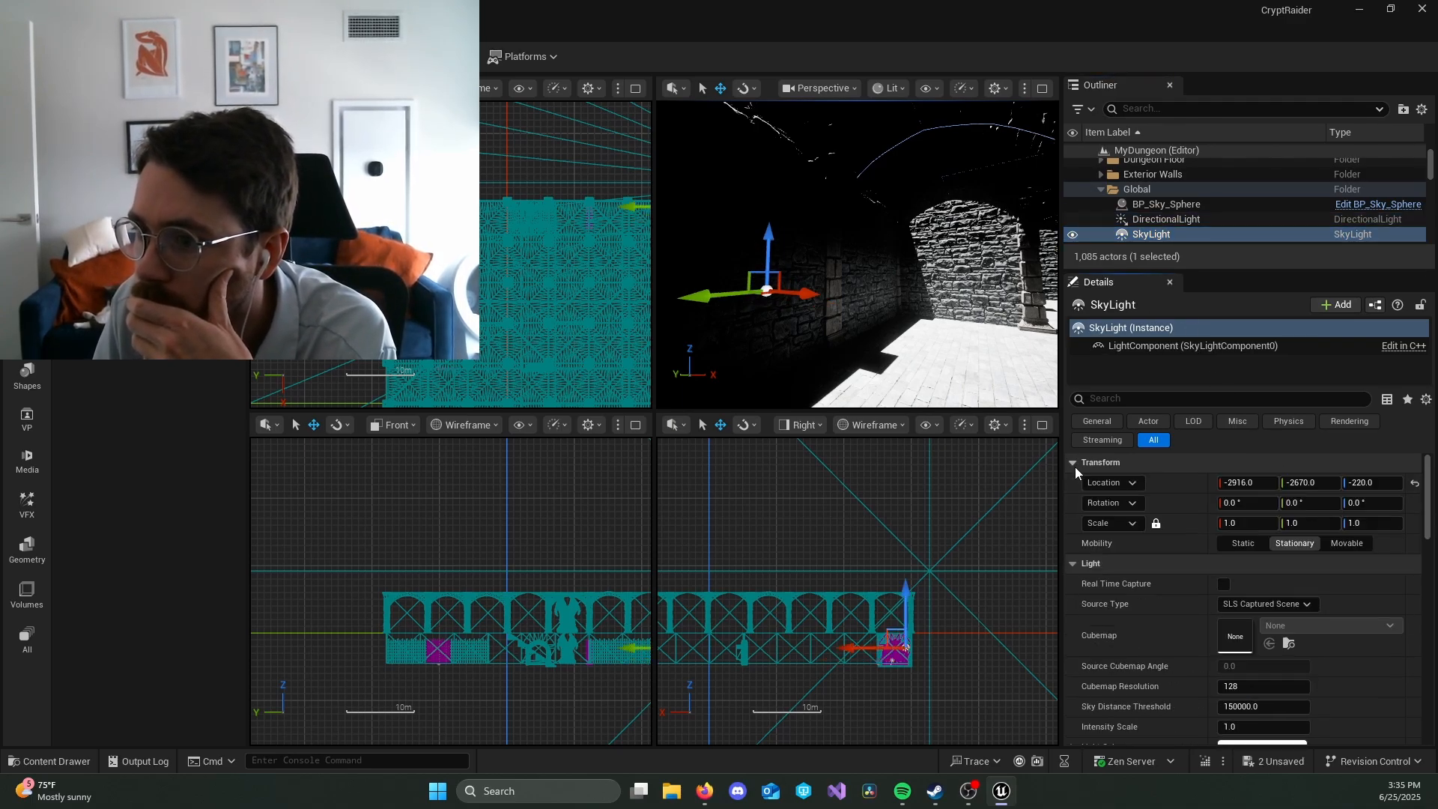
pyautogui.click(1347, 543)
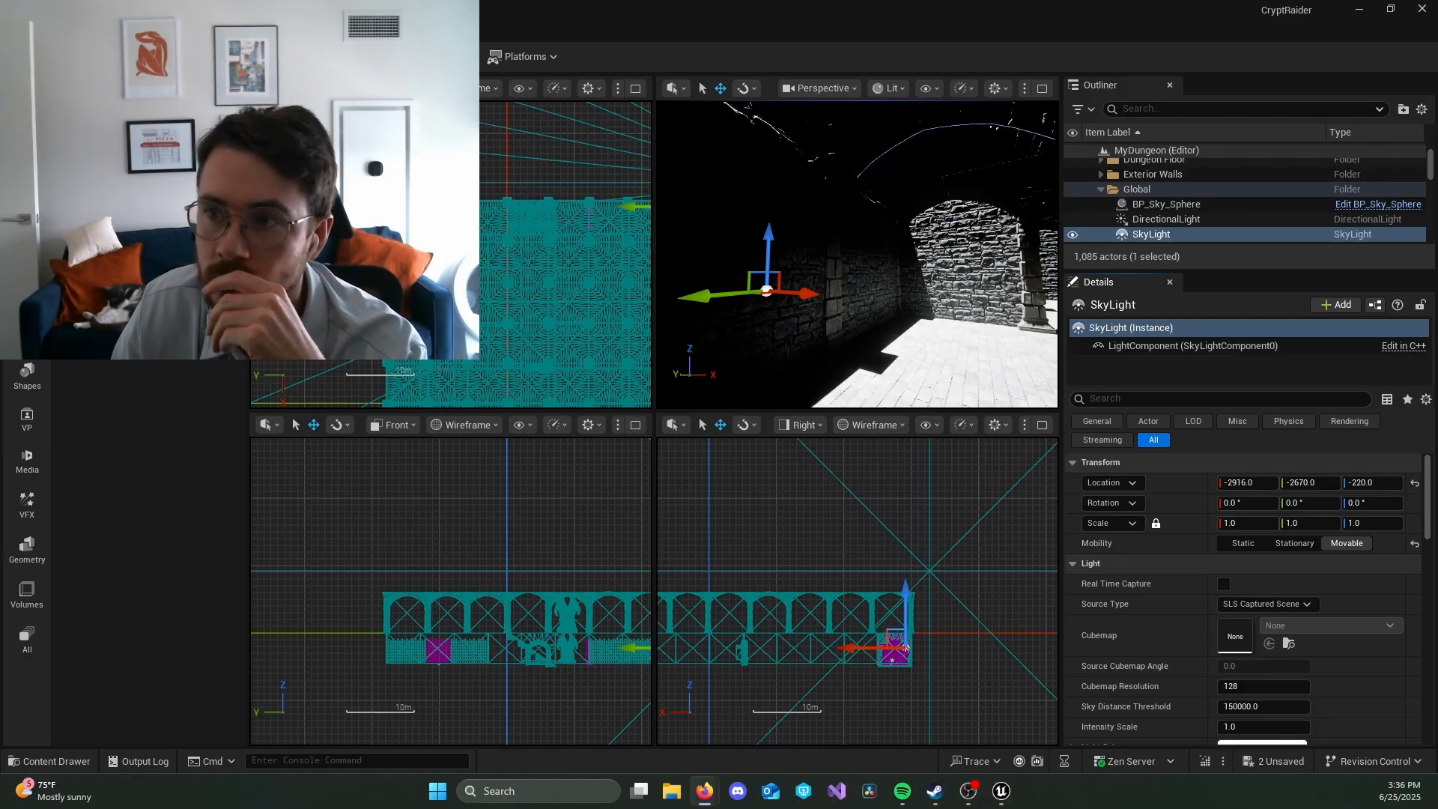
# Step: Filter the Outliner by "floor", enlarge its list and collapse the Crypt Floor folder
pyautogui.click(1151, 108)
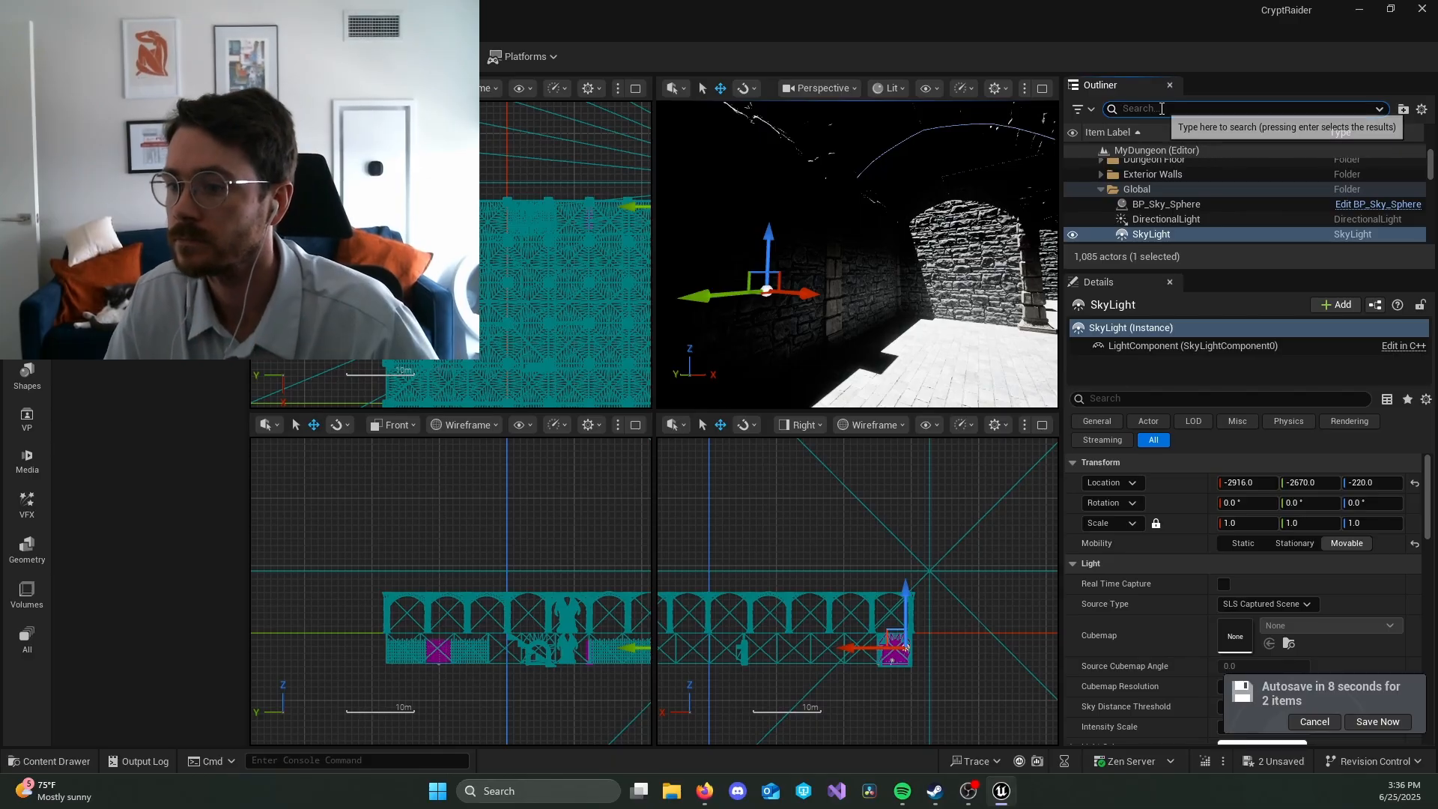
pyautogui.write('f')
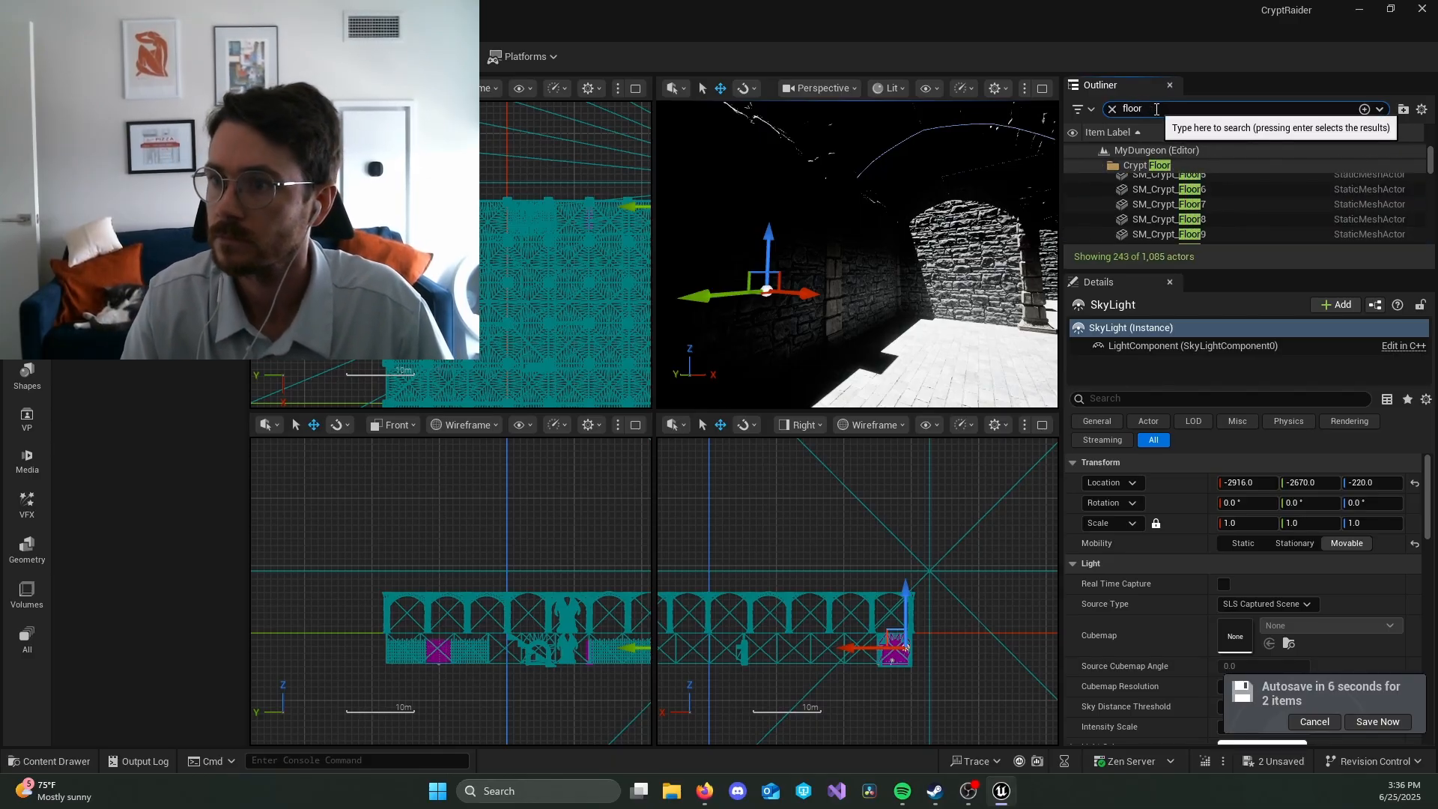
pyautogui.write('loor')
pyautogui.press('Return')
pyautogui.scroll(-5, 1261, 181)
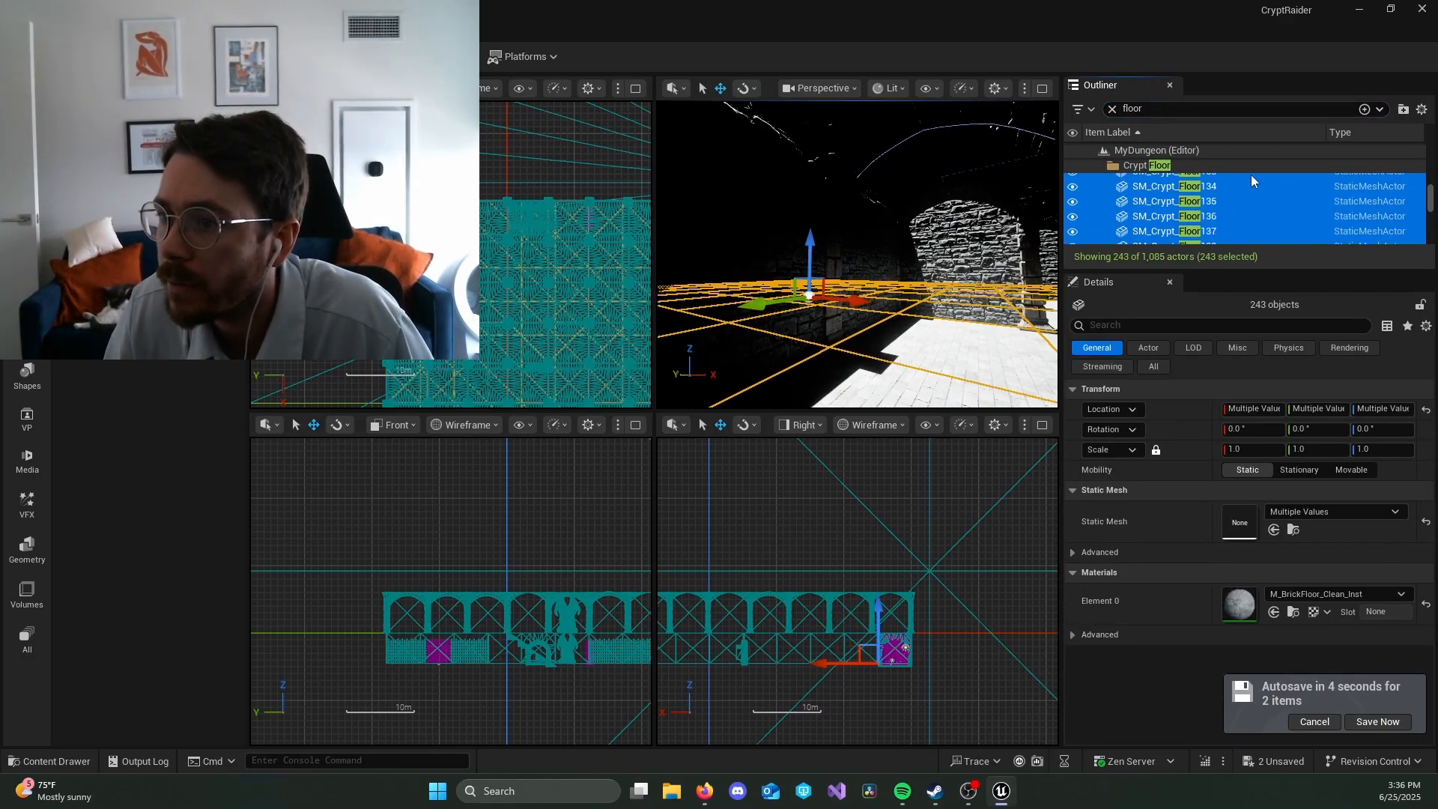
pyautogui.scroll(8, 1219, 190)
pyautogui.moveTo(1172, 273); pyautogui.dragTo(1188, 572)
pyautogui.scroll(3, 1203, 350)
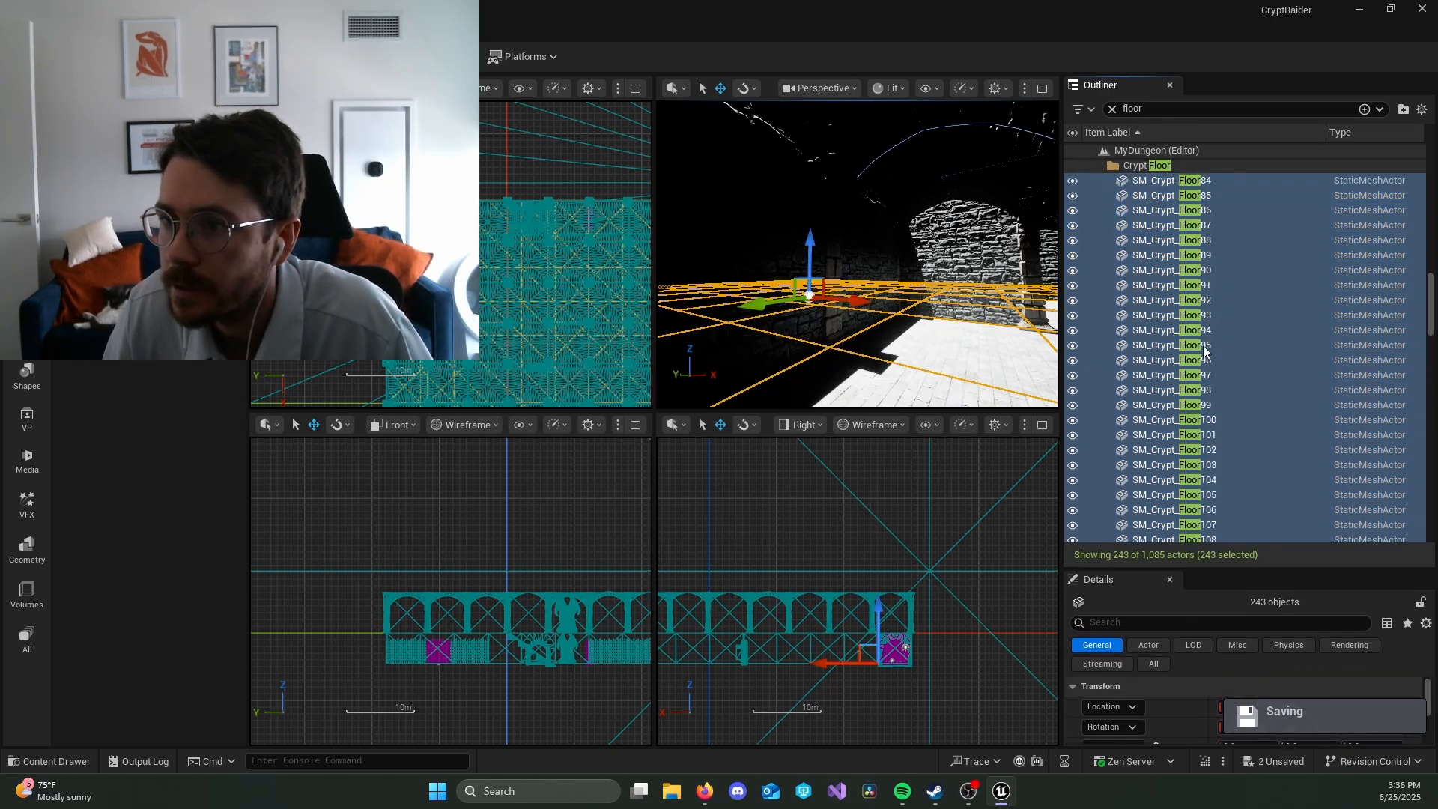
pyautogui.scroll(18, 1204, 351)
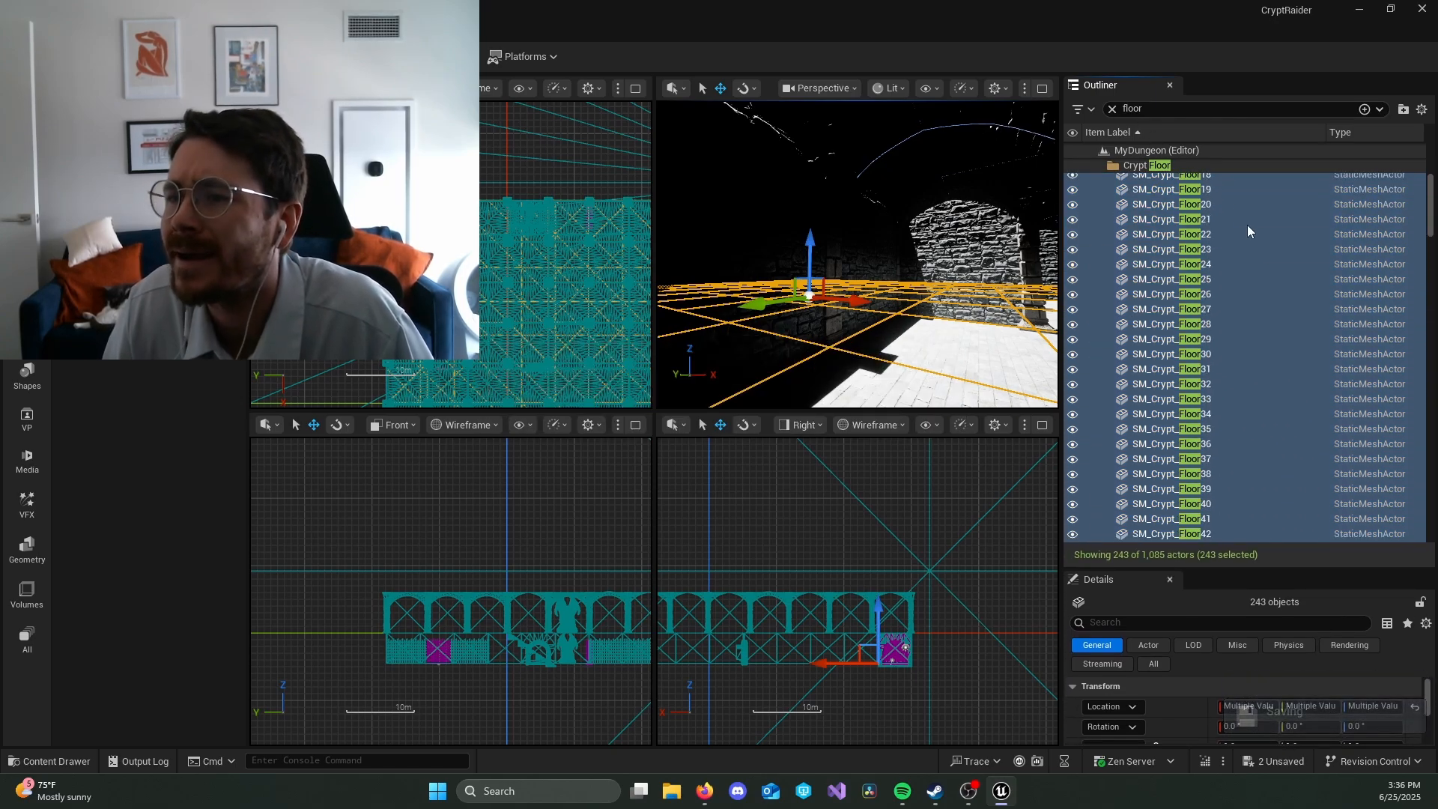
pyautogui.scroll(5, 1247, 225)
pyautogui.click(1101, 165)
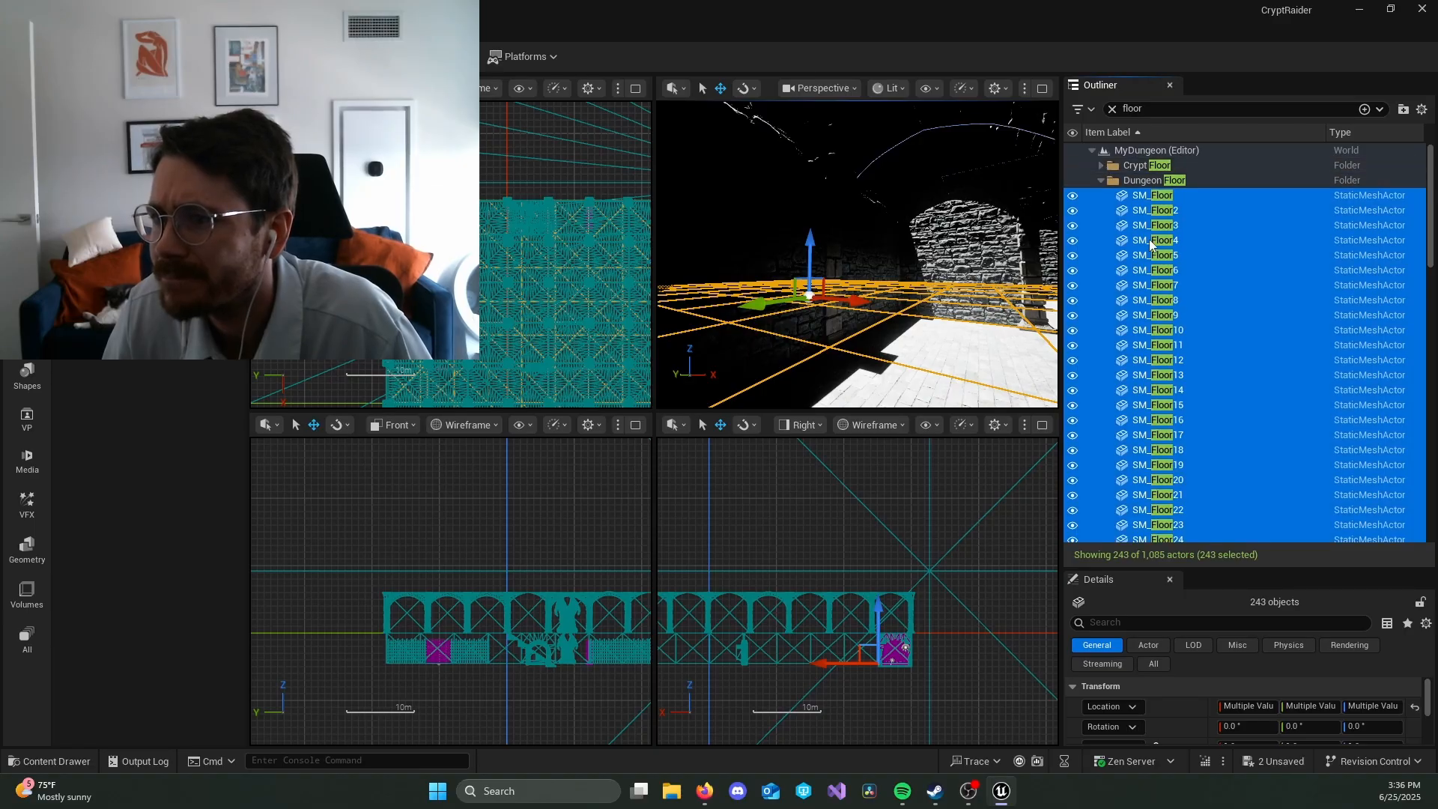
# Step: Duplicate all SM_Floor pieces of the Dungeon Floor folder and raise the copies just above the ceiling arches to a Z location of 650
pyautogui.click(1198, 197)
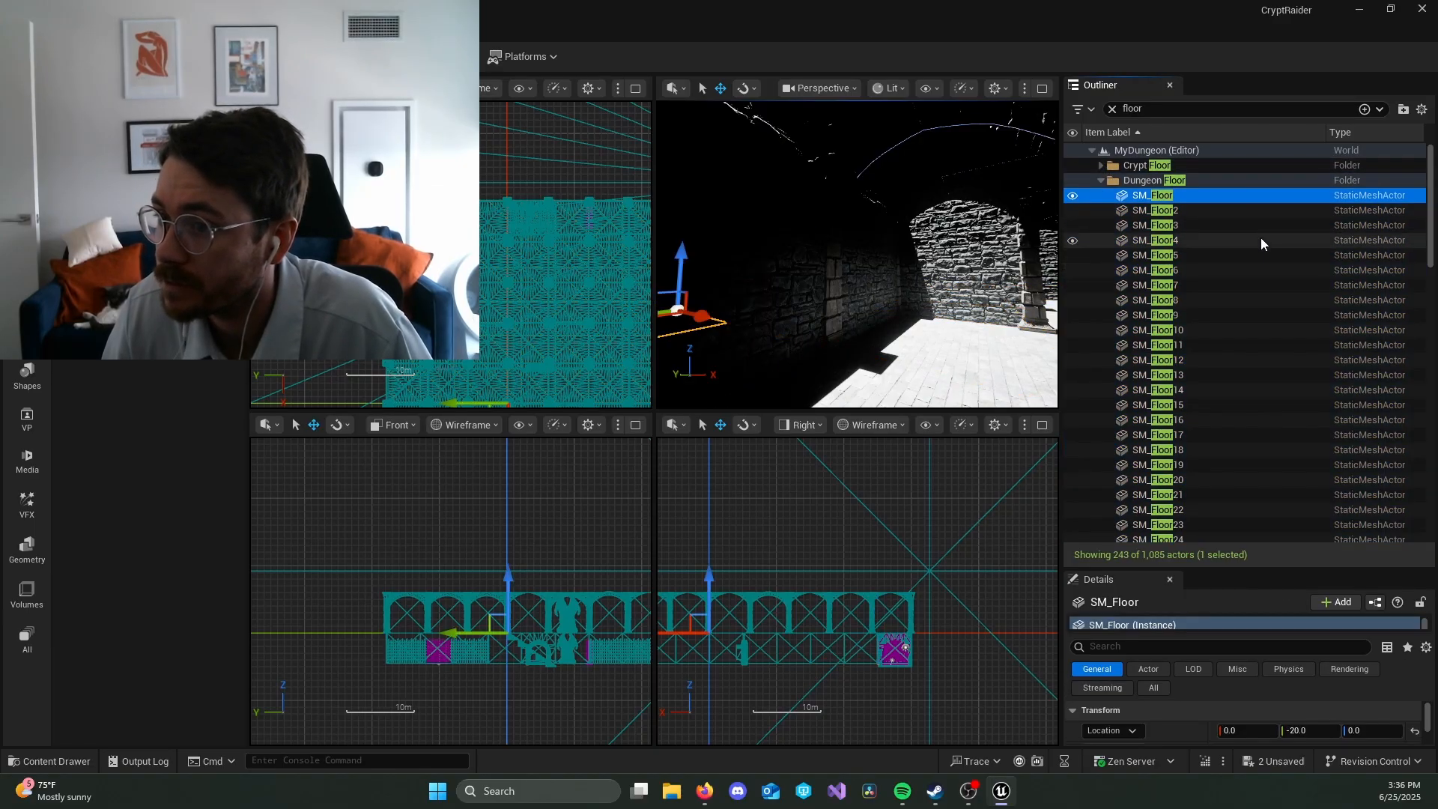
pyautogui.scroll(-3, 1255, 262)
pyautogui.scroll(-18, 1250, 300)
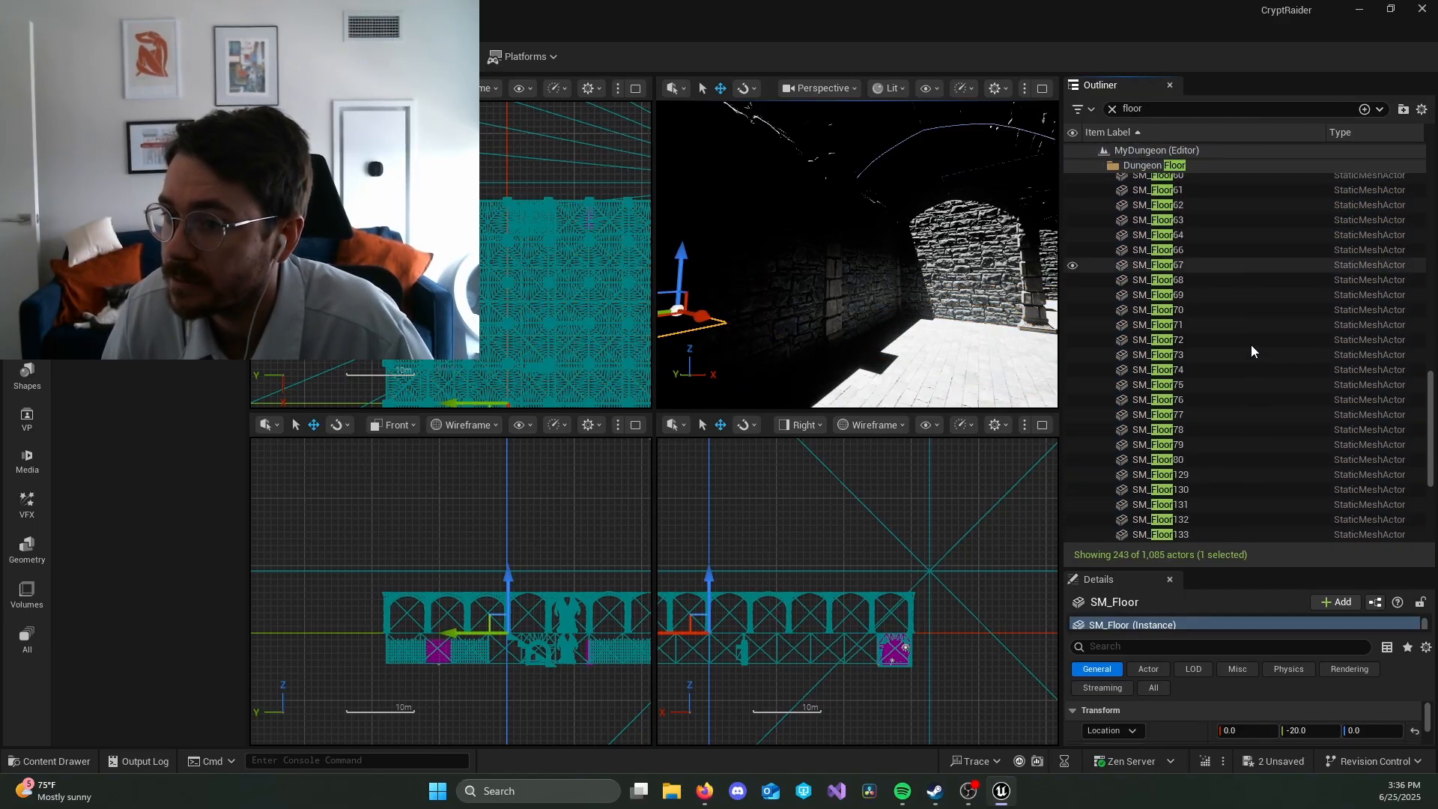
pyautogui.keyDown('shift'); pyautogui.click(1232, 534); pyautogui.keyUp('shift')
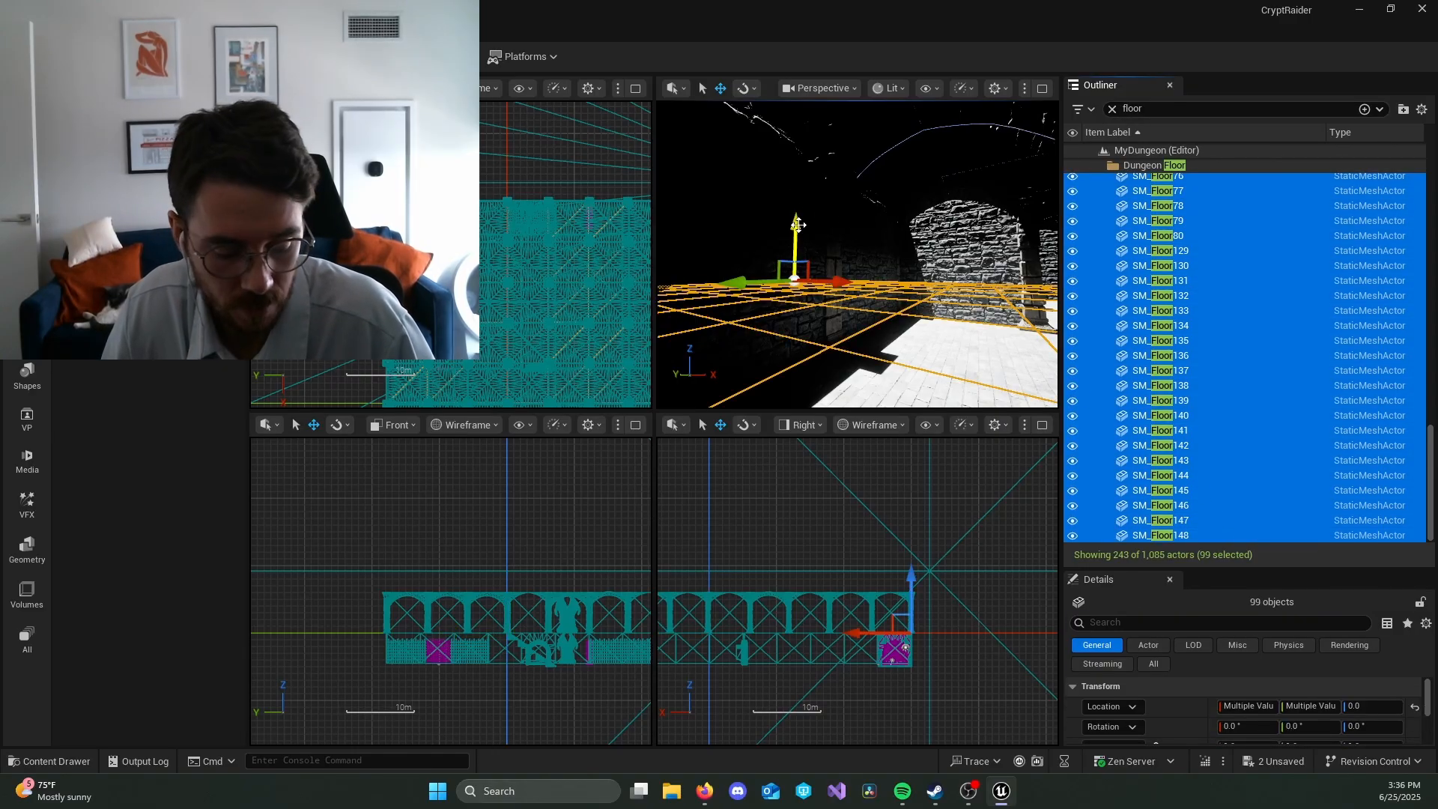
pyautogui.keyDown('alt'); pyautogui.moveTo(798, 224); pyautogui.dragTo(805, 183); pyautogui.keyUp('alt')
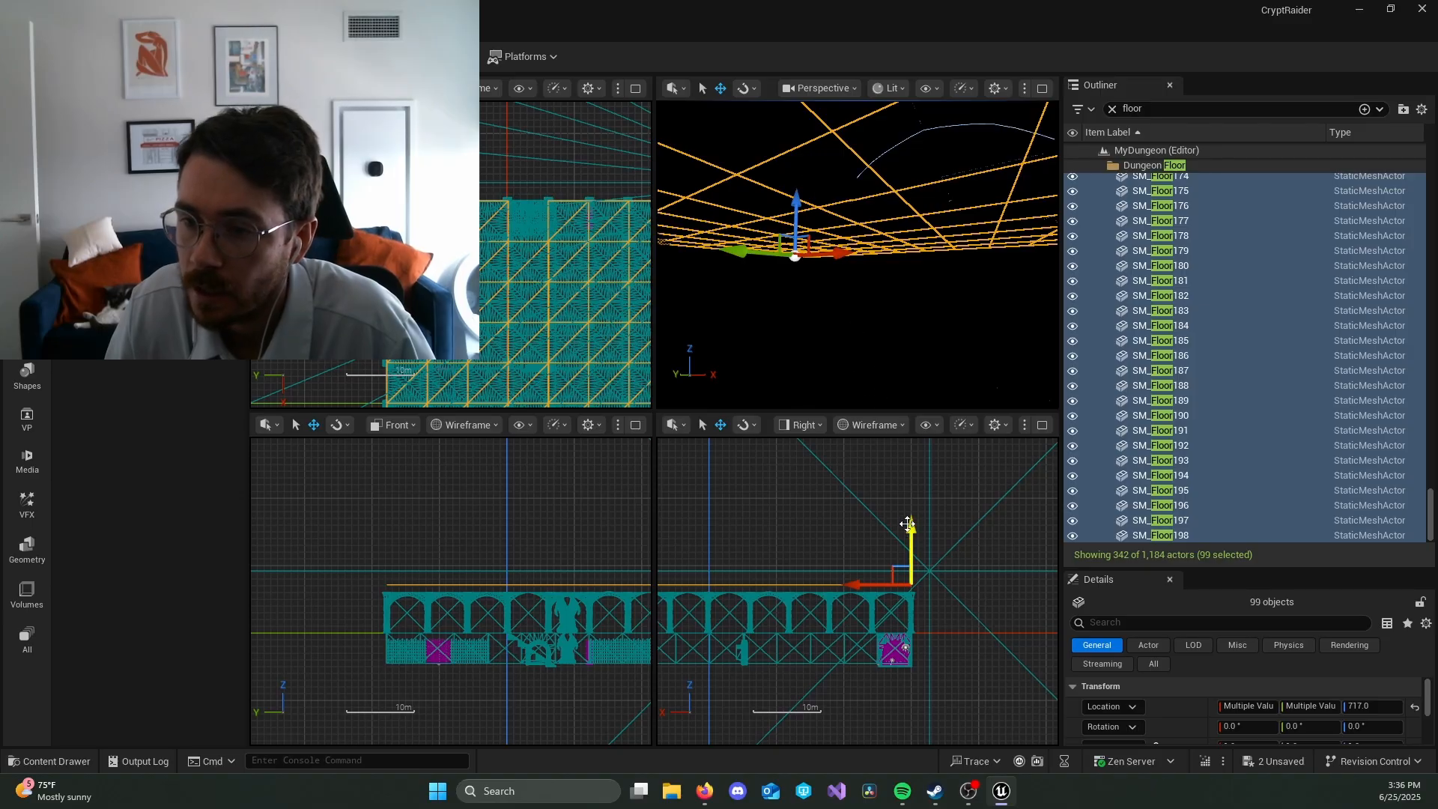
pyautogui.moveTo(908, 523); pyautogui.dragTo(913, 535)
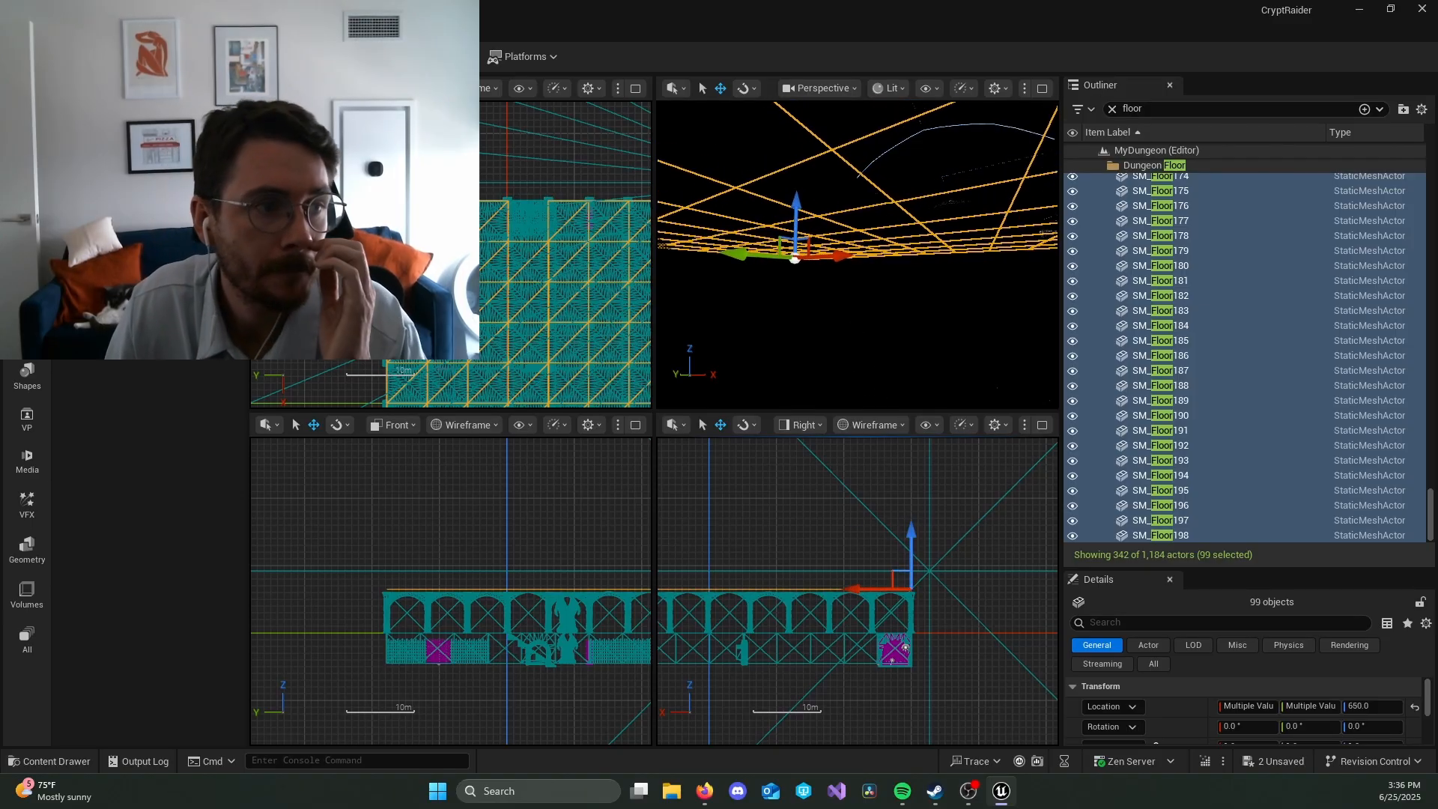
pyautogui.hotkey('alt', 'Tab')
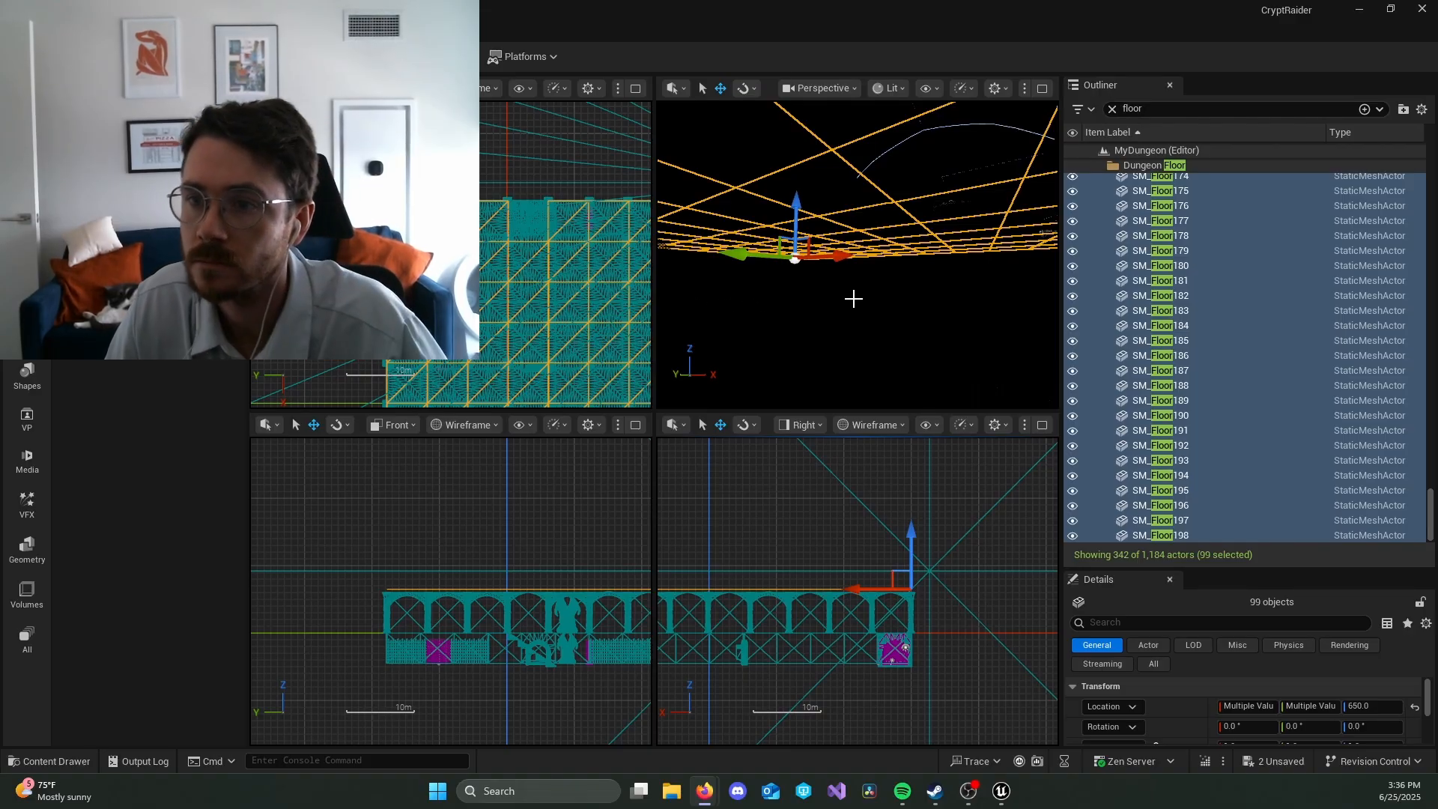
# Step: Fly back inside the dungeon and examine how the walls and ceiling are lit beneath the raised floor copies
pyautogui.moveTo(854, 299); pyautogui.dragTo(854, 298, button='right')
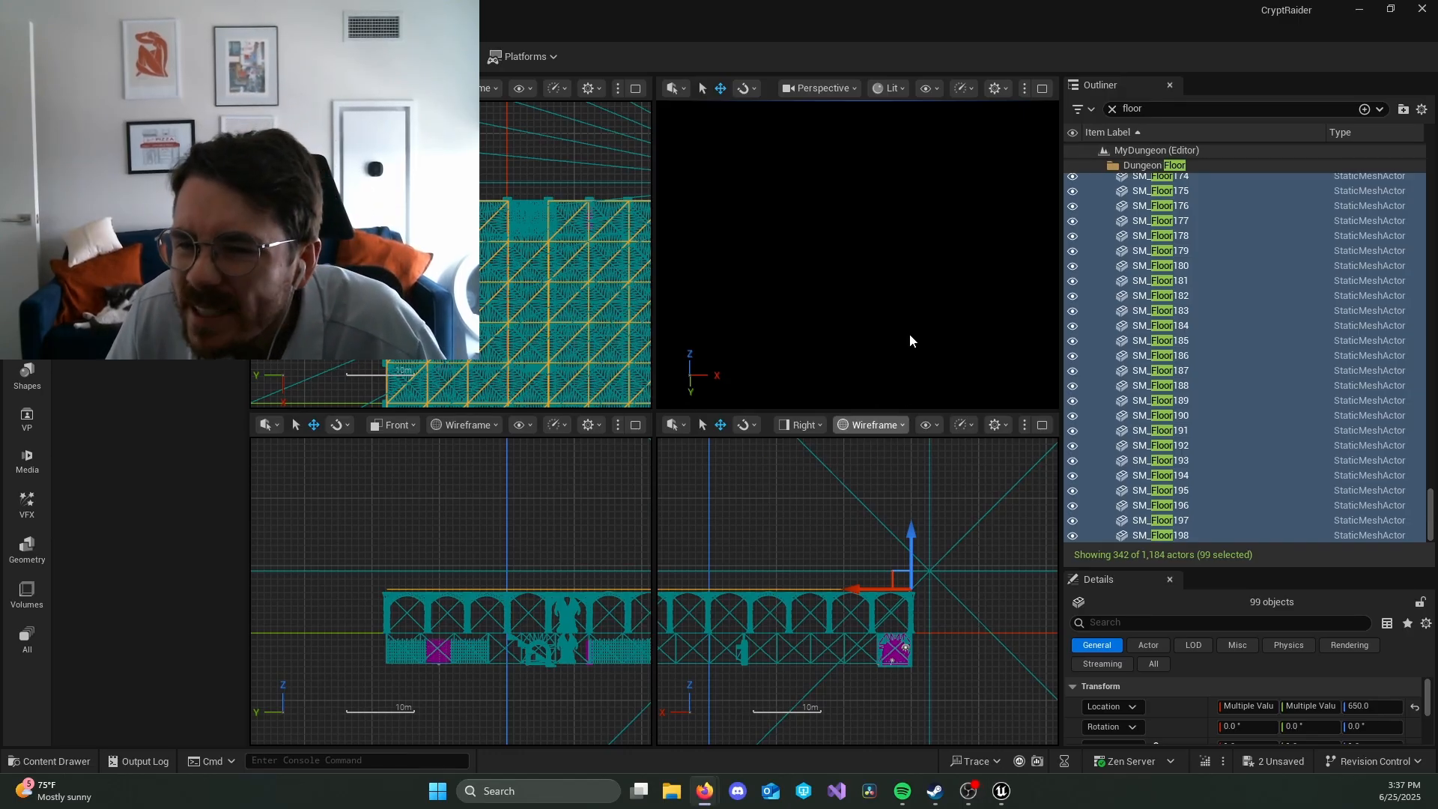
pyautogui.click(892, 297)
pyautogui.moveTo(892, 296); pyautogui.dragTo(797, 271, button='right')
pyautogui.press('w')
pyautogui.press('s')
pyautogui.press('d')
pyautogui.press('a')
pyautogui.press('w')
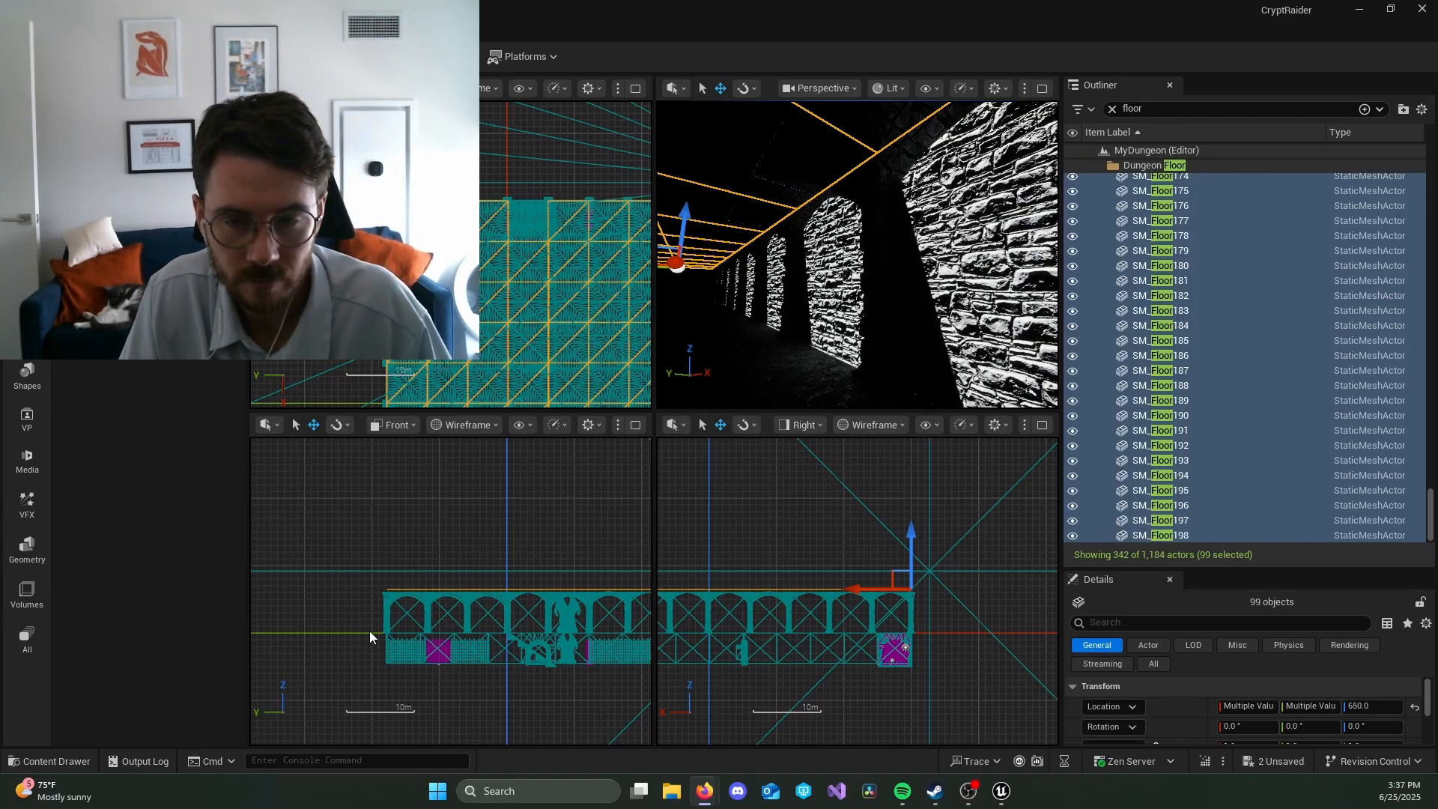
# Step: Clear the Outliner filter and place the MedievalDungeon mesh SM_Edge_Stones at the base of the dungeon wall, at about X 1829, Y -4196, Z 106
pyautogui.click(1112, 109)
pyautogui.click(830, 390)
pyautogui.hotkey('ctrl', 'space')
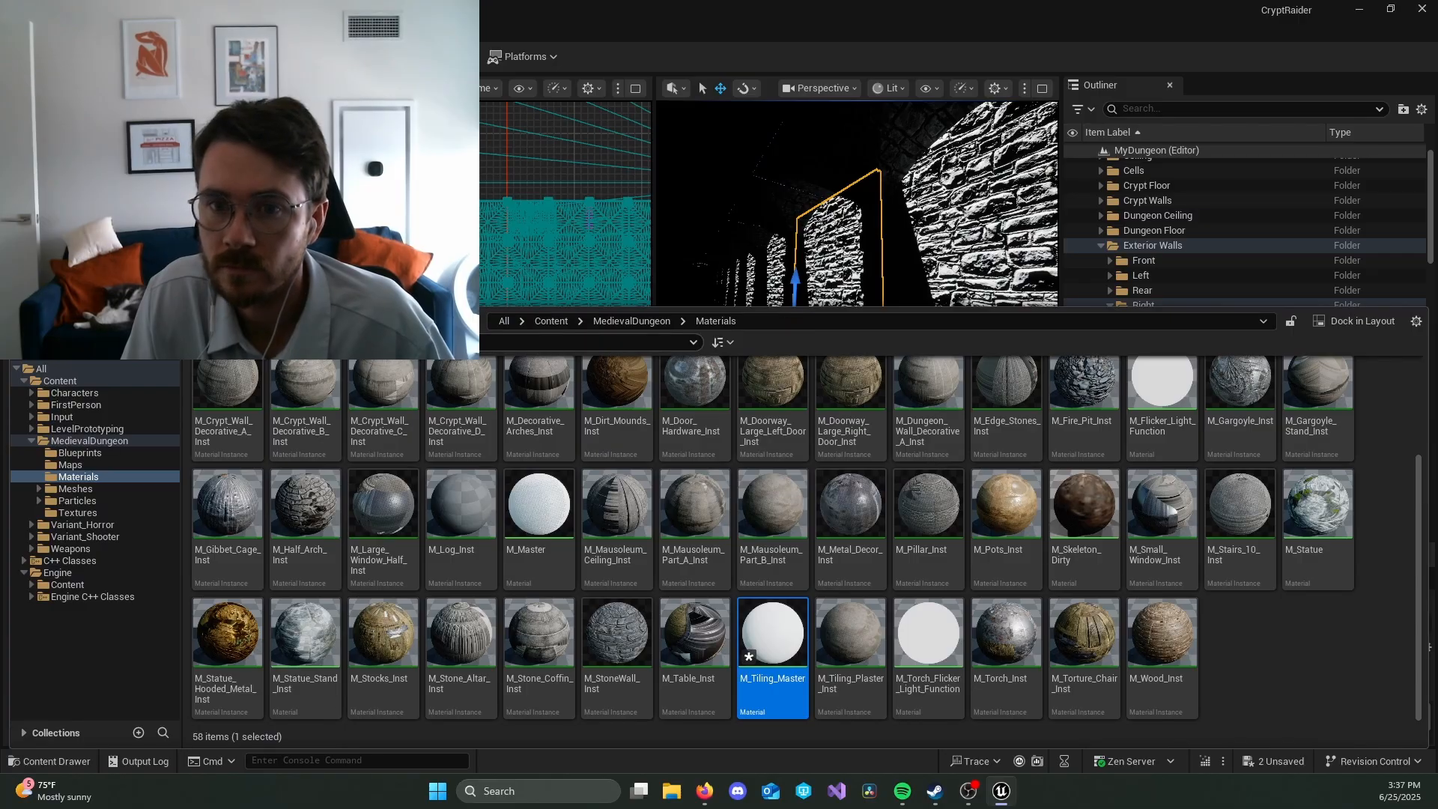
pyautogui.click(88, 441)
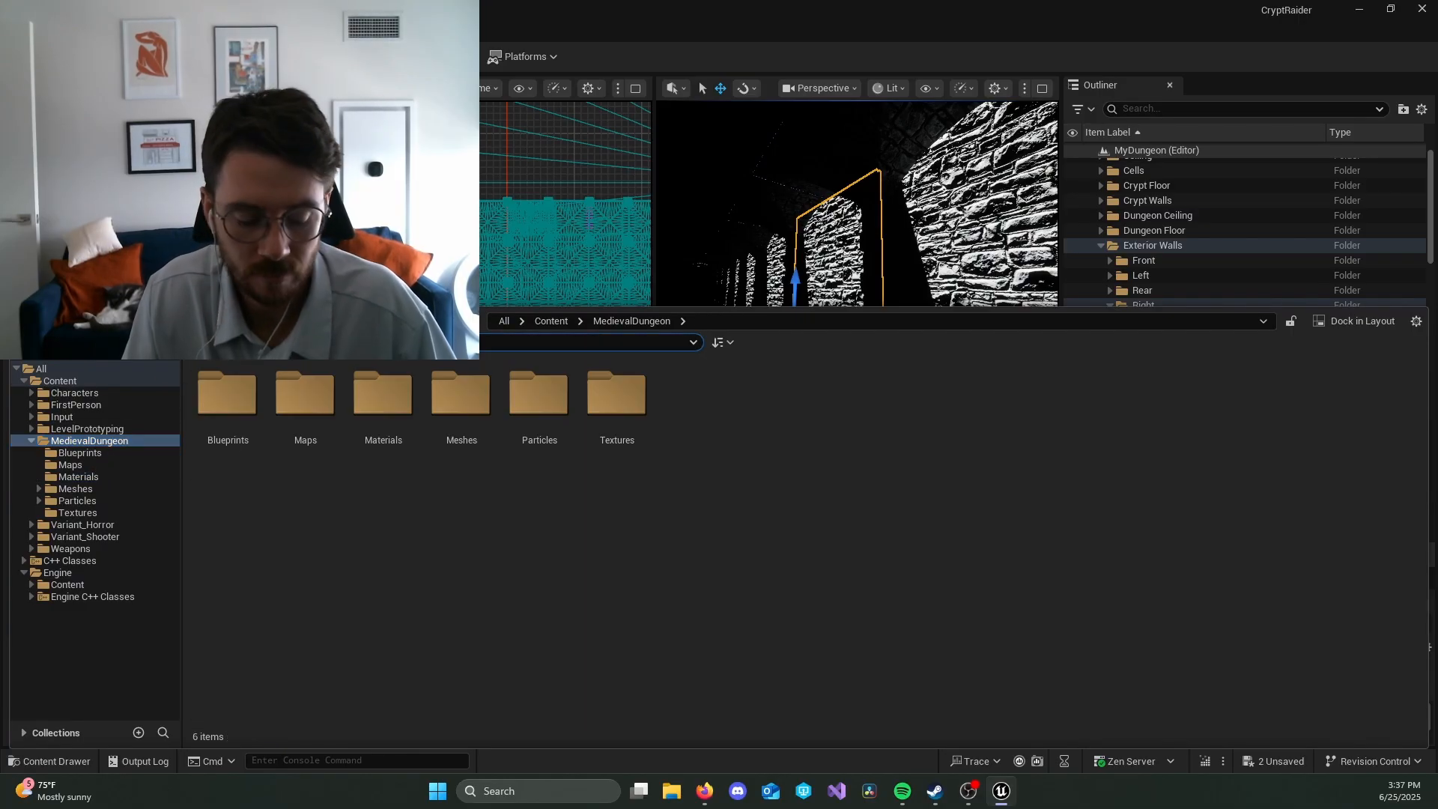
pyautogui.write('edge')
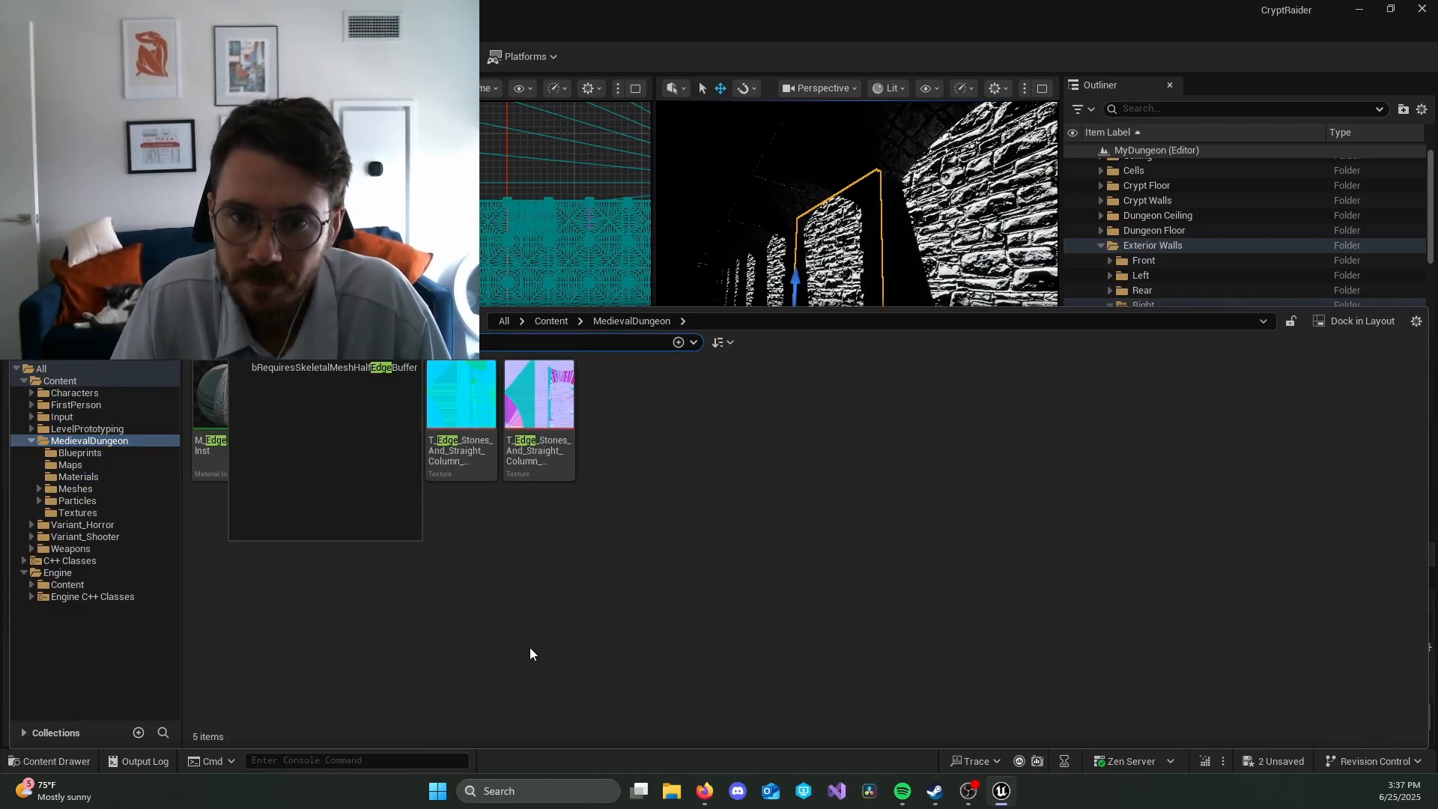
pyautogui.click(530, 648)
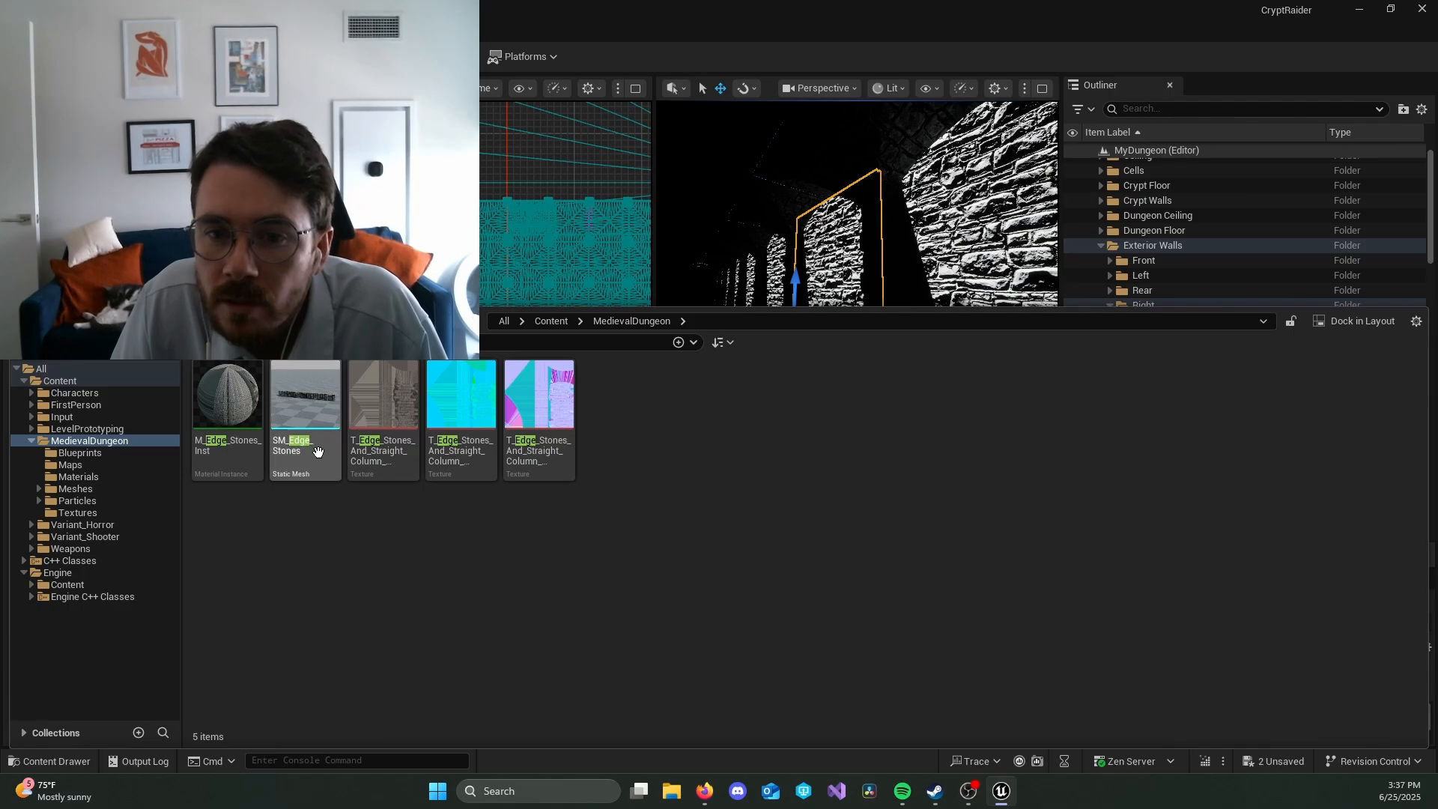
pyautogui.moveTo(318, 451); pyautogui.dragTo(862, 322)
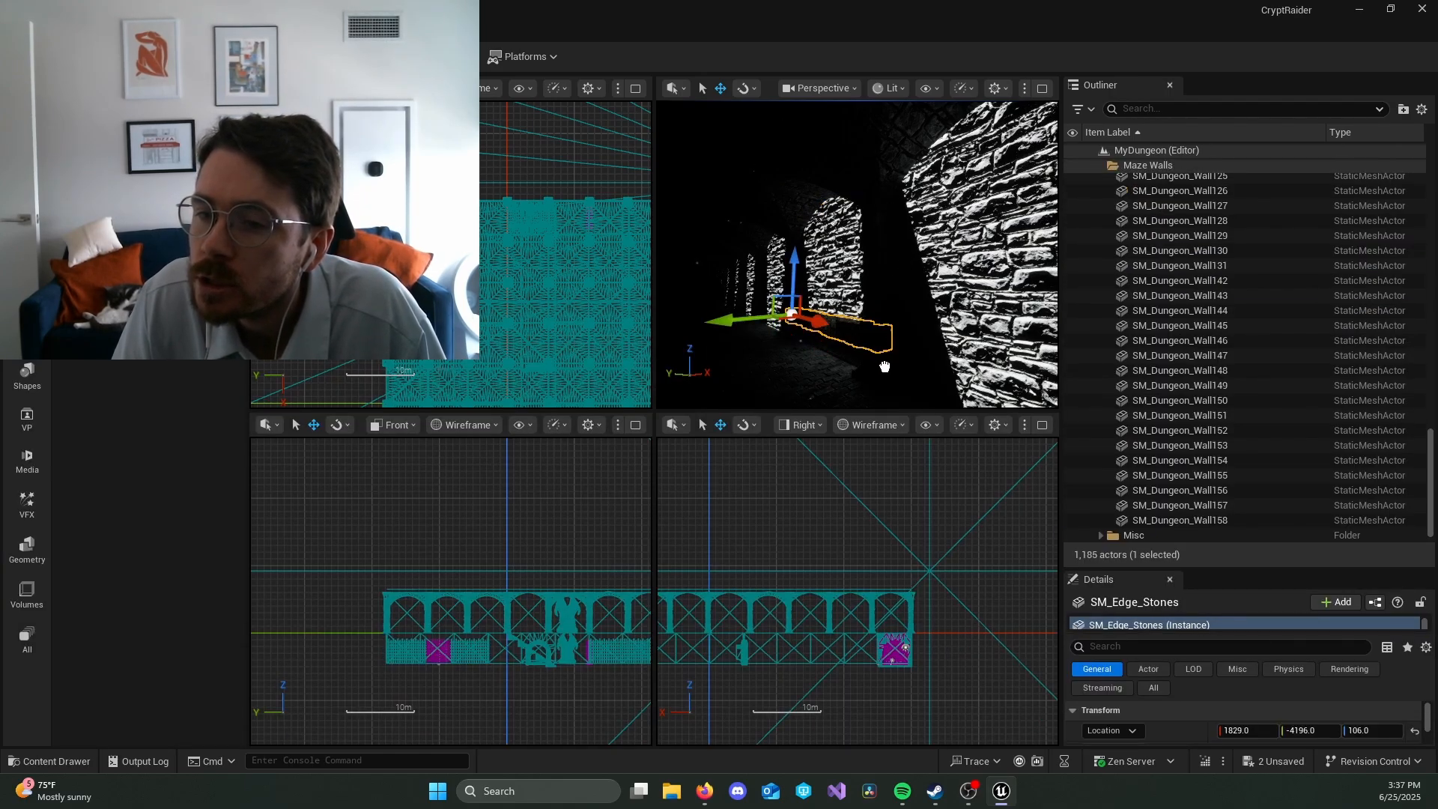
# Step: Duplicate the edge stones and place the copy farther along the wall base at about X 2356, Y -4165, Z 84
pyautogui.moveTo(853, 319); pyautogui.dragTo(854, 327)
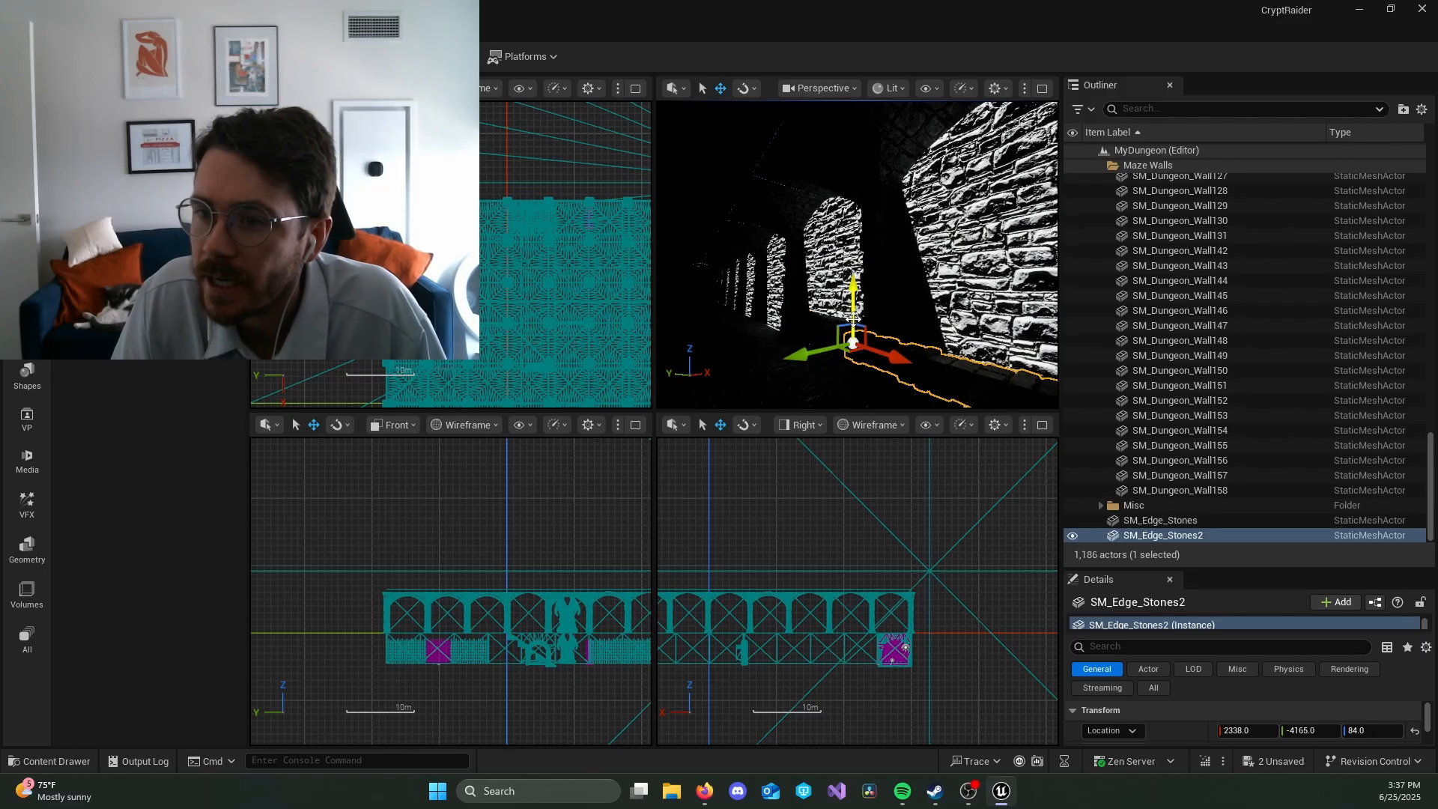
pyautogui.moveTo(902, 330); pyautogui.dragTo(891, 329, button='right')
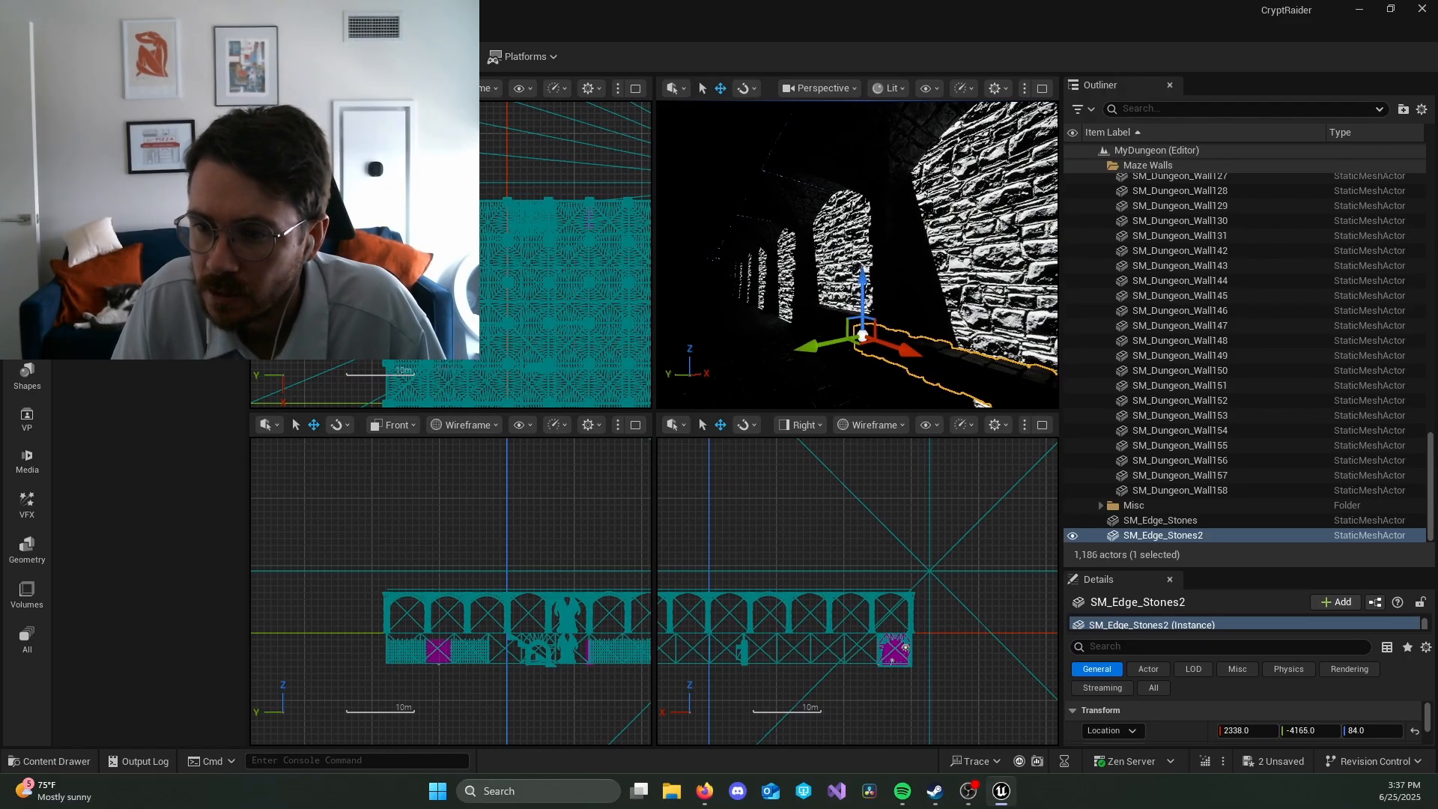
pyautogui.moveTo(905, 448); pyautogui.dragTo(1025, 549, button='right')
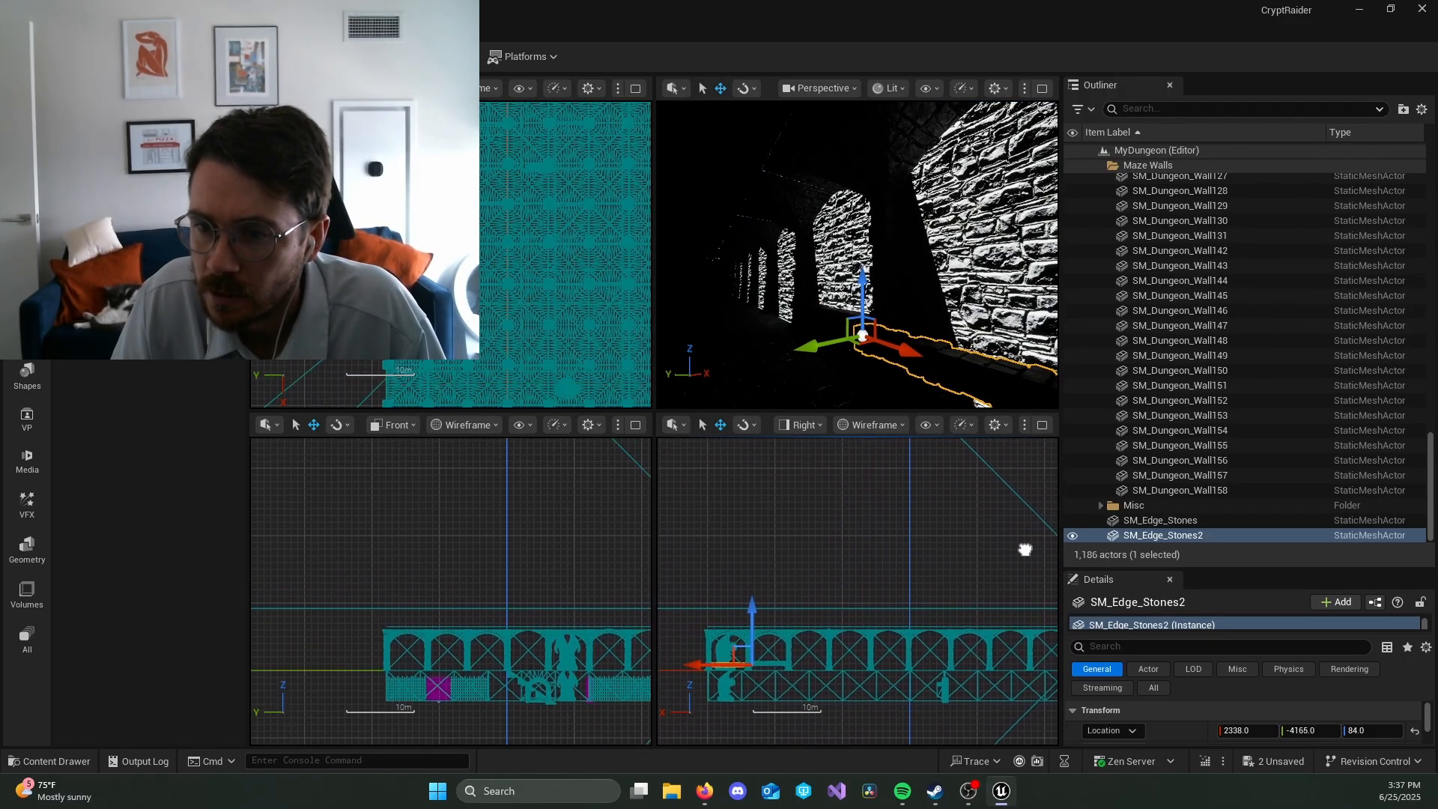
pyautogui.moveTo(890, 537); pyautogui.dragTo(872, 527, button='right')
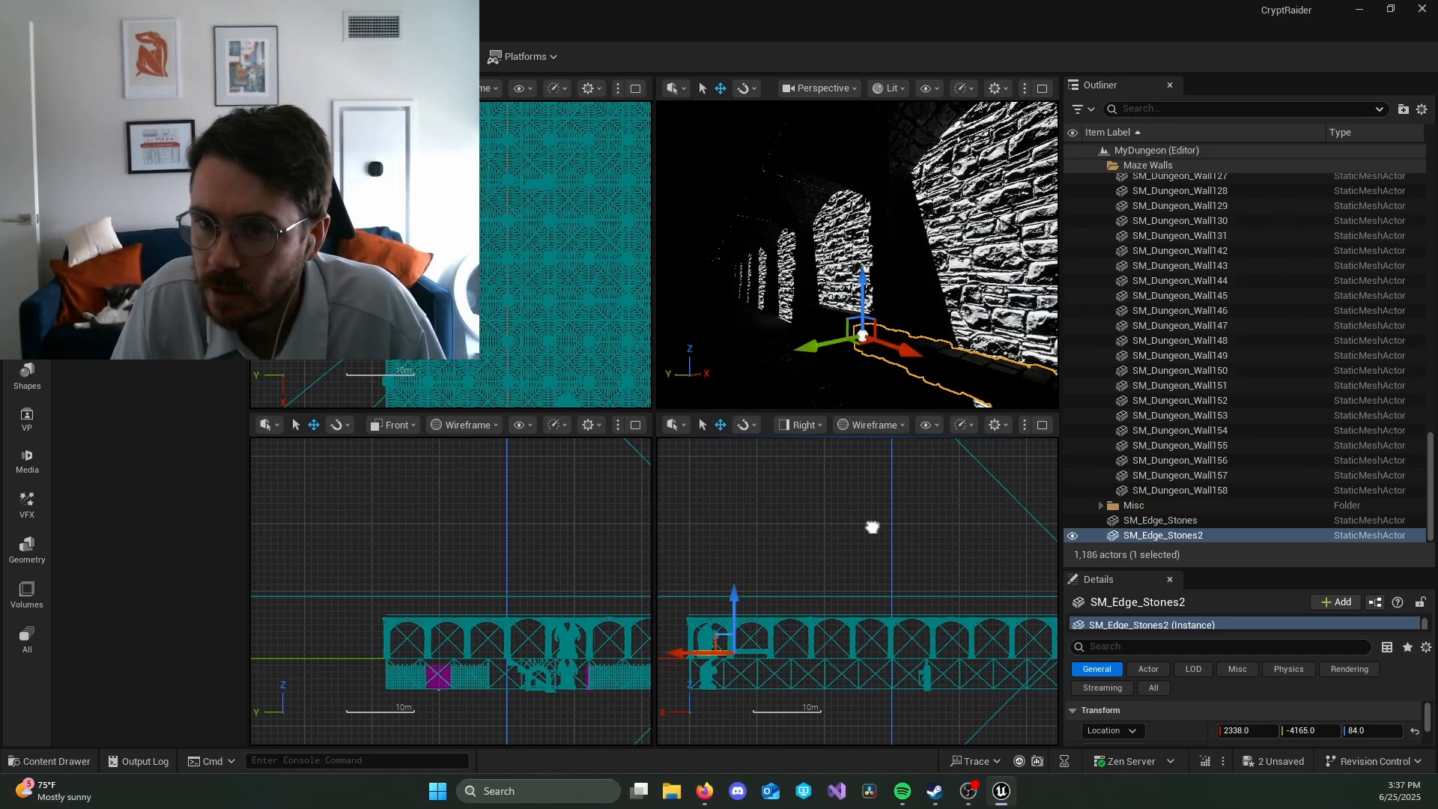
pyautogui.moveTo(968, 295); pyautogui.dragTo(1018, 301, button='right')
pyautogui.moveTo(785, 282); pyautogui.dragTo(804, 290)
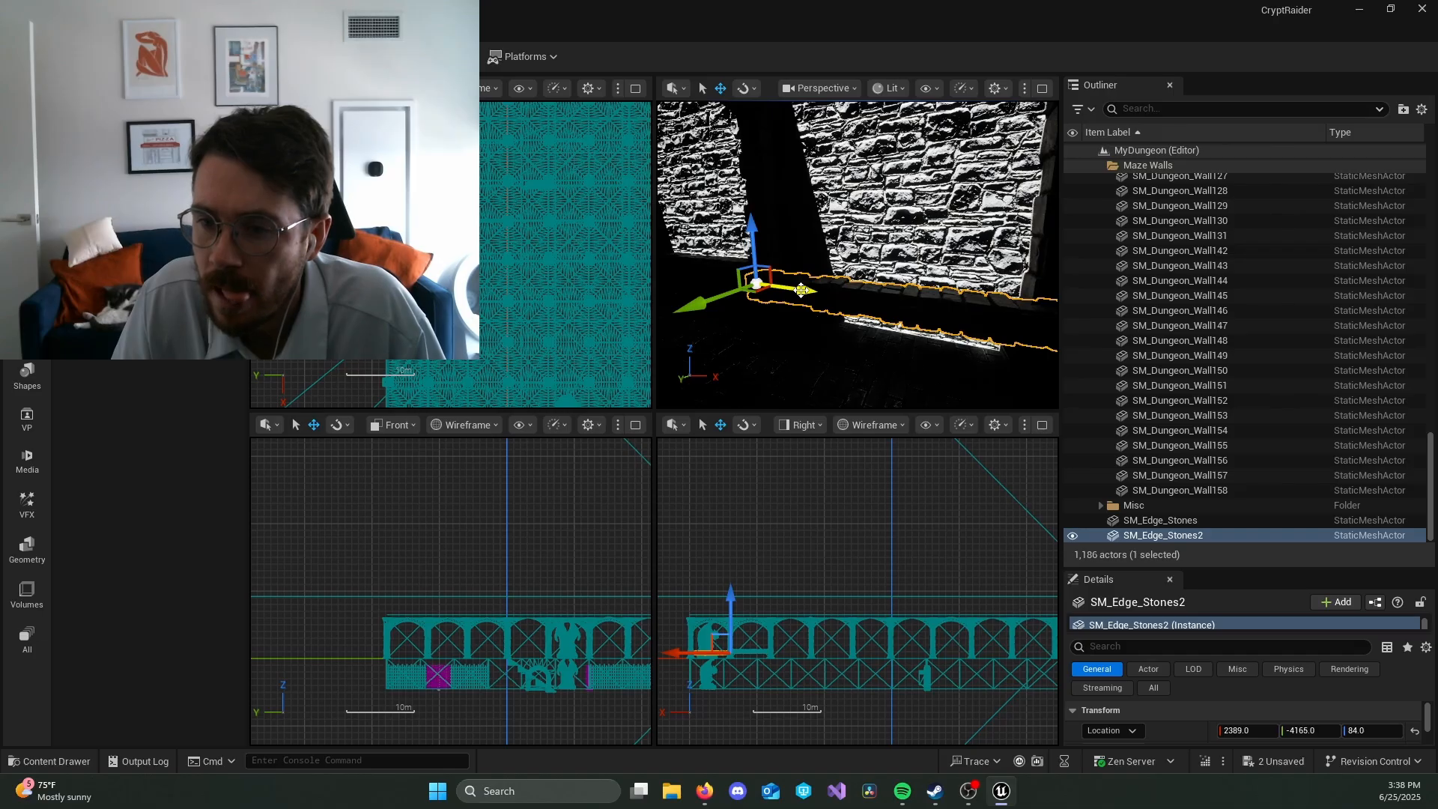
pyautogui.moveTo(801, 290); pyautogui.dragTo(678, 292, button='right')
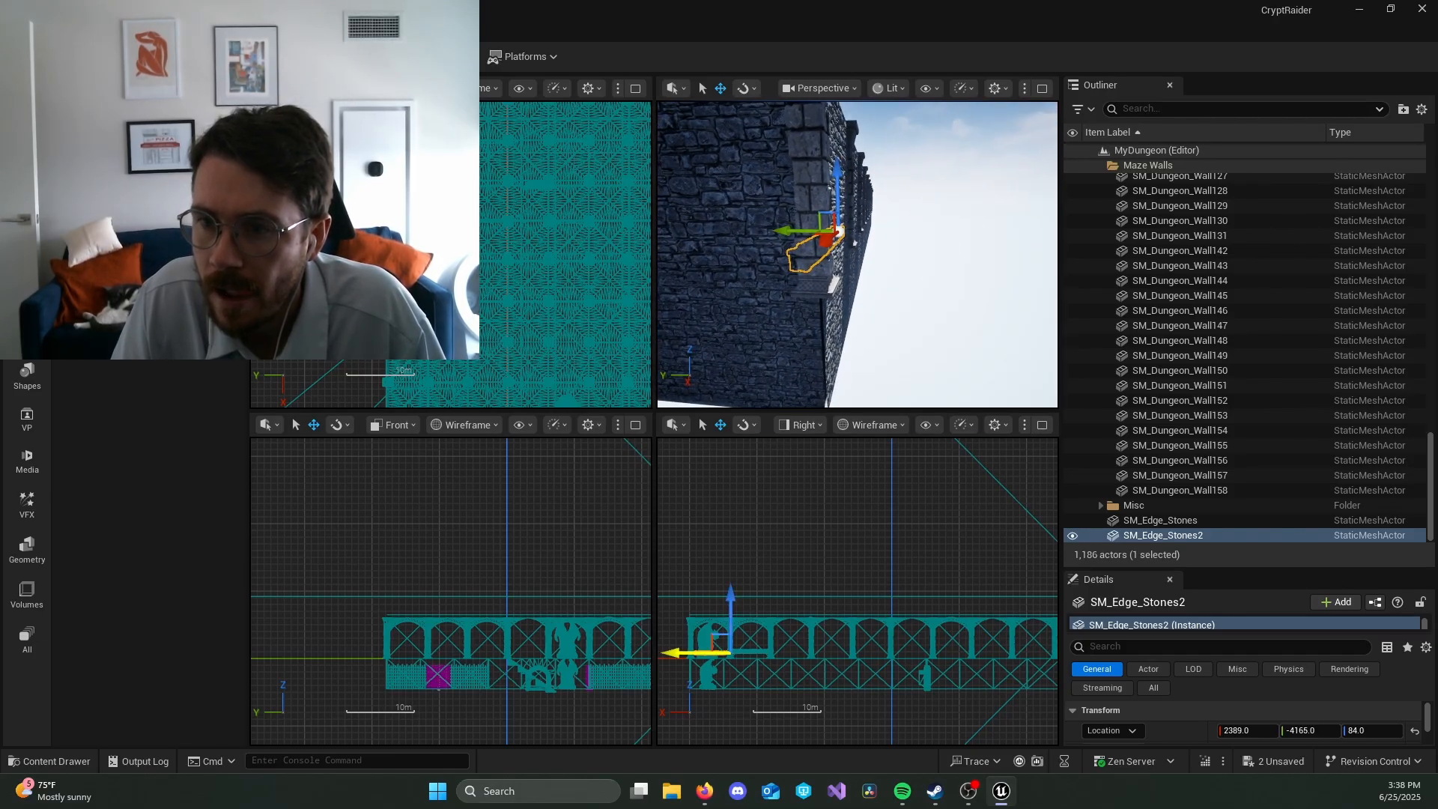
pyautogui.moveTo(708, 653)
pyautogui.mouseDown()
pyautogui.moveTo(668, 656)
pyautogui.moveTo(711, 653)
pyautogui.mouseUp()
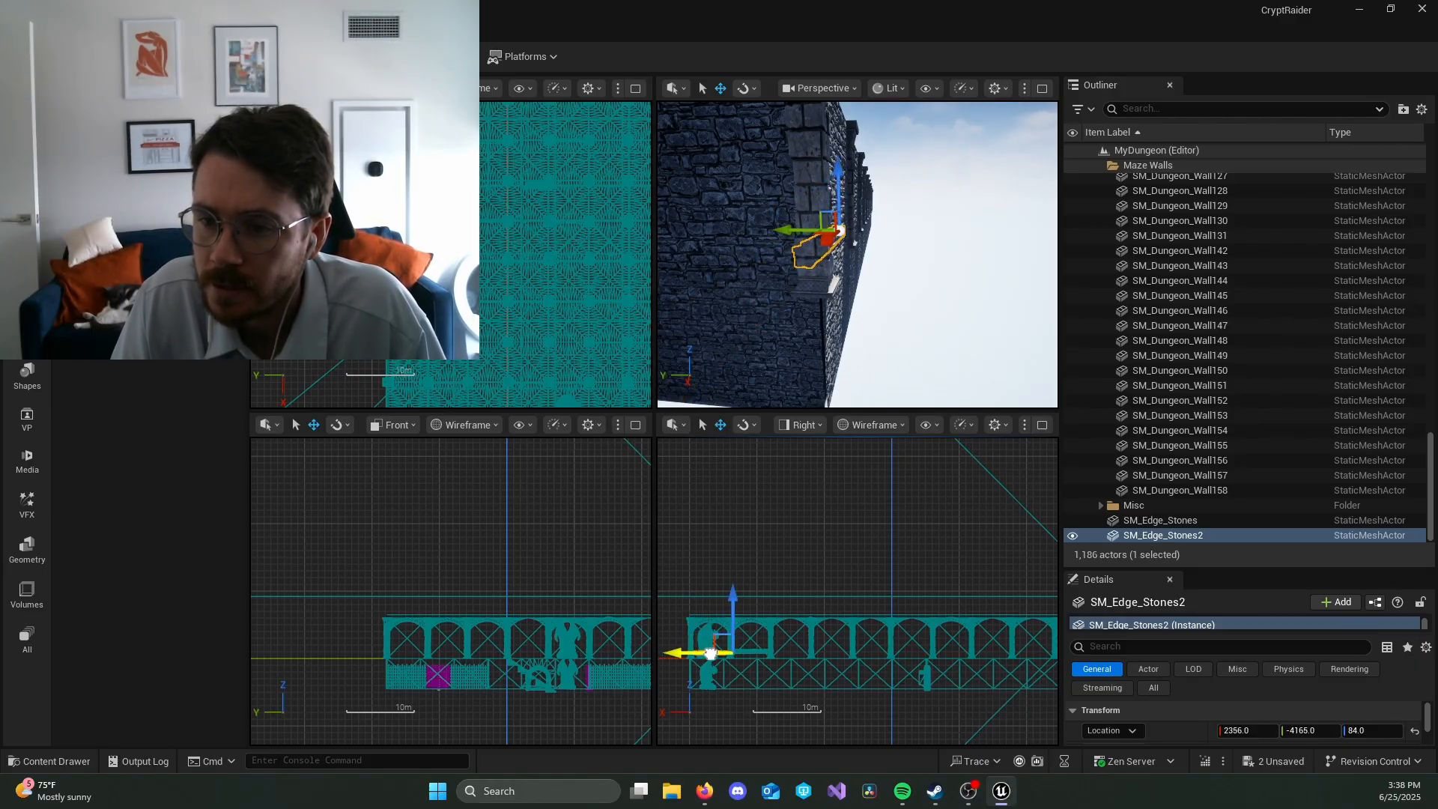
# Step: Raise the duplicated edge stones to the top of the exterior wall, at about X 2400, Y -4198, Z 577
pyautogui.moveTo(734, 599); pyautogui.dragTo(738, 568)
pyautogui.moveTo(572, 558); pyautogui.dragTo(343, 524, button='right')
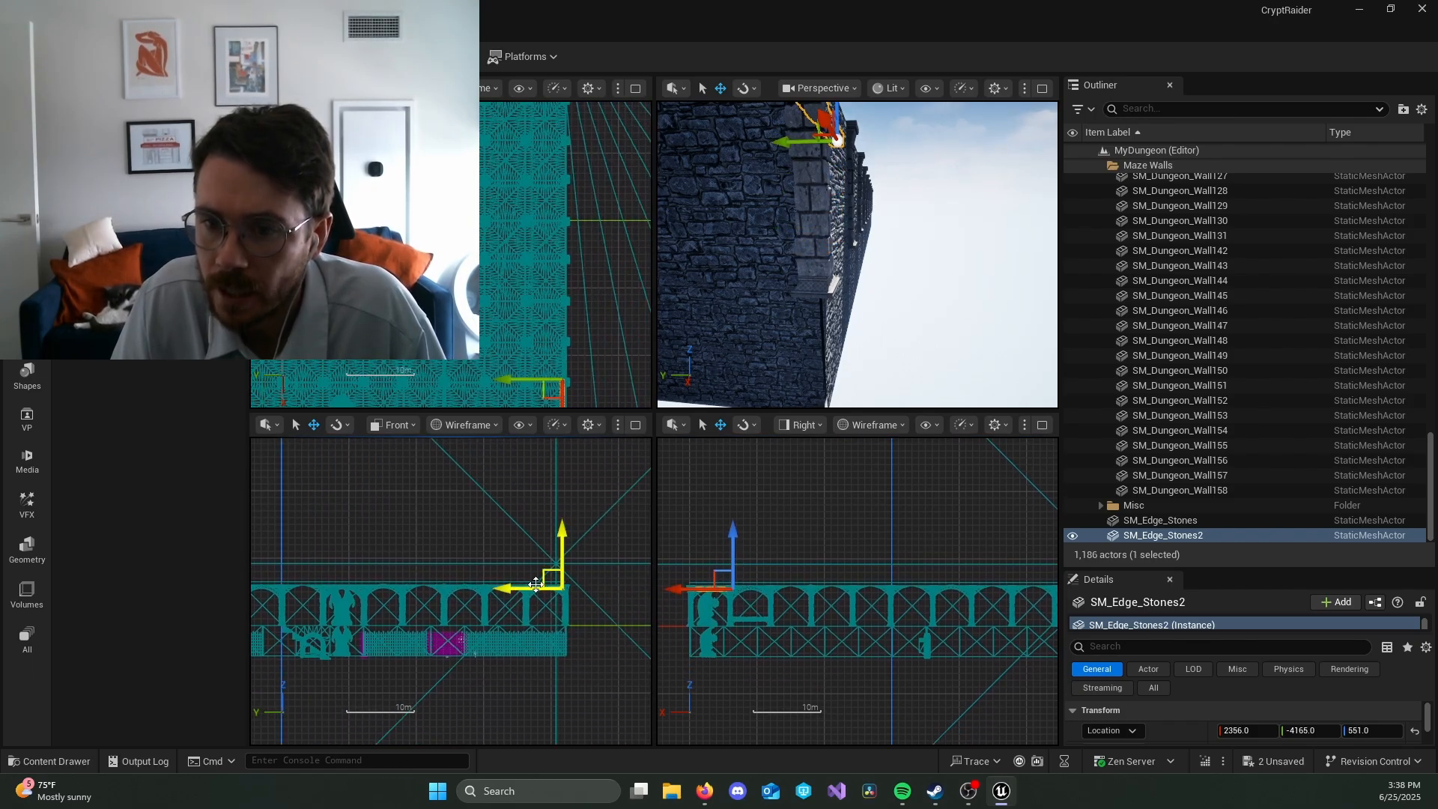
pyautogui.moveTo(521, 587); pyautogui.dragTo(524, 587)
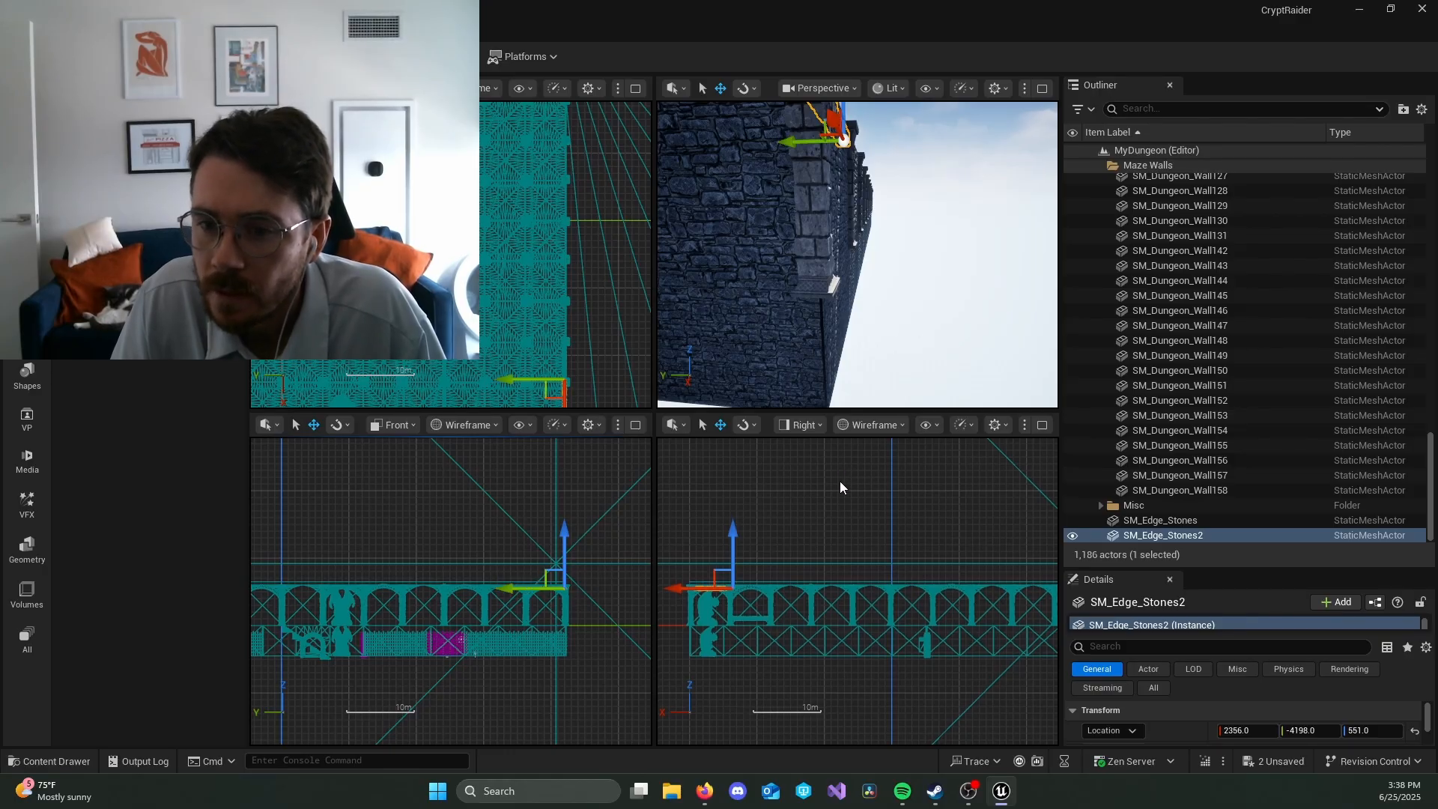
pyautogui.moveTo(699, 589); pyautogui.dragTo(696, 590)
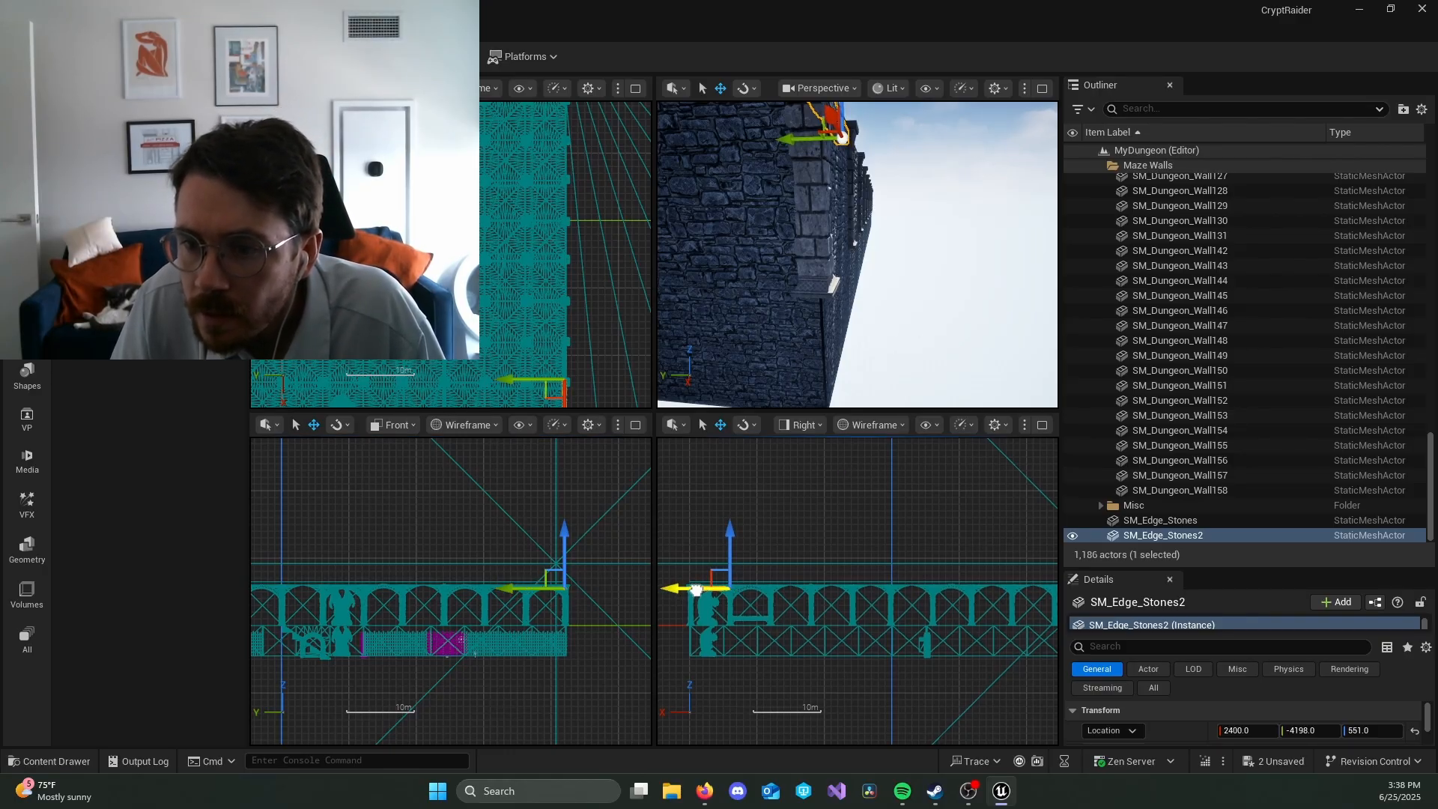
pyautogui.moveTo(832, 292); pyautogui.dragTo(895, 341, button='right')
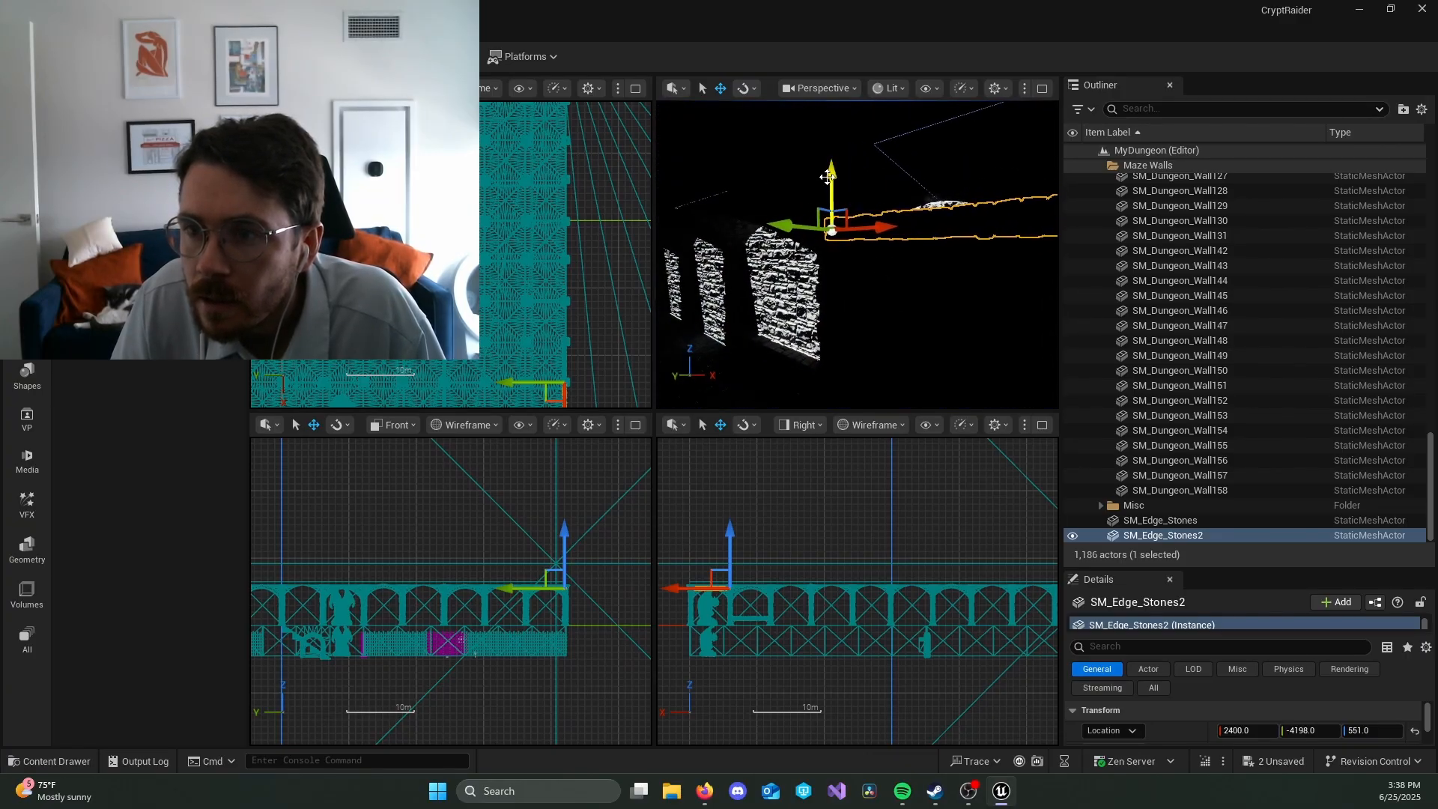
pyautogui.moveTo(827, 176); pyautogui.dragTo(829, 166)
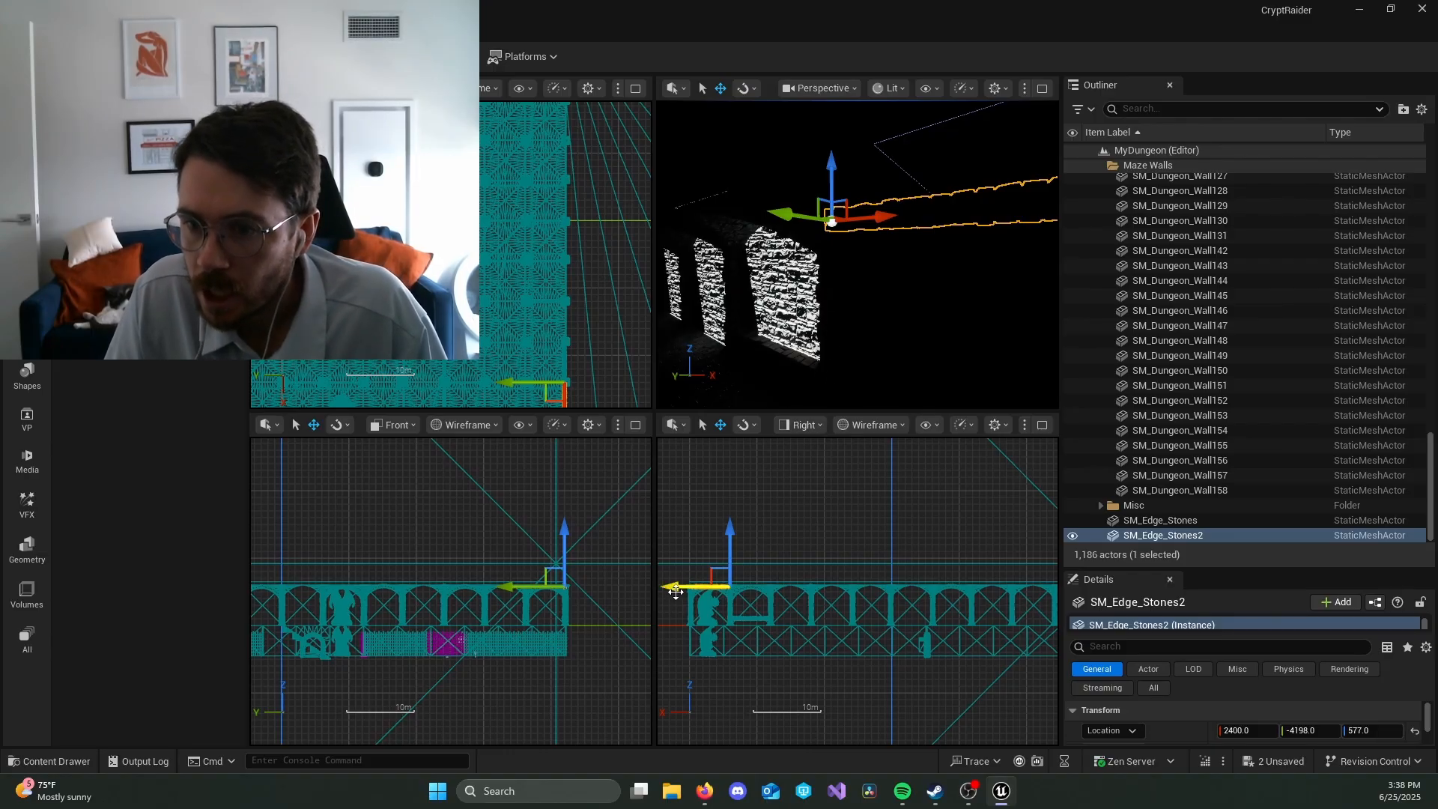
# Step: Duplicate the raised edge stones repeatedly along the wall top at about 600-unit spacing, ending at about X -3011
pyautogui.keyDown('alt'); pyautogui.moveTo(688, 586); pyautogui.dragTo(750, 587); pyautogui.keyUp('alt')
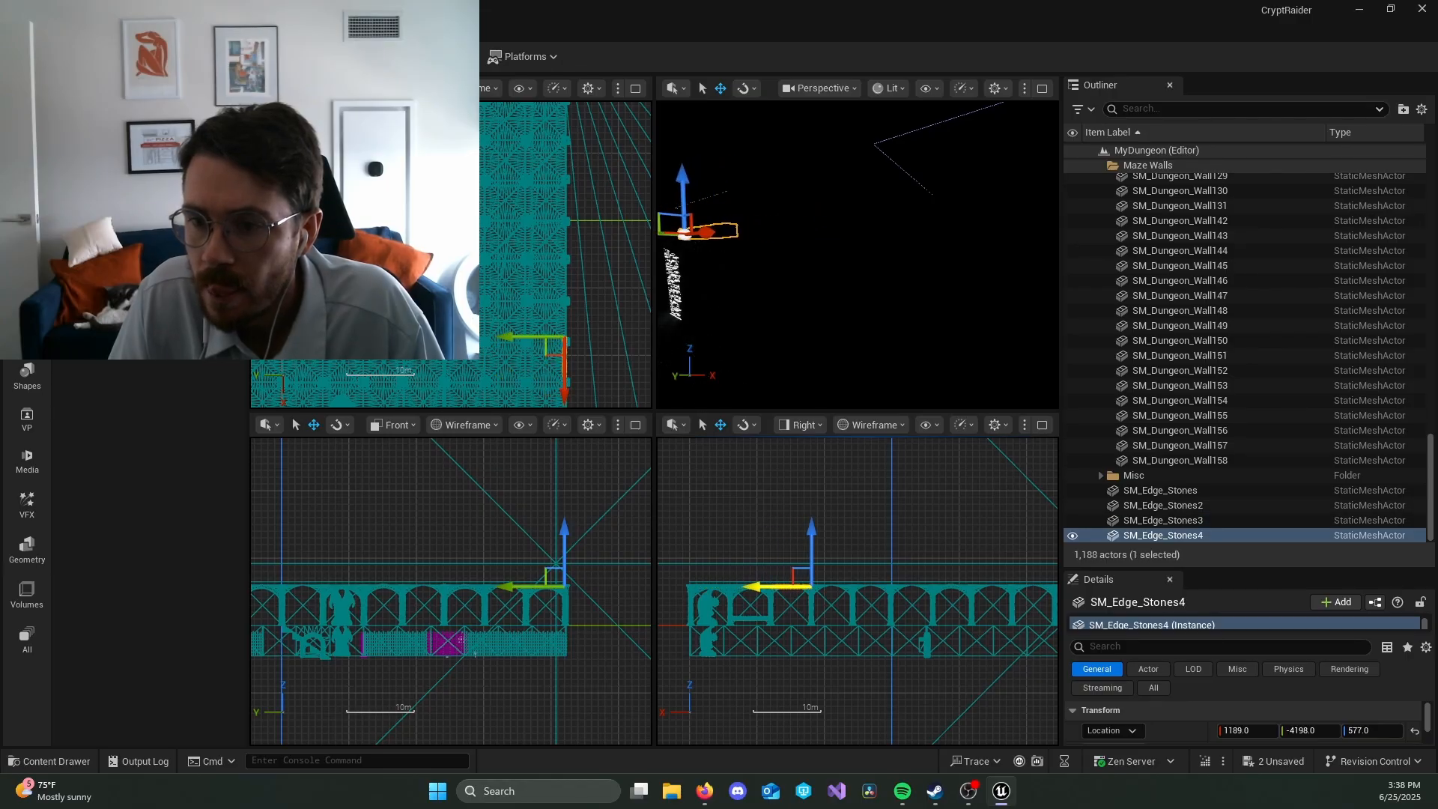
pyautogui.moveTo(809, 300); pyautogui.dragTo(912, 321, button='right')
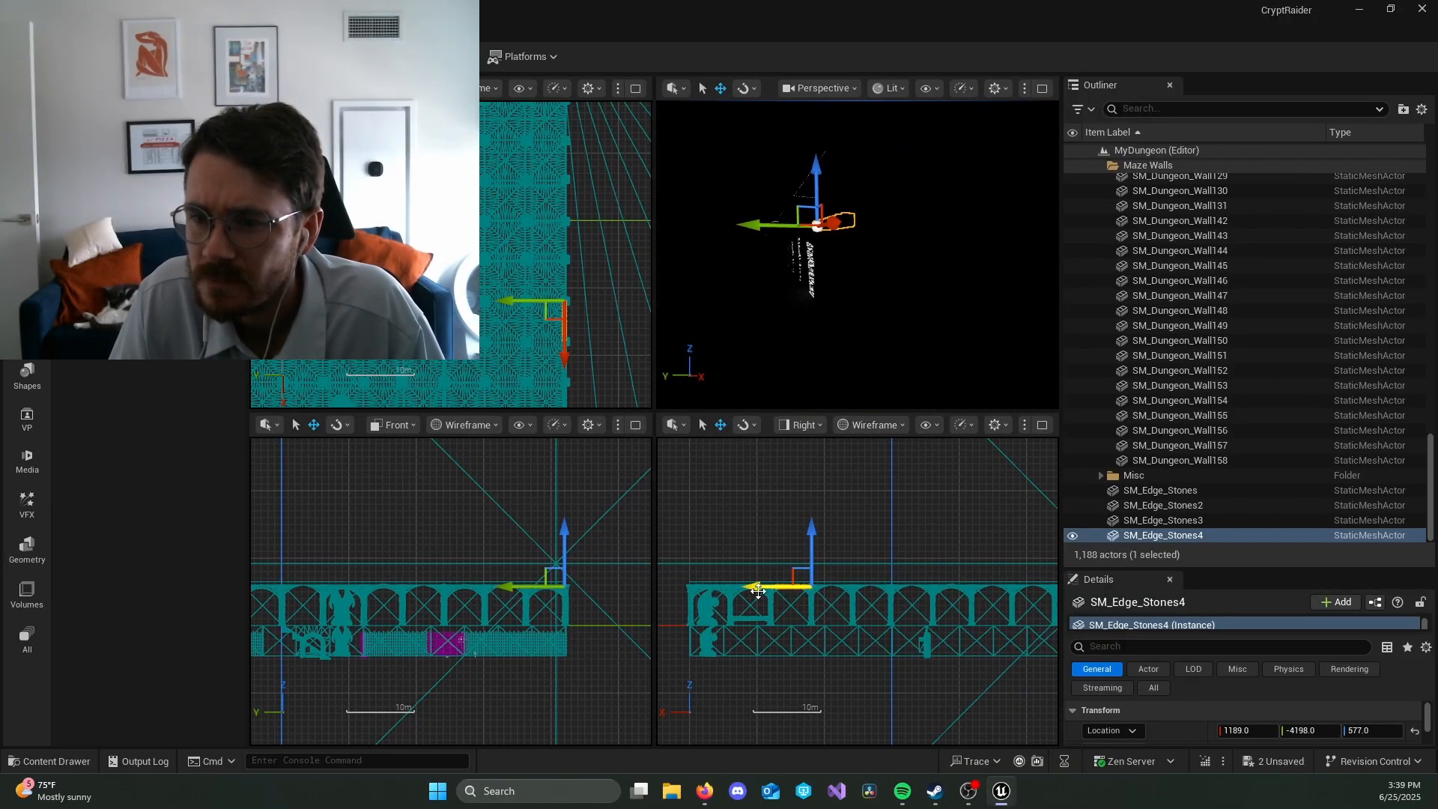
pyautogui.keyDown('alt'); pyautogui.moveTo(758, 591); pyautogui.dragTo(913, 586); pyautogui.keyUp('alt')
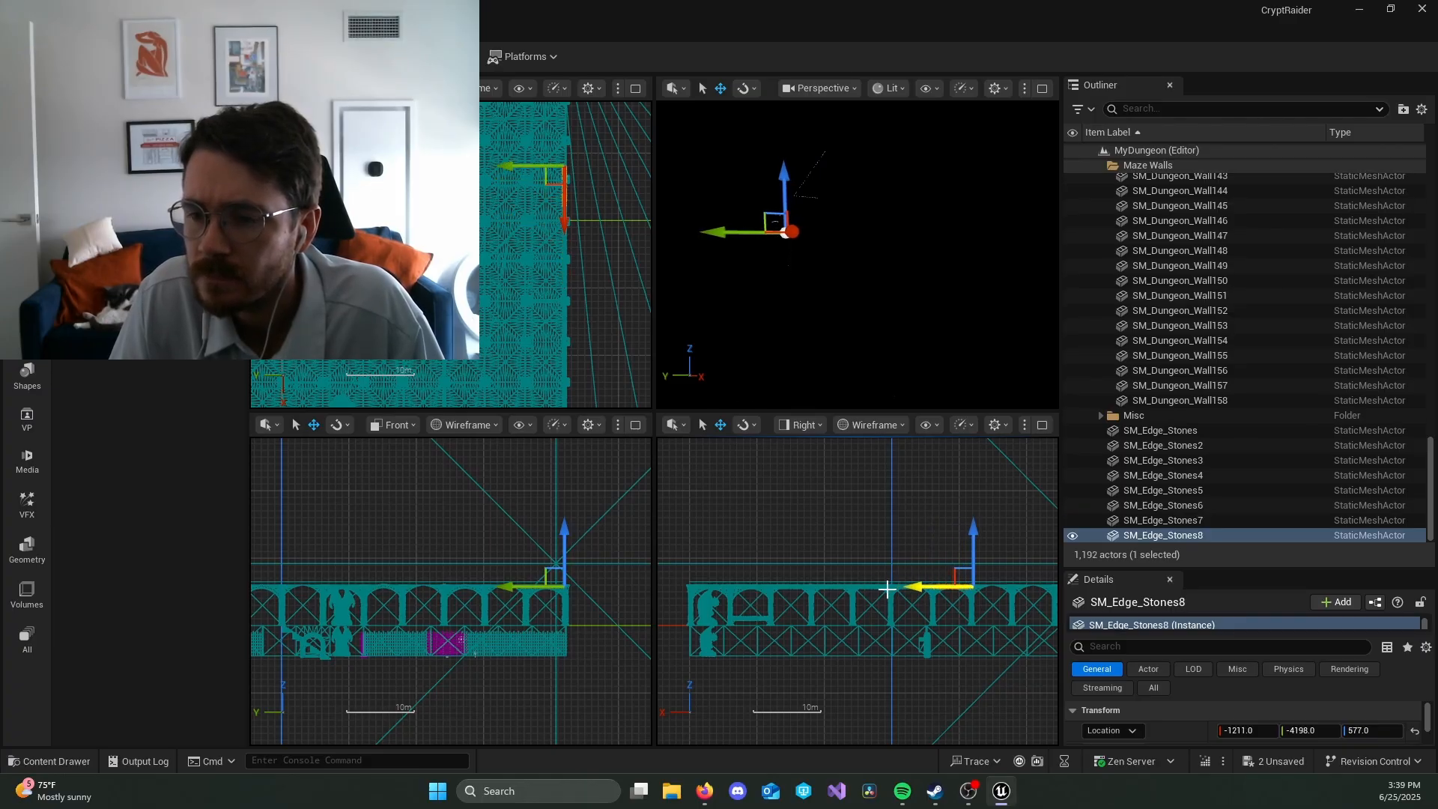
pyautogui.keyDown('alt'); pyautogui.moveTo(918, 587); pyautogui.dragTo(961, 586); pyautogui.keyUp('alt')
pyautogui.moveTo(966, 586); pyautogui.dragTo(965, 587)
pyautogui.press('f')
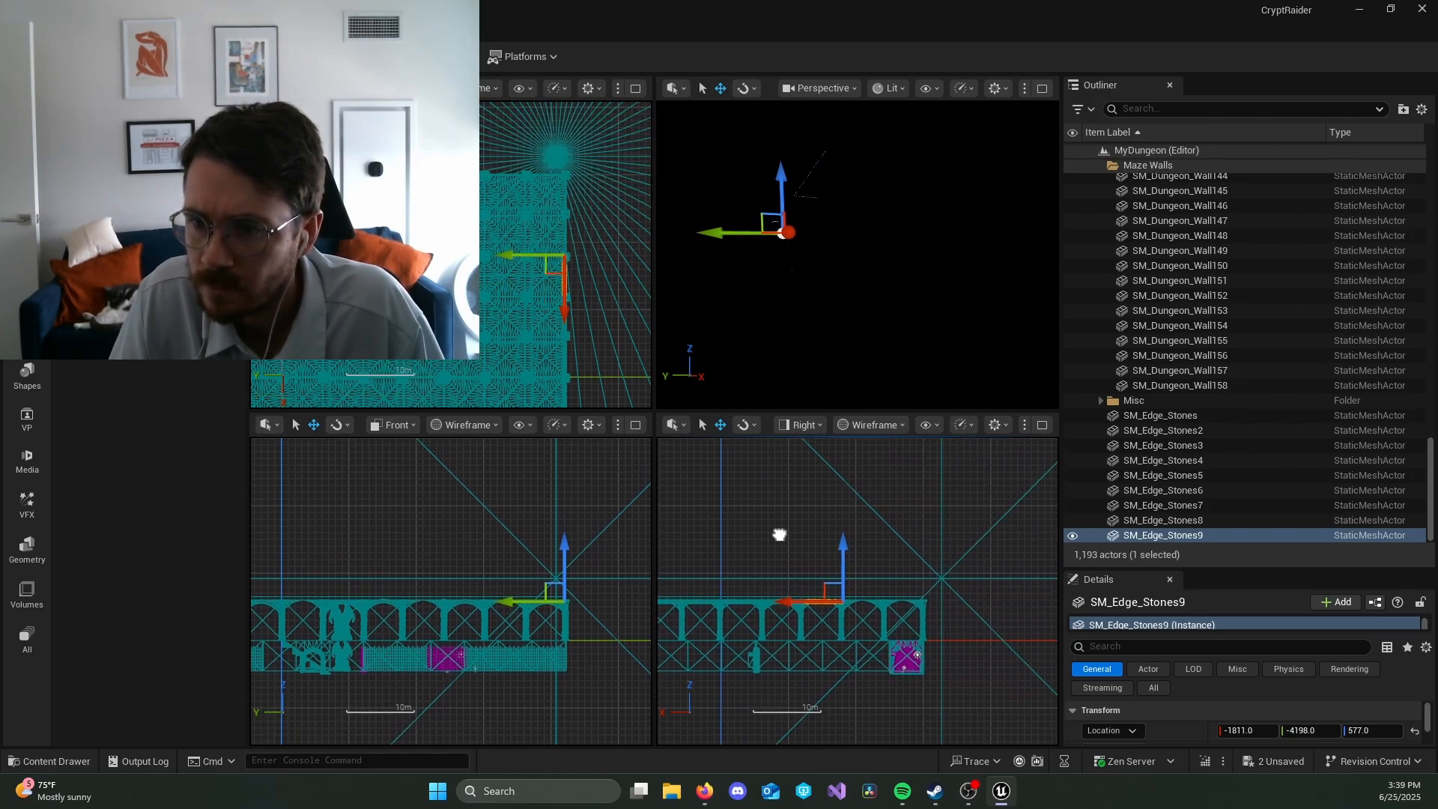
pyautogui.keyDown('alt'); pyautogui.moveTo(765, 597); pyautogui.dragTo(779, 597); pyautogui.keyUp('alt')
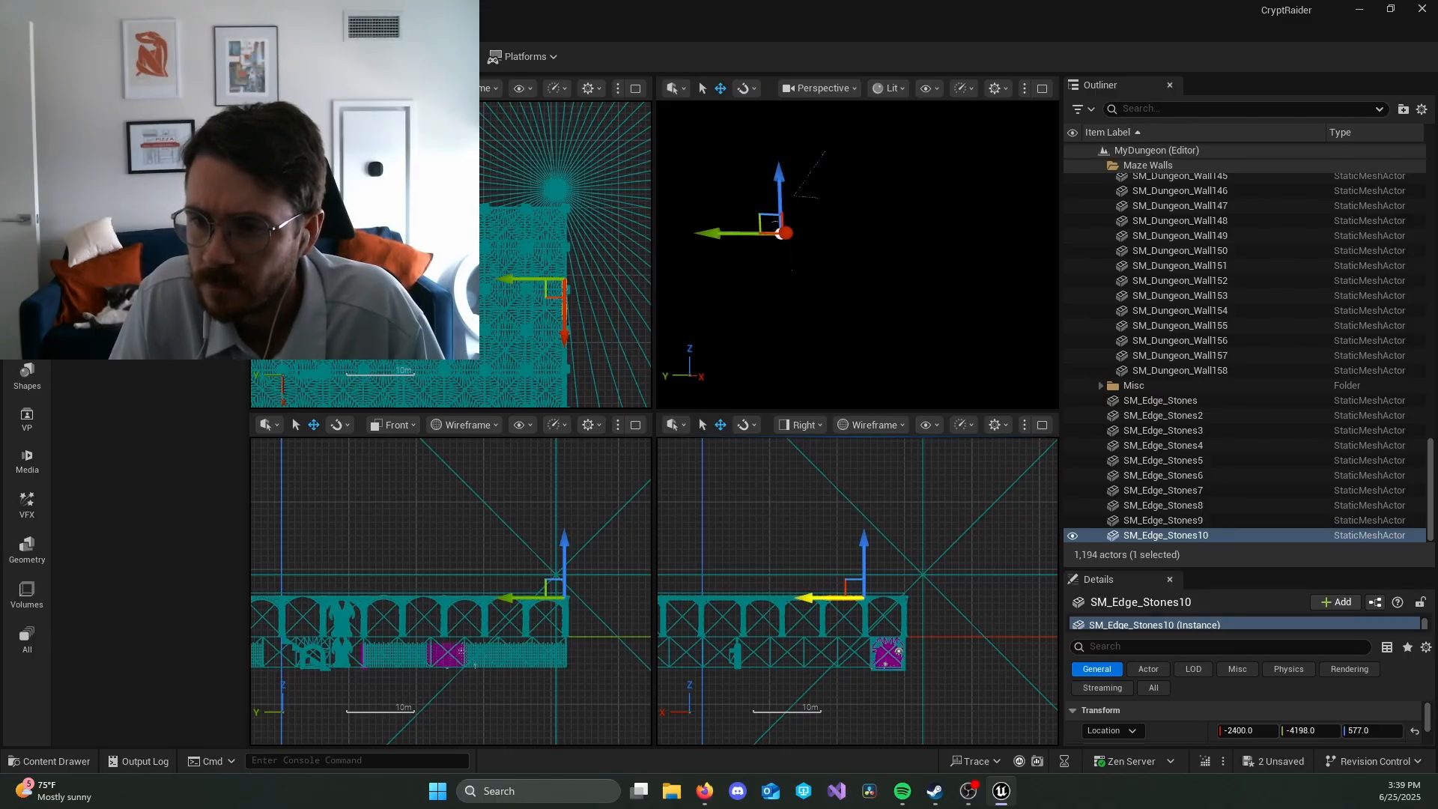
pyautogui.moveTo(809, 597)
pyautogui.keyDown('alt'); pyautogui.mouseDown()
pyautogui.moveTo(836, 597)
pyautogui.moveTo(823, 597)
pyautogui.mouseUp(); pyautogui.keyUp('alt')
# Step: Switch the perspective viewport to Unlit and inspect the dungeon ceiling and corridor around the edge stones
pyautogui.moveTo(831, 314); pyautogui.dragTo(764, 298, button='right')
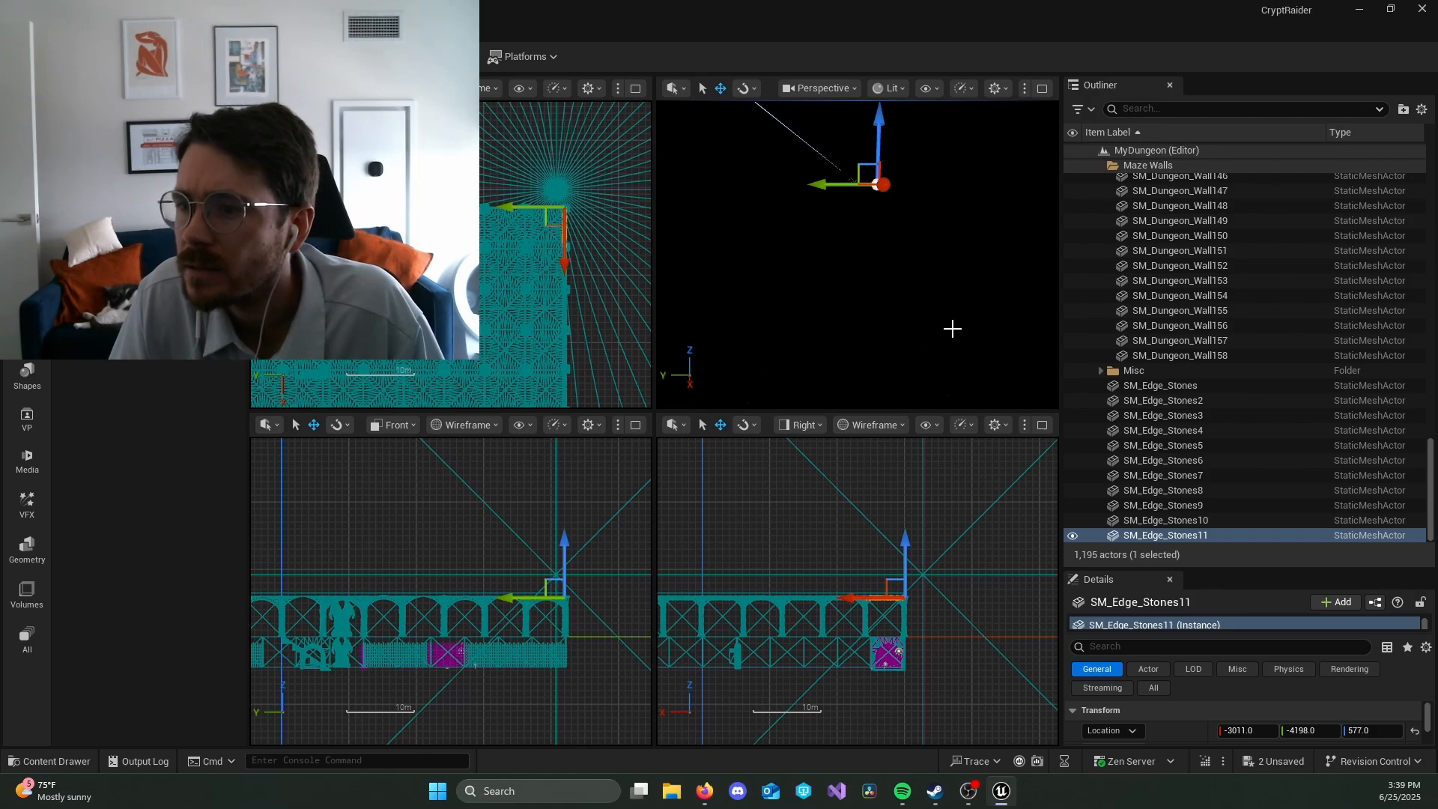
pyautogui.click(891, 88)
pyautogui.click(922, 161)
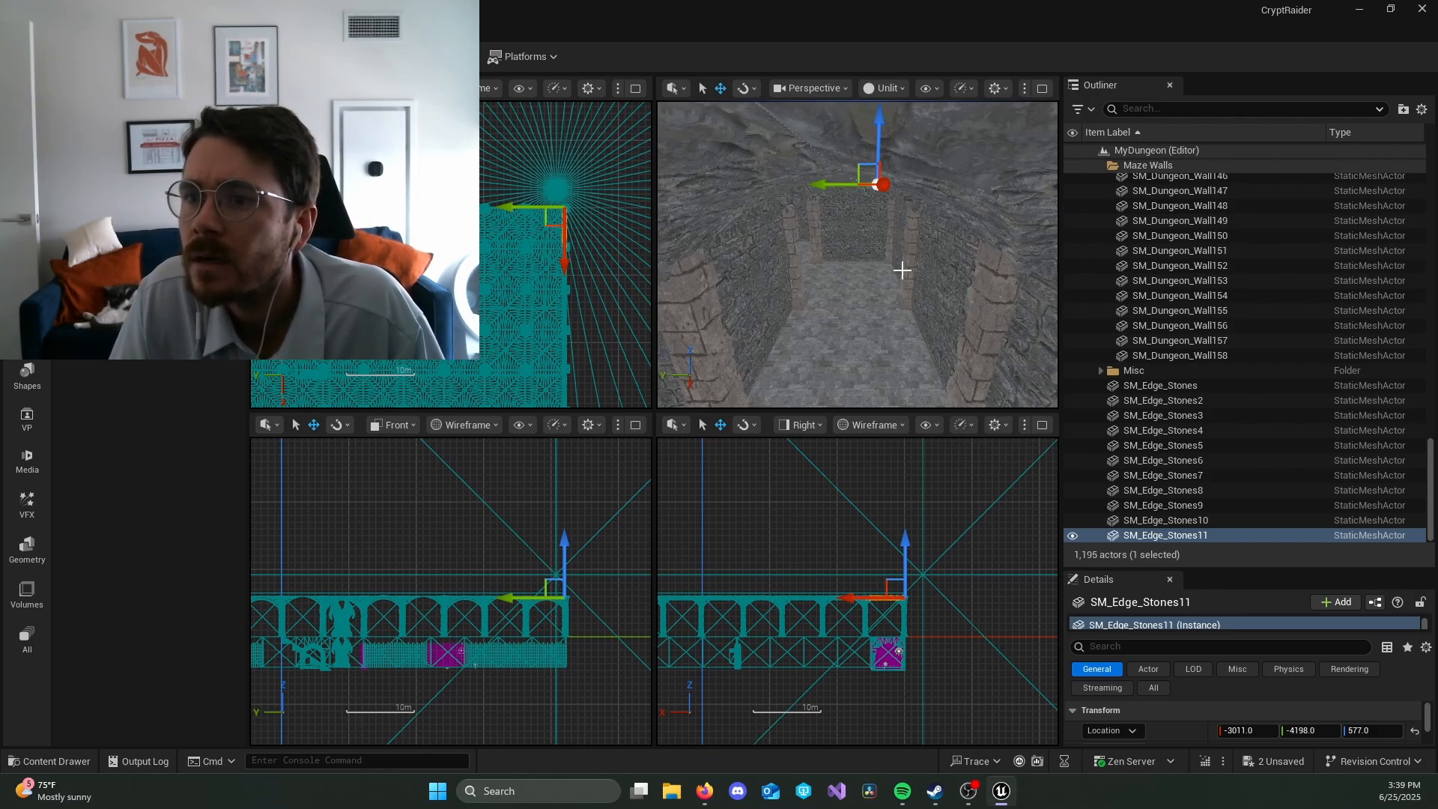
pyautogui.moveTo(905, 269); pyautogui.dragTo(782, 287, button='right')
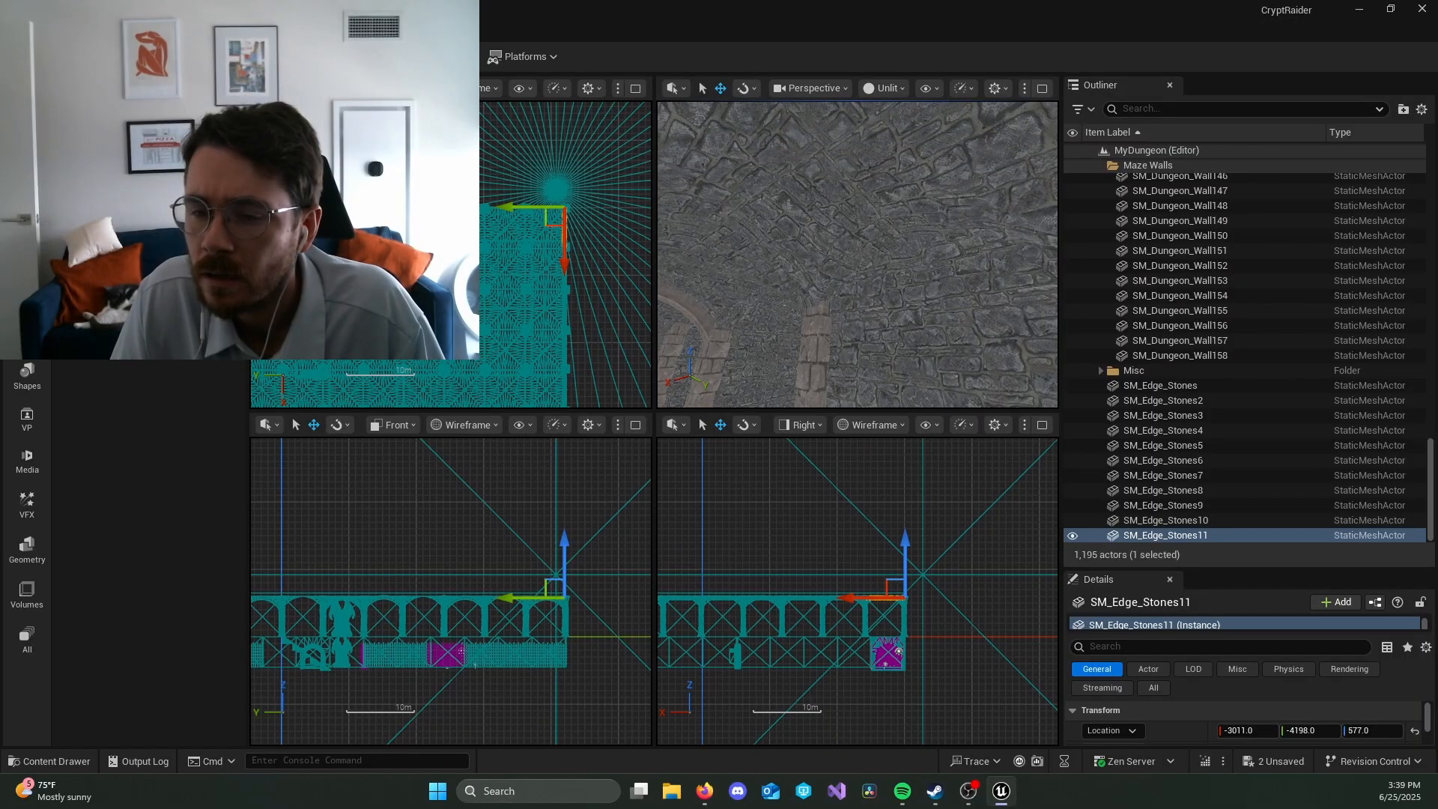
# Step: Check the contents of the Misc folder and collapse the Maze Walls folder in the Outliner
pyautogui.click(1101, 370)
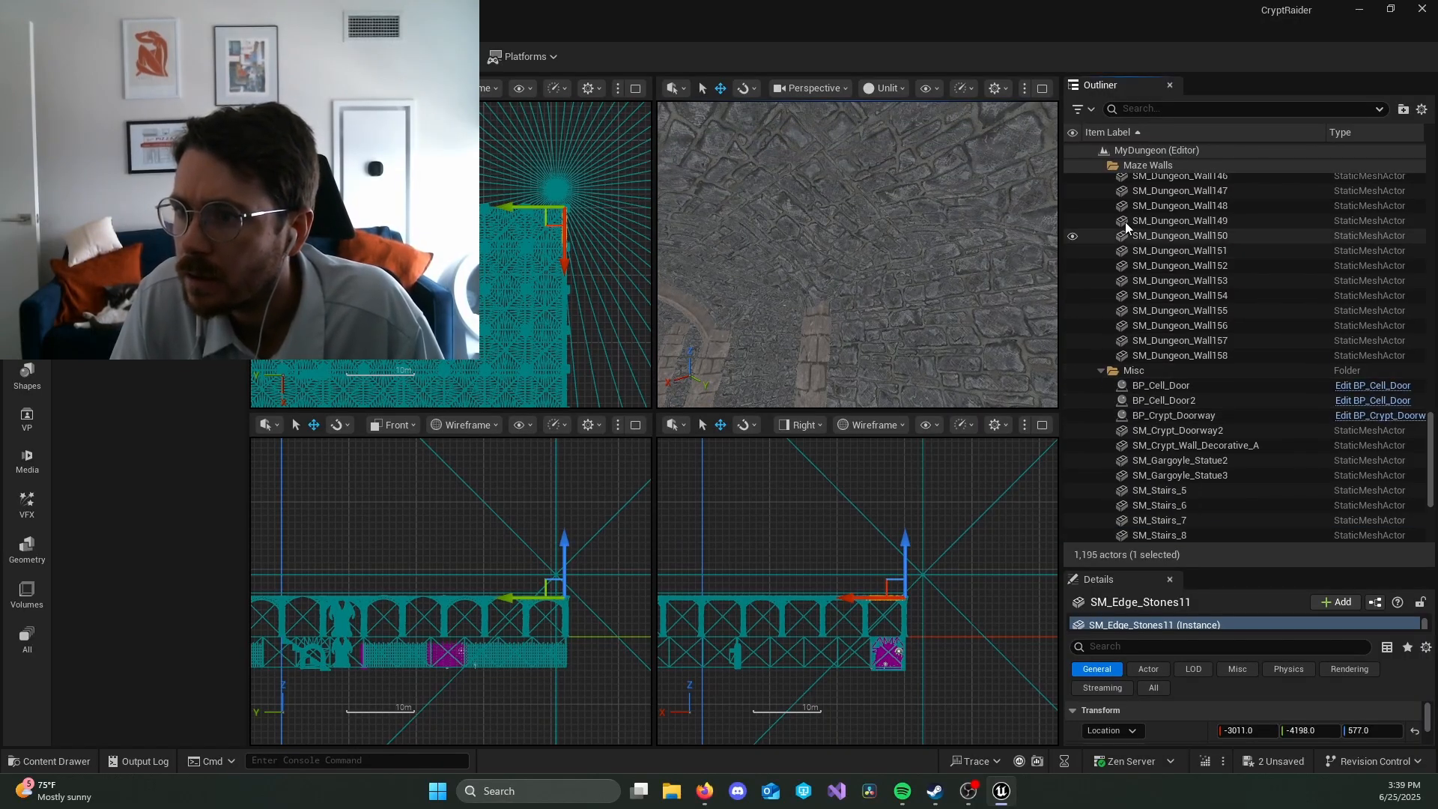
pyautogui.click(1102, 370)
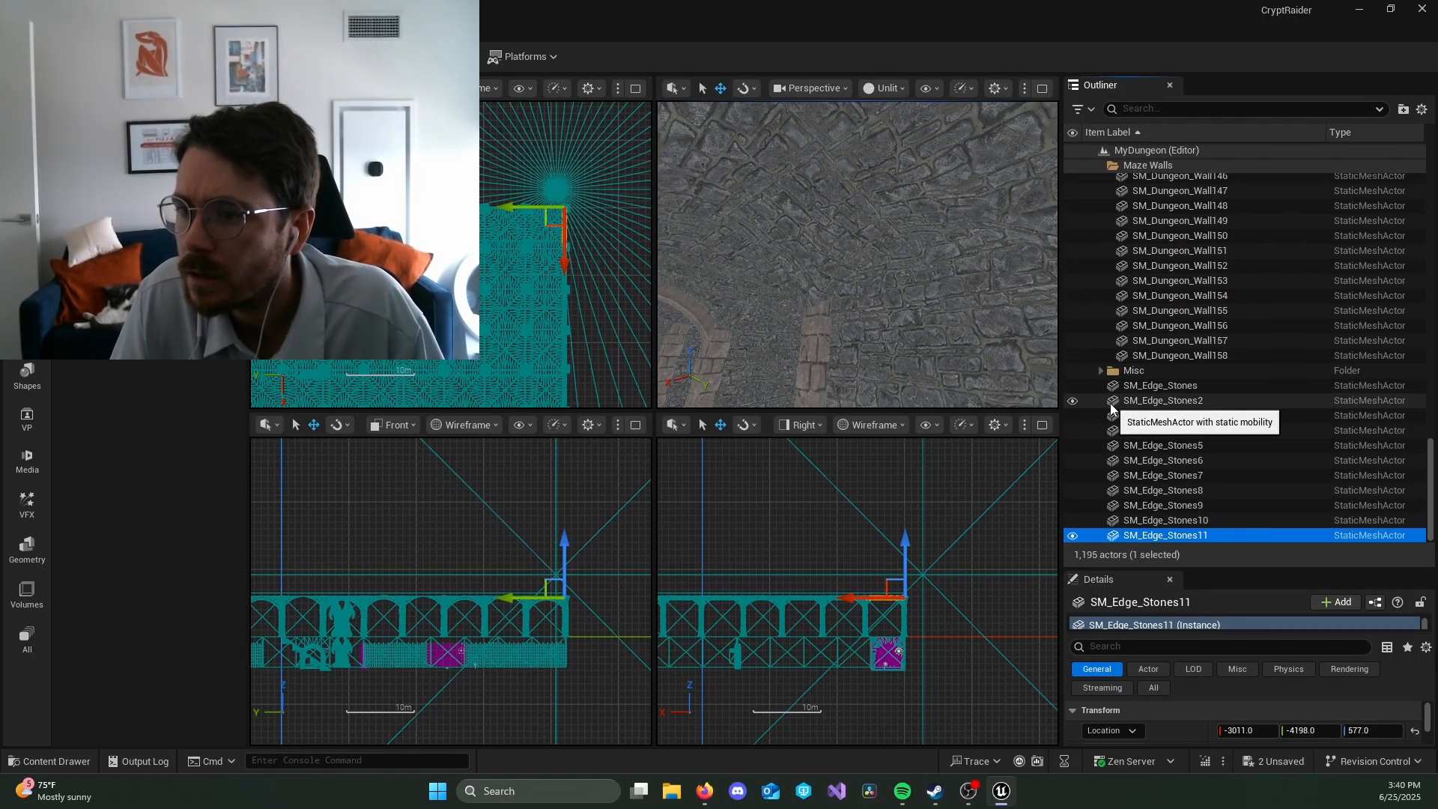
pyautogui.scroll(5, 1252, 438)
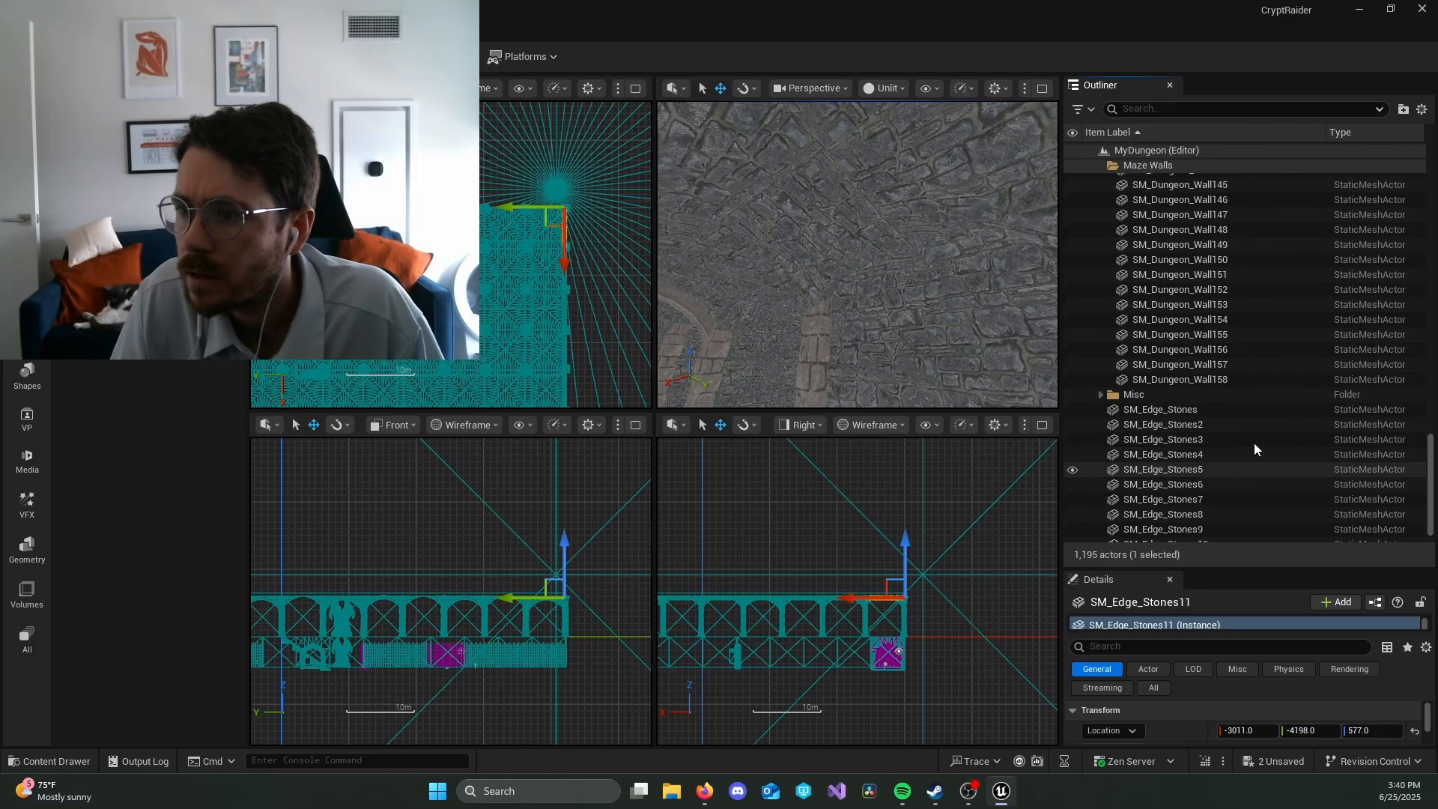
pyautogui.scroll(20, 1255, 443)
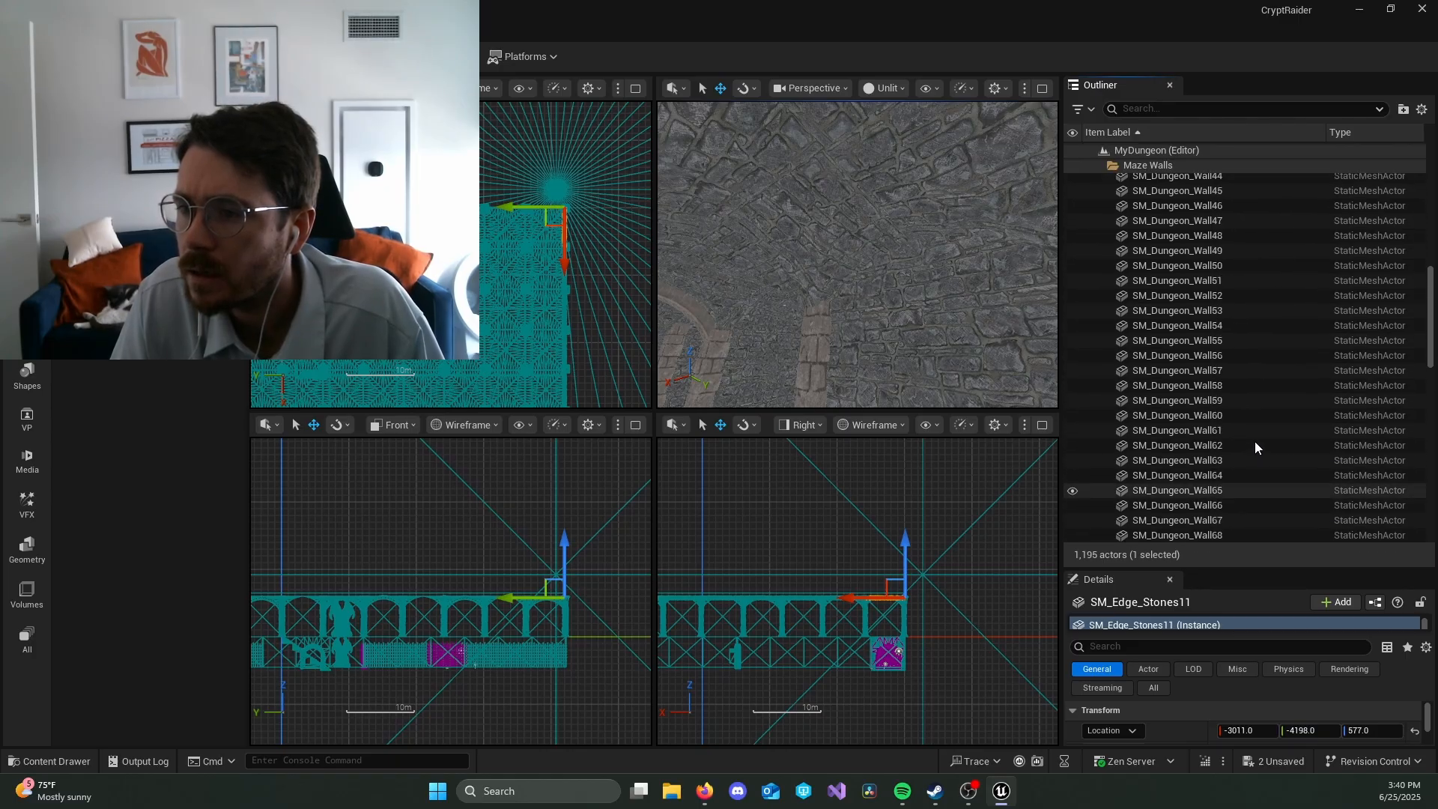
pyautogui.scroll(2, 1255, 442)
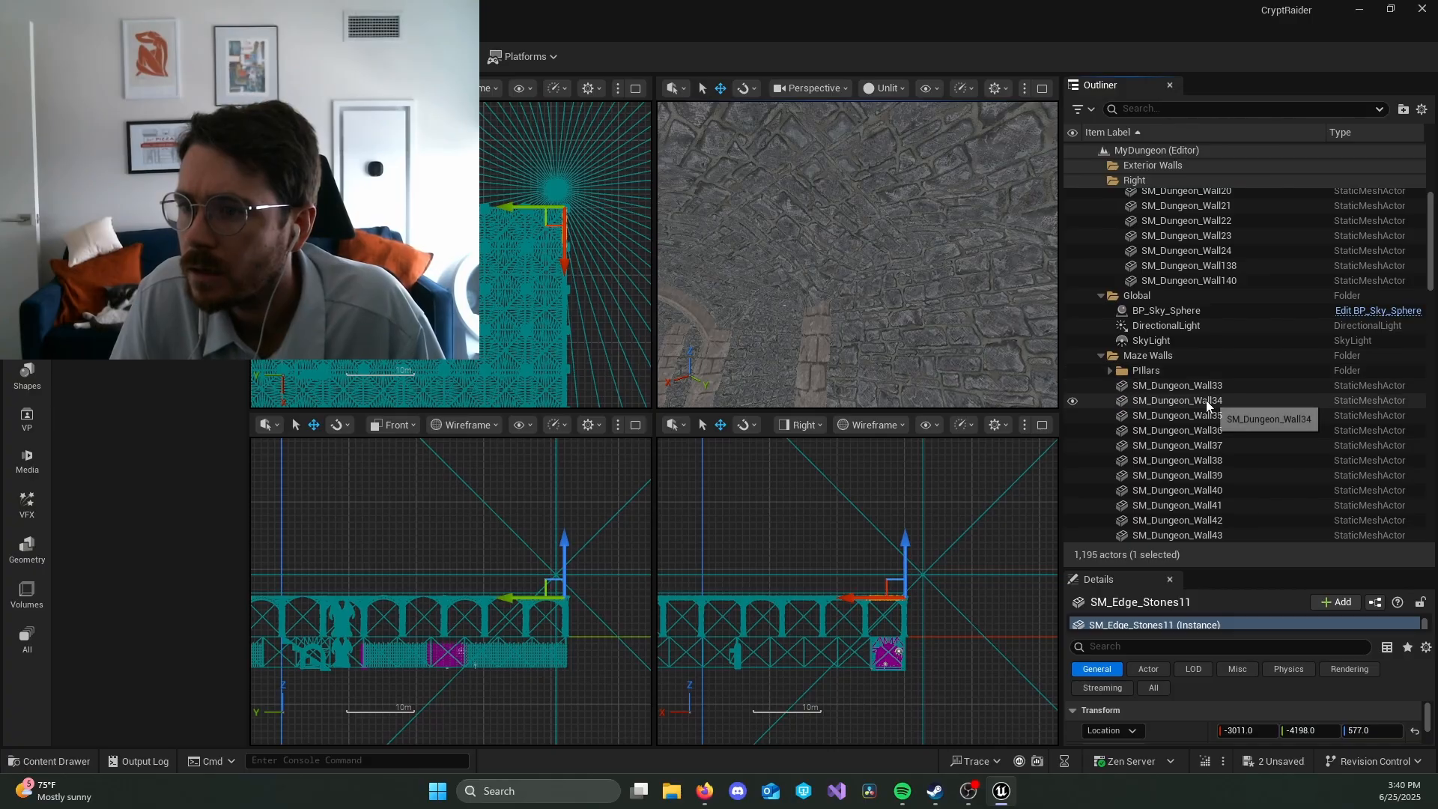
pyautogui.click(1101, 356)
pyautogui.scroll(3, 1116, 355)
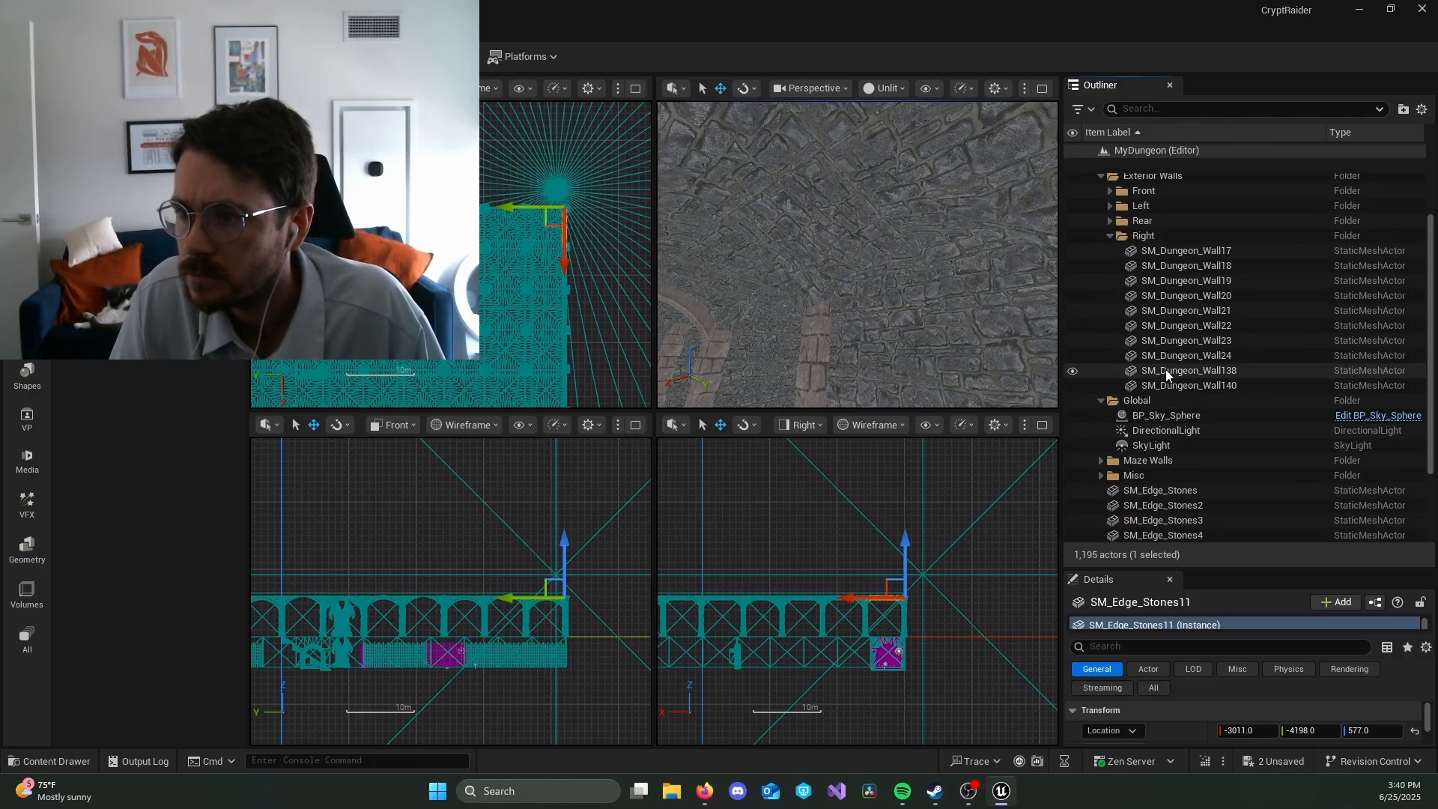
pyautogui.scroll(2, 1136, 343)
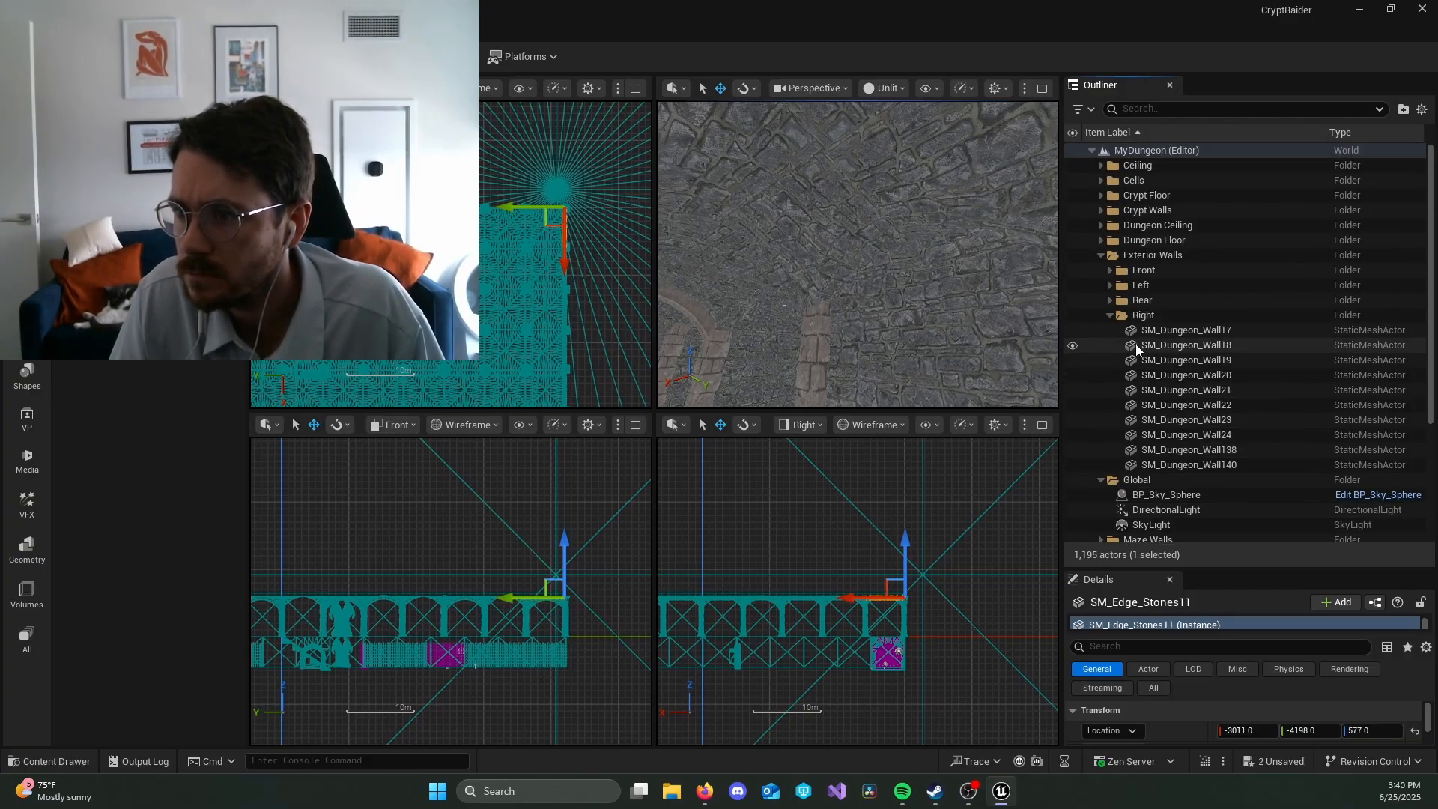
# Step: Expand the Dungeon Floor folder in the Outliner and select the pieces from SM_Floor180 through SM_Floor198
pyautogui.click(1101, 240)
pyautogui.scroll(-15, 1258, 344)
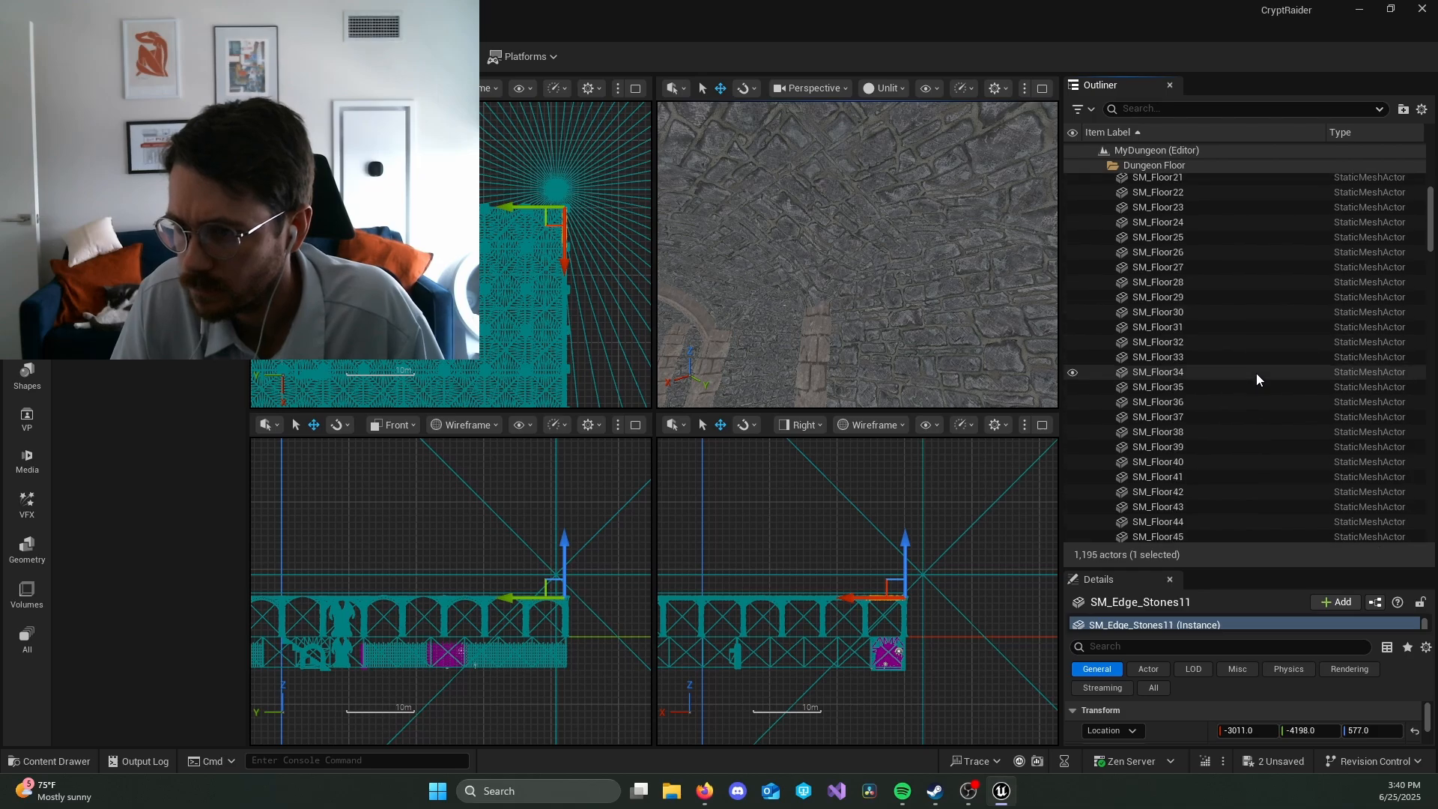
pyautogui.scroll(-20, 1258, 397)
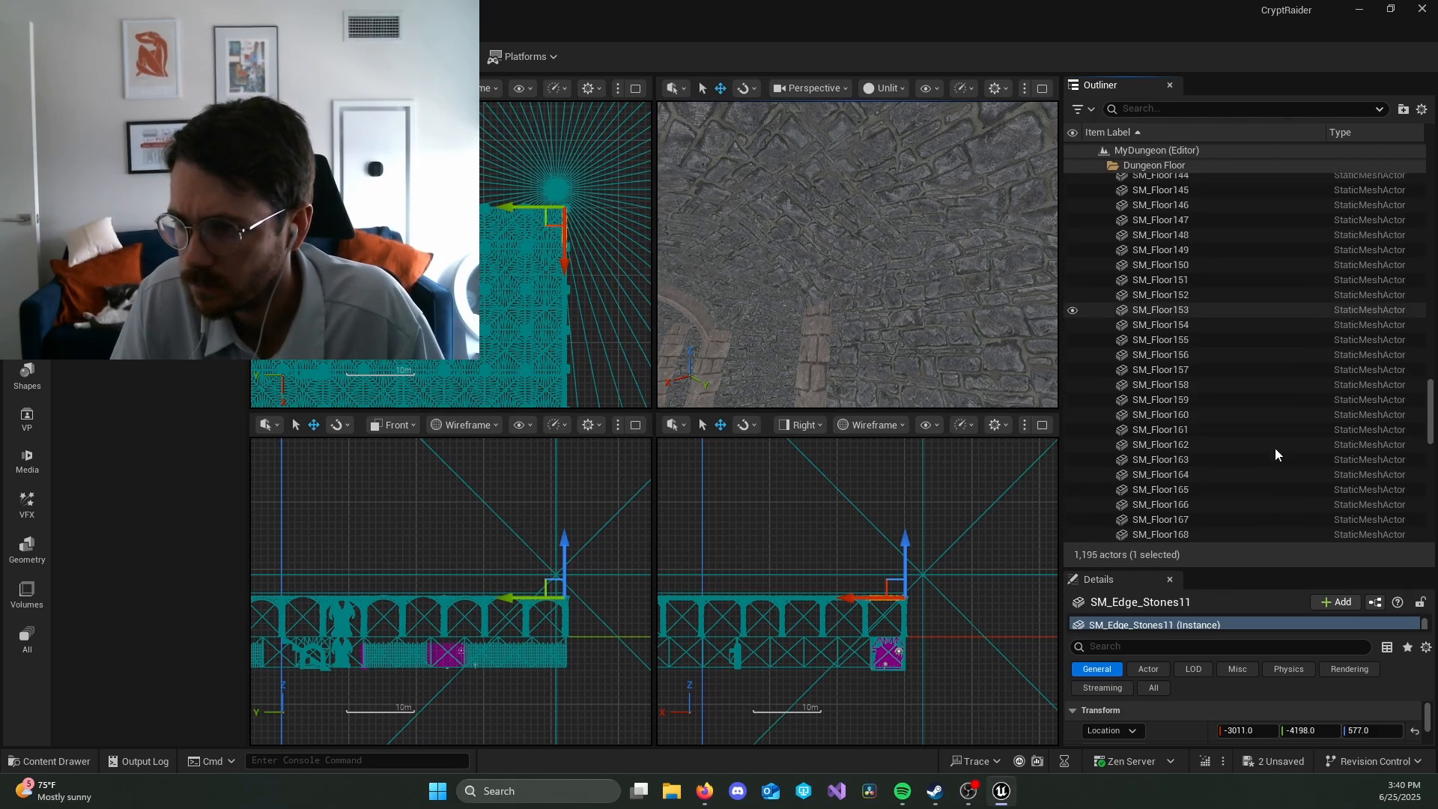
pyautogui.scroll(-6, 1287, 449)
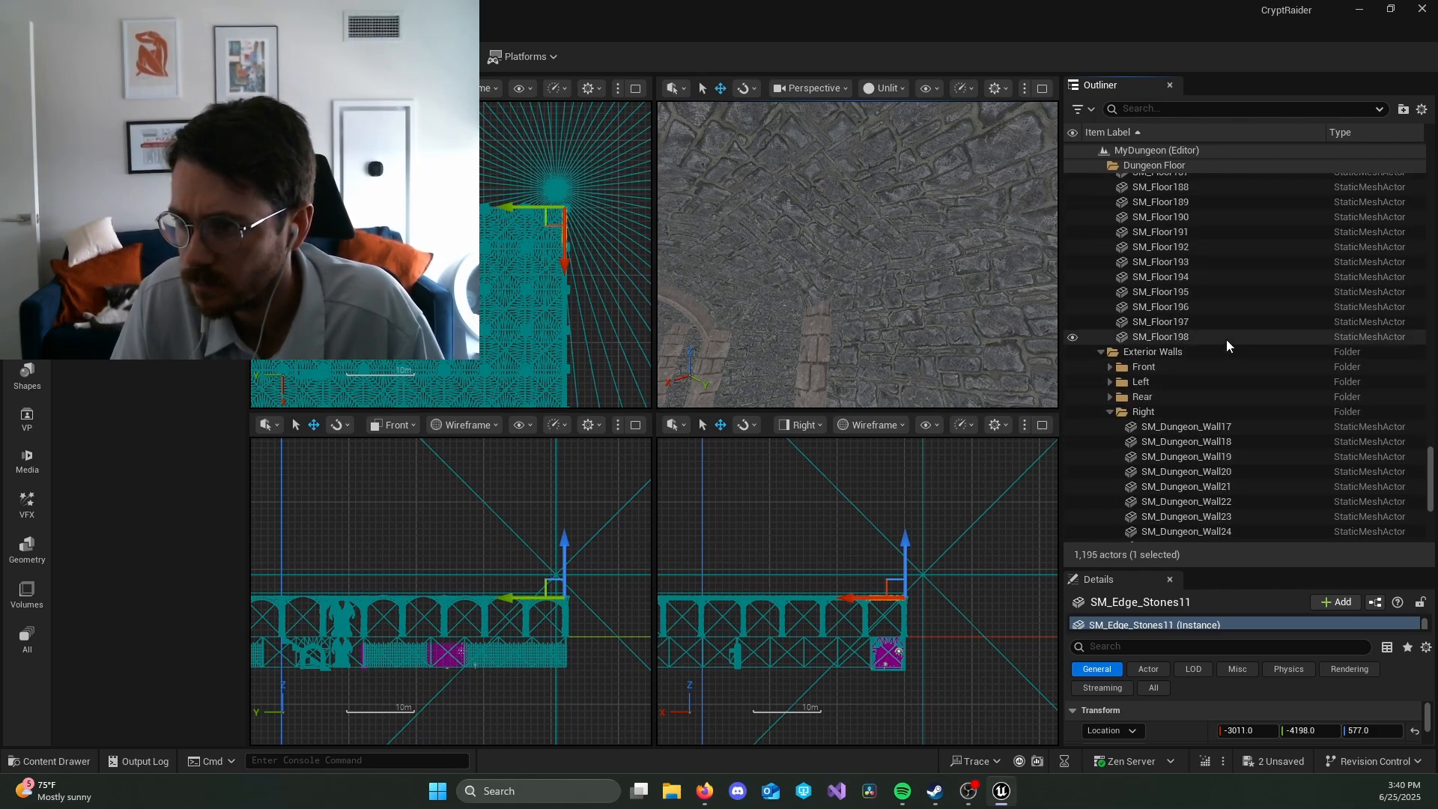
pyautogui.click(1225, 338)
pyautogui.scroll(4, 1224, 302)
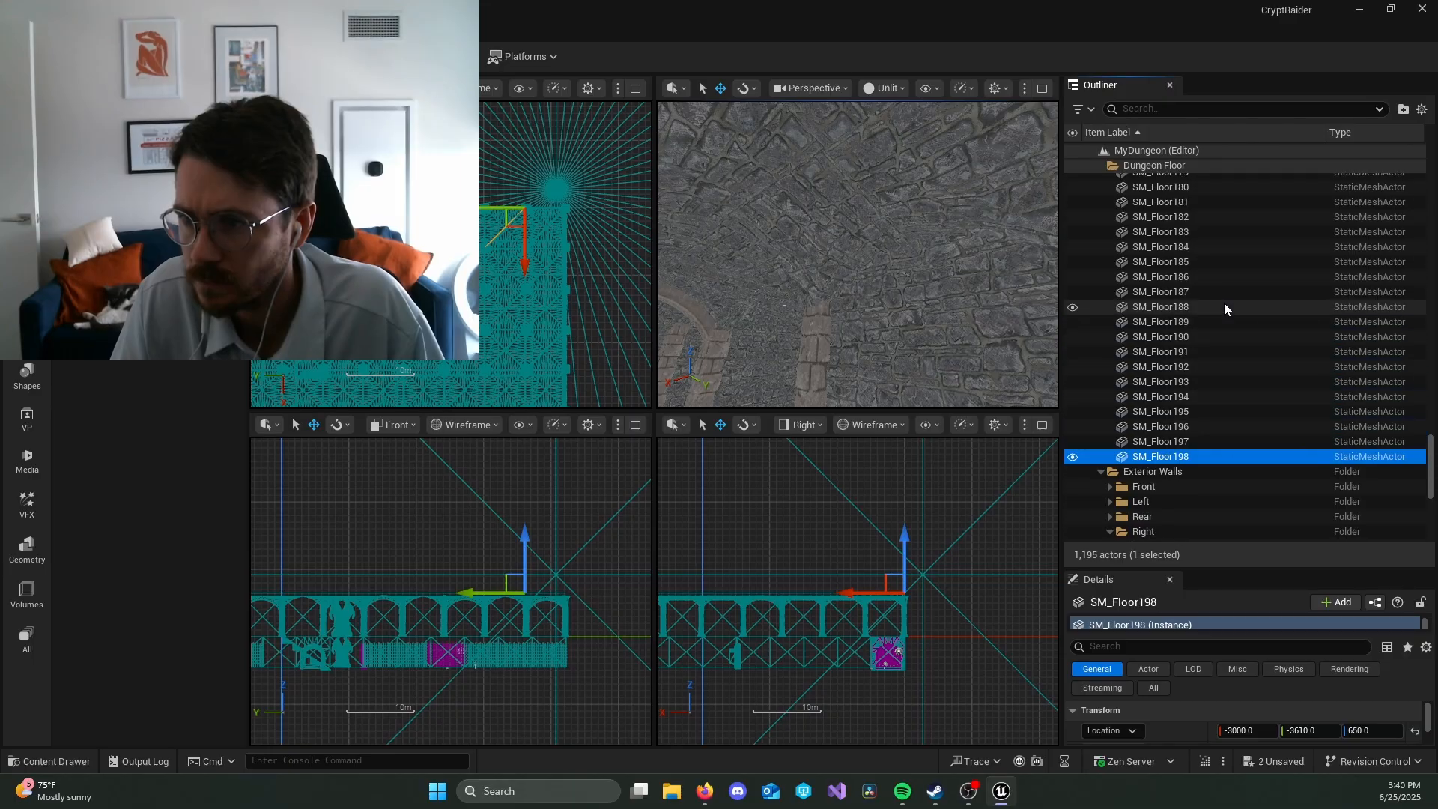
pyautogui.keyDown('shift'); pyautogui.click(1221, 259); pyautogui.keyUp('shift')
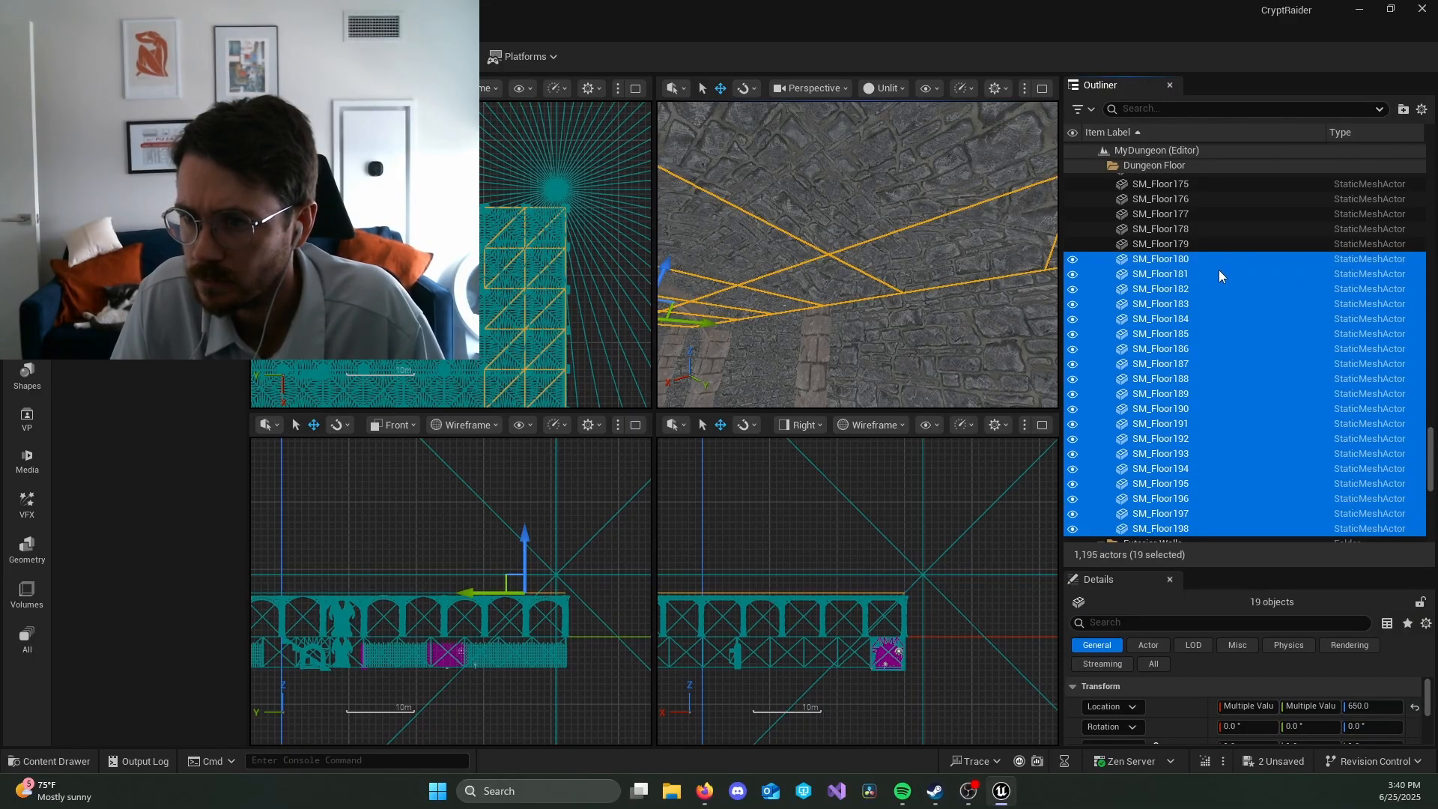
# Step: Extend the selection back to SM_Floor146, check in the viewports which tiles it covers, and clear the selection
pyautogui.scroll(1, 1219, 270)
pyautogui.scroll(2, 1218, 274)
pyautogui.keyDown('shift'); pyautogui.click(1218, 274); pyautogui.keyUp('shift')
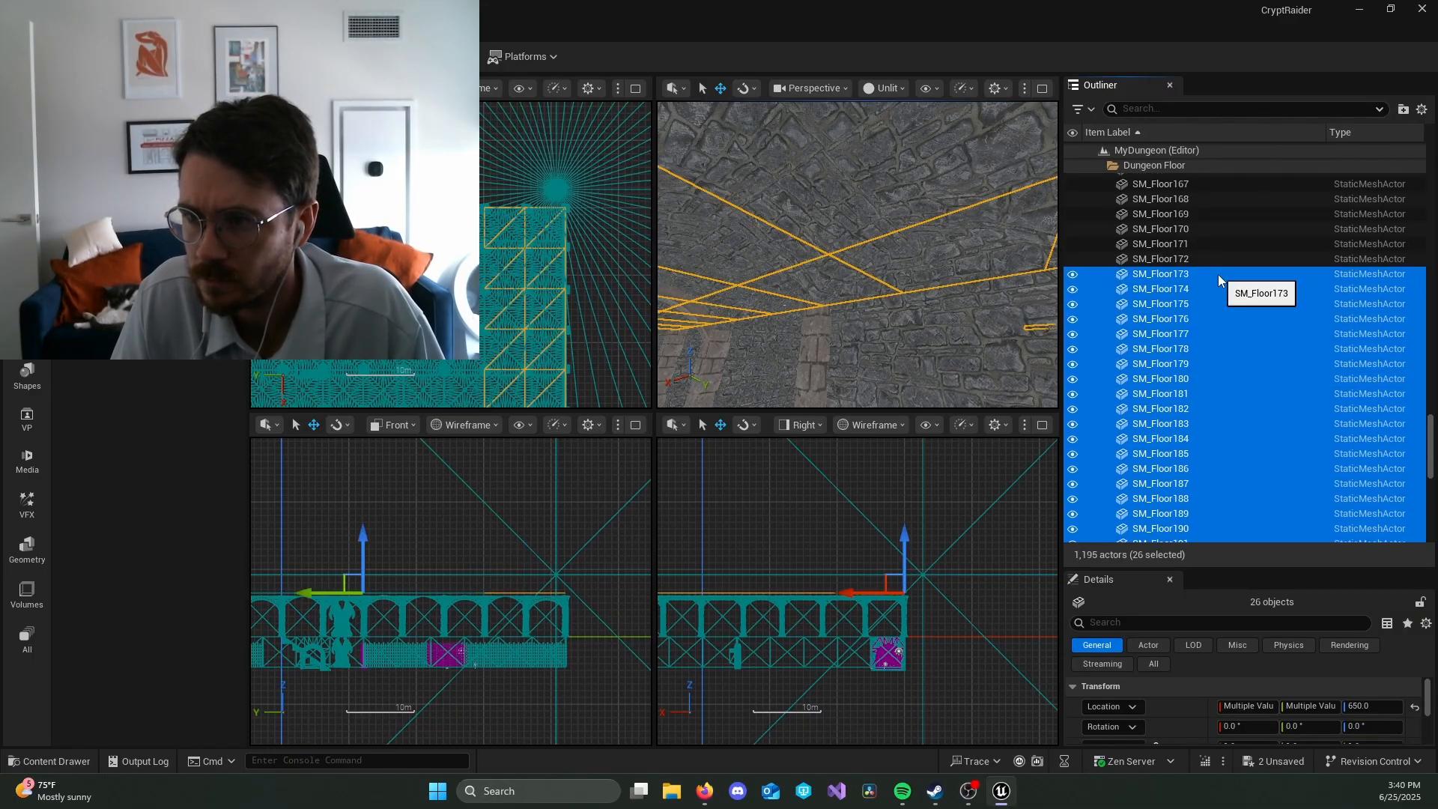
pyautogui.scroll(1, 1223, 280)
pyautogui.scroll(1, 1226, 286)
pyautogui.keyDown('shift'); pyautogui.click(1227, 276); pyautogui.keyUp('shift')
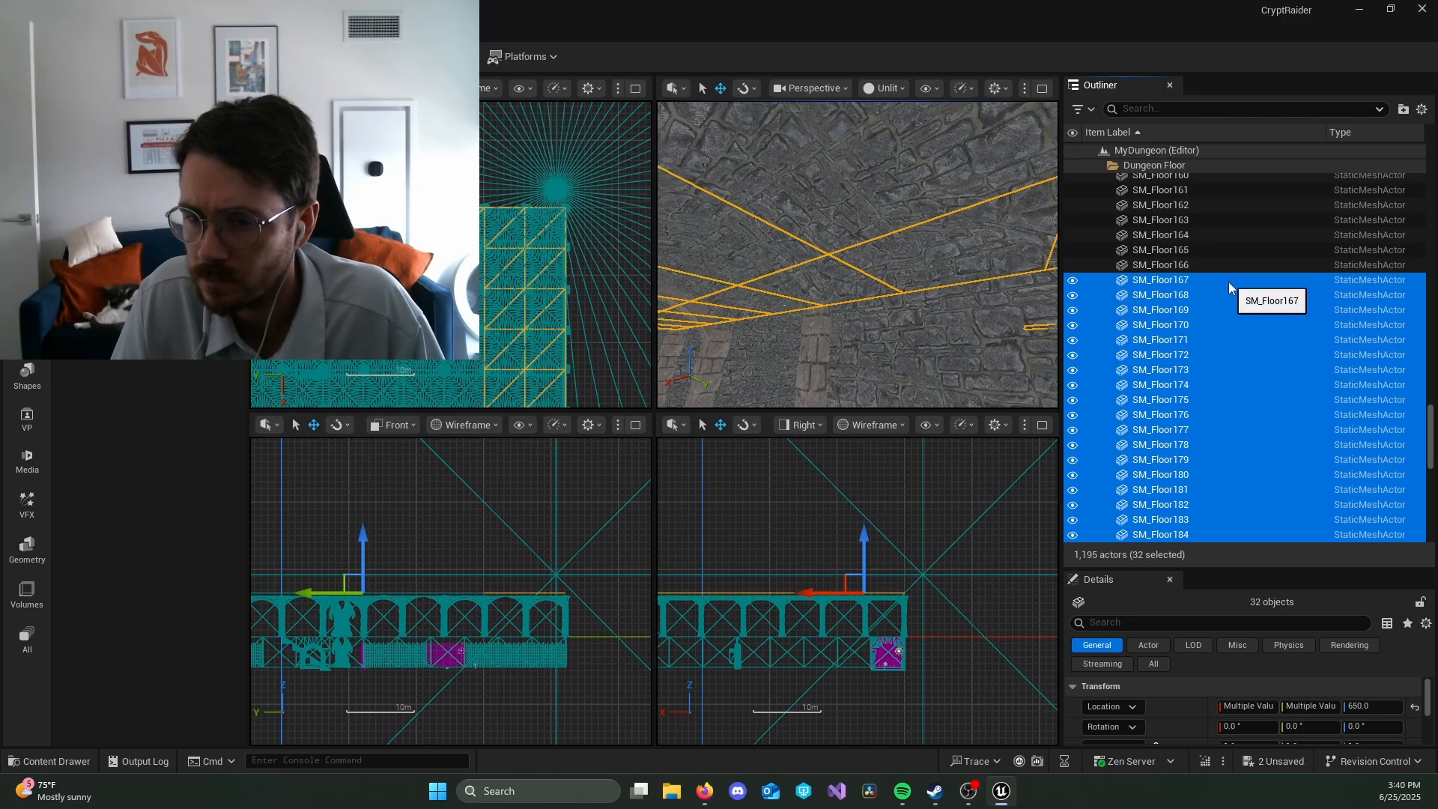
pyautogui.scroll(1, 1228, 281)
pyautogui.scroll(2, 1228, 281)
pyautogui.keyDown('shift'); pyautogui.click(1230, 268); pyautogui.keyUp('shift')
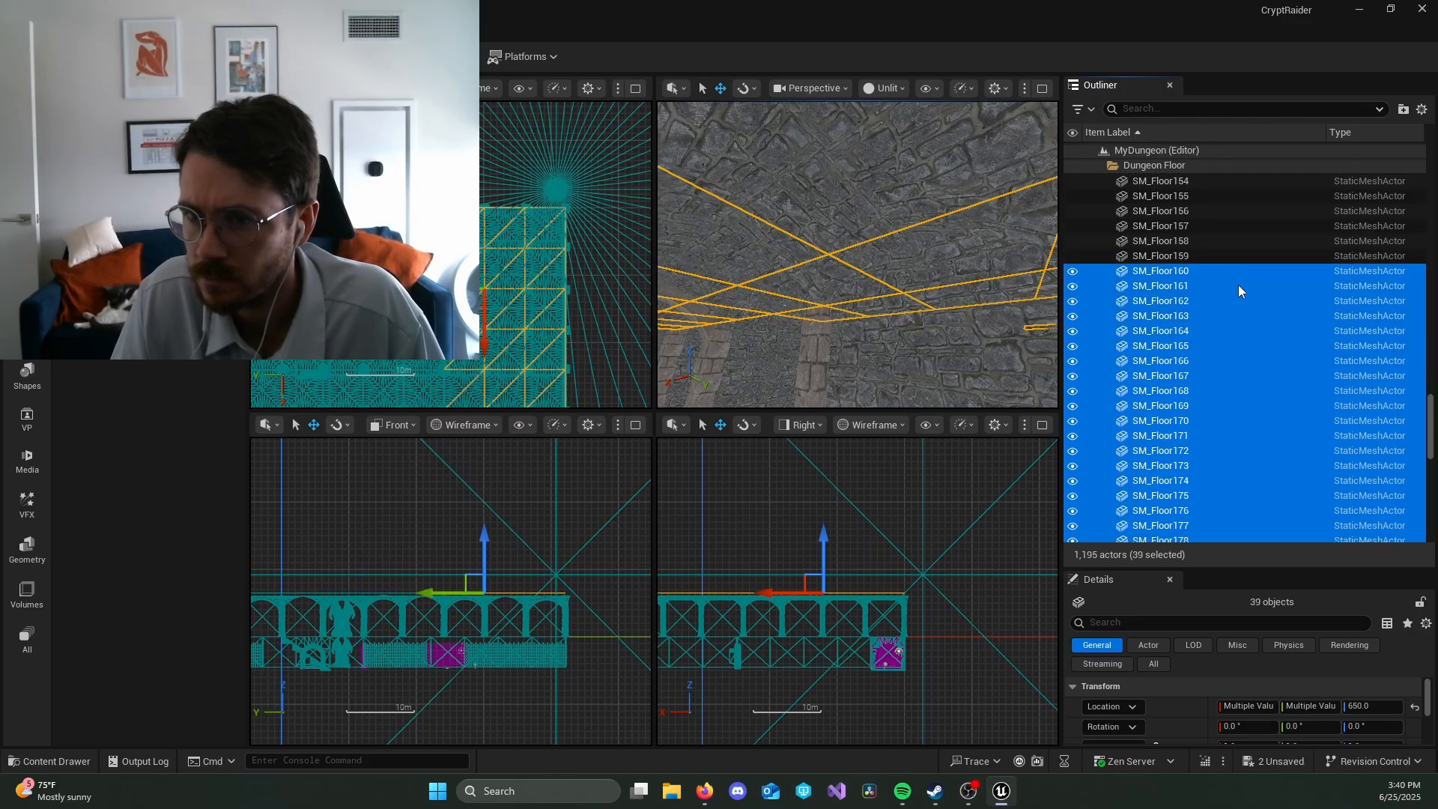
pyautogui.scroll(3, 1237, 284)
pyautogui.keyDown('shift'); pyautogui.click(1235, 272); pyautogui.keyUp('shift')
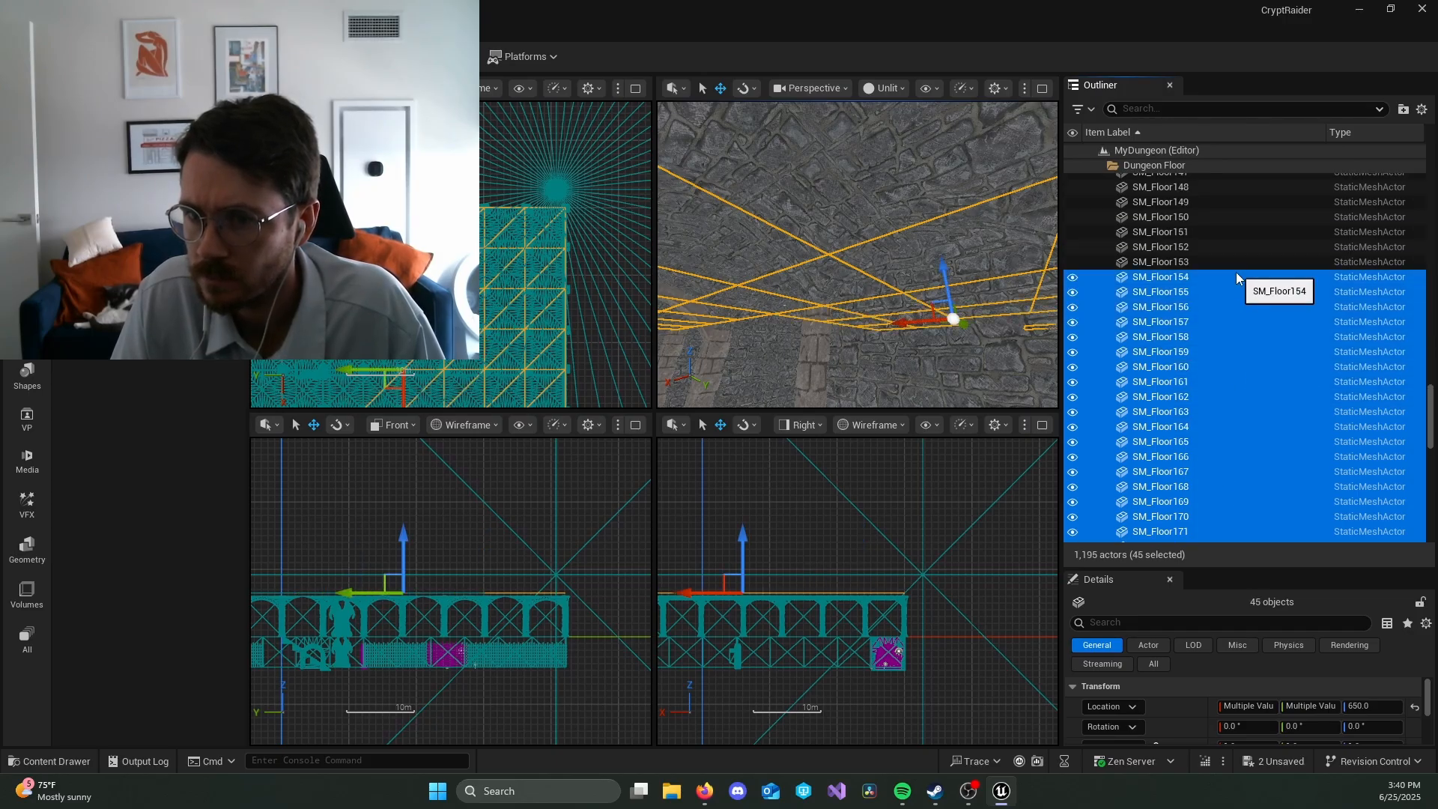
pyautogui.scroll(4, 1237, 279)
pyautogui.keyDown('shift'); pyautogui.click(1238, 277); pyautogui.keyUp('shift')
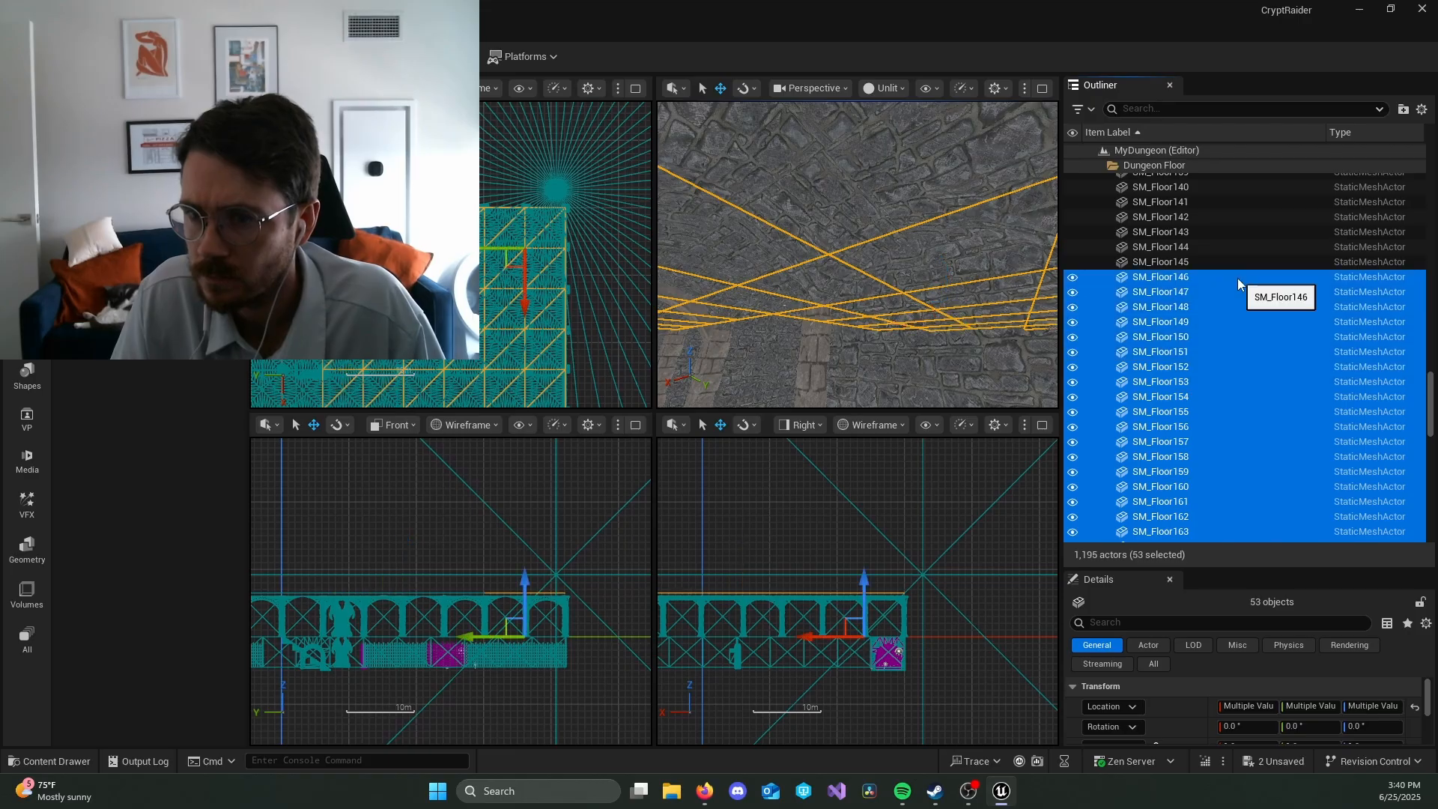
pyautogui.press('f')
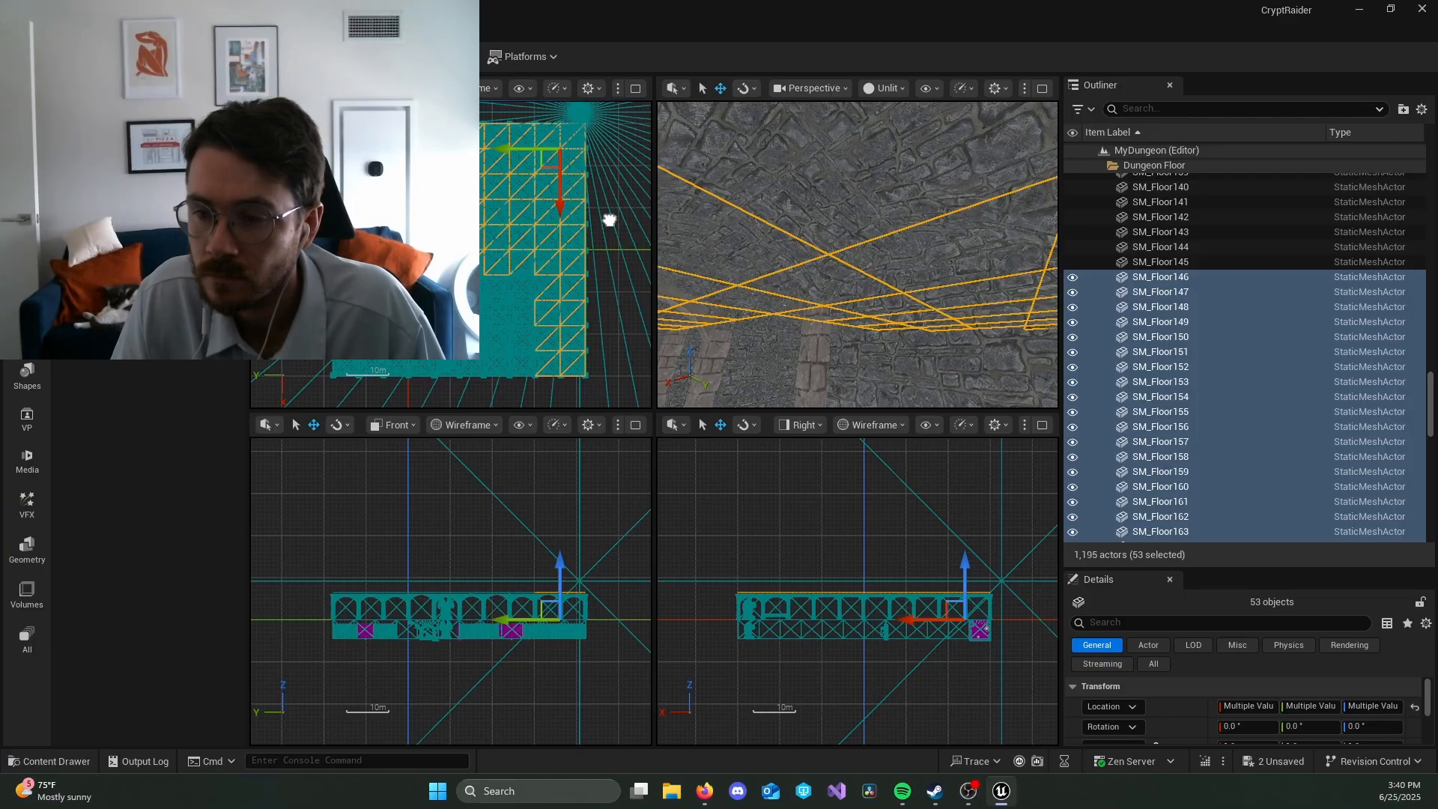
pyautogui.press('Escape')
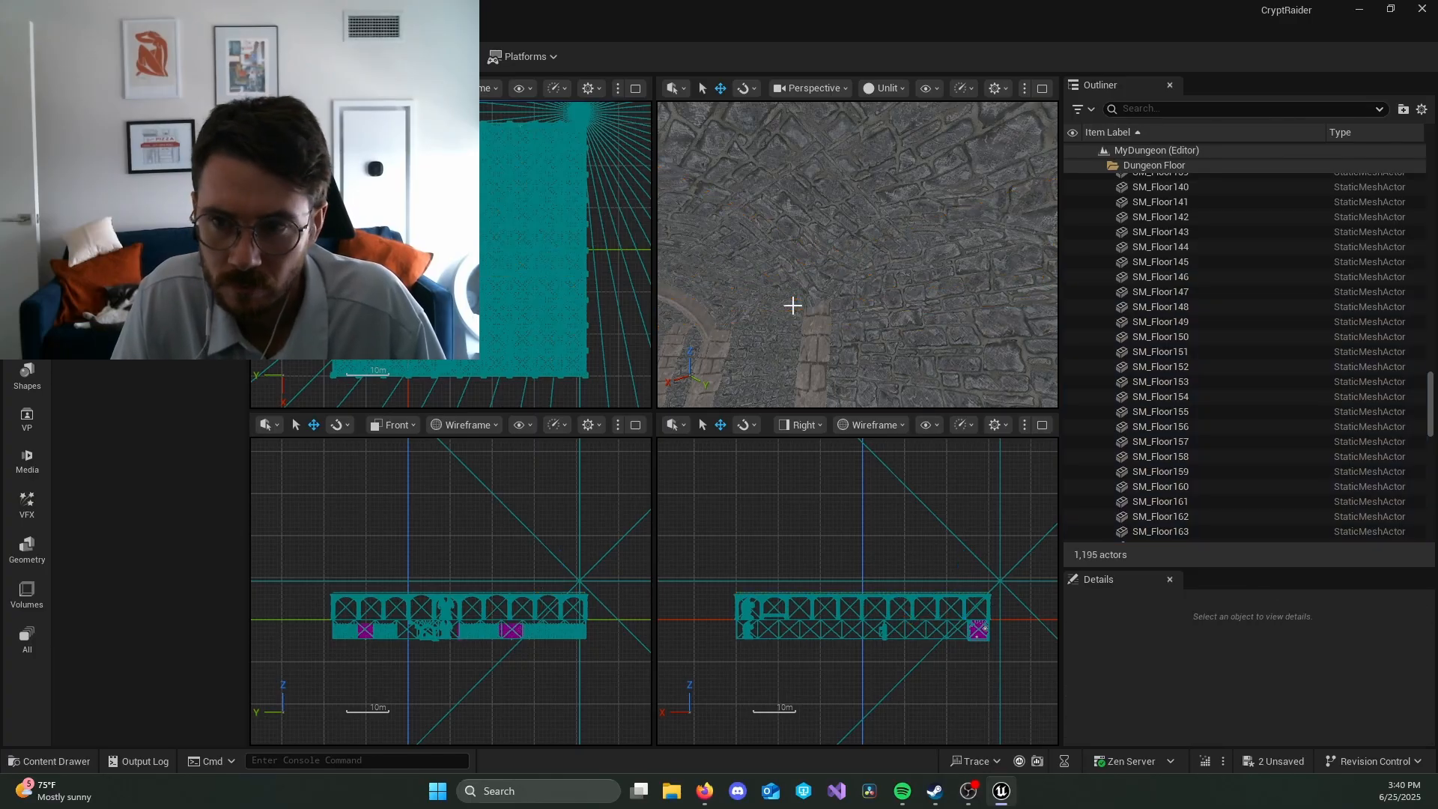
# Step: Switch the perspective viewport back to Lit and inspect the dark corridor for light leaks
pyautogui.moveTo(904, 332); pyautogui.dragTo(901, 401, button='right')
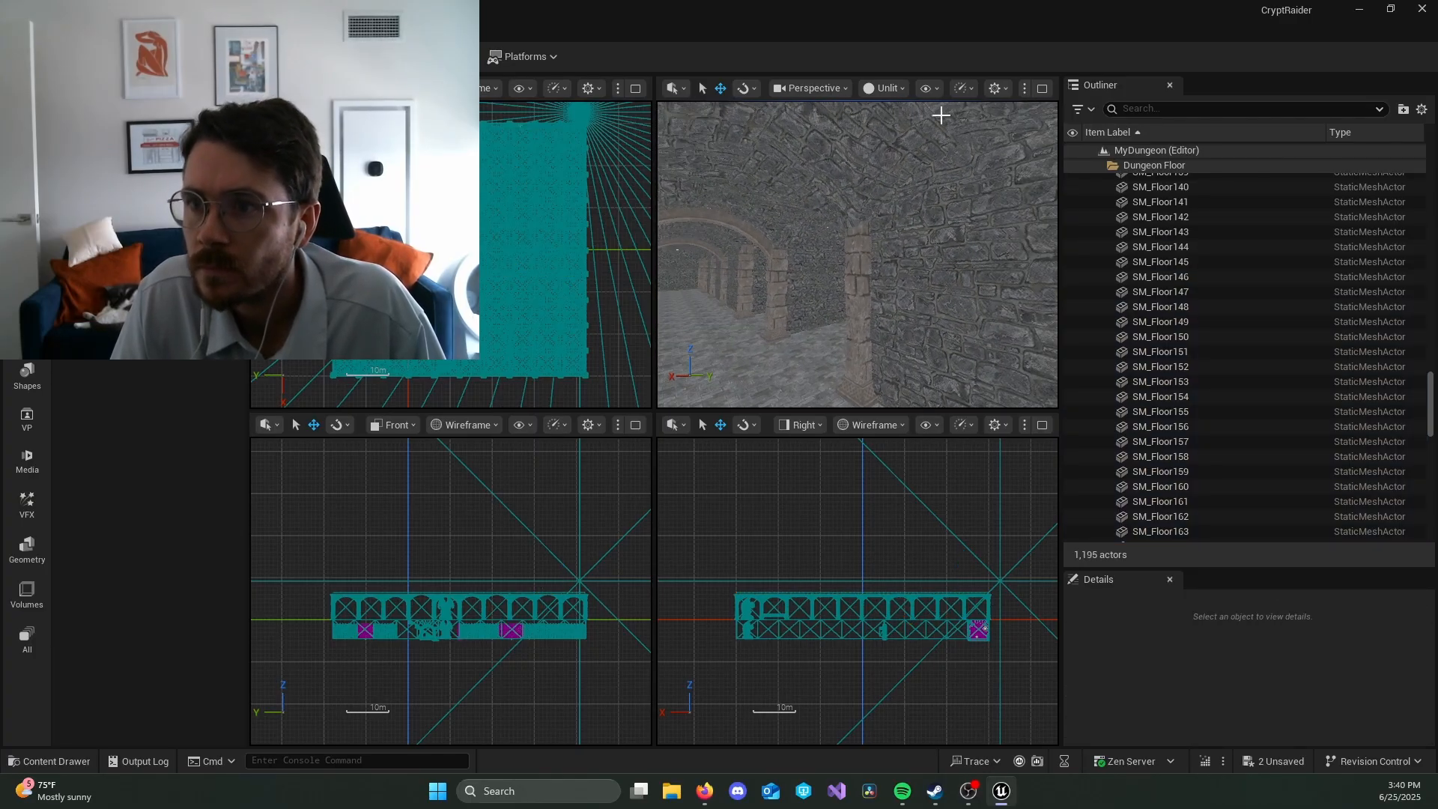
pyautogui.click(885, 89)
pyautogui.click(920, 144)
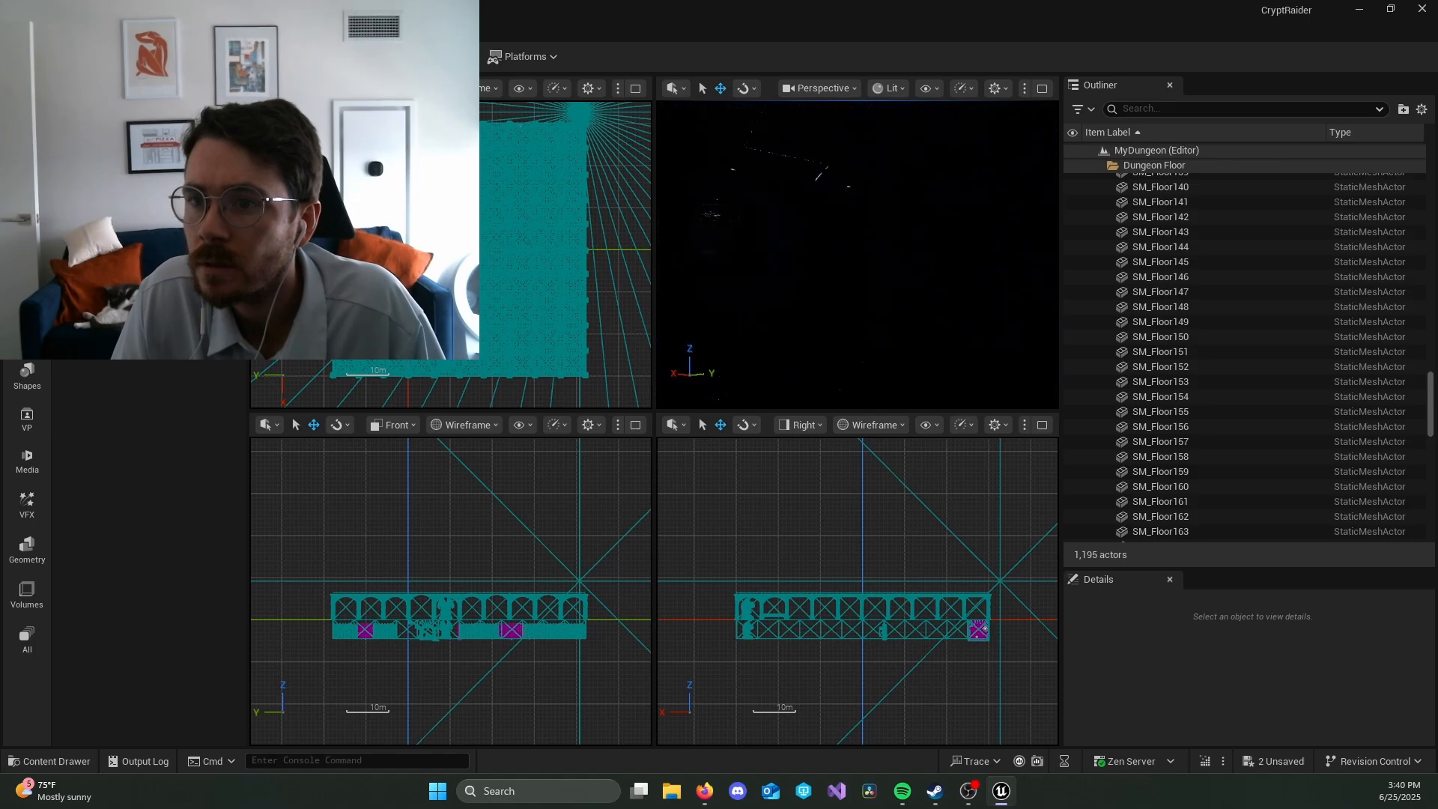
pyautogui.moveTo(873, 251); pyautogui.dragTo(1030, 274, button='right')
pyautogui.moveTo(899, 258); pyautogui.dragTo(827, 206, button='right')
pyautogui.press('w')
# Step: Select the front exterior wall piece SM_Dungeon_Wall117 and collapse the Exterior Walls and Global folders in the Outliner
pyautogui.click(768, 211)
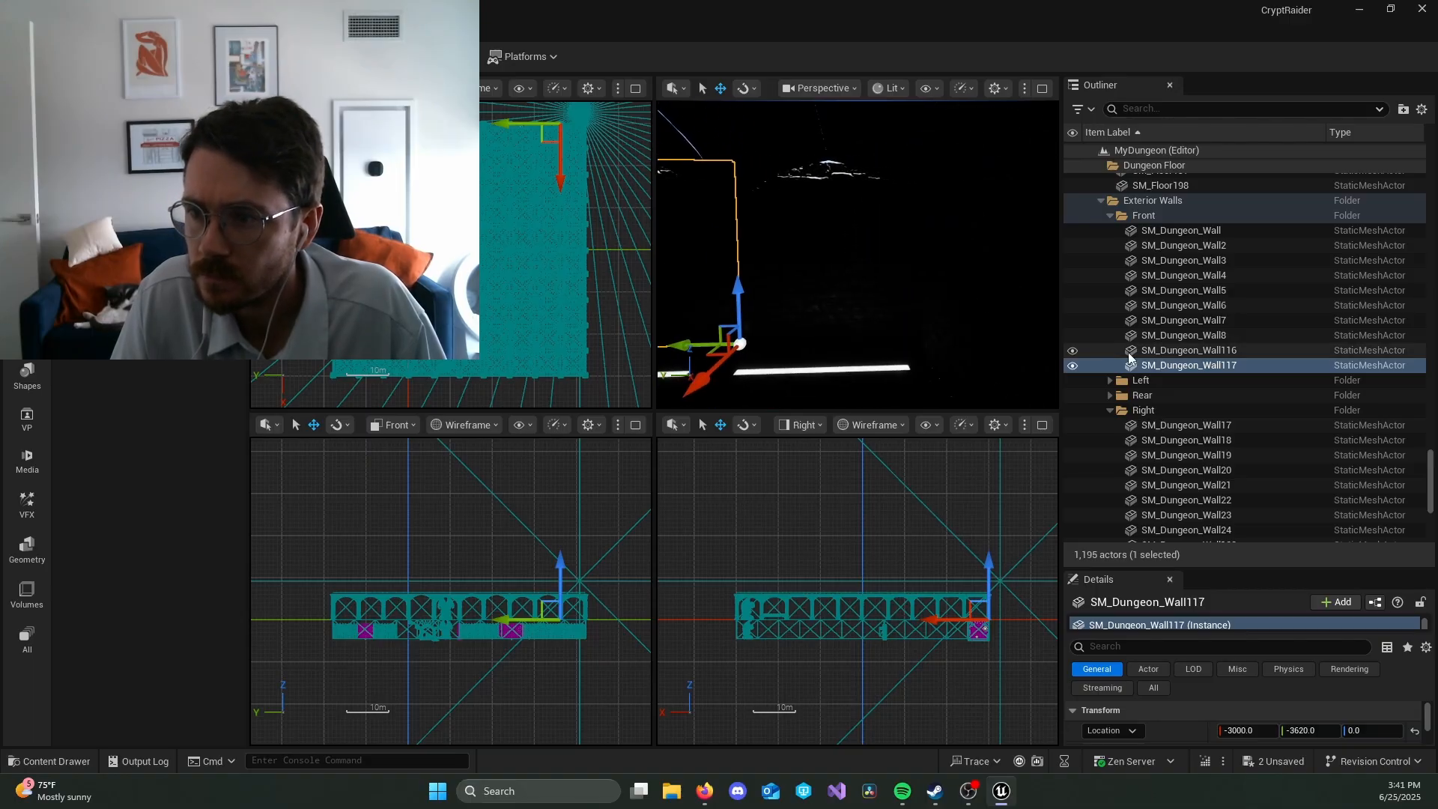
pyautogui.click(1098, 199)
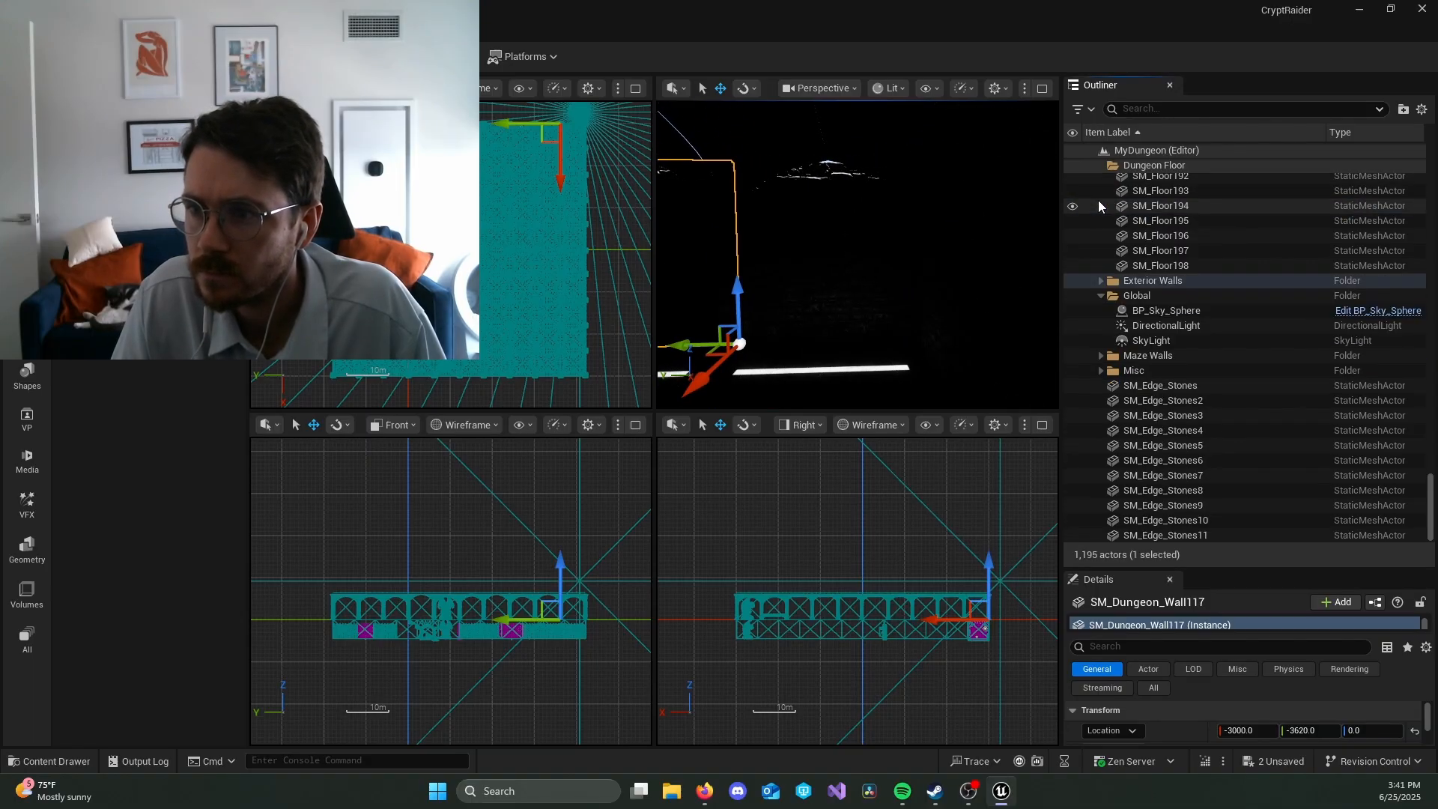
pyautogui.click(1100, 297)
# Step: Duplicate SM_Edge_Stones11 in place and rotate the copy about the vertical axis so it runs along the front wall
pyautogui.click(1157, 388)
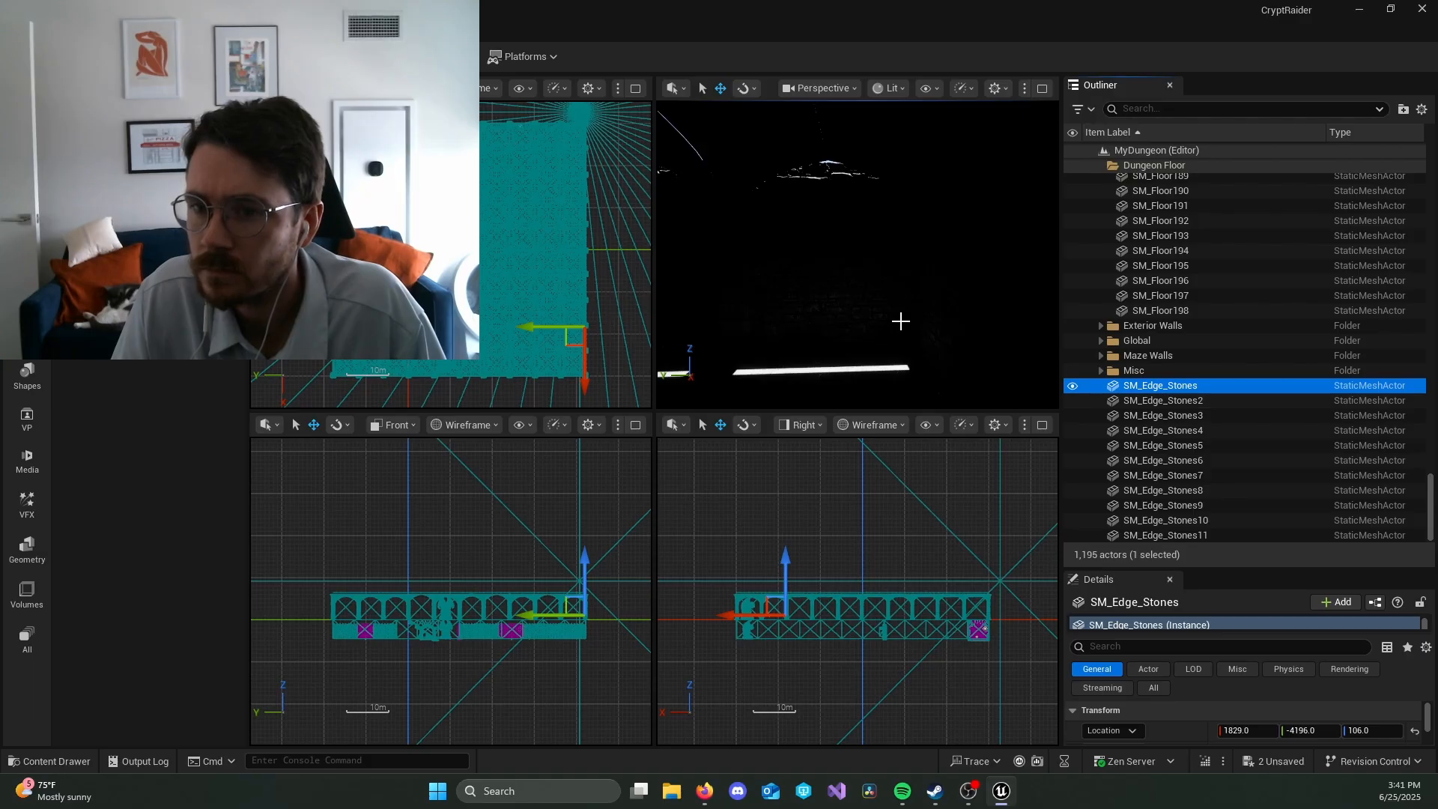
pyautogui.click(1204, 535)
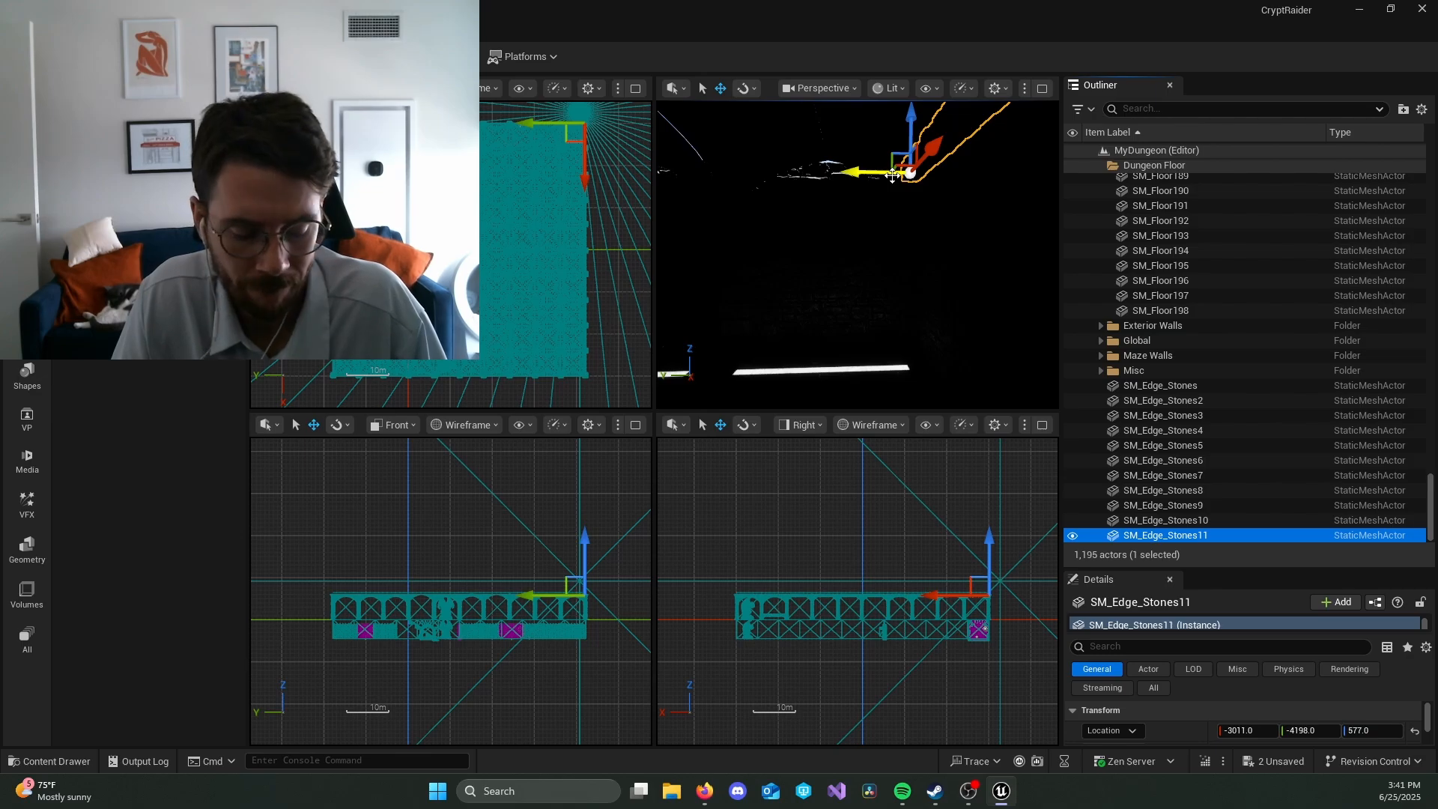
pyautogui.press('r')
pyautogui.press('e')
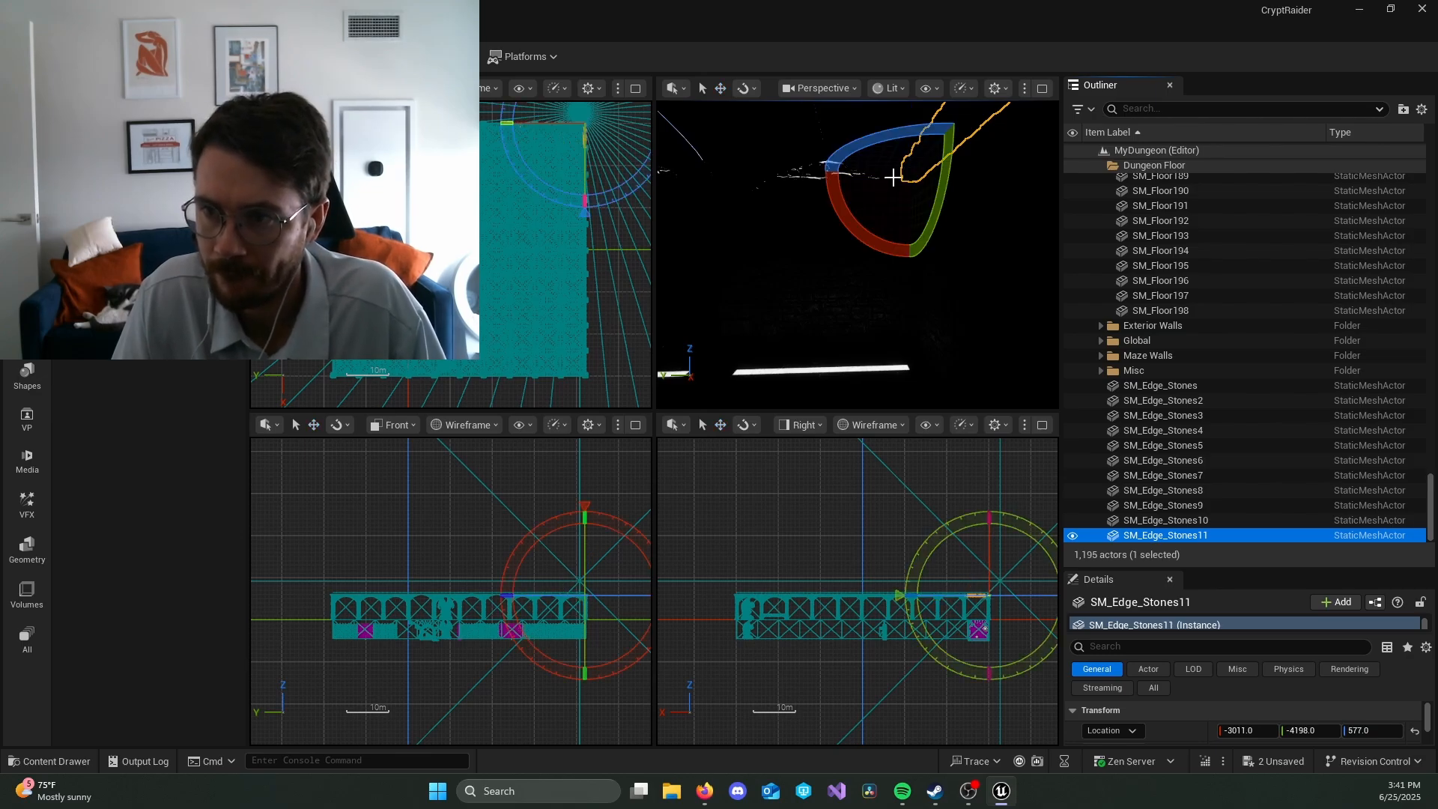
pyautogui.keyDown('alt'); pyautogui.moveTo(898, 143); pyautogui.dragTo(788, 176); pyautogui.keyUp('alt')
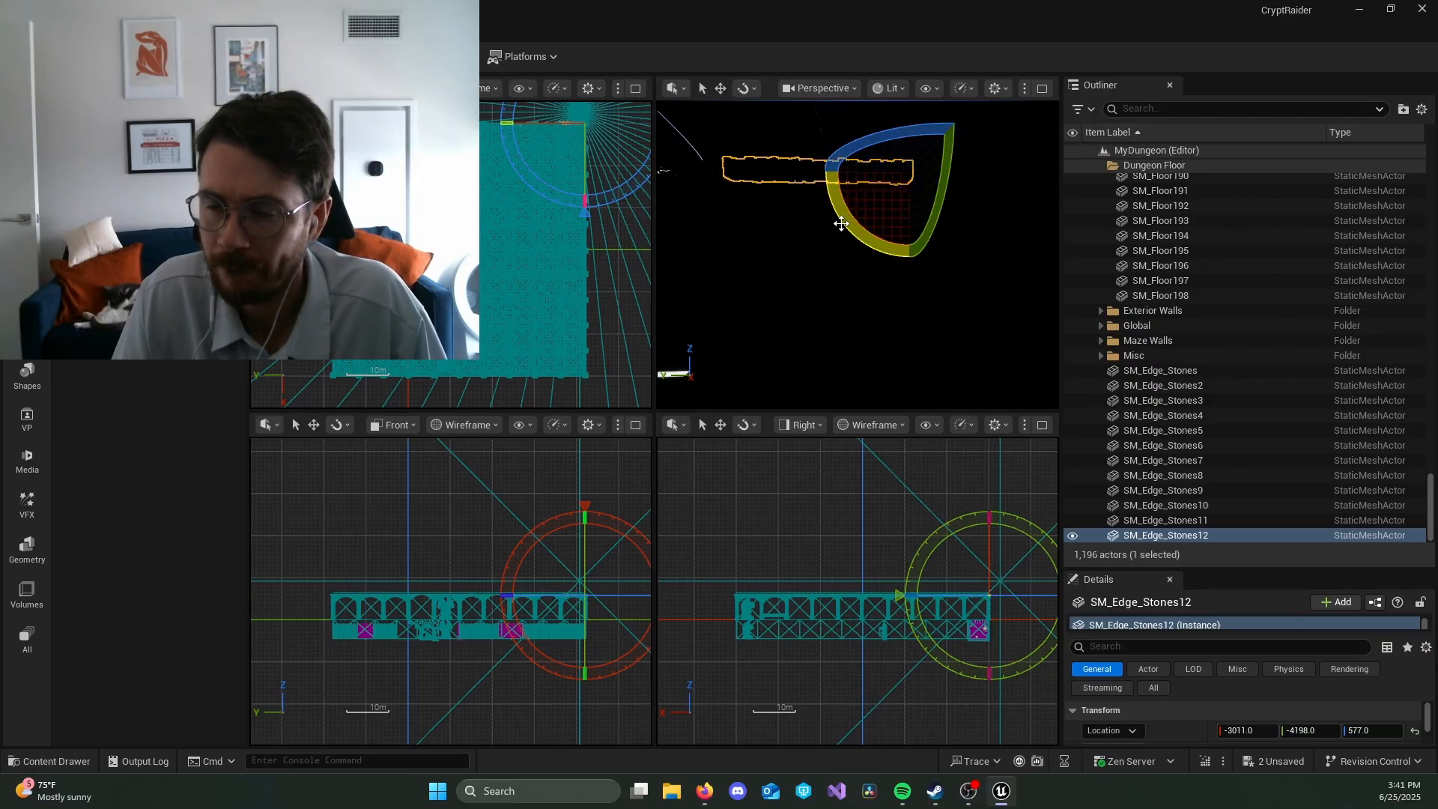
# Step: Duplicate the rotated edge stones repeatedly along the front wall top at about 600-unit spacing, ending at about Y 1182
pyautogui.press('w')
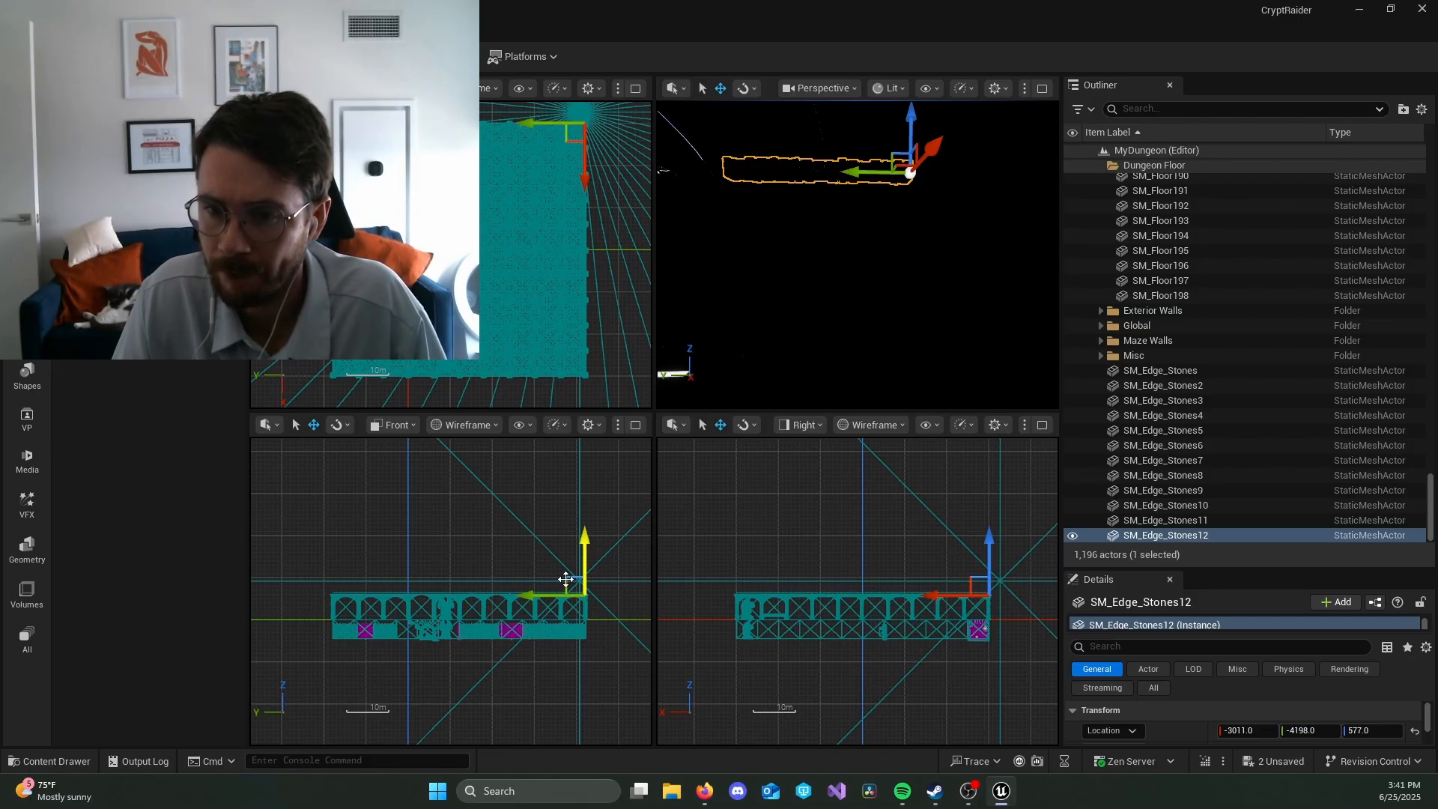
pyautogui.scroll(4, 541, 595)
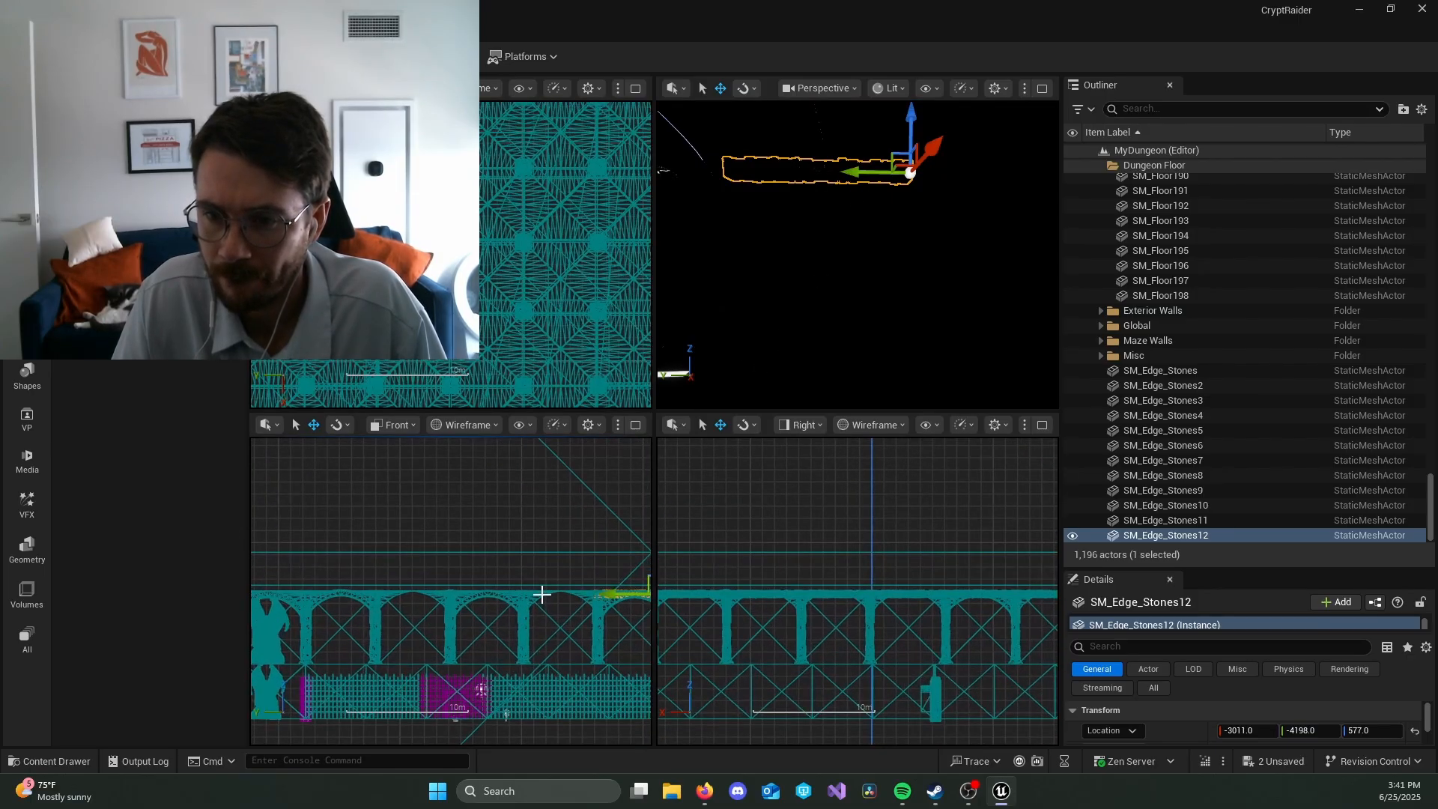
pyautogui.moveTo(607, 535); pyautogui.dragTo(545, 545, button='right')
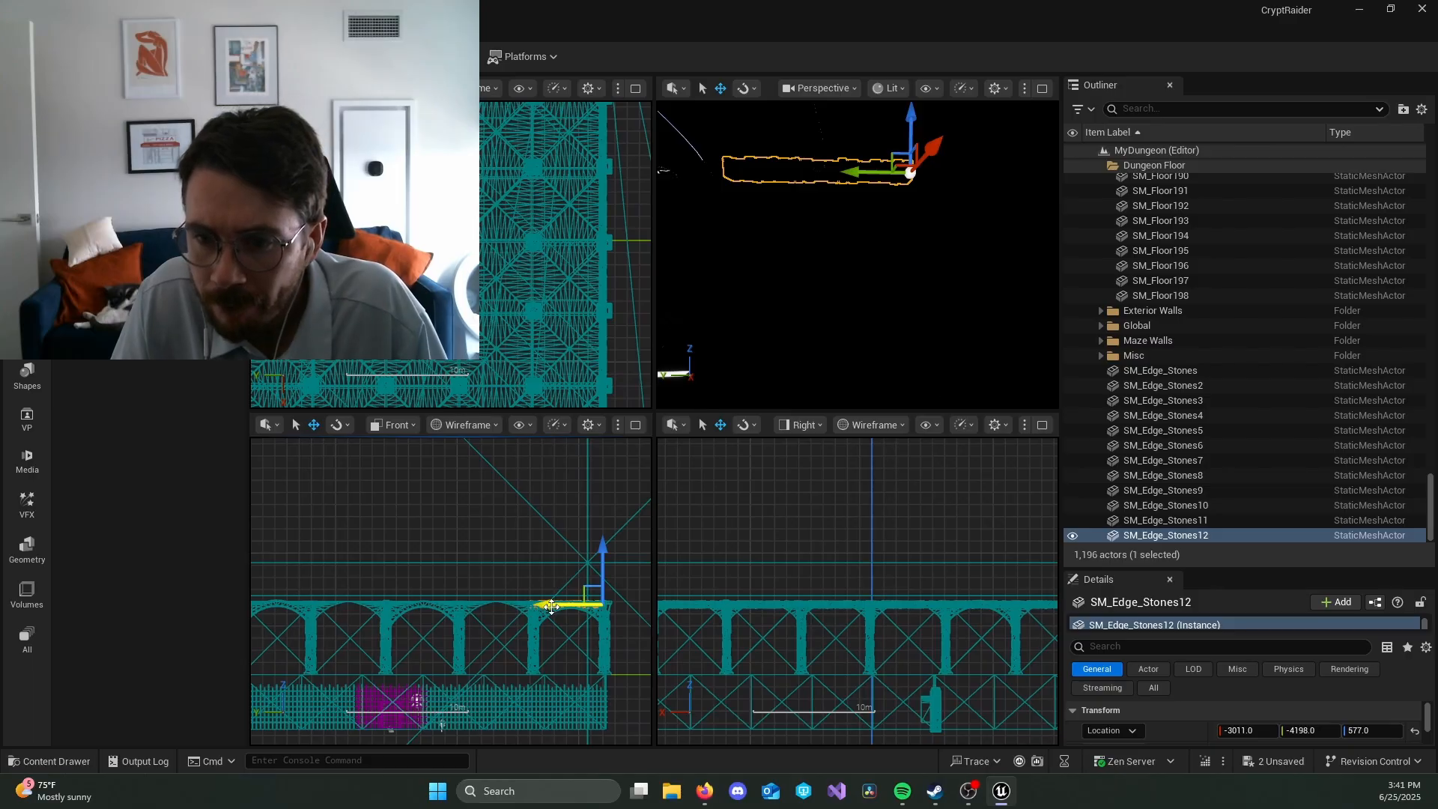
pyautogui.keyDown('alt'); pyautogui.moveTo(550, 604); pyautogui.dragTo(420, 605); pyautogui.keyUp('alt')
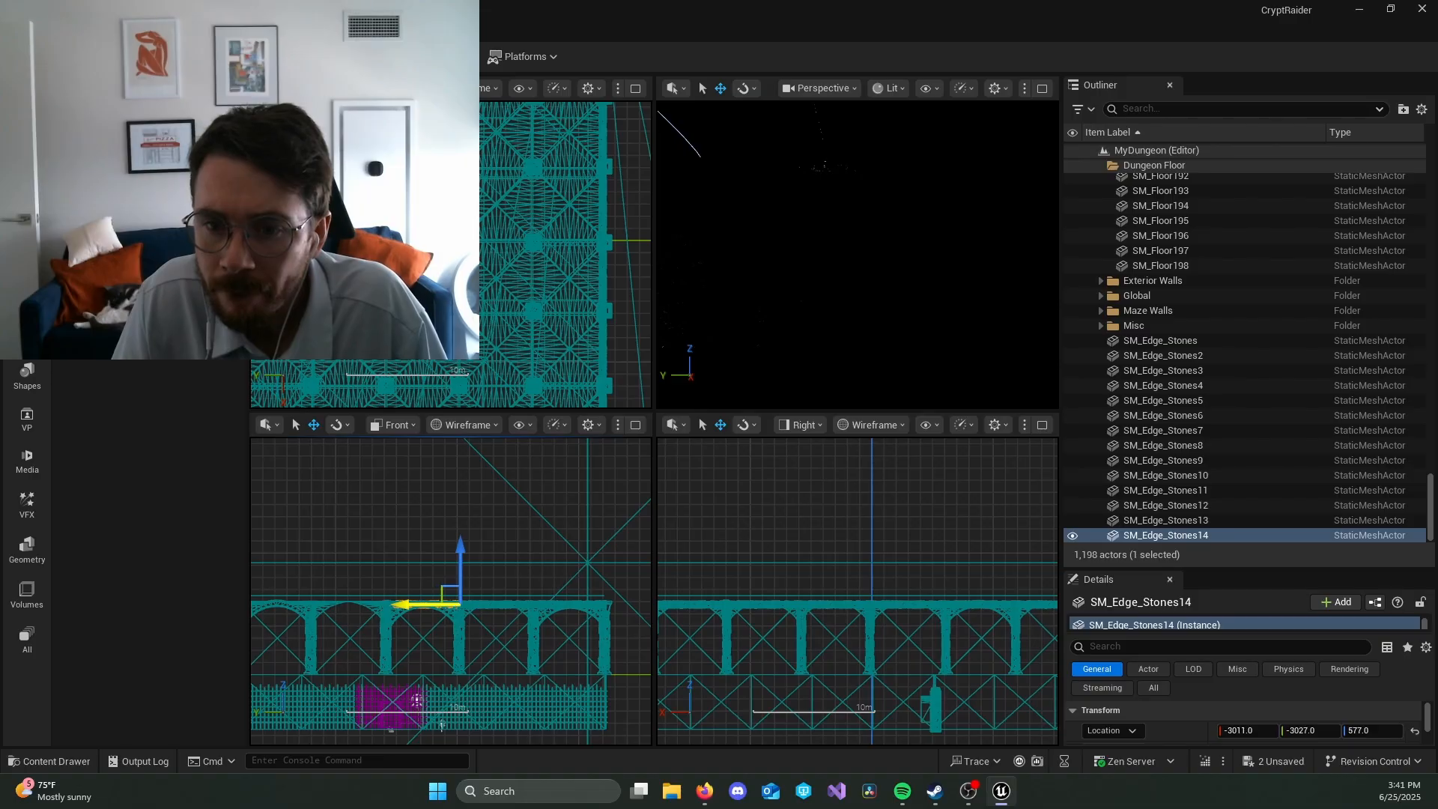
pyautogui.keyDown('alt'); pyautogui.moveTo(420, 608); pyautogui.dragTo(370, 605); pyautogui.keyUp('alt')
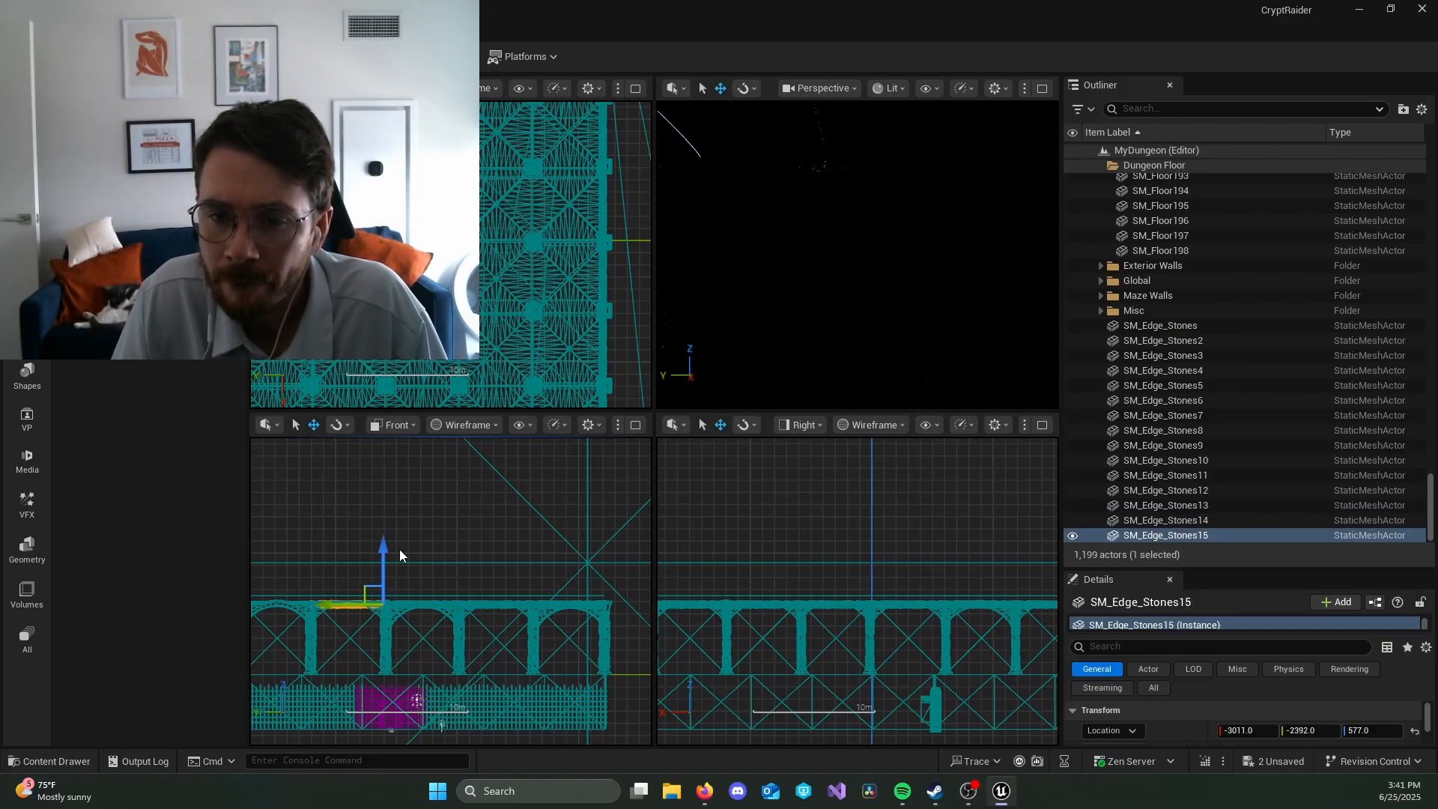
pyautogui.moveTo(372, 506); pyautogui.dragTo(559, 495, button='right')
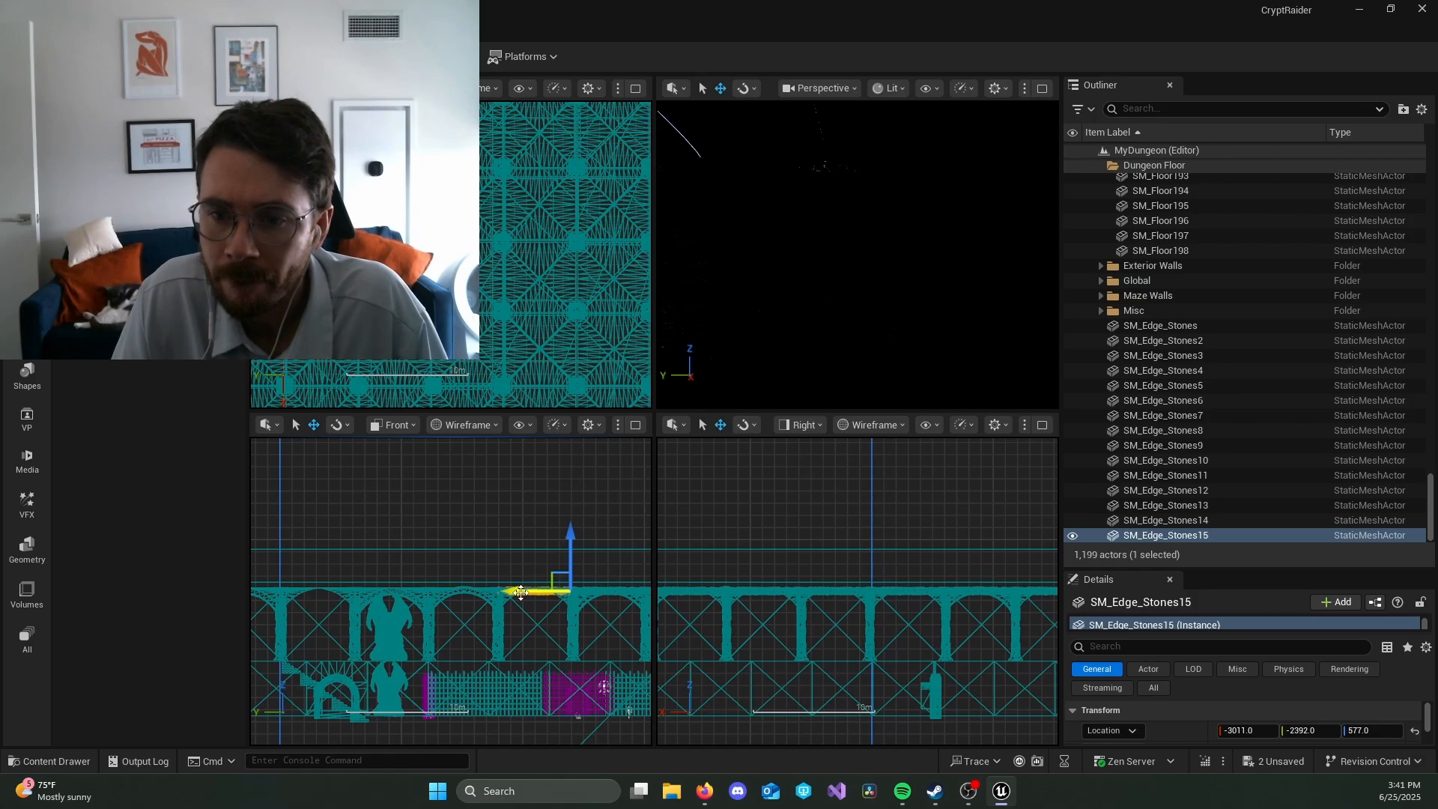
pyautogui.keyDown('alt'); pyautogui.moveTo(521, 592); pyautogui.dragTo(461, 591); pyautogui.keyUp('alt')
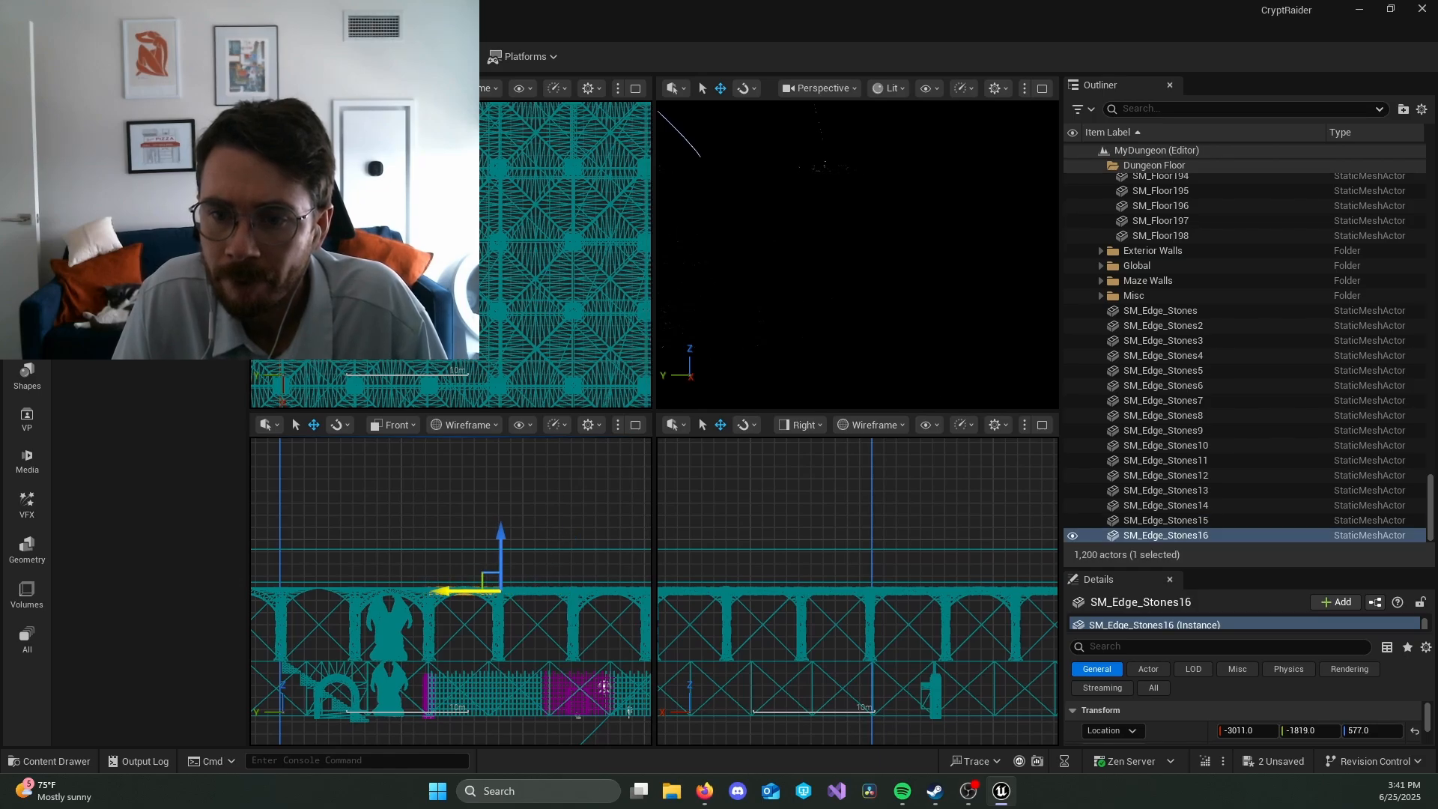
pyautogui.keyDown('alt'); pyautogui.moveTo(463, 594); pyautogui.dragTo(407, 593); pyautogui.keyUp('alt')
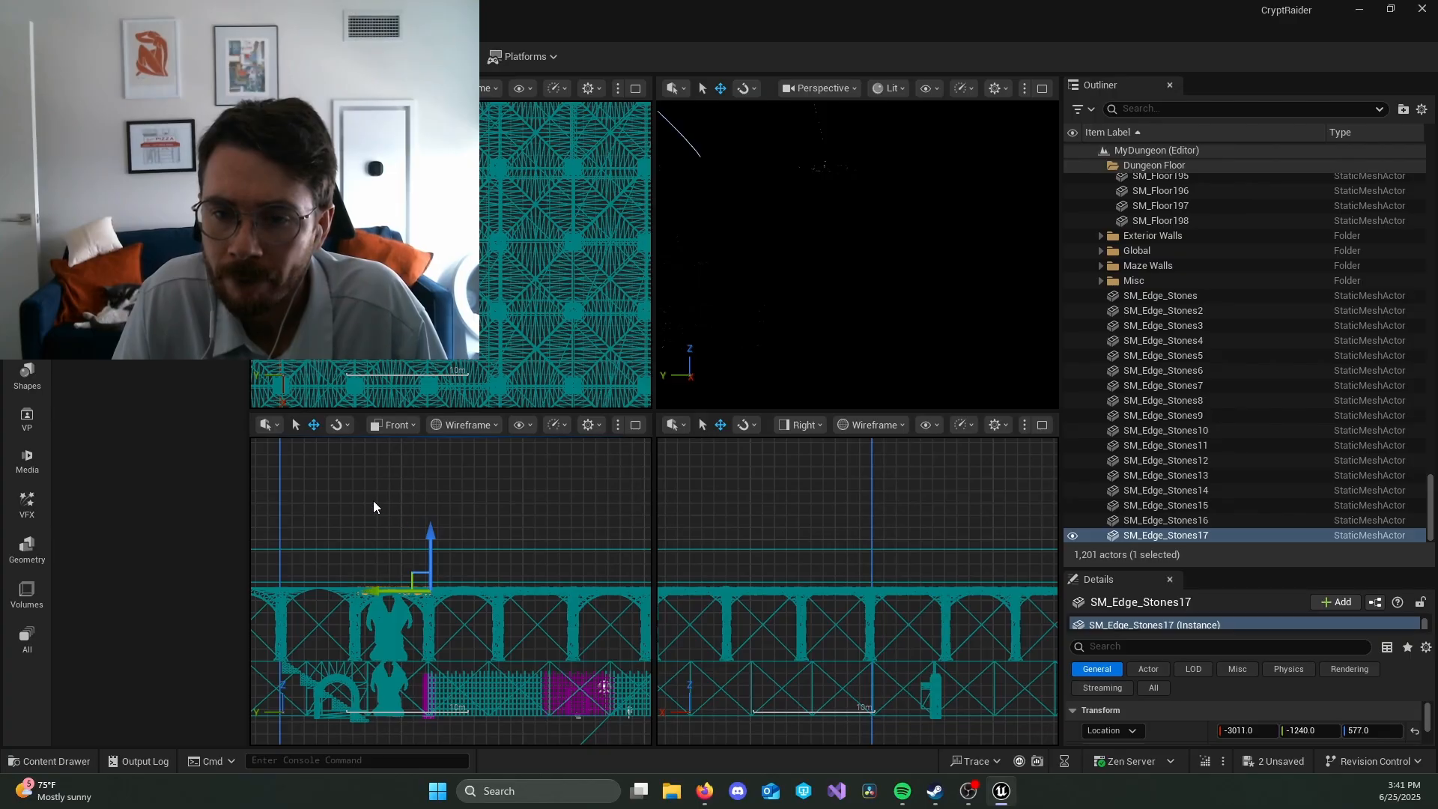
pyautogui.moveTo(373, 506); pyautogui.dragTo(552, 500, button='right')
pyautogui.keyDown('alt'); pyautogui.moveTo(565, 592); pyautogui.dragTo(529, 592); pyautogui.keyUp('alt')
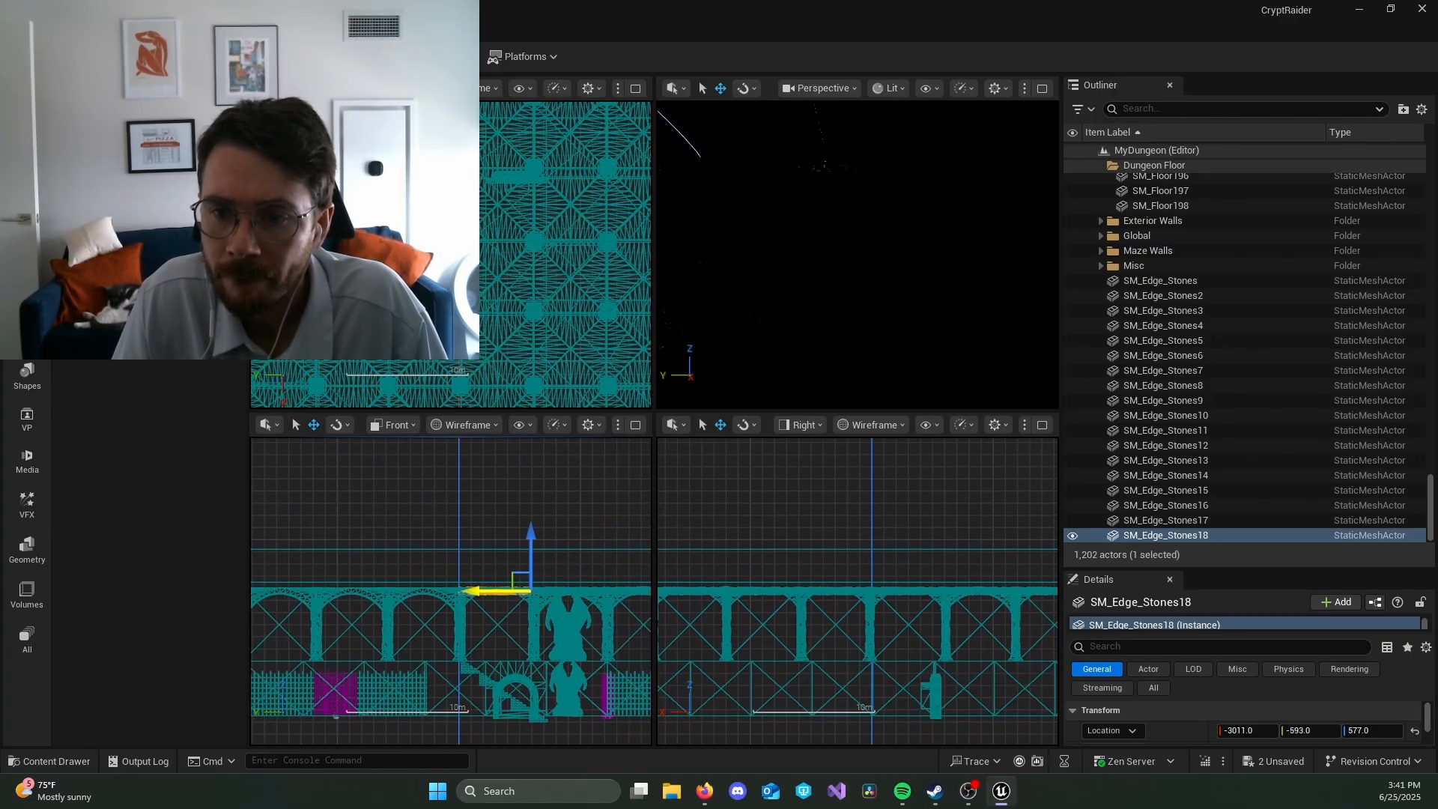
pyautogui.moveTo(488, 481); pyautogui.dragTo(568, 494, button='right')
pyautogui.keyDown('alt'); pyautogui.moveTo(568, 585); pyautogui.dragTo(537, 587); pyautogui.keyUp('alt')
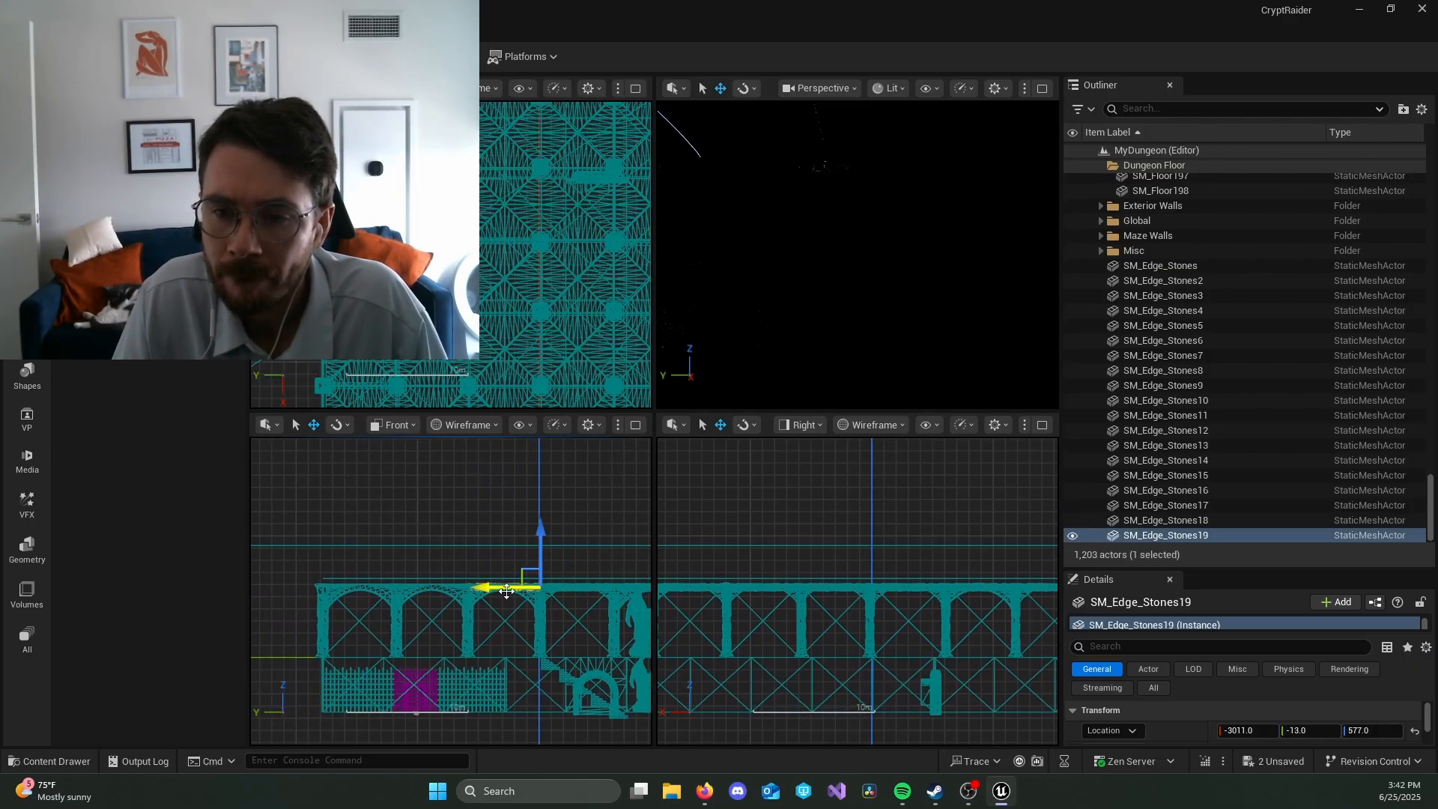
pyautogui.keyDown('alt'); pyautogui.moveTo(507, 591); pyautogui.dragTo(435, 589); pyautogui.keyUp('alt')
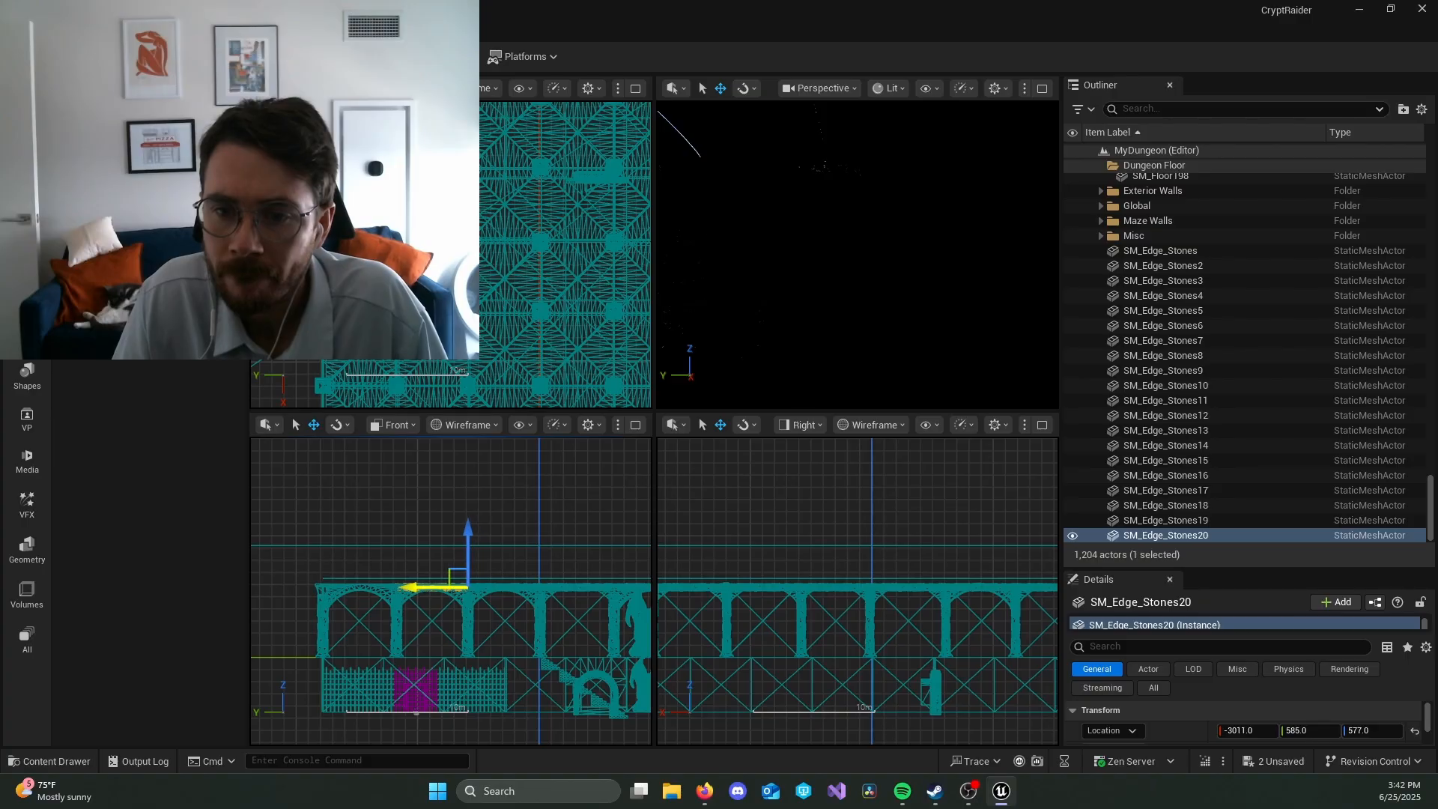
pyautogui.keyDown('alt'); pyautogui.moveTo(444, 586); pyautogui.dragTo(369, 588); pyautogui.keyUp('alt')
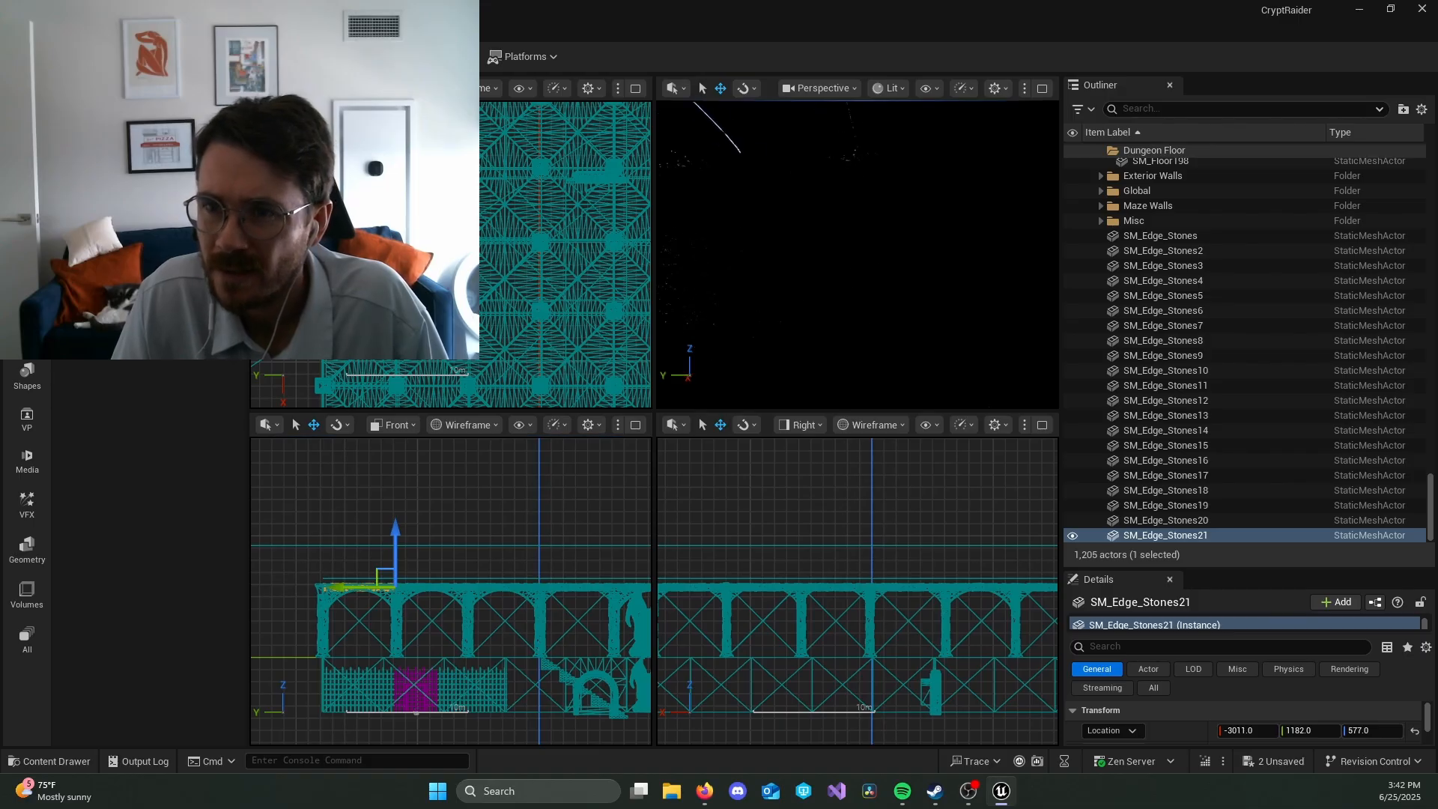
# Step: Try adjusting roof tile SM_Floor198 vertically up to Z 797 against the light leak, and undo the move
pyautogui.moveTo(838, 324); pyautogui.dragTo(838, 324, button='right')
pyautogui.click(749, 258)
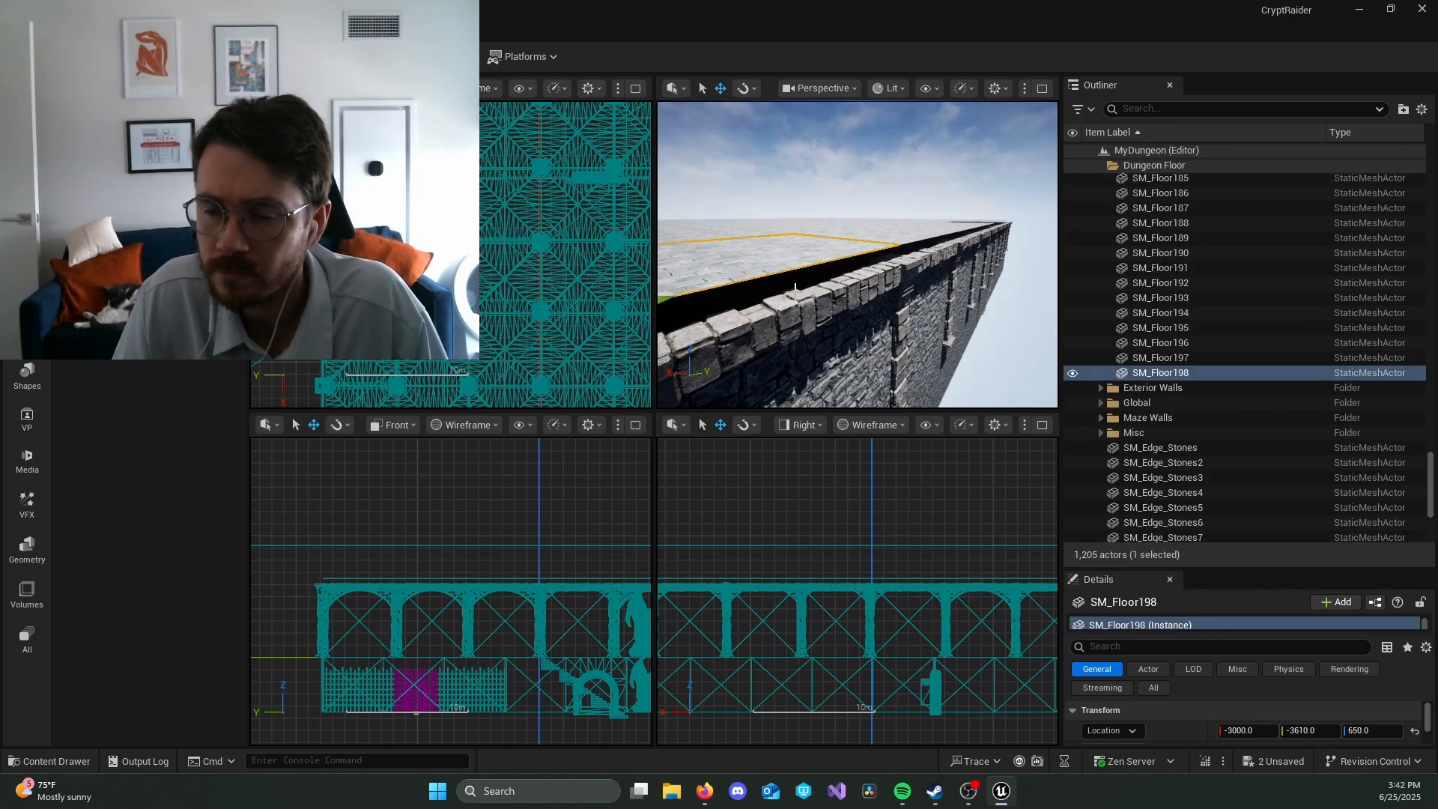
pyautogui.moveTo(749, 258); pyautogui.dragTo(749, 258, button='right')
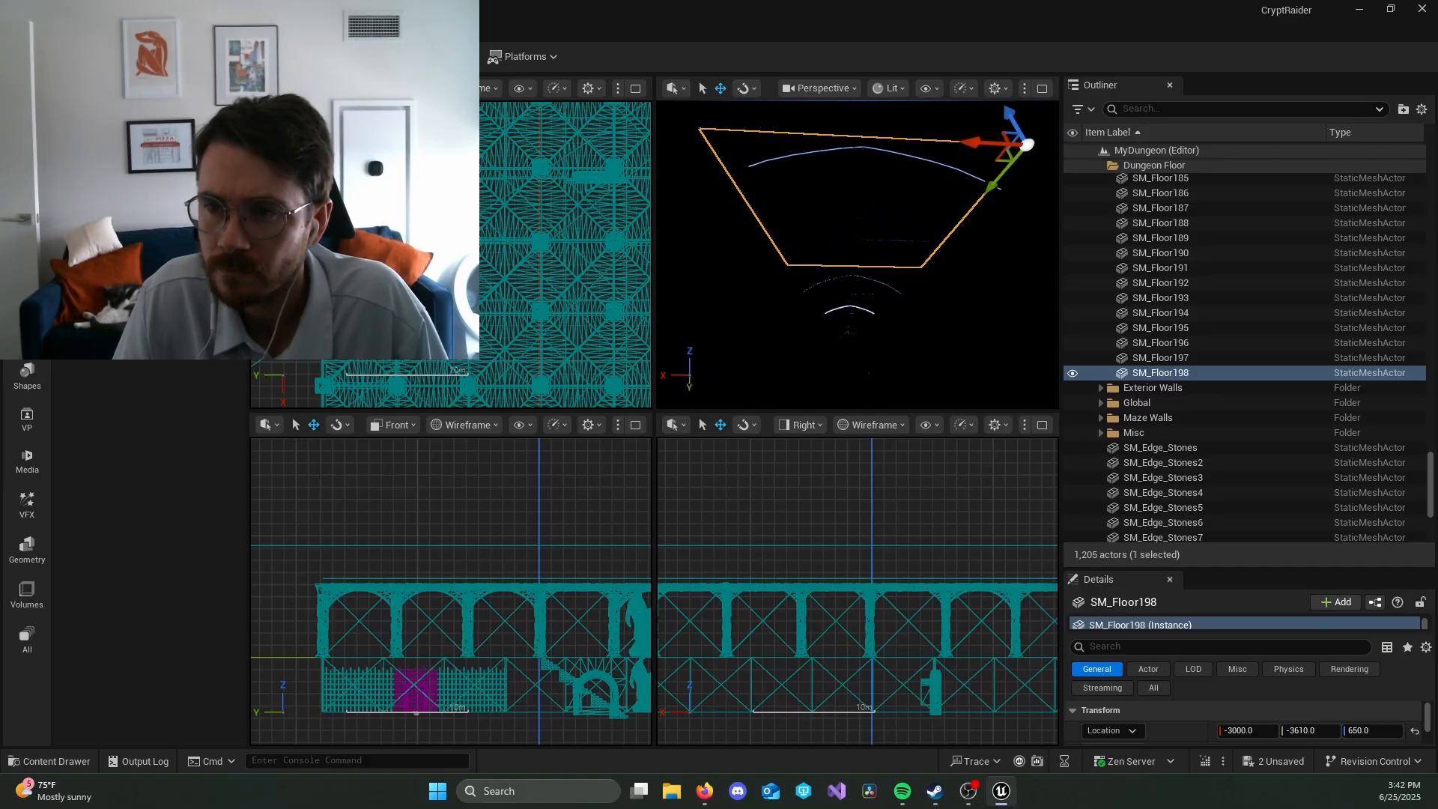
pyautogui.moveTo(1040, 227); pyautogui.dragTo(1042, 225, button='right')
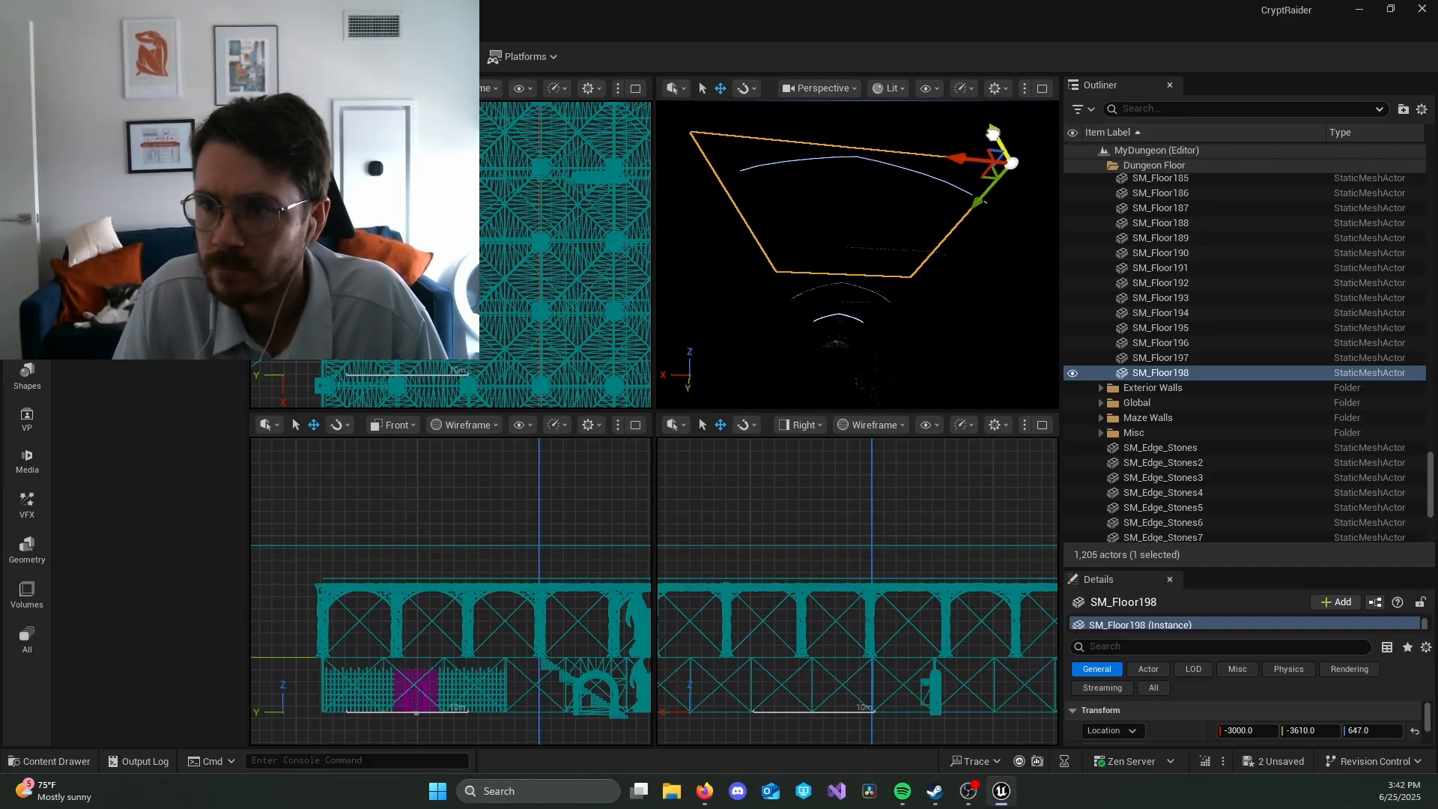
pyautogui.moveTo(992, 149); pyautogui.dragTo(985, 164)
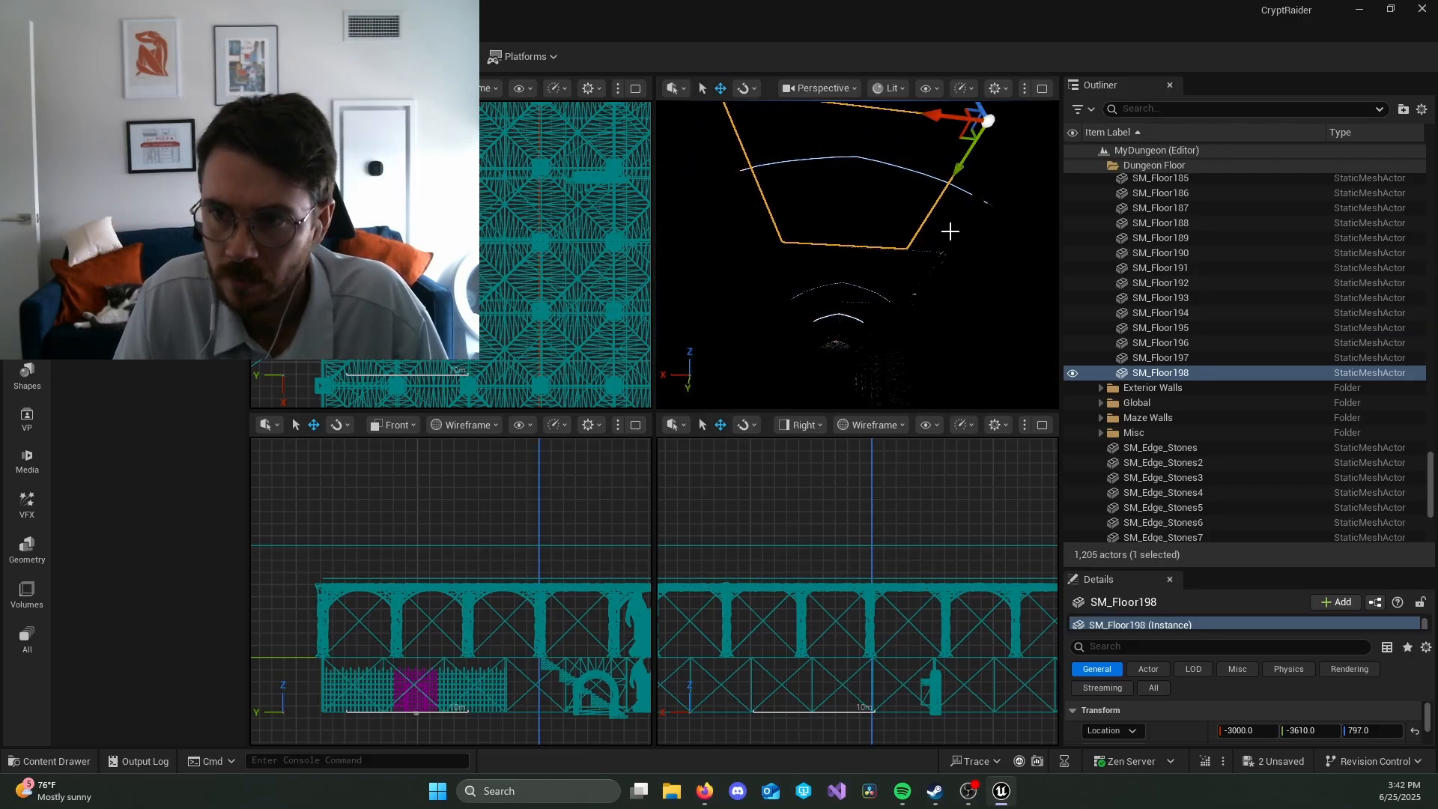
pyautogui.hotkey('ctrl', 'z')
# Step: Change the viewport's position grid snap size and duplicate roof tile SM_Floor174 to Y -620 to fill the adjacent roof hole
pyautogui.moveTo(856, 254); pyautogui.dragTo(700, 221, button='right')
pyautogui.moveTo(857, 255); pyautogui.dragTo(884, 217, button='right')
pyautogui.click(850, 272)
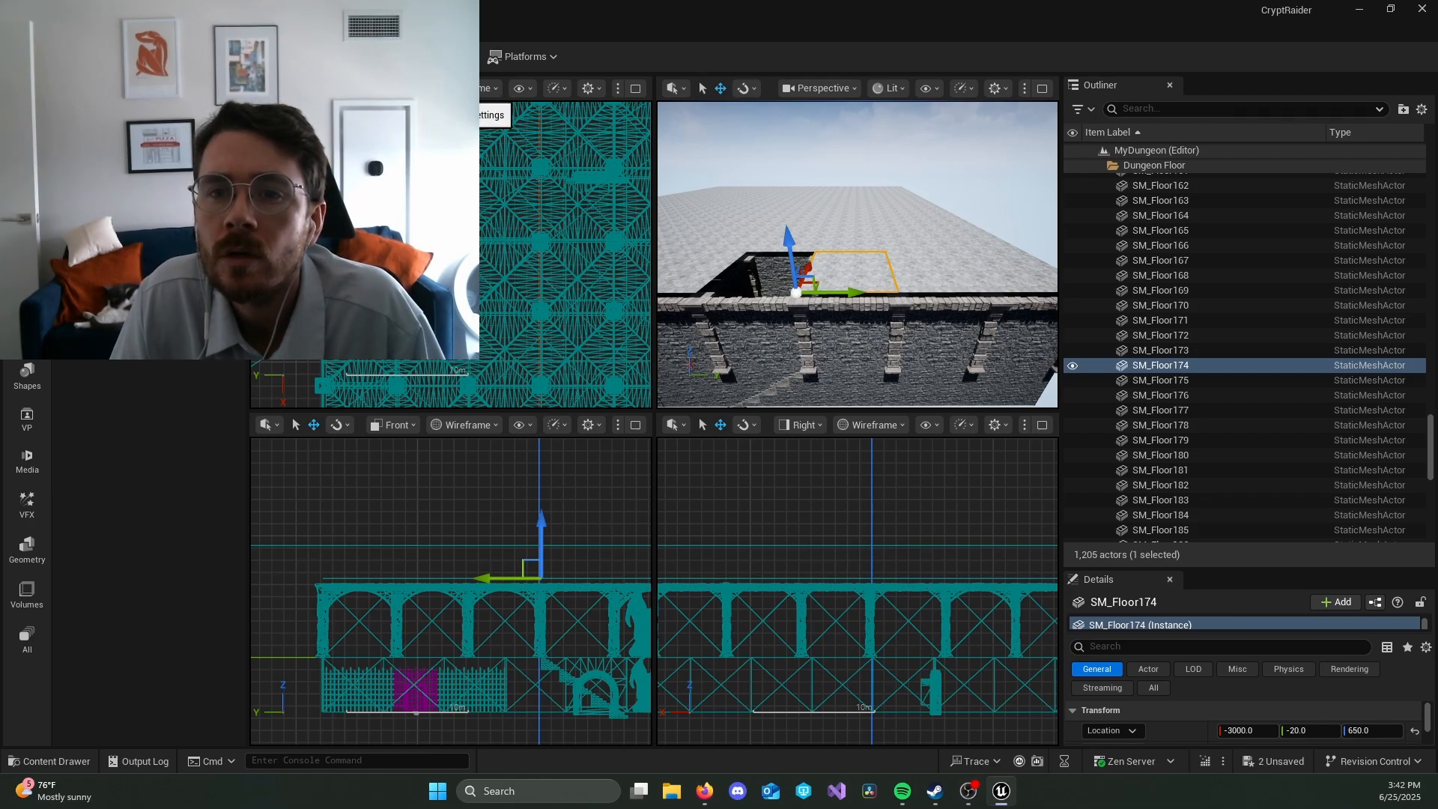
pyautogui.click(340, 88)
pyautogui.moveTo(374, 149)
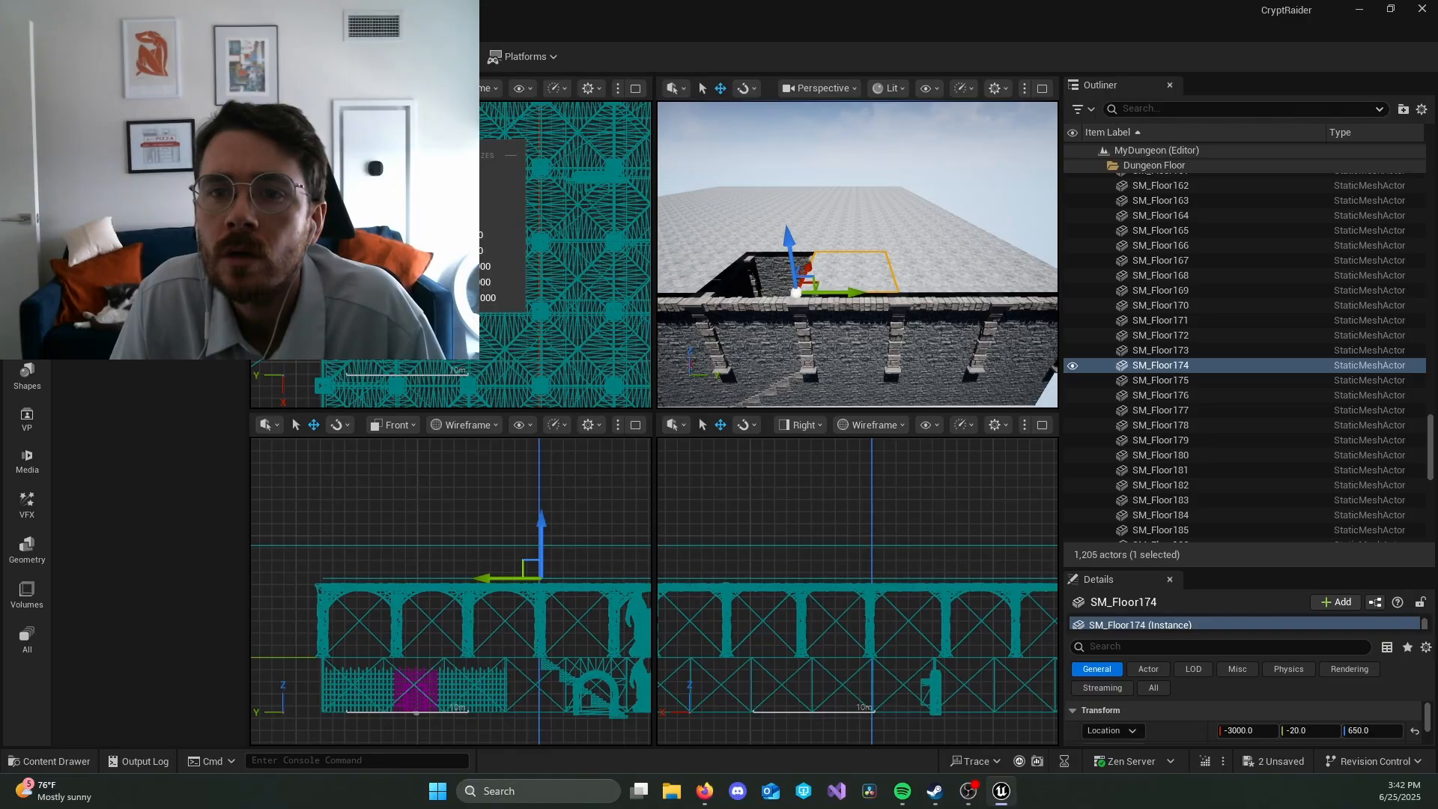
pyautogui.click(491, 229)
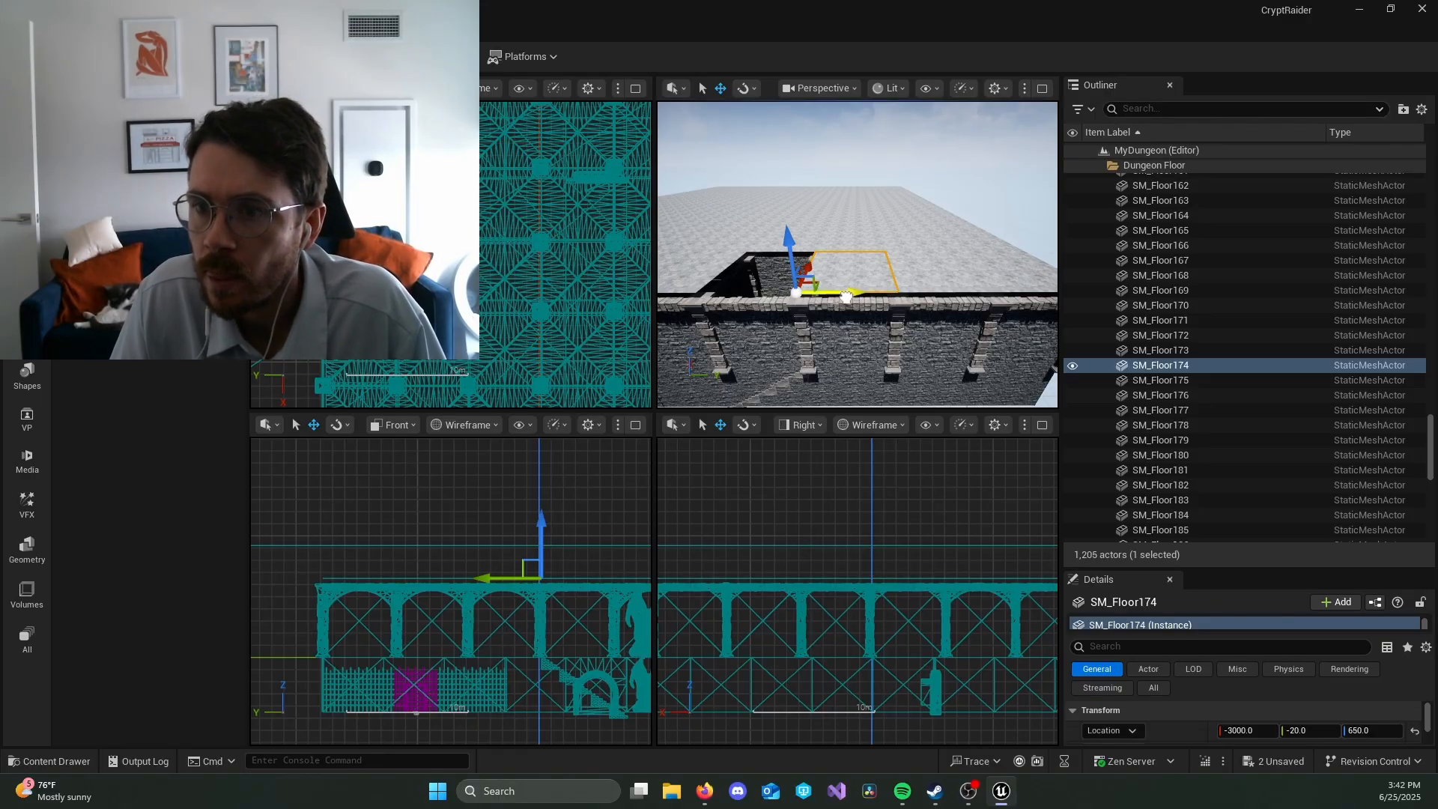
pyautogui.keyDown('alt'); pyautogui.moveTo(823, 298); pyautogui.dragTo(750, 291); pyautogui.keyUp('alt')
pyautogui.moveTo(750, 290); pyautogui.dragTo(573, 300, button='right')
pyautogui.press('w')
pyautogui.moveTo(857, 255); pyautogui.dragTo(711, 258, button='right')
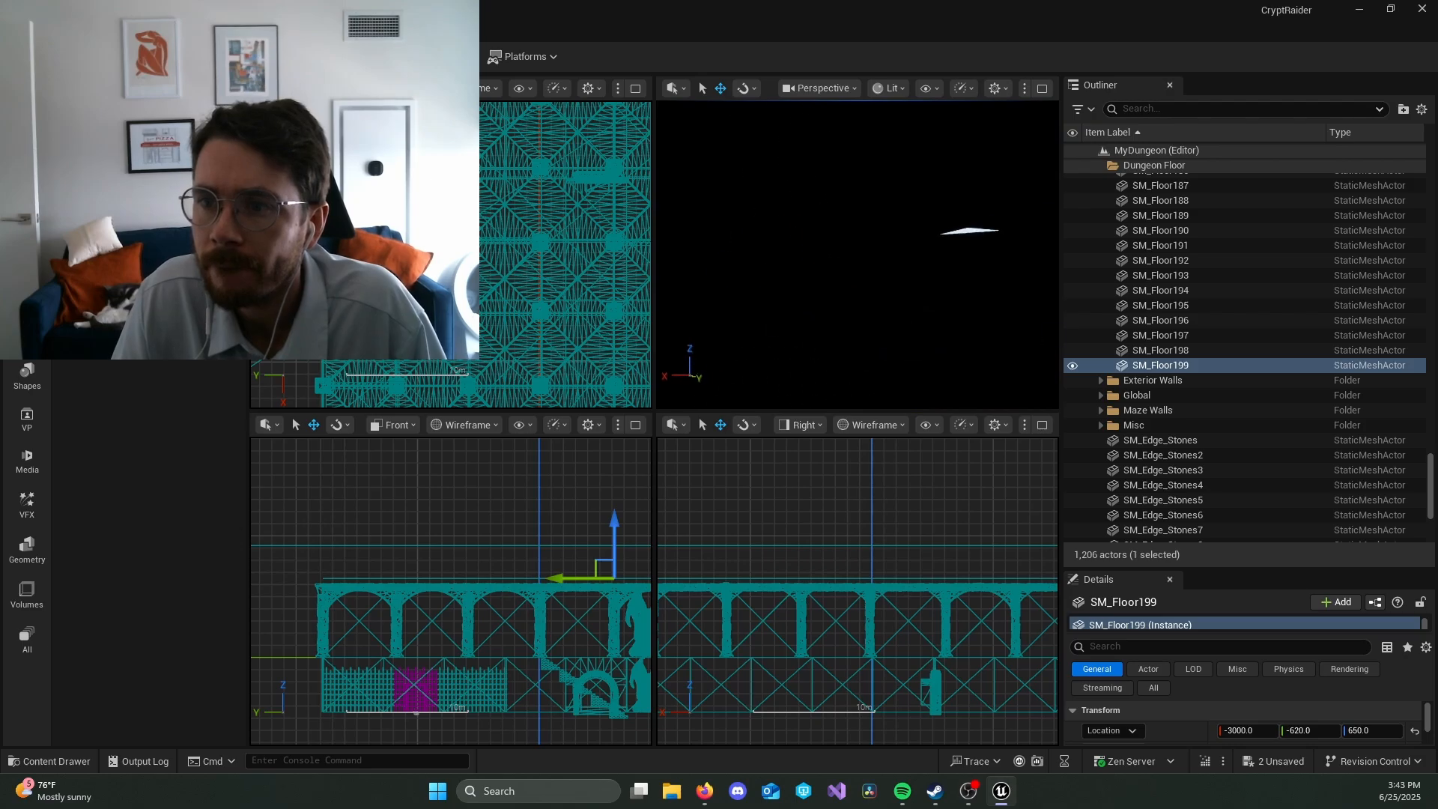
pyautogui.moveTo(857, 255)
pyautogui.mouseDown(button='right')
pyautogui.moveTo(817, 255)
pyautogui.moveTo(921, 262)
pyautogui.moveTo(884, 259)
pyautogui.mouseUp(button='right')
# Step: Duplicate SM_Edge_Stones21, rotate the copy perpendicular to the front wall, and move it to the corner at Y 1782
pyautogui.moveTo(834, 318); pyautogui.dragTo(895, 296, button='right')
pyautogui.click(834, 318)
pyautogui.press('e')
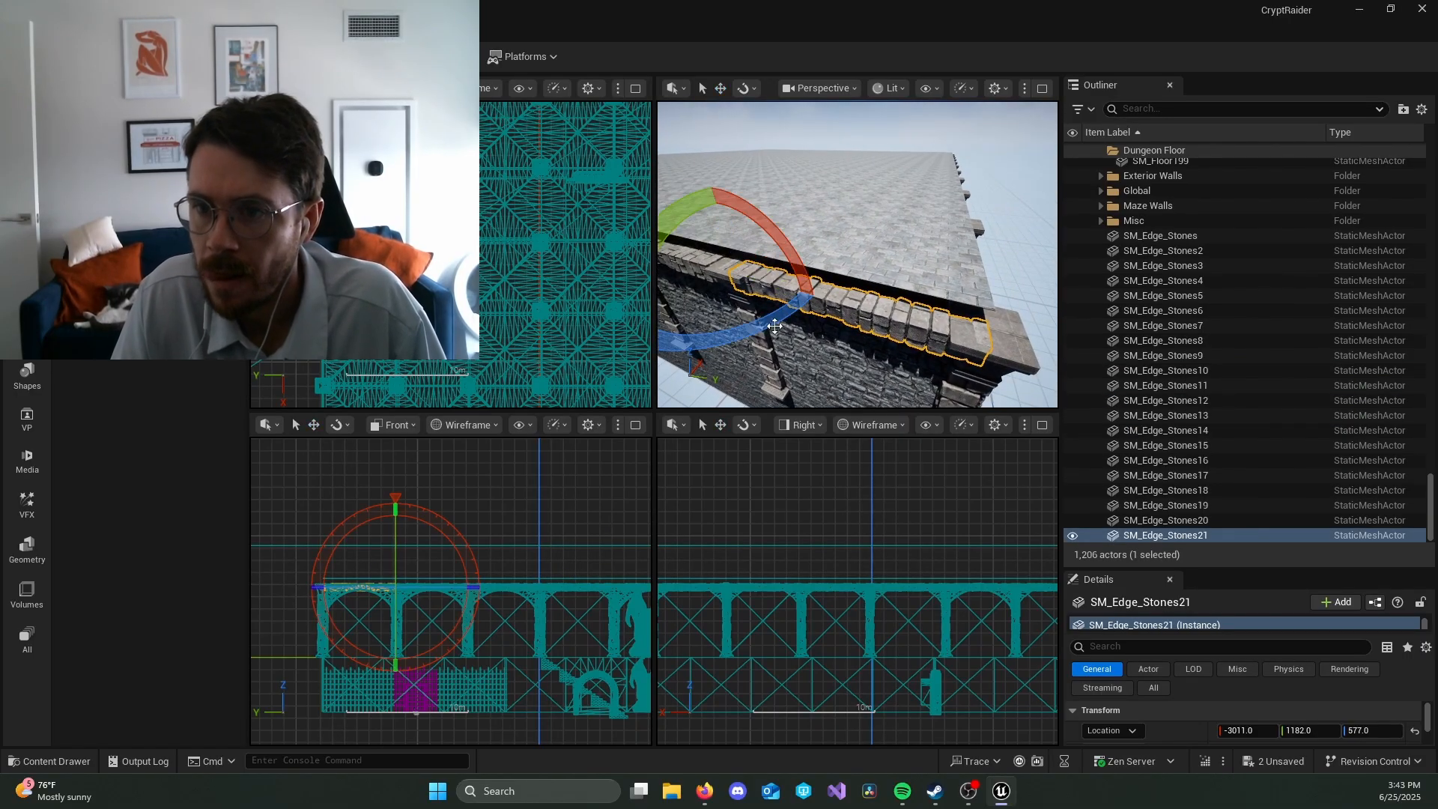
pyautogui.moveTo(756, 320); pyautogui.dragTo(779, 311)
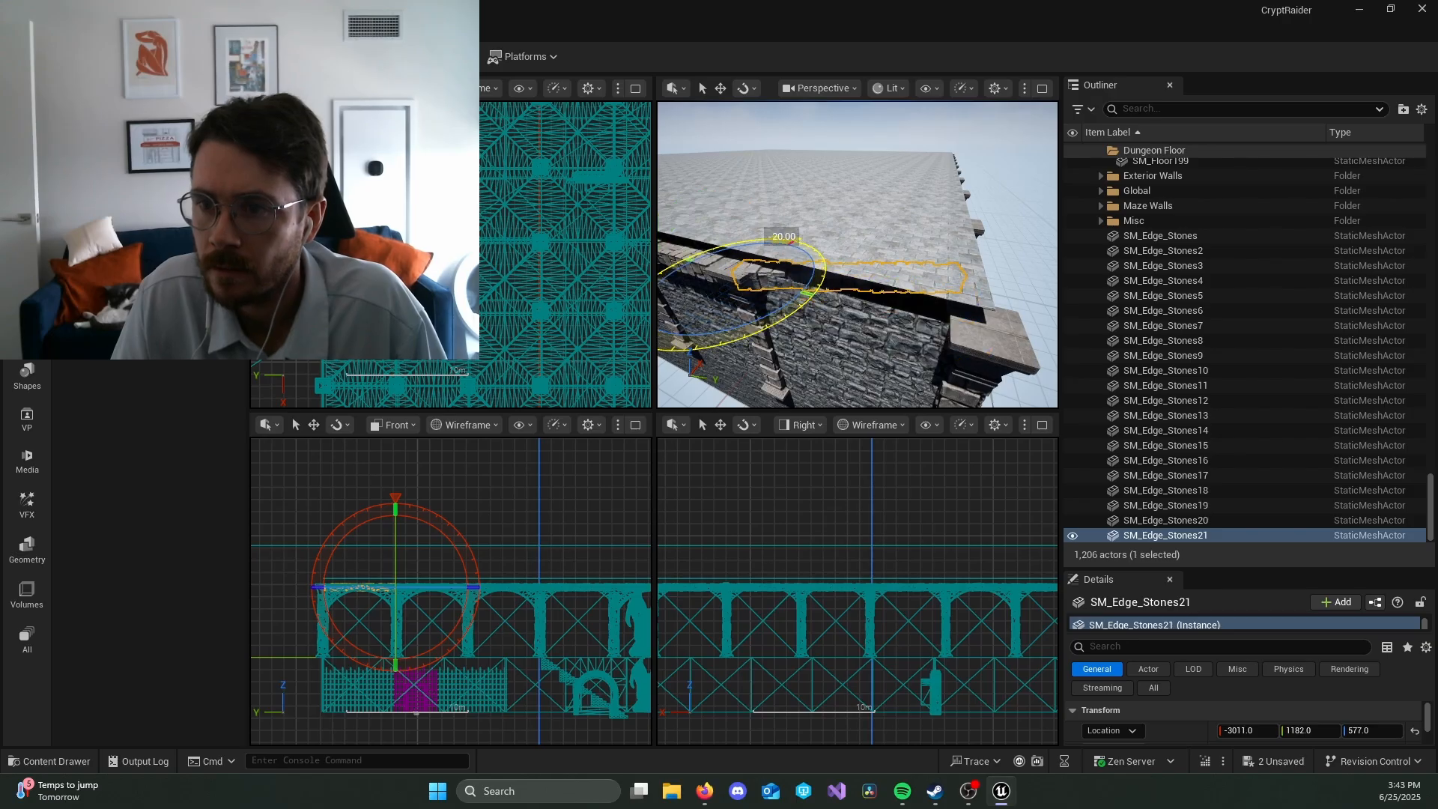
pyautogui.hotkey('ctrl', 'z')
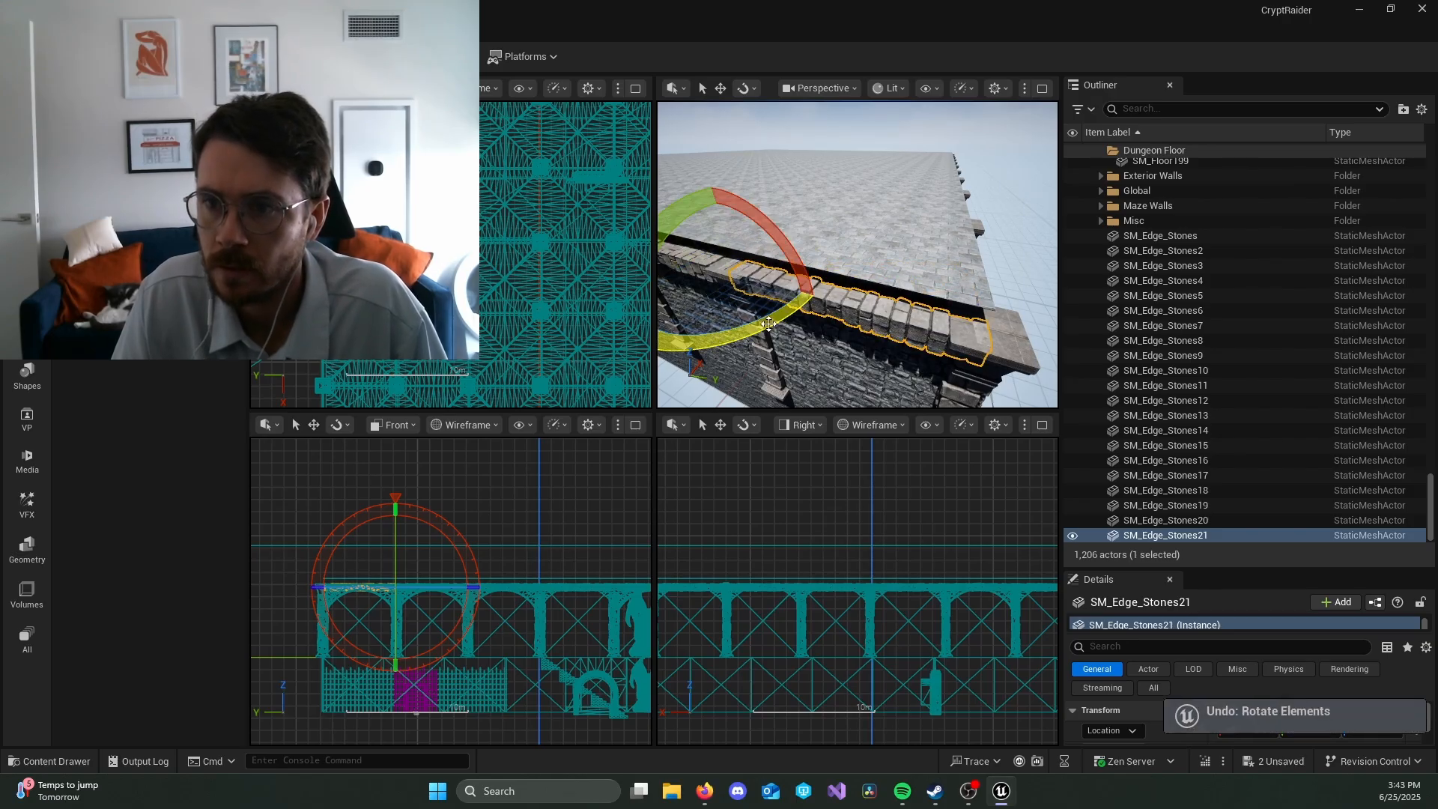
pyautogui.moveTo(779, 311); pyautogui.dragTo(736, 282)
pyautogui.hotkey('ctrl', 'z')
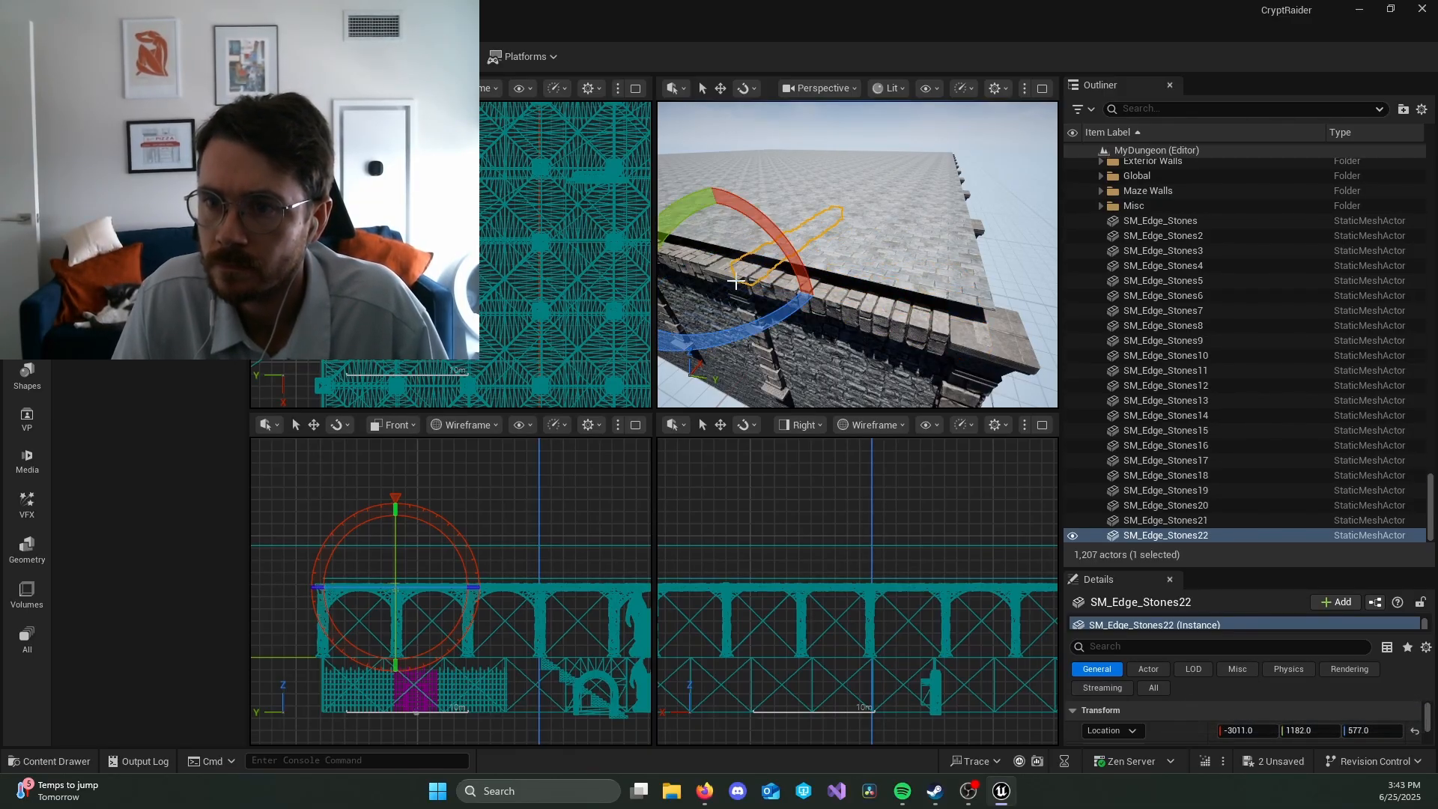
pyautogui.press('w')
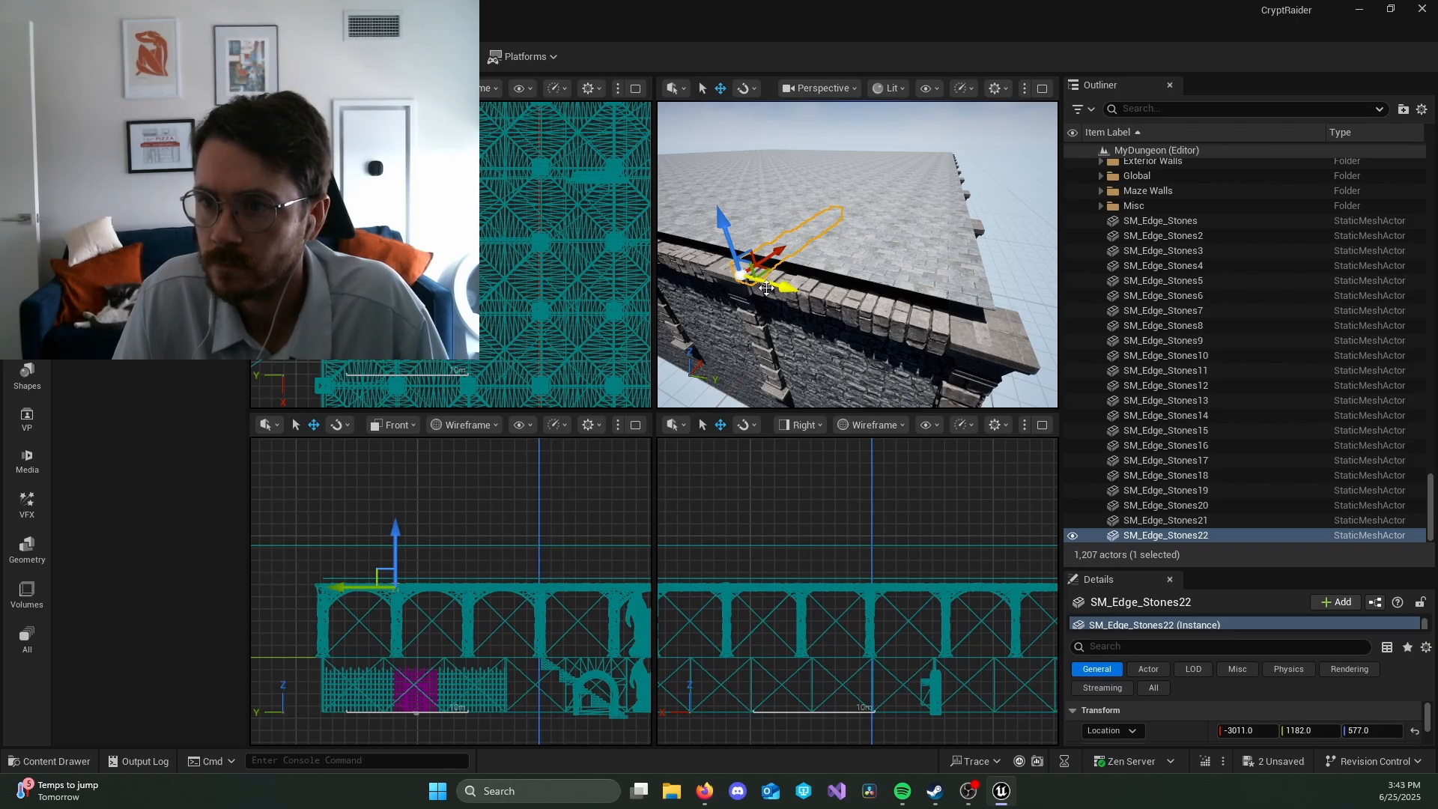
pyautogui.moveTo(741, 276); pyautogui.dragTo(1020, 355)
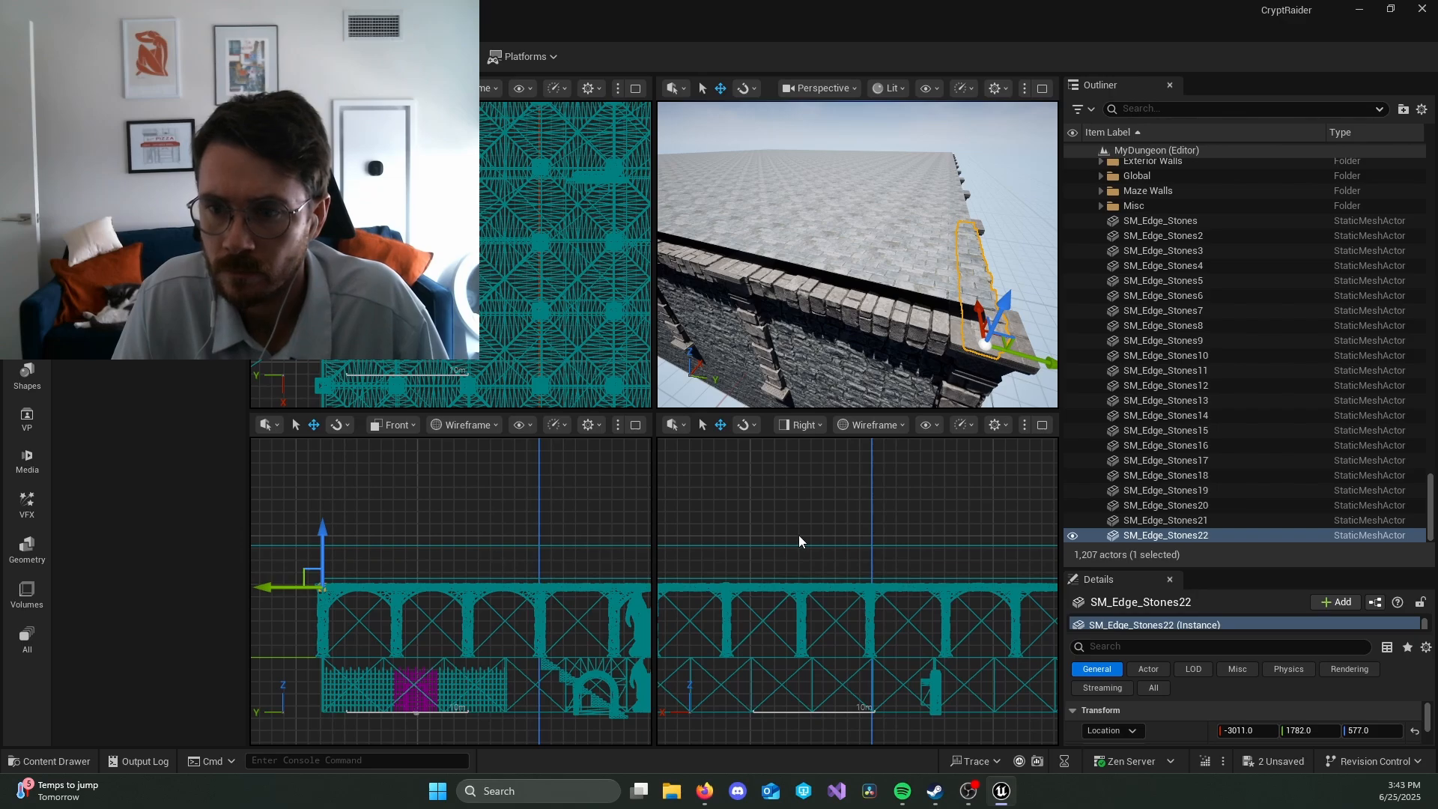
# Step: Duplicate the corner edge stones repeatedly along the side wall top at 600-unit spacing in X, ending at X 2389
pyautogui.scroll(-6, 841, 541)
pyautogui.moveTo(934, 503); pyautogui.dragTo(772, 489, button='right')
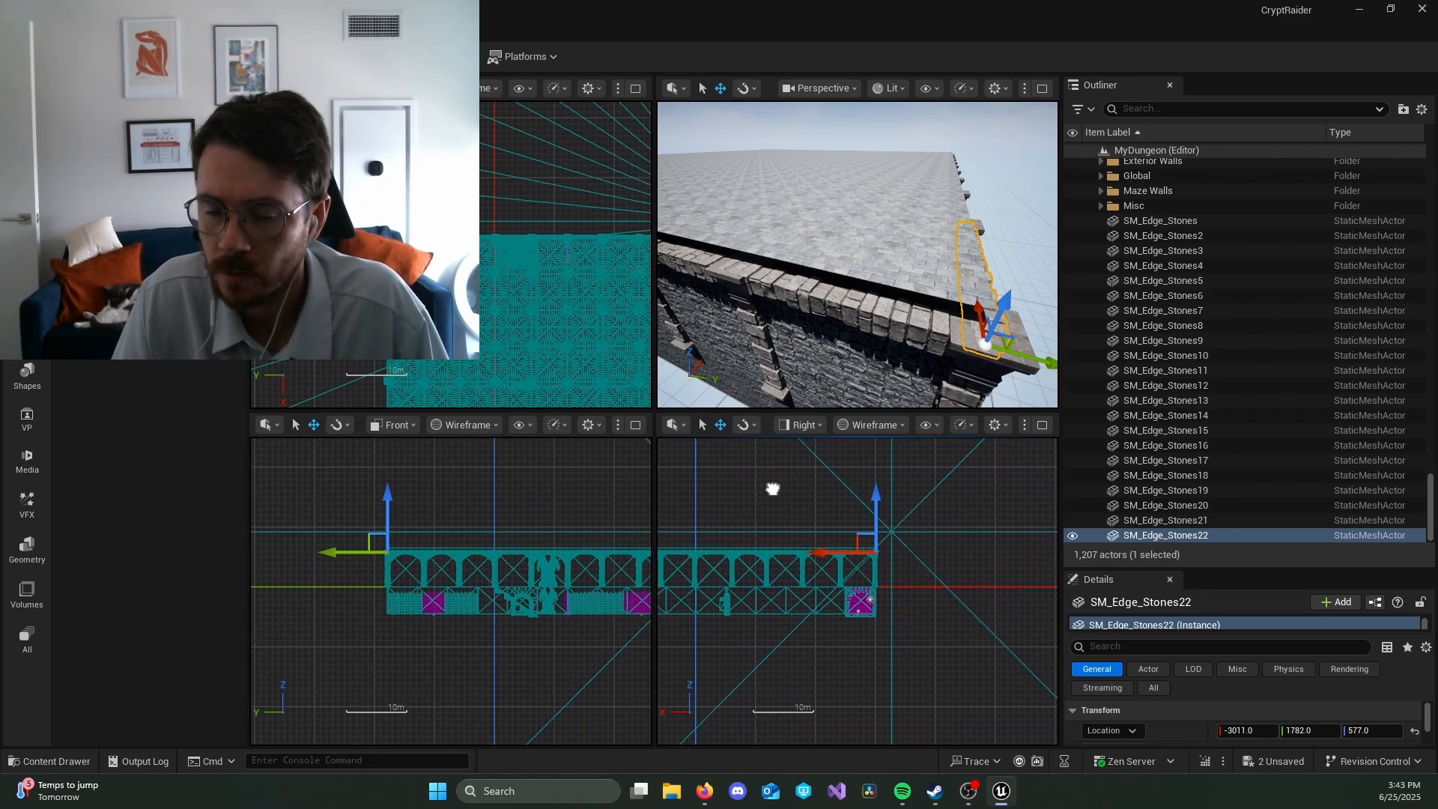
pyautogui.scroll(8, 895, 553)
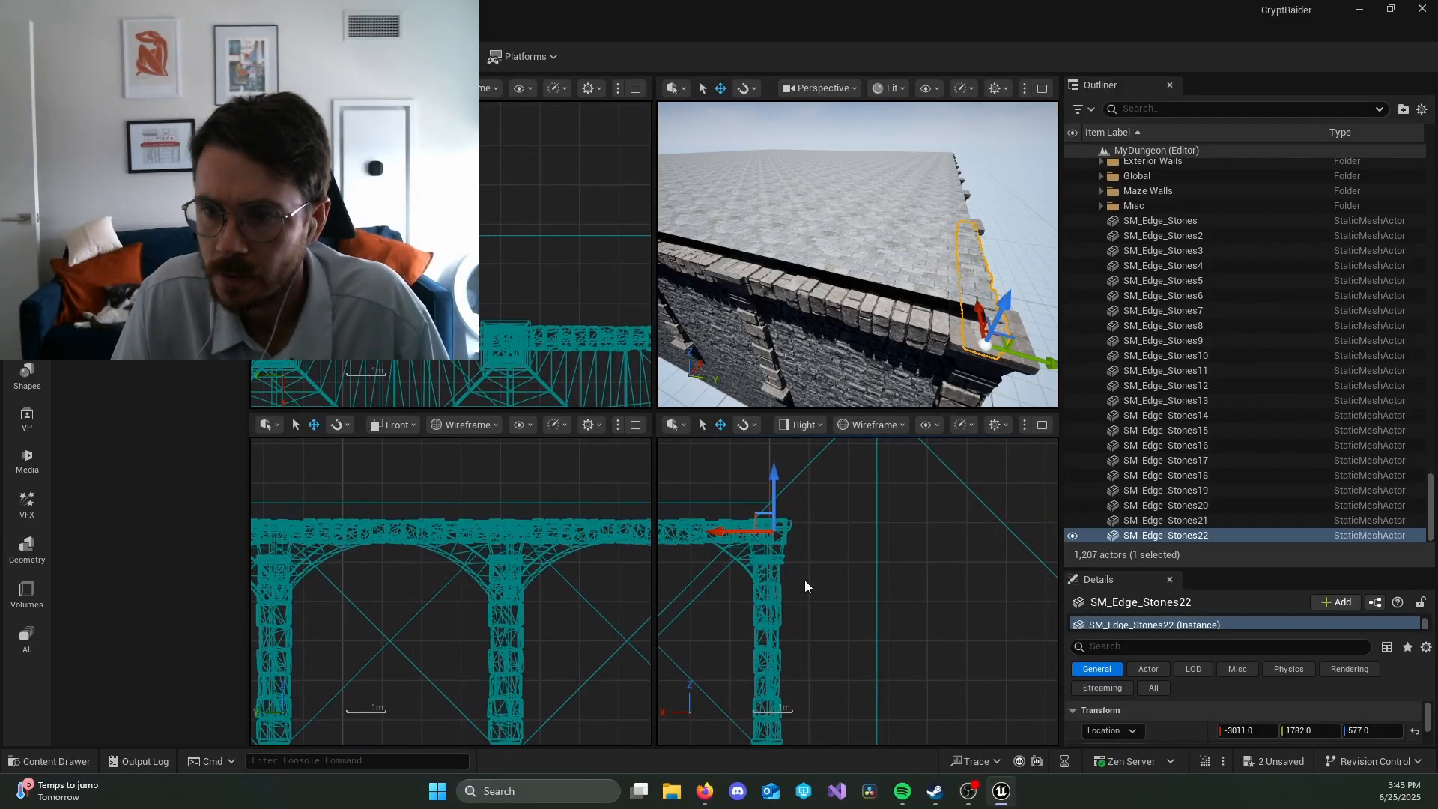
pyautogui.scroll(-5, 692, 582)
pyautogui.moveTo(689, 587); pyautogui.dragTo(934, 632, button='right')
pyautogui.moveTo(743, 654); pyautogui.dragTo(1002, 610, button='right')
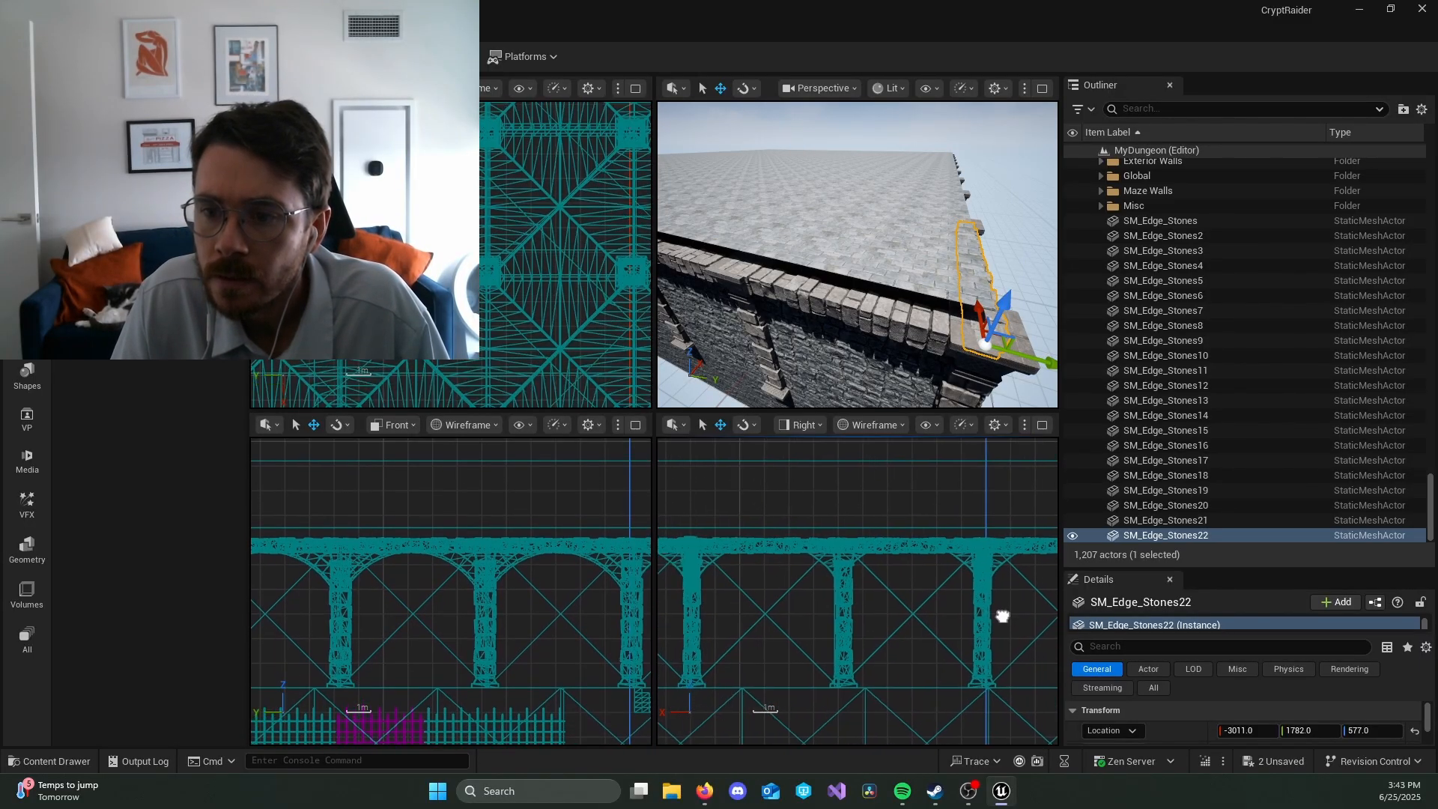
pyautogui.moveTo(393, 605); pyautogui.dragTo(648, 589, button='right')
pyautogui.moveTo(543, 587); pyautogui.dragTo(519, 594, button='right')
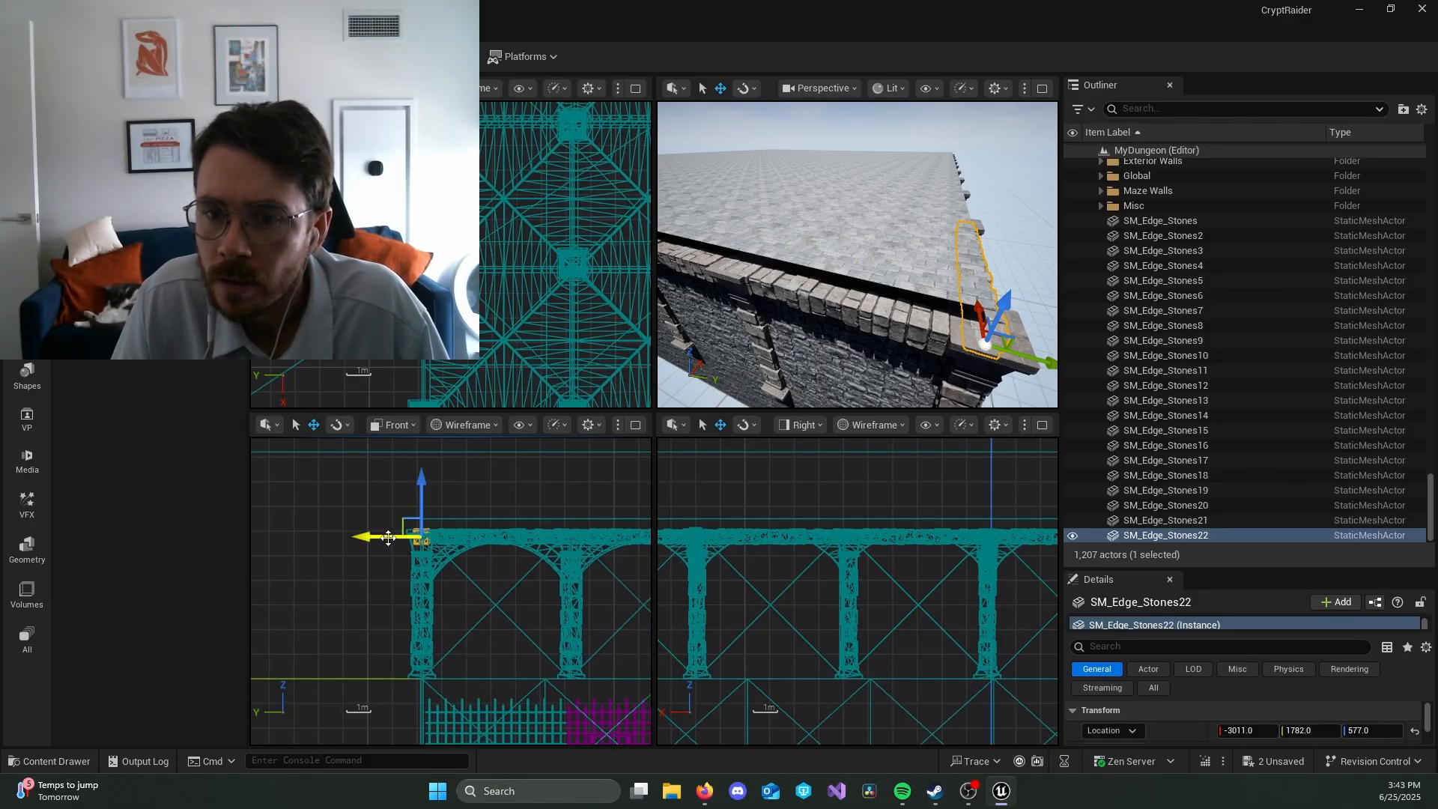
pyautogui.moveTo(788, 575)
pyautogui.mouseDown(button='right')
pyautogui.moveTo(874, 594)
pyautogui.moveTo(883, 569)
pyautogui.moveTo(764, 560)
pyautogui.mouseUp(button='right')
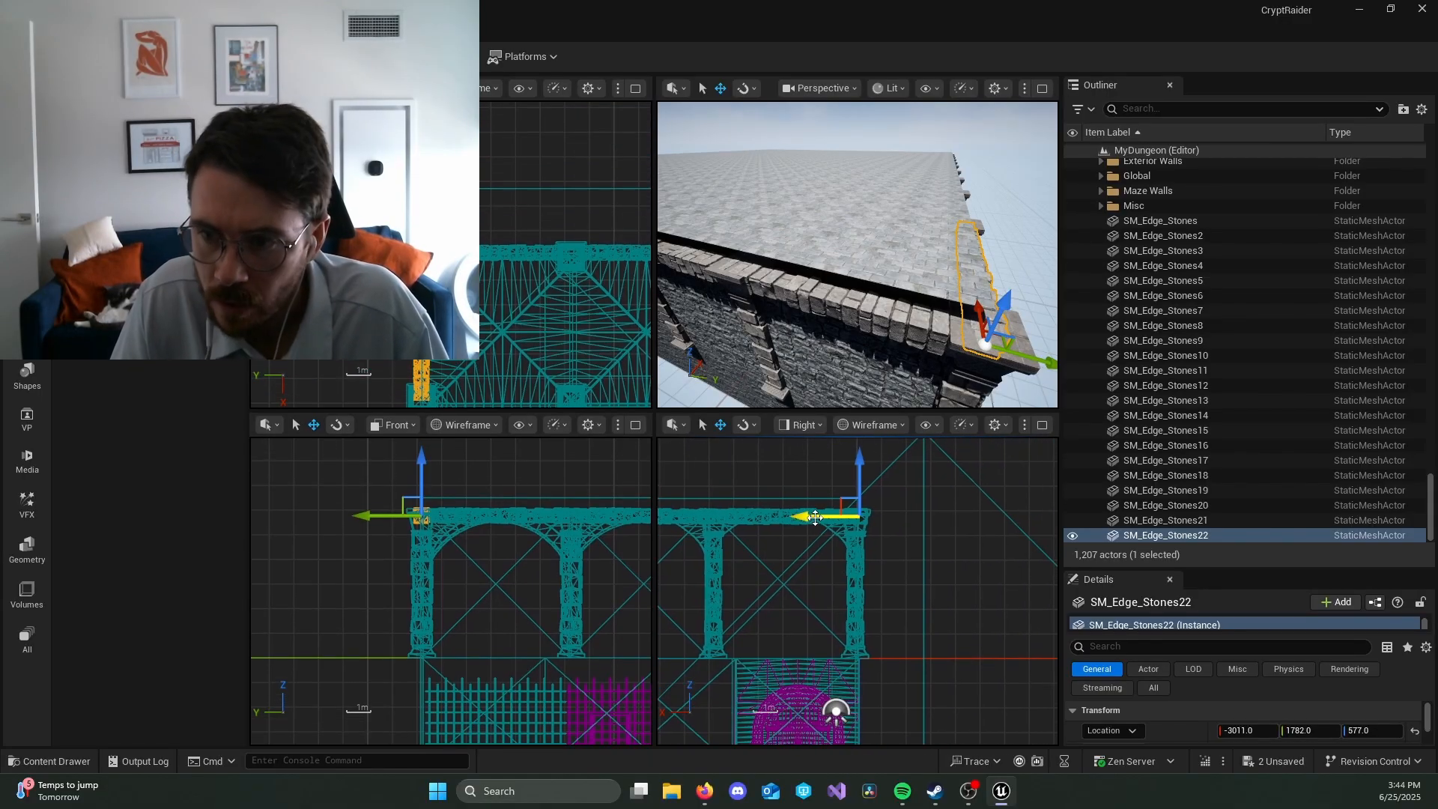
pyautogui.keyDown('alt'); pyautogui.moveTo(824, 515); pyautogui.dragTo(676, 516); pyautogui.keyUp('alt')
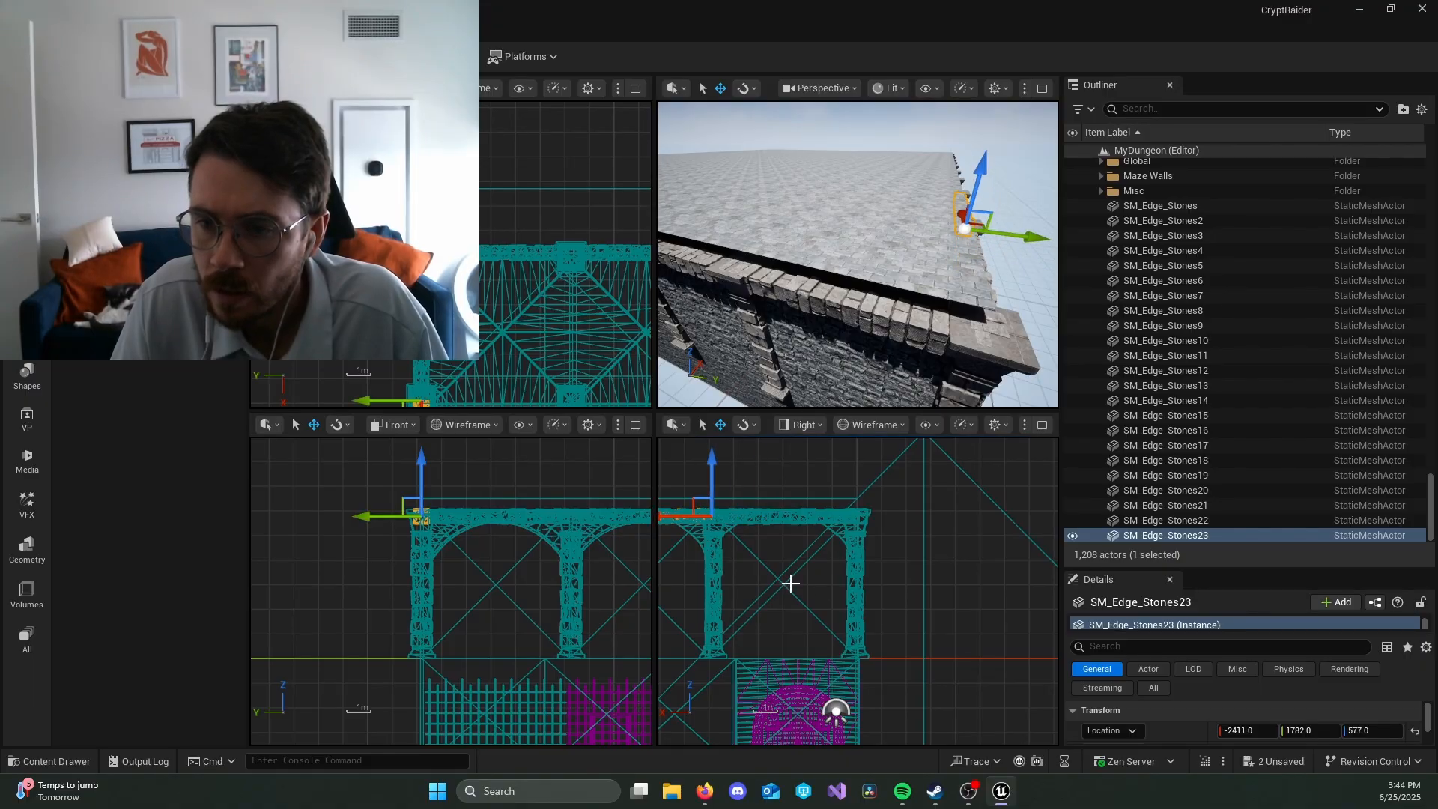
pyautogui.scroll(-2, 790, 583)
pyautogui.moveTo(683, 587); pyautogui.dragTo(935, 611, button='right')
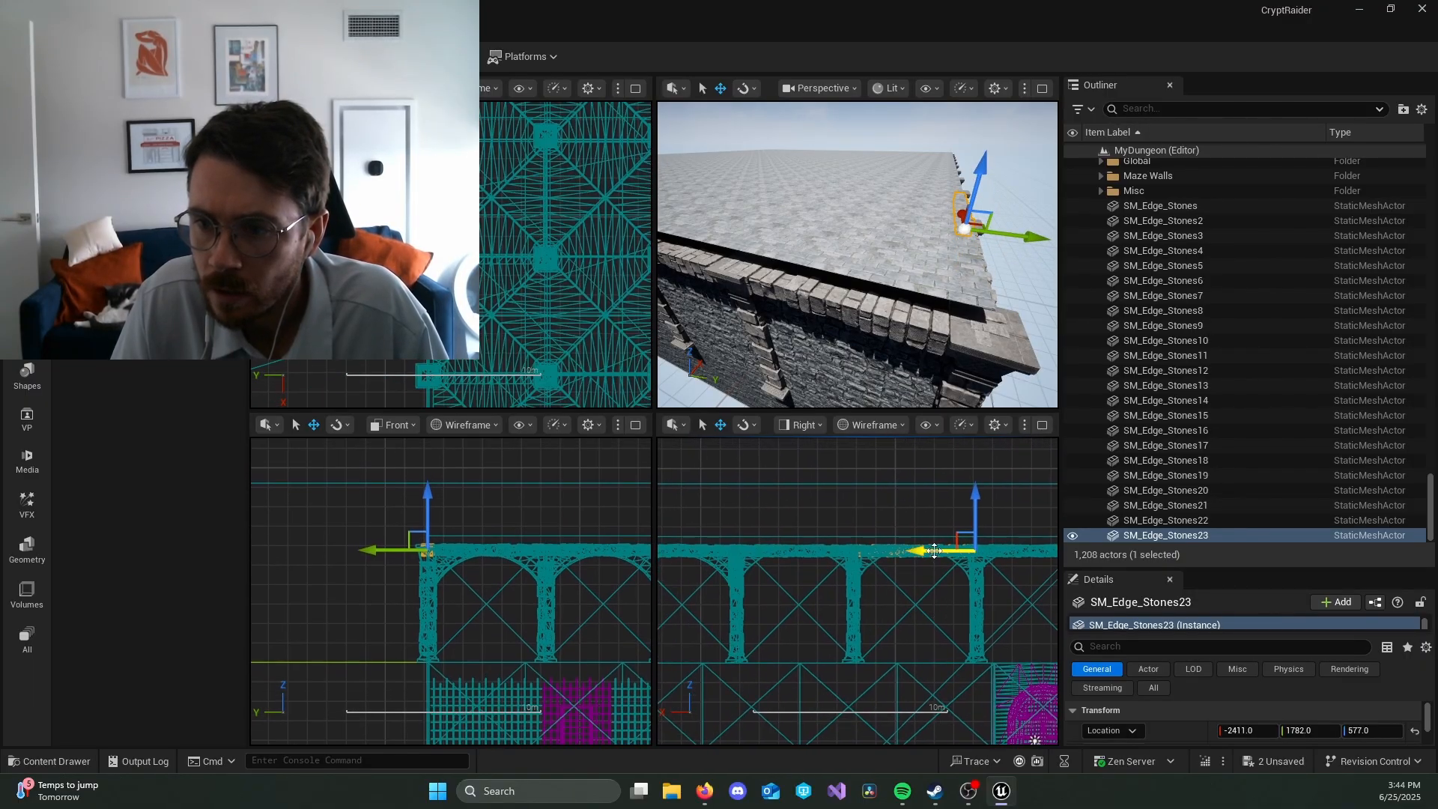
pyautogui.keyDown('alt'); pyautogui.moveTo(934, 550); pyautogui.dragTo(858, 551); pyautogui.keyUp('alt')
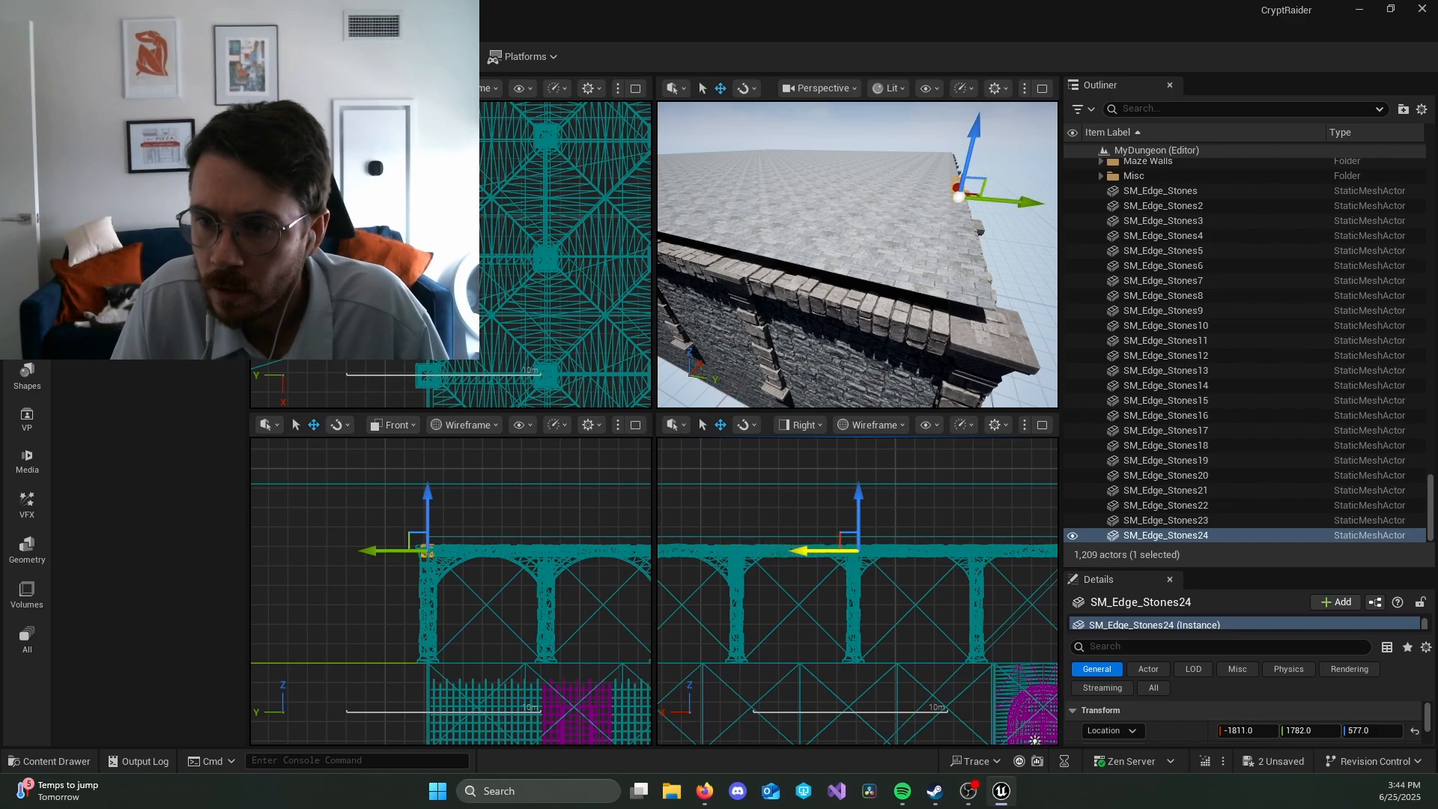
pyautogui.moveTo(815, 619); pyautogui.dragTo(964, 605, button='right')
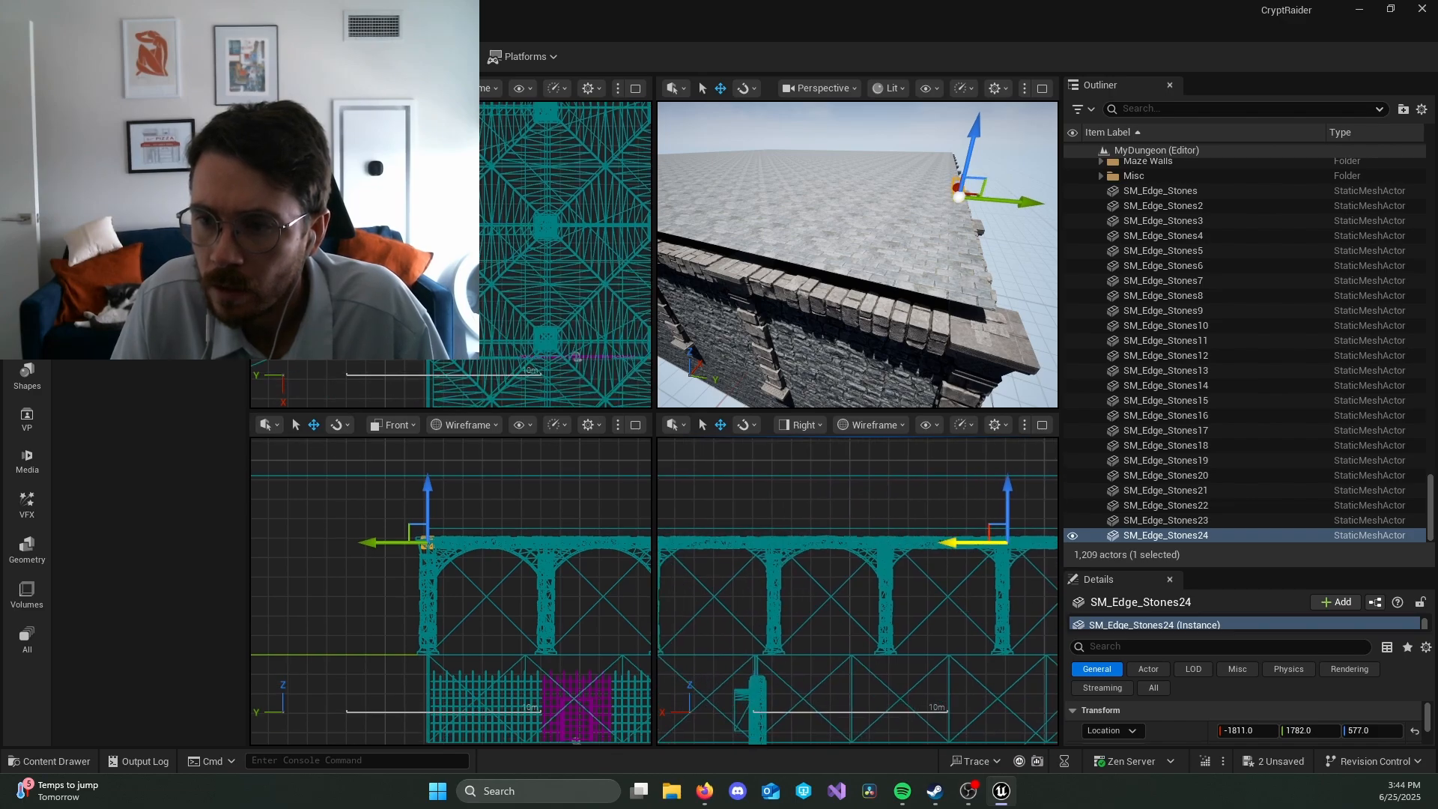
pyautogui.keyDown('alt'); pyautogui.moveTo(974, 542); pyautogui.dragTo(857, 543); pyautogui.keyUp('alt')
pyautogui.moveTo(851, 626); pyautogui.dragTo(994, 636, button='right')
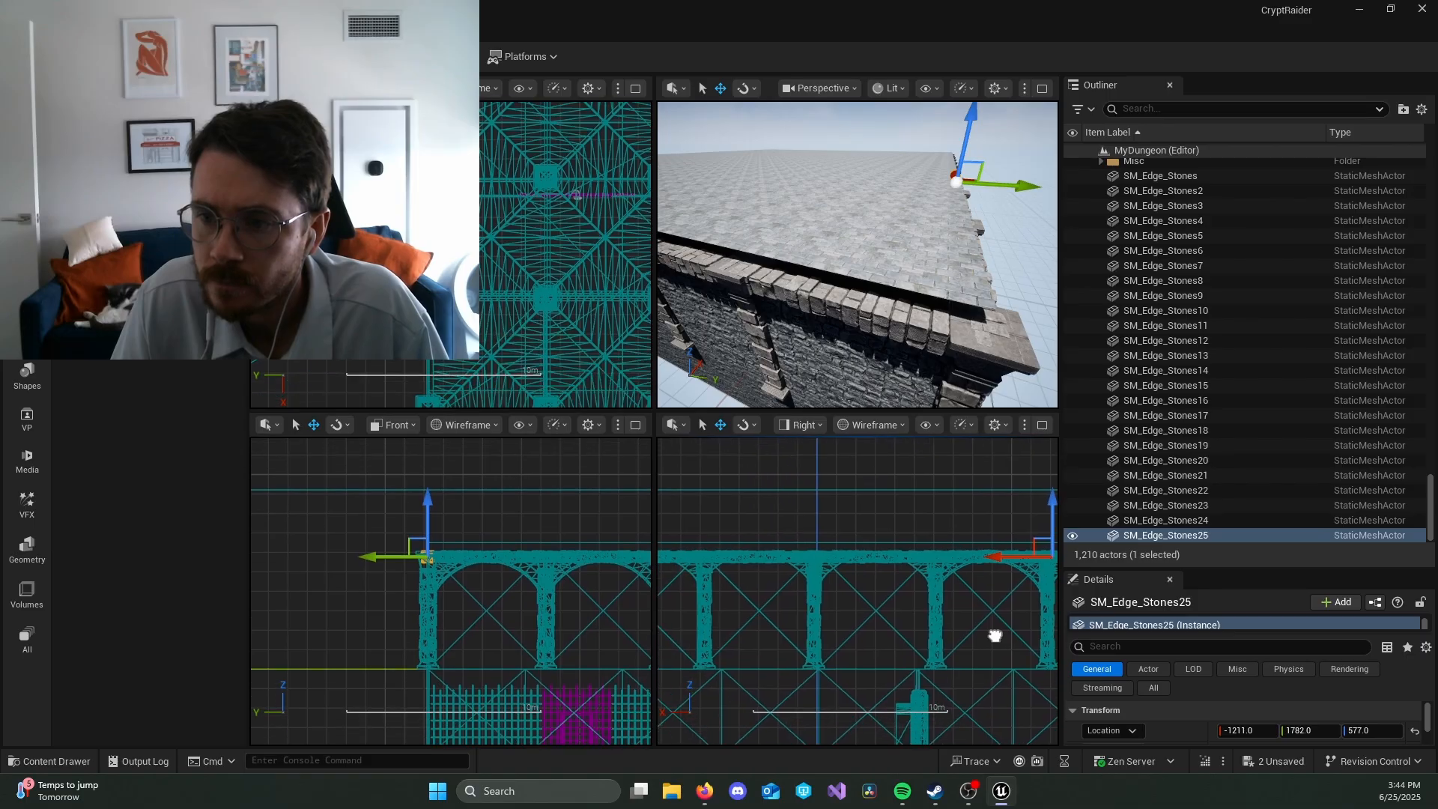
pyautogui.keyDown('alt'); pyautogui.moveTo(1005, 556); pyautogui.dragTo(781, 556); pyautogui.keyUp('alt')
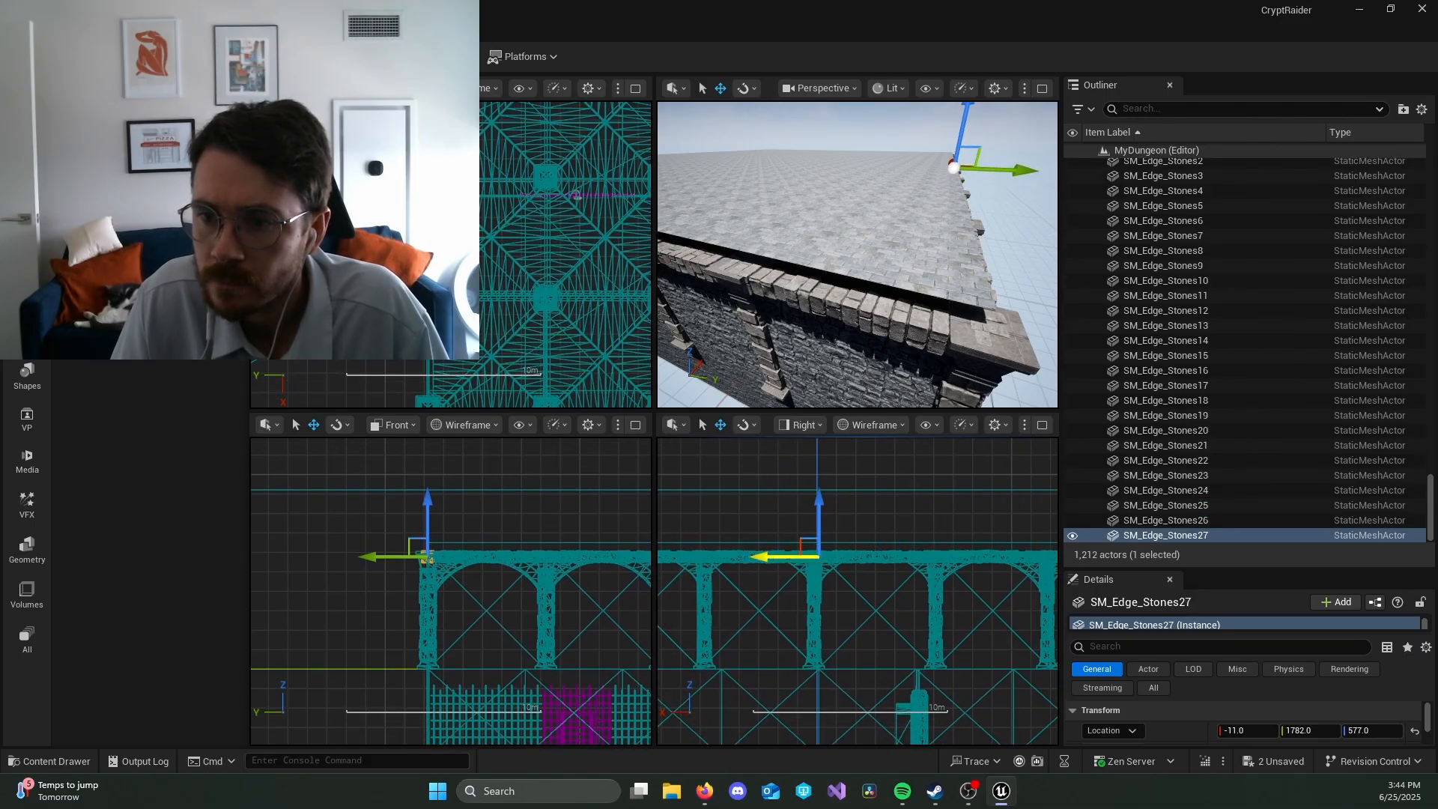
pyautogui.moveTo(774, 633); pyautogui.dragTo(983, 592, button='right')
pyautogui.keyDown('alt'); pyautogui.moveTo(973, 576); pyautogui.dragTo(859, 577); pyautogui.keyUp('alt')
pyautogui.moveTo(820, 638); pyautogui.dragTo(950, 644, button='right')
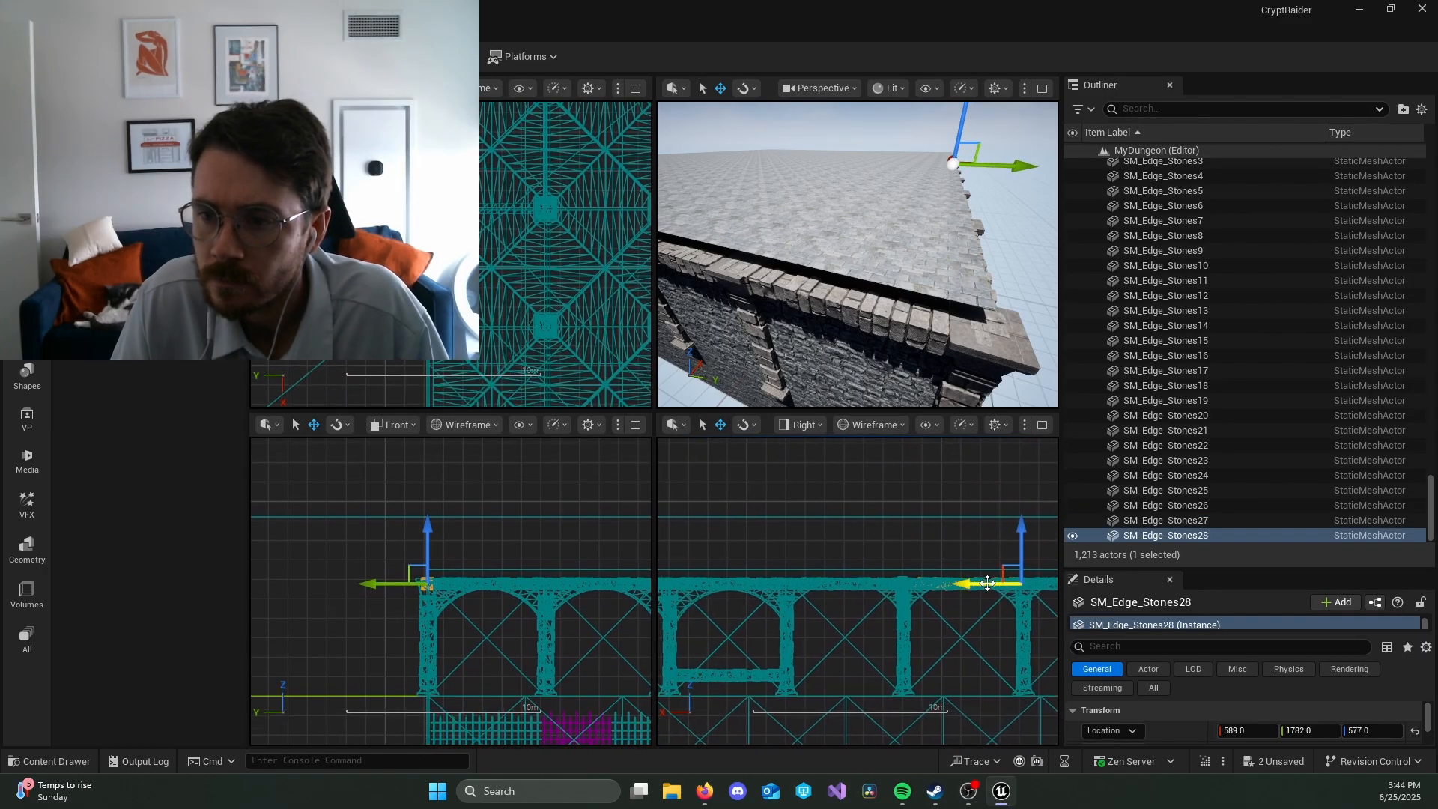
pyautogui.keyDown('alt'); pyautogui.moveTo(987, 582); pyautogui.dragTo(752, 585); pyautogui.keyUp('alt')
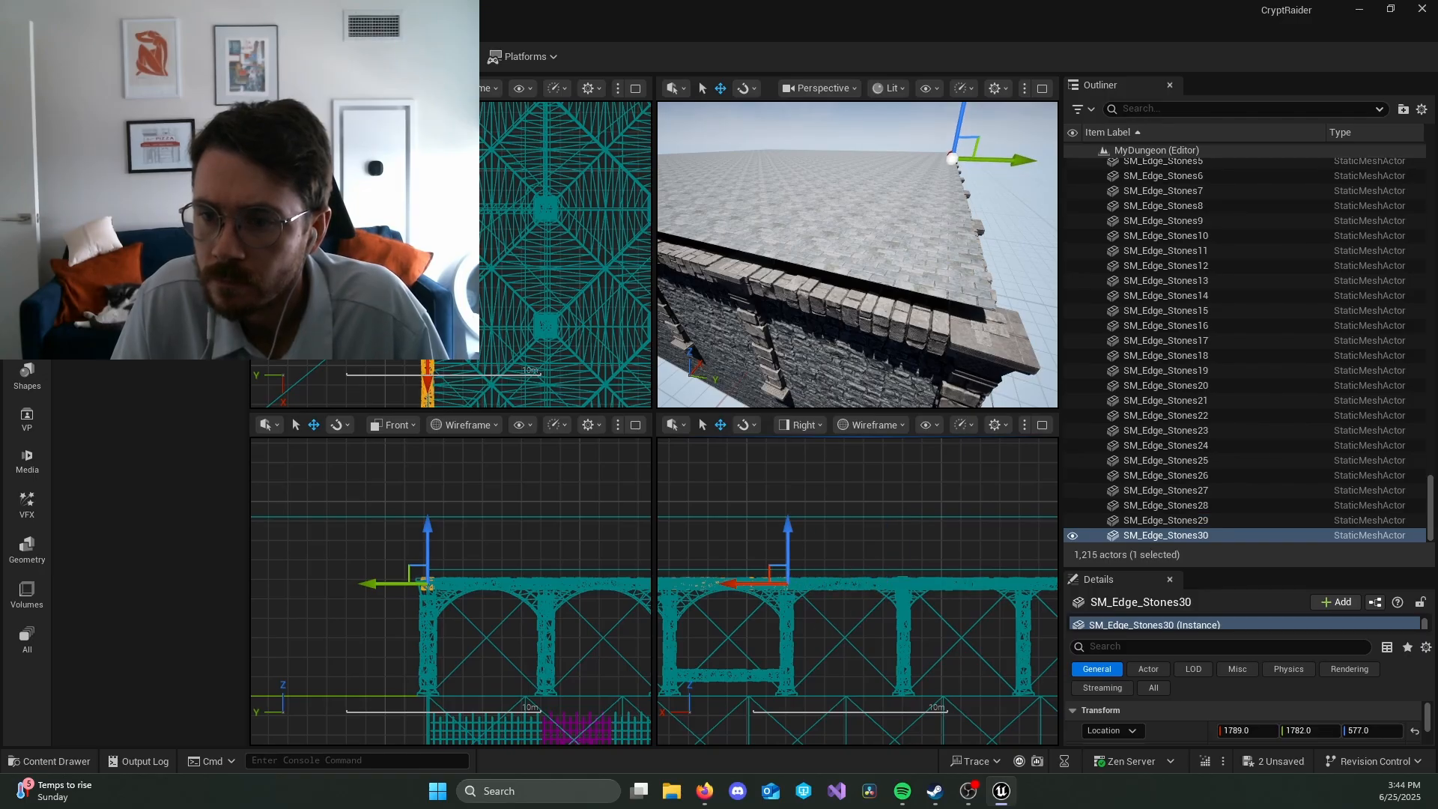
pyautogui.moveTo(747, 654); pyautogui.dragTo(919, 669, button='right')
pyautogui.keyDown('alt'); pyautogui.moveTo(924, 599); pyautogui.dragTo(807, 599); pyautogui.keyUp('alt')
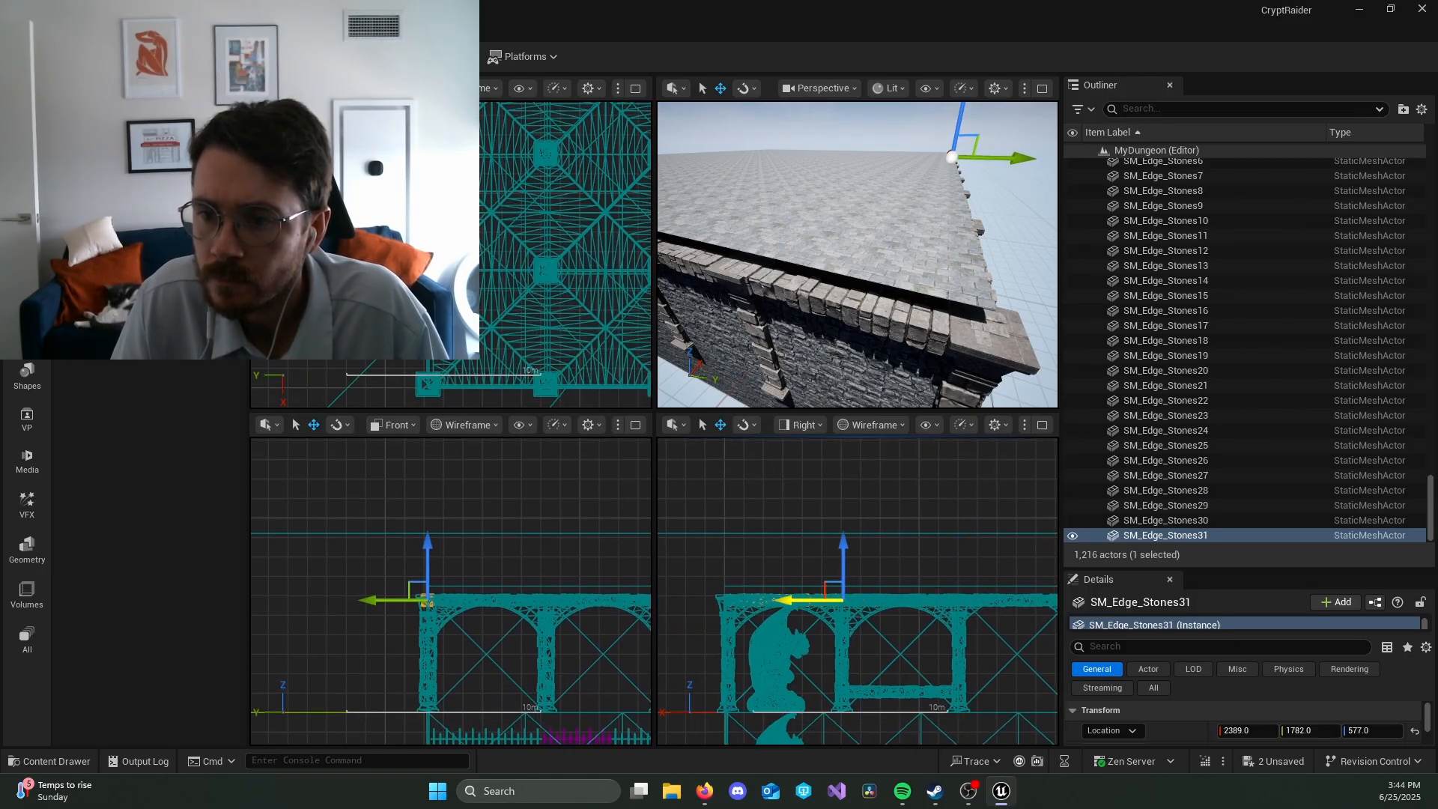
# Step: Inspect the far end of the side wall's edge-stone row and the dungeon's exterior walls in the perspective view
pyautogui.moveTo(945, 300); pyautogui.dragTo(647, 304, button='right')
pyautogui.press('d')
pyautogui.press('w')
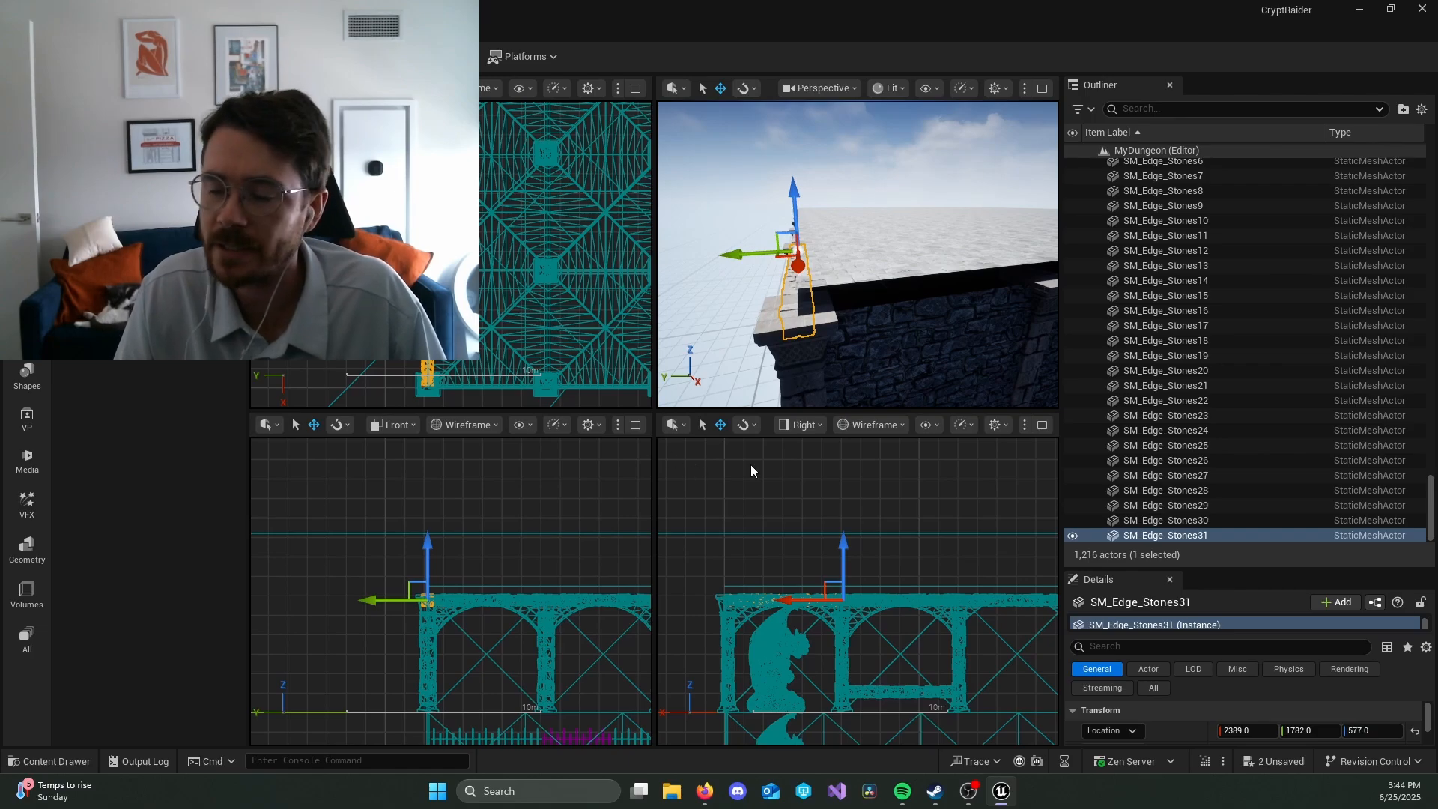
pyautogui.press('w')
pyautogui.moveTo(817, 255); pyautogui.dragTo(752, 218, button='right')
pyautogui.press('w')
pyautogui.moveTo(857, 244)
pyautogui.mouseDown(button='right')
pyautogui.moveTo(910, 266)
pyautogui.moveTo(861, 246)
pyautogui.mouseUp(button='right')
pyautogui.hotkey('alt', 'Tab')
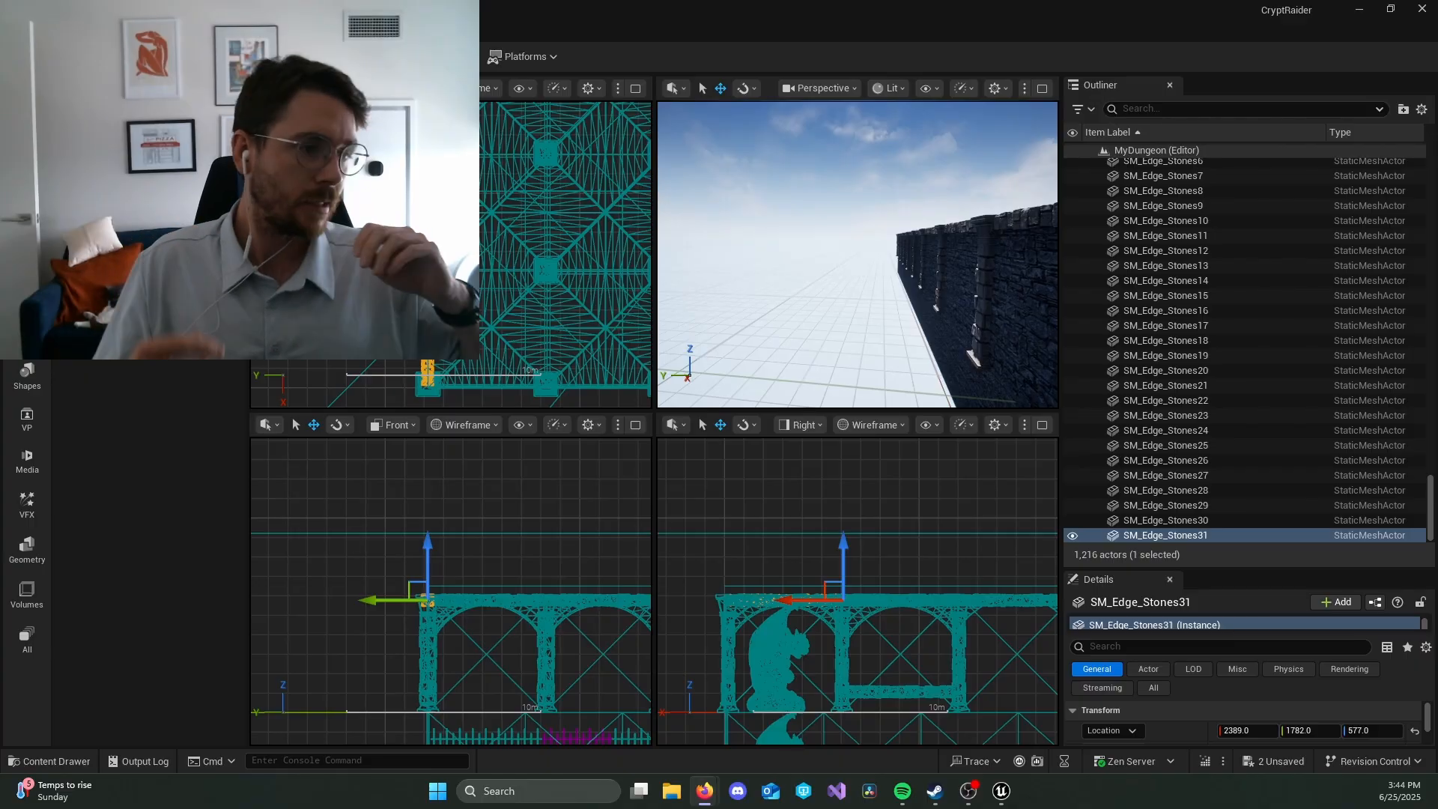
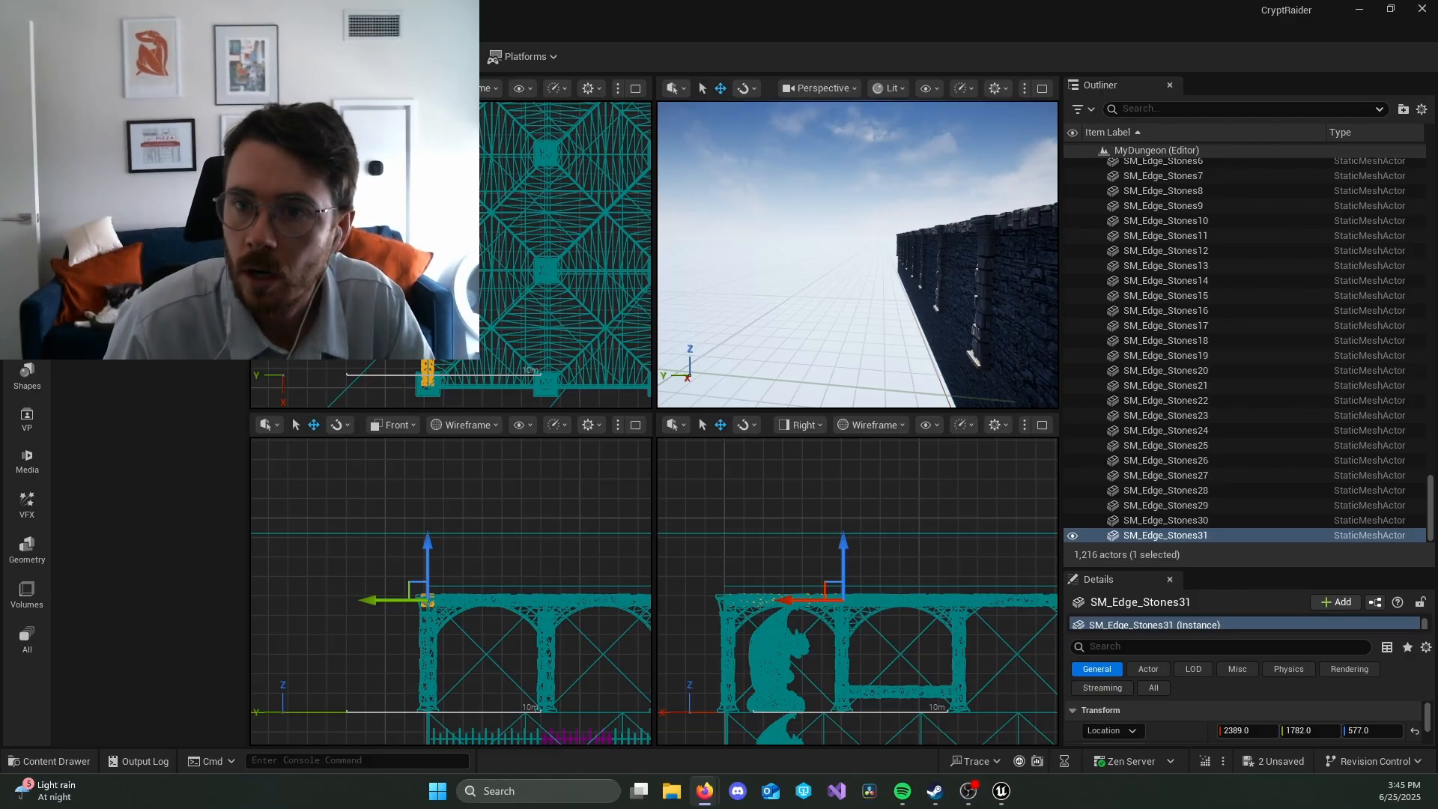
# Step: Select all the SM_Edge_Stones actors in the Outliner and move them into the Ceiling folder, collapsing the Dungeon Floor and Ceiling folders
pyautogui.moveTo(859, 262)
pyautogui.mouseDown(button='right')
pyautogui.moveTo(925, 273)
pyautogui.moveTo(862, 263)
pyautogui.mouseUp(button='right')
pyautogui.press('w')
pyautogui.press('d')
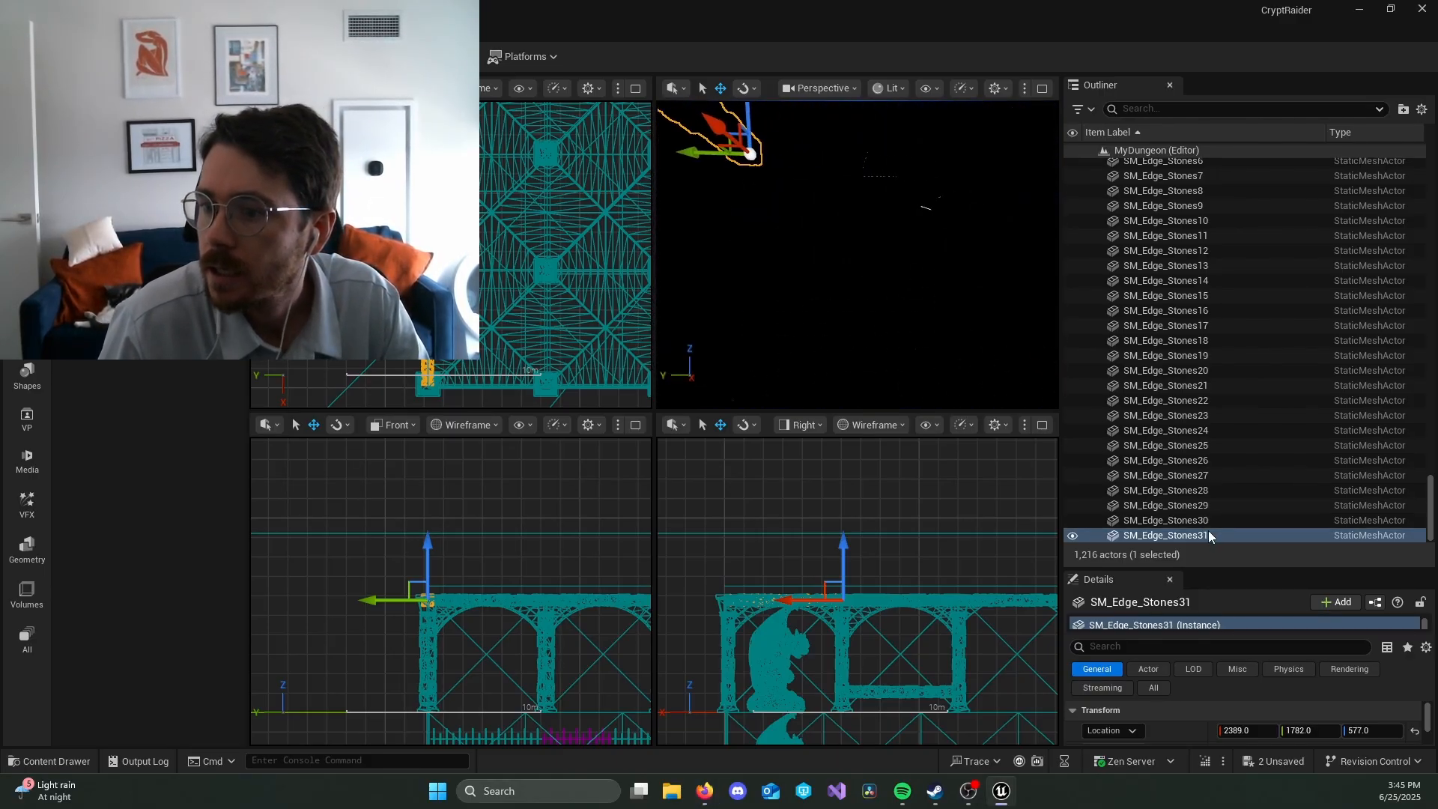
pyautogui.scroll(5, 1207, 487)
pyautogui.keyDown('shift'); pyautogui.click(1188, 293); pyautogui.keyUp('shift')
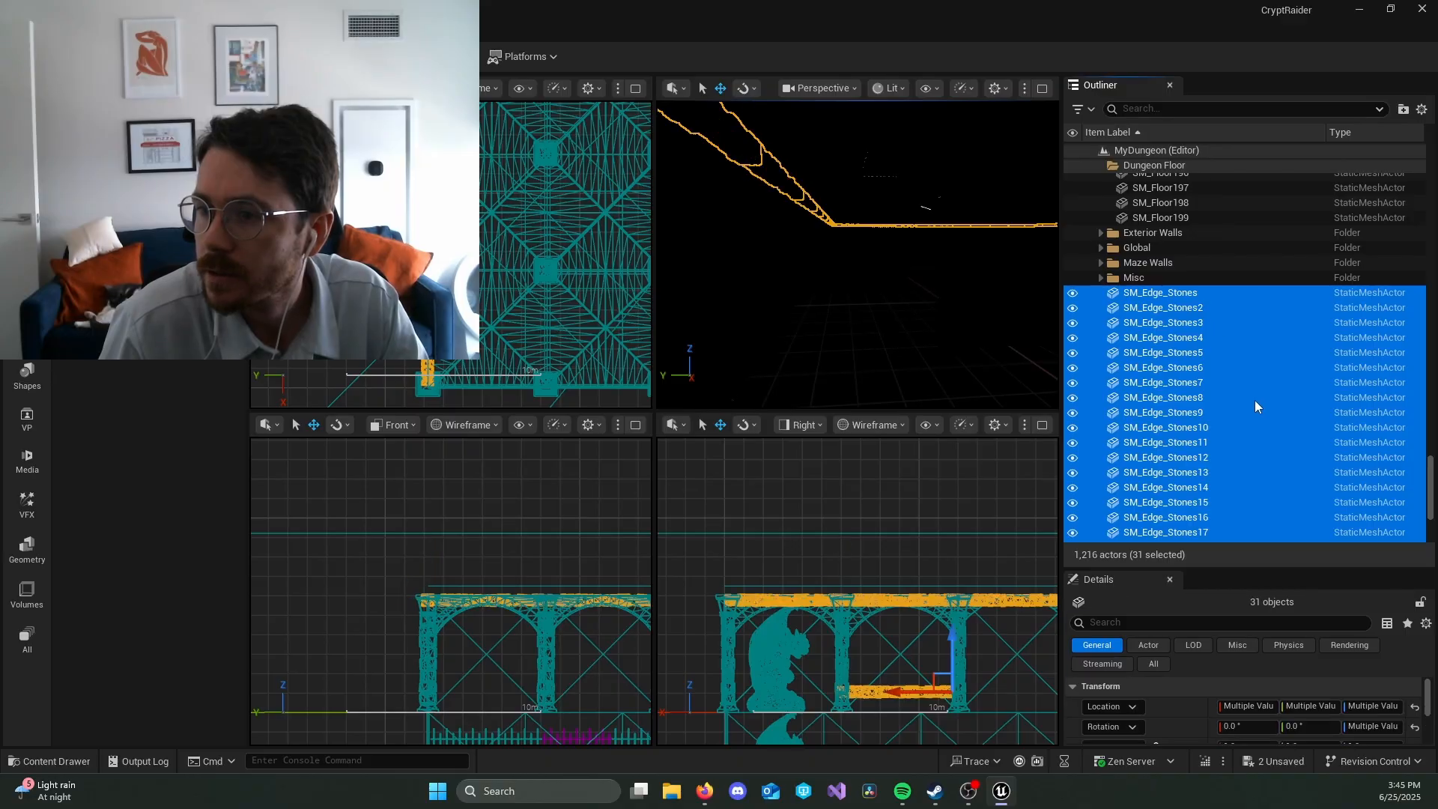
pyautogui.scroll(2, 1255, 446)
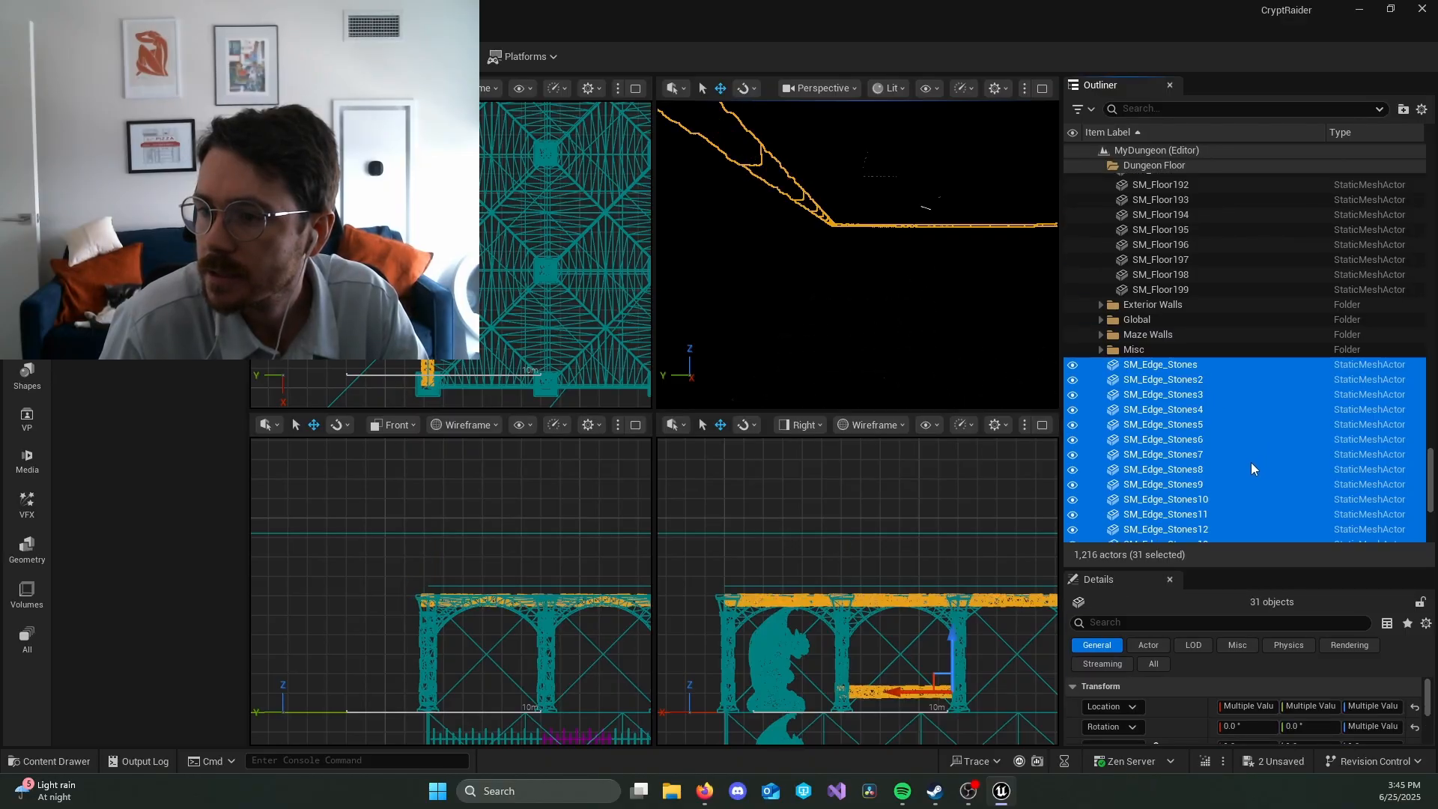
pyautogui.scroll(15, 1251, 461)
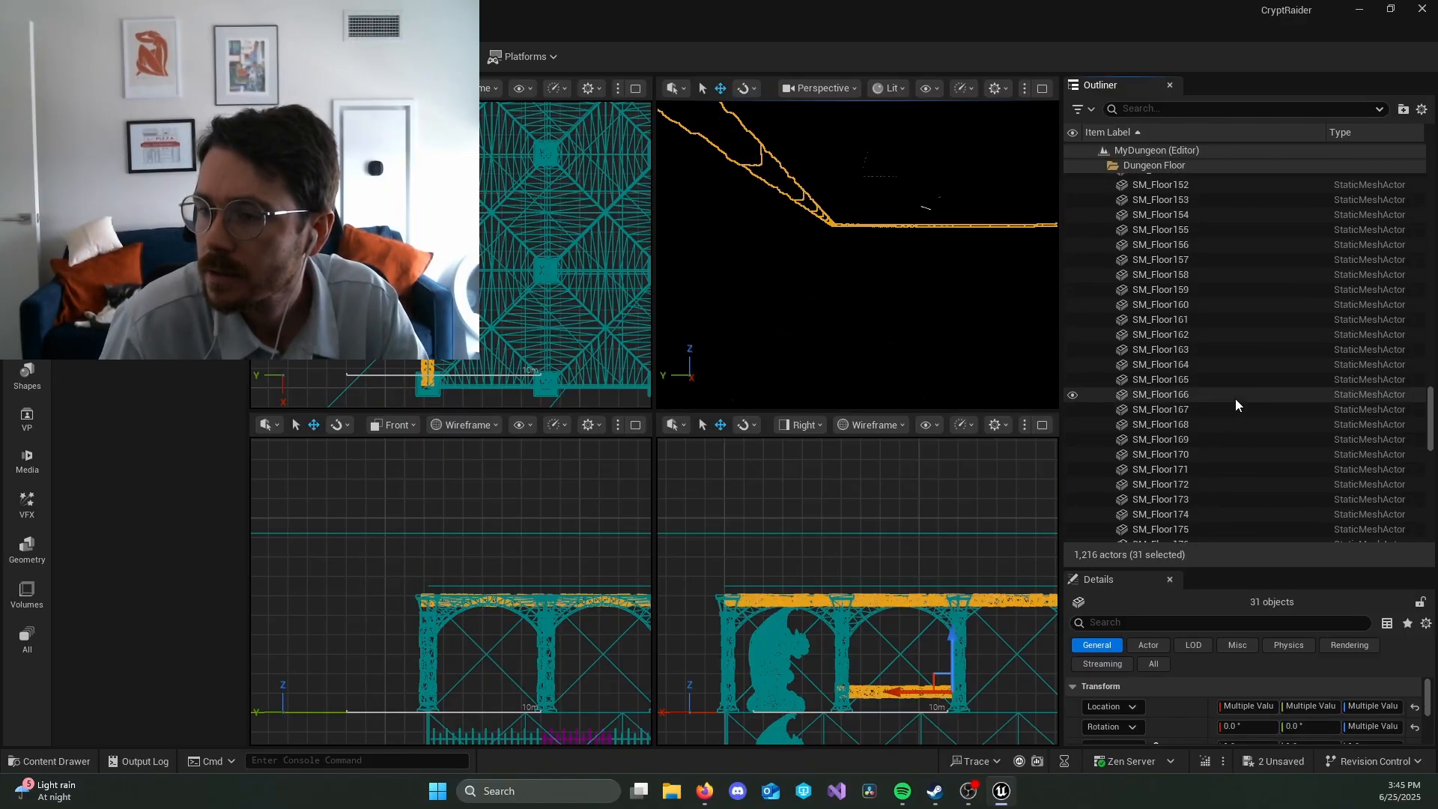
pyautogui.scroll(20, 1236, 404)
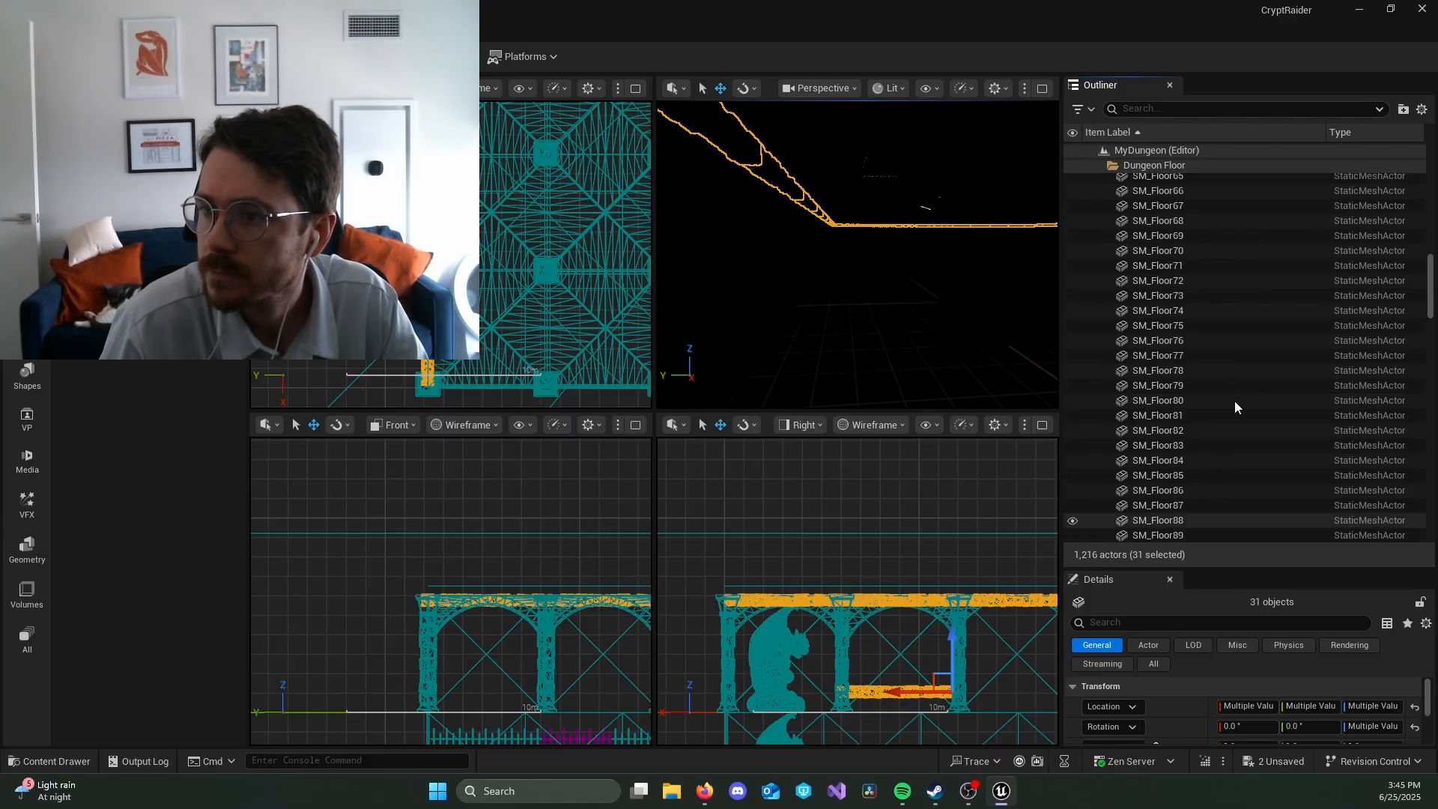
pyautogui.scroll(20, 1234, 405)
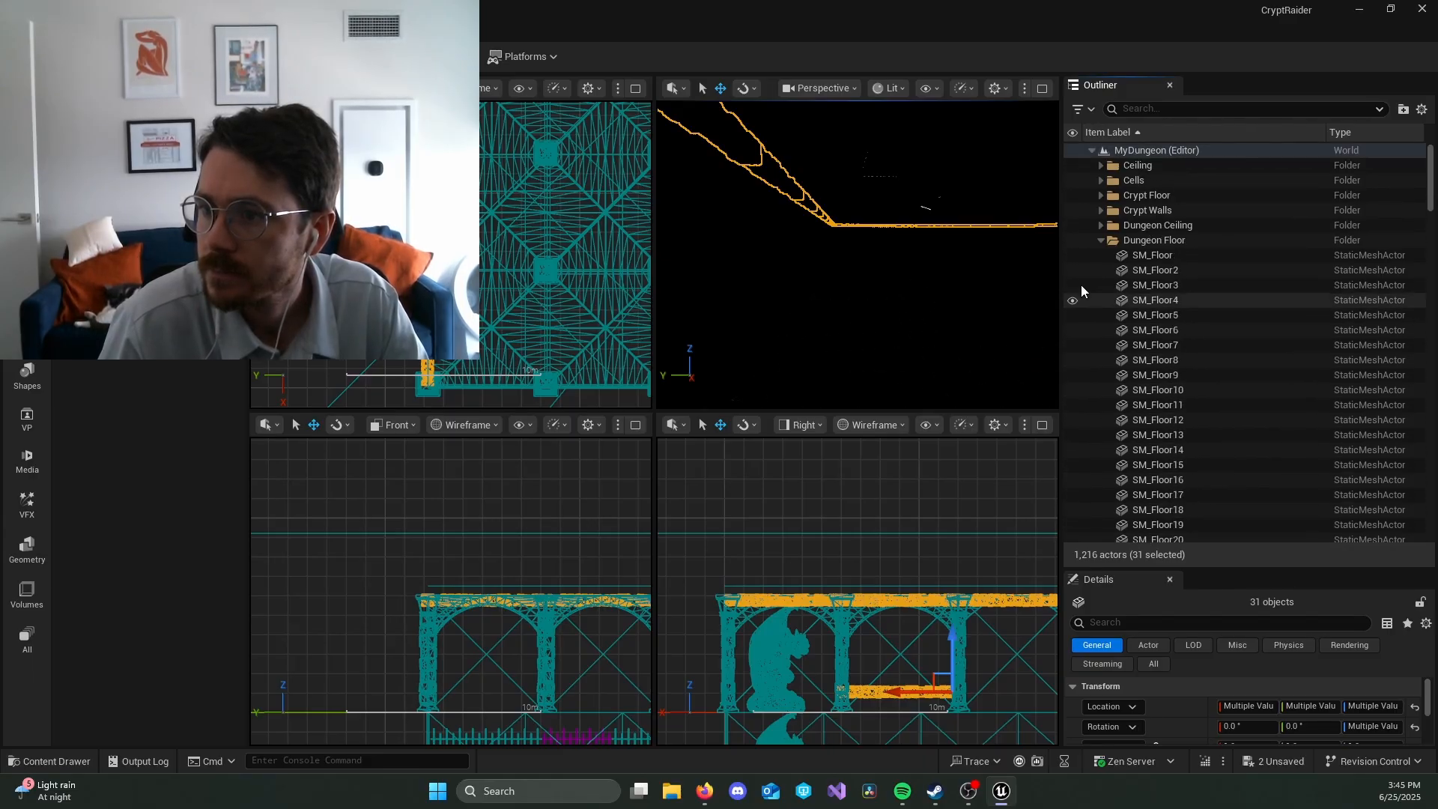
pyautogui.click(1100, 239)
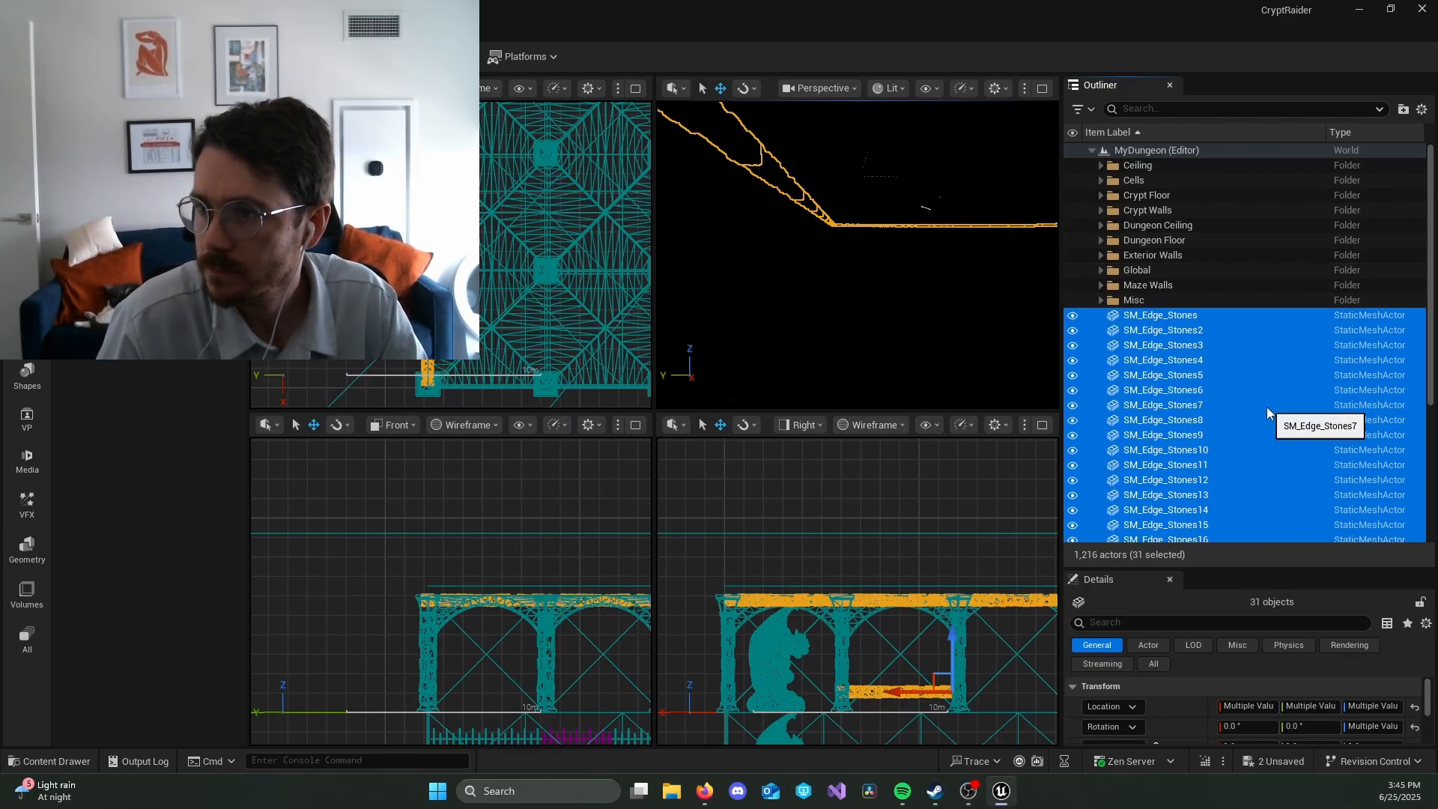
pyautogui.moveTo(1212, 389); pyautogui.dragTo(1157, 169)
pyautogui.click(1101, 165)
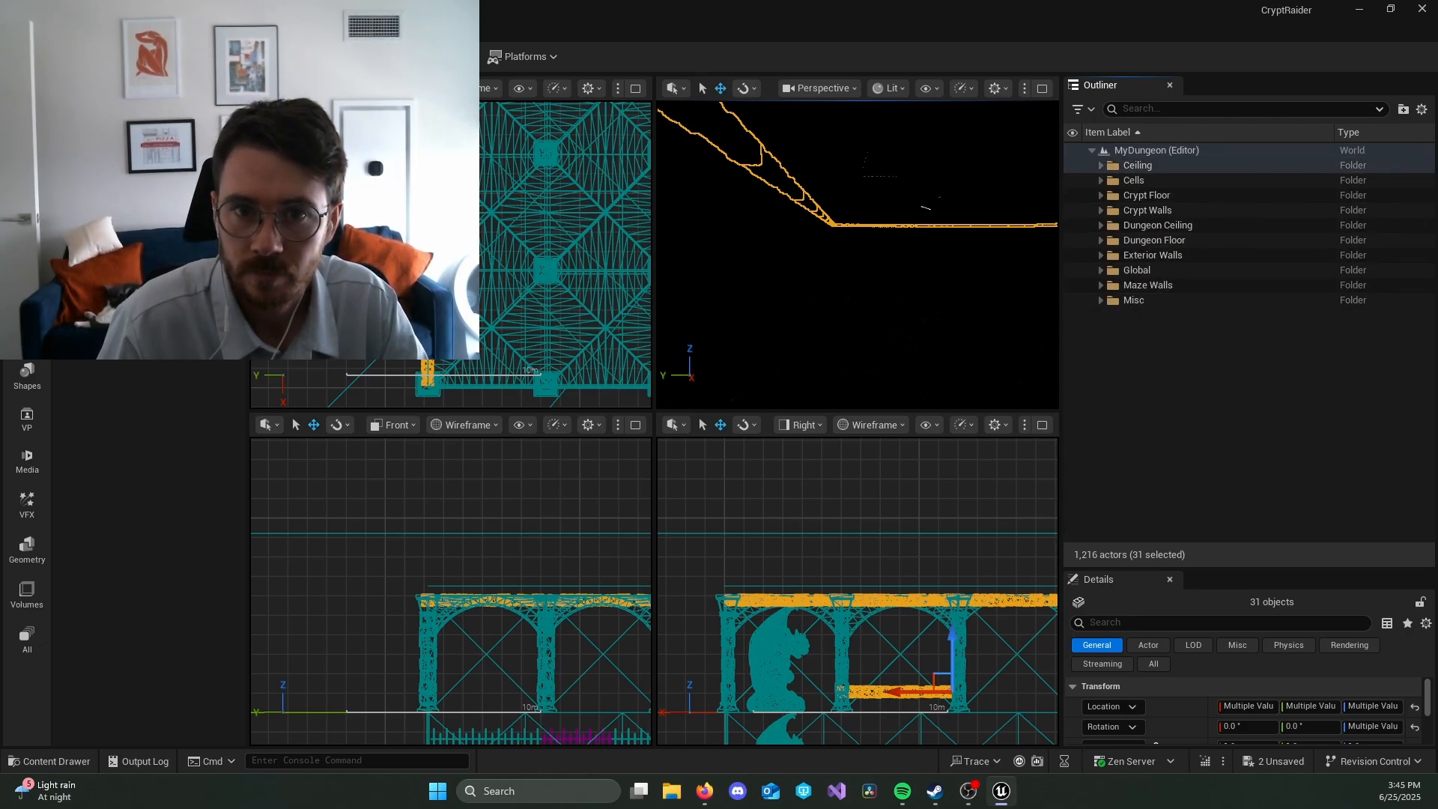
# Step: Place a point light beneath the dungeon ceiling at 2300, 1500, 550 and examine how it lights the surrounding rooms
pyautogui.moveTo(142, 176); pyautogui.dragTo(860, 123)
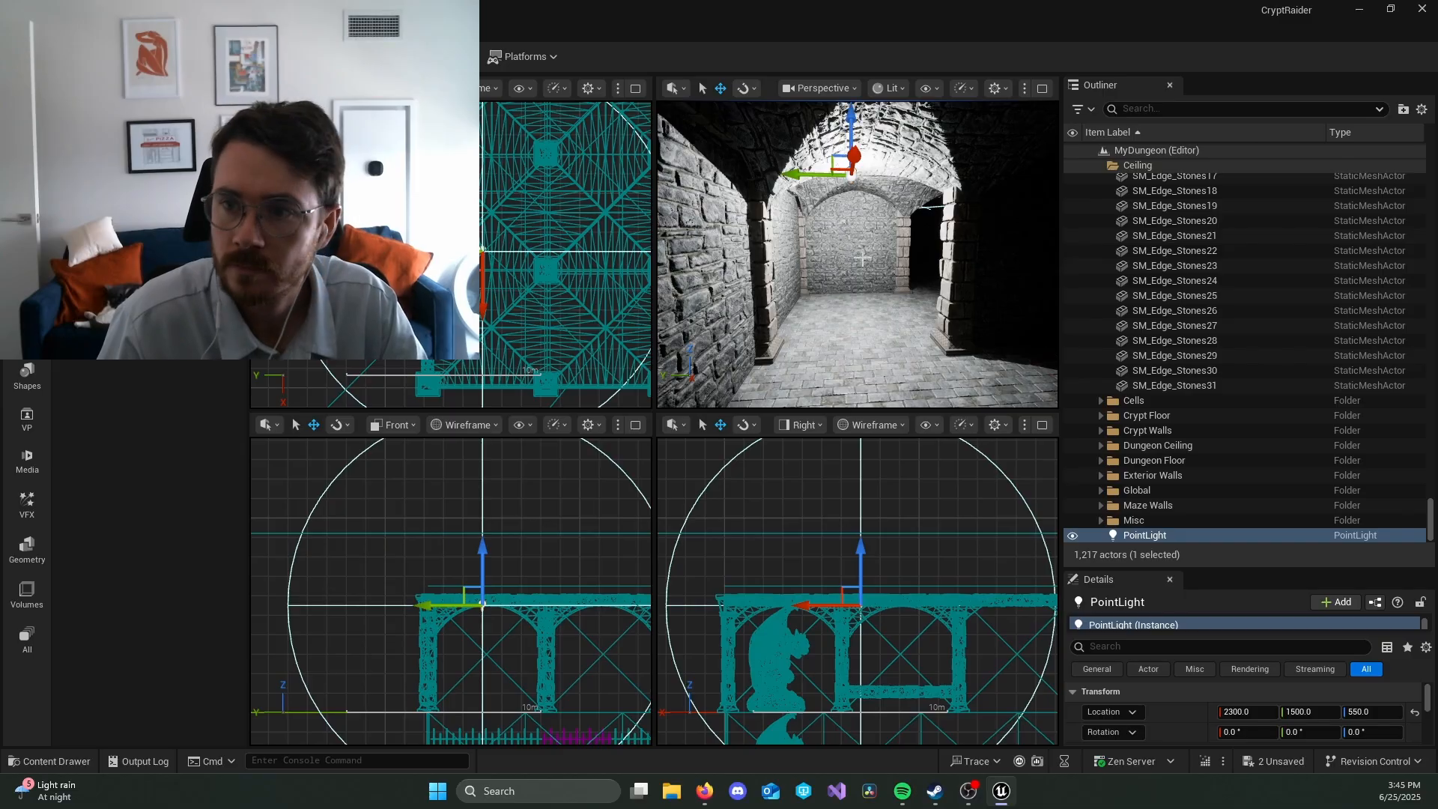
pyautogui.press('w')
pyautogui.moveTo(857, 255); pyautogui.dragTo(996, 262, button='right')
pyautogui.click(816, 257)
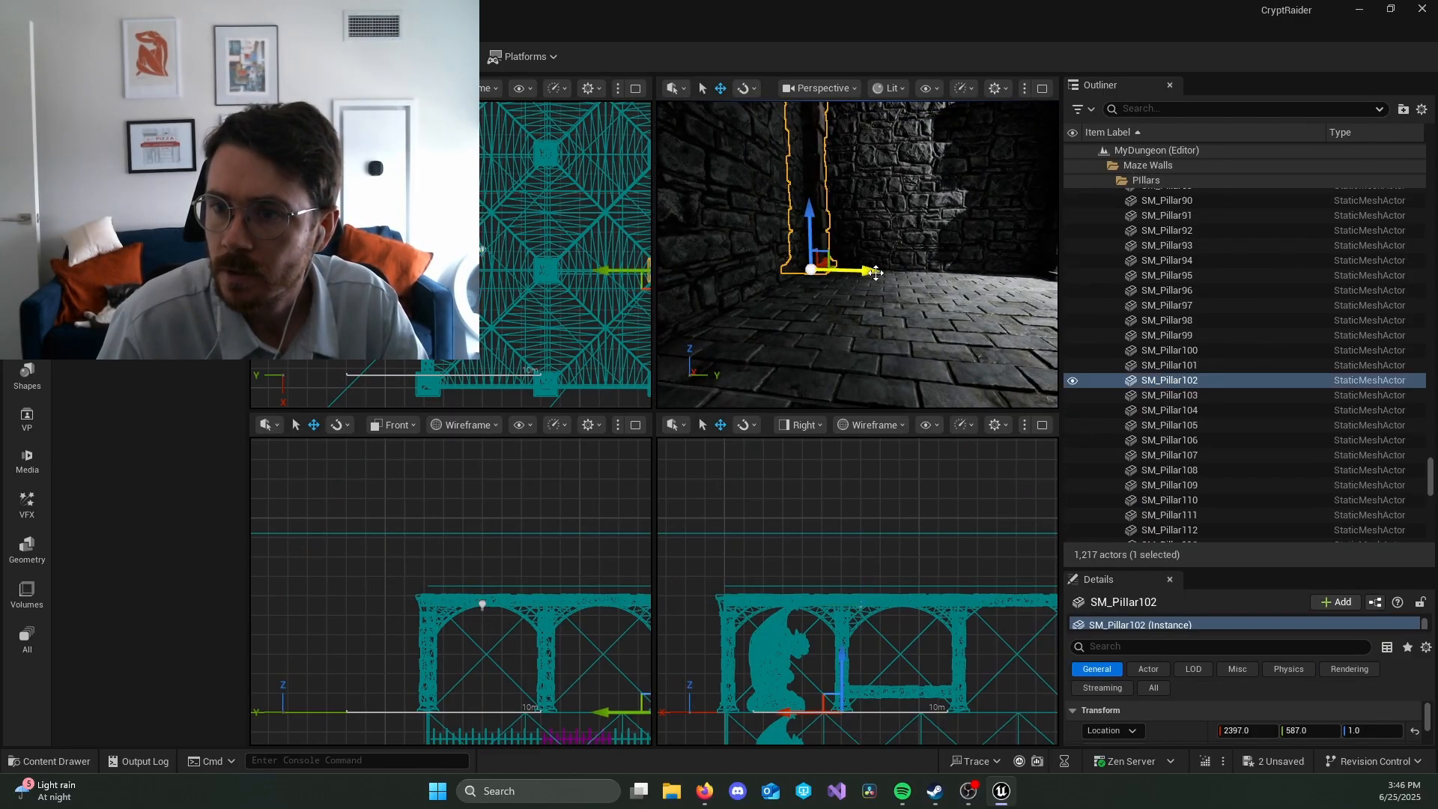
pyautogui.press('d')
pyautogui.moveTo(875, 273); pyautogui.dragTo(674, 275, button='right')
pyautogui.press('Escape')
pyautogui.press('w')
pyautogui.press('w')
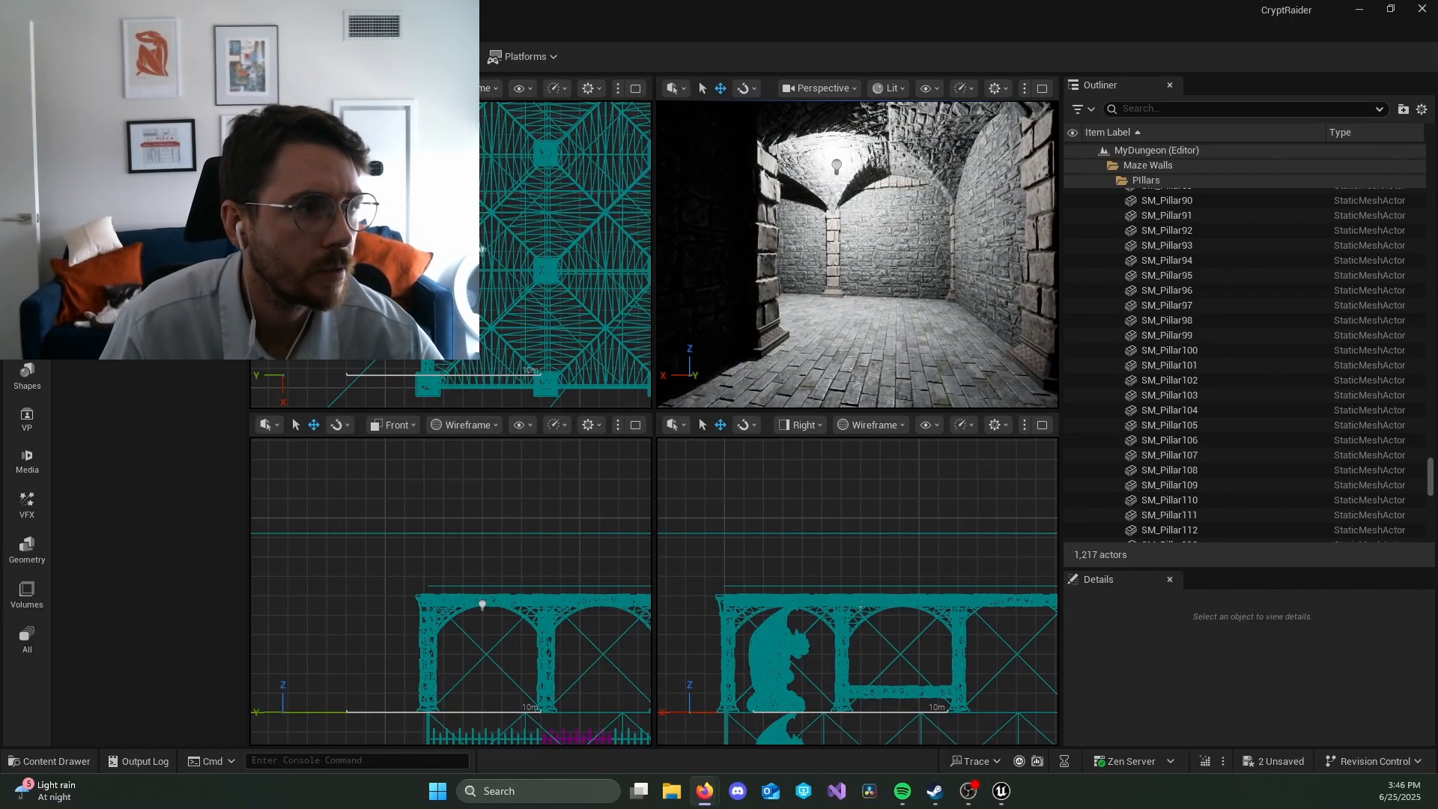
# Step: Collapse the Tiles, Ceiling and Maze Walls folders in the Outliner
pyautogui.click(844, 165)
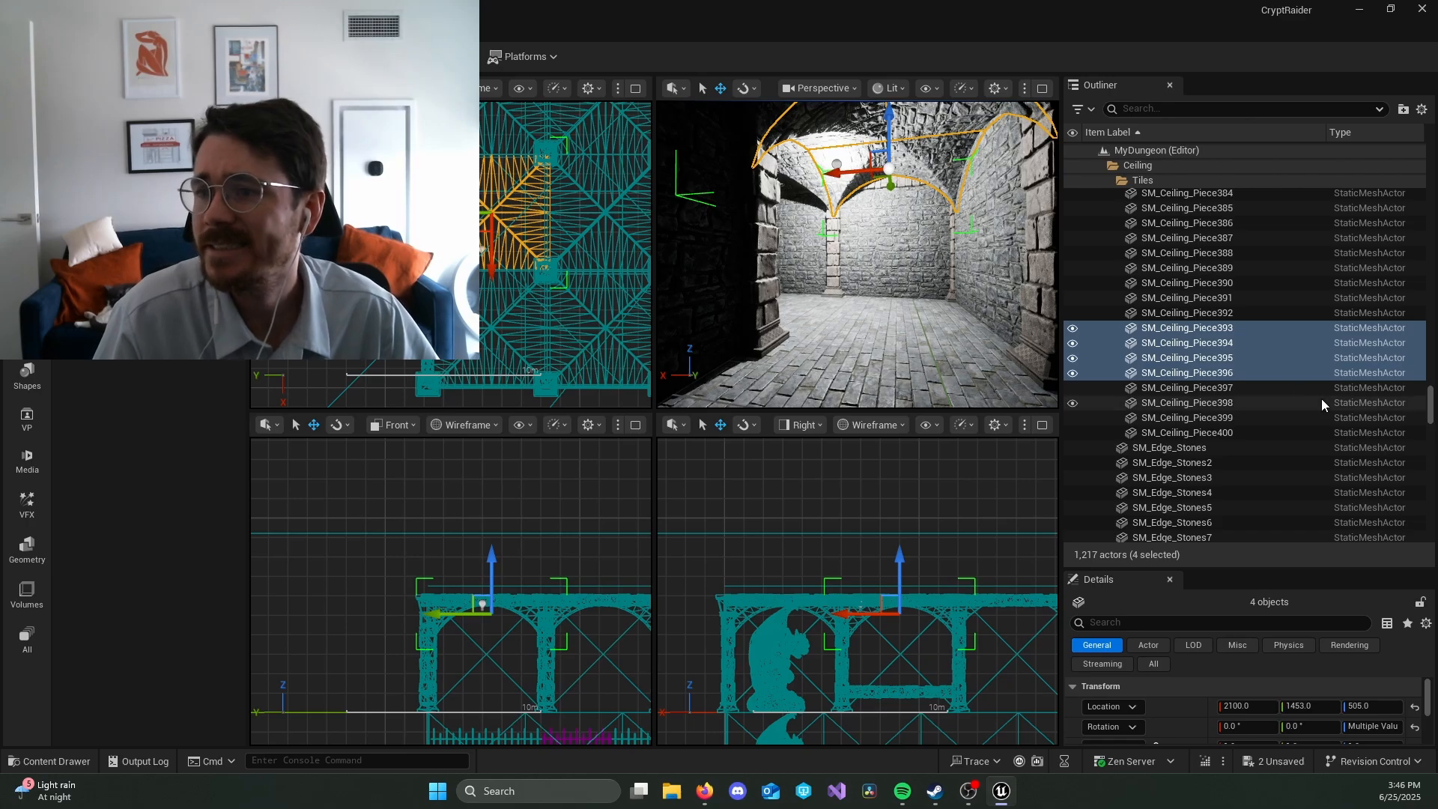
pyautogui.click(1115, 181)
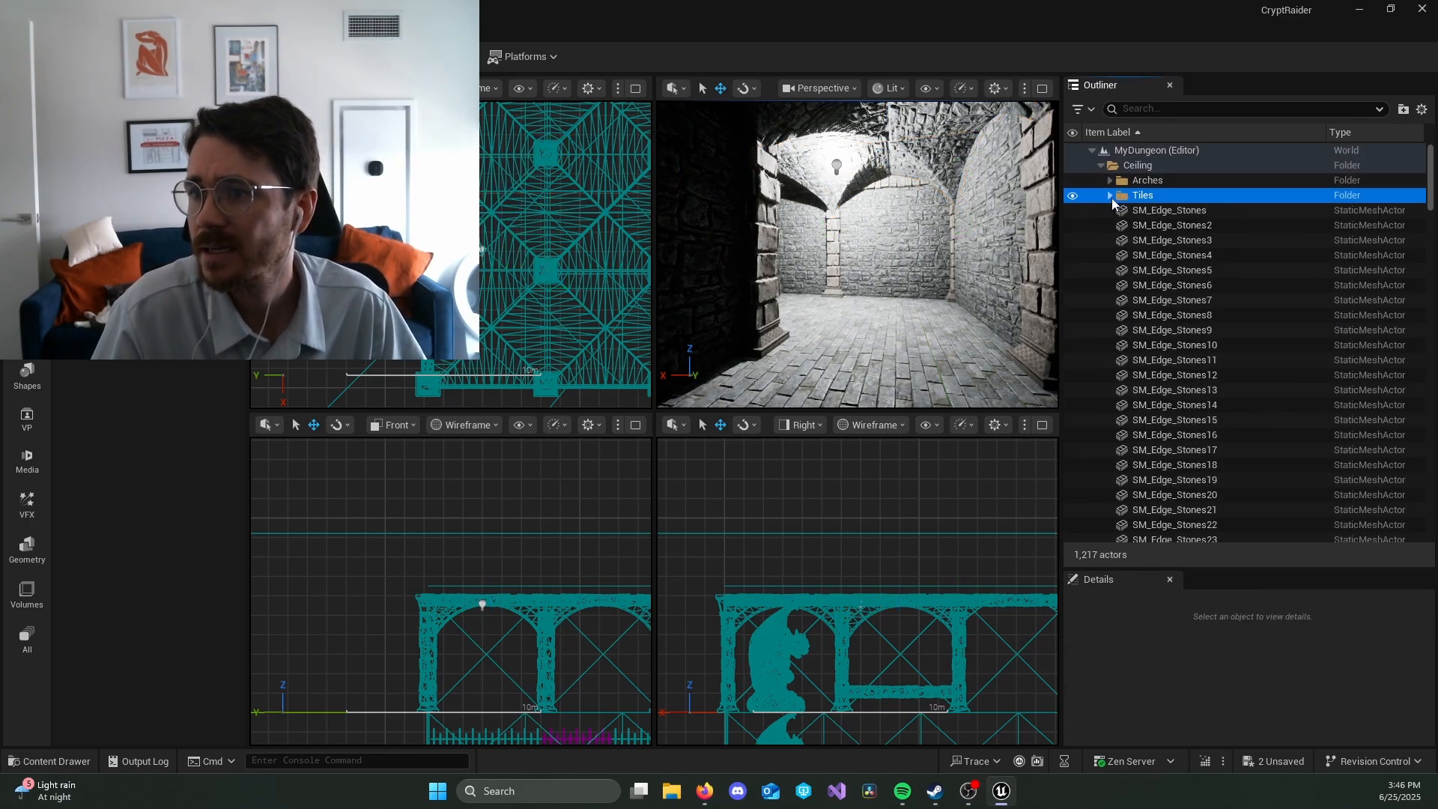
pyautogui.click(1101, 166)
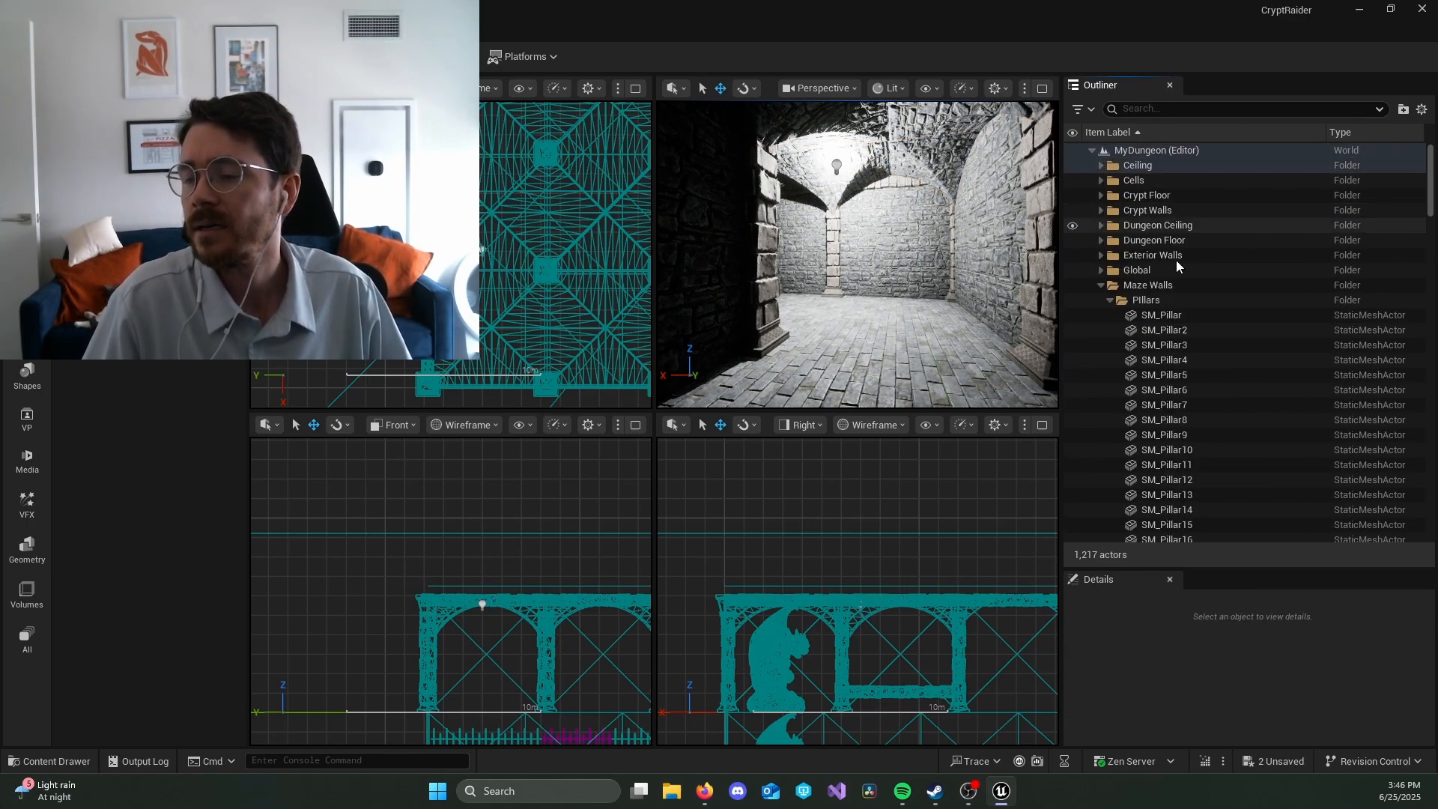
pyautogui.click(1100, 286)
pyautogui.click(1131, 300)
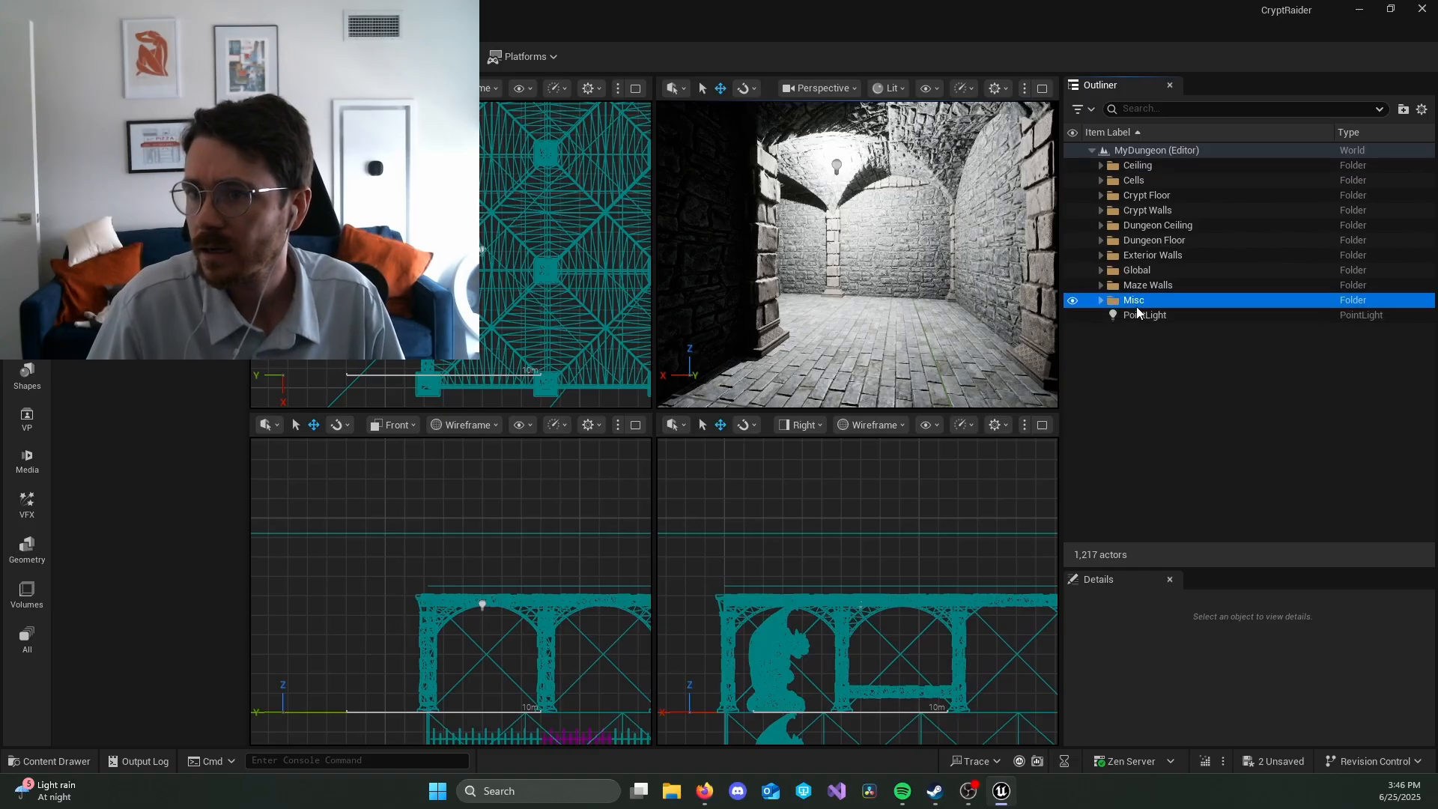
# Step: Try rotating the point light, then undo the rotation
pyautogui.click(1143, 316)
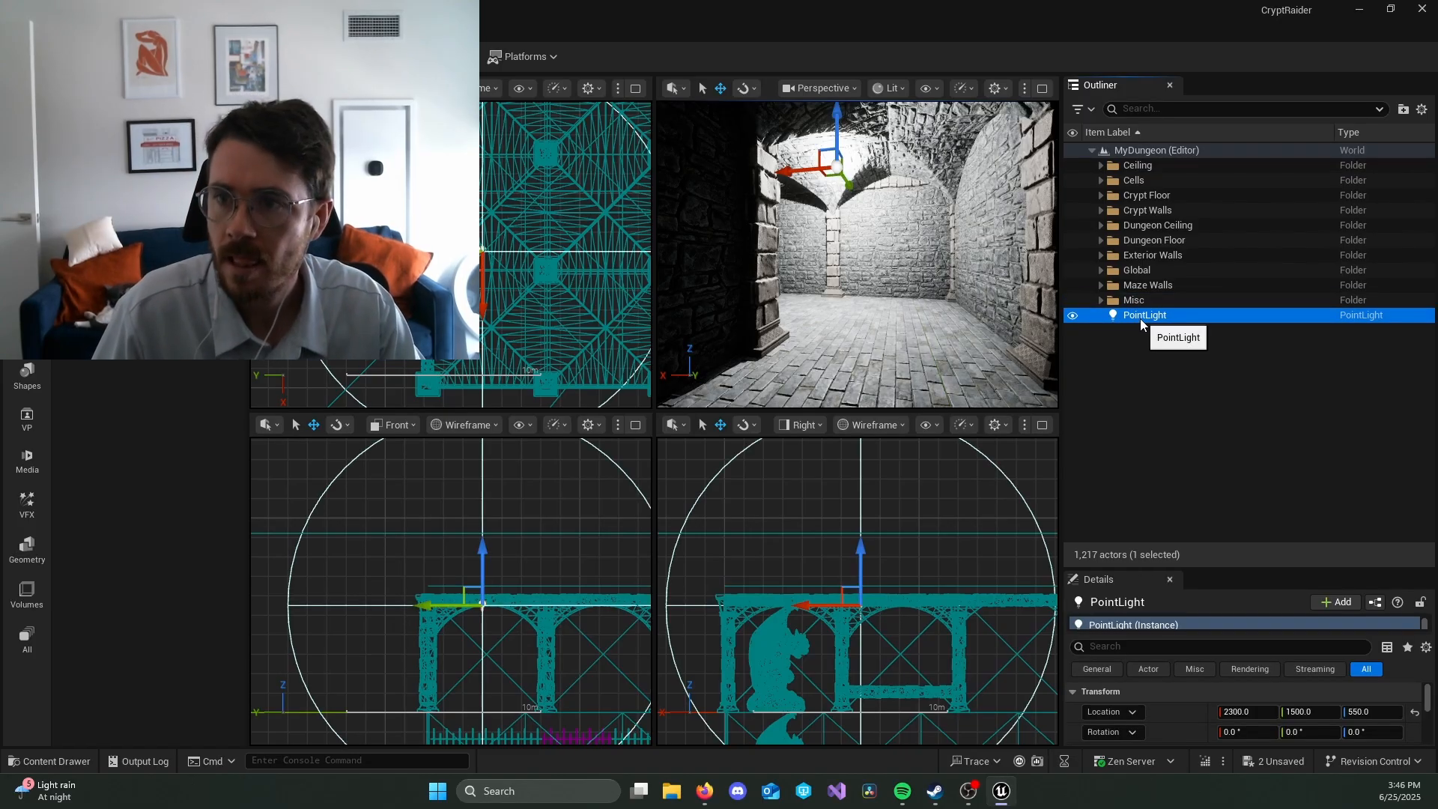
pyautogui.press('e')
pyautogui.moveTo(917, 179); pyautogui.dragTo(919, 201)
pyautogui.moveTo(749, 161); pyautogui.dragTo(900, 205)
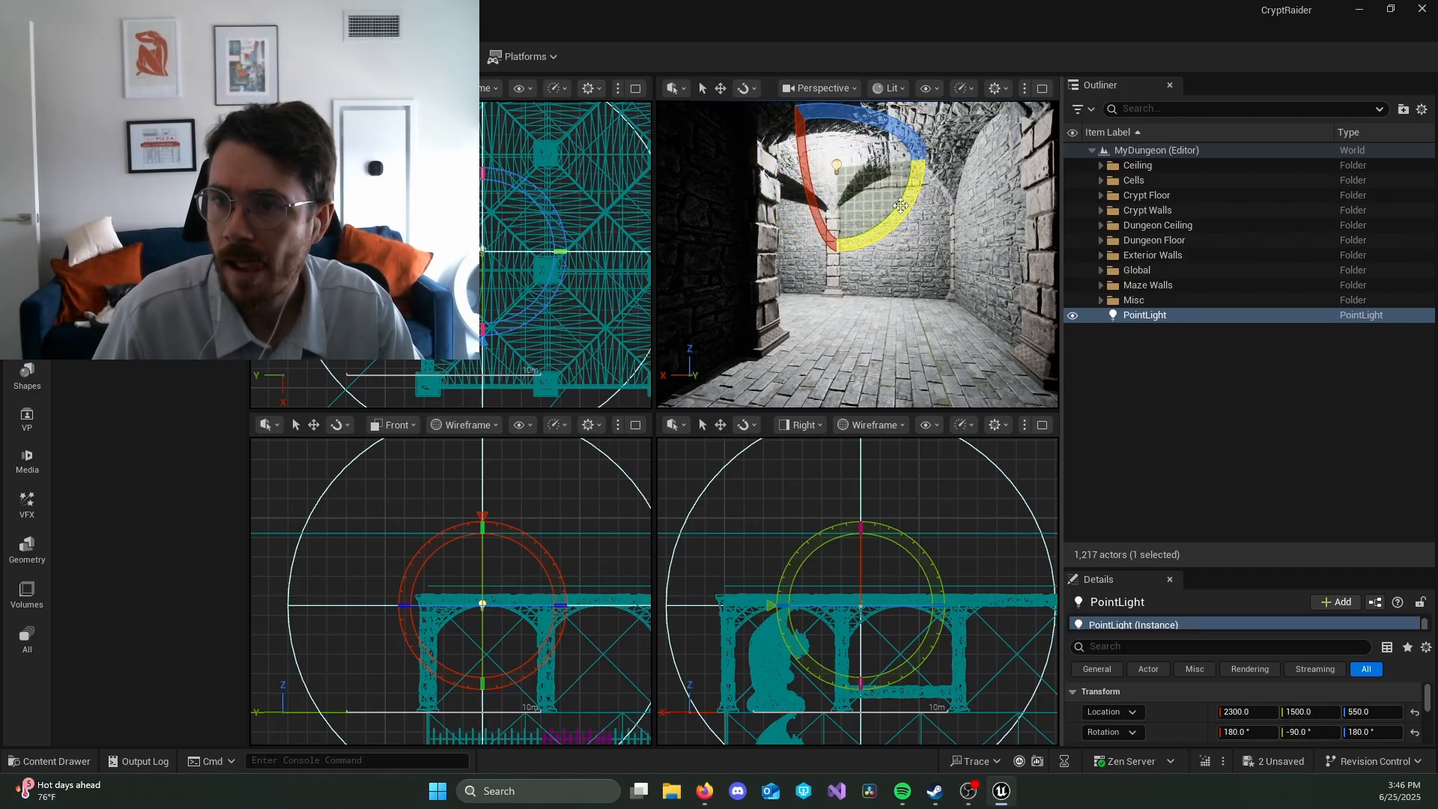
pyautogui.hotkey('ctrl', 'z')
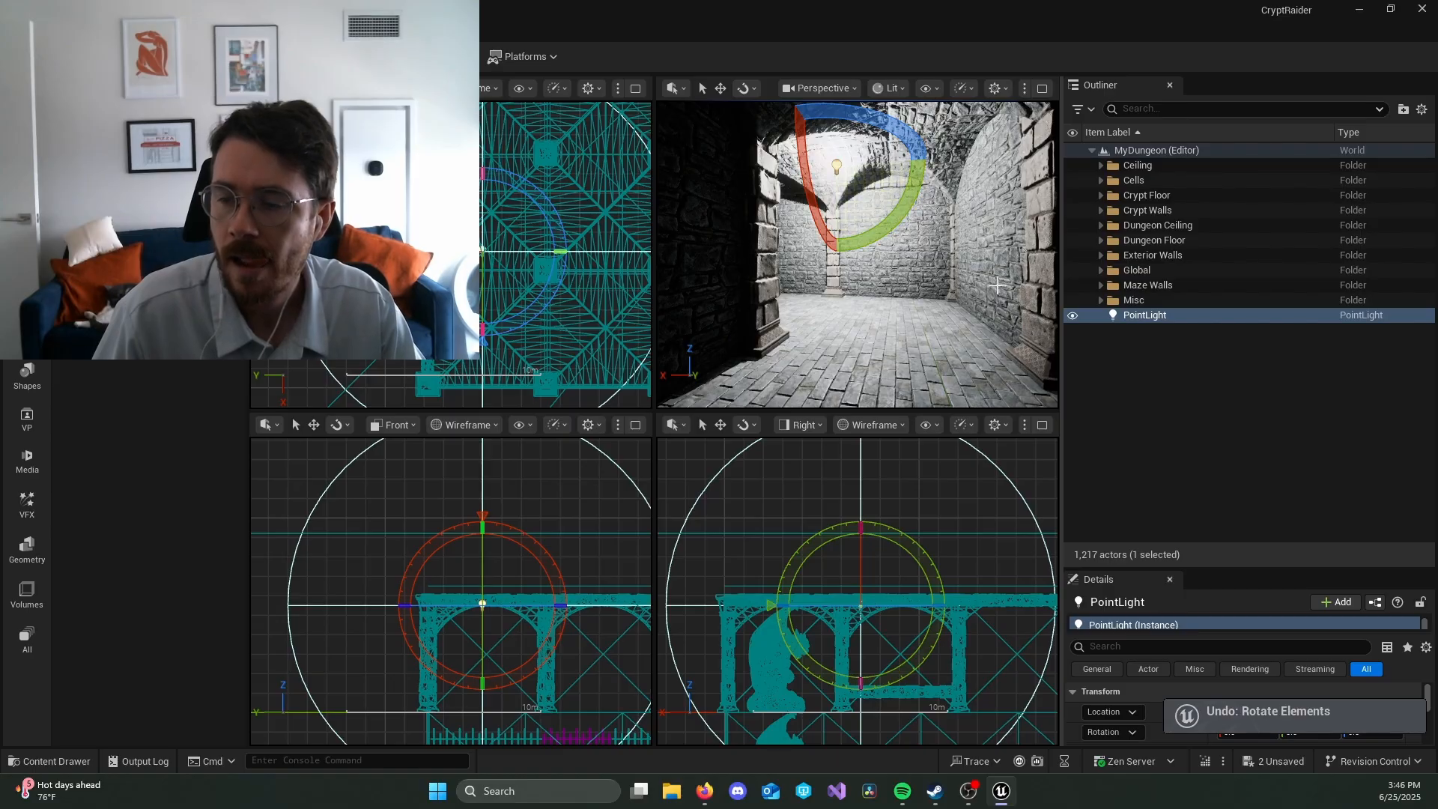
# Step: Check the lit corridor and delete the point light
pyautogui.moveTo(901, 203); pyautogui.dragTo(832, 277, button='right')
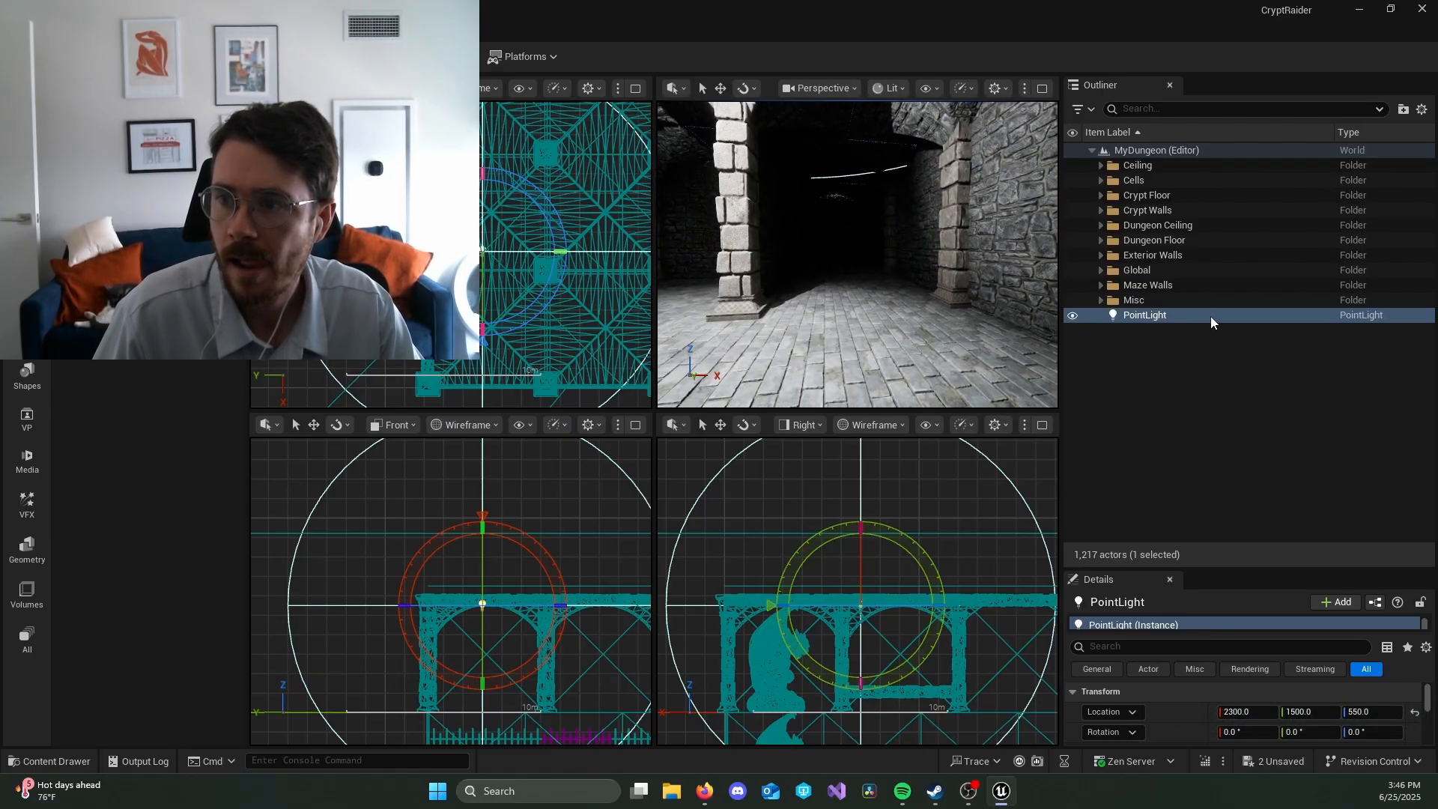
pyautogui.moveTo(1210, 316); pyautogui.dragTo(1171, 316)
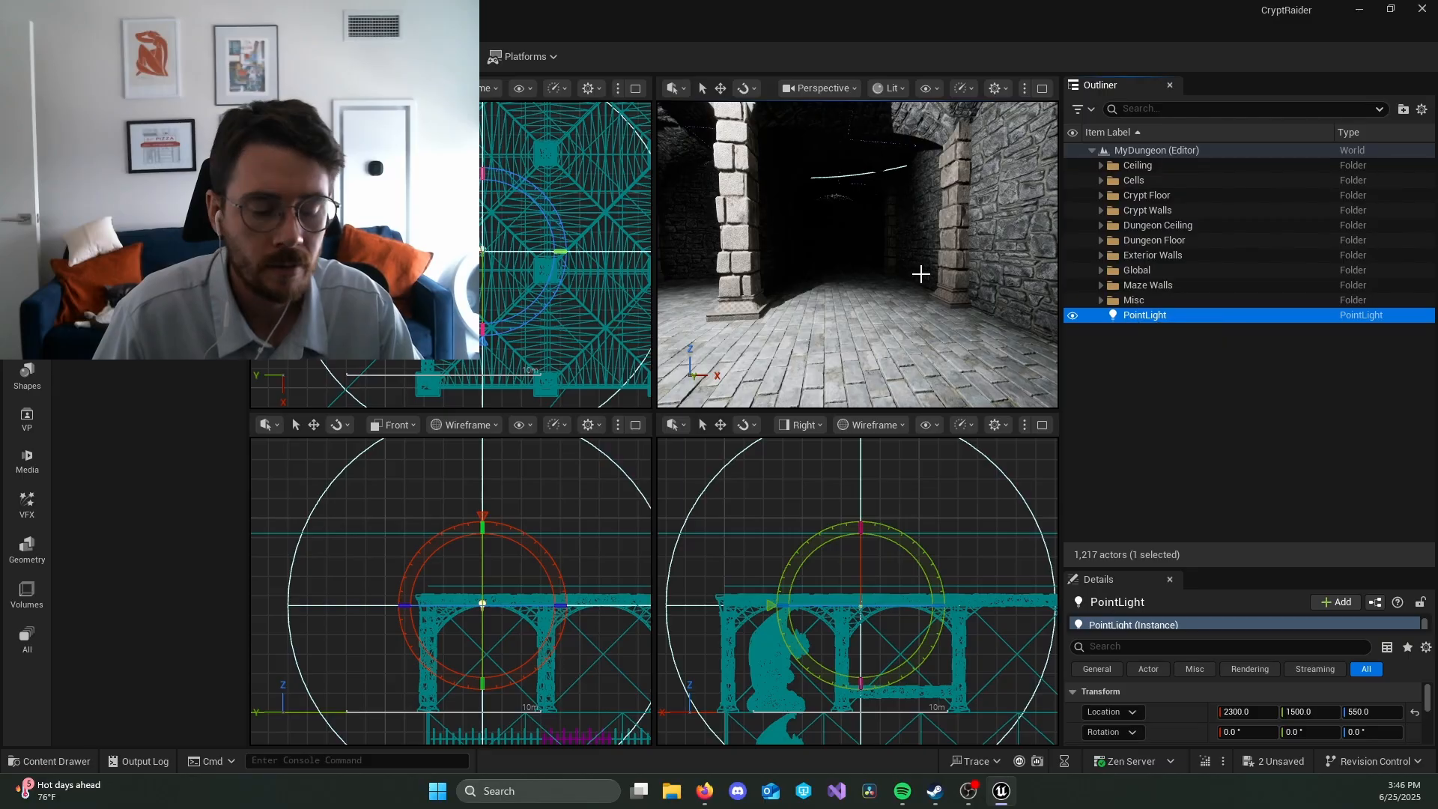
pyautogui.press('Delete')
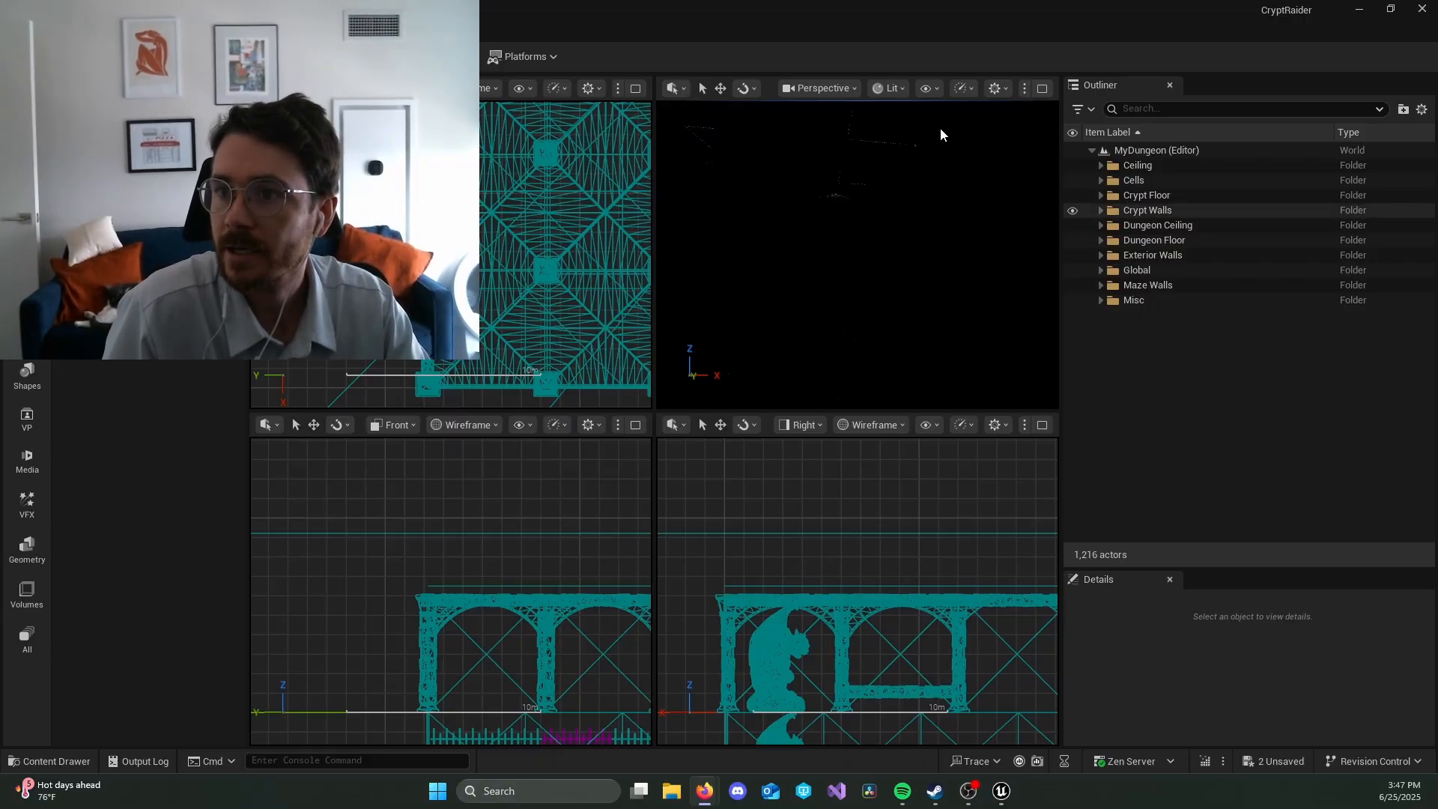
# Step: Show the perspective view unlit and examine the dungeon's interior walls
pyautogui.click(889, 88)
pyautogui.click(911, 162)
pyautogui.press('s')
pyautogui.moveTo(873, 178); pyautogui.dragTo(779, 94, button='right')
pyautogui.press('e')
pyautogui.moveTo(887, 350)
pyautogui.mouseDown(button='right')
pyautogui.moveTo(888, 405)
pyautogui.moveTo(889, 345)
pyautogui.mouseUp(button='right')
pyautogui.press('w')
pyautogui.press('q')
pyautogui.press('w')
pyautogui.press('w')
pyautogui.moveTo(873, 148); pyautogui.dragTo(966, 206, button='right')
pyautogui.press('w')
# Step: Examine the whole dungeon layout in the orthographic views and the pillared corridor in the unlit perspective view
pyautogui.scroll(-8, 822, 526)
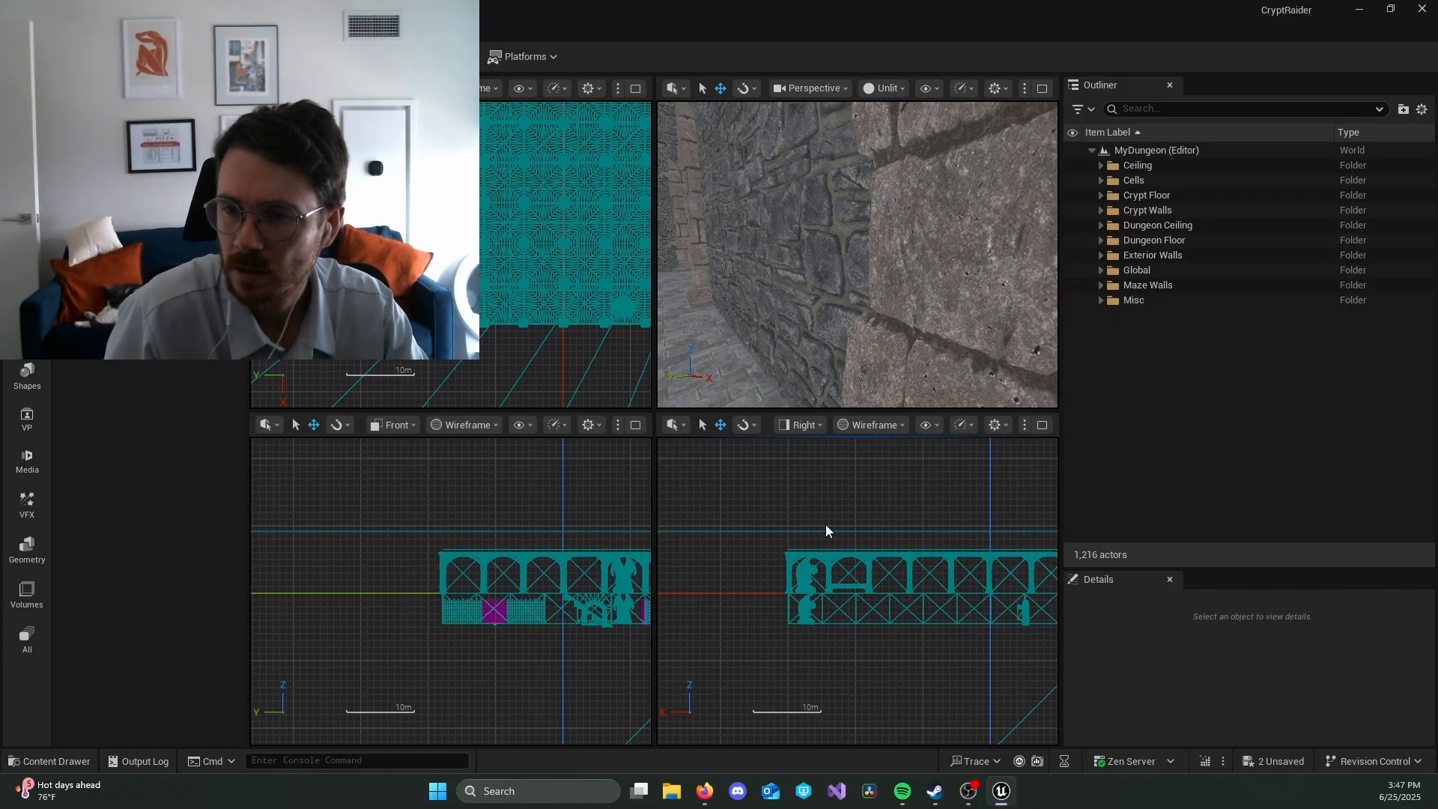
pyautogui.moveTo(919, 505); pyautogui.dragTo(842, 514, button='right')
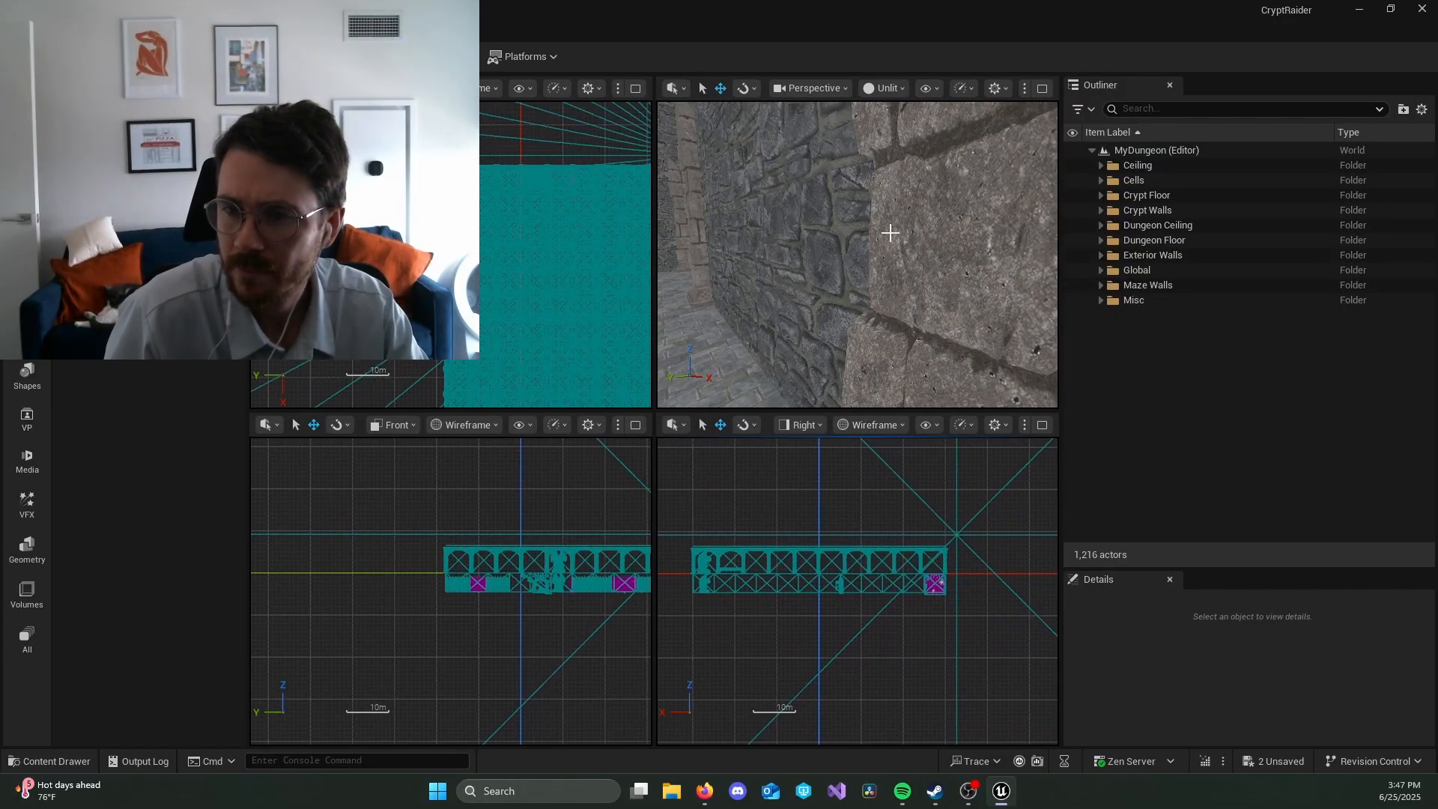
pyautogui.press('w')
pyautogui.moveTo(890, 233); pyautogui.dragTo(1008, 203, button='right')
pyautogui.press('w')
pyautogui.moveTo(816, 199); pyautogui.dragTo(1030, 258, button='right')
pyautogui.press('w')
pyautogui.moveTo(793, 263)
pyautogui.mouseDown(button='right')
pyautogui.moveTo(891, 271)
pyautogui.moveTo(778, 268)
pyautogui.mouseUp(button='right')
# Step: Alternate the perspective view between Lit and Unlit to check the interior for light leaks, ending in Lit
pyautogui.click(885, 89)
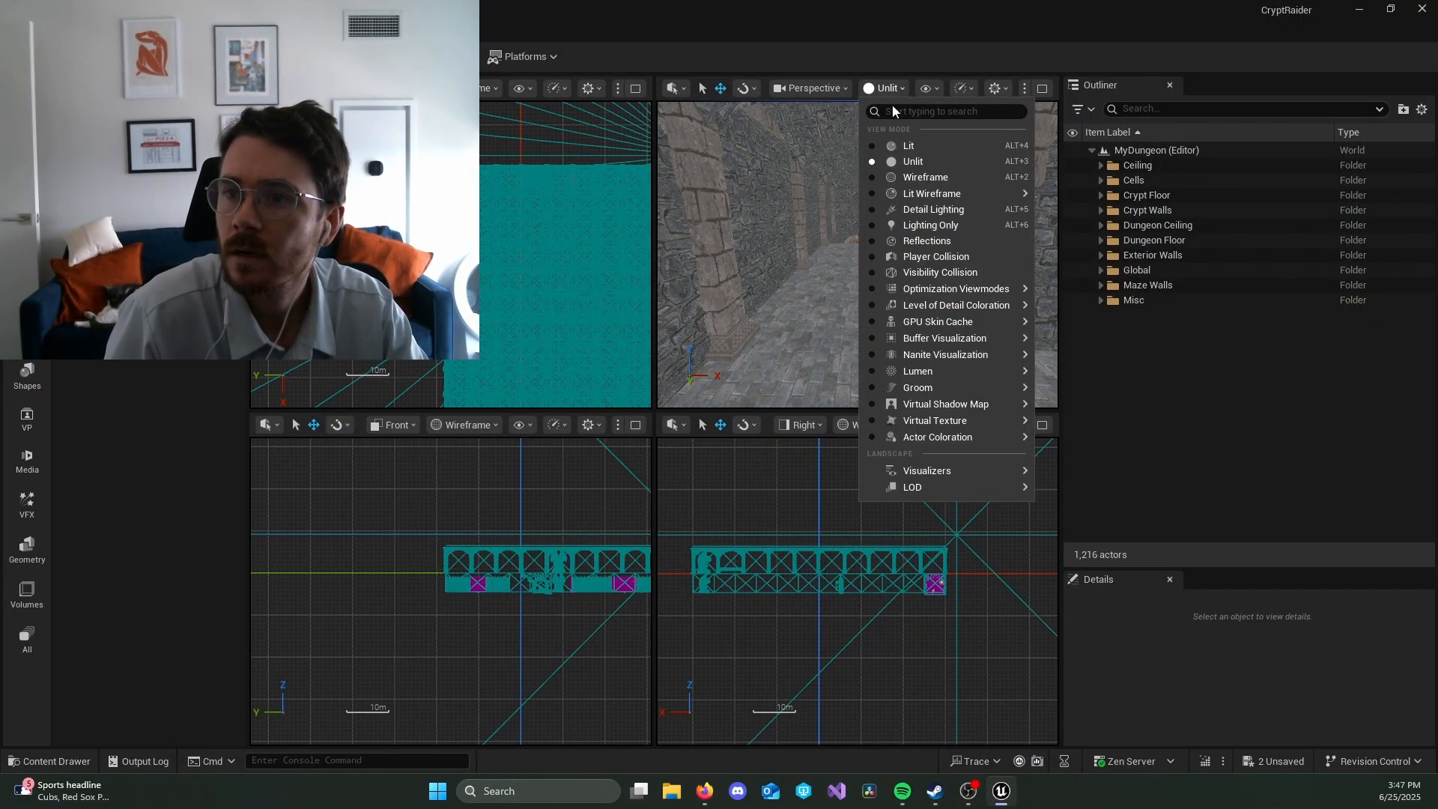
pyautogui.click(909, 146)
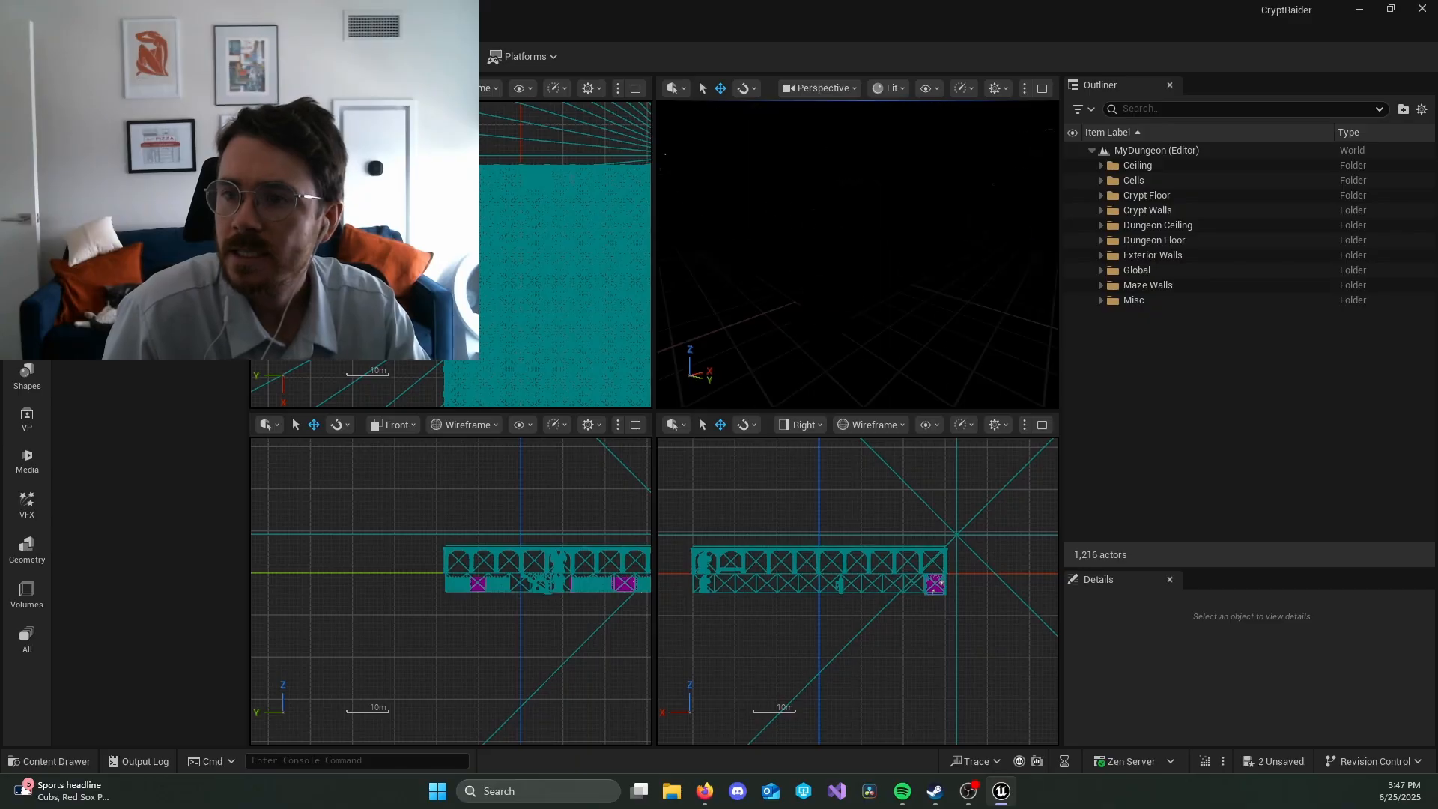
pyautogui.moveTo(899, 251)
pyautogui.mouseDown(button='right')
pyautogui.moveTo(779, 251)
pyautogui.moveTo(899, 270)
pyautogui.mouseUp(button='right')
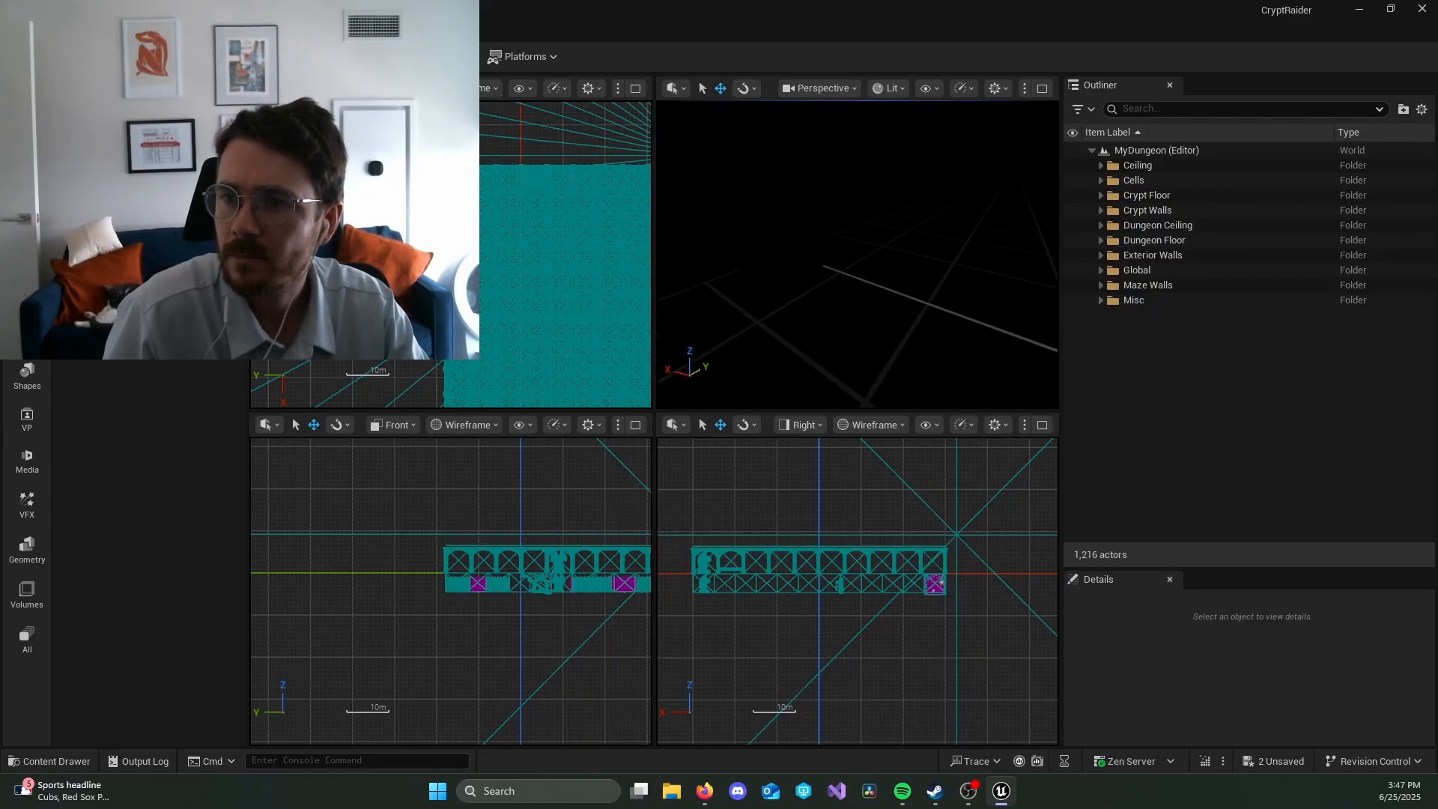
pyautogui.click(898, 91)
pyautogui.click(921, 159)
pyautogui.moveTo(921, 159); pyautogui.dragTo(921, 202, button='right')
pyautogui.click(885, 88)
pyautogui.click(904, 143)
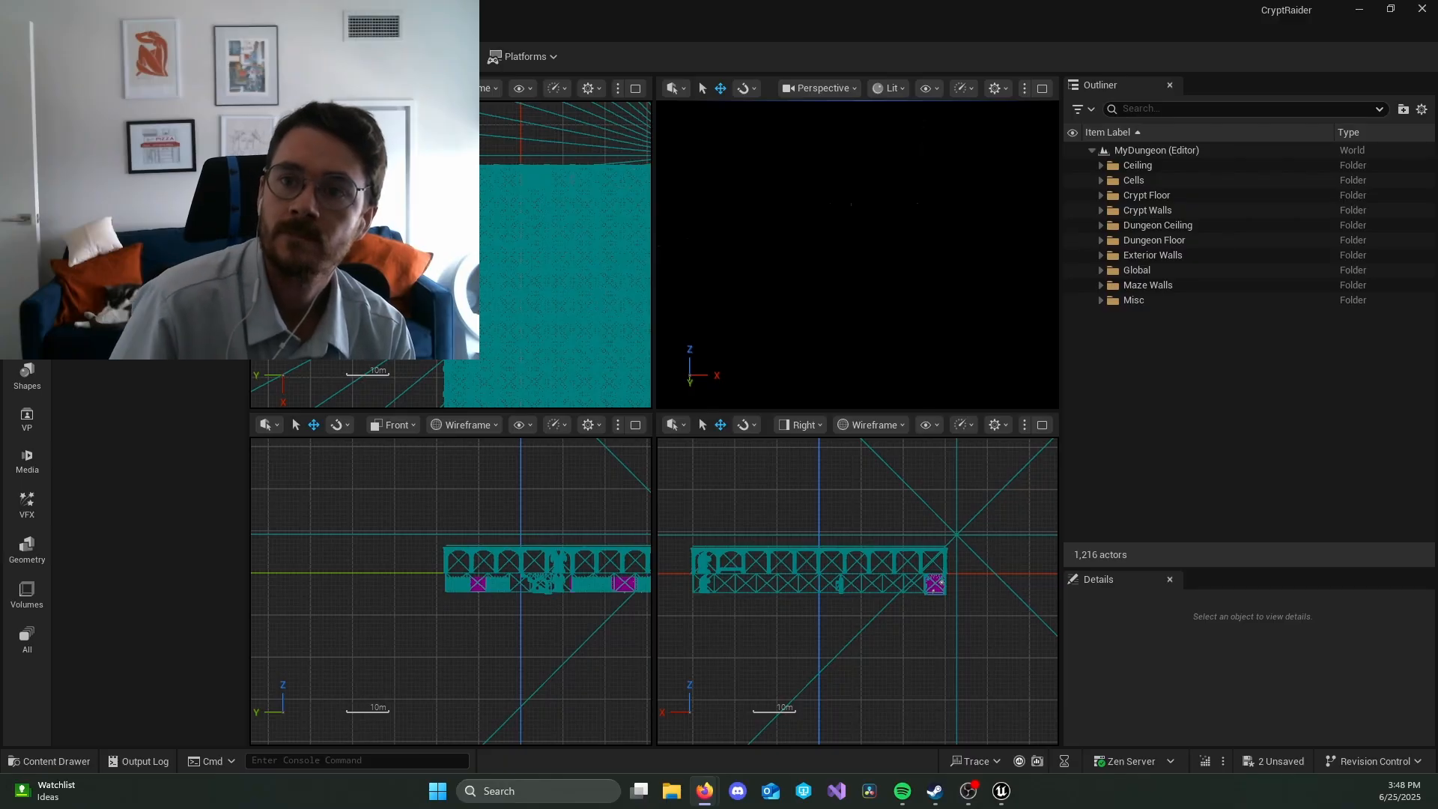
# Step: Move BP_Sky_Sphere over the dungeon to X 29, Y 23 and raise it to Z 1021
pyautogui.moveTo(597, 148); pyautogui.dragTo(442, 174, button='right')
pyautogui.click(502, 179)
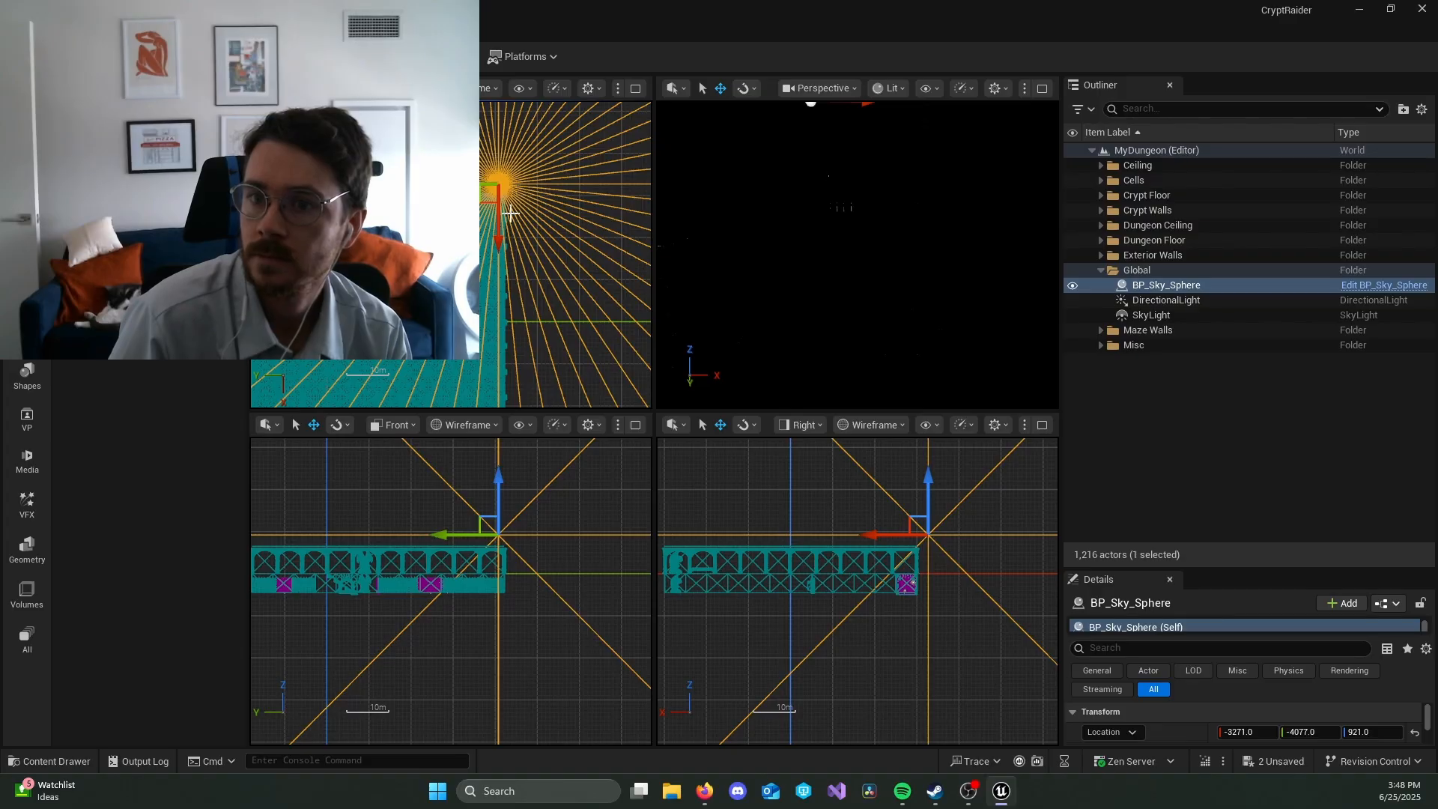
pyautogui.moveTo(503, 223); pyautogui.dragTo(332, 363)
pyautogui.moveTo(581, 242); pyautogui.dragTo(626, 222, button='right')
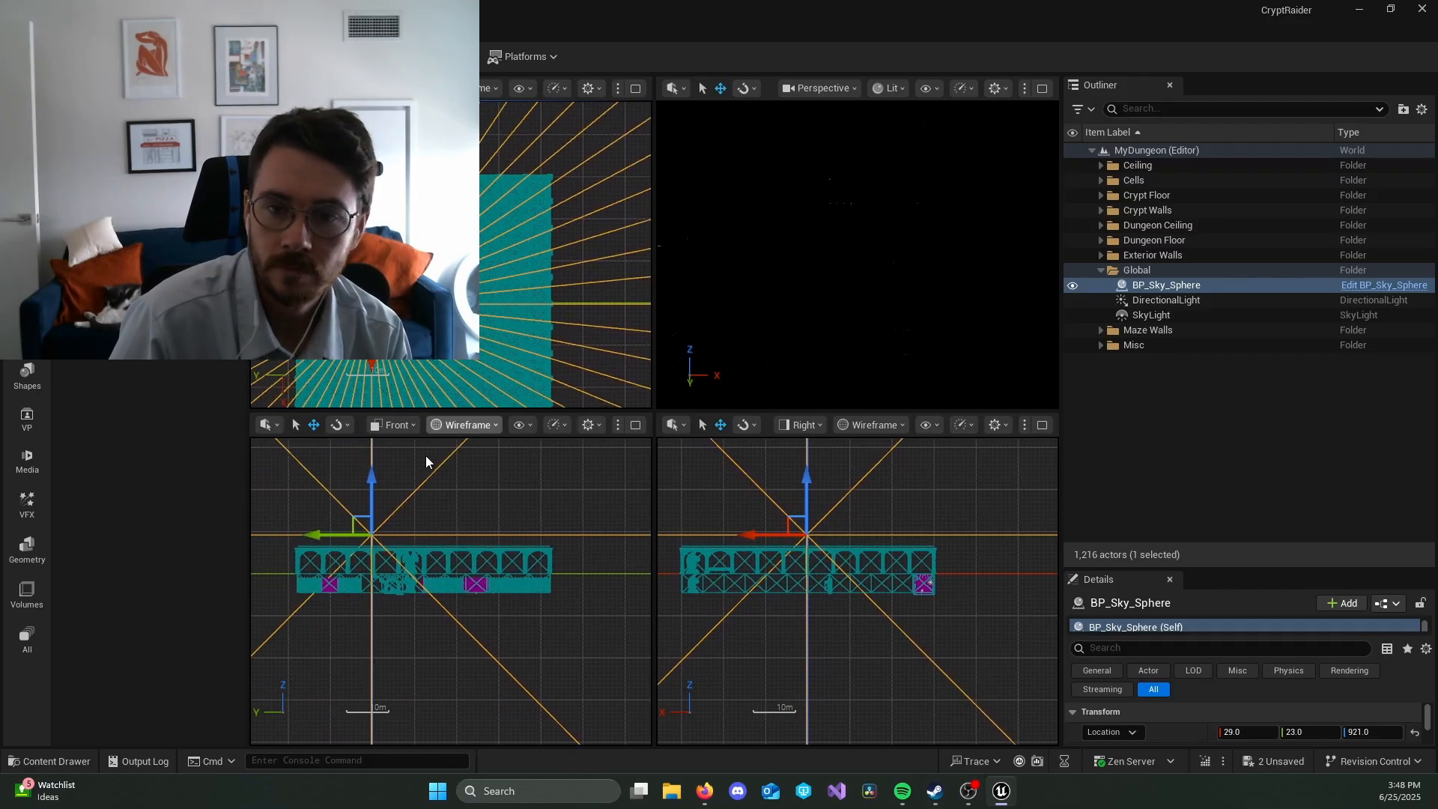
pyautogui.moveTo(374, 481); pyautogui.dragTo(390, 461)
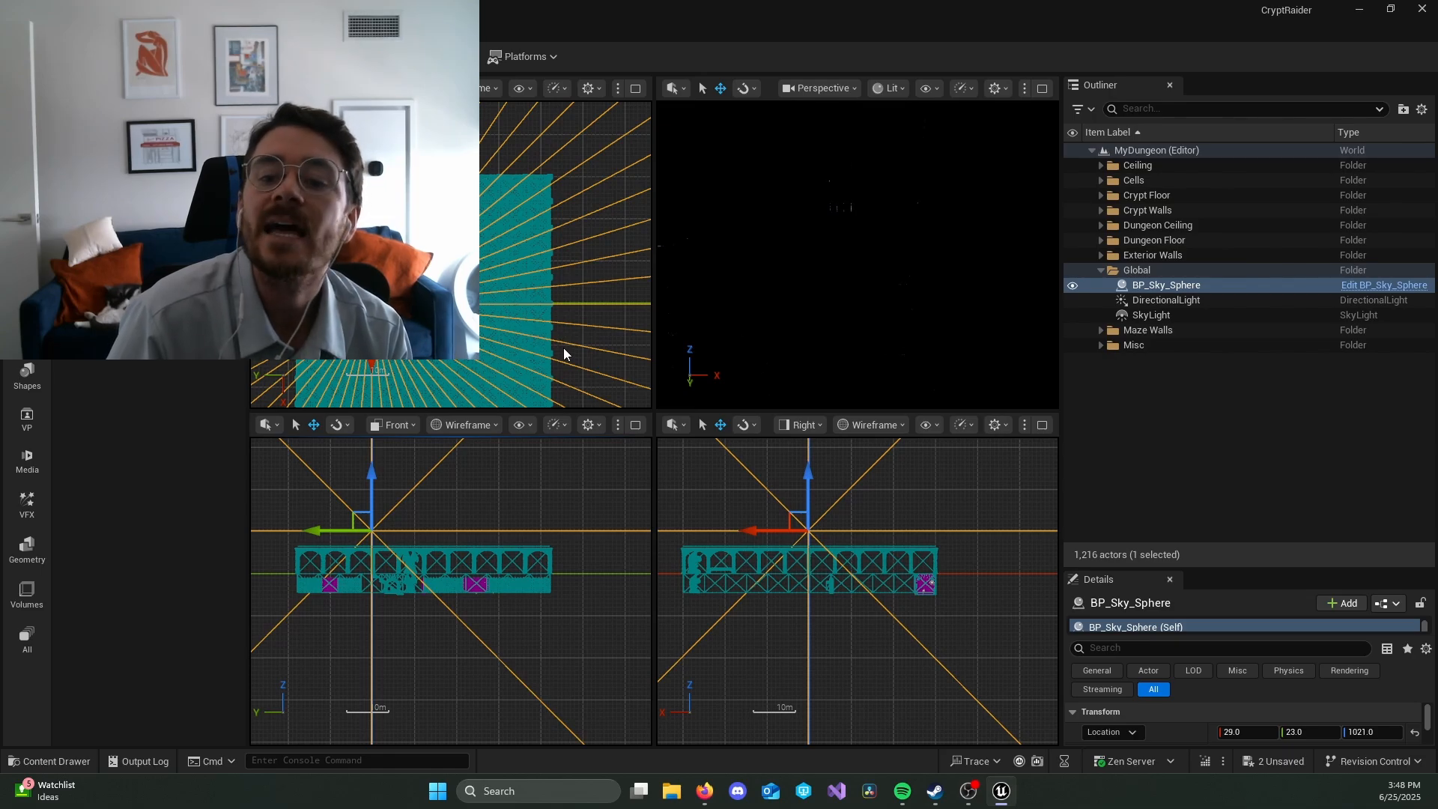
pyautogui.moveTo(608, 265); pyautogui.dragTo(576, 231, button='right')
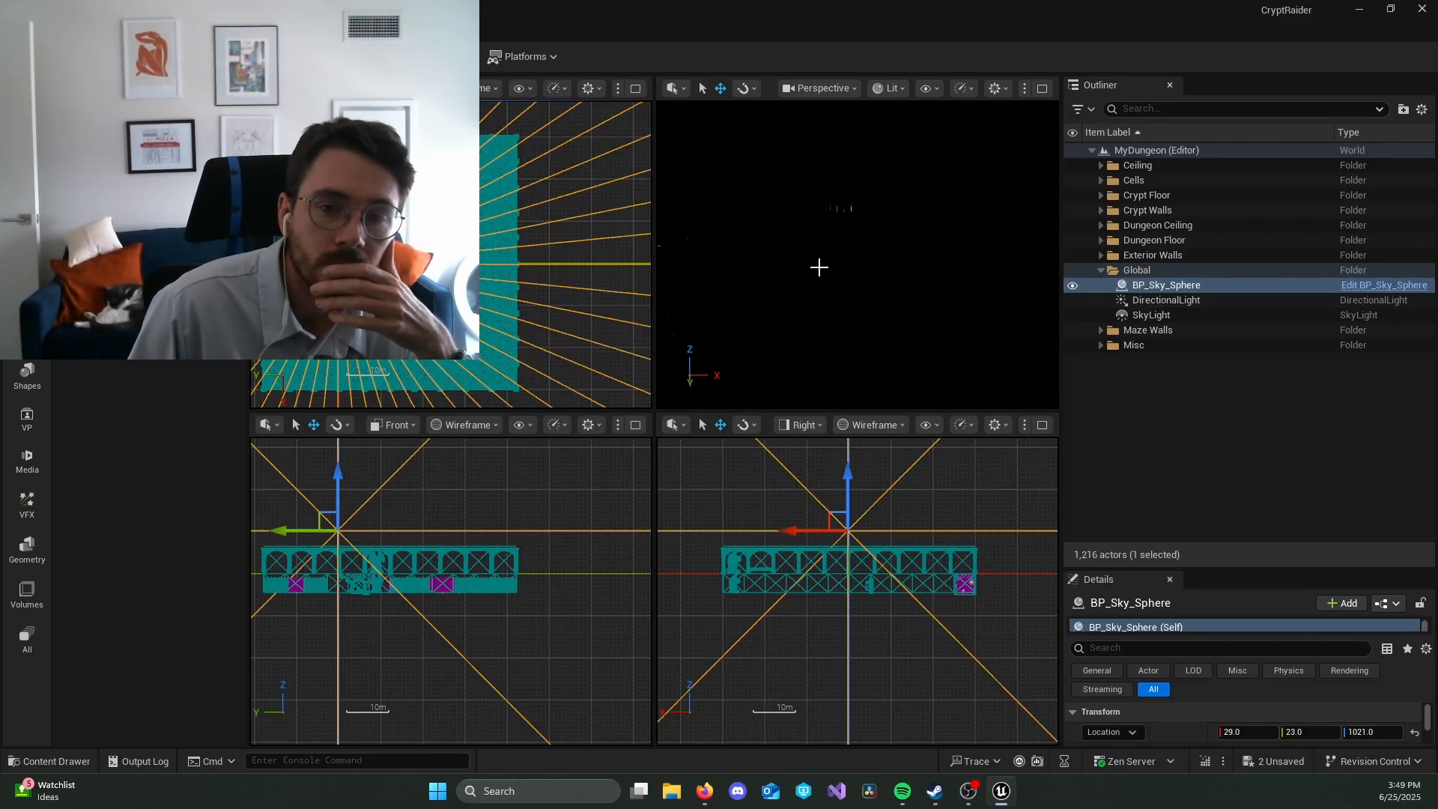
pyautogui.click(353, 423)
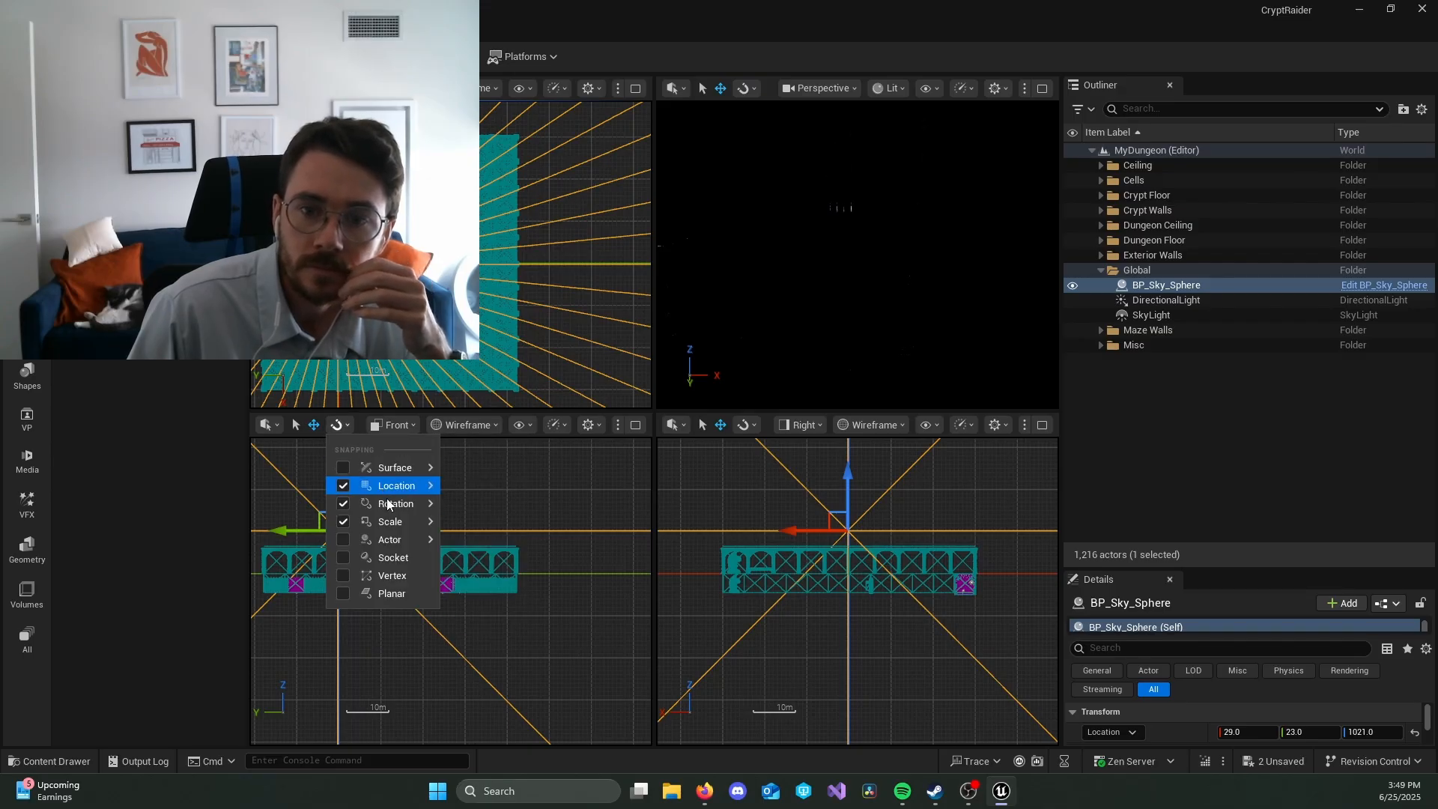
pyautogui.moveTo(388, 504)
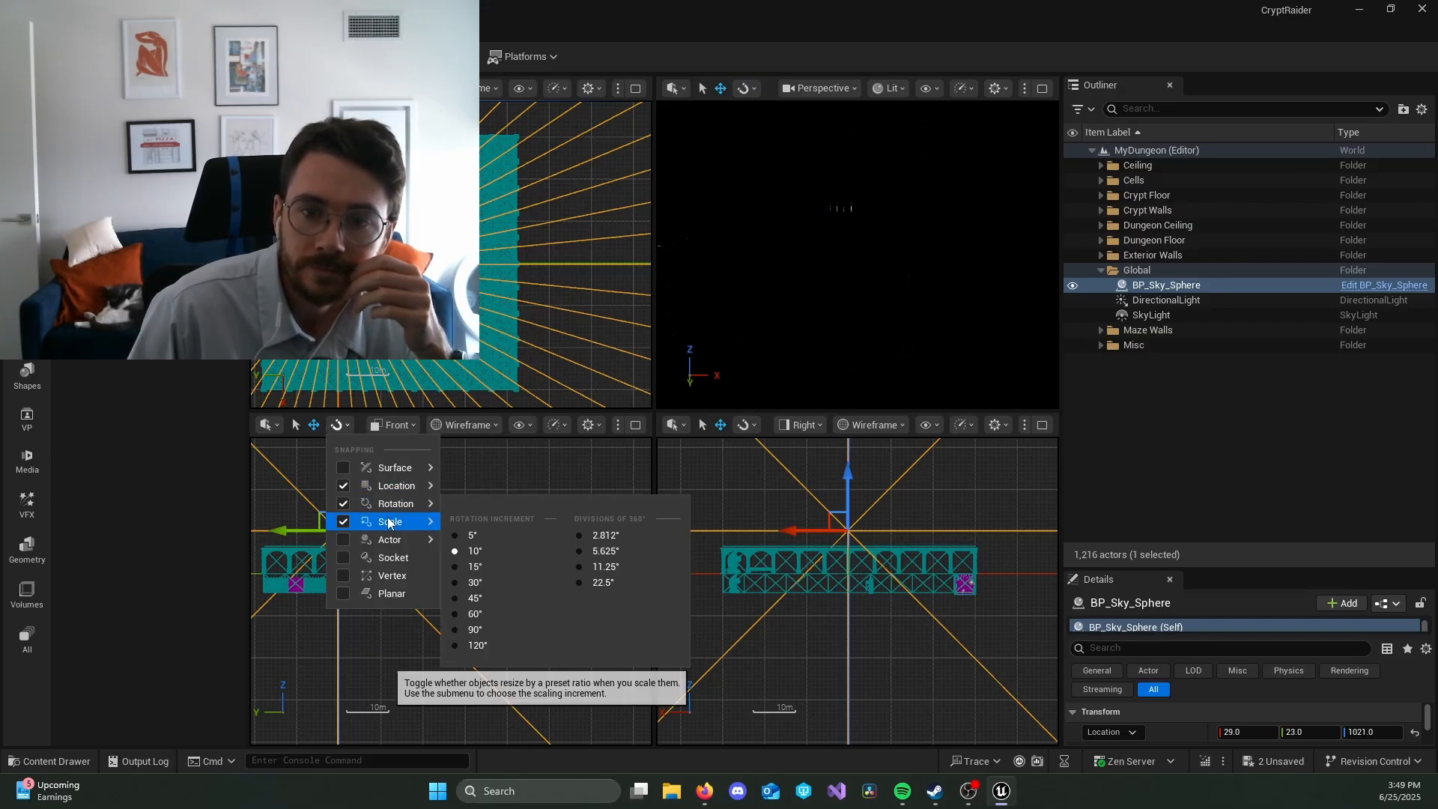
pyautogui.moveTo(399, 528)
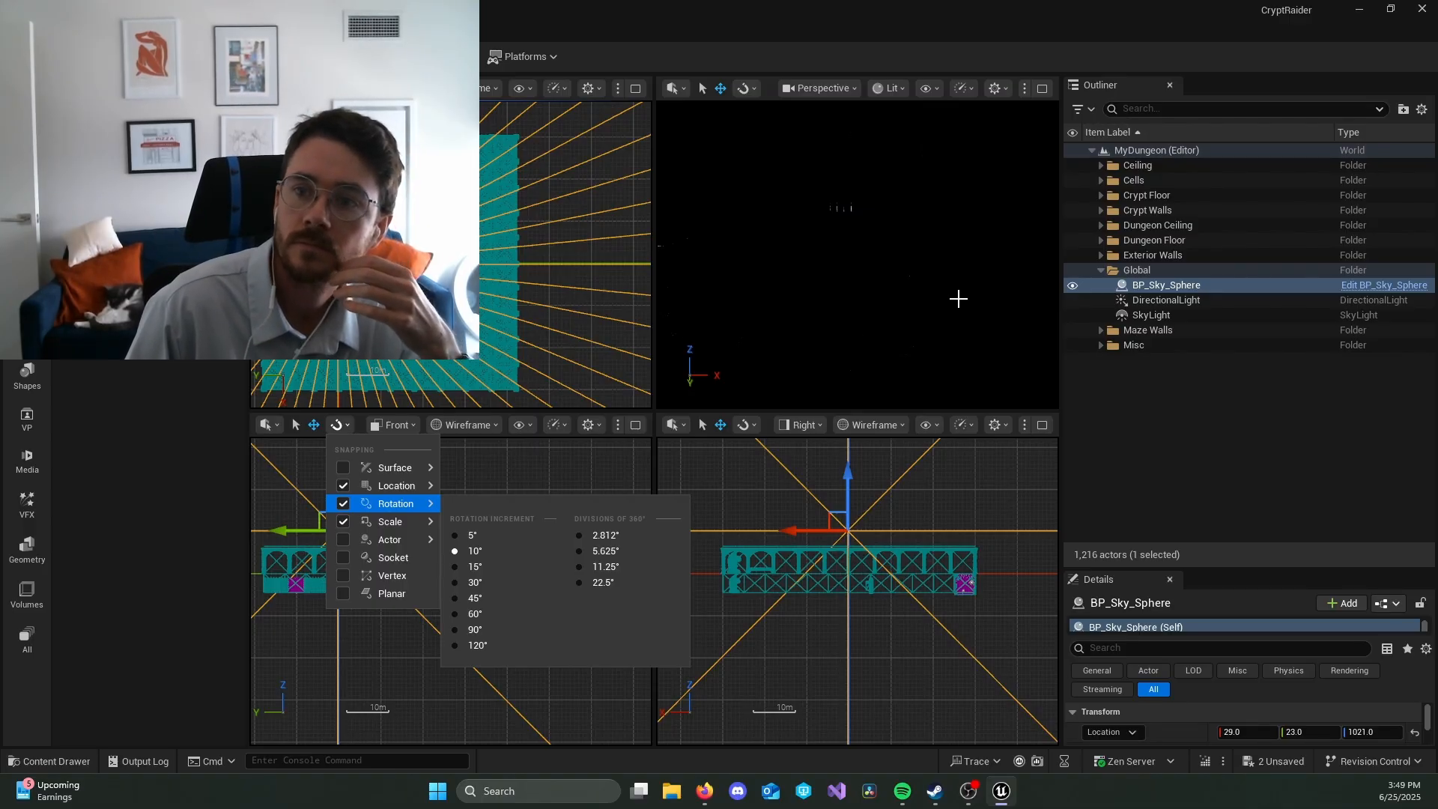
pyautogui.moveTo(958, 299); pyautogui.dragTo(916, 305, button='right')
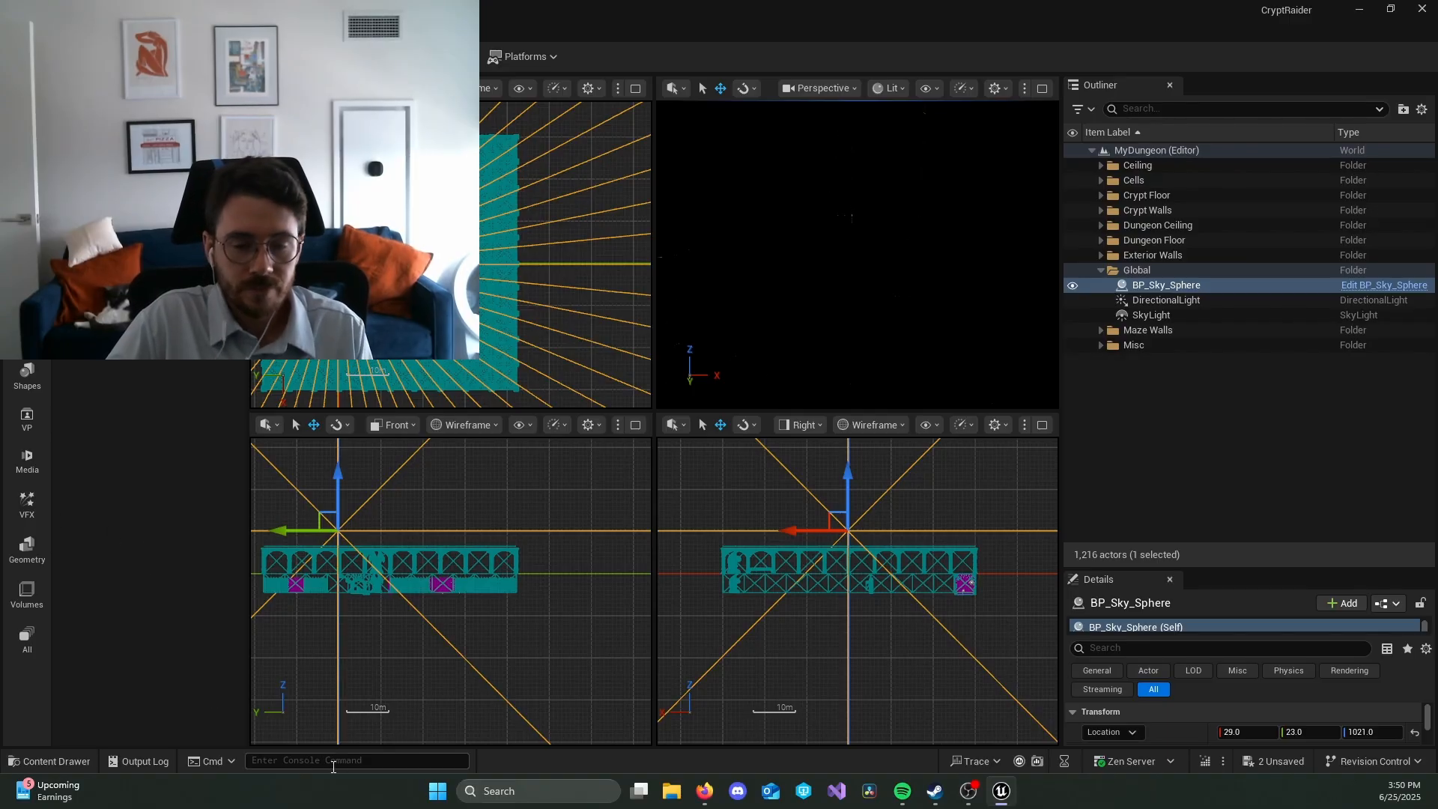
# Step: Search the whole Content folder for Blueprint assets with the filter "bp"
pyautogui.click(813, 344)
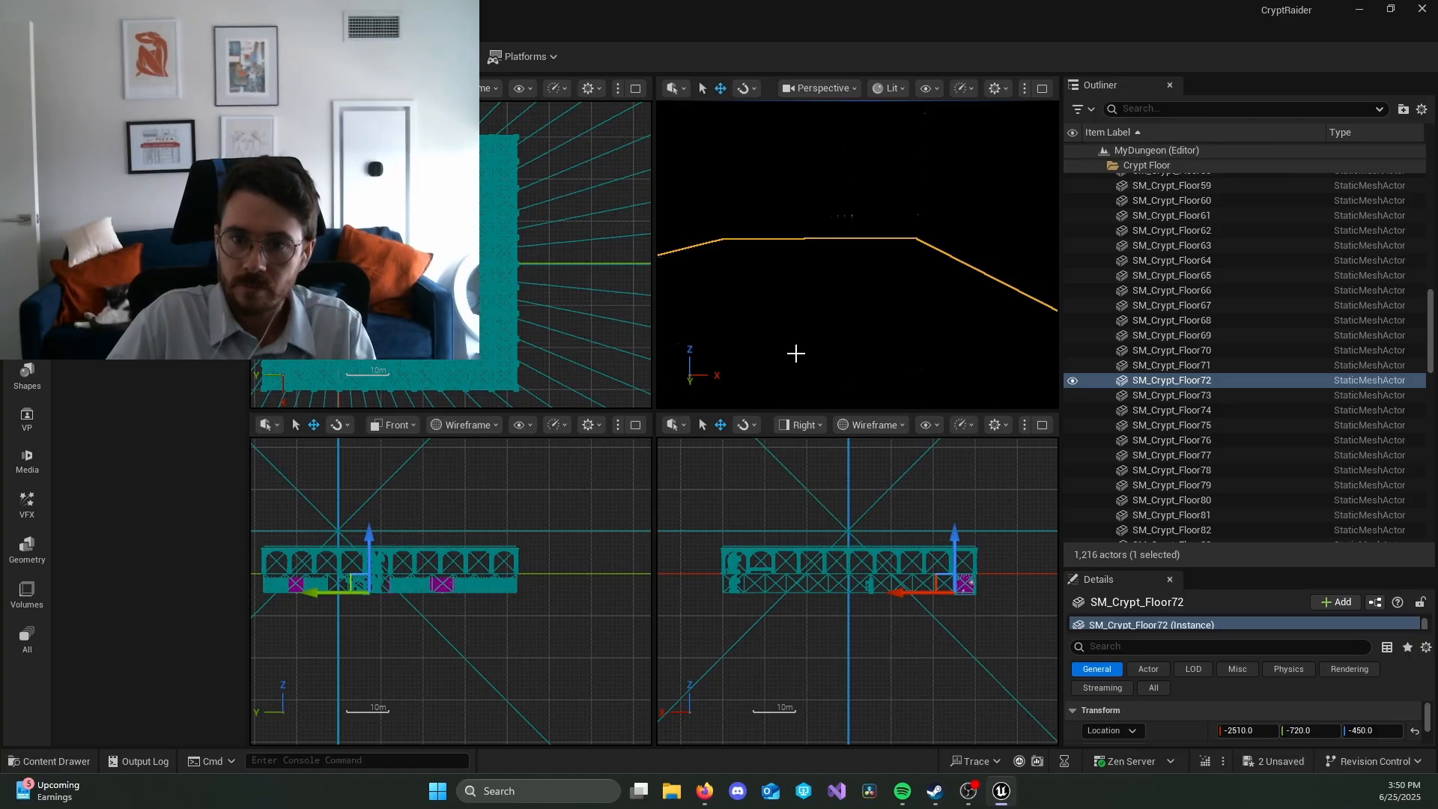
pyautogui.hotkey('ctrl', 'space')
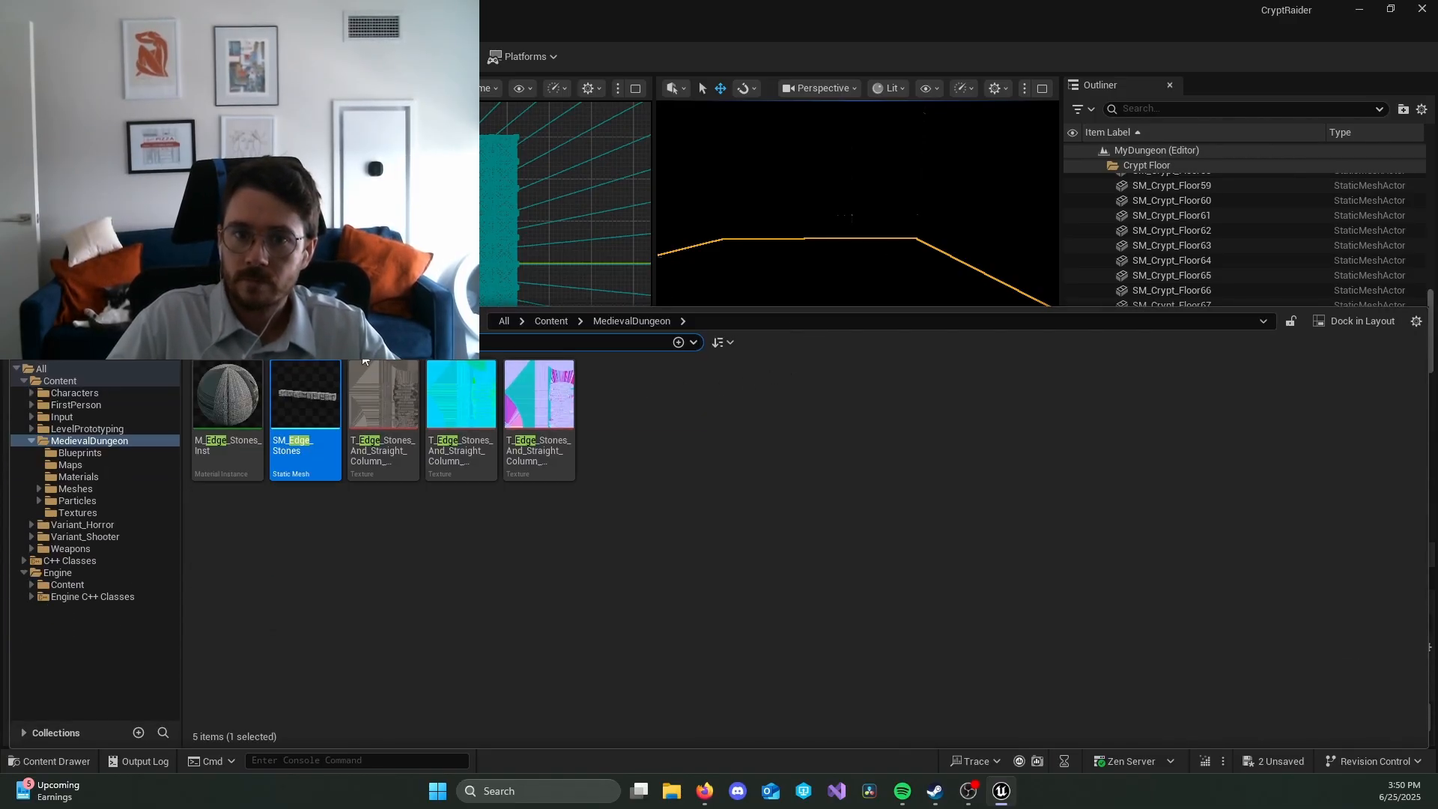
pyautogui.click(60, 381)
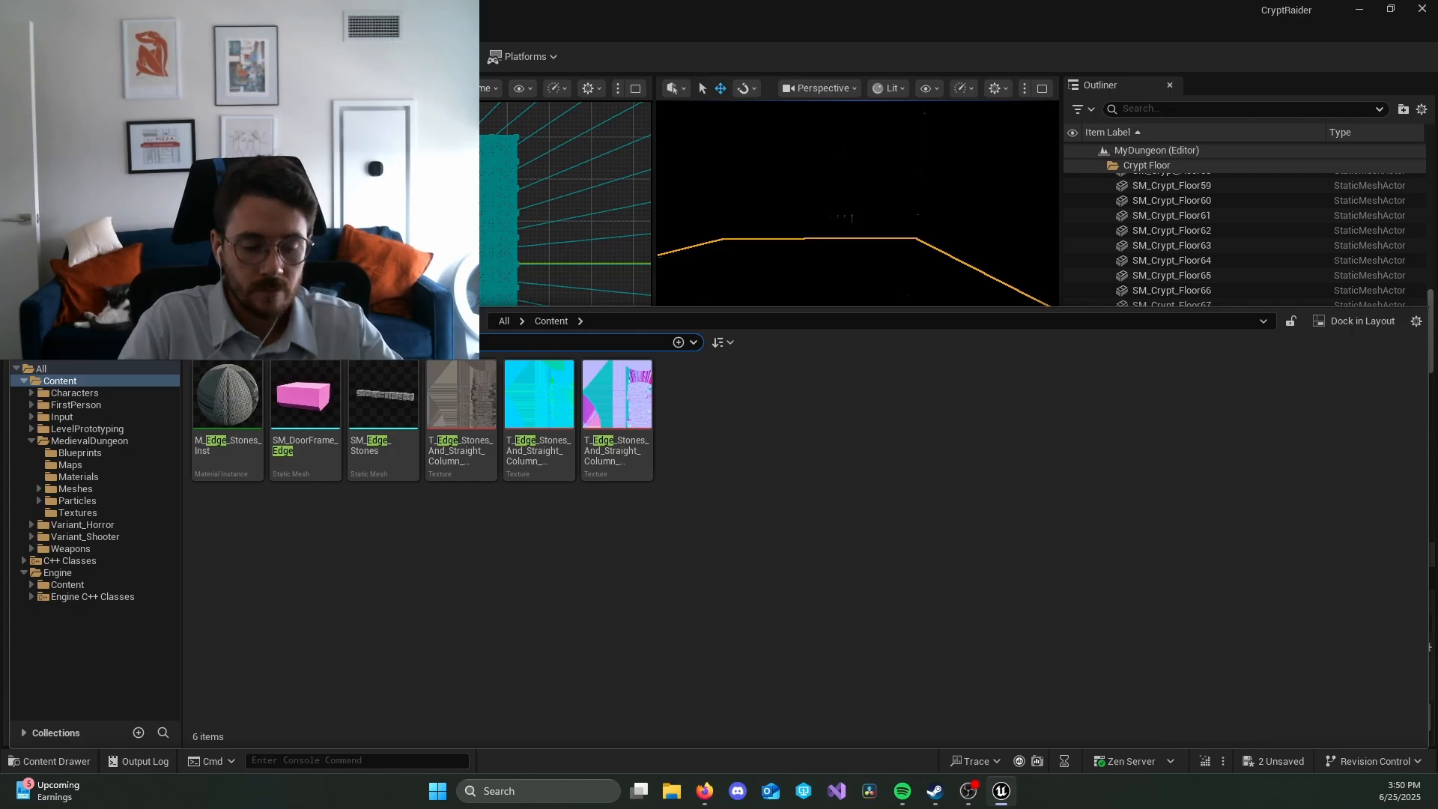
pyautogui.write('bo')
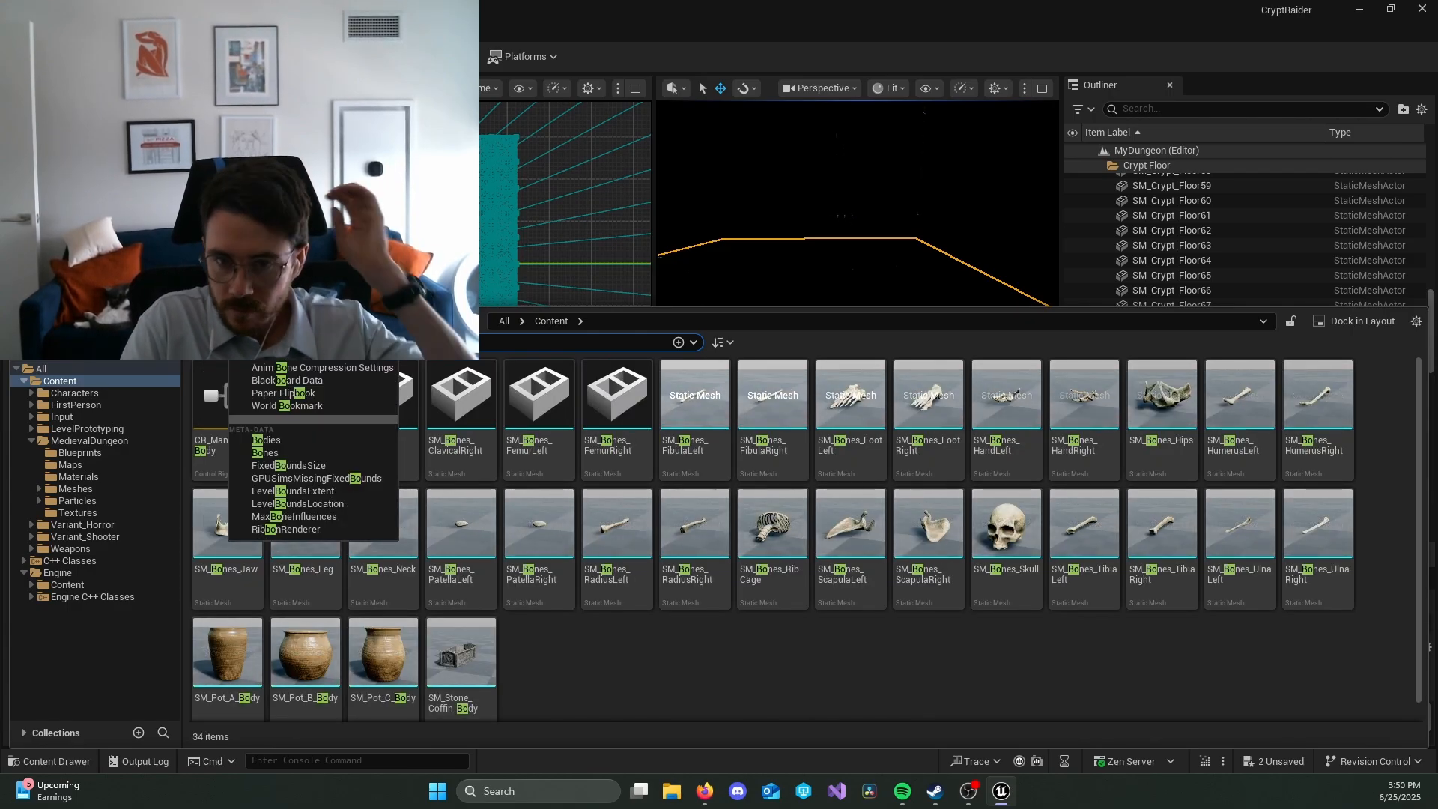
pyautogui.press('BackSpace')
pyautogui.write('p')
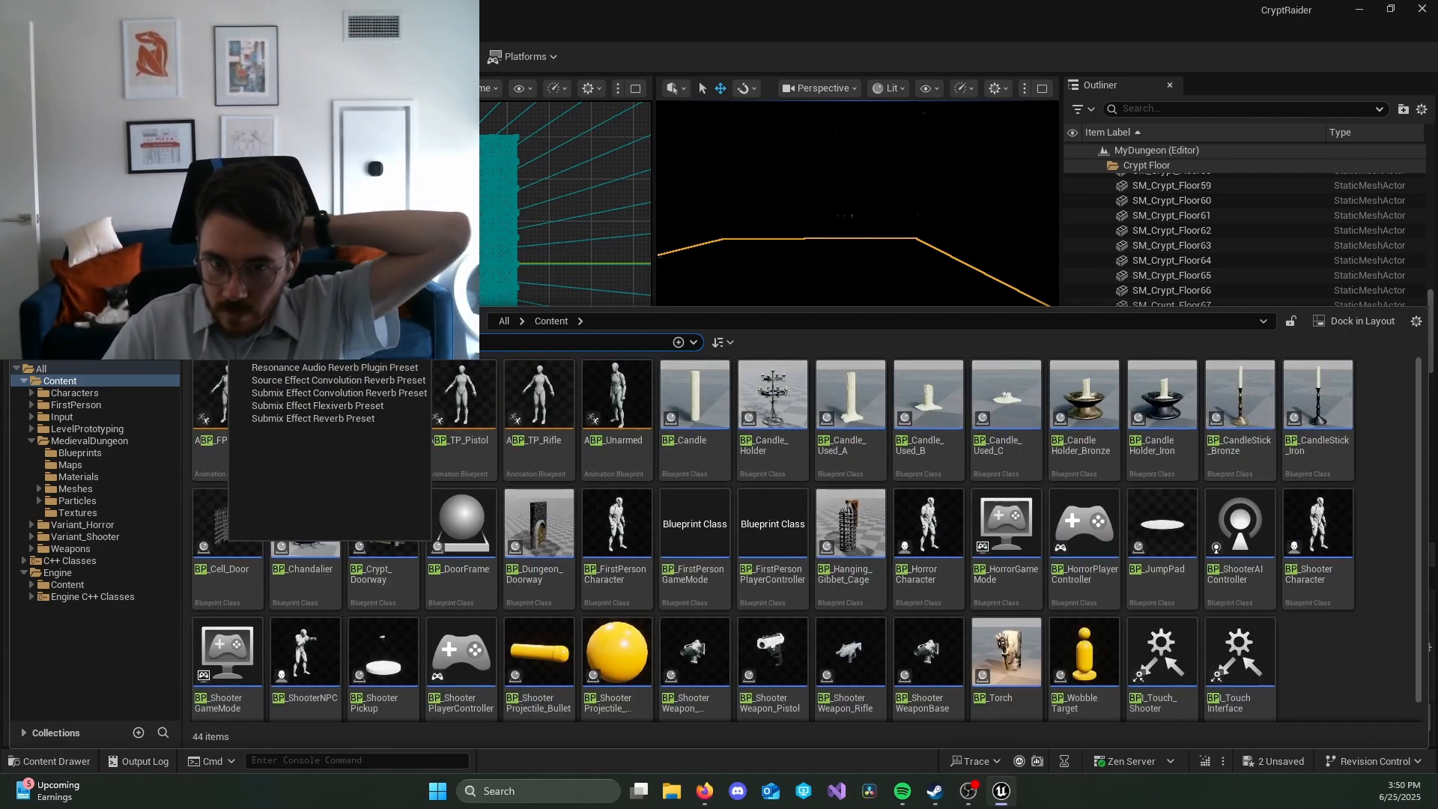
pyautogui.click(1340, 666)
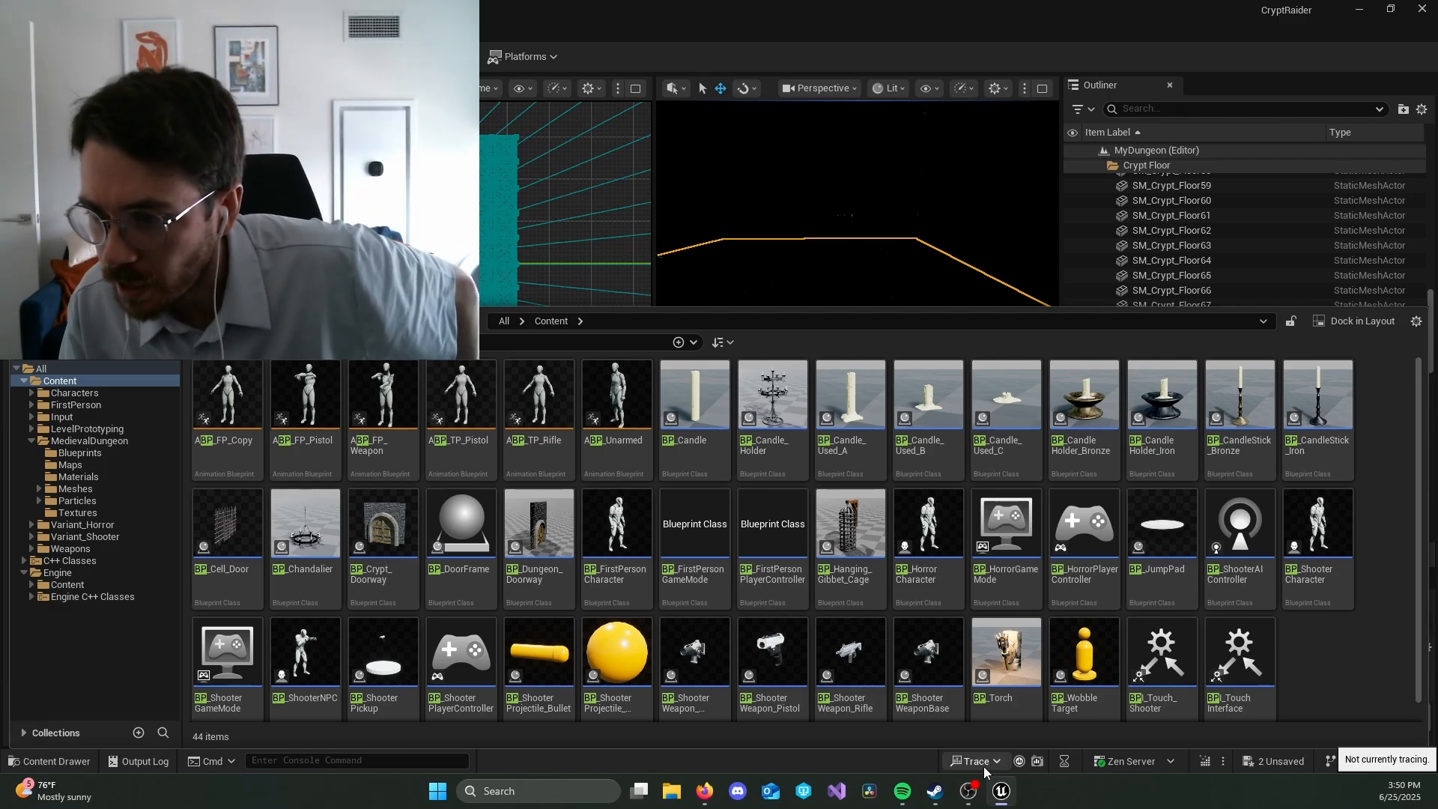
# Step: Place a BP_Torch beside the arched wooden door and move it to X -2900, Y -1200, Z -100
pyautogui.moveTo(1005, 651); pyautogui.dragTo(731, 122)
pyautogui.moveTo(829, 282); pyautogui.dragTo(818, 202, button='right')
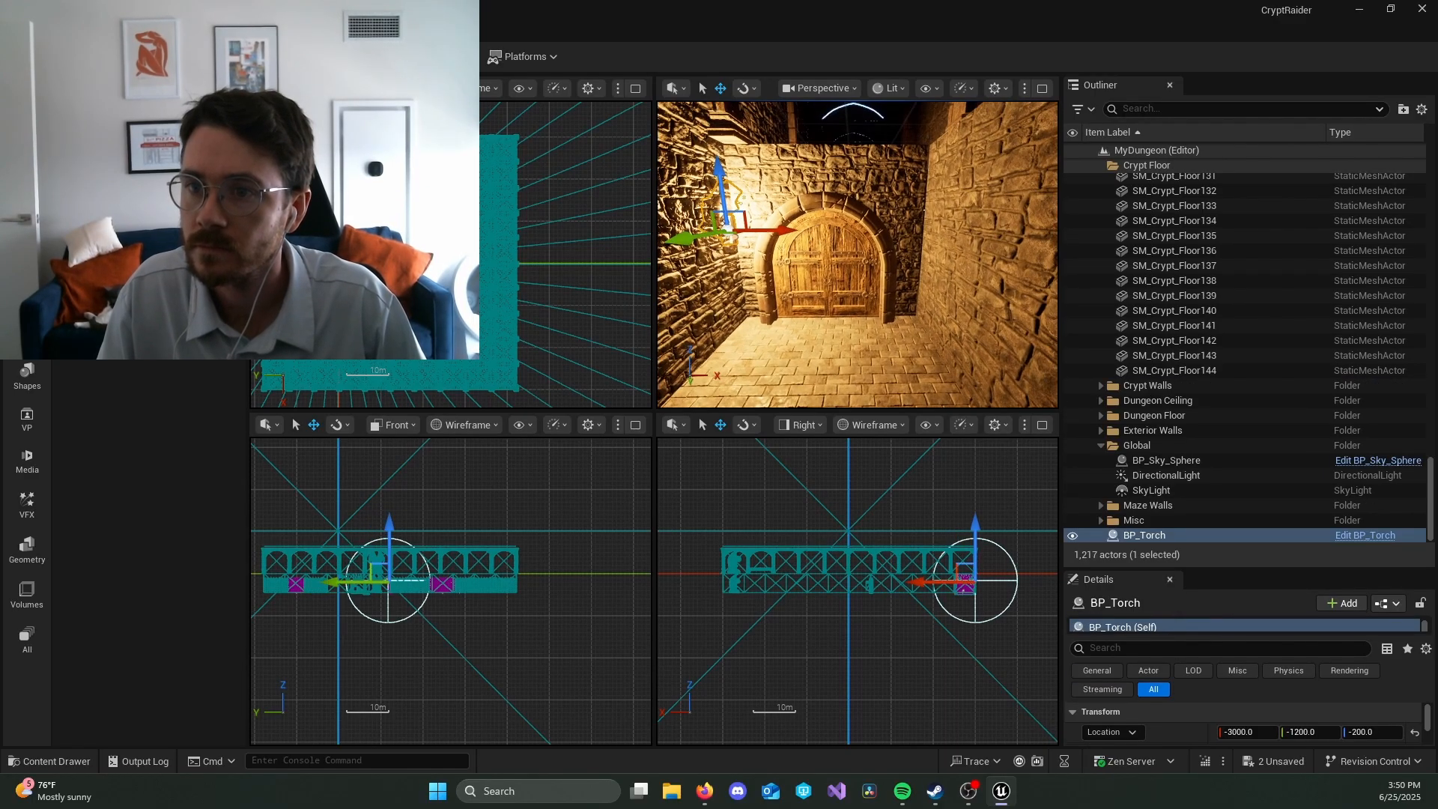
pyautogui.moveTo(726, 182); pyautogui.dragTo(816, 188)
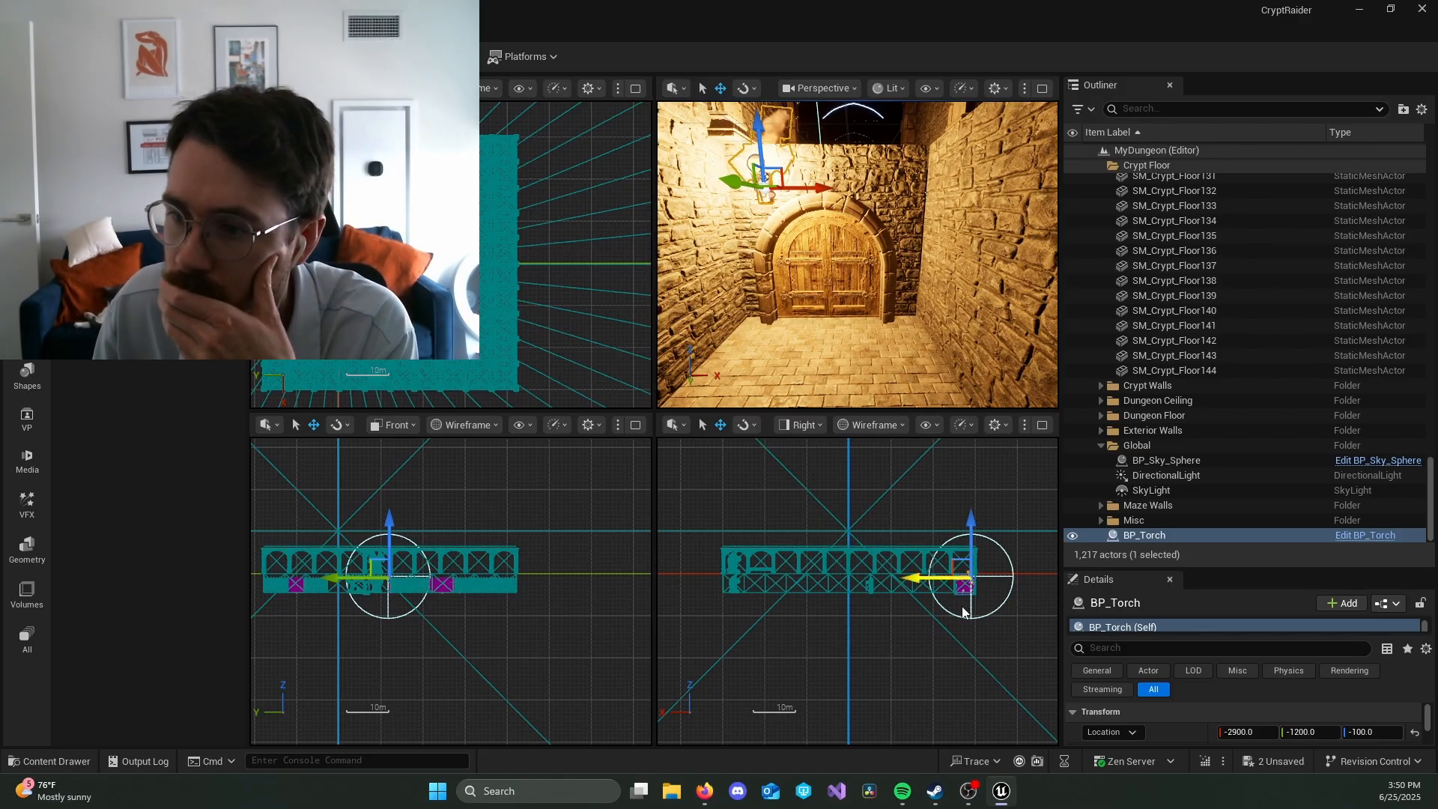
# Step: Locate the placed torch's source asset in the Content folder and copy the torch actor's file path
pyautogui.hotkey('ctrl', 'b')
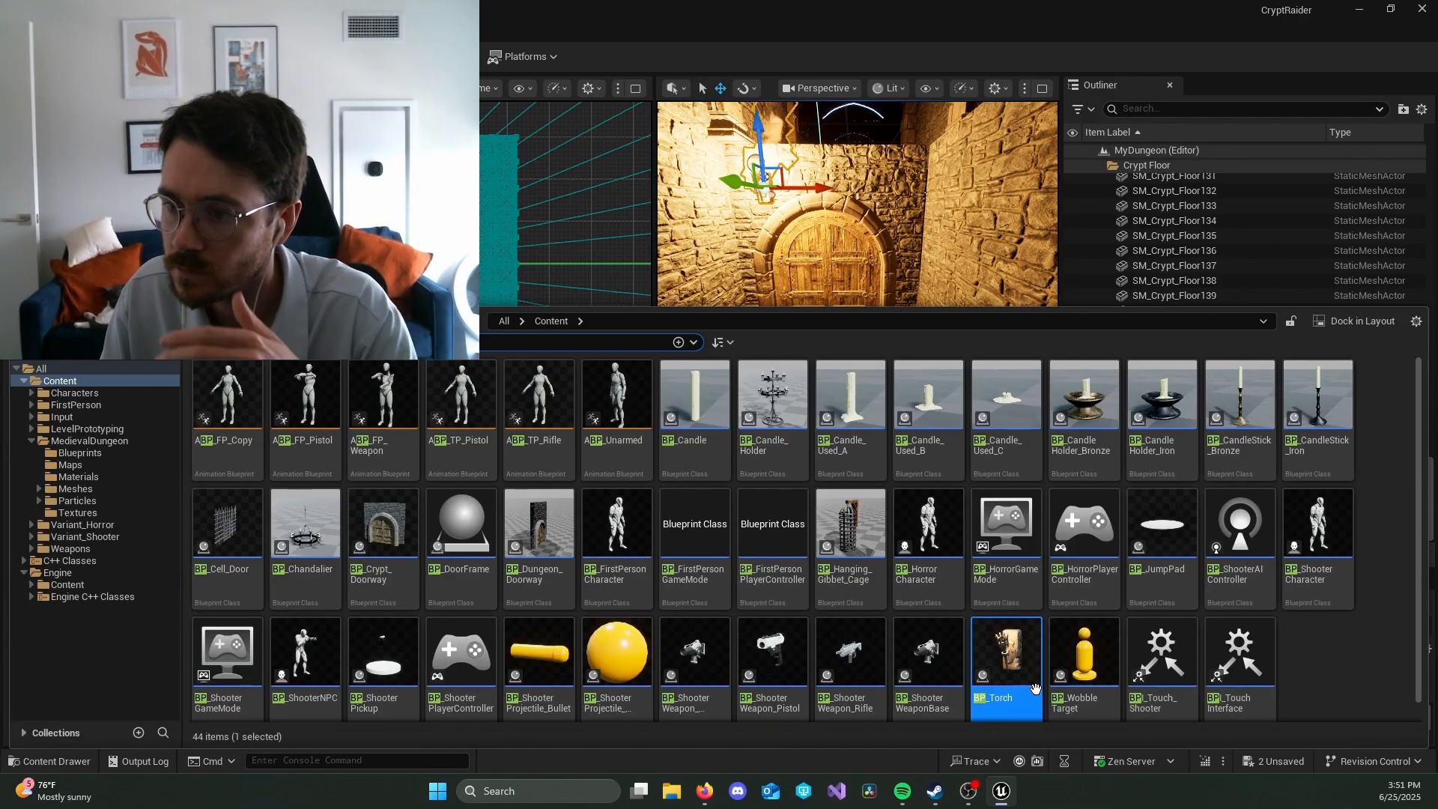
pyautogui.click(992, 650)
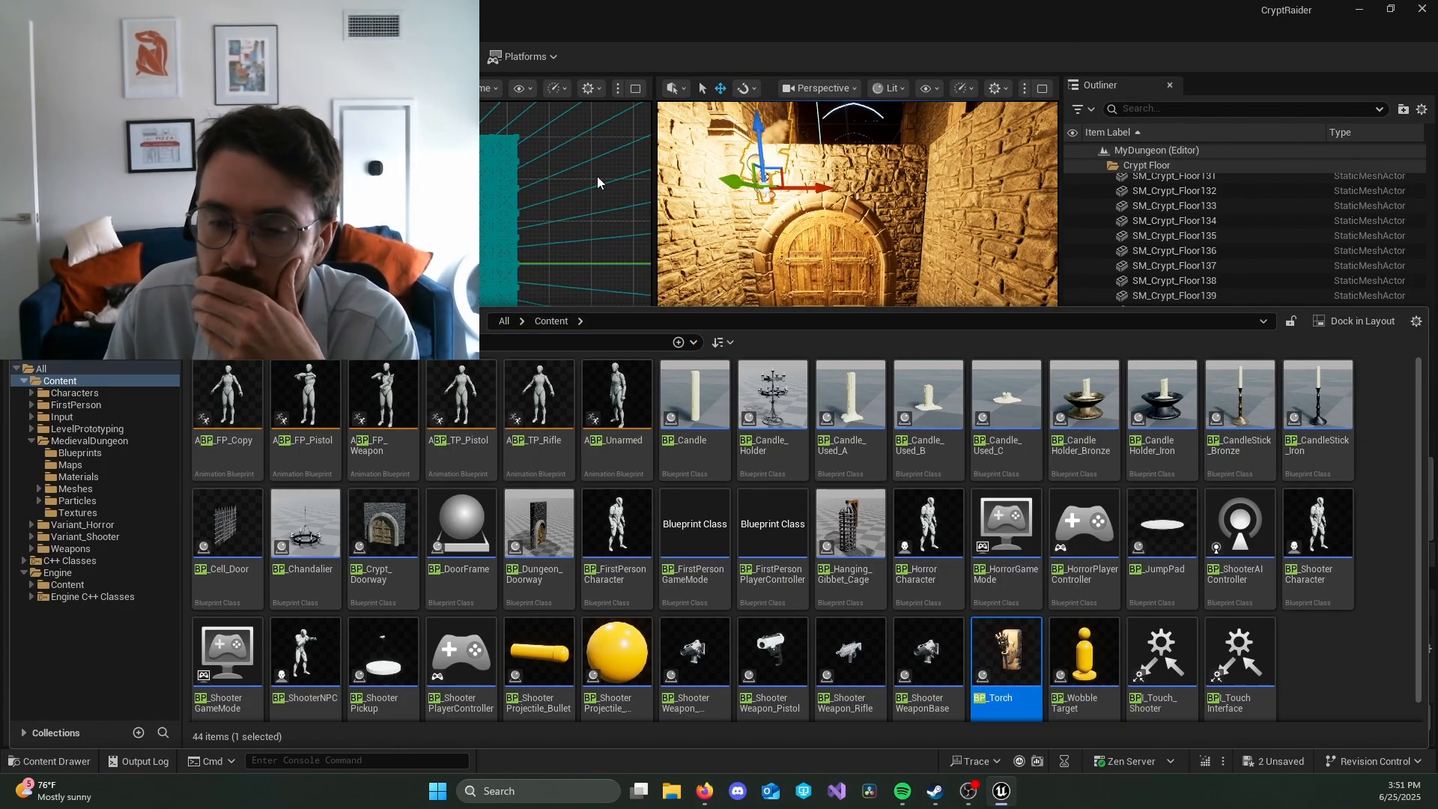
pyautogui.hotkey('ctrl', 'space')
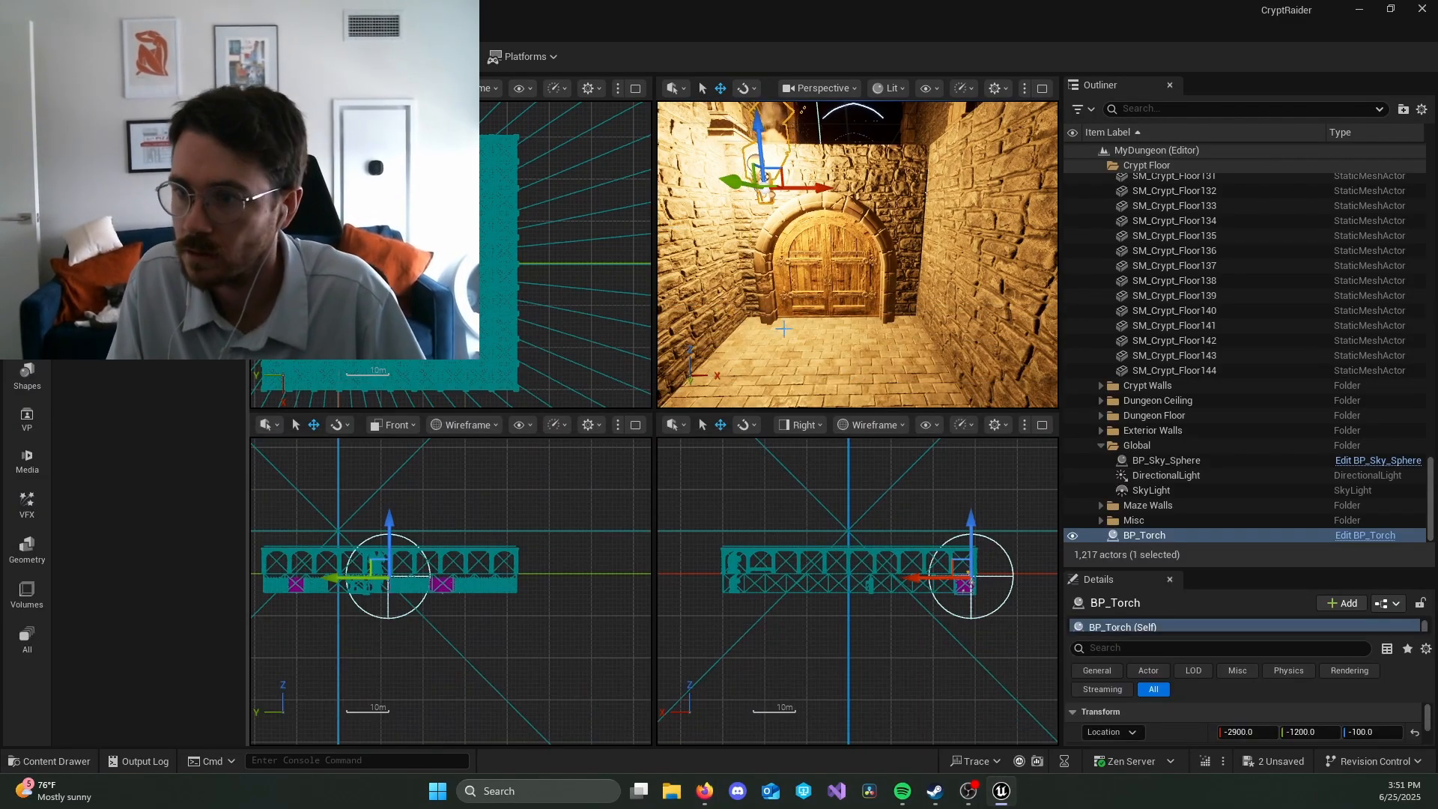
pyautogui.rightClick(1175, 539)
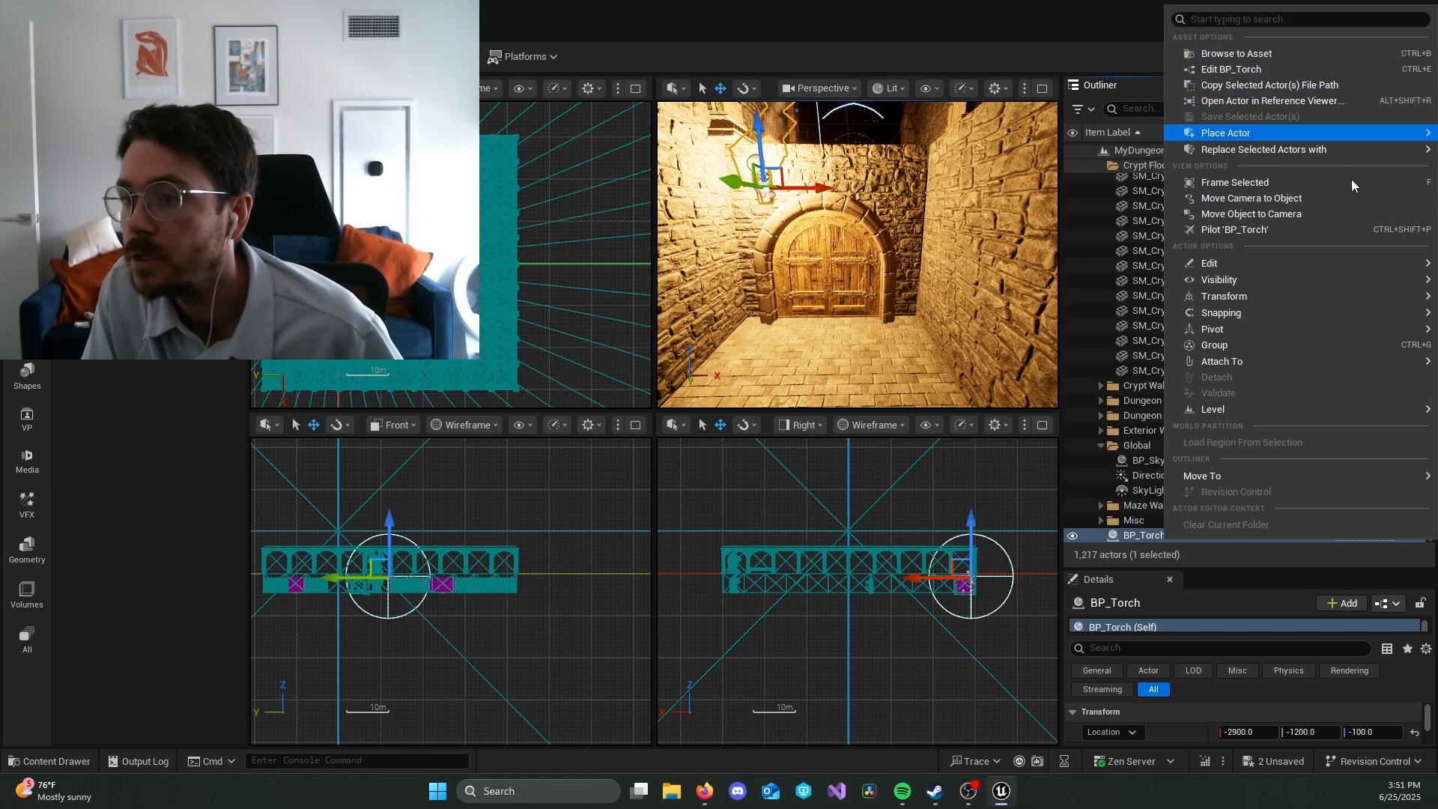
pyautogui.moveTo(1336, 139)
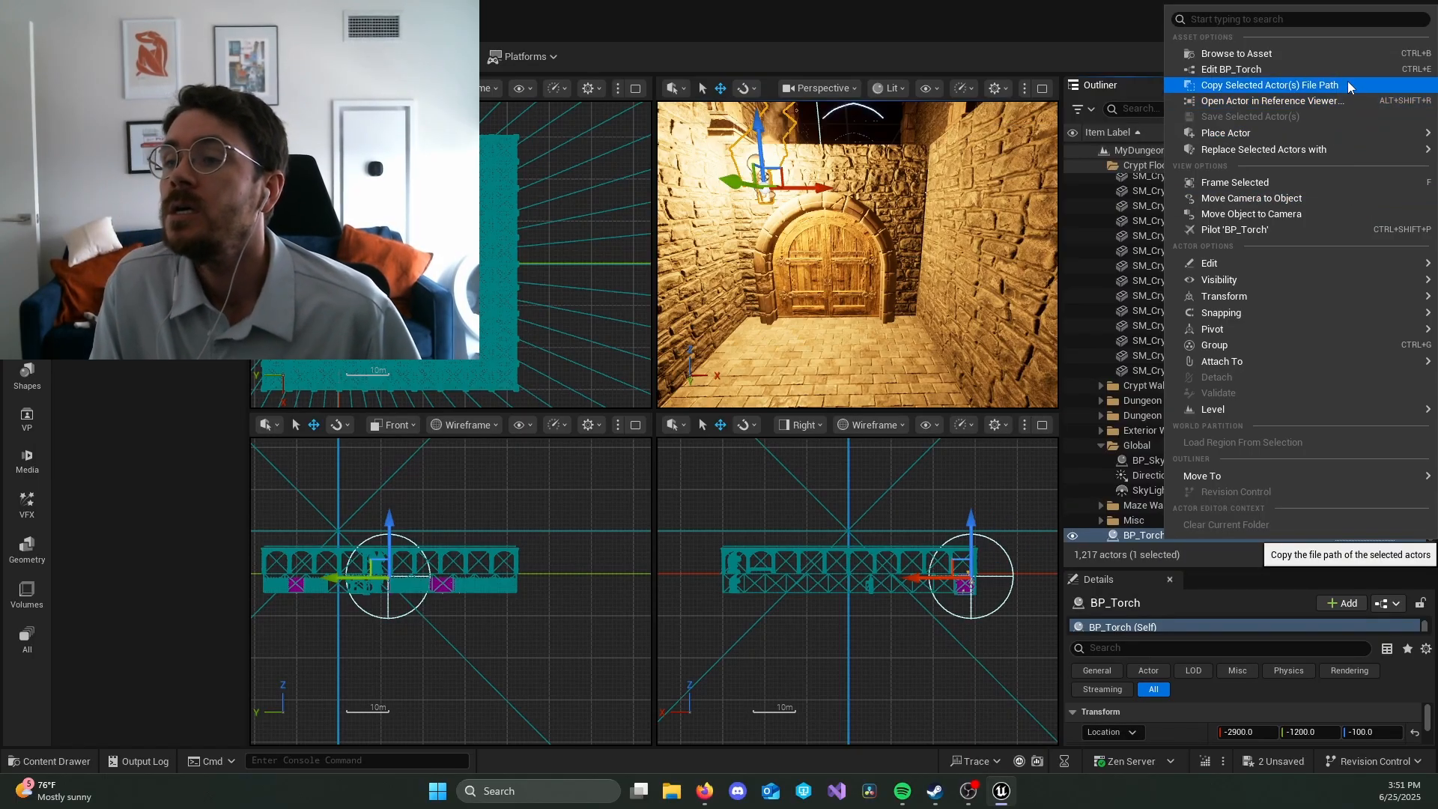
pyautogui.click(1352, 88)
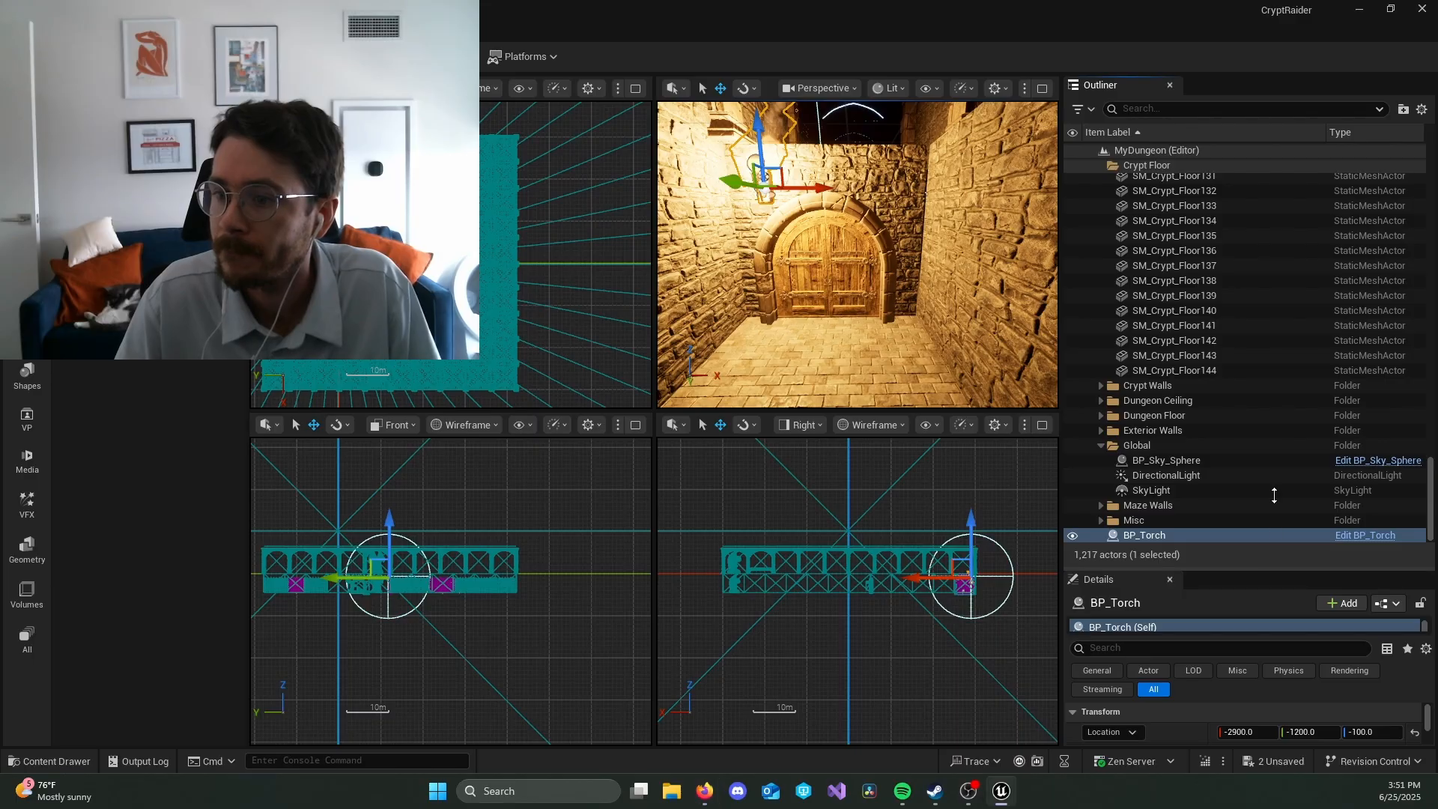
# Step: Create a New Subclass Blueprint named BP_Torch_Blueprint from the placed torch in the Content folder, filtering the parent classes by BP_Torch_dungeon
pyautogui.moveTo(1276, 566); pyautogui.dragTo(1258, 272)
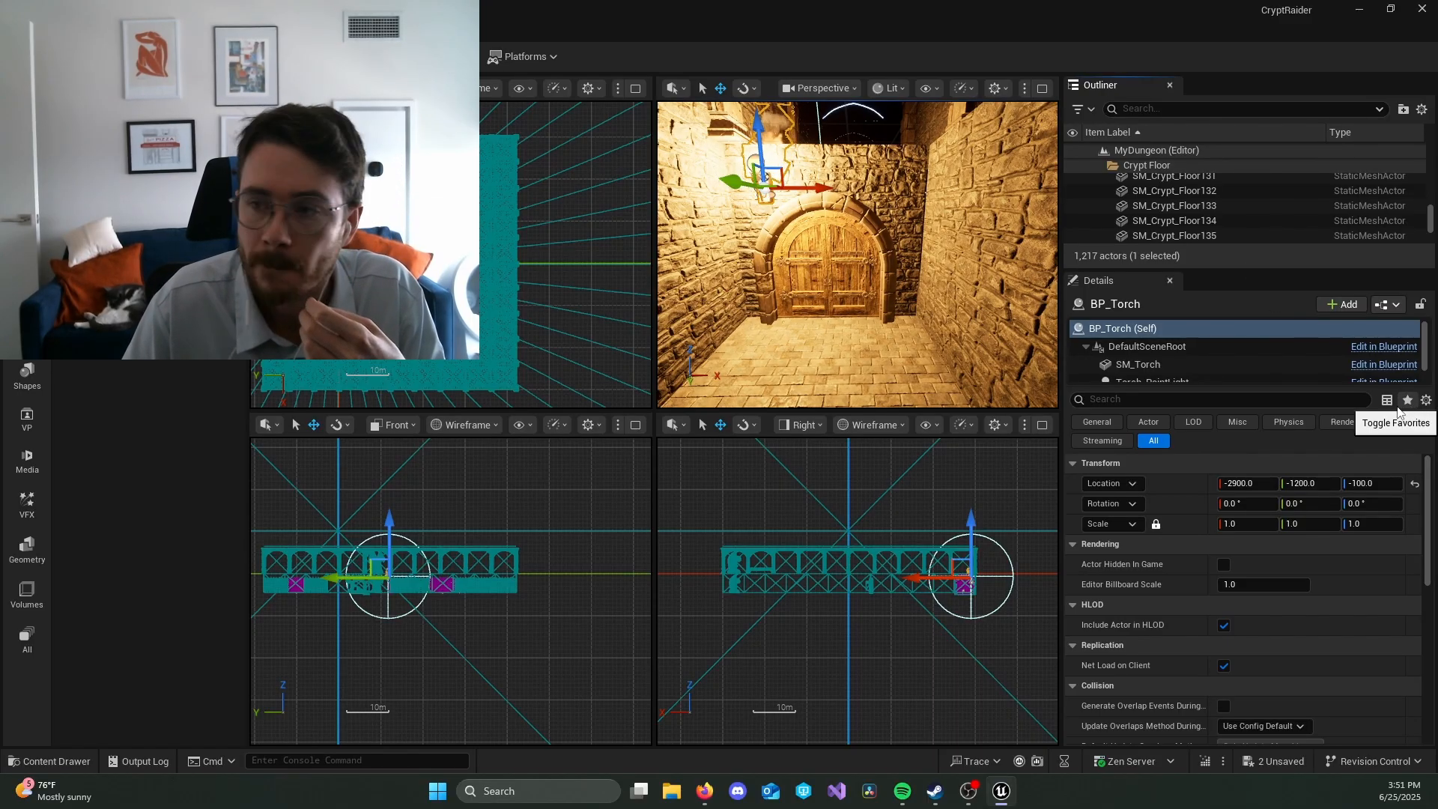
pyautogui.click(1390, 307)
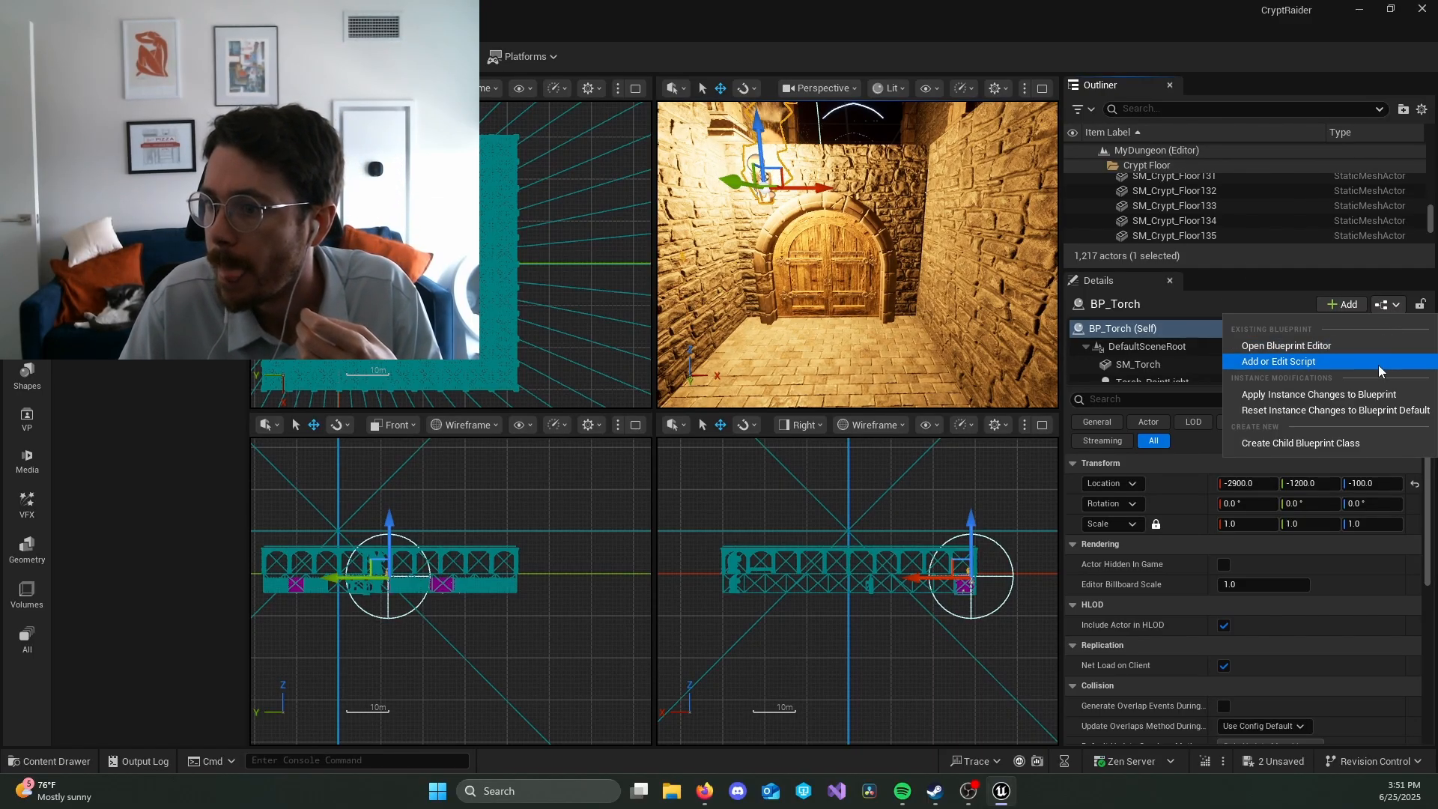
pyautogui.click(1378, 439)
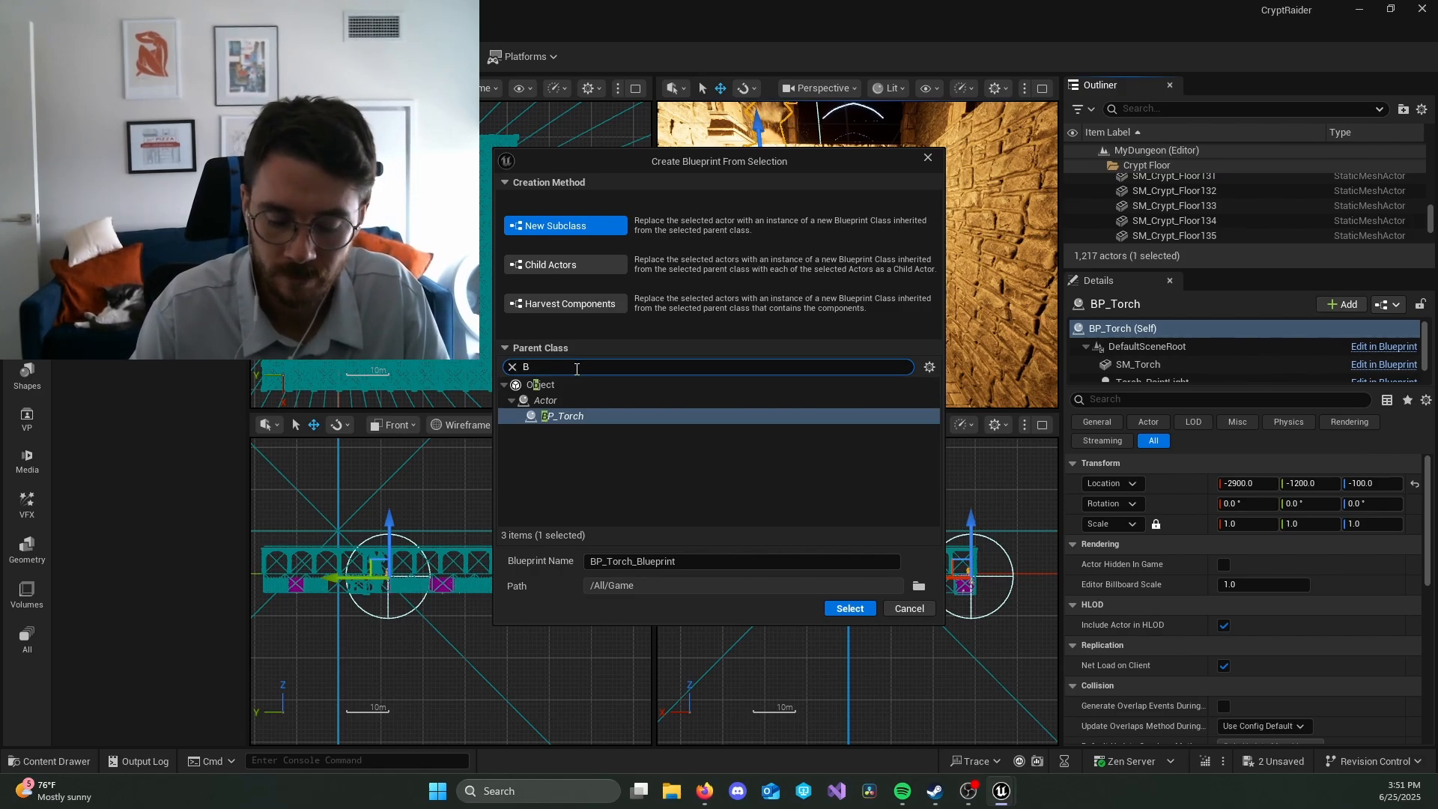
pyautogui.write('BP-T')
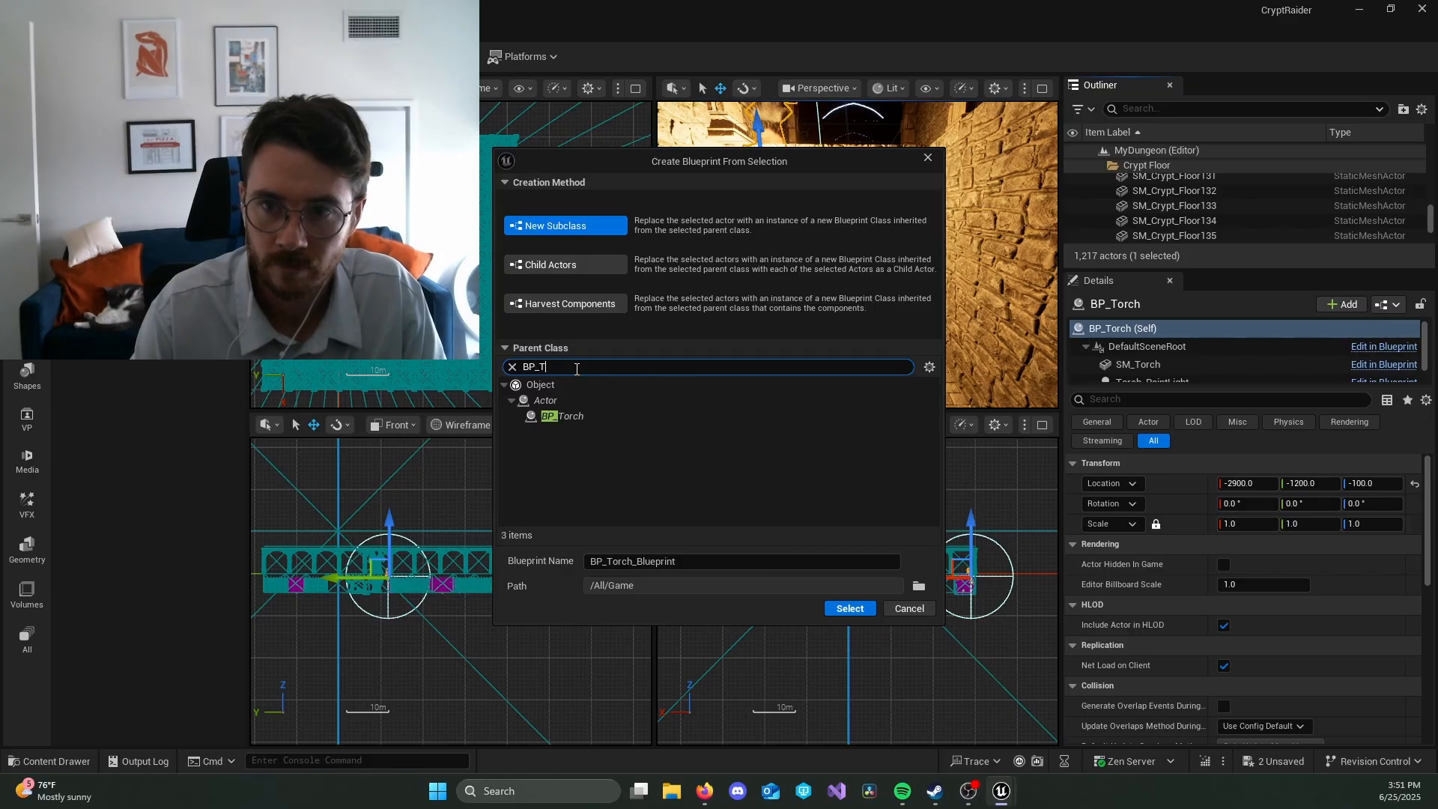
pyautogui.write('orch_d')
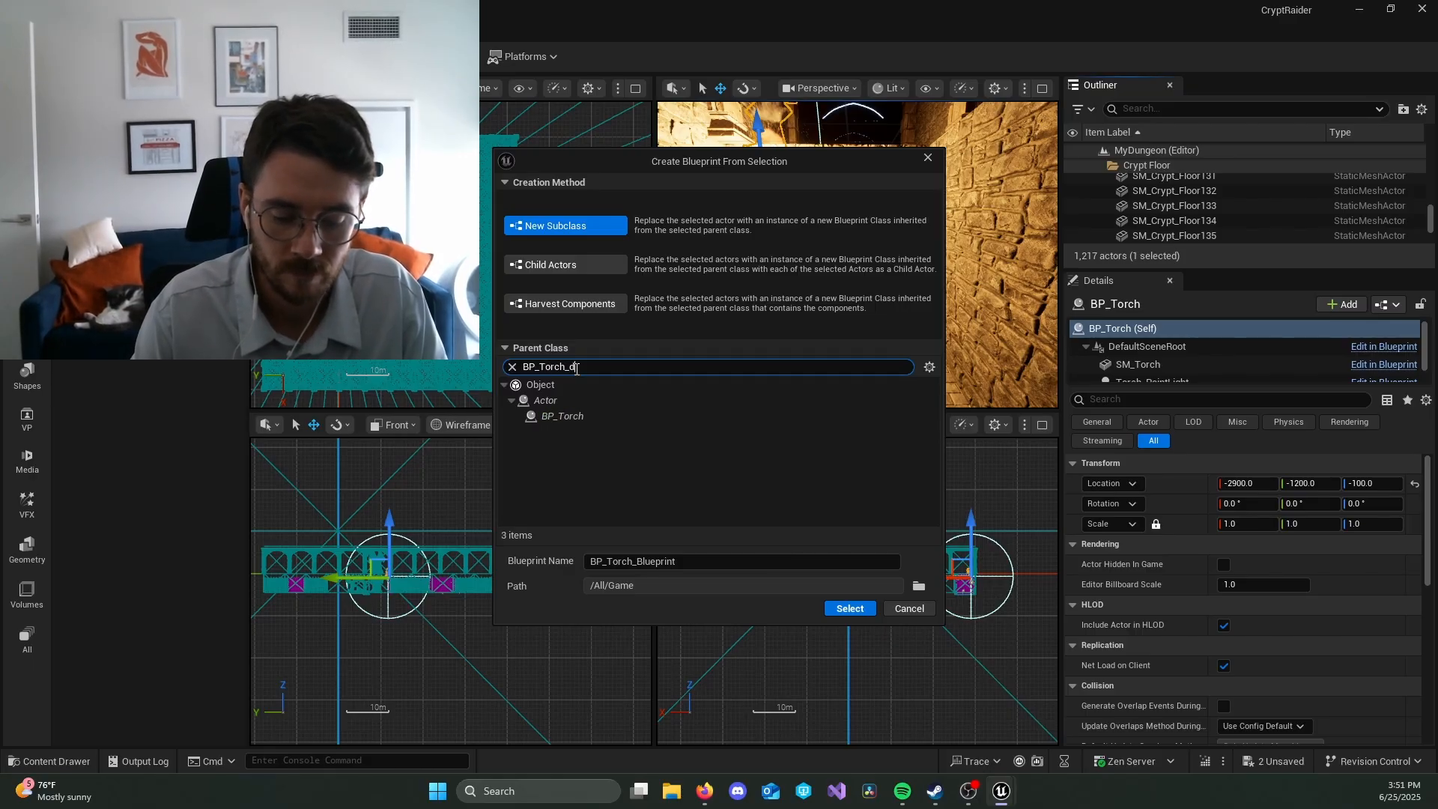
pyautogui.write('ungeon')
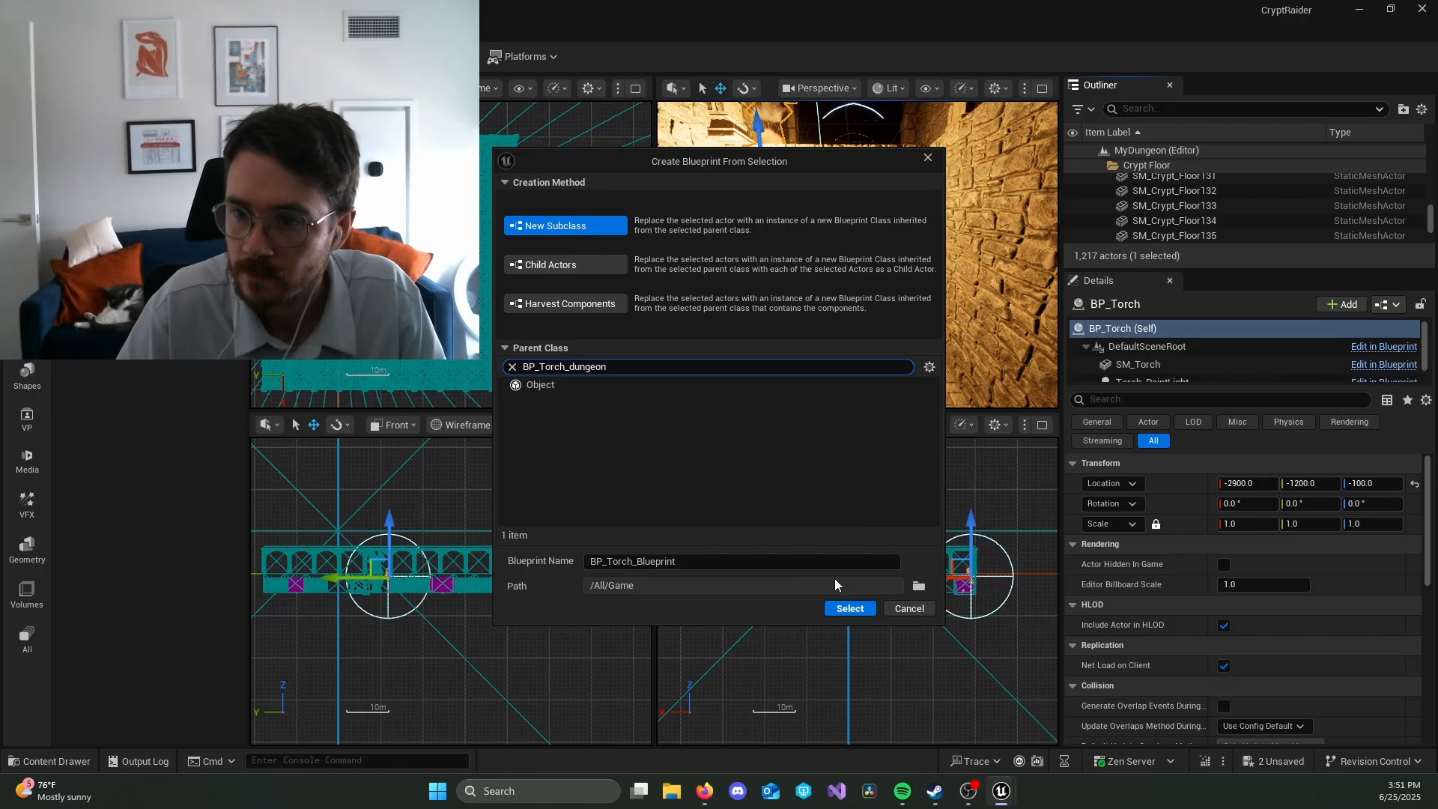
pyautogui.click(920, 586)
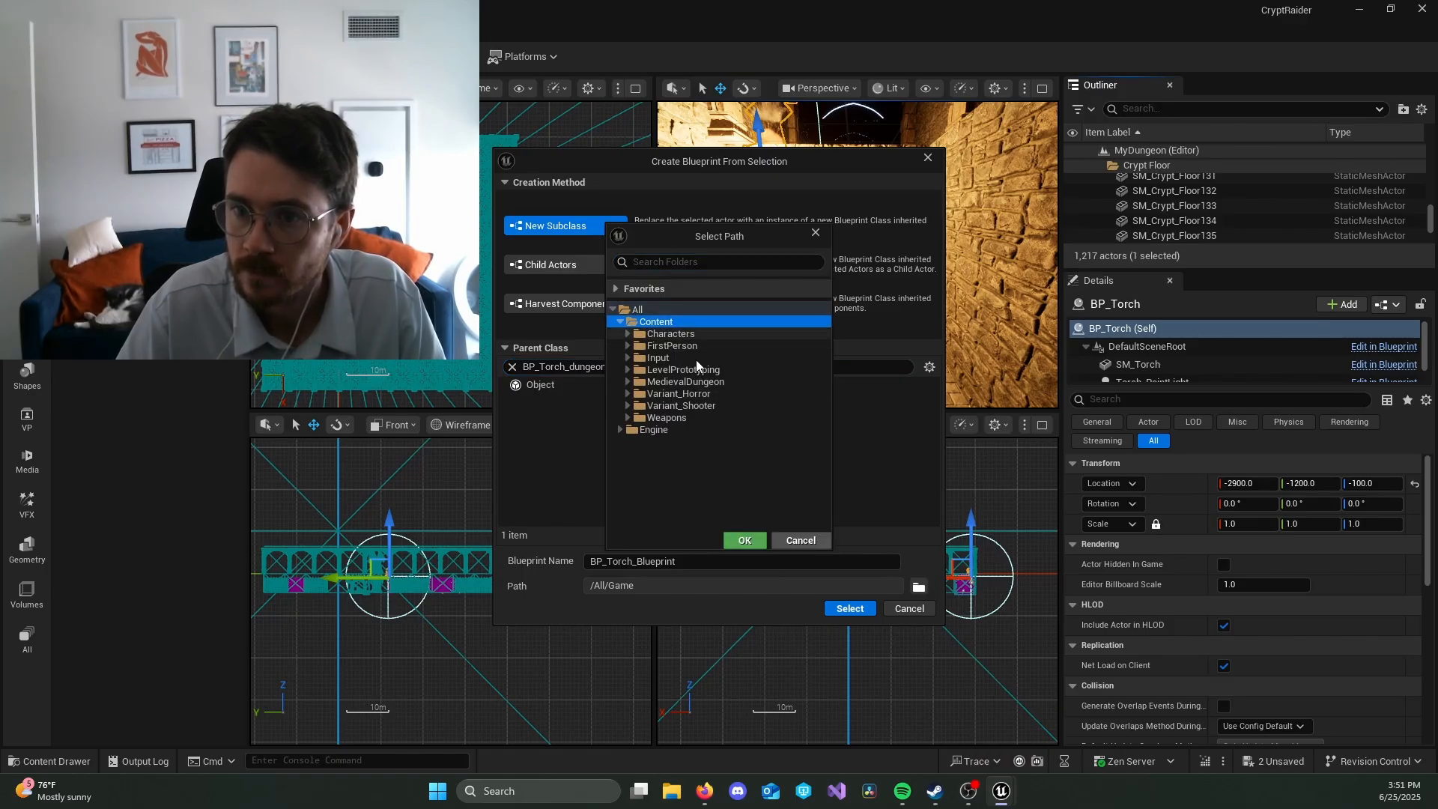
pyautogui.click(756, 541)
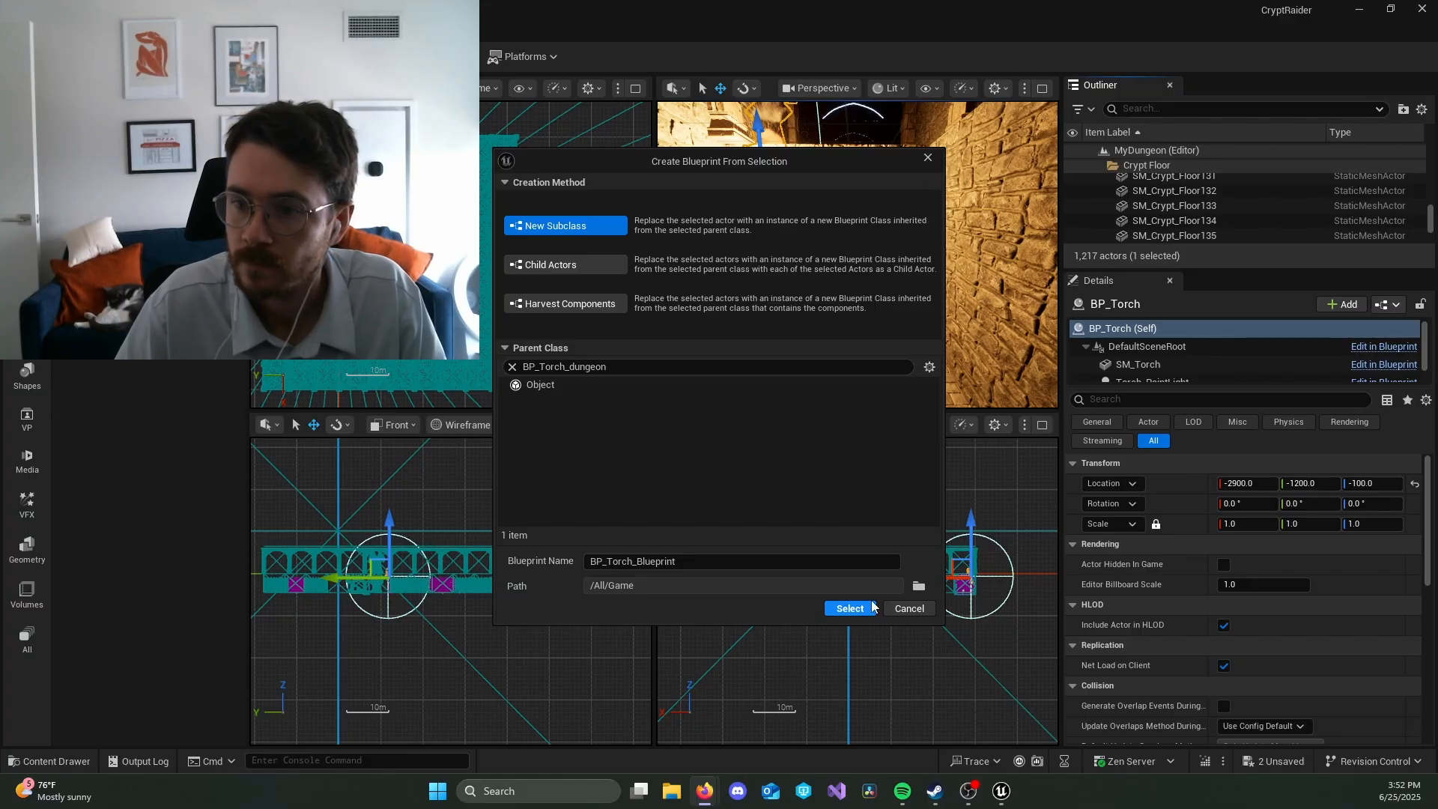
pyautogui.click(850, 608)
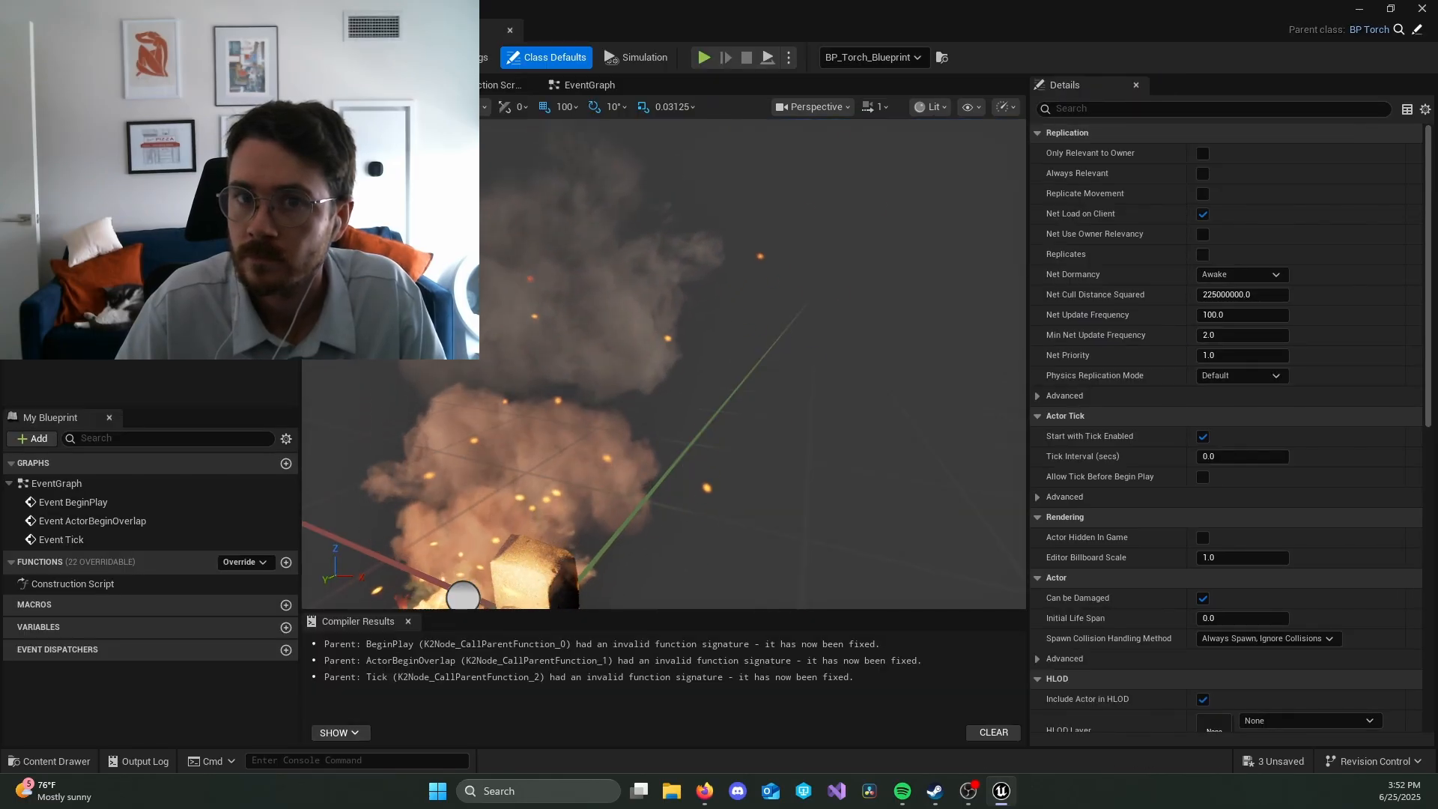
# Step: Examine the new torch Blueprint's preview and its Torch_PointLight settings, and return to the MyDungeon level
pyautogui.moveTo(578, 330); pyautogui.dragTo(629, 417, button='middle')
pyautogui.scroll(-6, 746, 373)
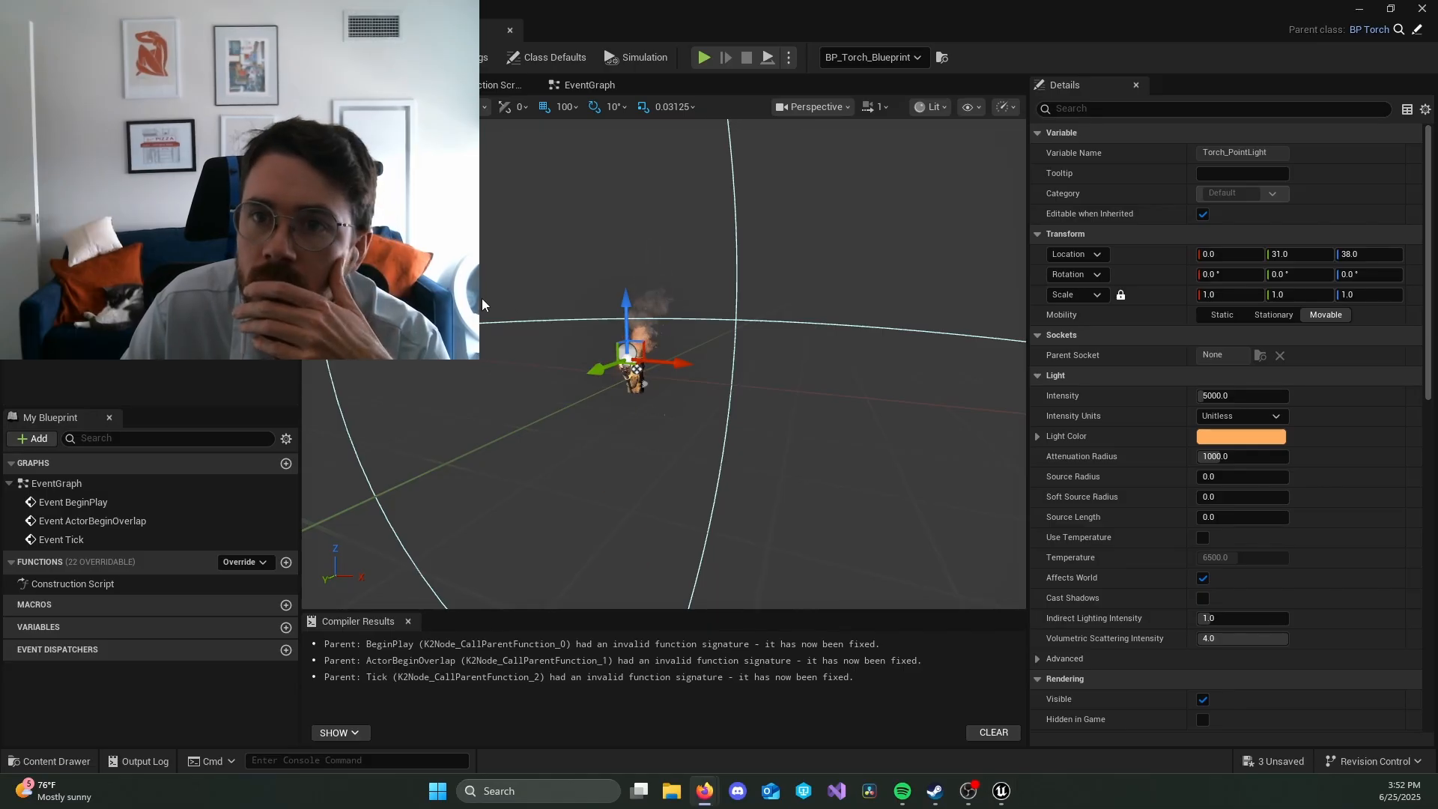
pyautogui.click(345, 30)
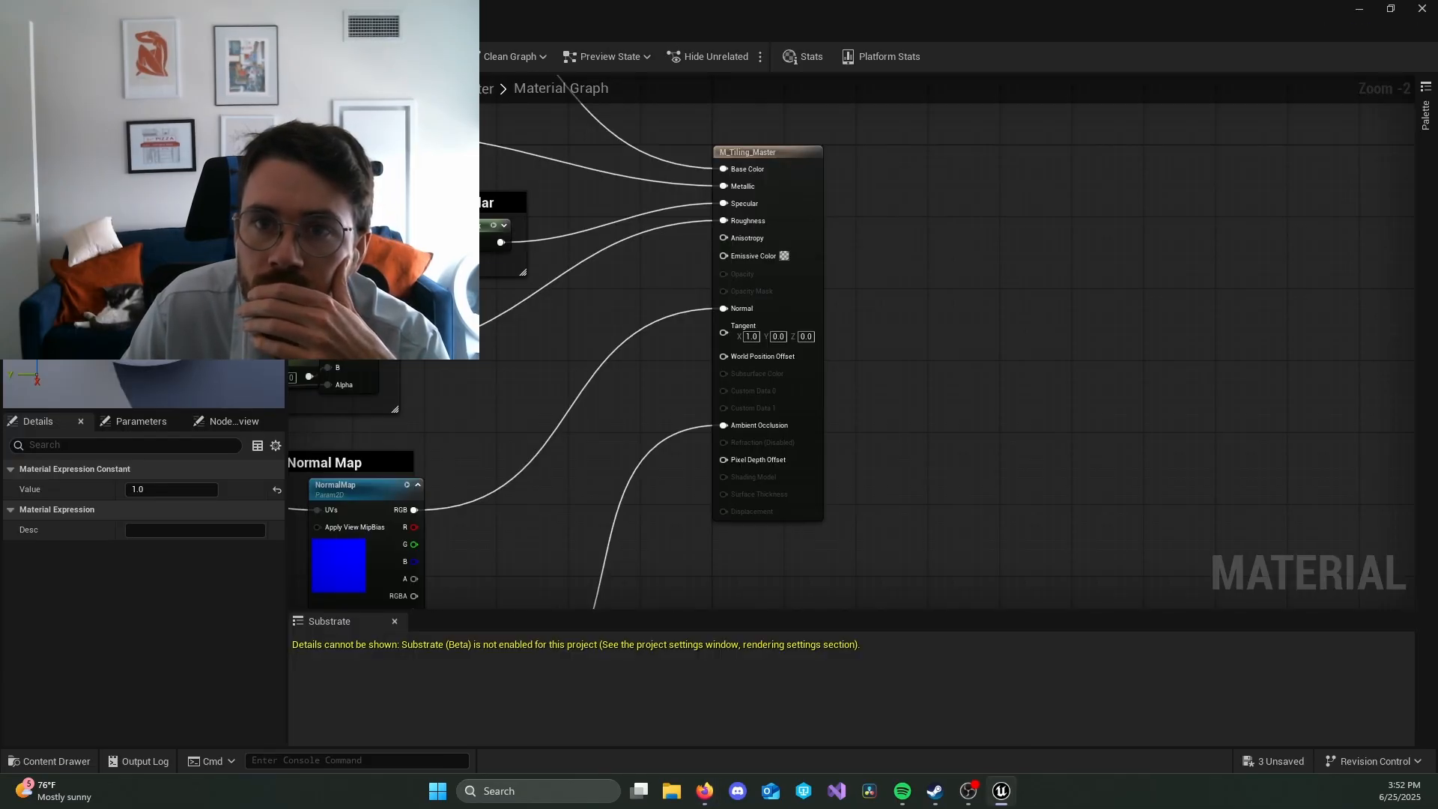
pyautogui.click(93, 30)
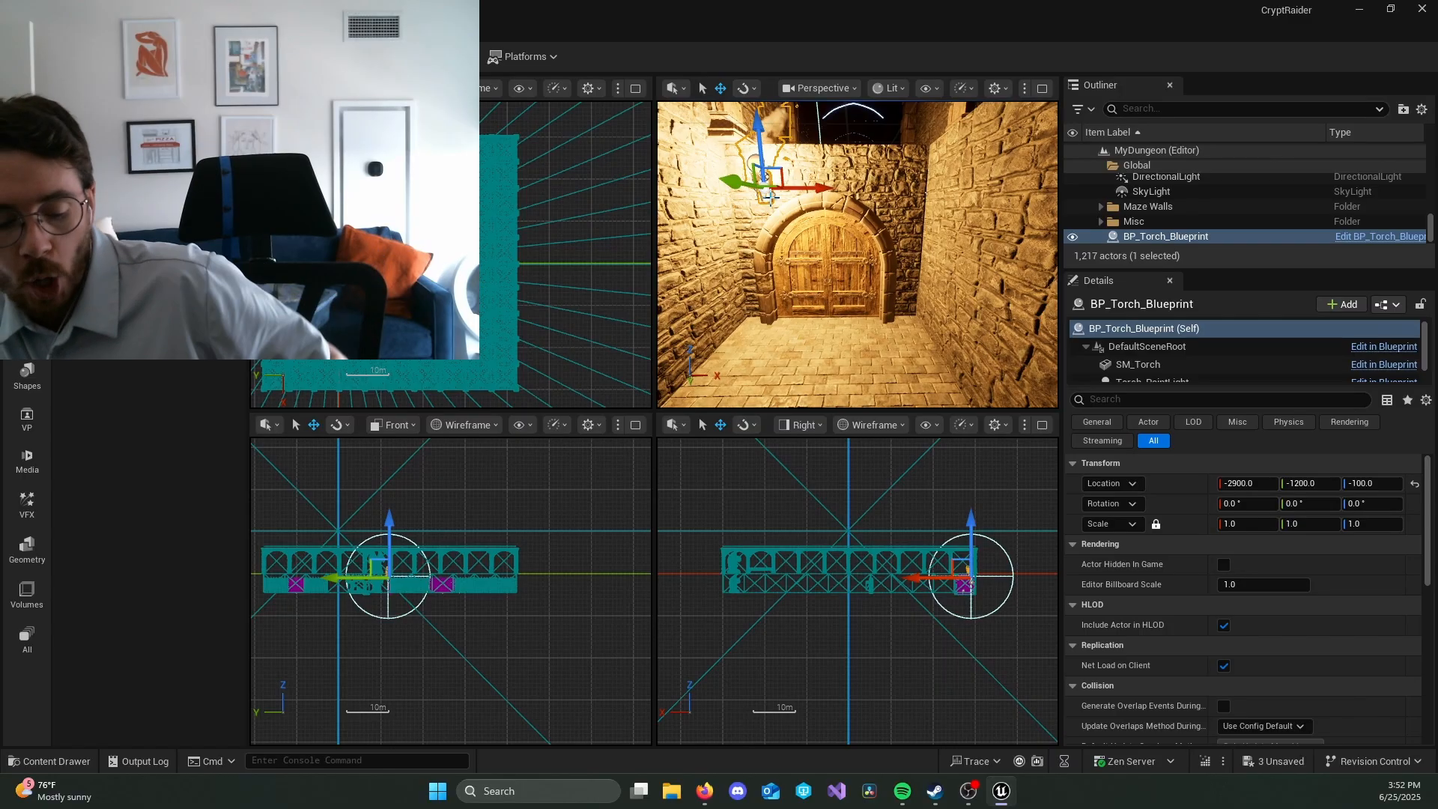
# Step: Delete the torch from the level and place BP_Torch_Blueprint beside the arched door at X -2900, Y -1200, Z -100
pyautogui.press('Delete')
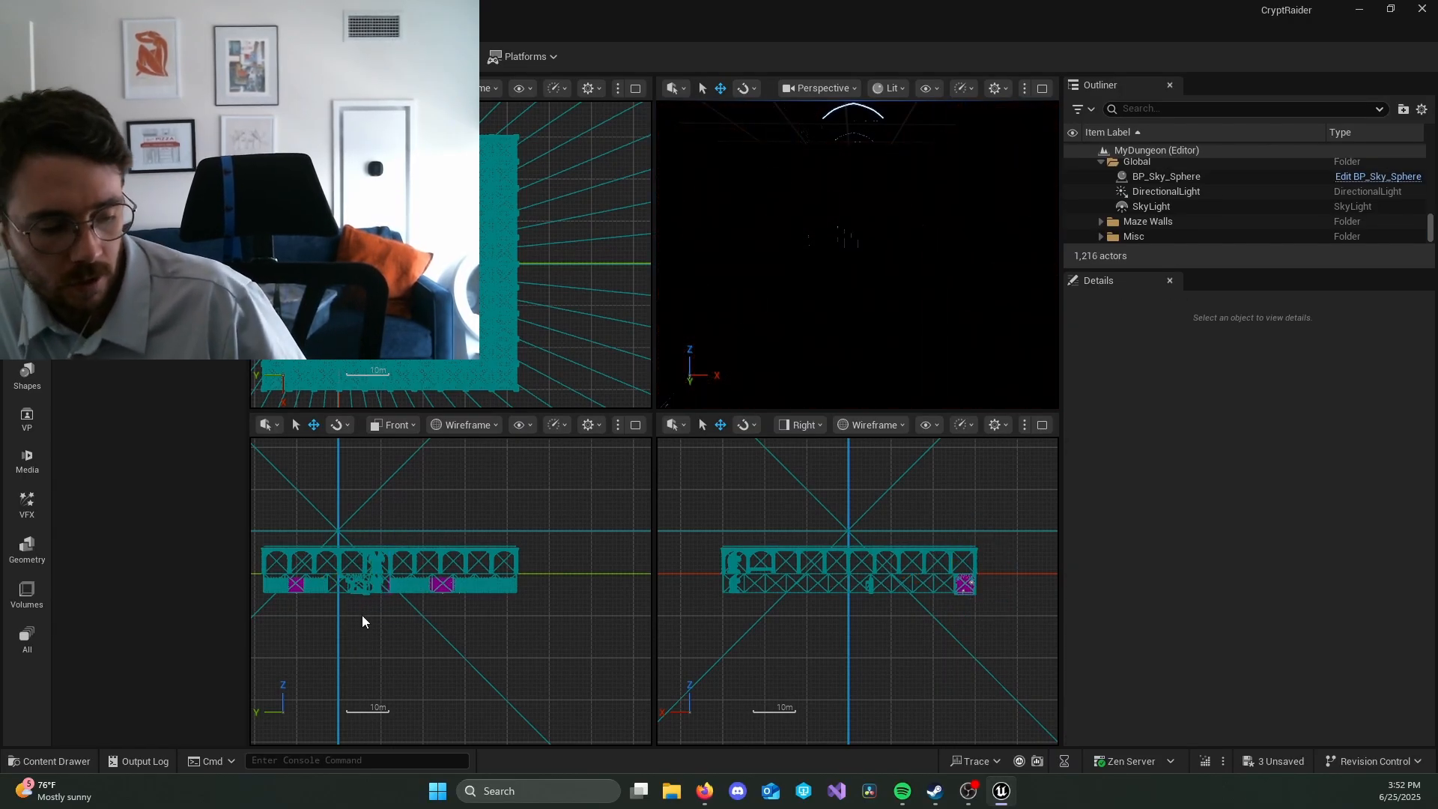
pyautogui.hotkey('ctrl', 'space')
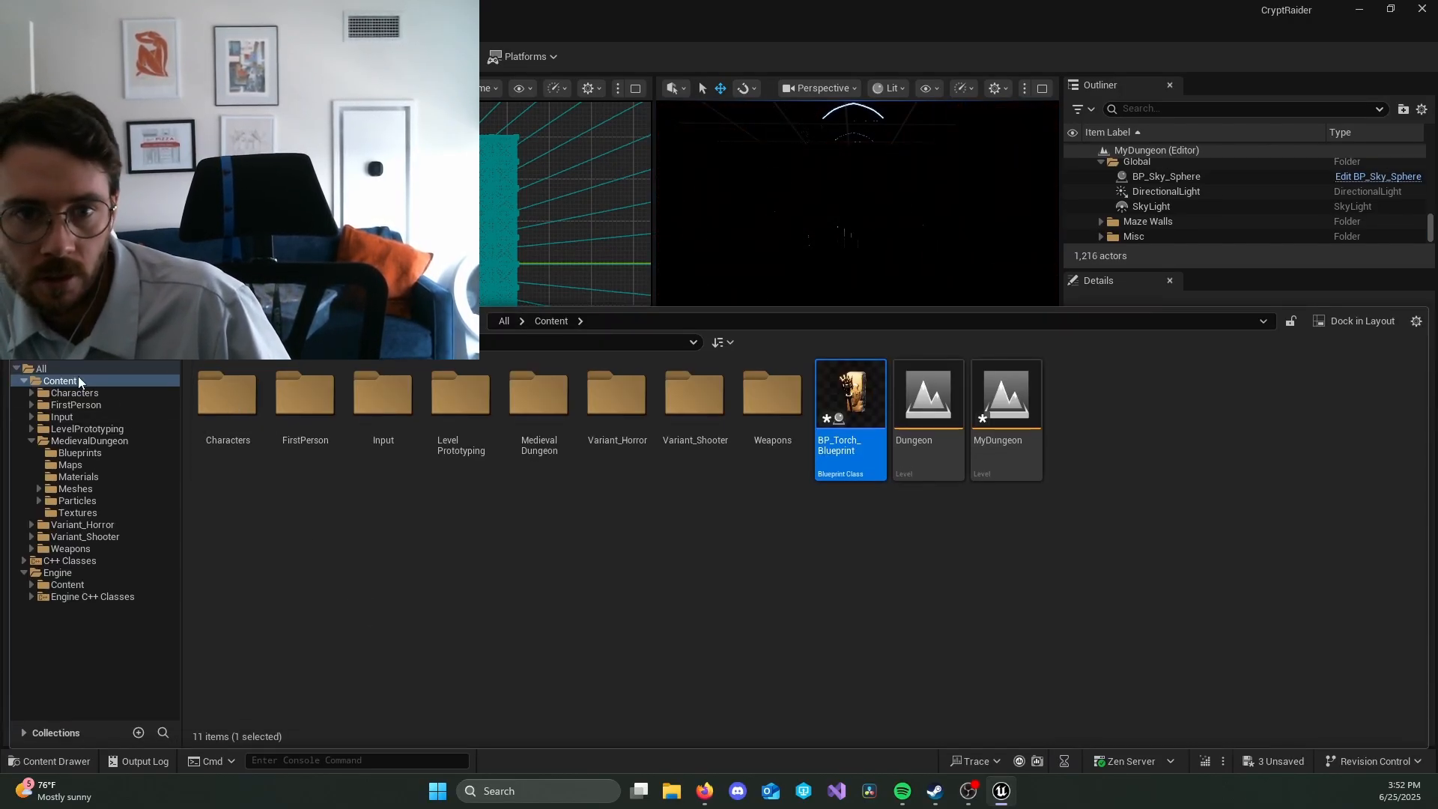
pyautogui.moveTo(850, 397); pyautogui.dragTo(768, 187)
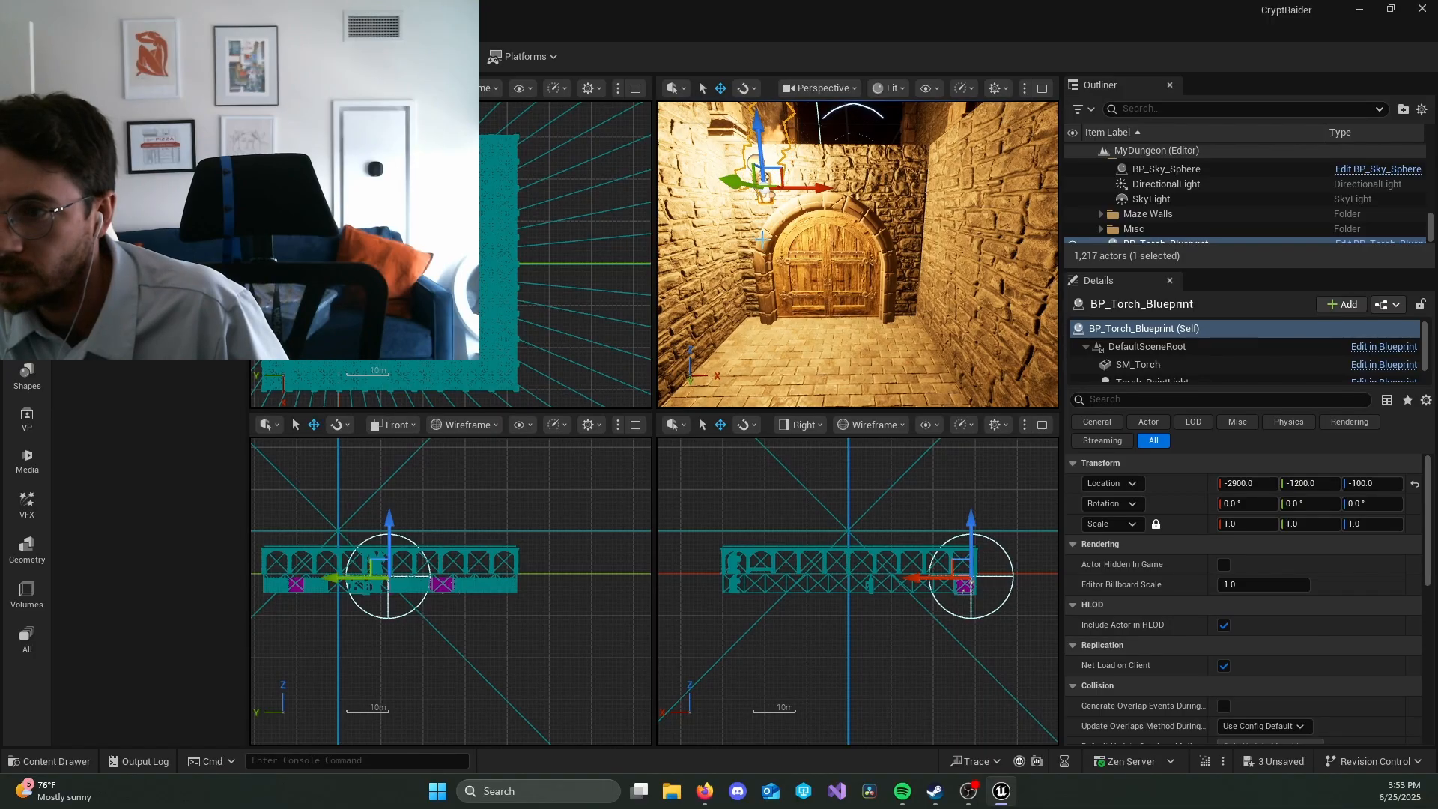
# Step: Search the Content folder for "torch" assets
pyautogui.hotkey('ctrl', 'space')
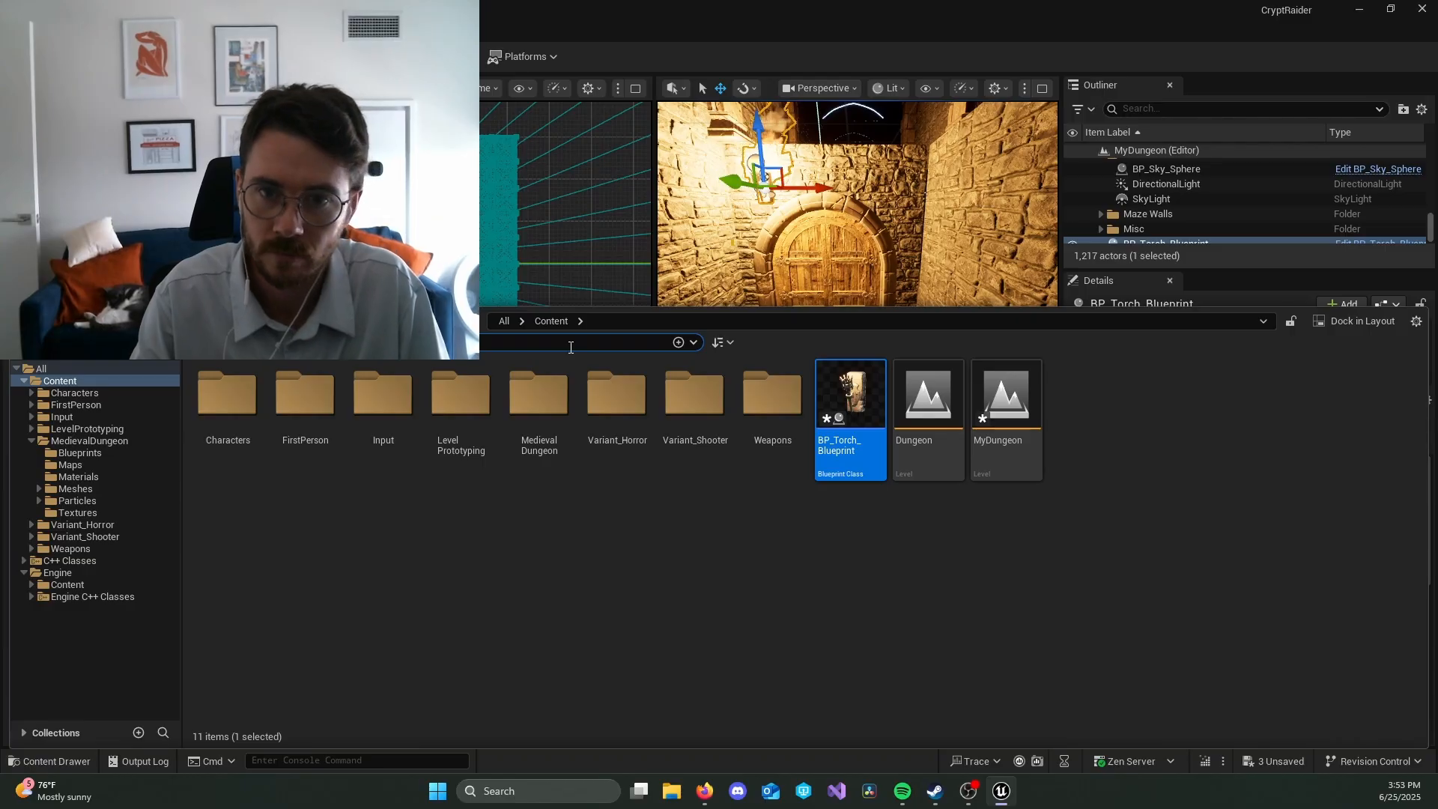
pyautogui.write('torch')
pyautogui.click(464, 550)
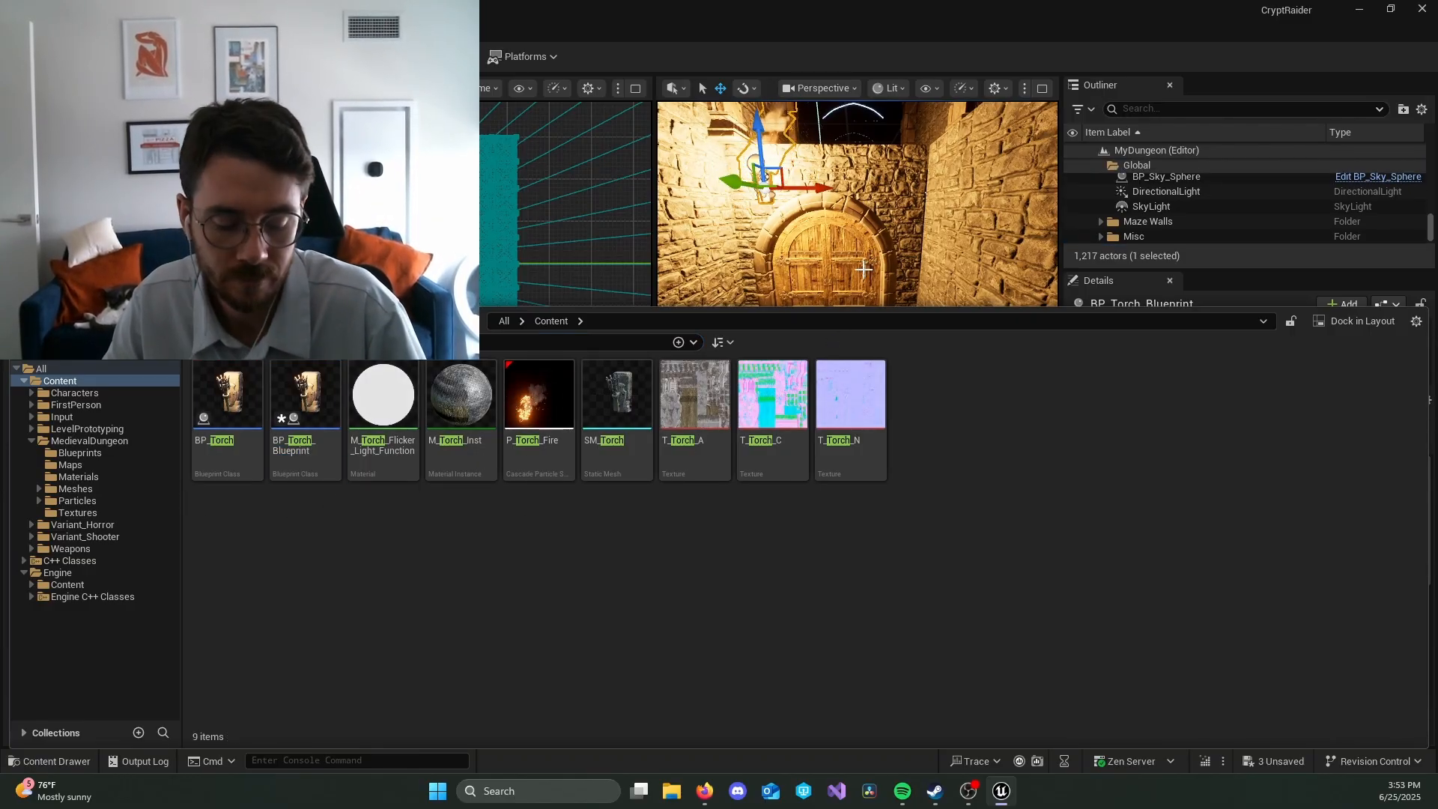
pyautogui.hotkey('alt', 'Tab')
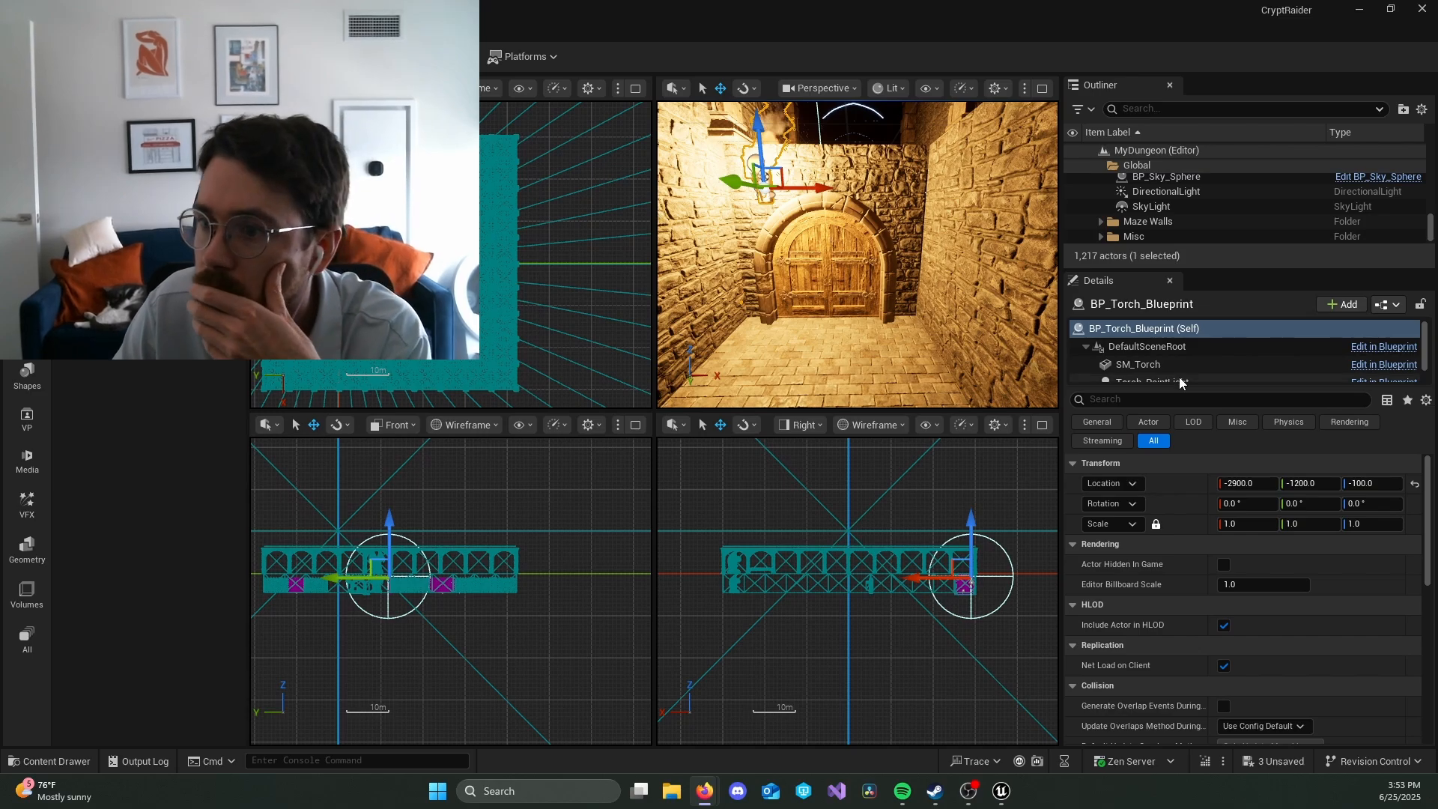
# Step: Select the placed torch's Torch_PointLight component, making room for the component list, and enable Cast Shadows
pyautogui.moveTo(1201, 268); pyautogui.dragTo(1201, 206)
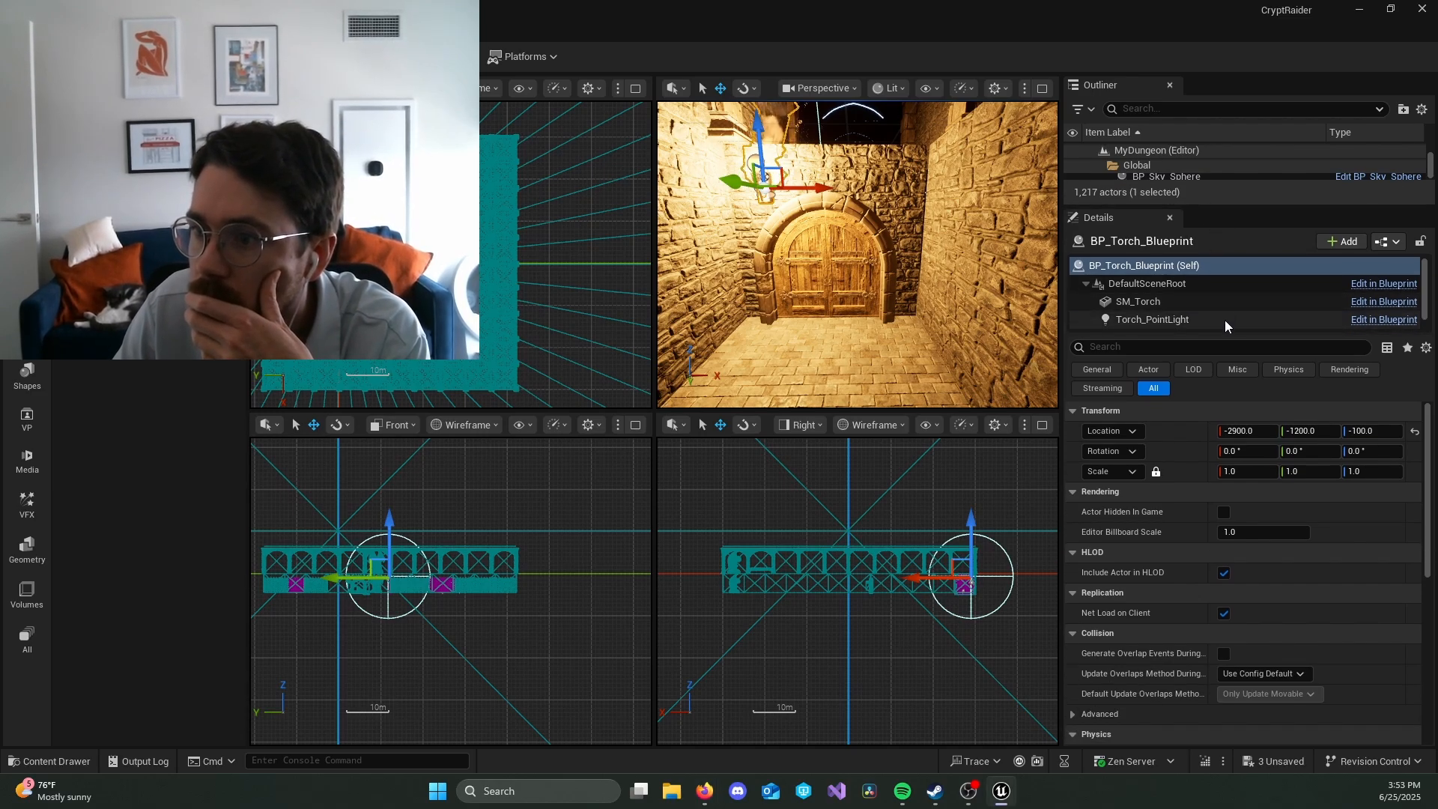
pyautogui.moveTo(1223, 322); pyautogui.dragTo(1203, 433)
pyautogui.click(1183, 322)
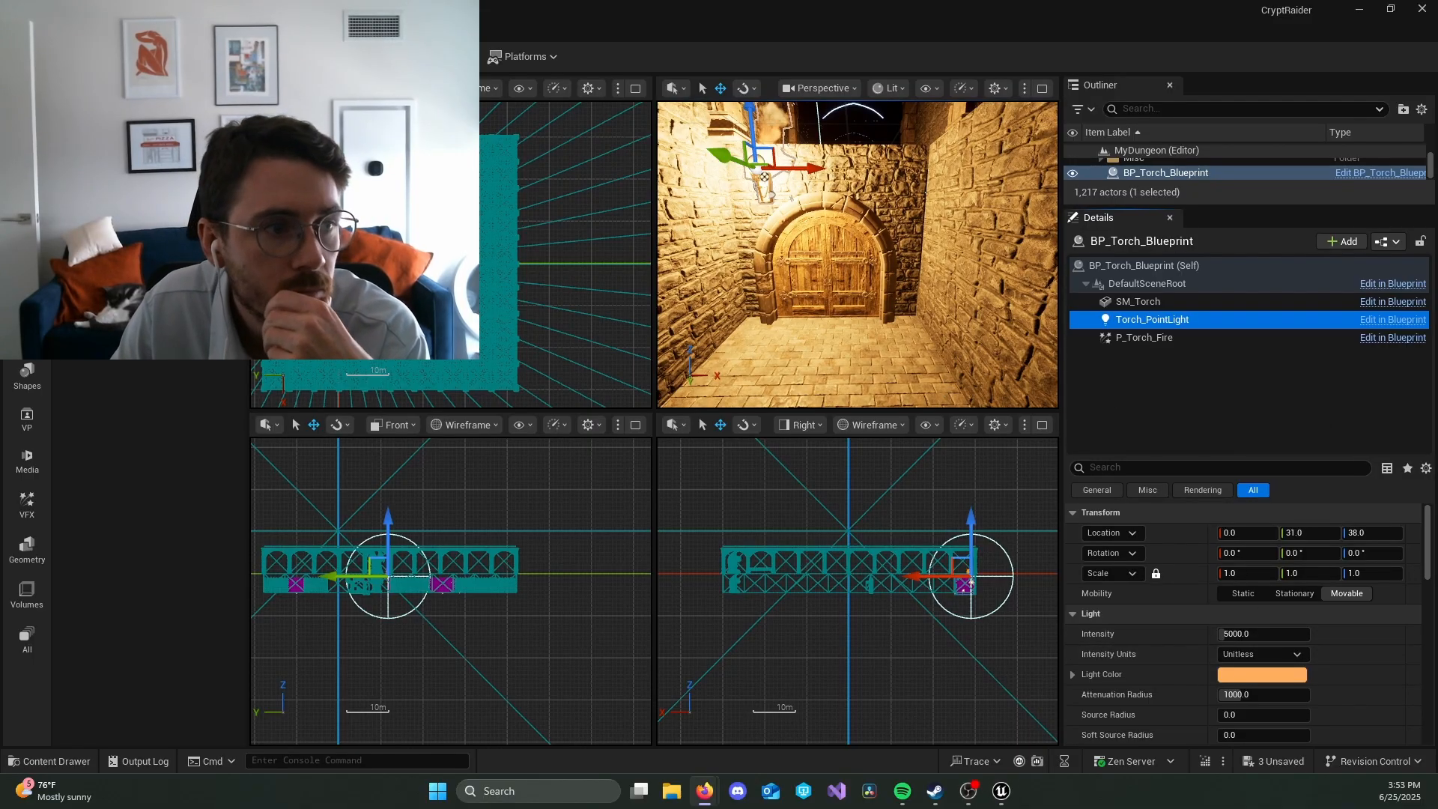
pyautogui.scroll(-1, 1273, 609)
pyautogui.scroll(-1, 1273, 607)
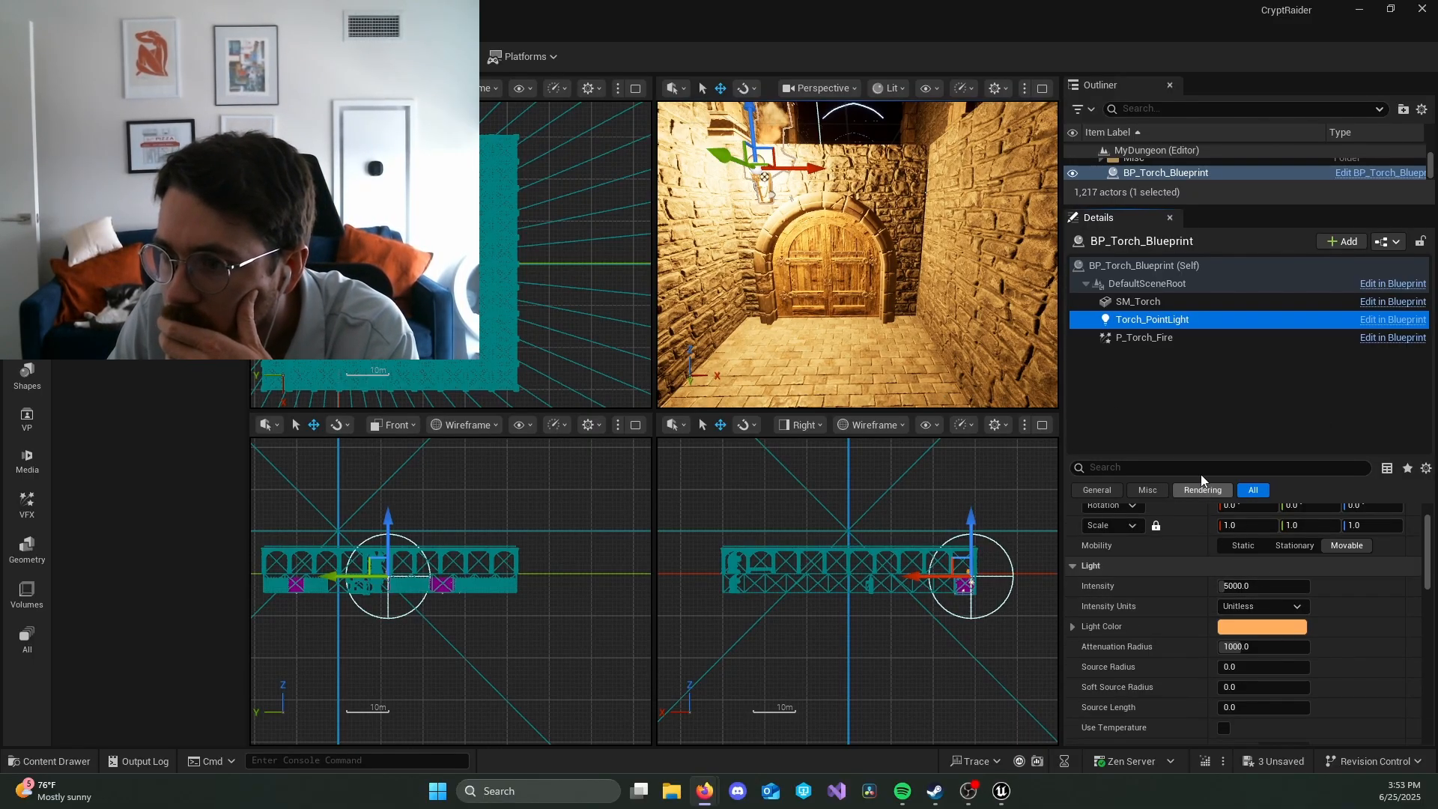
pyautogui.scroll(2, 1336, 600)
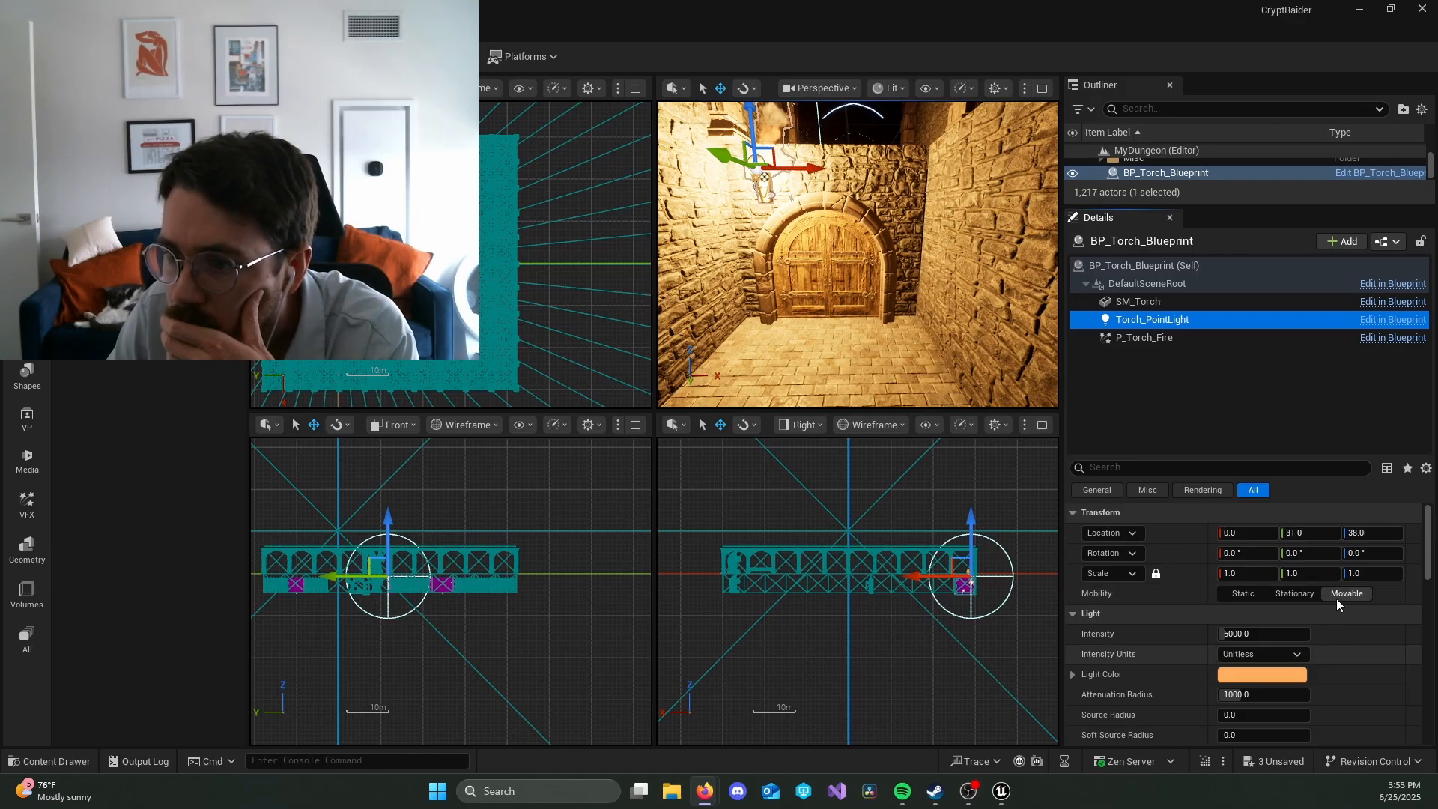
pyautogui.scroll(-4, 1336, 599)
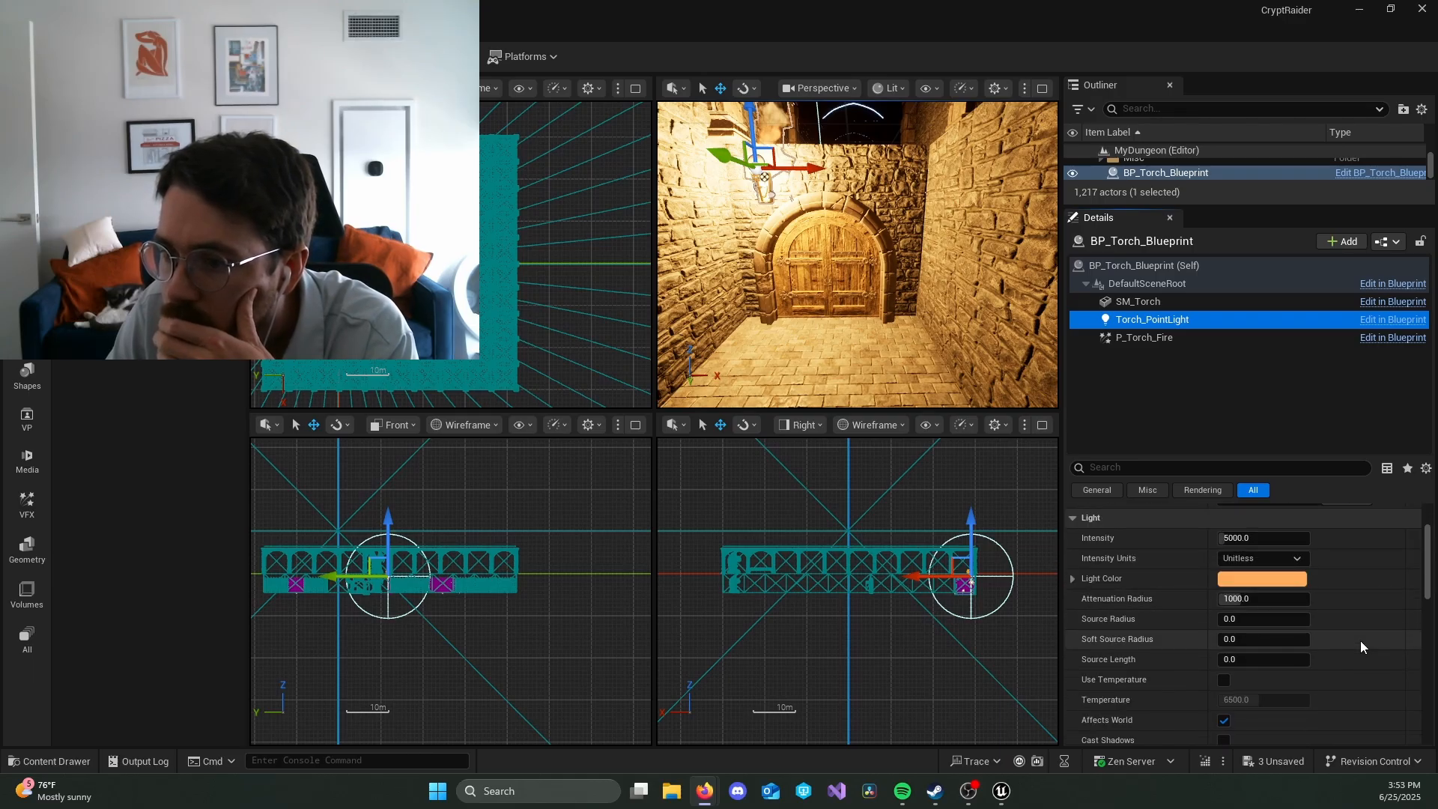
pyautogui.scroll(-1, 1360, 640)
pyautogui.click(1224, 718)
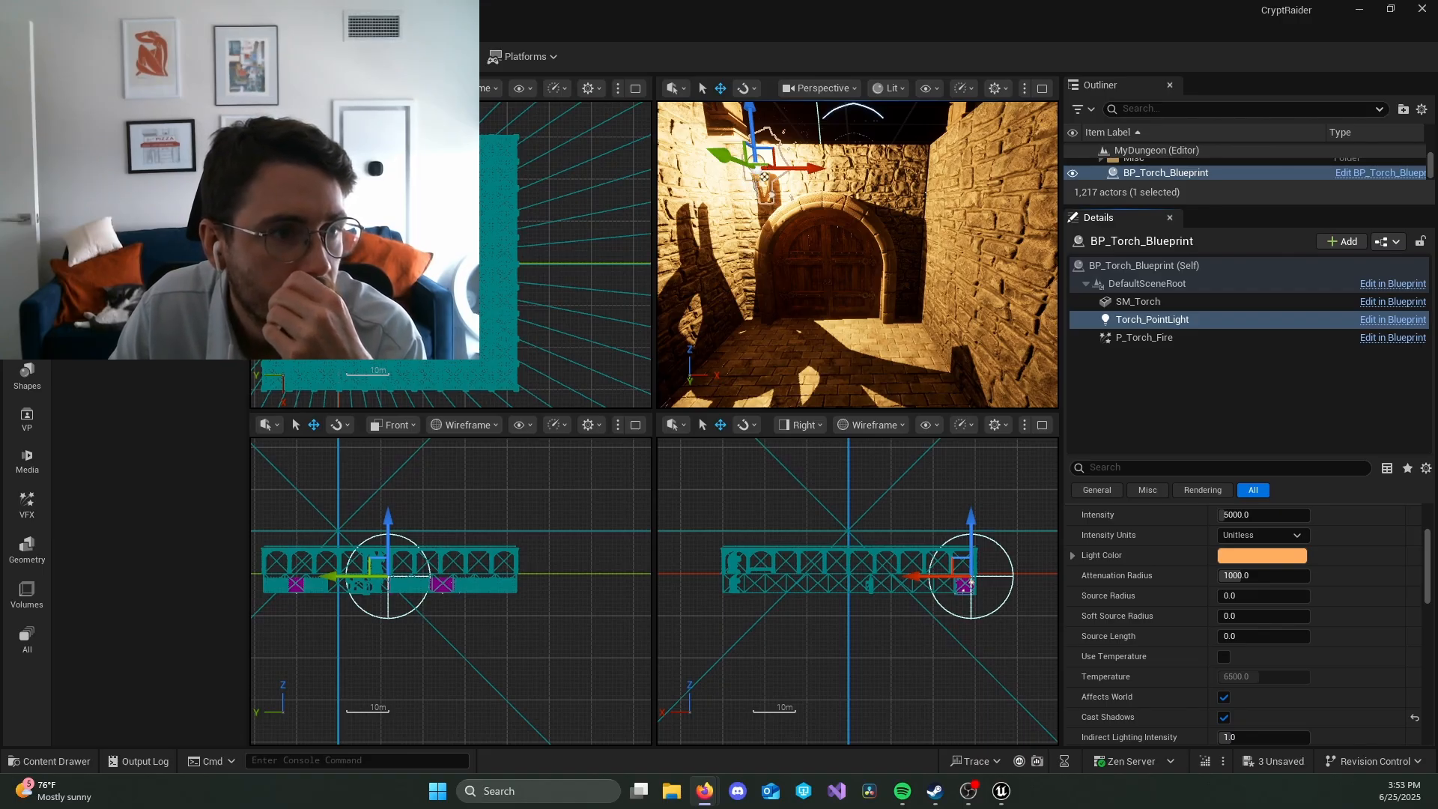
# Step: Filter the SM_Torch component's properties by "shadow" and disable its Dynamic Shadow and Static Shadow
pyautogui.click(1145, 315)
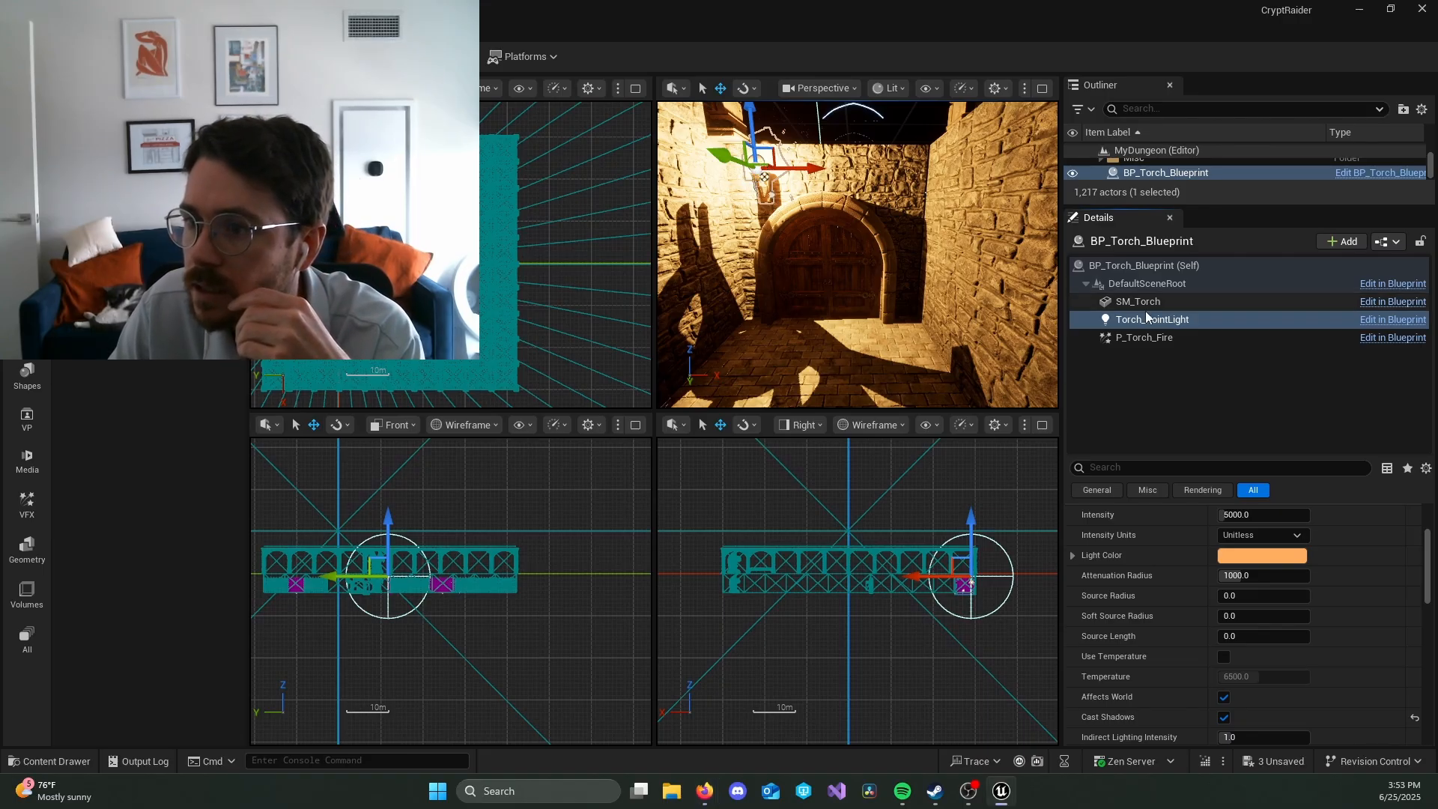
pyautogui.click(1130, 302)
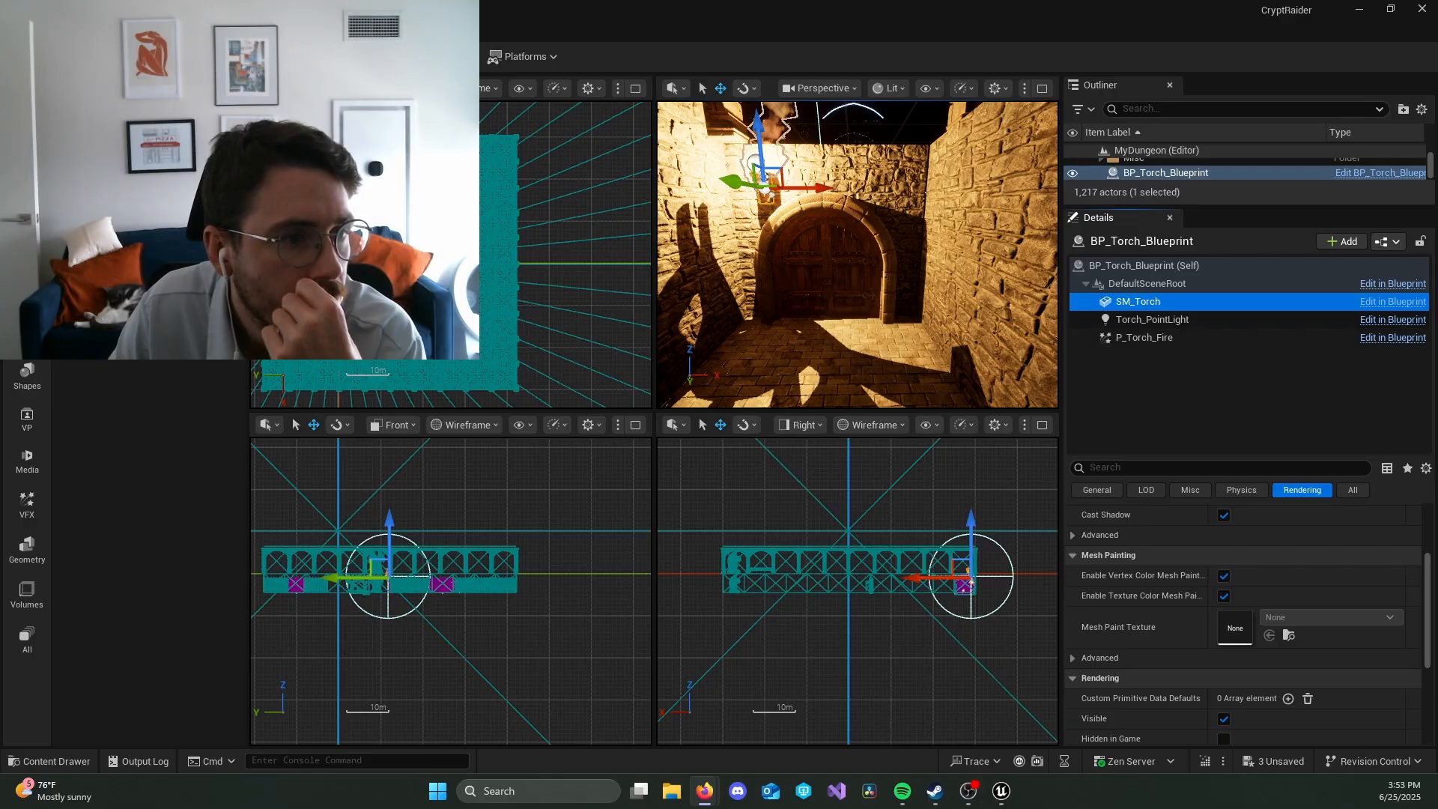
pyautogui.click(1093, 469)
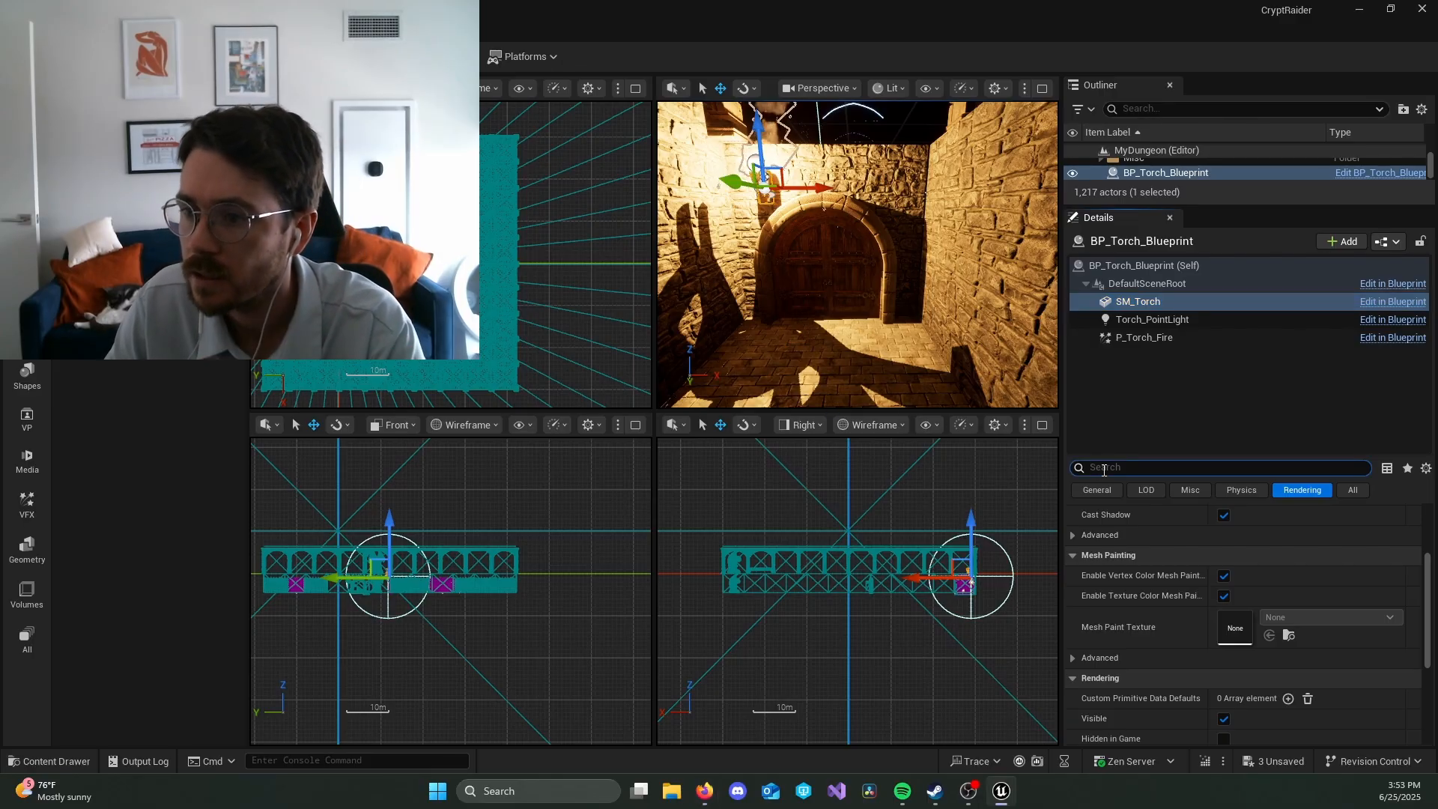
pyautogui.write('s')
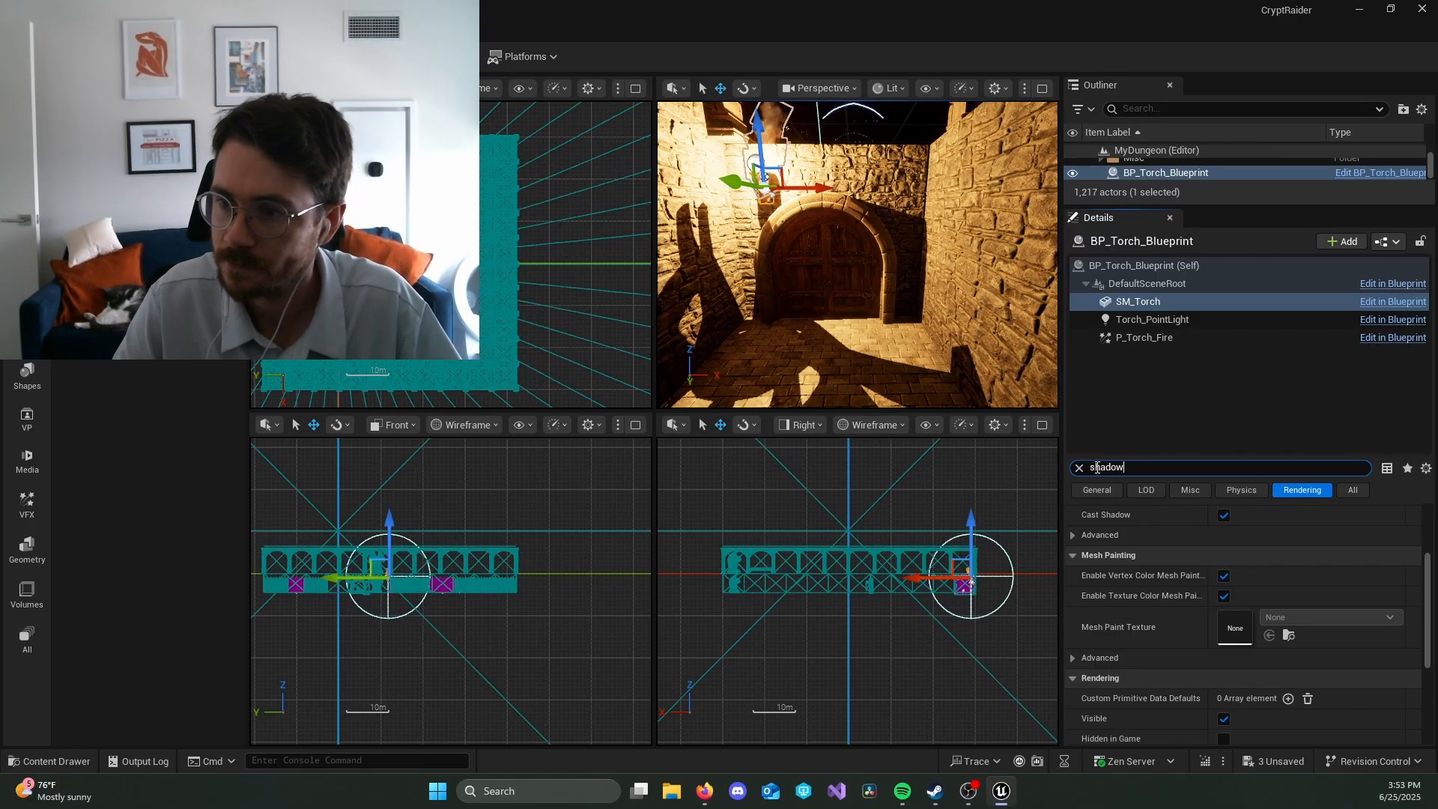
pyautogui.write('hadow')
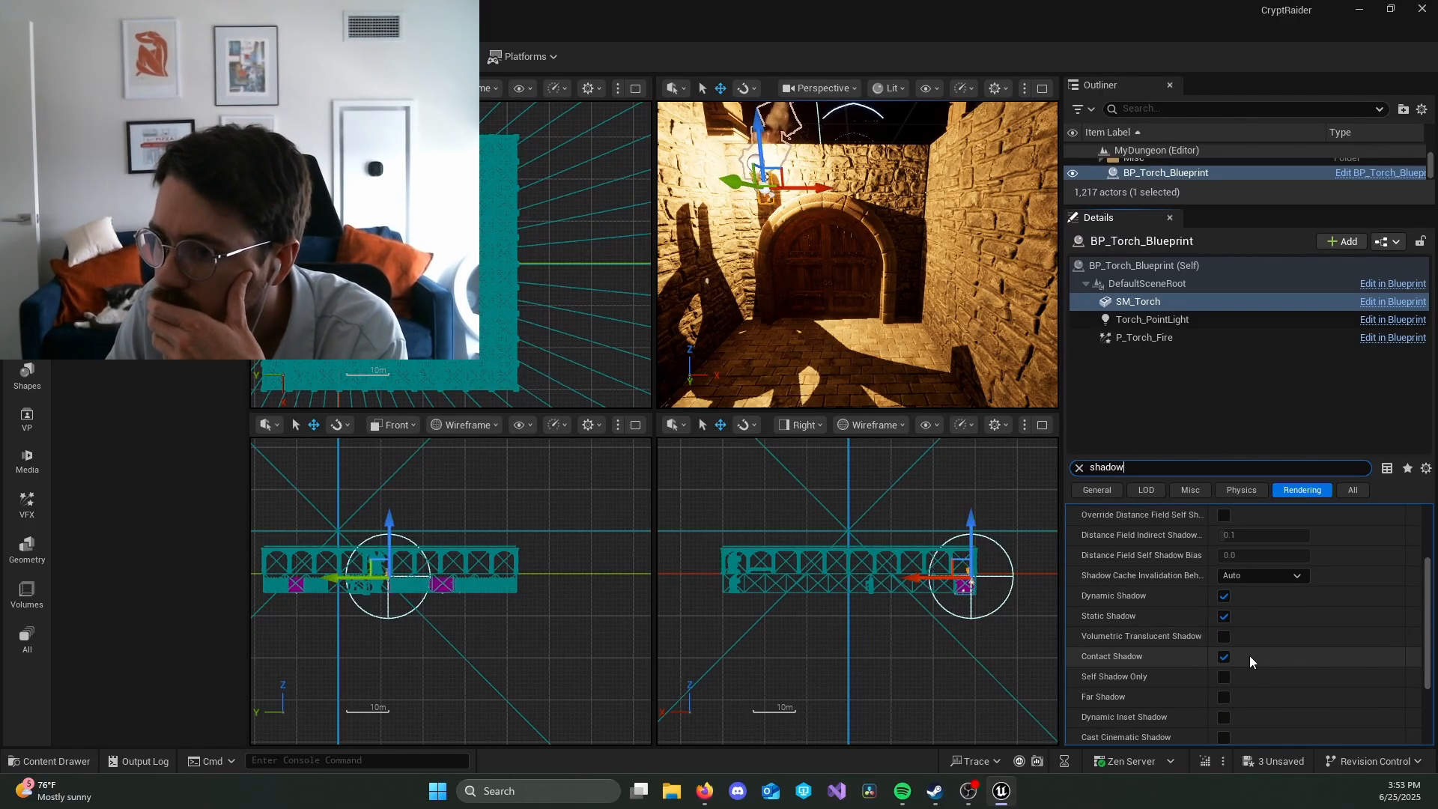
pyautogui.click(1224, 596)
pyautogui.click(1224, 616)
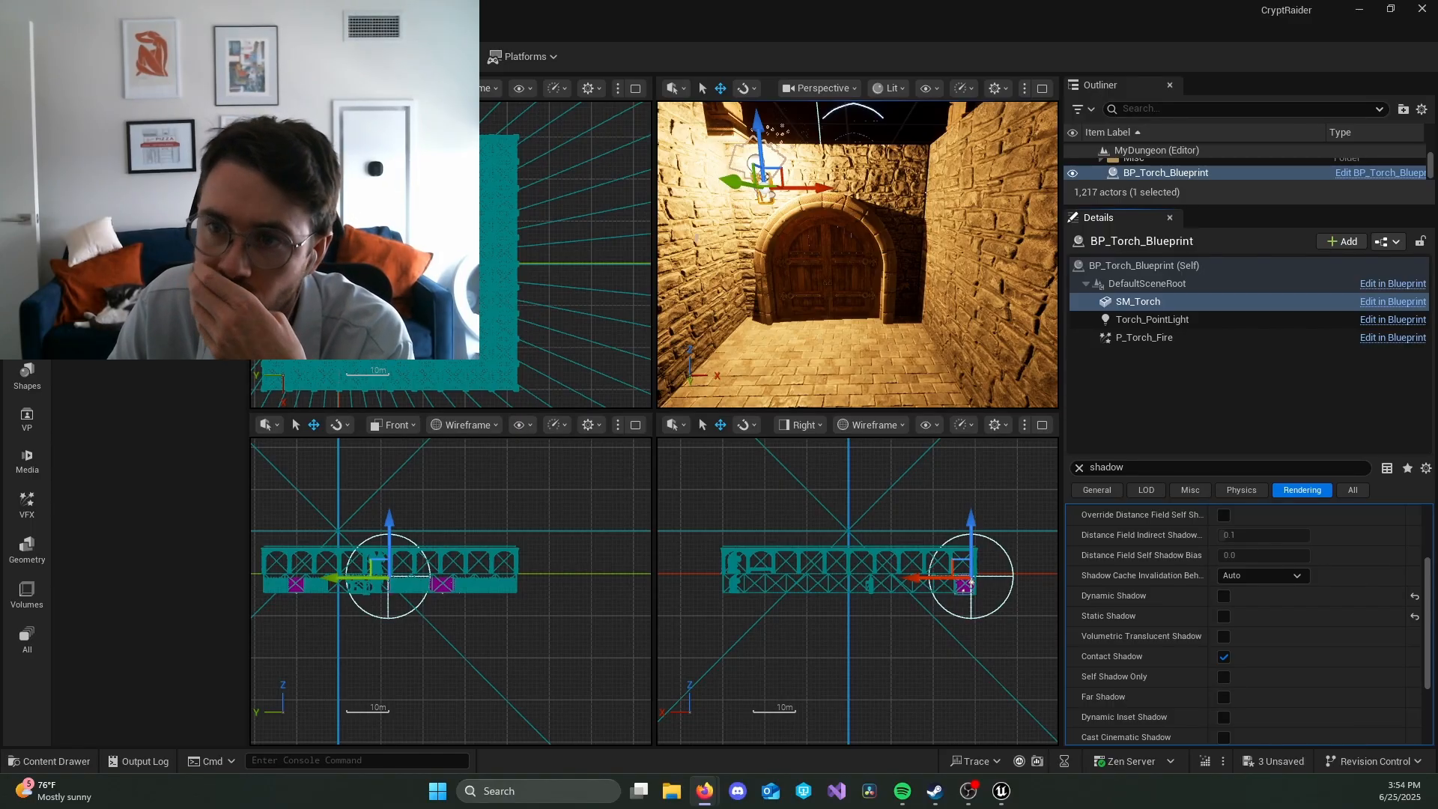
# Step: Try an Attenuation Radius of 500 on Torch_PointLight, clearing the property filter
pyautogui.click(1215, 319)
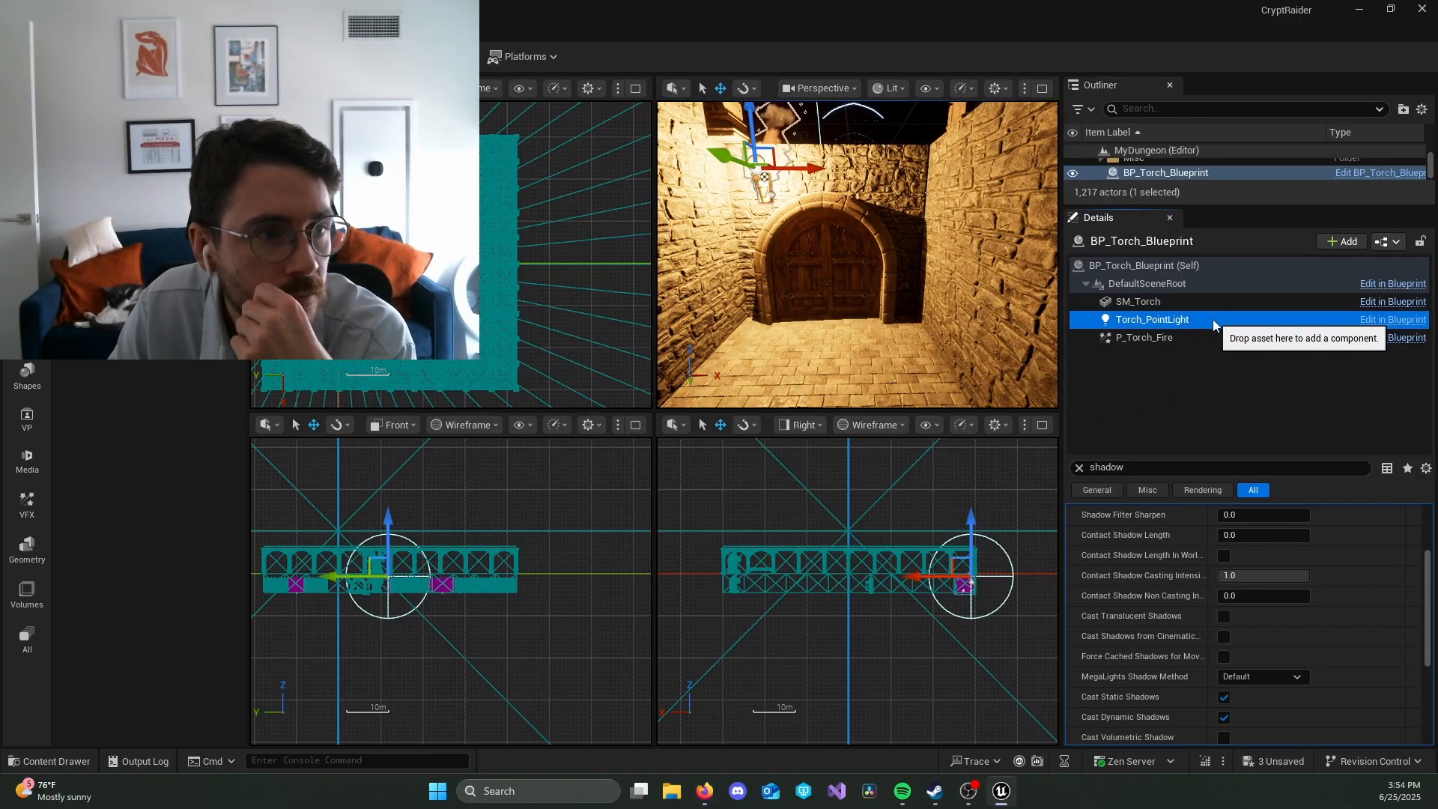
pyautogui.click(1079, 467)
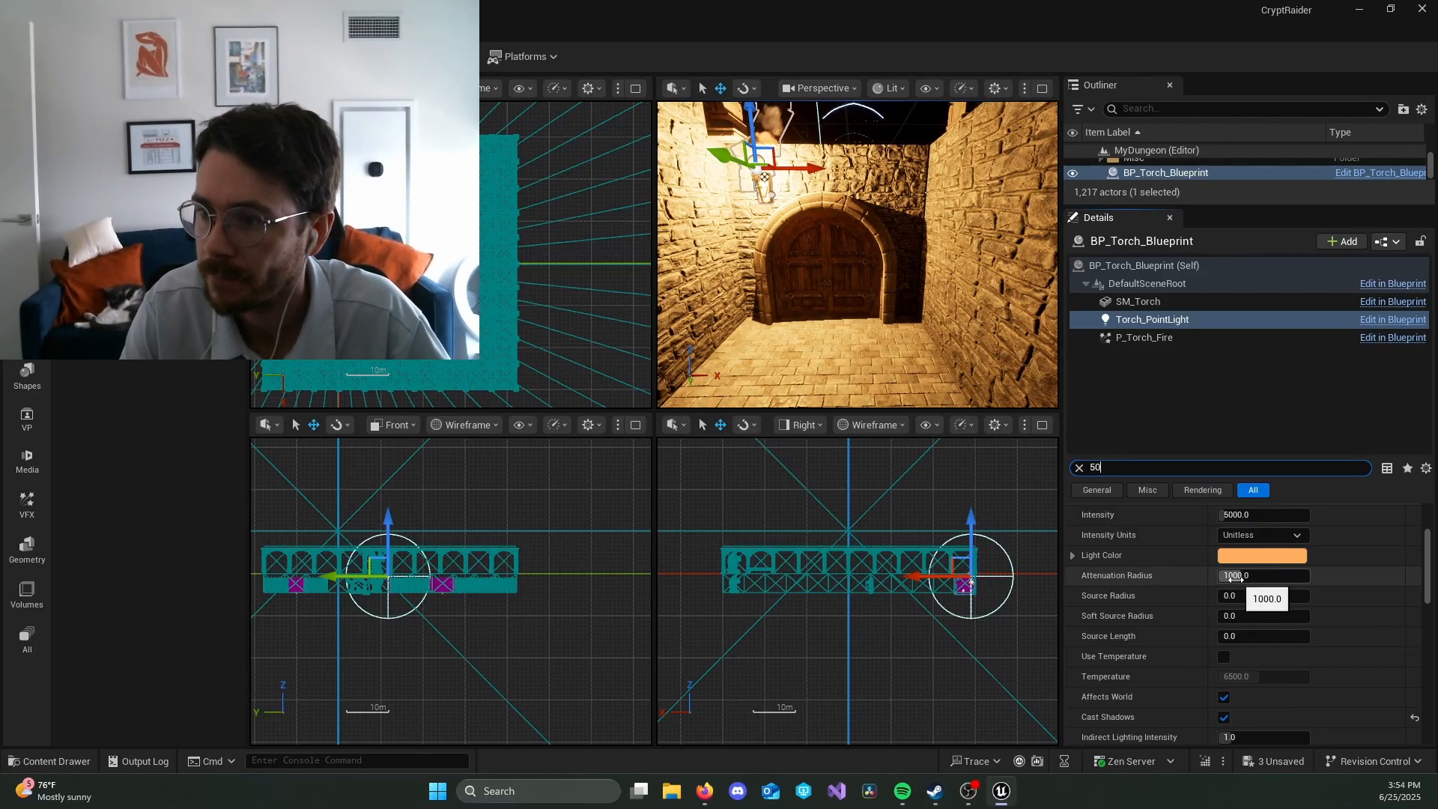
pyautogui.scroll(1, 1234, 578)
pyautogui.scroll(2, 1235, 580)
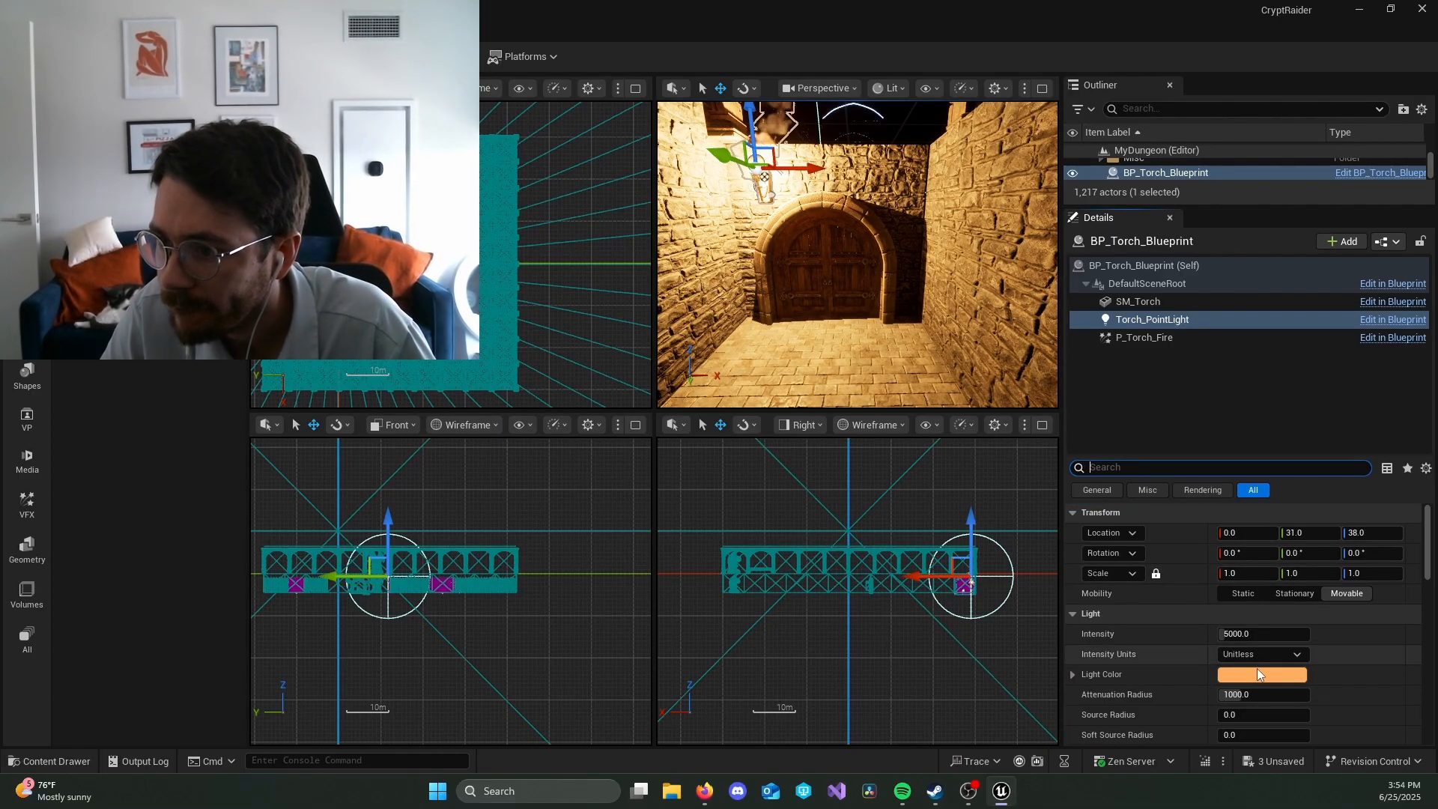
pyautogui.click(1255, 694)
pyautogui.write('500')
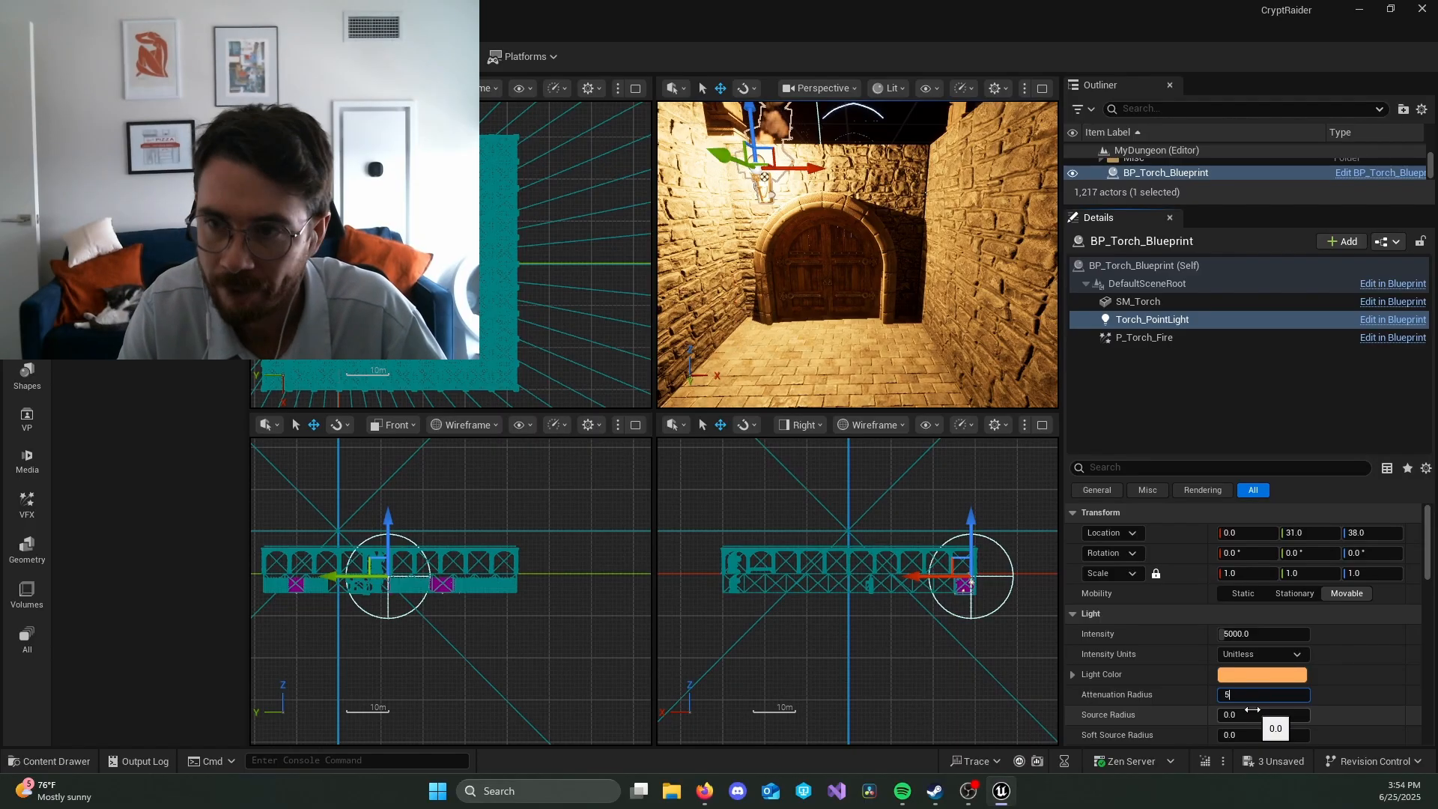
pyautogui.press('Return')
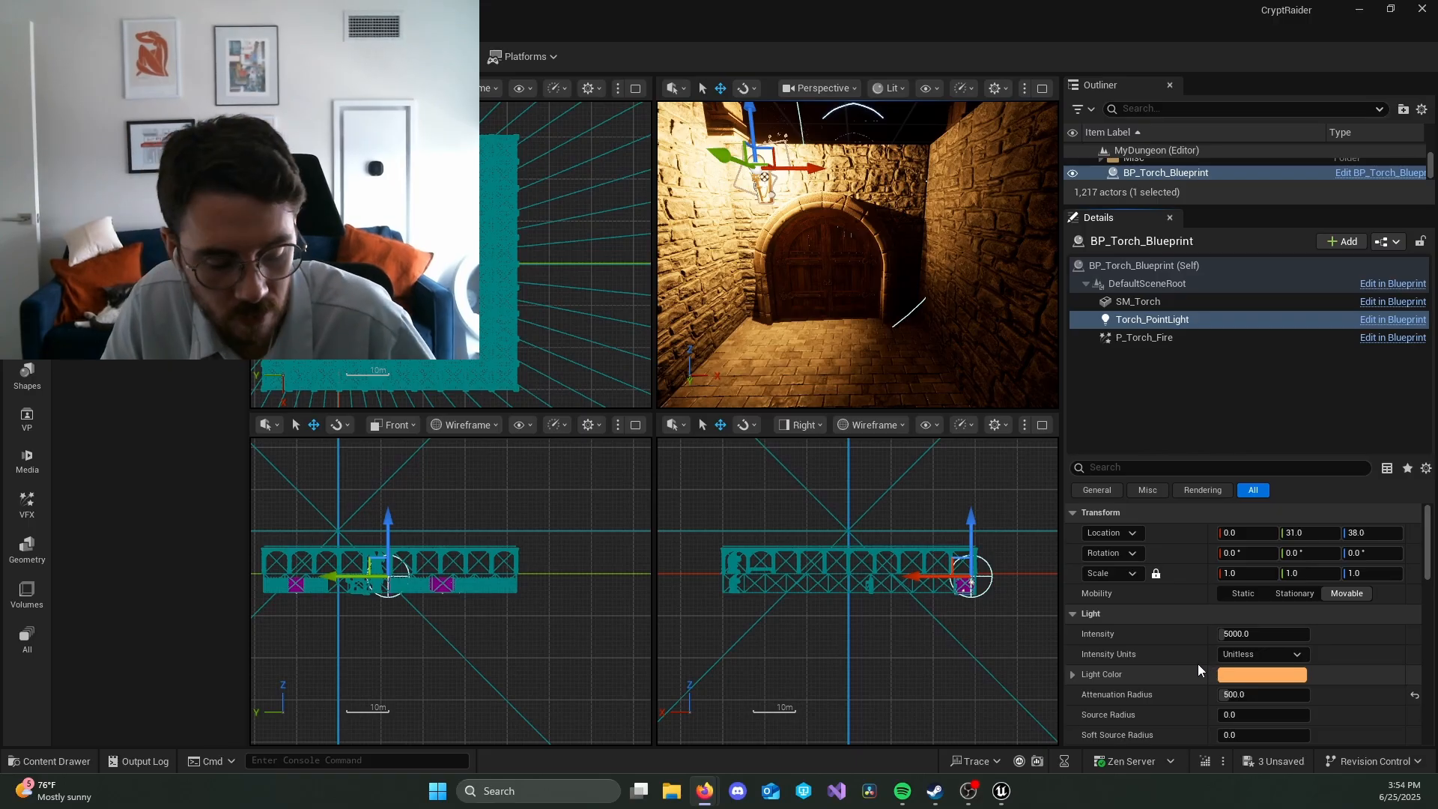
# Step: Set the Torch_PointLight's Intensity to 500
pyautogui.click(1255, 695)
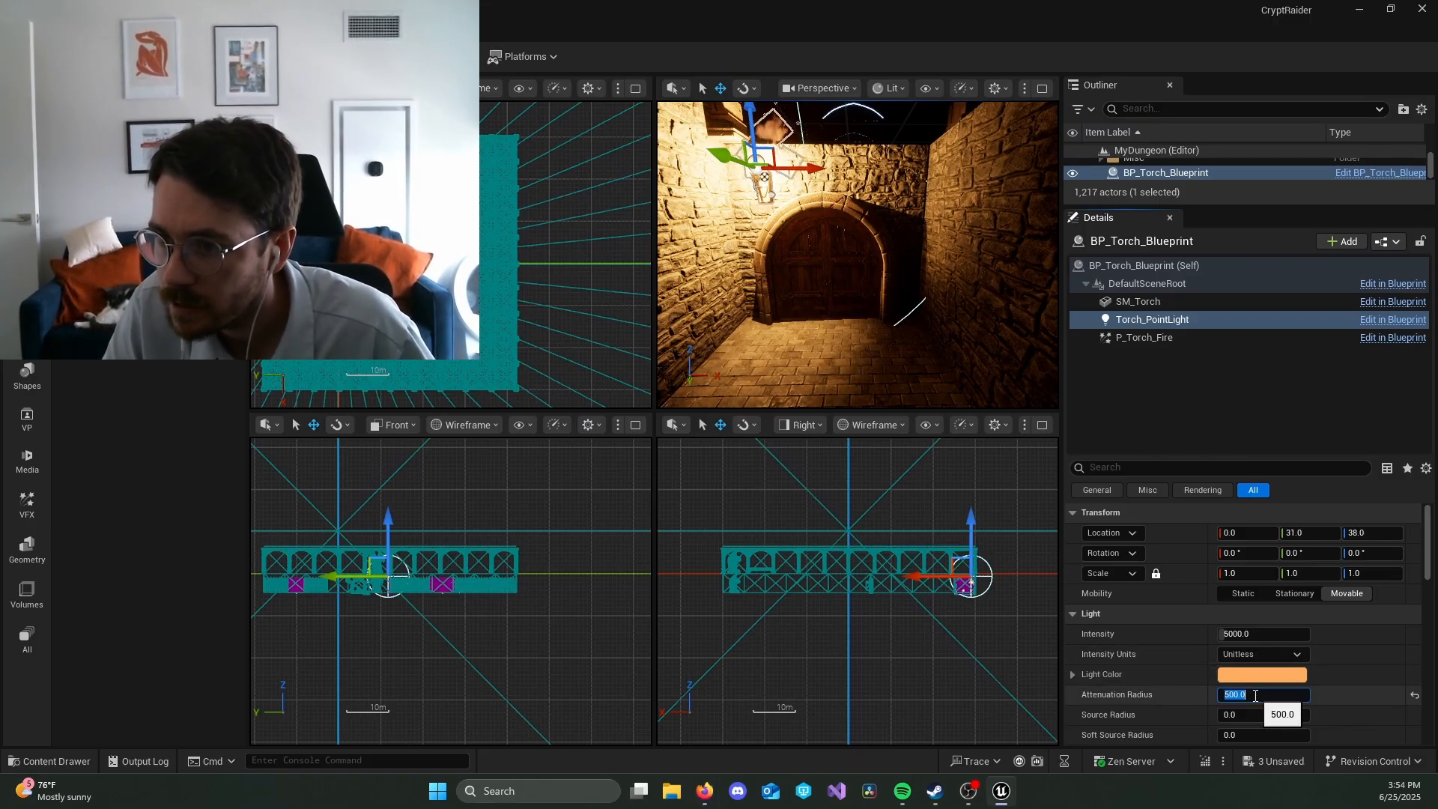
pyautogui.click(1246, 637)
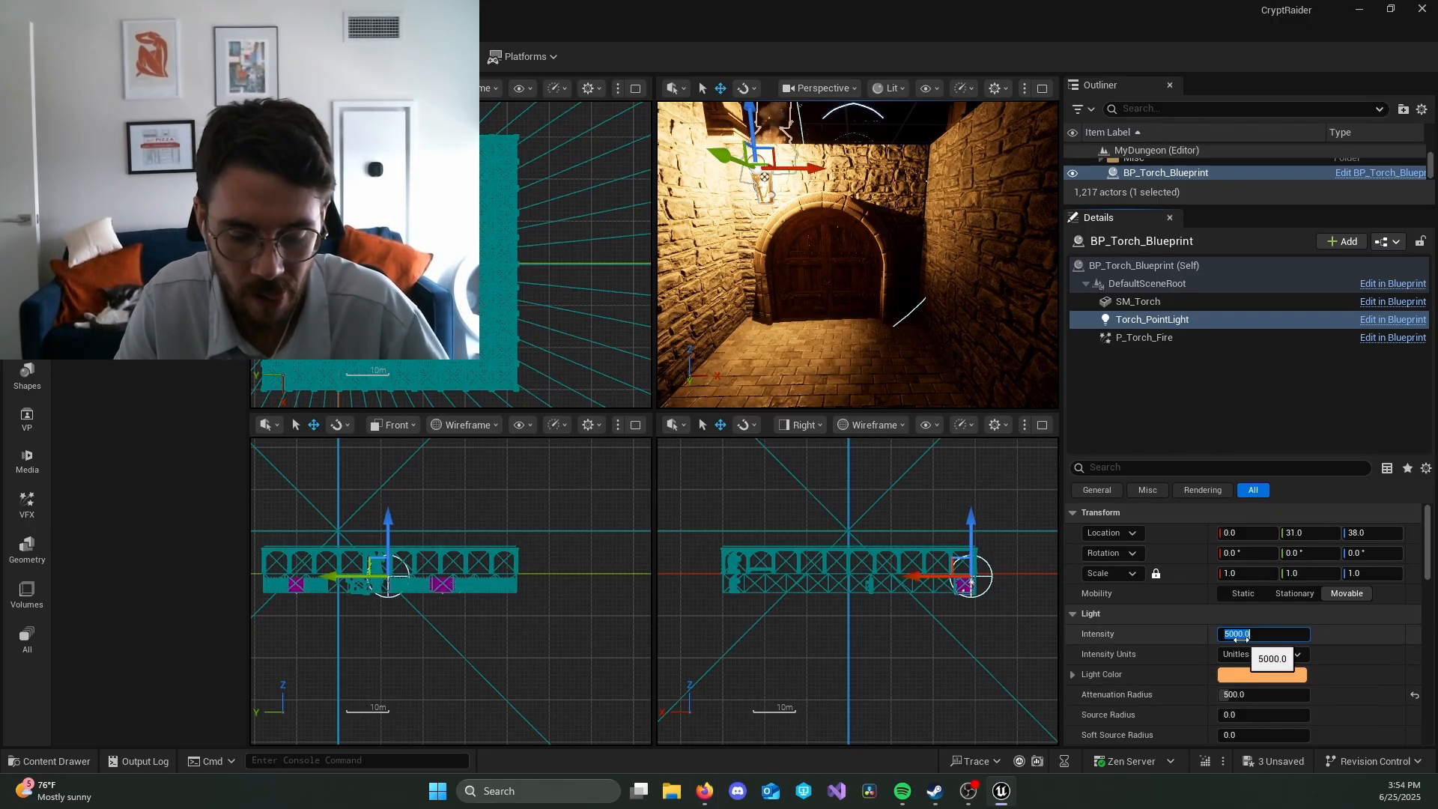
pyautogui.write('500')
pyautogui.press('Return')
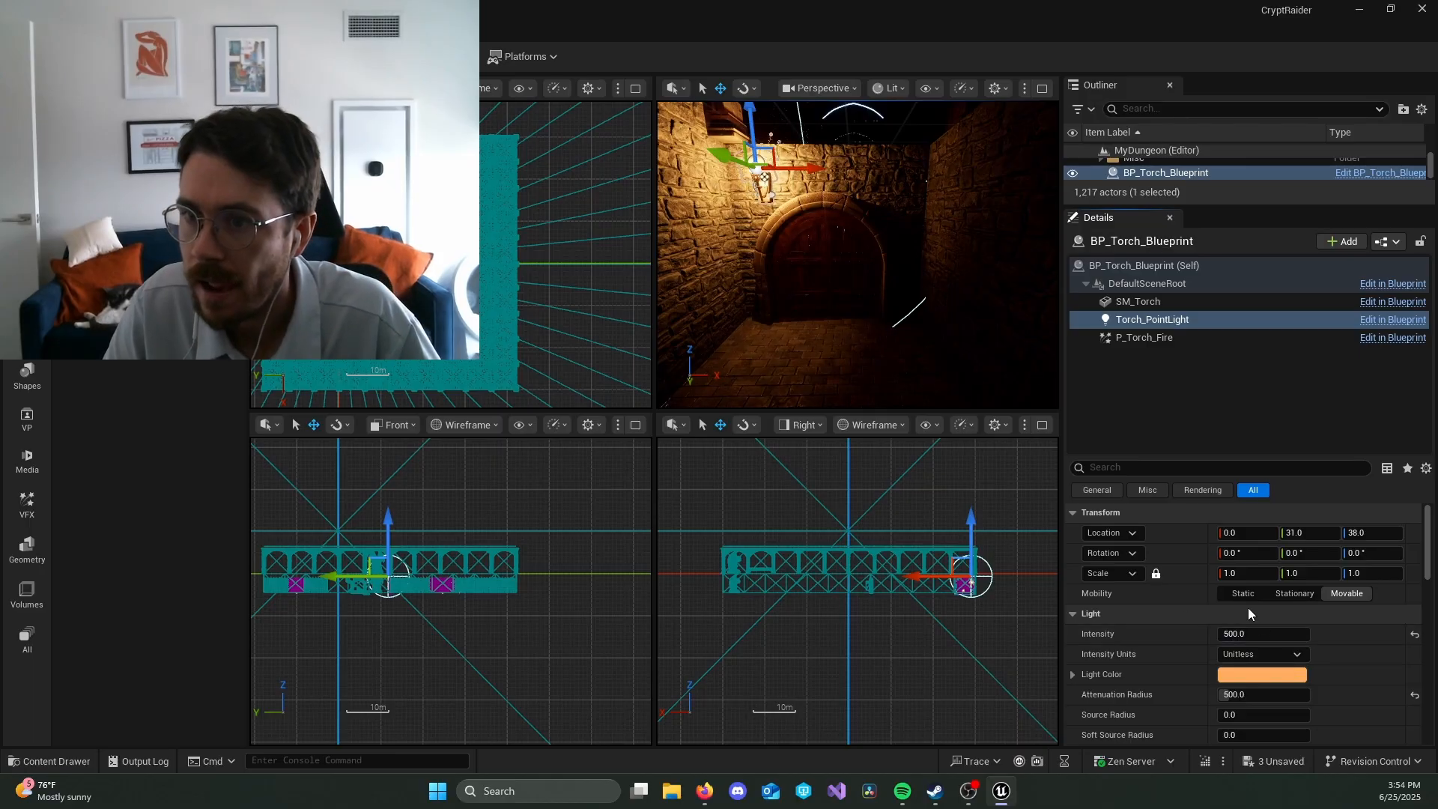
# Step: Try an Attenuation Radius of 1000 on Torch_PointLight and settle on 800
pyautogui.click(1274, 695)
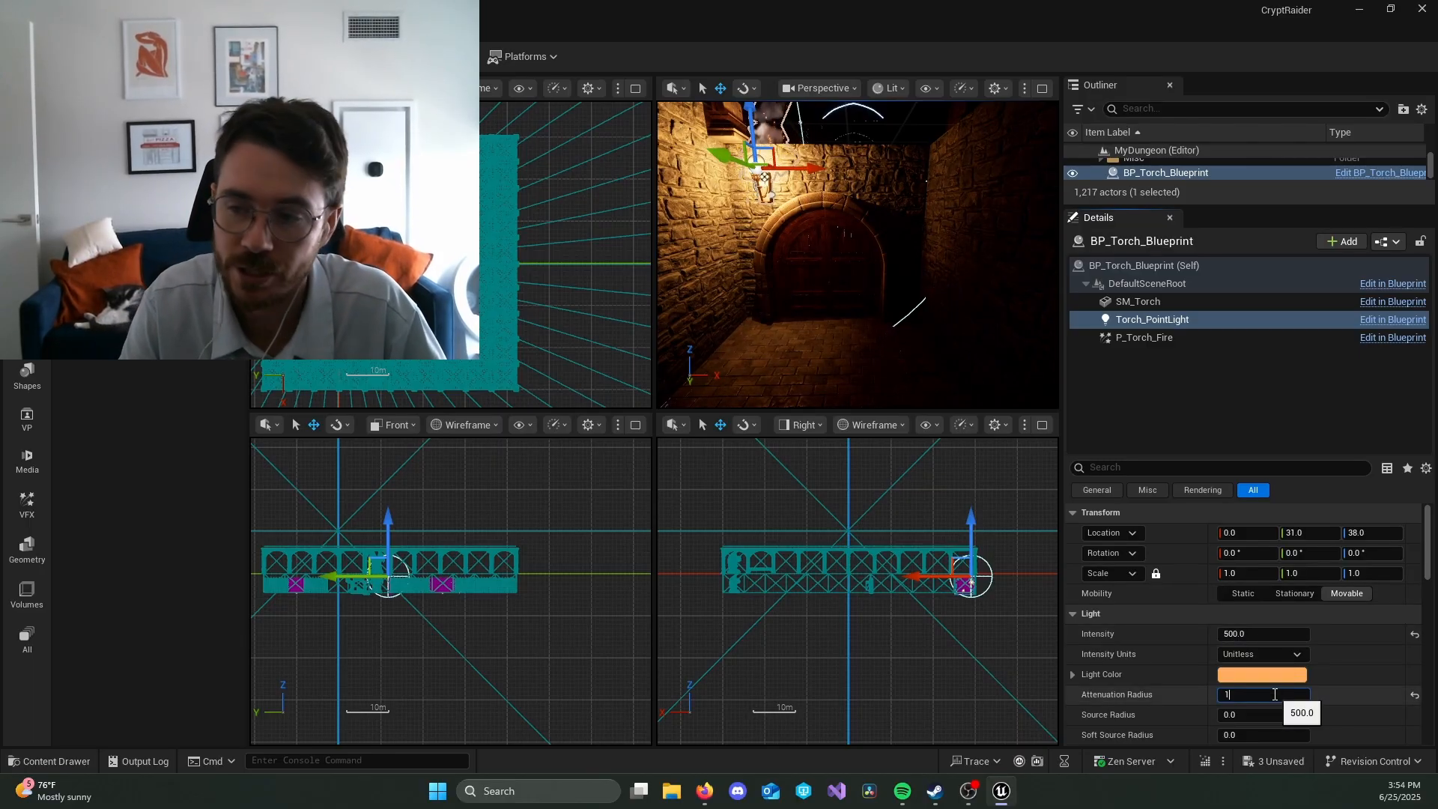
pyautogui.write('1000')
pyautogui.press('Return')
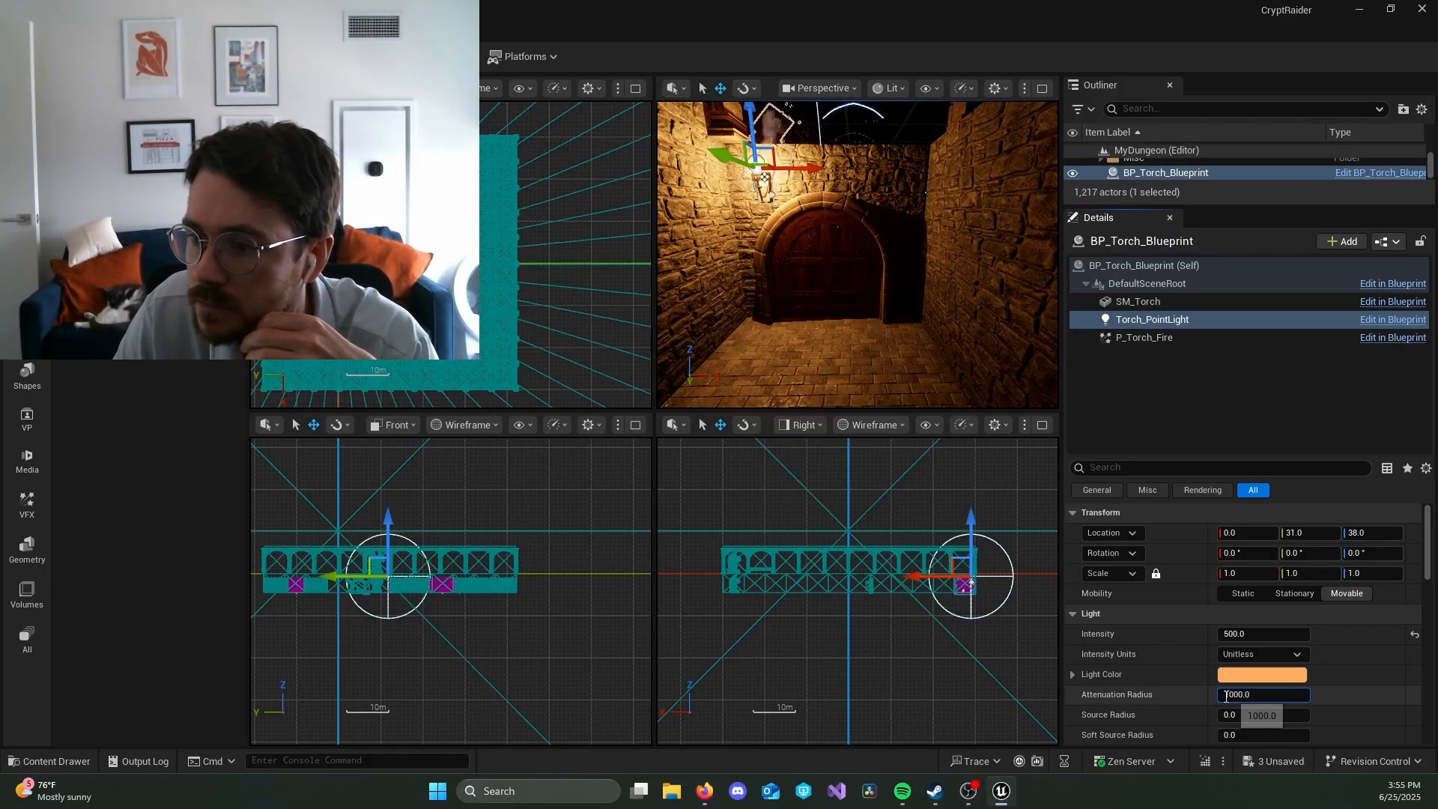
pyautogui.write('800')
pyautogui.press('Return')
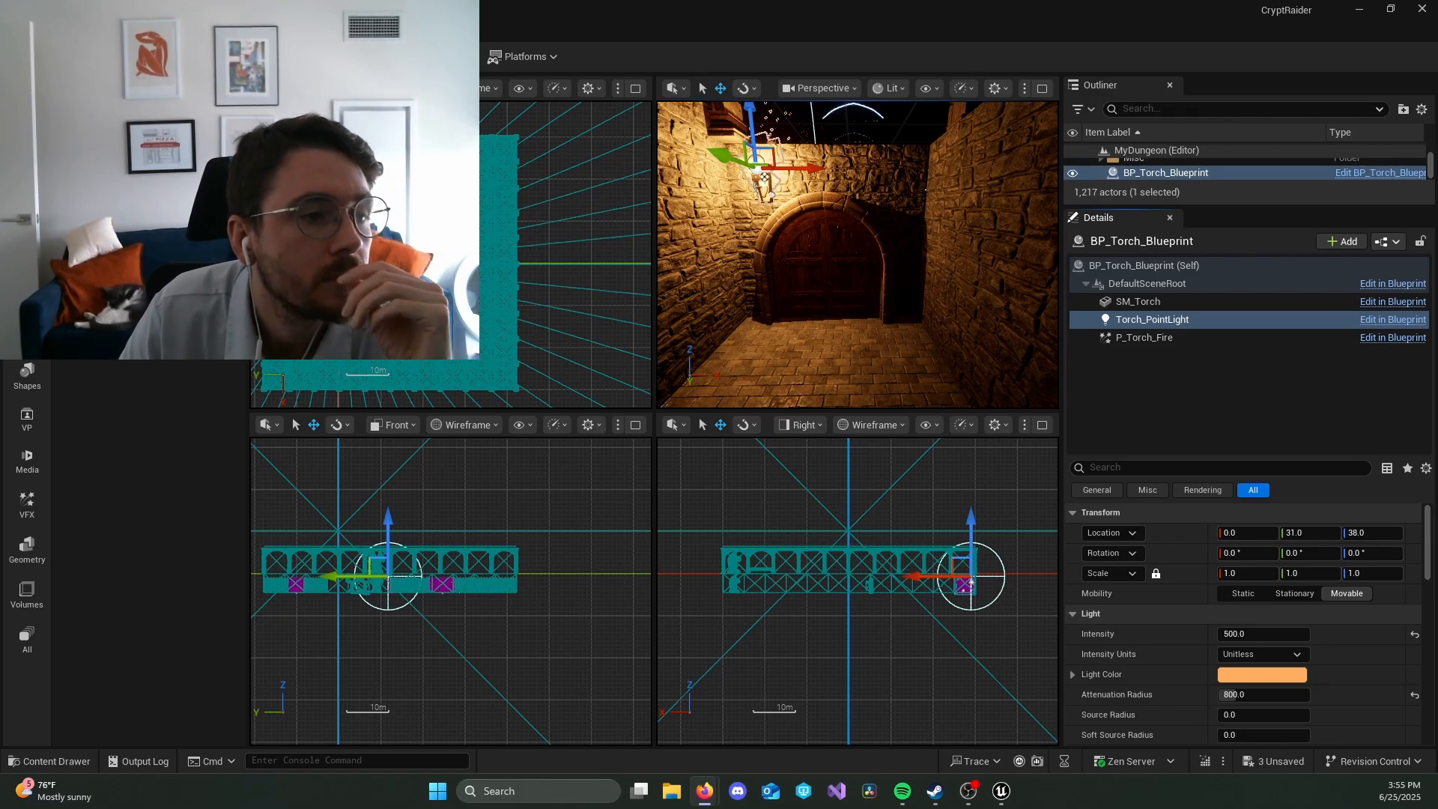
# Step: Apply the placed torch's instance changes to BP_Torch_Blueprint
pyautogui.click(1273, 177)
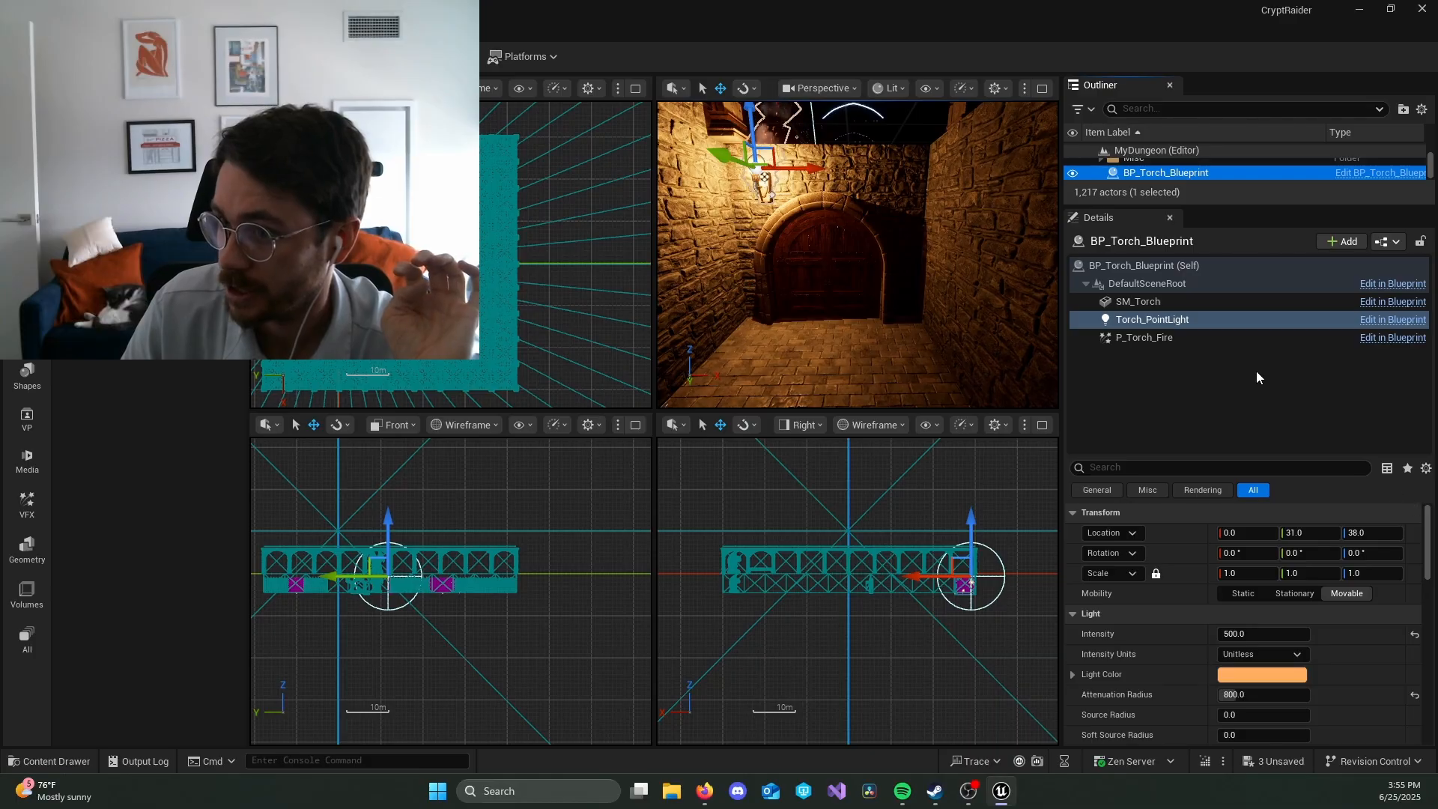
pyautogui.click(1395, 242)
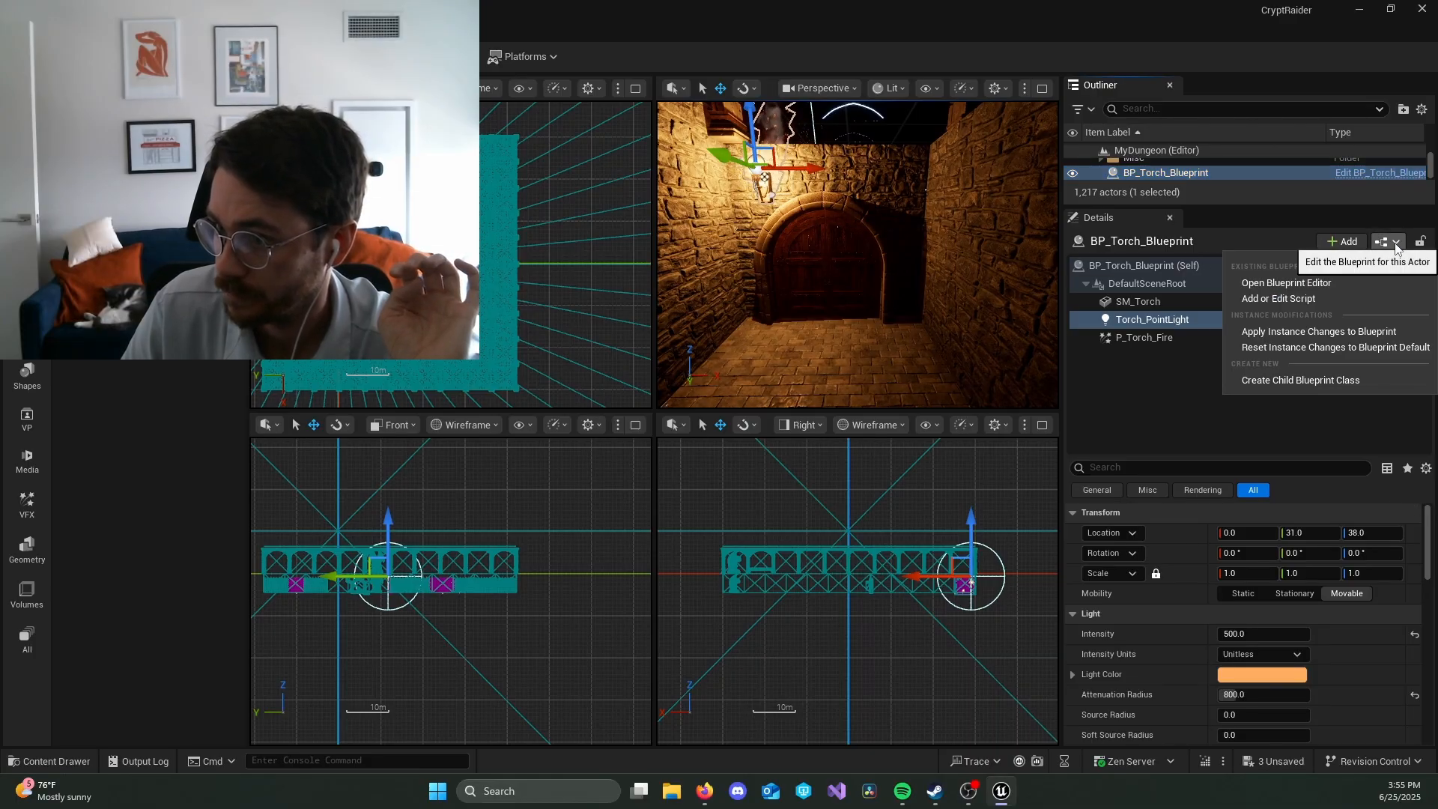
pyautogui.click(1382, 331)
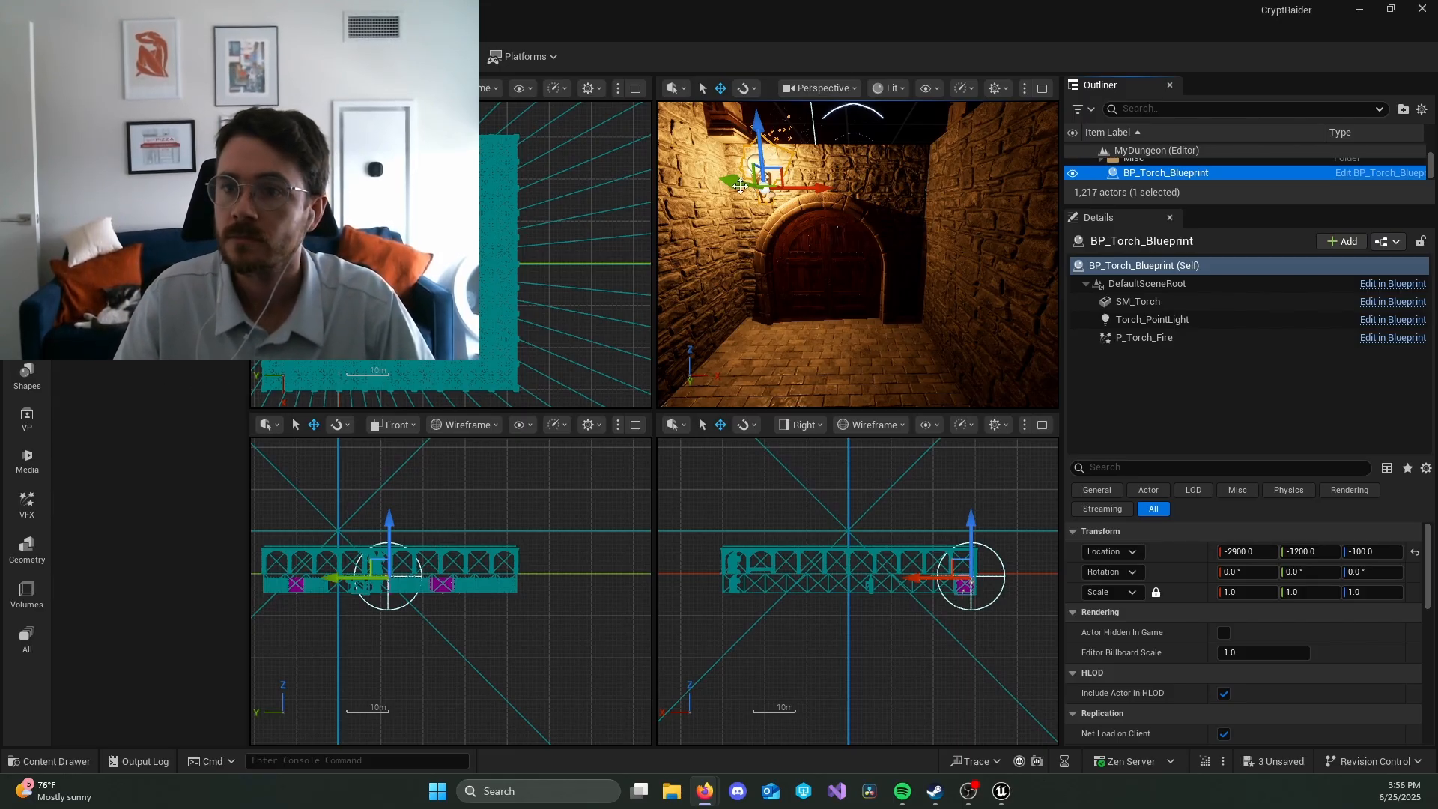
# Step: Choose a finer location grid snap and move the torch beside the door to X -2950, Z -150
pyautogui.moveTo(816, 191); pyautogui.dragTo(796, 192)
pyautogui.hotkey('ctrl', 'z')
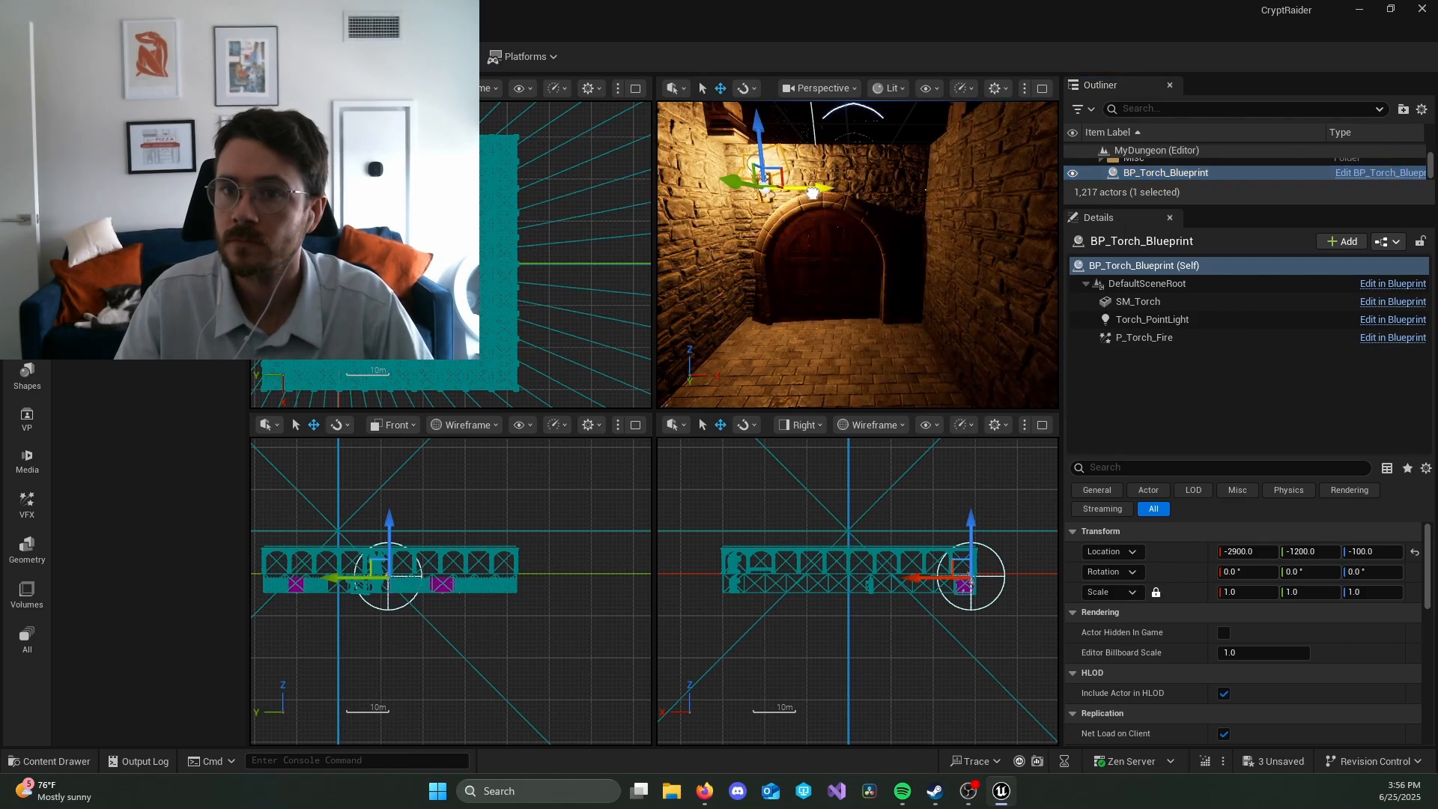
pyautogui.click(340, 88)
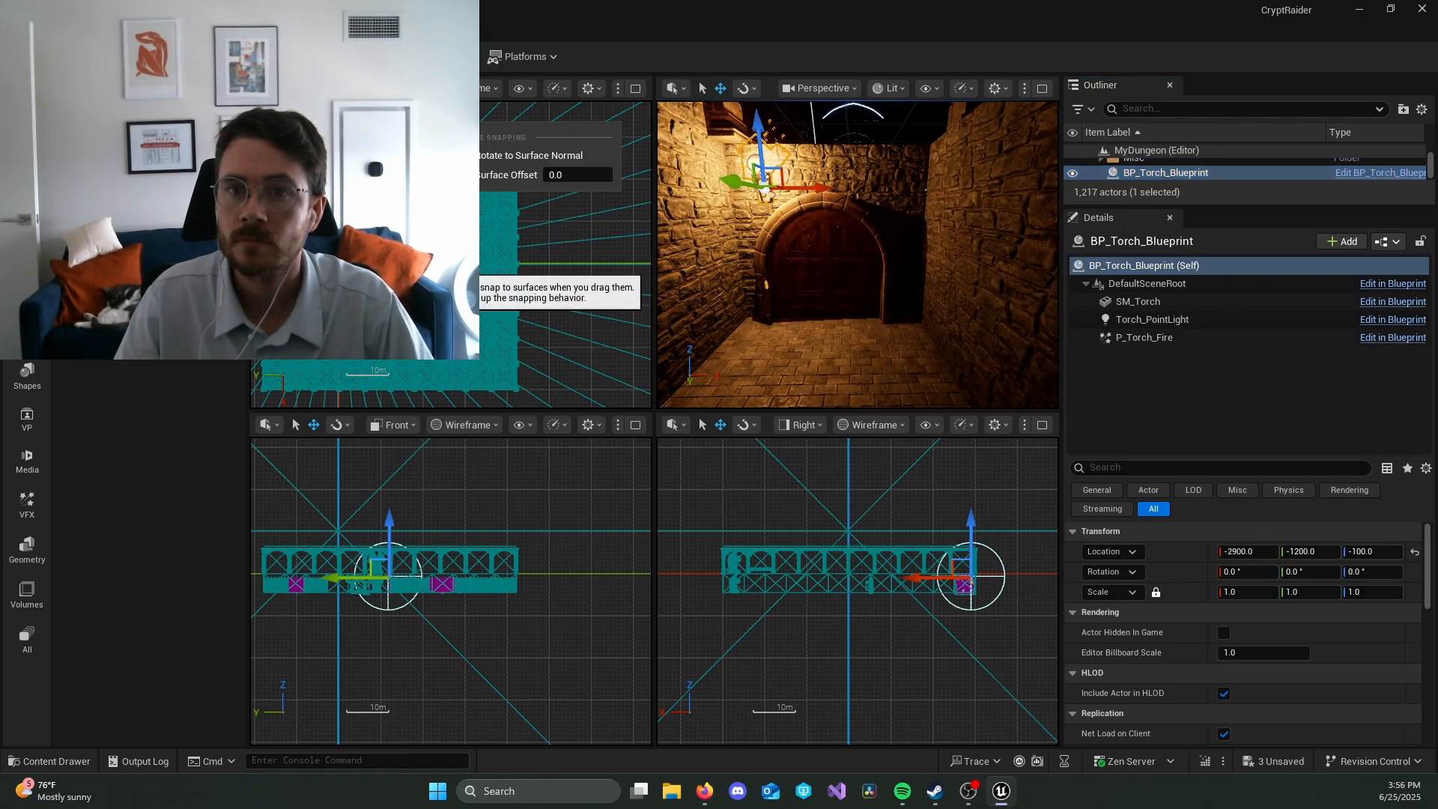
pyautogui.moveTo(382, 183)
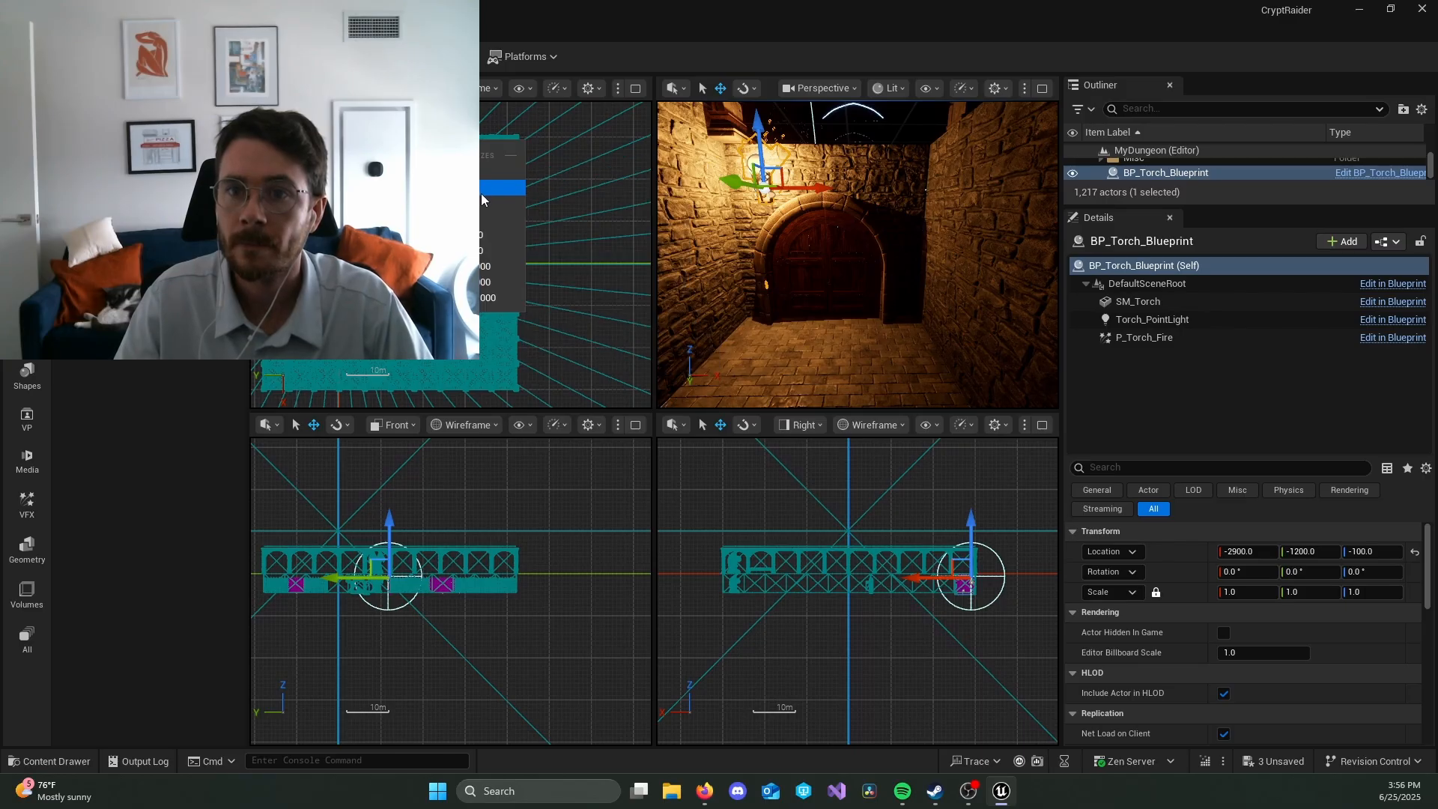
pyautogui.click(483, 196)
pyautogui.moveTo(828, 187); pyautogui.dragTo(807, 183)
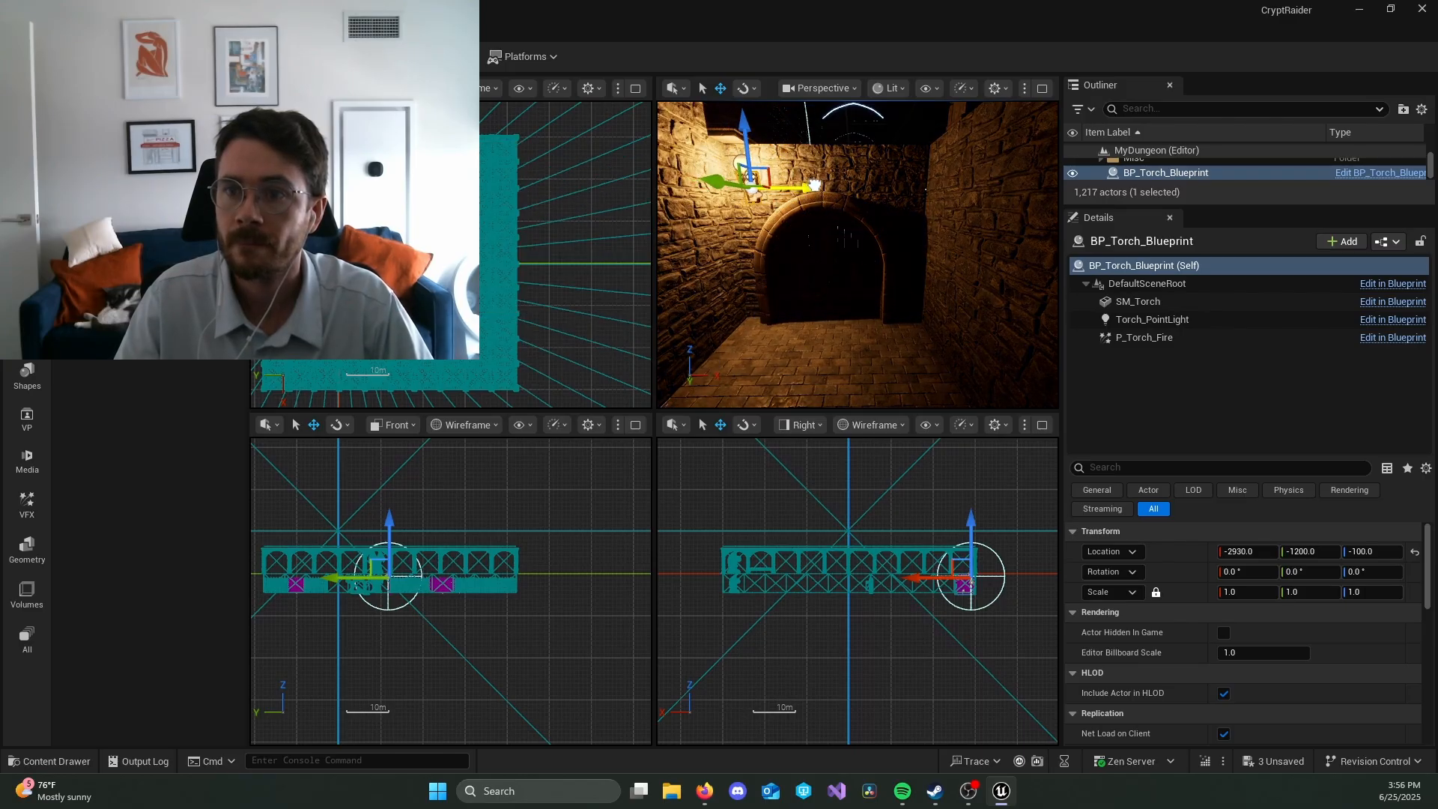
pyautogui.moveTo(737, 132); pyautogui.dragTo(737, 155)
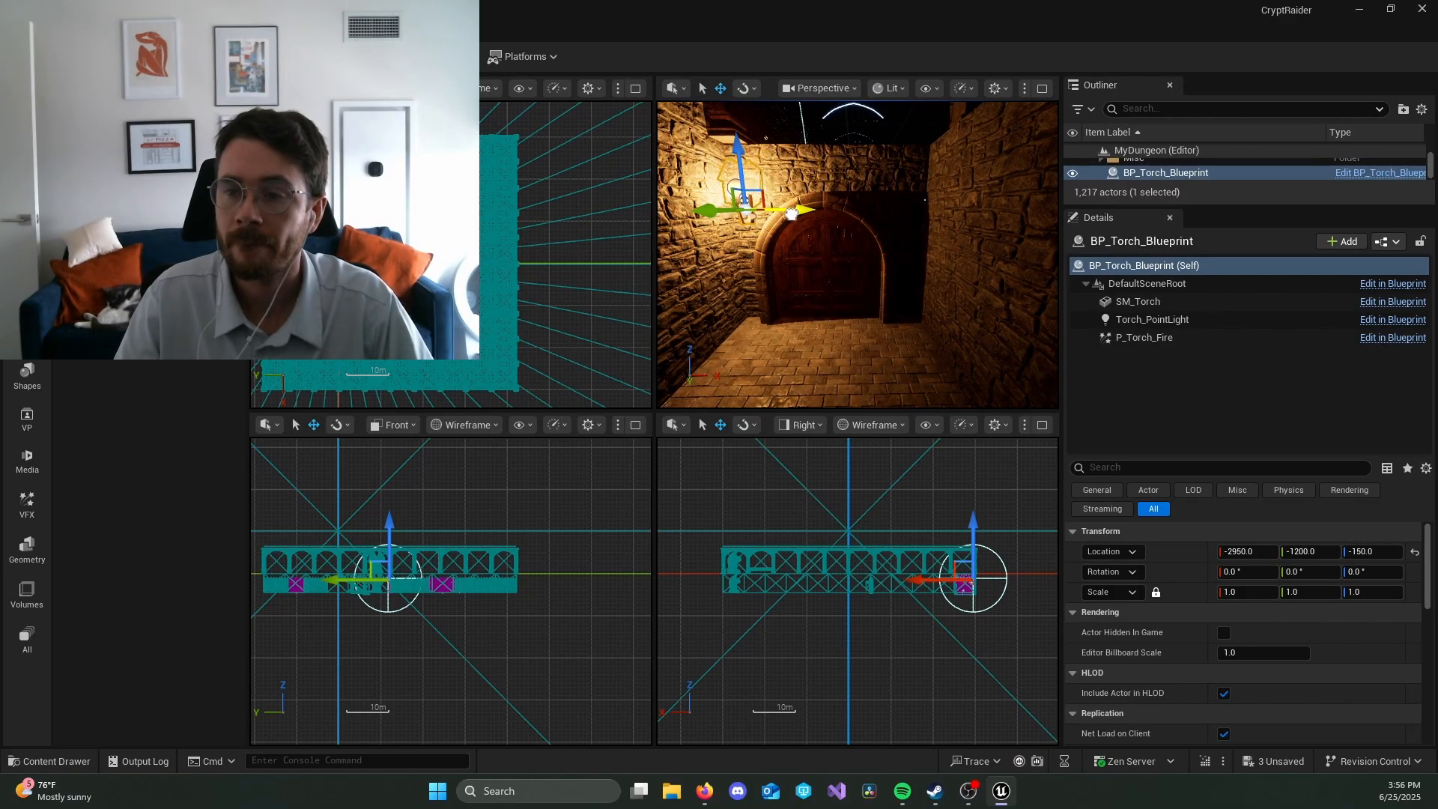
# Step: Duplicate the torch across to the other side of the arched door at X -2580, Y -1200, Z -150
pyautogui.click(879, 341)
pyautogui.moveTo(880, 342); pyautogui.dragTo(944, 337, button='right')
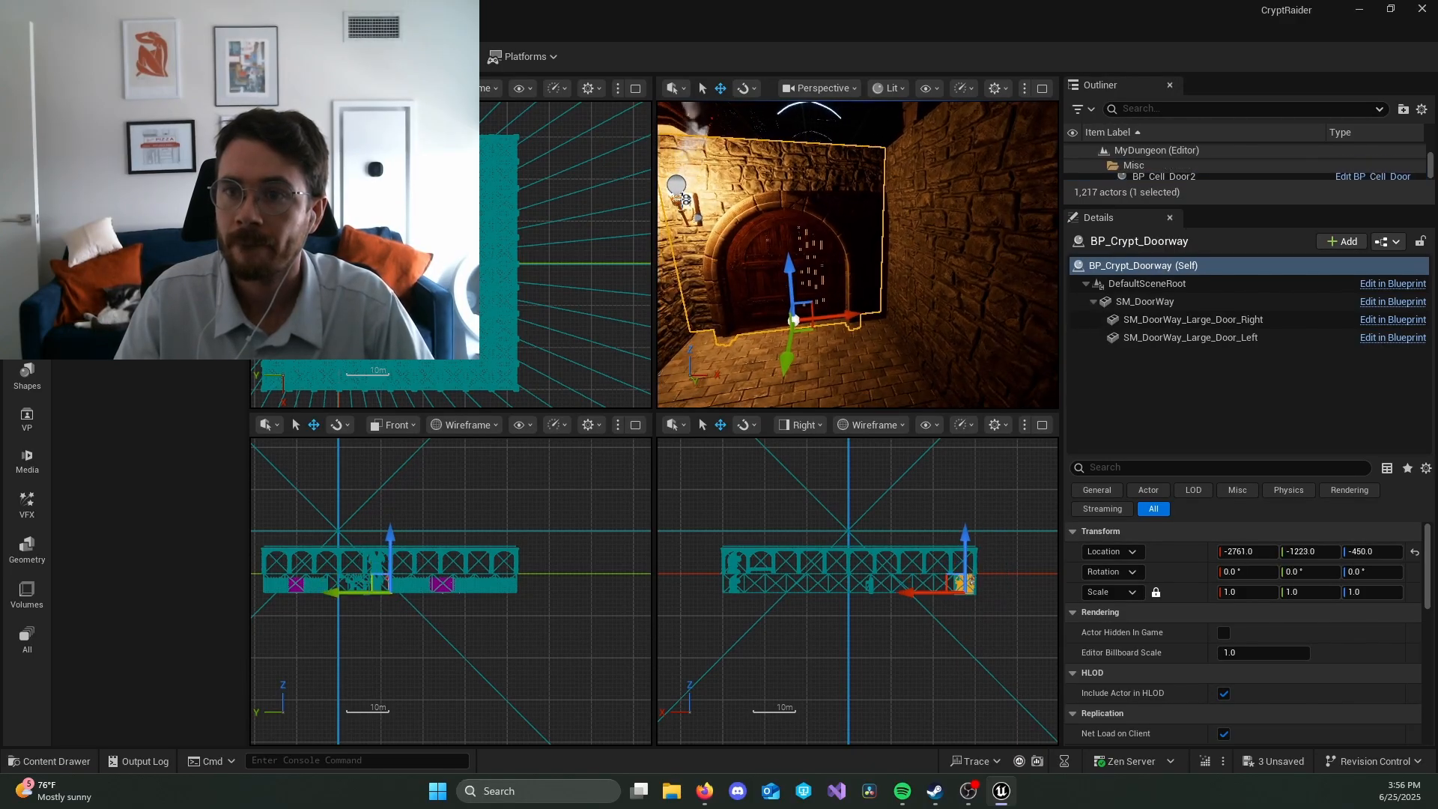
pyautogui.click(700, 219)
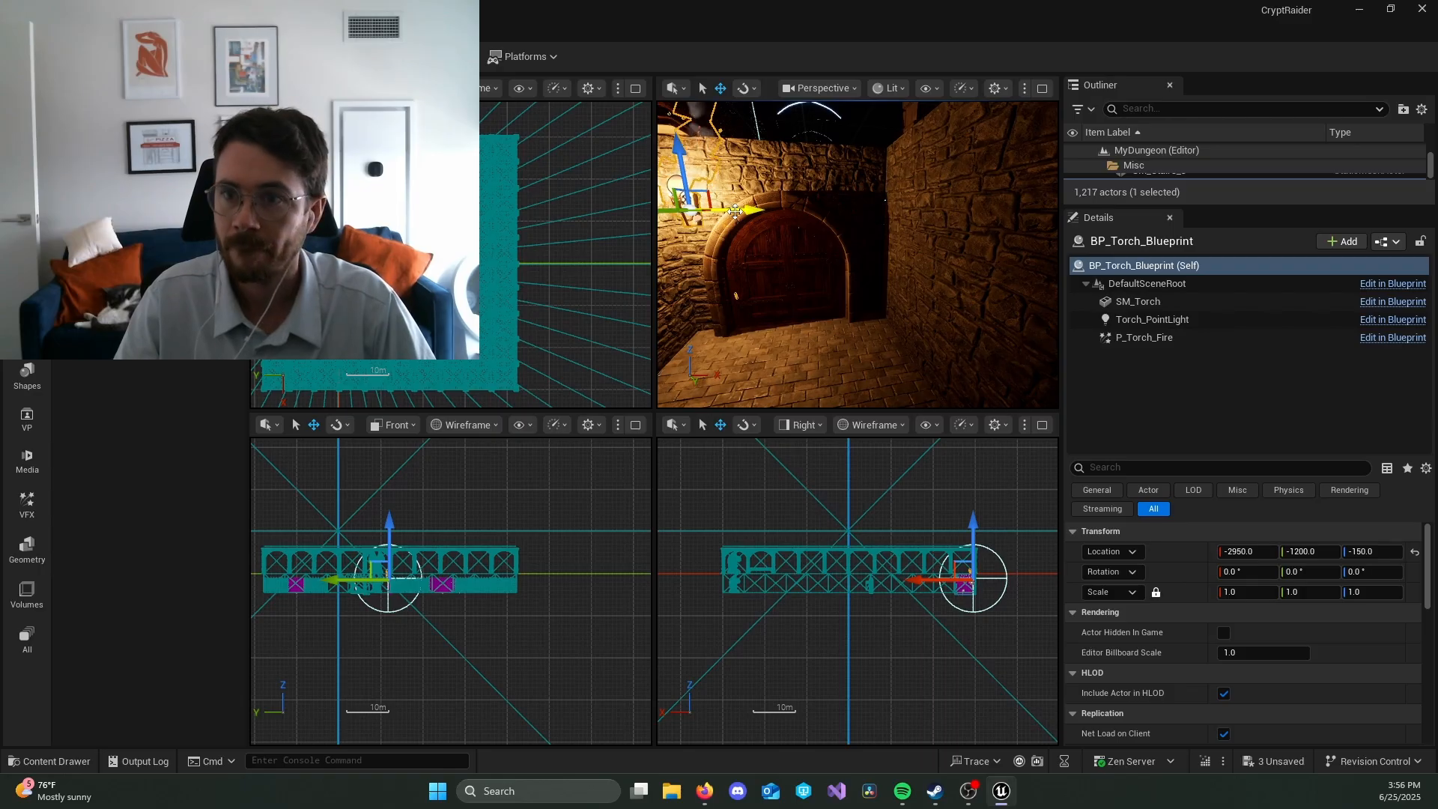
pyautogui.keyDown('alt'); pyautogui.moveTo(743, 211); pyautogui.dragTo(897, 207); pyautogui.keyUp('alt')
pyautogui.moveTo(803, 317); pyautogui.dragTo(1036, 305, button='right')
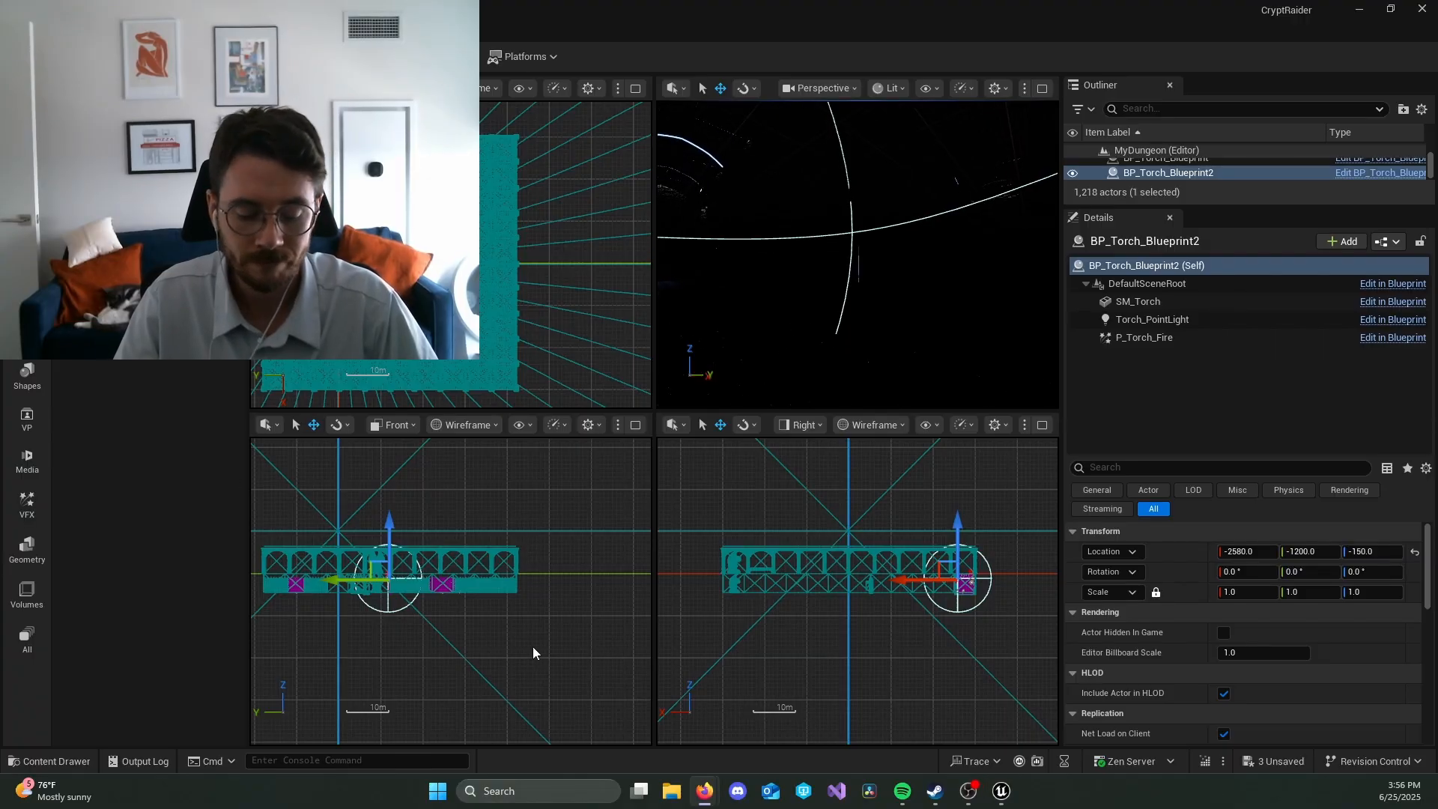
# Step: Clear the torch selection and search the project's content for chandelier assets
pyautogui.click(525, 618)
pyautogui.hotkey('ctrl', 'space')
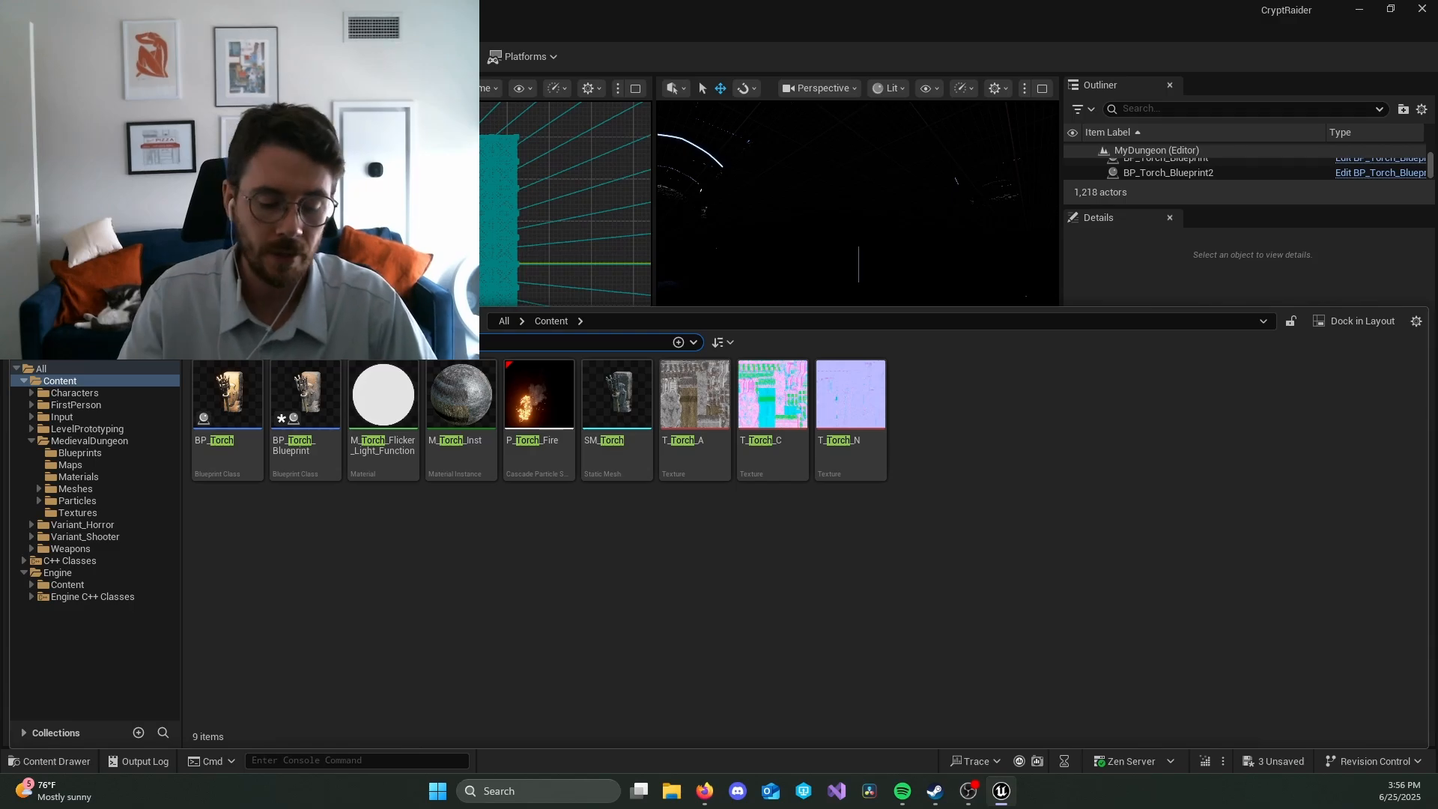
pyautogui.write('chande')
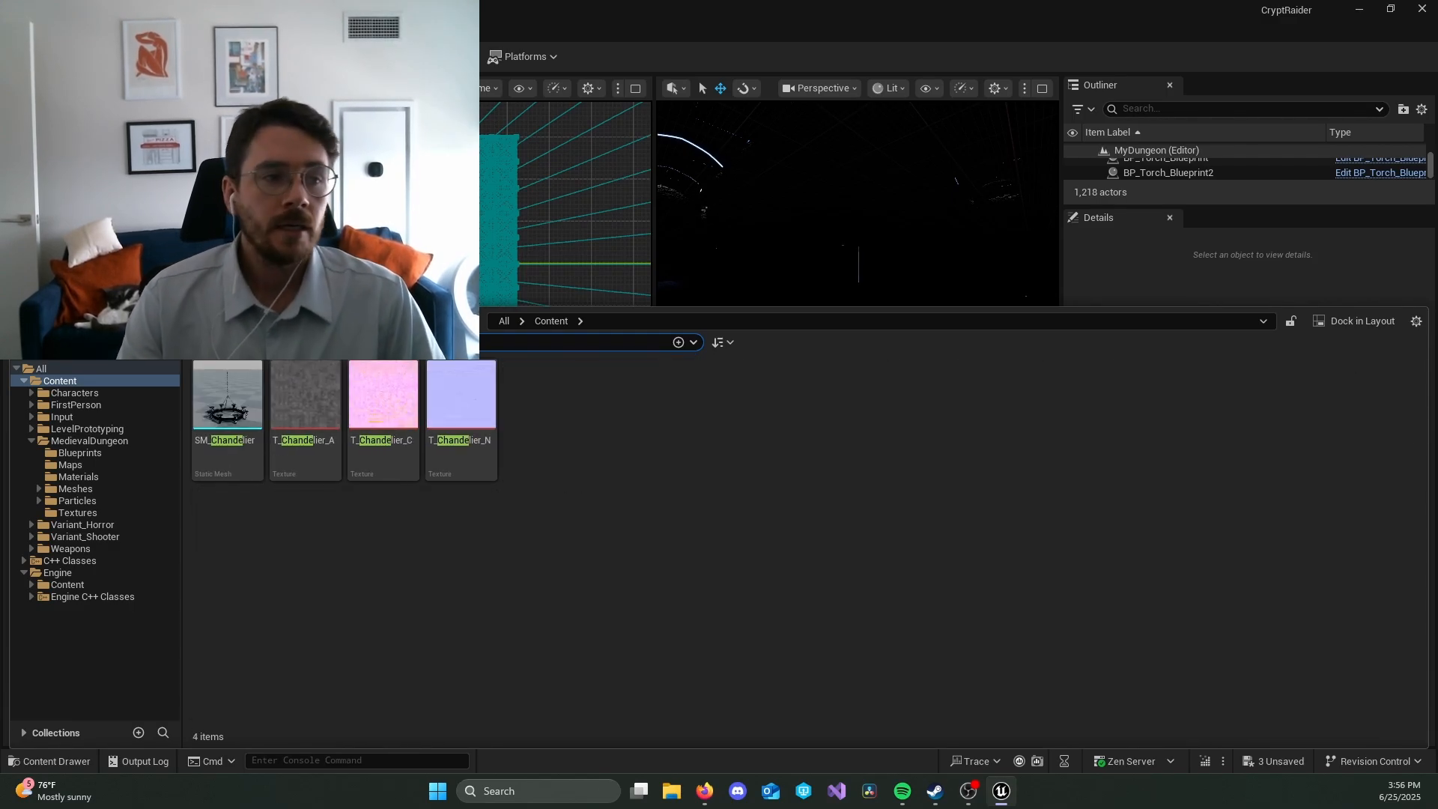
pyautogui.hotkey('alt', 'Tab')
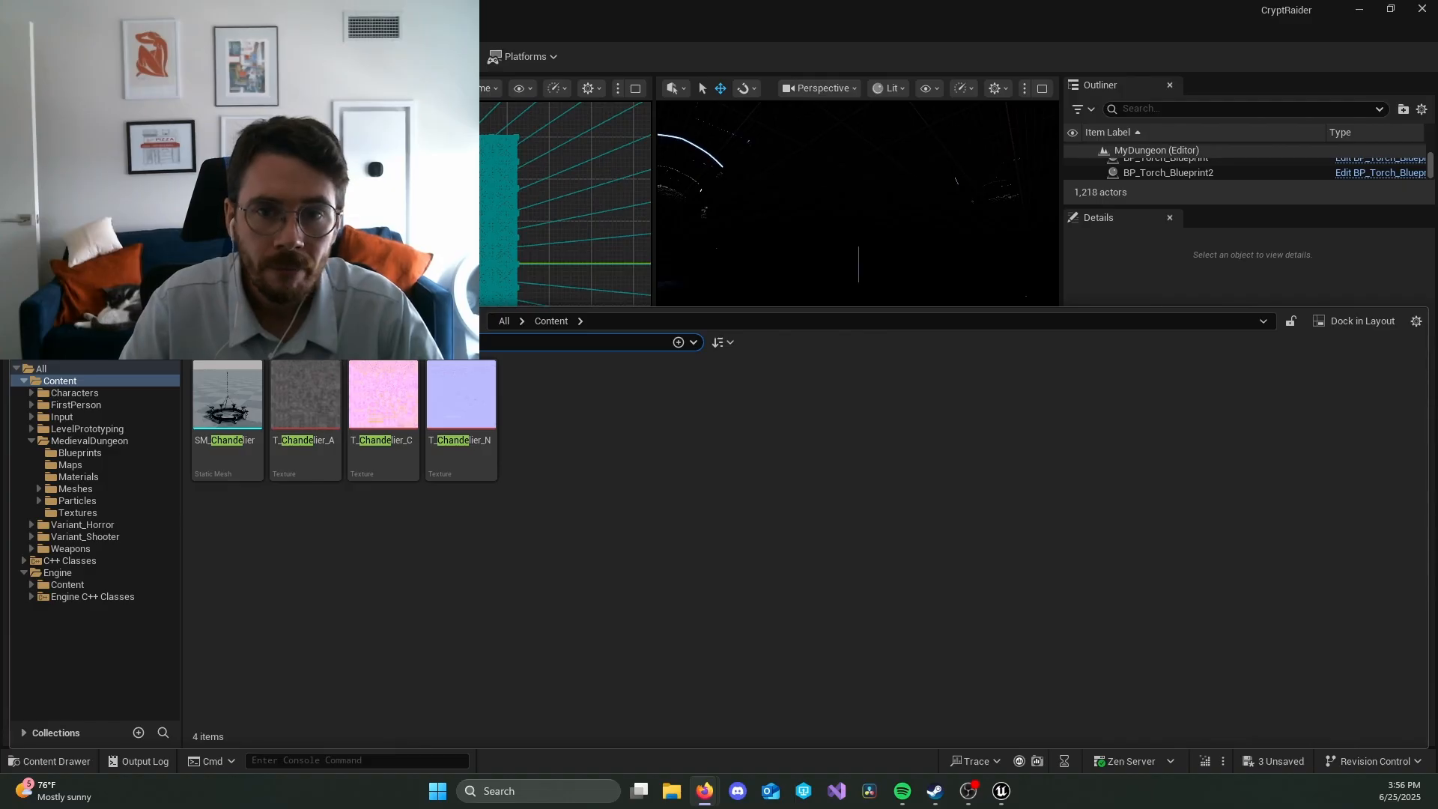
pyautogui.hotkey('alt', 'Tab')
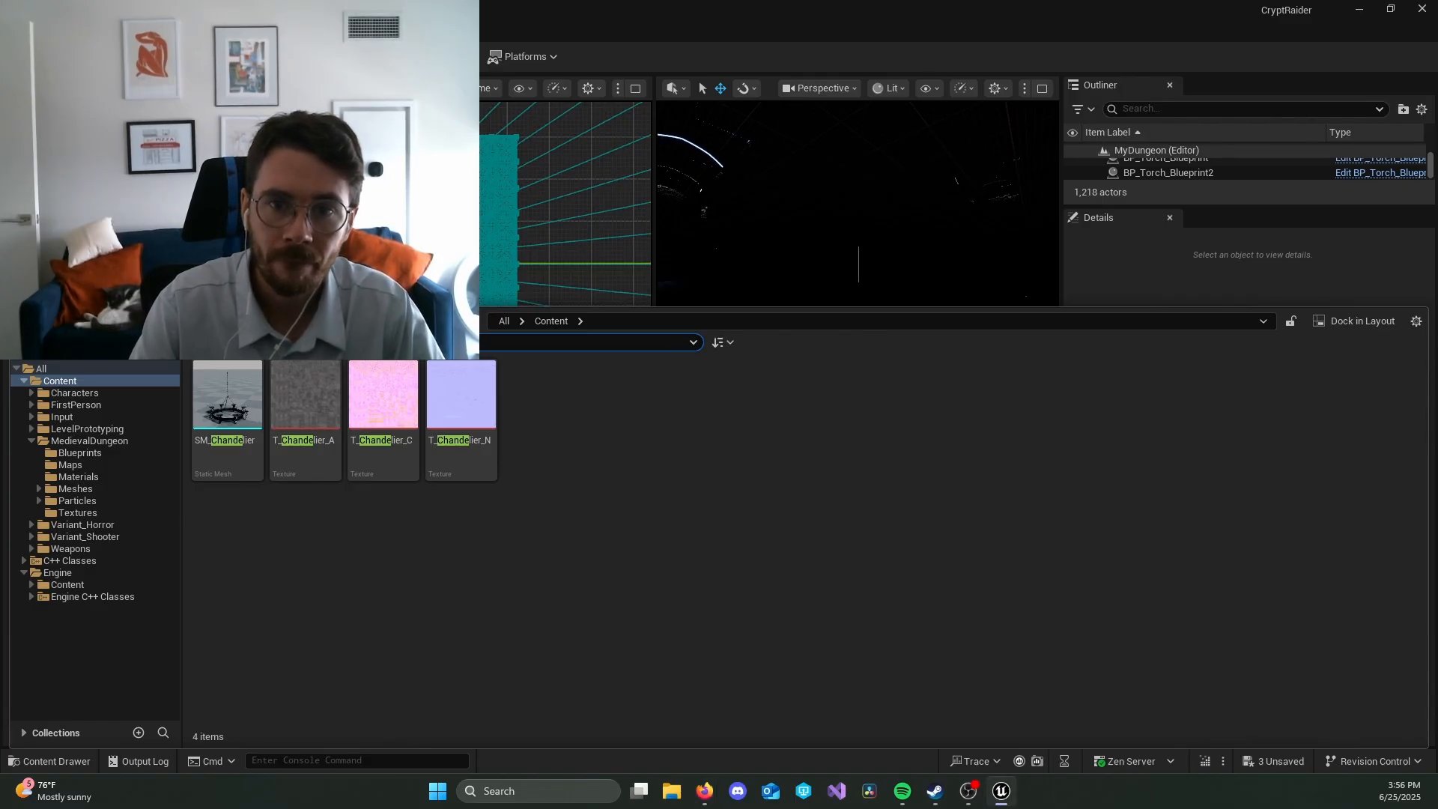
# Step: Search the project's content for BP assets and place BP_Chandalier in the dungeon at X -1990, Y -990, Z -450
pyautogui.press('BackSpace')
pyautogui.press('BackSpace')
pyautogui.press('BackSpace')
pyautogui.press('BackSpace')
pyautogui.press('BackSpace')
pyautogui.press('BackSpace')
pyautogui.write('BP')
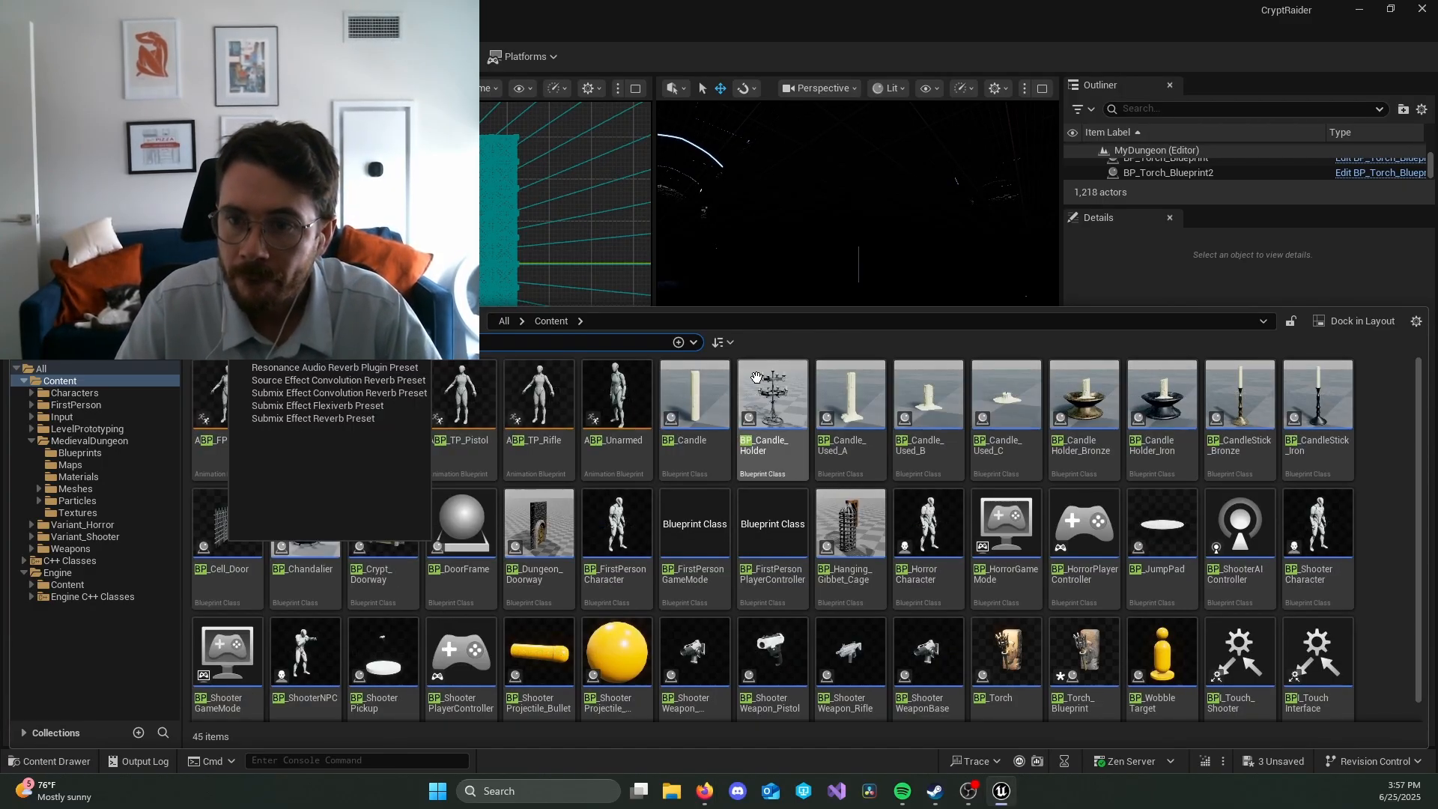
pyautogui.click(1391, 522)
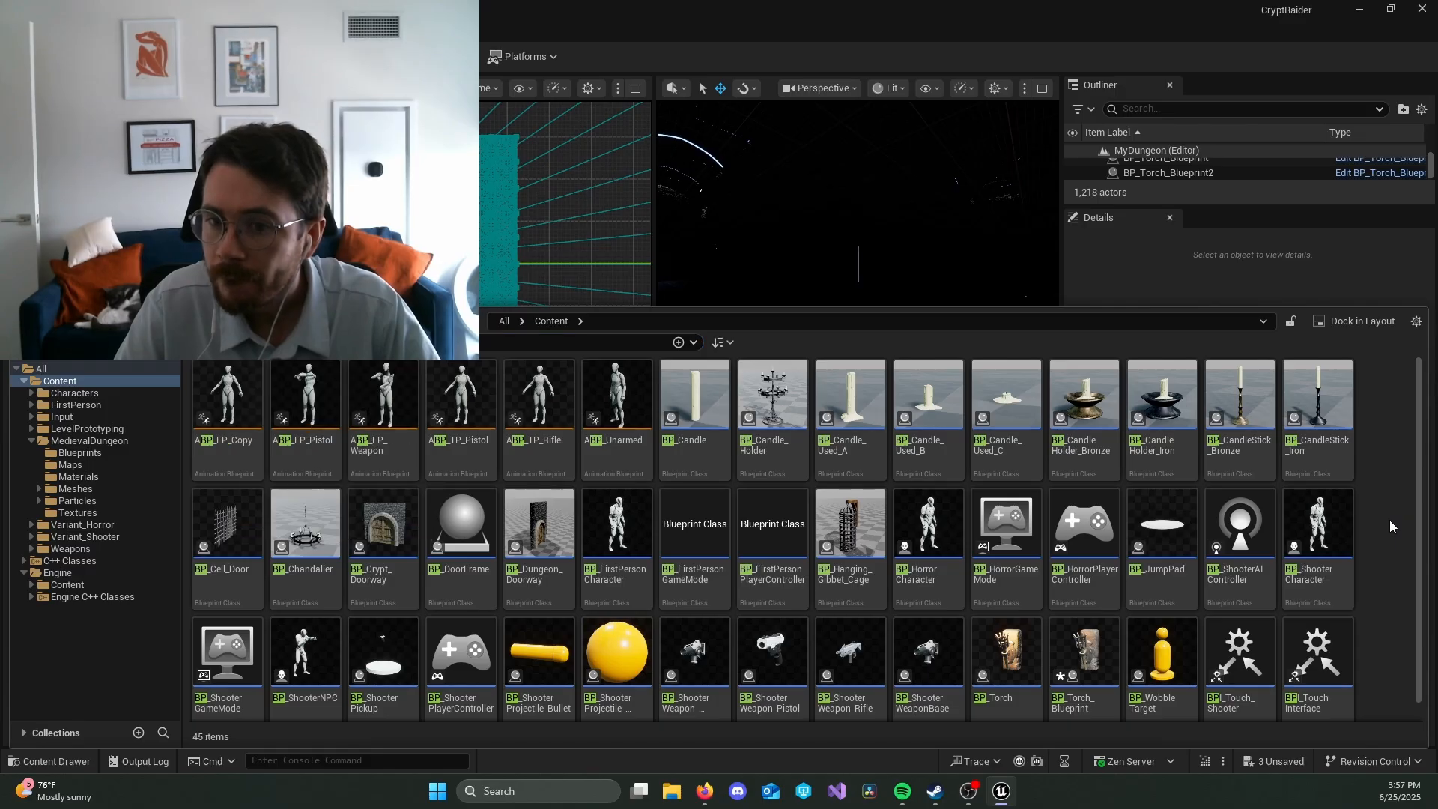
pyautogui.moveTo(307, 533); pyautogui.dragTo(901, 265)
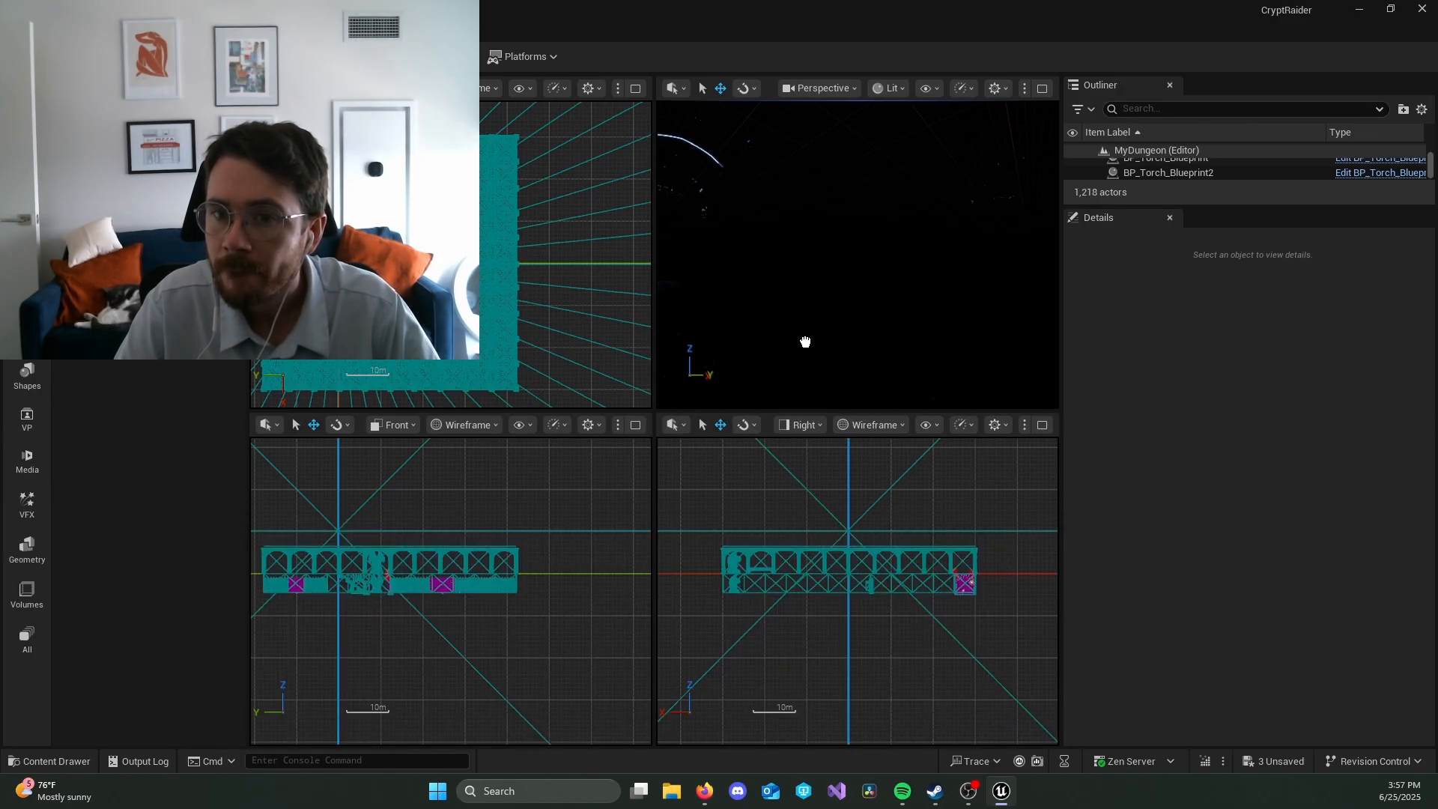
pyautogui.moveTo(847, 344); pyautogui.dragTo(850, 352)
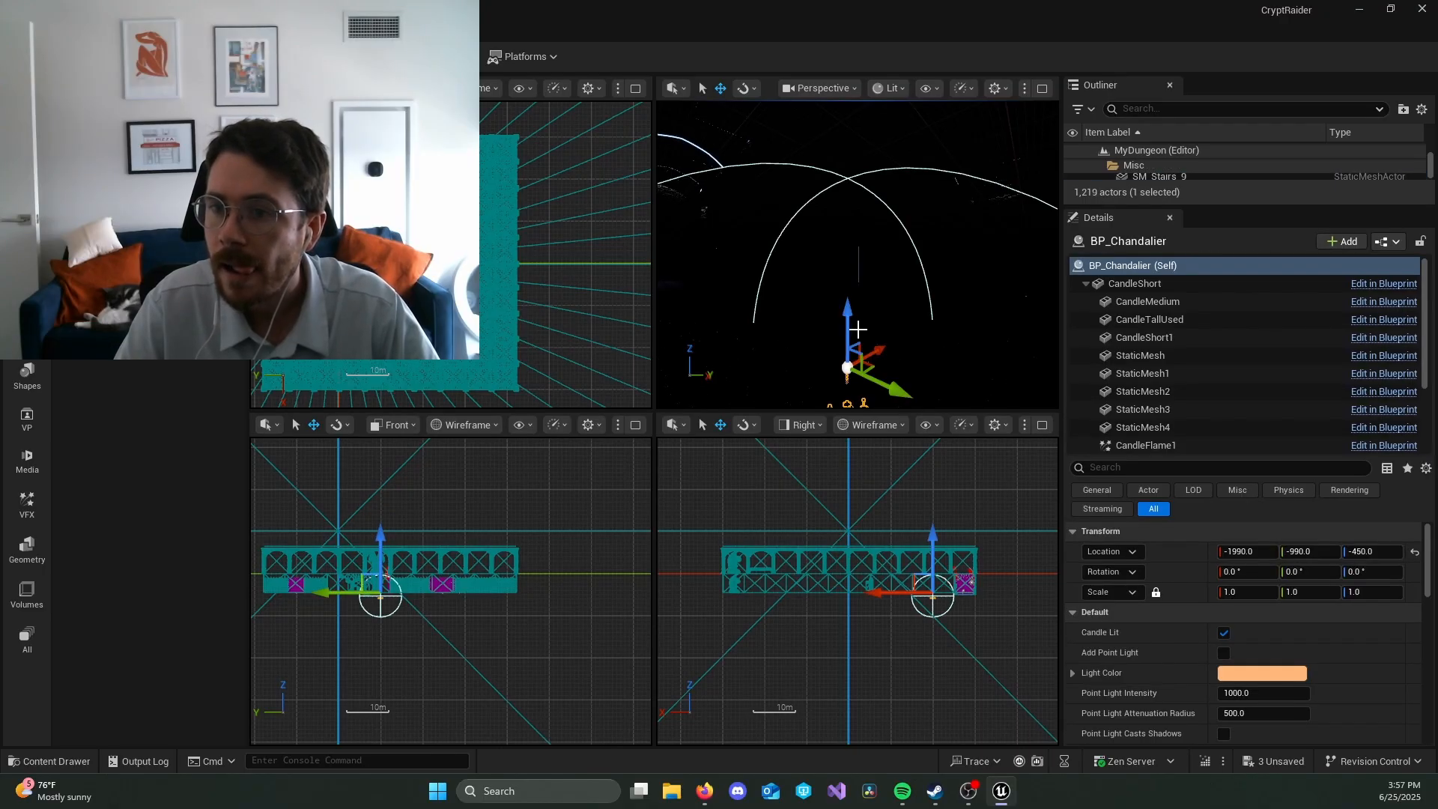
# Step: Show the perspective view as Unlit and raise the chandelier to Z -270
pyautogui.click(888, 87)
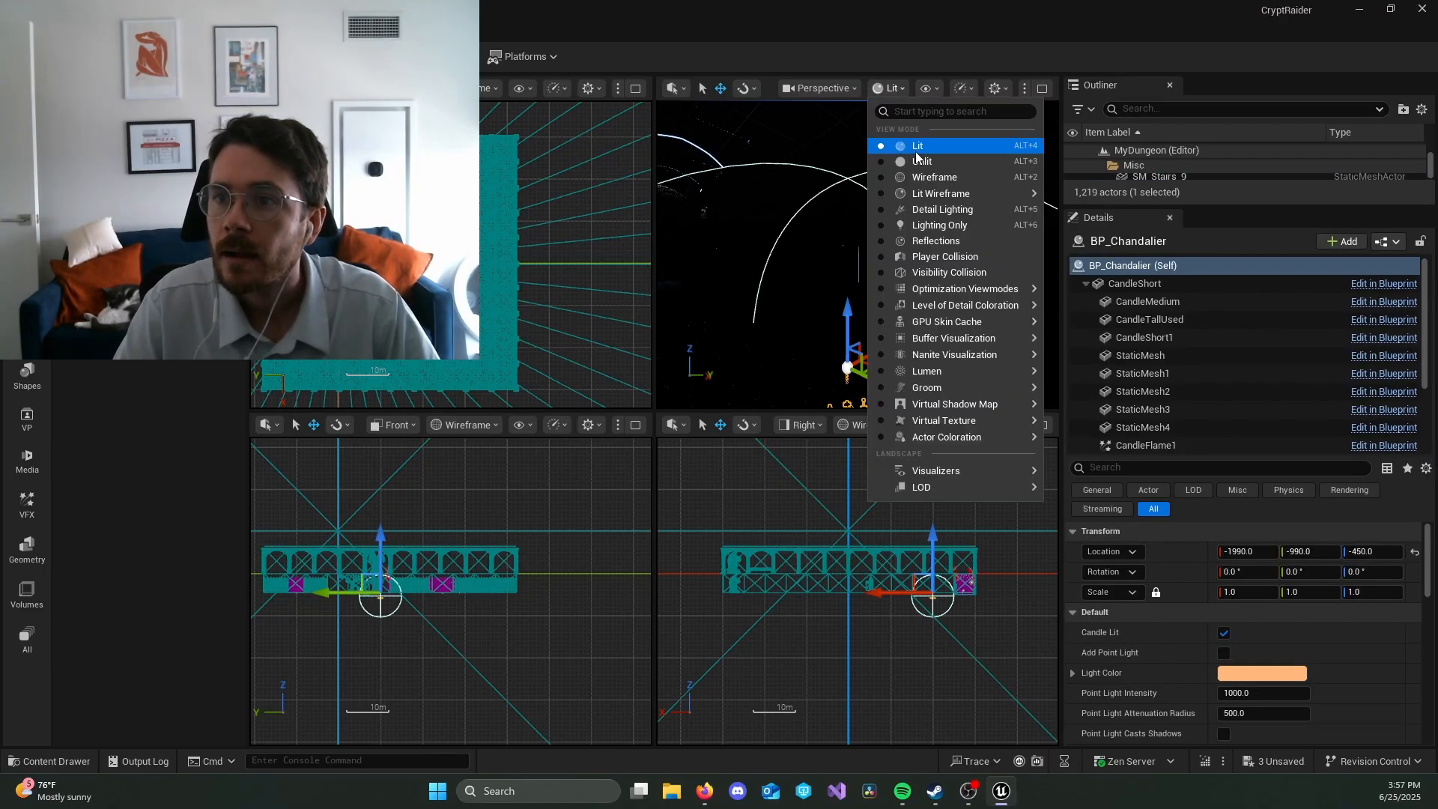
pyautogui.click(915, 153)
pyautogui.moveTo(857, 255); pyautogui.dragTo(989, 233, button='right')
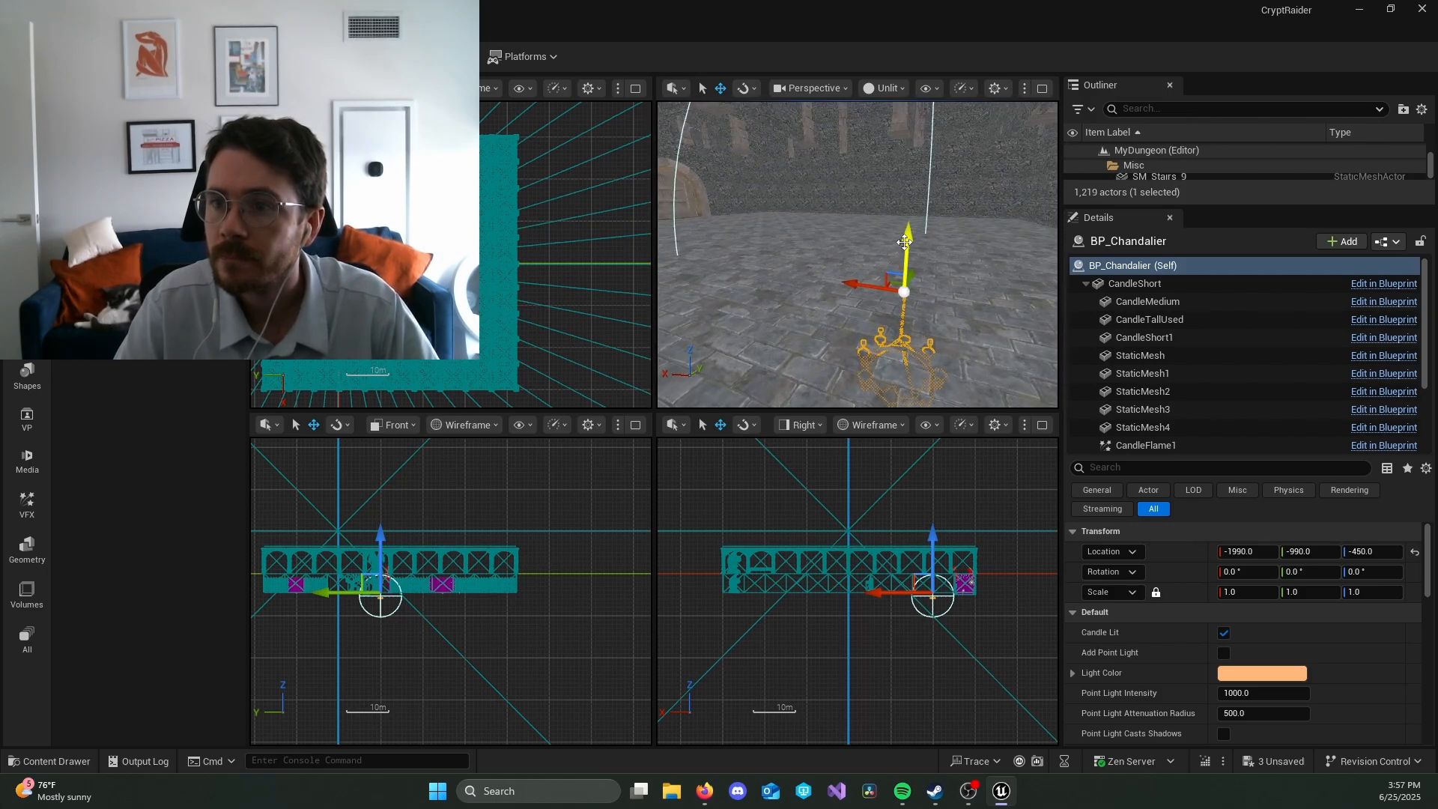
pyautogui.moveTo(904, 243); pyautogui.dragTo(914, 124)
pyautogui.moveTo(914, 123); pyautogui.dragTo(719, 132, button='right')
pyautogui.moveTo(974, 216); pyautogui.dragTo(835, 216, button='right')
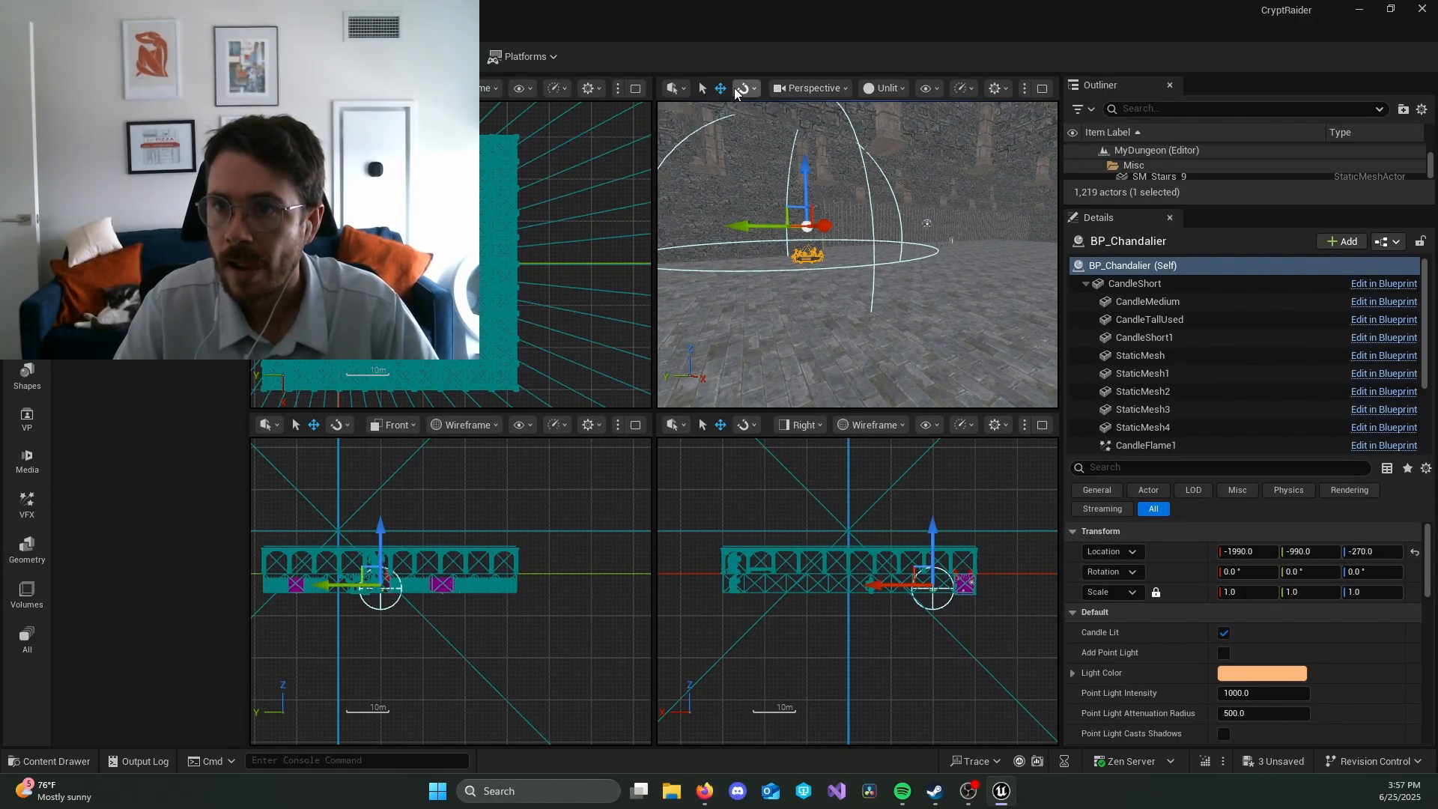
# Step: Show the perspective view as Lit and move the chandelier to X -1760, Z -110
pyautogui.click(879, 88)
pyautogui.click(919, 143)
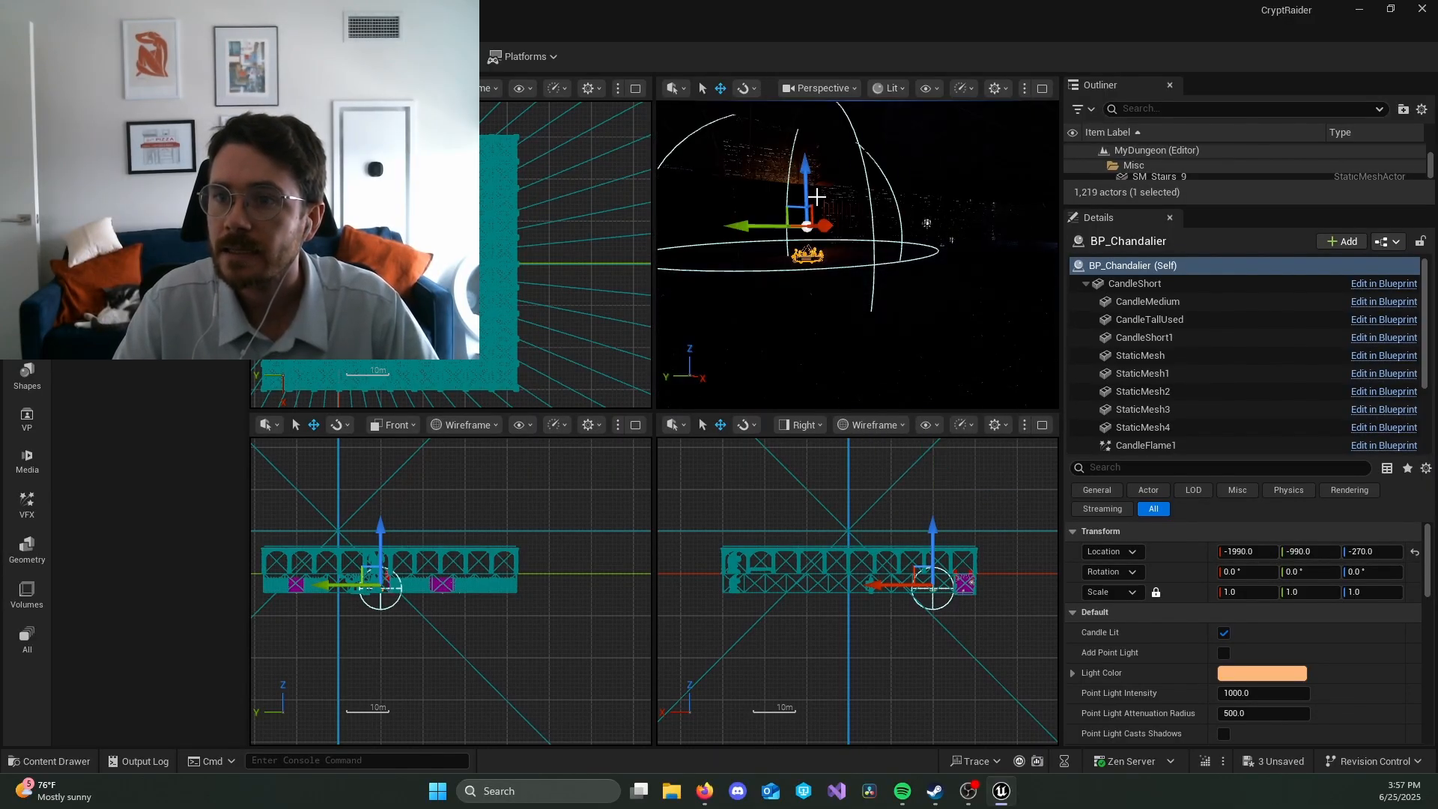
pyautogui.moveTo(810, 191); pyautogui.dragTo(811, 147)
pyautogui.moveTo(831, 169); pyautogui.dragTo(905, 186, button='right')
pyautogui.moveTo(885, 186); pyautogui.dragTo(927, 187)
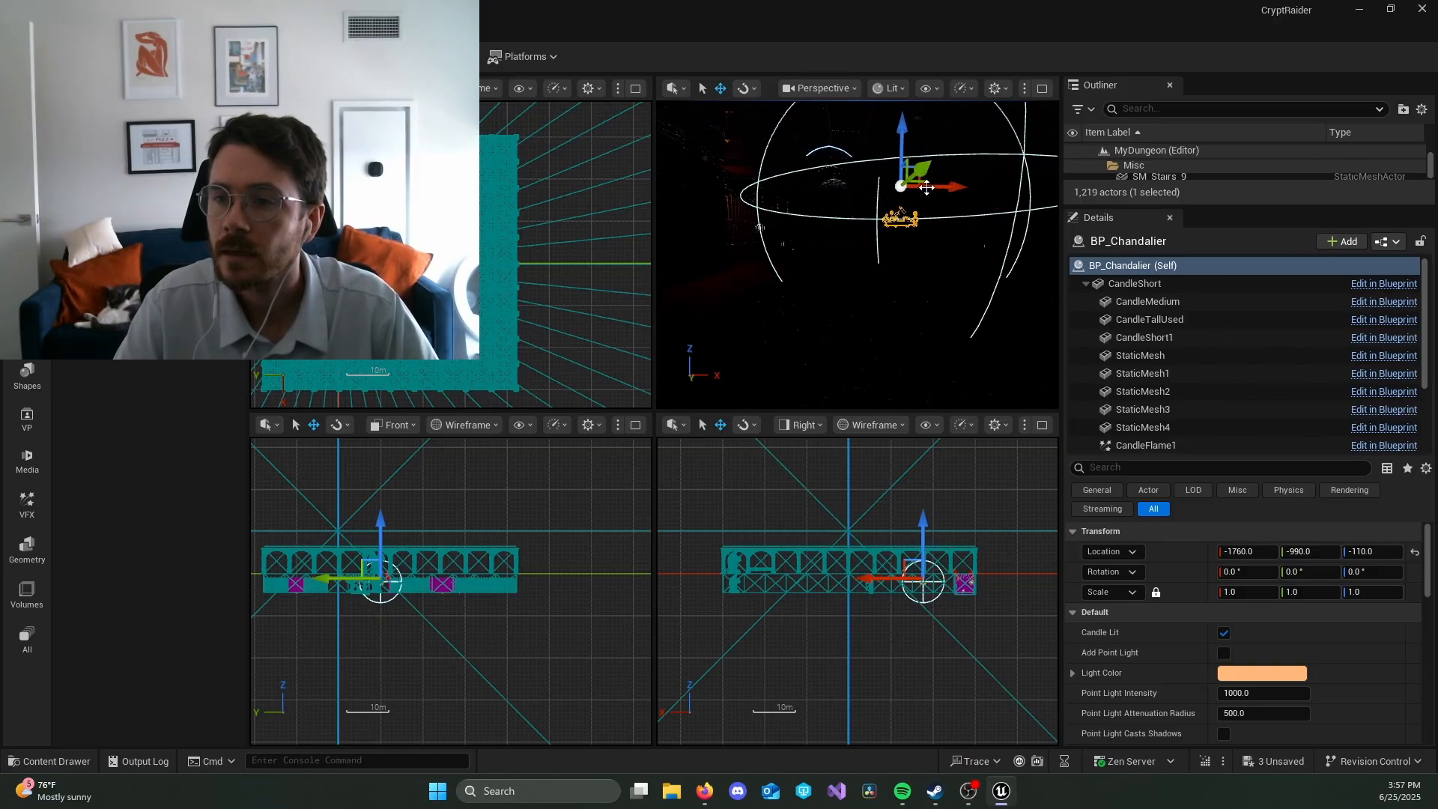
# Step: Return the perspective view to Unlit and shift the chandelier along Y to -1140
pyautogui.moveTo(966, 248); pyautogui.dragTo(816, 189, button='right')
pyautogui.click(888, 88)
pyautogui.click(926, 161)
pyautogui.moveTo(741, 219); pyautogui.dragTo(817, 219)
pyautogui.moveTo(871, 169); pyautogui.dragTo(981, 179, button='right')
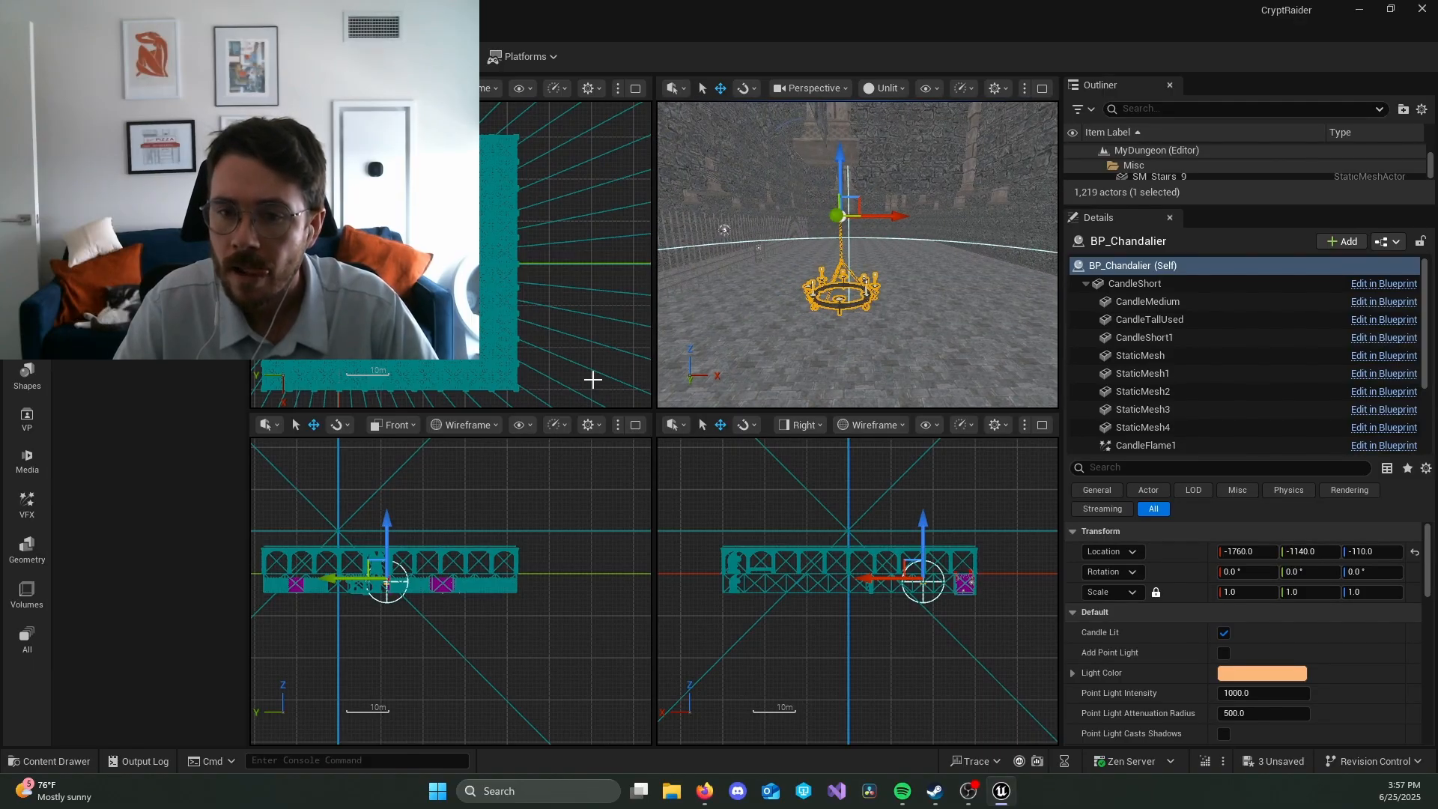
# Step: Reselect the chandelier and move it to X -1730, Y -1310
pyautogui.click(348, 580)
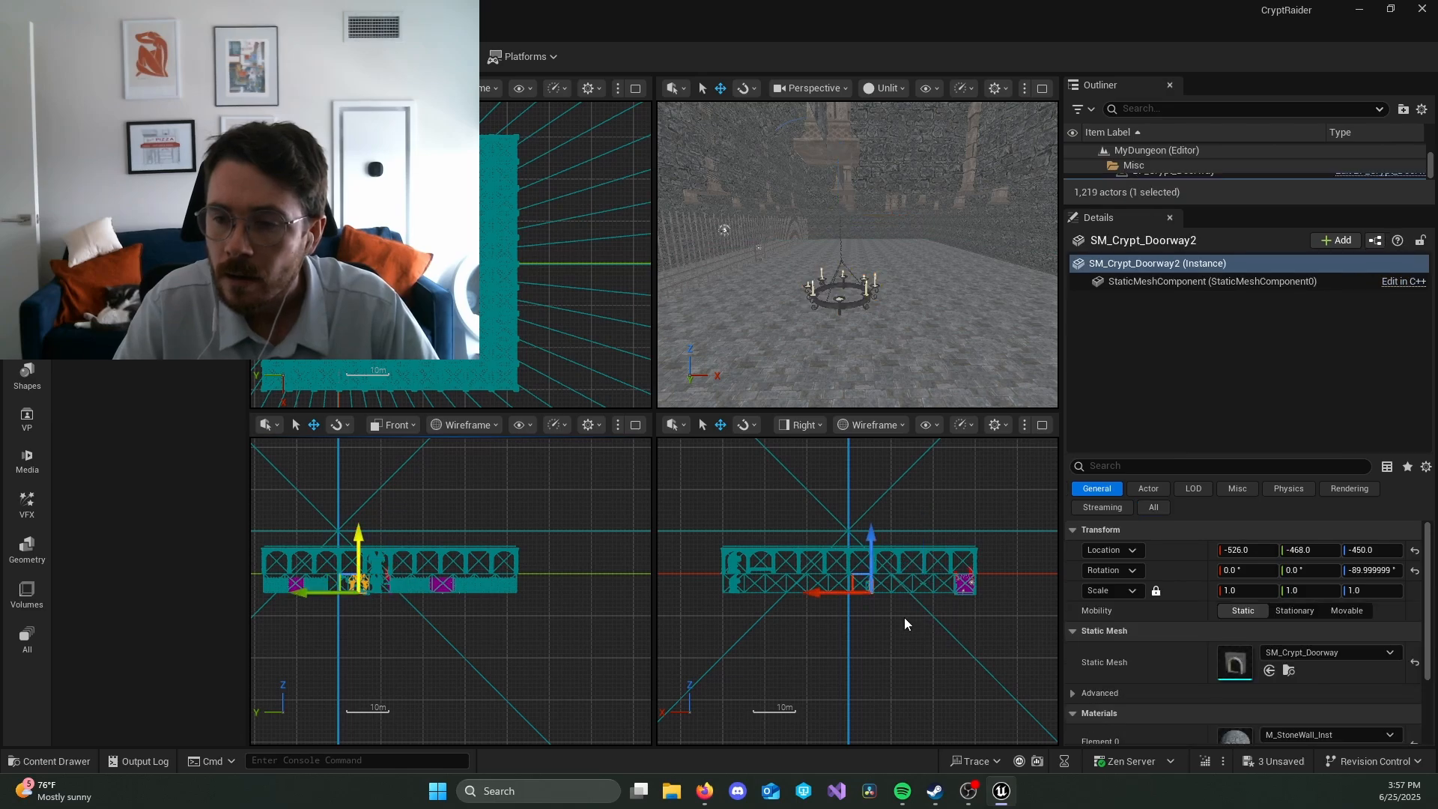
pyautogui.scroll(4, 914, 612)
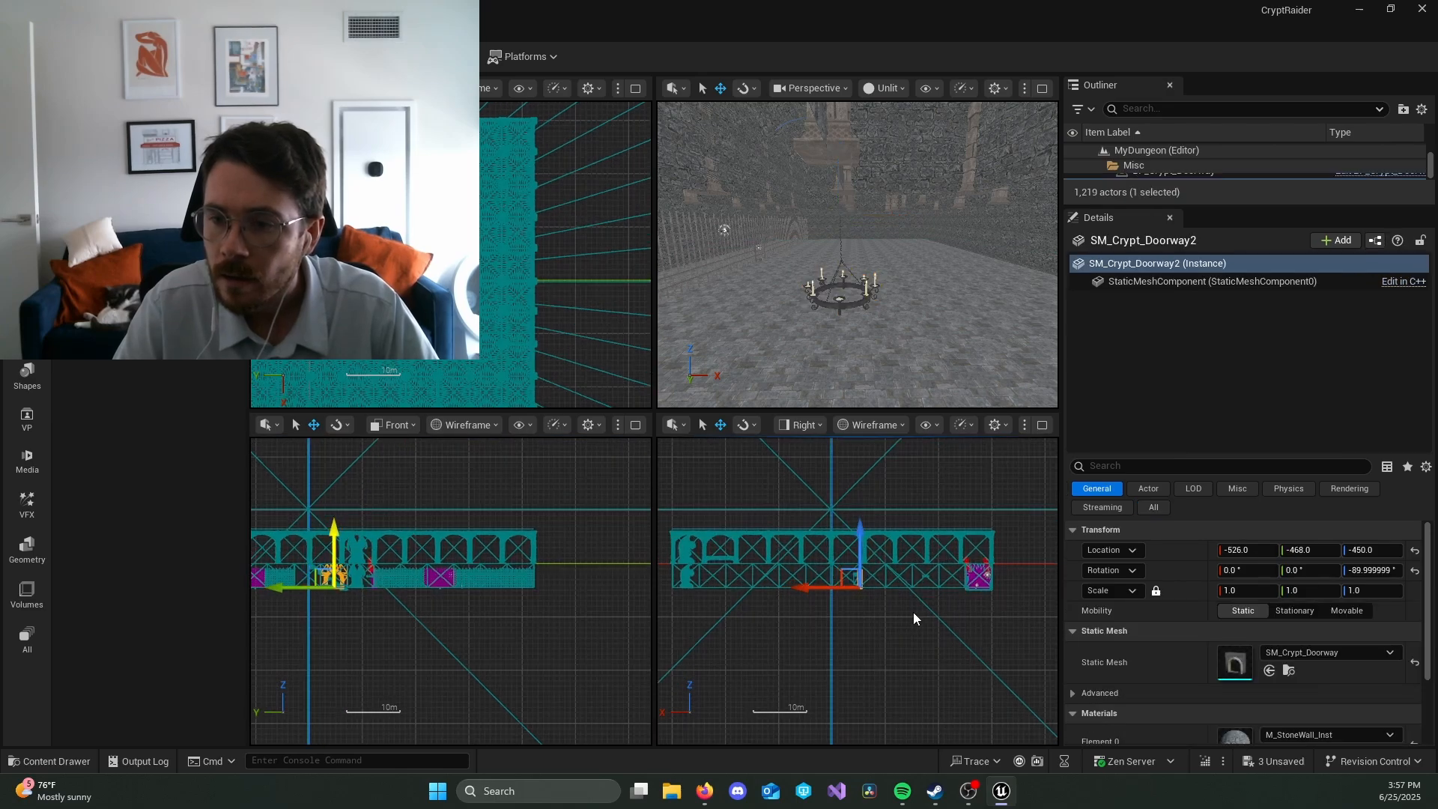
pyautogui.click(843, 311)
pyautogui.scroll(2, 992, 444)
pyautogui.scroll(2, 992, 440)
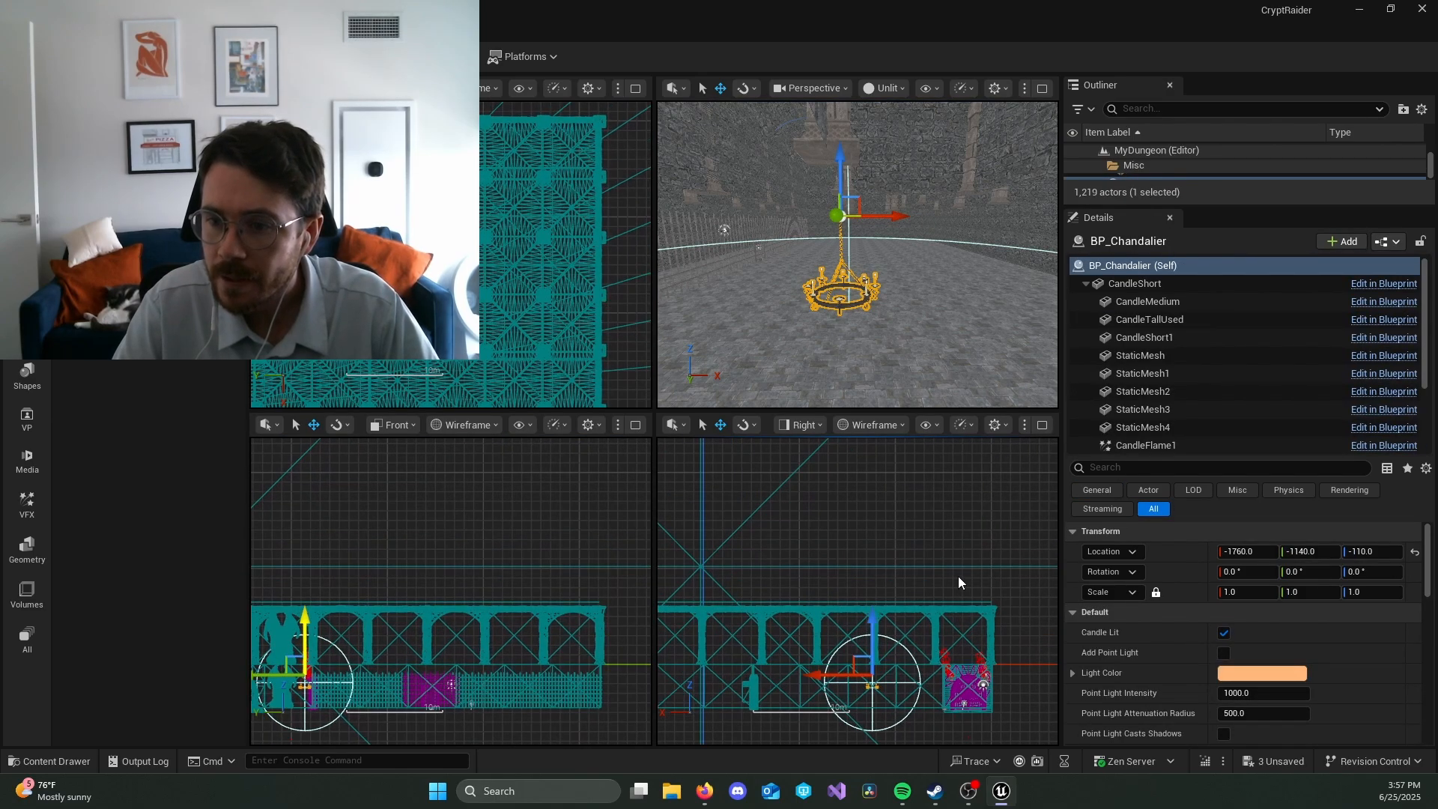
pyautogui.moveTo(928, 610); pyautogui.dragTo(941, 514, button='right')
pyautogui.moveTo(835, 575); pyautogui.dragTo(835, 573)
pyautogui.moveTo(268, 573); pyautogui.dragTo(337, 641)
pyautogui.scroll(-1, 374, 638)
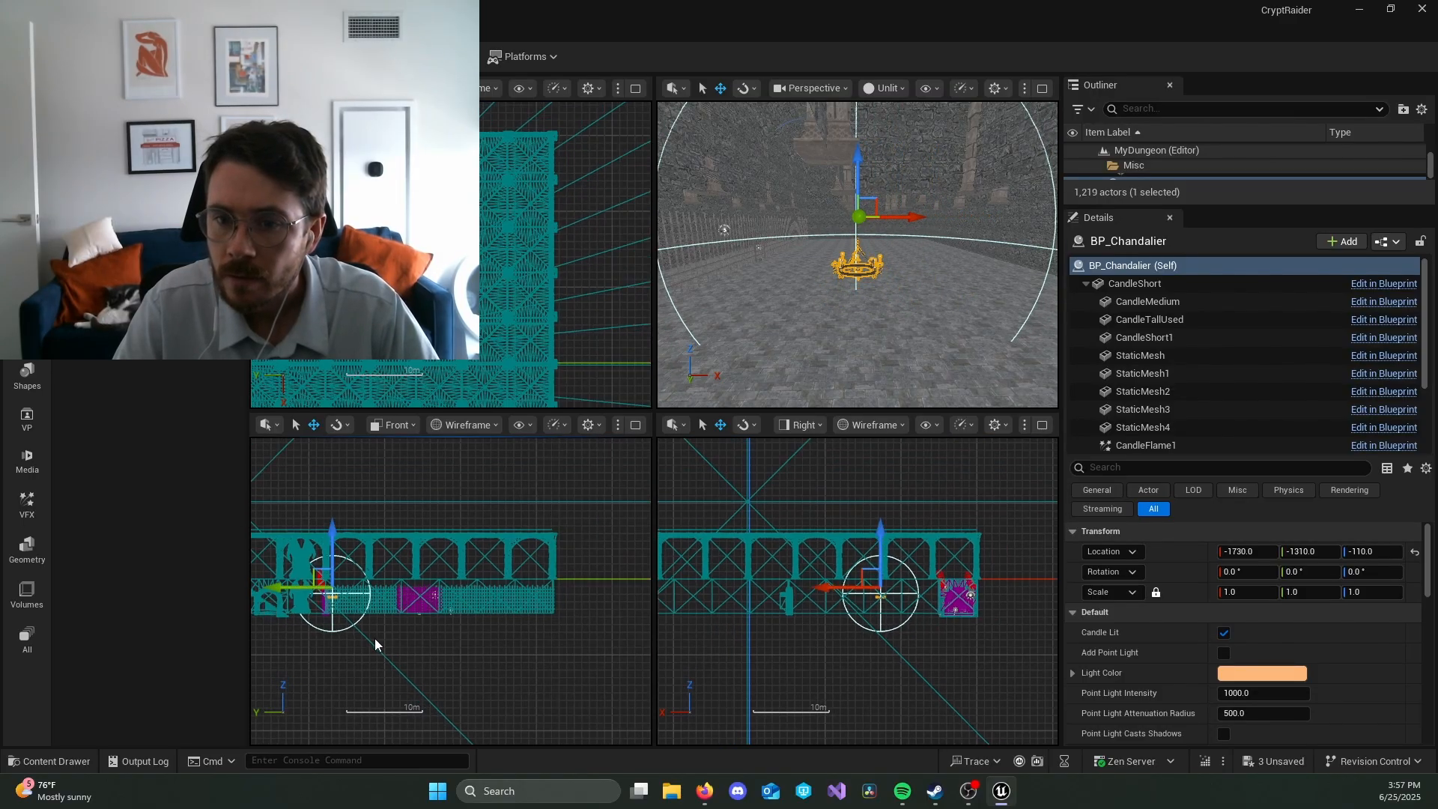
# Step: Move the chandelier across the dungeon to X 0, Y -1230 using the front and right views
pyautogui.moveTo(375, 638); pyautogui.dragTo(474, 622, button='right')
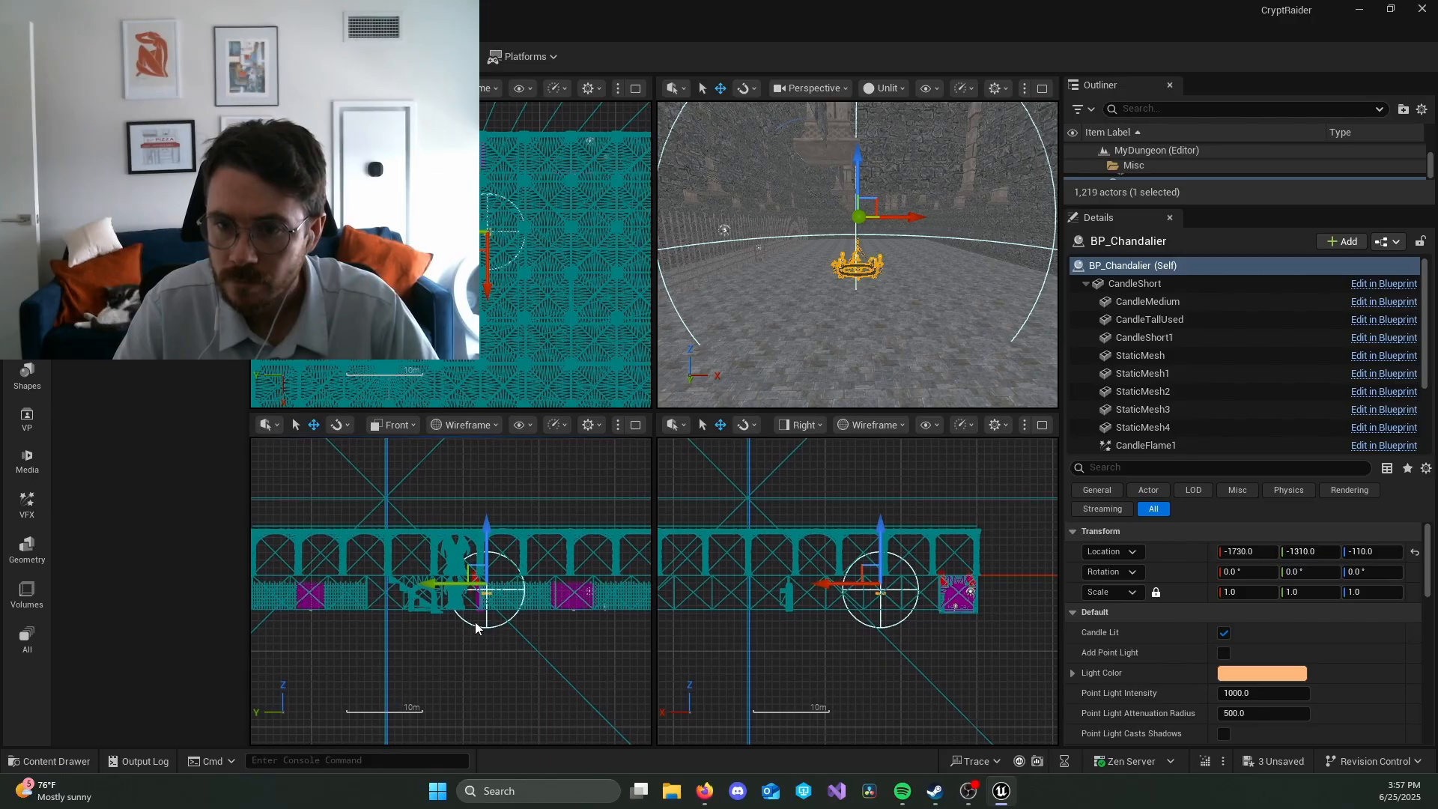
pyautogui.moveTo(441, 590); pyautogui.dragTo(423, 589)
pyautogui.moveTo(709, 670); pyautogui.dragTo(846, 669, button='right')
pyautogui.scroll(1, 846, 668)
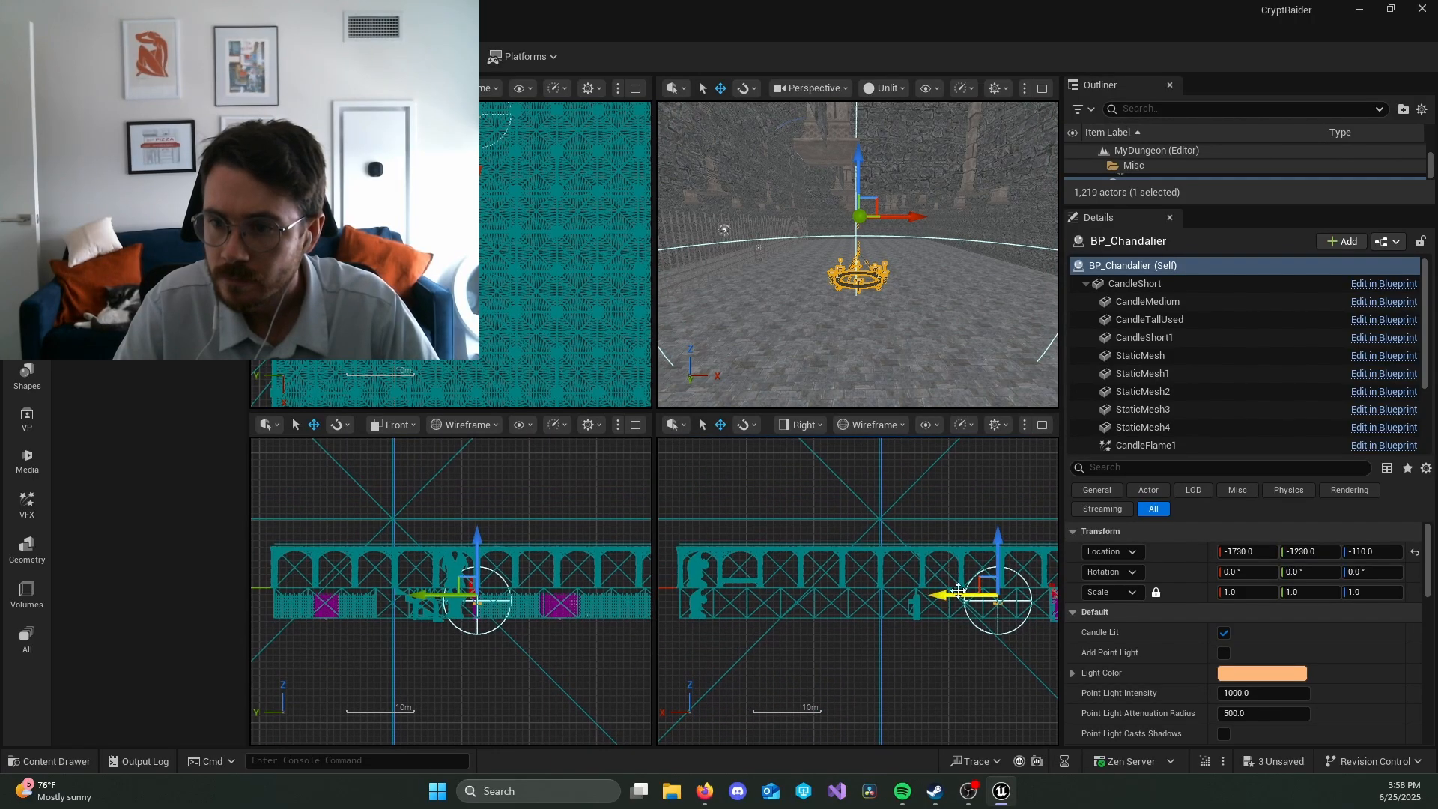
pyautogui.moveTo(950, 593); pyautogui.dragTo(826, 593)
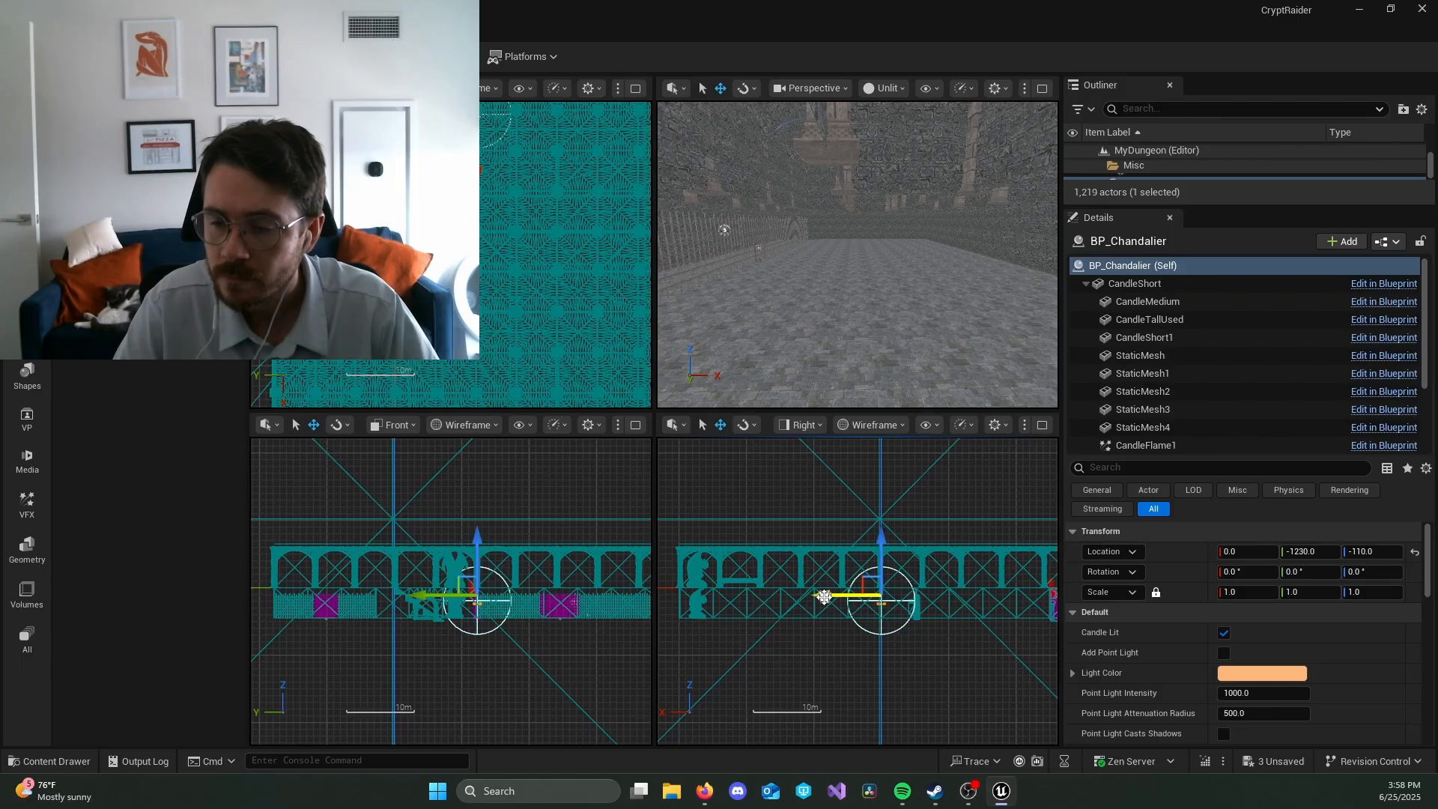
# Step: Enable Add Point Light on the placed chandelier and show the perspective view as Lit
pyautogui.moveTo(793, 678); pyautogui.dragTo(892, 669, button='right')
pyautogui.moveTo(861, 315); pyautogui.dragTo(827, 285, button='right')
pyautogui.press('d')
pyautogui.press('a')
pyautogui.press('s')
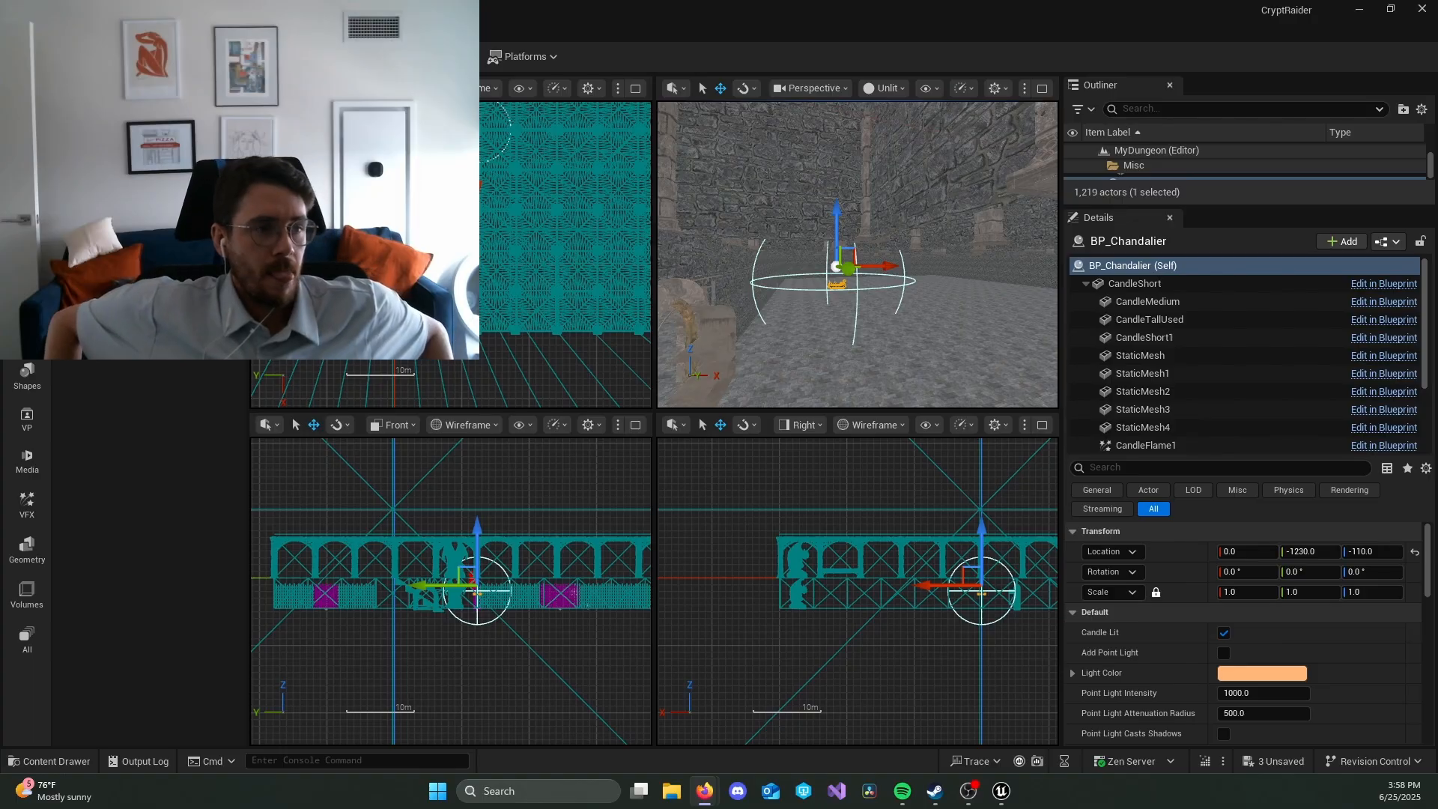
pyautogui.click(1085, 284)
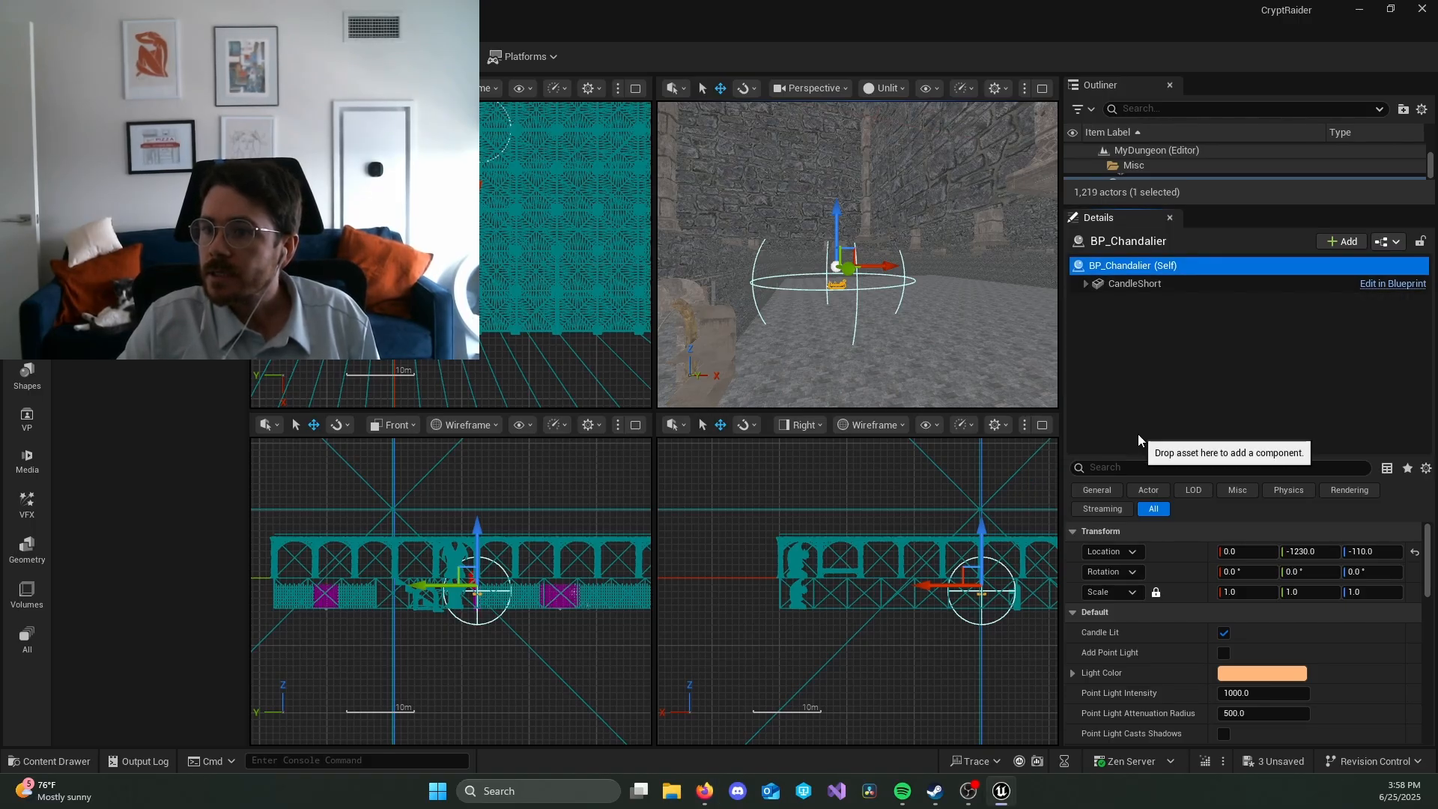
pyautogui.click(1224, 654)
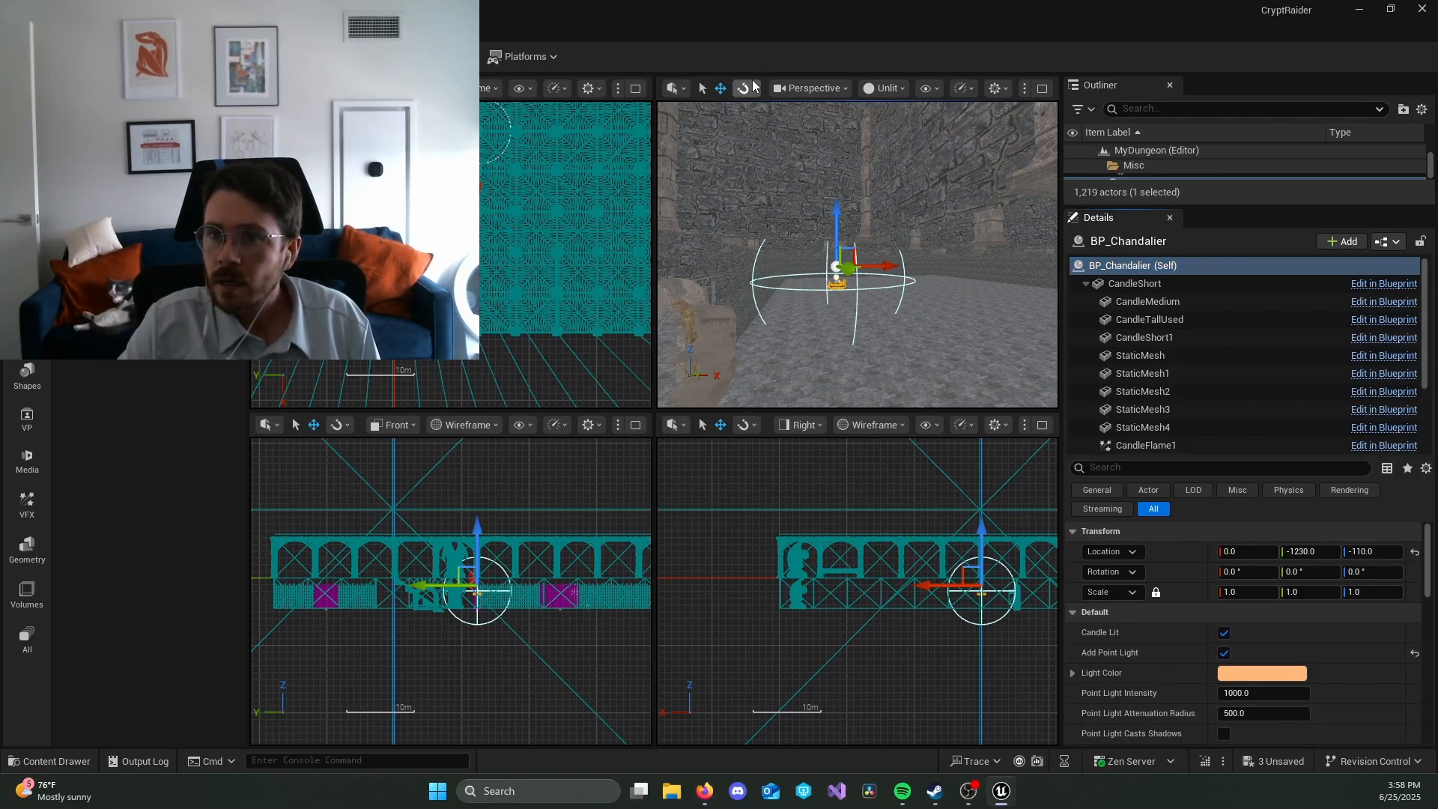
pyautogui.click(892, 92)
pyautogui.click(924, 133)
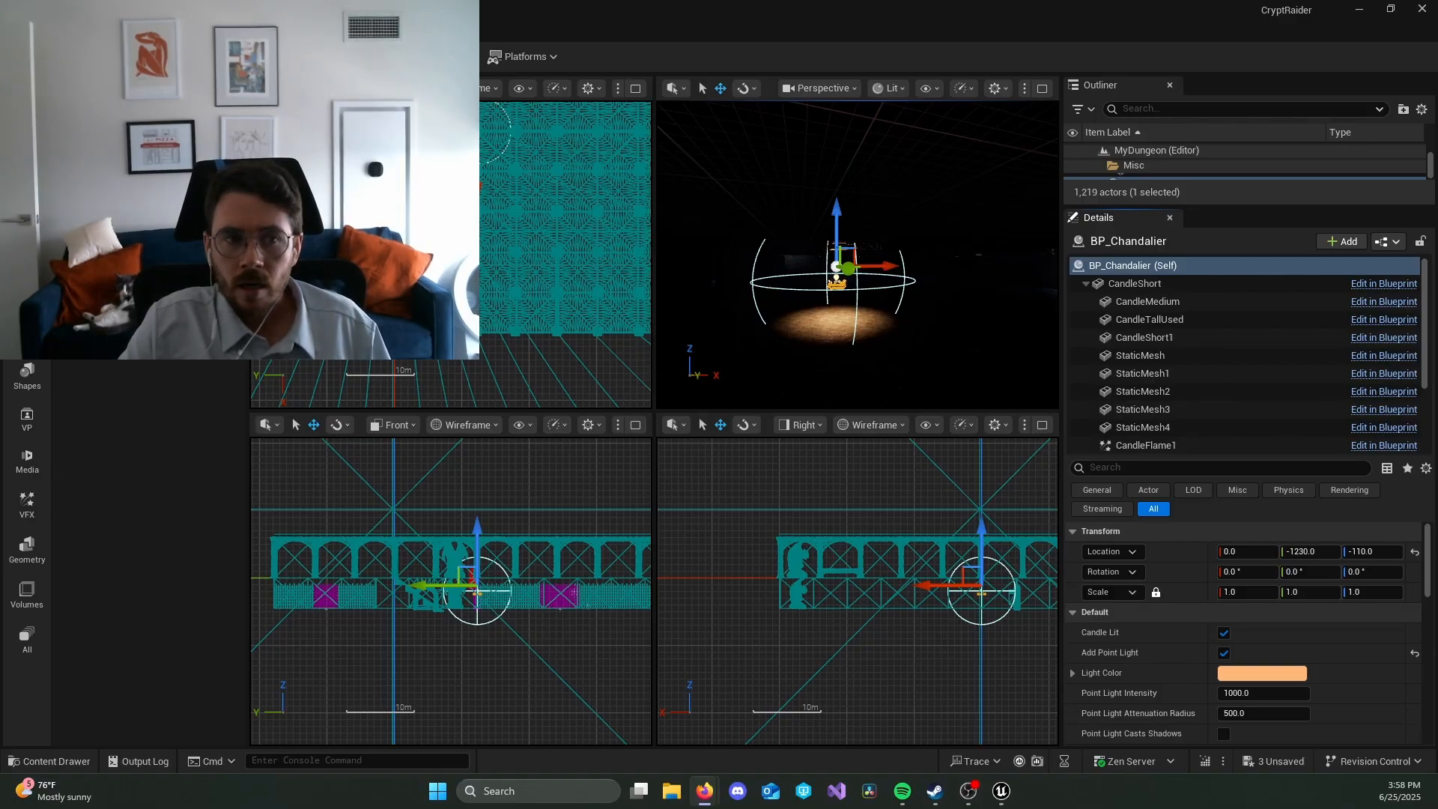
# Step: Set the chandelier's Point Light Attenuation Radius to 1000 and inspect its light on the surrounding walls and floor
pyautogui.click(1262, 713)
pyautogui.write('10')
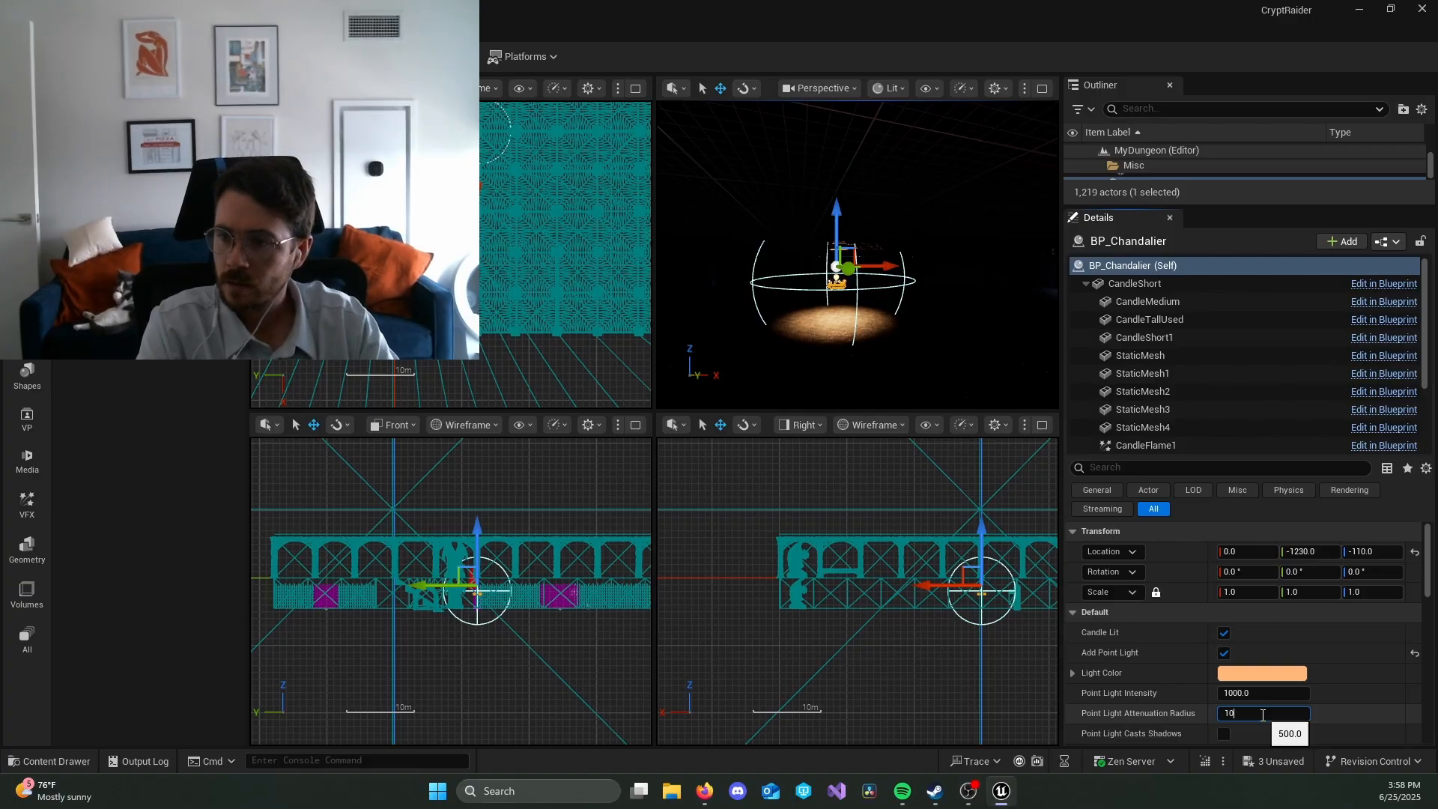
pyautogui.write('00')
pyautogui.press('Return')
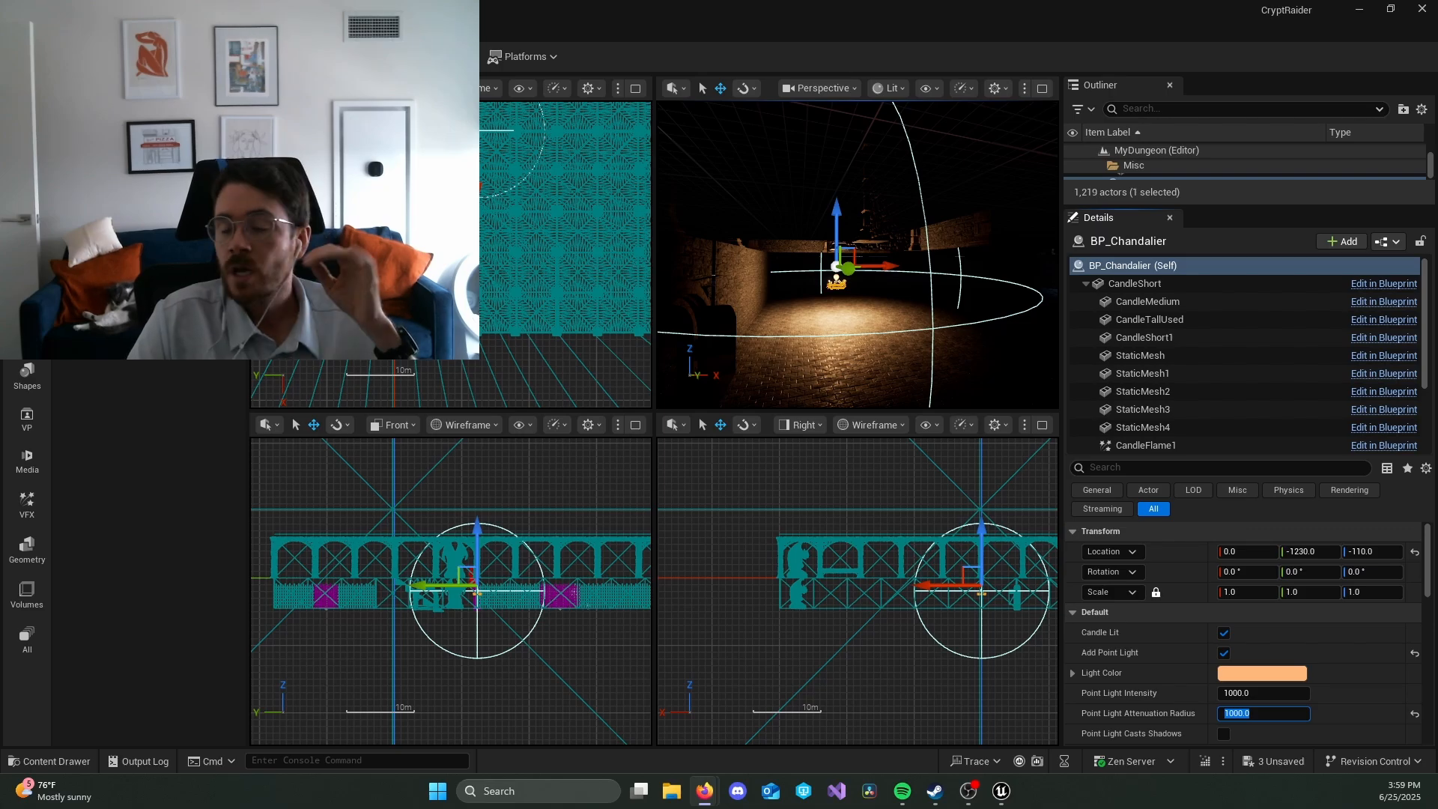
pyautogui.moveTo(872, 339); pyautogui.dragTo(872, 339, button='right')
pyautogui.moveTo(896, 211); pyautogui.dragTo(896, 212, button='right')
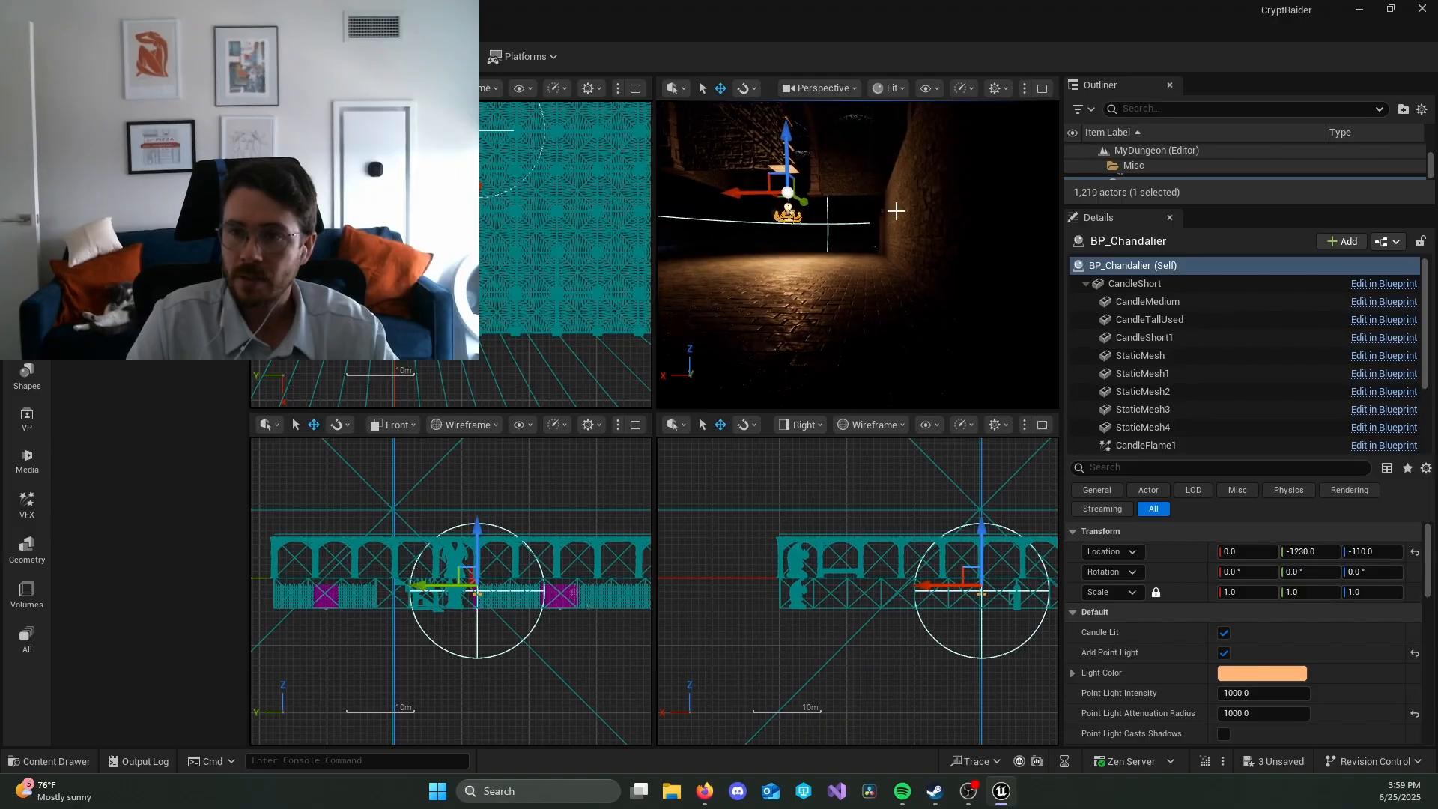
pyautogui.moveTo(854, 277); pyautogui.dragTo(854, 277, button='right')
# Step: Show the perspective view as Unlit and focus on the upper-floor gargoyle statue to reach the upper corridor
pyautogui.click(888, 88)
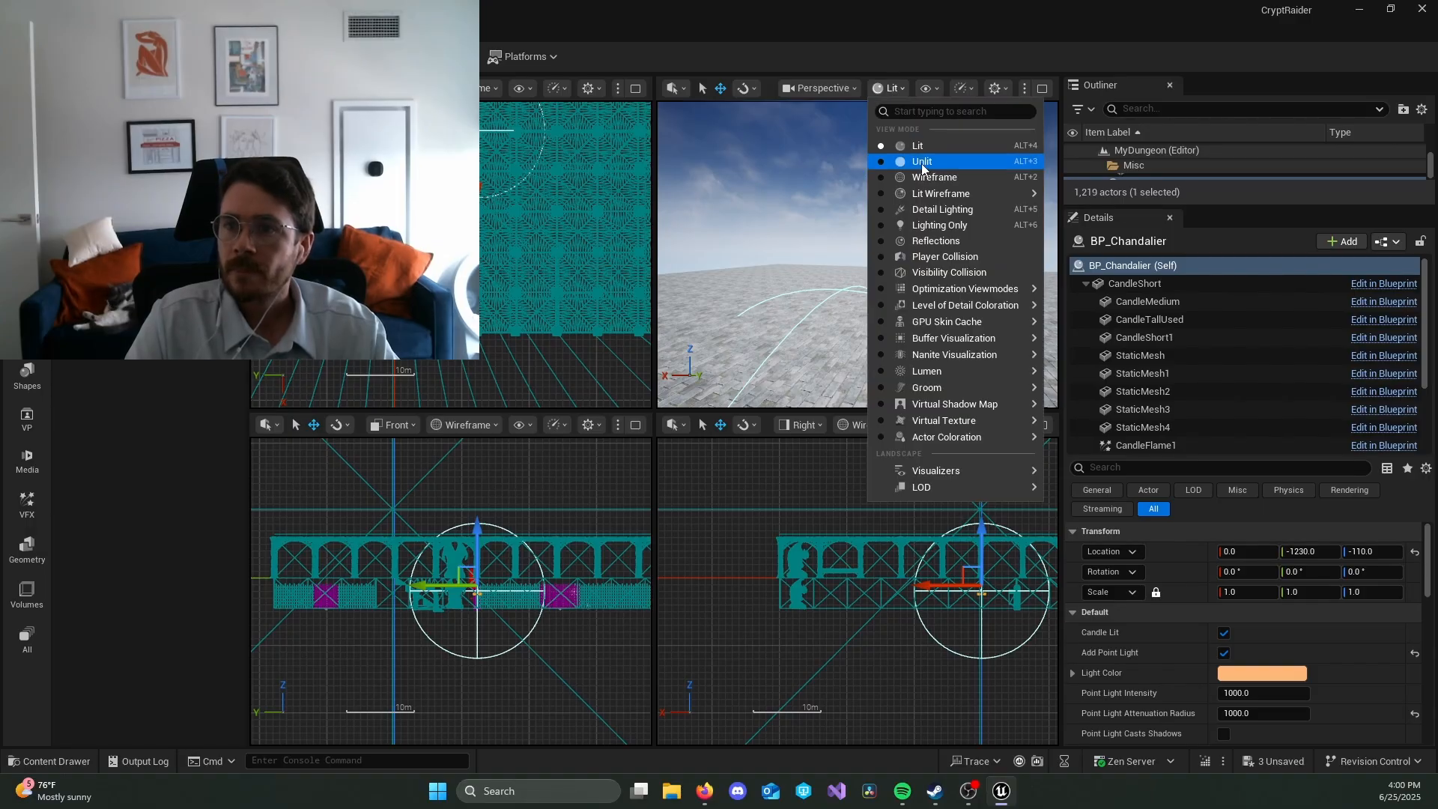
pyautogui.click(914, 160)
pyautogui.moveTo(854, 276); pyautogui.dragTo(854, 276, button='right')
pyautogui.press('f')
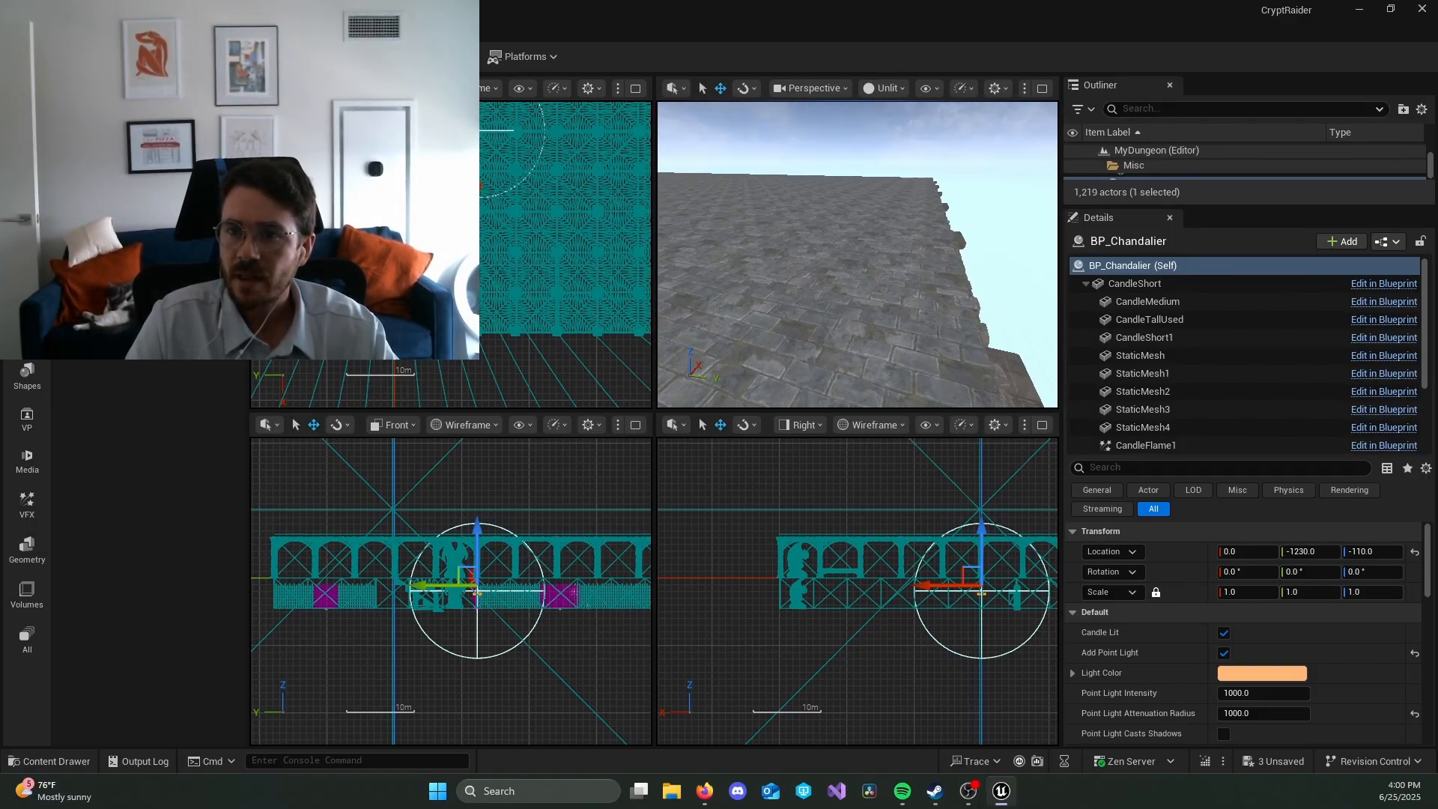
pyautogui.click(450, 560)
pyautogui.press('f')
pyautogui.moveTo(857, 273)
pyautogui.mouseDown(button='right')
pyautogui.moveTo(839, 289)
pyautogui.moveTo(786, 263)
pyautogui.moveTo(876, 256)
pyautogui.moveTo(943, 288)
pyautogui.moveTo(883, 277)
pyautogui.moveTo(898, 273)
pyautogui.moveTo(929, 269)
pyautogui.moveTo(867, 300)
pyautogui.mouseUp(button='right')
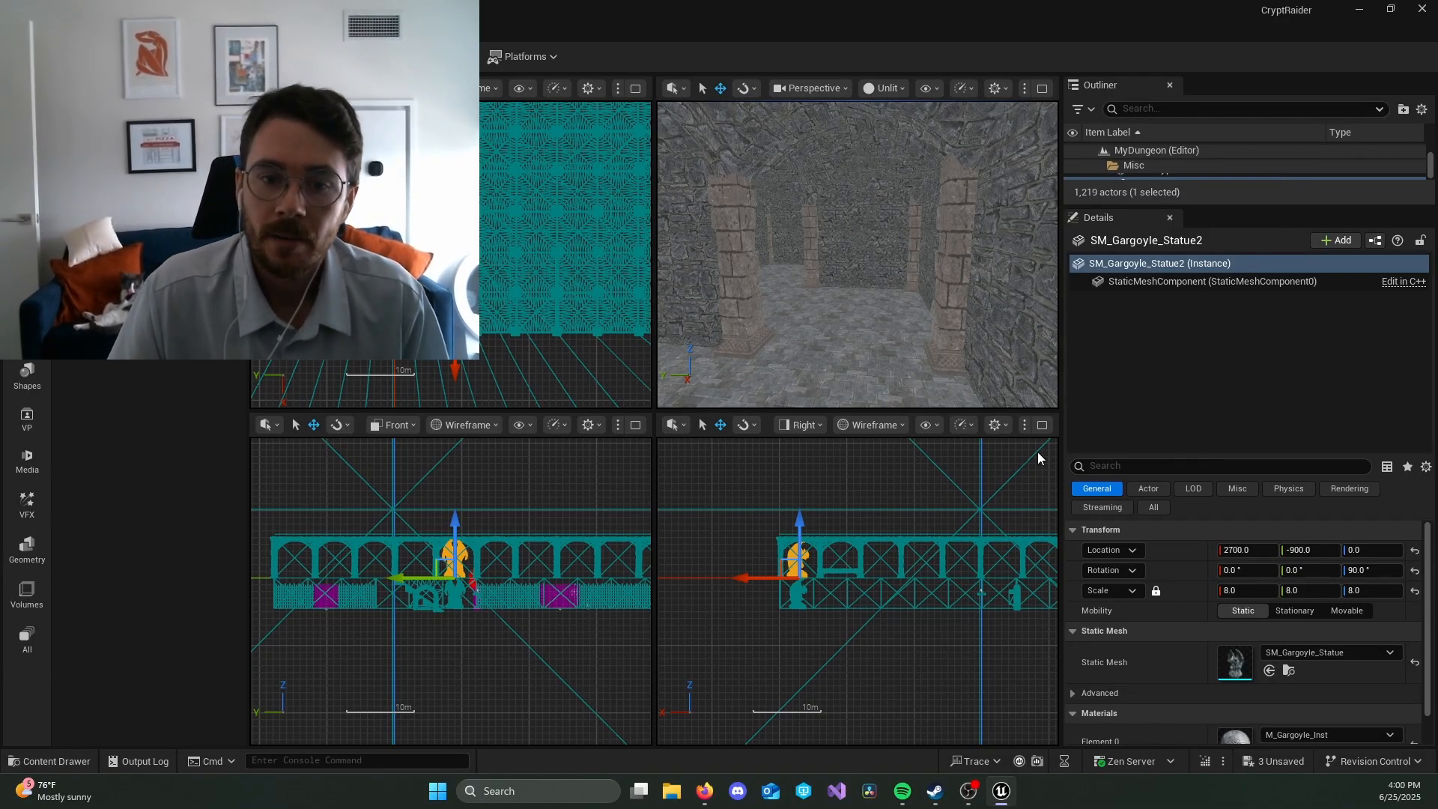
# Step: Clear the content search and place a BP_Torch_Blueprint on the upper corridor's wall at about X 1820, Y -1520, Z 370
pyautogui.hotkey('ctrl', 'space')
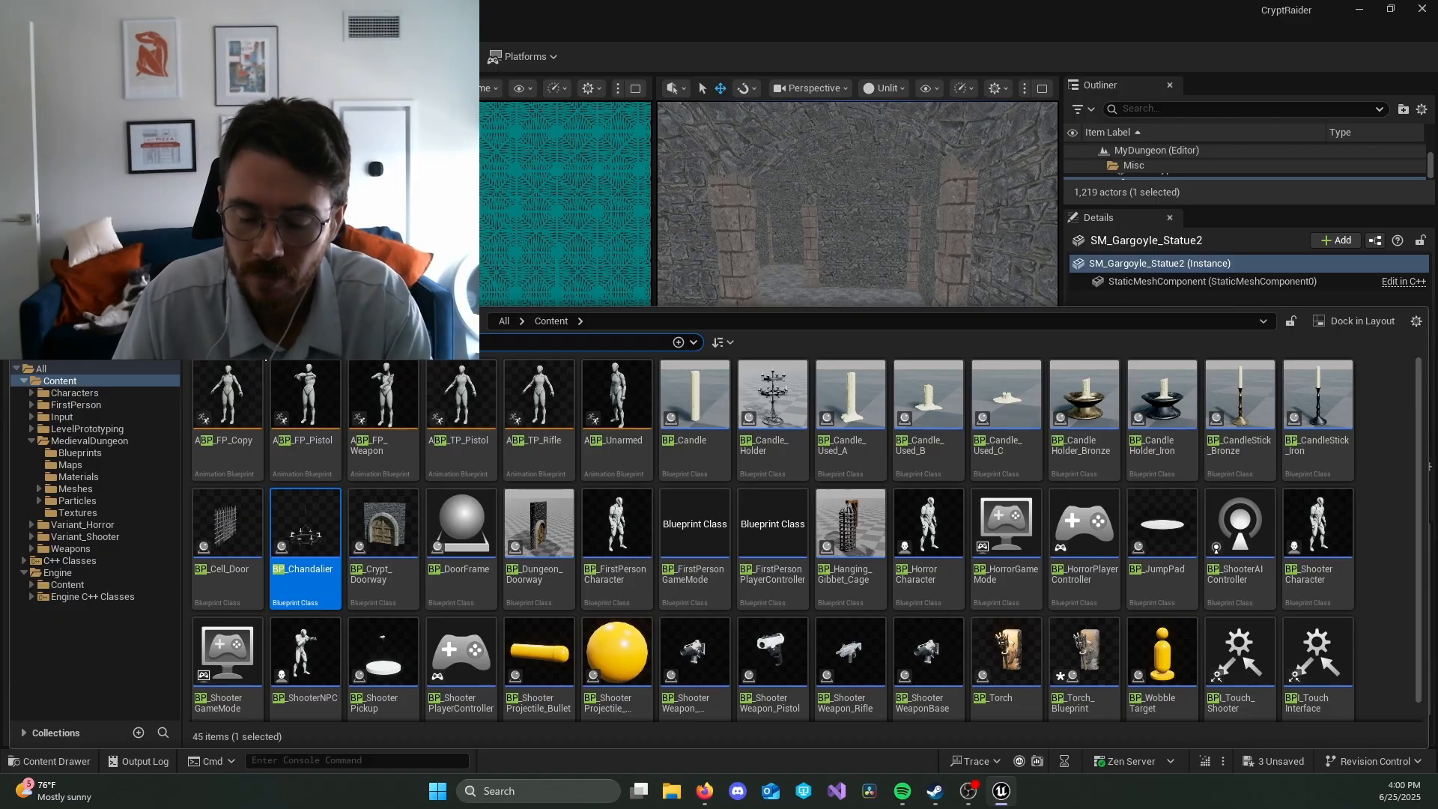
pyautogui.click(678, 341)
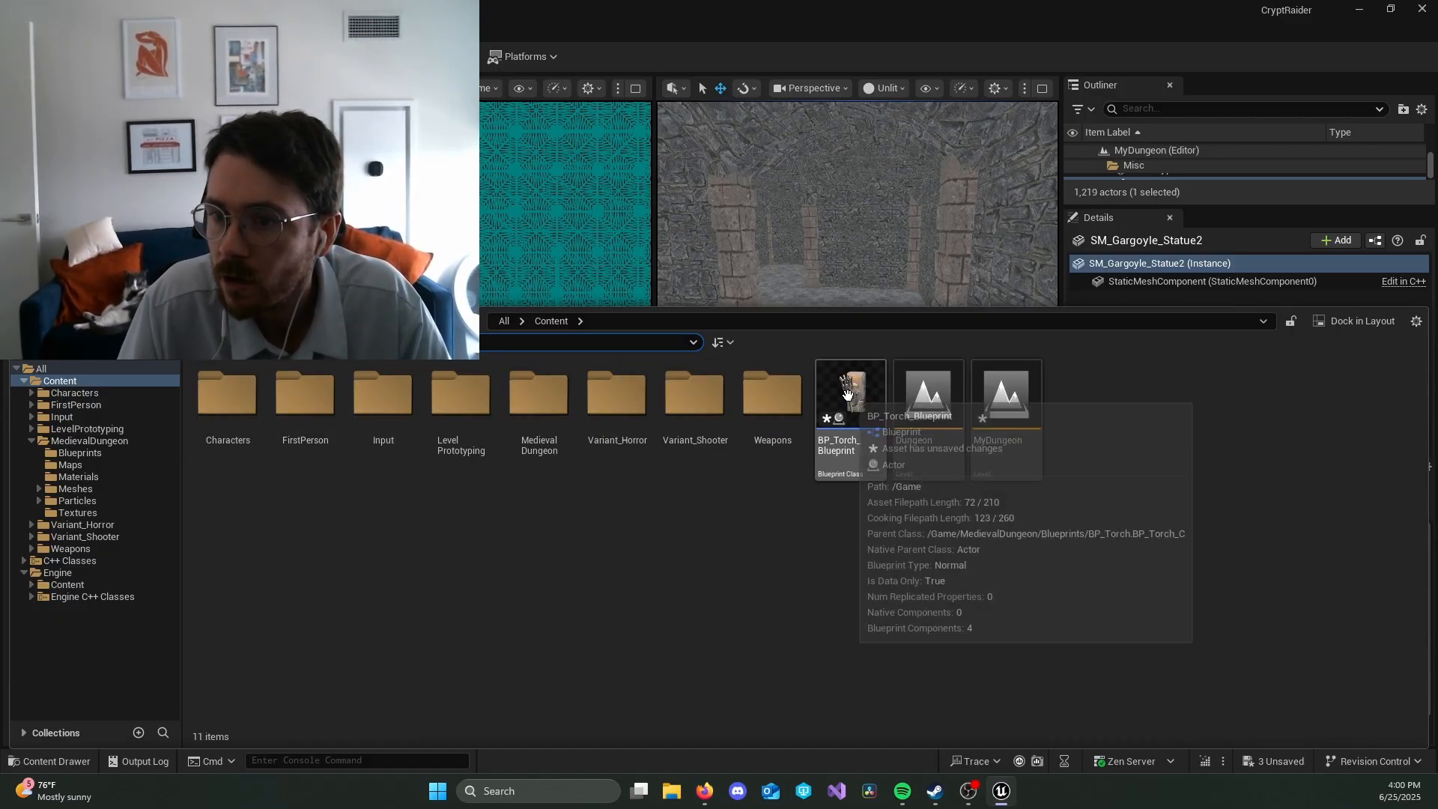
pyautogui.moveTo(864, 459); pyautogui.dragTo(884, 252)
pyautogui.moveTo(864, 197); pyautogui.dragTo(864, 198)
pyautogui.press('w')
pyautogui.moveTo(864, 198); pyautogui.dragTo(868, 196, button='right')
pyautogui.press('s')
pyautogui.press('w')
pyautogui.press('d')
pyautogui.press('s')
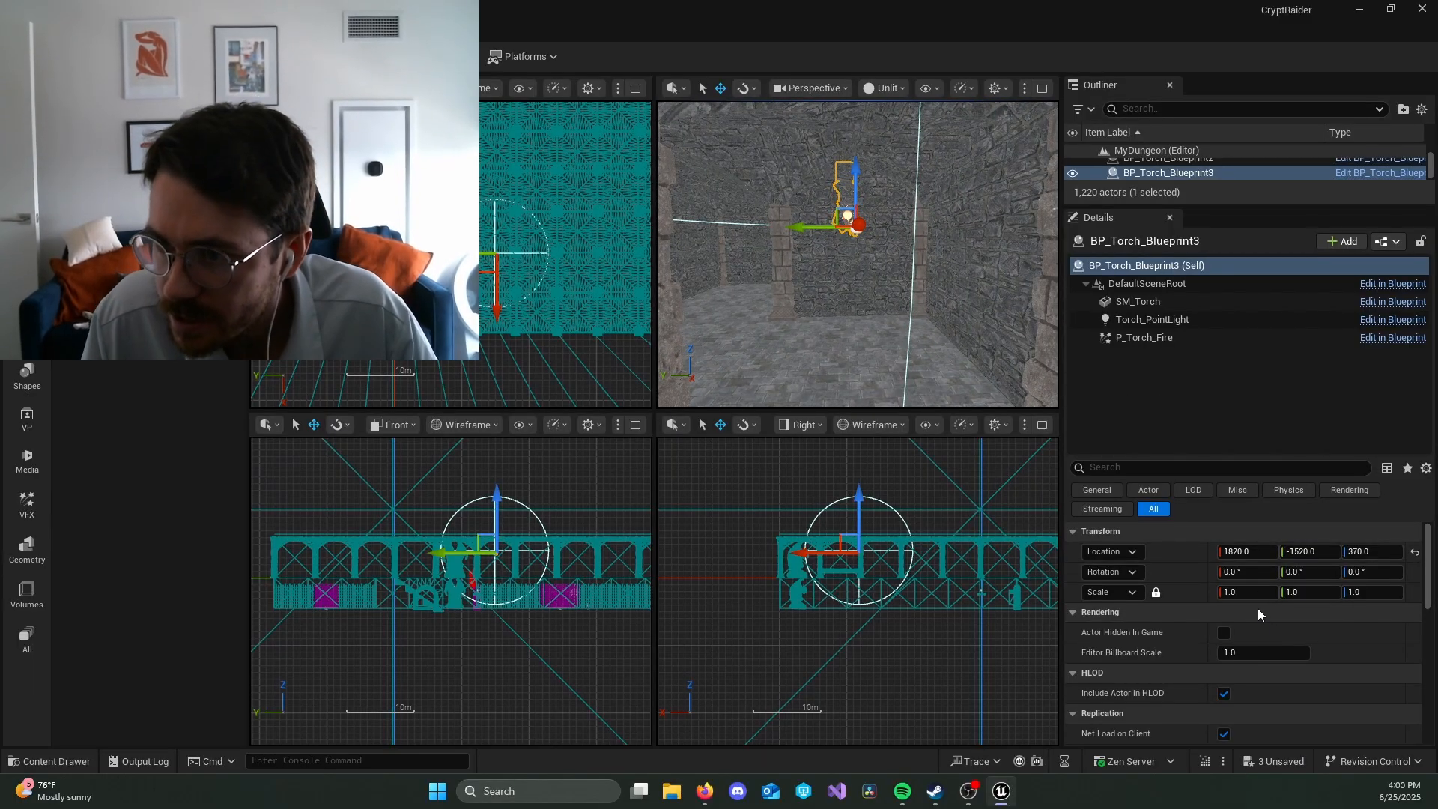
# Step: Try the new torch at Y -1500 and X 15000, and undo the X change
pyautogui.click(1307, 552)
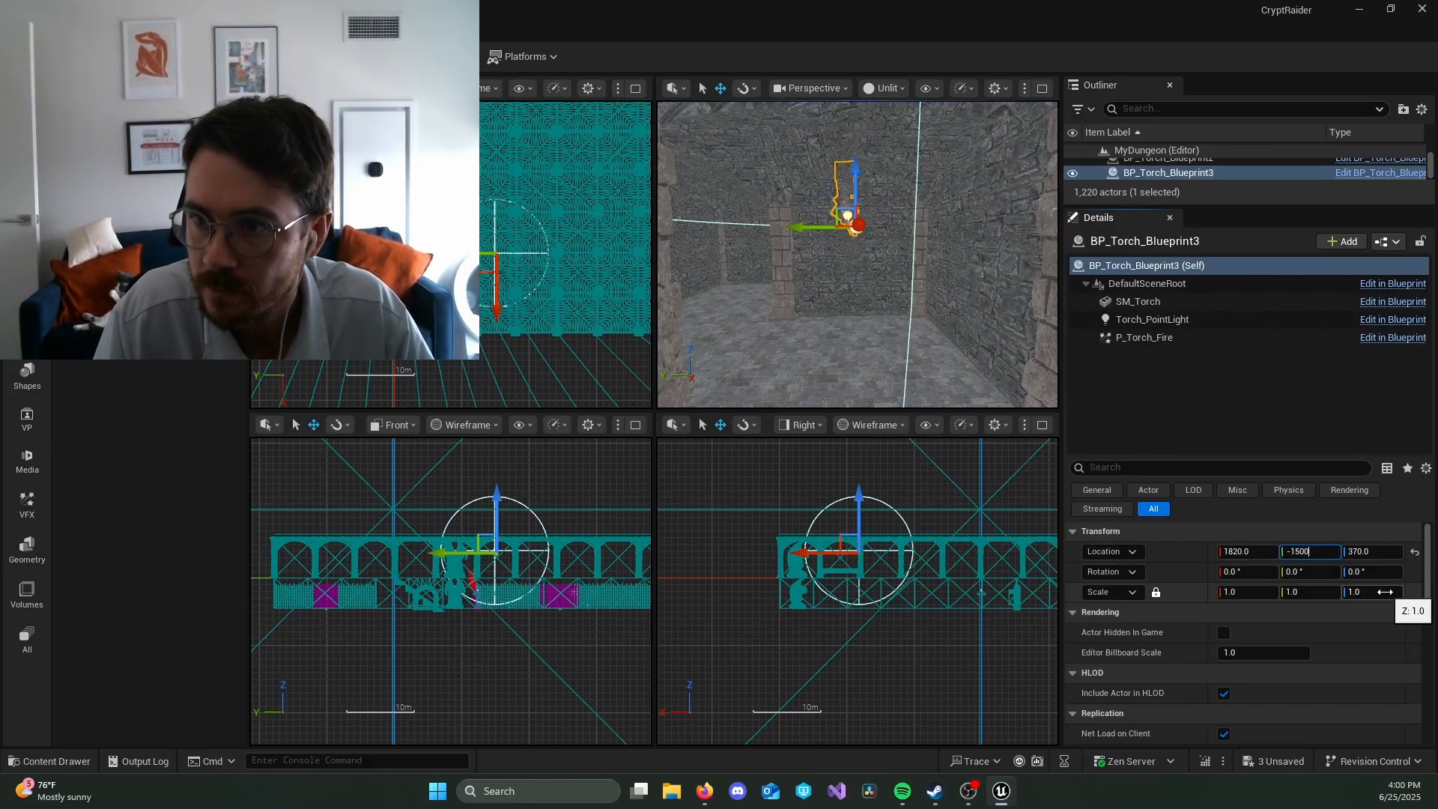
pyautogui.press('Return')
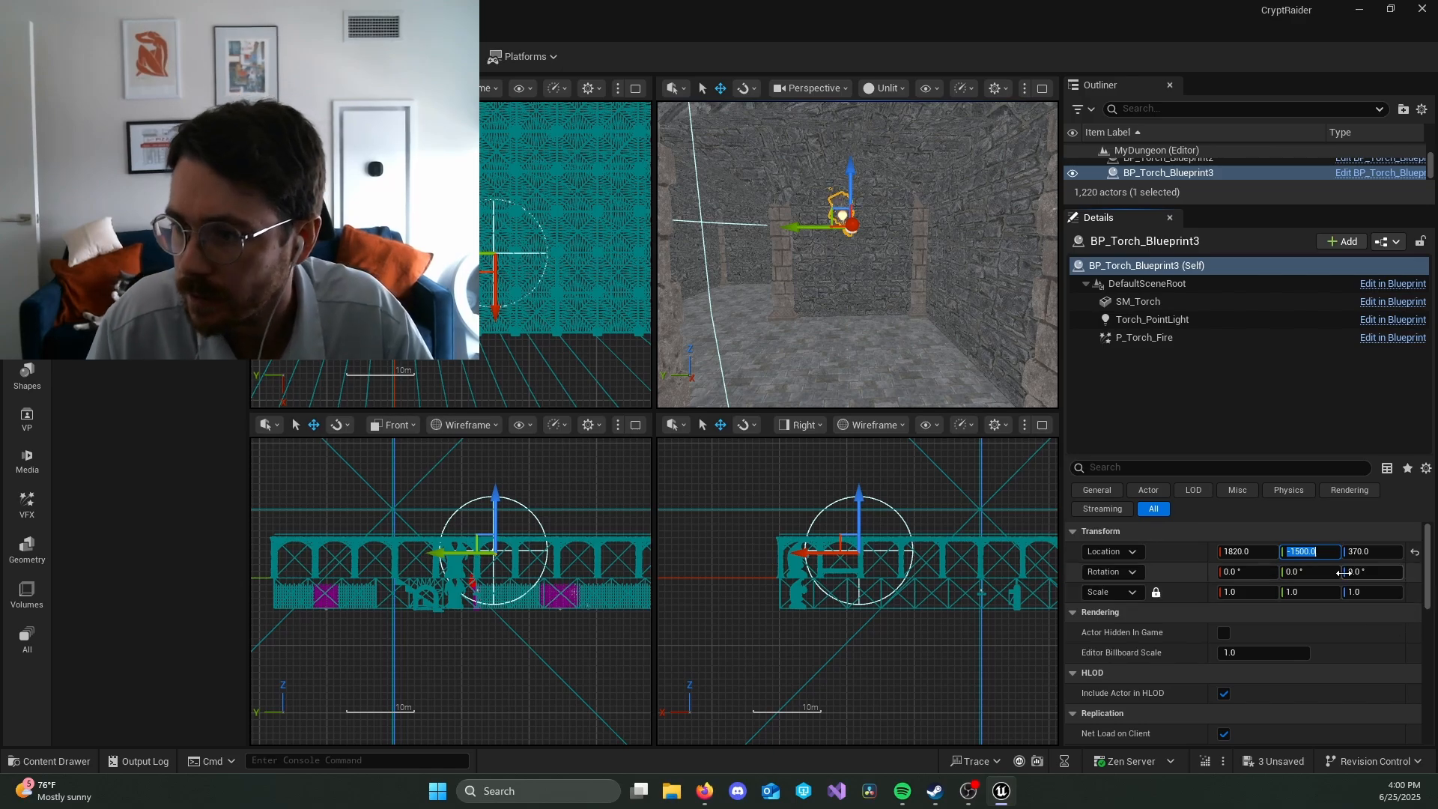
pyautogui.click(1265, 553)
pyautogui.write('15')
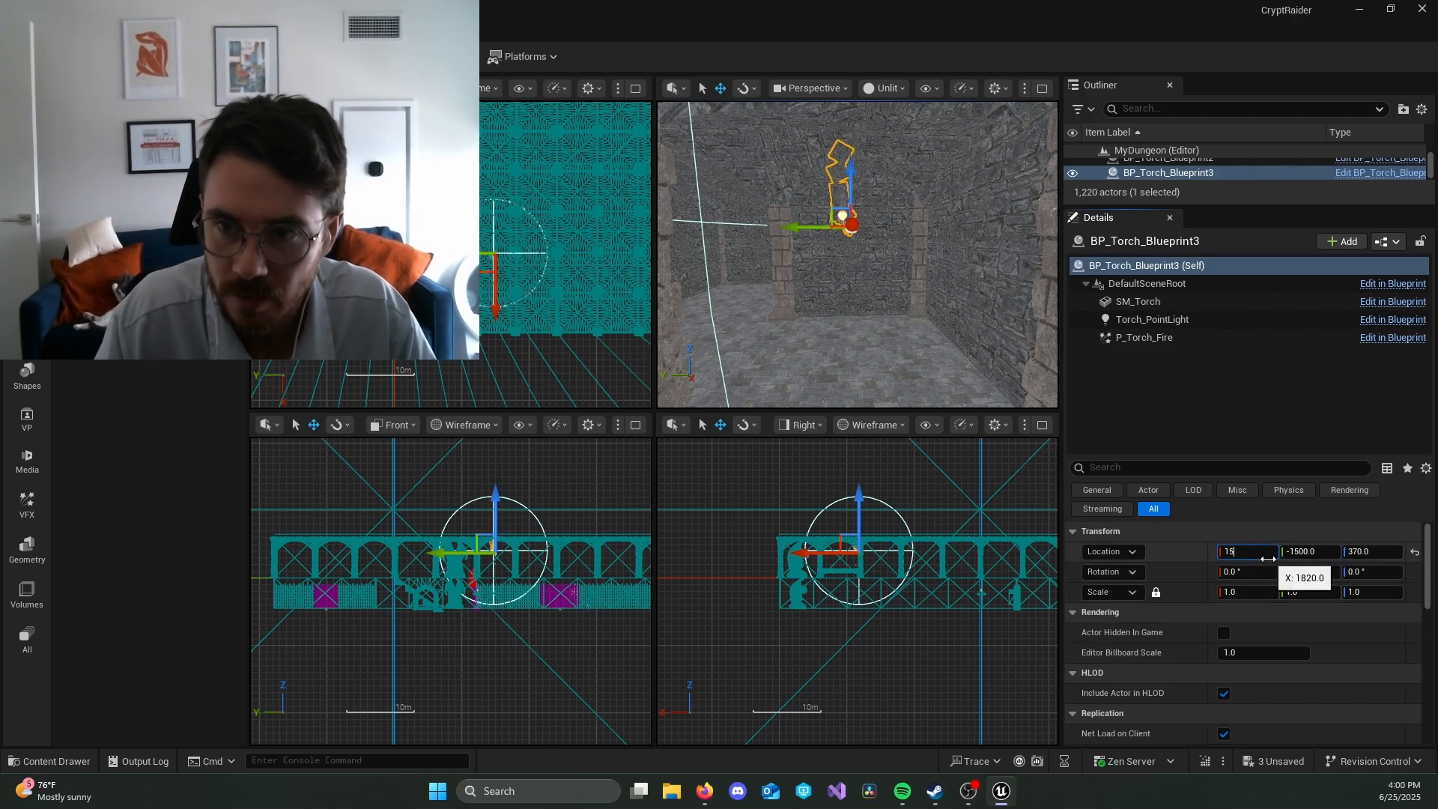
pyautogui.write('-')
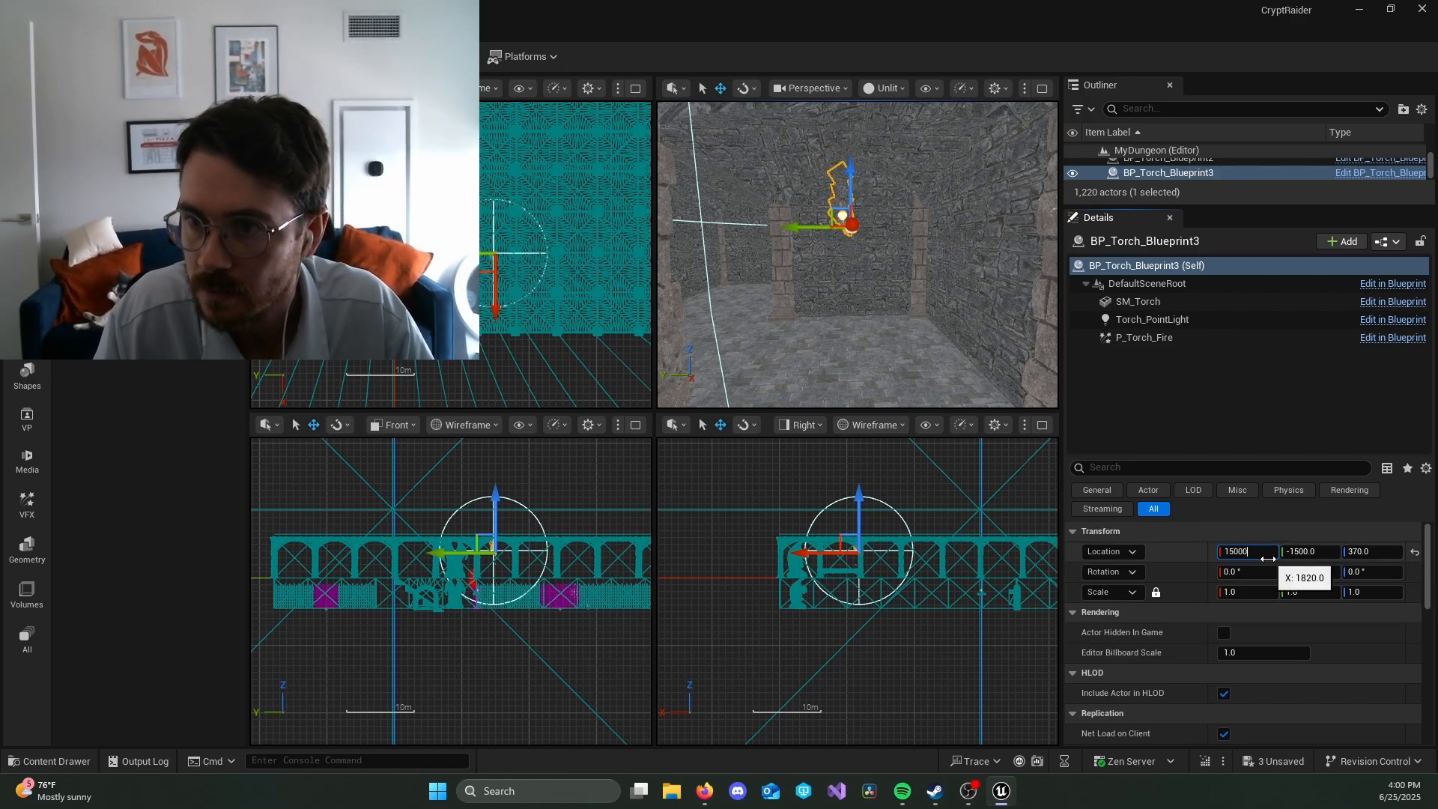
pyautogui.write('00')
pyautogui.press('Return')
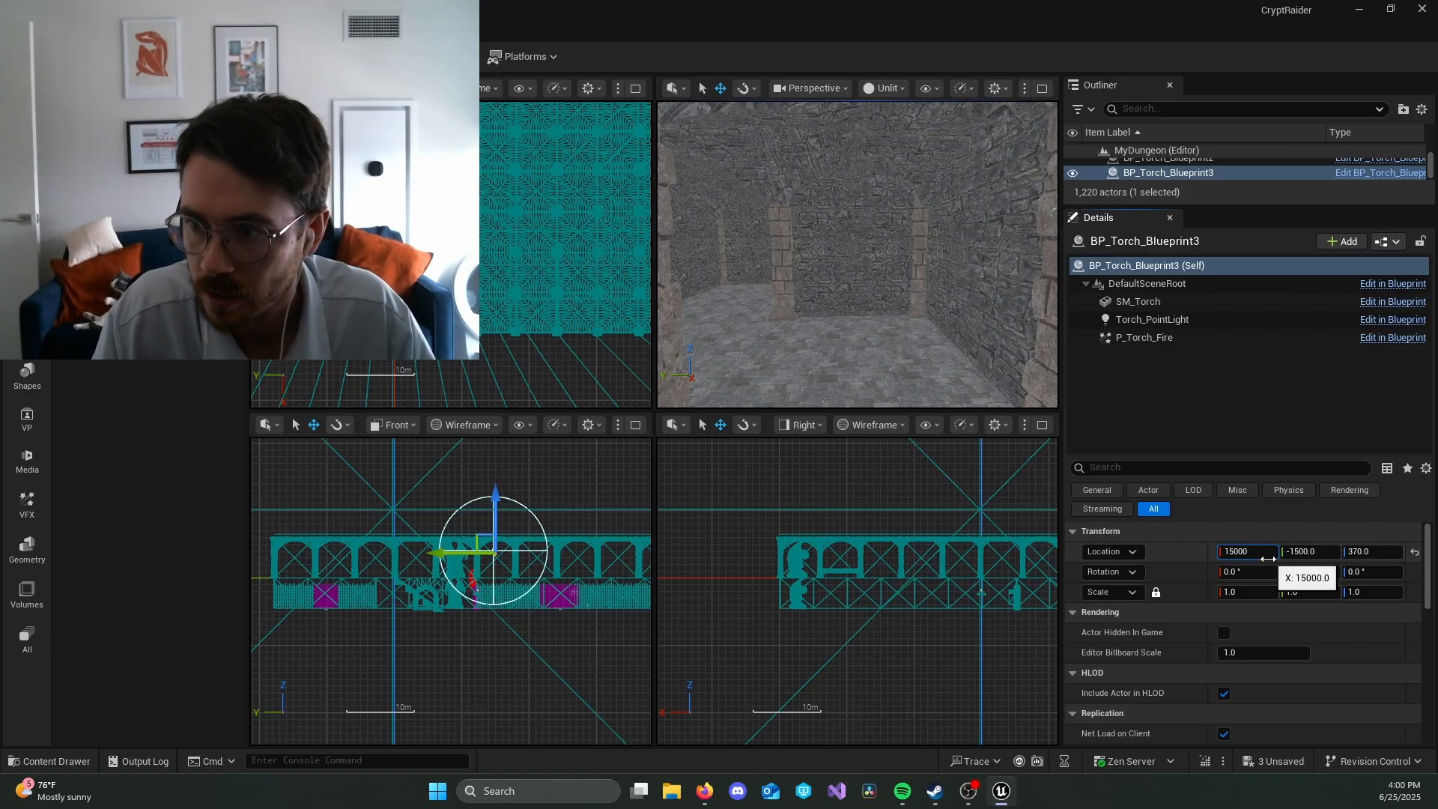
pyautogui.click(983, 386)
pyautogui.hotkey('ctrl', 'z')
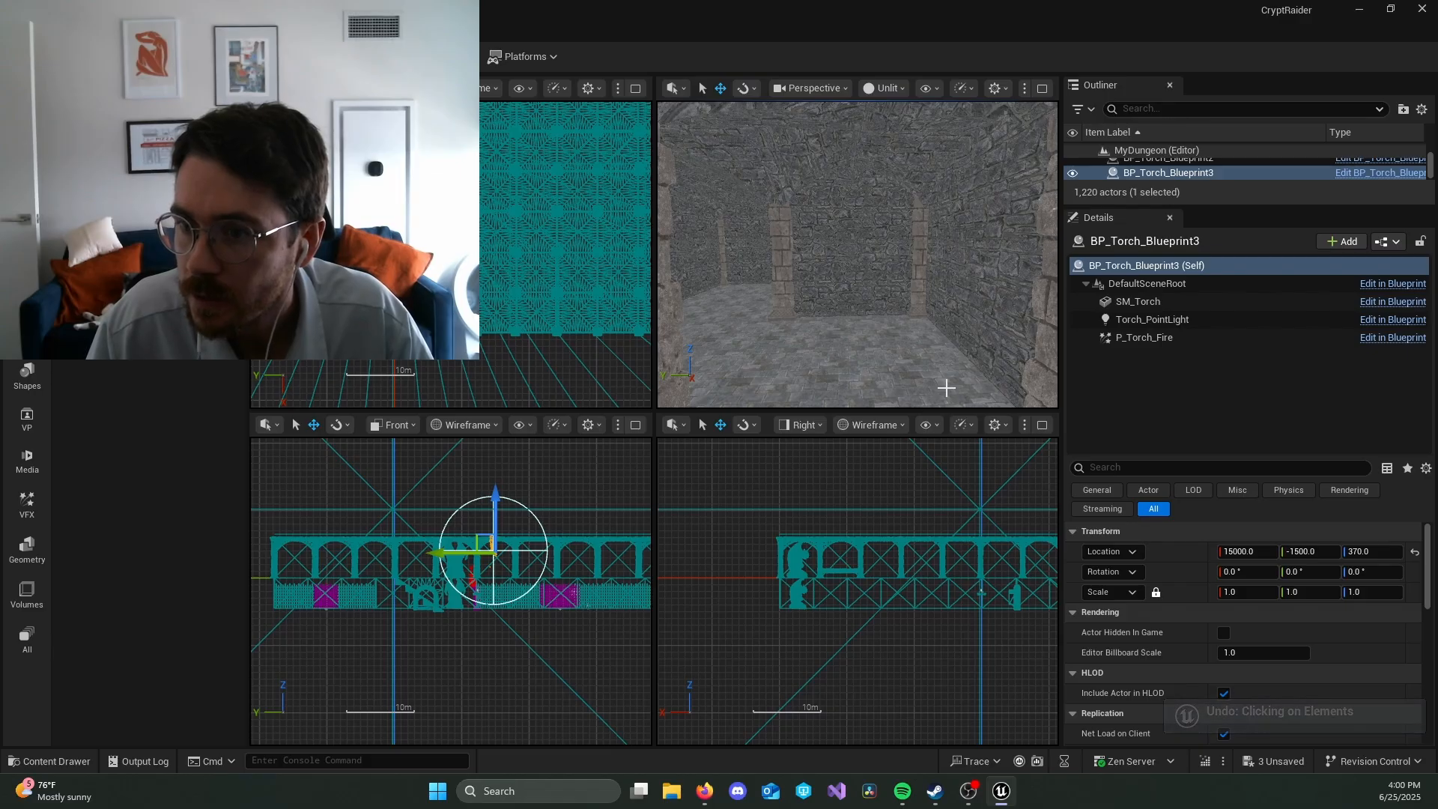
pyautogui.hotkey('ctrl', 'z')
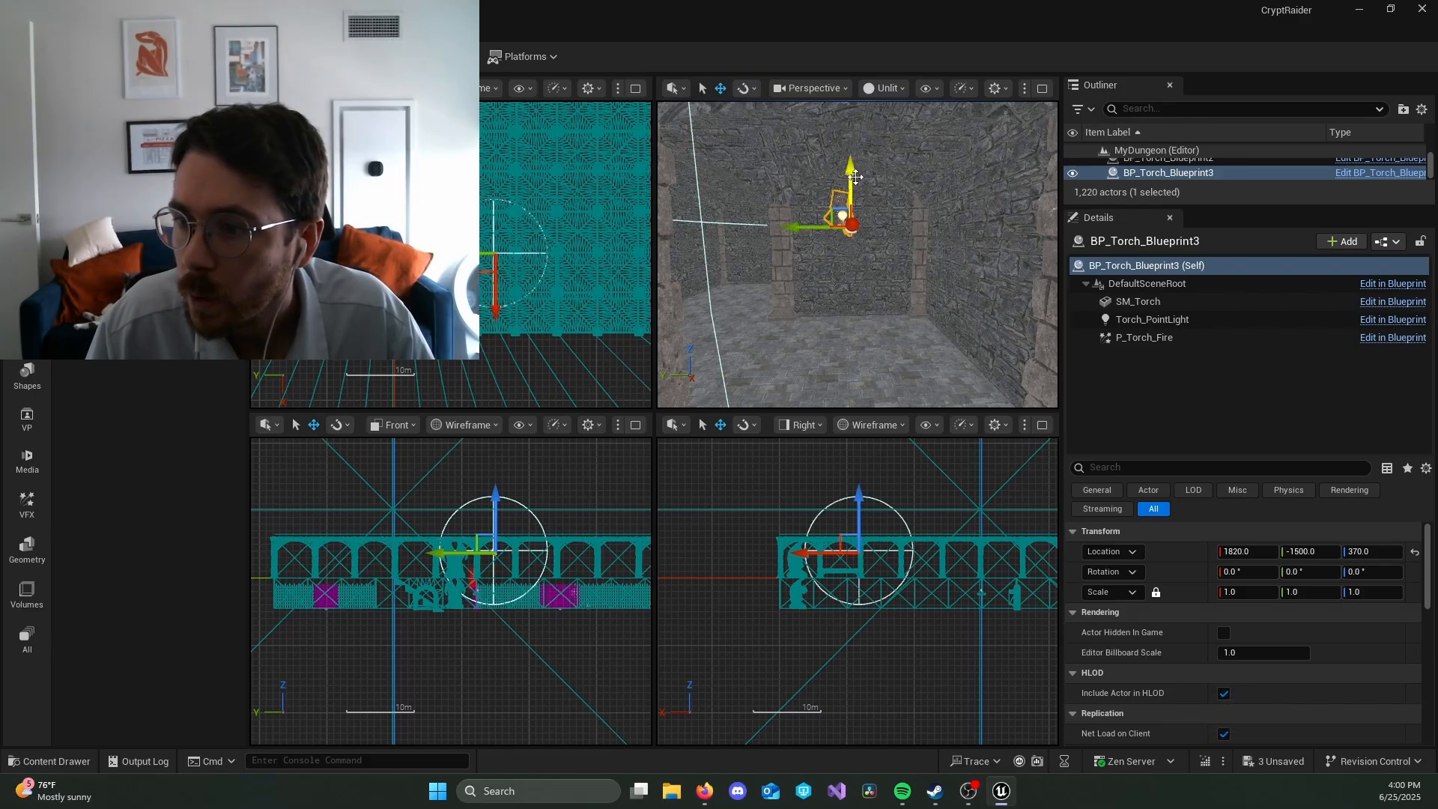
# Step: Lower the torch on the corridor wall, move it along Y to -1520 and set its Z location to 300
pyautogui.moveTo(855, 176); pyautogui.dragTo(852, 203)
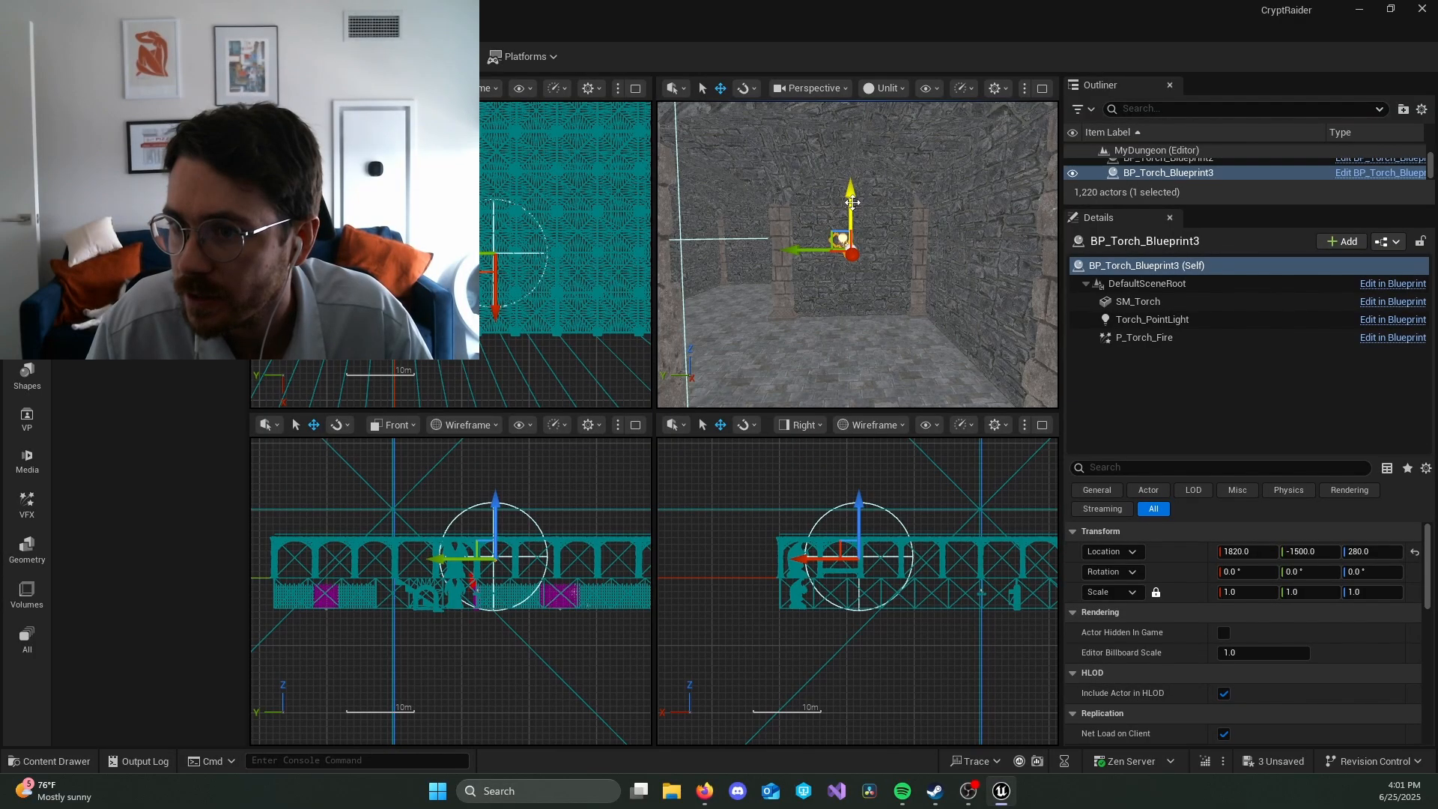
pyautogui.moveTo(798, 252); pyautogui.dragTo(803, 254)
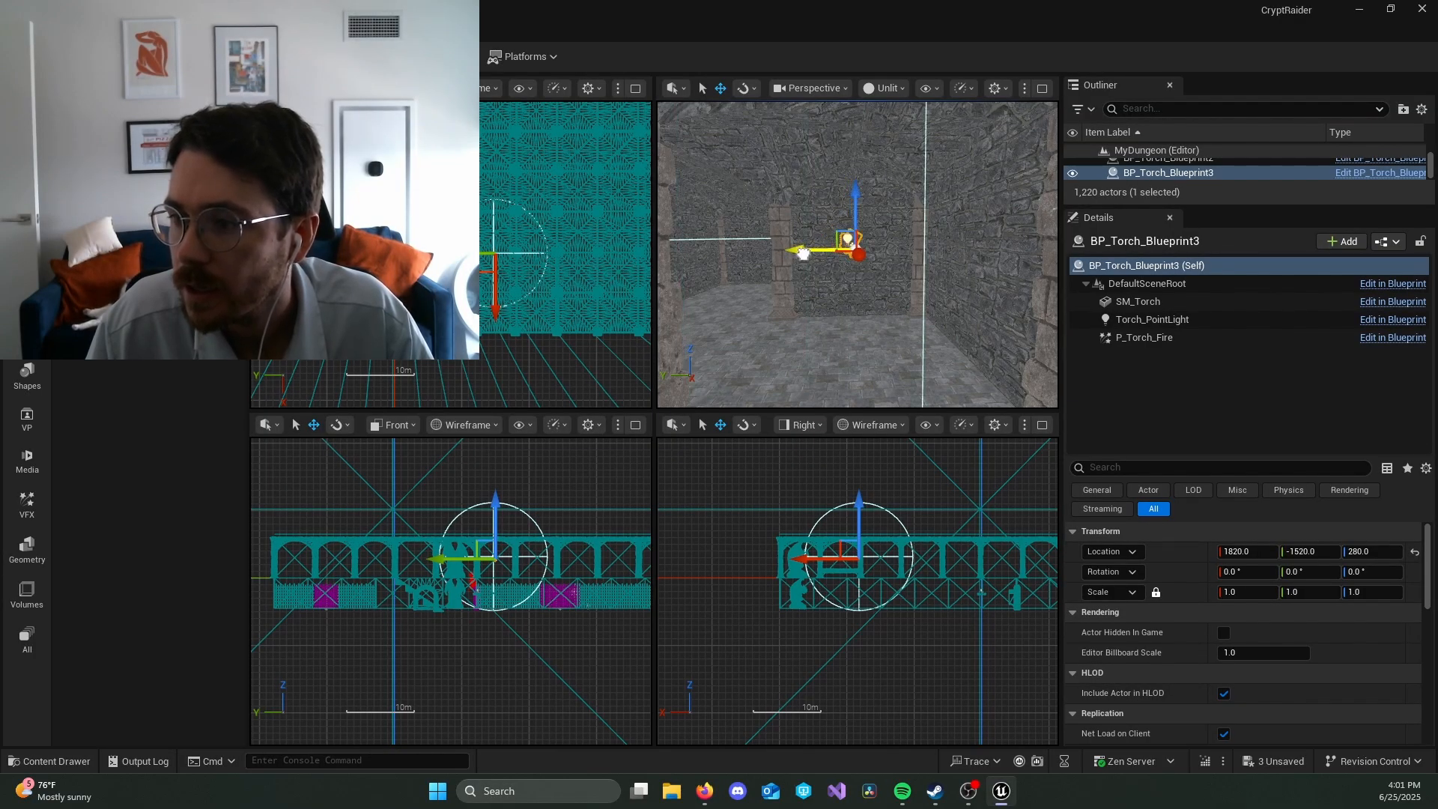
pyautogui.click(1371, 552)
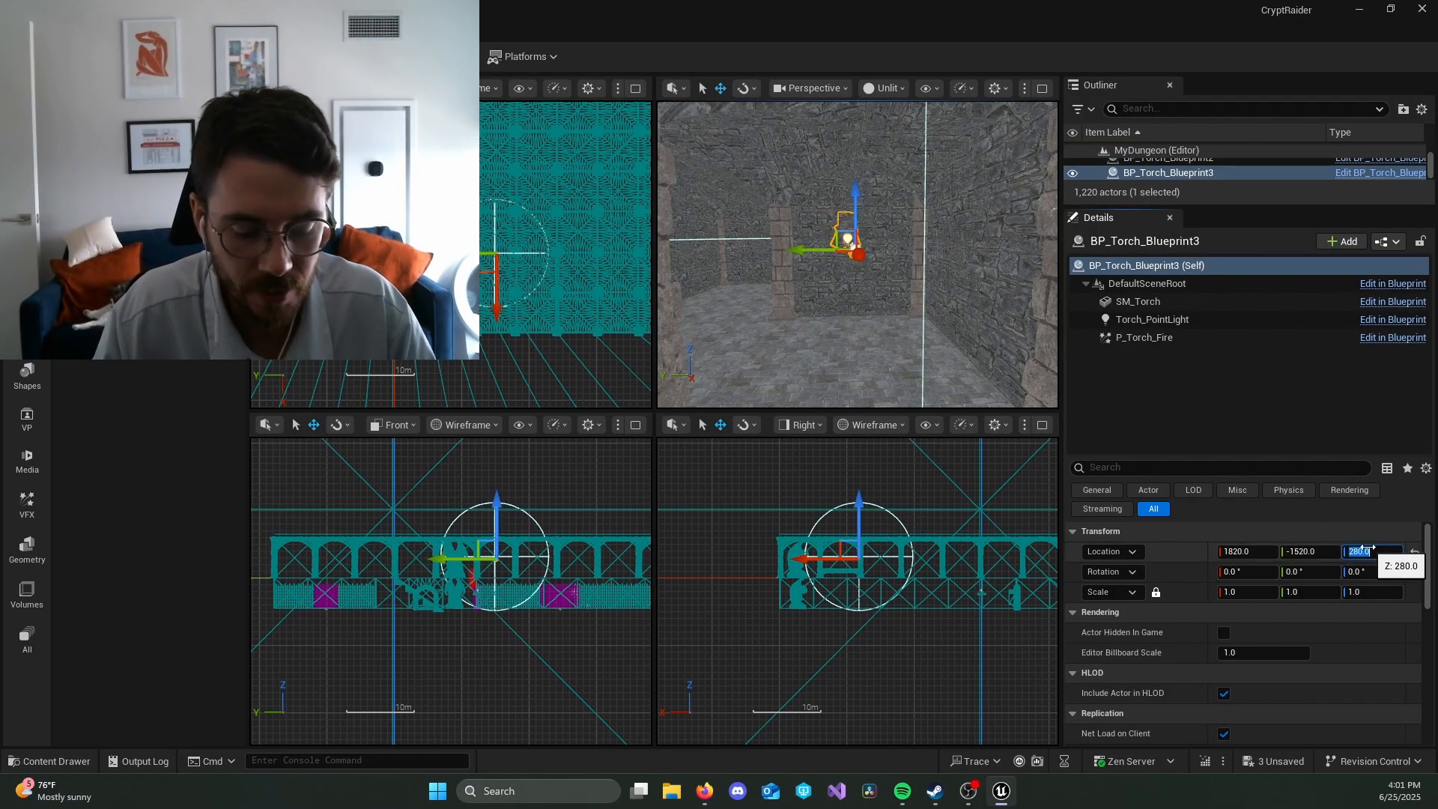
pyautogui.write('300')
pyautogui.press('Return')
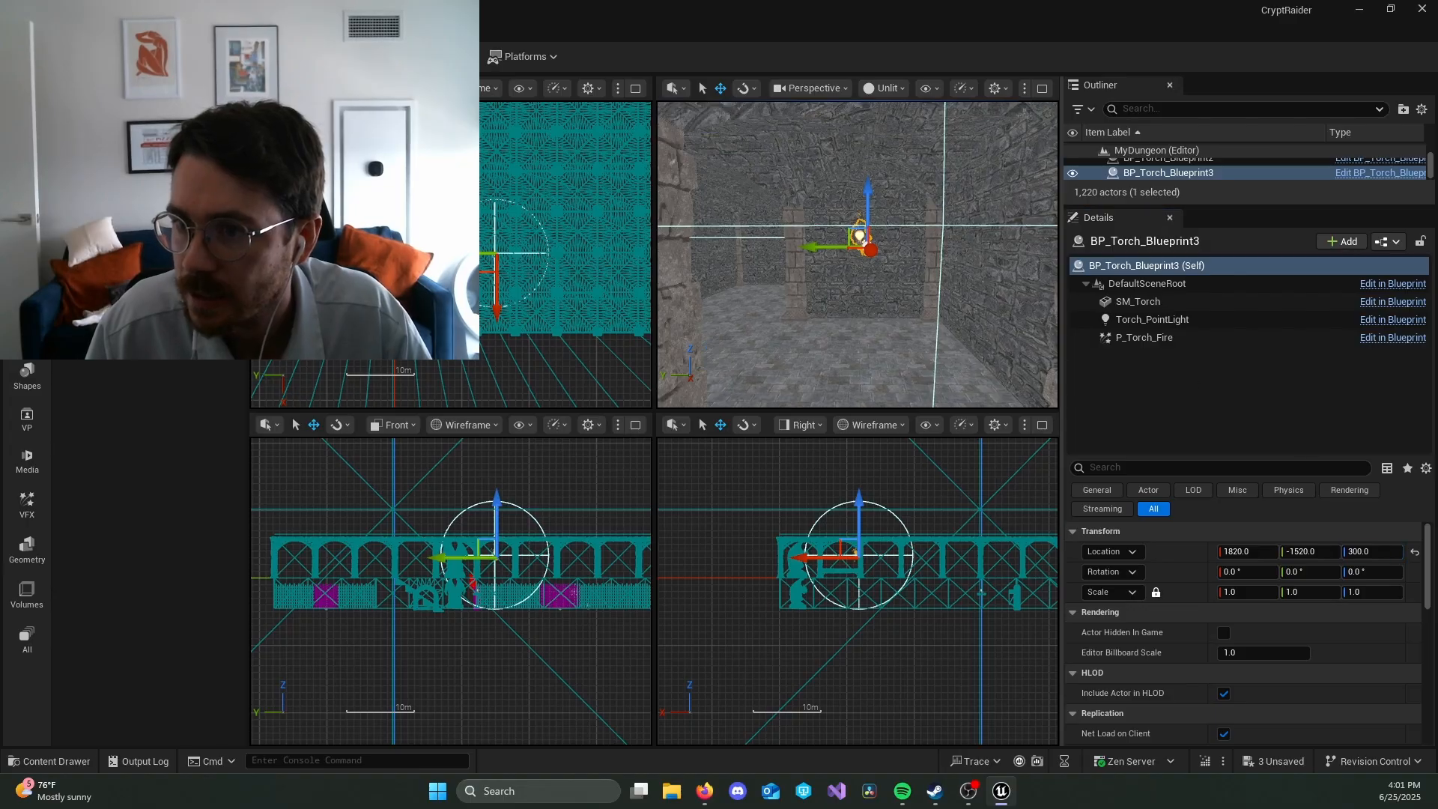
# Step: Show the perspective view as Lit and inspect the new torch's light in the upper corridor
pyautogui.press('w')
pyautogui.moveTo(858, 255); pyautogui.dragTo(953, 301, button='right')
pyautogui.press('s')
pyautogui.click(888, 88)
pyautogui.click(901, 143)
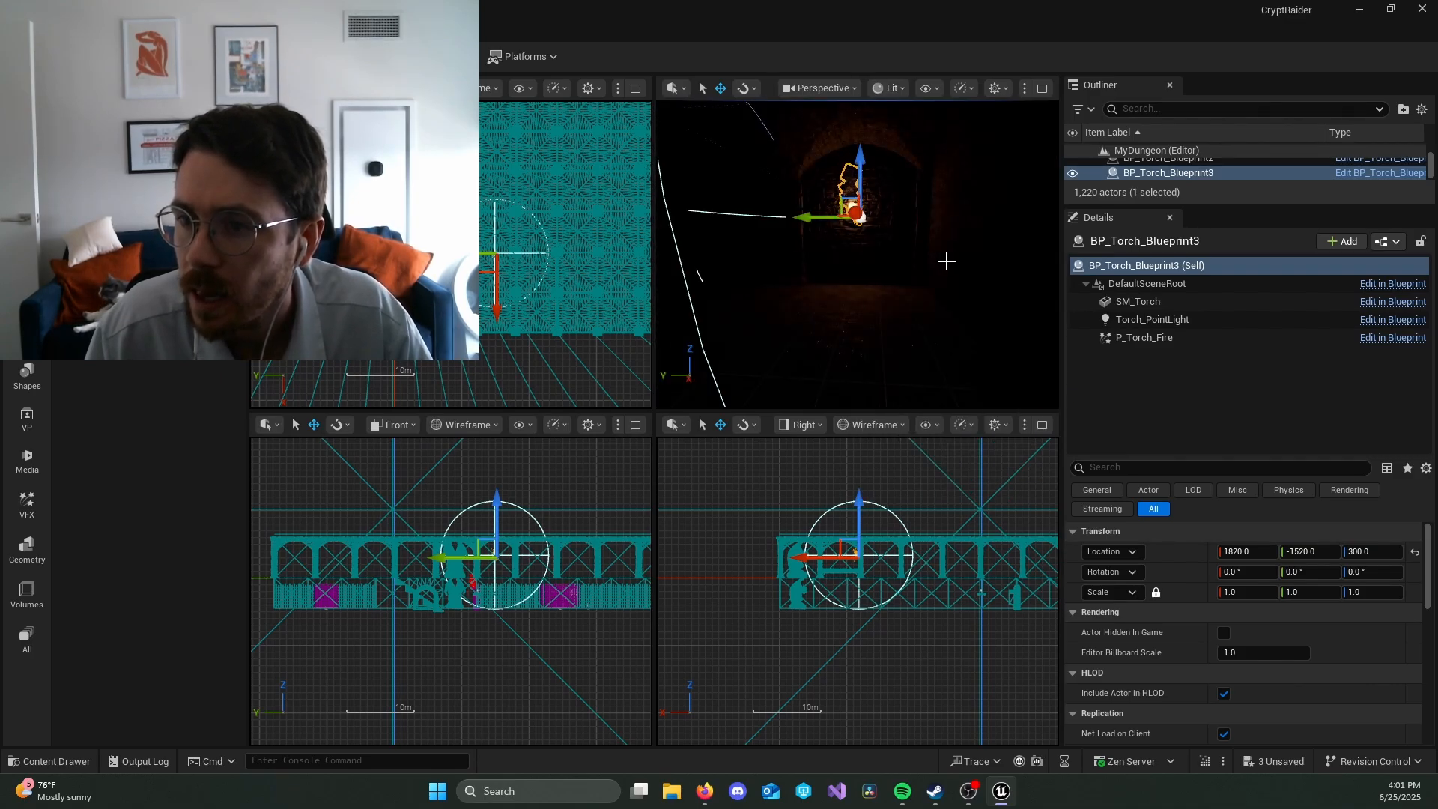
pyautogui.moveTo(947, 262); pyautogui.dragTo(895, 280, button='right')
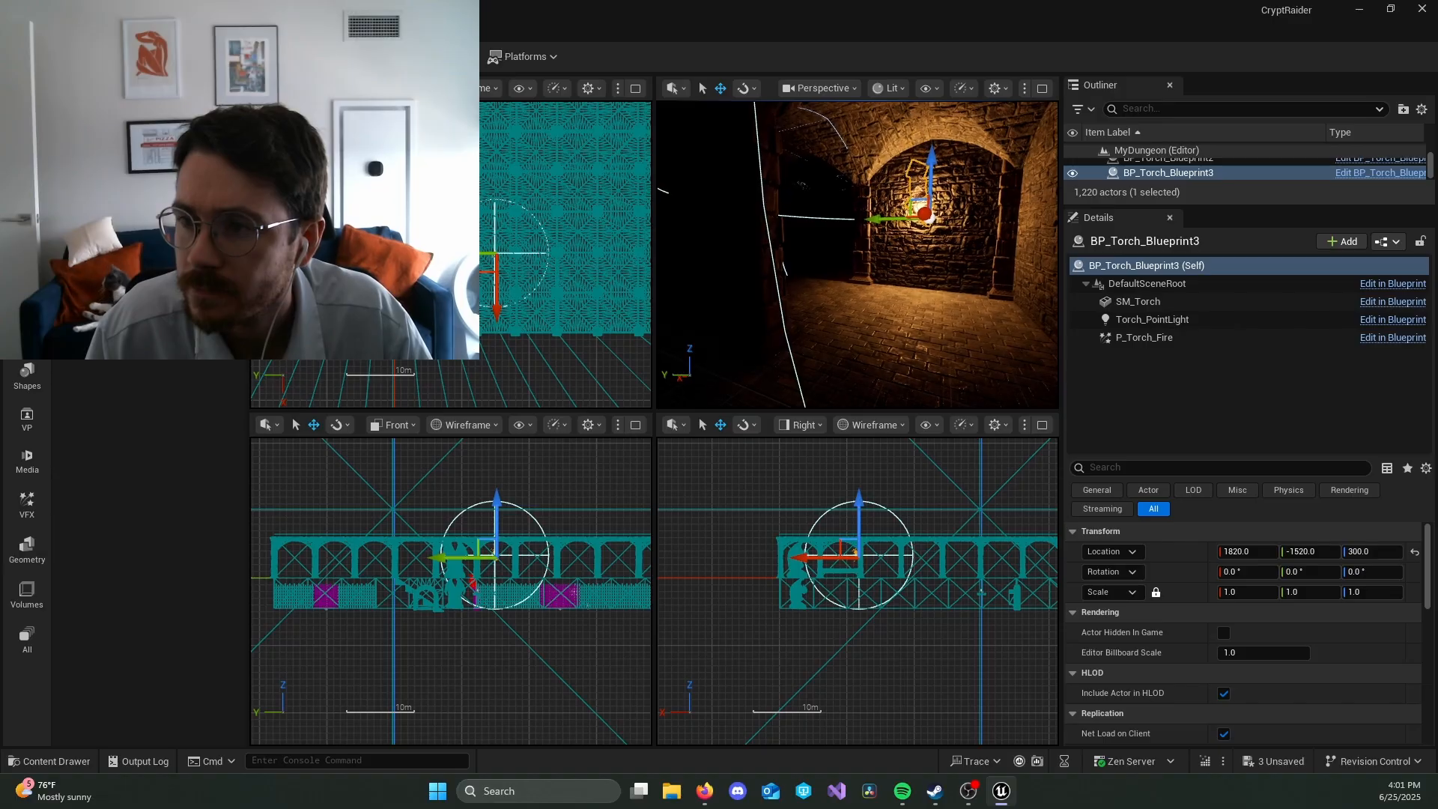
# Step: Show the perspective view as Unlit facing the corridor section near the gargoyle statue, and enlarge the Outliner
pyautogui.click(884, 91)
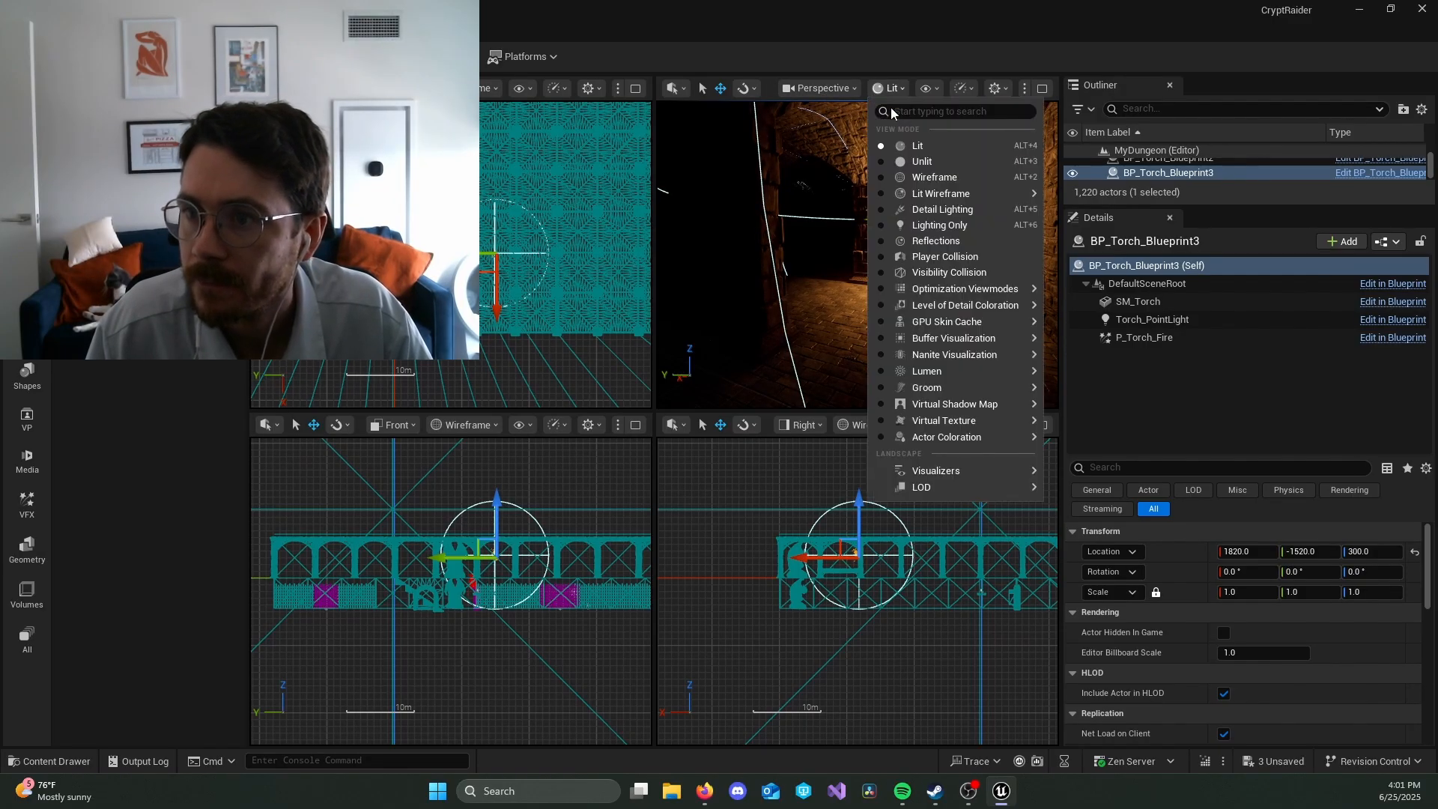
pyautogui.click(899, 164)
pyautogui.moveTo(899, 224); pyautogui.dragTo(850, 244, button='right')
pyautogui.press('w')
pyautogui.press('w')
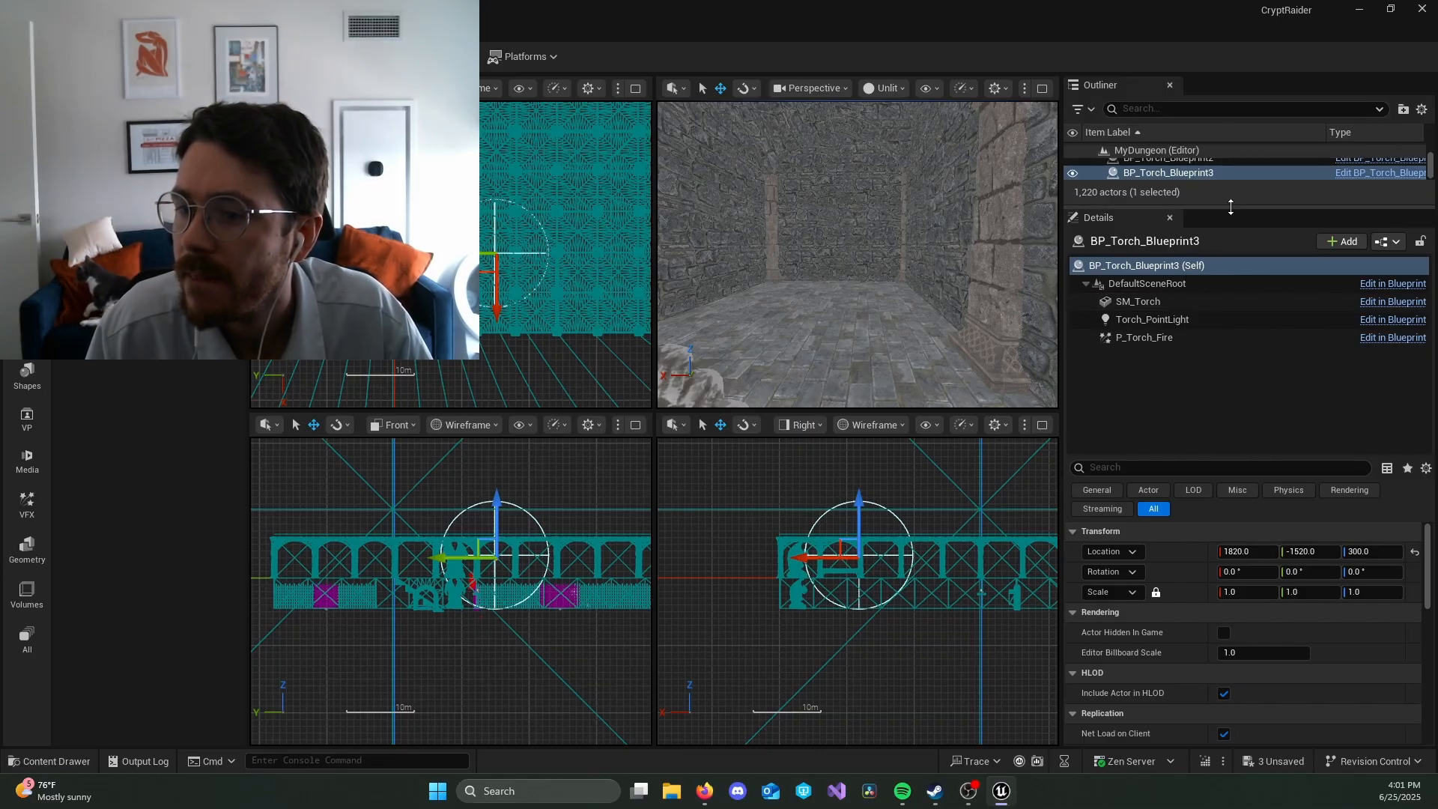
pyautogui.moveTo(1226, 205); pyautogui.dragTo(1202, 391)
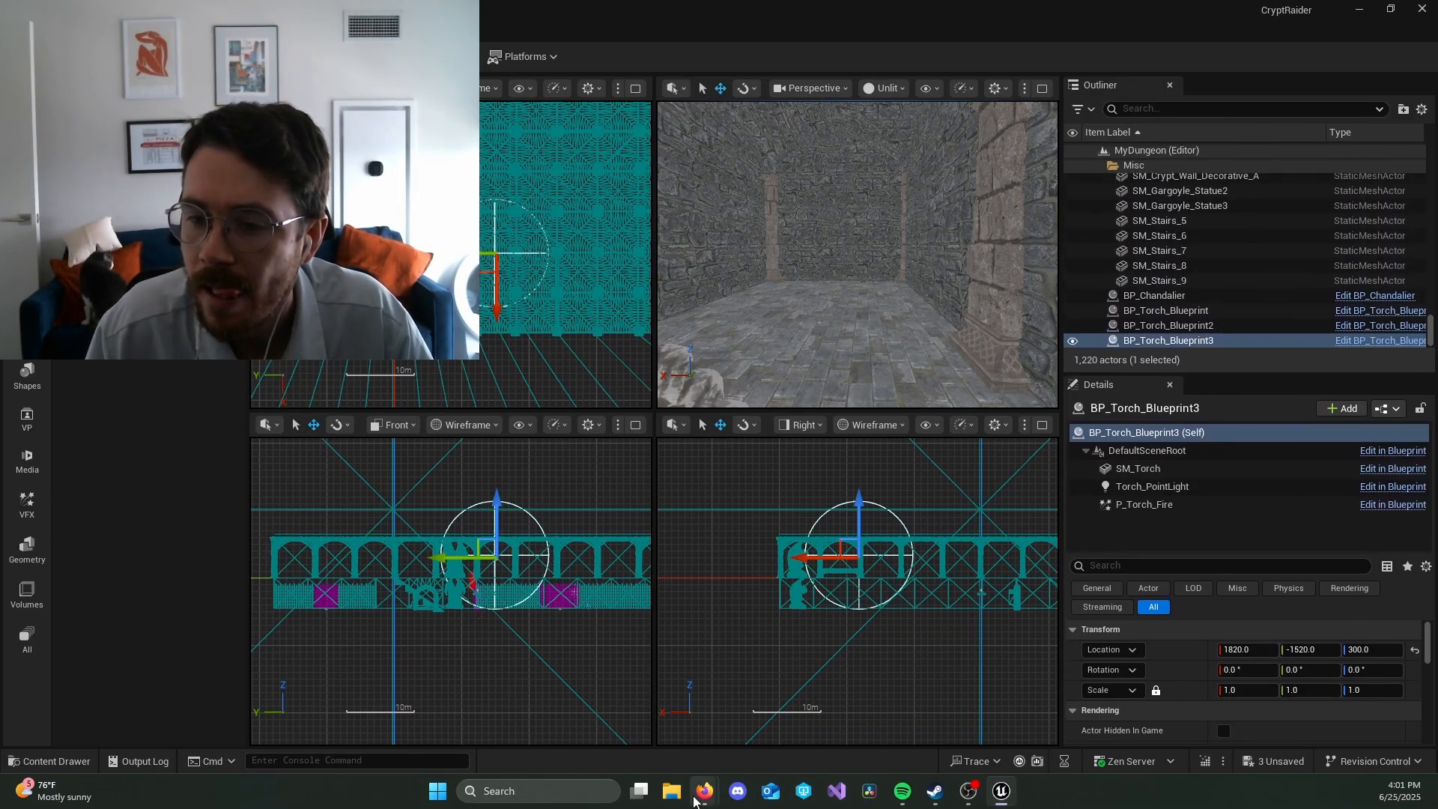
# Step: Place another BP_Torch_Blueprint on the upper corridor's far wall at about X 2710, Y -30 and set its Z location to 300
pyautogui.hotkey('ctrl', 'space')
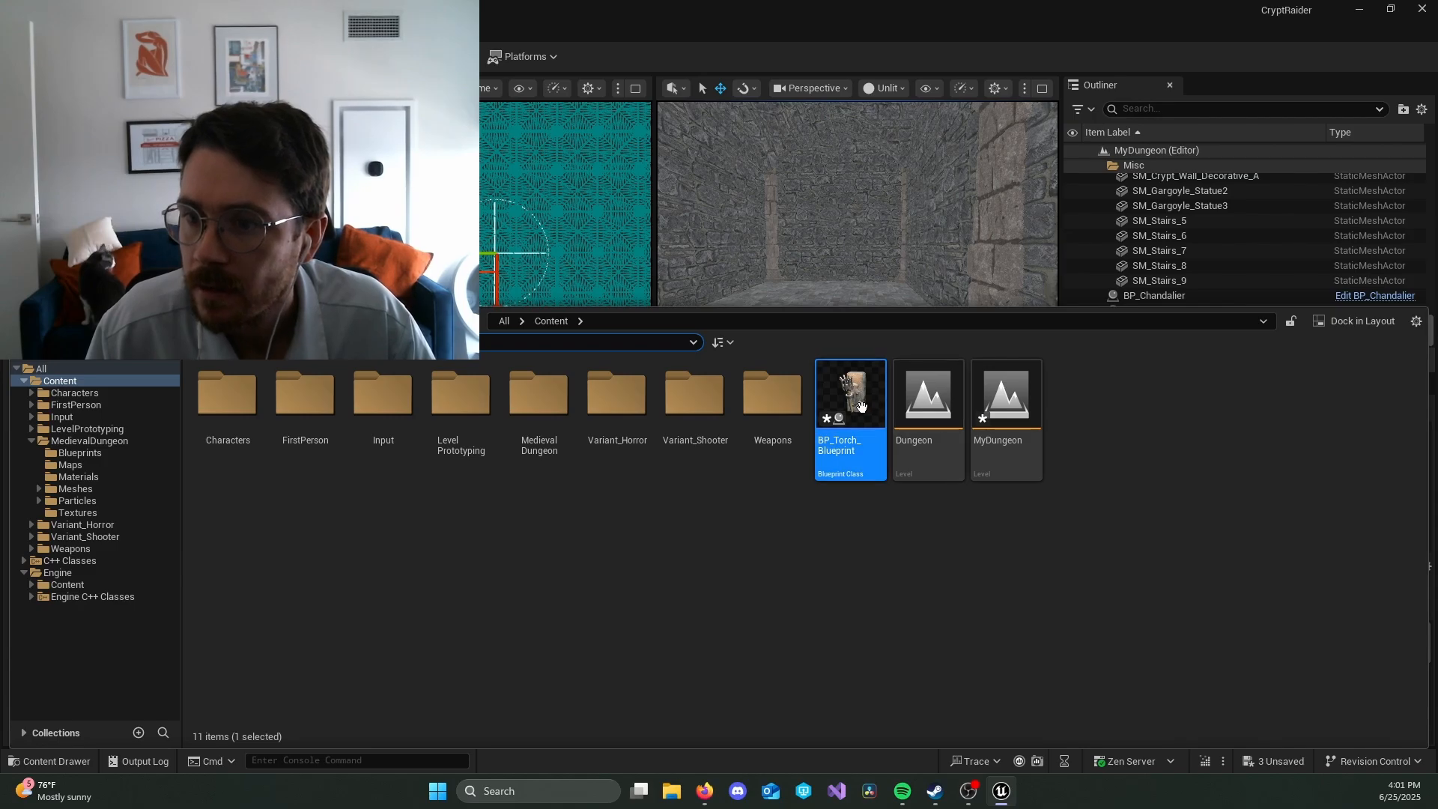
pyautogui.moveTo(861, 407); pyautogui.dragTo(833, 200)
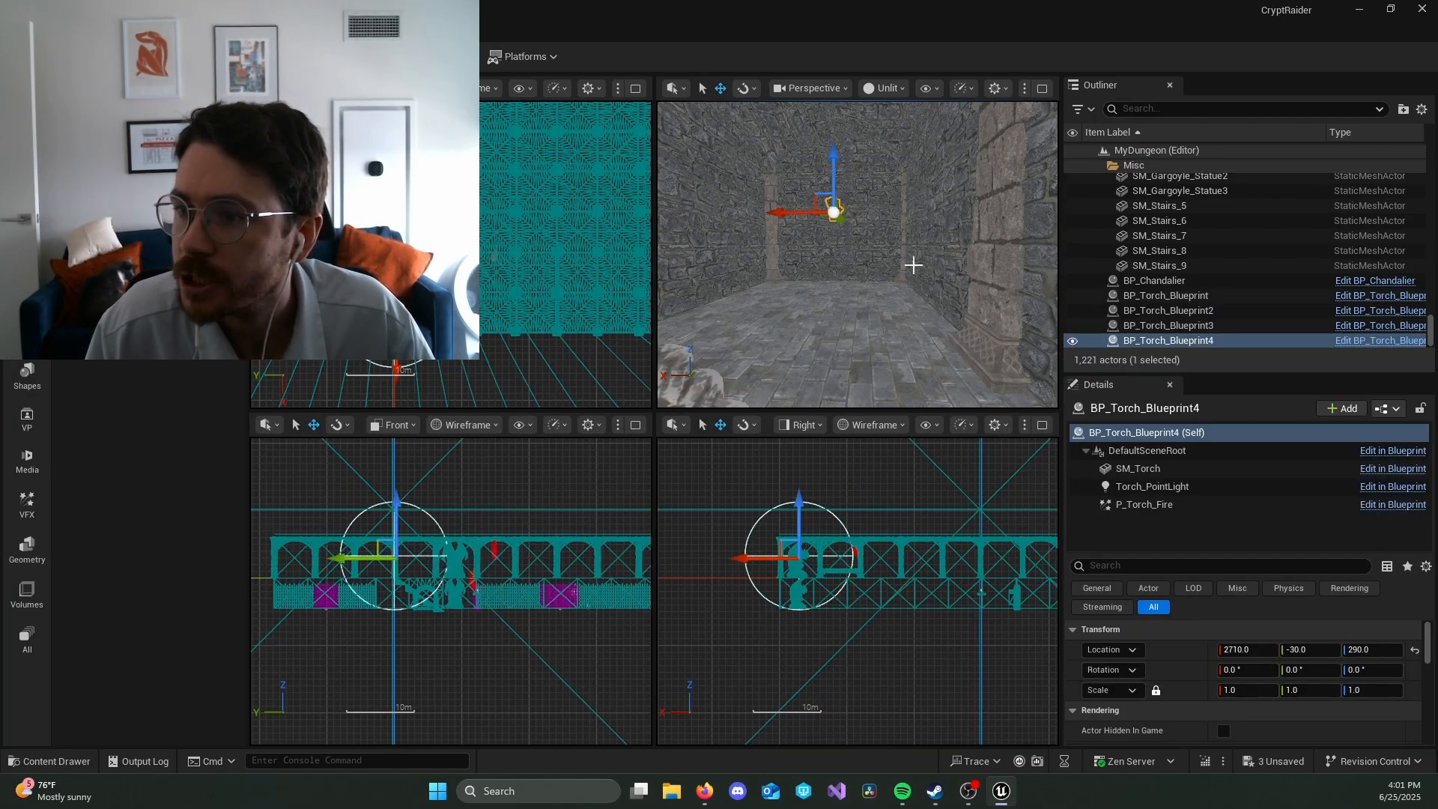
pyautogui.click(1373, 653)
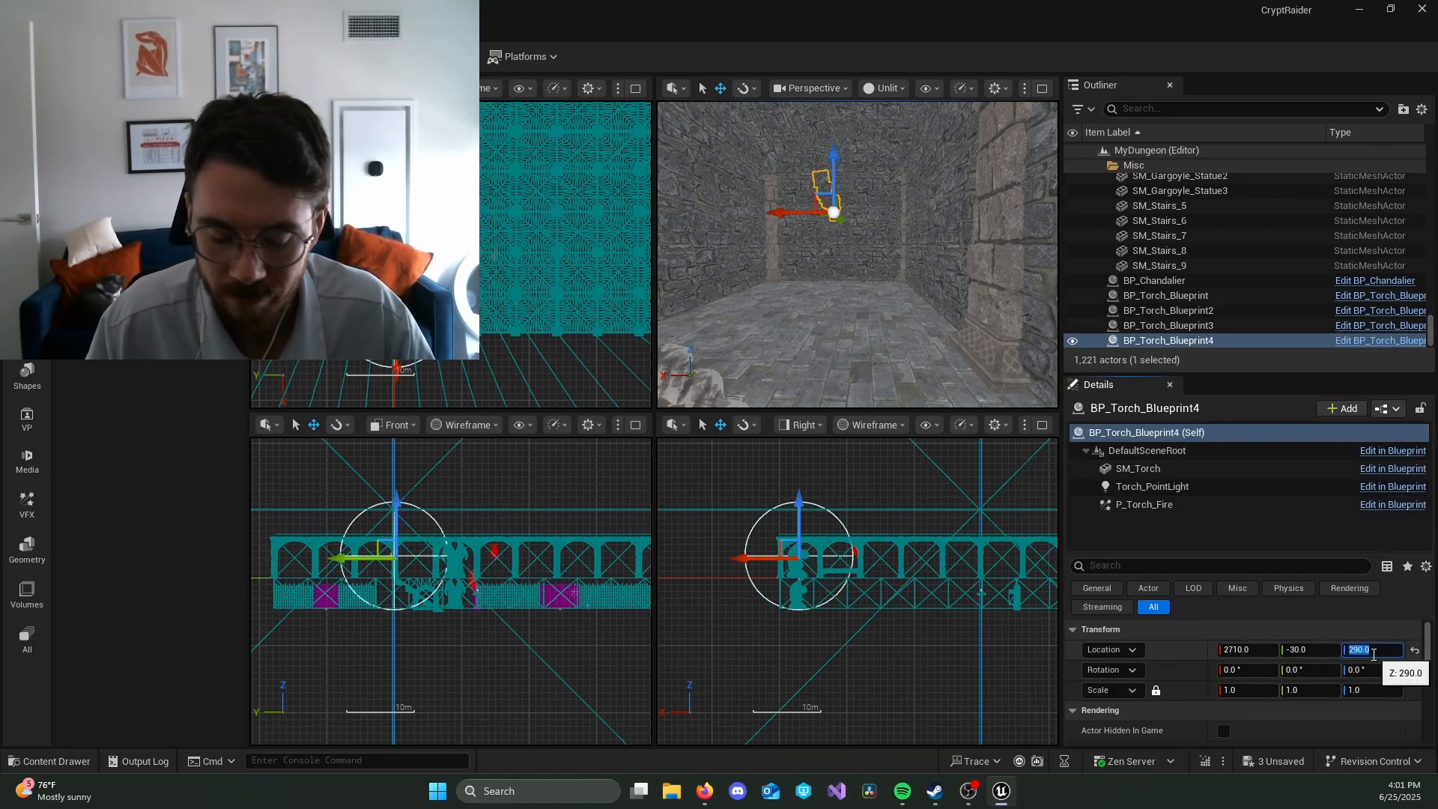
pyautogui.write('300')
pyautogui.press('Return')
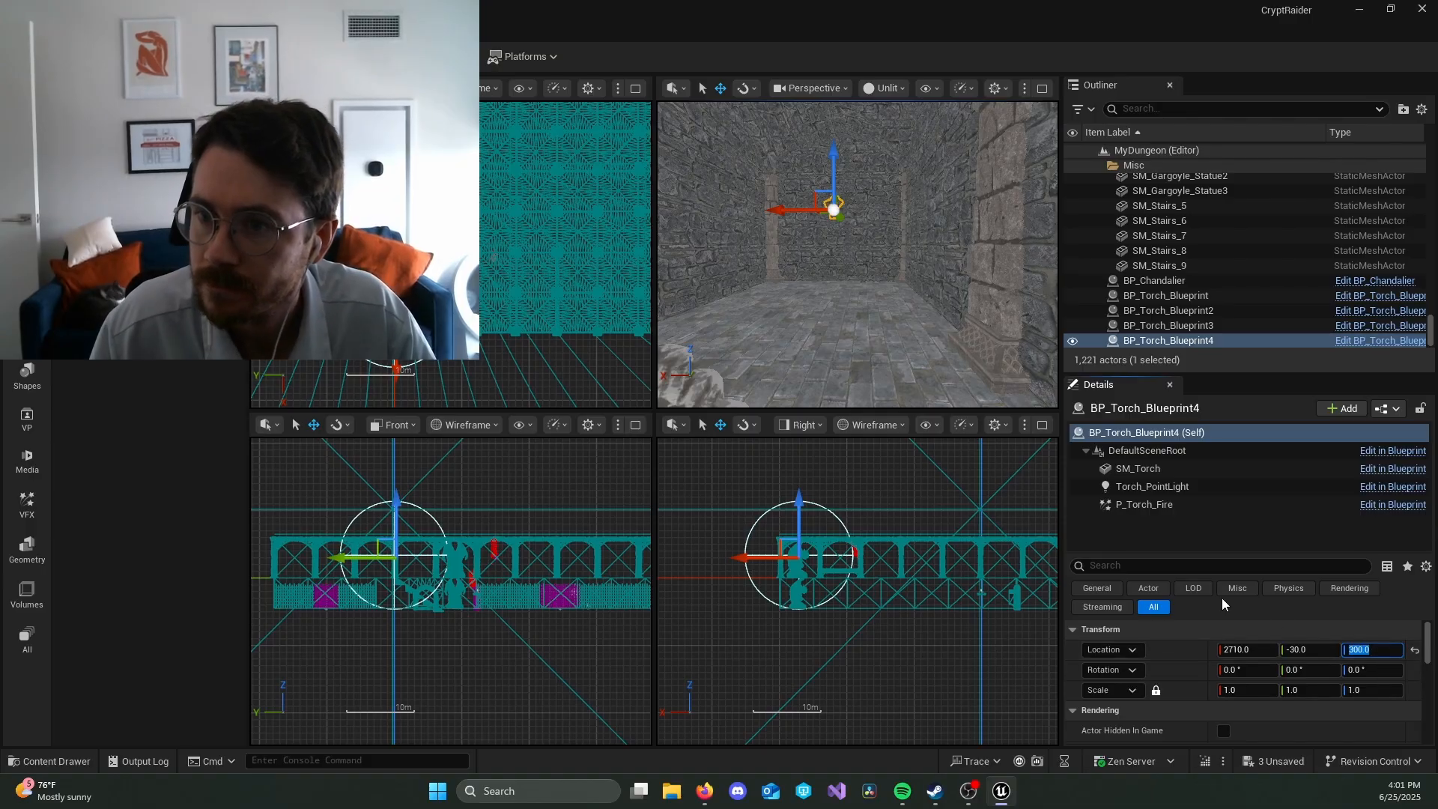
# Step: Show the perspective view as Lit and check how far the second upper-floor torch lights the corridor
pyautogui.click(885, 88)
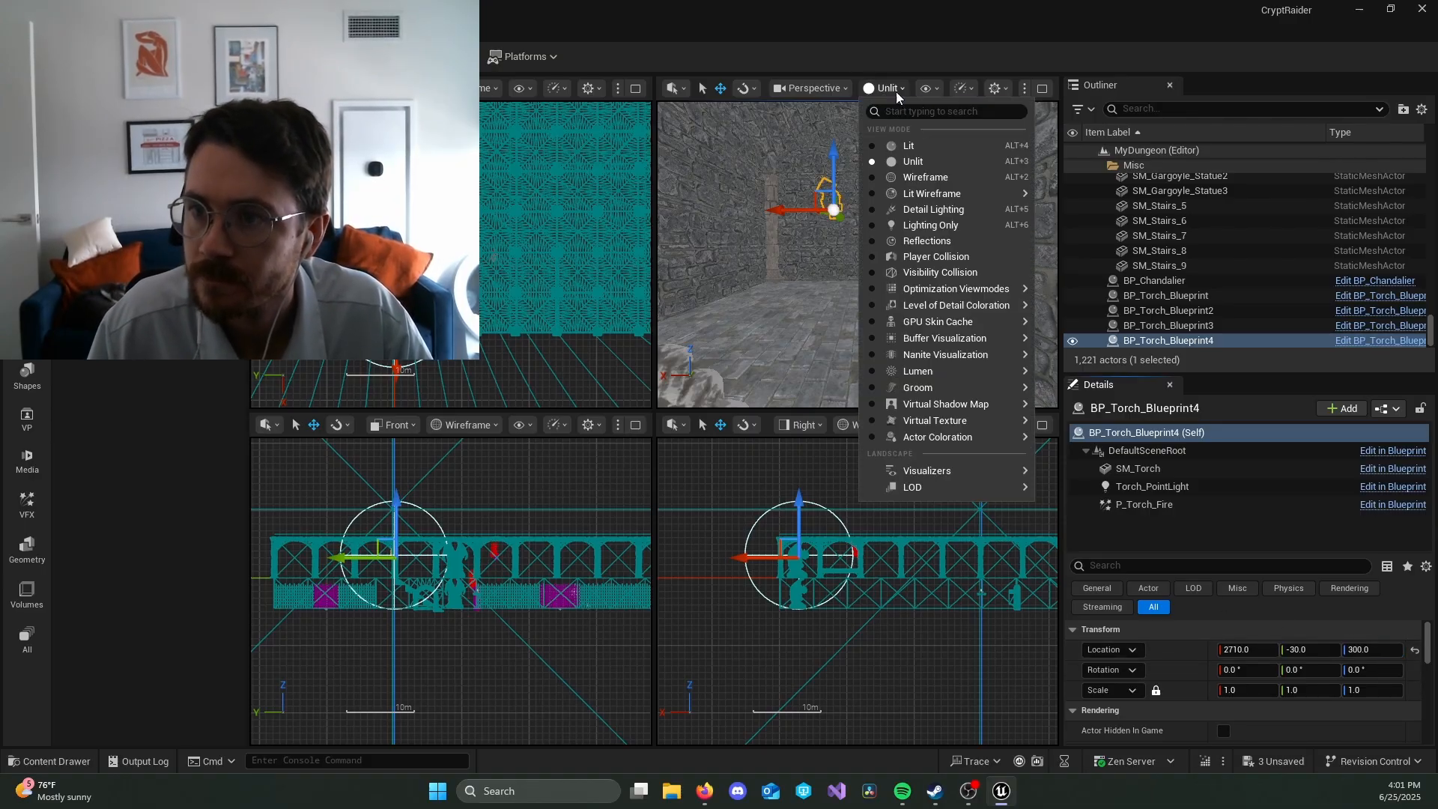
pyautogui.click(910, 134)
pyautogui.press('w')
pyautogui.moveTo(939, 260); pyautogui.dragTo(930, 260, button='right')
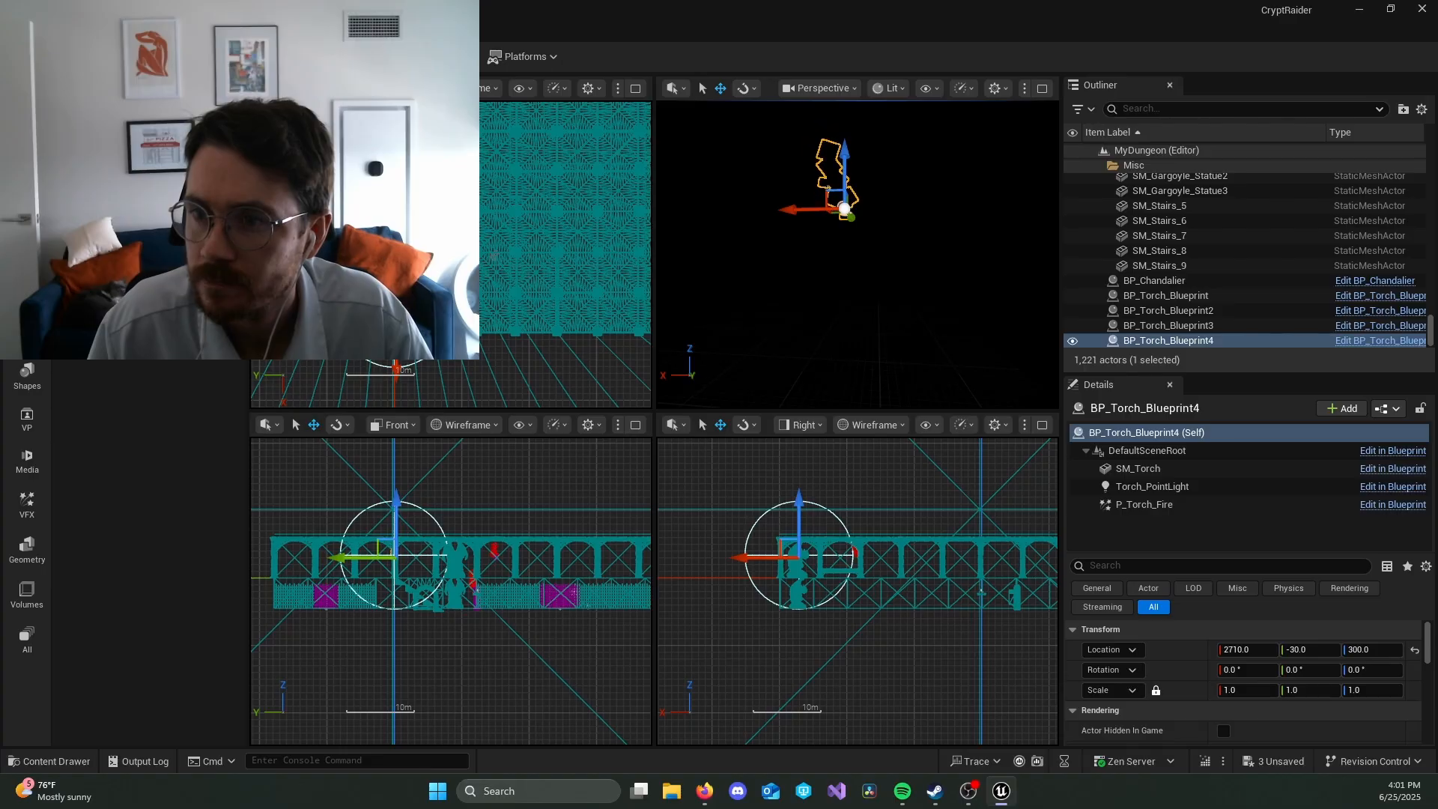
pyautogui.moveTo(939, 280)
pyautogui.mouseDown(button='right')
pyautogui.moveTo(816, 286)
pyautogui.moveTo(927, 289)
pyautogui.moveTo(970, 253)
pyautogui.moveTo(970, 213)
pyautogui.moveTo(905, 277)
pyautogui.mouseUp(button='right')
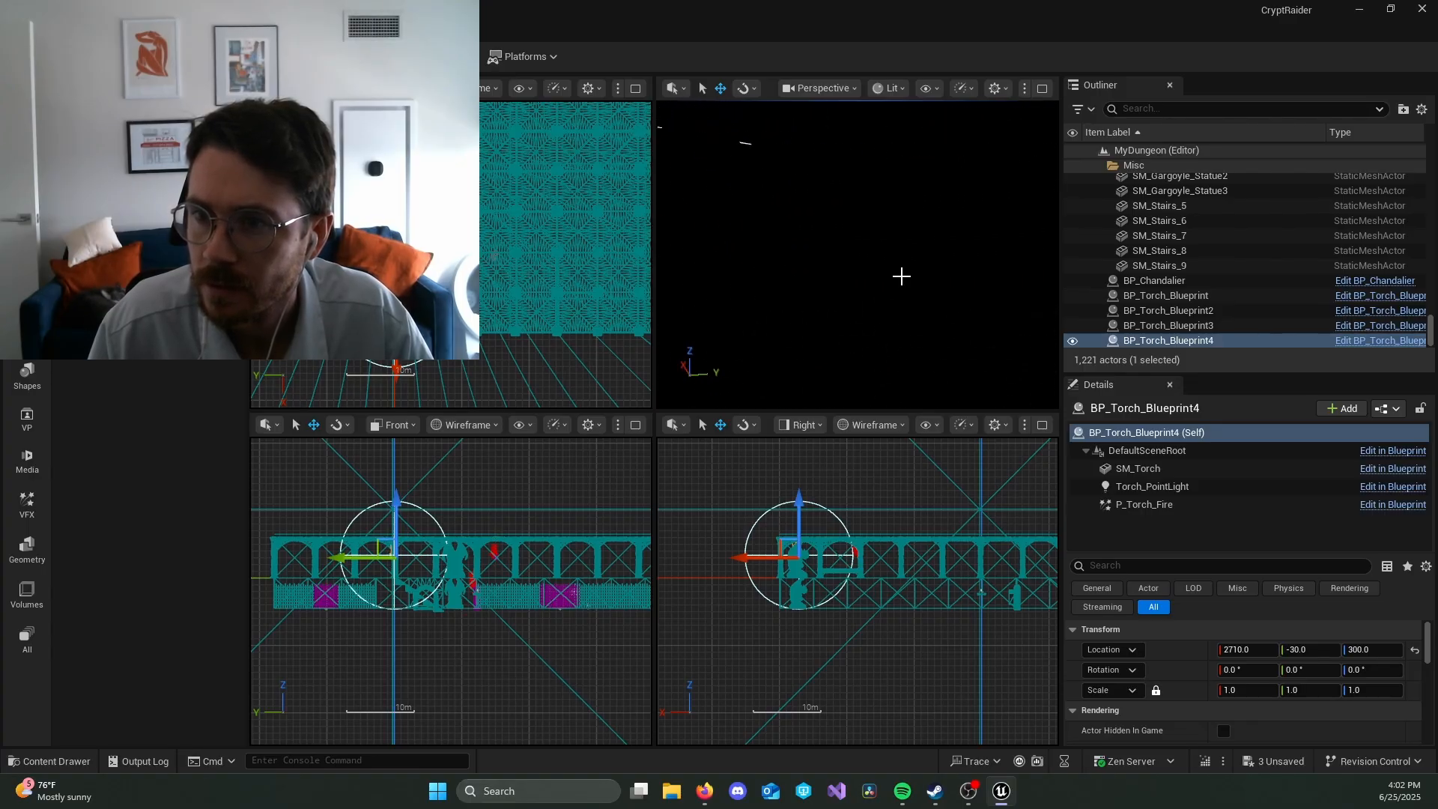
pyautogui.click(901, 276)
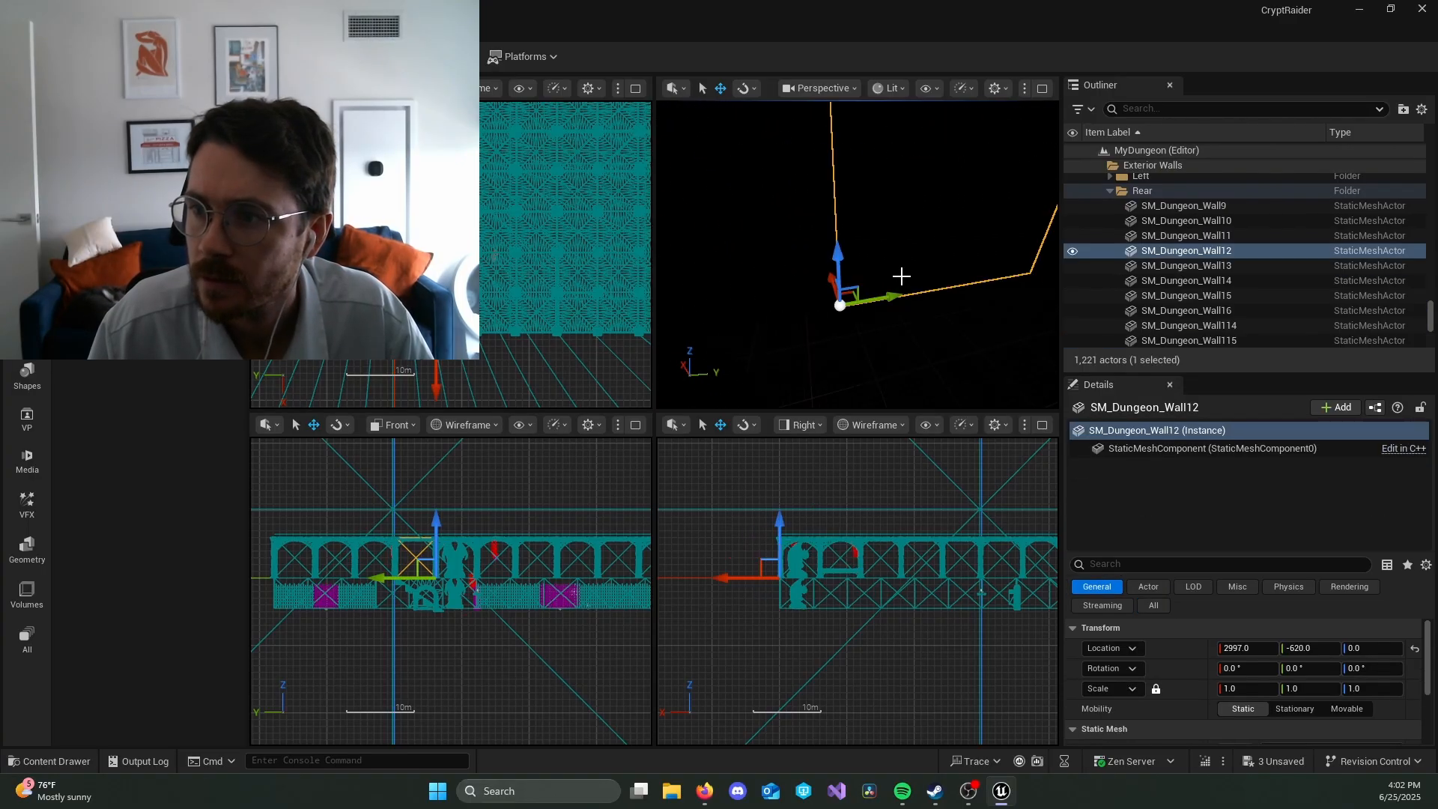
pyautogui.moveTo(901, 276); pyautogui.dragTo(867, 277, button='right')
# Step: Find the first upper-corridor torch in Unlit mode, then inspect the light of both upper-floor torches in Lit mode
pyautogui.click(902, 95)
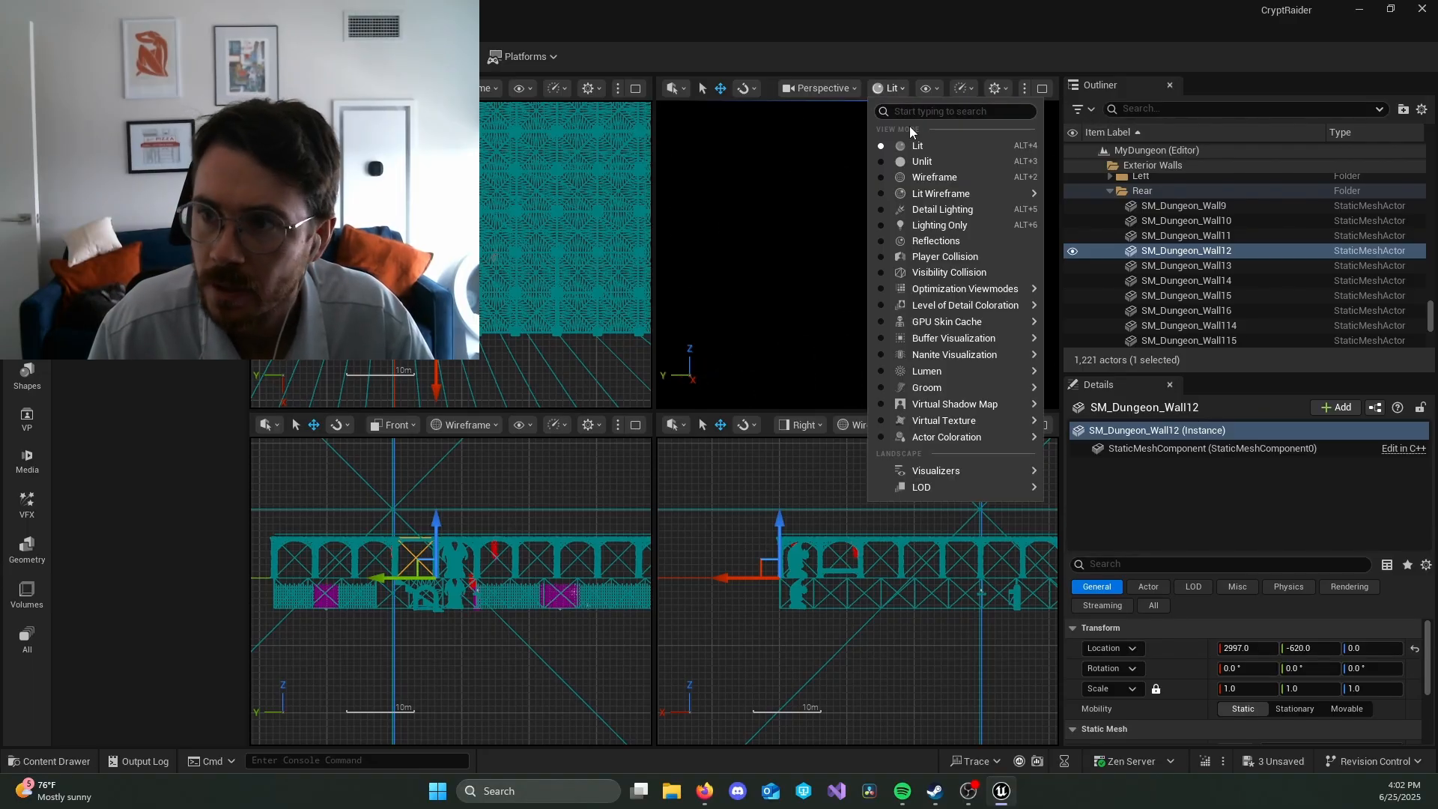
pyautogui.click(969, 160)
pyautogui.moveTo(884, 255); pyautogui.dragTo(927, 238, button='right')
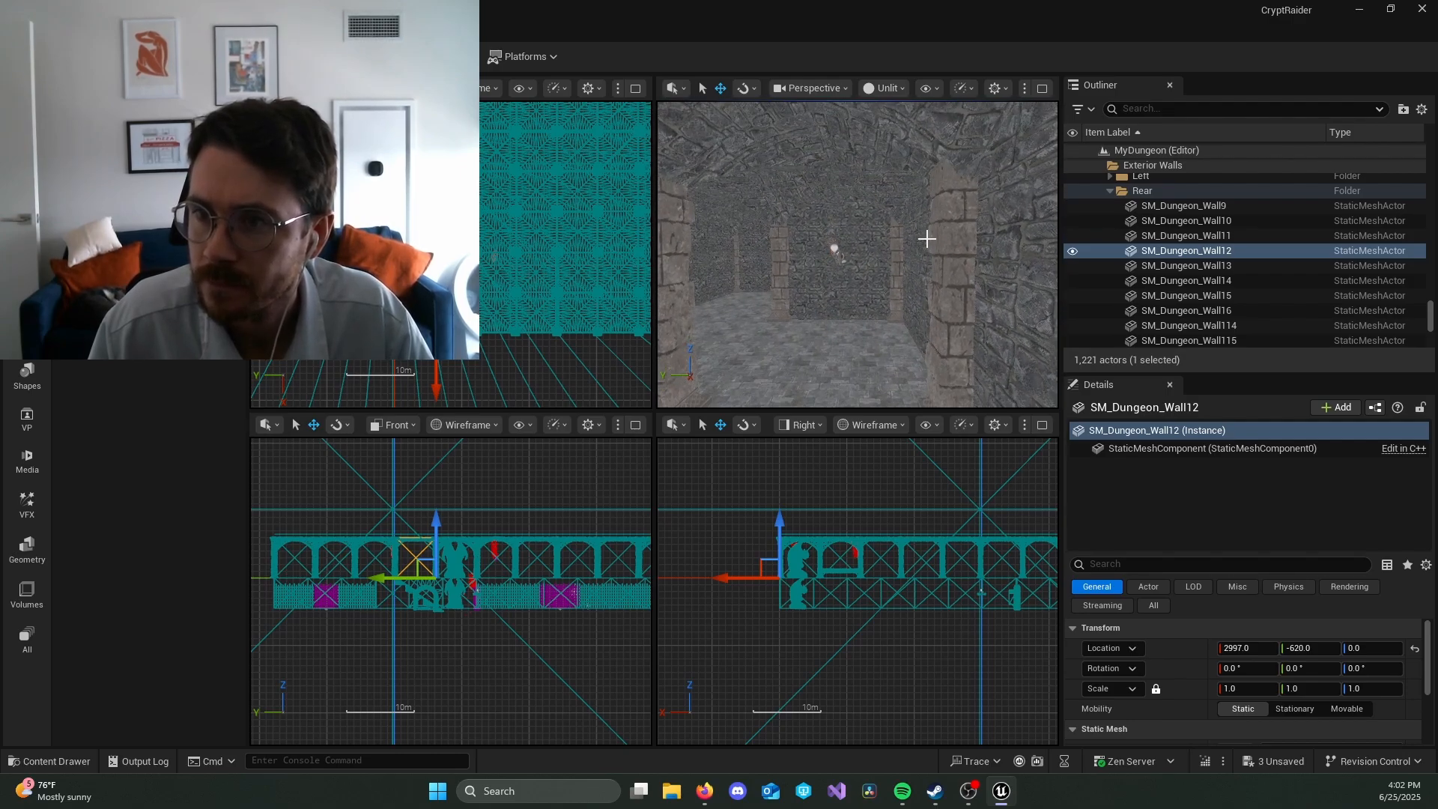
pyautogui.click(882, 88)
pyautogui.click(909, 136)
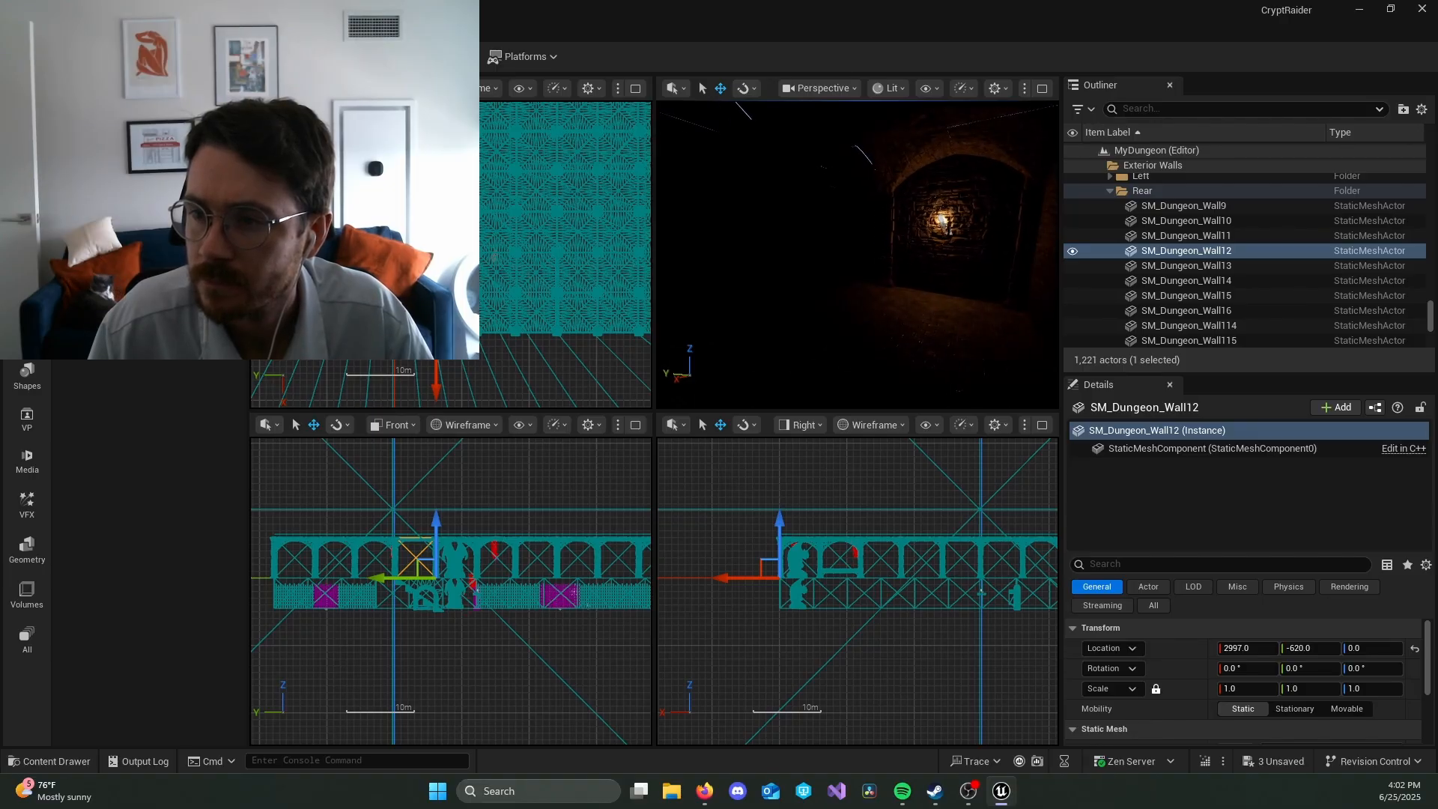
pyautogui.moveTo(963, 284); pyautogui.dragTo(664, 271, button='right')
pyautogui.press('w')
pyautogui.press('w')
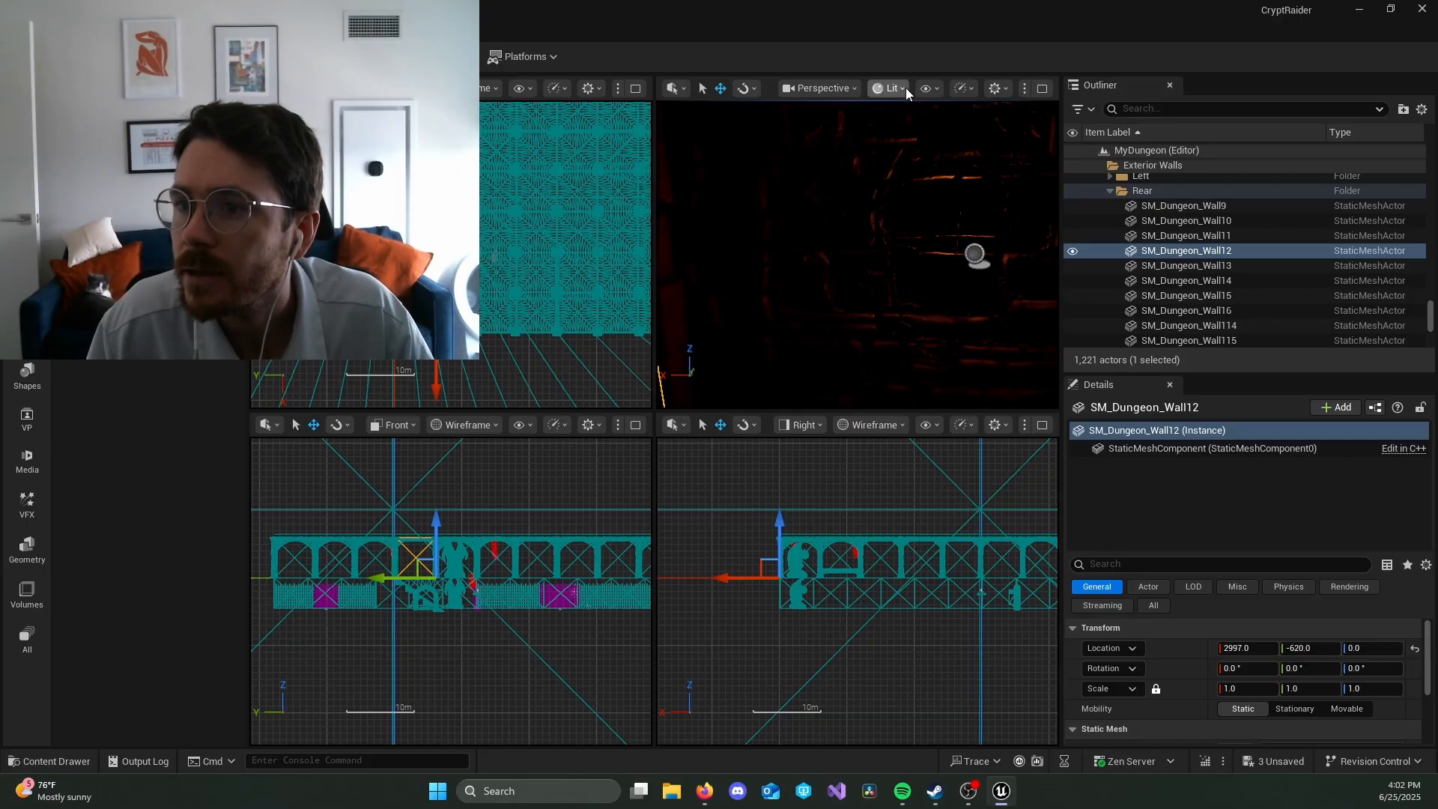
# Step: Show the perspective view as Unlit, select the torch near the far wall and move it along Y to -70
pyautogui.click(905, 87)
pyautogui.click(927, 159)
pyautogui.press('w')
pyautogui.moveTo(961, 227); pyautogui.dragTo(904, 204, button='right')
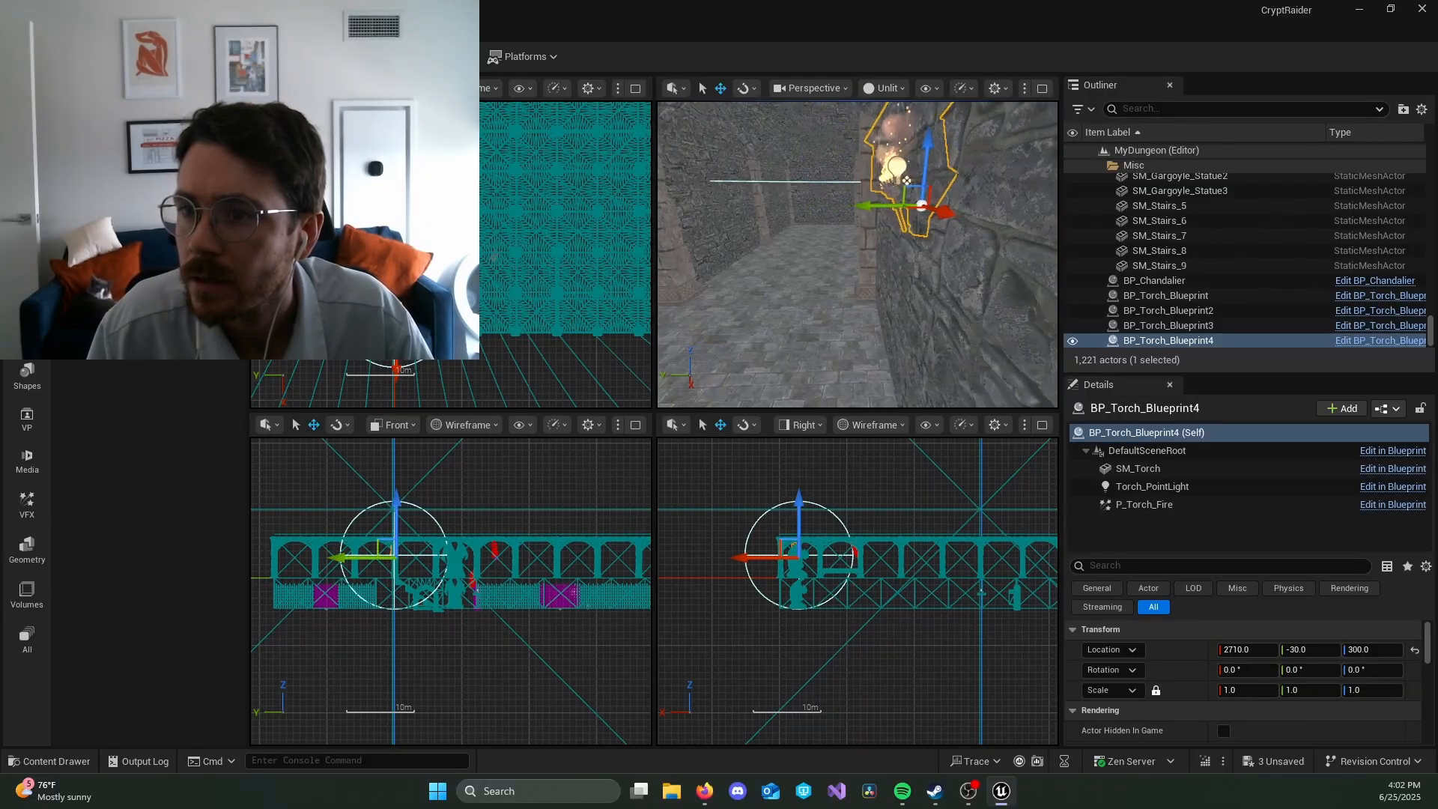
pyautogui.moveTo(903, 210); pyautogui.dragTo(911, 212)
pyautogui.moveTo(924, 228)
pyautogui.mouseDown(button='right')
pyautogui.moveTo(1037, 238)
pyautogui.moveTo(925, 228)
pyautogui.mouseUp(button='right')
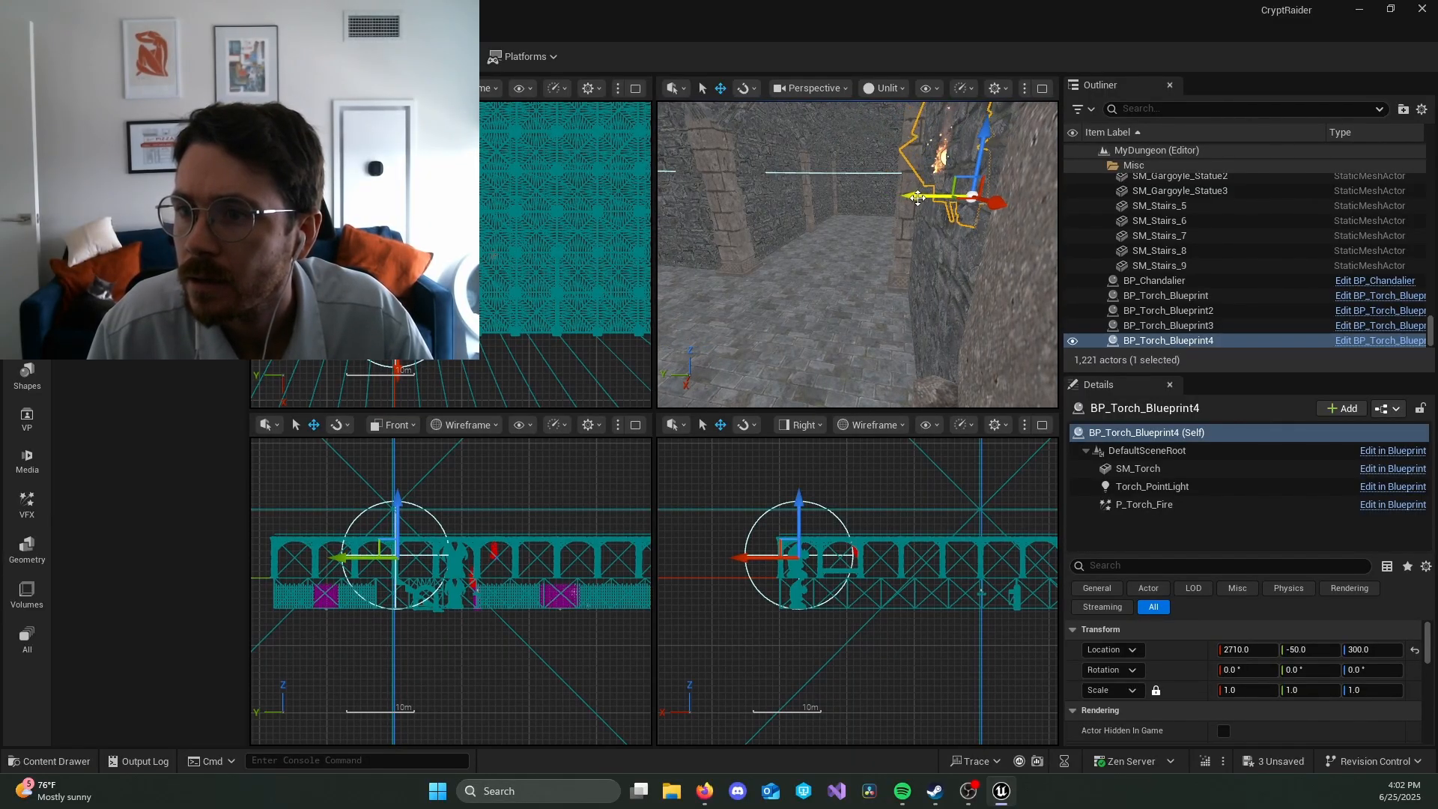
pyautogui.moveTo(930, 202); pyautogui.dragTo(942, 204)
# Step: Select the first upper-corridor torch and rotate it about Z to -90° so it sits against the wall
pyautogui.moveTo(942, 204); pyautogui.dragTo(1048, 211, button='right')
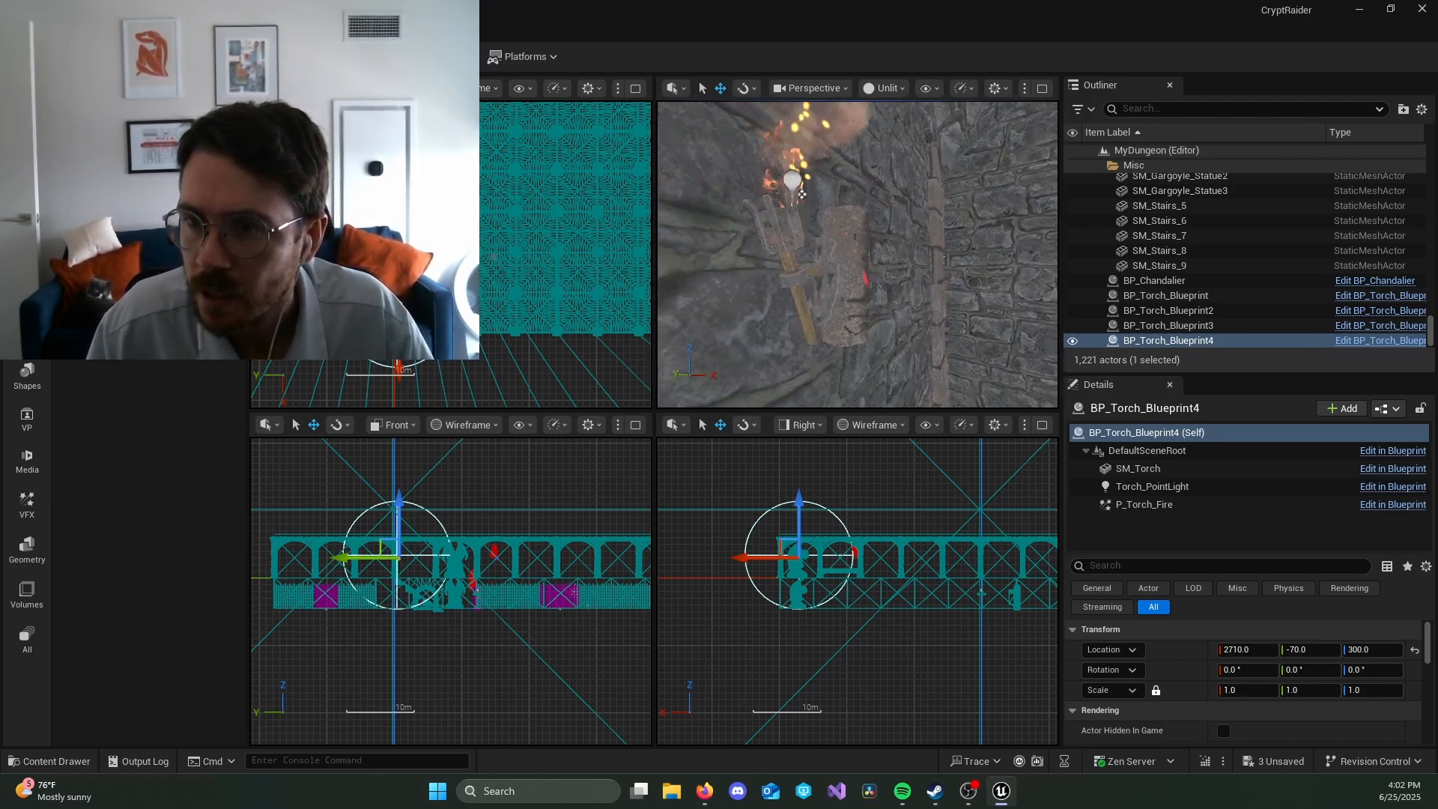
pyautogui.moveTo(912, 218); pyautogui.dragTo(846, 218, button='right')
pyautogui.click(799, 283)
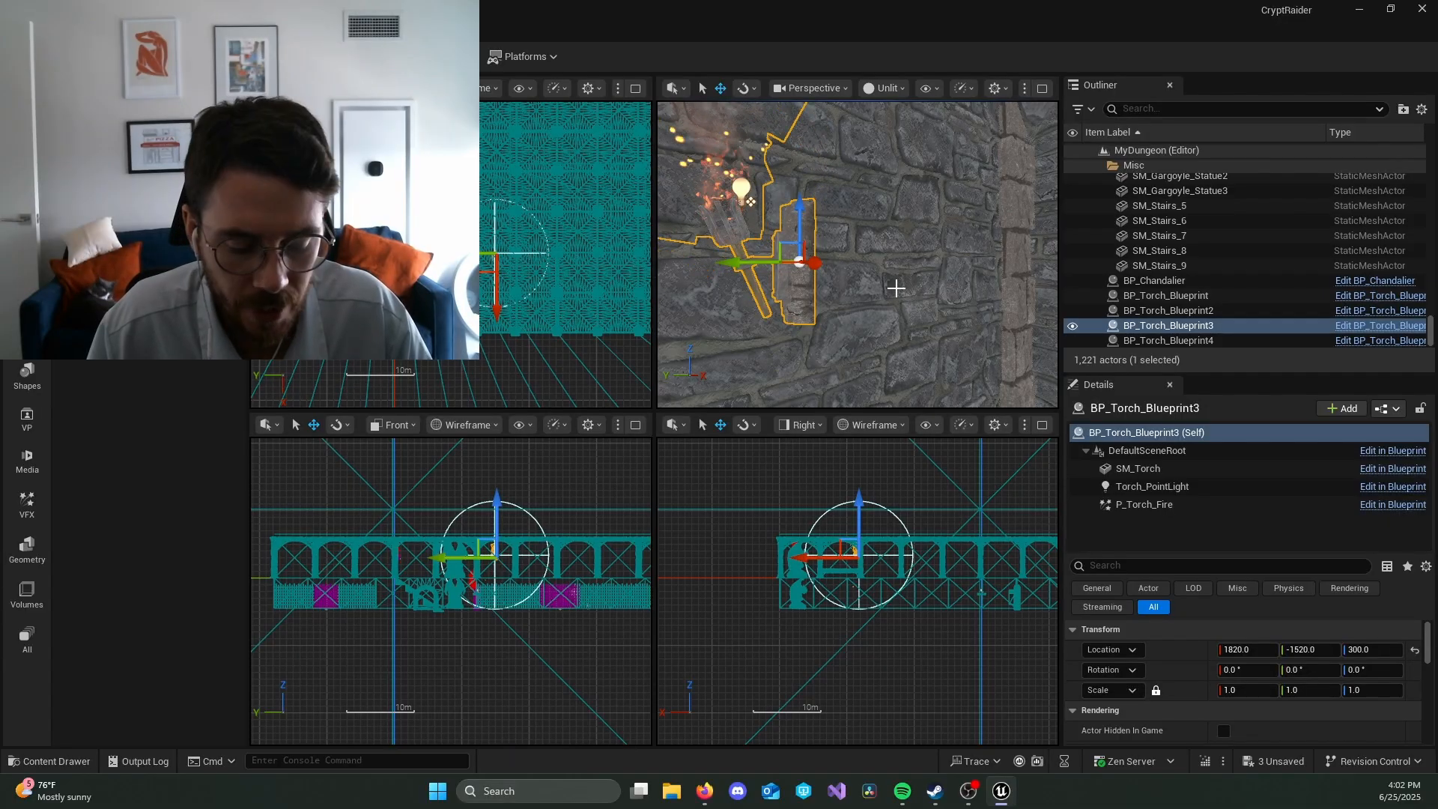
pyautogui.press('e')
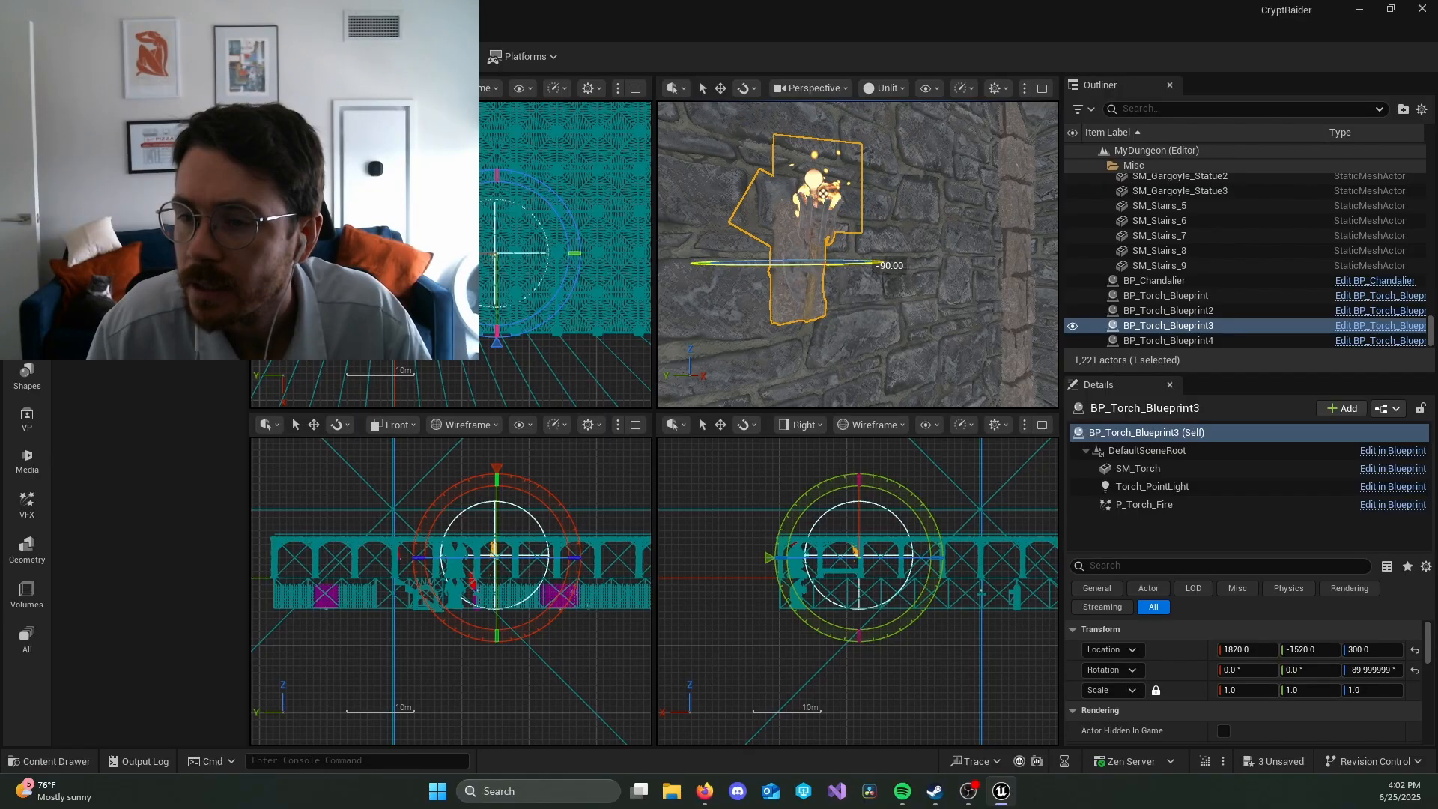
pyautogui.moveTo(882, 264); pyautogui.dragTo(913, 270, button='right')
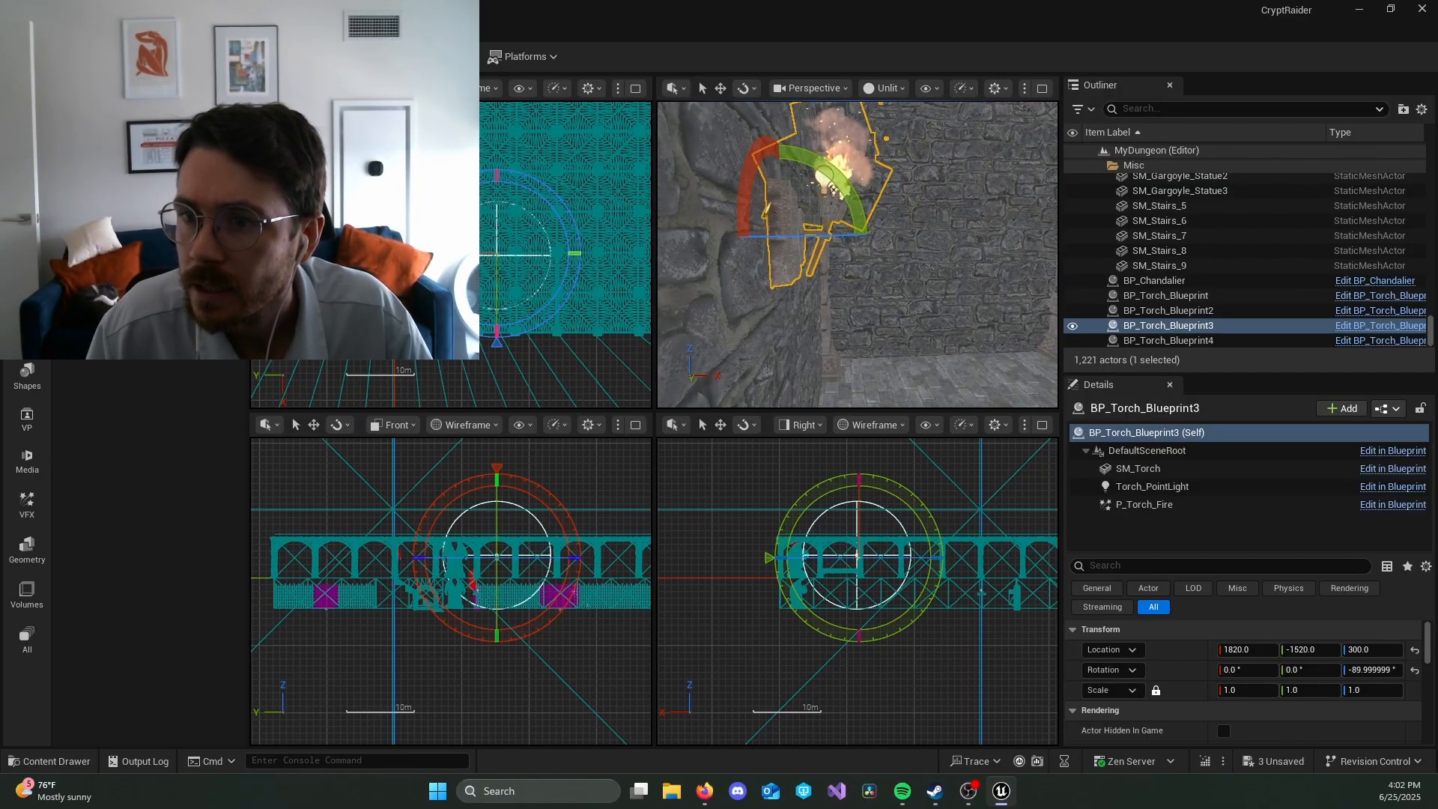
pyautogui.moveTo(839, 197); pyautogui.dragTo(830, 231, button='right')
# Step: Select the torch near the upper corridor's far wall and rotate it about Z to -180°
pyautogui.click(860, 228)
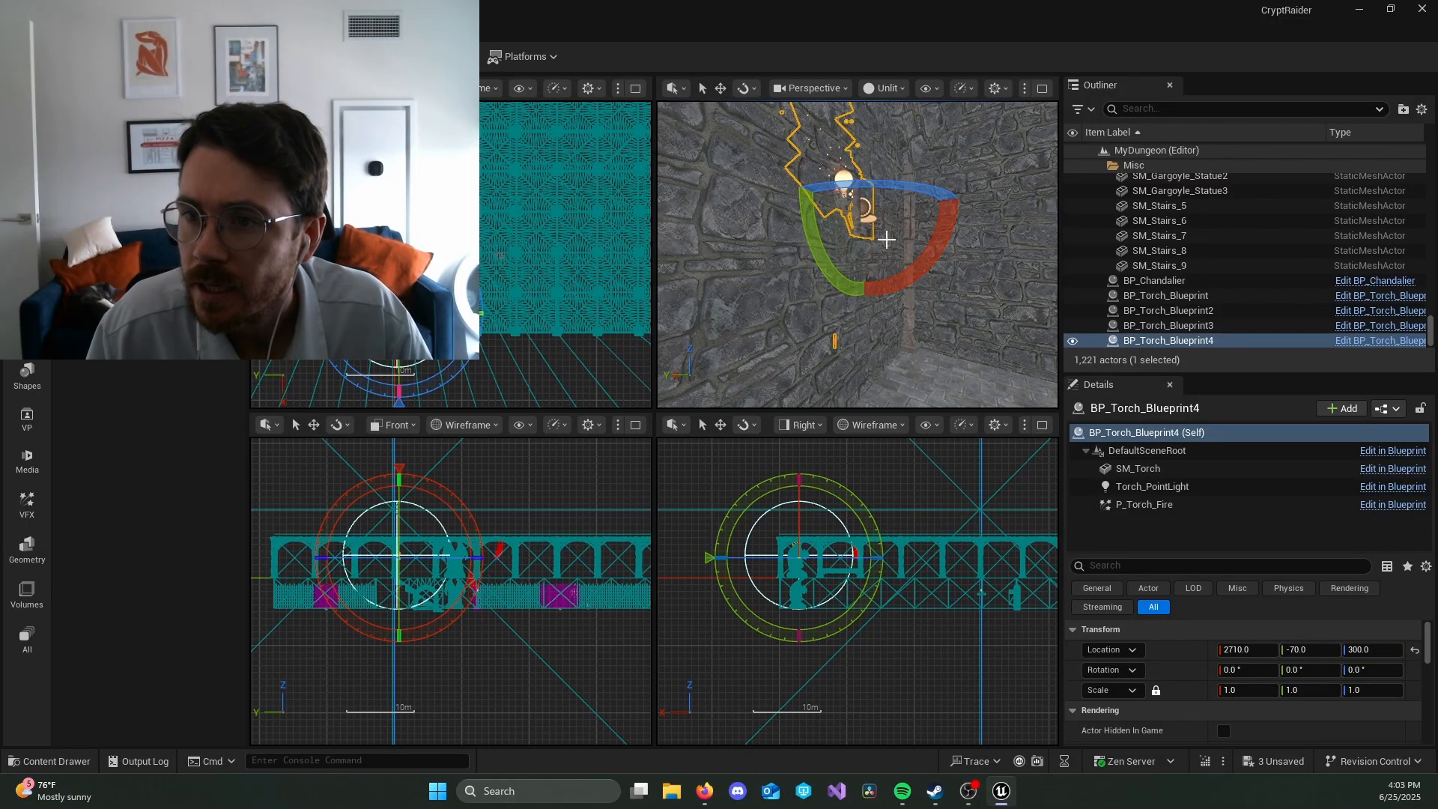
pyautogui.moveTo(836, 183)
pyautogui.mouseDown()
pyautogui.moveTo(860, 181)
pyautogui.moveTo(840, 182)
pyautogui.mouseUp()
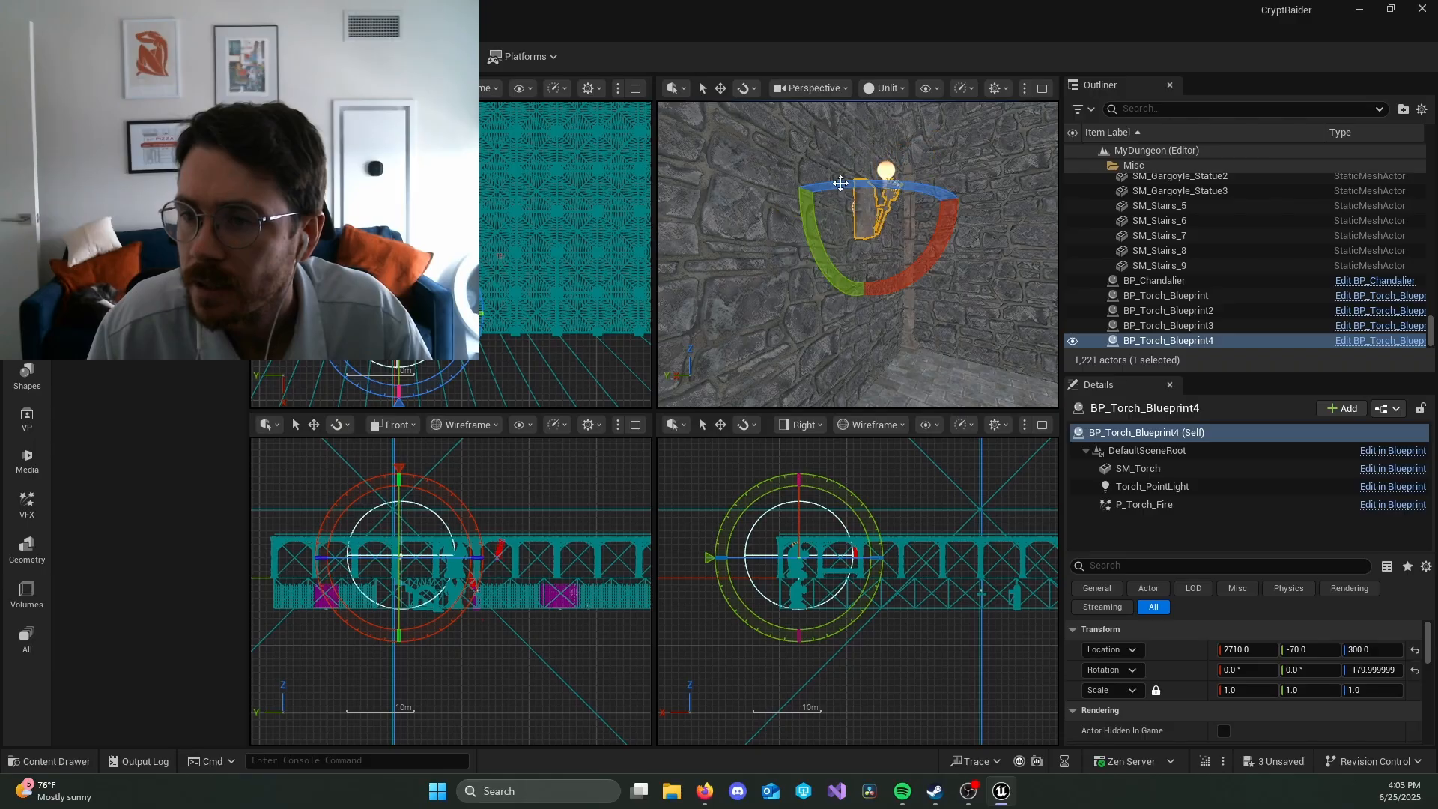
pyautogui.moveTo(993, 368)
pyautogui.mouseDown(button='right')
pyautogui.moveTo(1048, 366)
pyautogui.moveTo(1011, 367)
pyautogui.mouseUp(button='right')
# Step: Show the perspective view as Lit to check the rotated torch's light, and survey the surrounding rooms in Unlit mode
pyautogui.click(893, 91)
pyautogui.click(933, 145)
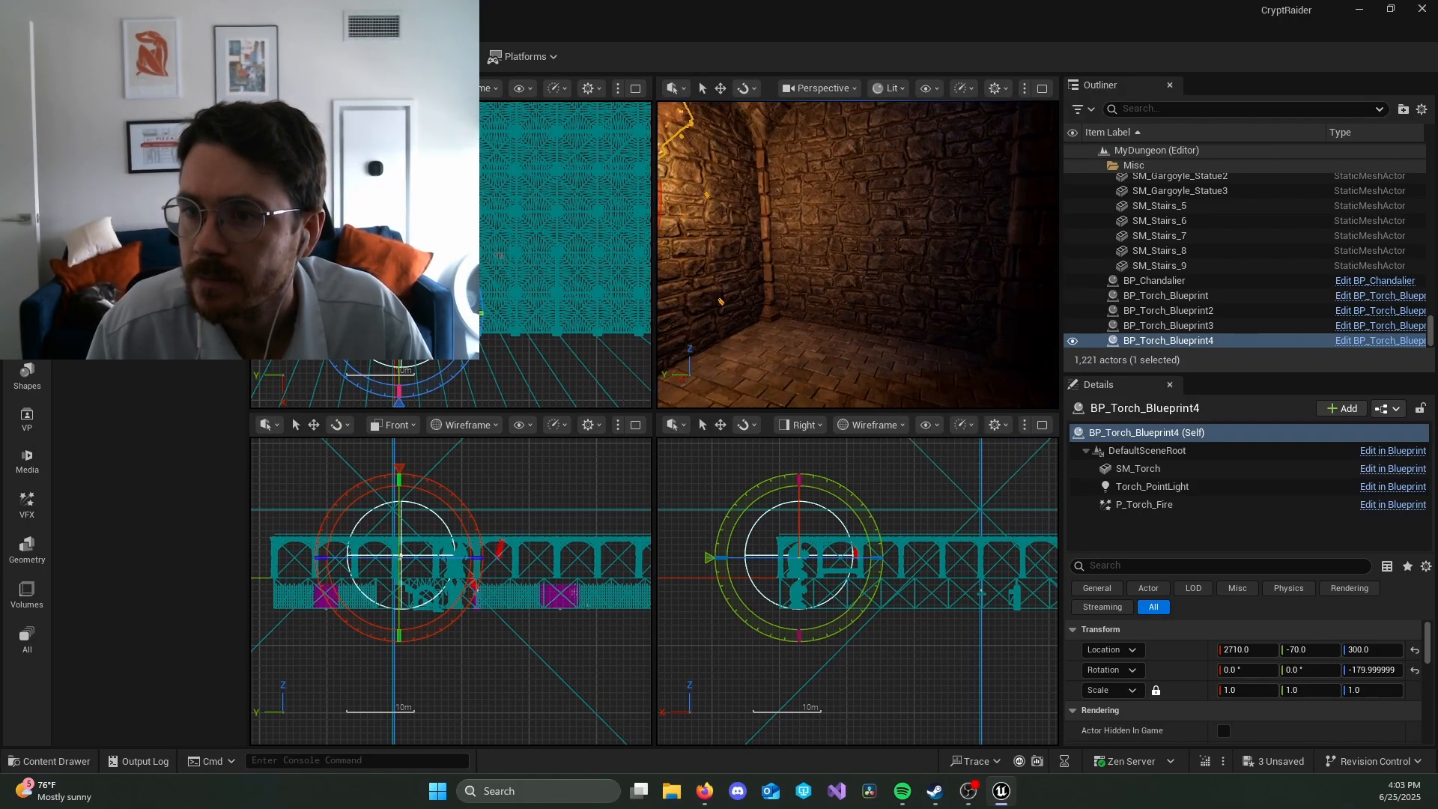
pyautogui.moveTo(898, 225); pyautogui.dragTo(944, 224, button='right')
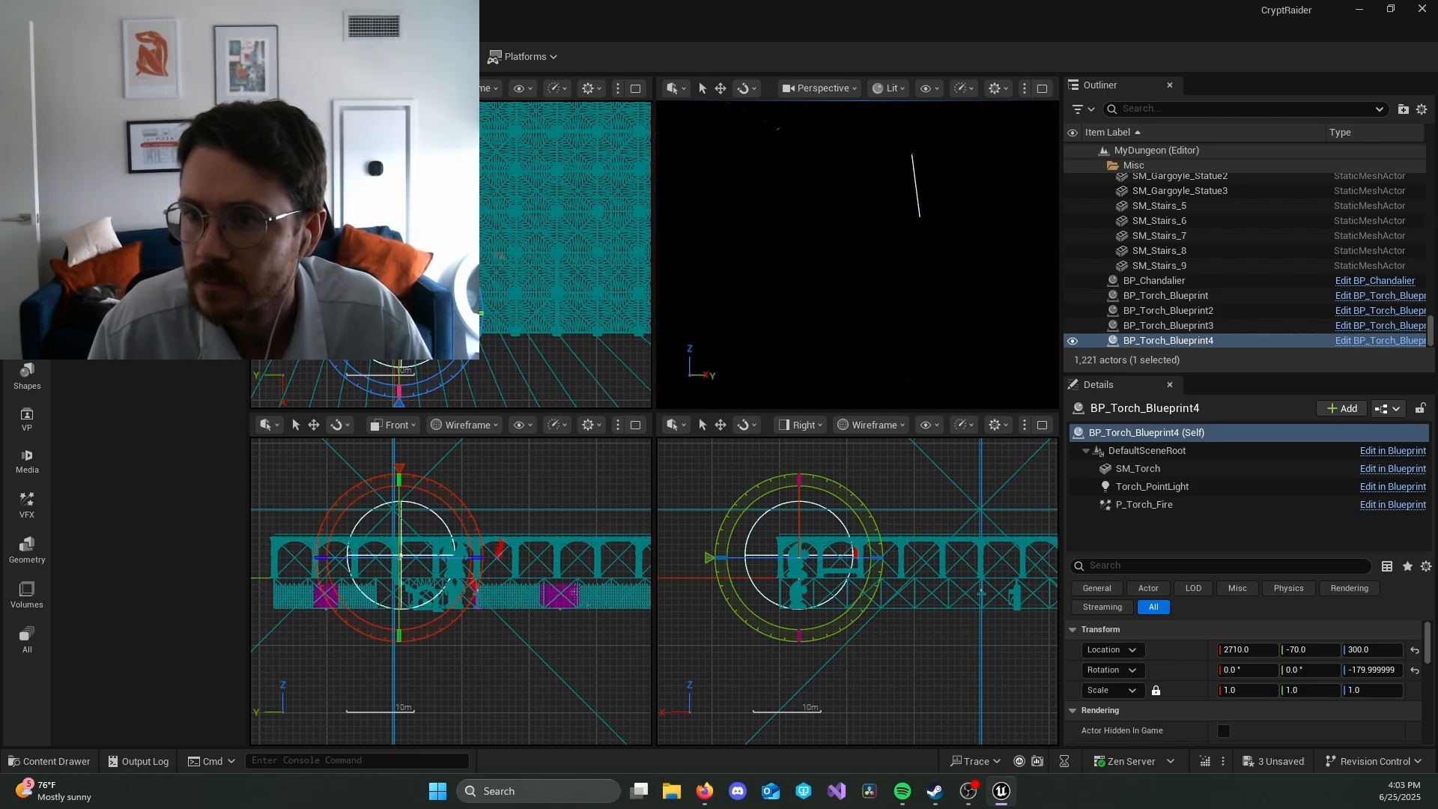
pyautogui.moveTo(944, 225); pyautogui.dragTo(763, 225, button='right')
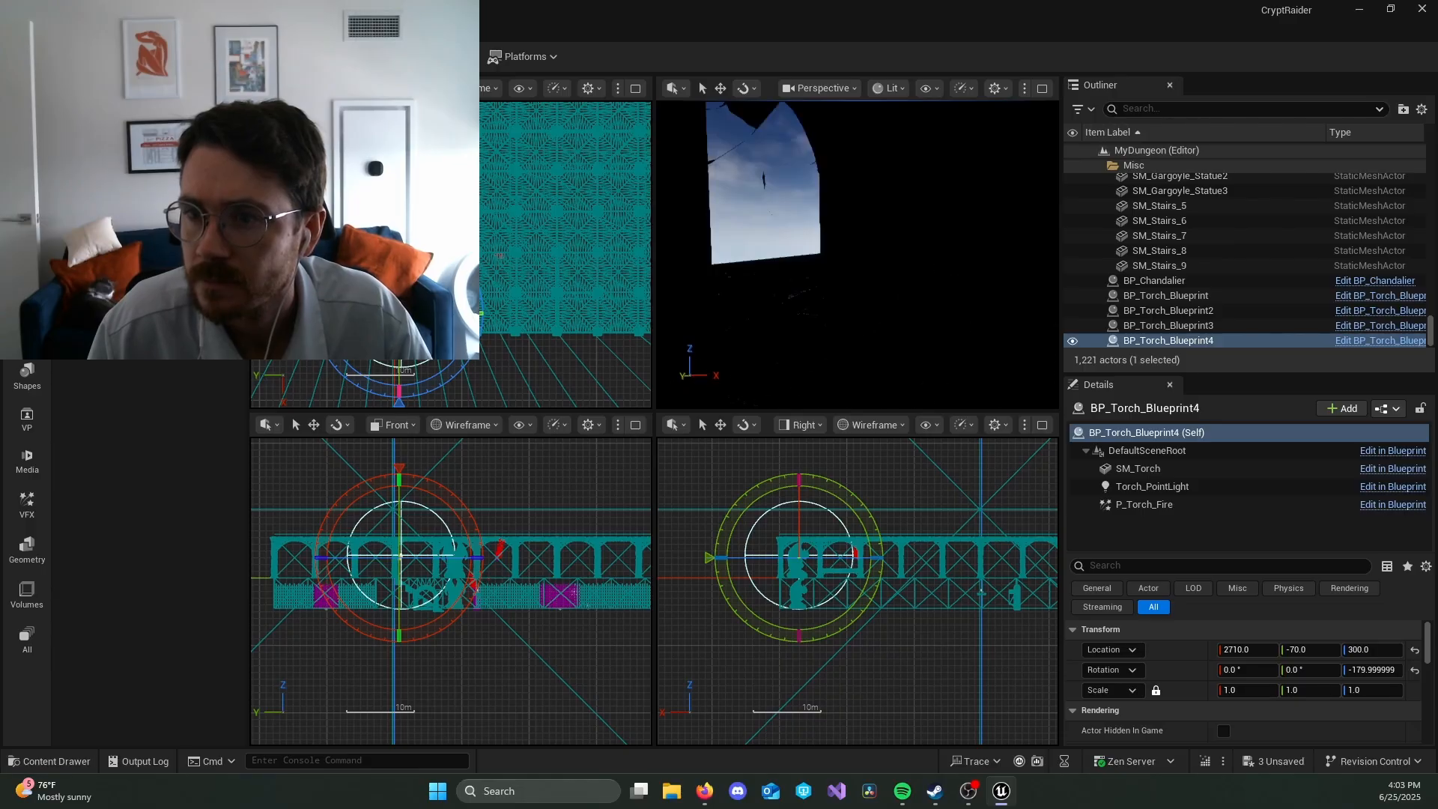
pyautogui.click(889, 89)
pyautogui.click(947, 158)
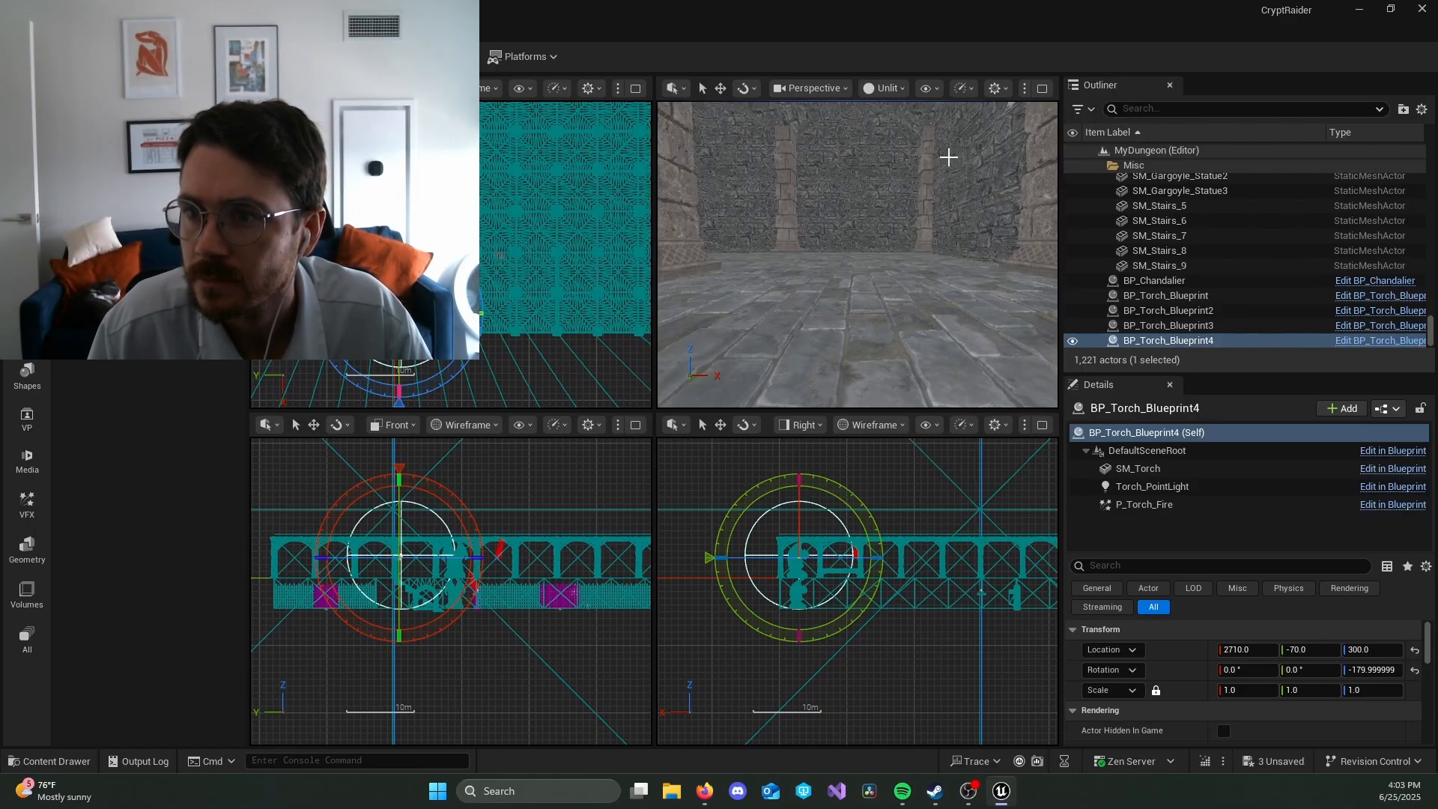
pyautogui.moveTo(948, 157); pyautogui.dragTo(977, 159, button='right')
# Step: Return the perspective view to Lit, focus on the far-wall torch and inspect how it lights the vaulted room
pyautogui.click(884, 89)
pyautogui.click(909, 145)
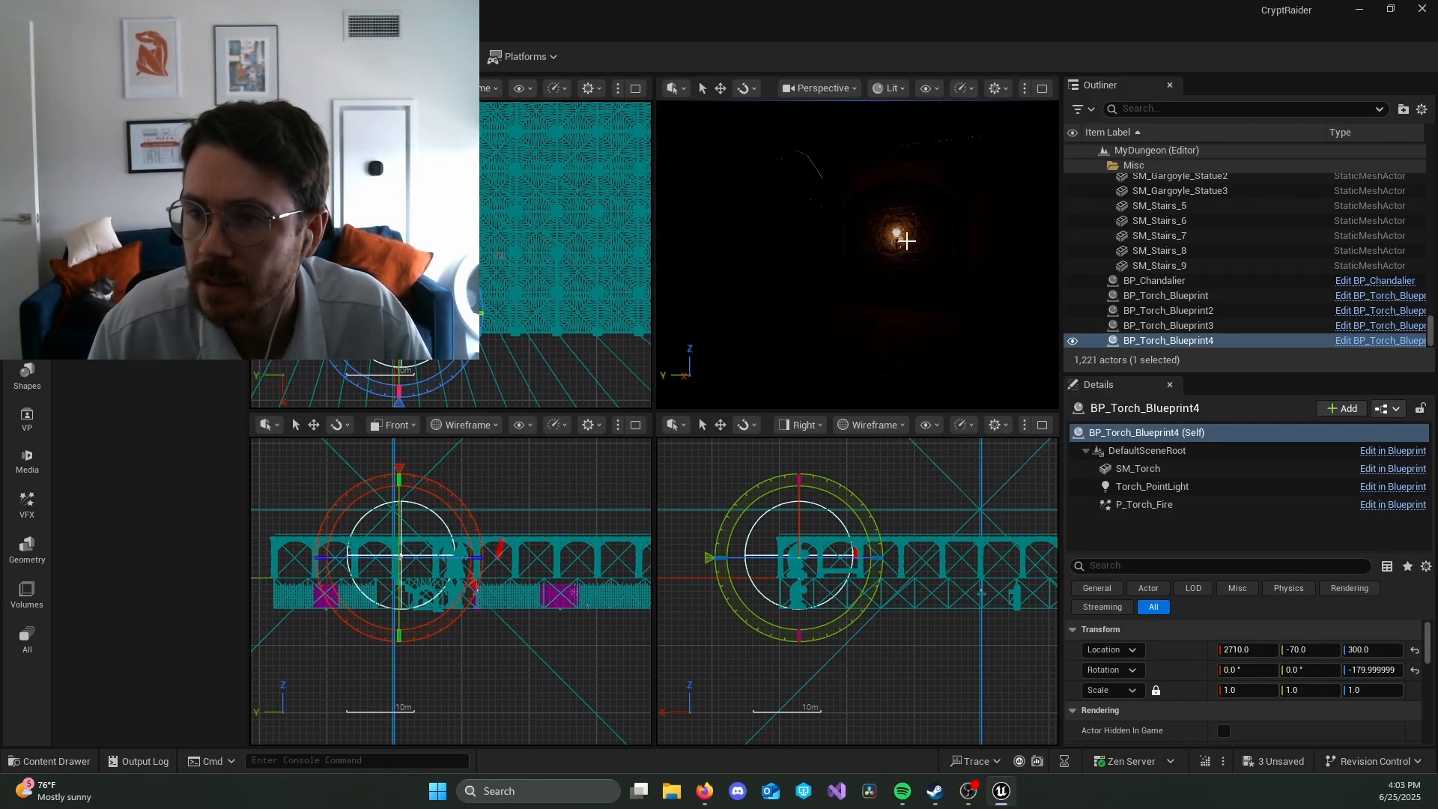
pyautogui.press('f')
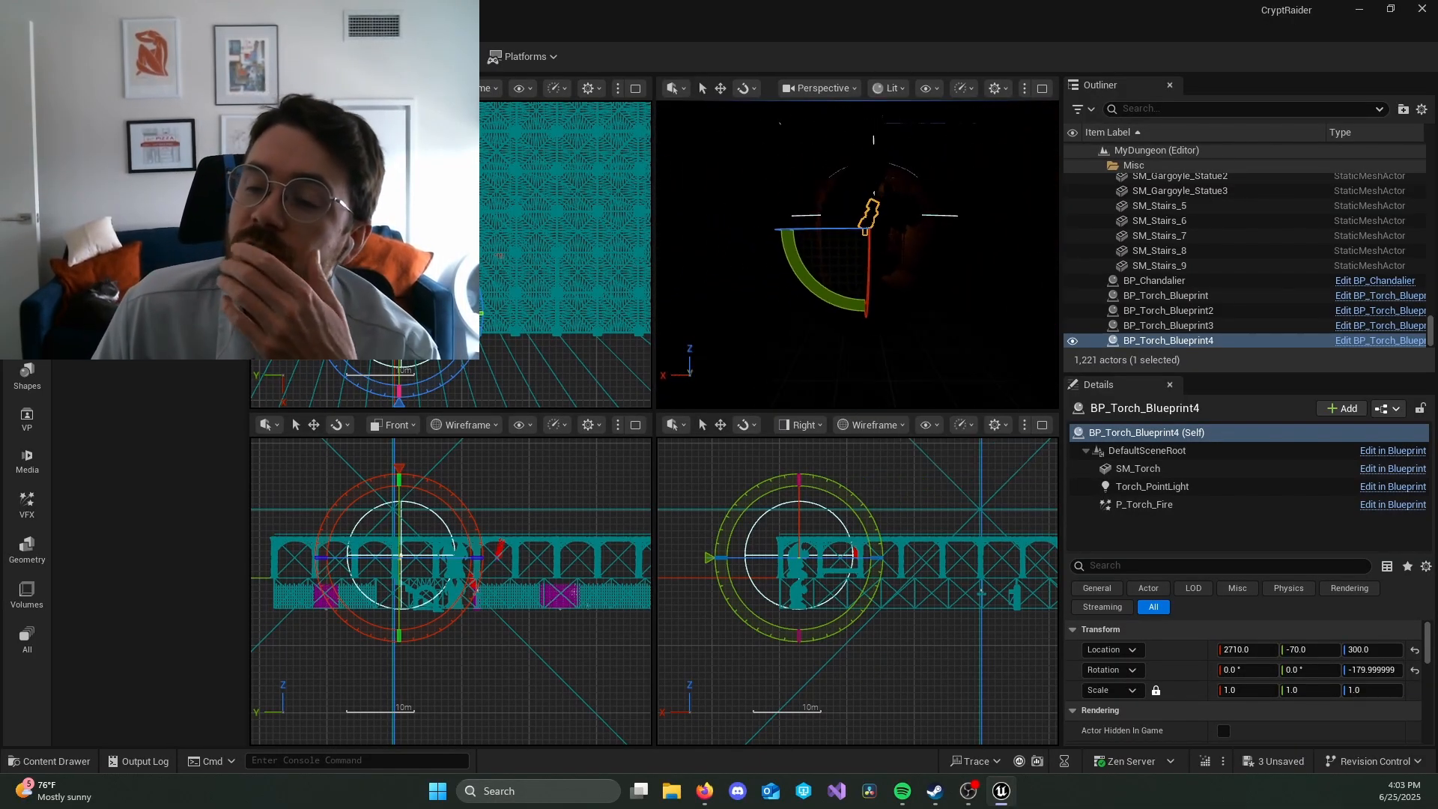
pyautogui.moveTo(858, 255); pyautogui.dragTo(824, 253, button='right')
pyautogui.press('f')
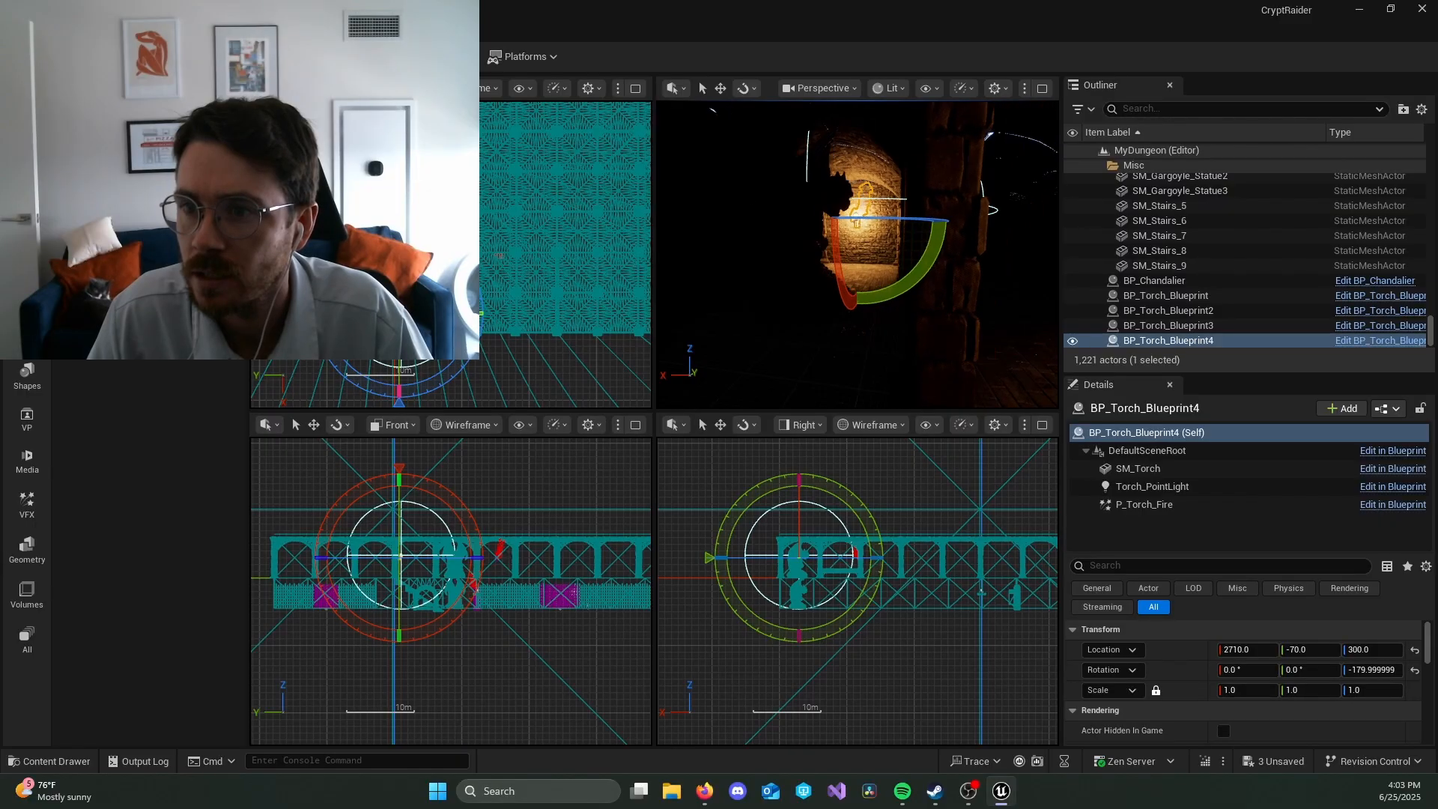
pyautogui.moveTo(823, 255); pyautogui.dragTo(942, 255, button='right')
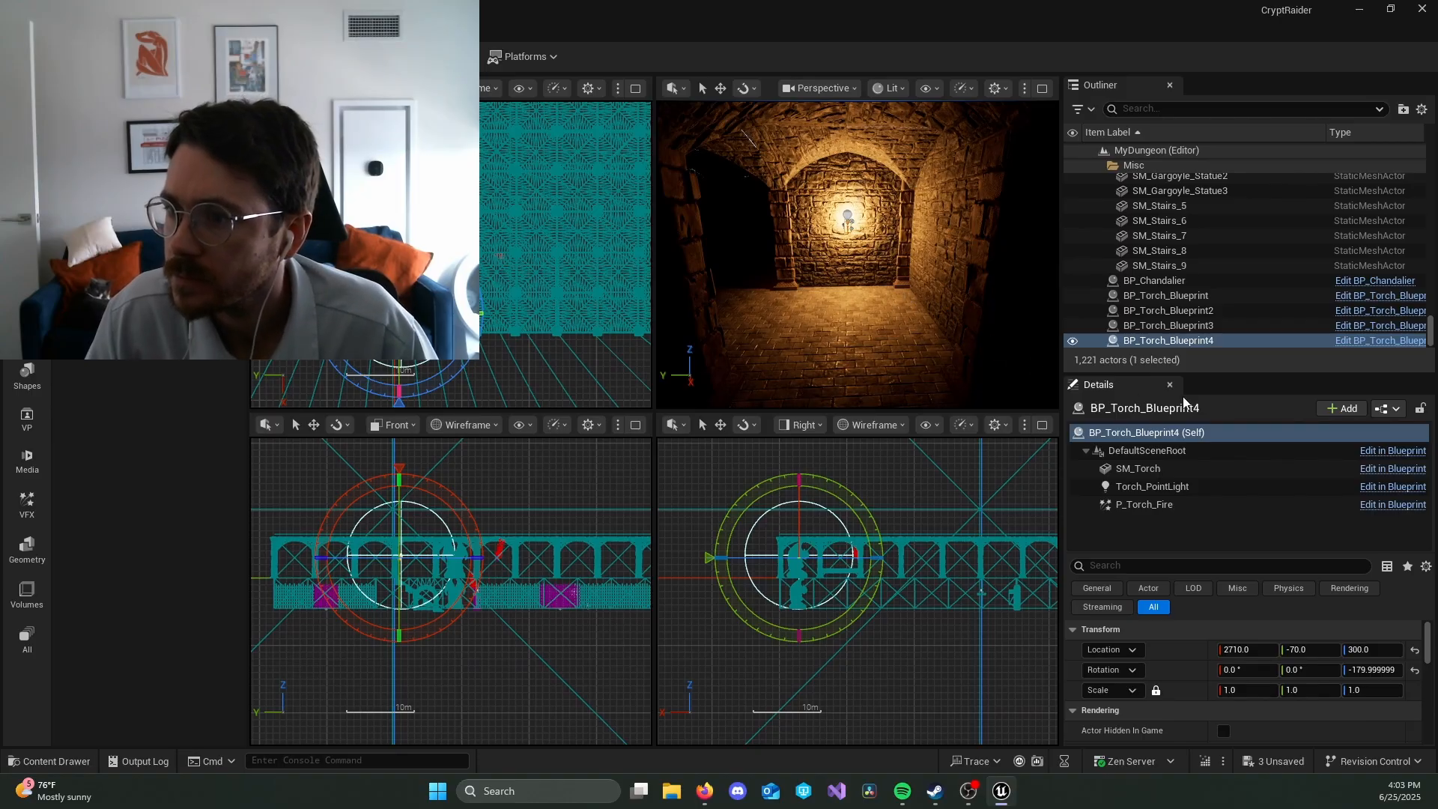
# Step: Search the project content for BP assets and place another BP_Chandalier on the upper floor's ceiling at about X 2090, Y -1480, Z 600
pyautogui.hotkey('ctrl', 'space')
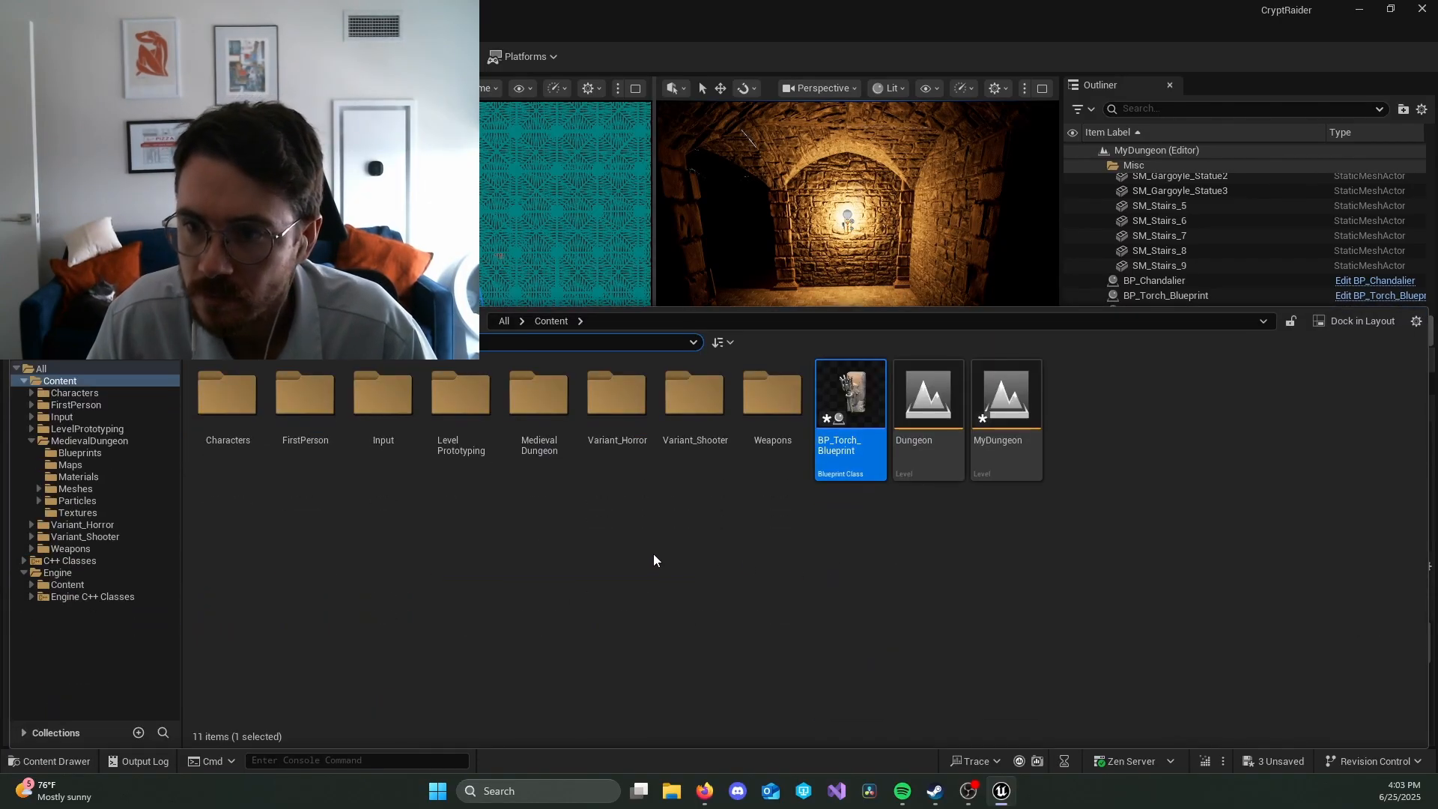
pyautogui.write('t')
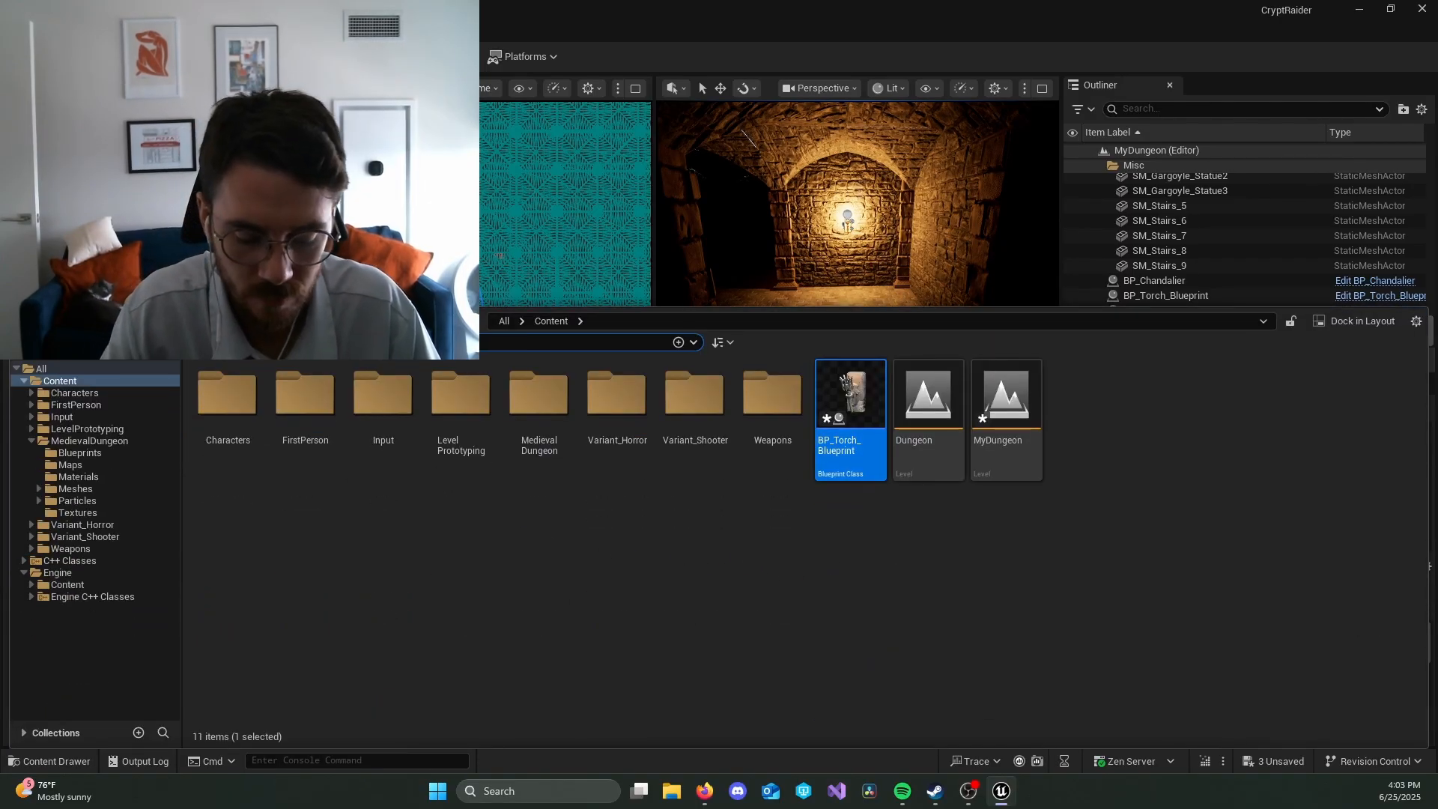
pyautogui.write('p')
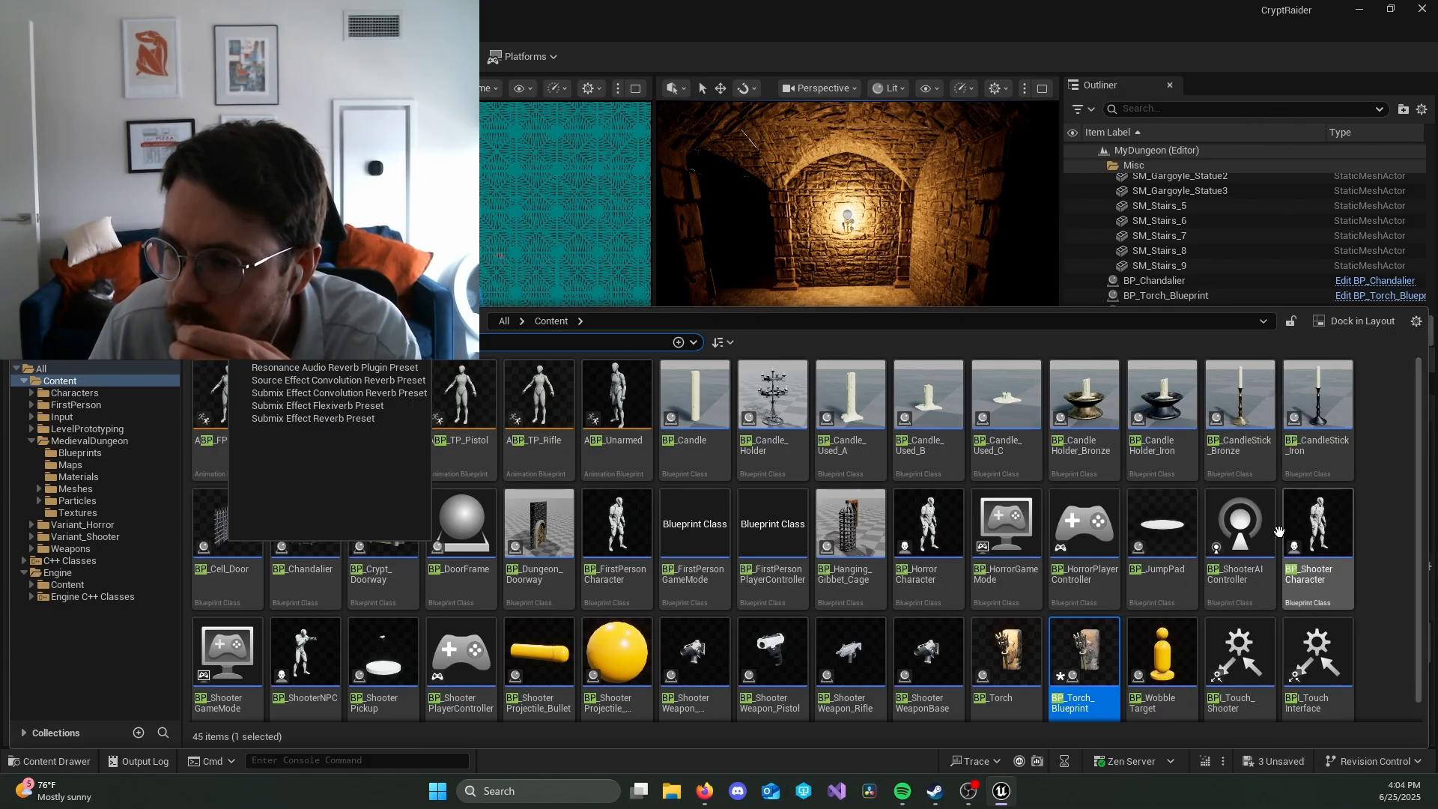
pyautogui.scroll(-1, 1281, 540)
pyautogui.moveTo(1069, 673)
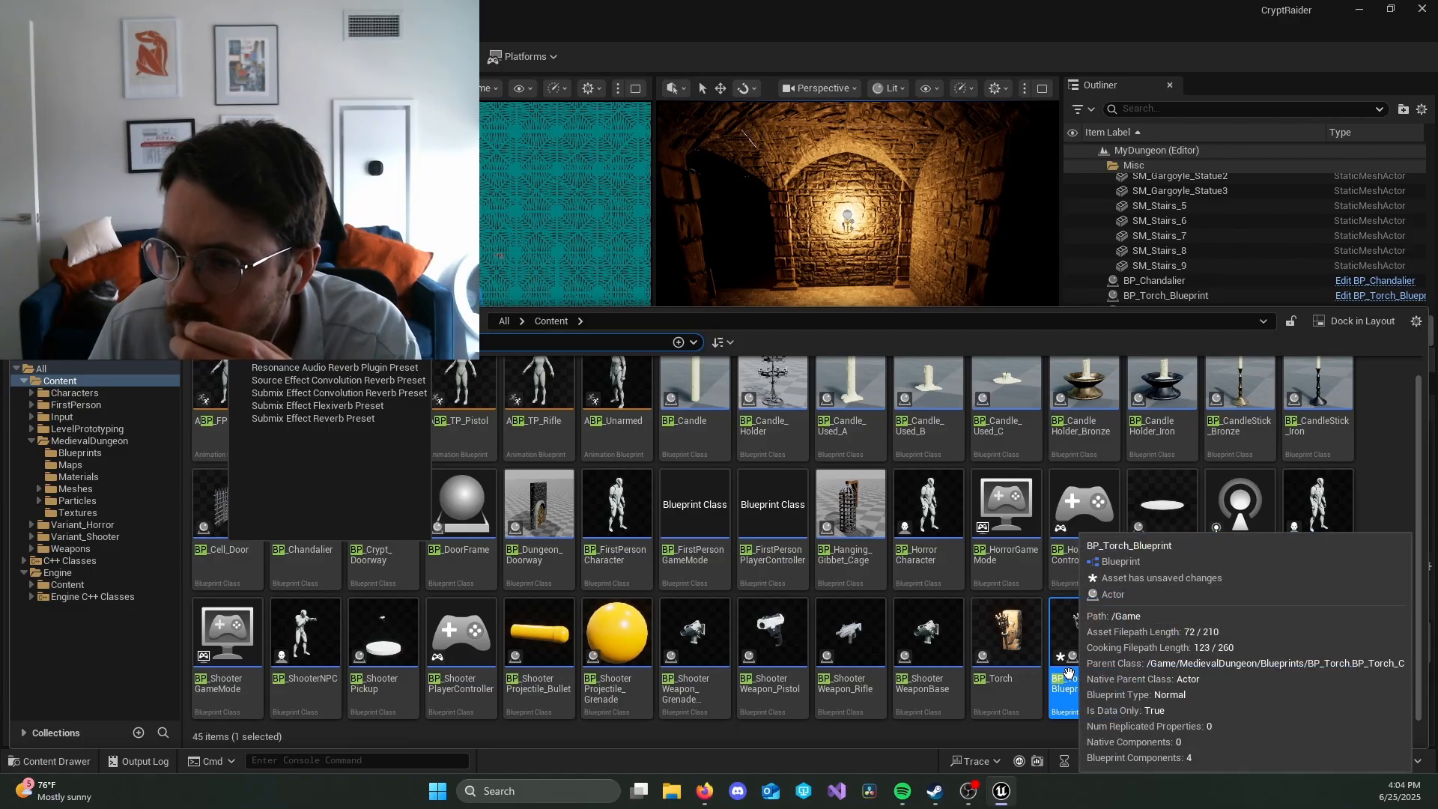
pyautogui.moveTo(1016, 665)
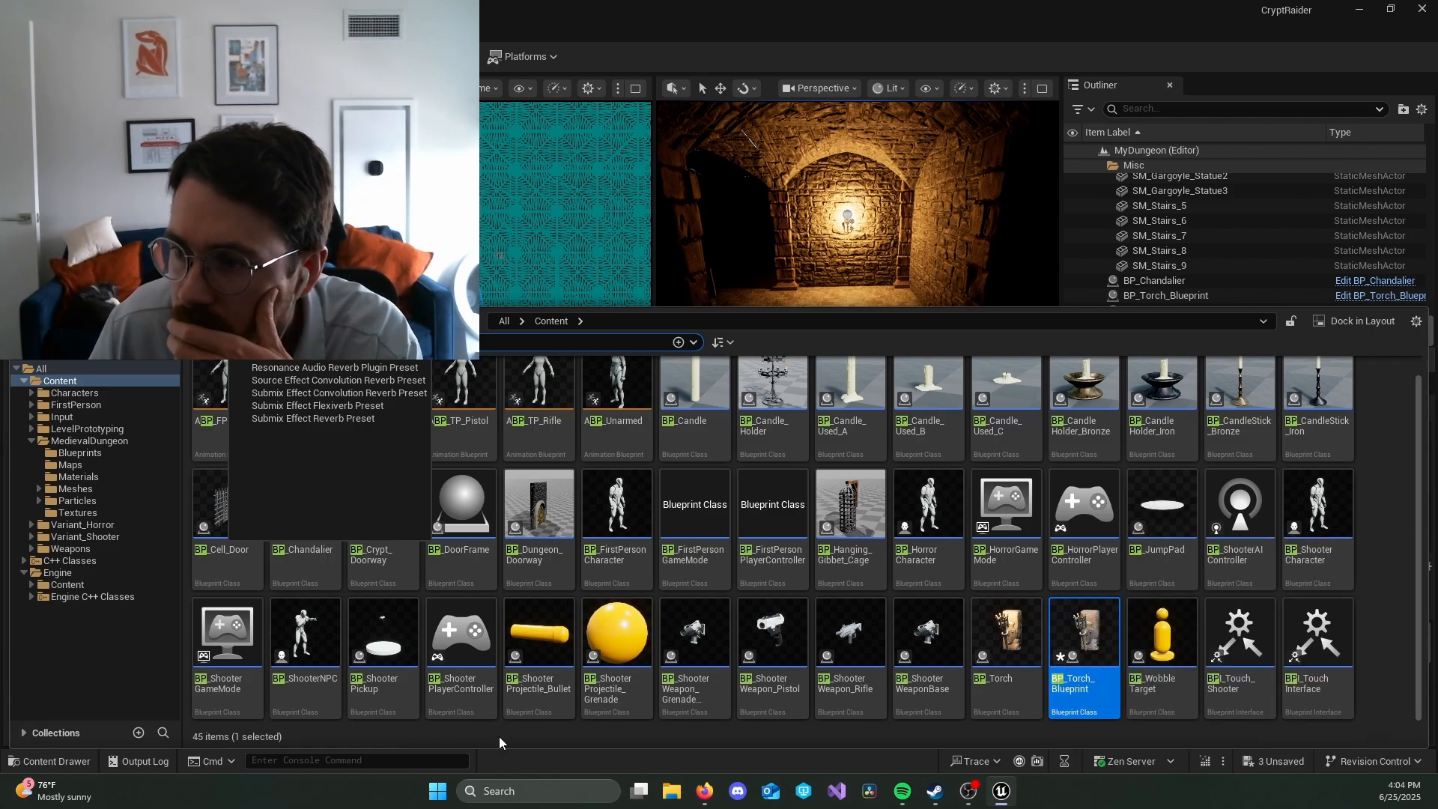
pyautogui.scroll(1, 749, 651)
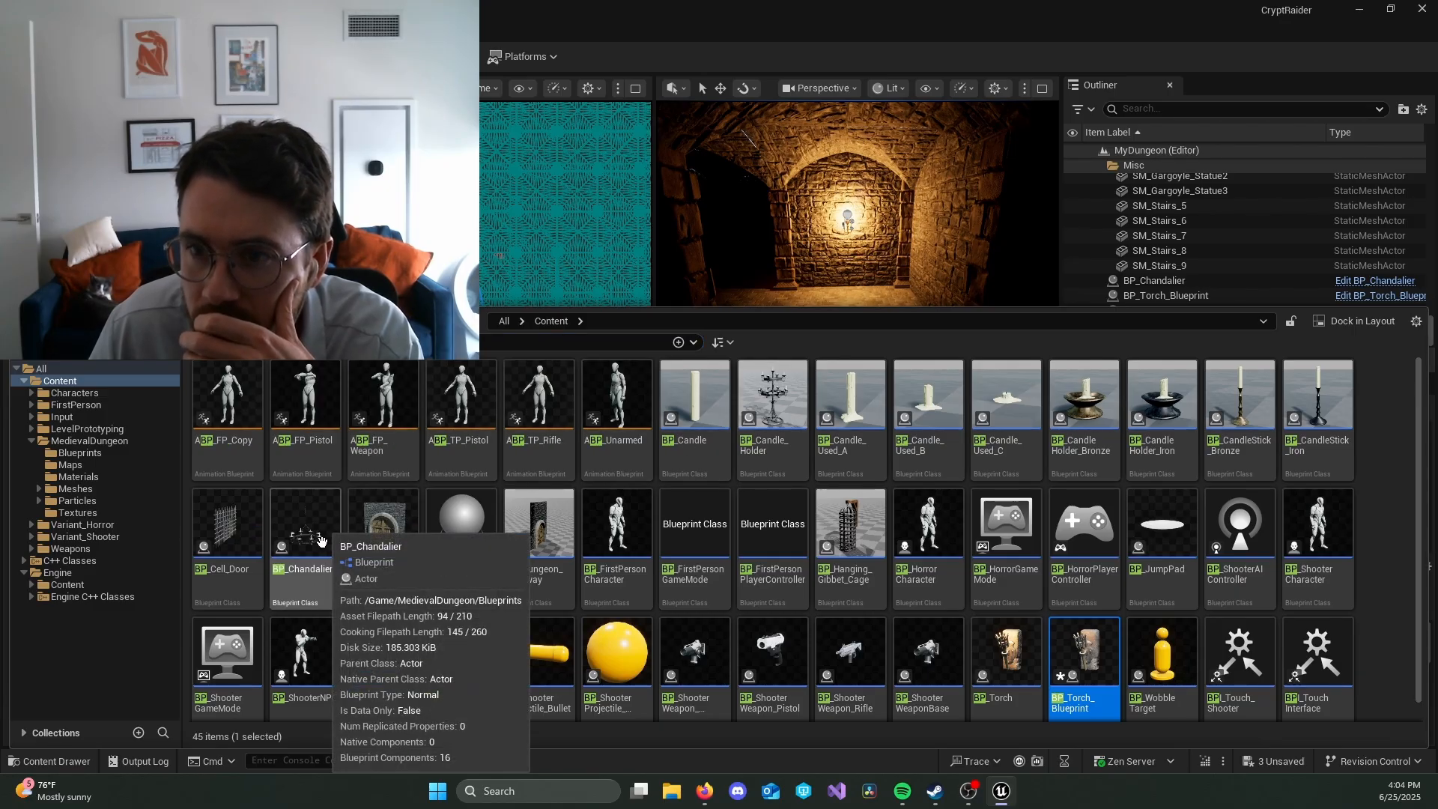
pyautogui.moveTo(324, 529); pyautogui.dragTo(829, 237)
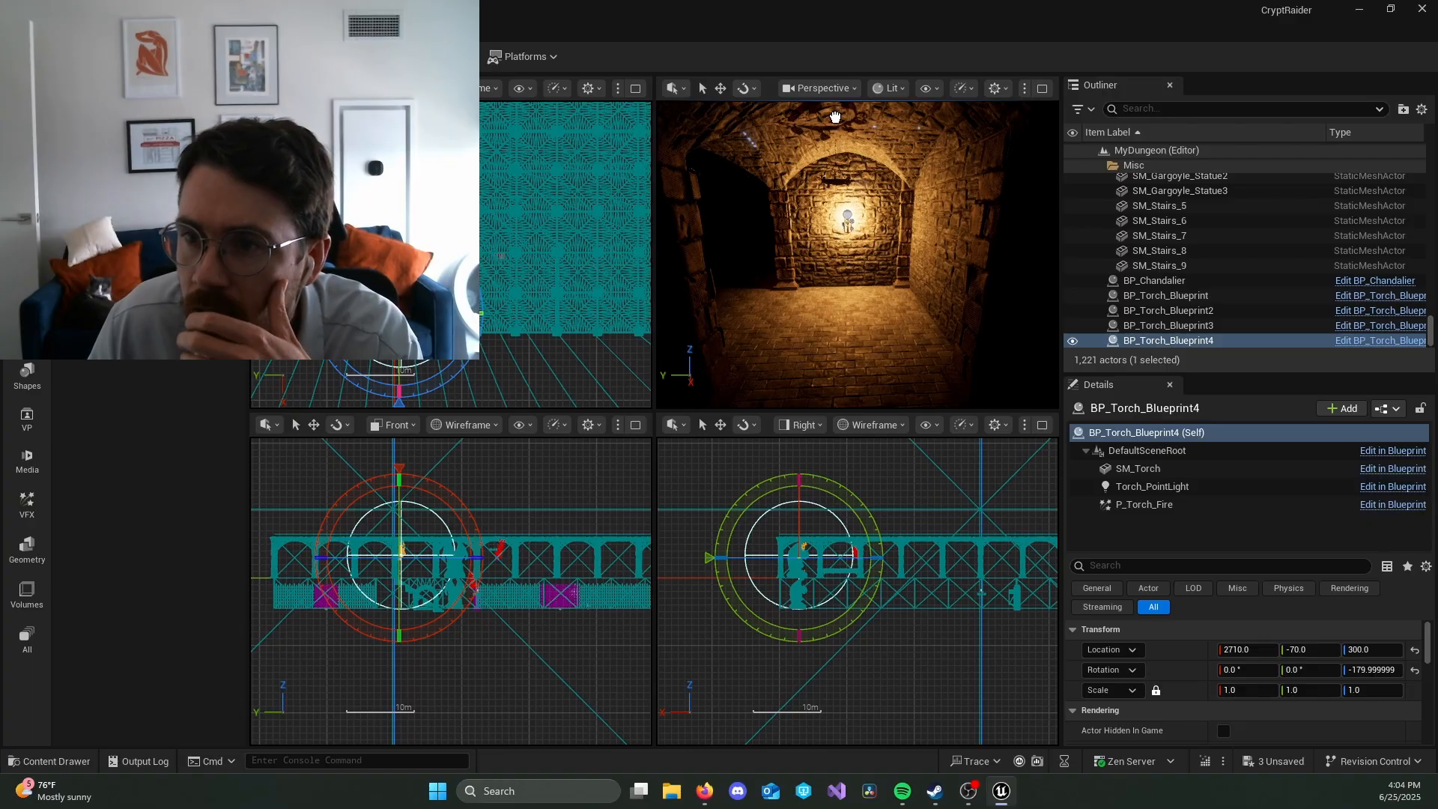
pyautogui.moveTo(835, 117); pyautogui.dragTo(827, 96)
pyautogui.press('w')
pyautogui.moveTo(885, 260); pyautogui.dragTo(816, 224, button='right')
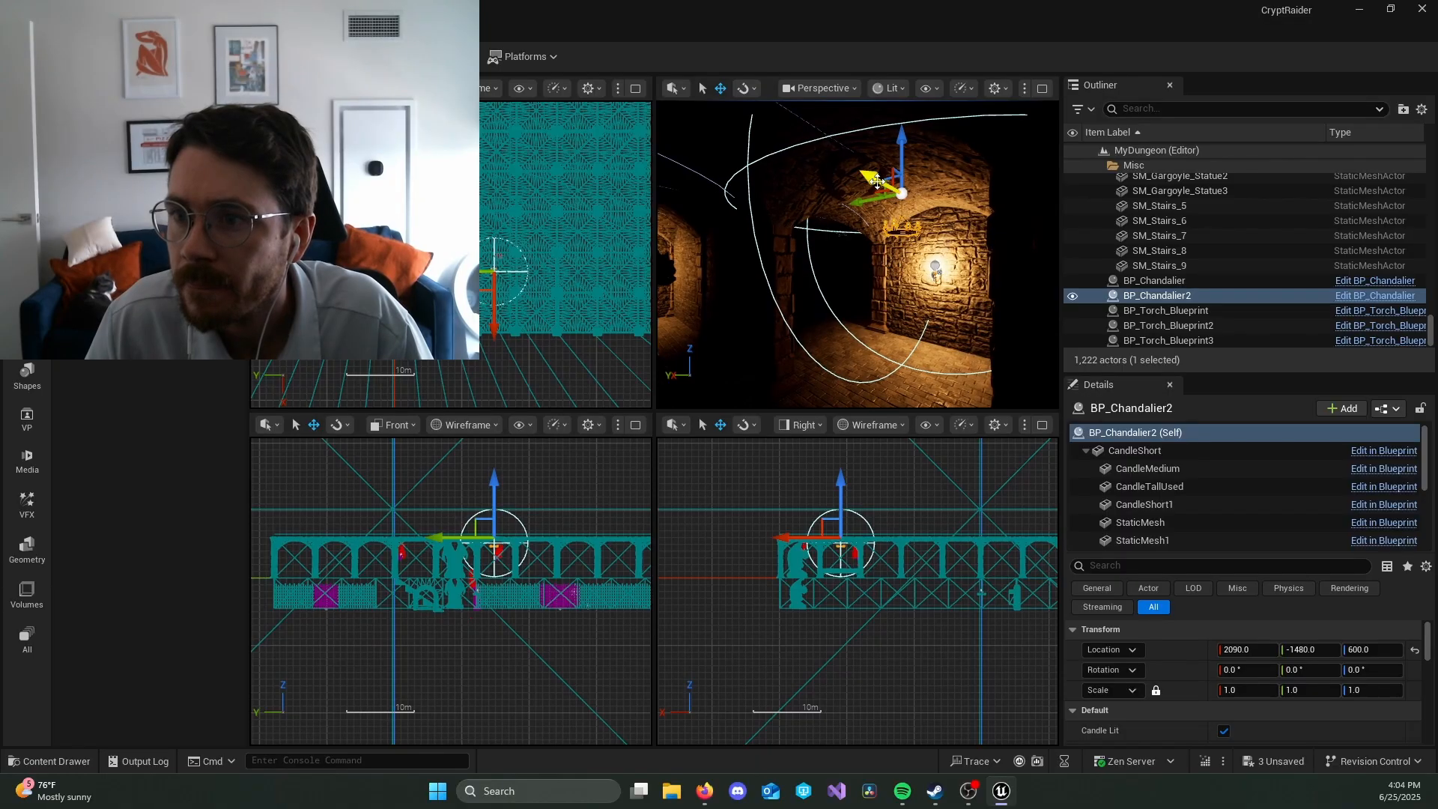
# Step: Move the new chandelier into the dark neighbouring area at about X 2770, Y -1520 and check its light there
pyautogui.moveTo(871, 179); pyautogui.dragTo(731, 167)
pyautogui.moveTo(861, 225); pyautogui.dragTo(738, 225, button='right')
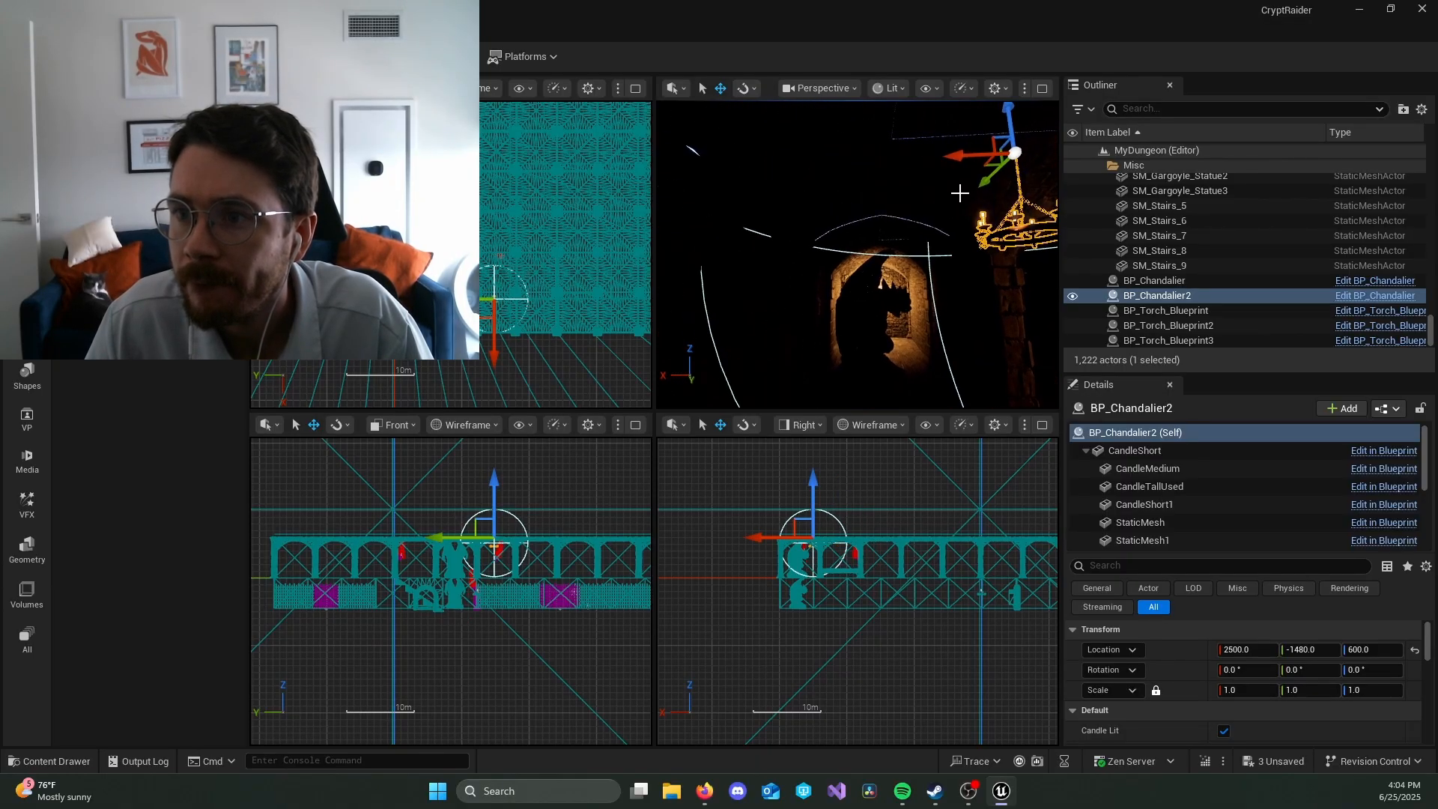
pyautogui.moveTo(959, 155); pyautogui.dragTo(786, 164)
pyautogui.moveTo(839, 225); pyautogui.dragTo(693, 228, button='right')
pyautogui.moveTo(908, 188); pyautogui.dragTo(890, 187)
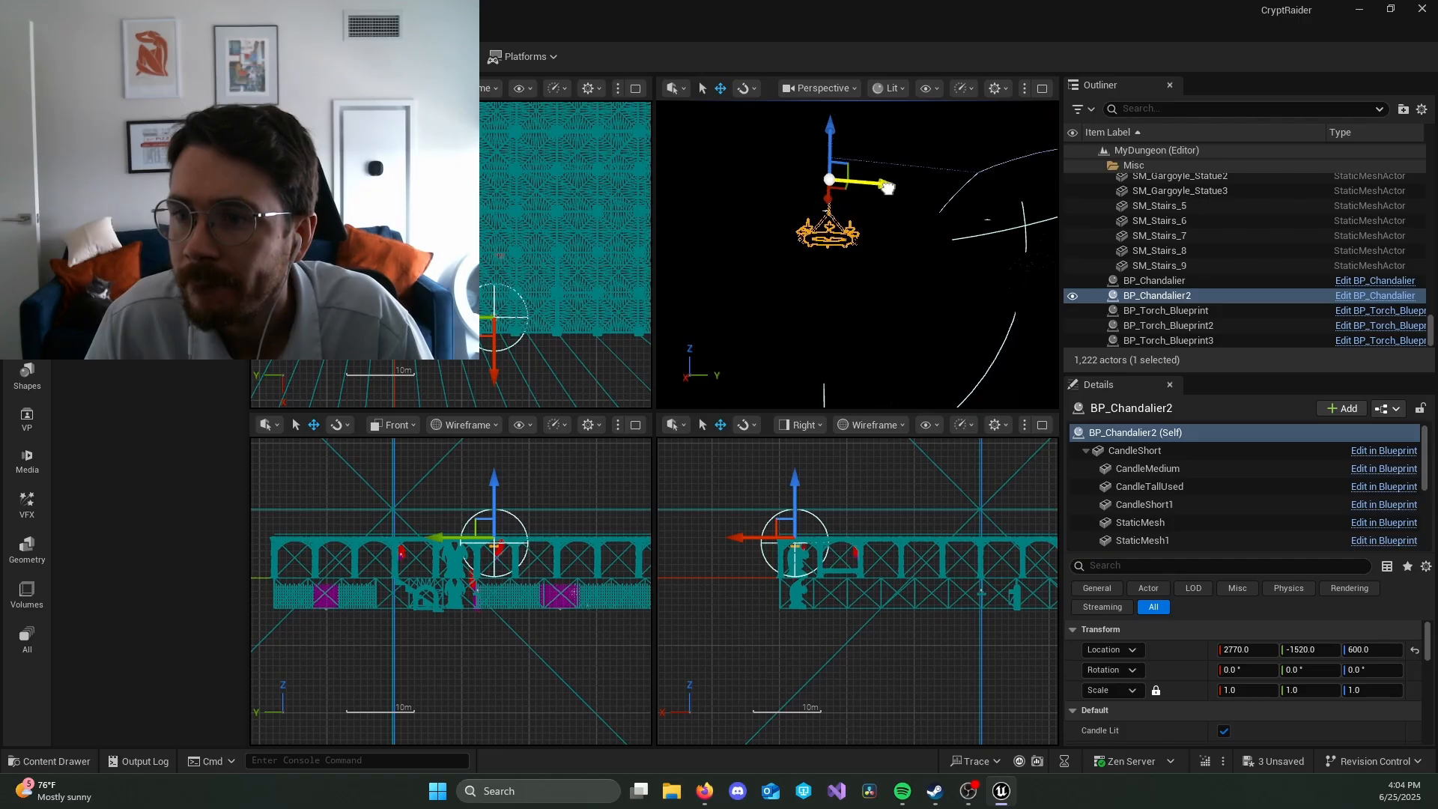
pyautogui.moveTo(888, 188); pyautogui.dragTo(929, 252, button='right')
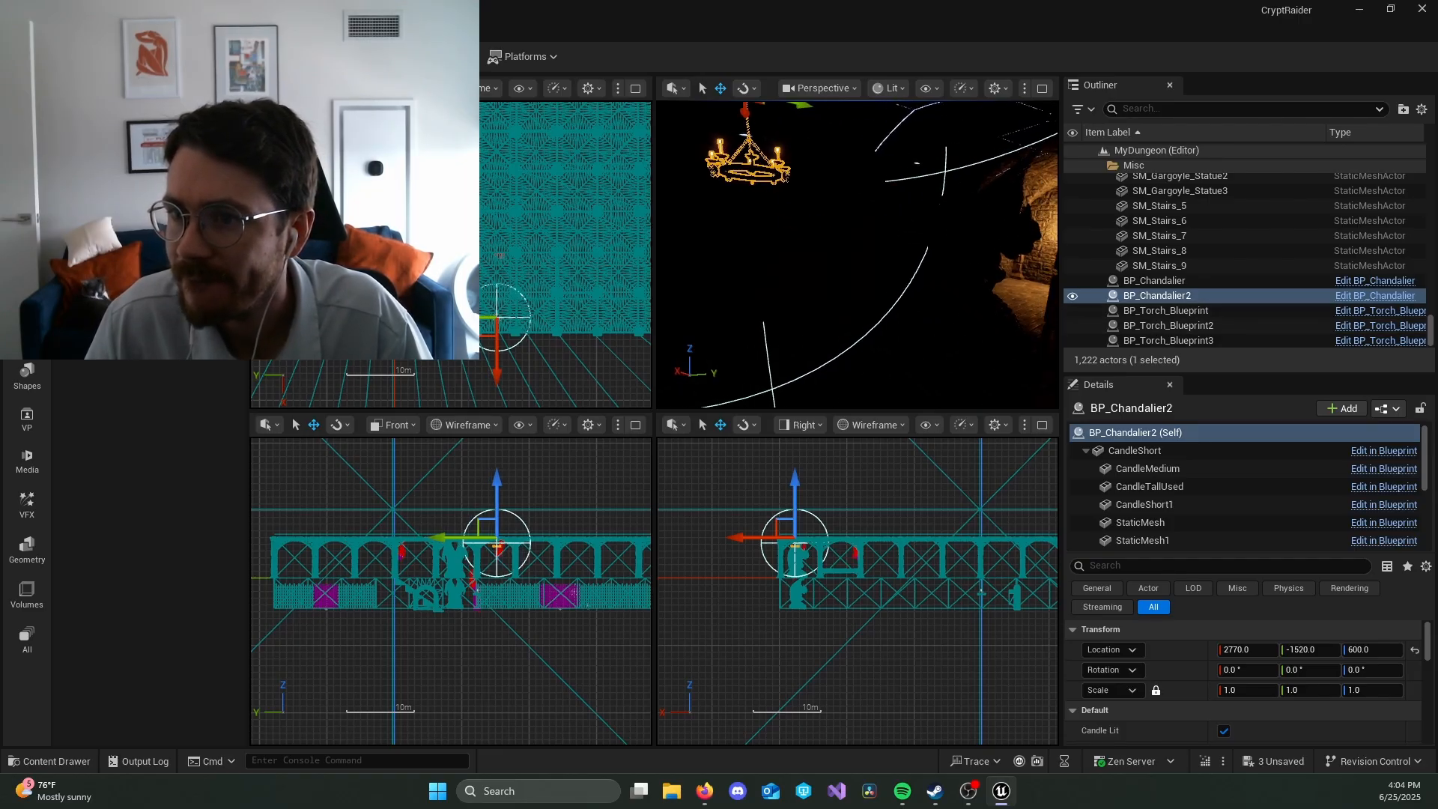
pyautogui.moveTo(936, 311); pyautogui.dragTo(966, 315, button='right')
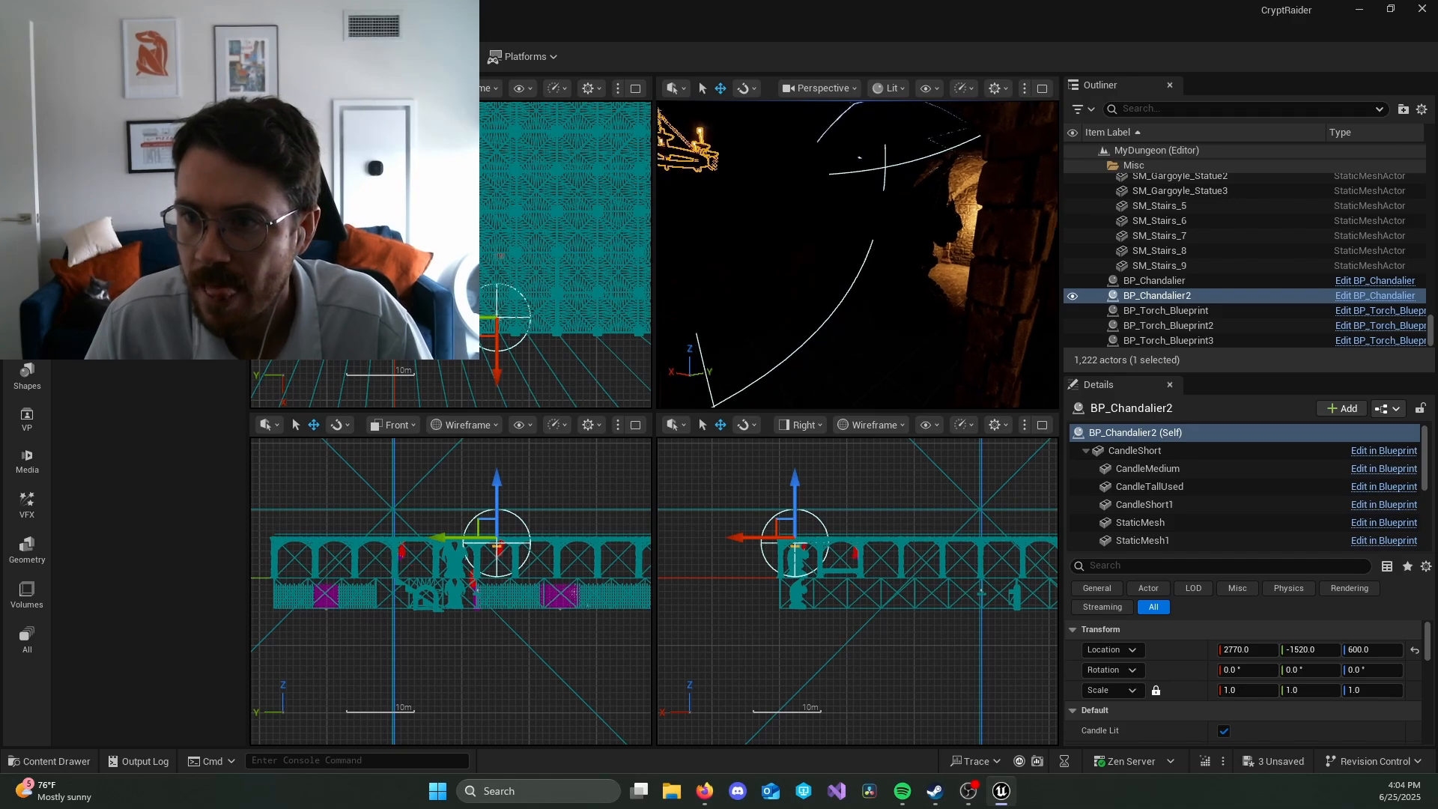
pyautogui.press('f')
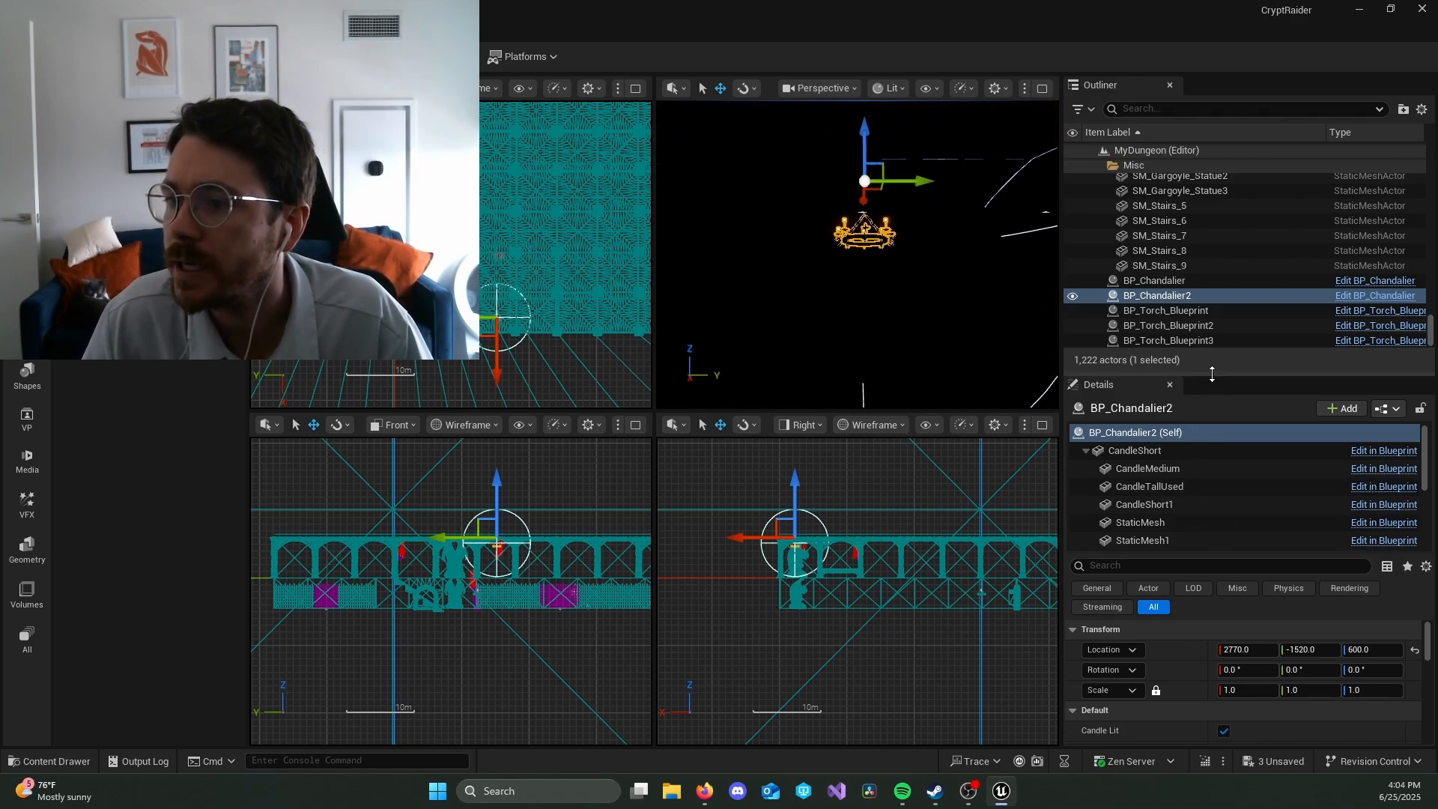
# Step: Enable Add Point Light on the new chandelier and move it to about X 2670, Y -1560
pyautogui.moveTo(1209, 373); pyautogui.dragTo(1210, 200)
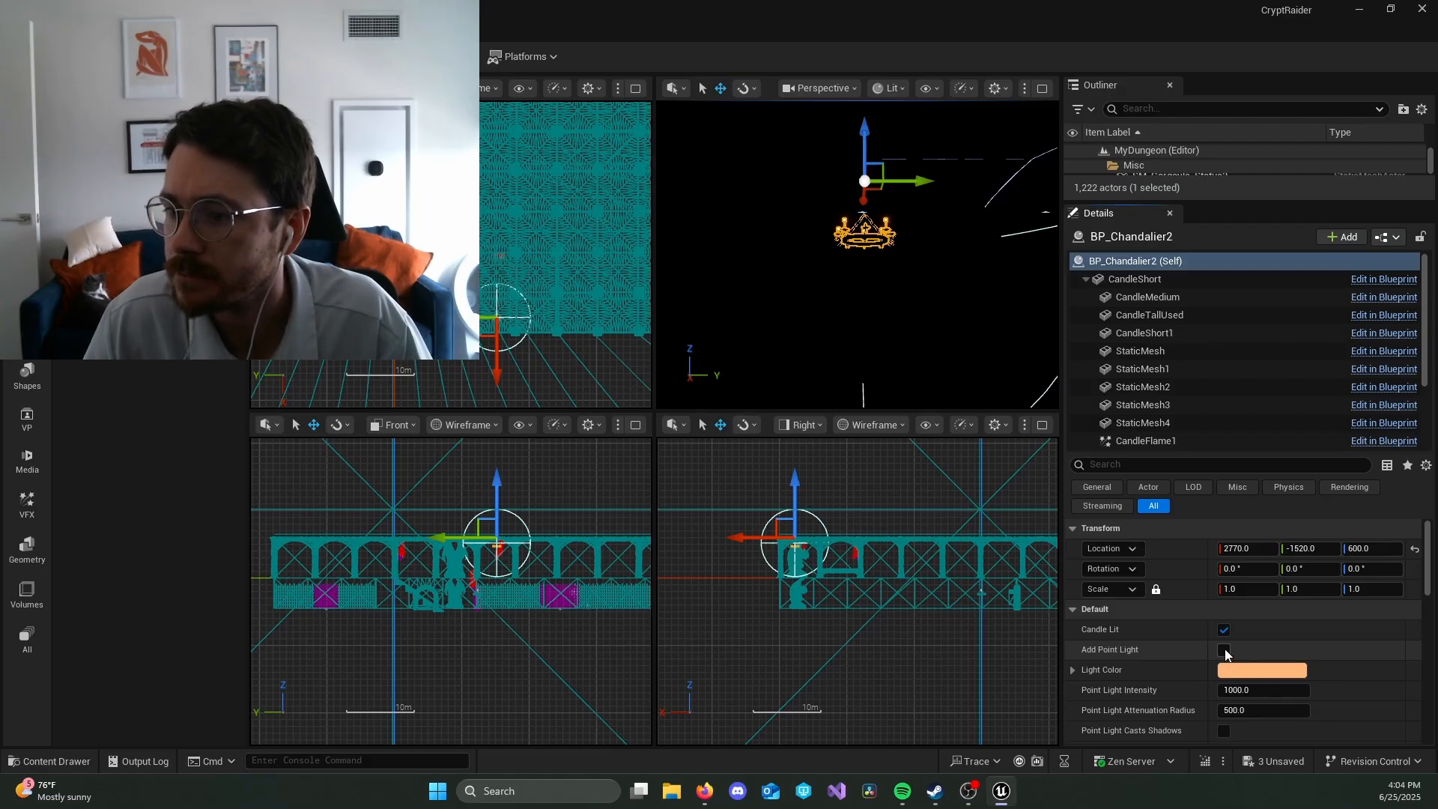
pyautogui.click(1223, 650)
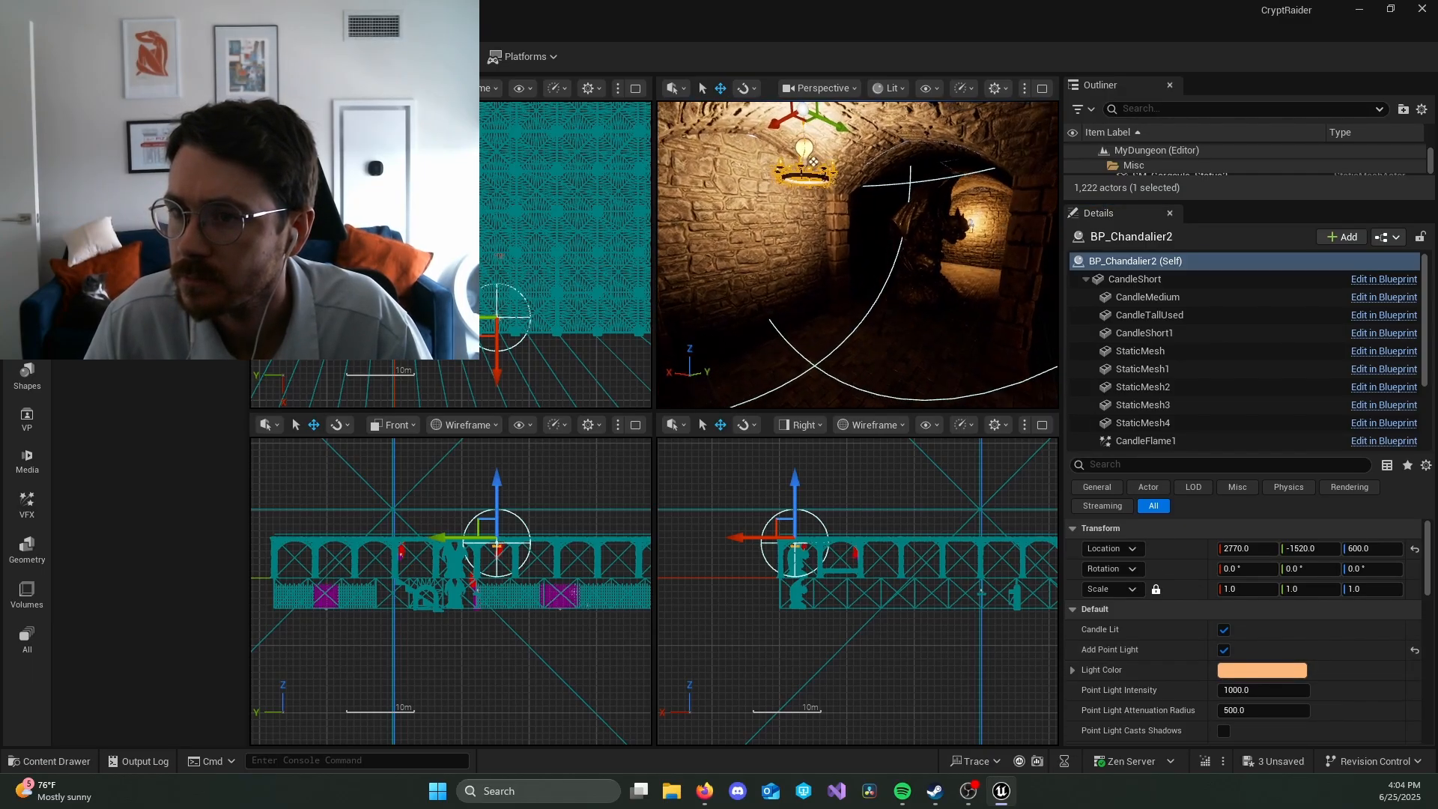
pyautogui.keyDown('alt'); pyautogui.moveTo(813, 162); pyautogui.dragTo(884, 231); pyautogui.keyUp('alt')
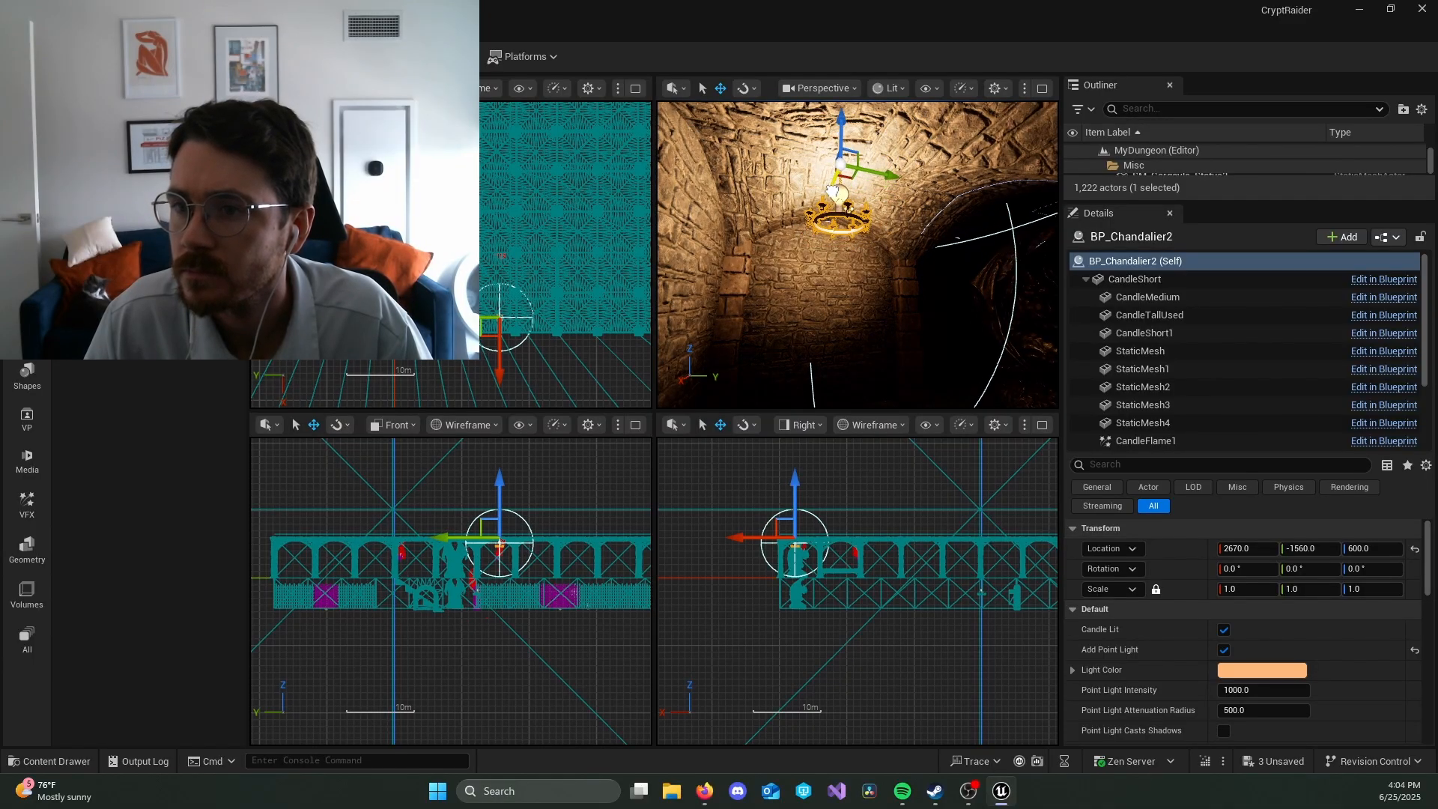
pyautogui.moveTo(831, 191); pyautogui.dragTo(835, 179)
pyautogui.moveTo(834, 178); pyautogui.dragTo(737, 143, button='right')
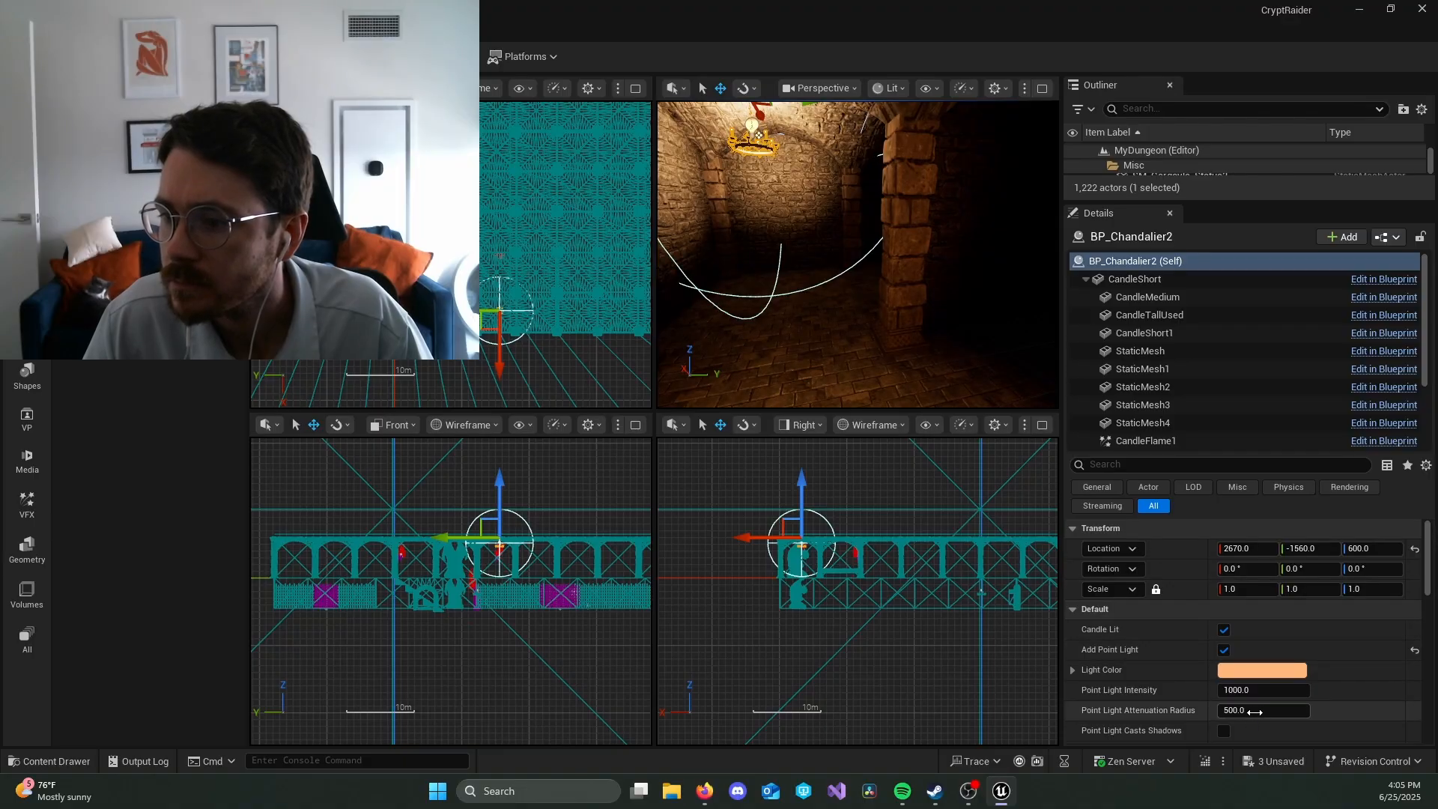
# Step: Set the new chandelier's Point Light Attenuation Radius to 1000
pyautogui.write('1000')
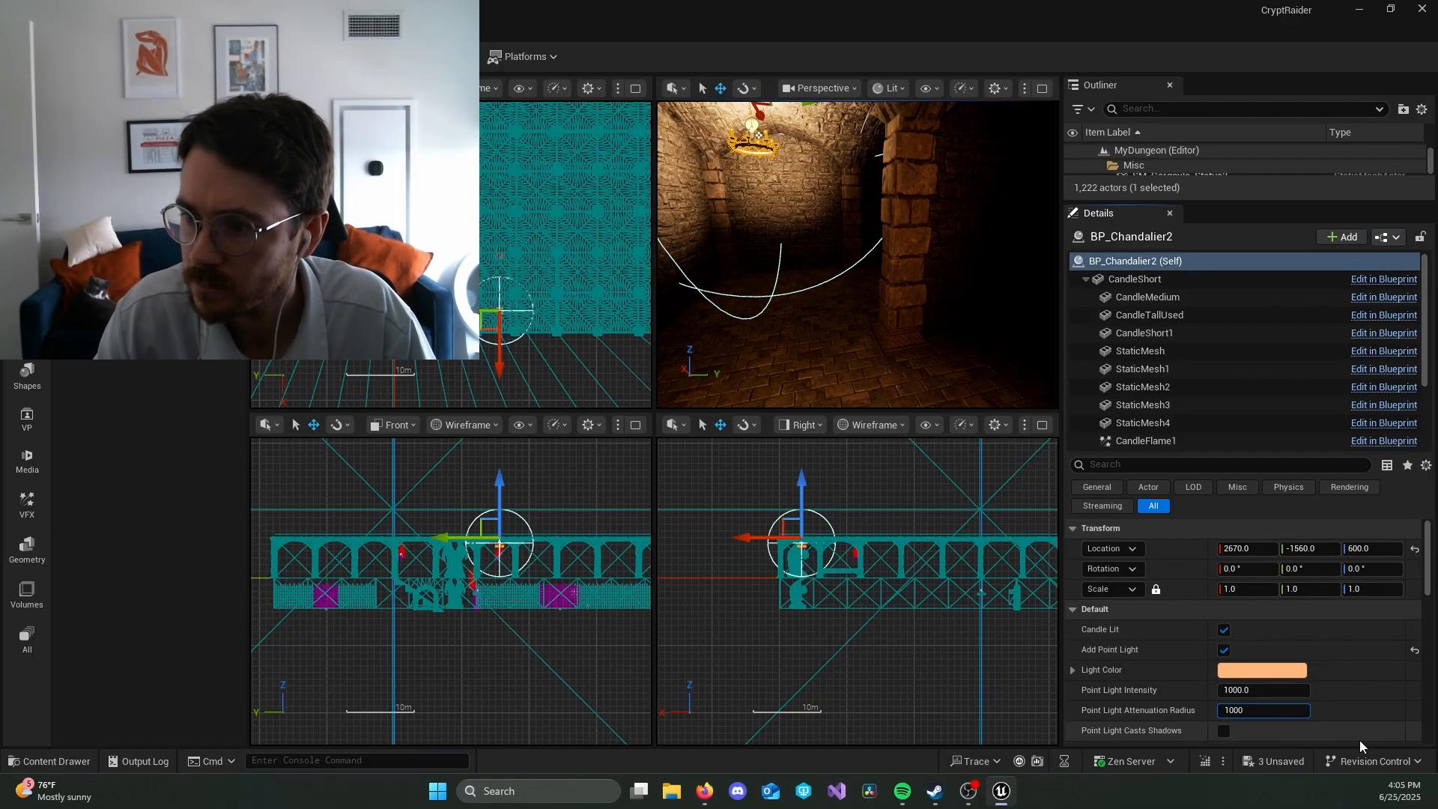
pyautogui.press('Return')
pyautogui.moveTo(934, 315); pyautogui.dragTo(755, 254, button='right')
# Step: Move the new chandelier along X to 2480, closer to the statue
pyautogui.press('e')
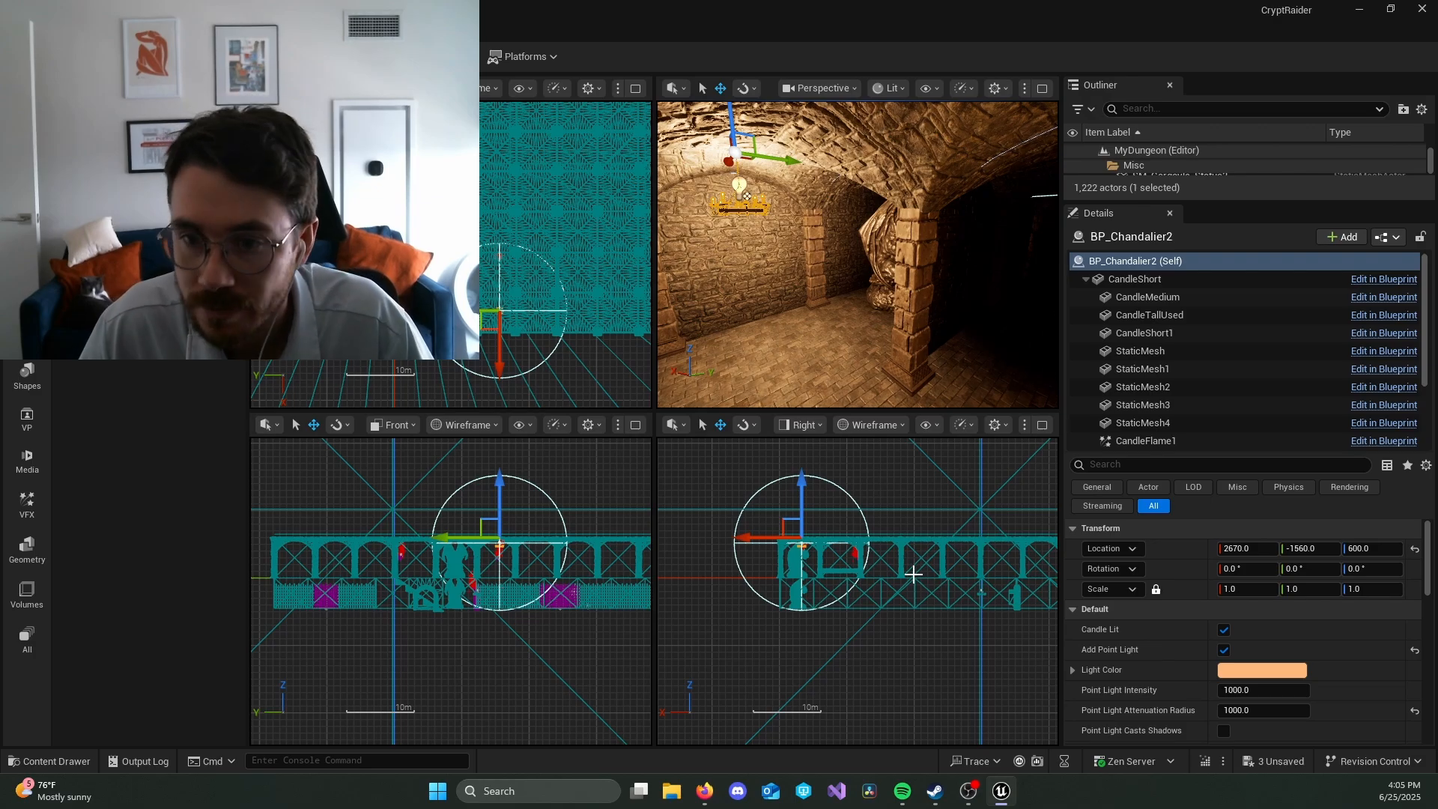
pyautogui.moveTo(755, 255); pyautogui.dragTo(772, 240, button='right')
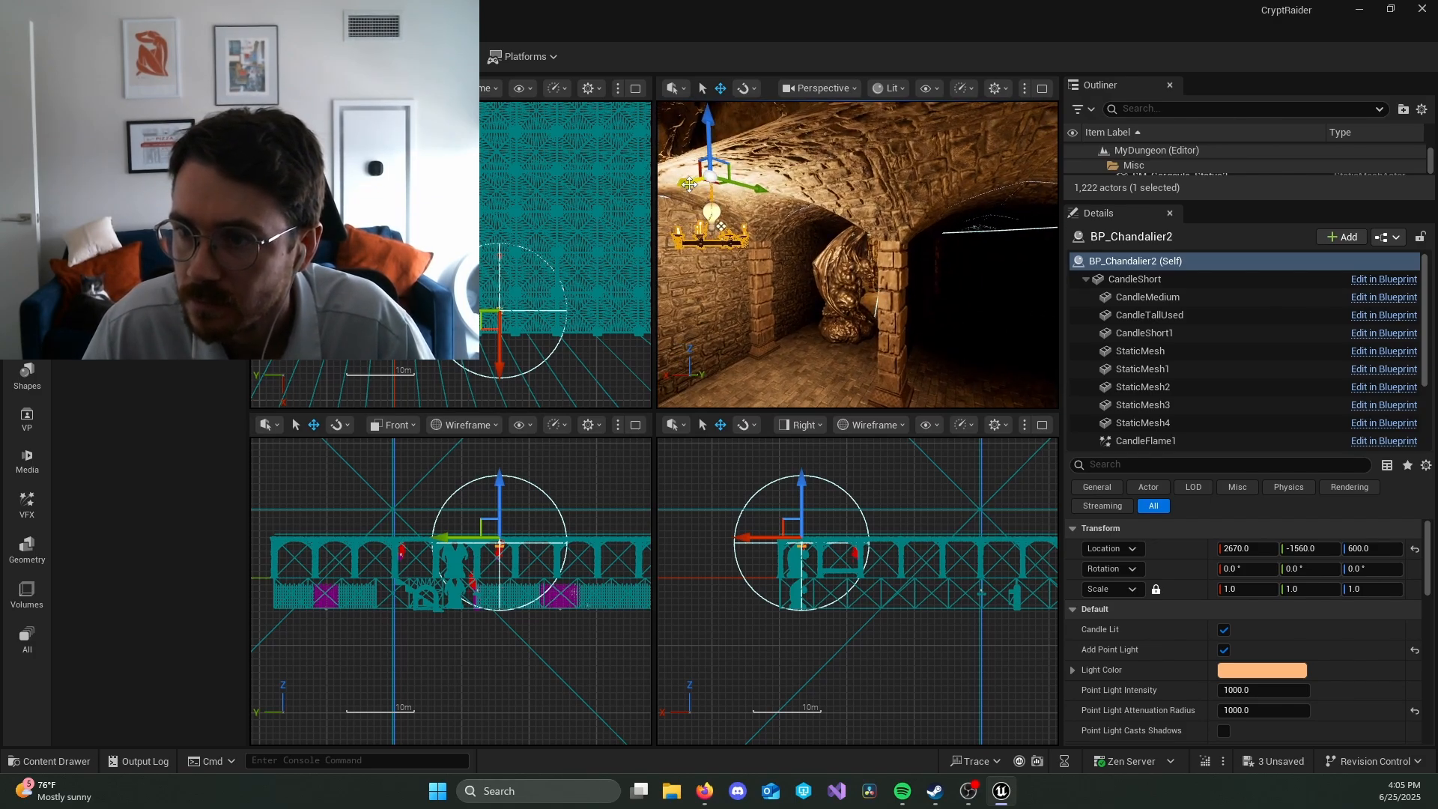
pyautogui.moveTo(689, 184); pyautogui.dragTo(758, 184)
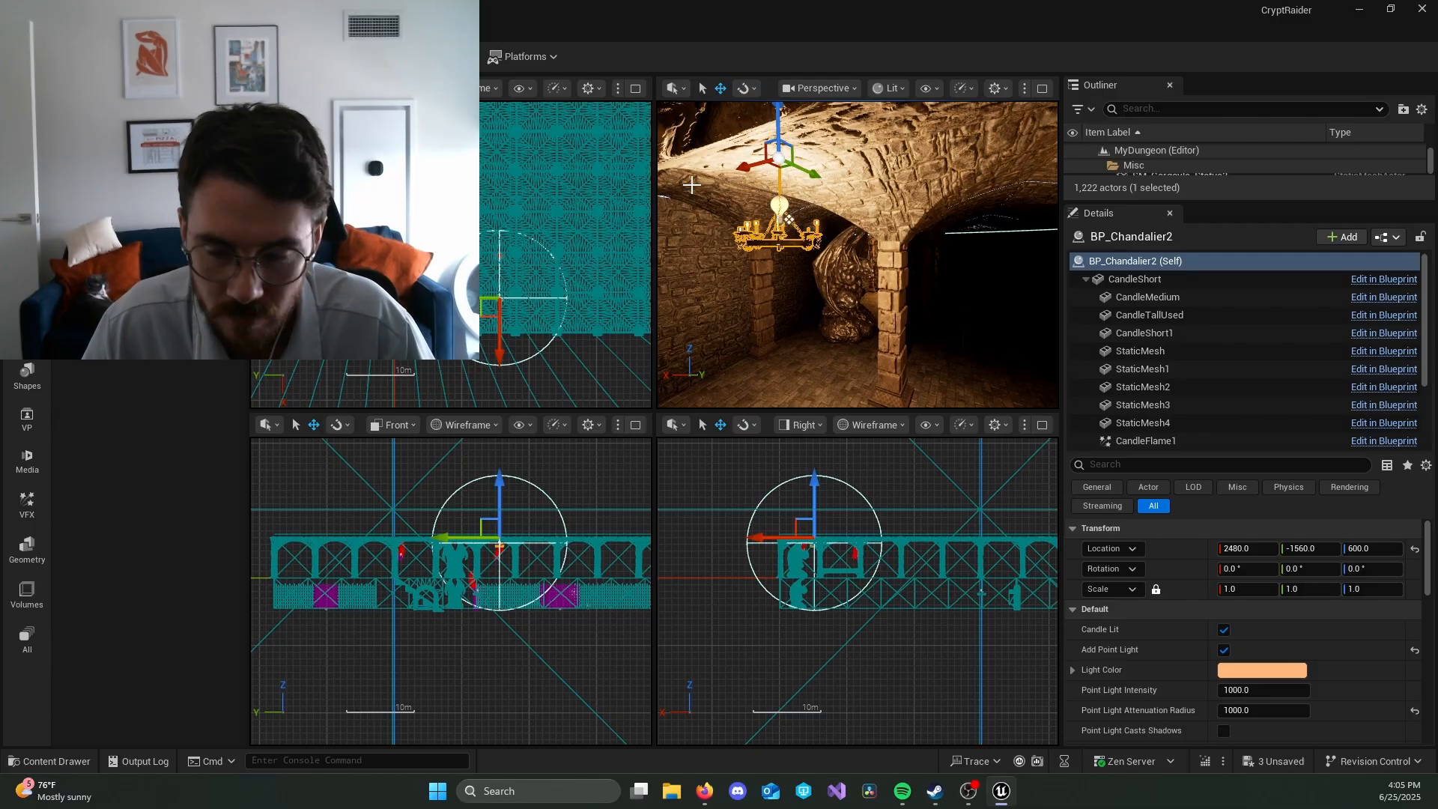
# Step: Undo the last chandelier move and place a duplicate of it farther along X at 2090
pyautogui.hotkey('ctrl', 'z')
pyautogui.keyDown('alt'); pyautogui.moveTo(678, 181); pyautogui.dragTo(920, 196); pyautogui.keyUp('alt')
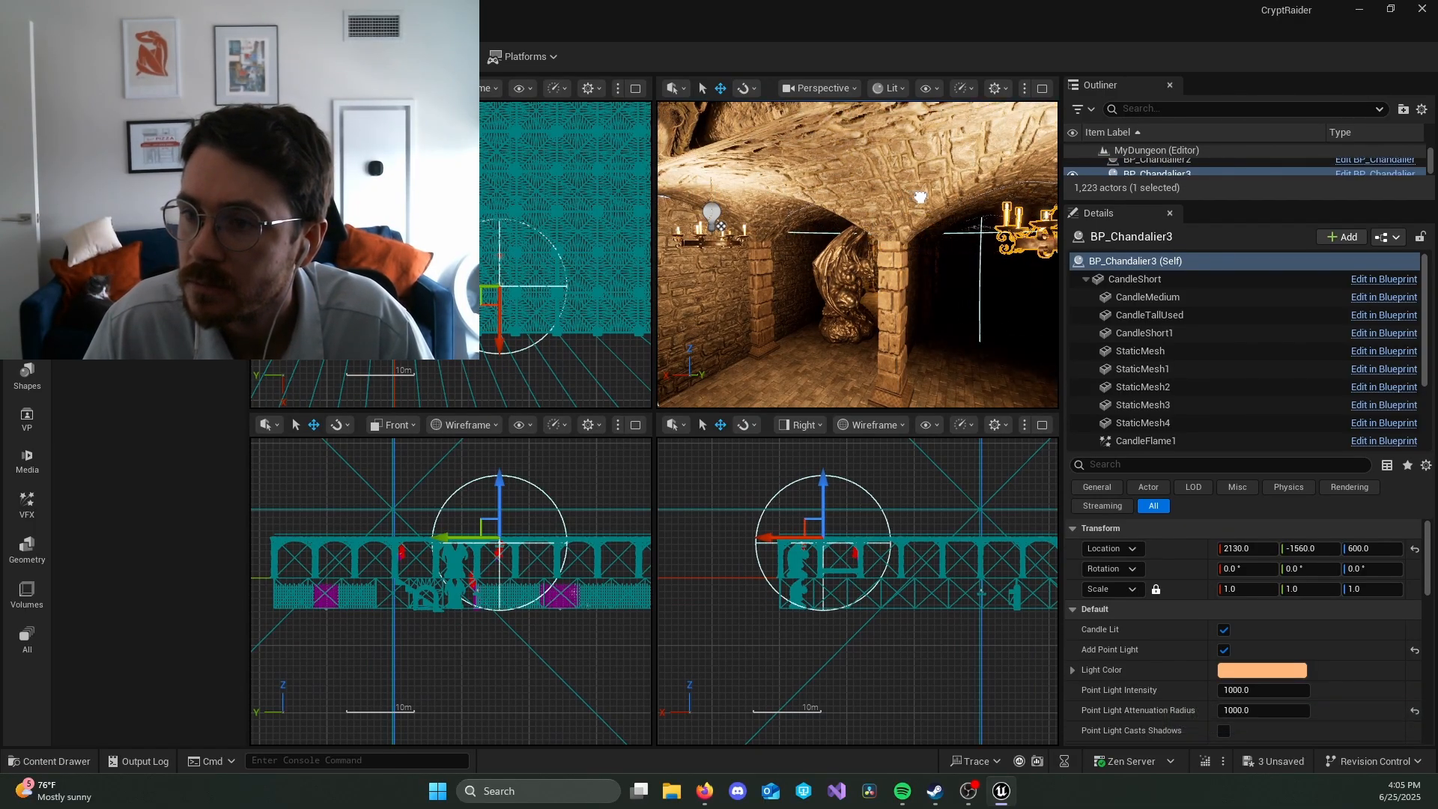
pyautogui.press('f')
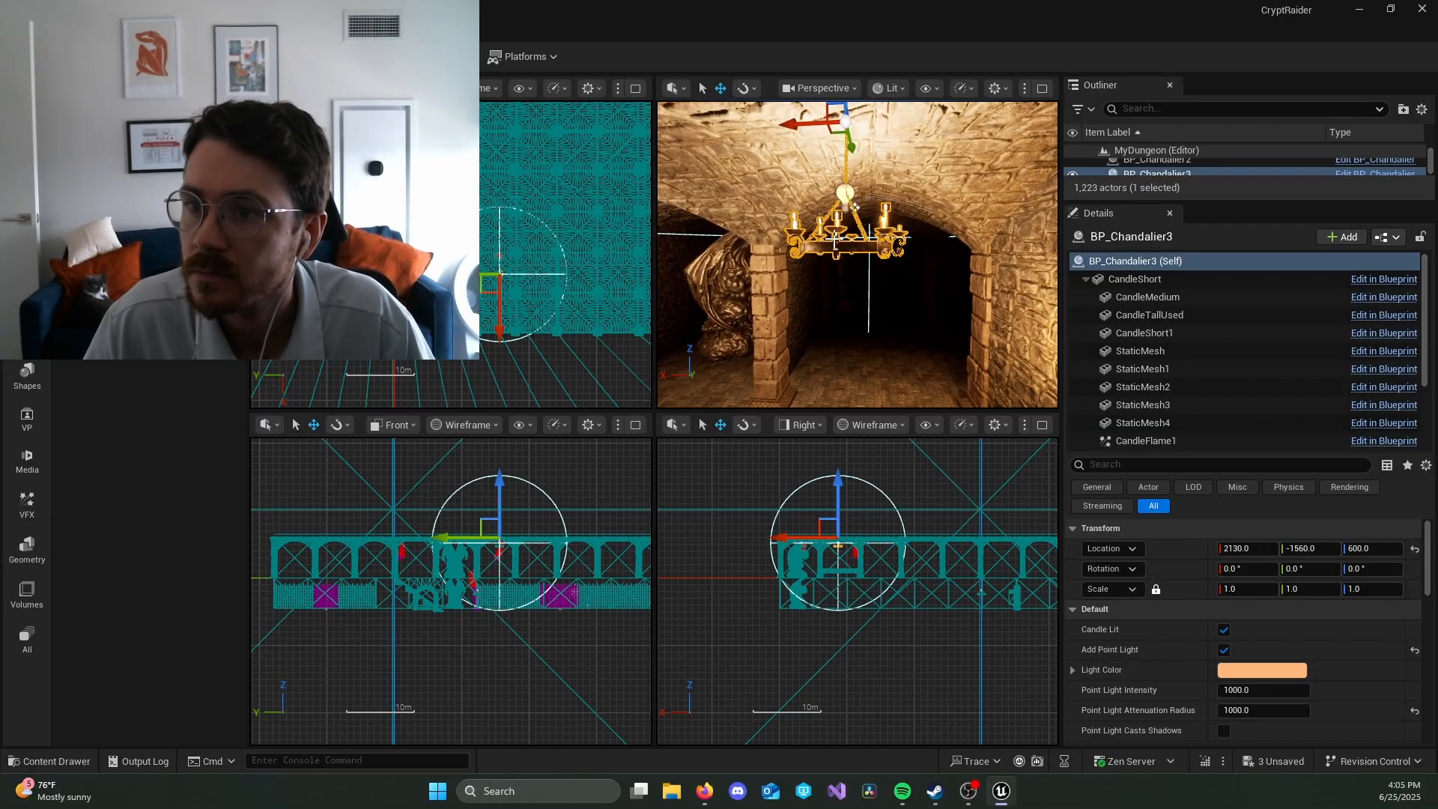
pyautogui.moveTo(810, 127); pyautogui.dragTo(830, 133)
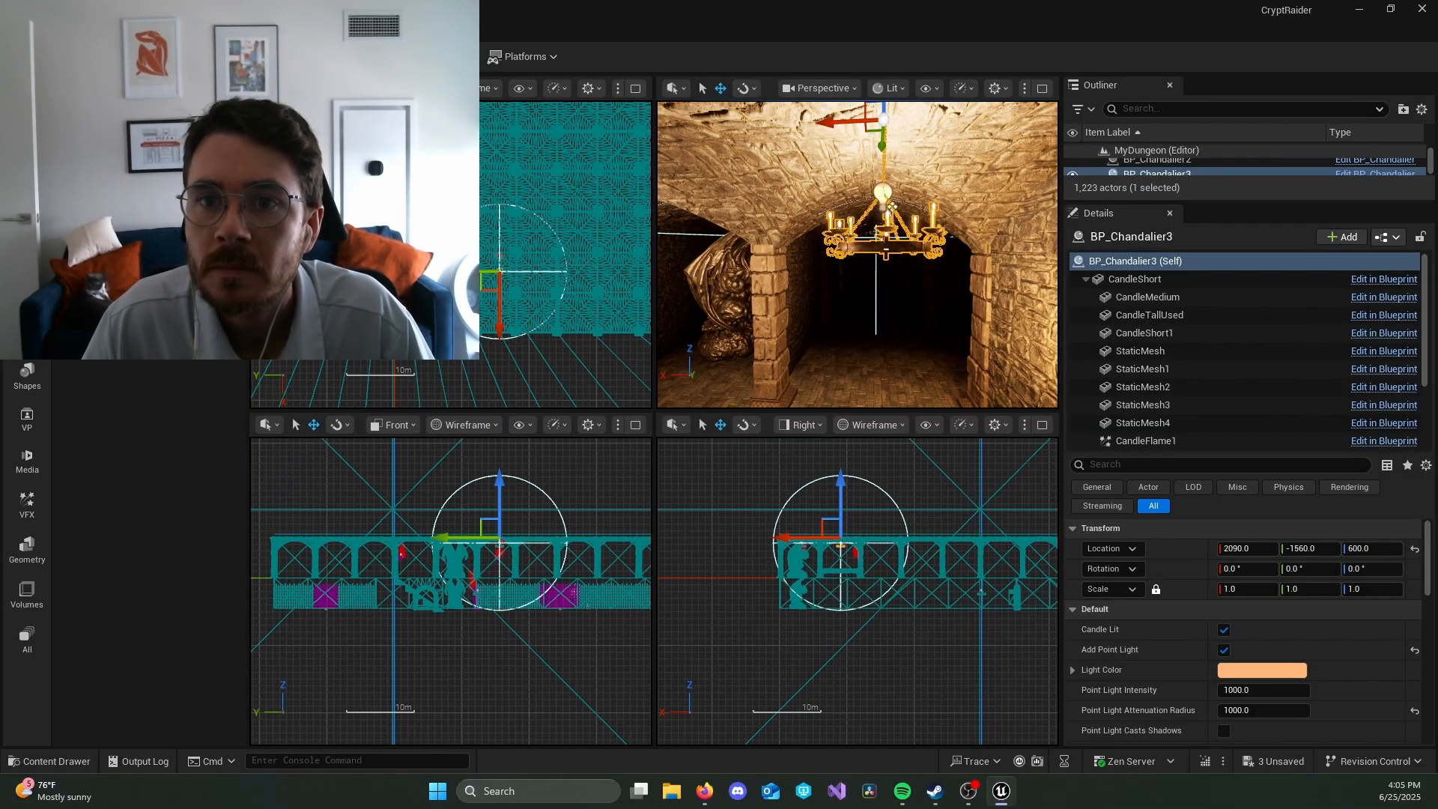
# Step: Set the position grid snap to 100 and move the new chandelier along Y to -760
pyautogui.click(340, 88)
pyautogui.moveTo(374, 147)
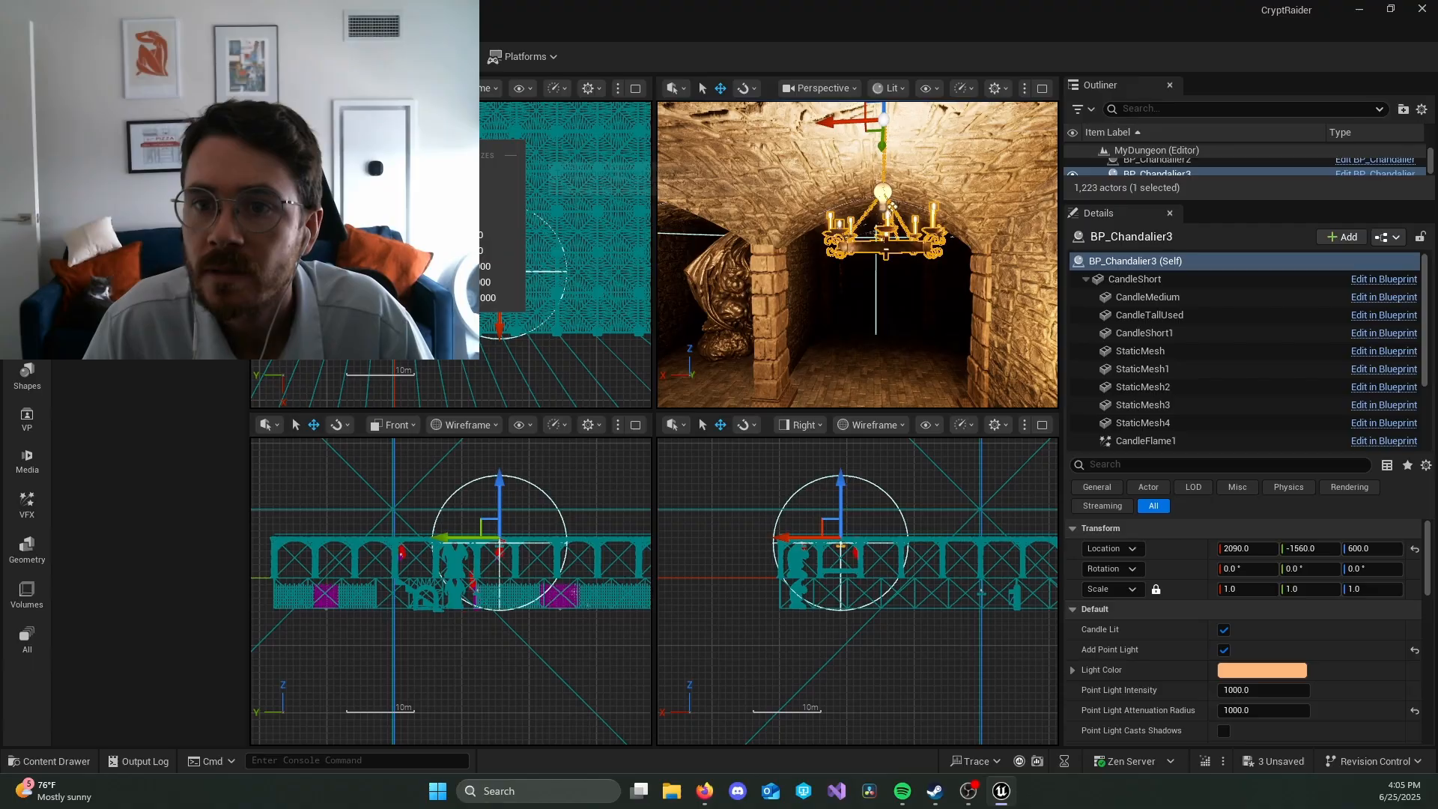
pyautogui.click(488, 237)
pyautogui.moveTo(880, 260); pyautogui.dragTo(1052, 258, button='right')
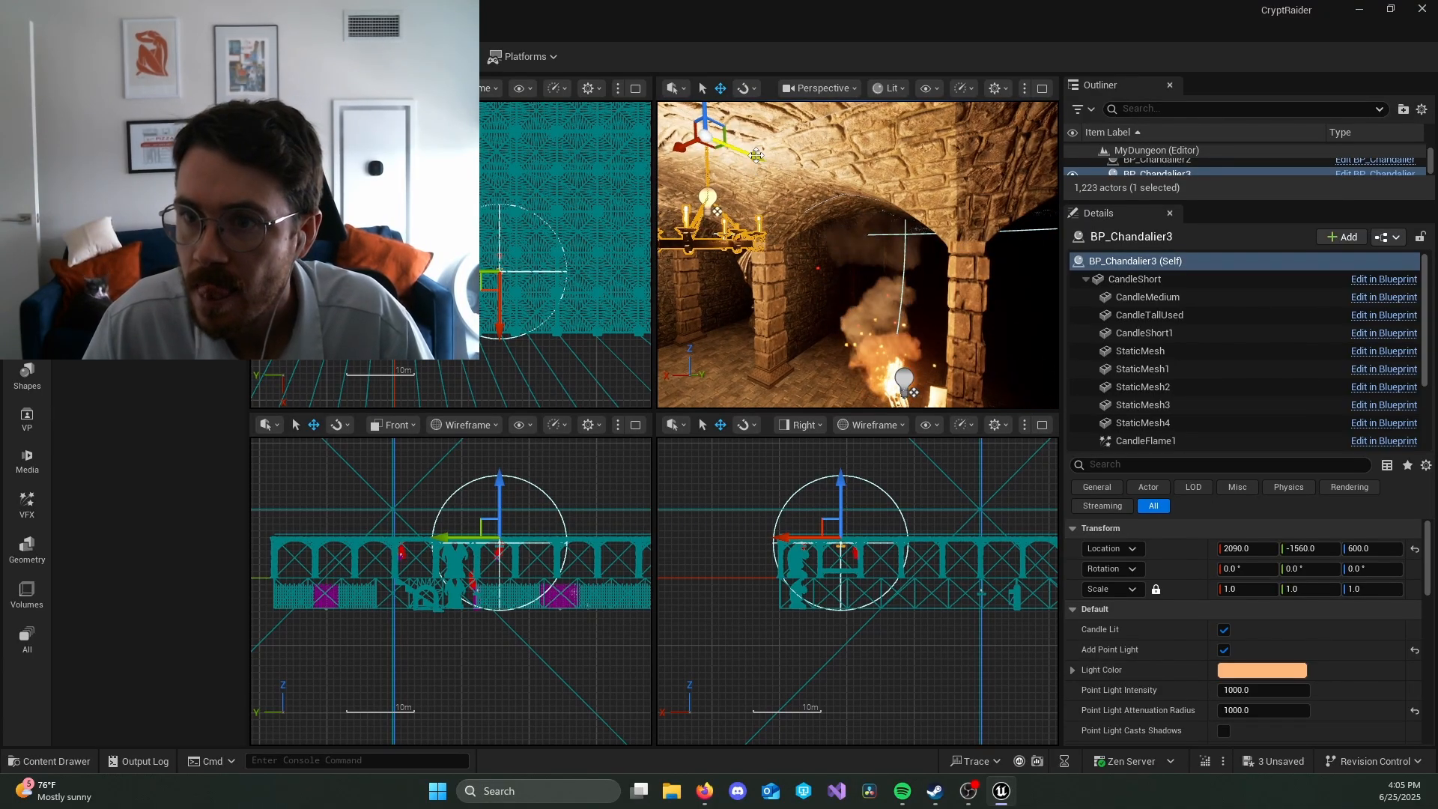
pyautogui.moveTo(756, 155); pyautogui.dragTo(901, 215)
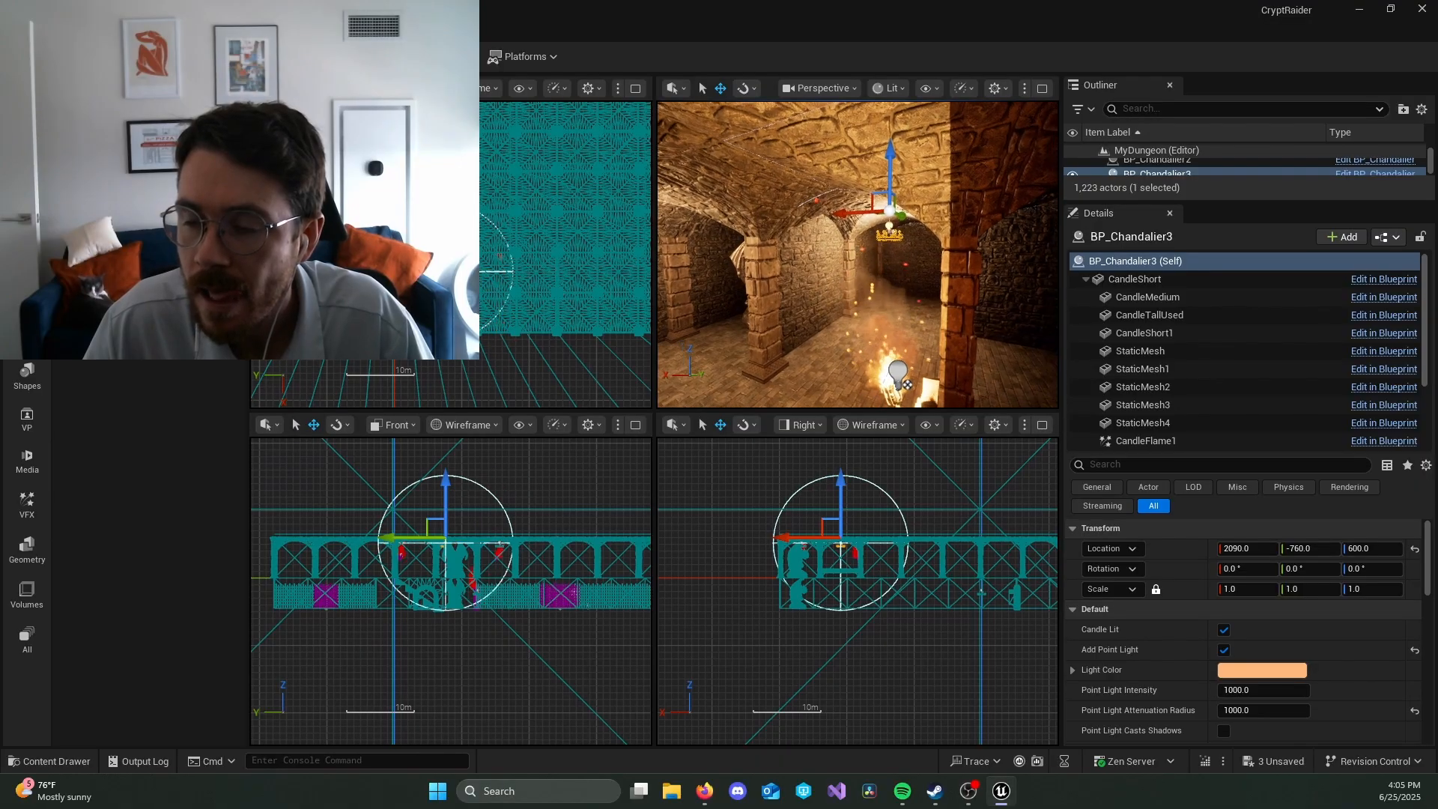
# Step: Move the new chandelier back along Y to -960 and check how it lights the surrounding arches
pyautogui.press('w')
pyautogui.moveTo(901, 216); pyautogui.dragTo(1049, 196, button='right')
pyautogui.press('a')
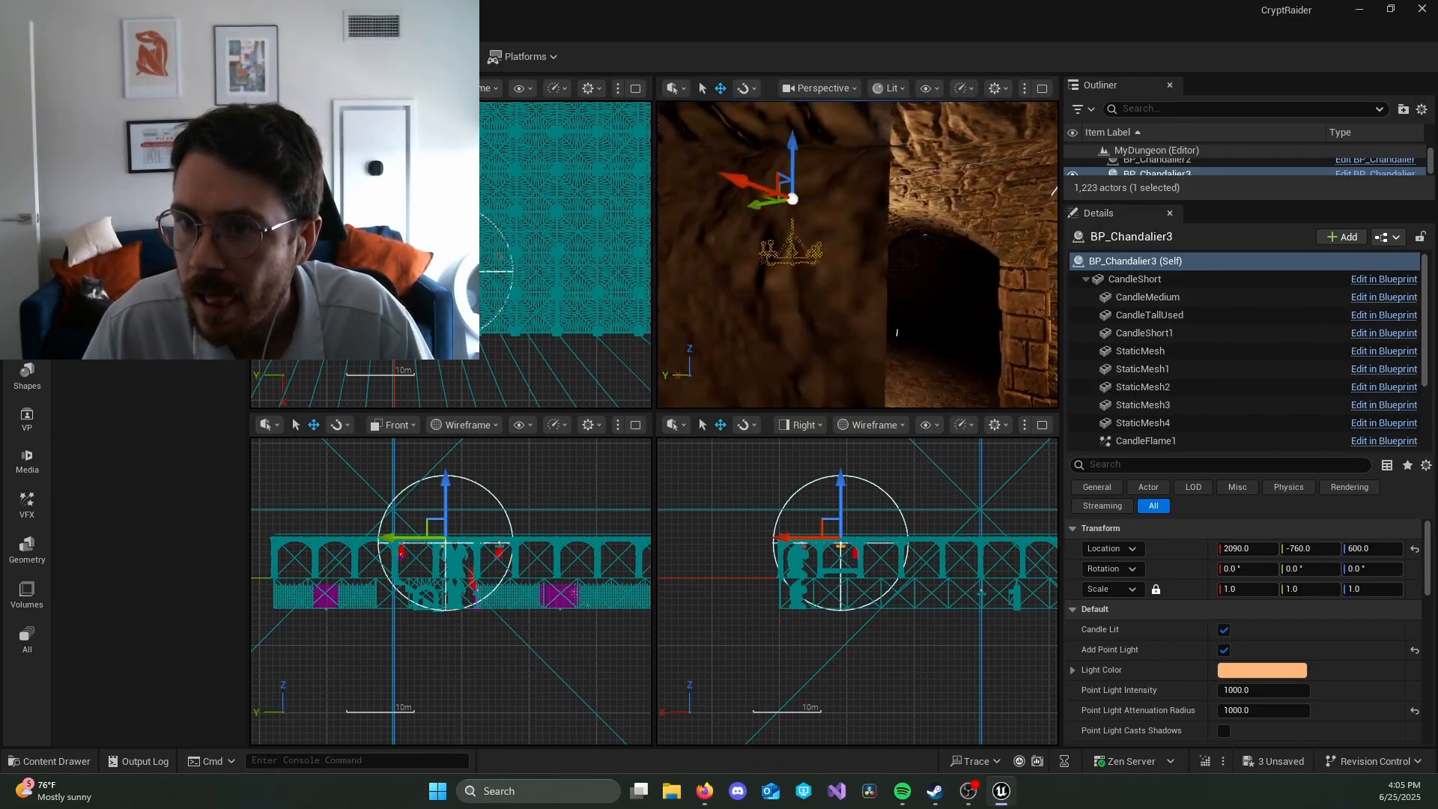
pyautogui.moveTo(845, 257); pyautogui.dragTo(838, 257, button='right')
pyautogui.scroll(5, 872, 179)
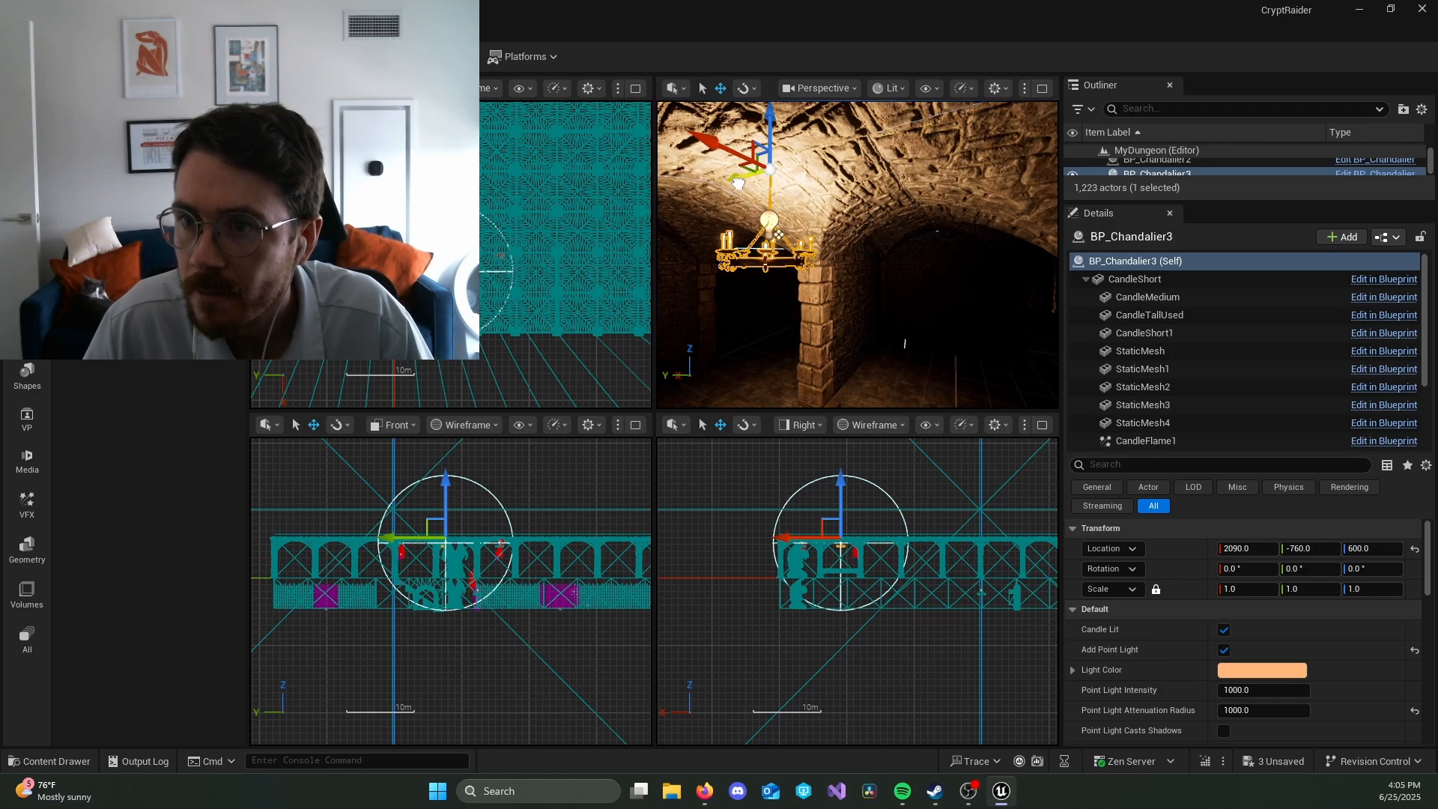
pyautogui.moveTo(738, 182); pyautogui.dragTo(824, 183)
pyautogui.press('a')
pyautogui.moveTo(824, 183)
pyautogui.mouseDown(button='right')
pyautogui.moveTo(963, 176)
pyautogui.moveTo(945, 241)
pyautogui.moveTo(955, 262)
pyautogui.moveTo(918, 248)
pyautogui.moveTo(1000, 241)
pyautogui.moveTo(820, 198)
pyautogui.mouseUp(button='right')
pyautogui.press('w')
pyautogui.press('d')
pyautogui.press('a')
pyautogui.press('s')
pyautogui.press('a')
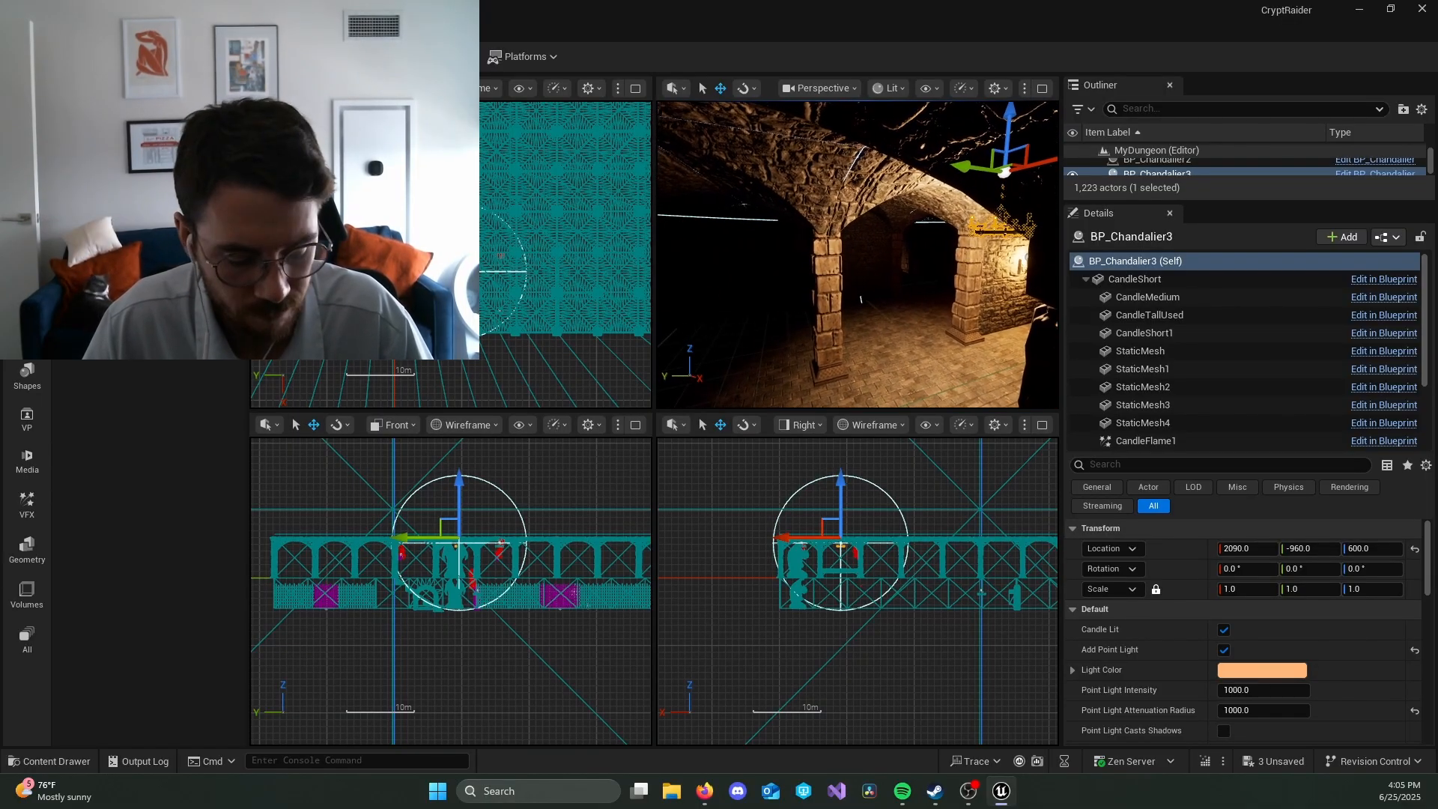
# Step: Duplicate the chandelier and move the copy along Y to -360
pyautogui.moveTo(756, 178); pyautogui.dragTo(678, 180)
pyautogui.moveTo(905, 244); pyautogui.dragTo(808, 175, button='right')
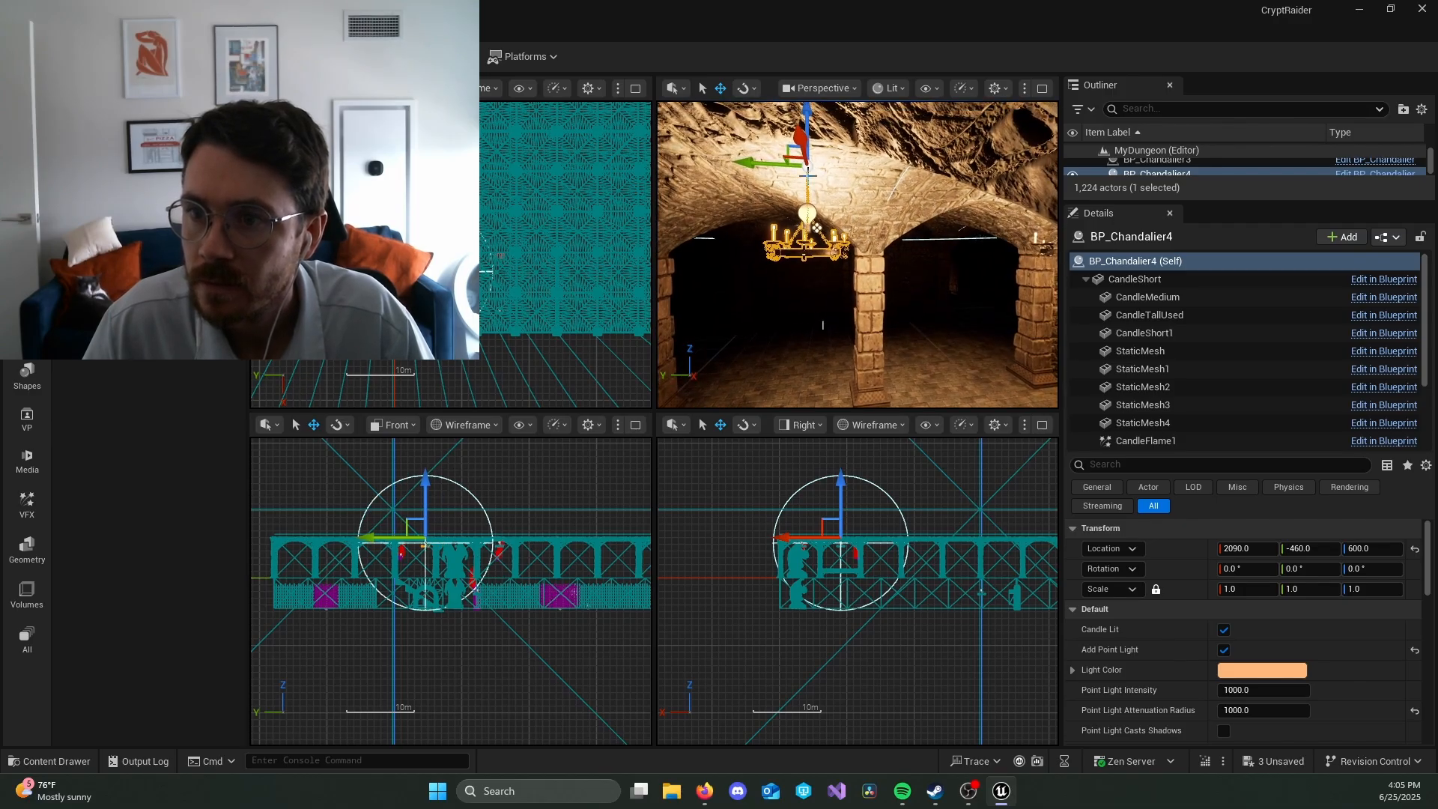
pyautogui.moveTo(739, 160); pyautogui.dragTo(679, 169)
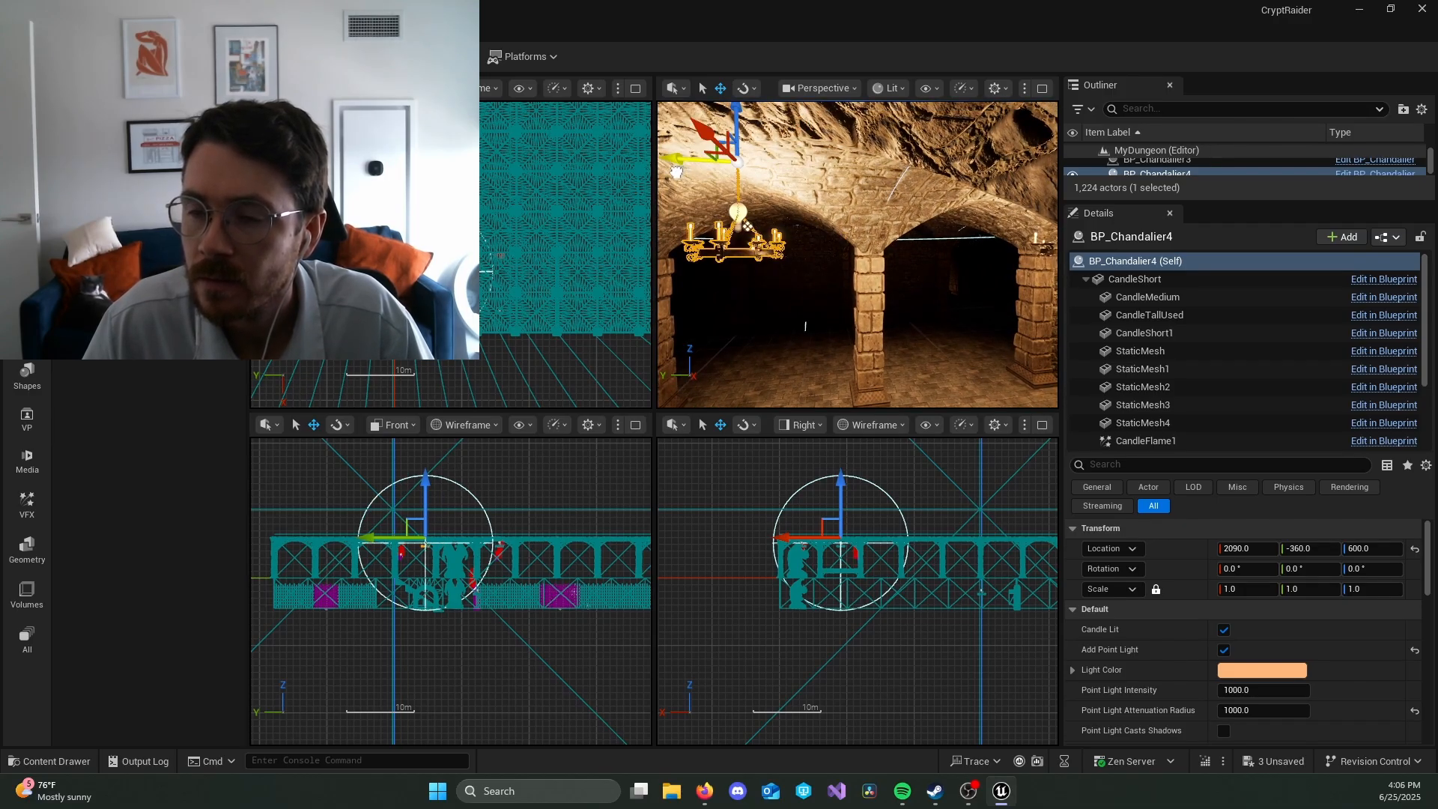
# Step: Duplicate the chandelier along X to 1590, and place a further copy along Y at 240
pyautogui.moveTo(676, 171); pyautogui.dragTo(676, 120, button='right')
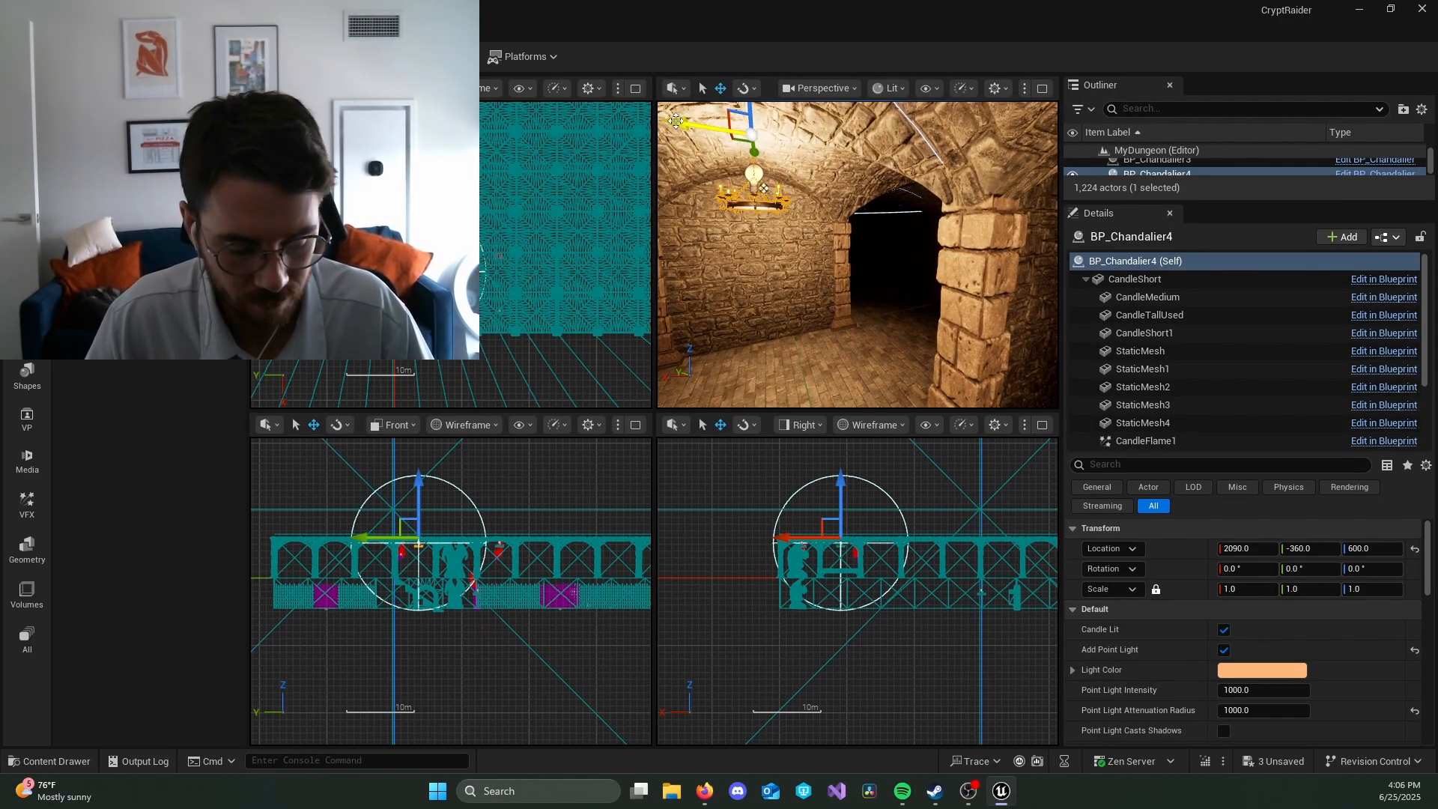
pyautogui.keyDown('alt'); pyautogui.moveTo(677, 121); pyautogui.dragTo(906, 146); pyautogui.keyUp('alt')
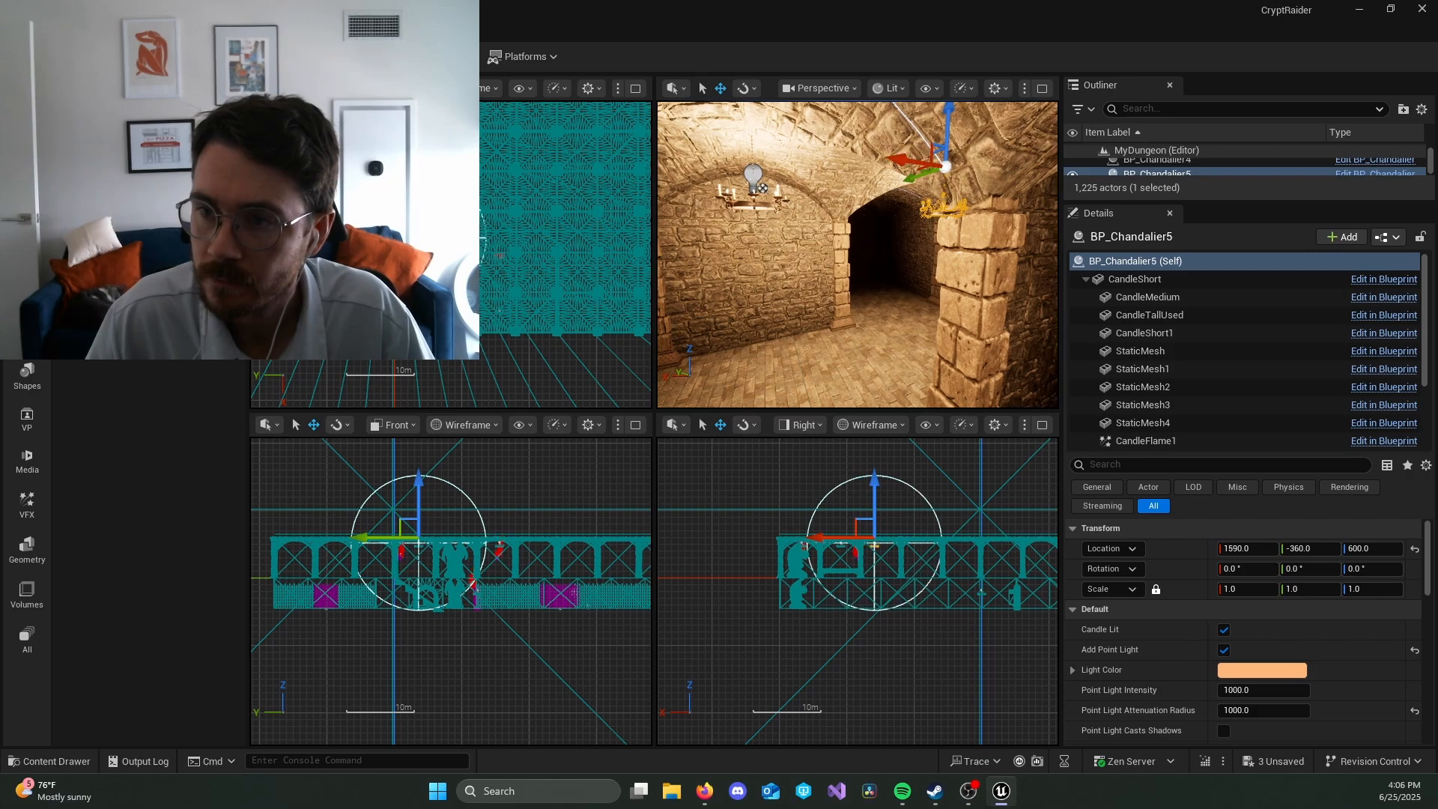
pyautogui.moveTo(906, 146); pyautogui.dragTo(943, 126, button='right')
pyautogui.press('w')
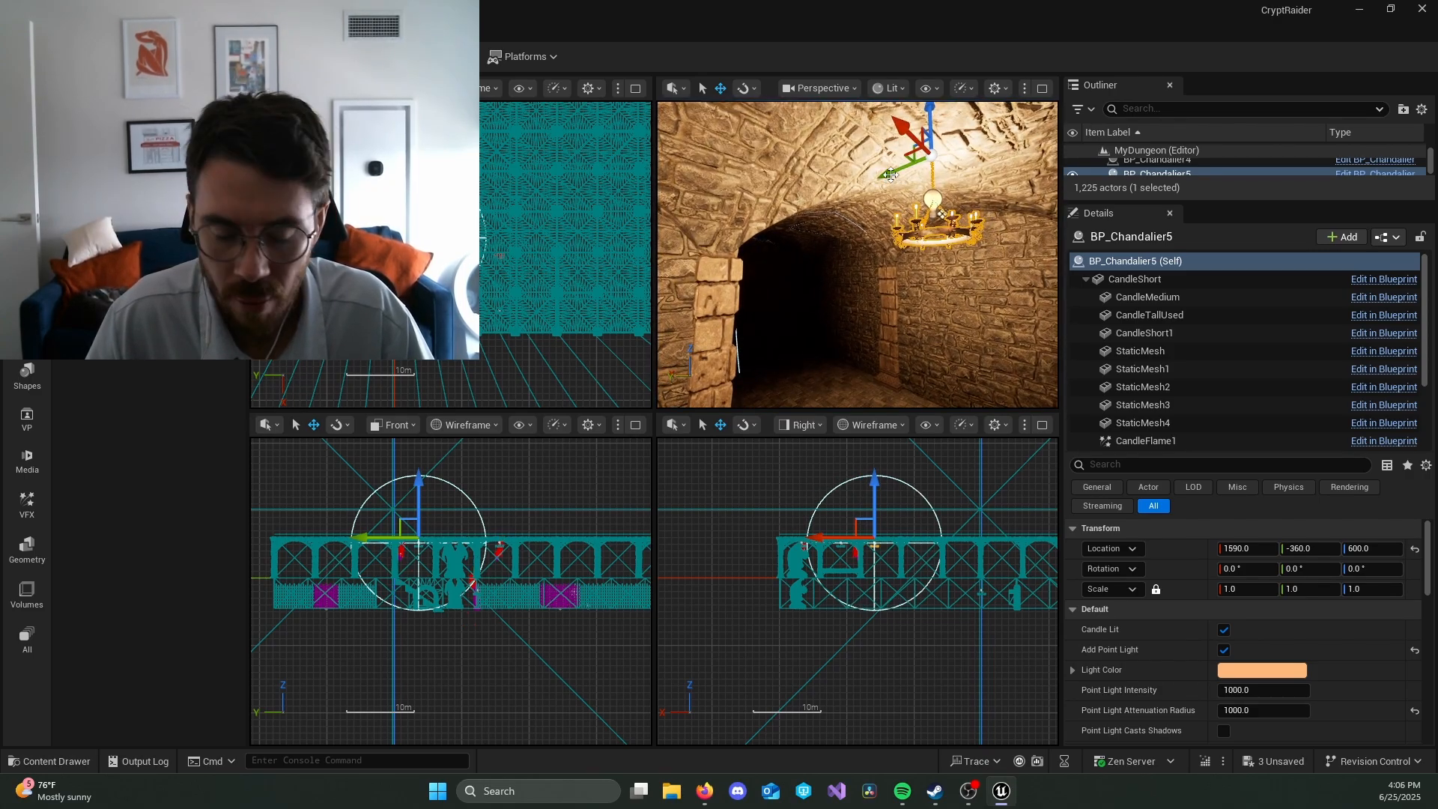
pyautogui.keyDown('alt'); pyautogui.moveTo(886, 175); pyautogui.dragTo(771, 249); pyautogui.keyUp('alt')
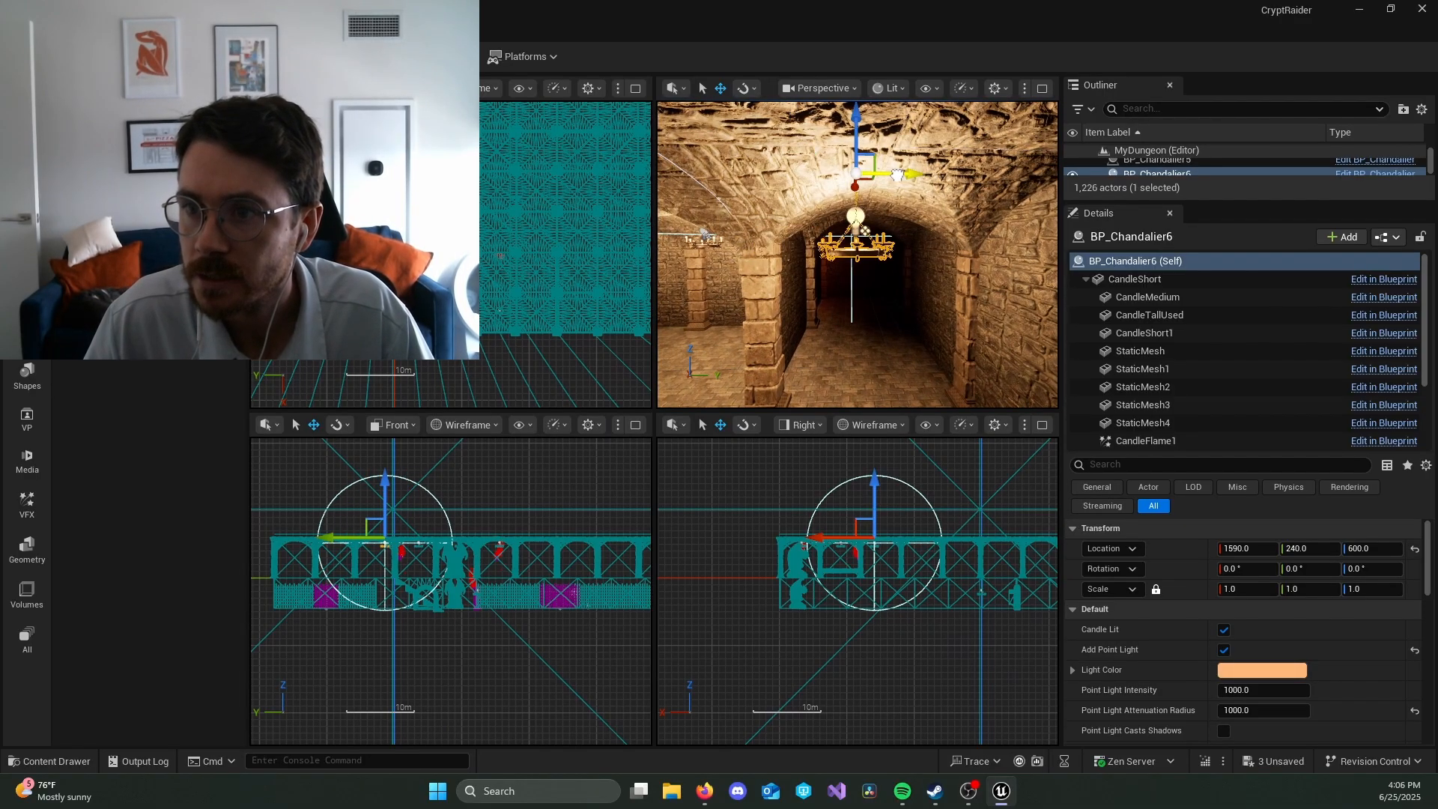
# Step: Try the newest chandelier at X 2290, Y 340 and undo the X move
pyautogui.keyDown('shift'); pyautogui.moveTo(947, 178); pyautogui.dragTo(886, 238); pyautogui.keyUp('shift')
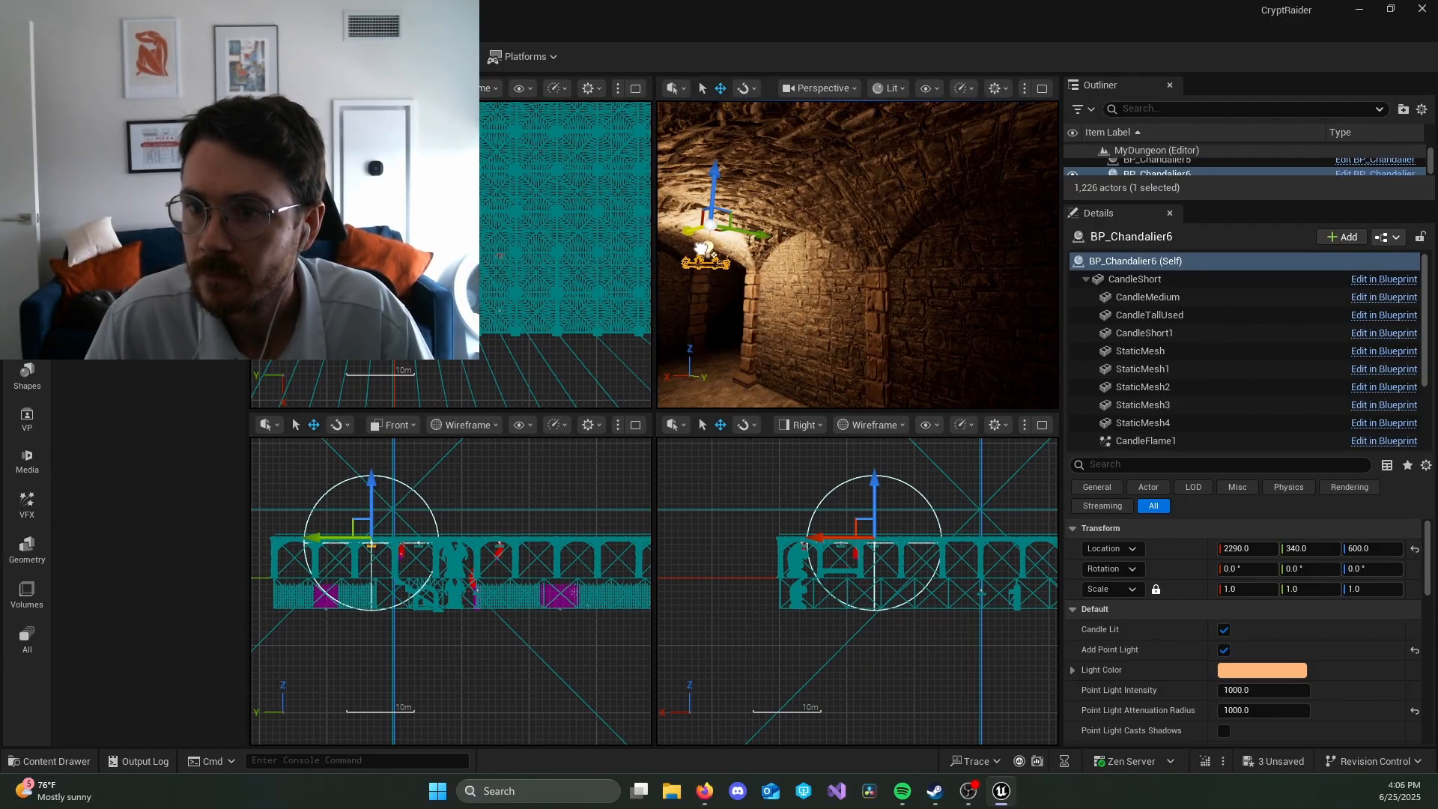
pyautogui.keyDown('shift'); pyautogui.moveTo(704, 250); pyautogui.dragTo(700, 247); pyautogui.keyUp('shift')
pyautogui.hotkey('ctrl', 'z')
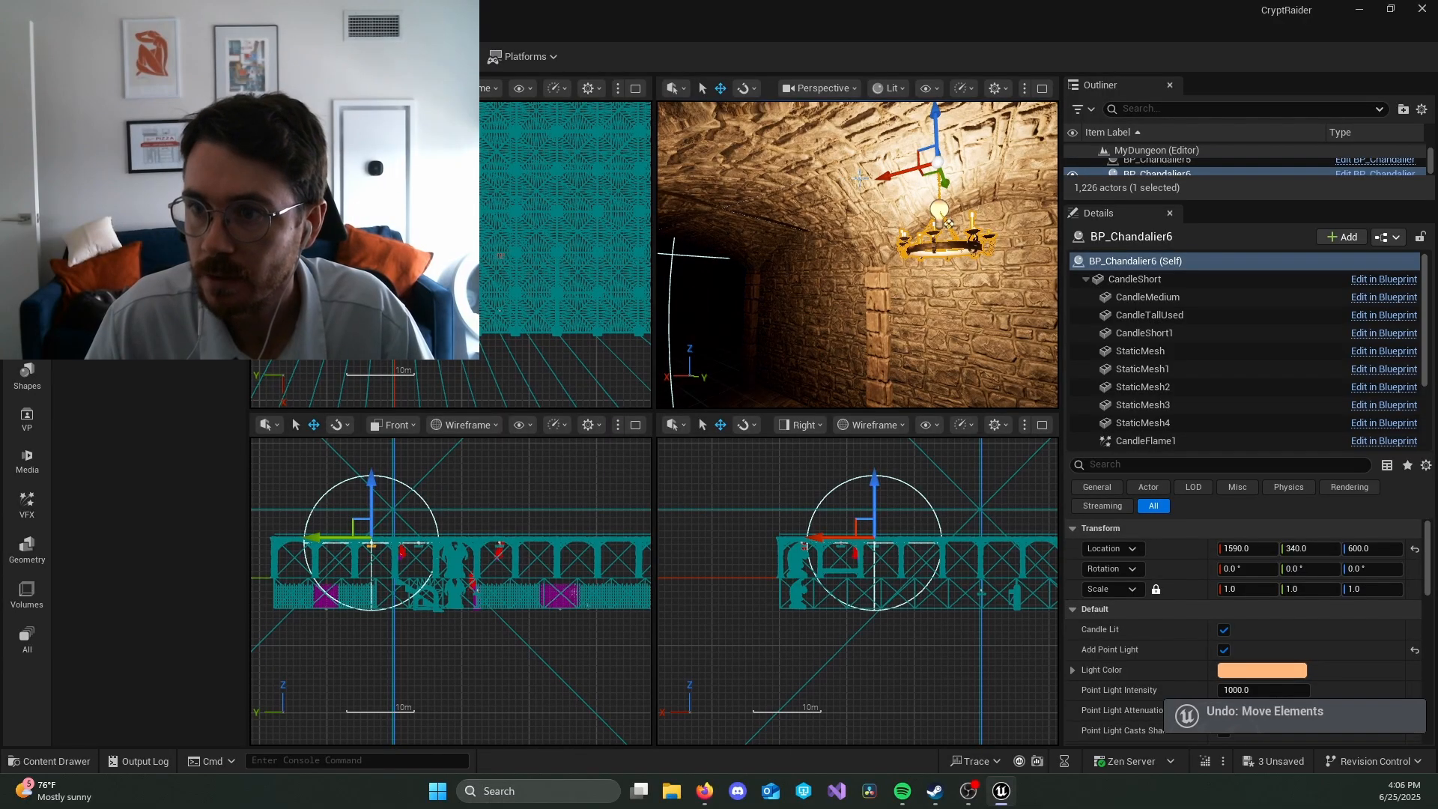
# Step: Duplicate the chandelier along X to 2690 and set the copy's Y position to 240
pyautogui.keyDown('alt'); pyautogui.moveTo(868, 185); pyautogui.dragTo(654, 241); pyautogui.keyUp('alt')
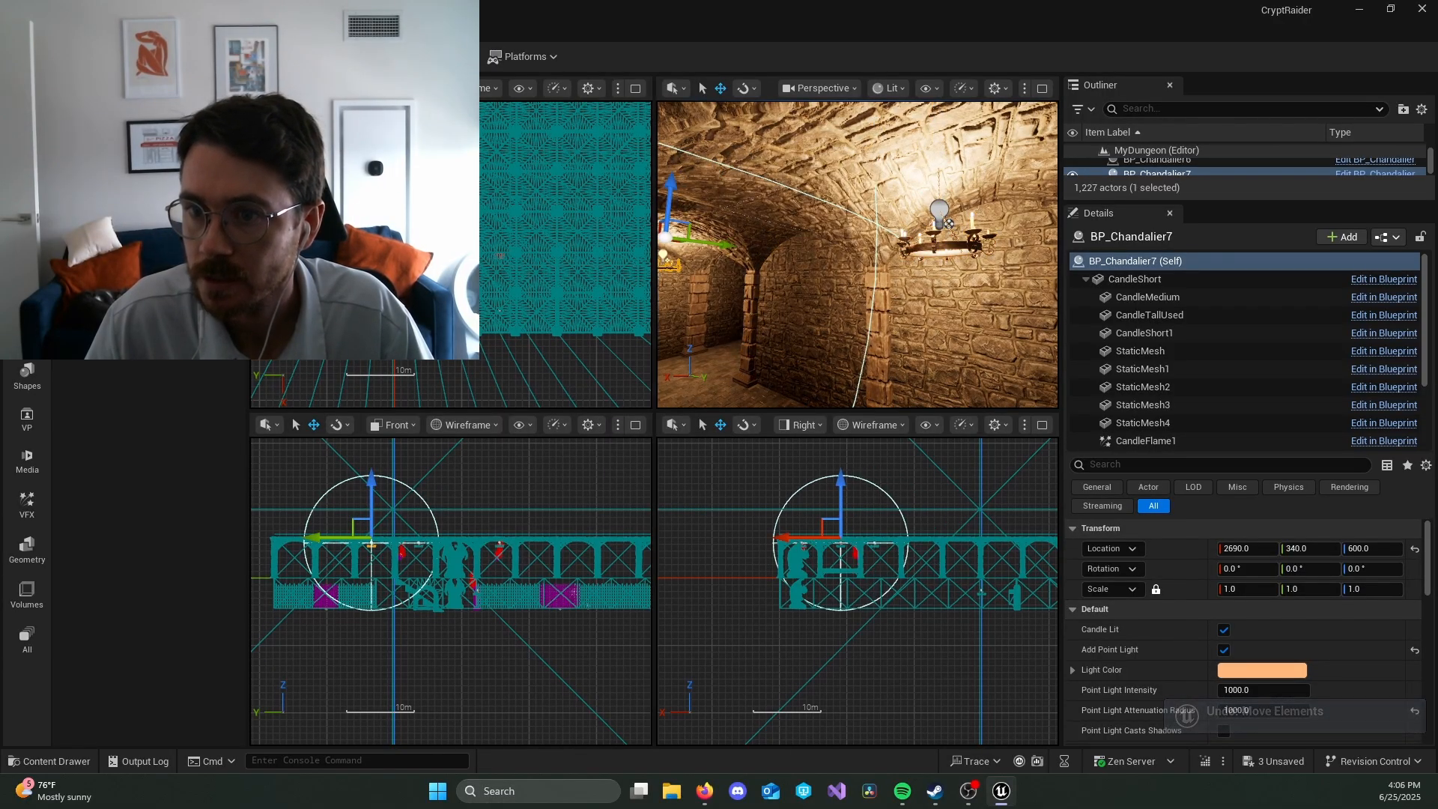
pyautogui.moveTo(730, 245); pyautogui.dragTo(697, 225, button='right')
pyautogui.press('w')
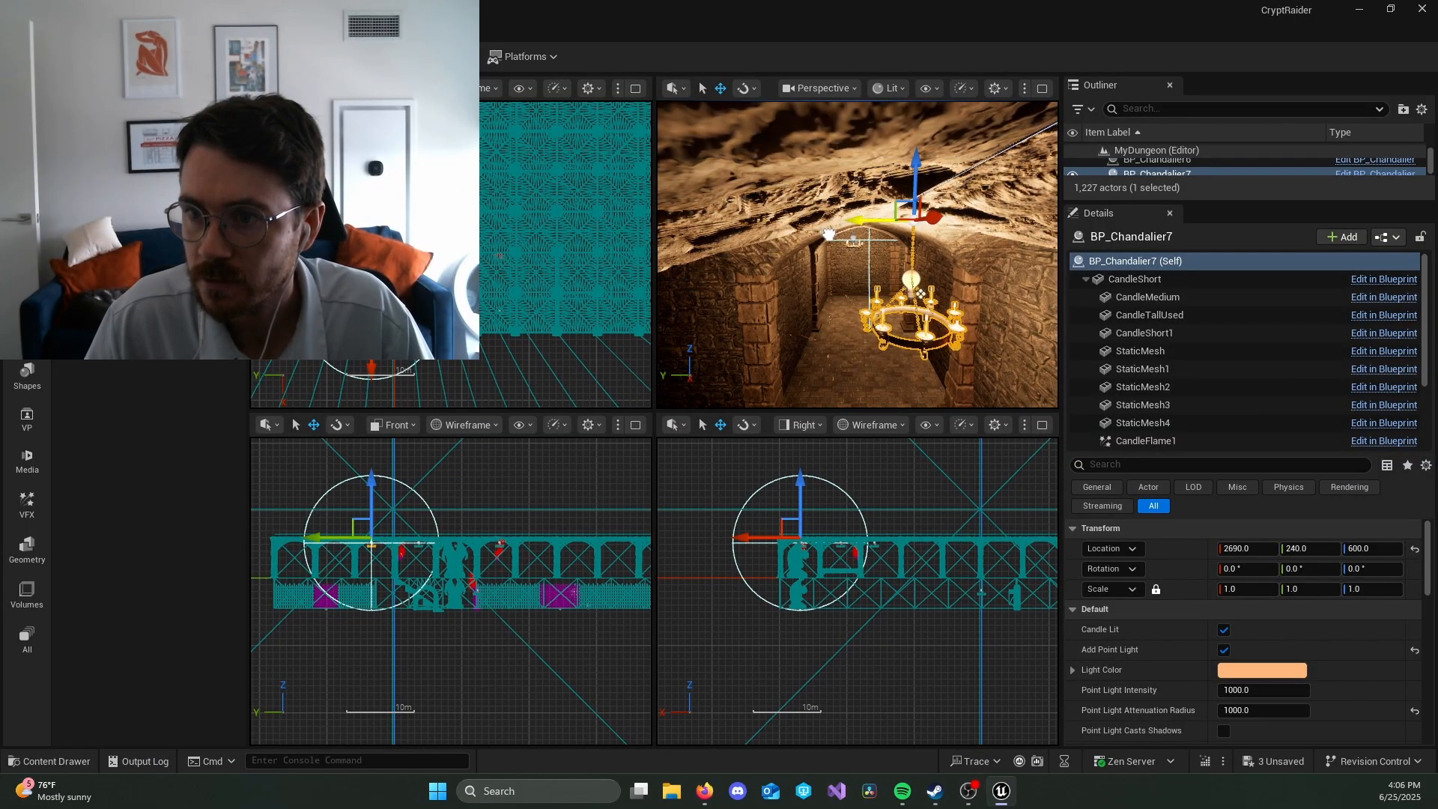
# Step: Select the chandelier at X 1590 and move it along Y to 240, in line with the newest one
pyautogui.moveTo(829, 235); pyautogui.dragTo(829, 235)
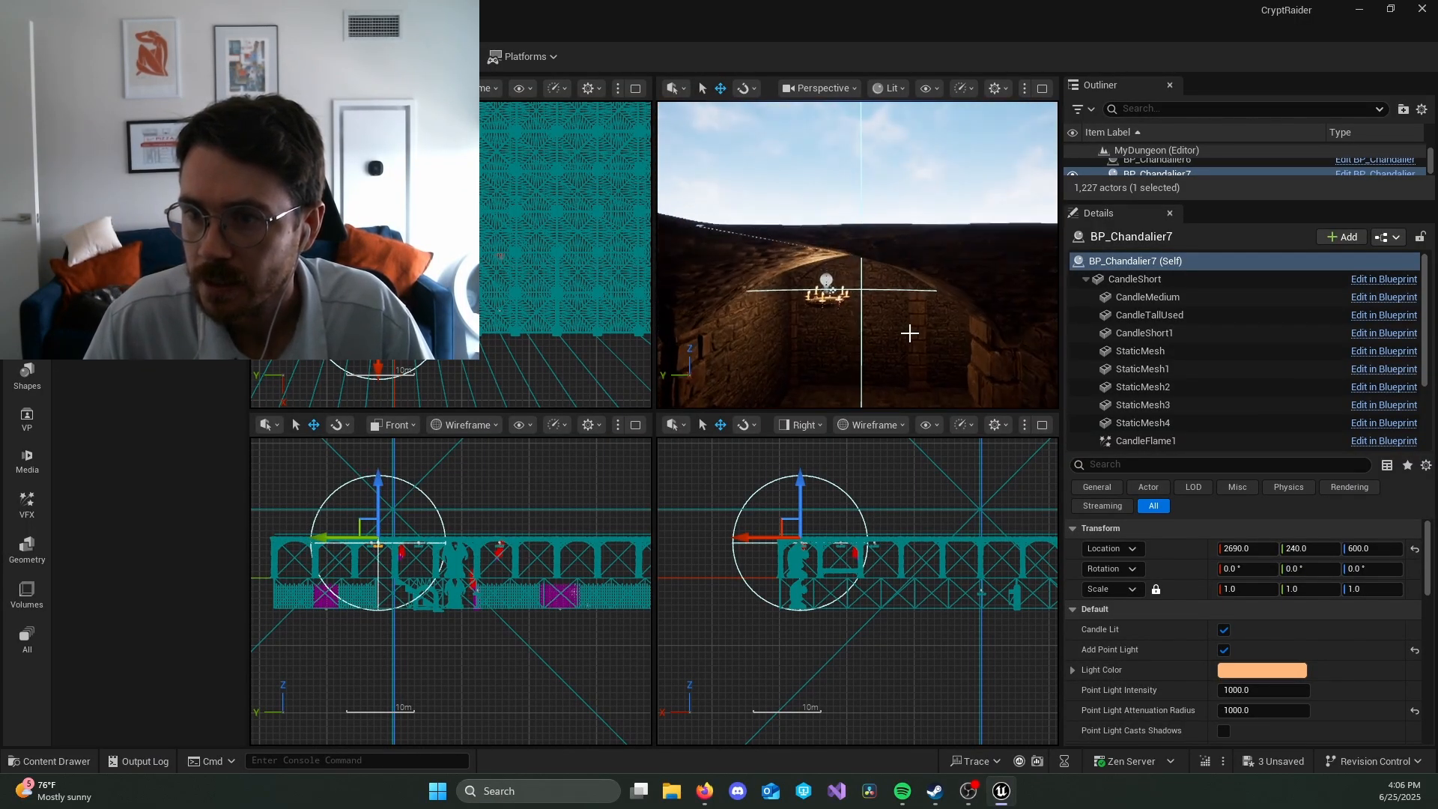
pyautogui.click(828, 296)
pyautogui.moveTo(871, 314); pyautogui.dragTo(796, 298, button='right')
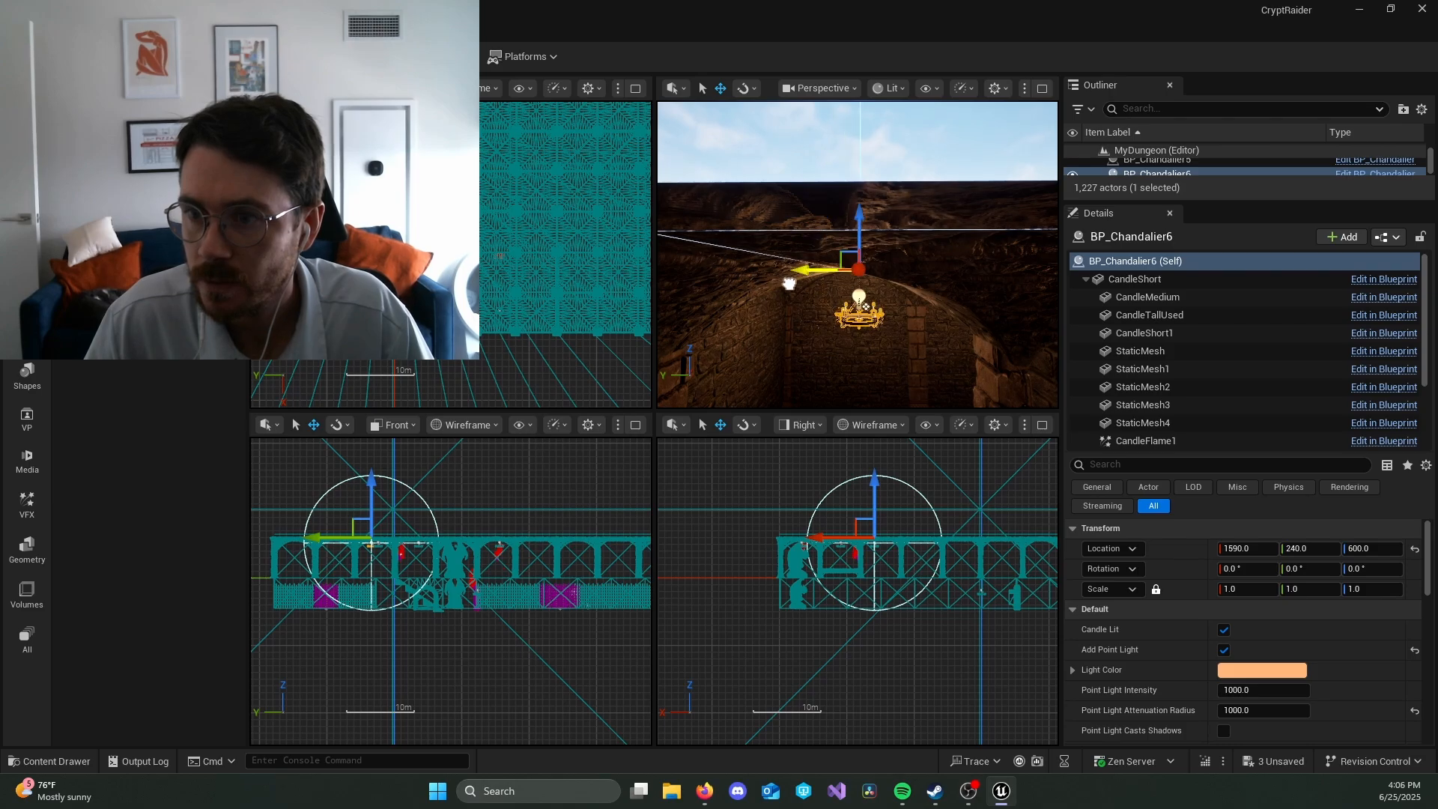
pyautogui.moveTo(790, 283); pyautogui.dragTo(838, 284)
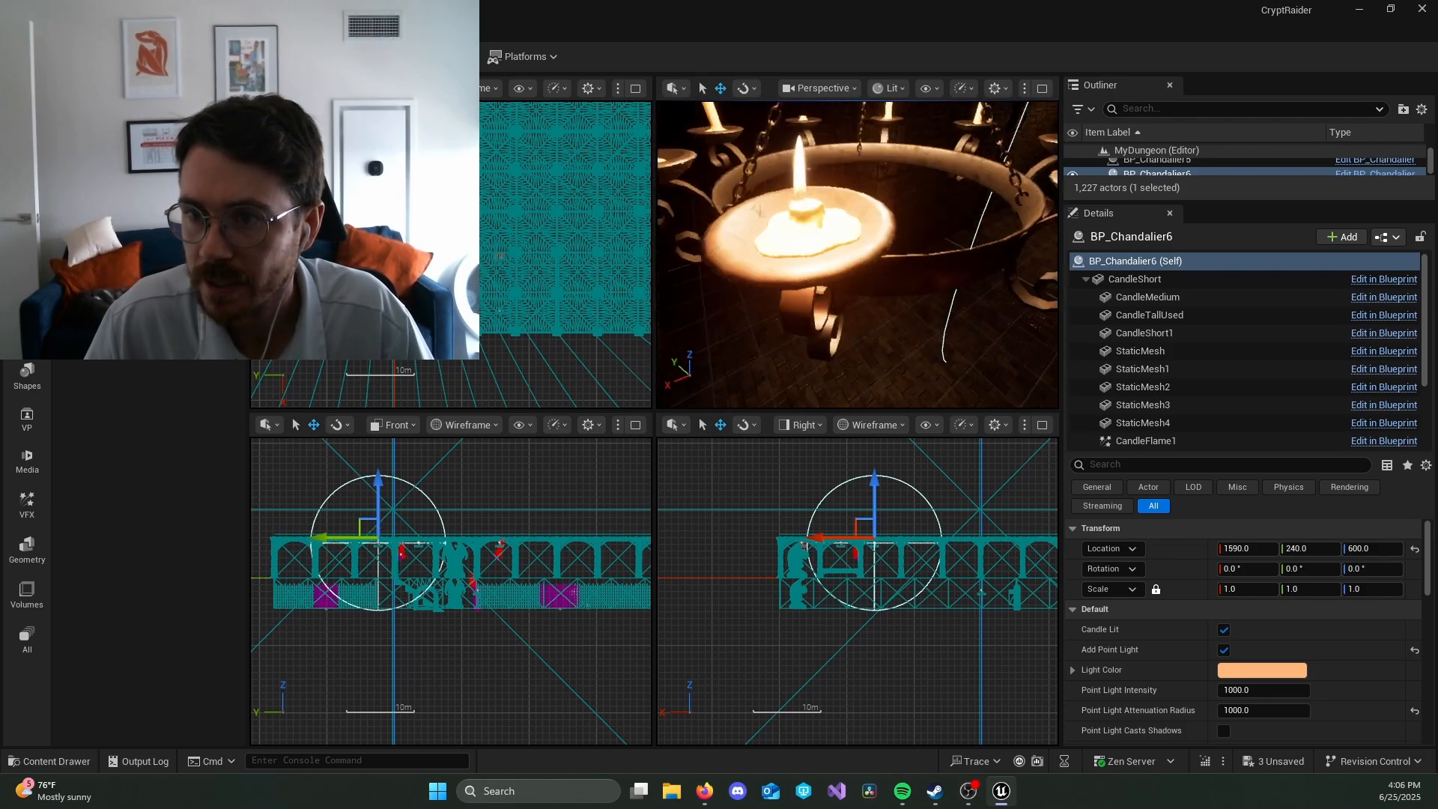
# Step: Duplicate the X 2690 chandelier along Y to 1340, and place a copy of that one at X 2090
pyautogui.click(832, 236)
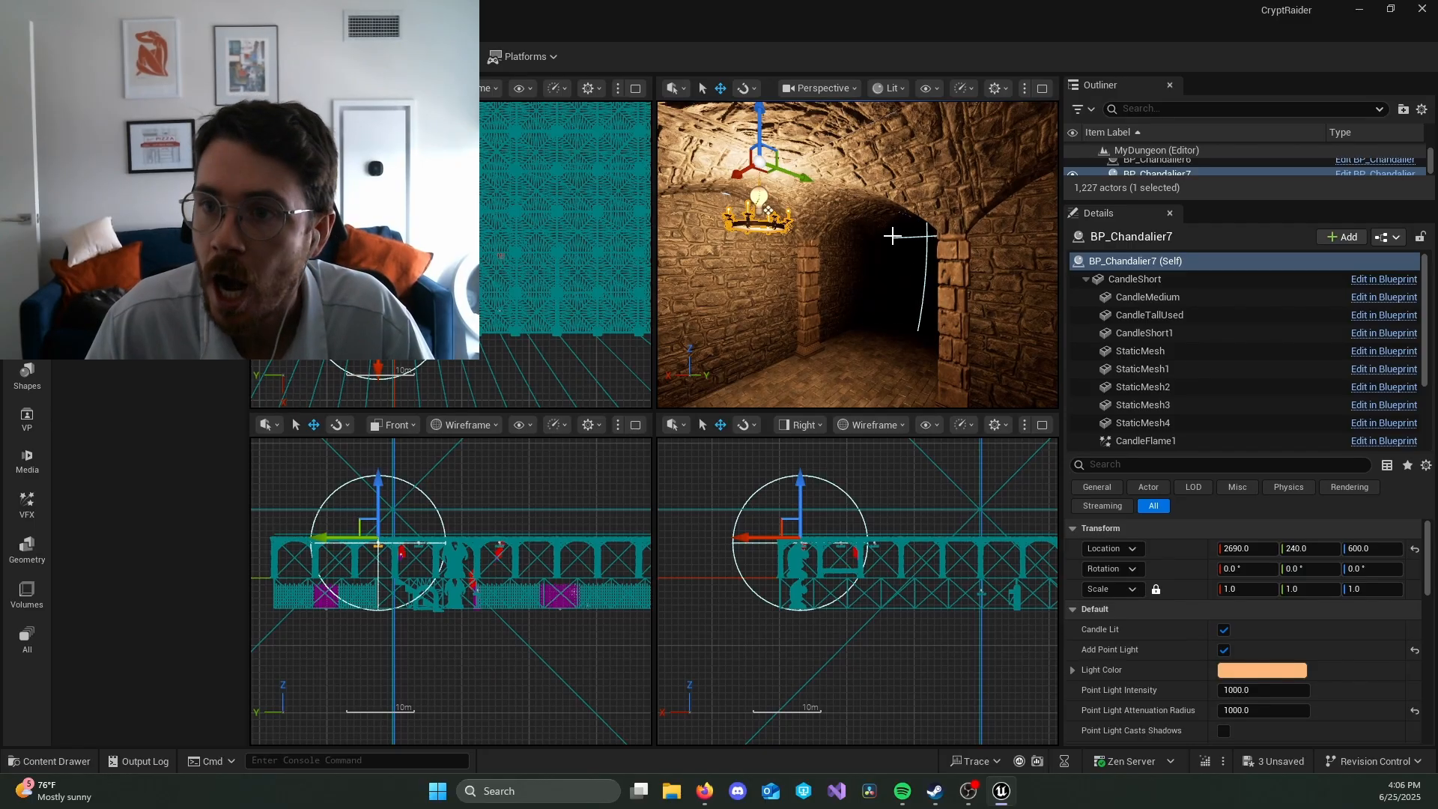
pyautogui.keyDown('alt'); pyautogui.moveTo(799, 179); pyautogui.dragTo(932, 224); pyautogui.keyUp('alt')
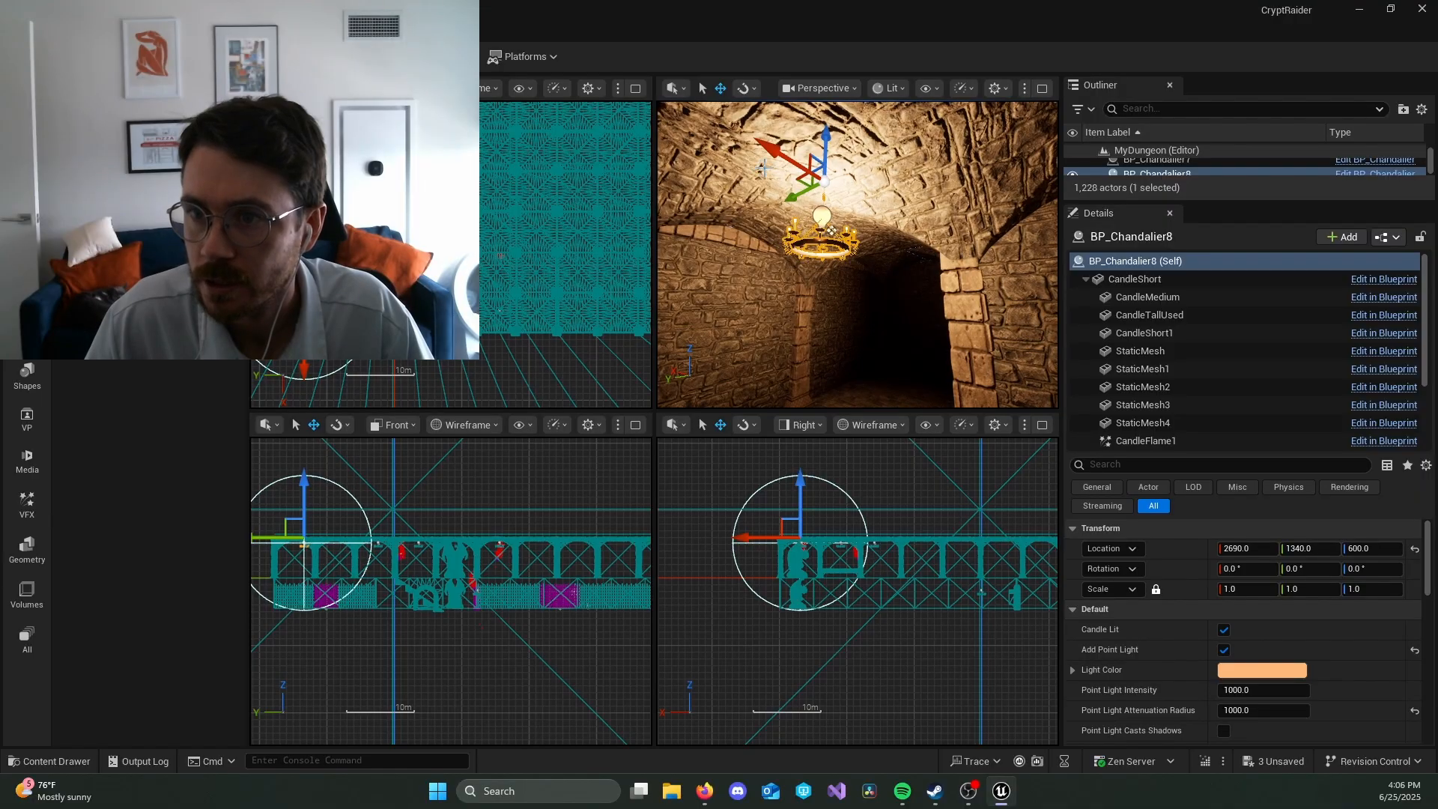
pyautogui.keyDown('alt'); pyautogui.moveTo(770, 151); pyautogui.dragTo(856, 254); pyautogui.keyUp('alt')
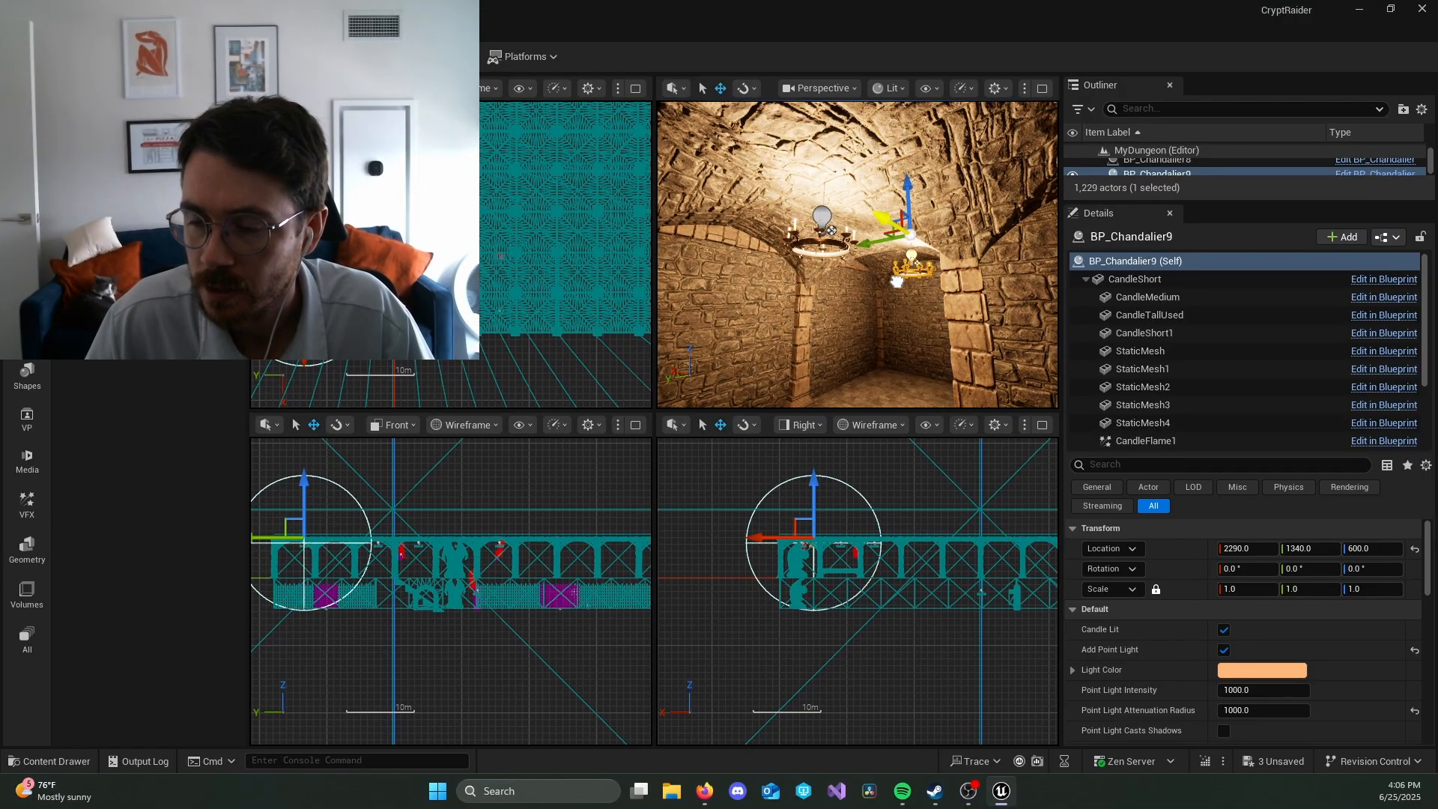
pyautogui.moveTo(897, 282); pyautogui.dragTo(907, 291, button='right')
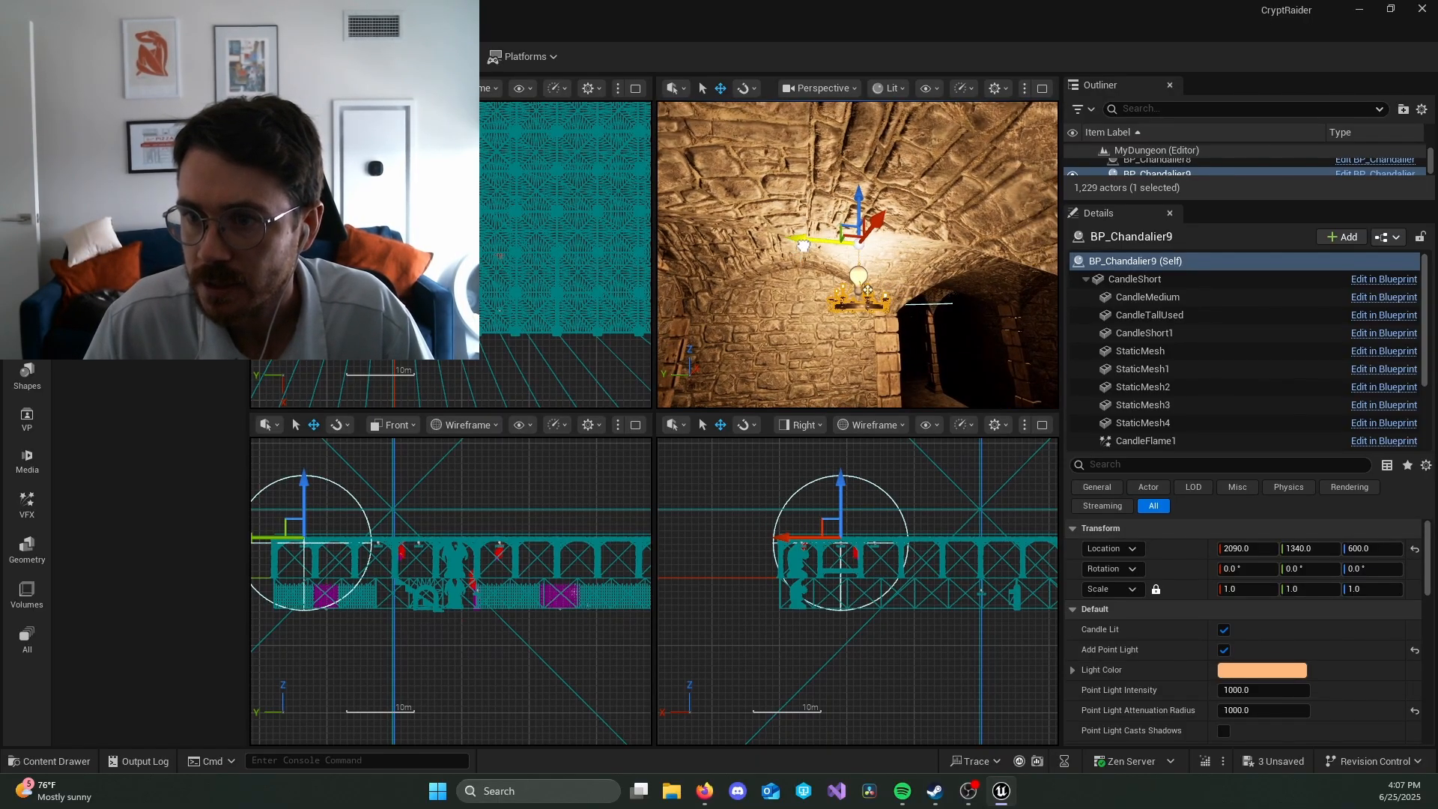
# Step: Move the two newest chandeliers along Y to 1440 and check the light in their area
pyautogui.moveTo(749, 242); pyautogui.dragTo(760, 247, button='right')
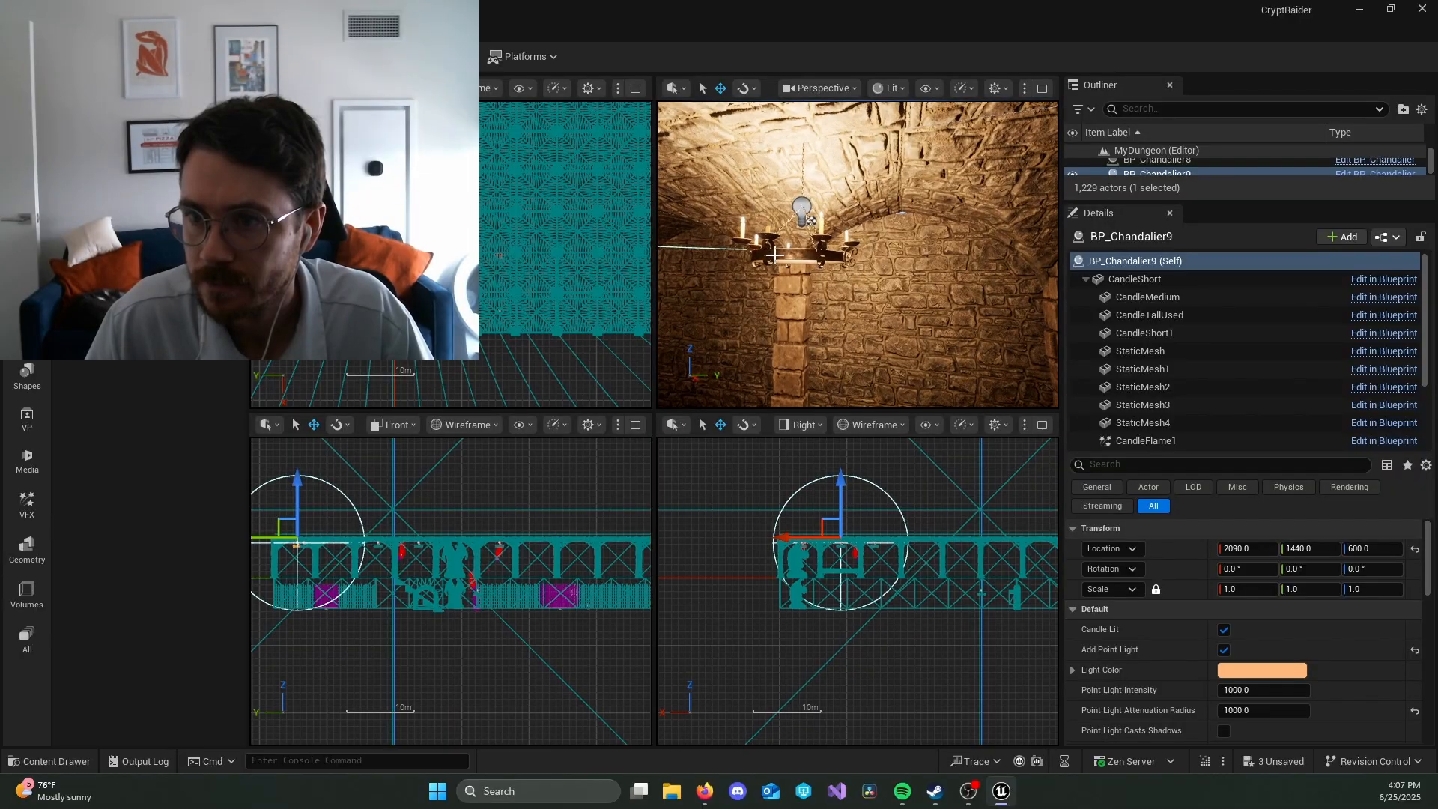
pyautogui.click(774, 255)
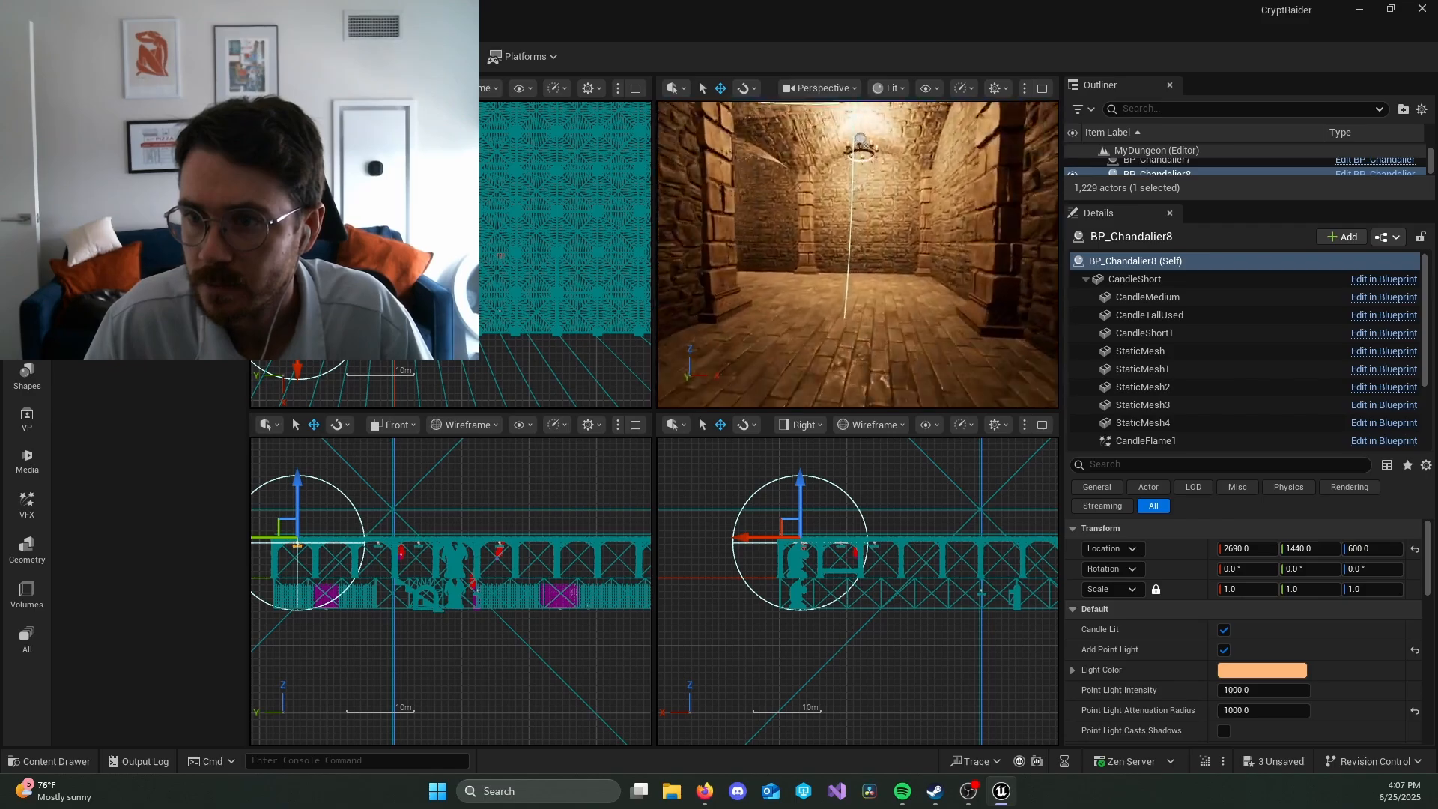
pyautogui.moveTo(857, 255); pyautogui.dragTo(761, 196, button='right')
pyautogui.moveTo(857, 297); pyautogui.dragTo(847, 295, button='right')
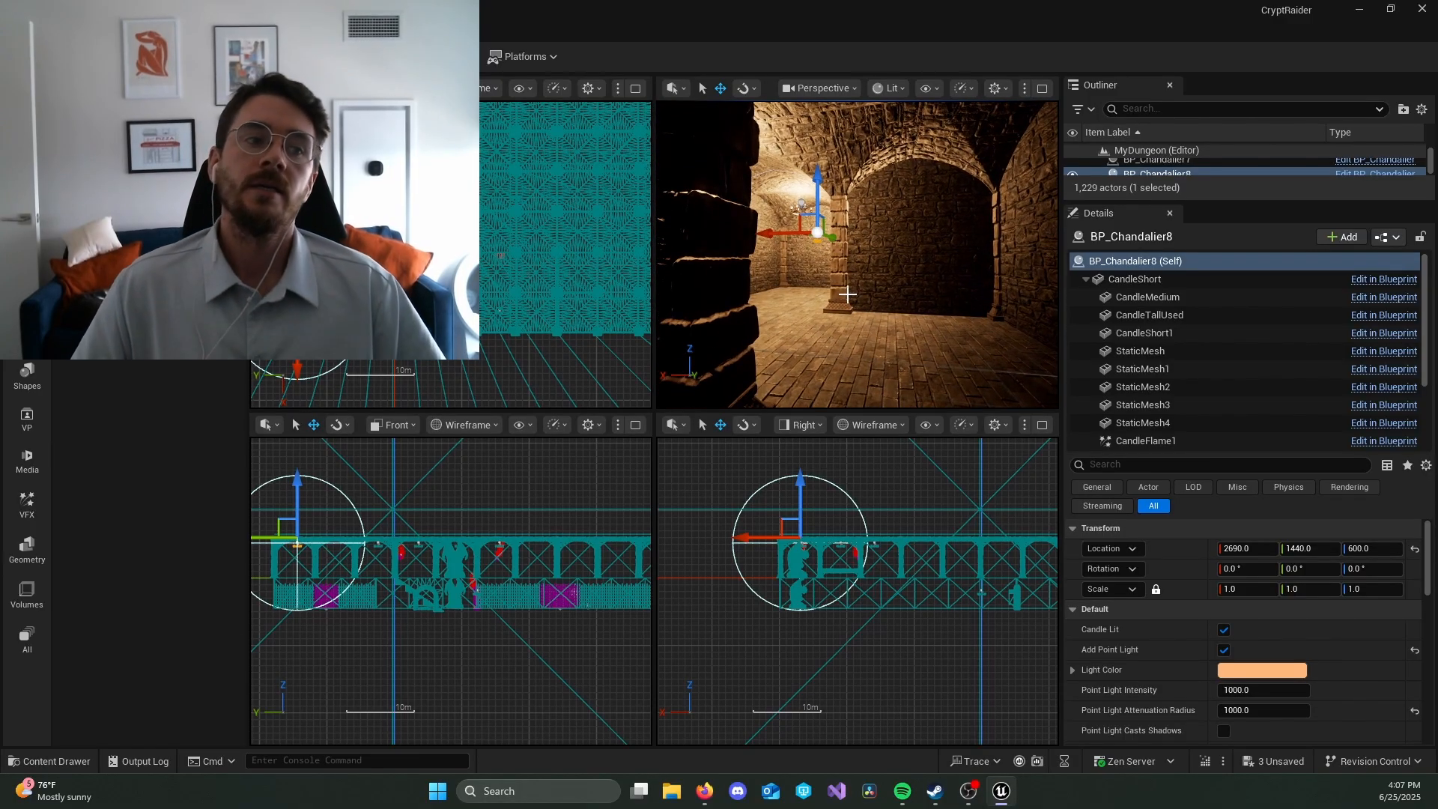
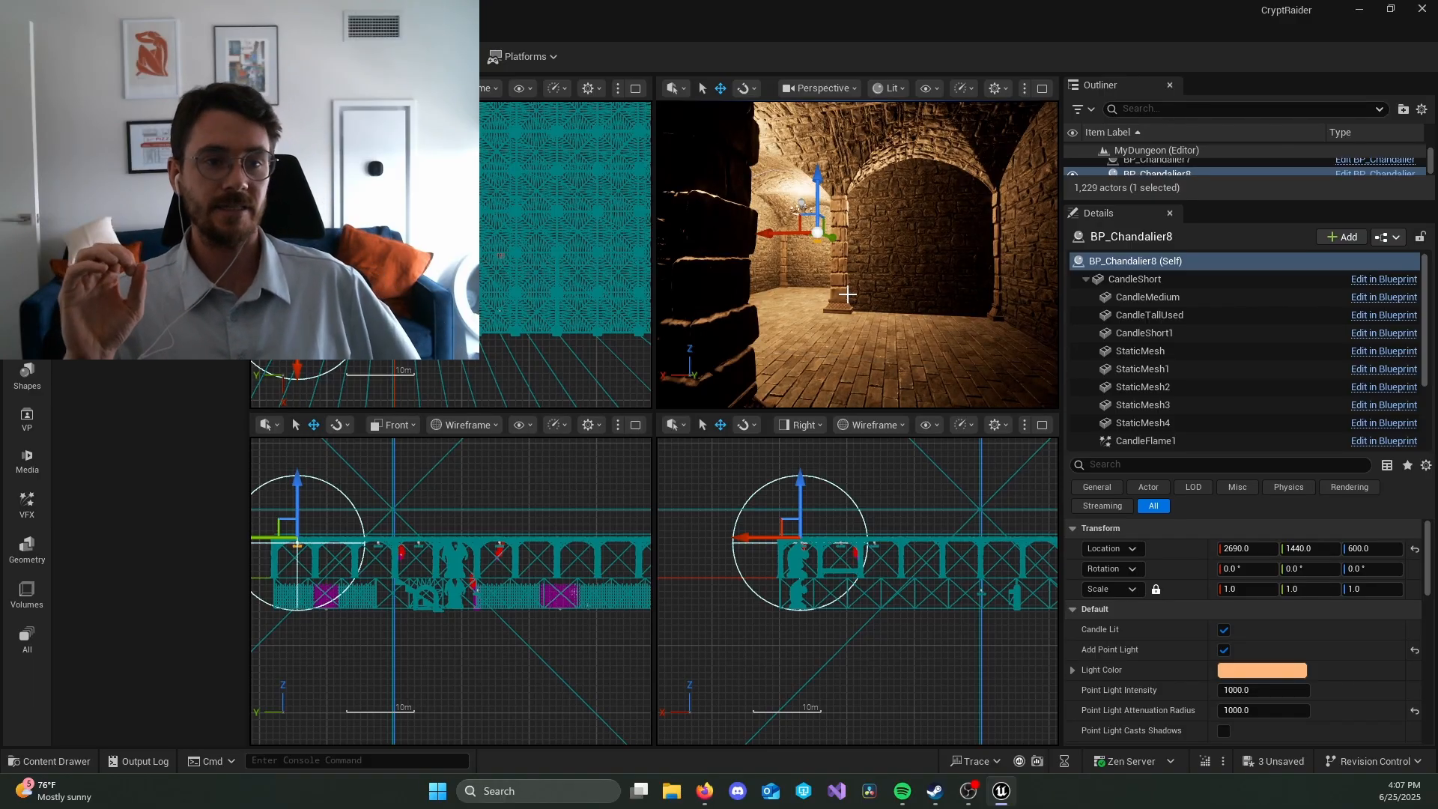
# Step: Inspect the chandelier lighting in the upper-floor rooms and look closely at a chandelier's candles and chain
pyautogui.moveTo(1003, 368); pyautogui.dragTo(951, 390, button='right')
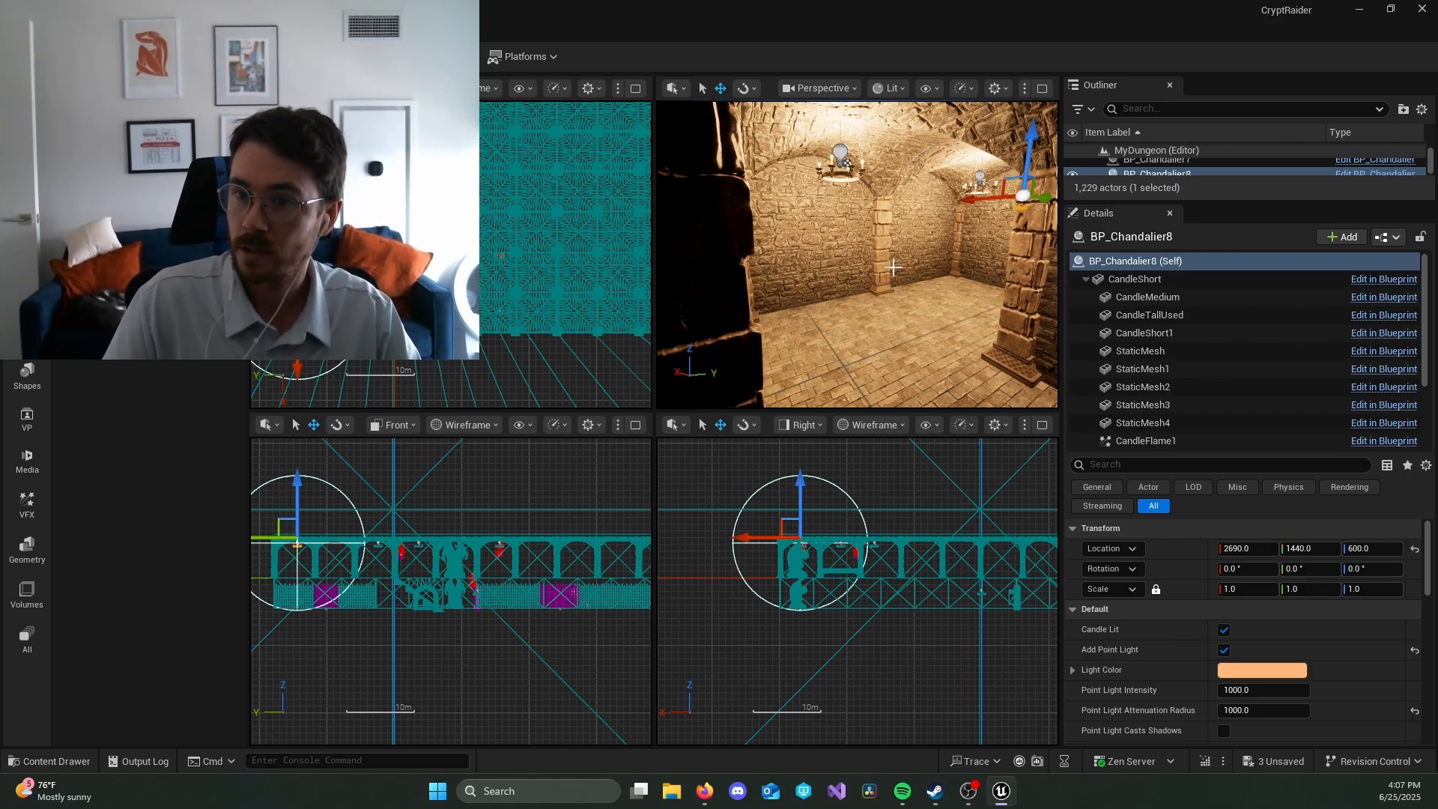
pyautogui.scroll(-6, 420, 264)
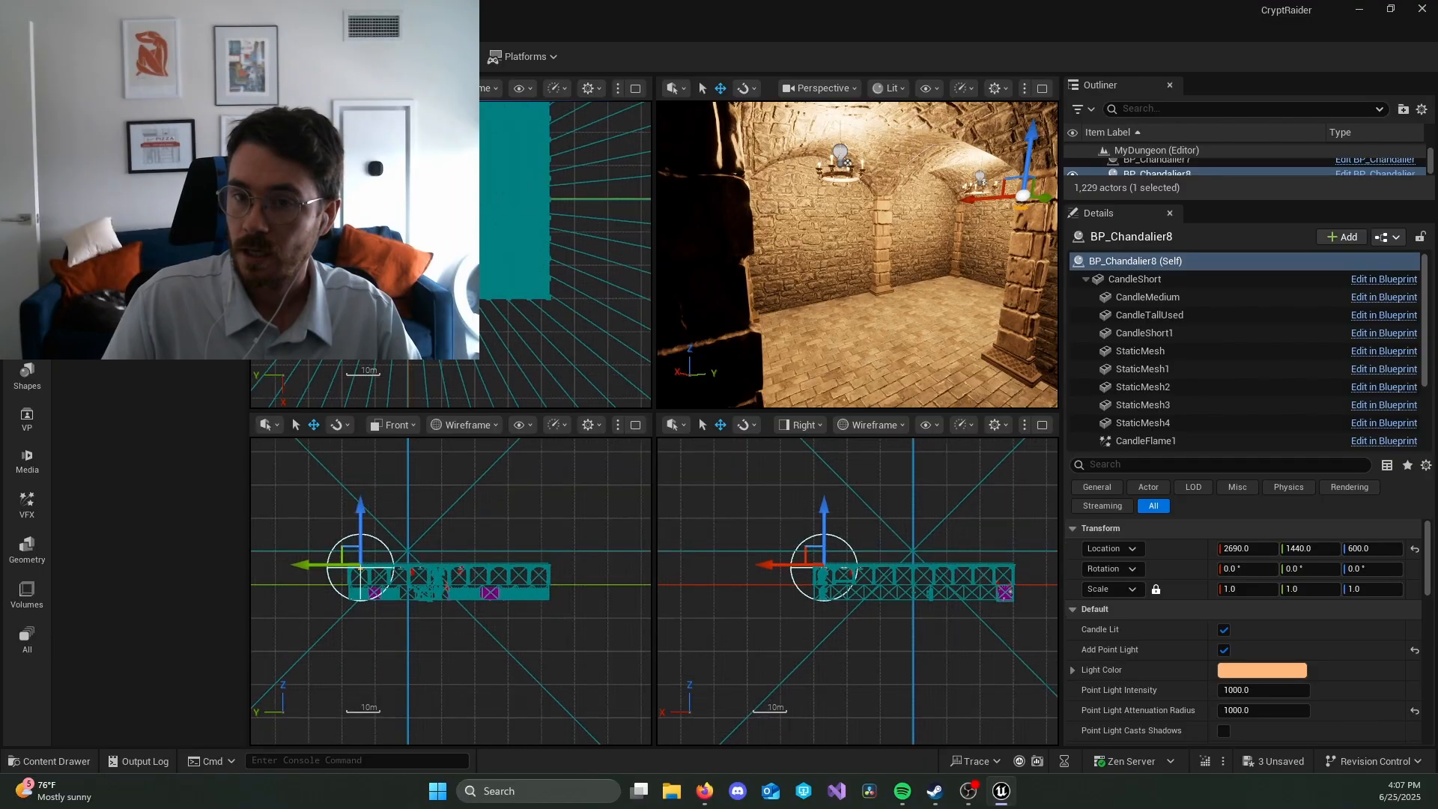
pyautogui.scroll(2, 421, 264)
pyautogui.scroll(2, 421, 264)
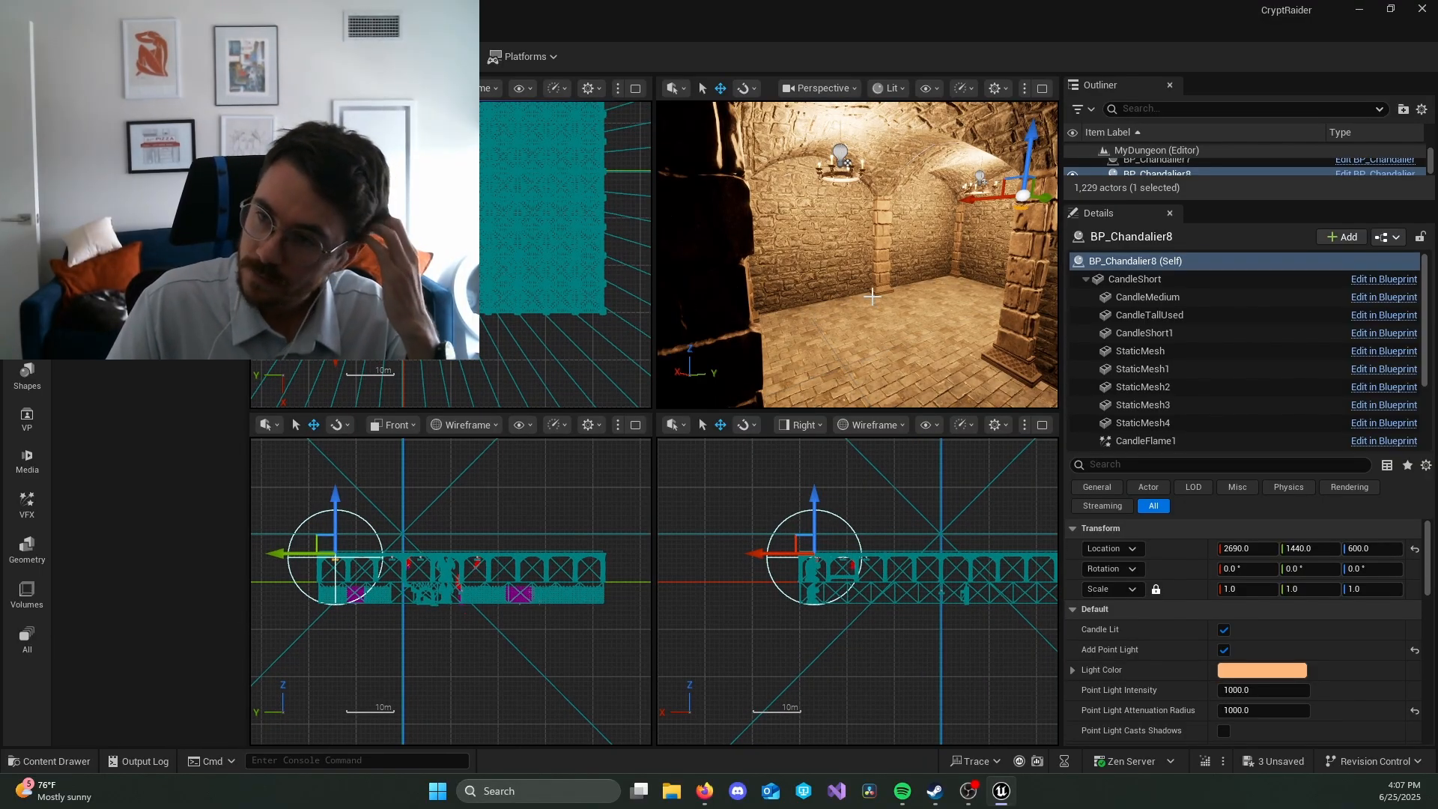
pyautogui.click(1224, 309)
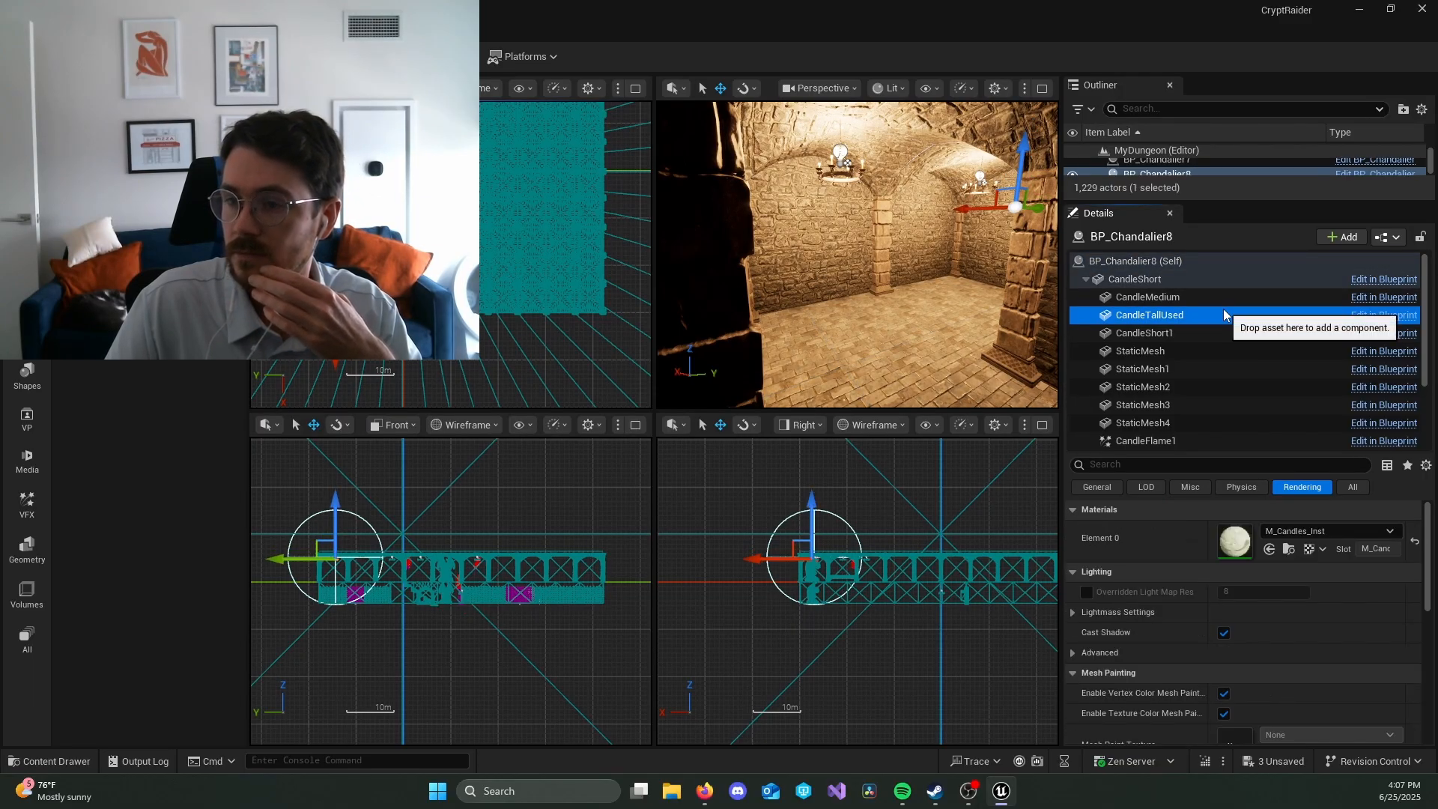
pyautogui.moveTo(894, 273)
pyautogui.mouseDown(button='right')
pyautogui.moveTo(1030, 242)
pyautogui.moveTo(988, 251)
pyautogui.moveTo(1011, 250)
pyautogui.moveTo(973, 247)
pyautogui.moveTo(966, 225)
pyautogui.moveTo(908, 222)
pyautogui.moveTo(911, 290)
pyautogui.moveTo(876, 262)
pyautogui.moveTo(801, 255)
pyautogui.moveTo(911, 271)
pyautogui.mouseUp(button='right')
pyautogui.press('w')
pyautogui.press('w')
pyautogui.press('s')
pyautogui.press('w')
pyautogui.press('s')
pyautogui.press('w')
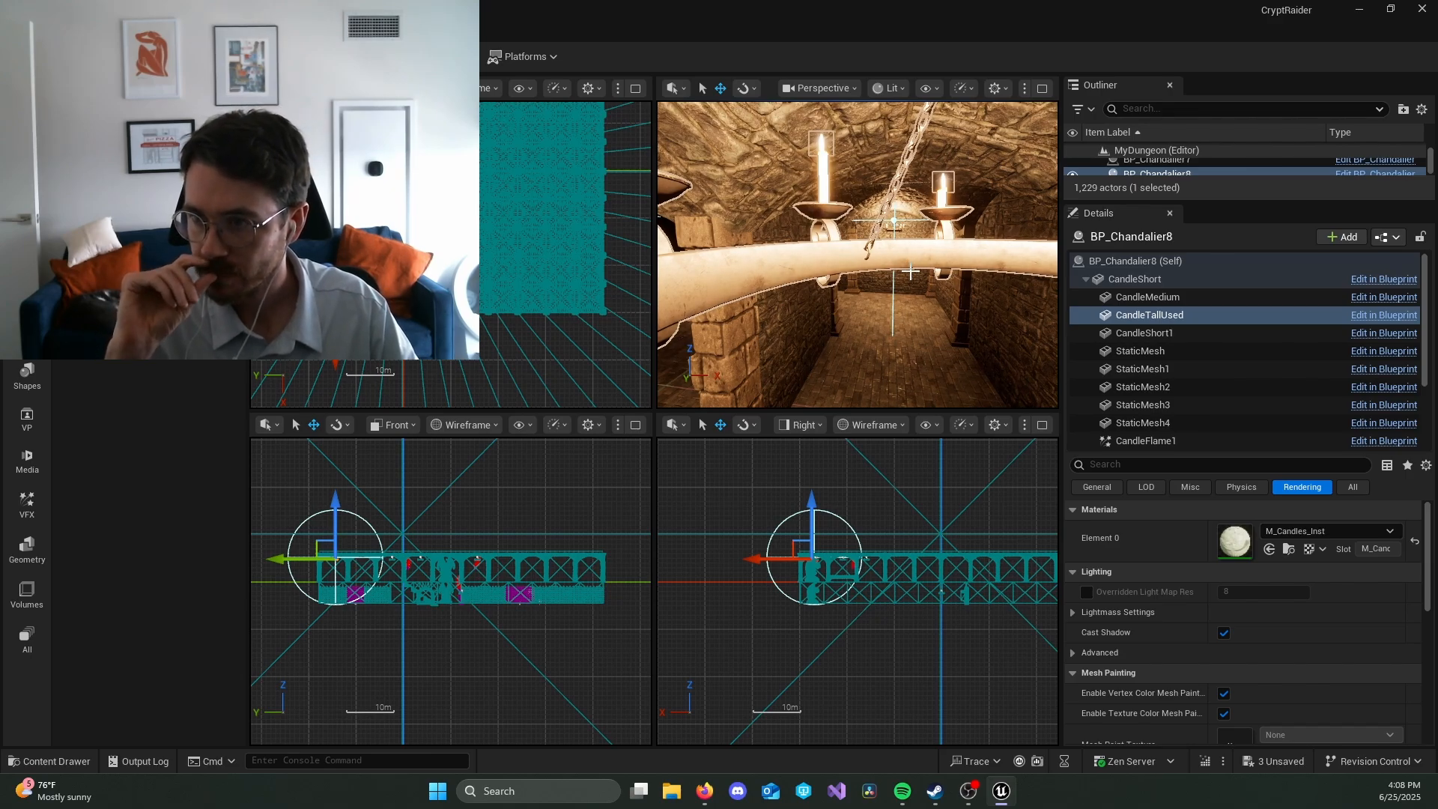
# Step: Delete all the chandeliers in the level, from BP_Chandalier through BP_Chandalier9
pyautogui.click(1117, 262)
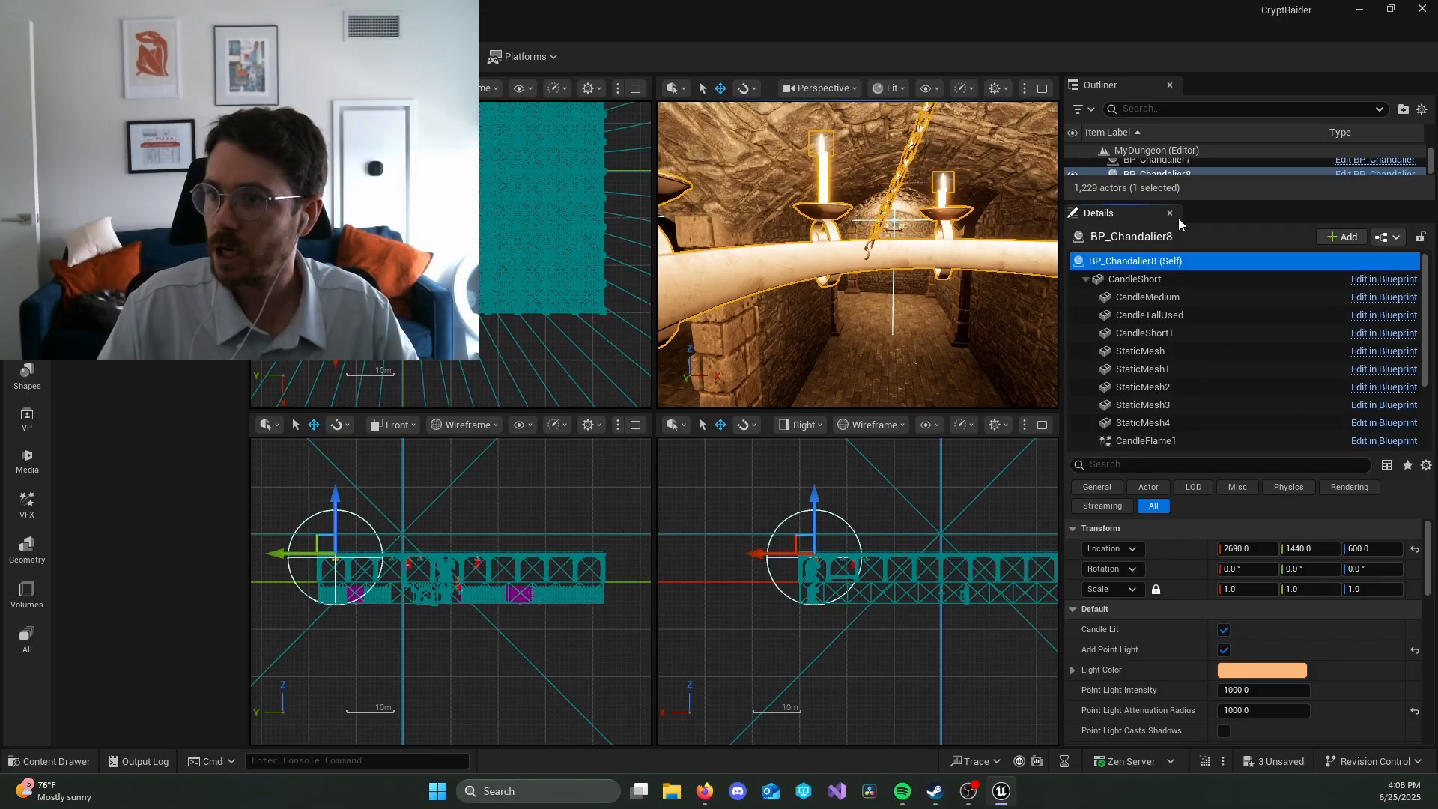
pyautogui.moveTo(1213, 205); pyautogui.dragTo(1229, 477)
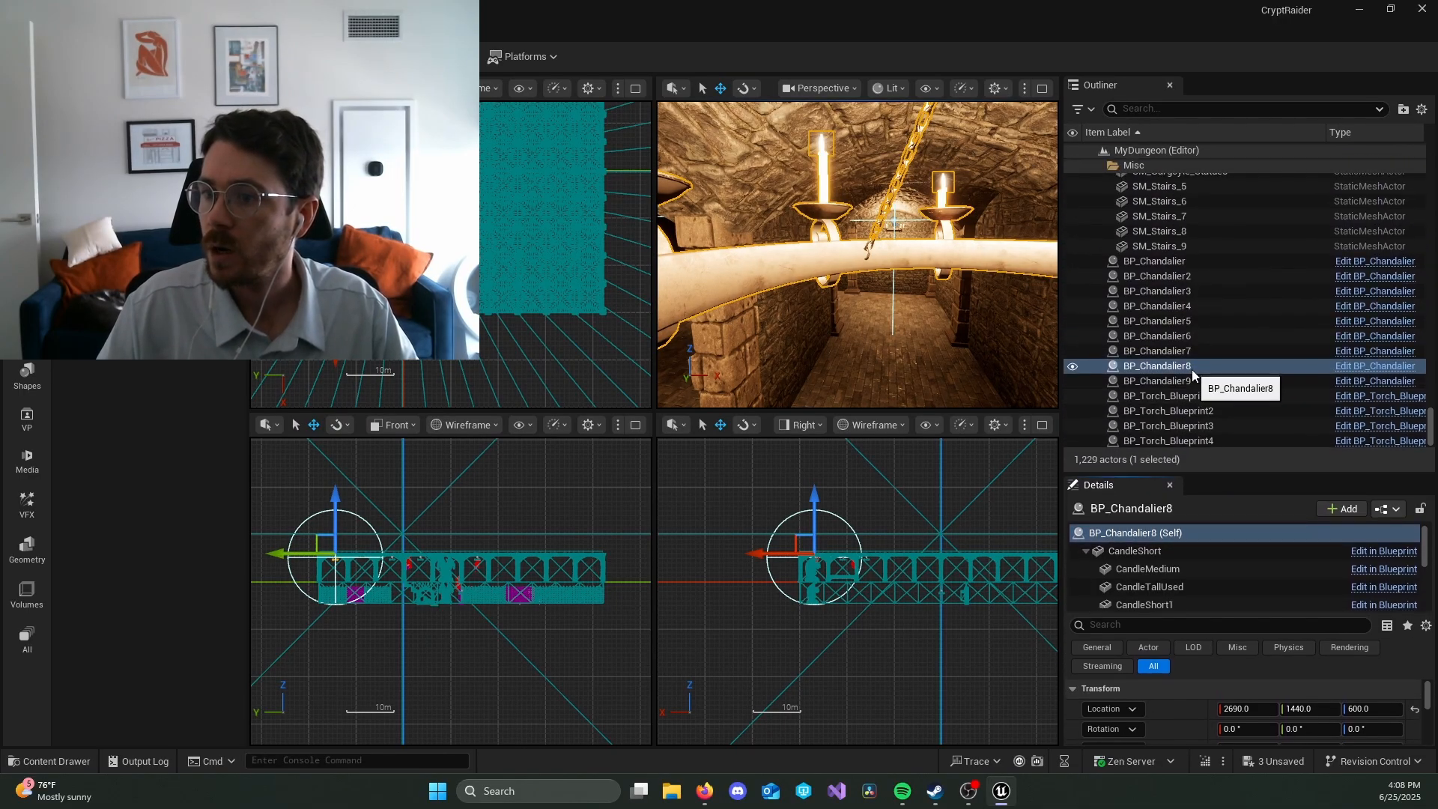
pyautogui.click(1202, 380)
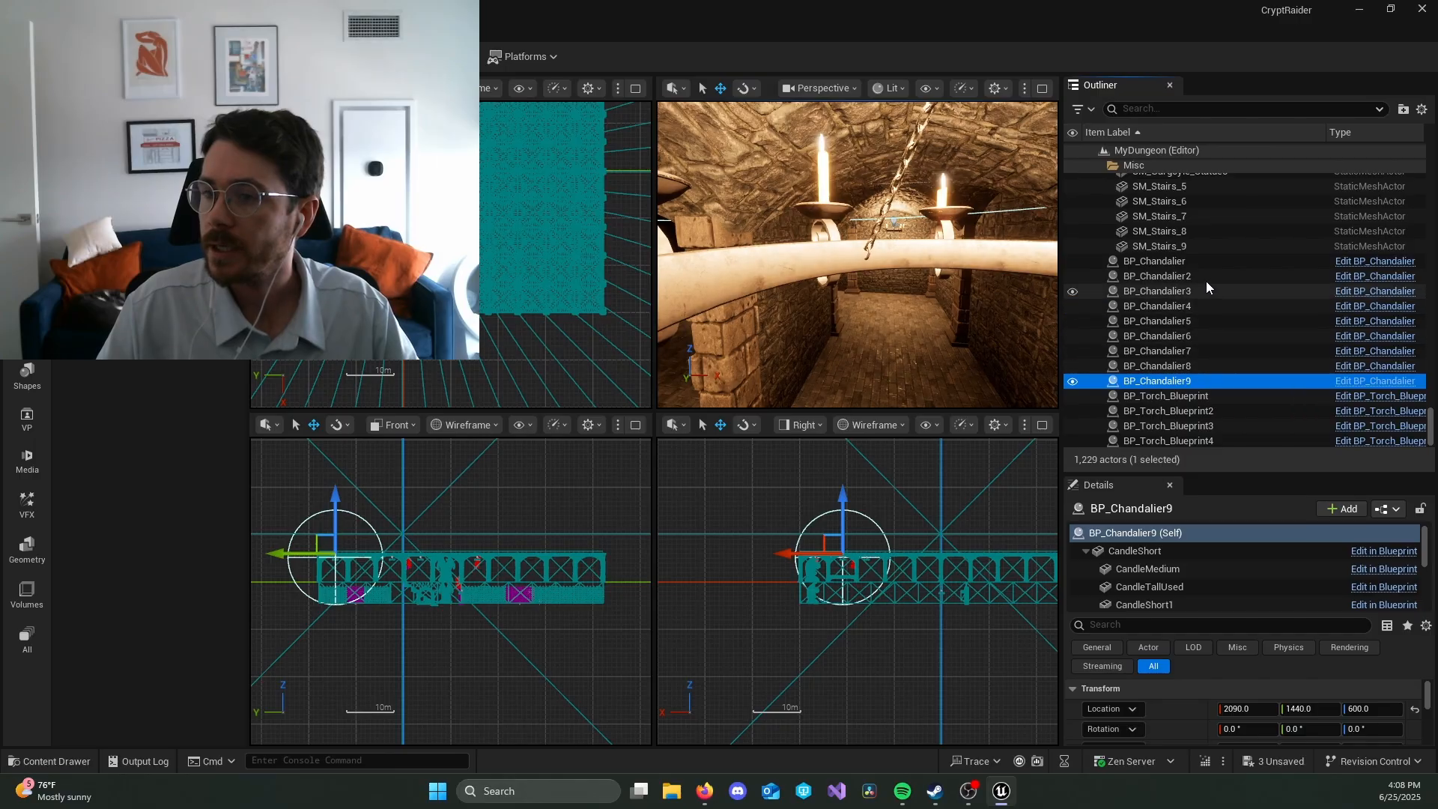
pyautogui.keyDown('shift'); pyautogui.click(1199, 262); pyautogui.keyUp('shift')
pyautogui.press('Delete')
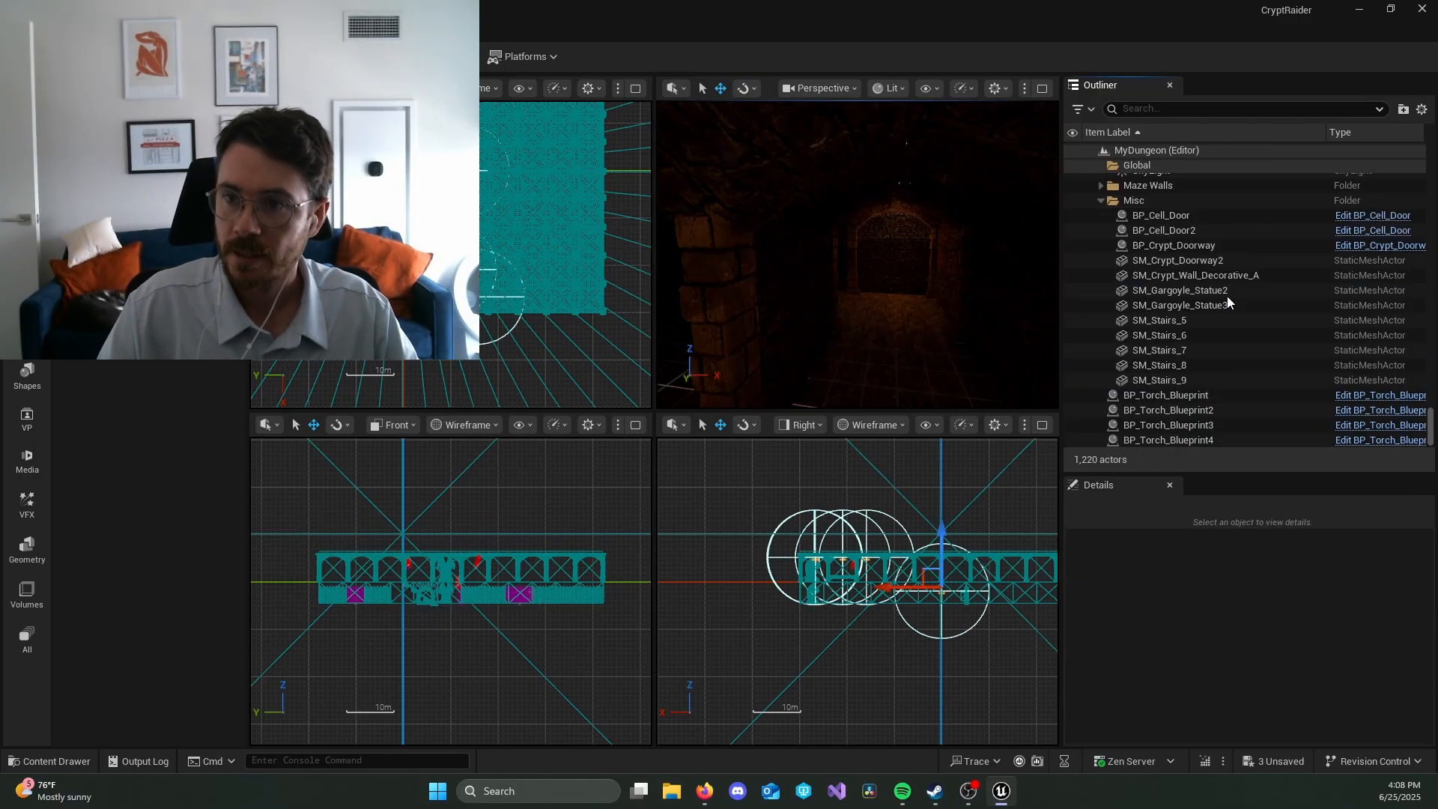
# Step: Place a new BP_Chandalier on the corridor ceiling near the SM_Gargoyle_Statue2 statue, at X 2100, Y -700, Z 600
pyautogui.click(810, 568)
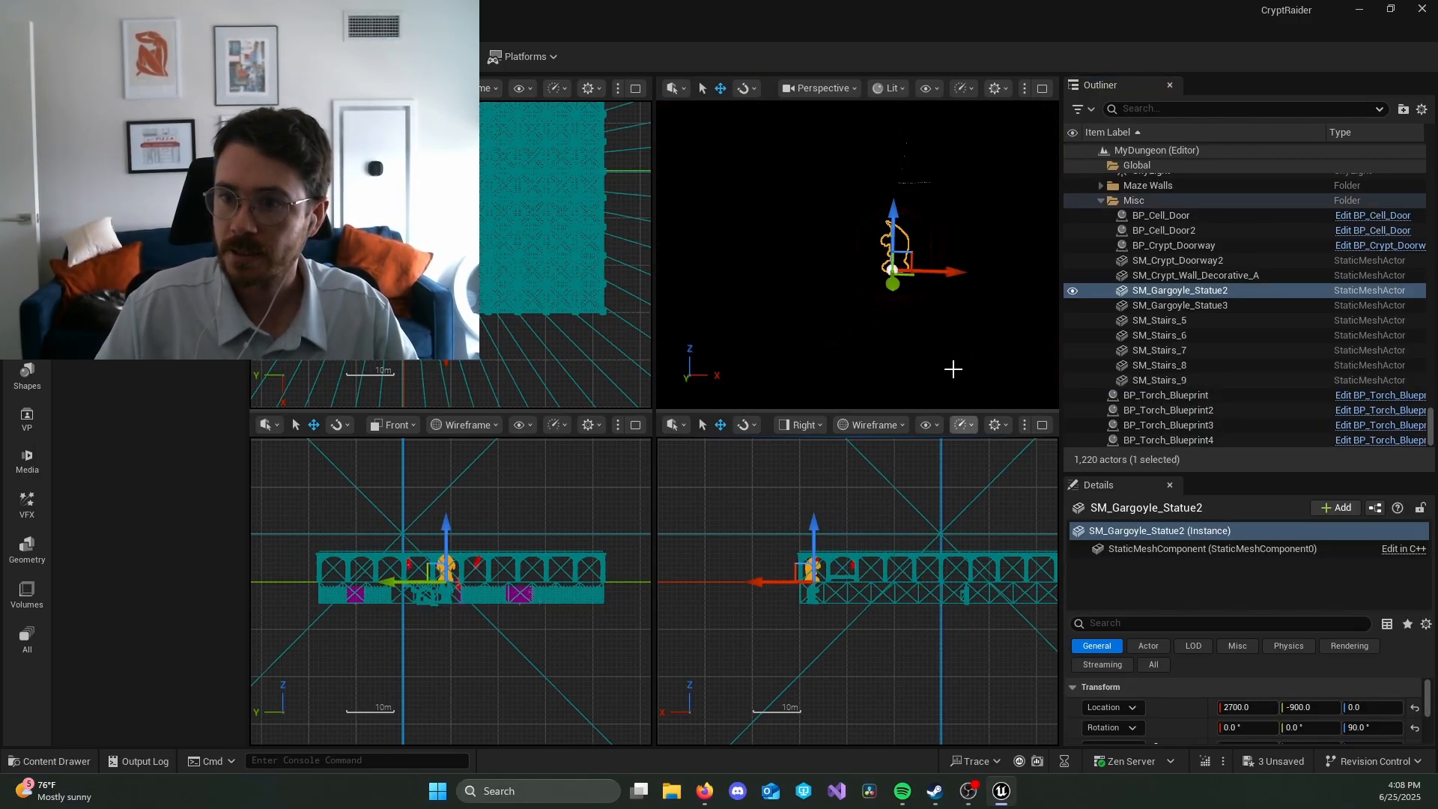
pyautogui.press('f')
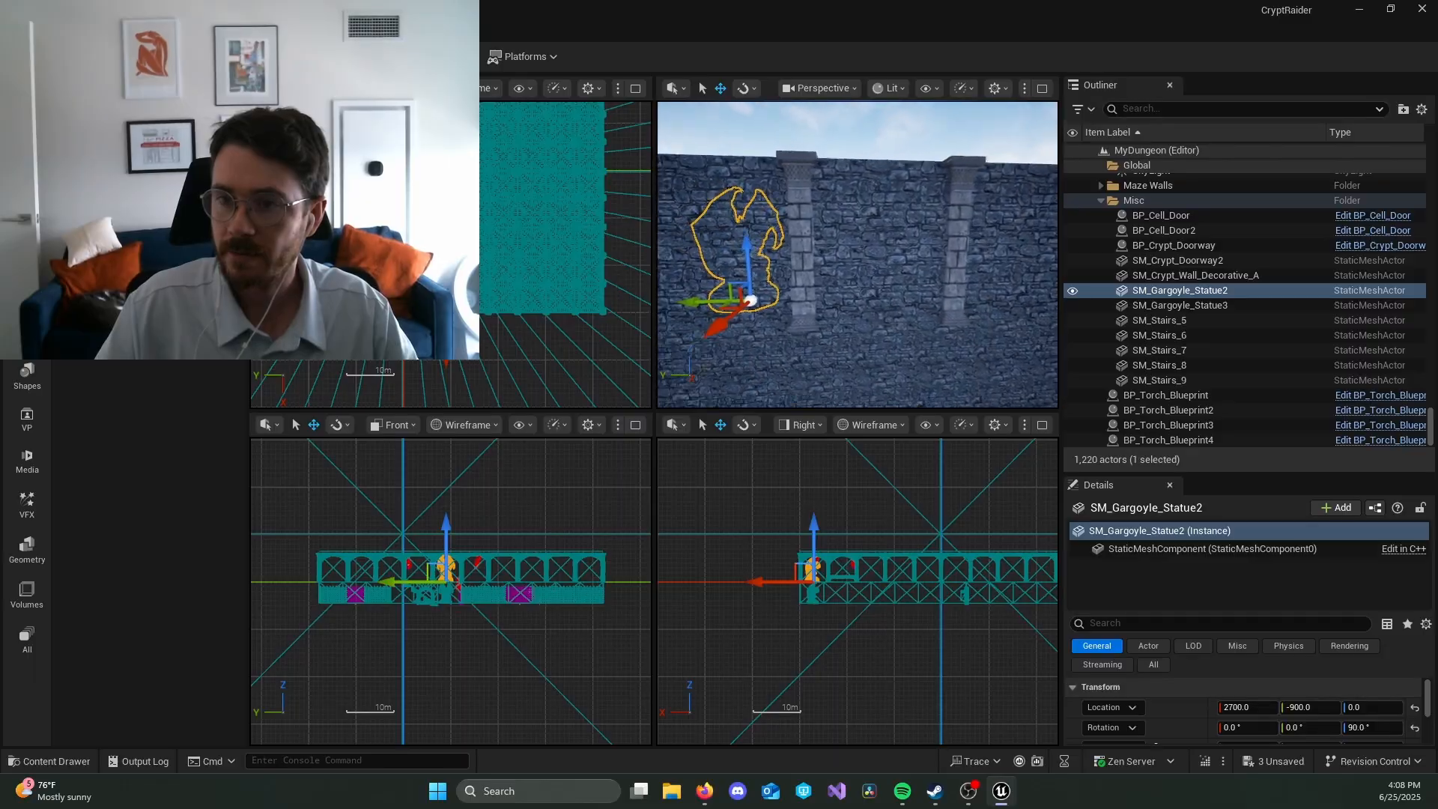
pyautogui.press('w')
pyautogui.moveTo(857, 255); pyautogui.dragTo(742, 251, button='right')
pyautogui.press('w')
pyautogui.press('s')
pyautogui.press('d')
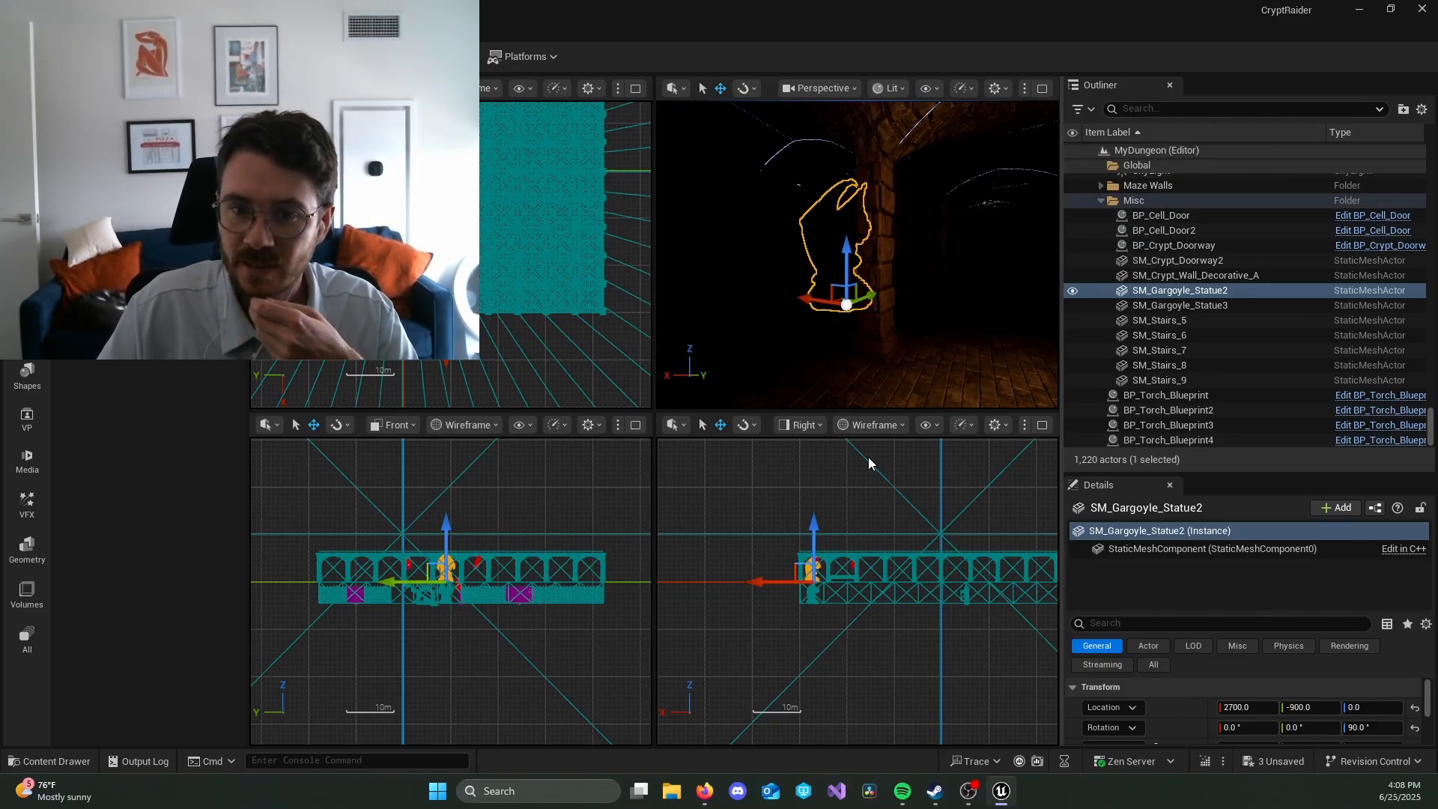
pyautogui.hotkey('ctrl', 'space')
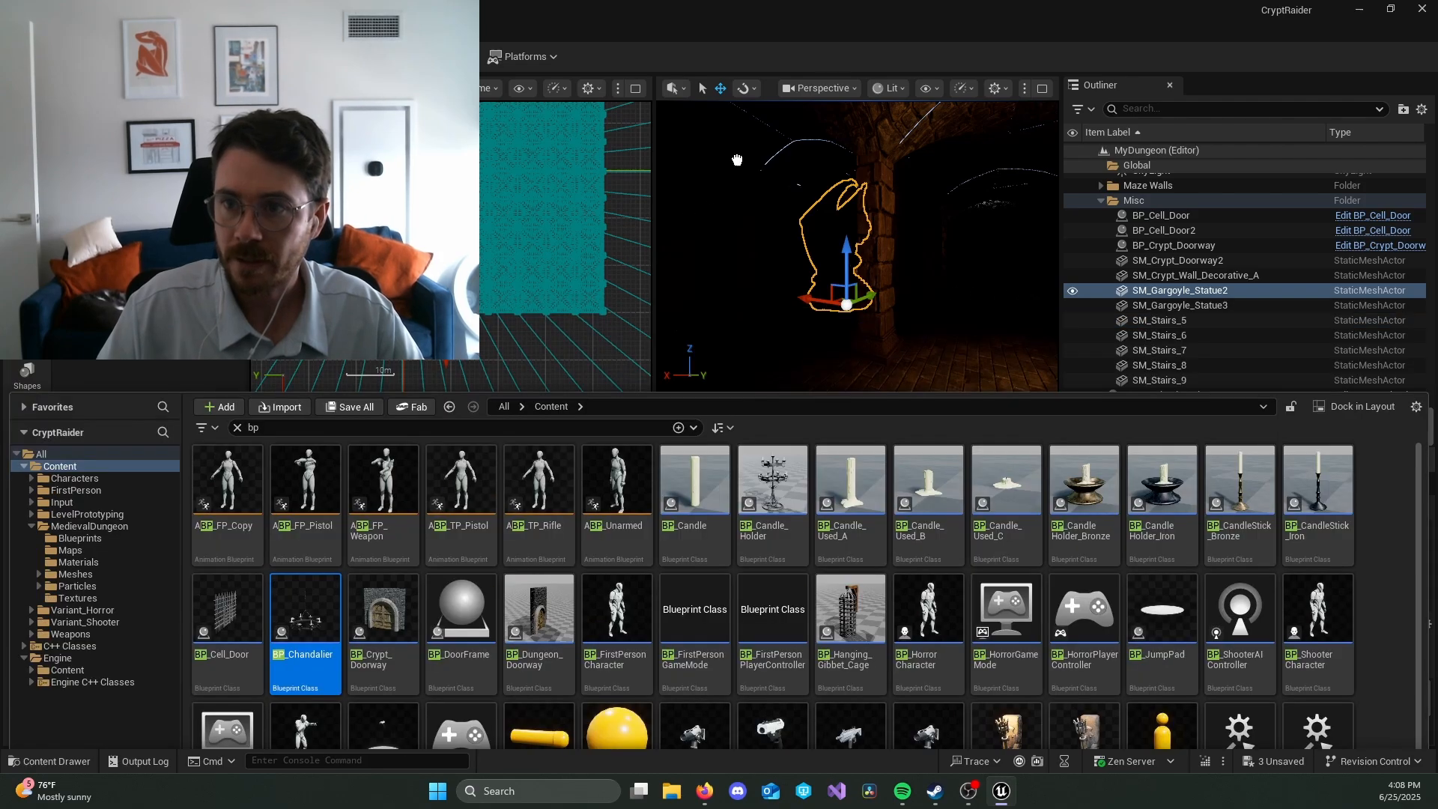
pyautogui.moveTo(737, 160); pyautogui.dragTo(1004, 155)
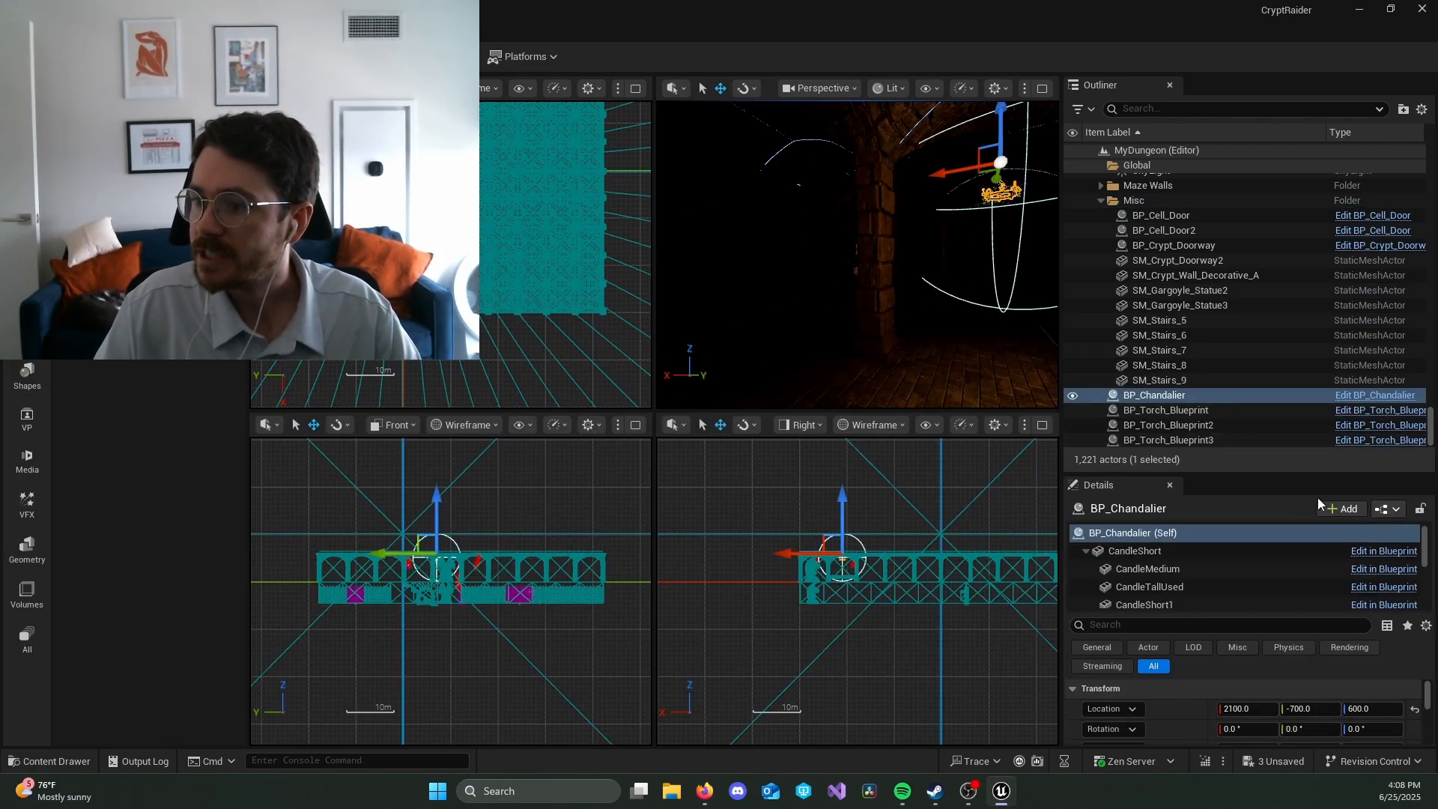
# Step: Create a child blueprint class from the new chandelier, named BP_Chandalier_Blueprint, in the /All/Game folder
pyautogui.click(1399, 513)
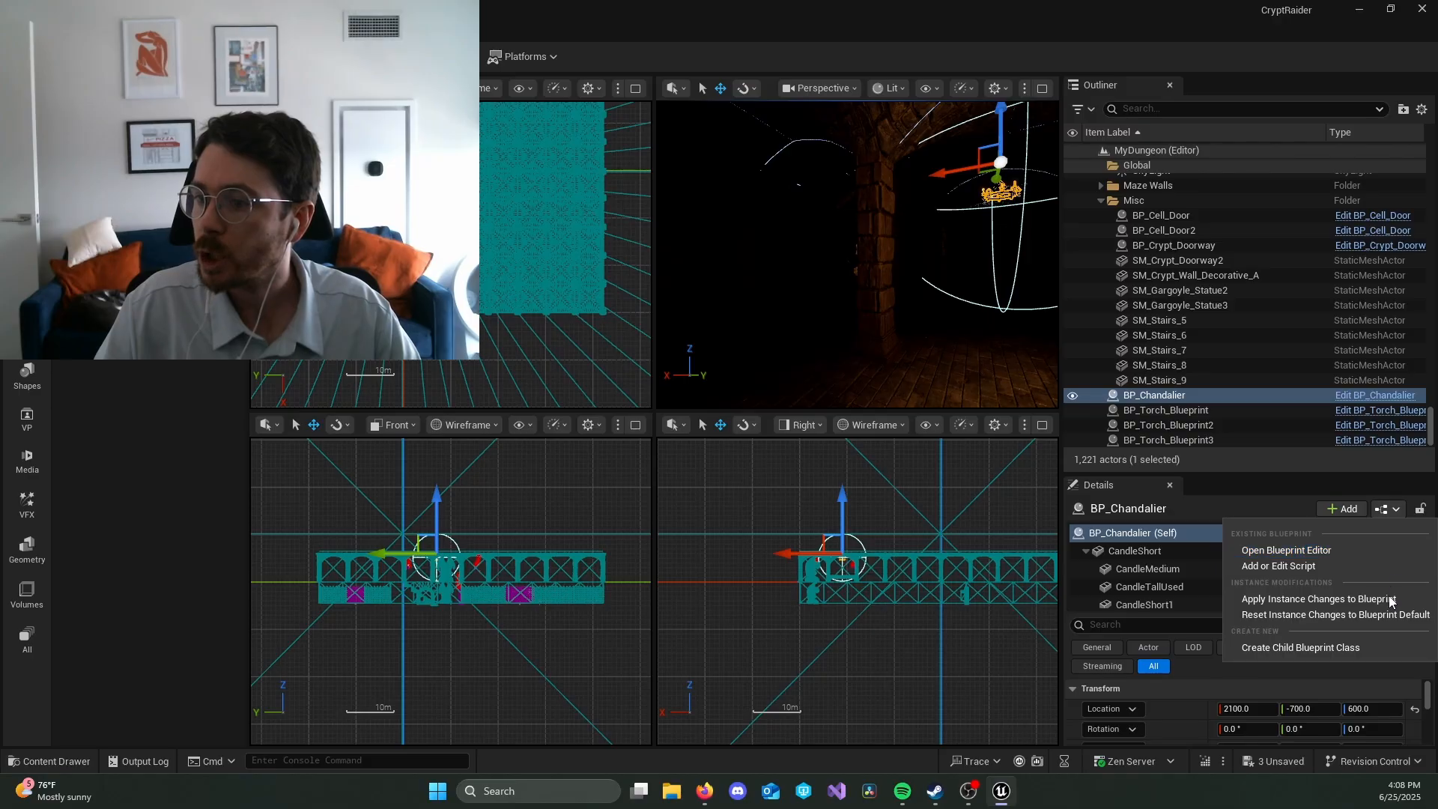
pyautogui.click(1381, 648)
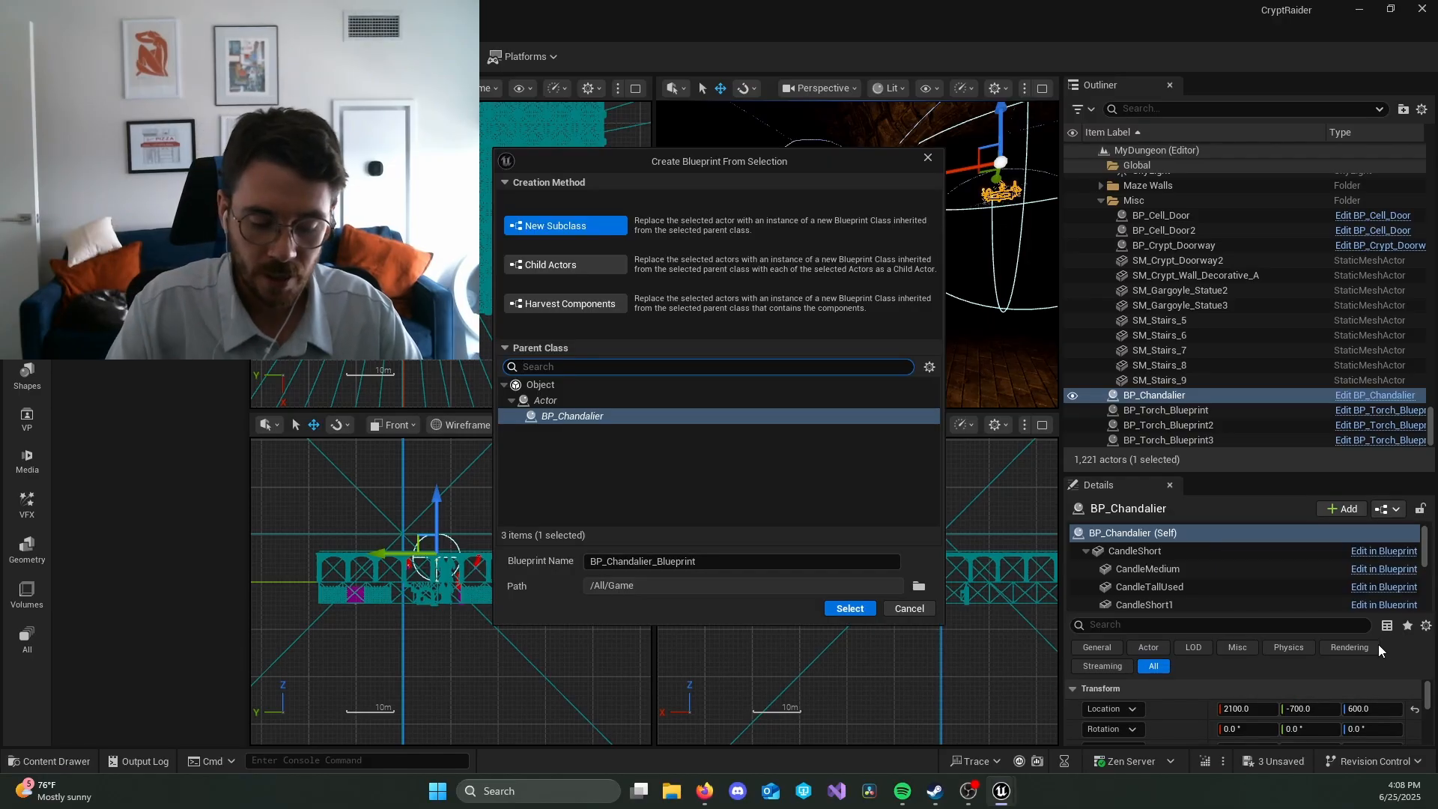
pyautogui.write('BP_Chand')
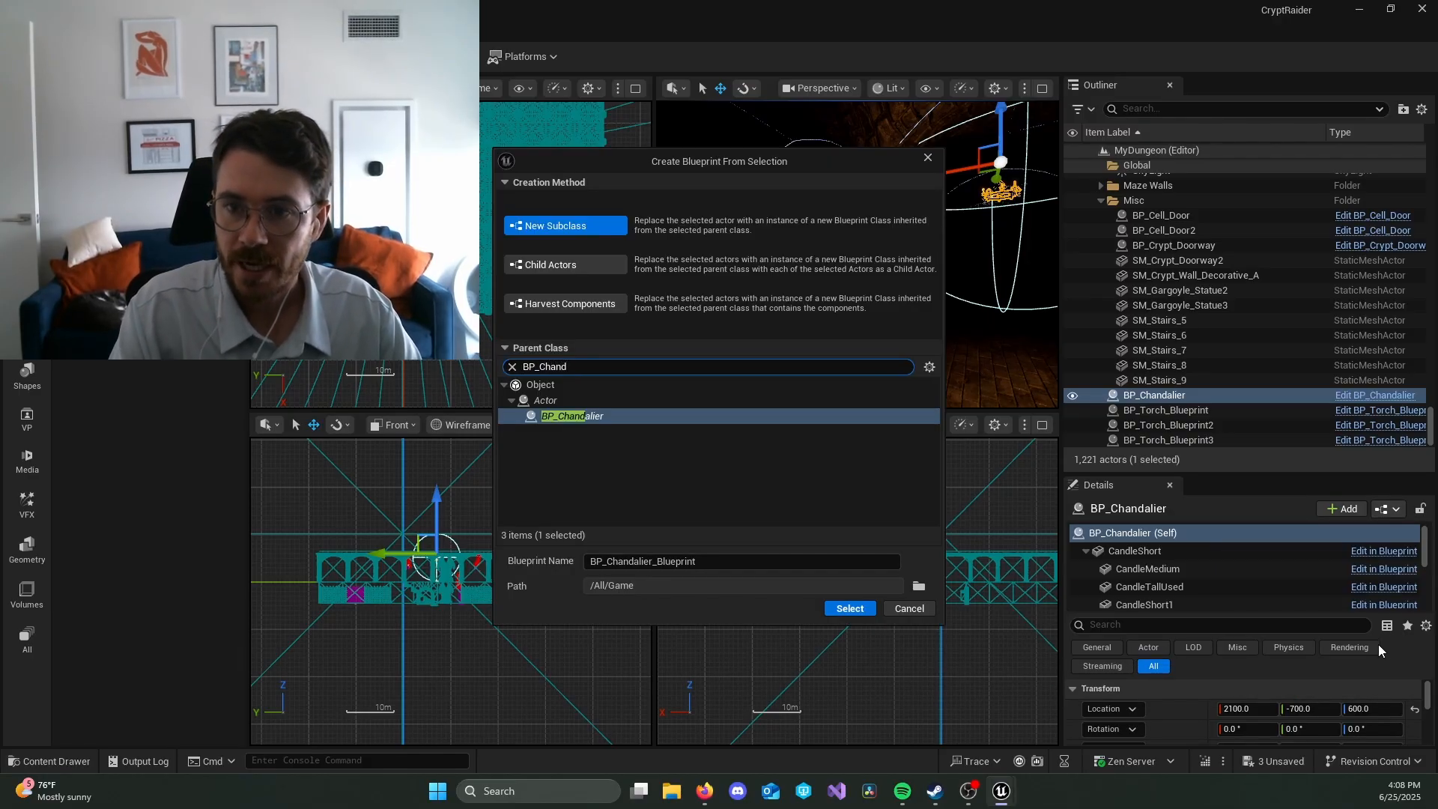
pyautogui.write('ies')
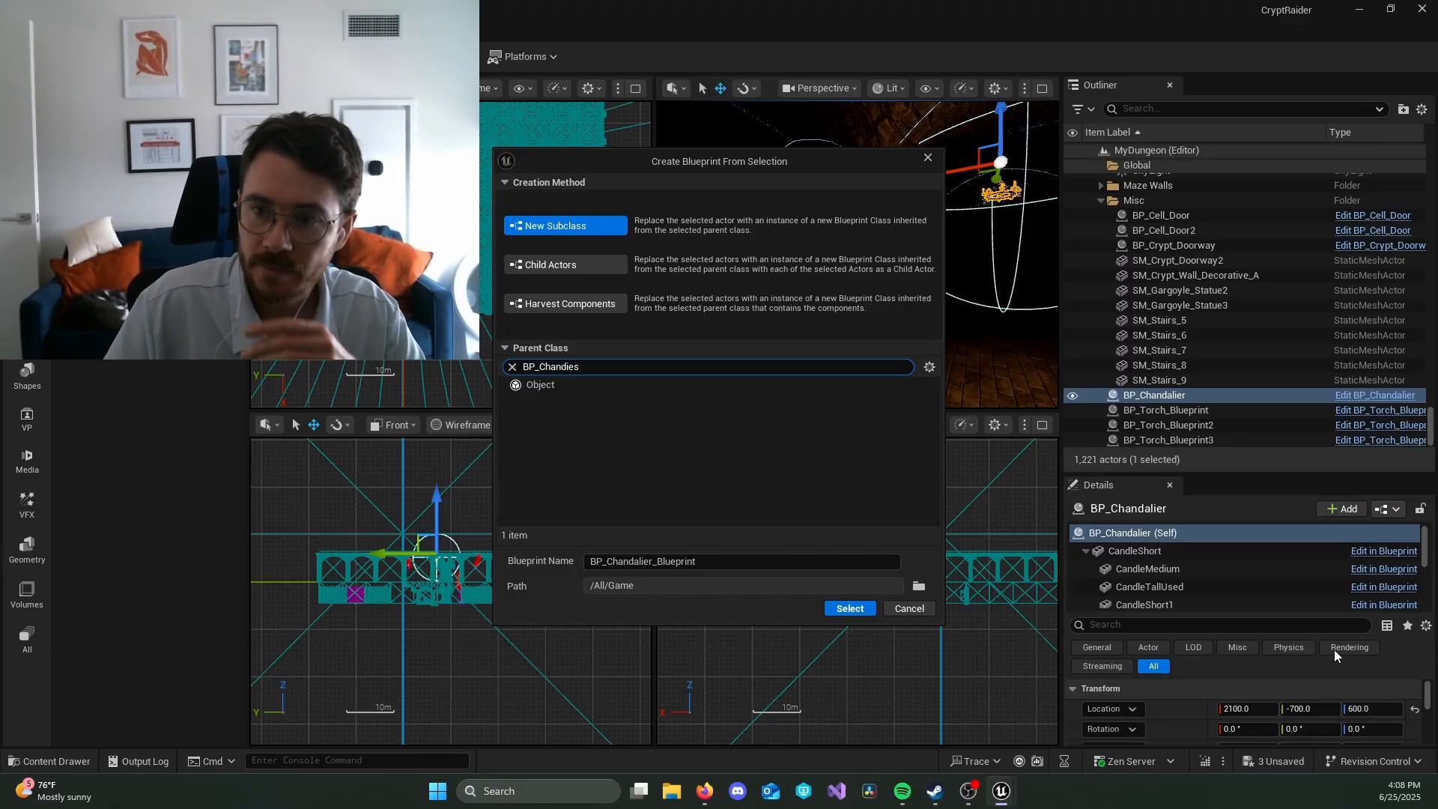
pyautogui.click(918, 586)
pyautogui.click(649, 322)
pyautogui.click(744, 540)
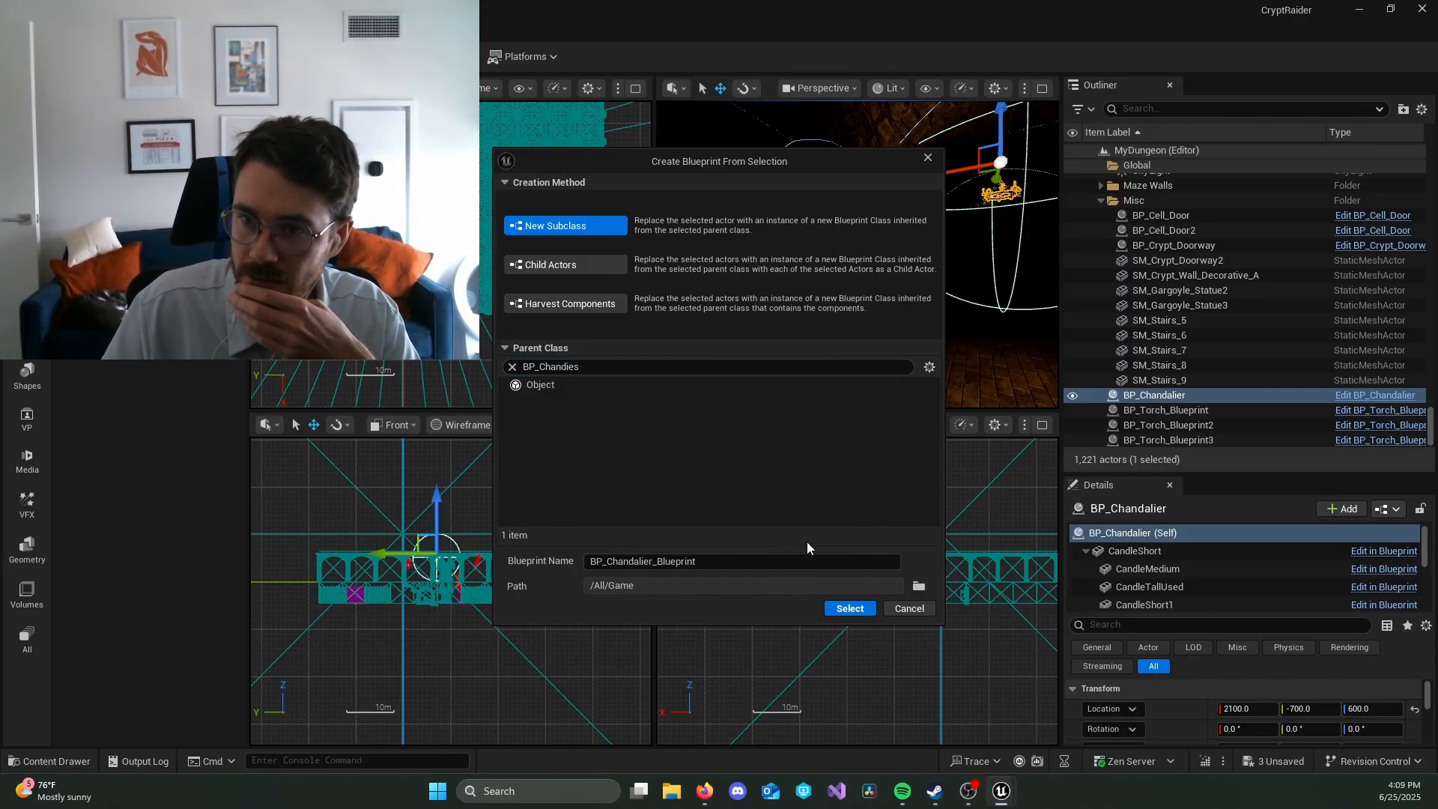
pyautogui.click(850, 609)
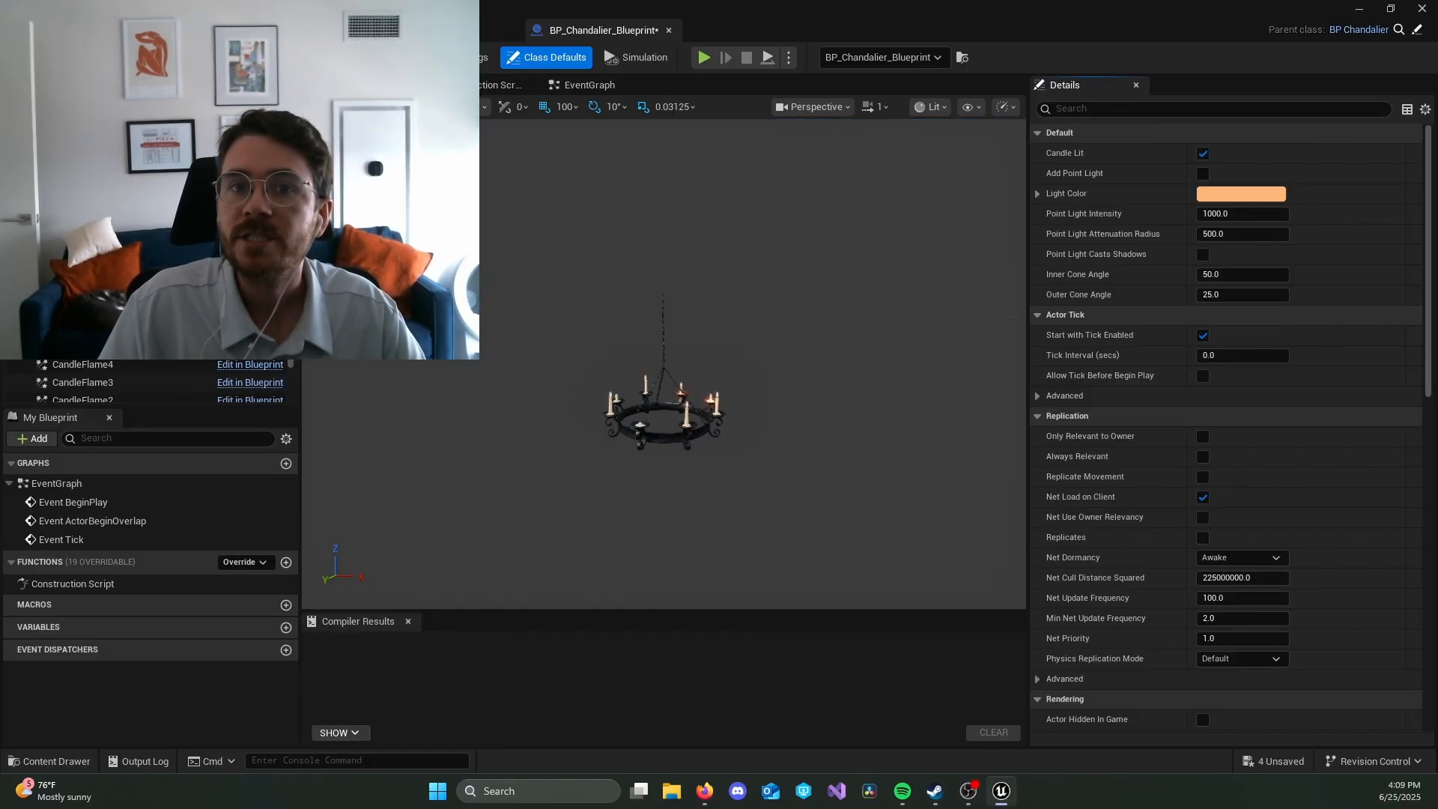
# Step: Return to the level and move the BP_Chandalier_Blueprint chandelier along Y to -1400
pyautogui.click(501, 30)
pyautogui.press('f')
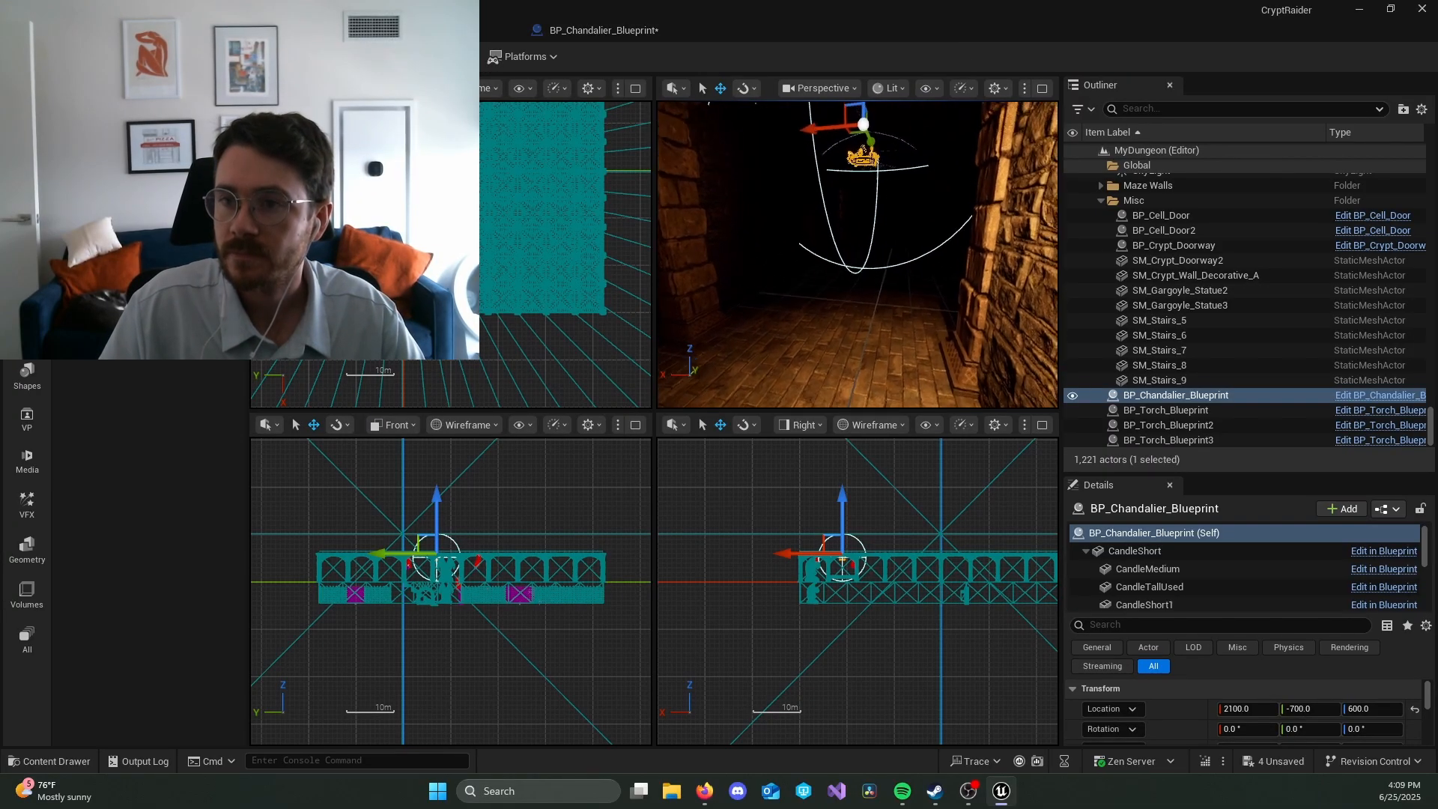
pyautogui.moveTo(866, 179); pyautogui.dragTo(830, 161)
pyautogui.moveTo(829, 160); pyautogui.dragTo(693, 161, button='right')
pyautogui.press('s')
pyautogui.press('w')
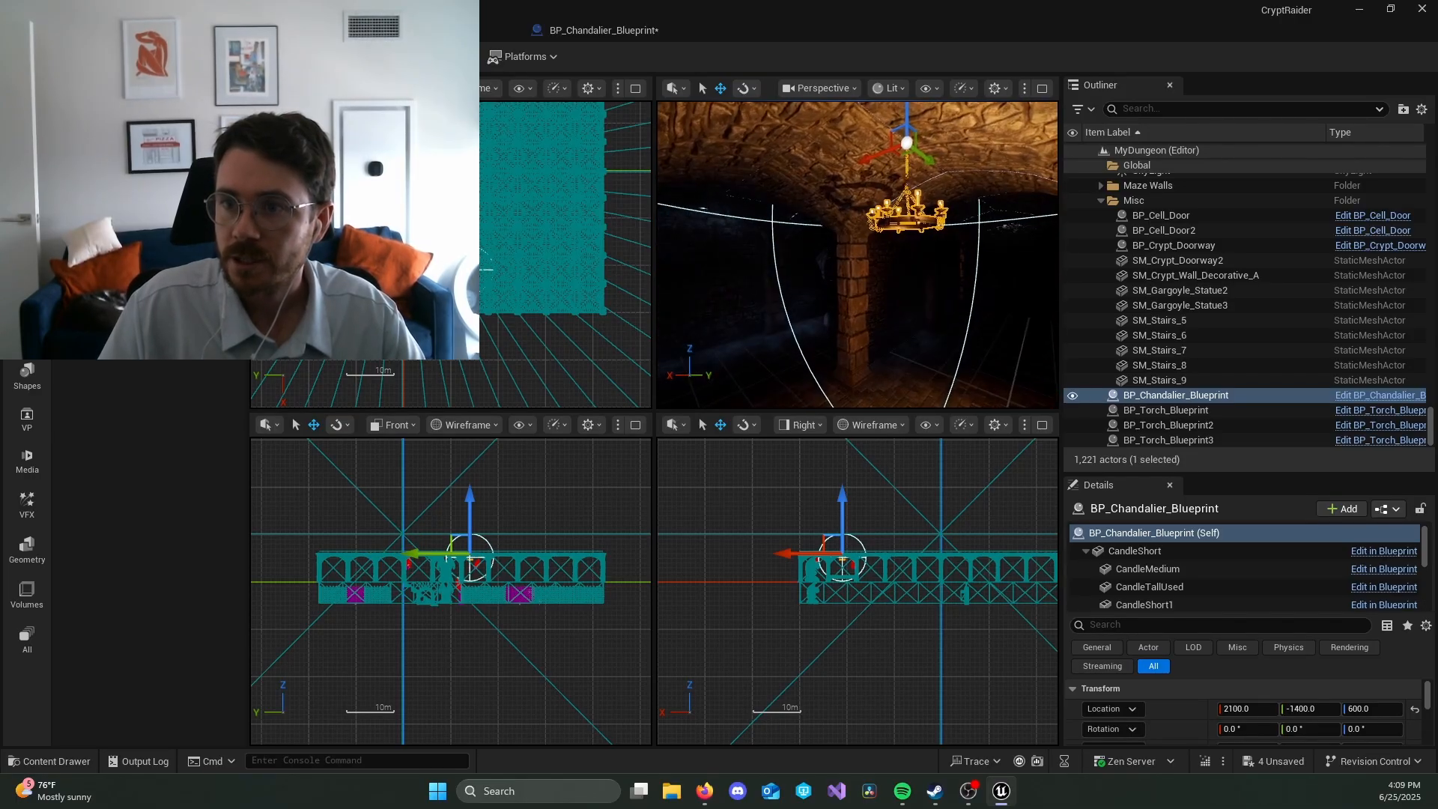
# Step: Shift the chandelier further along Y to -1600 and check its position from several angles
pyautogui.moveTo(942, 166); pyautogui.dragTo(872, 144)
pyautogui.press('s')
pyautogui.moveTo(928, 237); pyautogui.dragTo(899, 240, button='right')
pyautogui.press('s')
pyautogui.press('w')
pyautogui.moveTo(917, 247); pyautogui.dragTo(922, 253, button='right')
pyautogui.press('w')
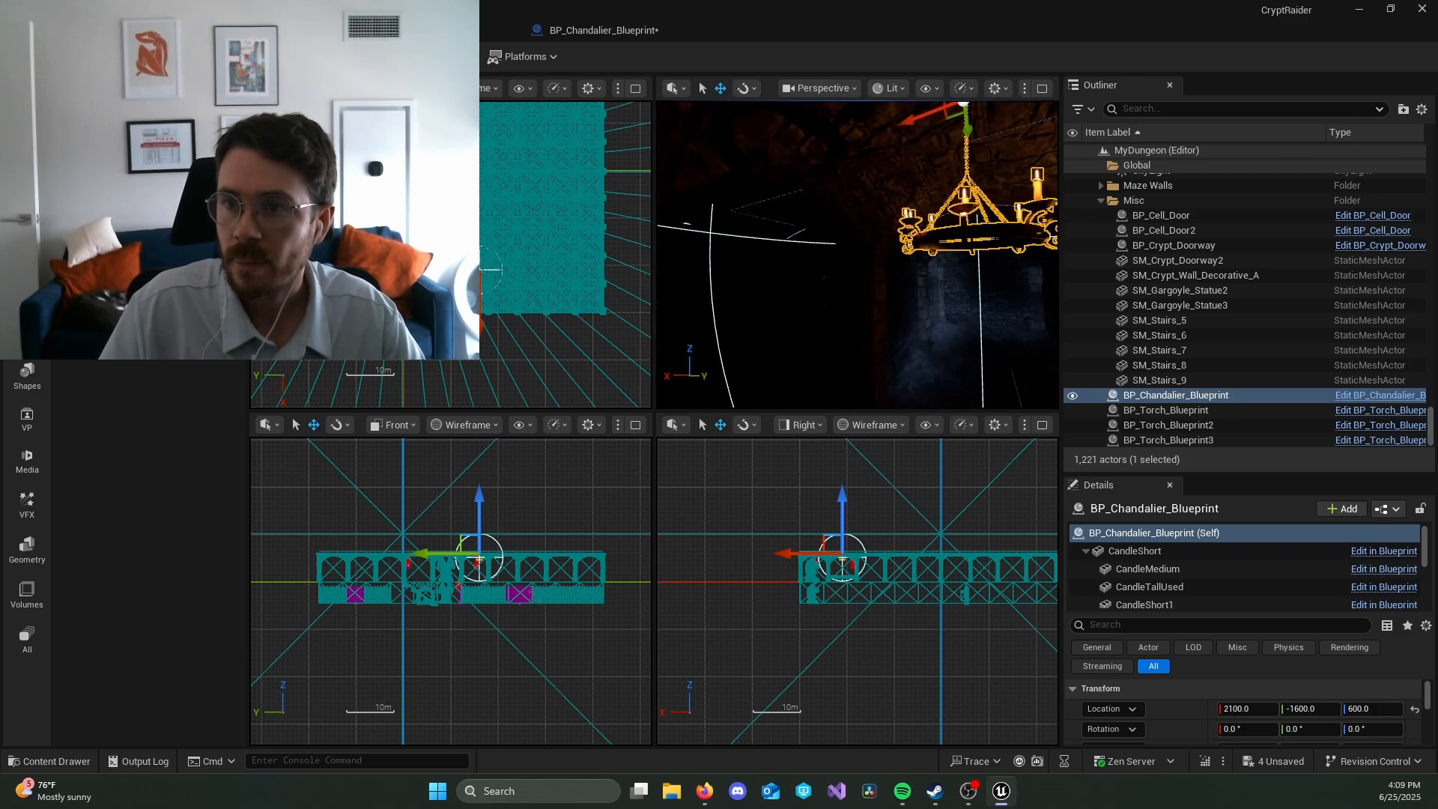
# Step: Move the chandelier along the corridor, positioning it at X 2700, Y -1500
pyautogui.moveTo(912, 126); pyautogui.dragTo(662, 217)
pyautogui.press('f')
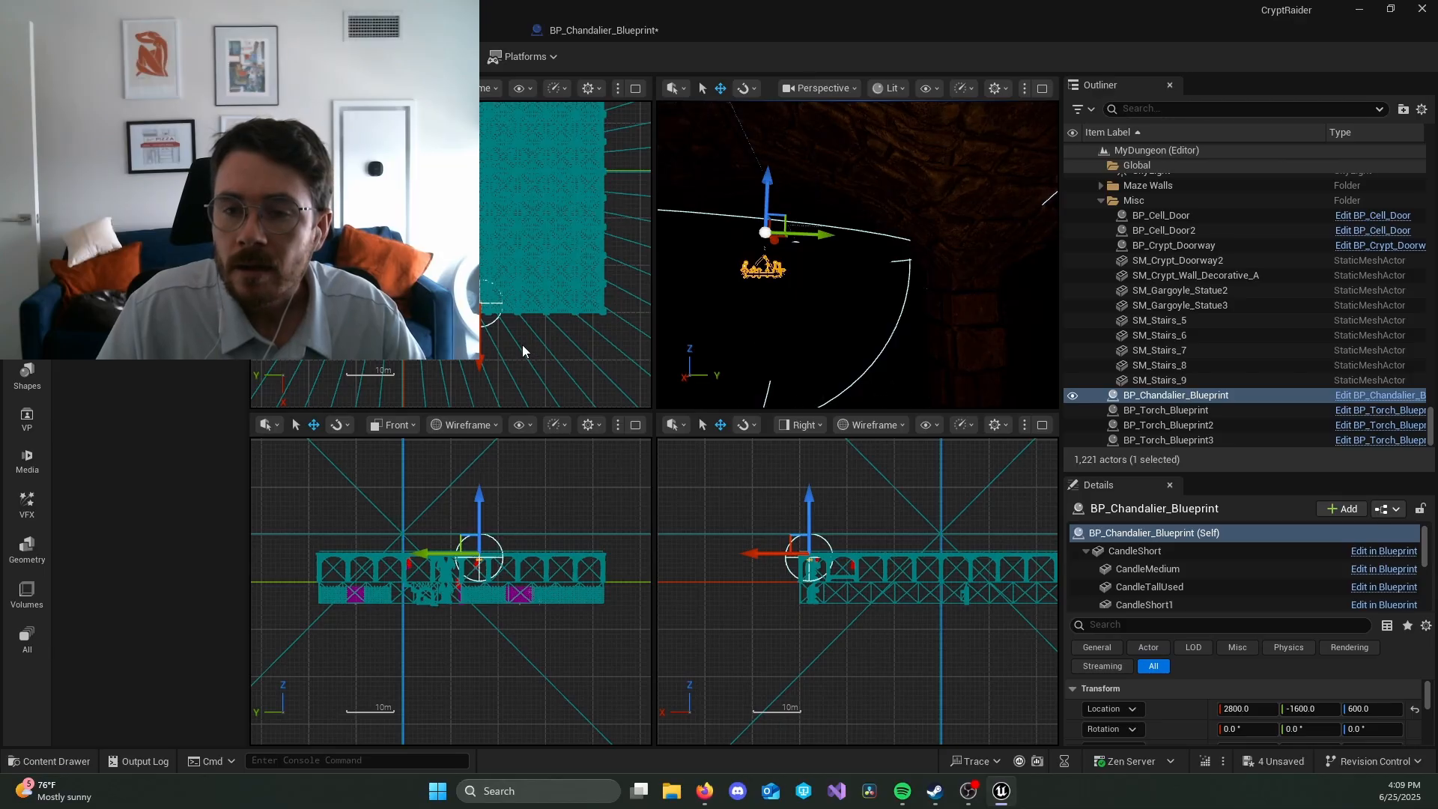
pyautogui.scroll(5, 523, 344)
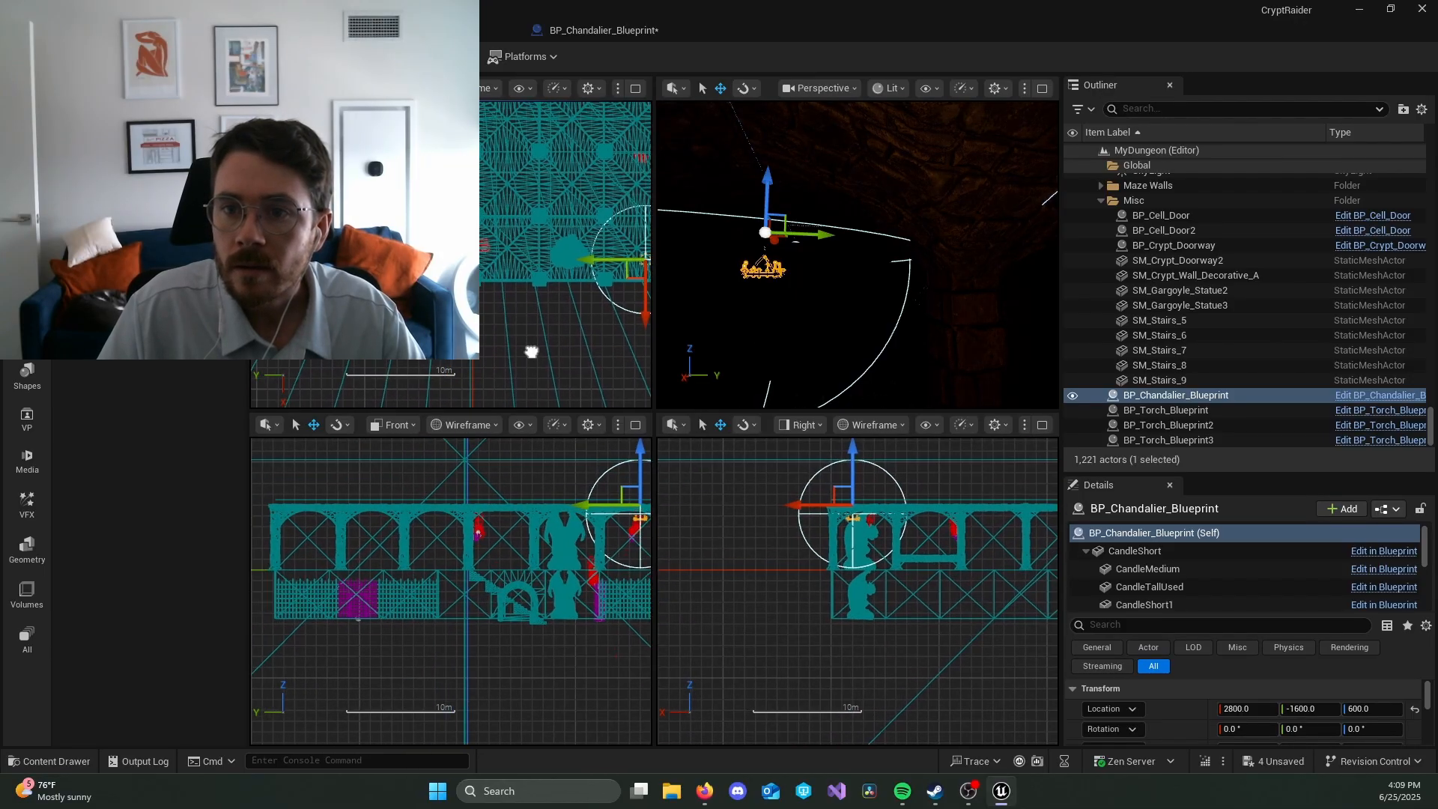
pyautogui.moveTo(531, 352); pyautogui.dragTo(560, 399, button='right')
pyautogui.scroll(2, 582, 343)
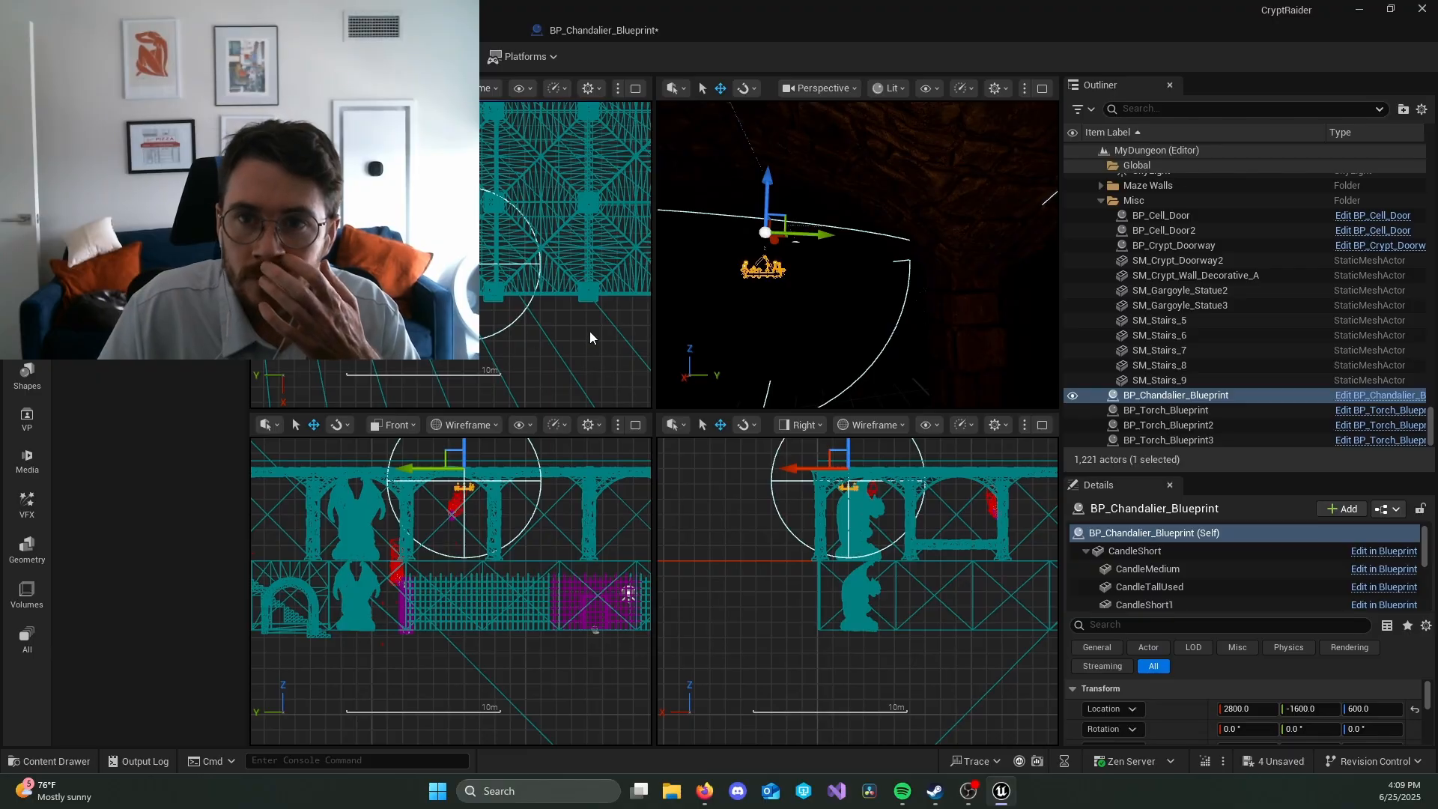
pyautogui.moveTo(463, 319); pyautogui.dragTo(429, 267)
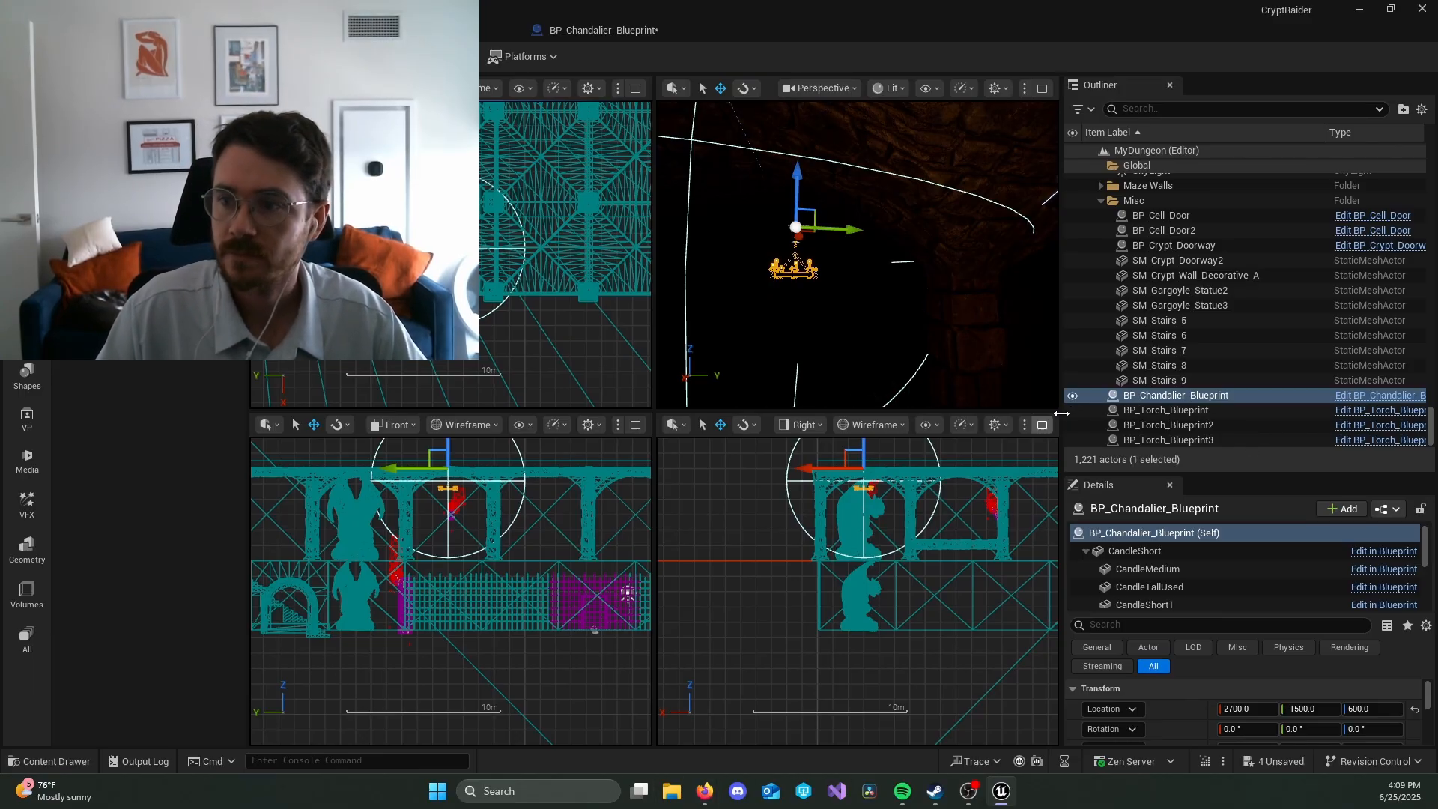
# Step: Delete the placed chandelier from the level and review the class defaults of BP_Chandalier_Blueprint
pyautogui.click(1211, 397)
pyautogui.press('Delete')
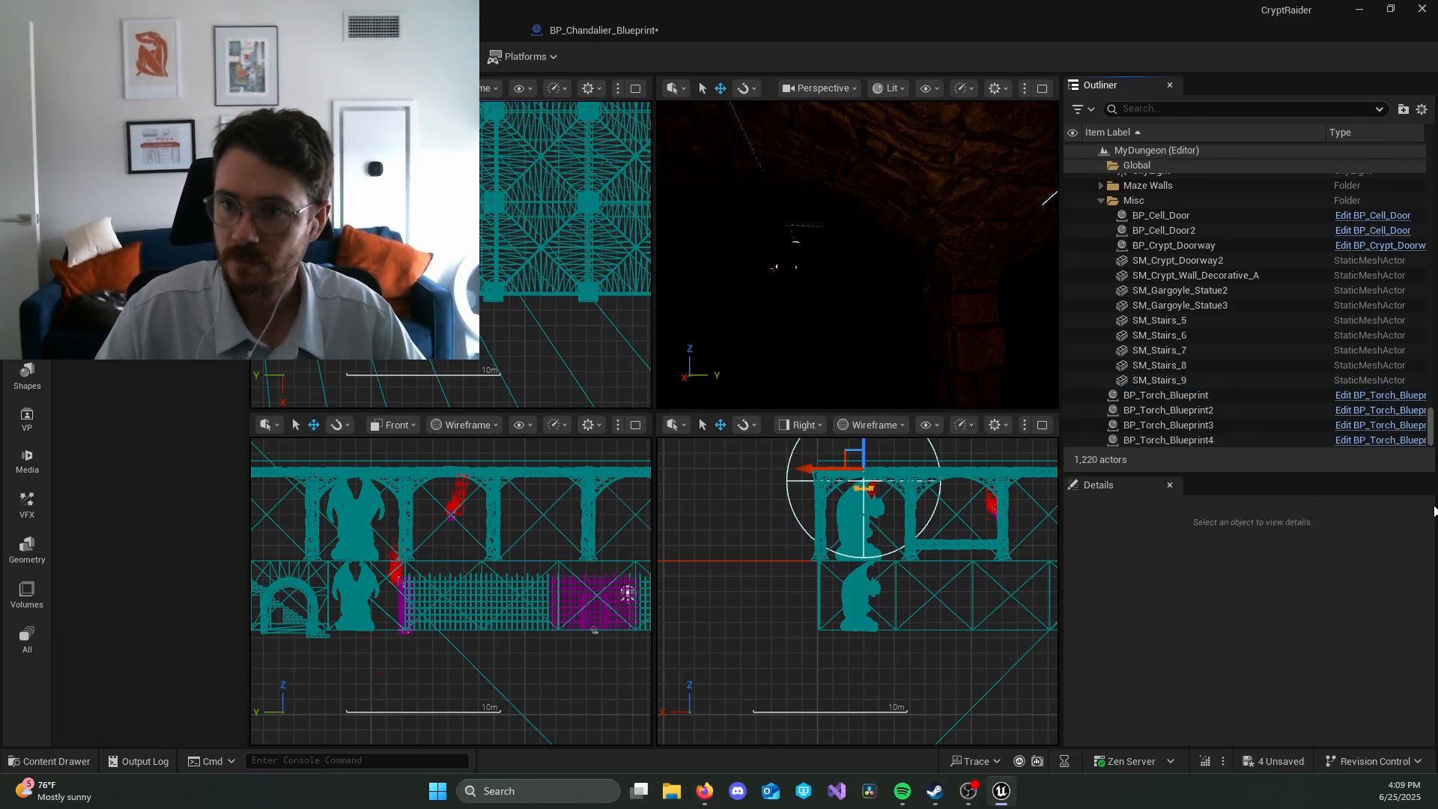
pyautogui.hotkey('ctrl', 'space')
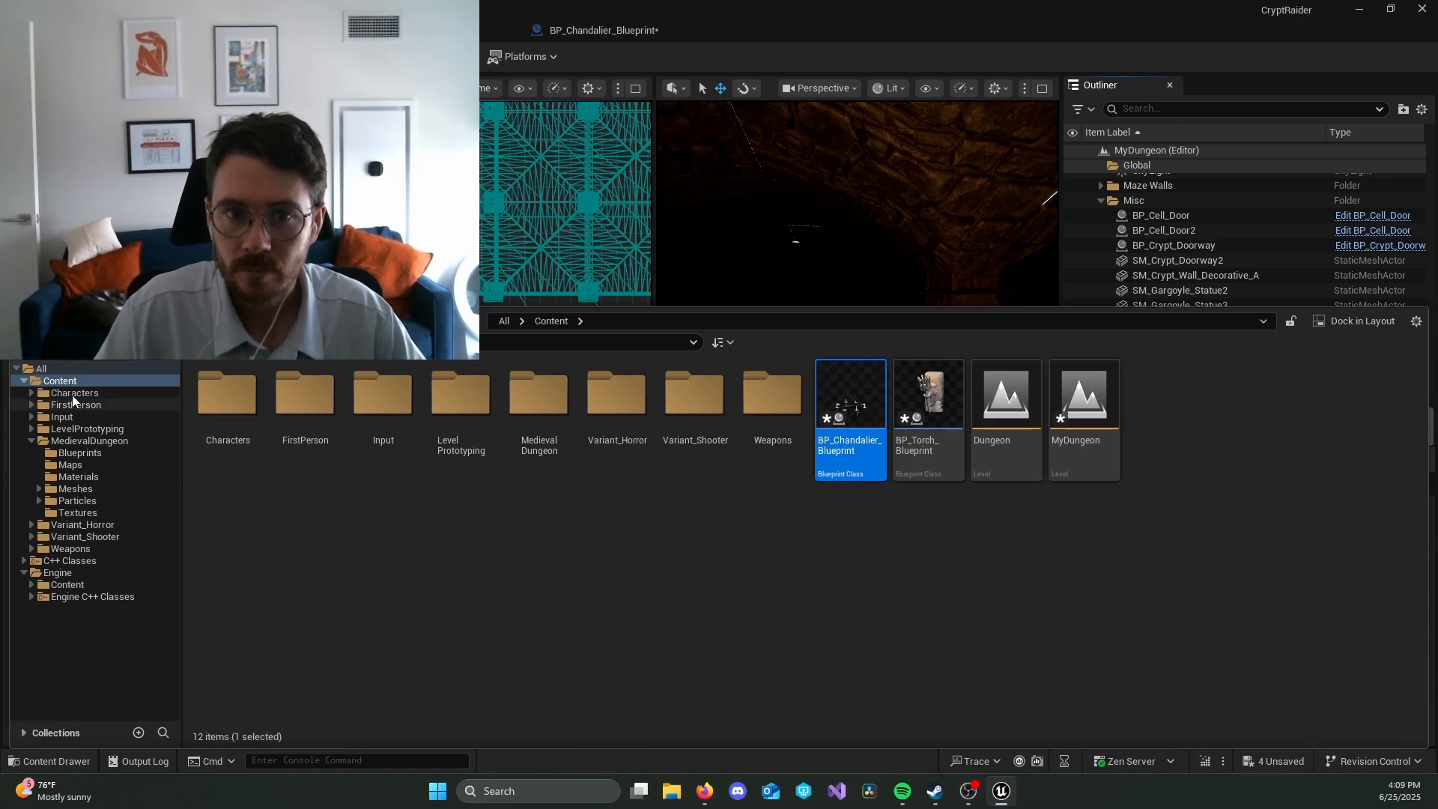
pyautogui.doubleClick(862, 411)
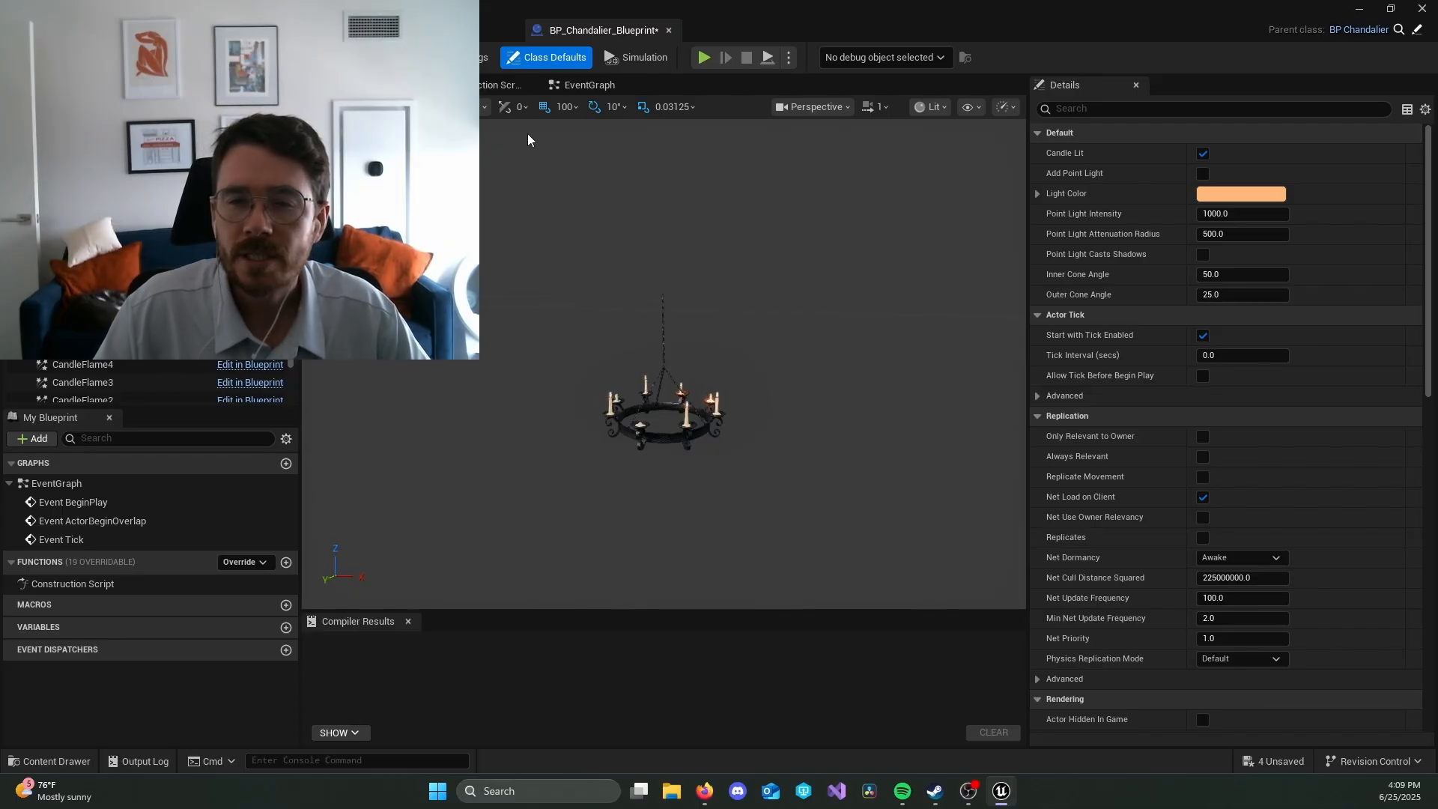
pyautogui.click(112, 30)
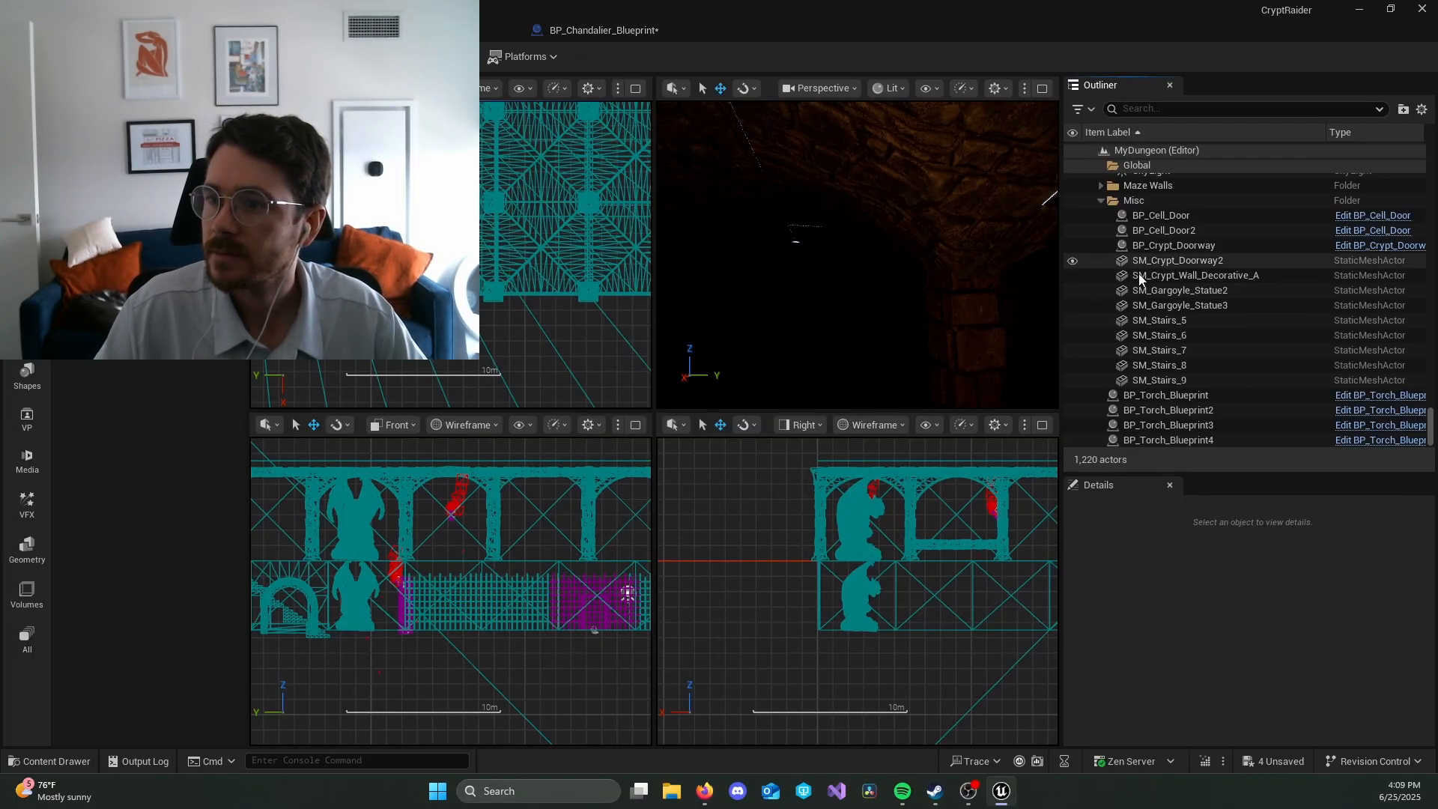
# Step: Place an instance of BP_Chandalier_Blueprint in the dark corridor of the level
pyautogui.hotkey('ctrl', 'space')
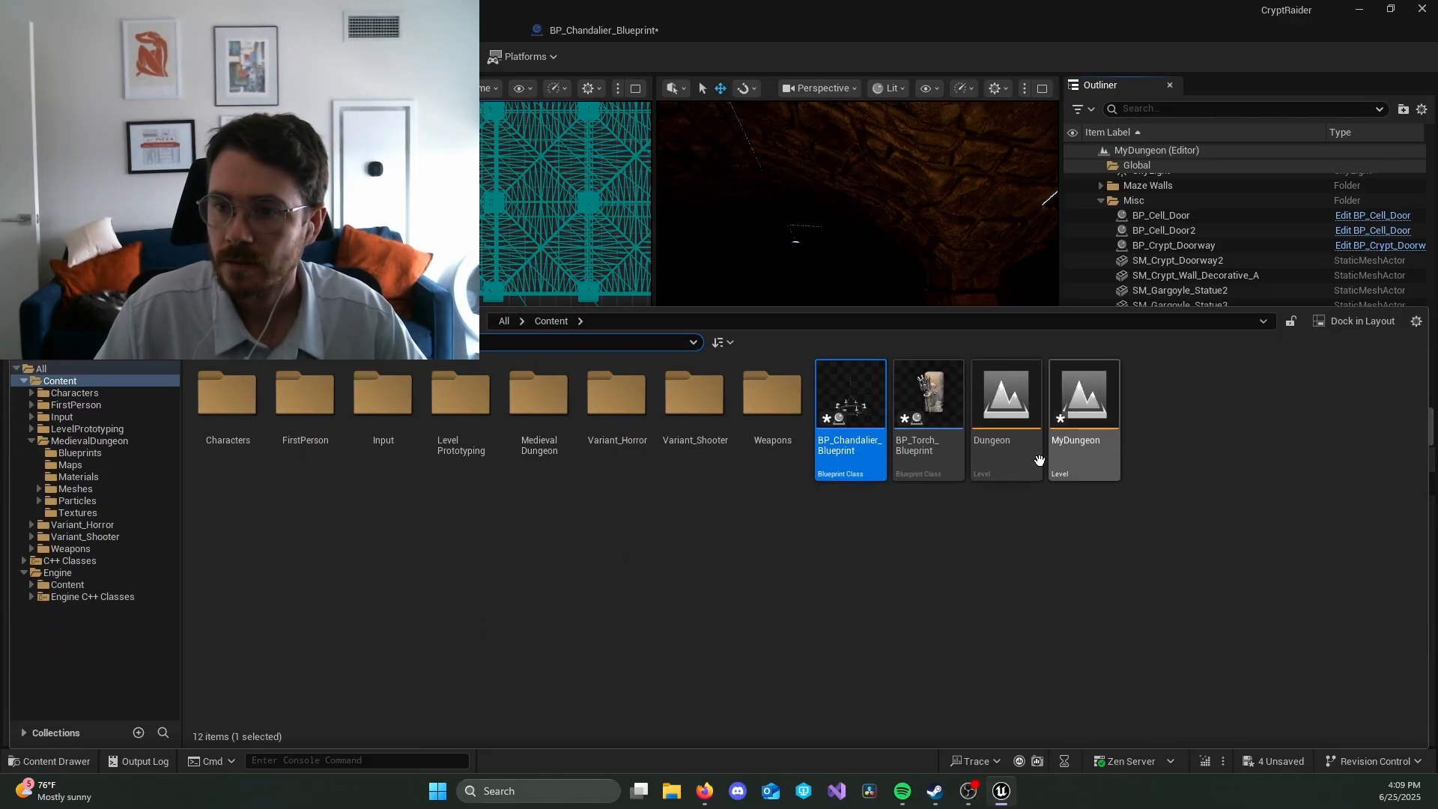
pyautogui.moveTo(842, 404); pyautogui.dragTo(753, 278)
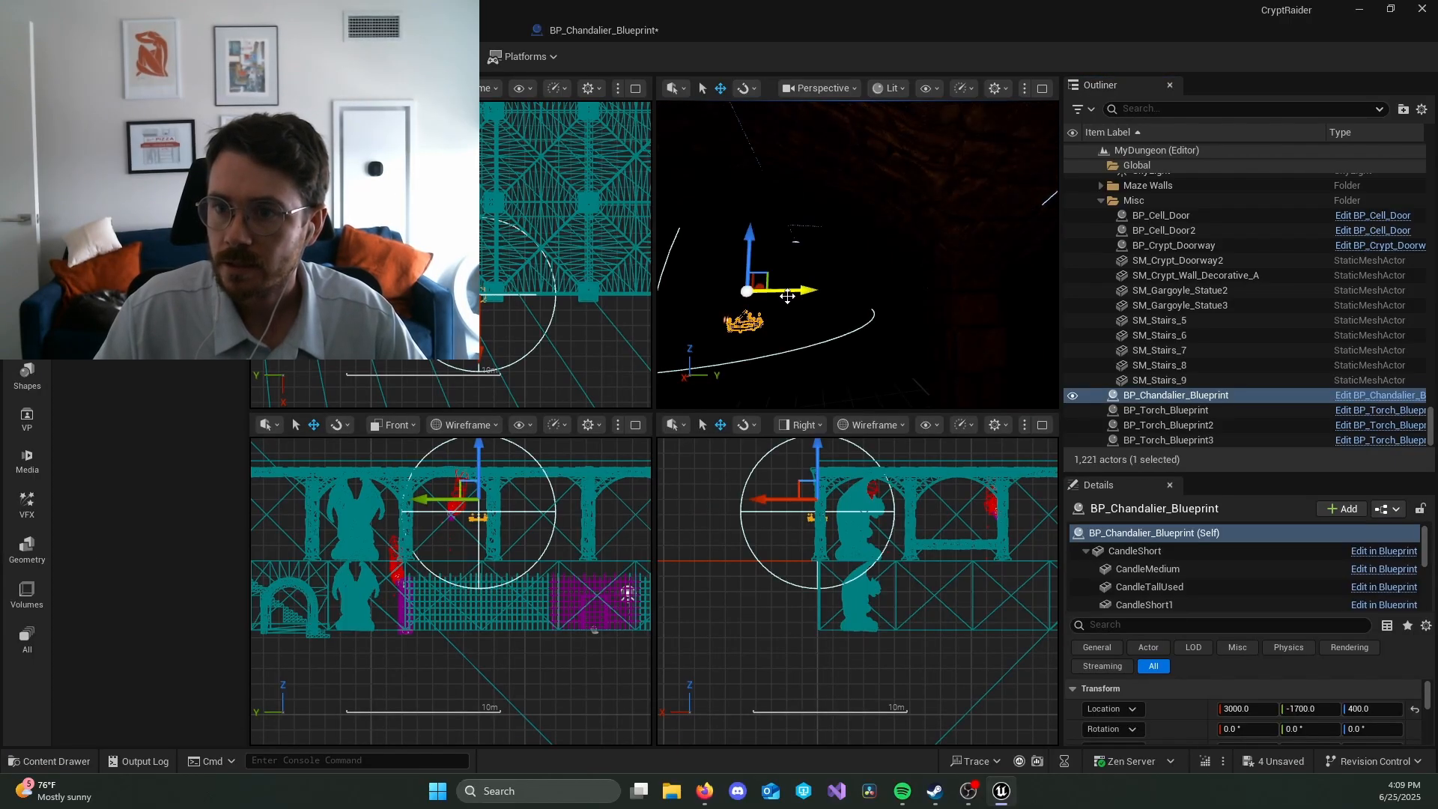
pyautogui.click(1387, 509)
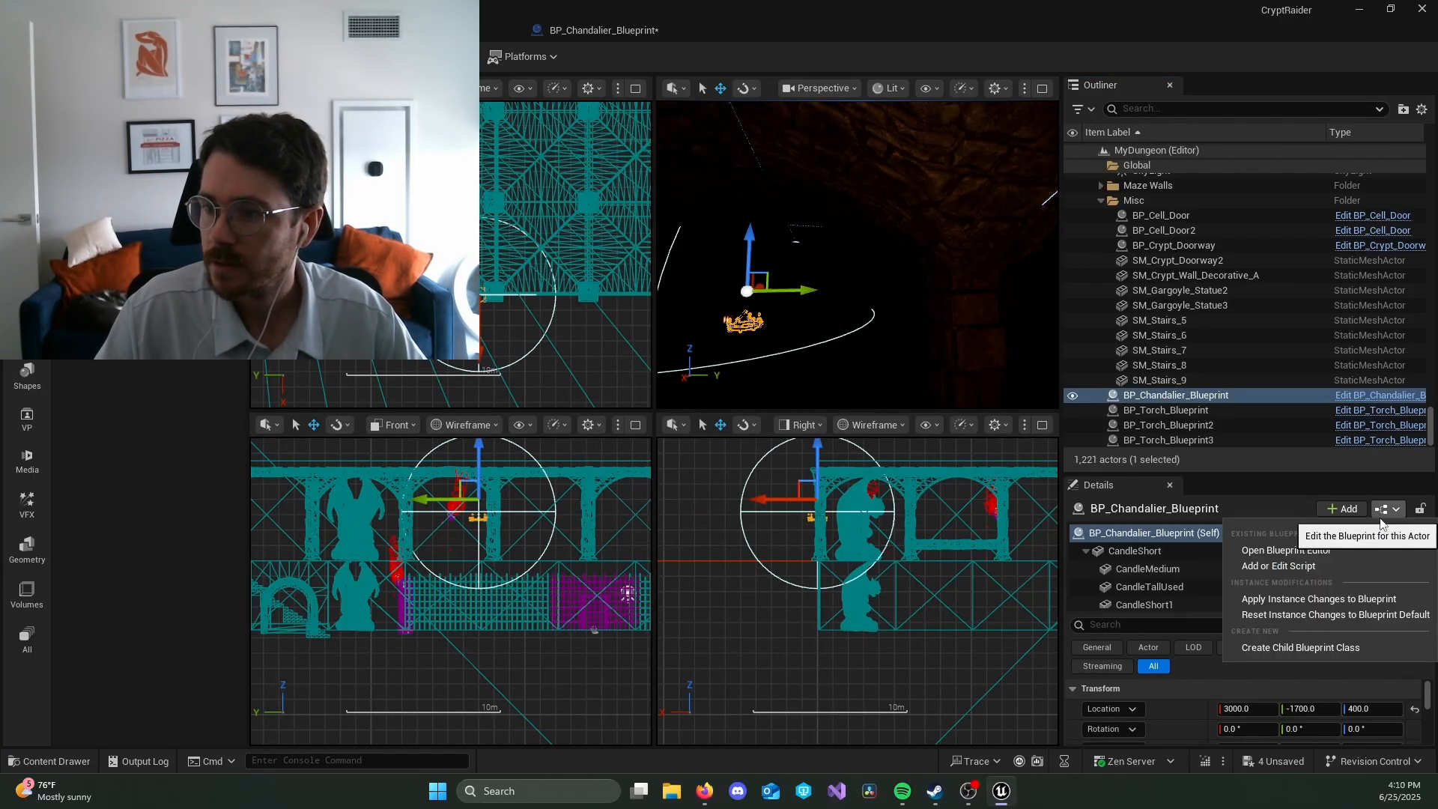
pyautogui.click(1363, 650)
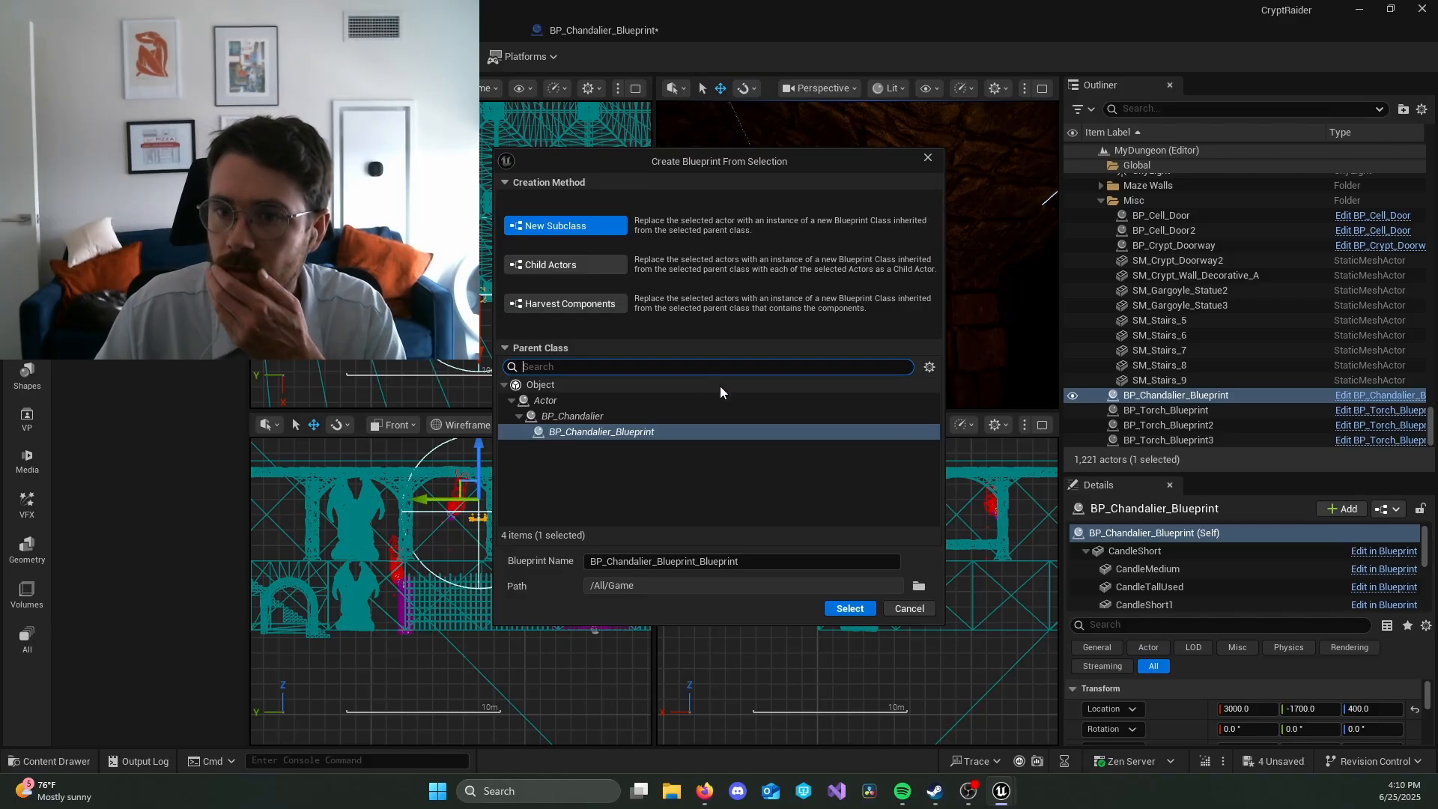
pyautogui.click(759, 562)
pyautogui.moveTo(759, 561); pyautogui.dragTo(562, 562)
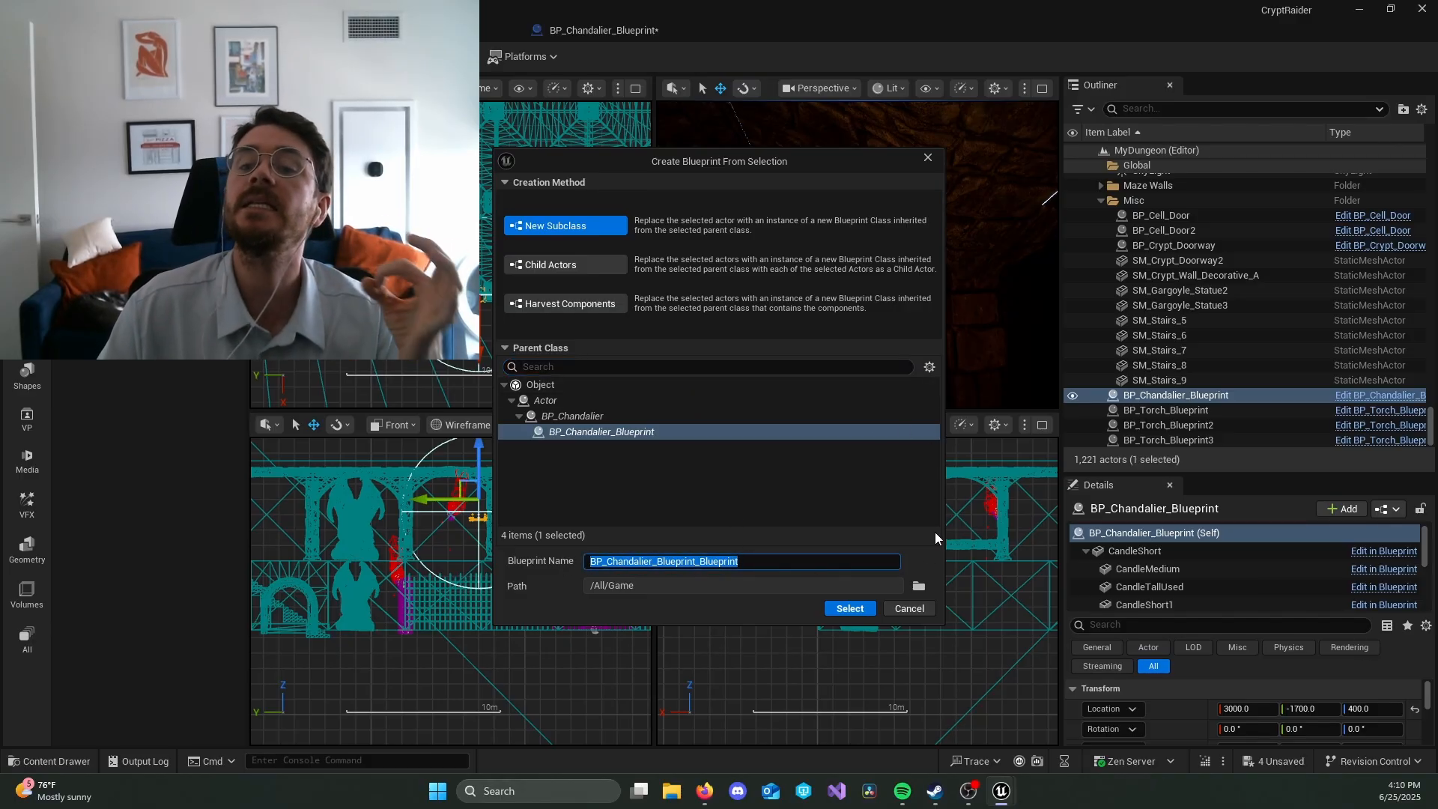
pyautogui.click(941, 609)
pyautogui.click(928, 610)
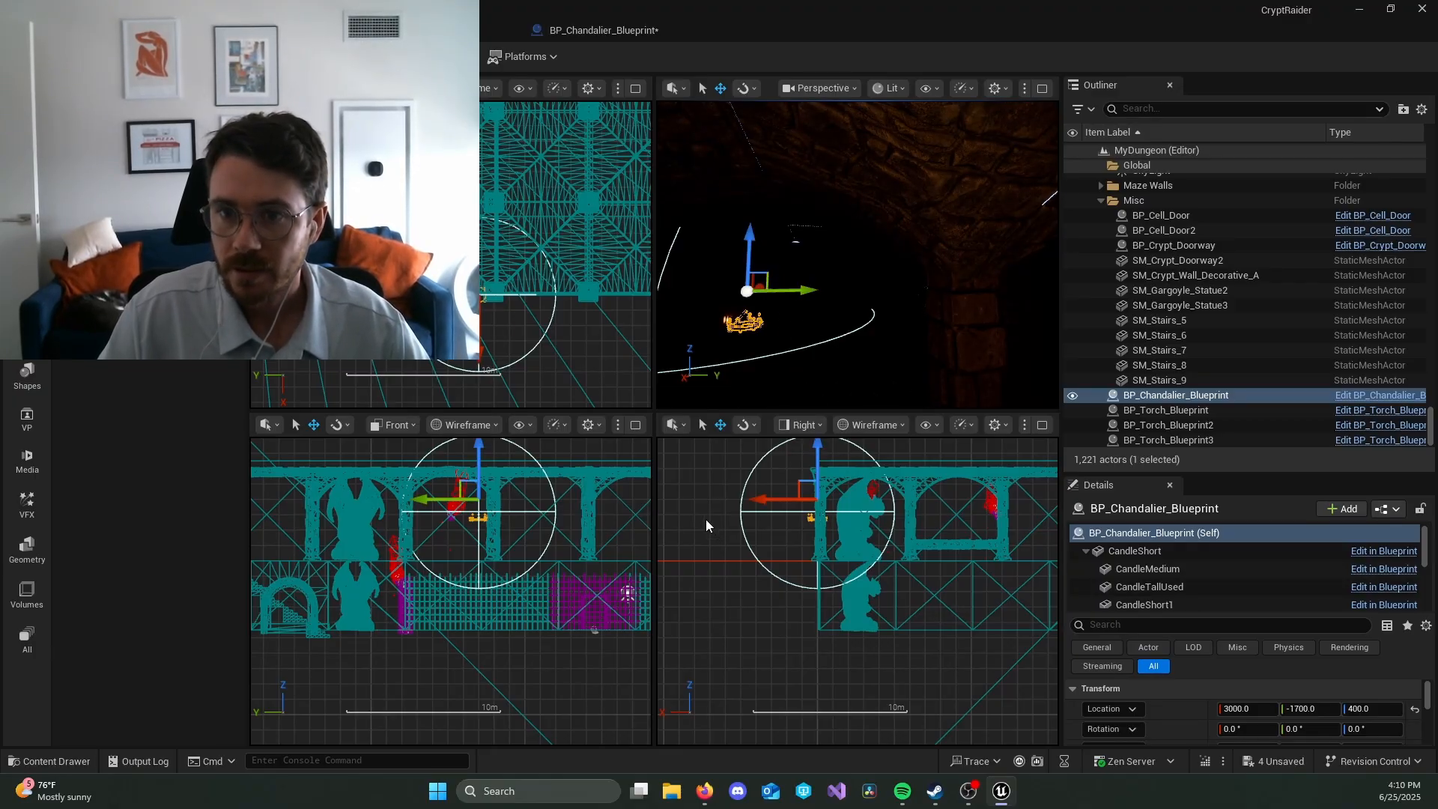
# Step: Move the new chandelier to X 2700, Y -1500 and enable Add Point Light on it
pyautogui.moveTo(755, 283); pyautogui.dragTo(841, 298)
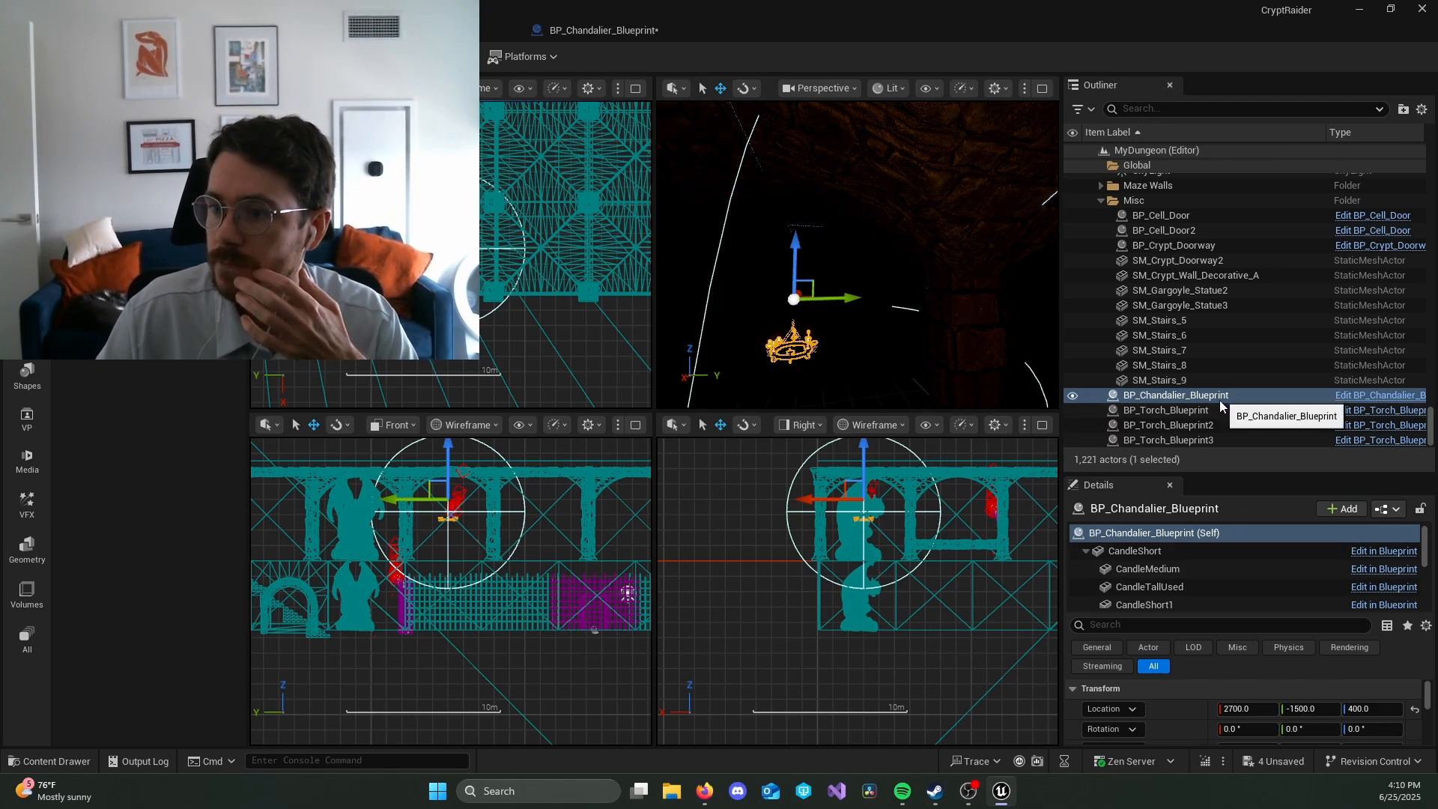
pyautogui.moveTo(1220, 473); pyautogui.dragTo(1221, 198)
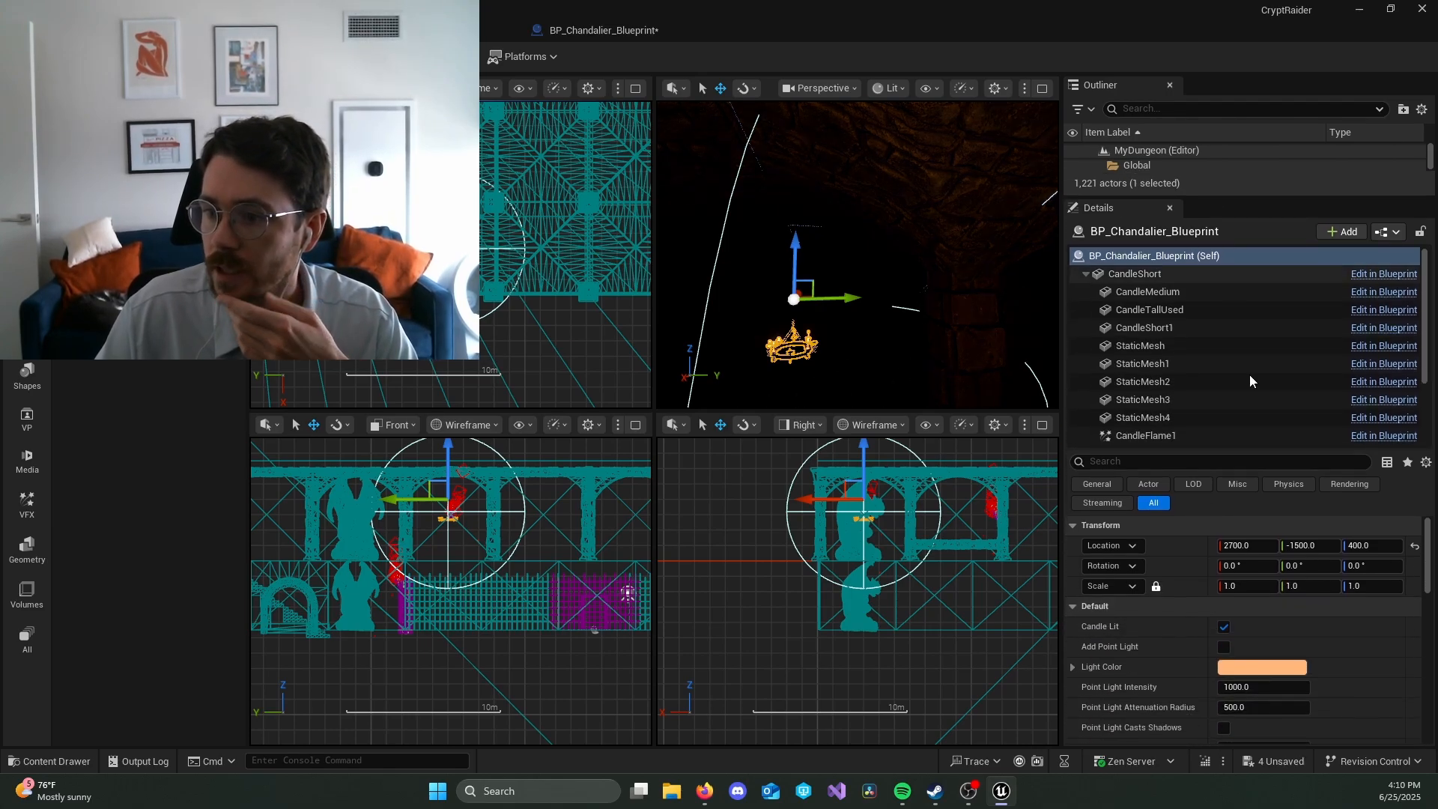
pyautogui.click(1224, 647)
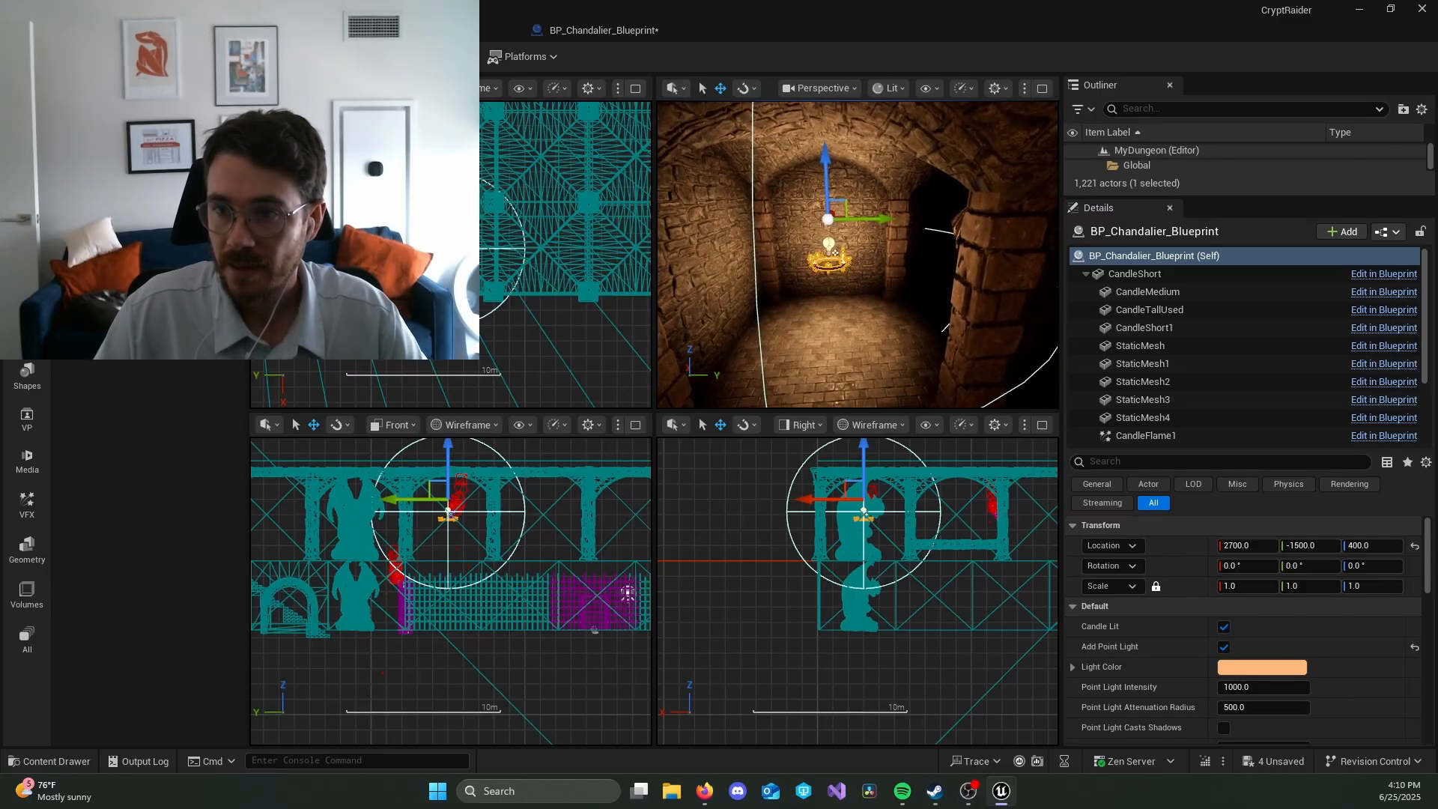
# Step: Raise the chandelier toward the vaulted ceiling to Z 600
pyautogui.moveTo(921, 240); pyautogui.dragTo(921, 240, button='right')
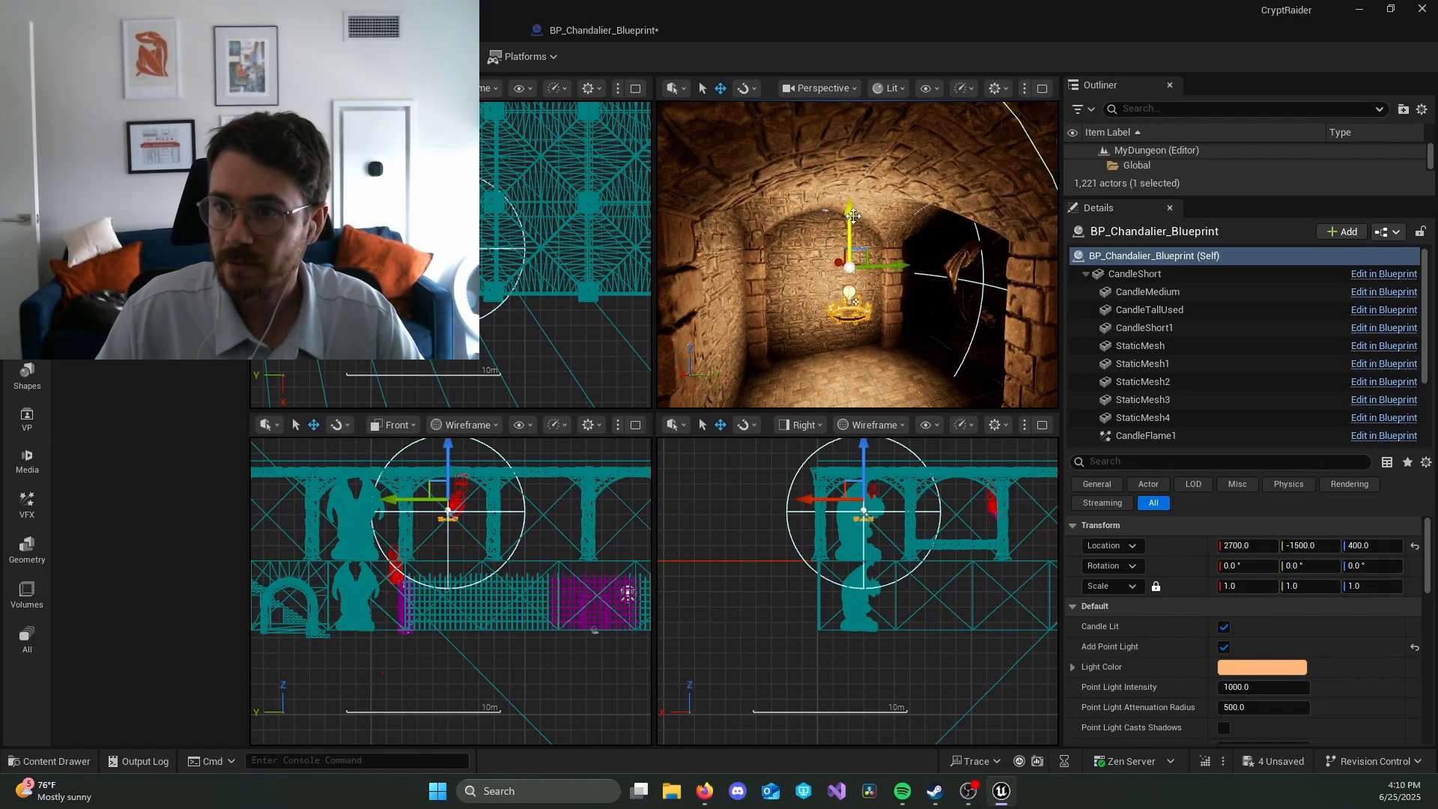
pyautogui.moveTo(853, 216); pyautogui.dragTo(852, 116)
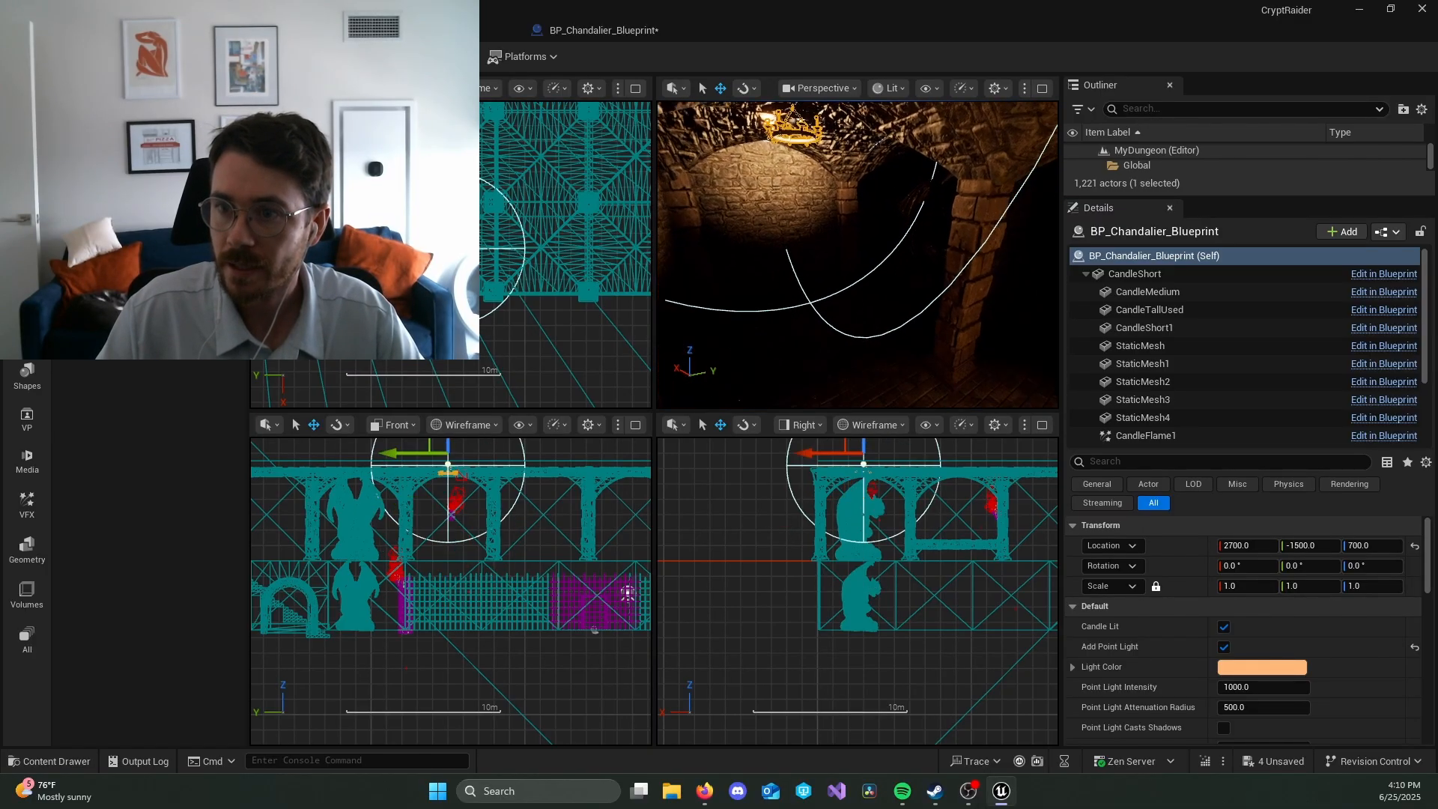
pyautogui.moveTo(811, 131); pyautogui.dragTo(812, 132, button='right')
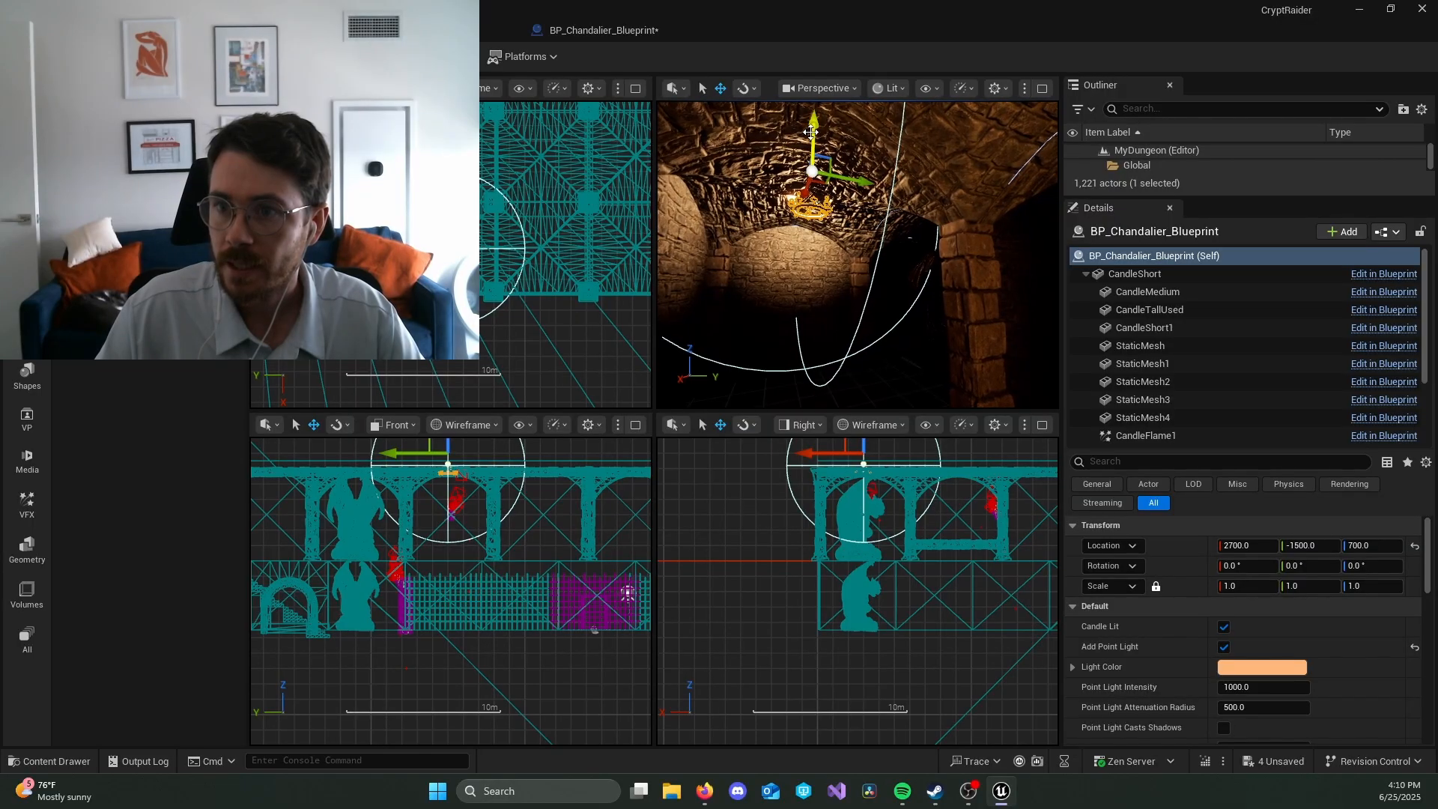
pyautogui.moveTo(811, 145); pyautogui.dragTo(812, 173)
pyautogui.moveTo(811, 173); pyautogui.dragTo(811, 173, button='right')
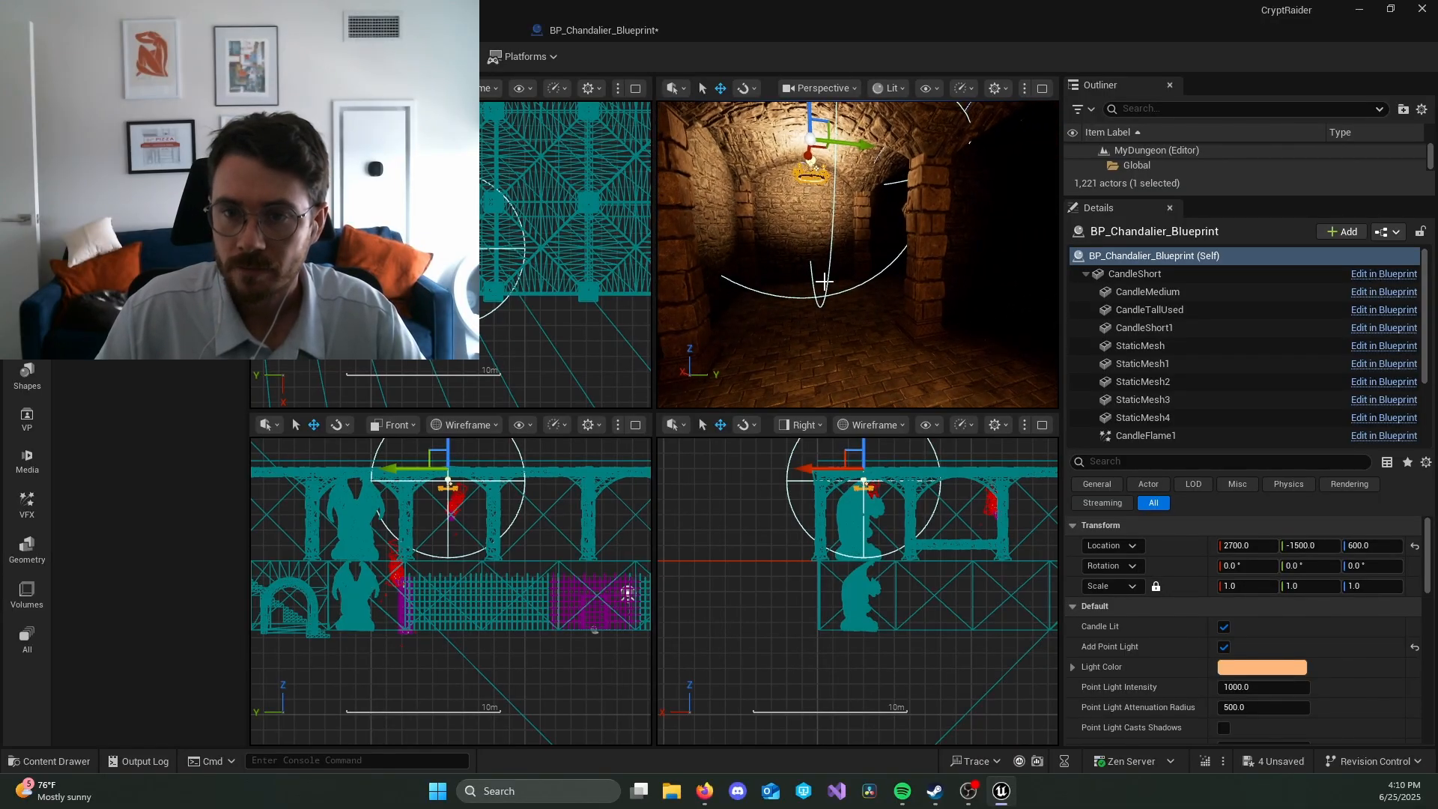
# Step: Duplicate the chandelier along the corridor in the positive Y direction at 600-unit intervals, ending at Y 1500
pyautogui.scroll(-4, 540, 340)
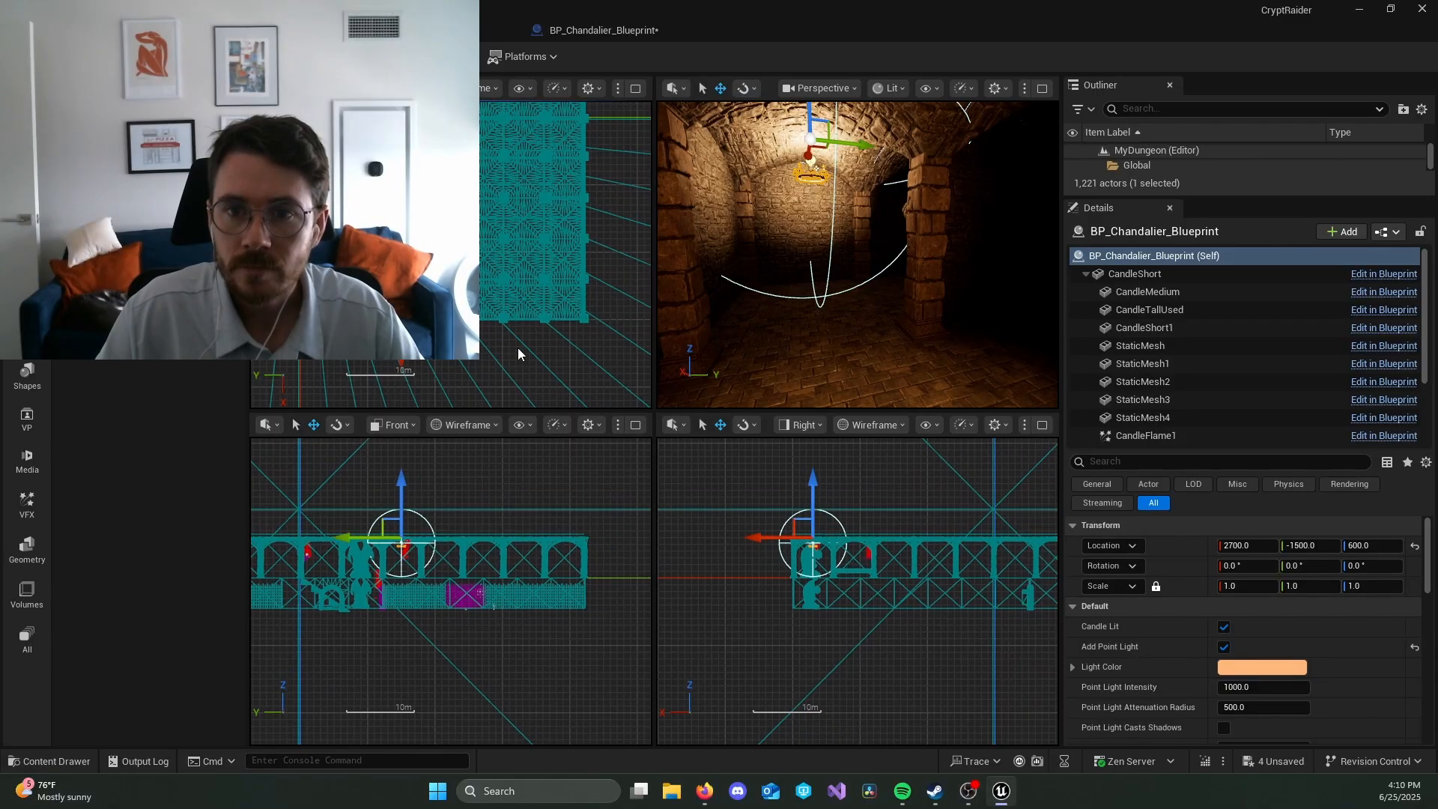
pyautogui.scroll(-2, 518, 348)
pyautogui.moveTo(518, 356)
pyautogui.mouseDown(button='right')
pyautogui.moveTo(484, 350)
pyautogui.moveTo(590, 363)
pyautogui.moveTo(522, 350)
pyautogui.mouseUp(button='right')
pyautogui.scroll(2, 525, 359)
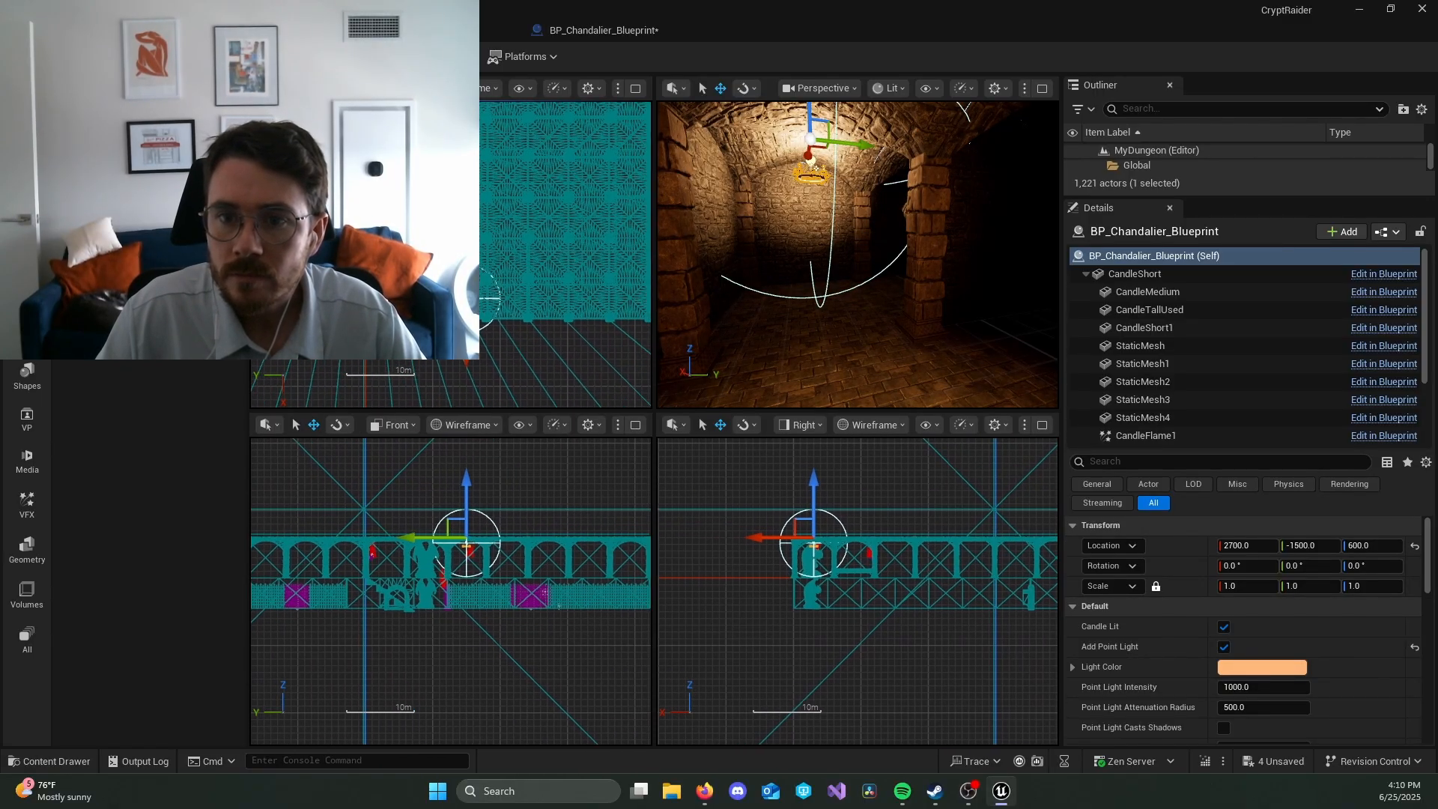
pyautogui.moveTo(421, 298); pyautogui.dragTo(380, 298)
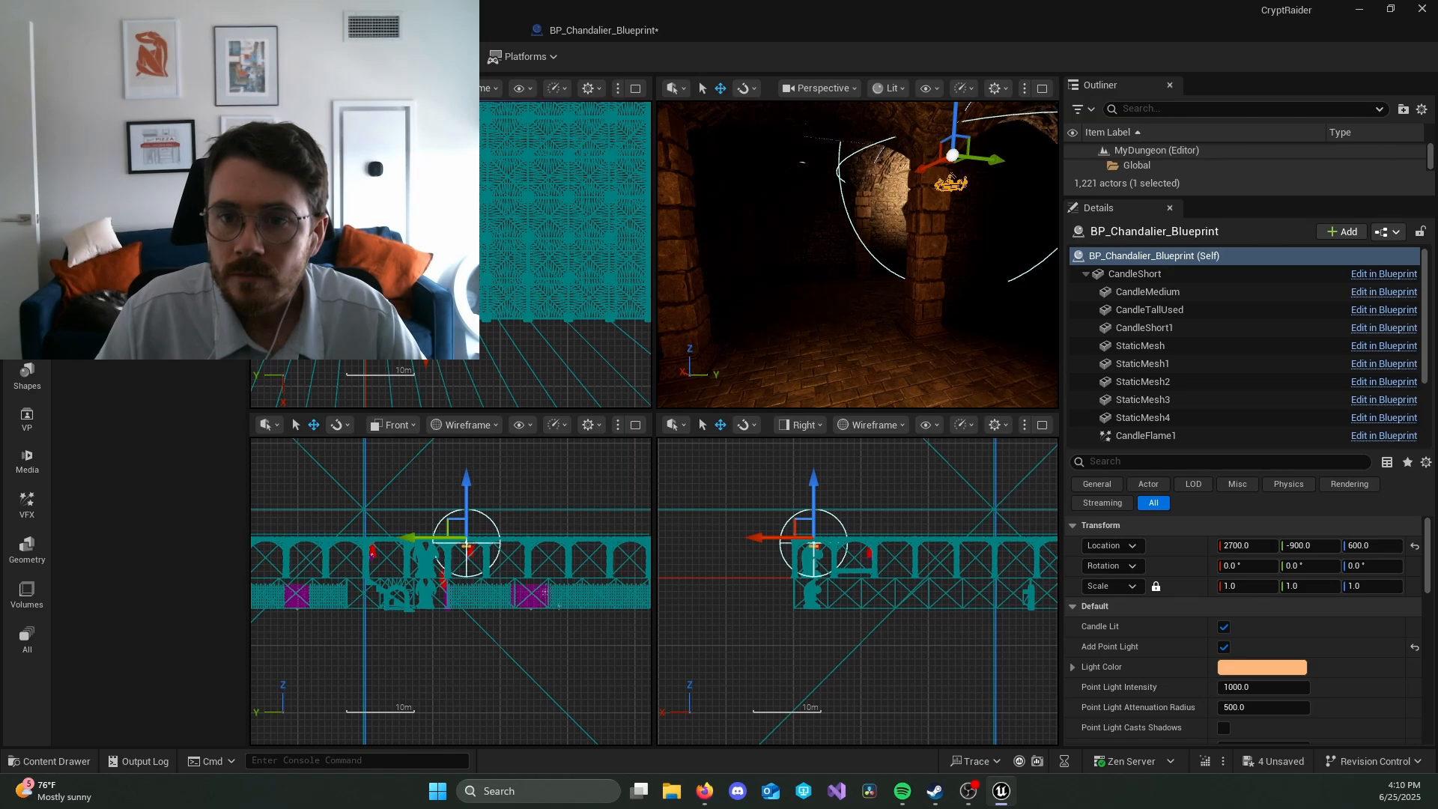
pyautogui.hotkey('ctrl', 'z')
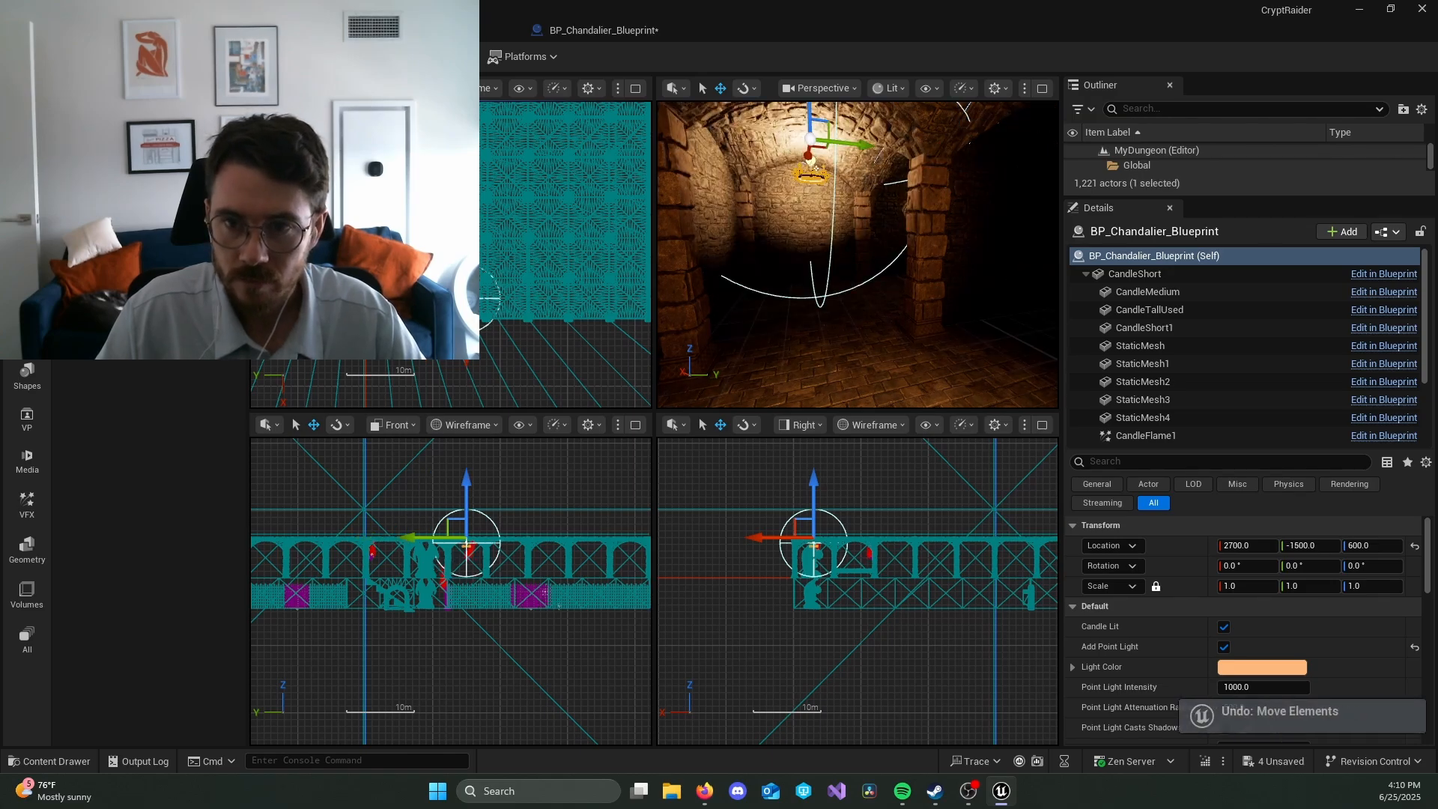
pyautogui.keyDown('alt'); pyautogui.moveTo(421, 298); pyautogui.dragTo(300, 298); pyautogui.keyUp('alt')
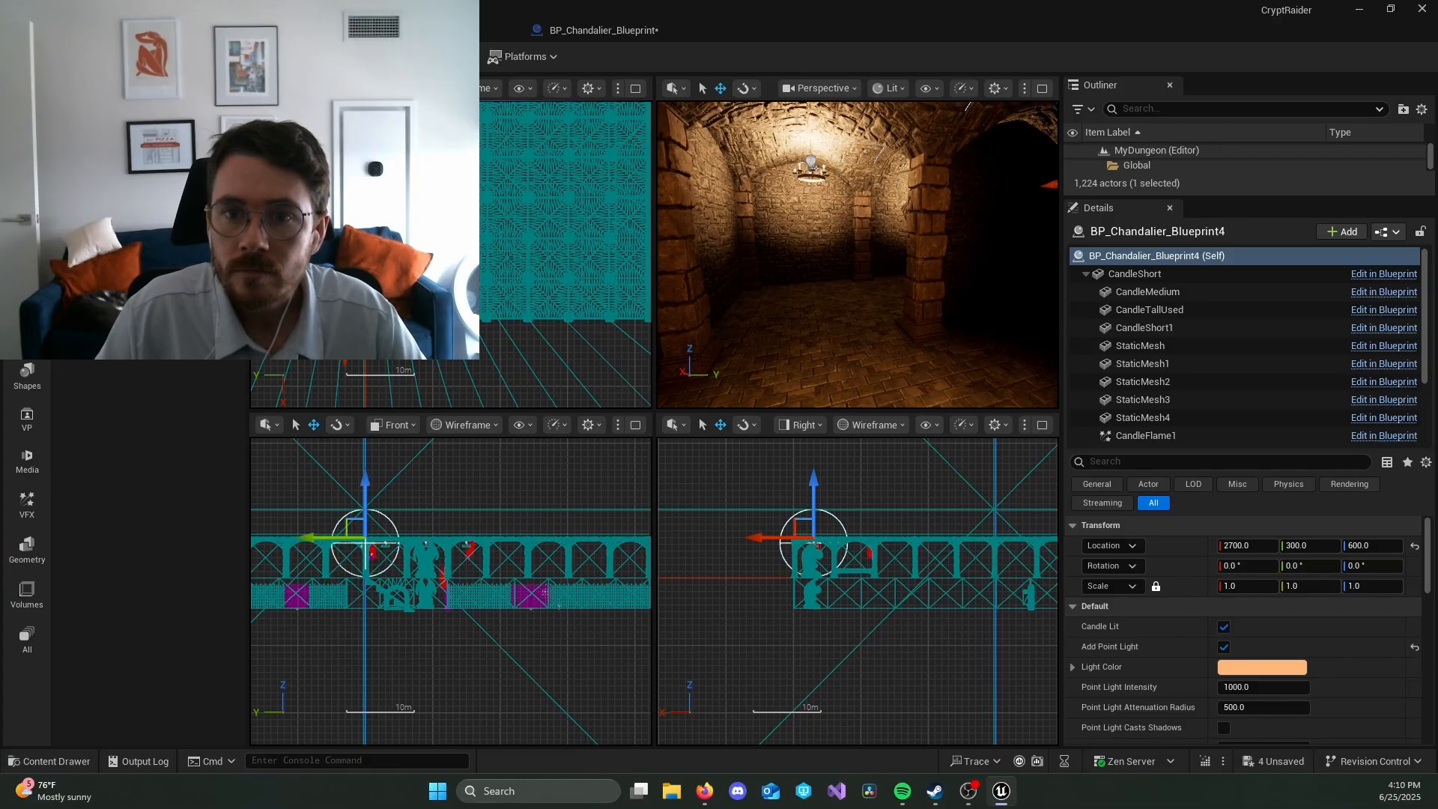
pyautogui.keyDown('alt'); pyautogui.moveTo(337, 537); pyautogui.dragTo(277, 537); pyautogui.keyUp('alt')
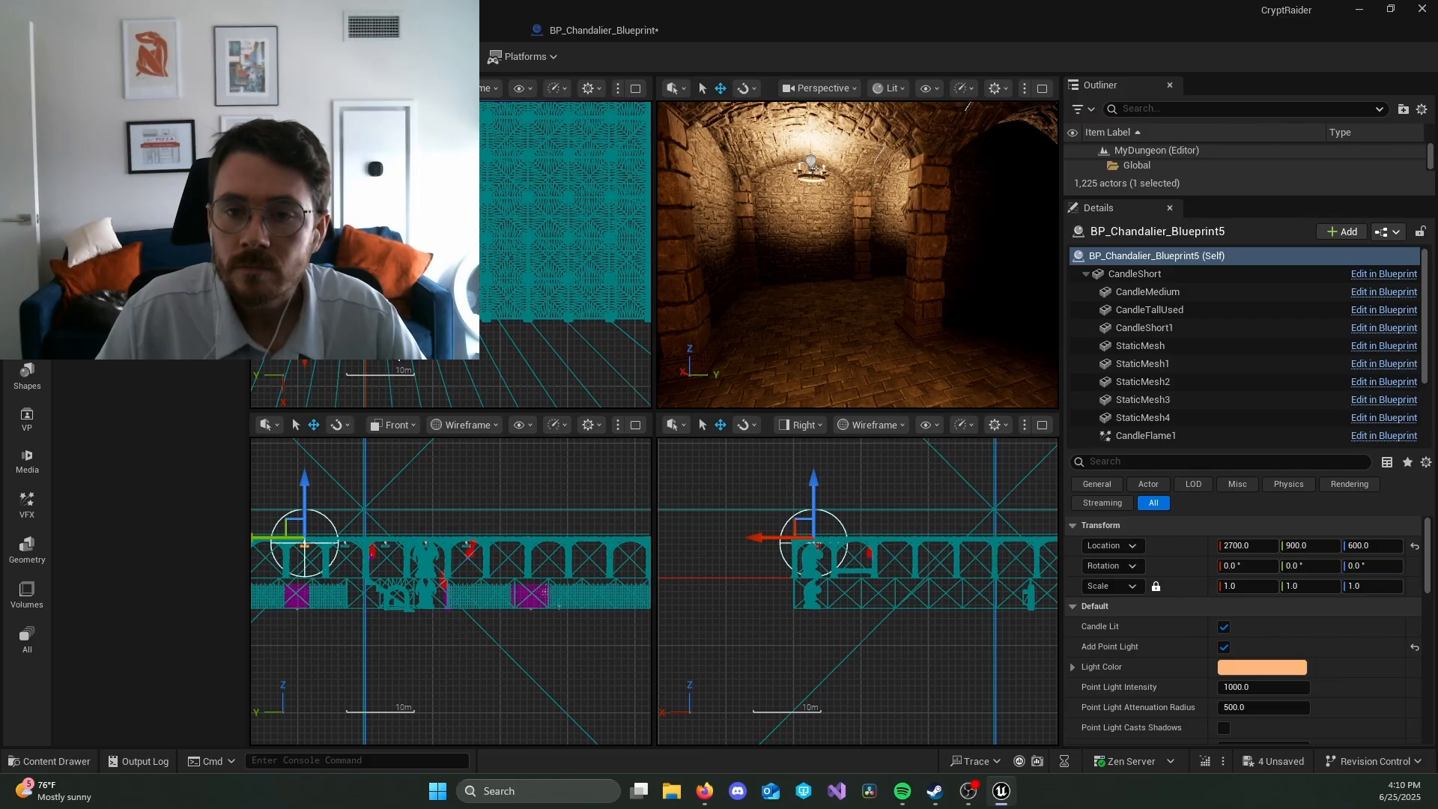
pyautogui.moveTo(292, 562); pyautogui.dragTo(381, 562, button='right')
pyautogui.keyDown('alt'); pyautogui.moveTo(353, 537); pyautogui.dragTo(313, 537); pyautogui.keyUp('alt')
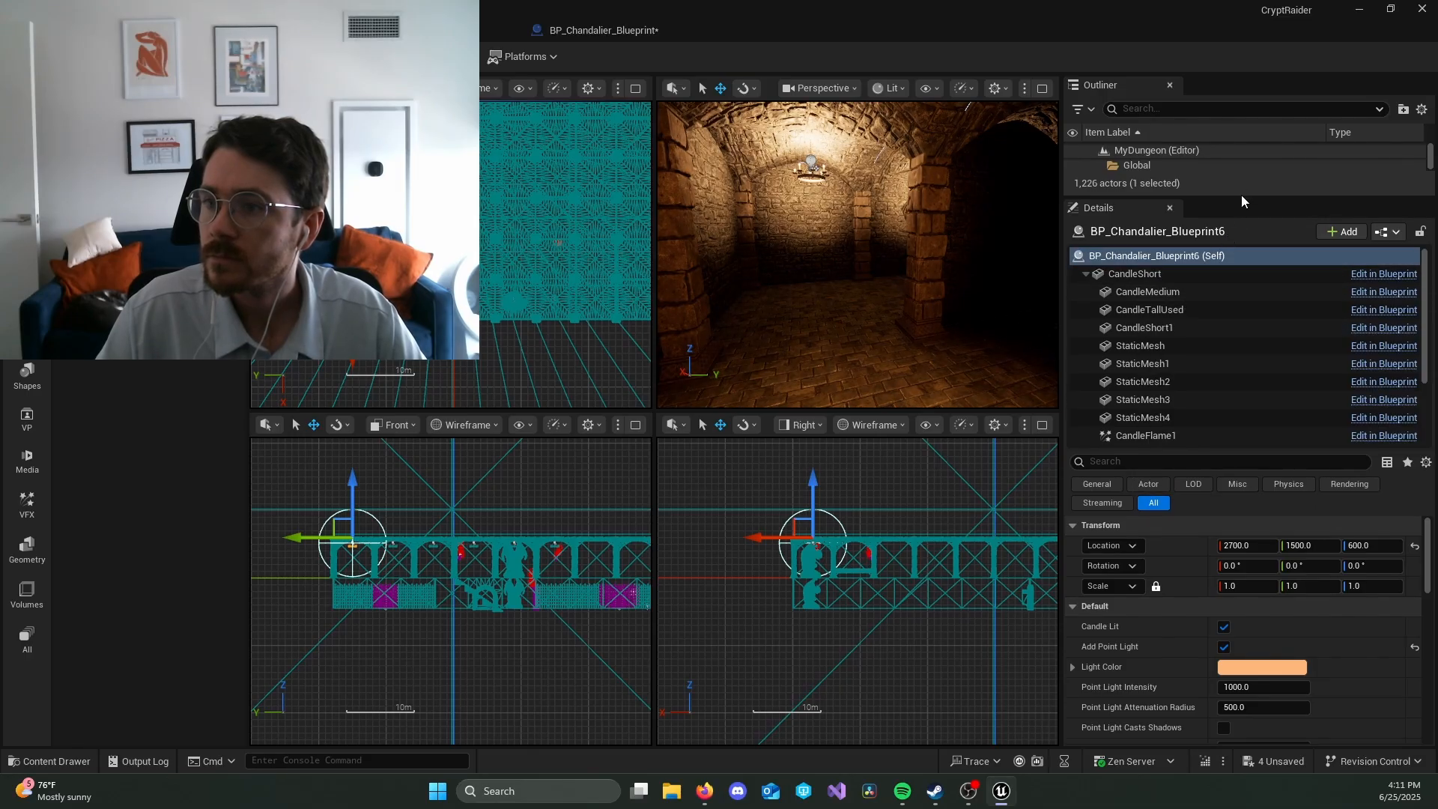
# Step: Select the original chandelier and duplicate it in the negative Y direction at 600-unit intervals, ending at Y -3900
pyautogui.moveTo(1241, 198); pyautogui.dragTo(1233, 374)
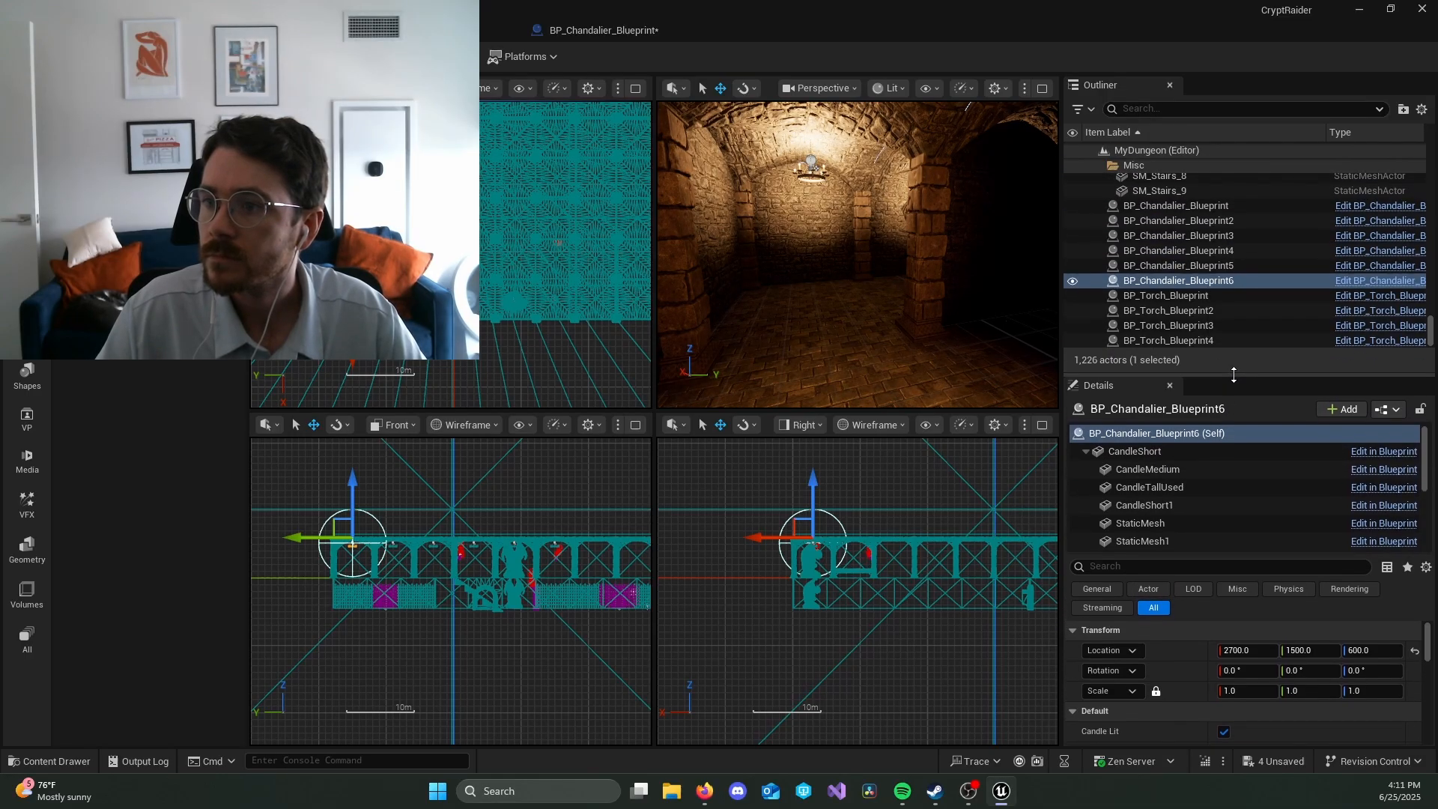
pyautogui.click(1233, 209)
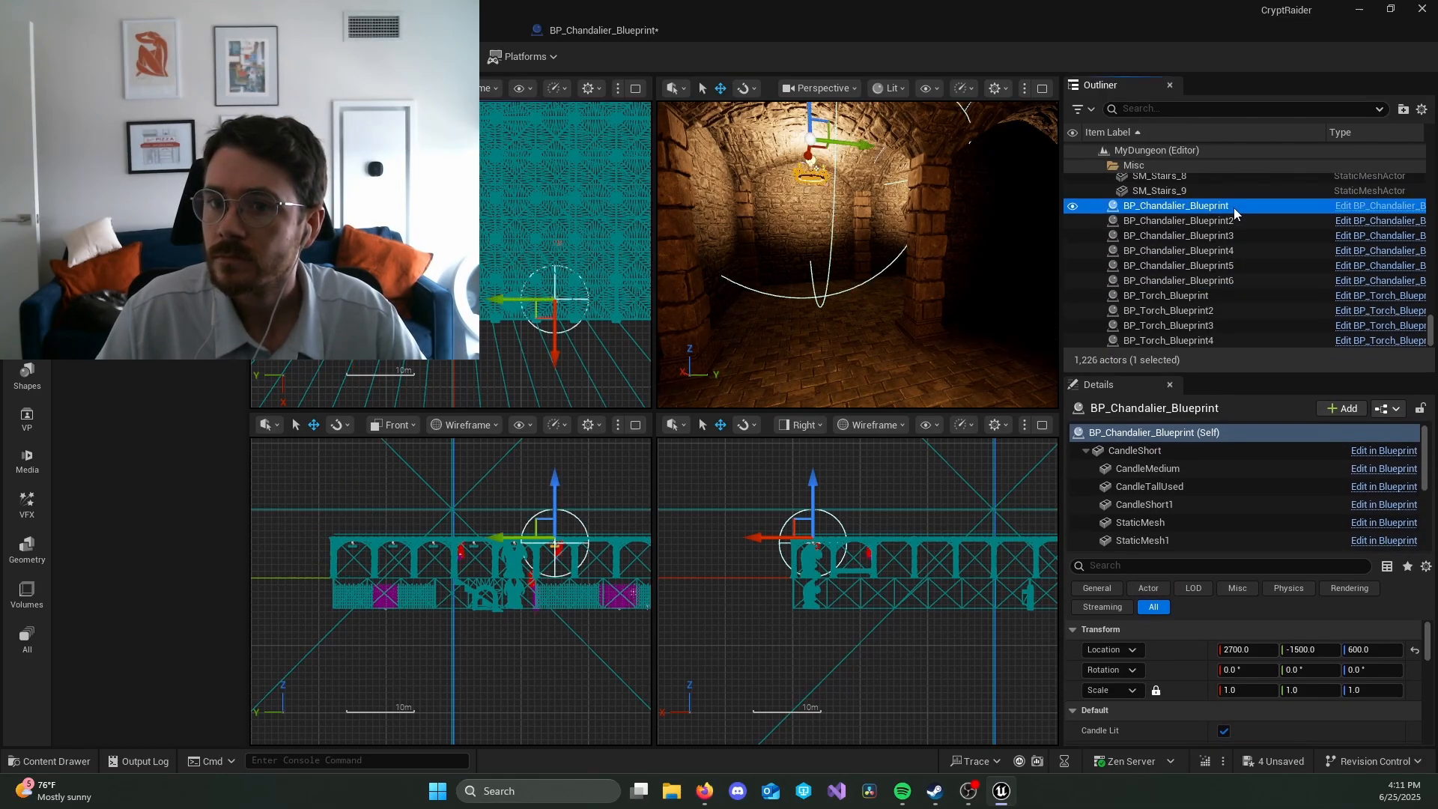
pyautogui.click(606, 371)
pyautogui.hotkey('ctrl', 'z')
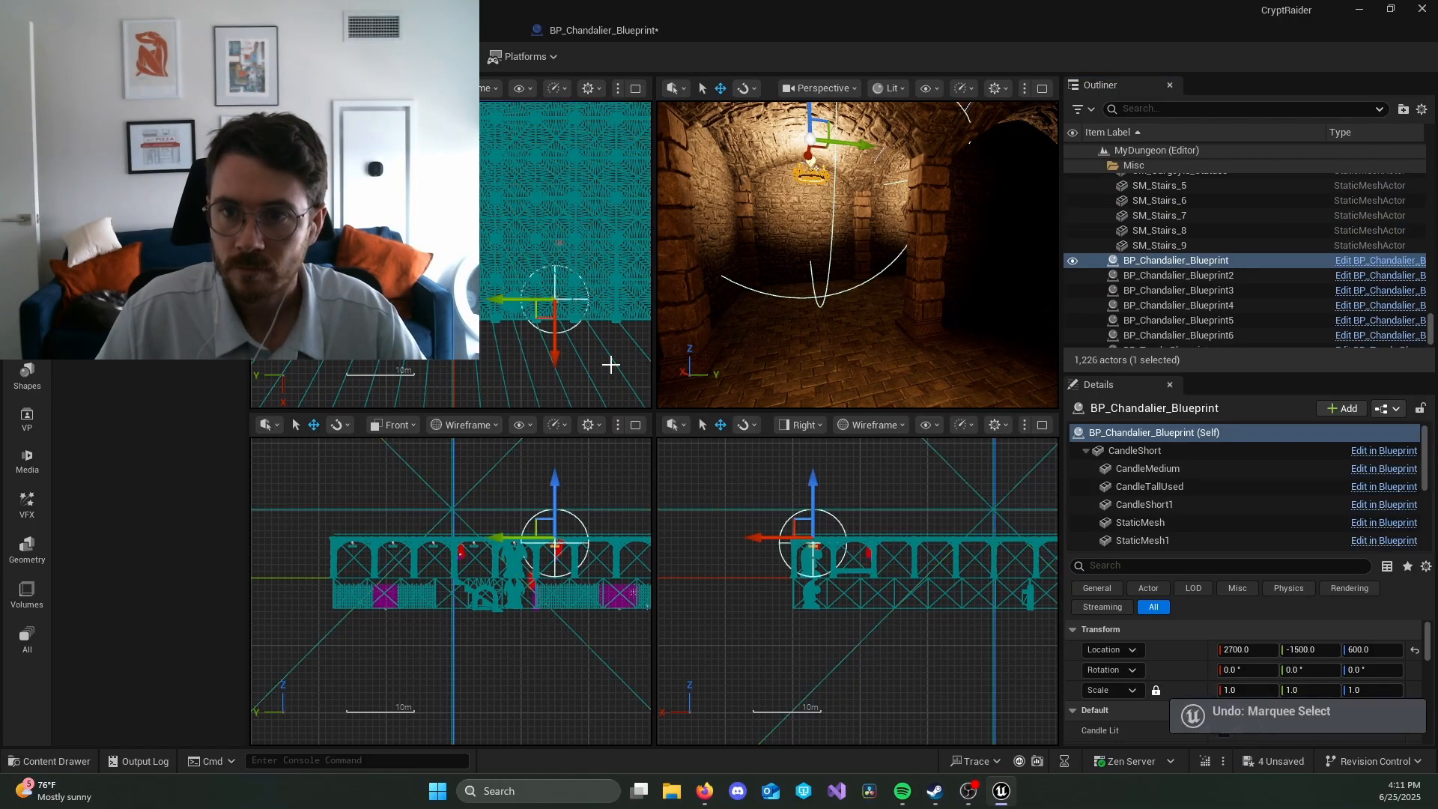
pyautogui.moveTo(609, 361); pyautogui.dragTo(460, 367, button='right')
pyautogui.scroll(2, 480, 364)
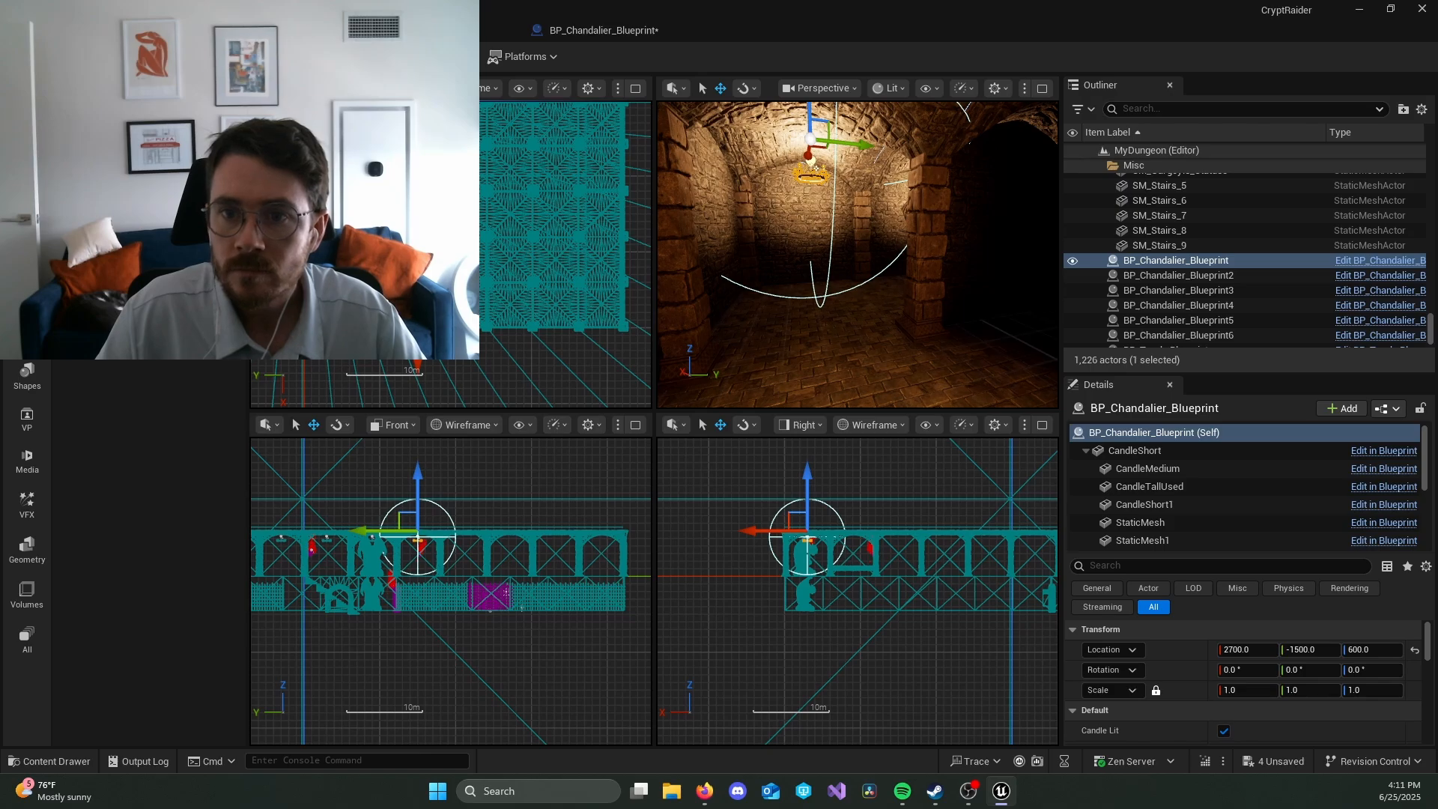
pyautogui.keyDown('alt'); pyautogui.moveTo(375, 305); pyautogui.dragTo(533, 305); pyautogui.keyUp('alt')
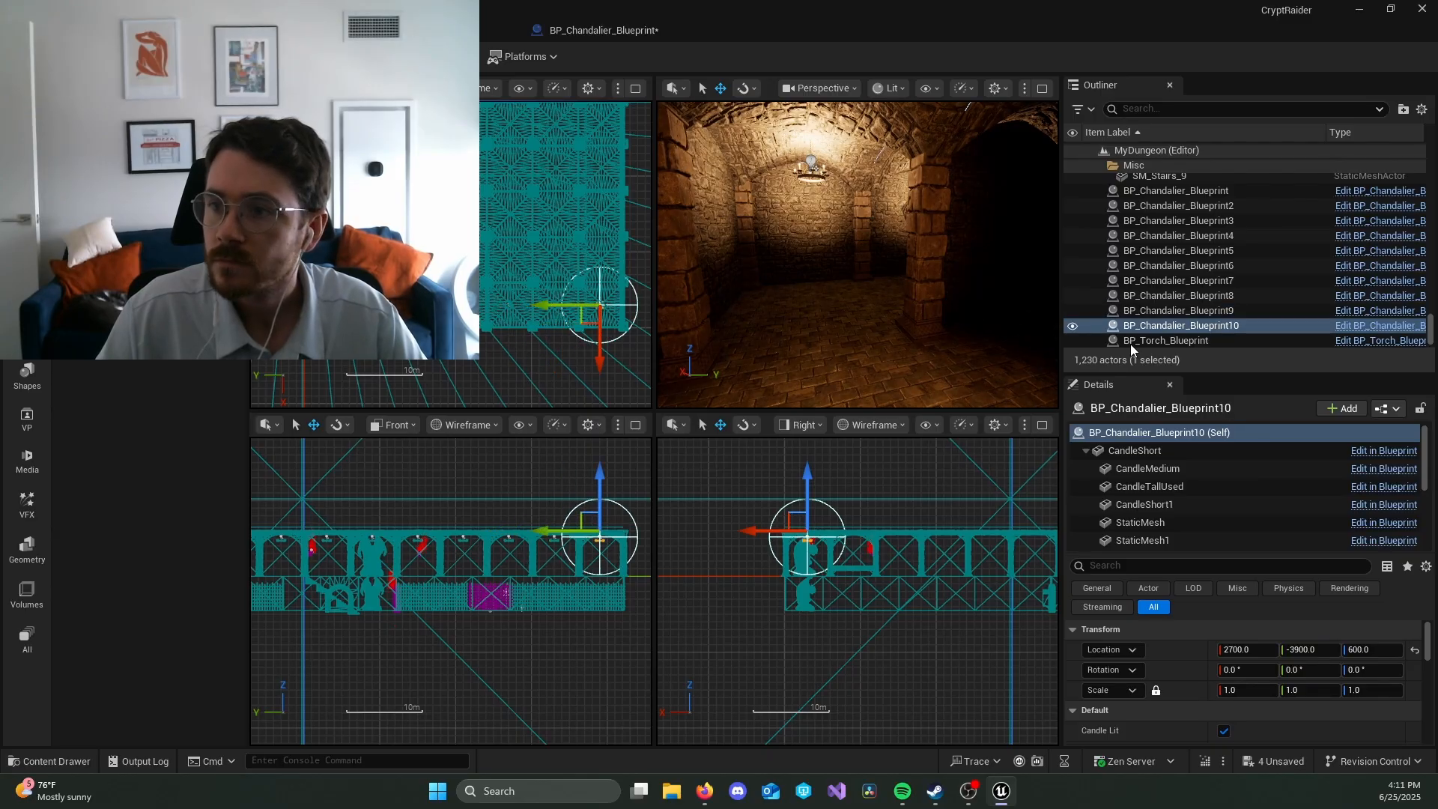
# Step: Select all ten chandeliers in the row and duplicate the row along X from X 2100 through to X 300
pyautogui.click(1245, 327)
pyautogui.keyDown('shift'); pyautogui.click(1236, 191); pyautogui.keyUp('shift')
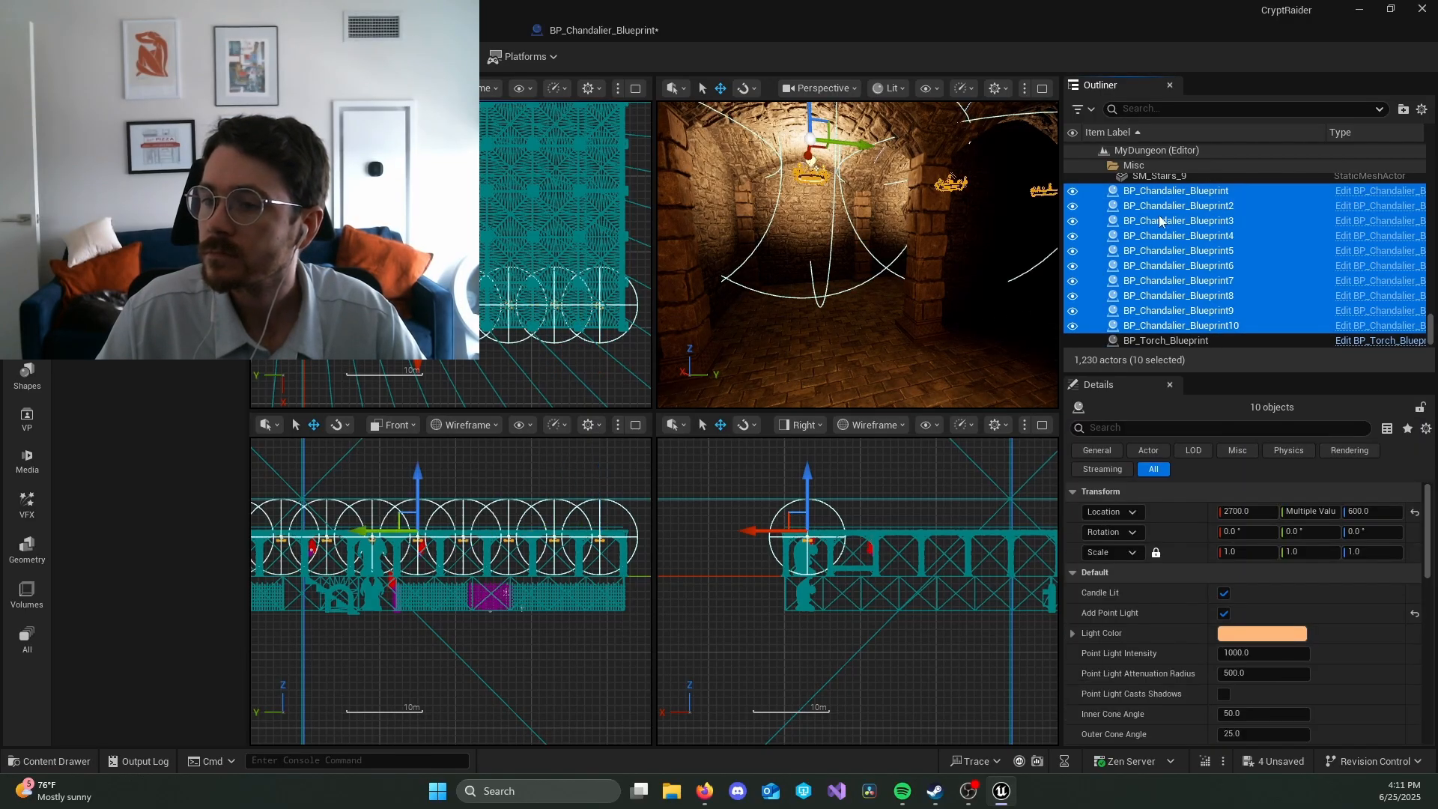
pyautogui.scroll(-1, 507, 380)
pyautogui.moveTo(505, 380); pyautogui.dragTo(568, 398, button='right')
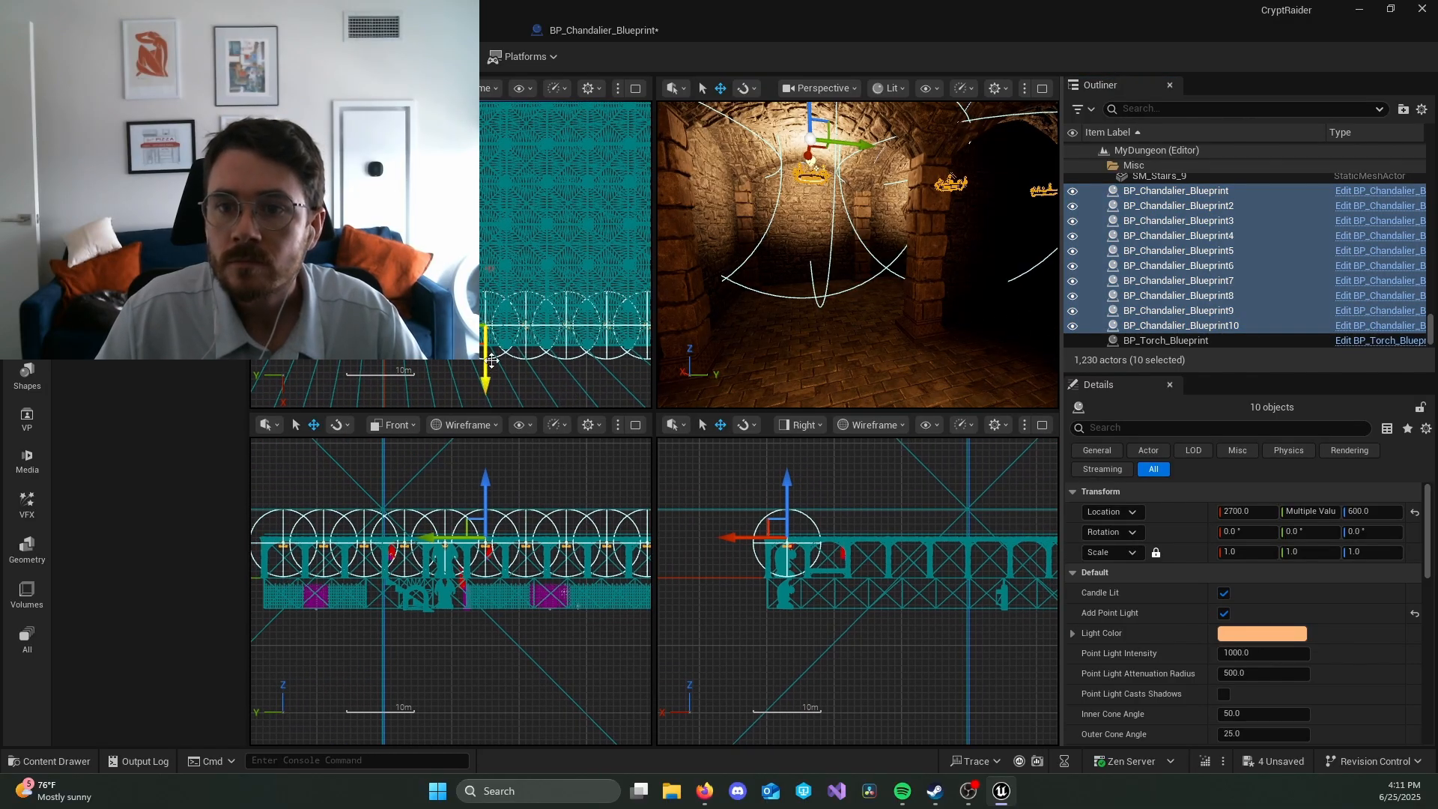
pyautogui.keyDown('alt'); pyautogui.moveTo(491, 360); pyautogui.dragTo(491, 319); pyautogui.keyUp('alt')
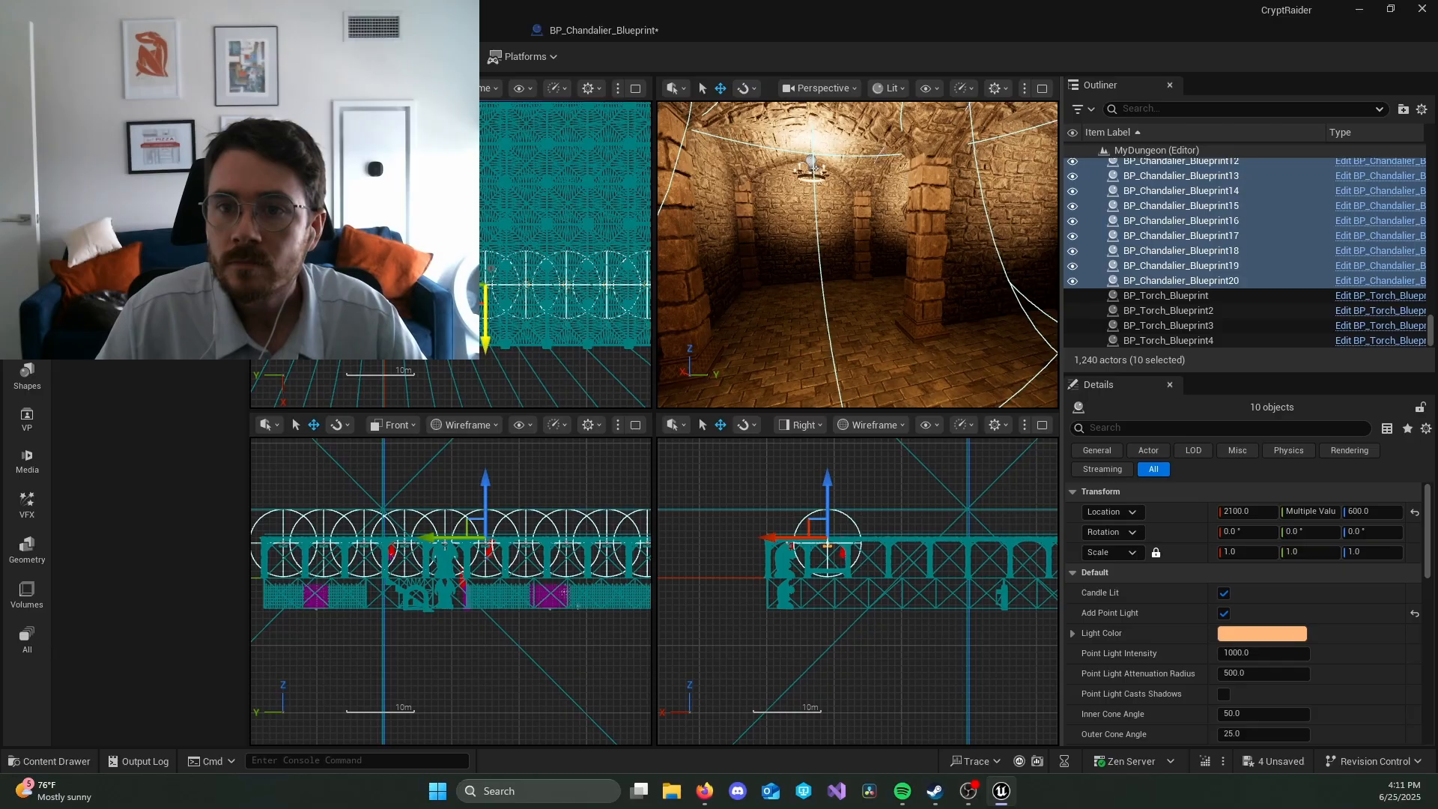
pyautogui.keyDown('alt'); pyautogui.moveTo(486, 322); pyautogui.dragTo(485, 235); pyautogui.keyUp('alt')
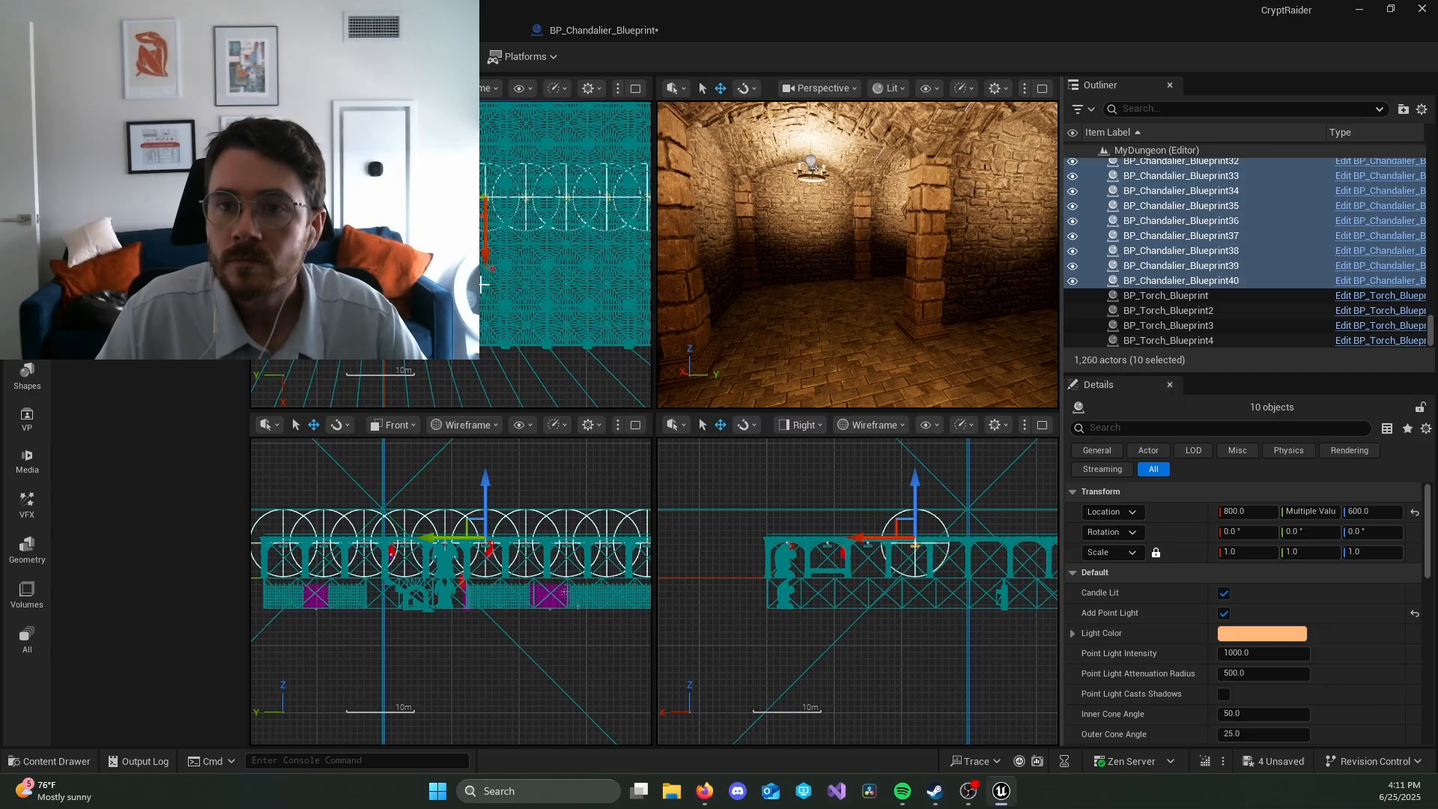
pyautogui.keyDown('alt'); pyautogui.moveTo(492, 228); pyautogui.dragTo(492, 192); pyautogui.keyUp('alt')
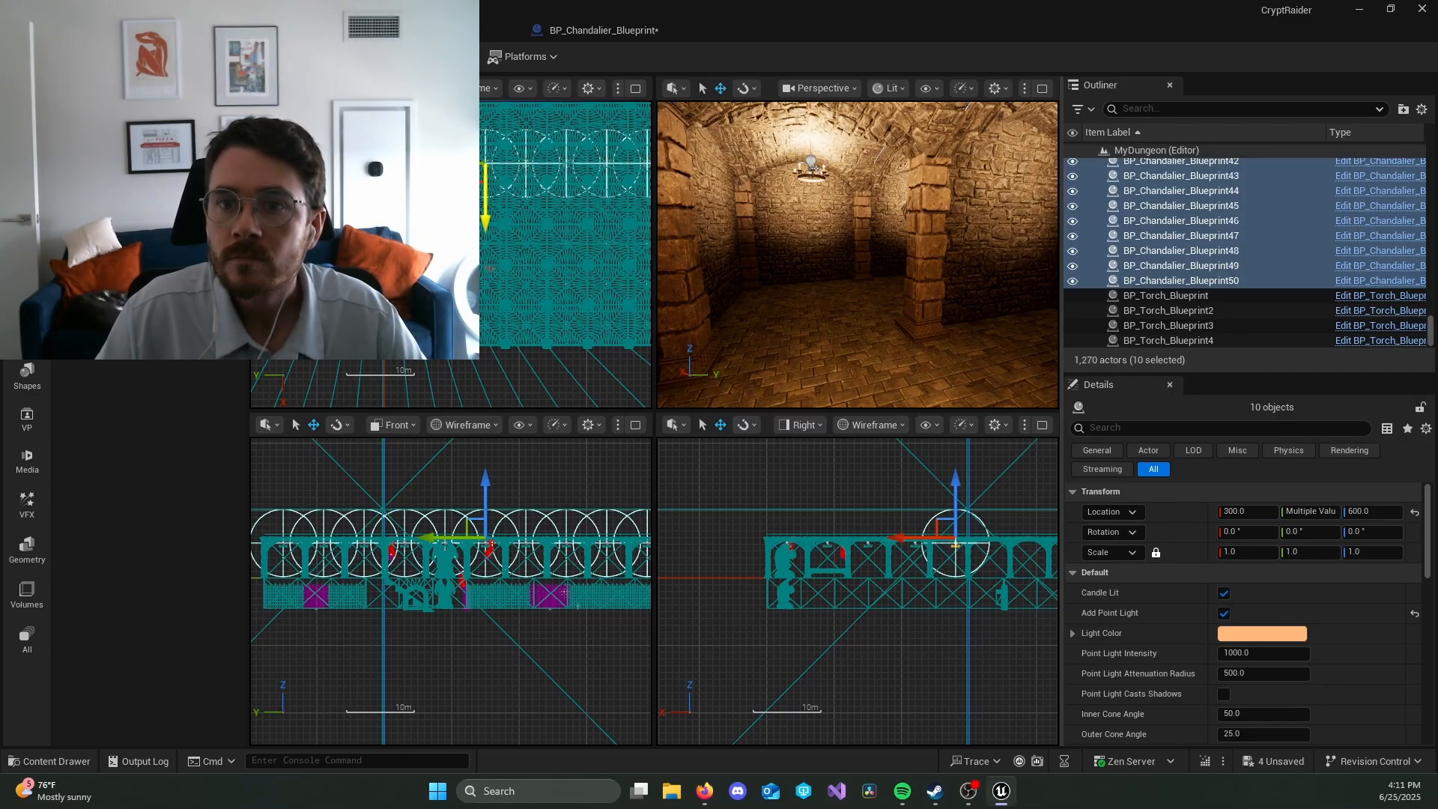
# Step: Continue duplicating the ten-chandelier row along X, through X -900 and -1500, to the far end of the dungeon
pyautogui.moveTo(541, 237); pyautogui.dragTo(505, 360, button='right')
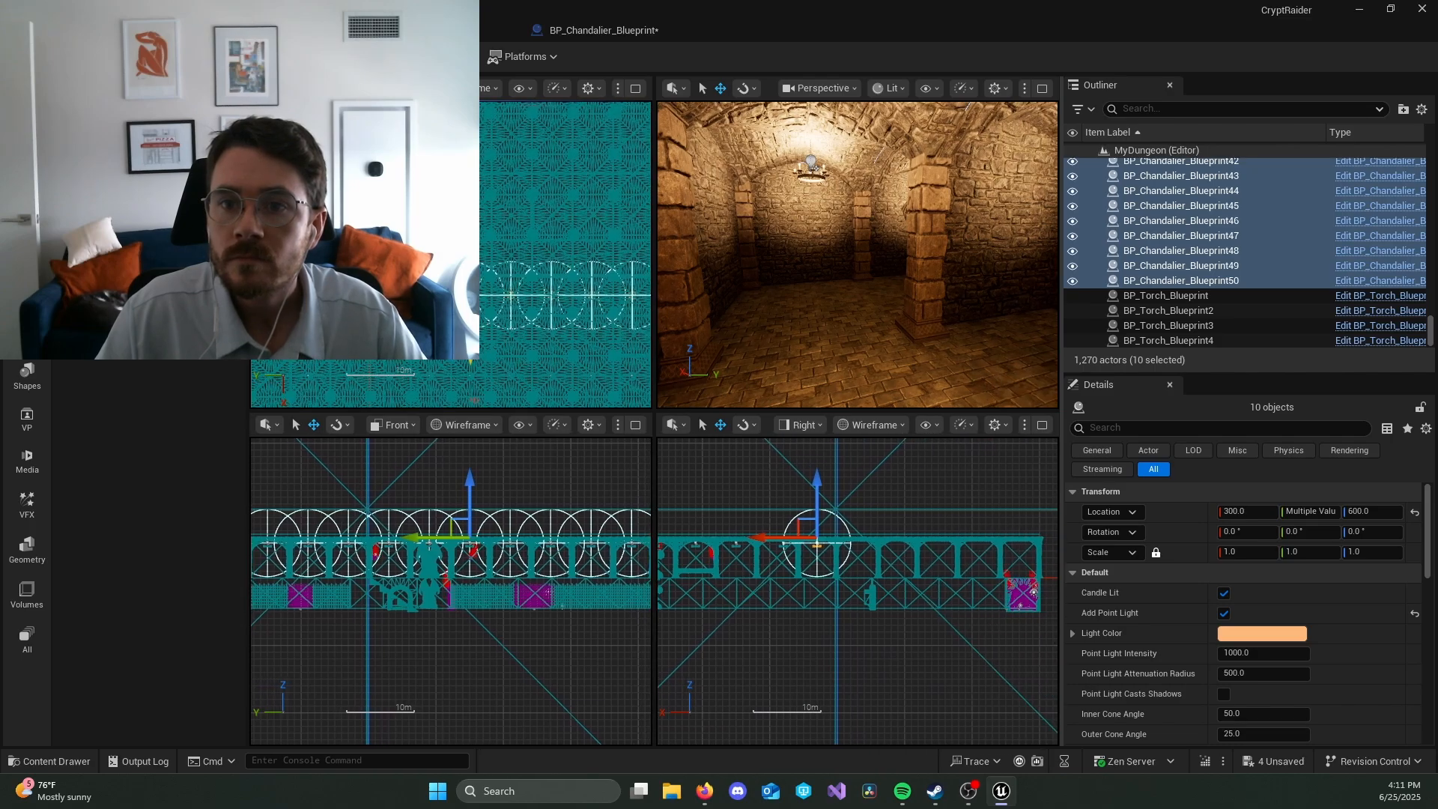
pyautogui.keyDown('alt'); pyautogui.moveTo(471, 349); pyautogui.dragTo(470, 267); pyautogui.keyUp('alt')
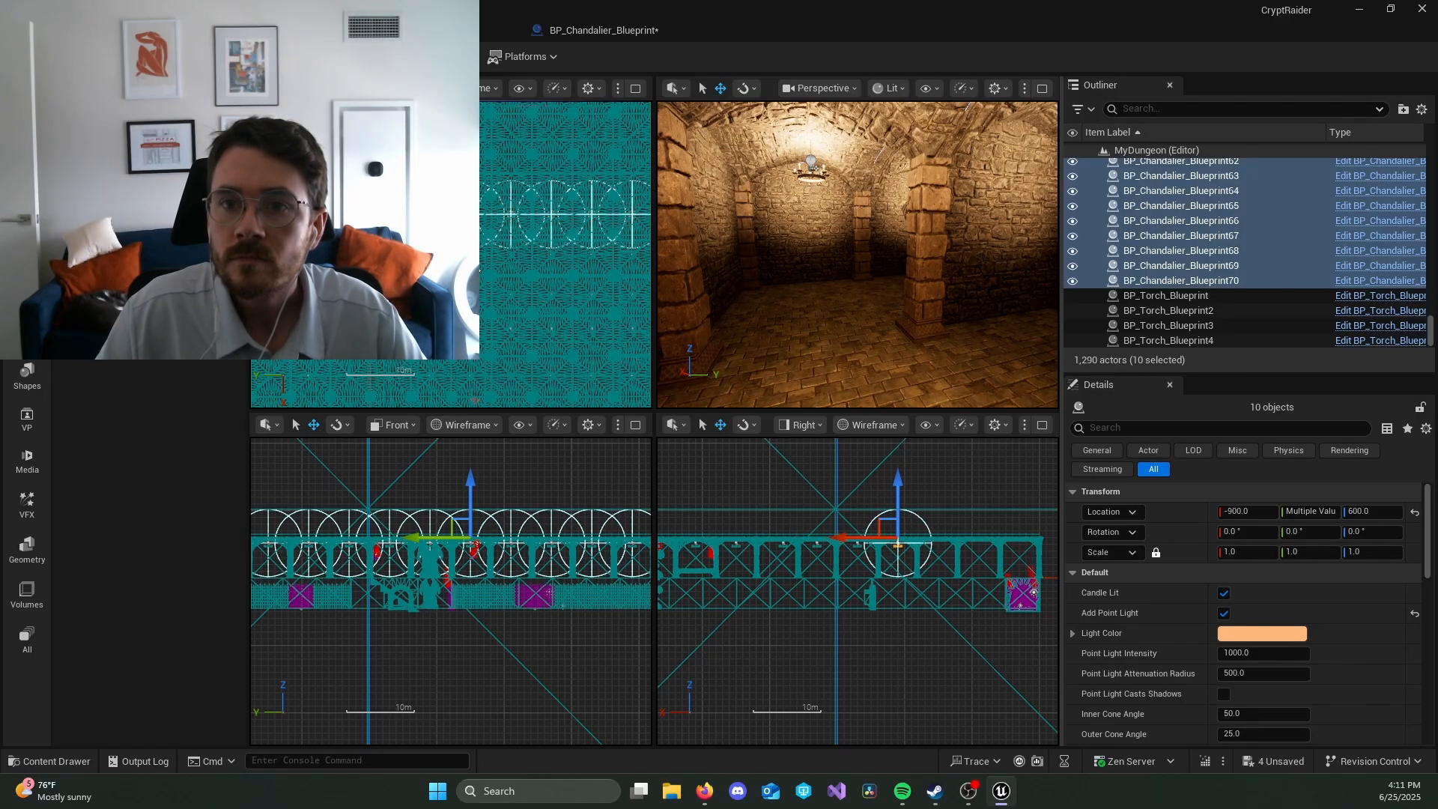
pyautogui.keyDown('alt'); pyautogui.moveTo(480, 234); pyautogui.dragTo(480, 194); pyautogui.keyUp('alt')
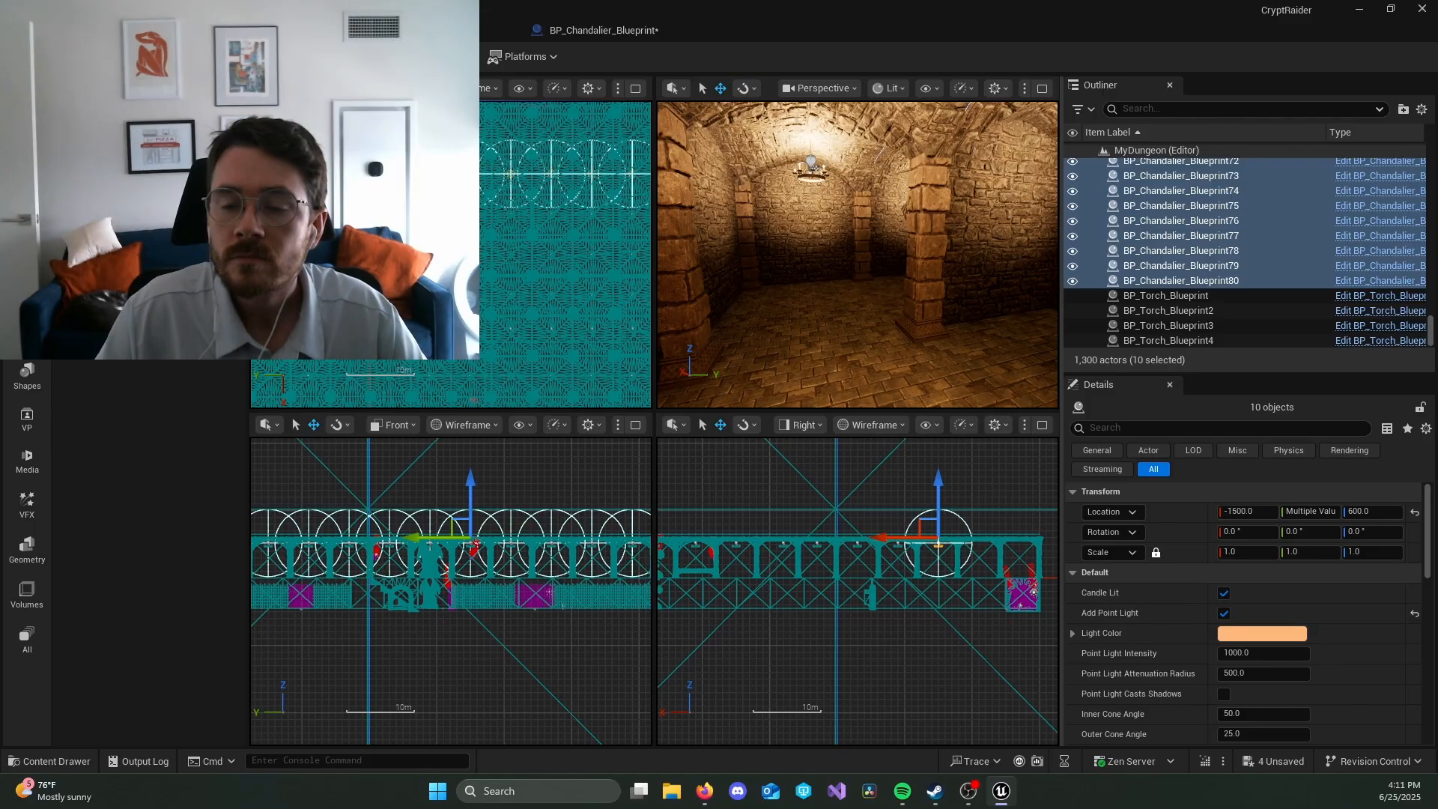
pyautogui.moveTo(545, 297); pyautogui.dragTo(549, 357, button='right')
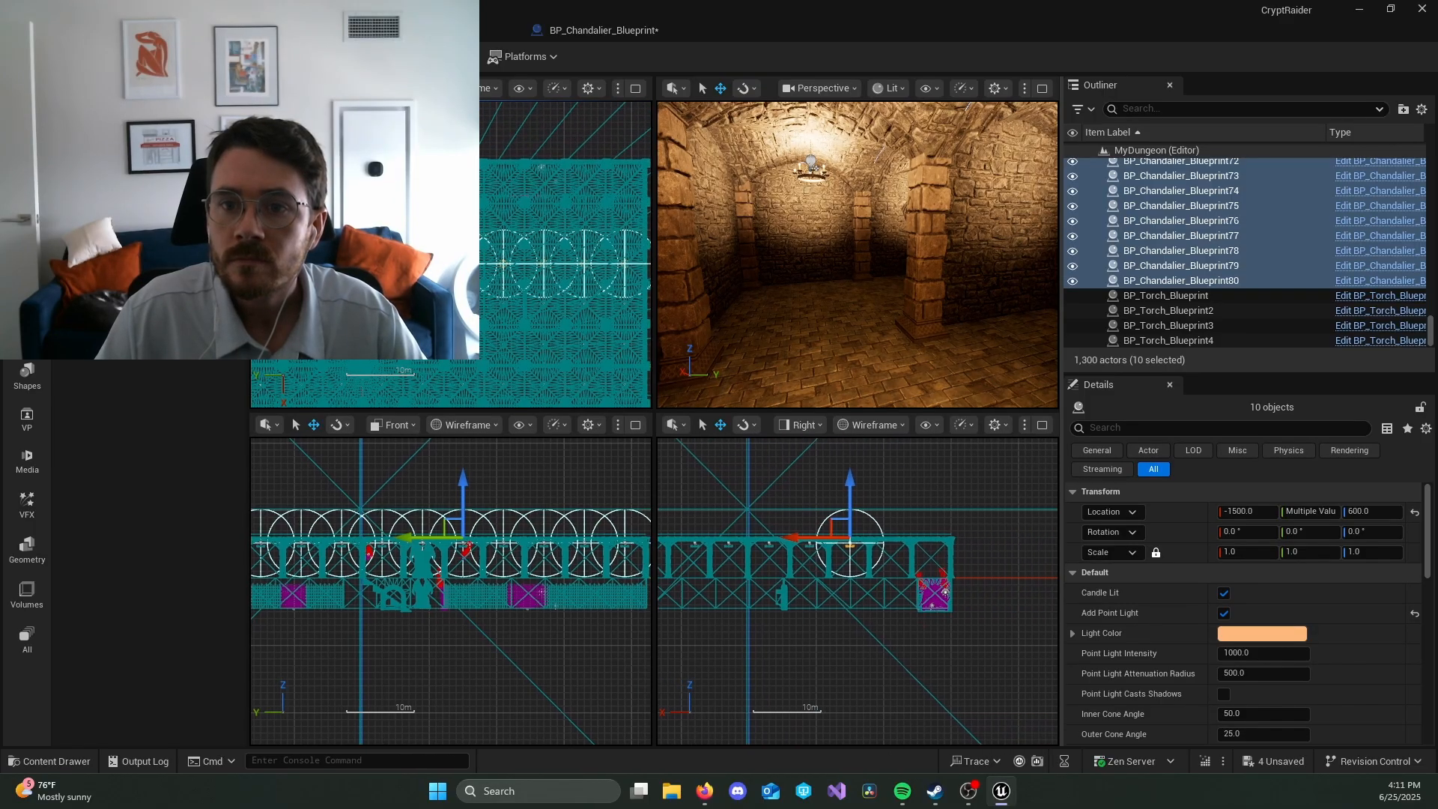
pyautogui.keyDown('alt'); pyautogui.moveTo(494, 264); pyautogui.dragTo(465, 221); pyautogui.keyUp('alt')
# Step: Select the torch on the stone wall, BP_Torch_Blueprint3, and examine its rendering, collision, physics and networking properties
pyautogui.moveTo(886, 290); pyautogui.dragTo(989, 292, button='right')
pyautogui.press('w')
pyautogui.click(811, 257)
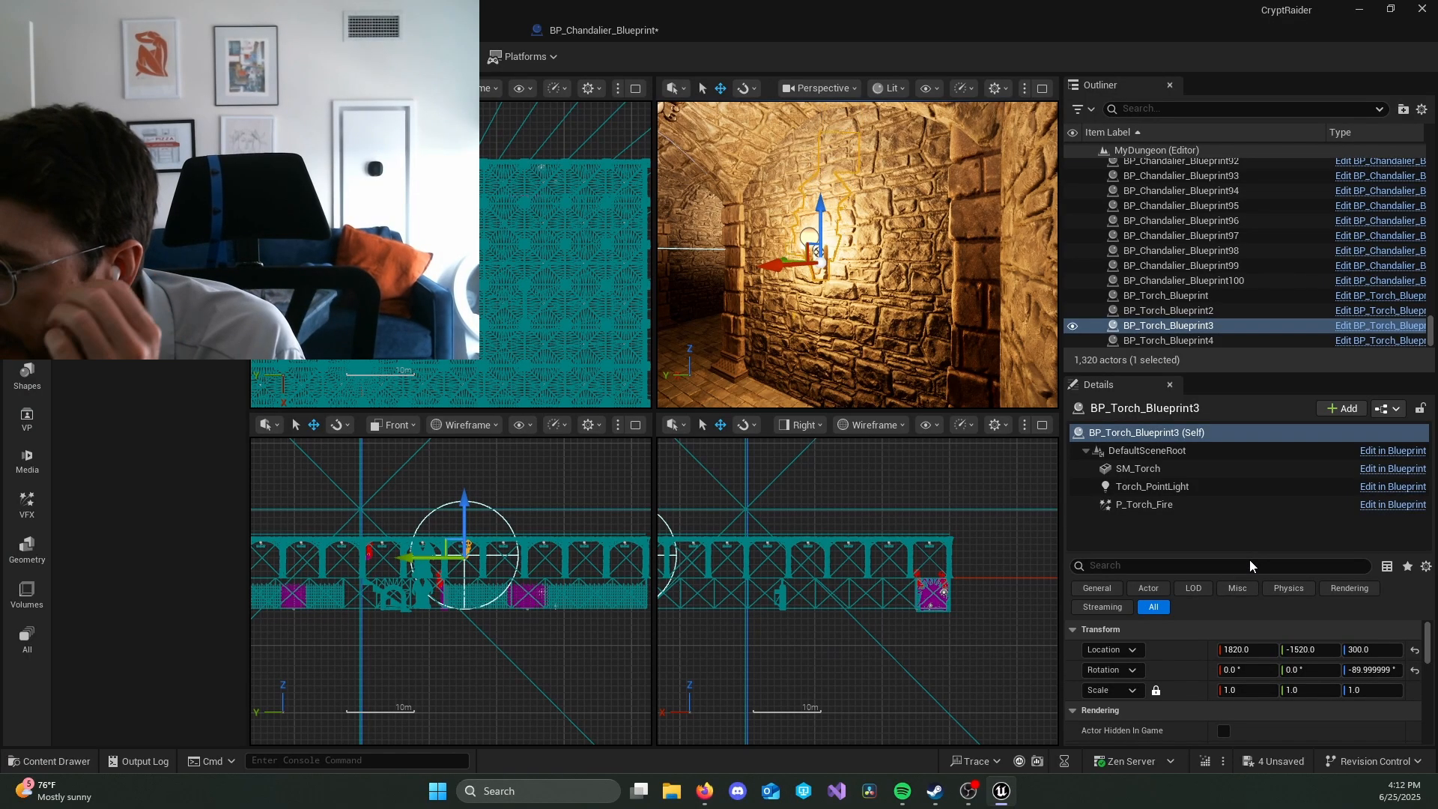
pyautogui.moveTo(1251, 554); pyautogui.dragTo(1275, 385)
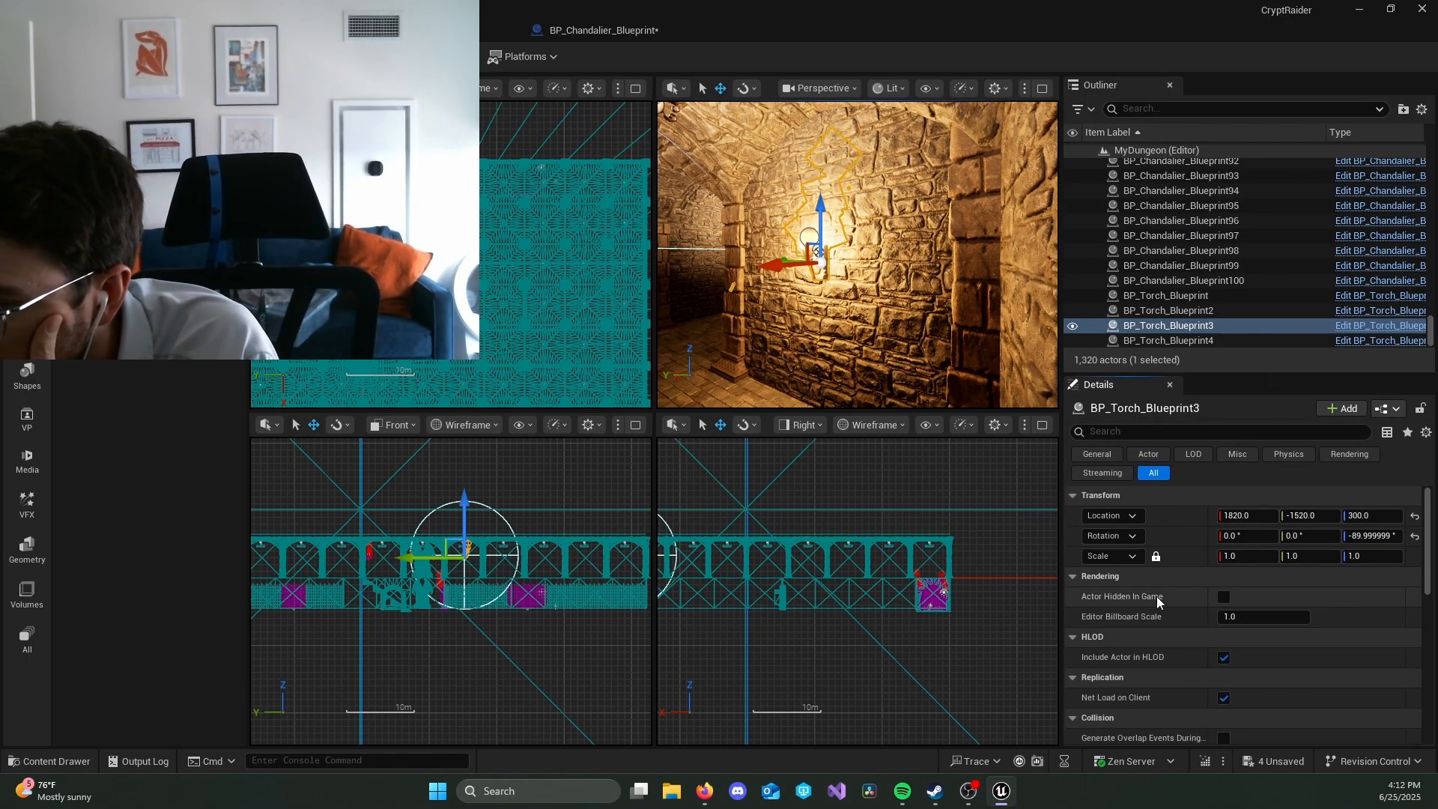
pyautogui.click(1224, 597)
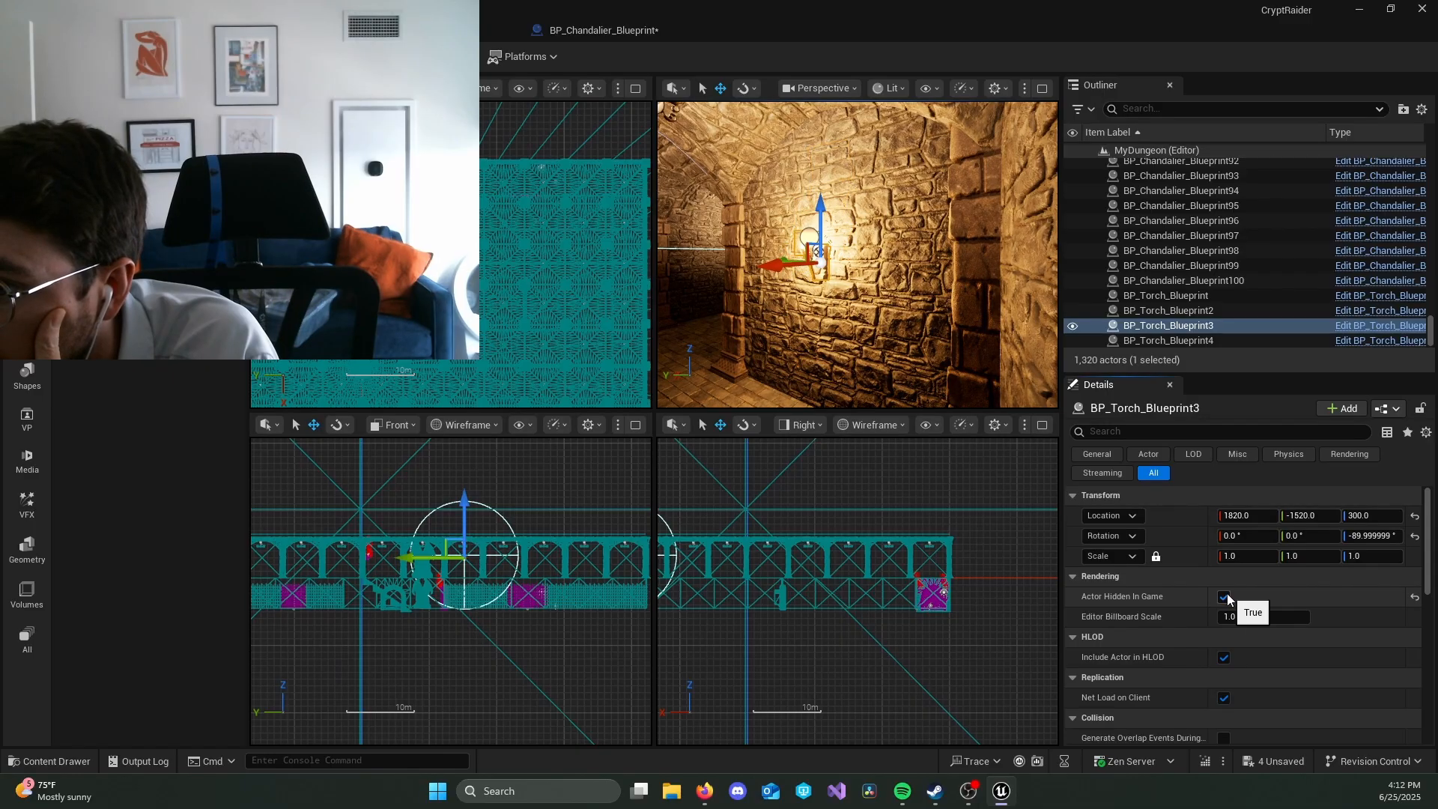
pyautogui.scroll(-1, 1277, 590)
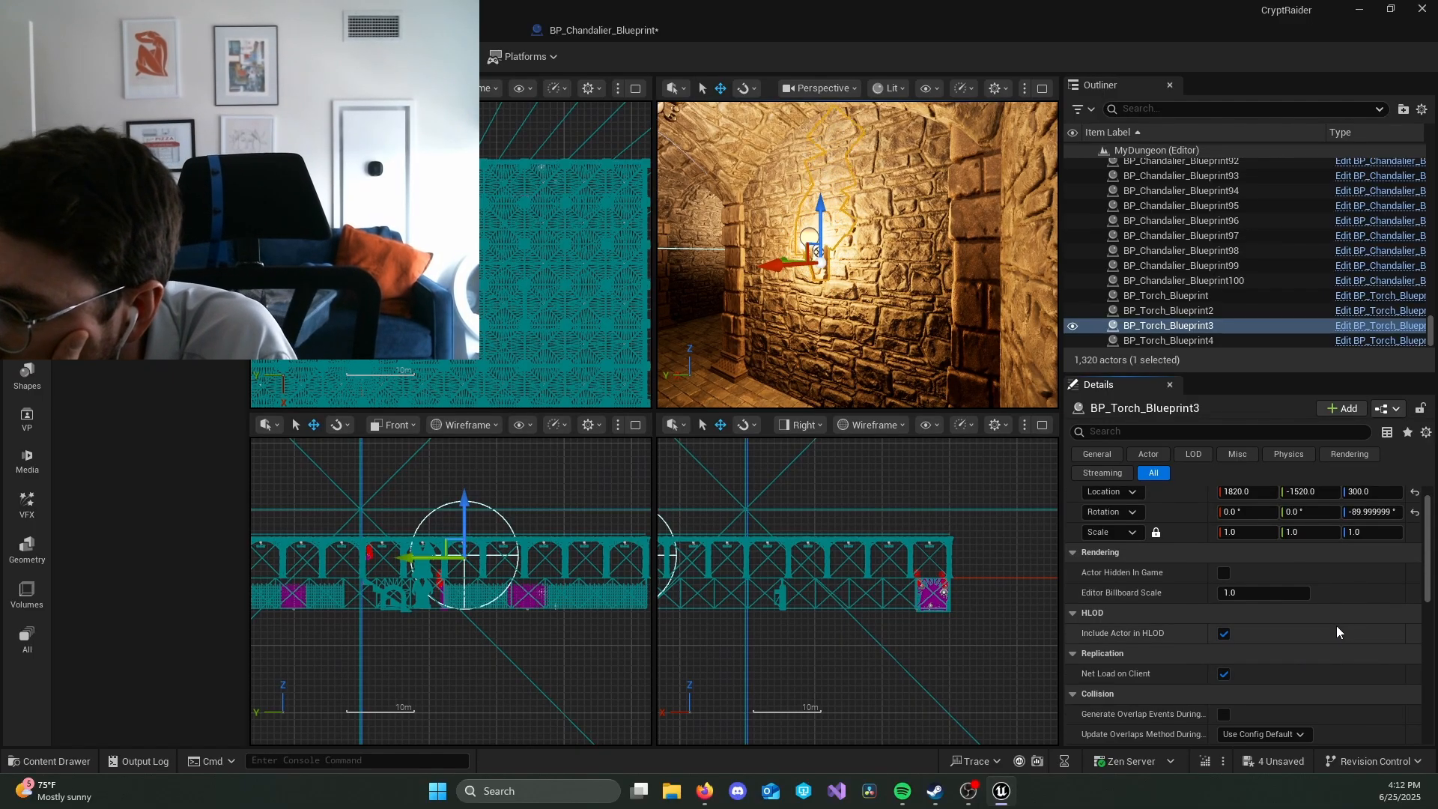
pyautogui.scroll(-1, 1336, 626)
pyautogui.scroll(-1, 1329, 657)
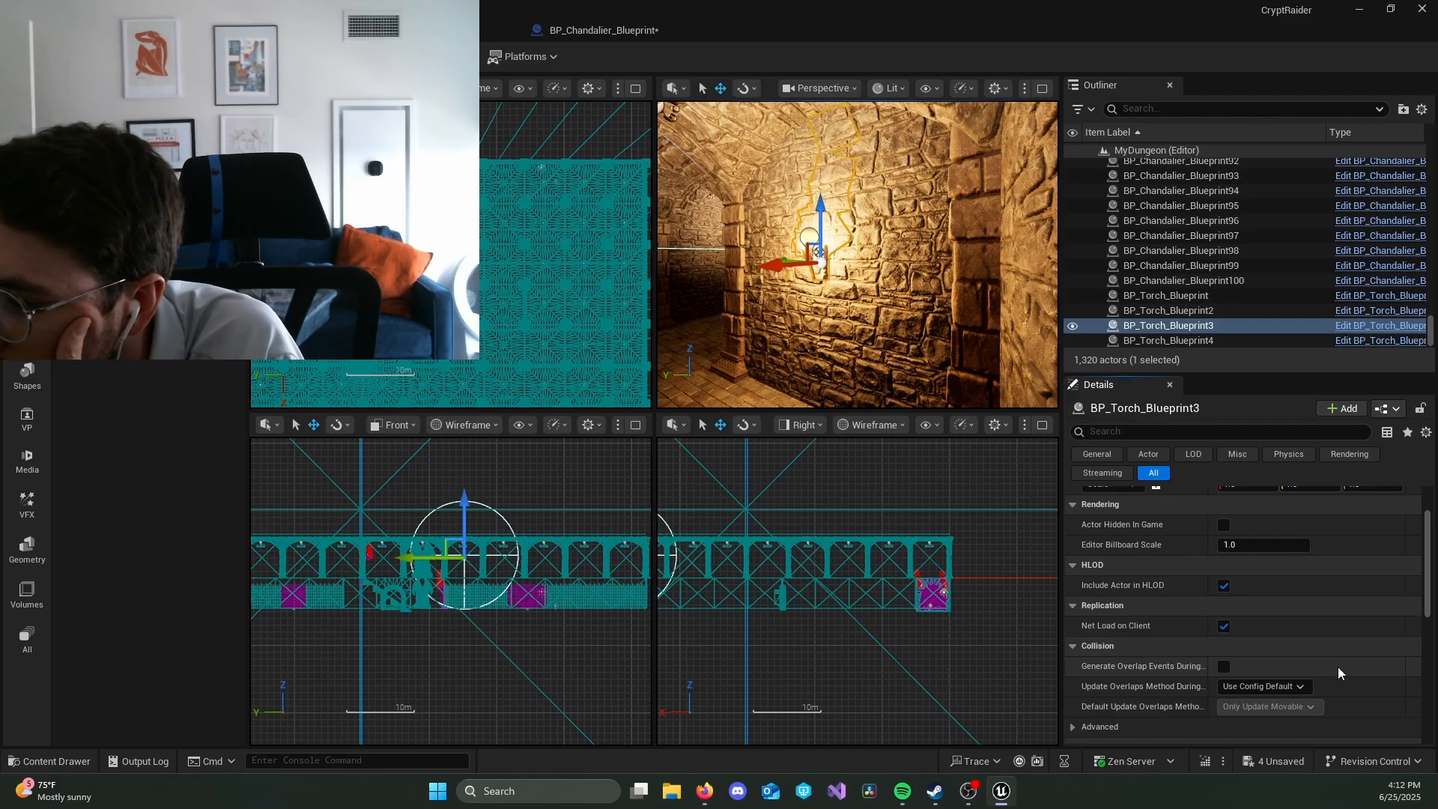
pyautogui.scroll(-1, 1337, 667)
pyautogui.scroll(-1, 1350, 654)
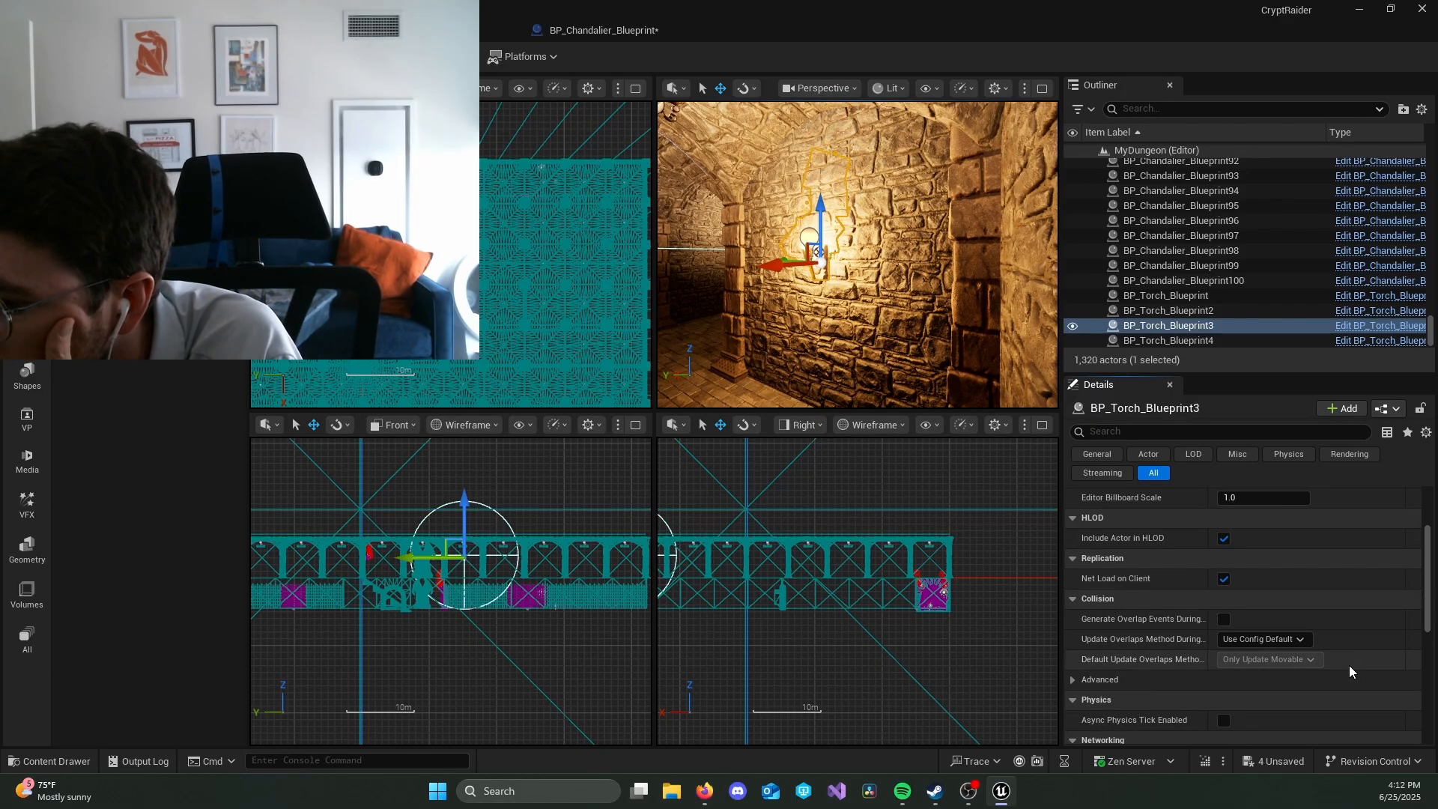
pyautogui.scroll(-2, 1348, 666)
pyautogui.scroll(-1, 1346, 683)
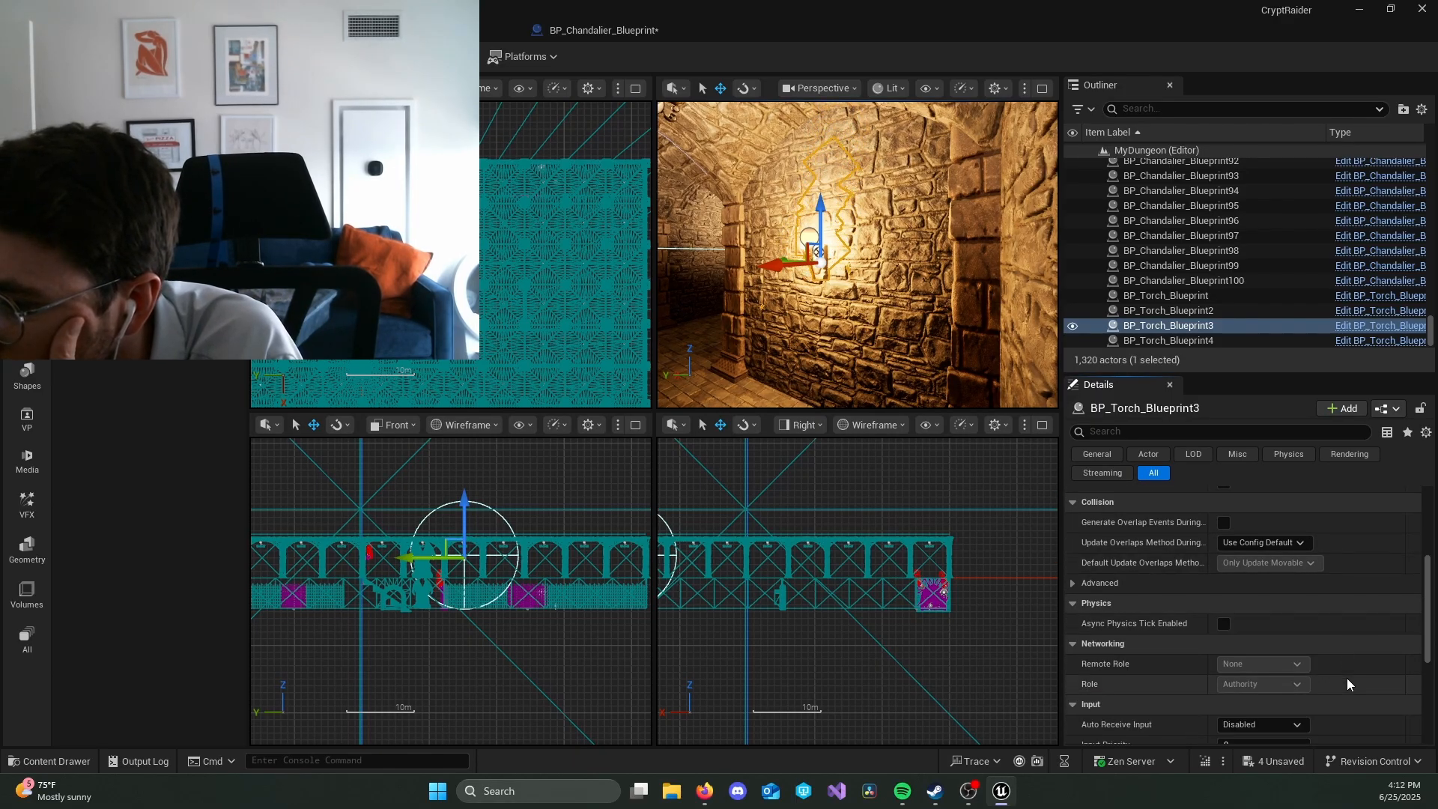
# Step: Enlarge the Outliner and select the first chandelier in its list of actors
pyautogui.scroll(5, 1261, 283)
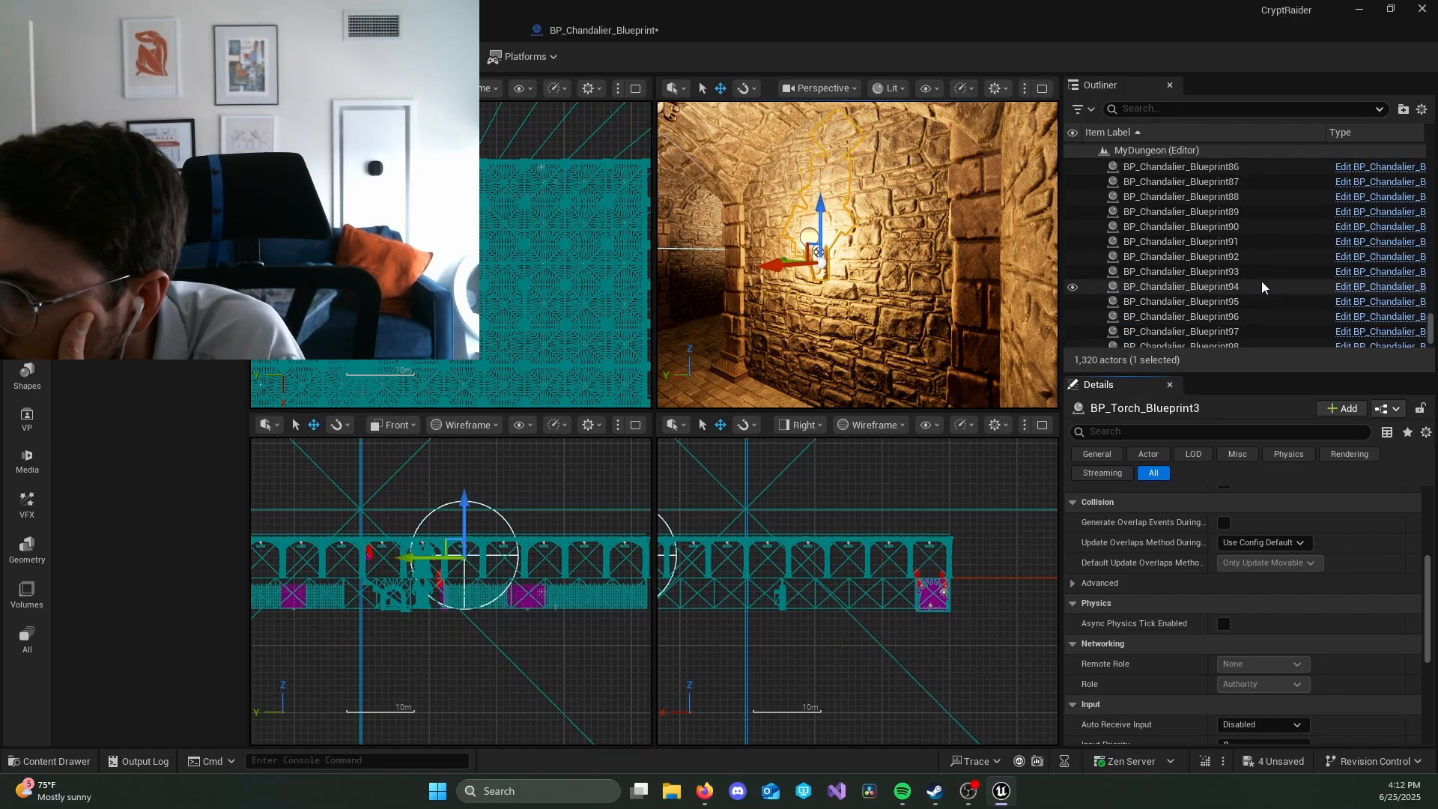
pyautogui.scroll(15, 1267, 281)
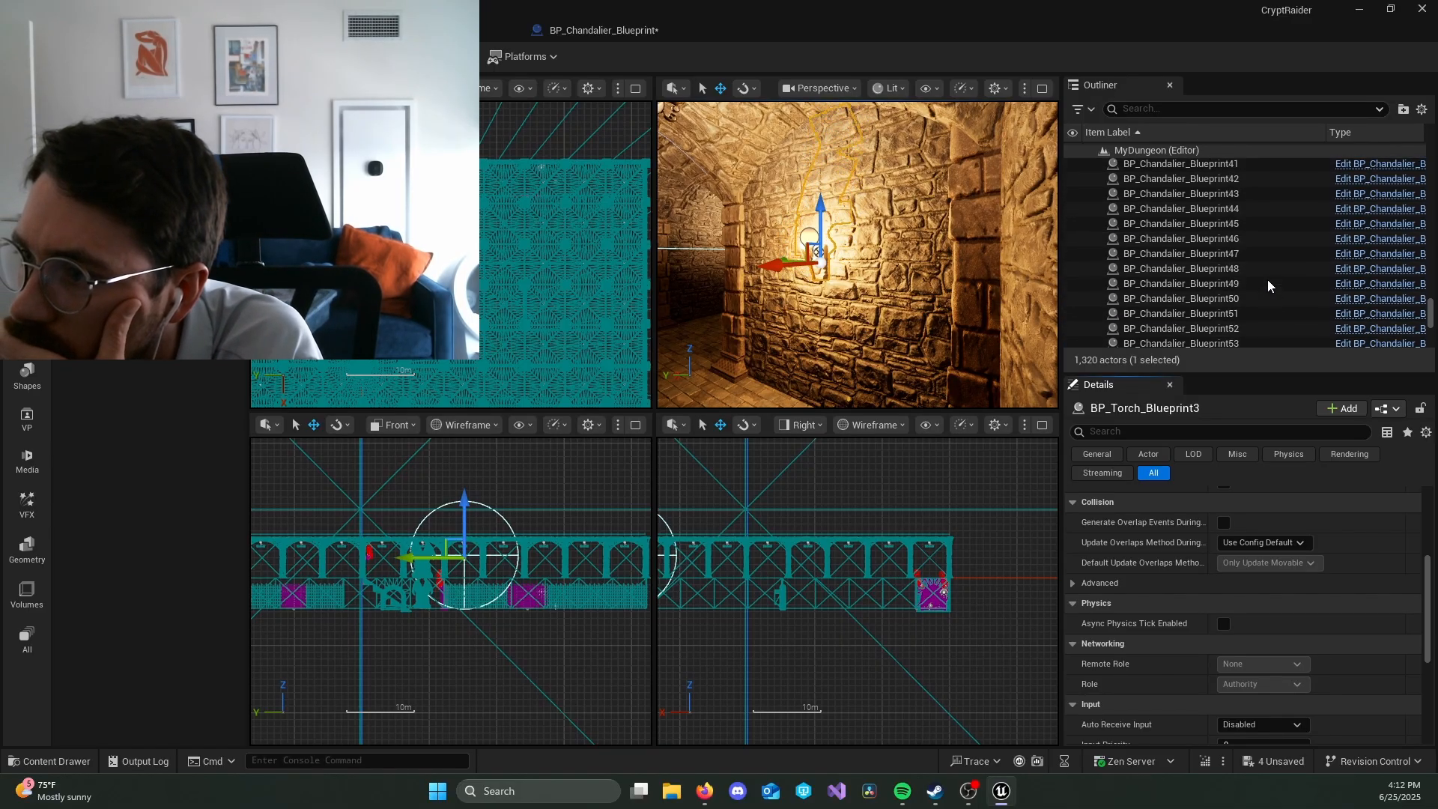
pyautogui.scroll(8, 1265, 276)
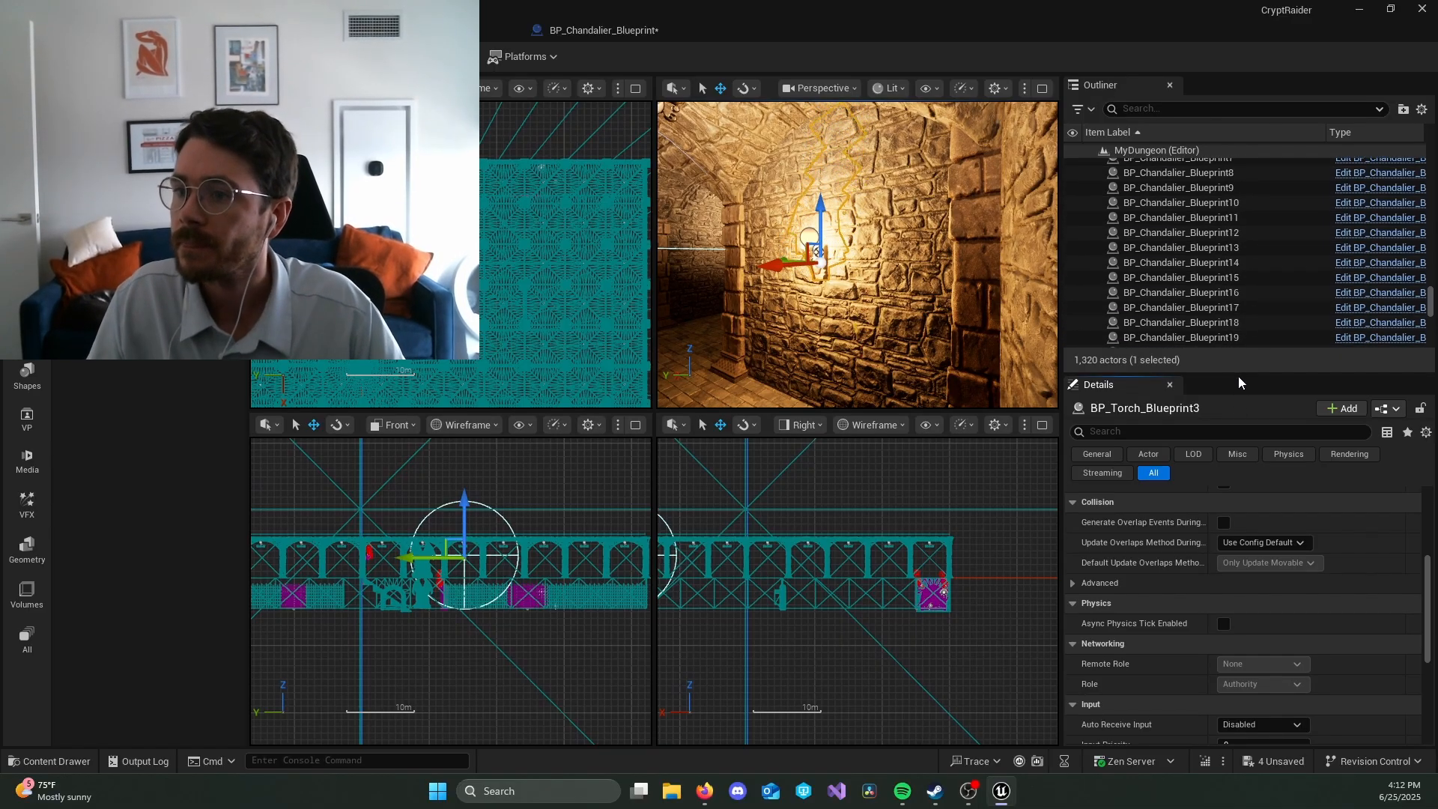
pyautogui.moveTo(1243, 373); pyautogui.dragTo(1246, 645)
pyautogui.scroll(6, 1228, 469)
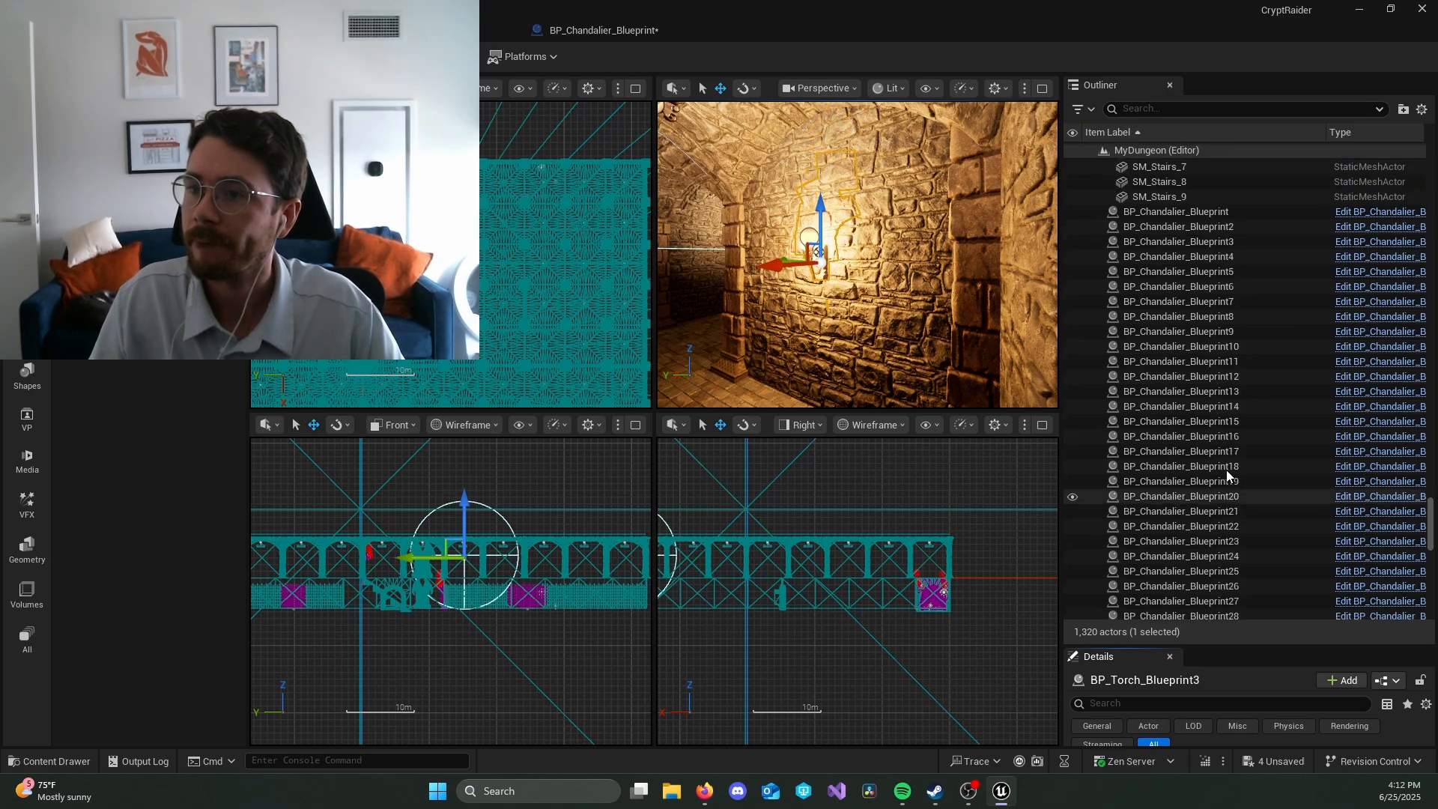
pyautogui.click(1232, 346)
pyautogui.scroll(-14, 1243, 407)
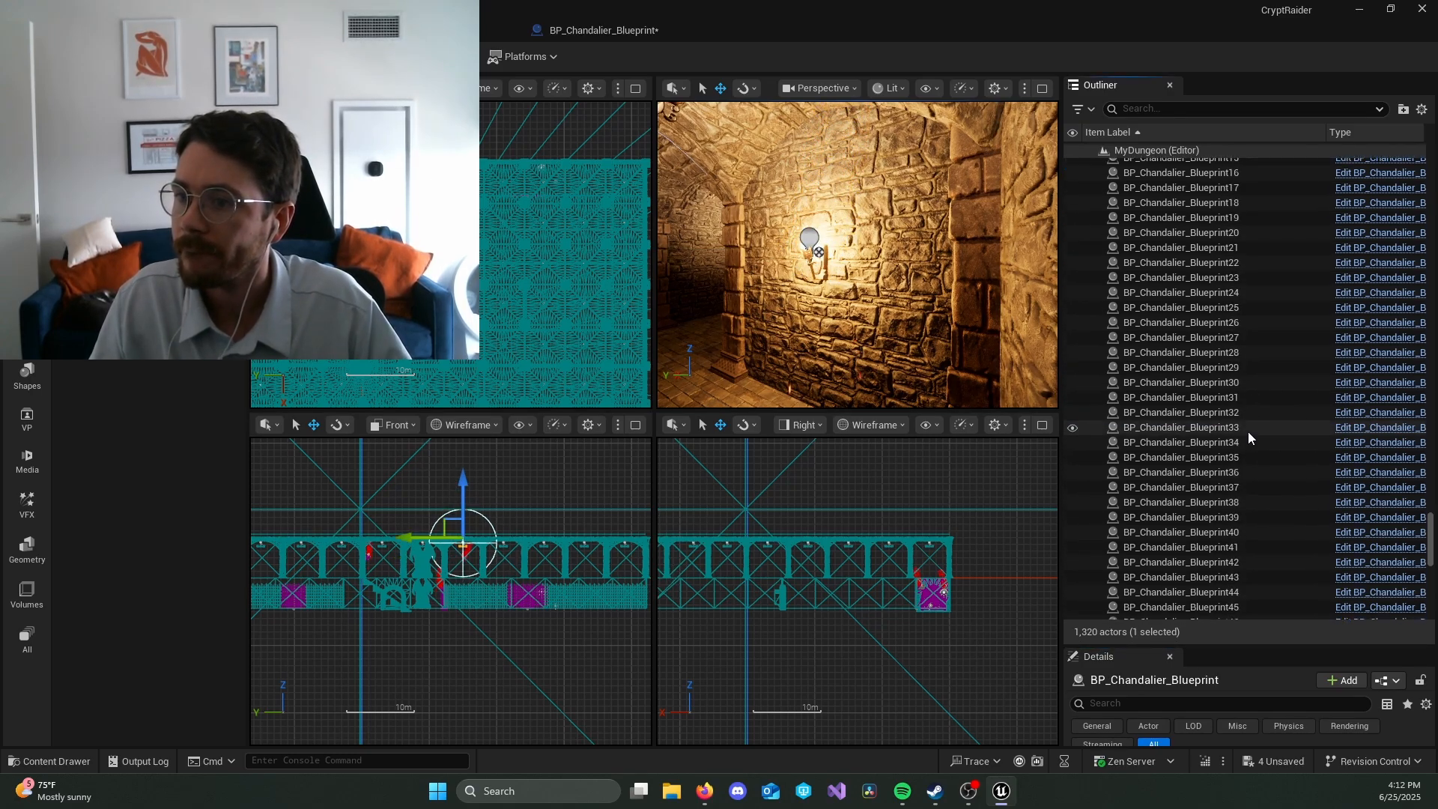
pyautogui.scroll(5, 1248, 433)
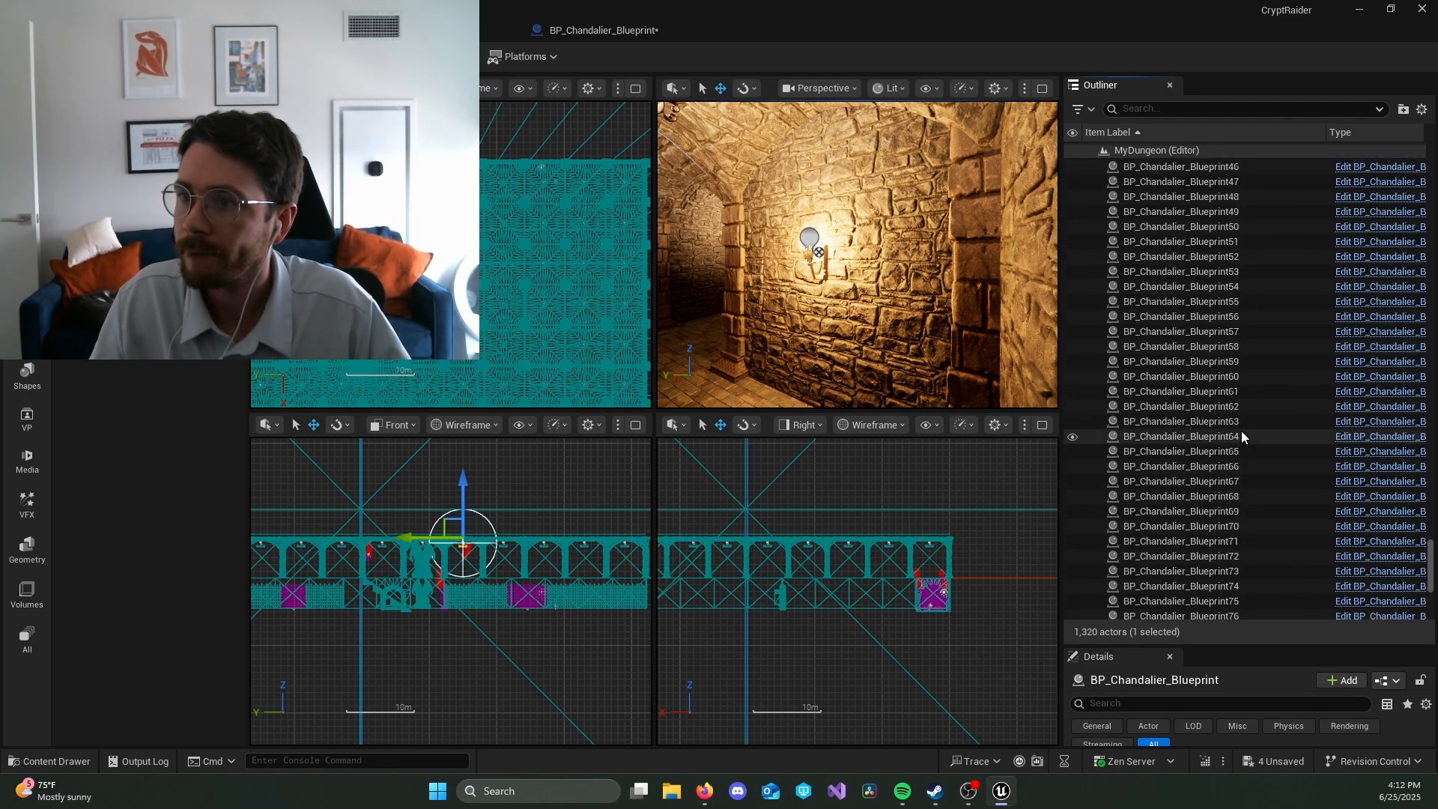
# Step: Collapse the Crypt Floor, Dungeon Floor, Exterior Walls, Global and Misc folders in the Outliner
pyautogui.moveTo(1431, 536); pyautogui.dragTo(1431, 155)
pyautogui.click(1100, 195)
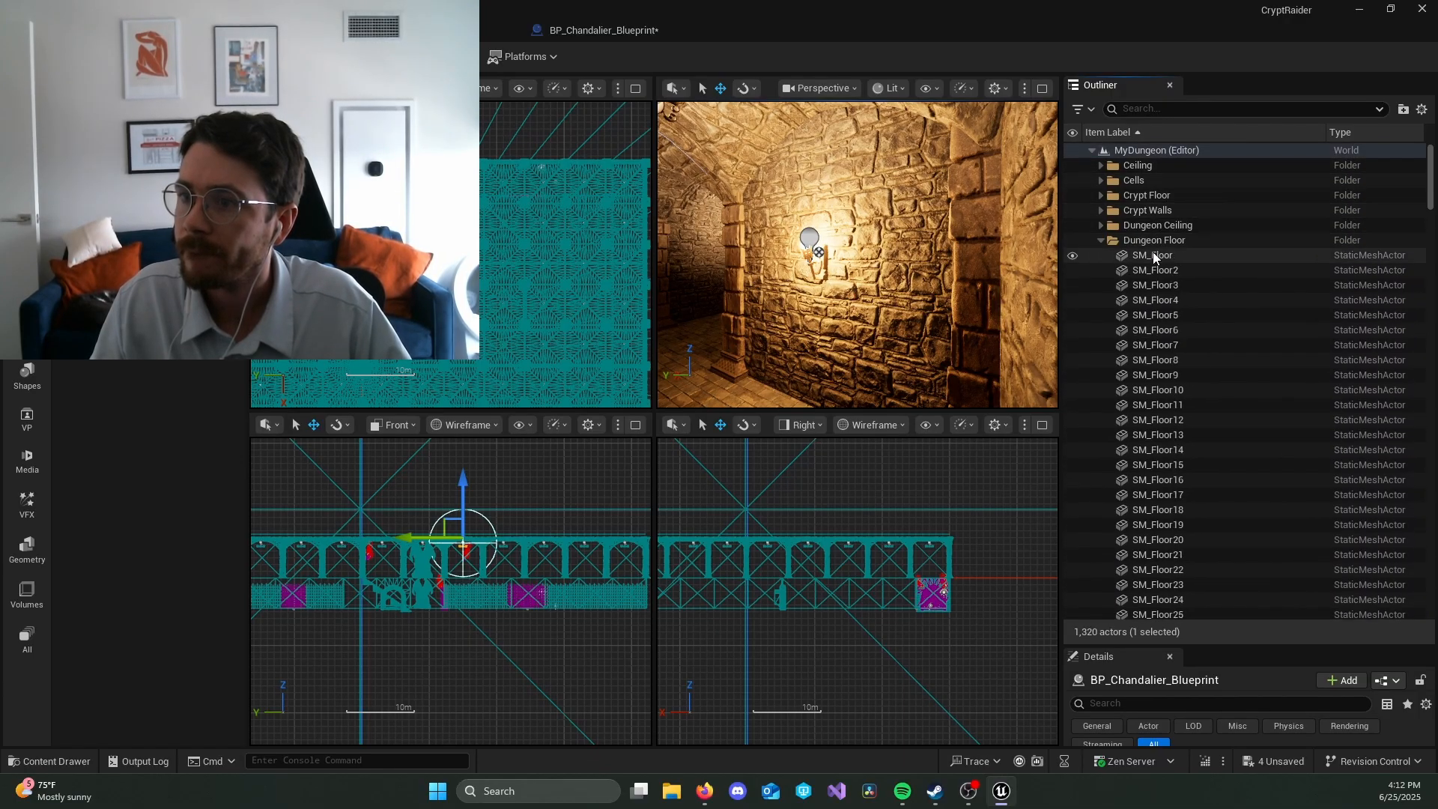
pyautogui.click(1100, 240)
pyautogui.click(1100, 256)
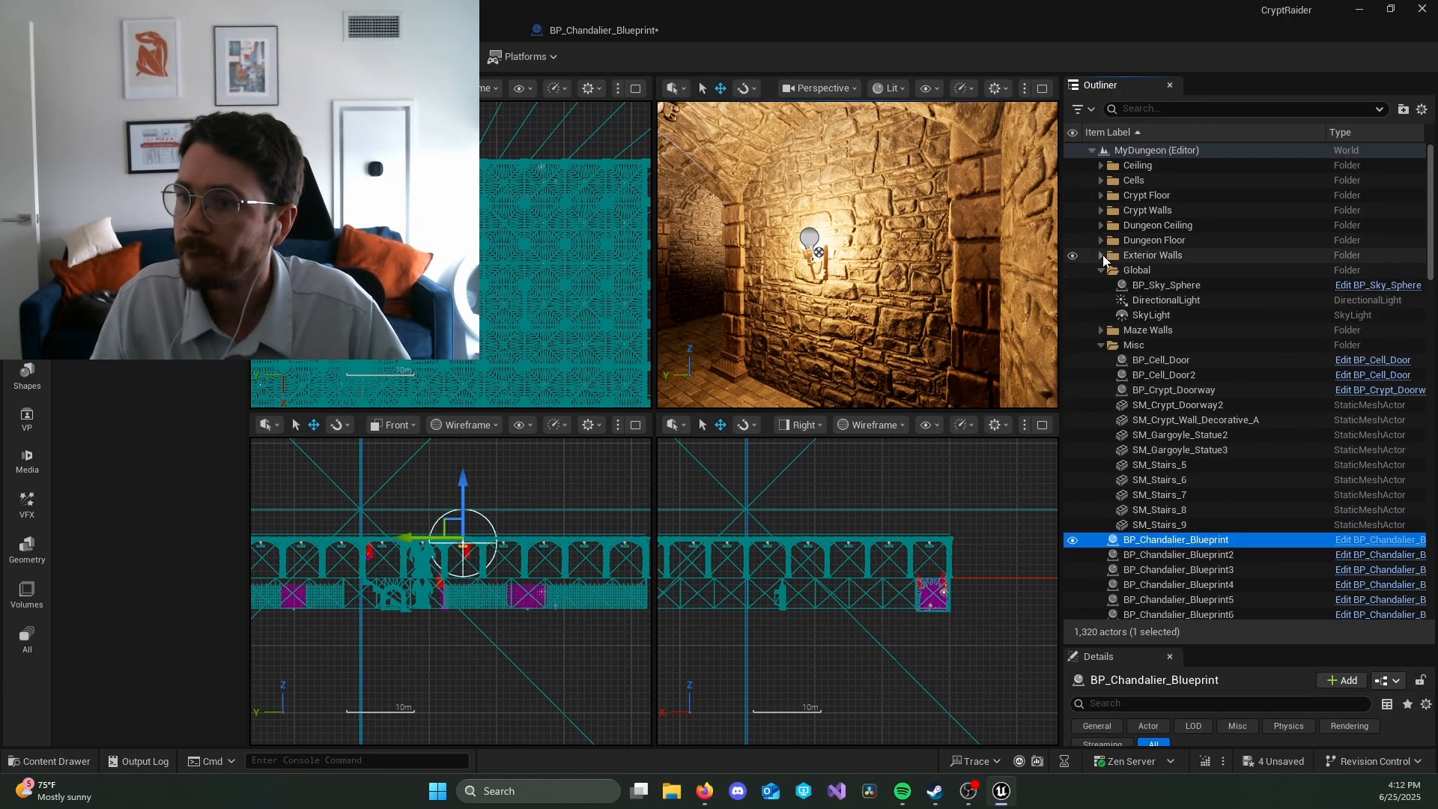
pyautogui.click(1101, 270)
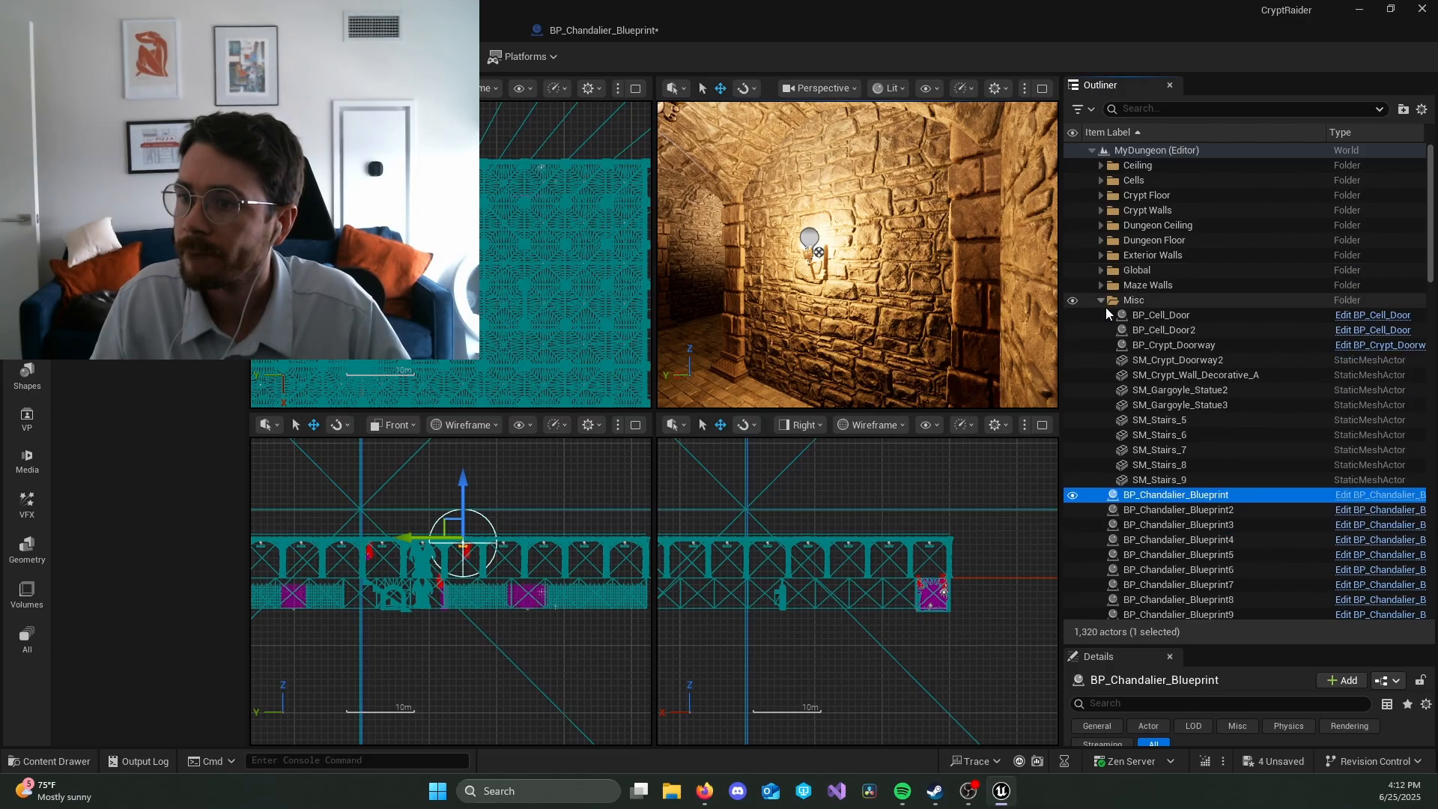
pyautogui.click(1101, 299)
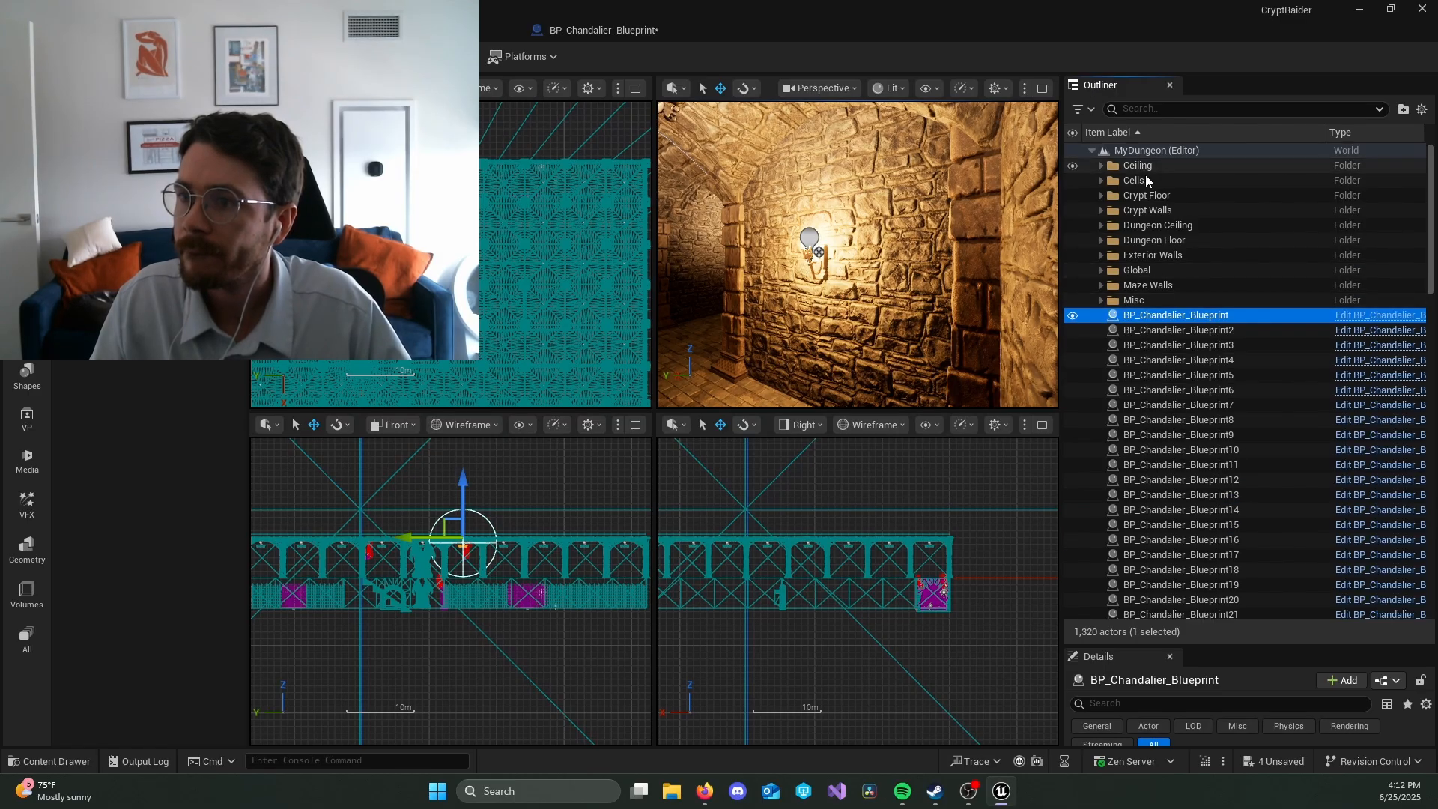
# Step: Create a folder named Dungeon Lights under MyDungeon in the Outliner
pyautogui.rightClick(1152, 150)
pyautogui.click(1202, 180)
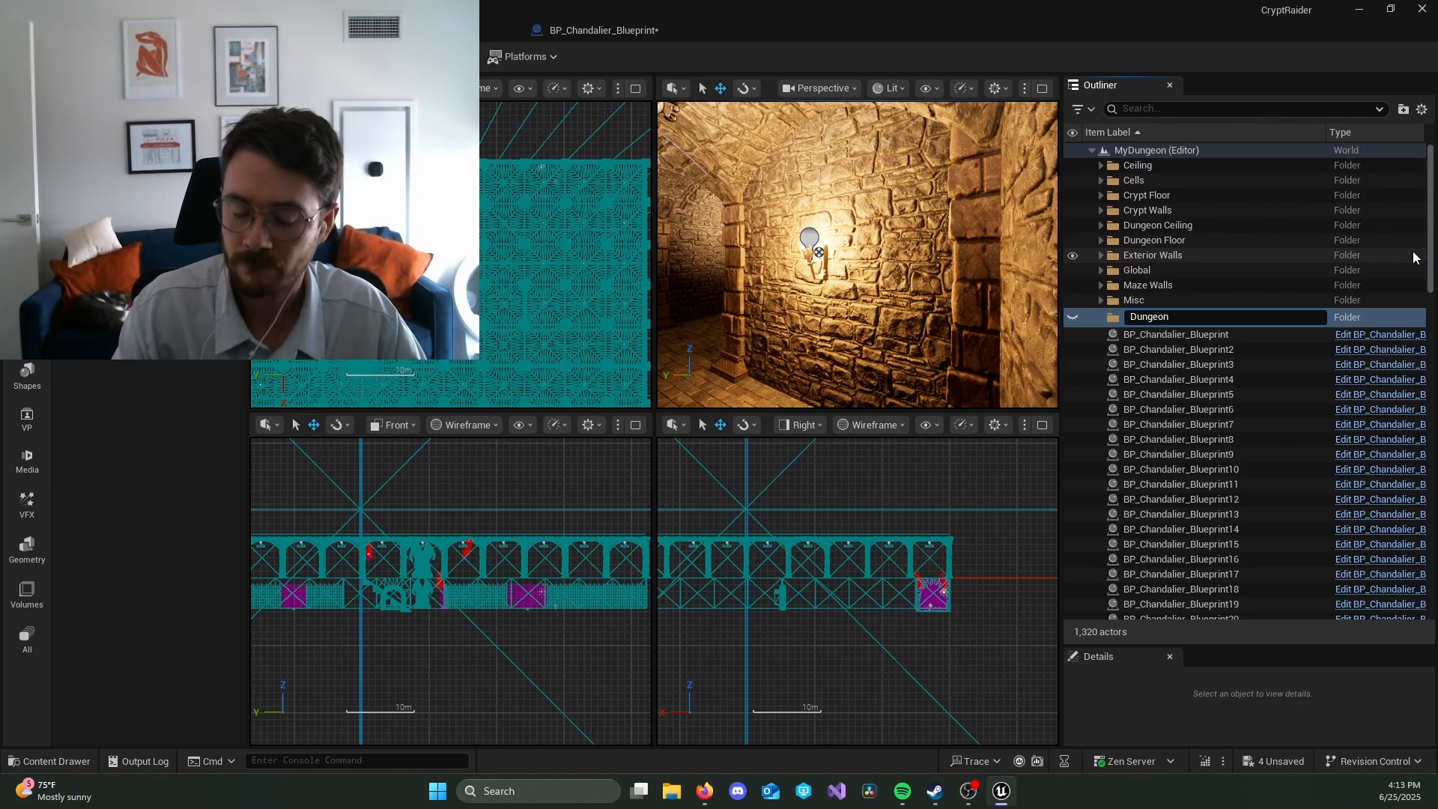
pyautogui.write('Dungeon Lights')
pyautogui.press('Return')
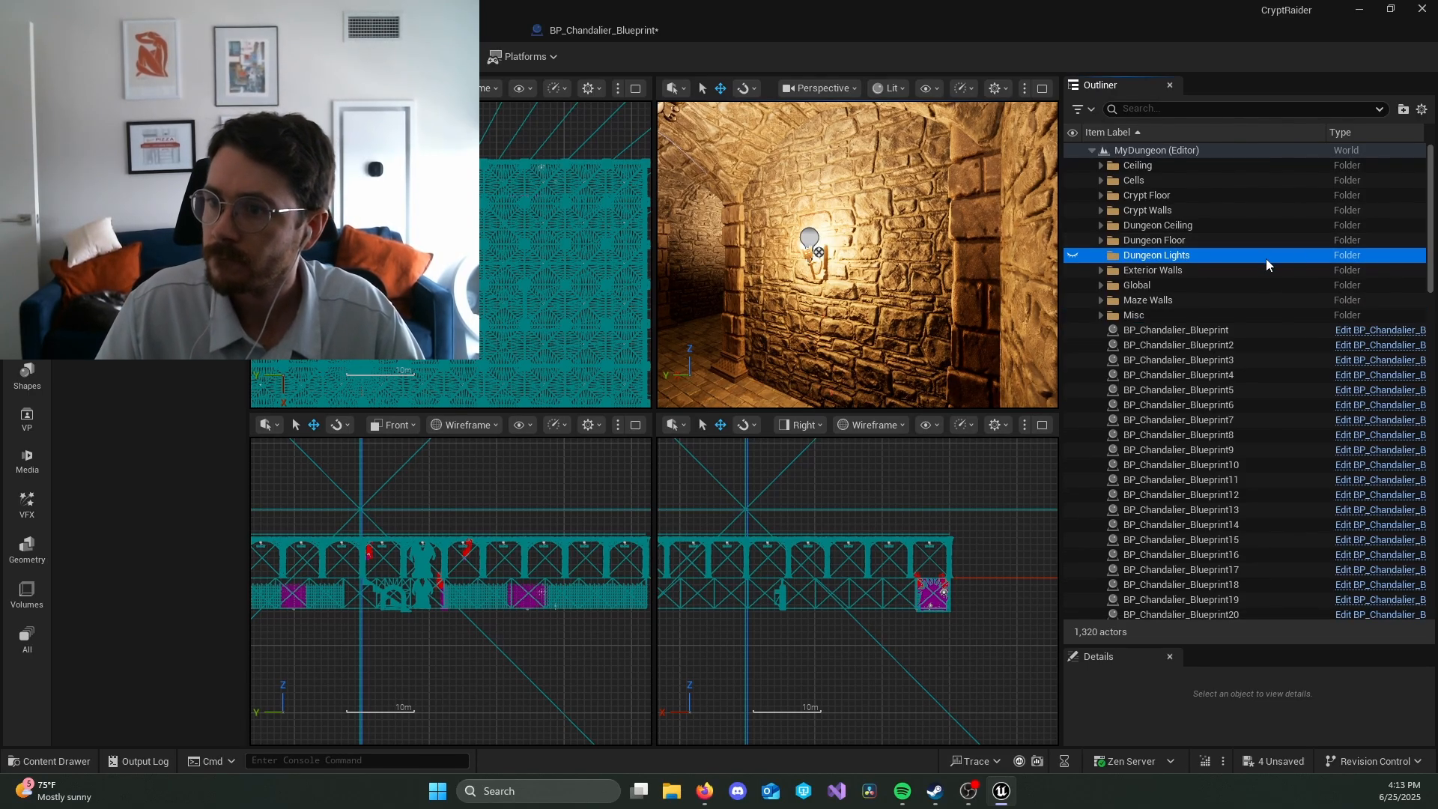
# Step: Create a subfolder named Chandies inside the Dungeon Lights folder
pyautogui.rightClick(1239, 258)
pyautogui.click(1322, 293)
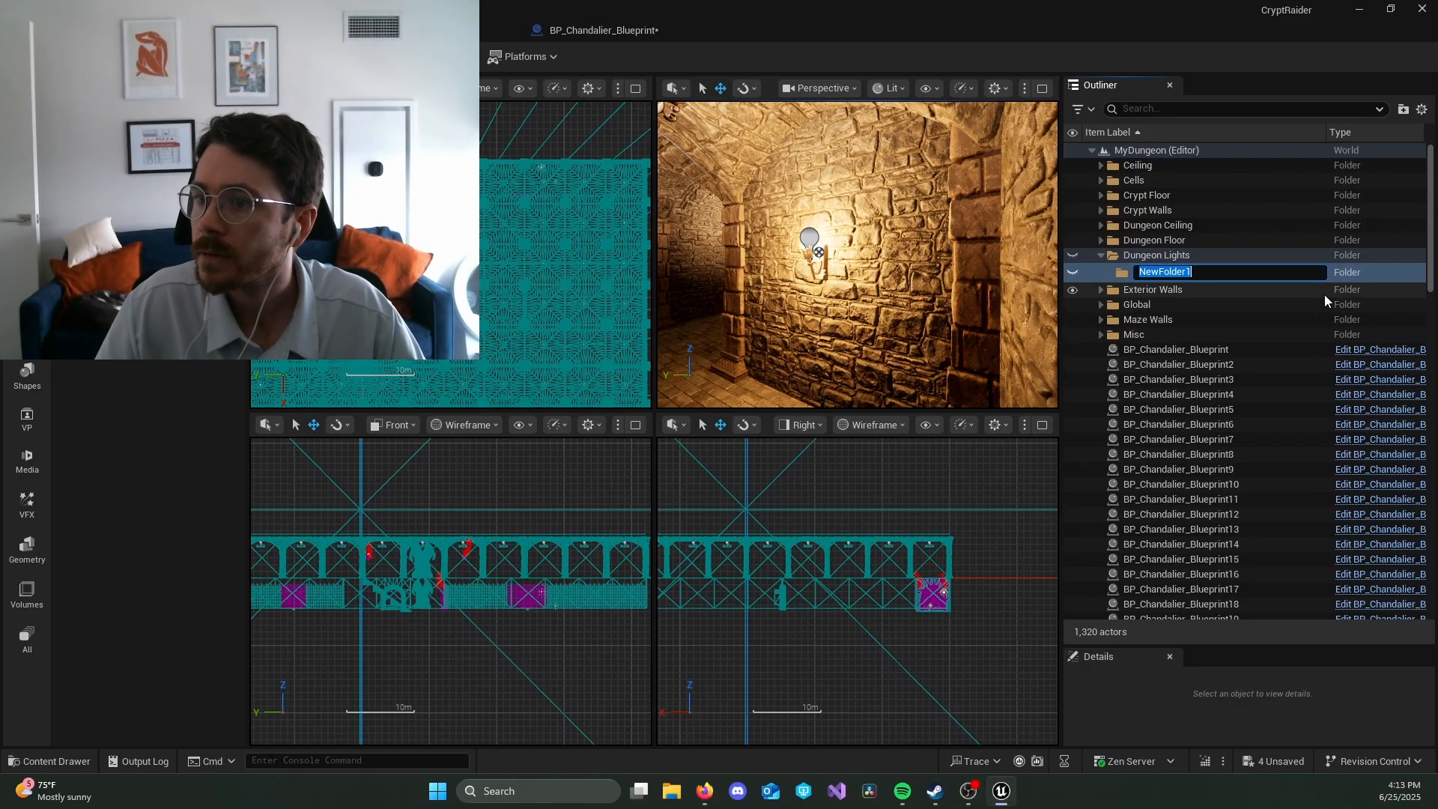
pyautogui.write('Chandies')
pyautogui.press('Return')
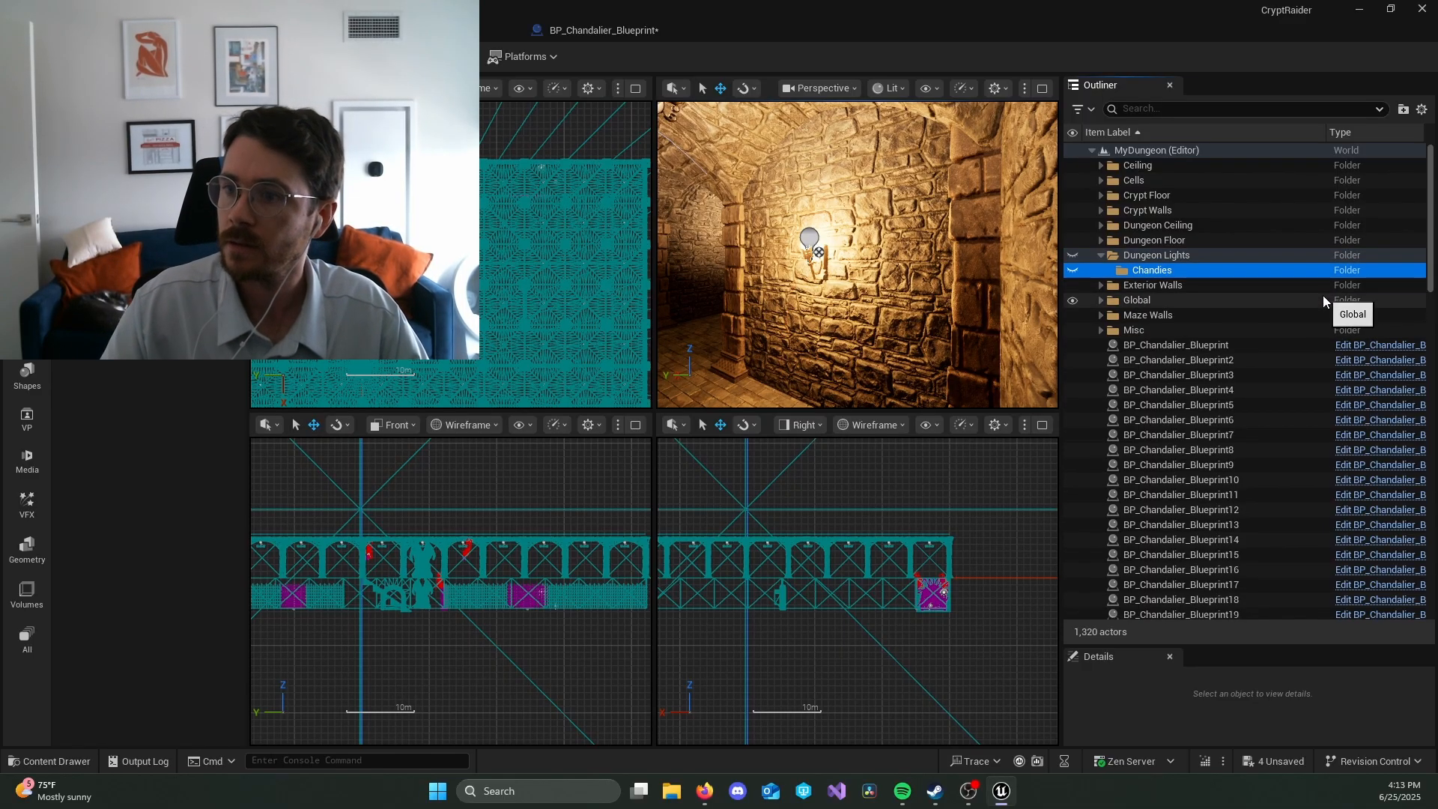
# Step: Select all chandeliers from BP_Chandalier_Blueprint to BP_Chandalier_Blueprint100, move them into the Chandies folder and collapse it
pyautogui.click(1220, 343)
pyautogui.scroll(-15, 1266, 433)
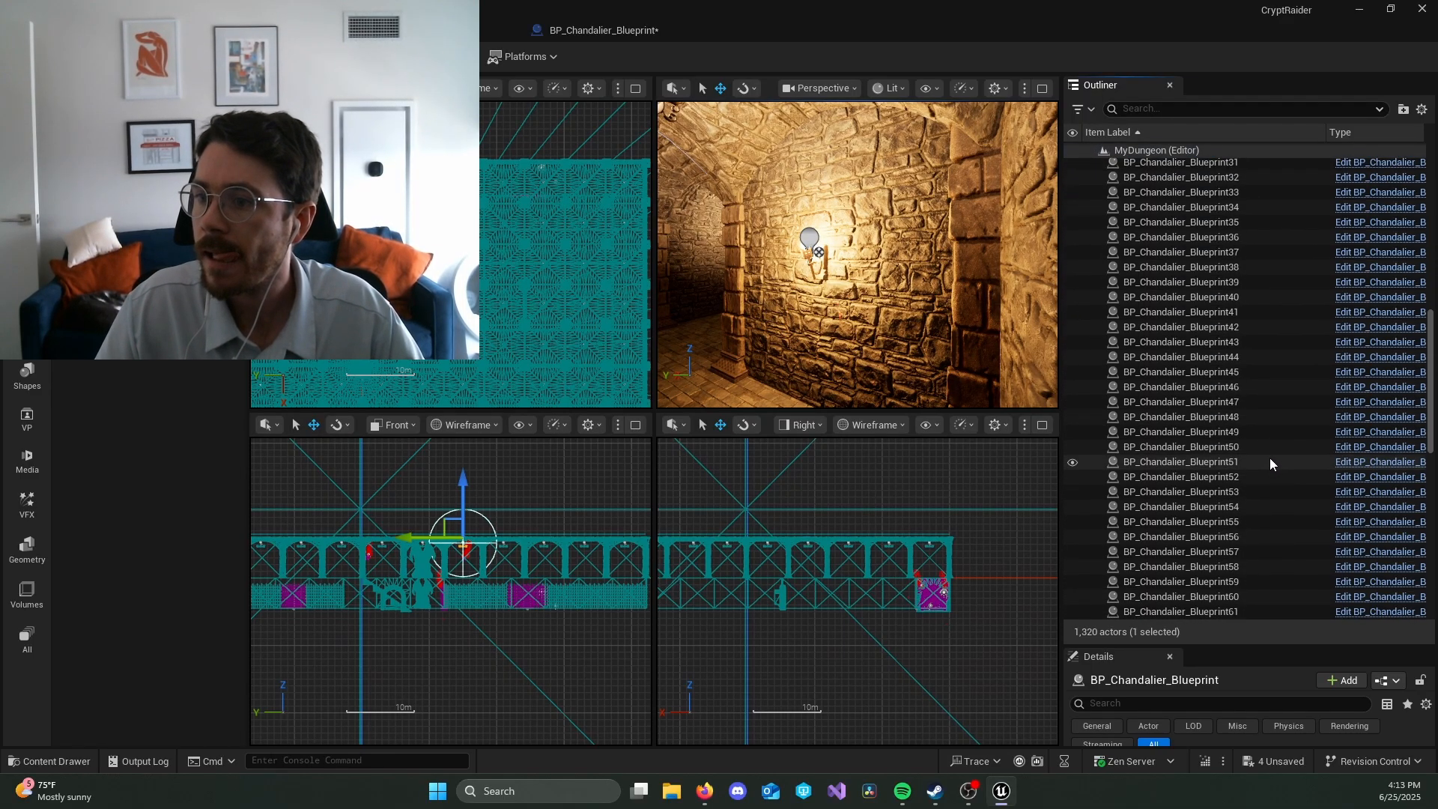
pyautogui.scroll(-4, 1273, 472)
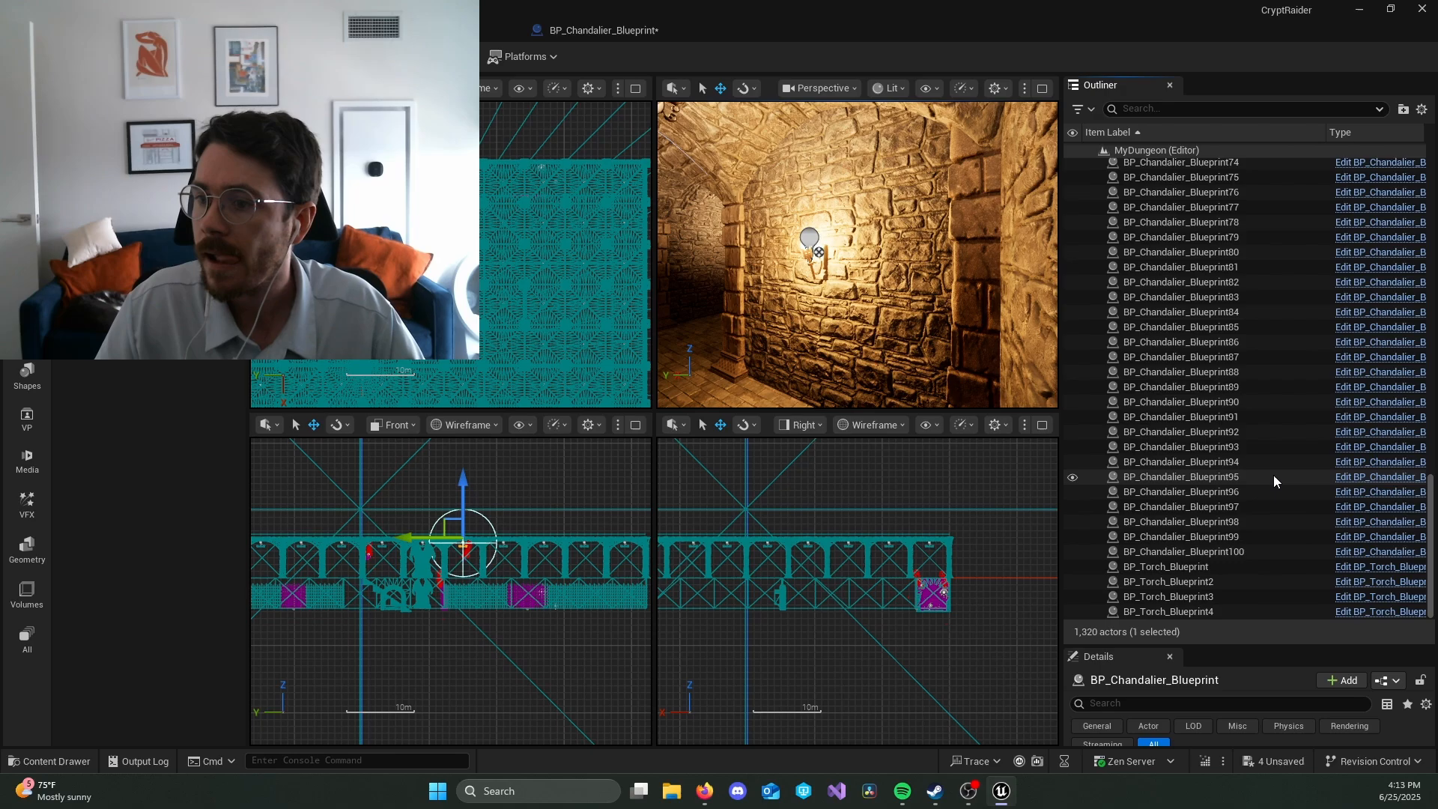
pyautogui.keyDown('shift'); pyautogui.click(1274, 547); pyautogui.keyUp('shift')
pyautogui.scroll(20, 1277, 430)
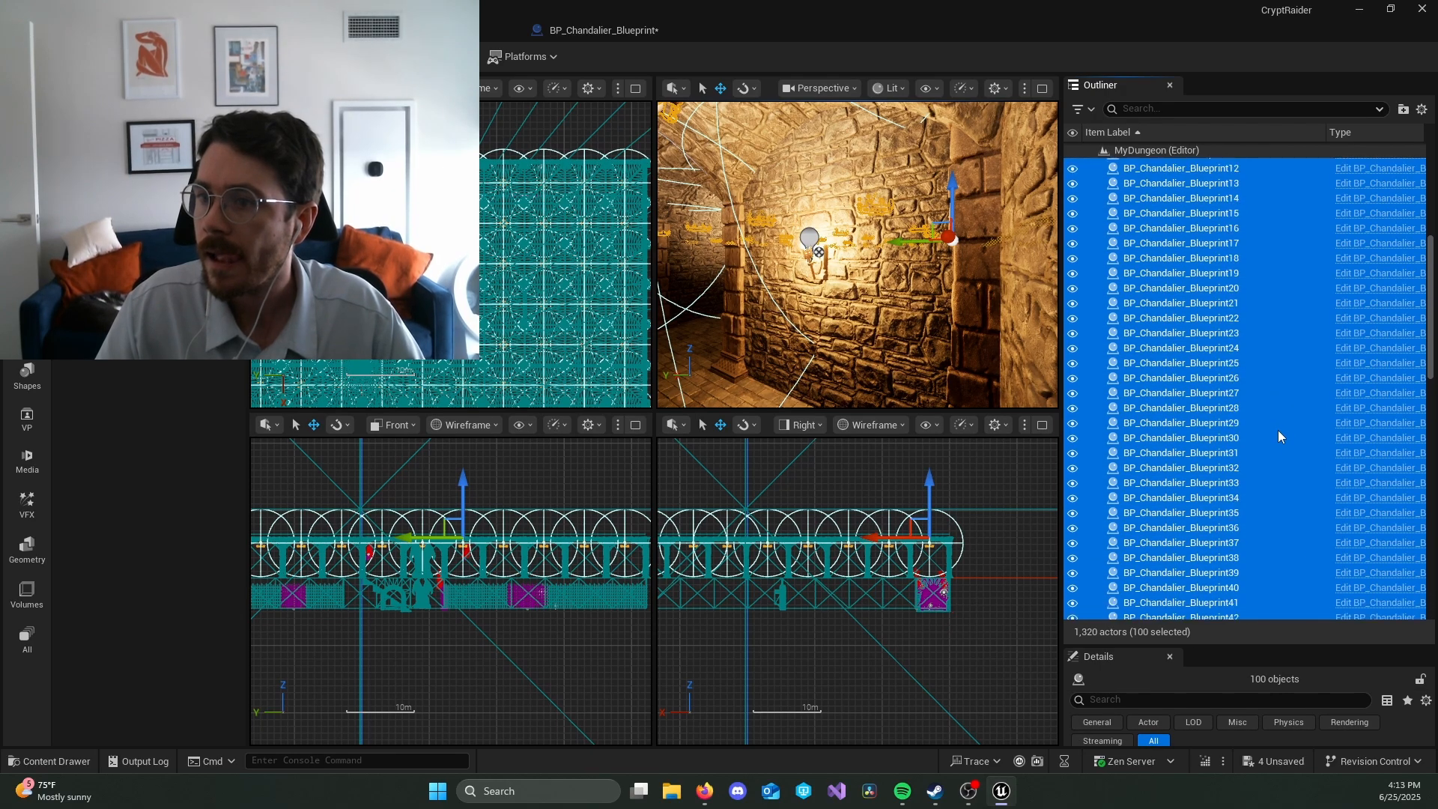
pyautogui.moveTo(1277, 430); pyautogui.dragTo(1179, 267)
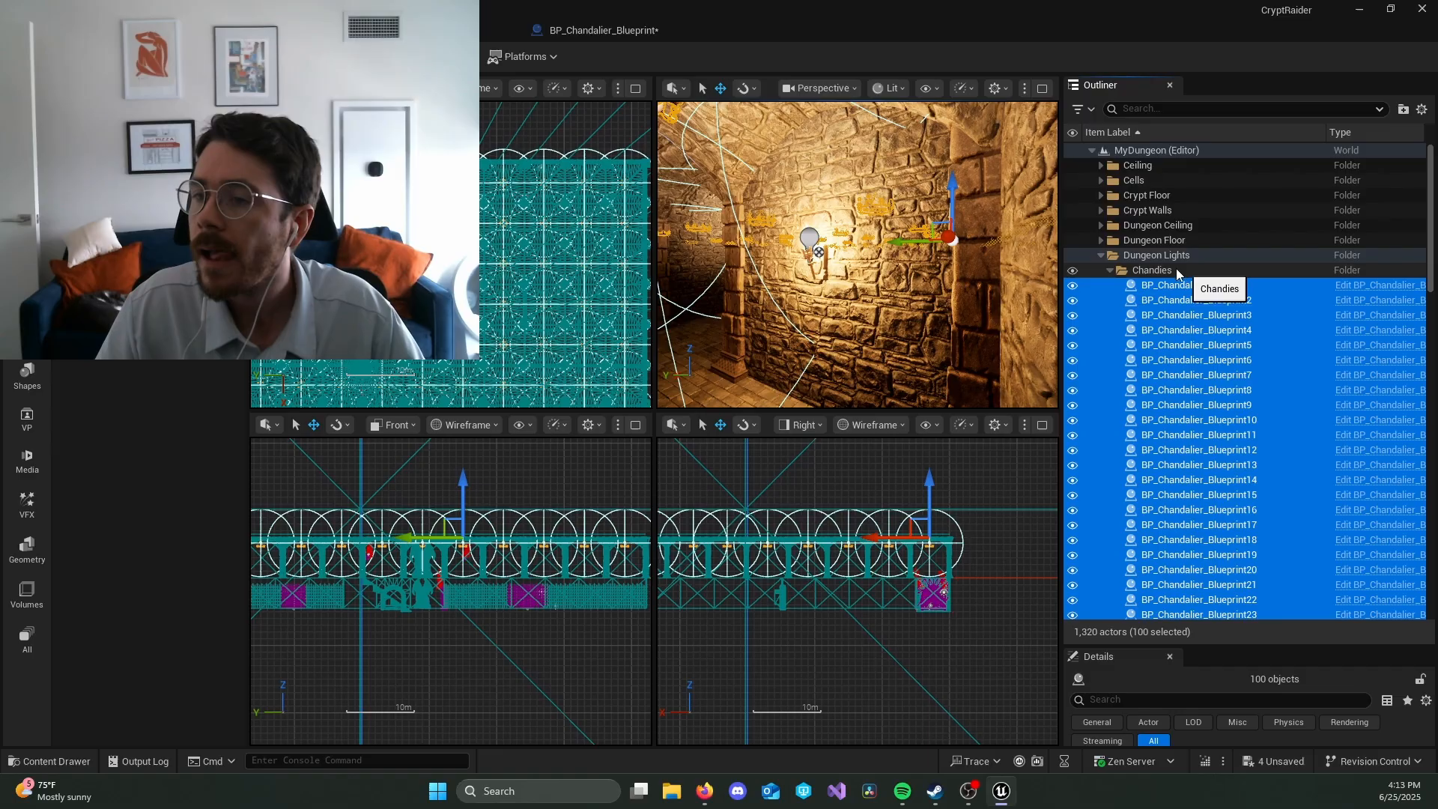
pyautogui.click(1111, 269)
# Step: Create a second subfolder named Pathway Torches inside the Dungeon Lights folder
pyautogui.click(1138, 256)
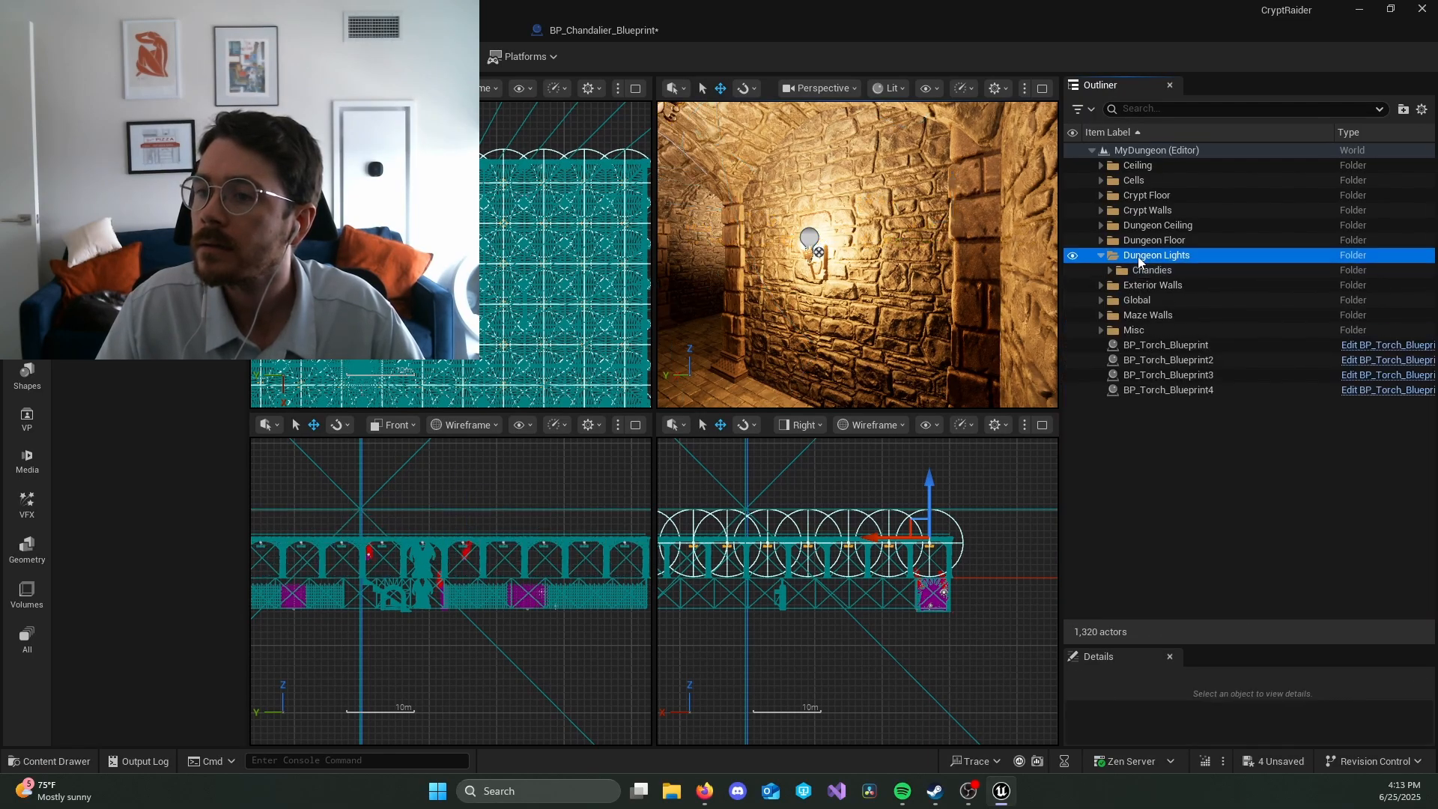
pyautogui.rightClick(1146, 255)
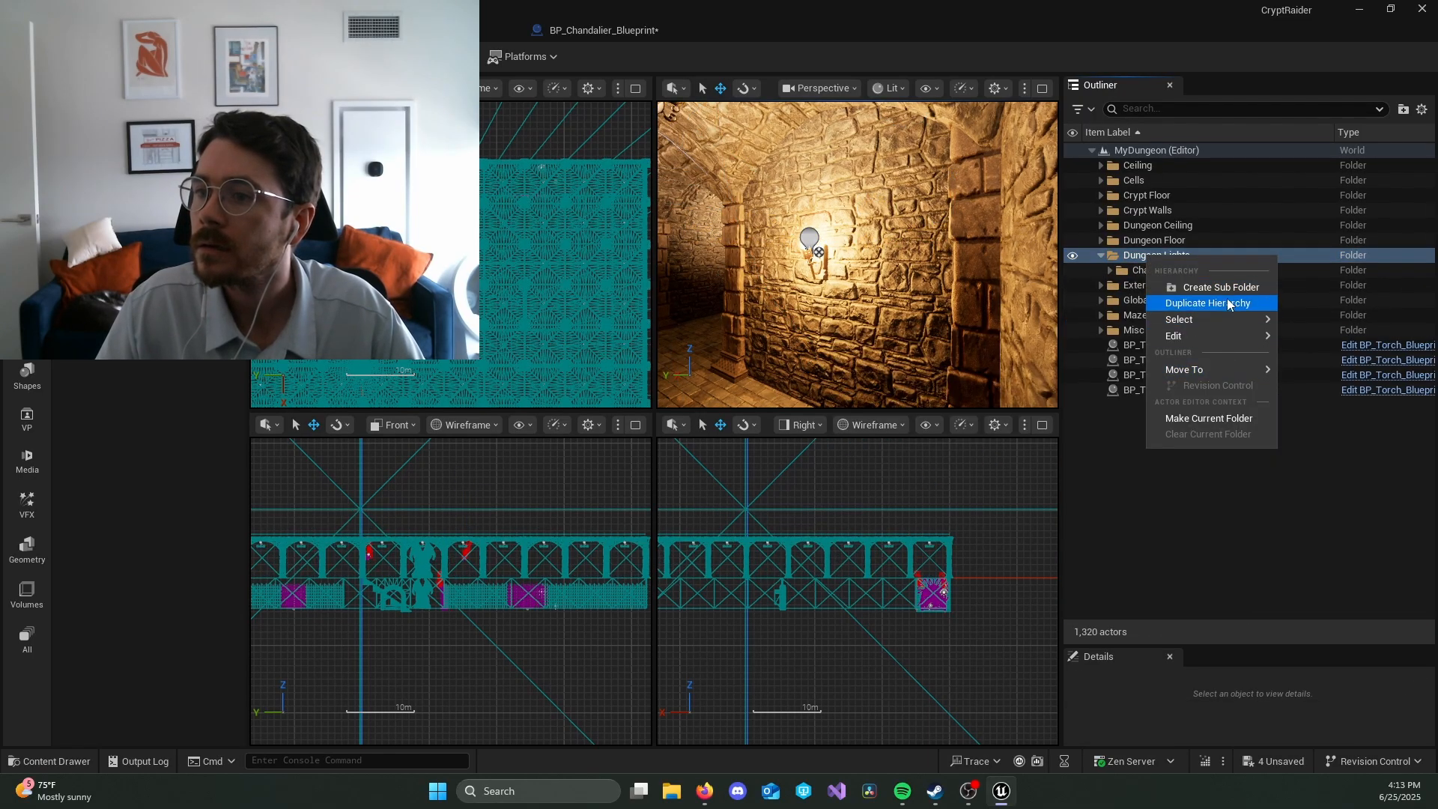
pyautogui.click(1221, 287)
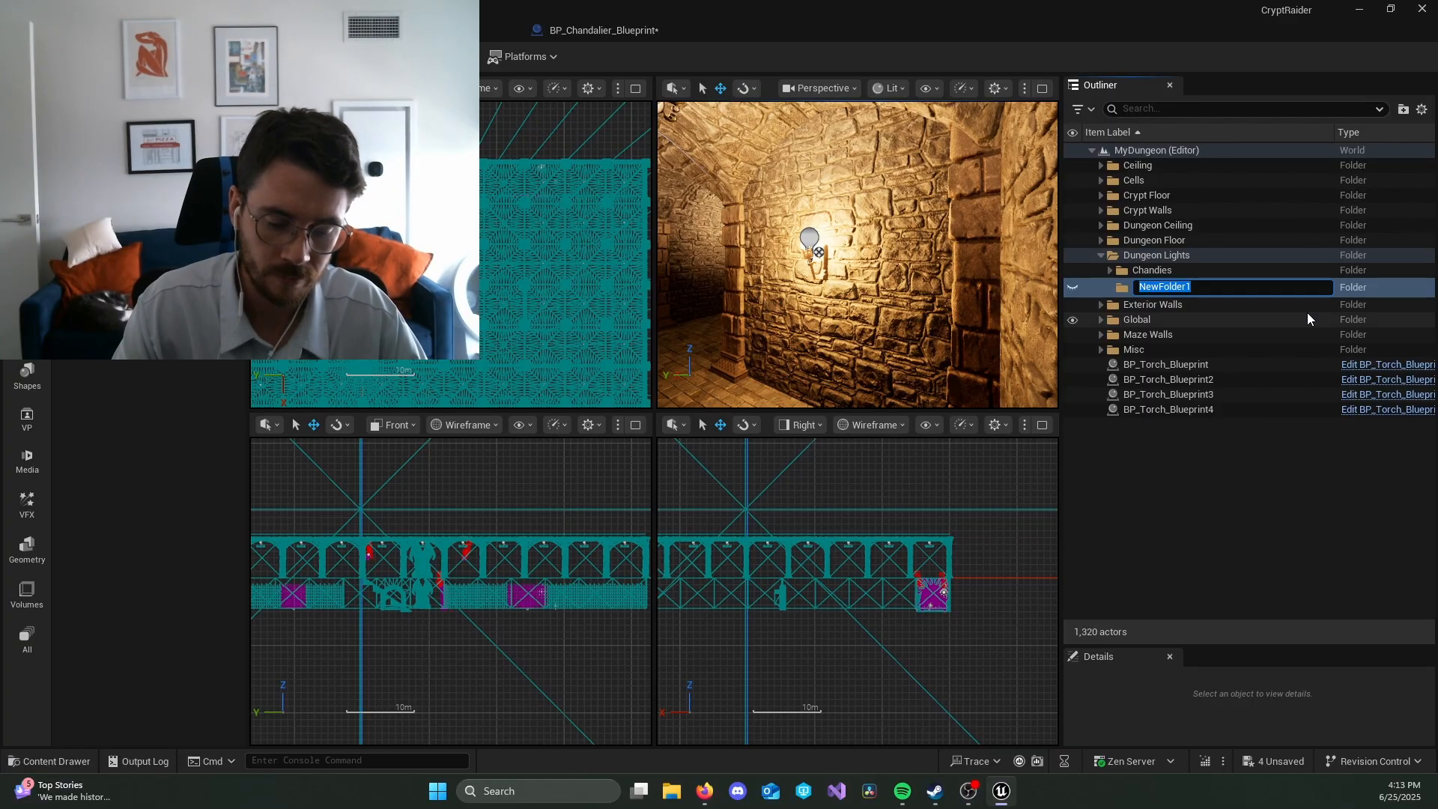
pyautogui.write('Pathway Torches')
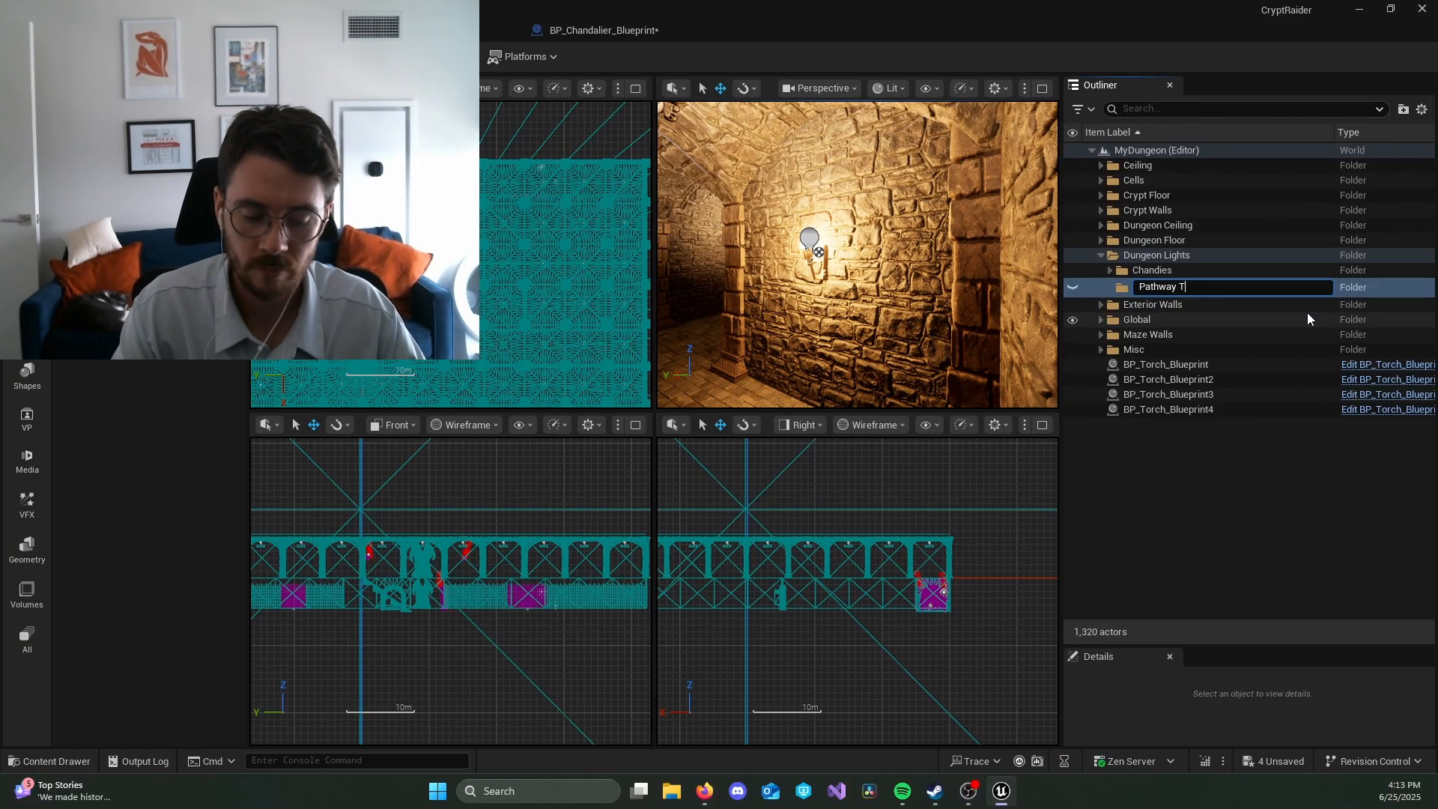
pyautogui.press('Return')
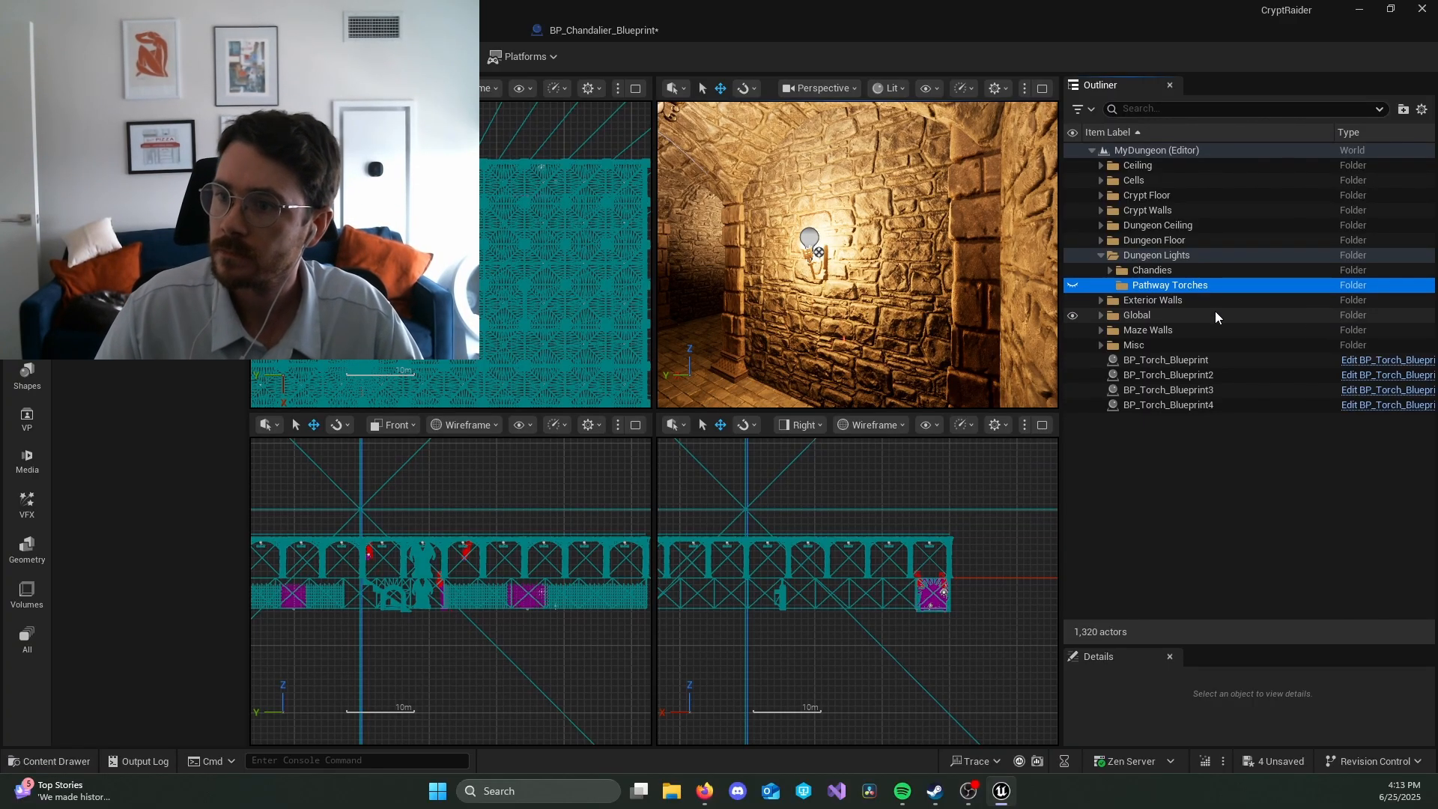
# Step: Fly through the chandelier-lit corridors and out above the dungeon to inspect the lighting and overall layout
pyautogui.moveTo(857, 254); pyautogui.dragTo(981, 254, button='right')
pyautogui.press('w')
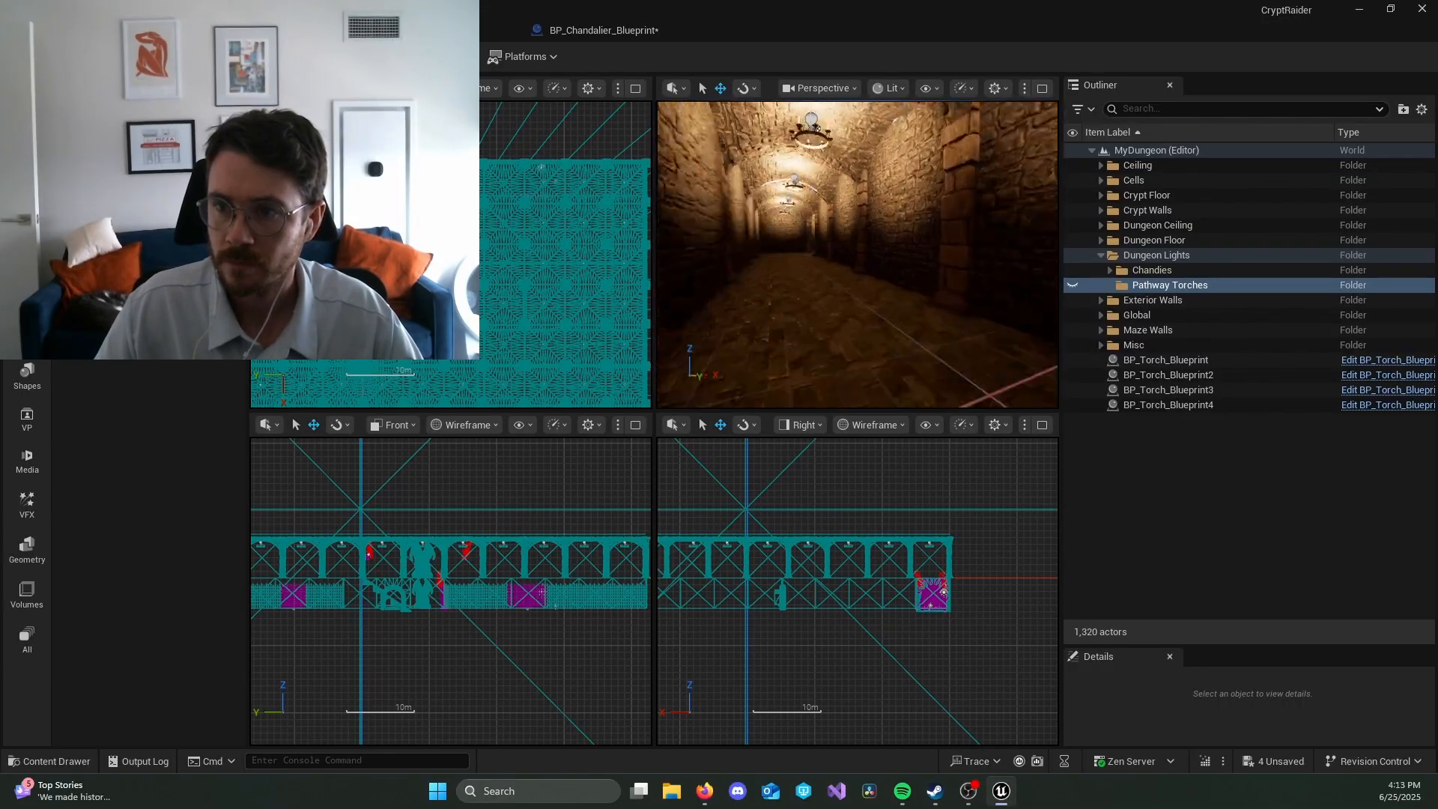
pyautogui.press('w')
pyautogui.moveTo(857, 255); pyautogui.dragTo(960, 264, button='right')
pyautogui.press('w')
pyautogui.press('w')
pyautogui.press('w')
pyautogui.press('w')
pyautogui.press('s')
pyautogui.press('w')
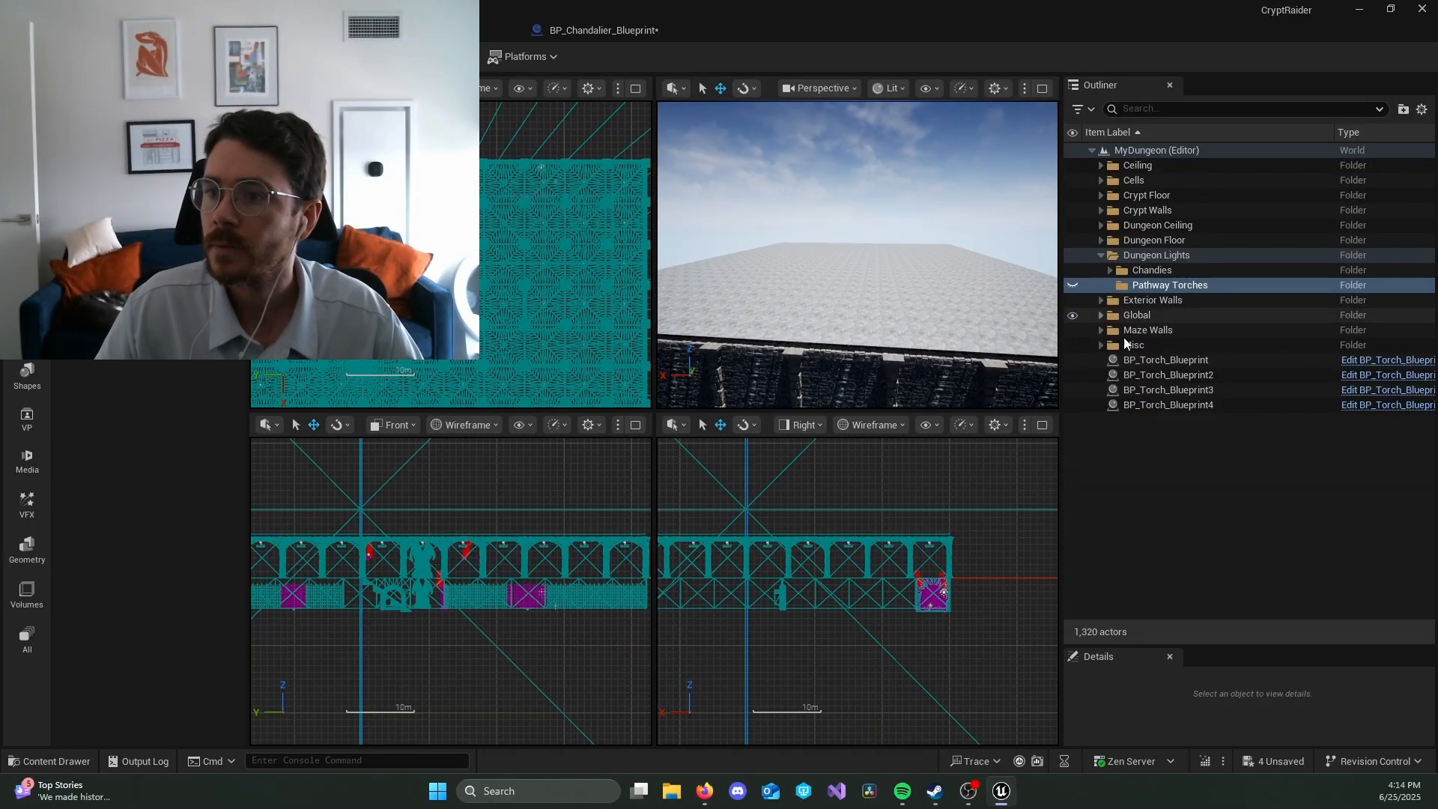
# Step: Check the visibility toggles of the Pathway Torches and Exterior Walls folders and collapse the Dungeon Lights folder
pyautogui.click(1079, 285)
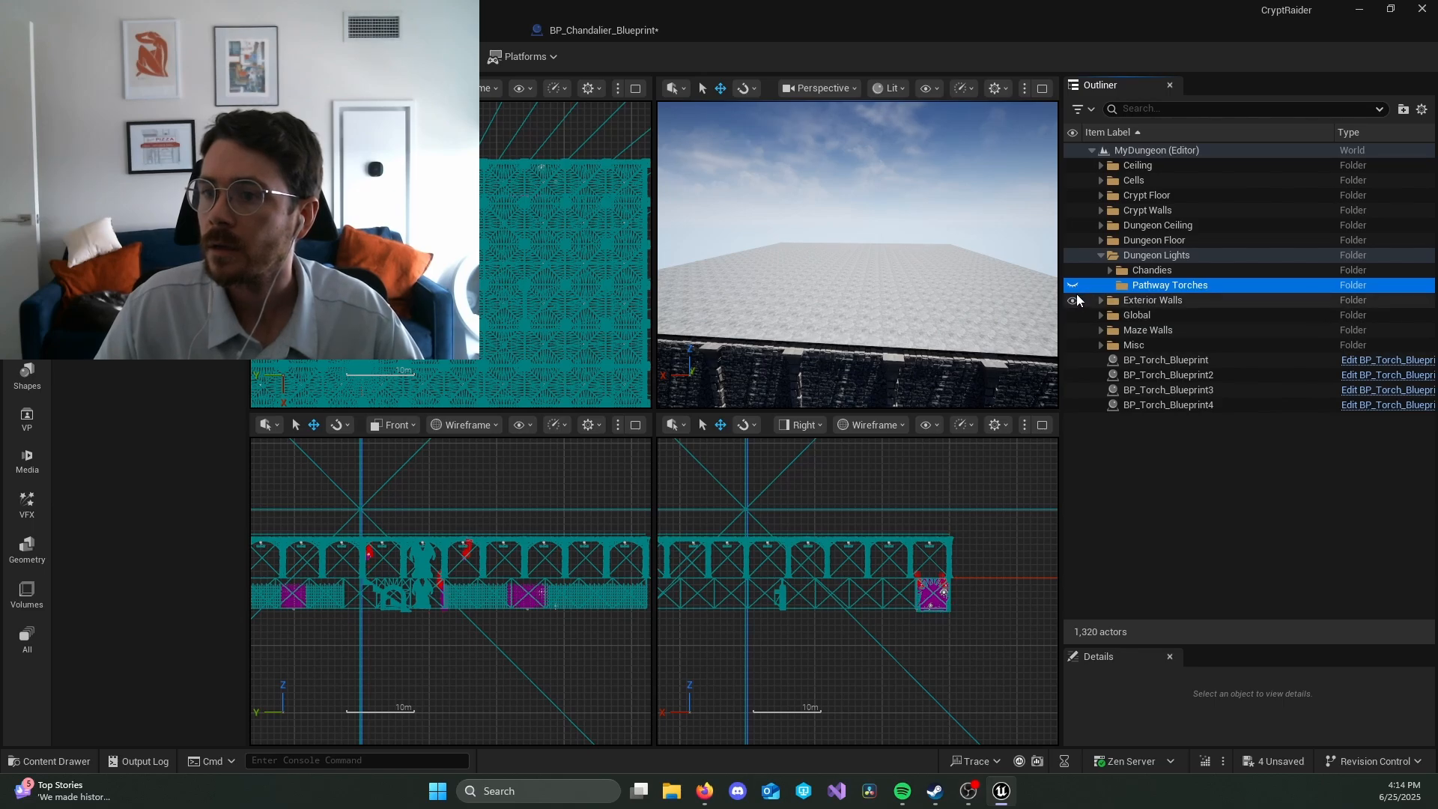
pyautogui.click(1075, 300)
pyautogui.click(1074, 301)
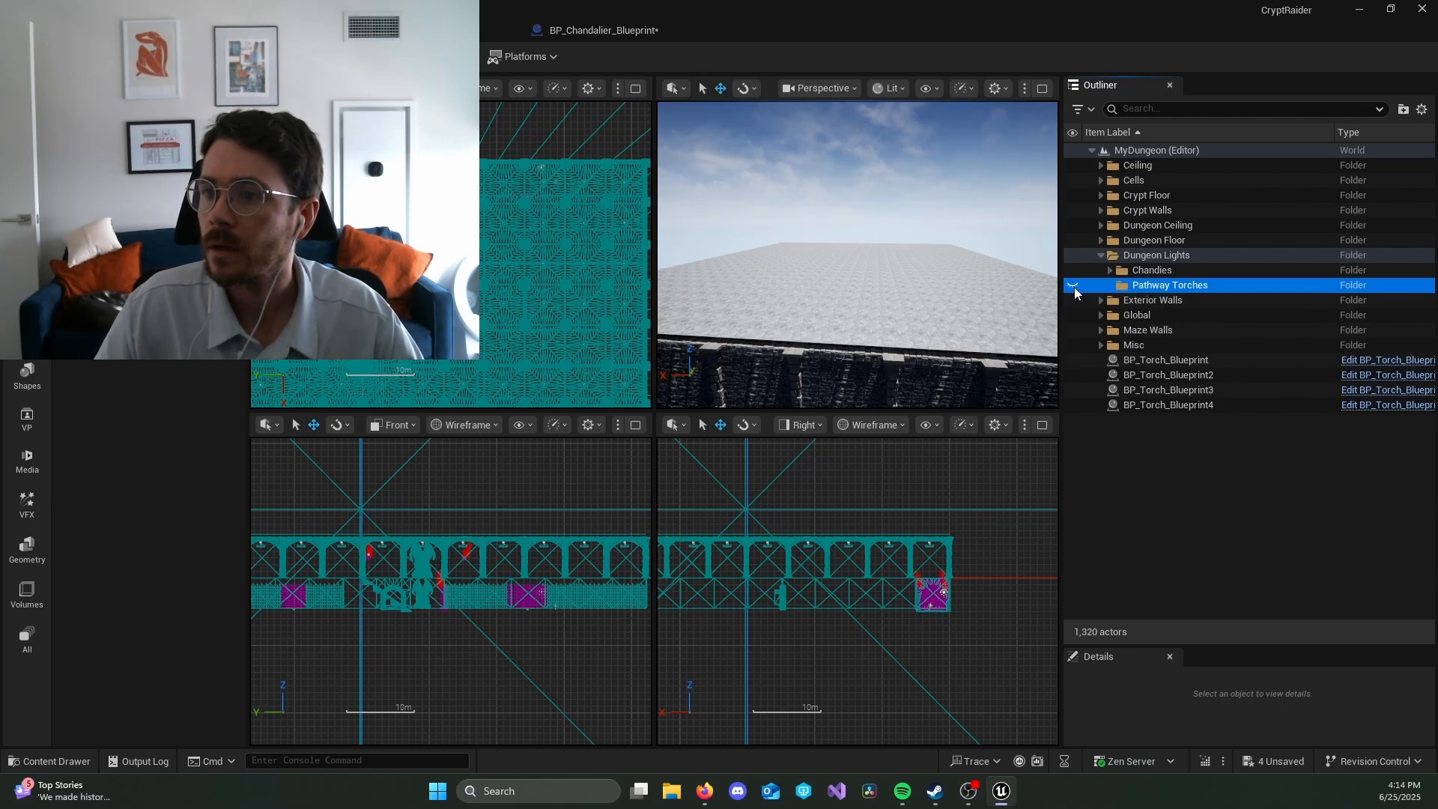
pyautogui.click(1100, 255)
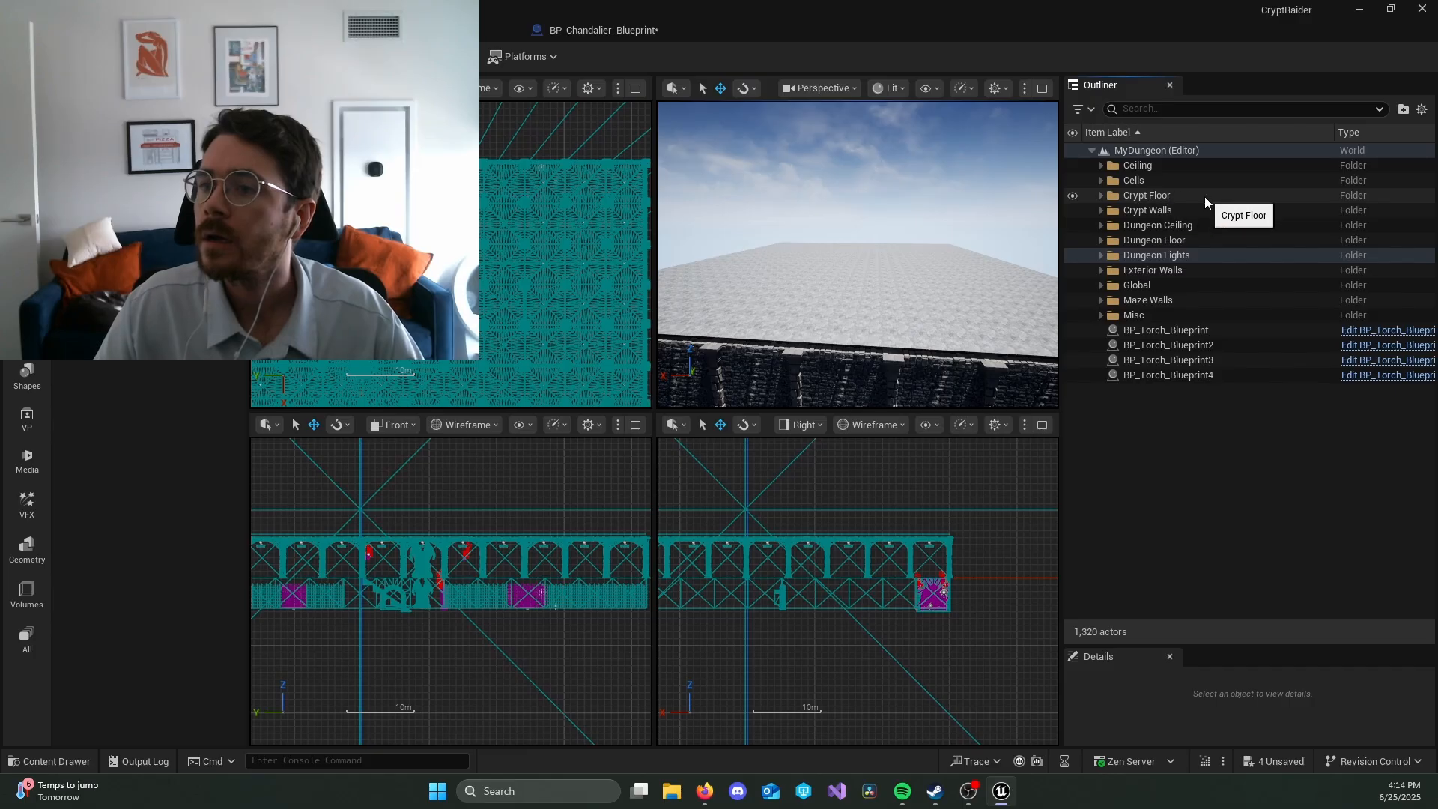
# Step: Expand the Dungeon Floor folder and hide all of its floor pieces in the level
pyautogui.click(1101, 241)
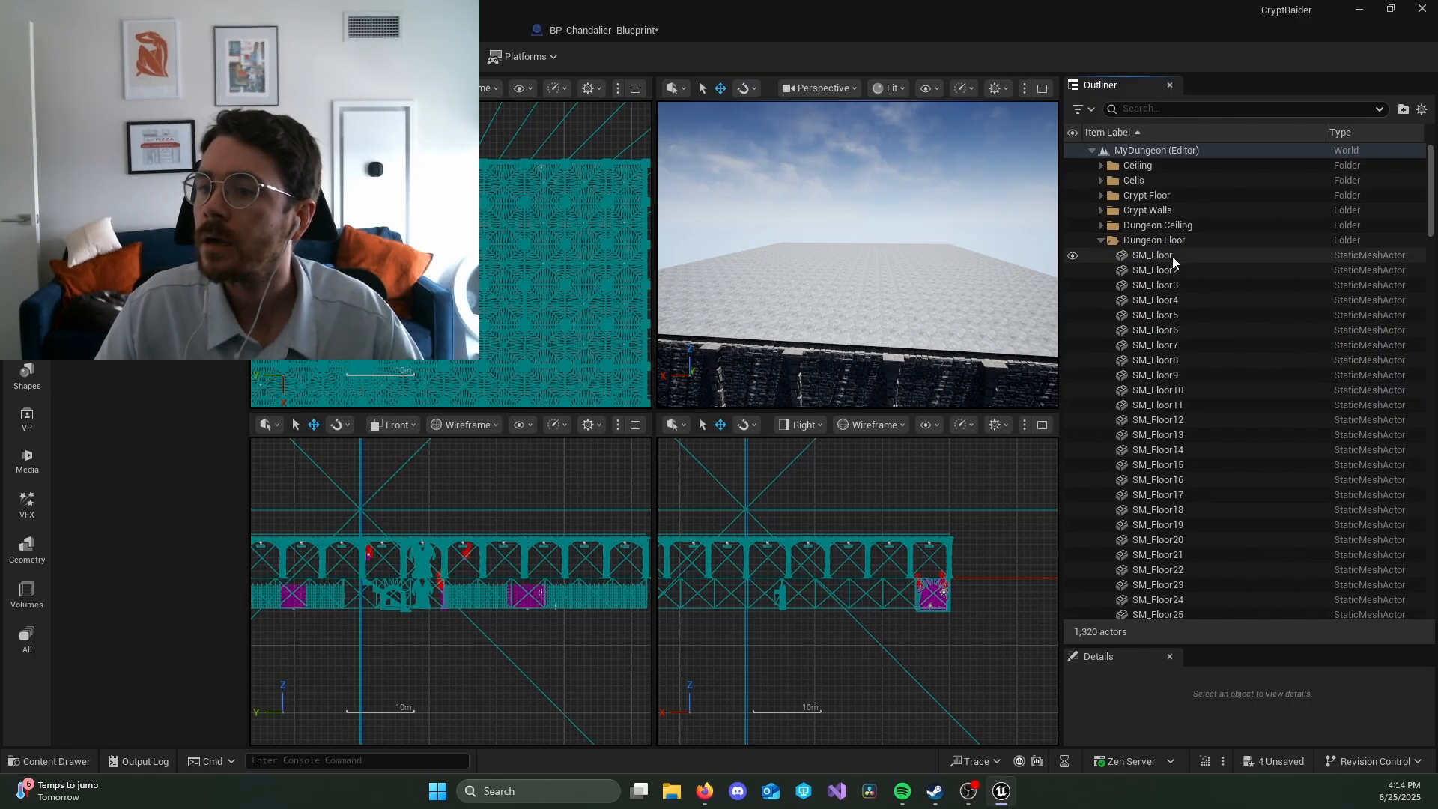
pyautogui.click(1073, 241)
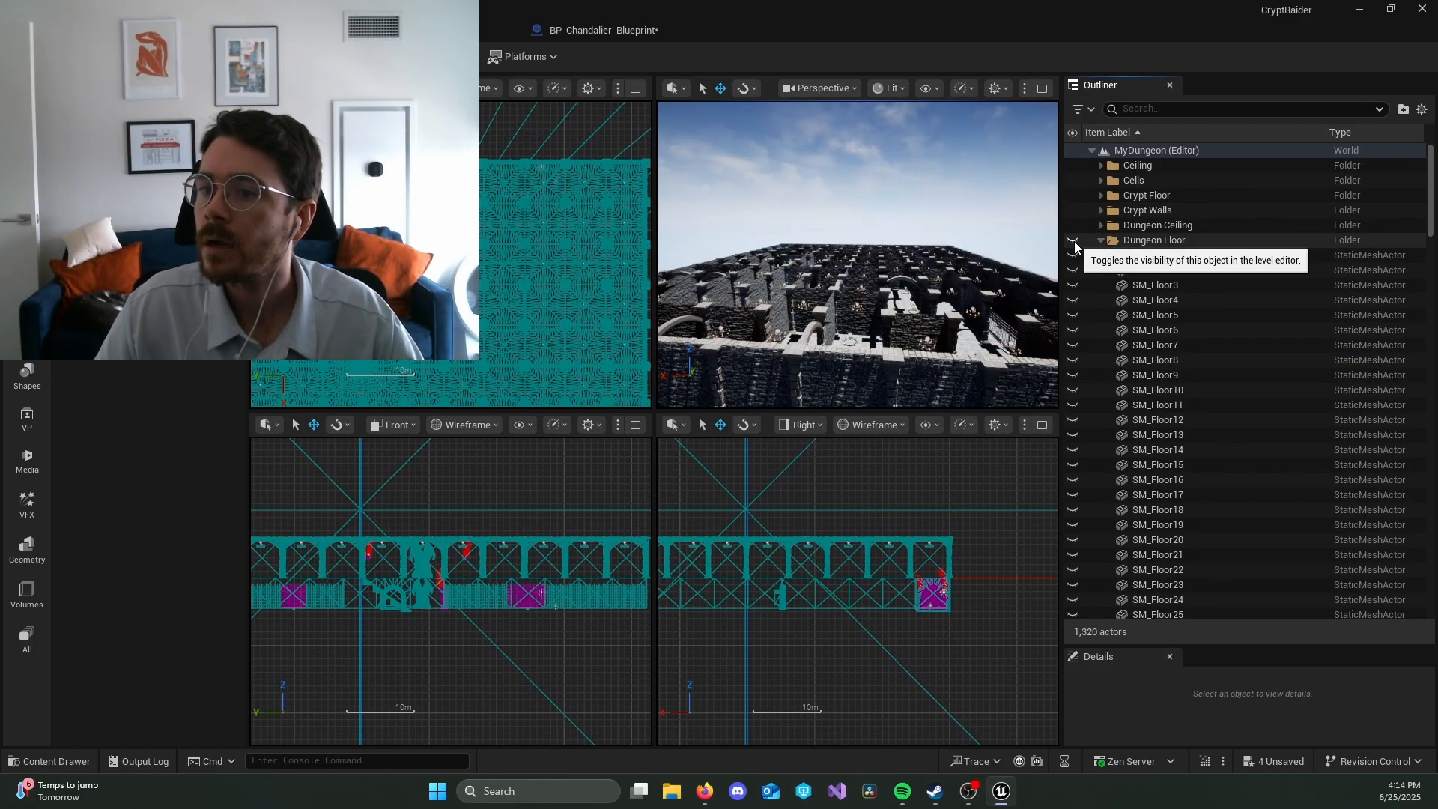
# Step: Fly up above the uncovered dungeon and examine the whole maze layout from overhead
pyautogui.press('e')
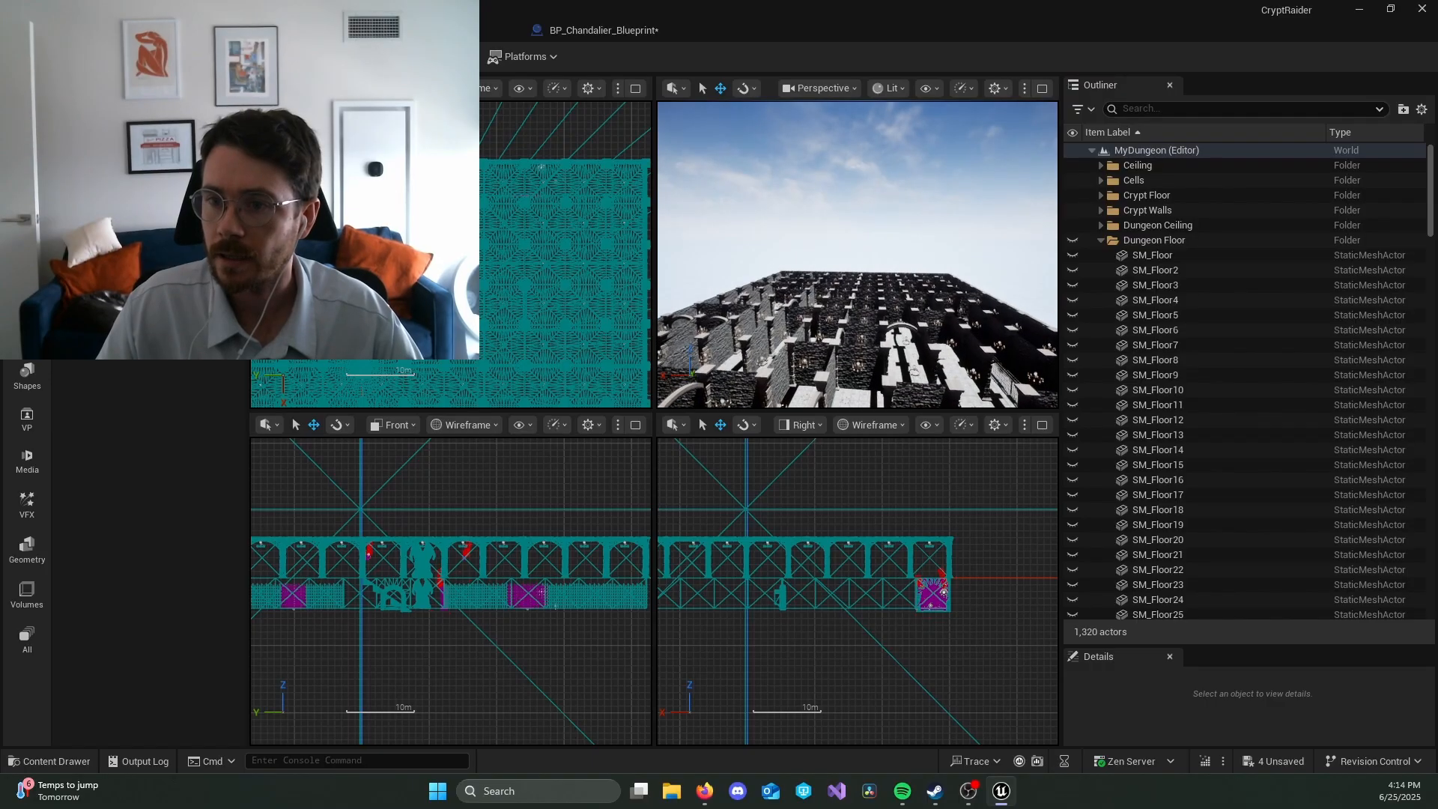
pyautogui.press('e')
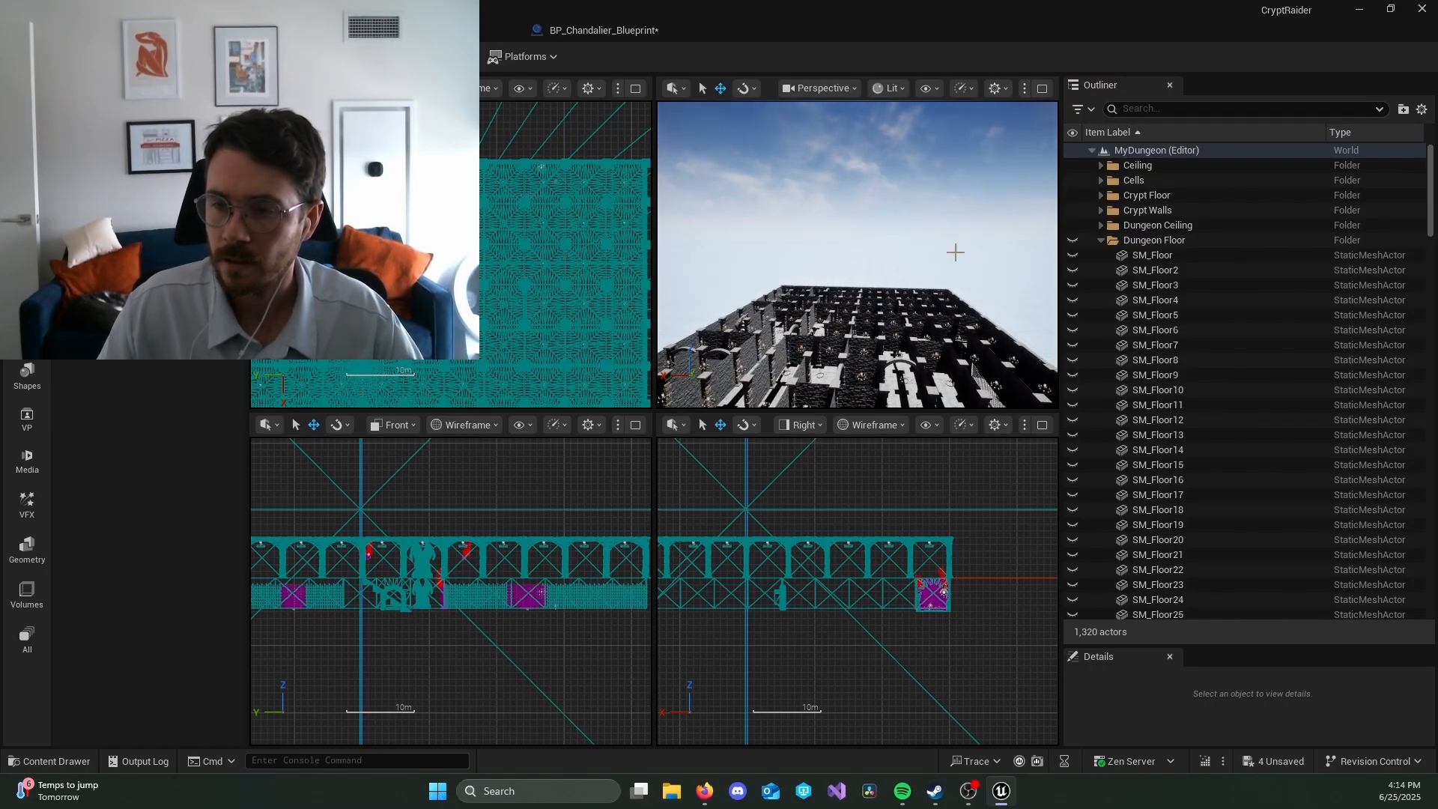
pyautogui.press('e')
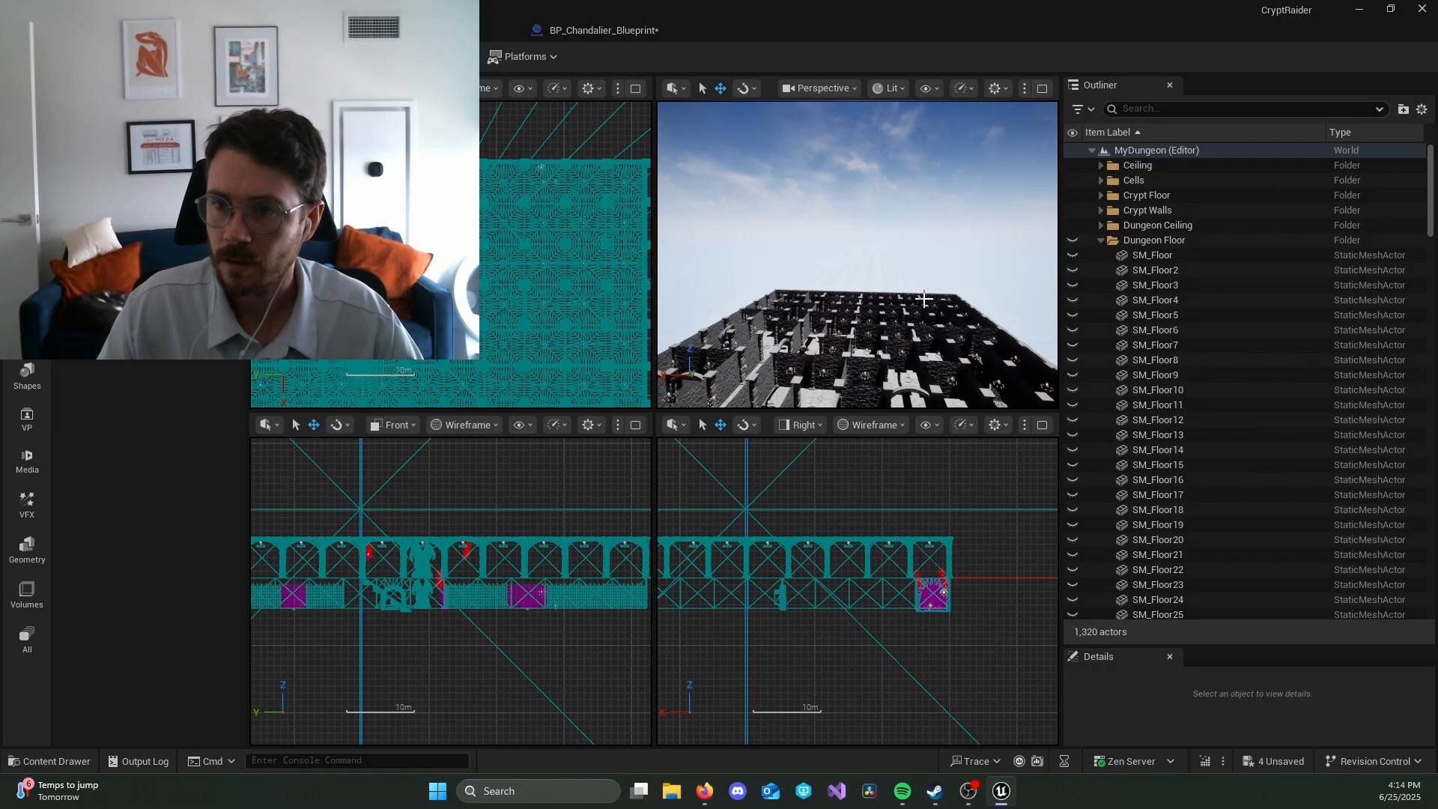
pyautogui.moveTo(913, 197); pyautogui.dragTo(912, 337, button='right')
pyautogui.press('e')
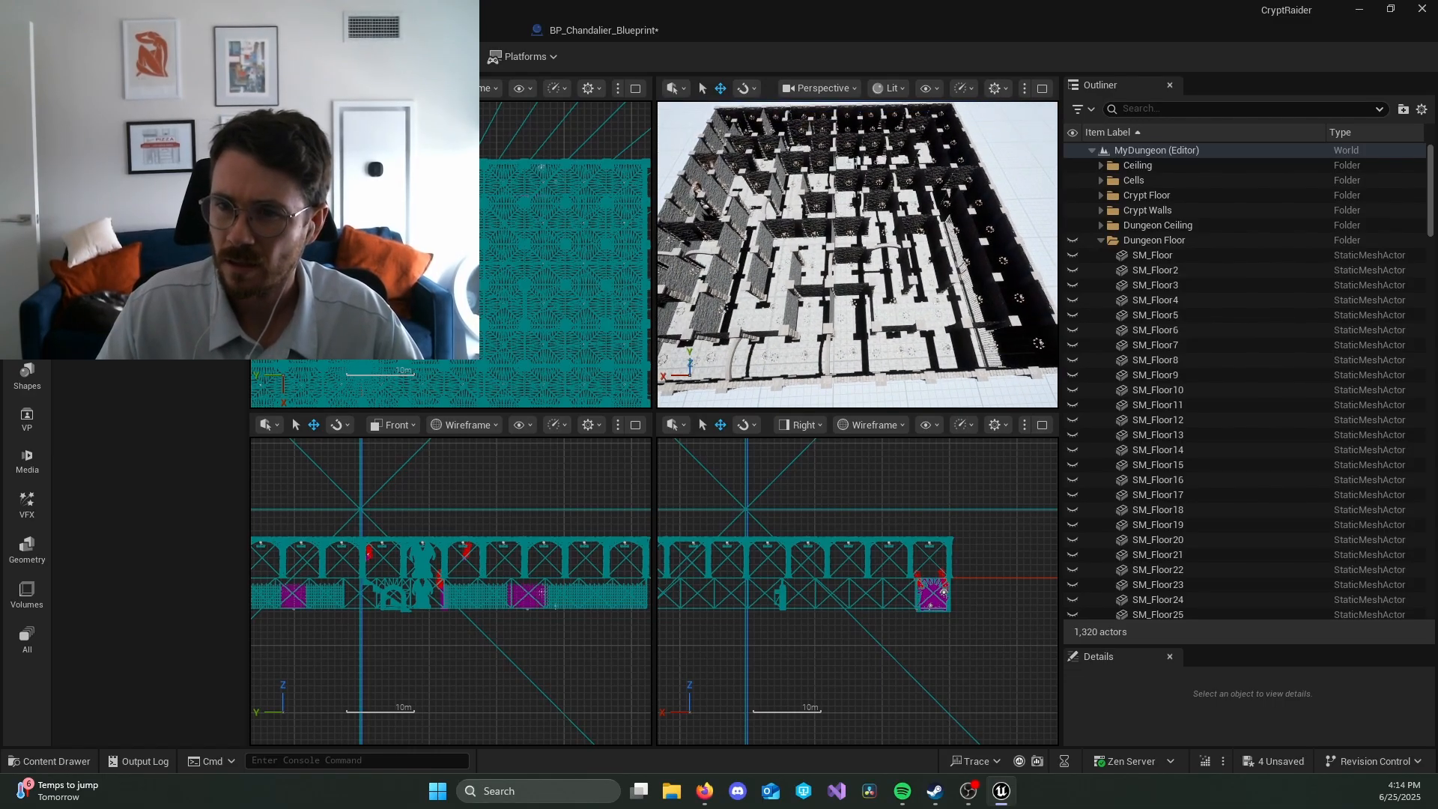
pyautogui.press('e')
pyautogui.moveTo(947, 325); pyautogui.dragTo(816, 280, button='right')
pyautogui.moveTo(934, 255)
pyautogui.mouseDown(button='right')
pyautogui.moveTo(951, 322)
pyautogui.moveTo(934, 255)
pyautogui.mouseUp(button='right')
pyautogui.press('e')
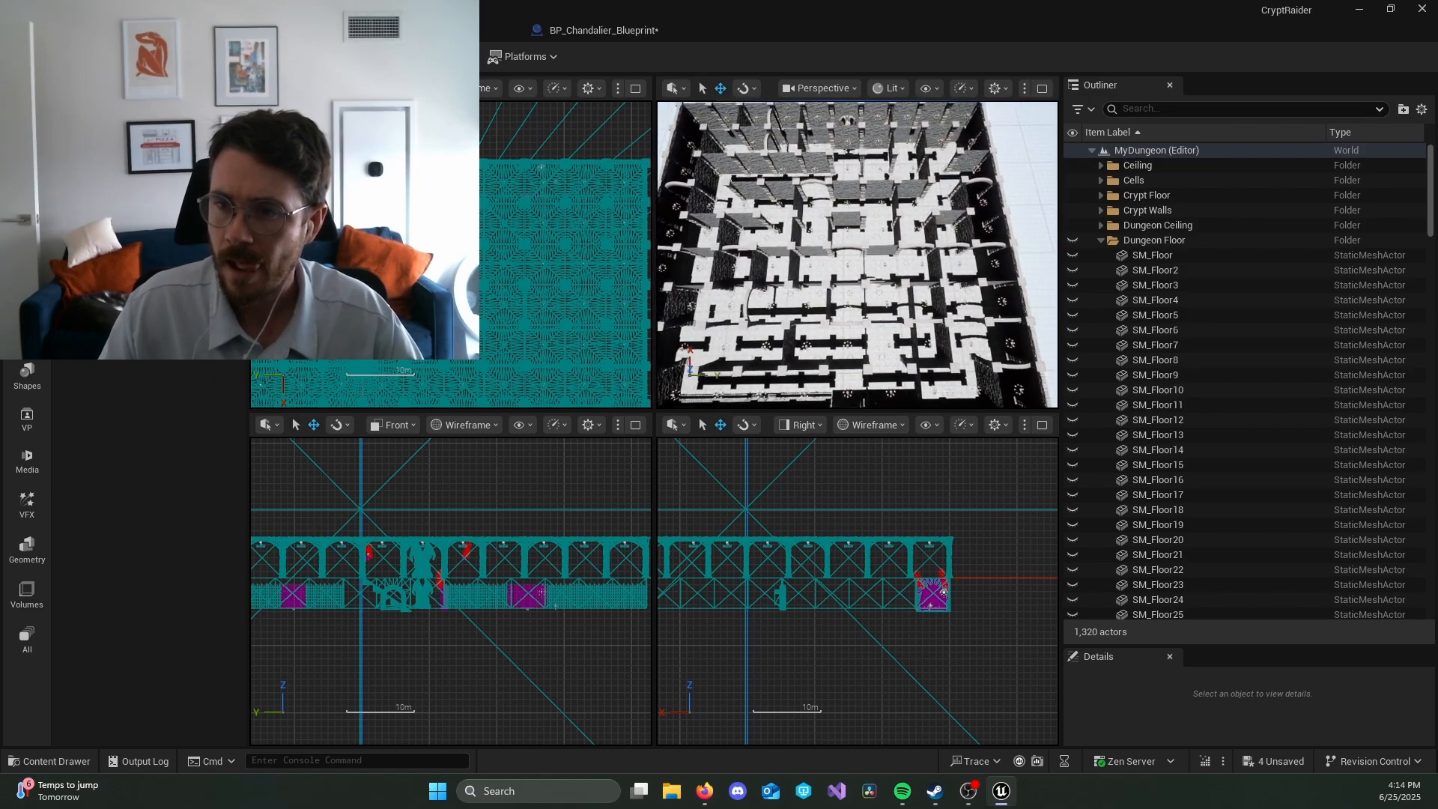
pyautogui.press('e')
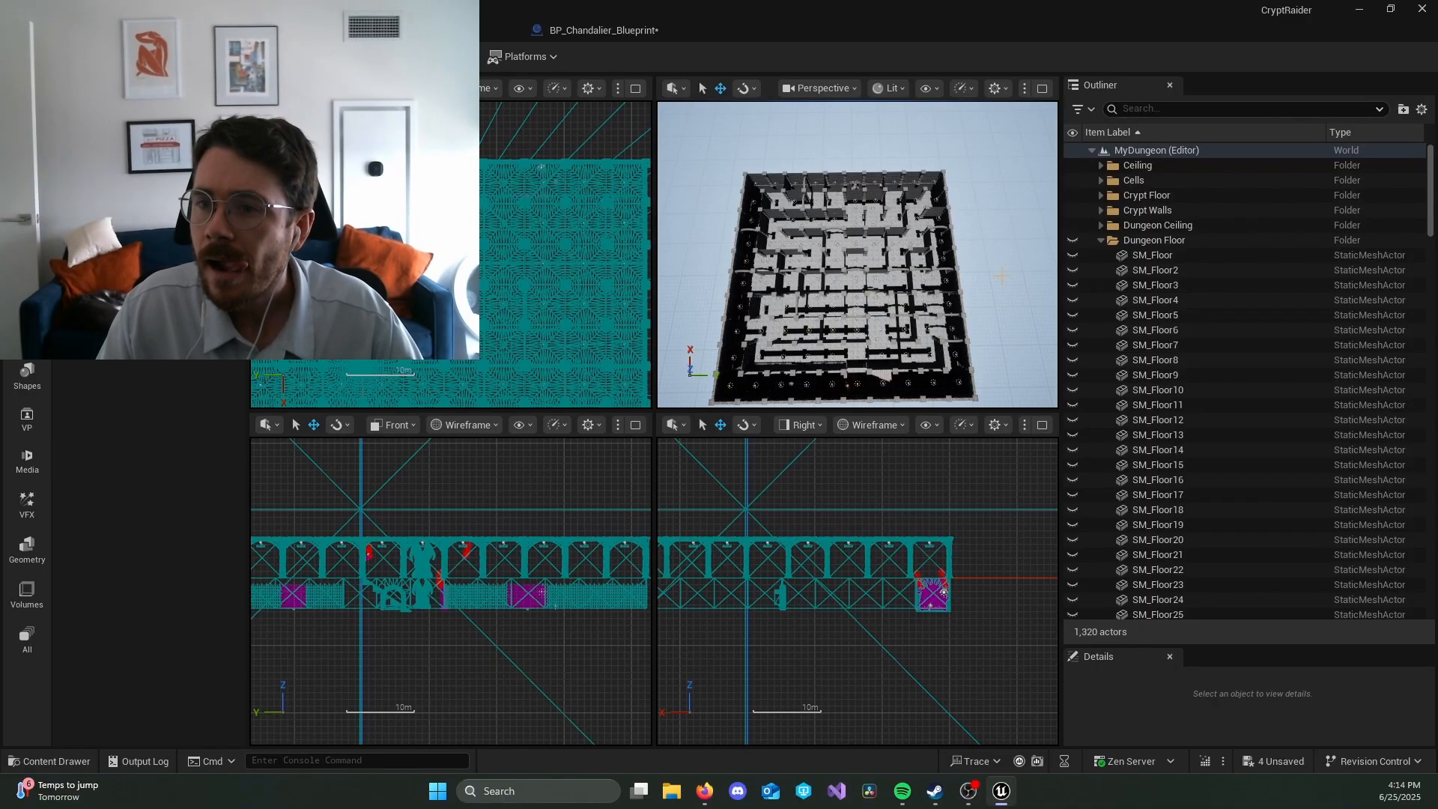
pyautogui.moveTo(972, 289)
pyautogui.mouseDown(button='right')
pyautogui.moveTo(972, 274)
pyautogui.moveTo(963, 313)
pyautogui.mouseUp(button='right')
pyautogui.press('w')
pyautogui.press('e')
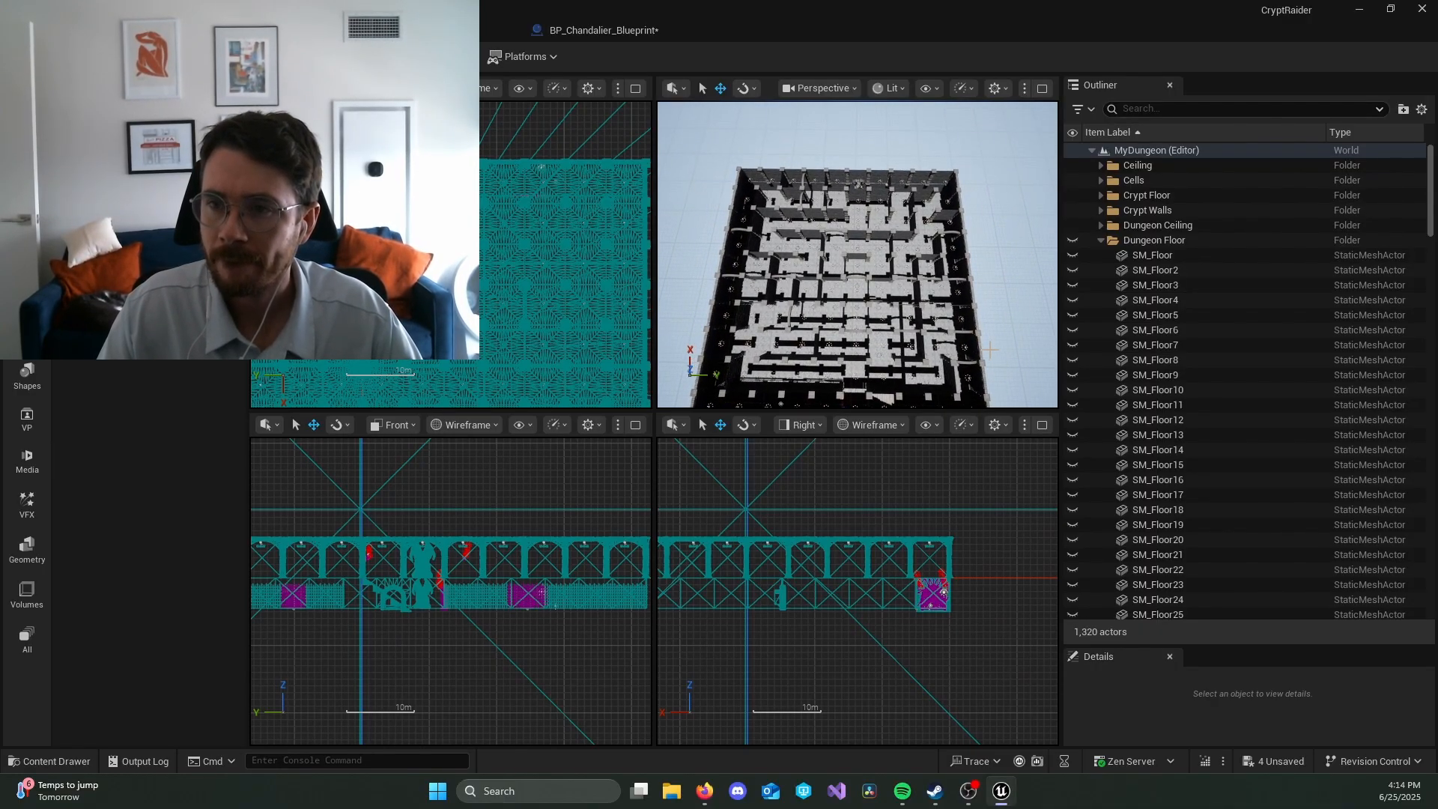
pyautogui.moveTo(993, 202)
pyautogui.mouseDown(button='right')
pyautogui.moveTo(986, 231)
pyautogui.moveTo(985, 207)
pyautogui.mouseUp(button='right')
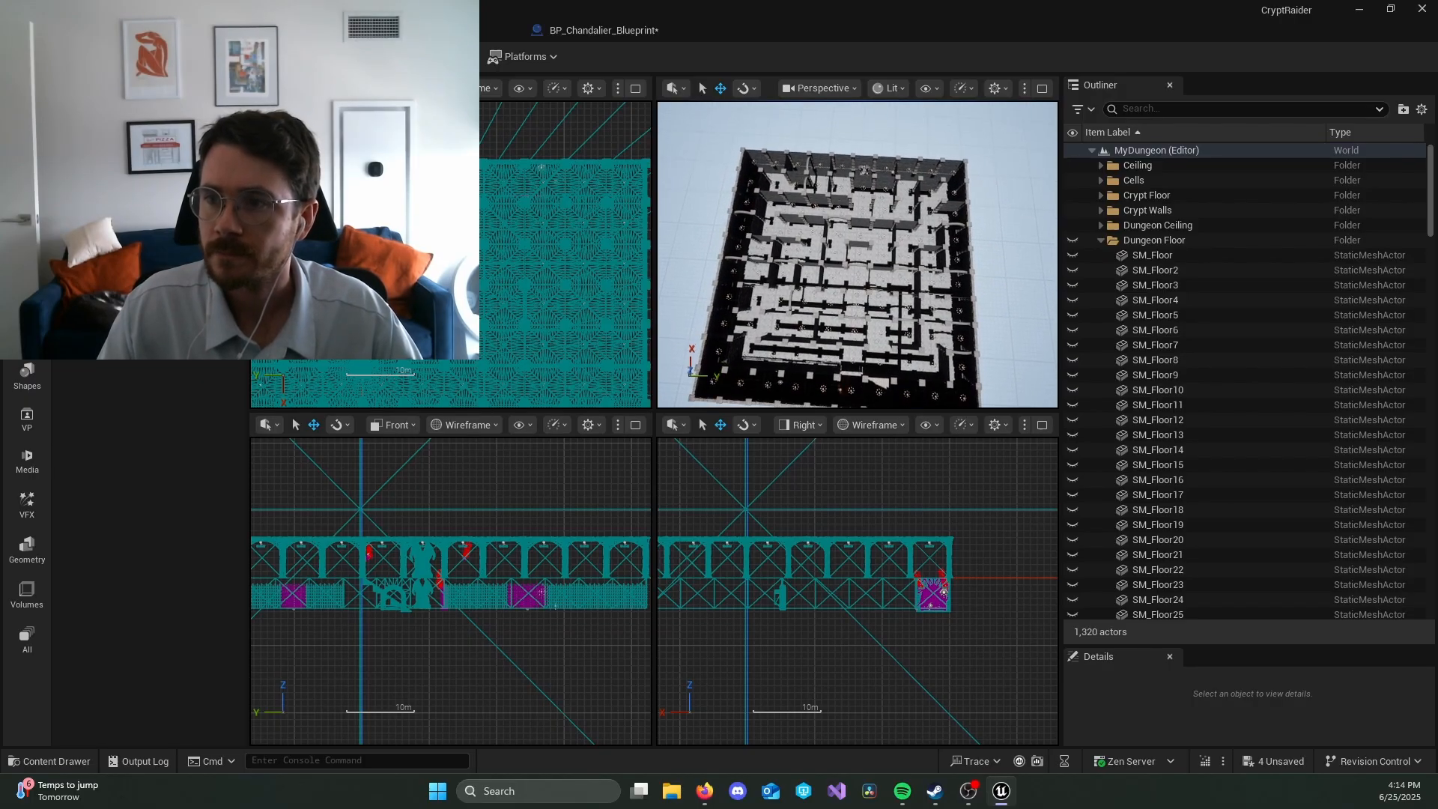
# Step: Collapse the Dungeon Floor folder and rotate the DirectionalLight in the Global folder about its Y axis to change the maze's shadows
pyautogui.click(1100, 241)
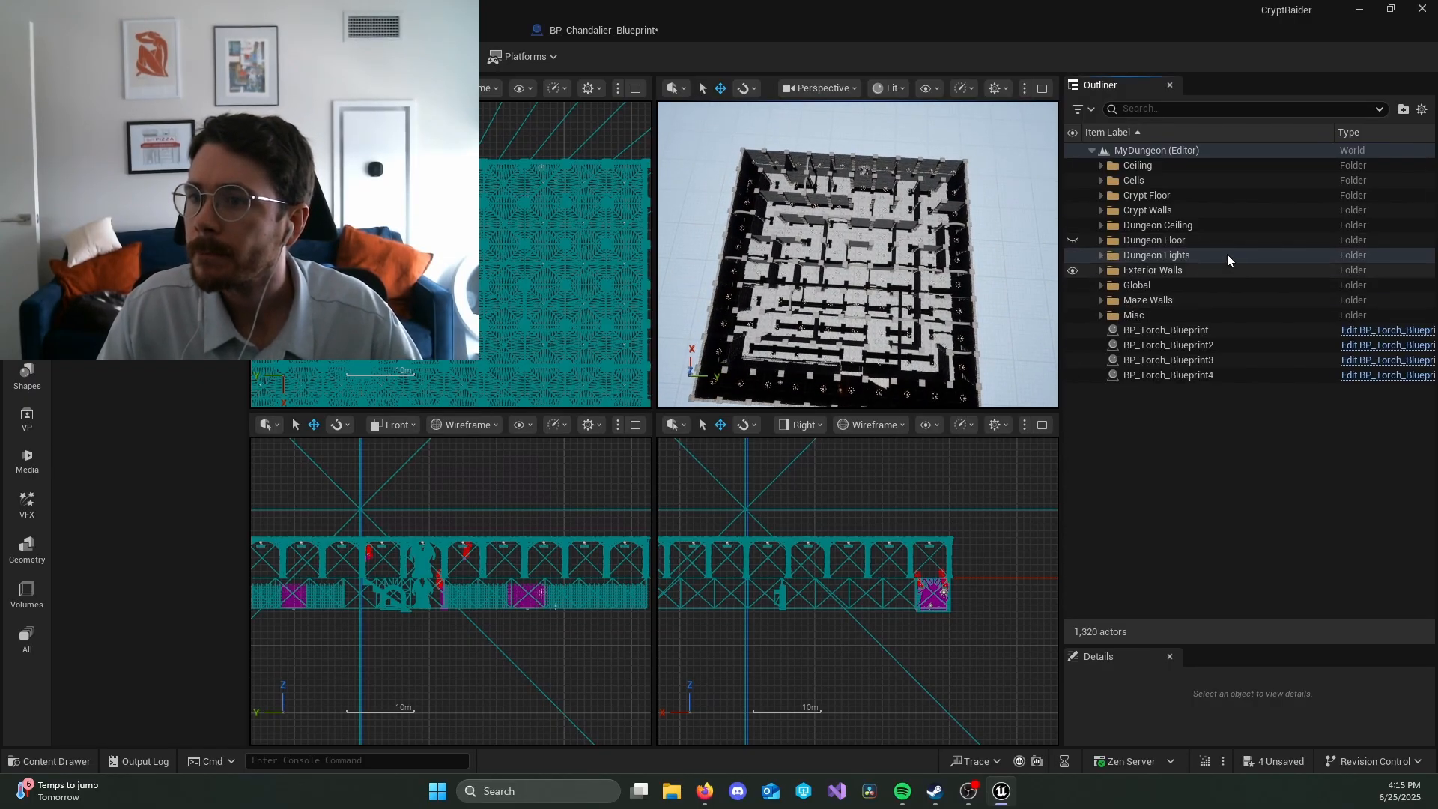
pyautogui.click(1100, 285)
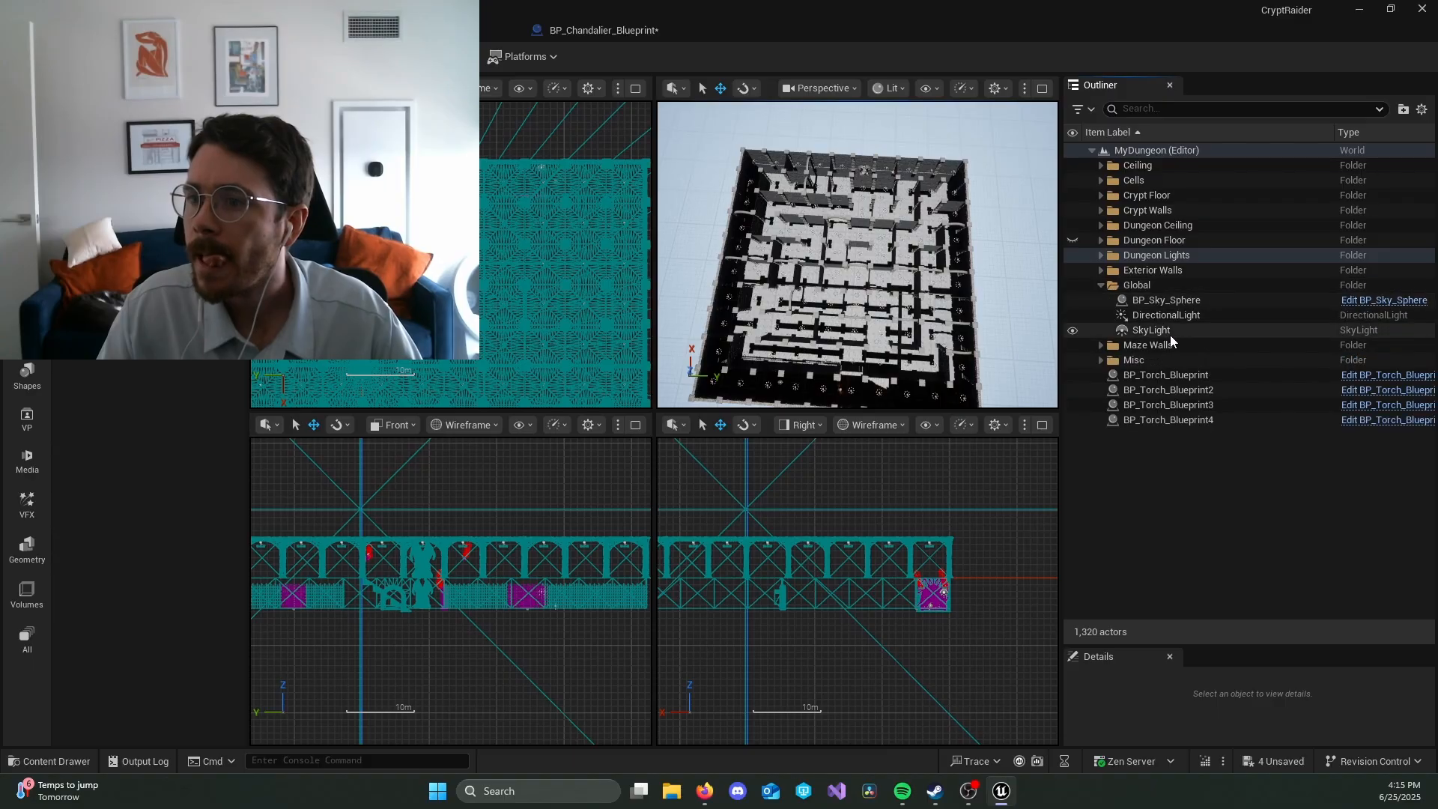
pyautogui.click(1188, 319)
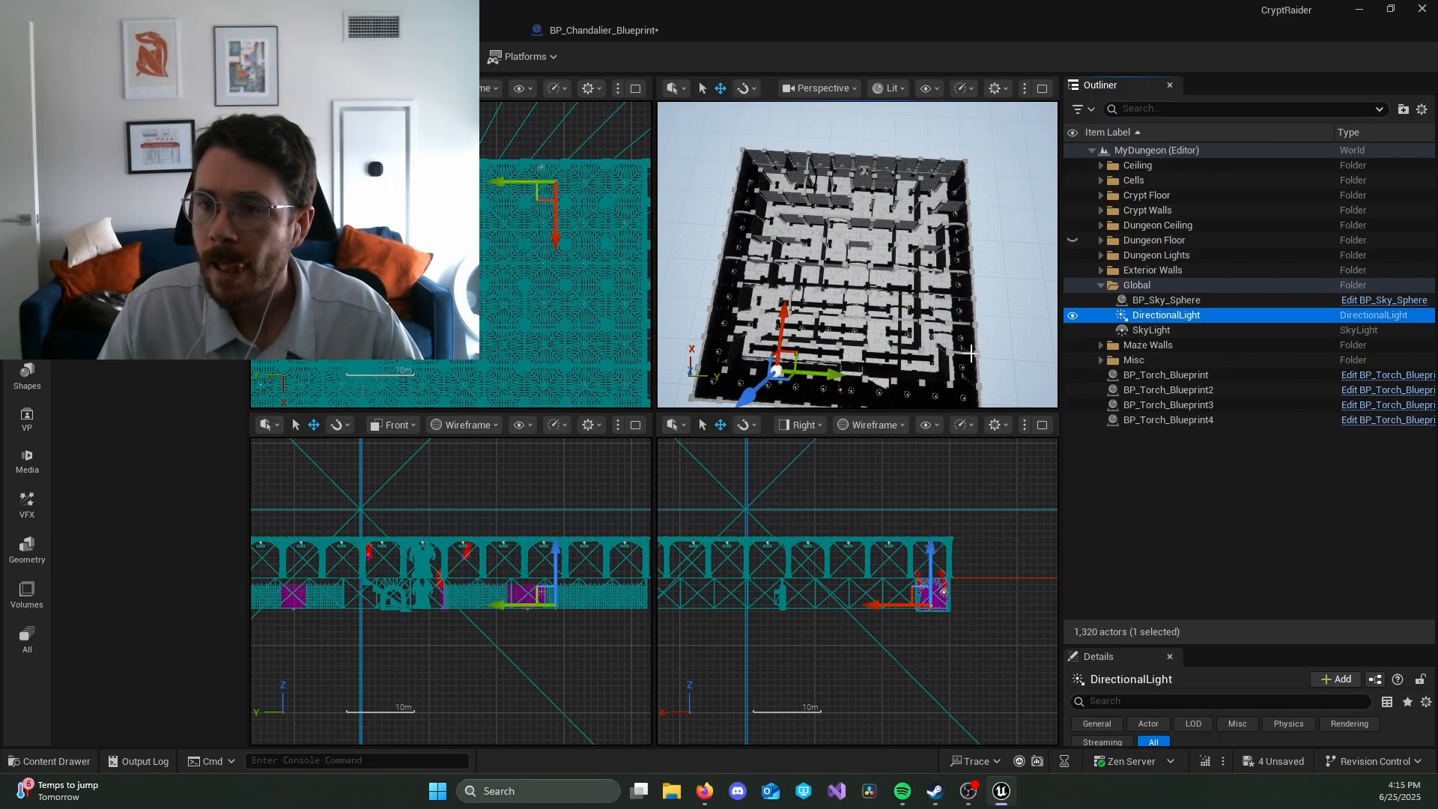
pyautogui.press('e')
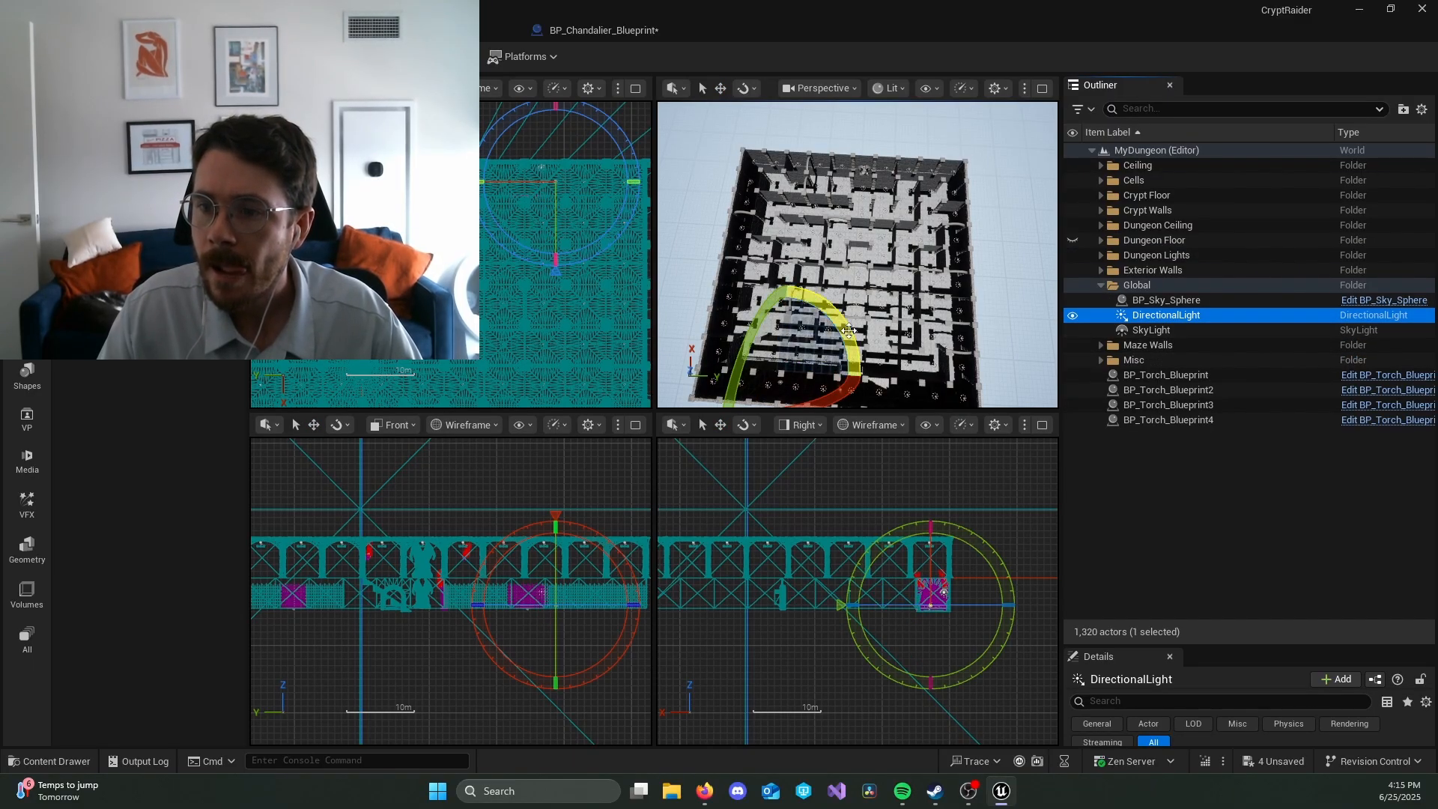
pyautogui.moveTo(1012, 613)
pyautogui.mouseDown()
pyautogui.moveTo(1011, 659)
pyautogui.moveTo(1017, 629)
pyautogui.mouseUp()
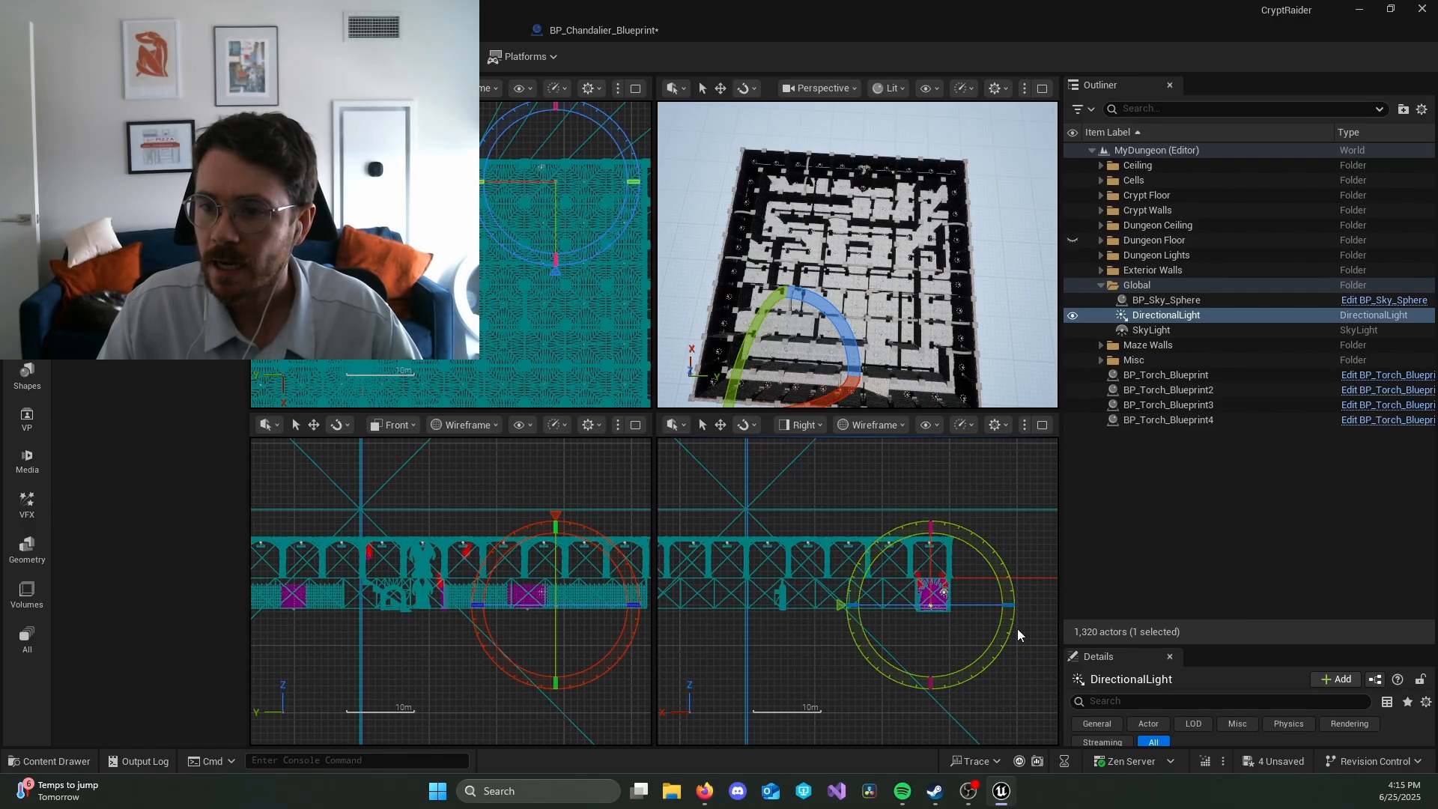
# Step: Toggle the visibility of BP_Sky_Sphere in the Global folder off and back on
pyautogui.rightClick(1050, 274)
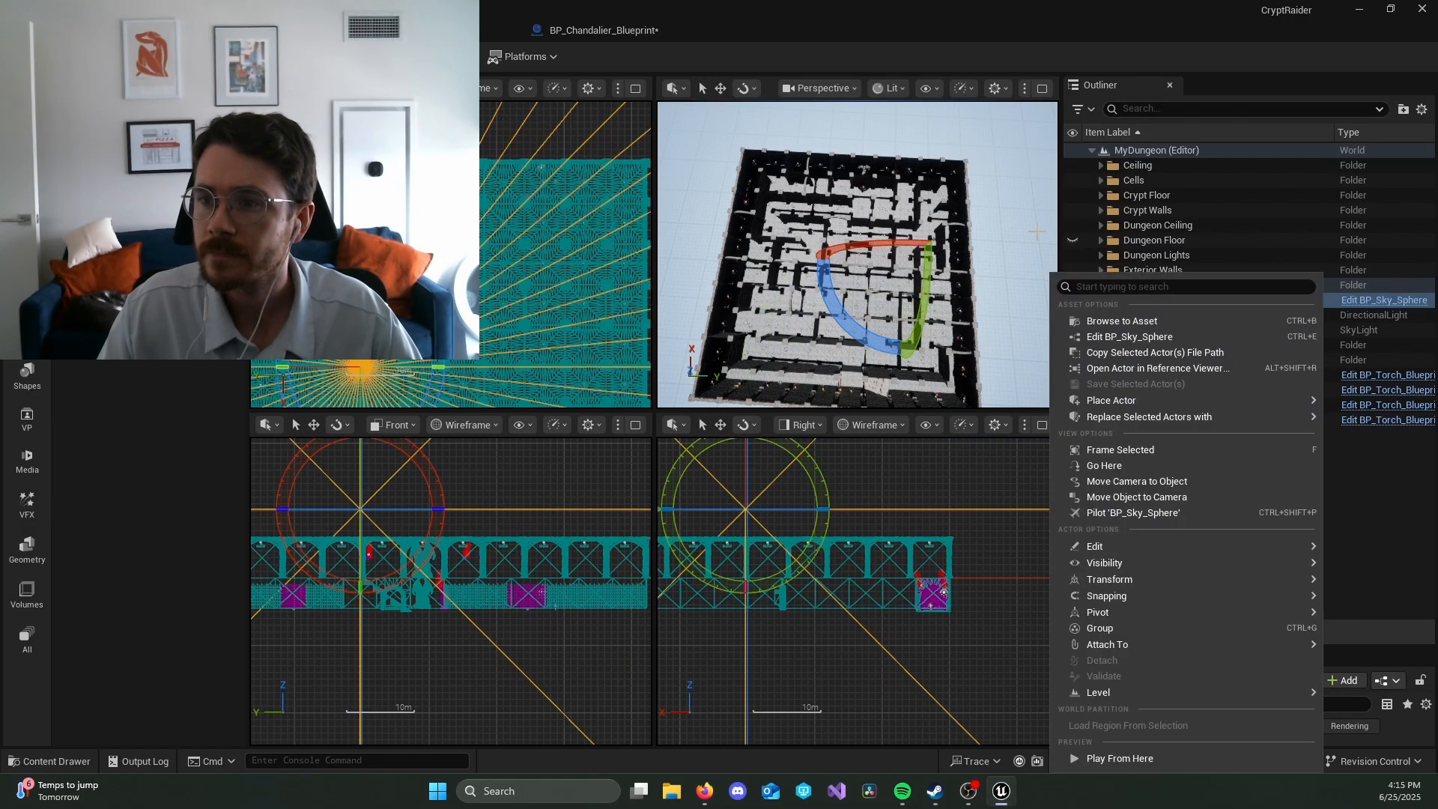
pyautogui.click(1037, 231)
pyautogui.rightClick(1031, 254)
pyautogui.click(1027, 267)
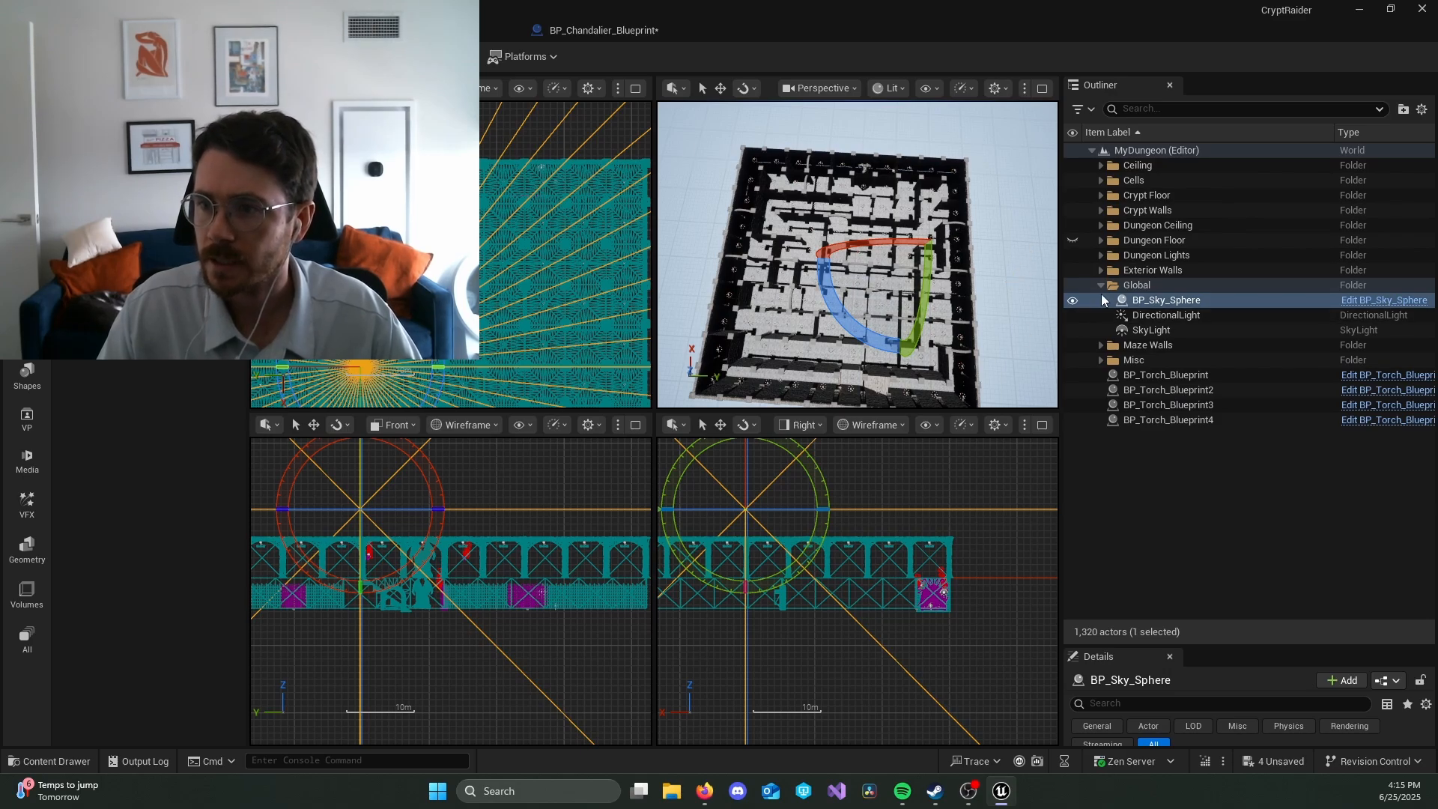
pyautogui.click(1072, 300)
pyautogui.click(1072, 301)
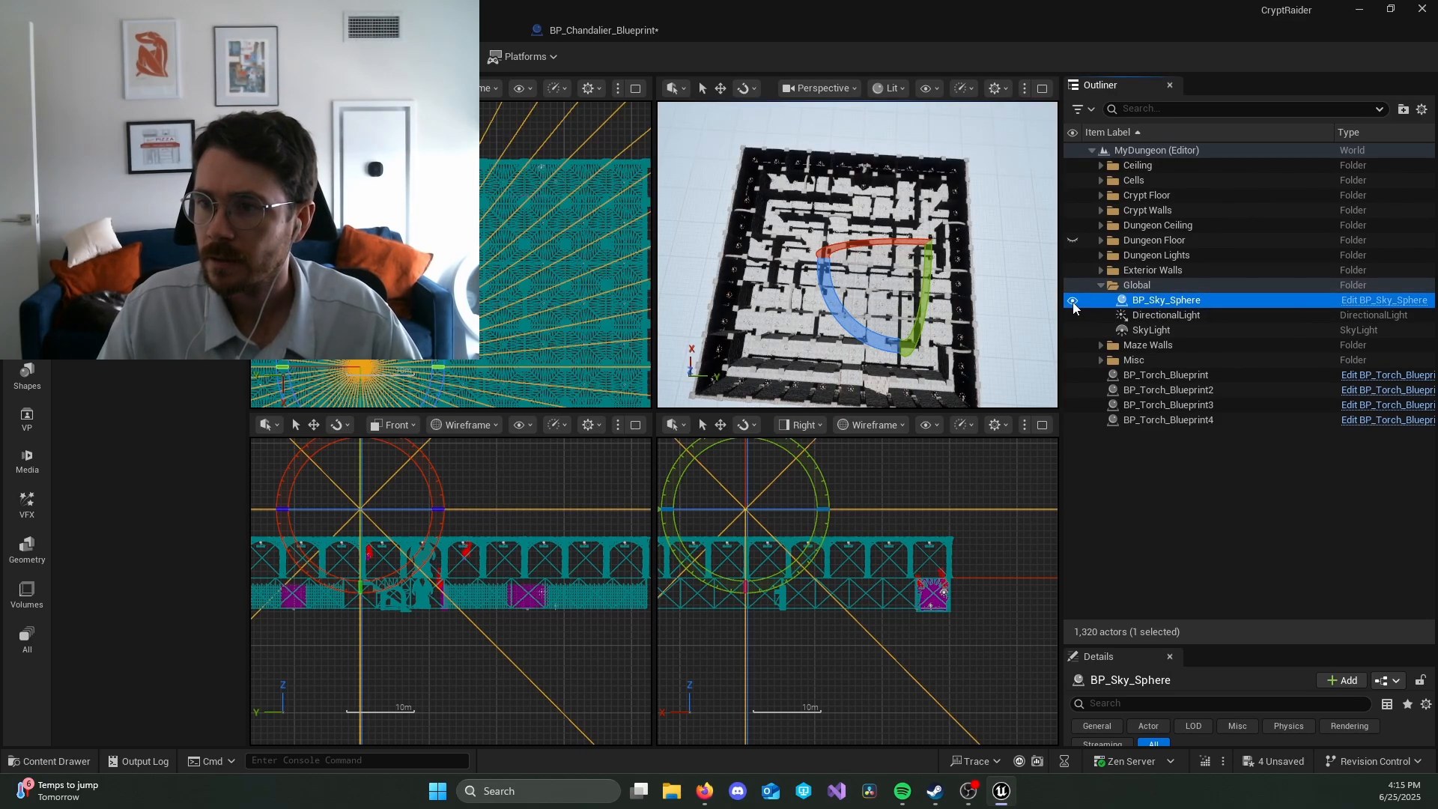
pyautogui.click(1100, 284)
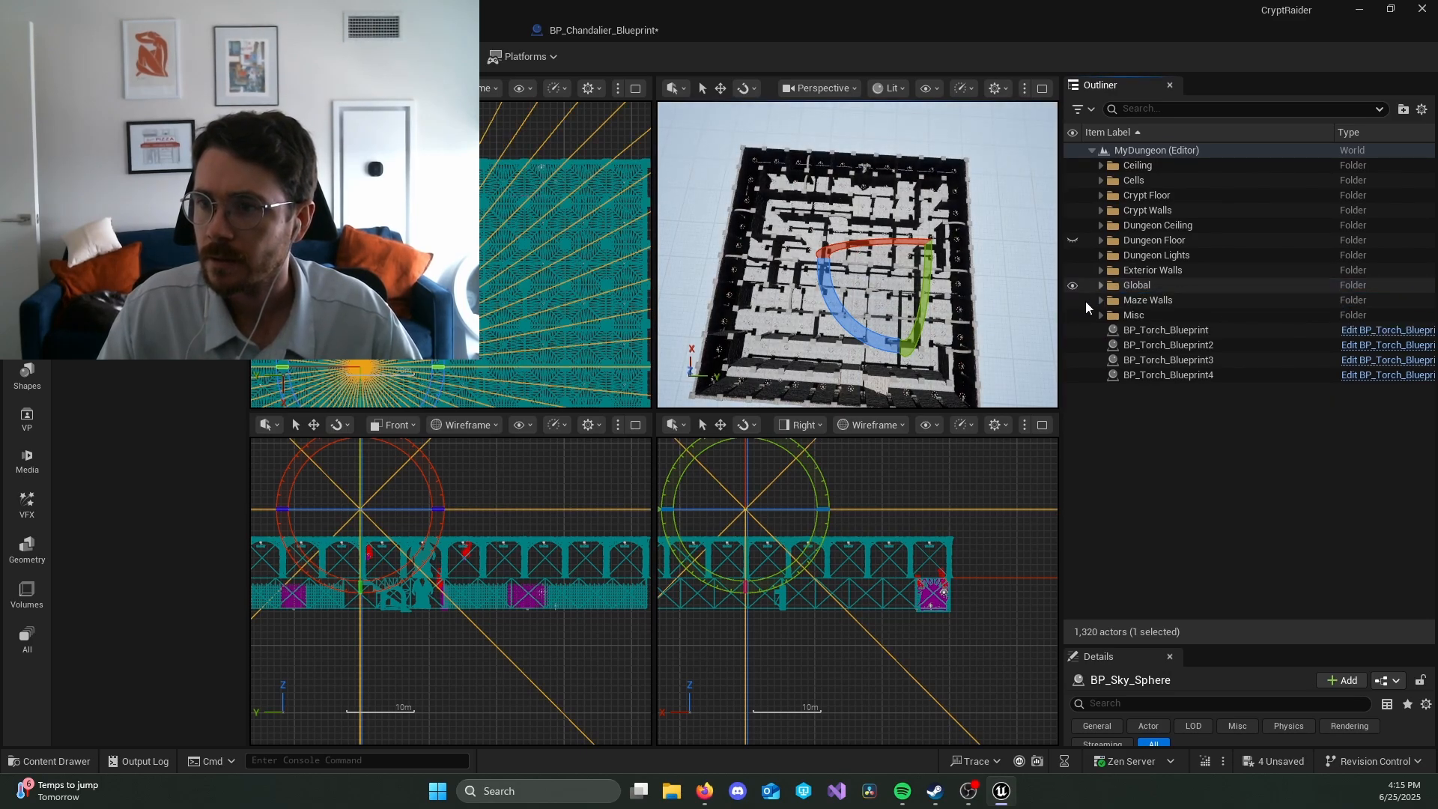
# Step: Clear the selection and study the maze corridors more closely from above, as reference for a floor plan
pyautogui.click(961, 179)
pyautogui.press('w')
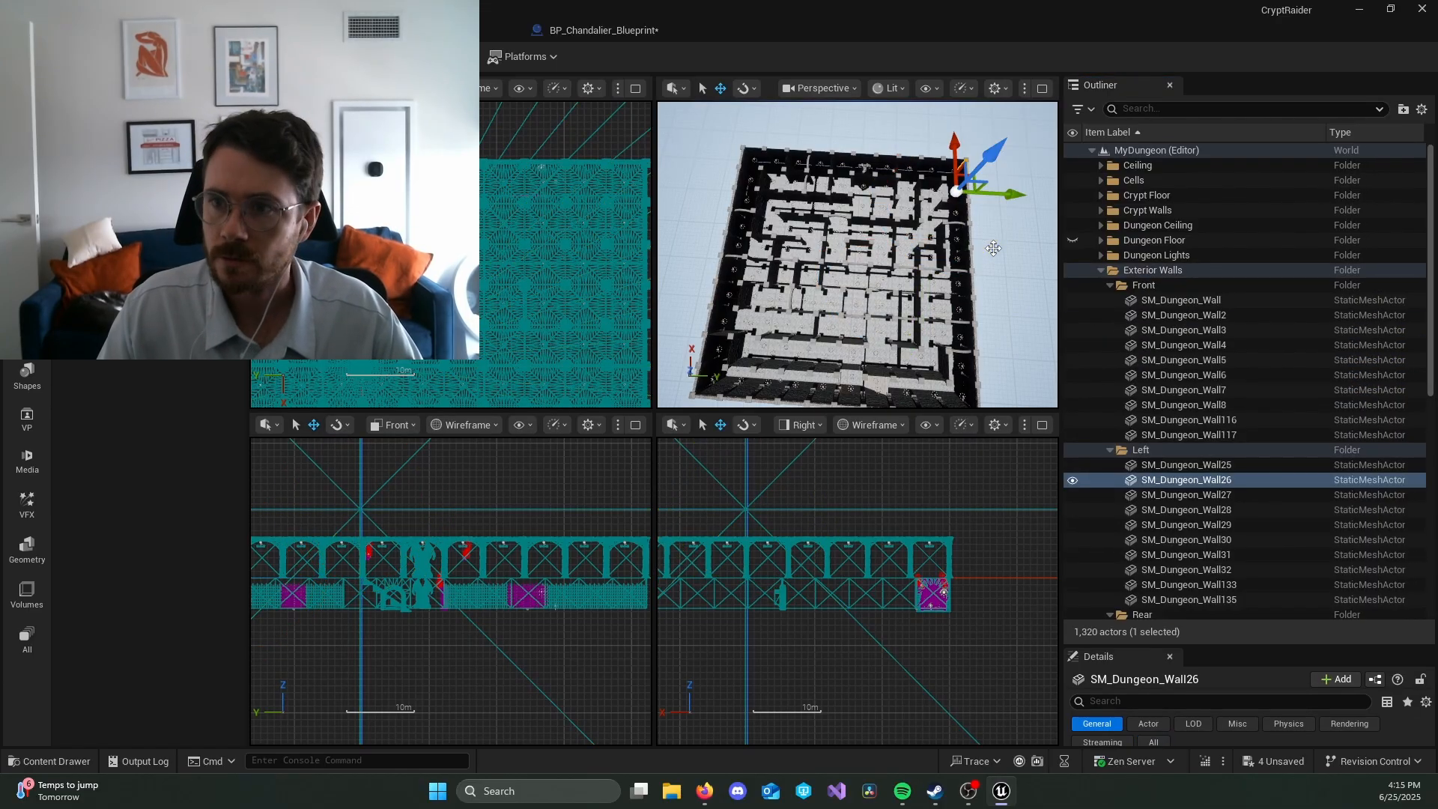
pyautogui.press('Escape')
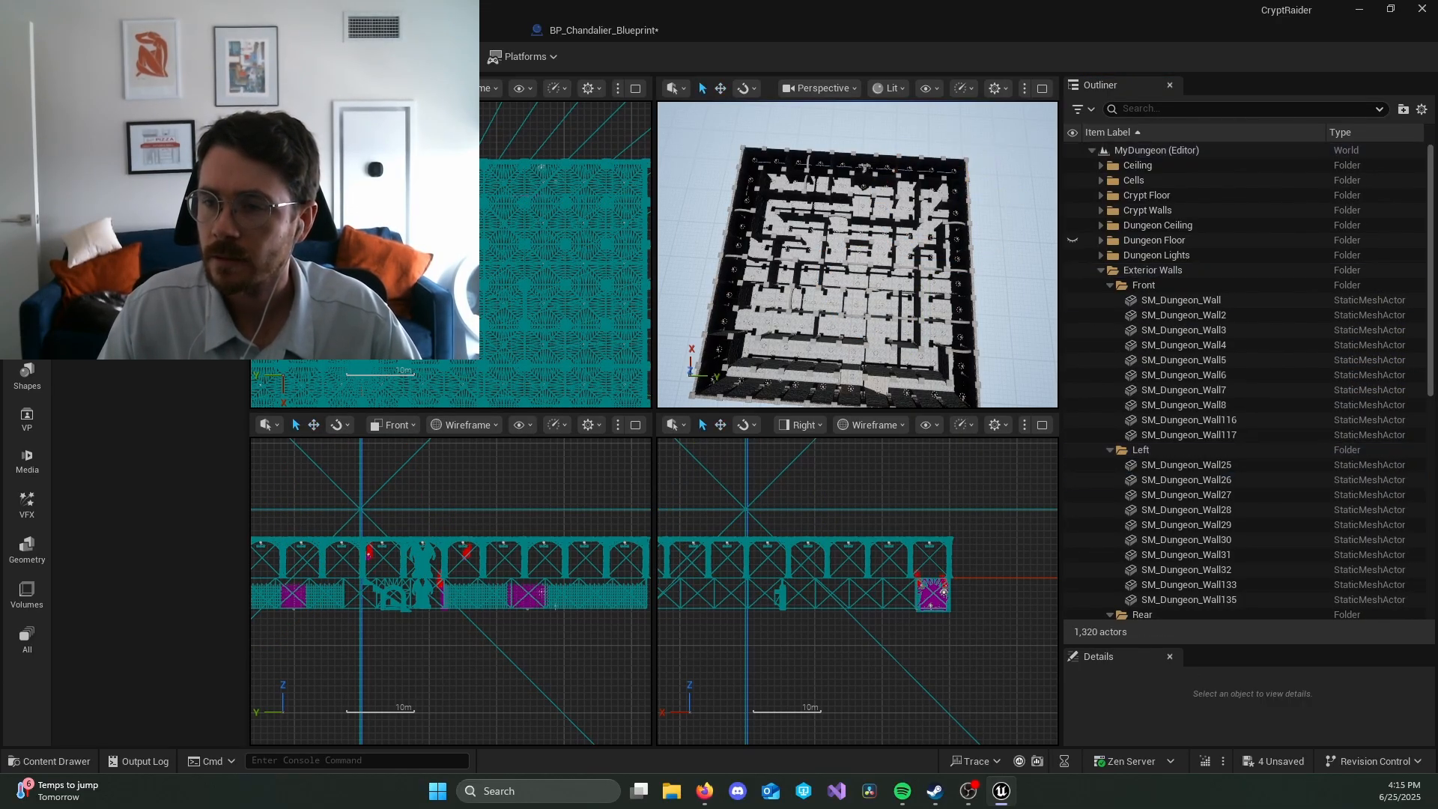
pyautogui.moveTo(993, 248); pyautogui.dragTo(975, 272, button='right')
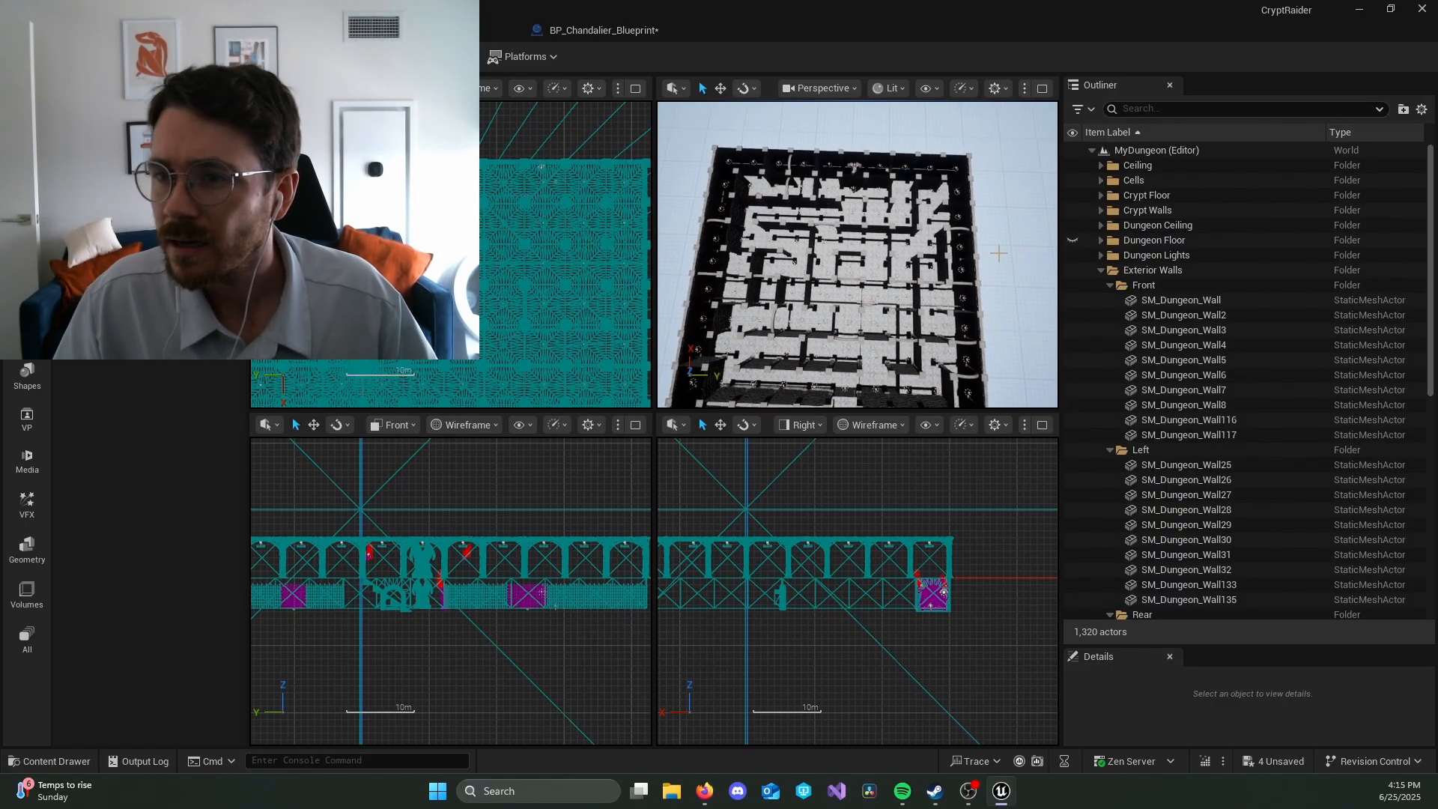
pyautogui.scroll(5, 975, 271)
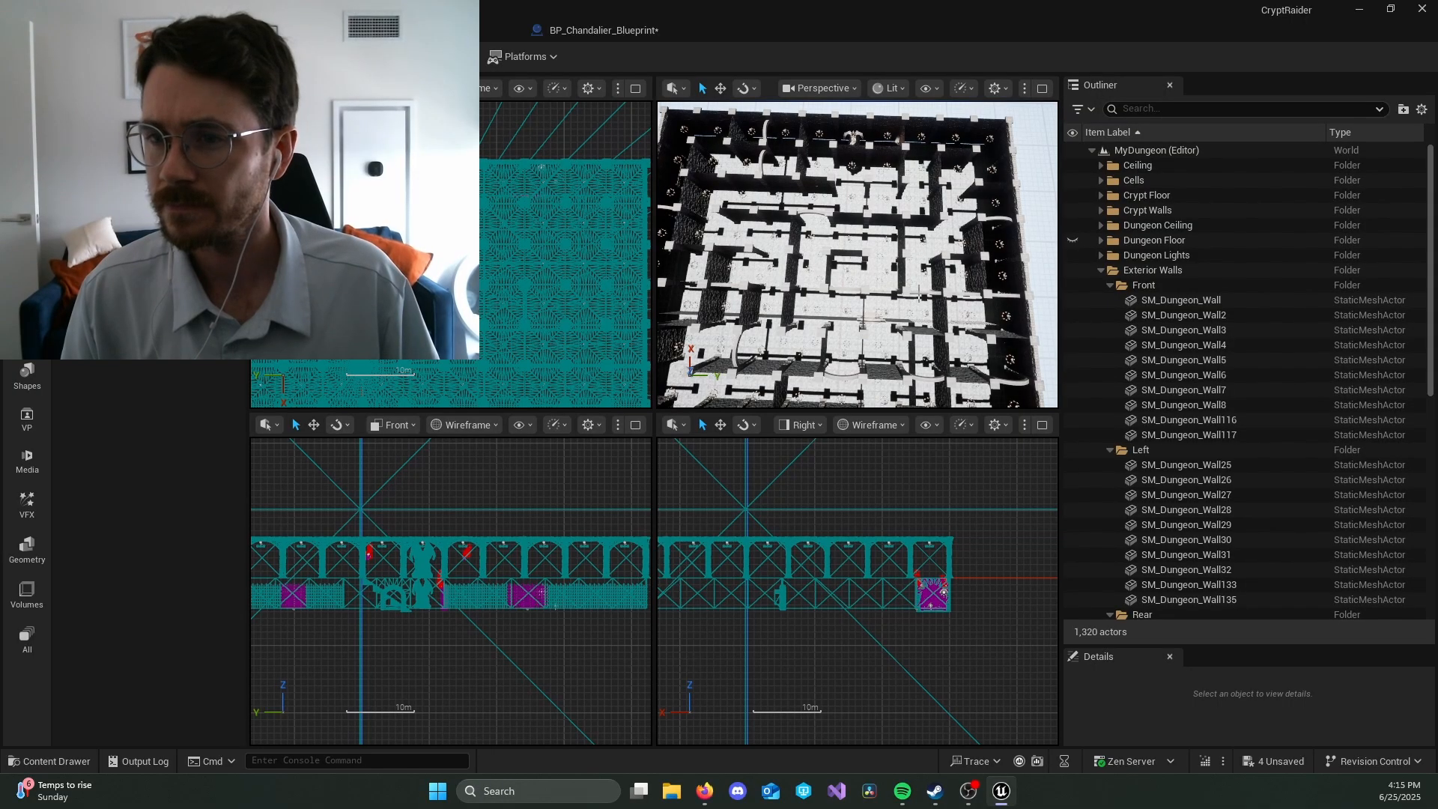
pyautogui.moveTo(924, 286); pyautogui.dragTo(862, 238, button='right')
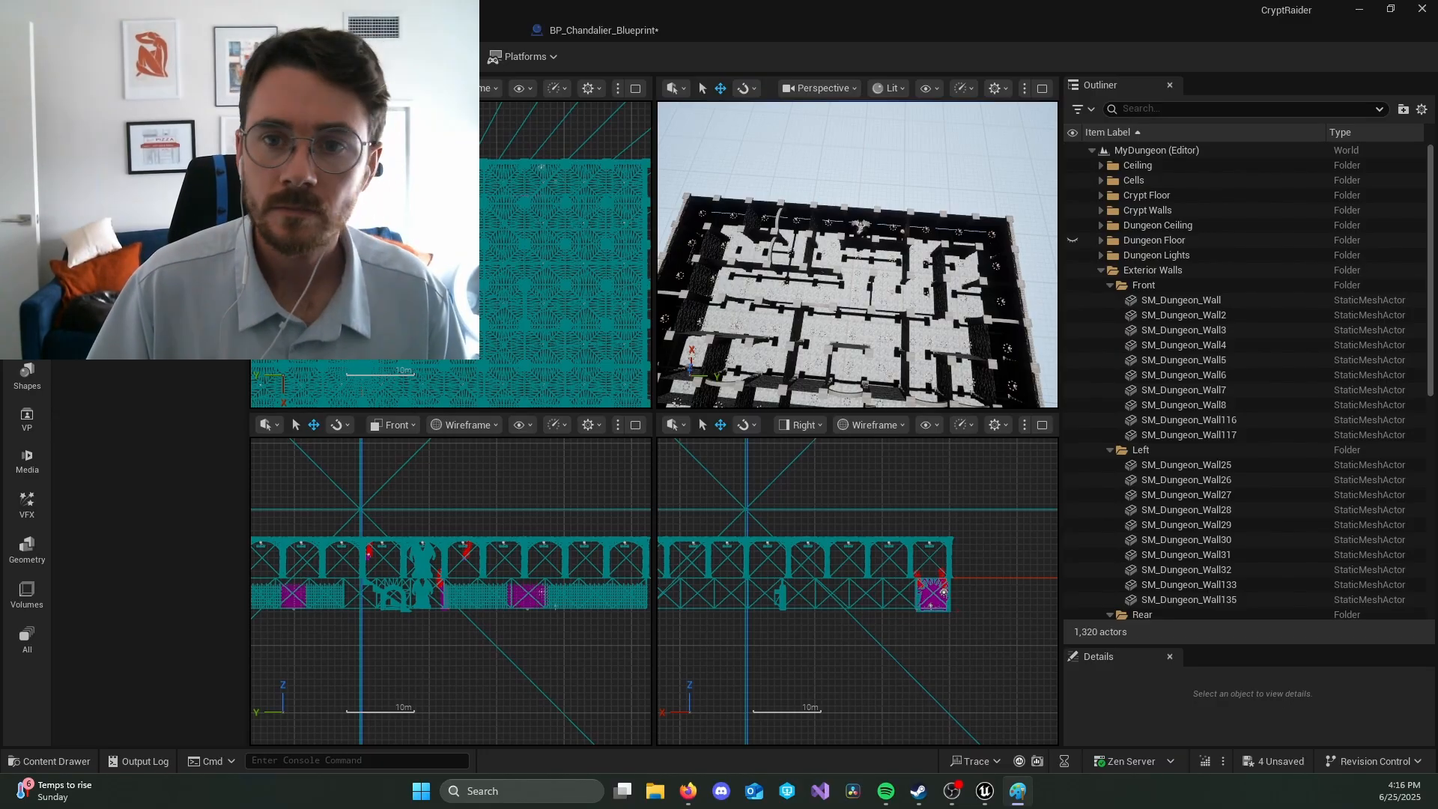
# Step: Switch to Paint and draw a rectangular dungeon outline of about 587 by 451 px from four straight black lines
pyautogui.moveTo(0, 225)
pyautogui.mouseDown()
pyautogui.moveTo(194, 221)
pyautogui.moveTo(690, 113)
pyautogui.moveTo(670, 110)
pyautogui.mouseUp()
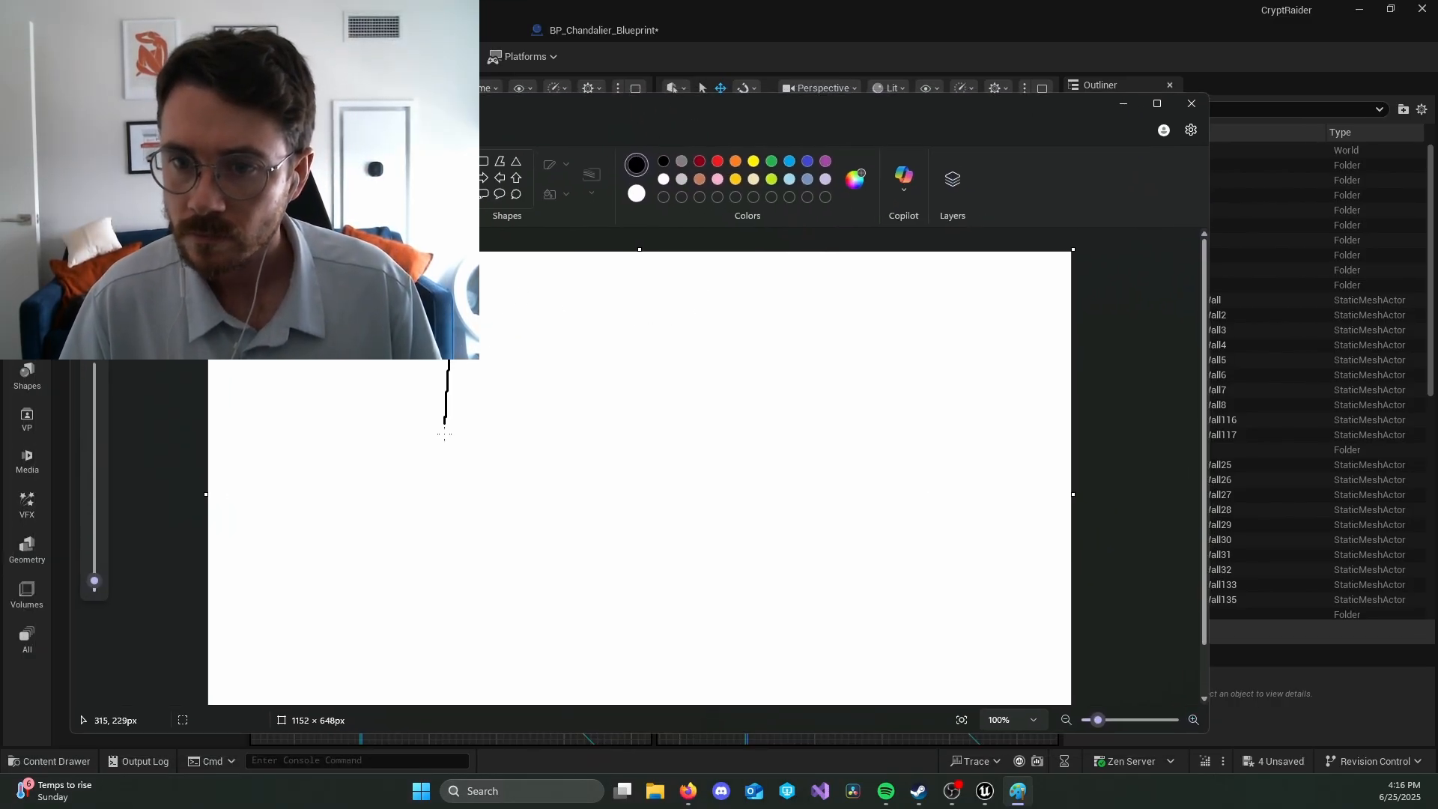
pyautogui.hotkey('ctrl', 'z')
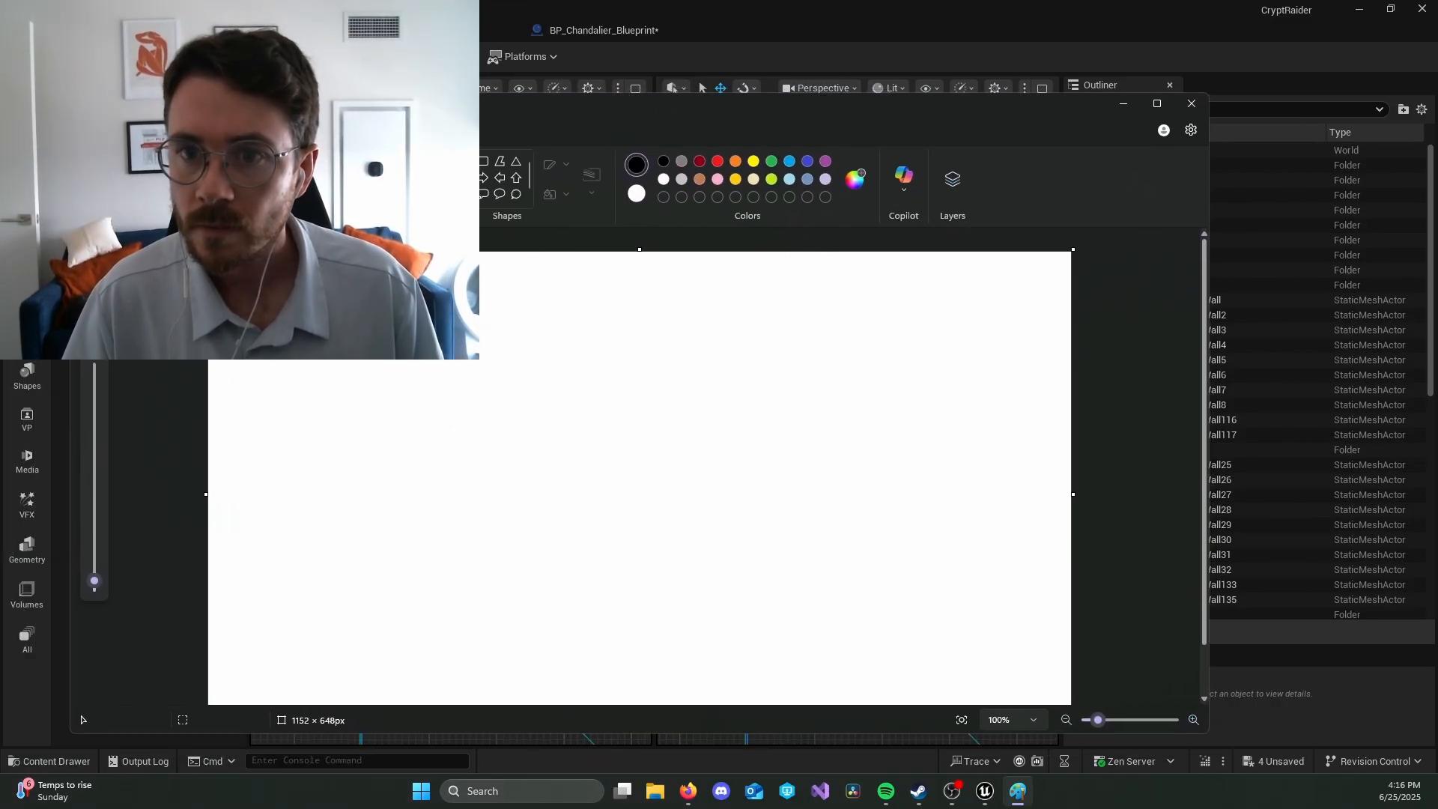
pyautogui.moveTo(420, 315); pyautogui.dragTo(420, 643)
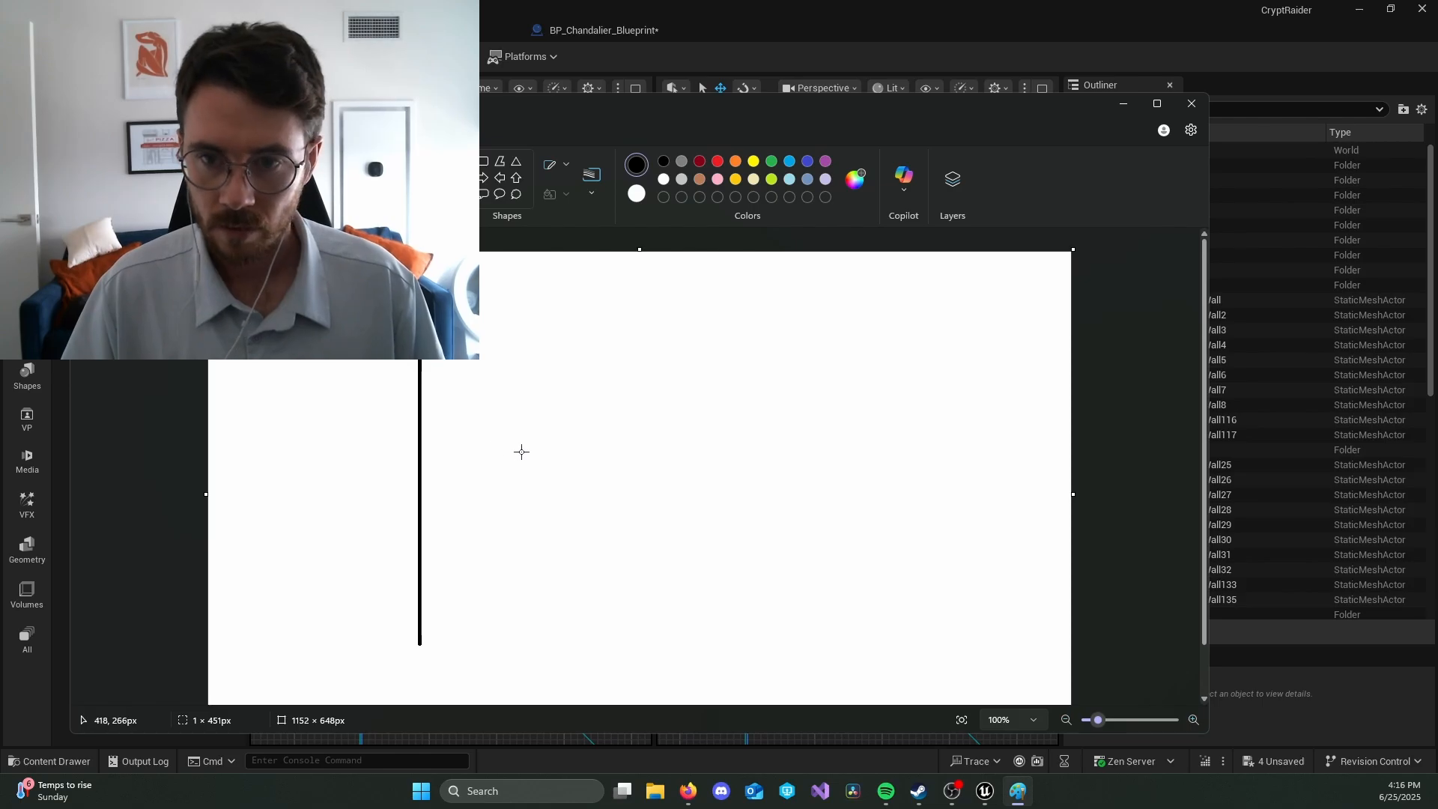
pyautogui.hotkey('ctrl', 'a')
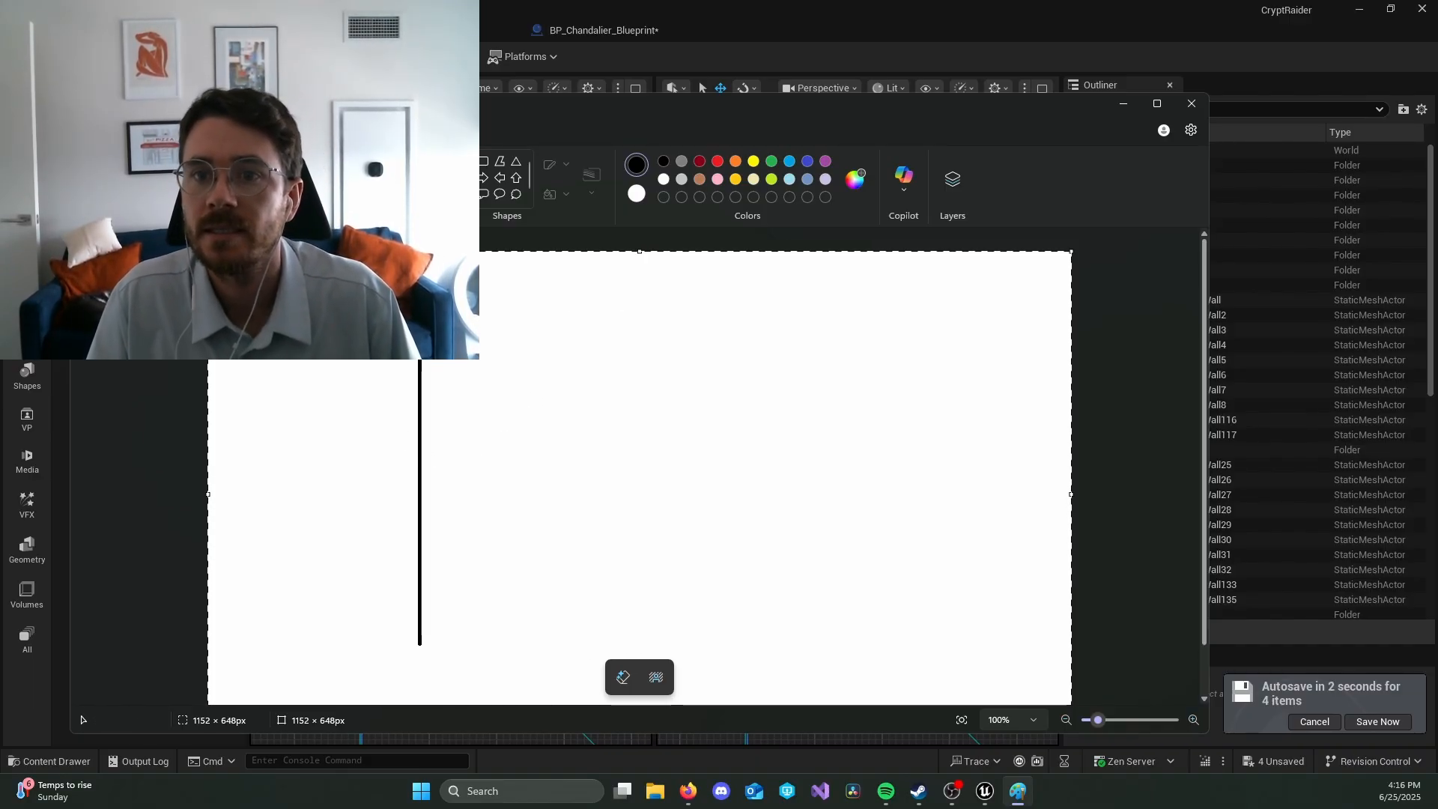
pyautogui.click(417, 161)
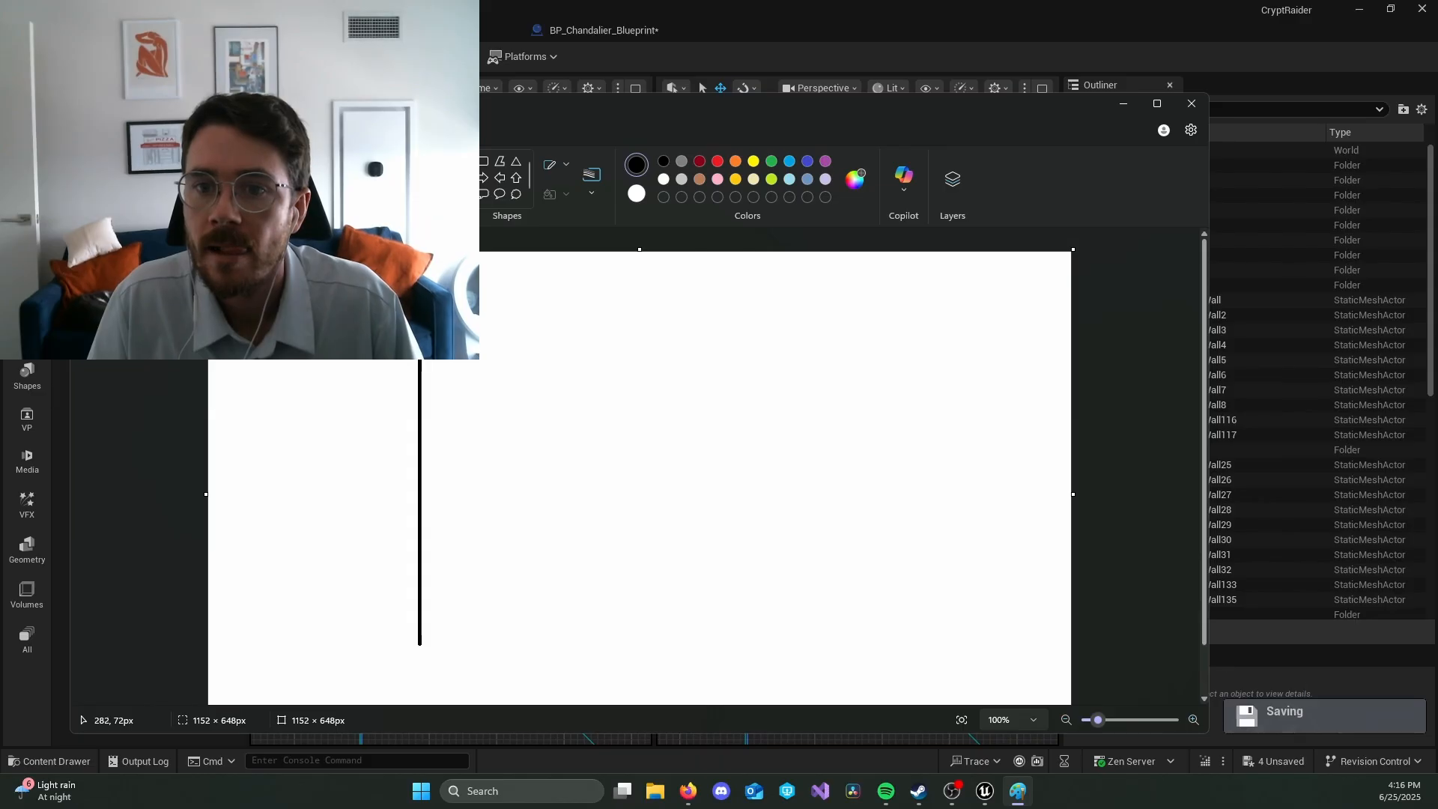
pyautogui.moveTo(425, 306); pyautogui.dragTo(859, 305)
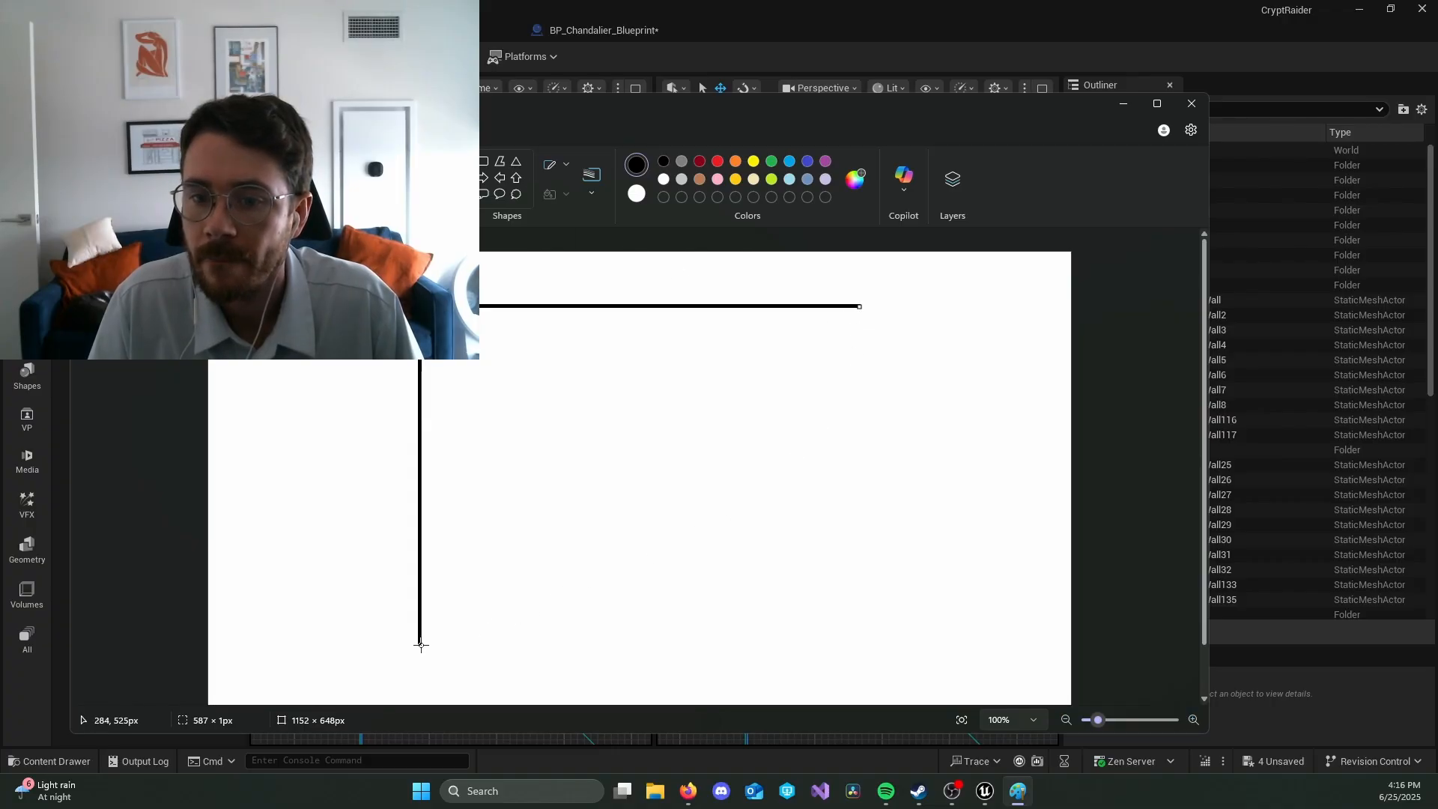
pyautogui.moveTo(420, 642); pyautogui.dragTo(856, 644)
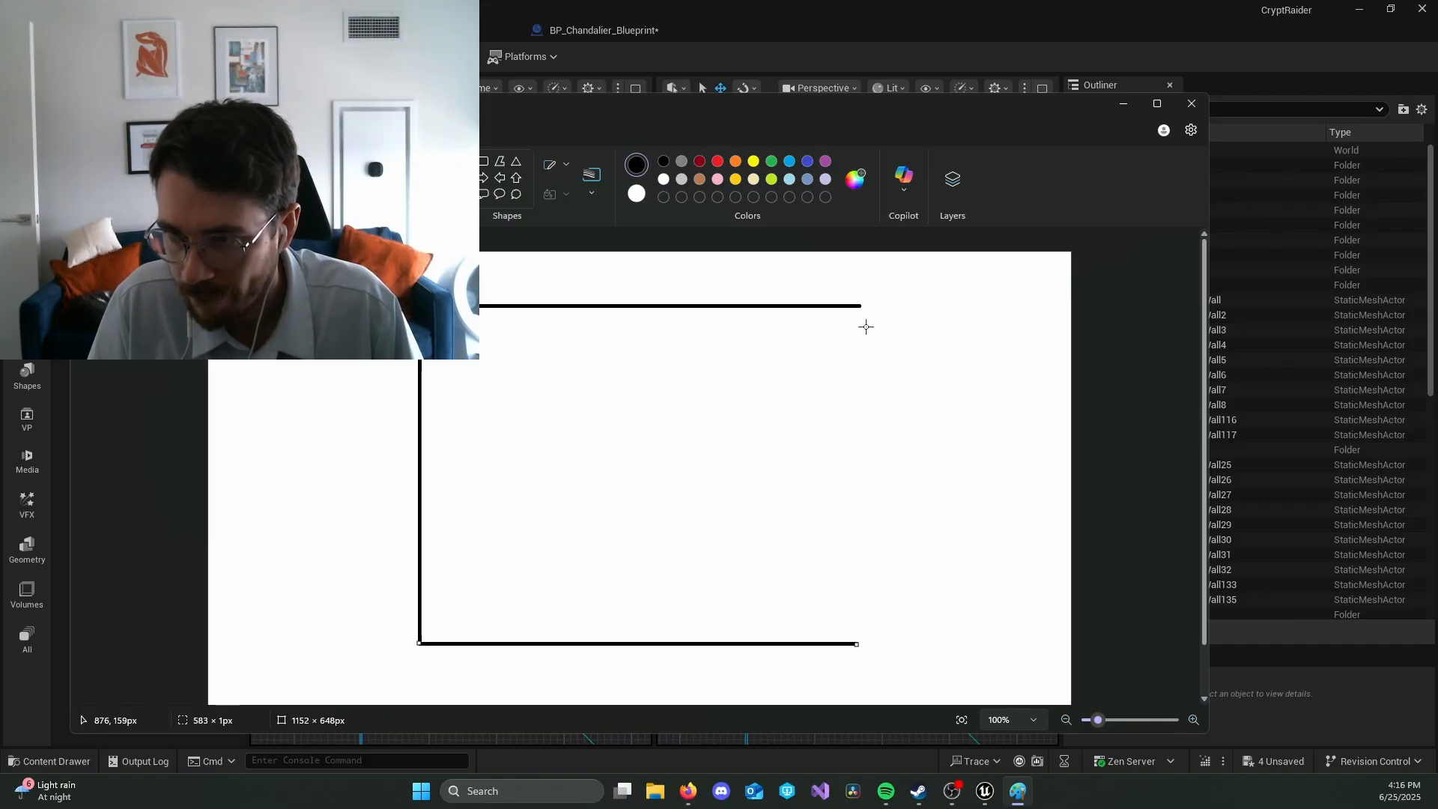
pyautogui.moveTo(860, 306); pyautogui.dragTo(861, 643)
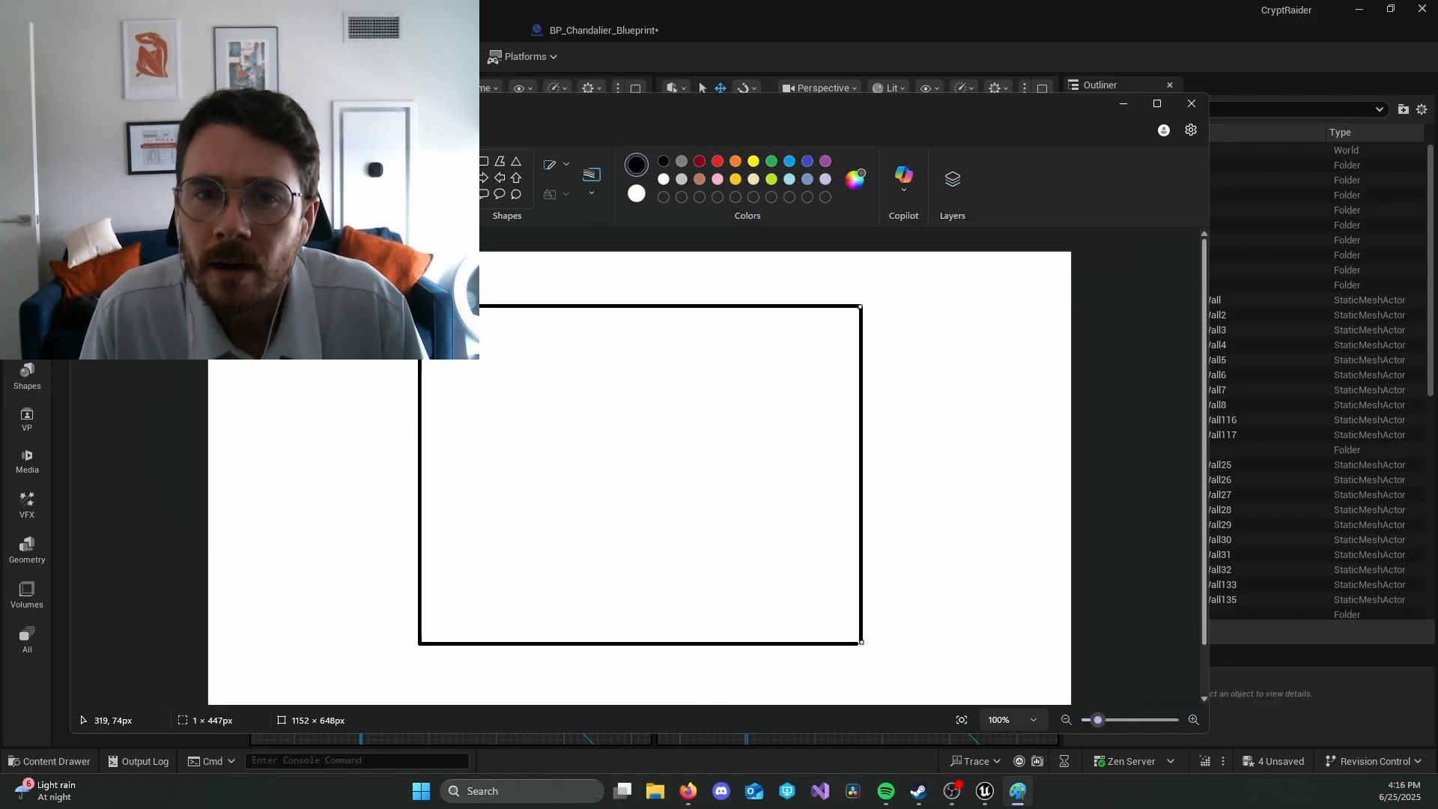
# Step: Draw a straight vertical line about 454 px long just inside the left side of the rectangle, spanning its full height
pyautogui.click(317, 165)
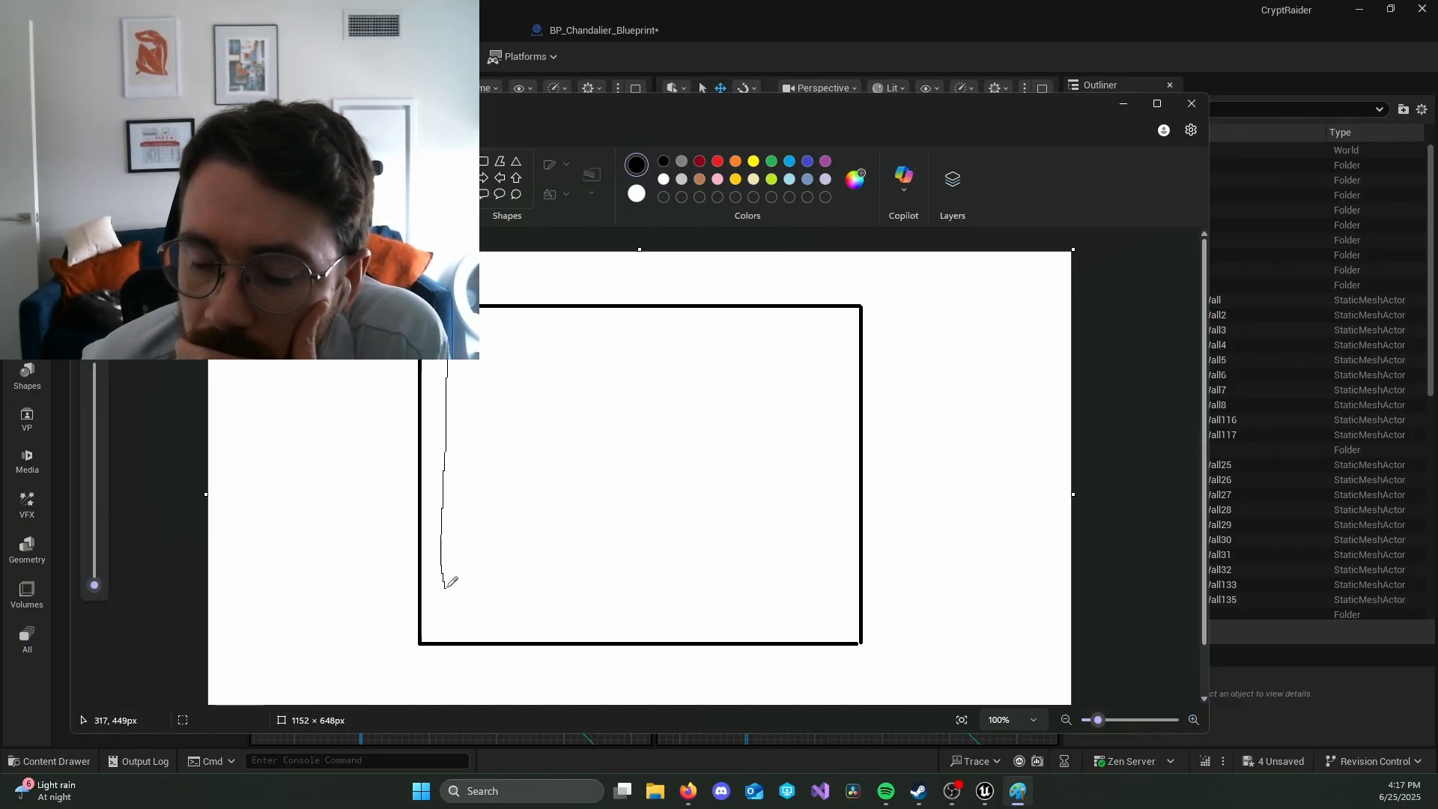
pyautogui.hotkey('ctrl', 'z')
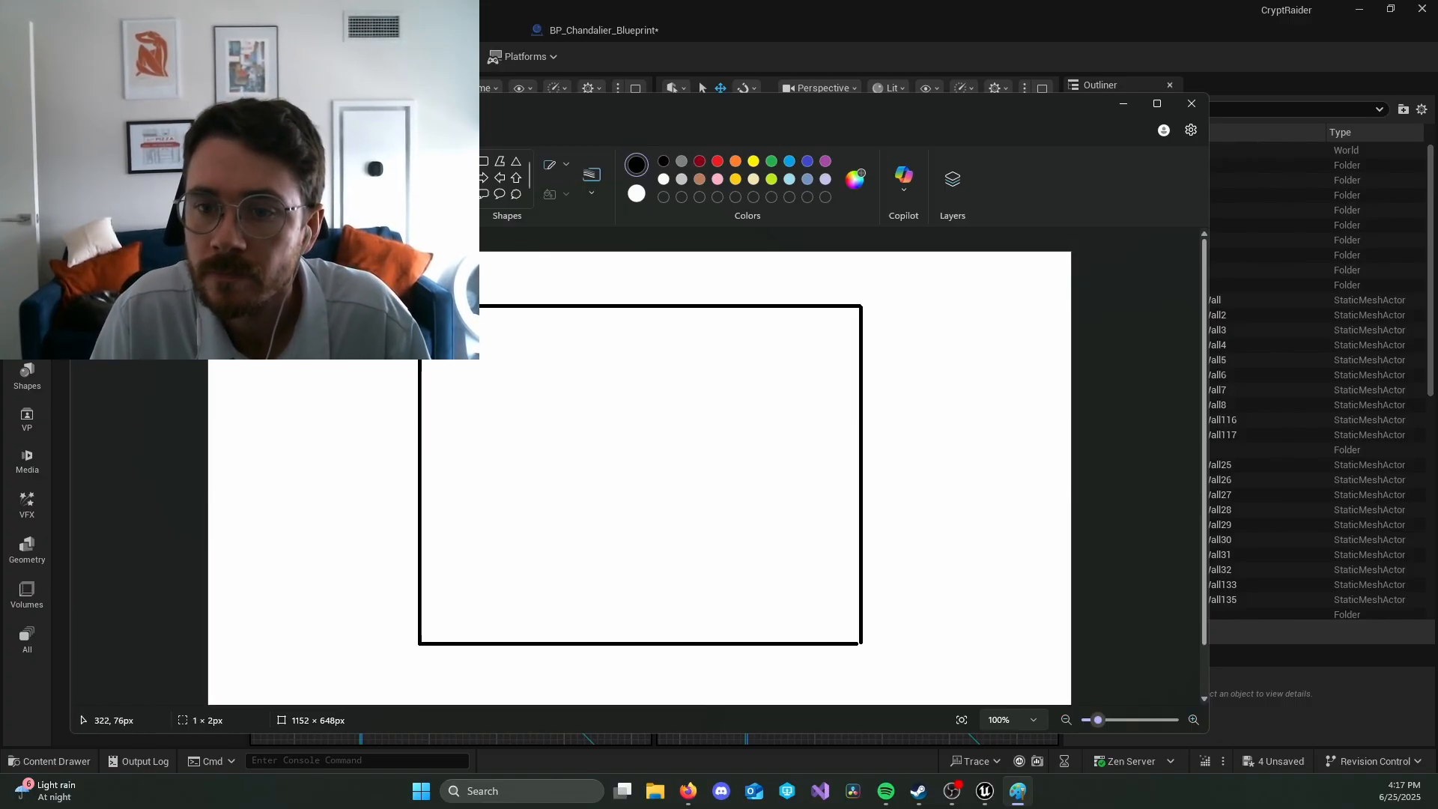
pyautogui.moveTo(449, 309); pyautogui.dragTo(450, 647)
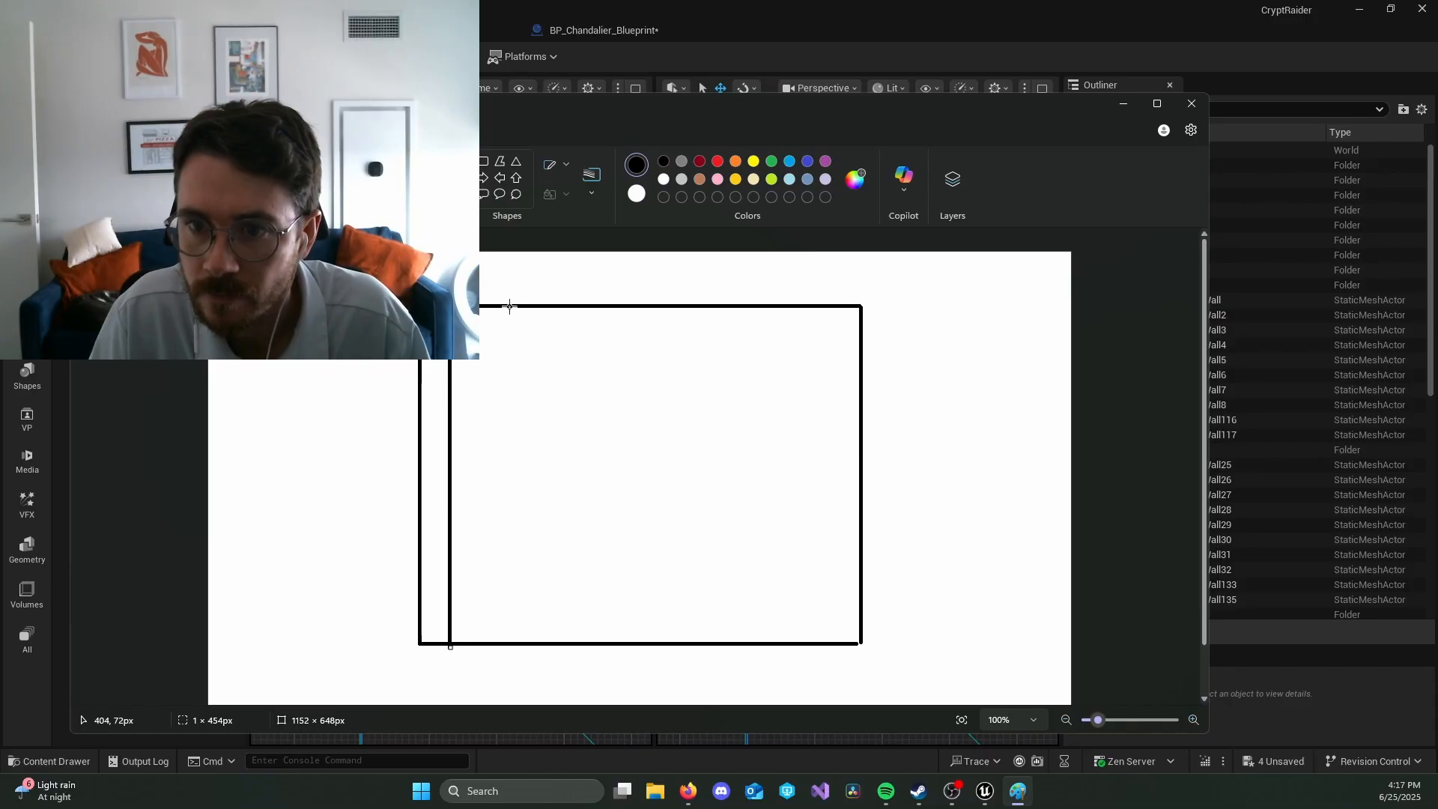
# Step: Draw eight more straight vertical lines about 450 px long, spaced across the dungeon rectangle, to divide it into ten columns
pyautogui.moveTo(506, 339); pyautogui.dragTo(507, 641)
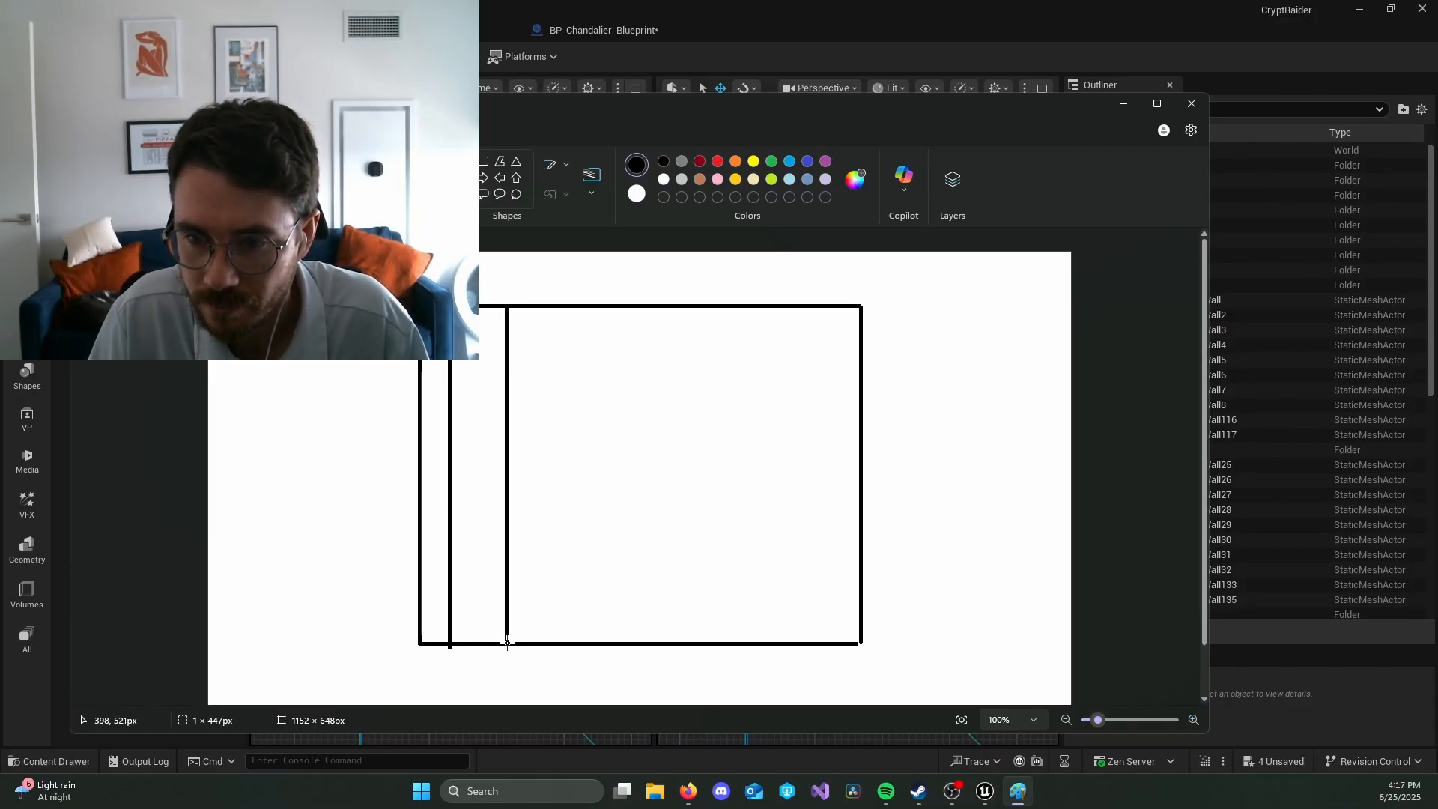
pyautogui.moveTo(558, 307); pyautogui.dragTo(559, 642)
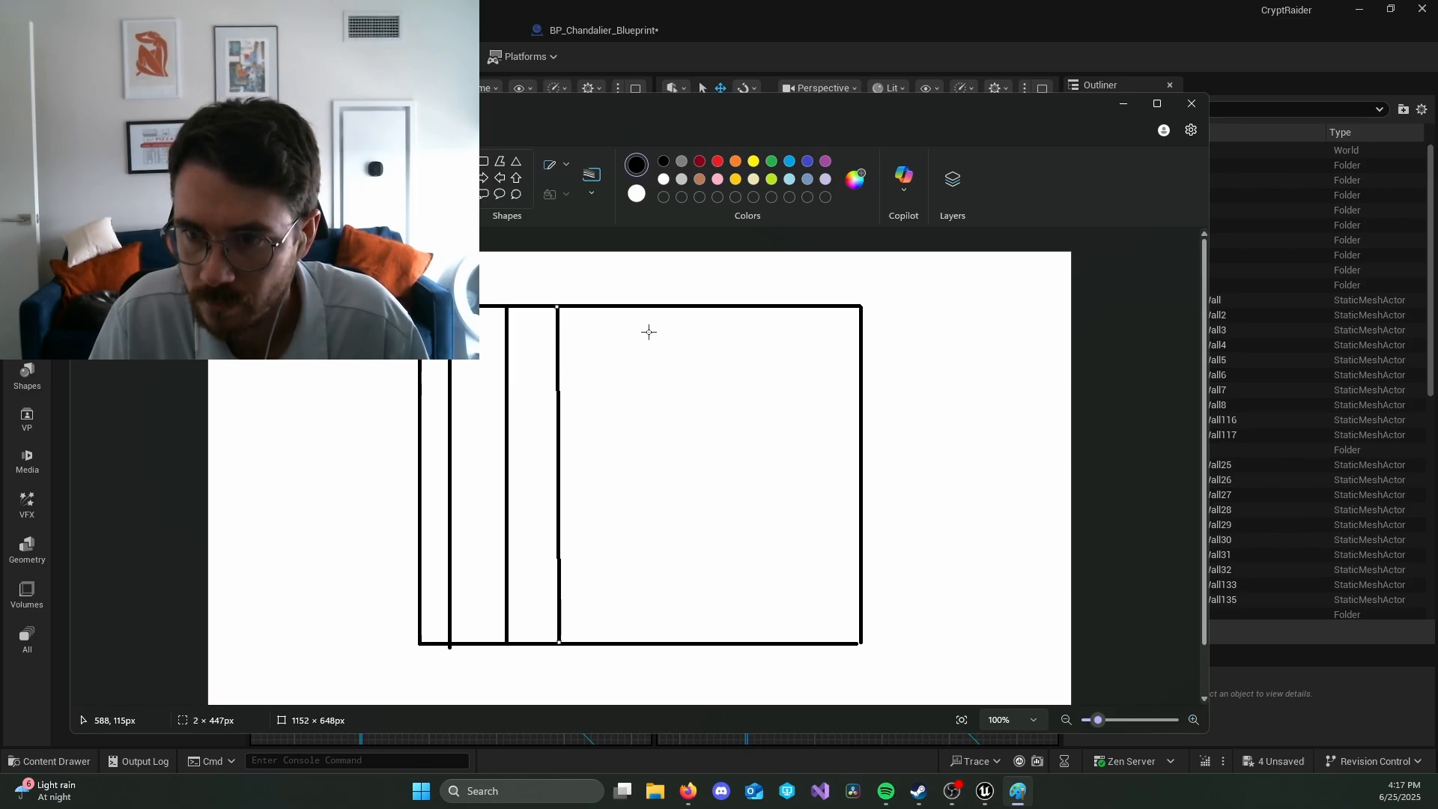
pyautogui.moveTo(594, 386); pyautogui.dragTo(603, 644)
pyautogui.moveTo(637, 306); pyautogui.dragTo(639, 642)
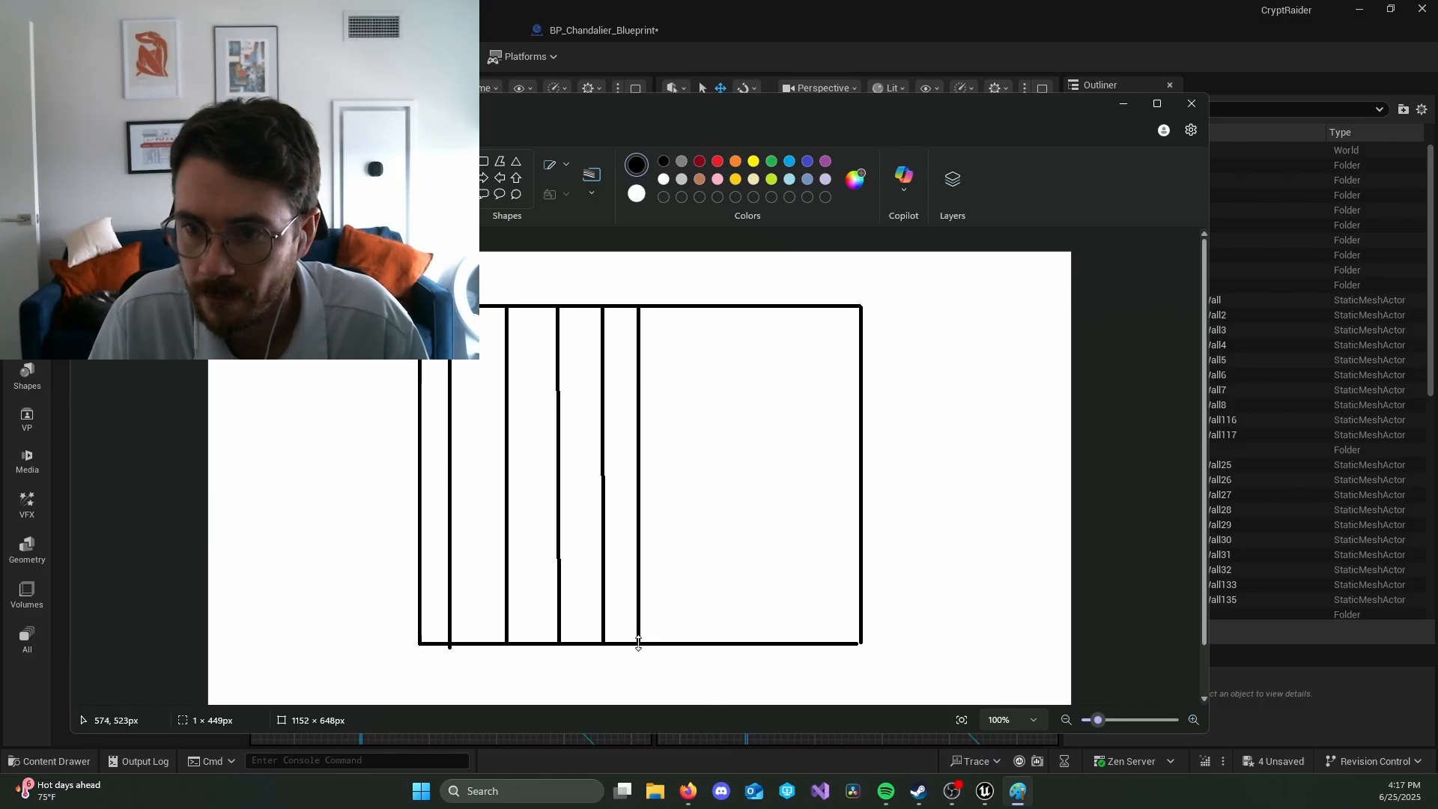
pyautogui.moveTo(676, 307); pyautogui.dragTo(675, 645)
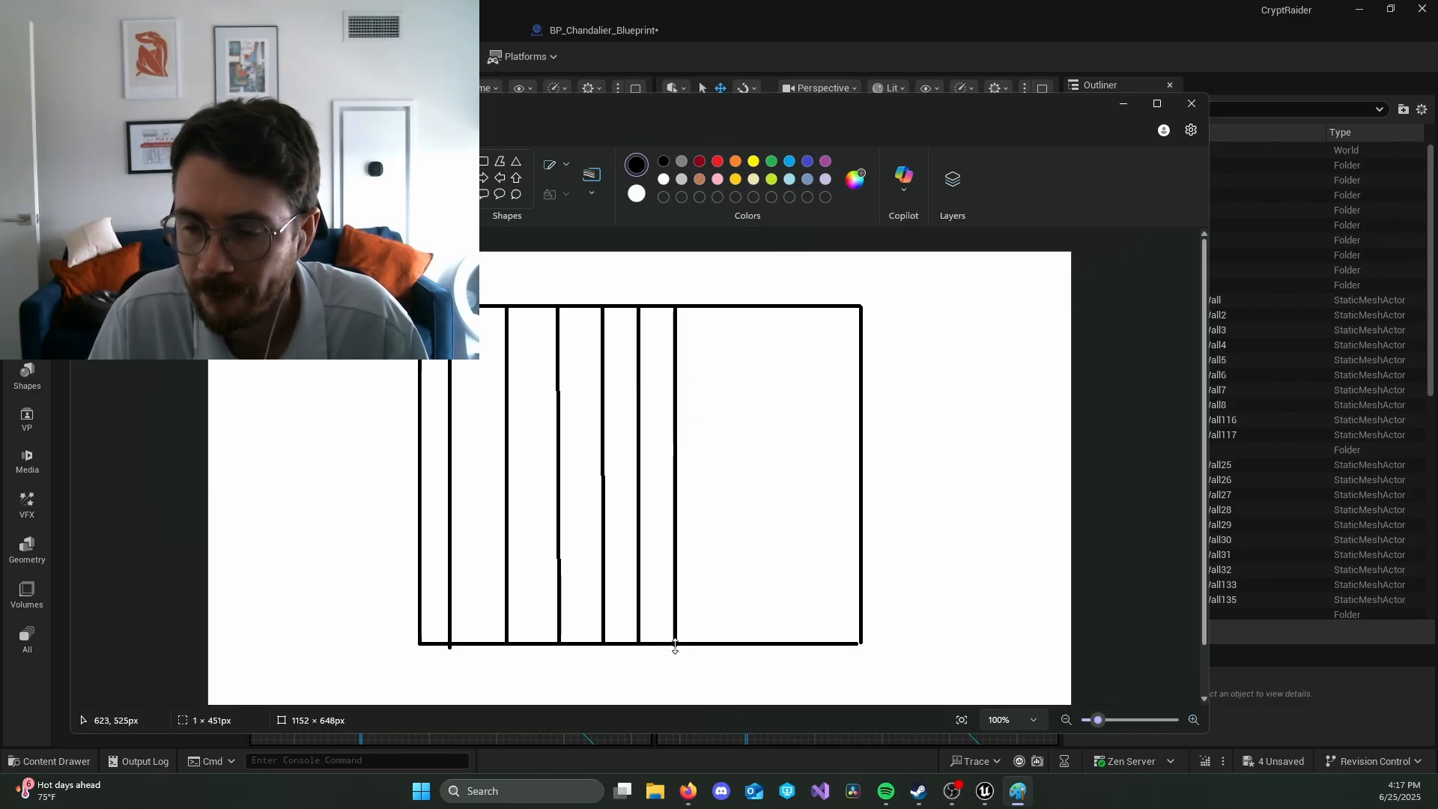
pyautogui.moveTo(717, 307); pyautogui.dragTo(718, 644)
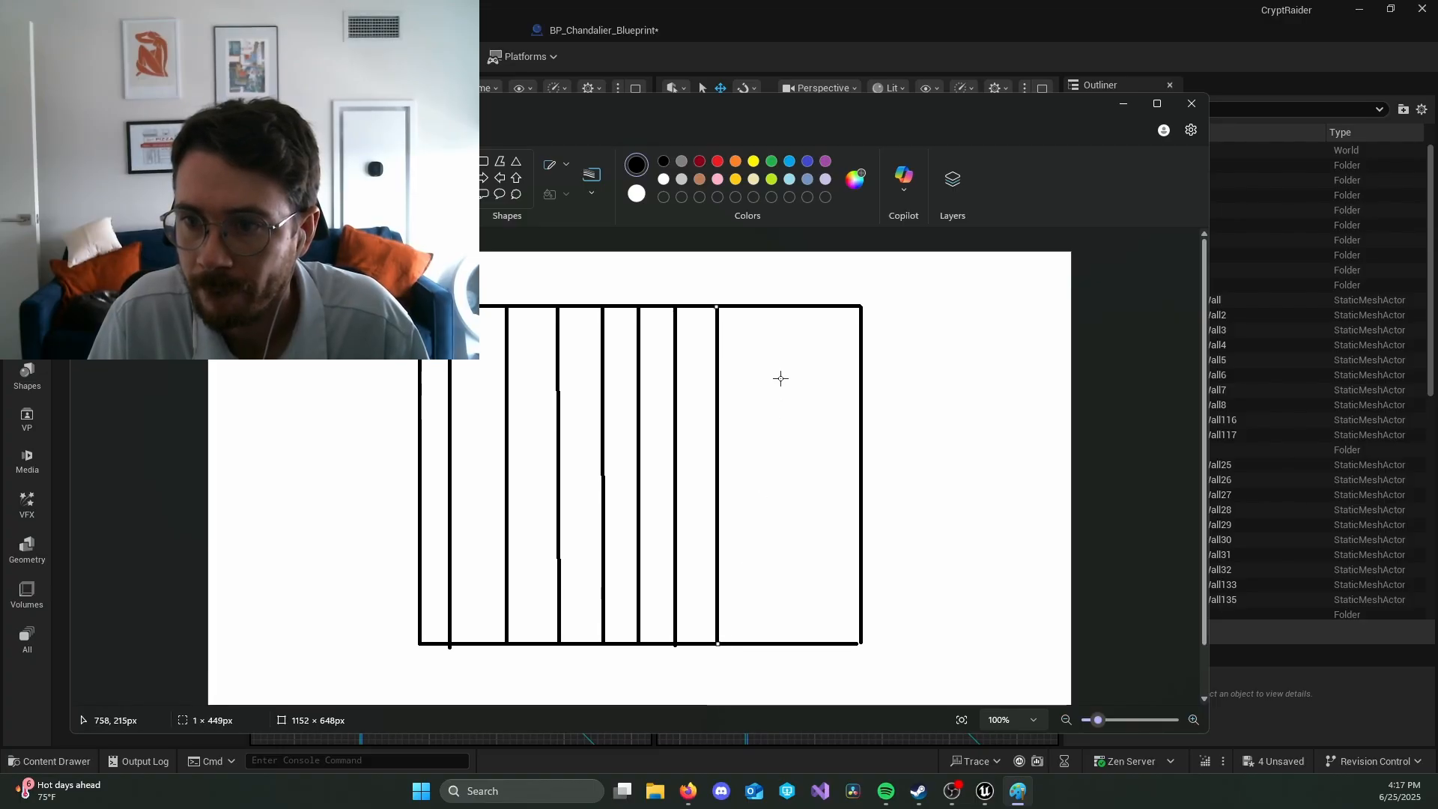
pyautogui.moveTo(757, 307); pyautogui.dragTo(759, 642)
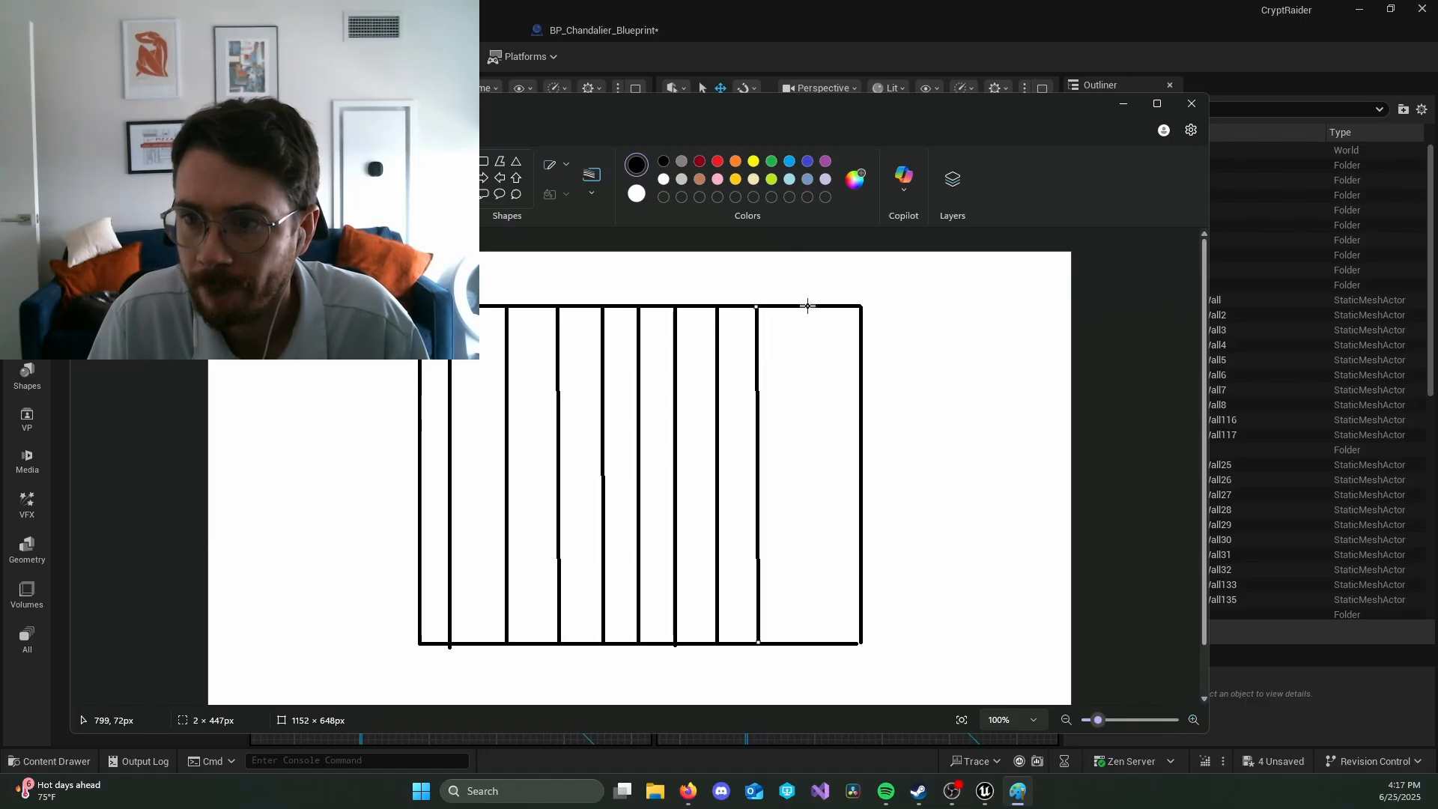
pyautogui.moveTo(807, 307); pyautogui.dragTo(807, 642)
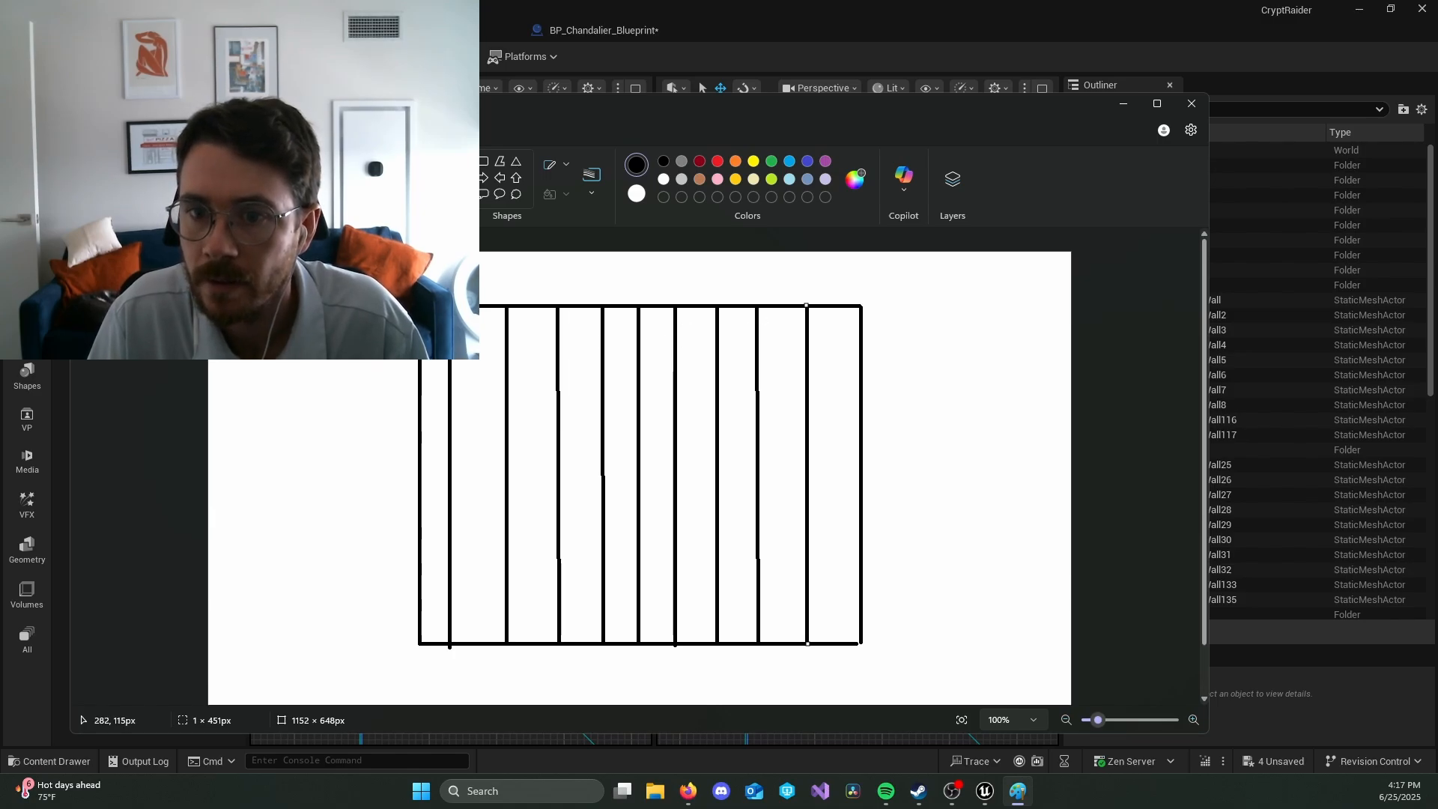
# Step: Draw nine straight horizontal lines about 587 px long across the rectangle, including an extra one between the first two, to form ten rows
pyautogui.moveTo(421, 338); pyautogui.dragTo(859, 338)
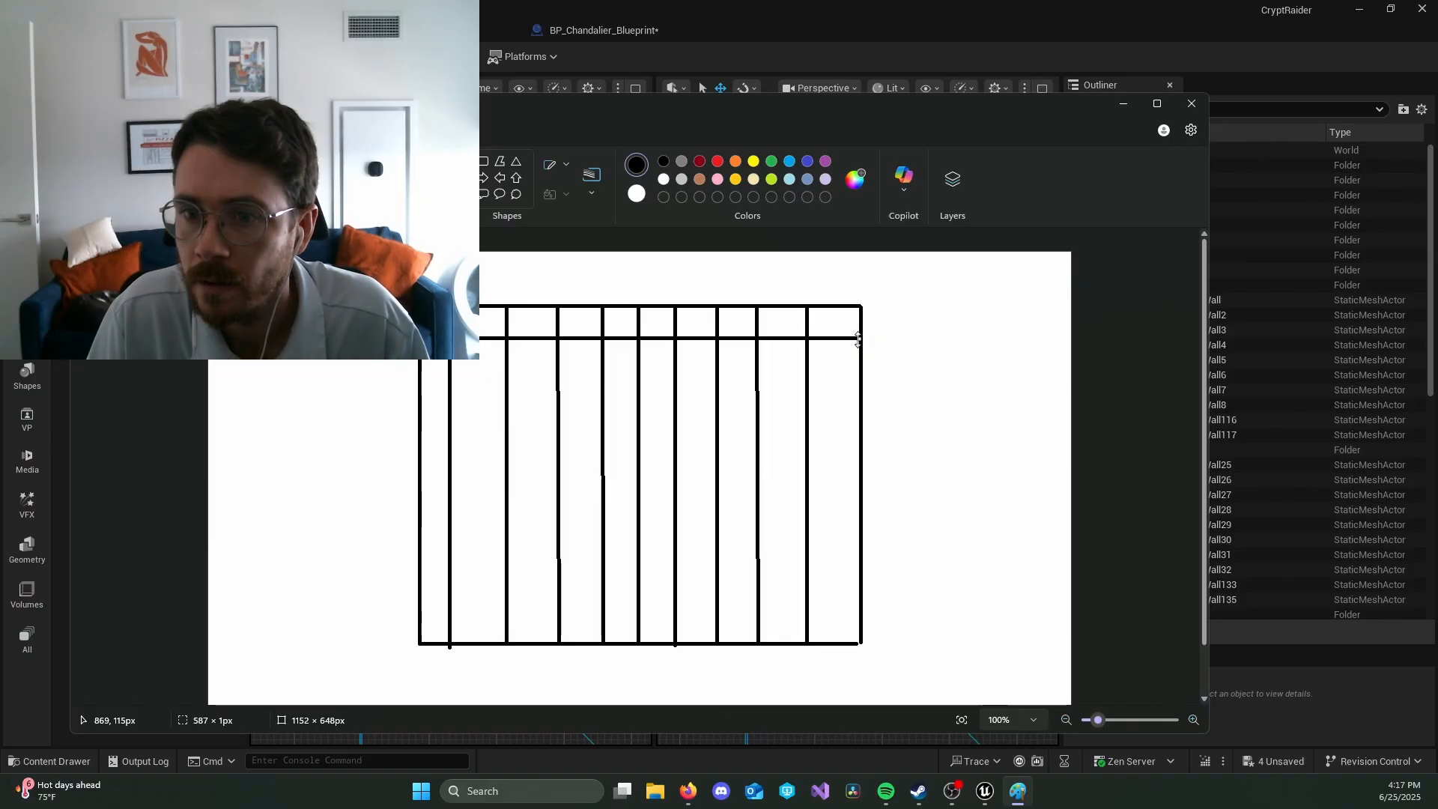
pyautogui.moveTo(420, 383); pyautogui.dragTo(861, 382)
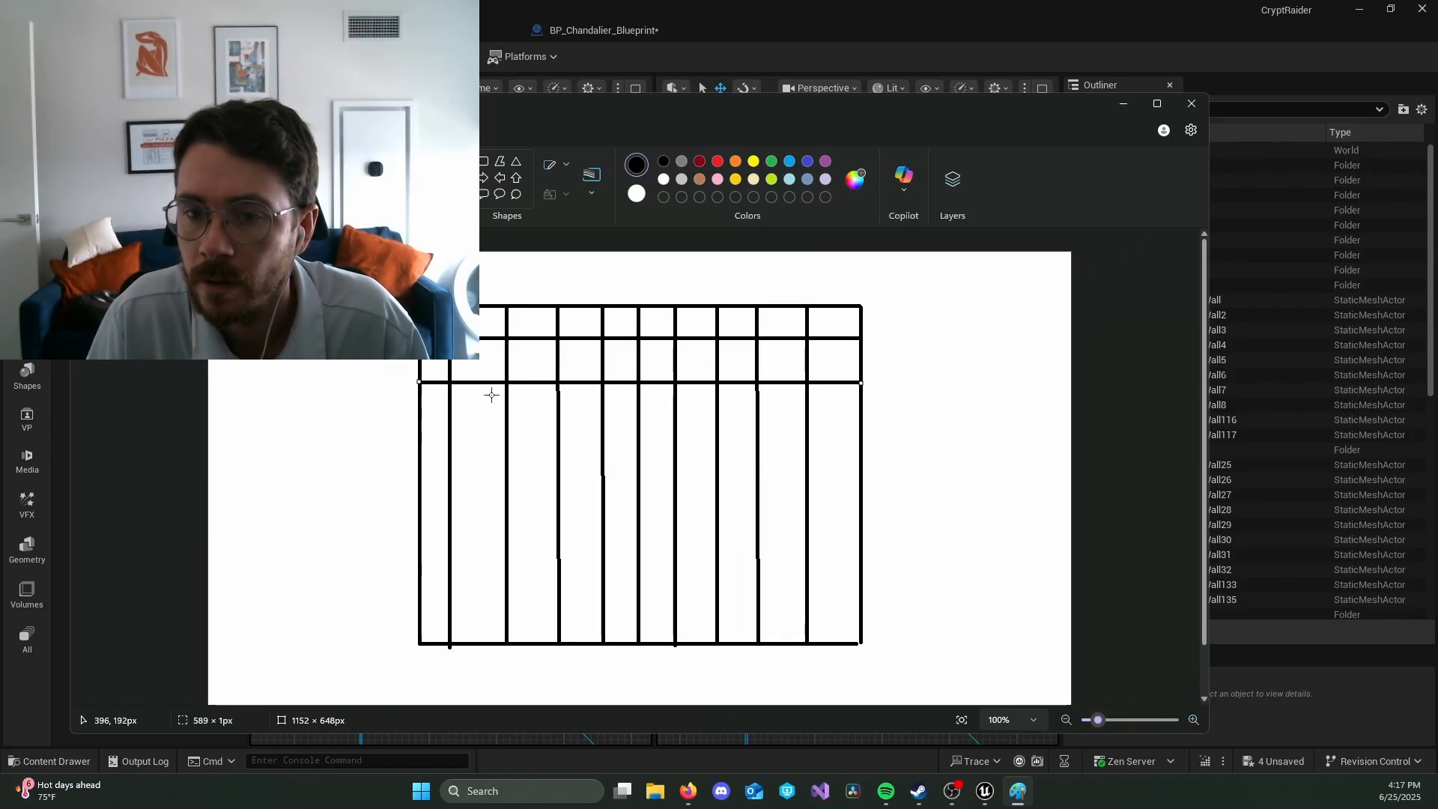
pyautogui.moveTo(418, 420); pyautogui.dragTo(858, 420)
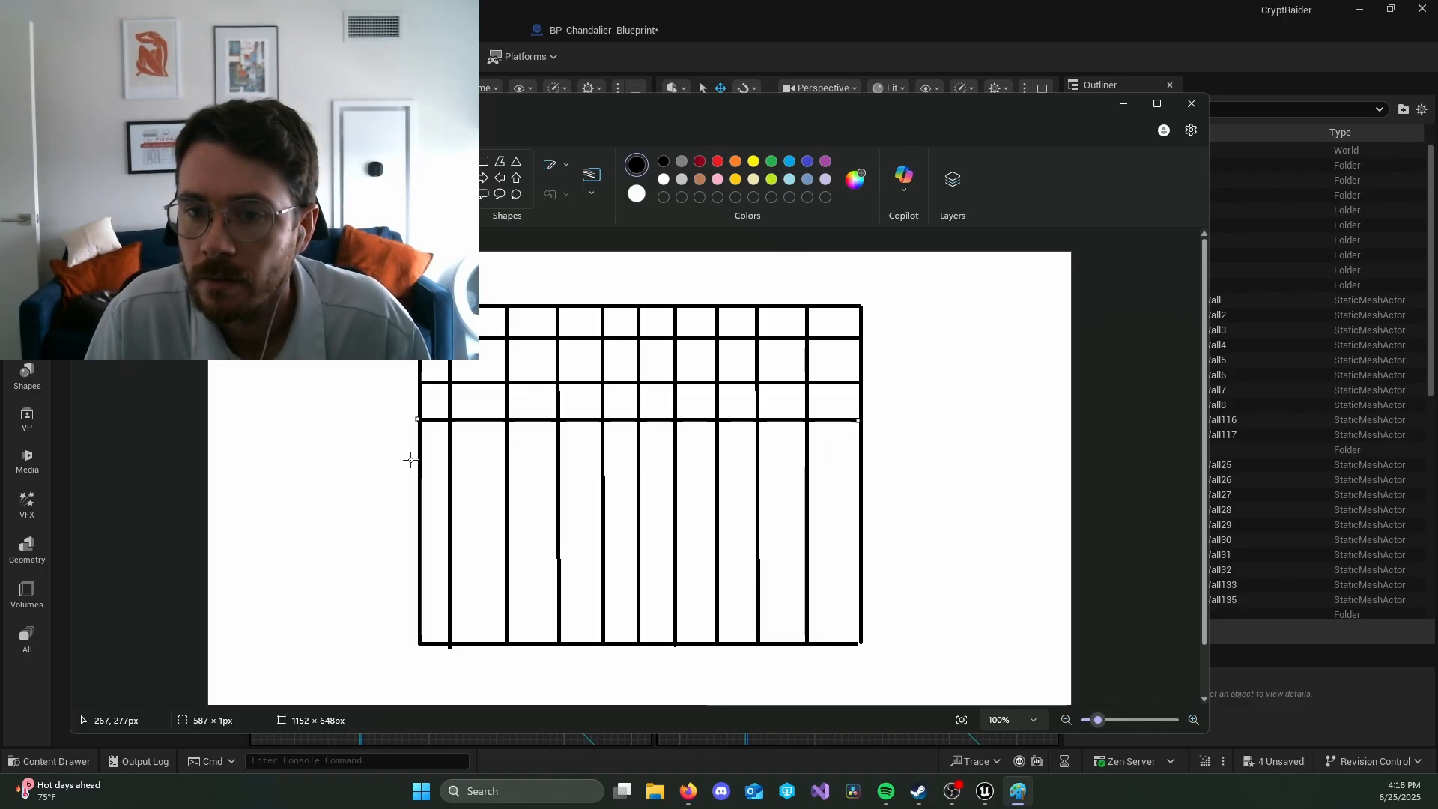
pyautogui.moveTo(418, 460); pyautogui.dragTo(859, 461)
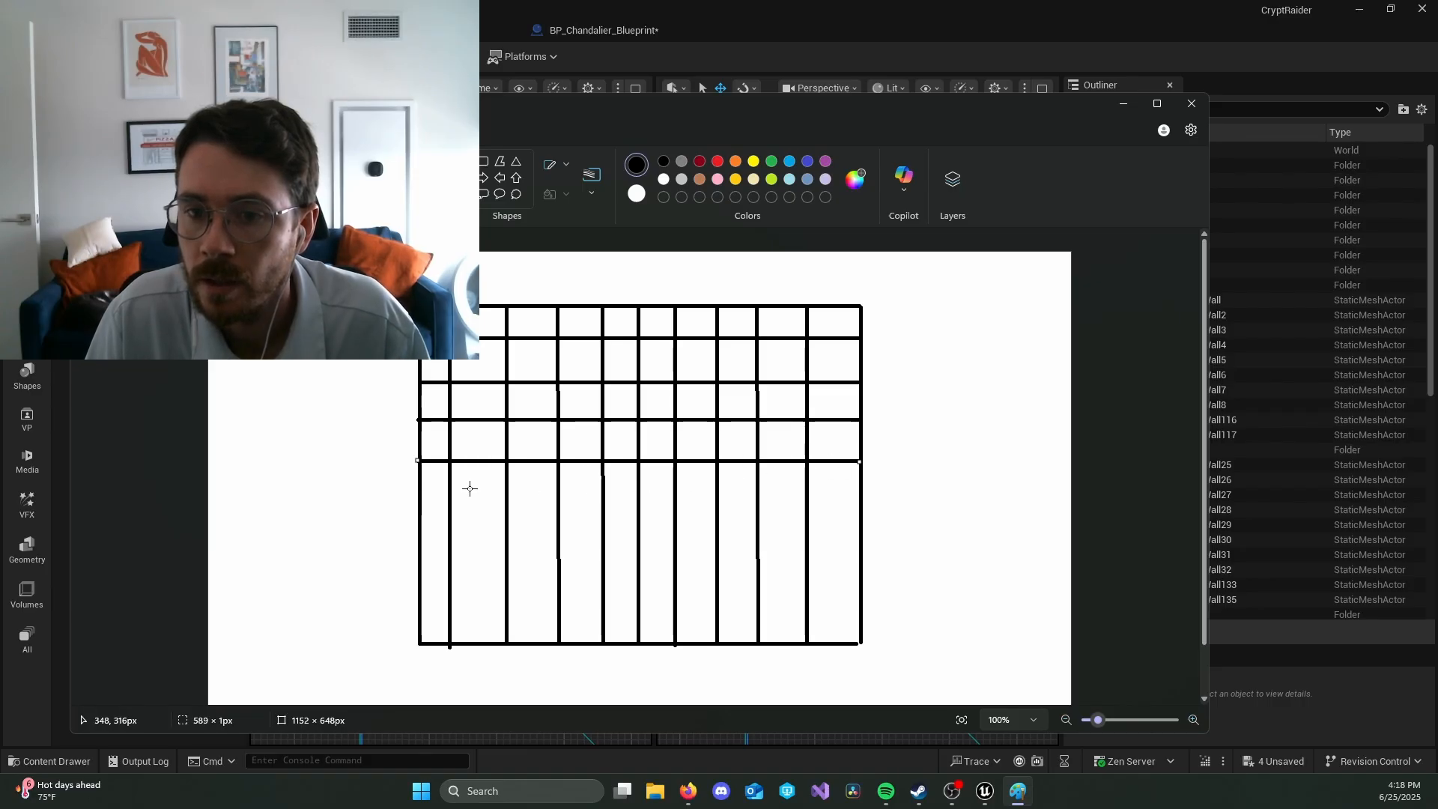
pyautogui.moveTo(420, 504); pyautogui.dragTo(858, 505)
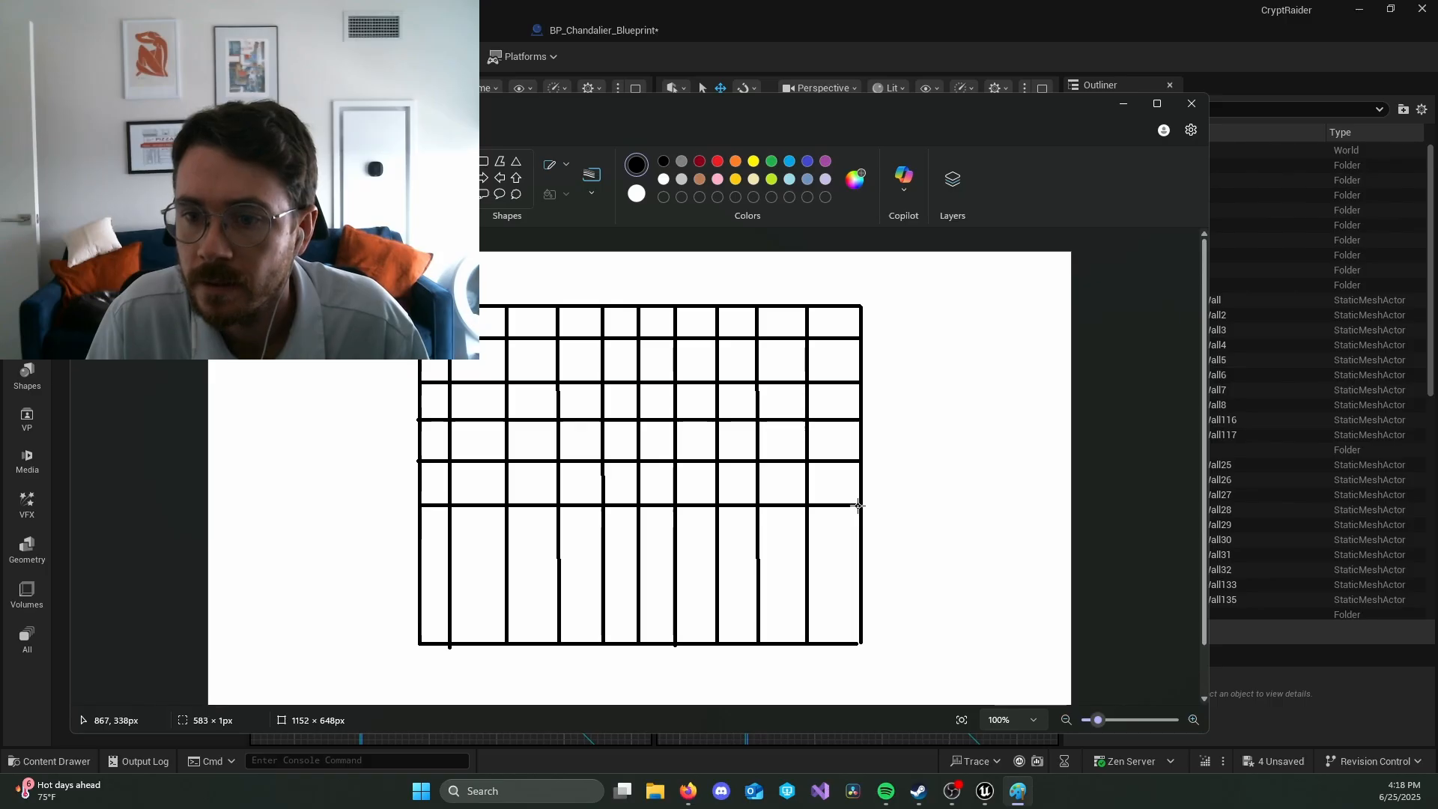
pyautogui.moveTo(421, 538); pyautogui.dragTo(859, 537)
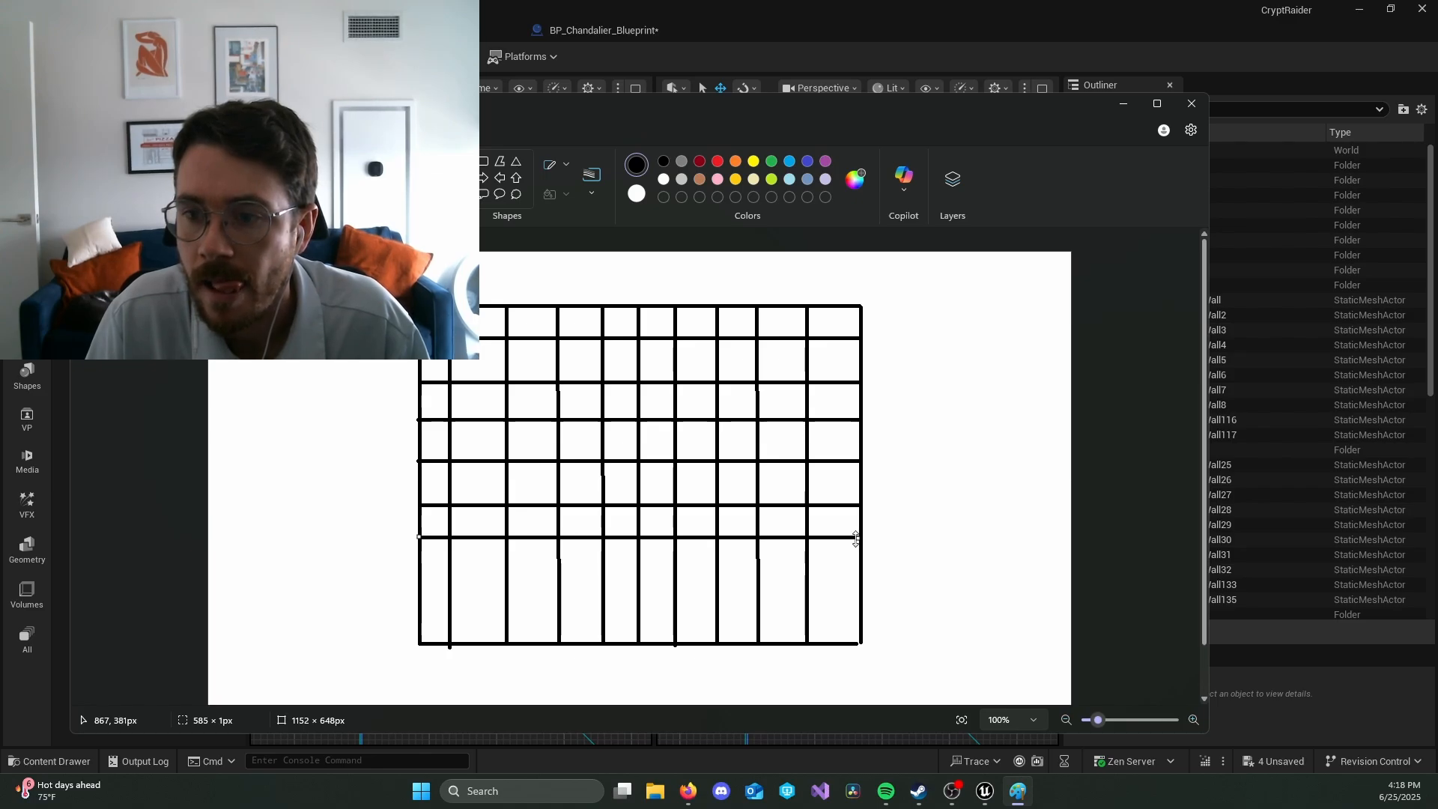
pyautogui.moveTo(421, 572); pyautogui.dragTo(858, 572)
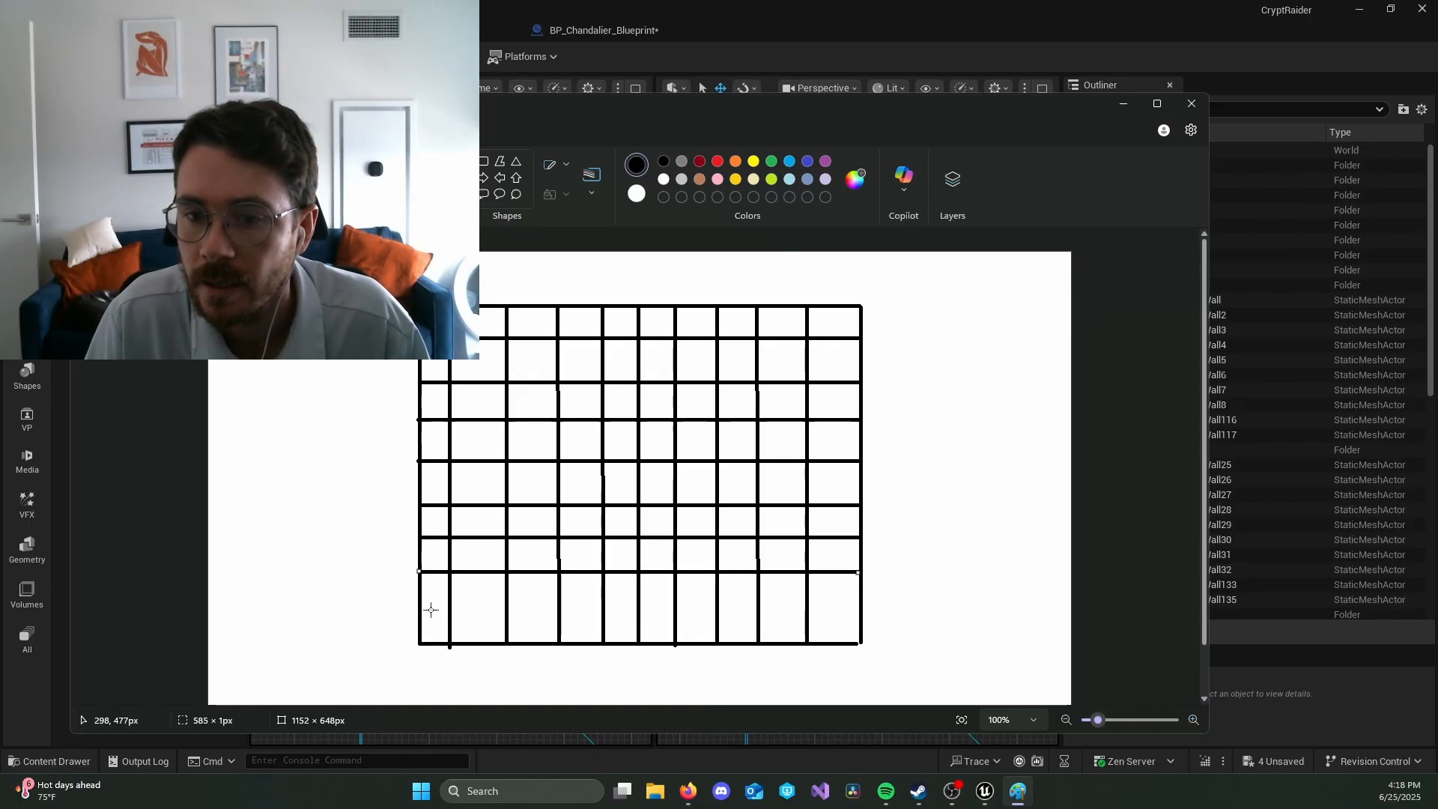
pyautogui.moveTo(421, 604); pyautogui.dragTo(860, 605)
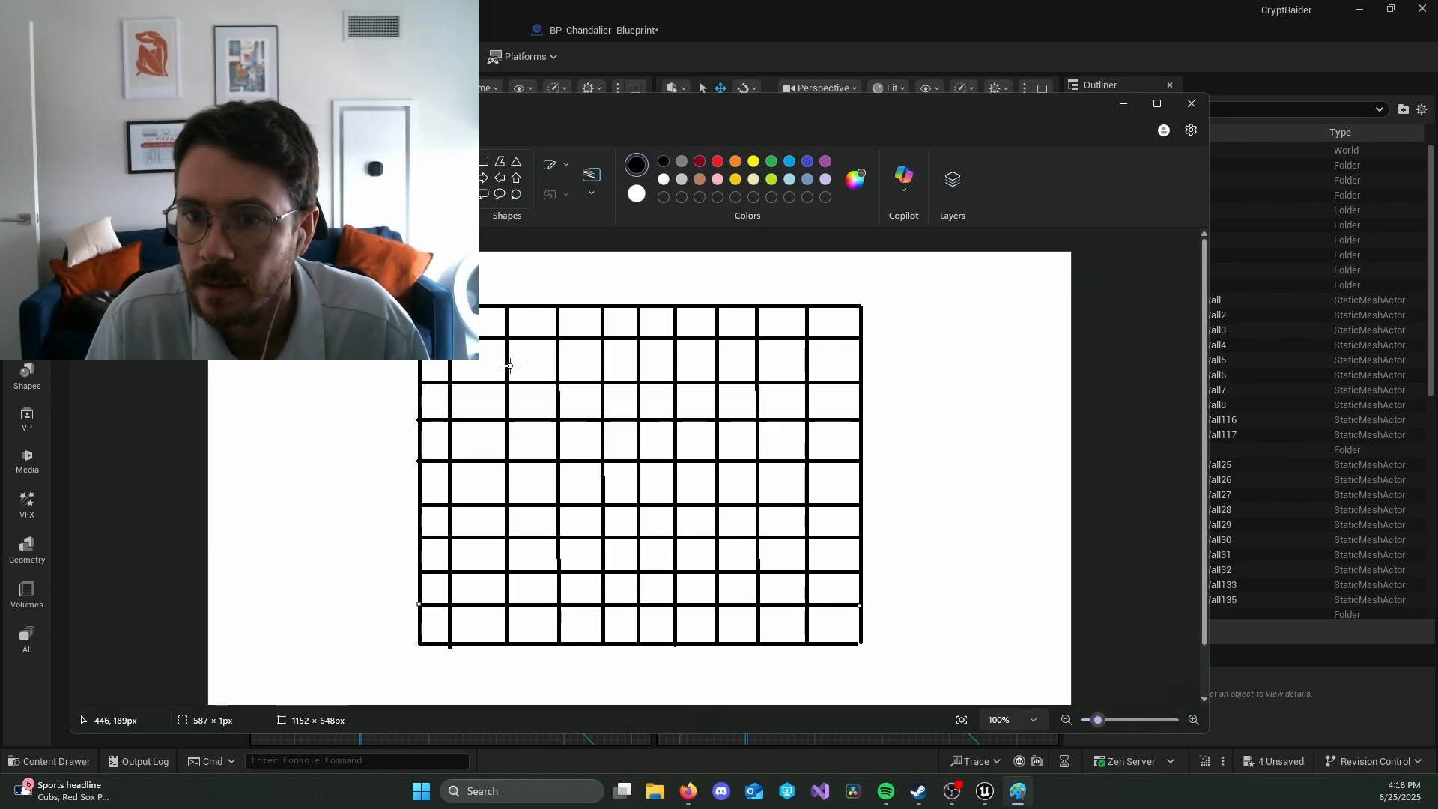
pyautogui.moveTo(425, 360); pyautogui.dragTo(860, 360)
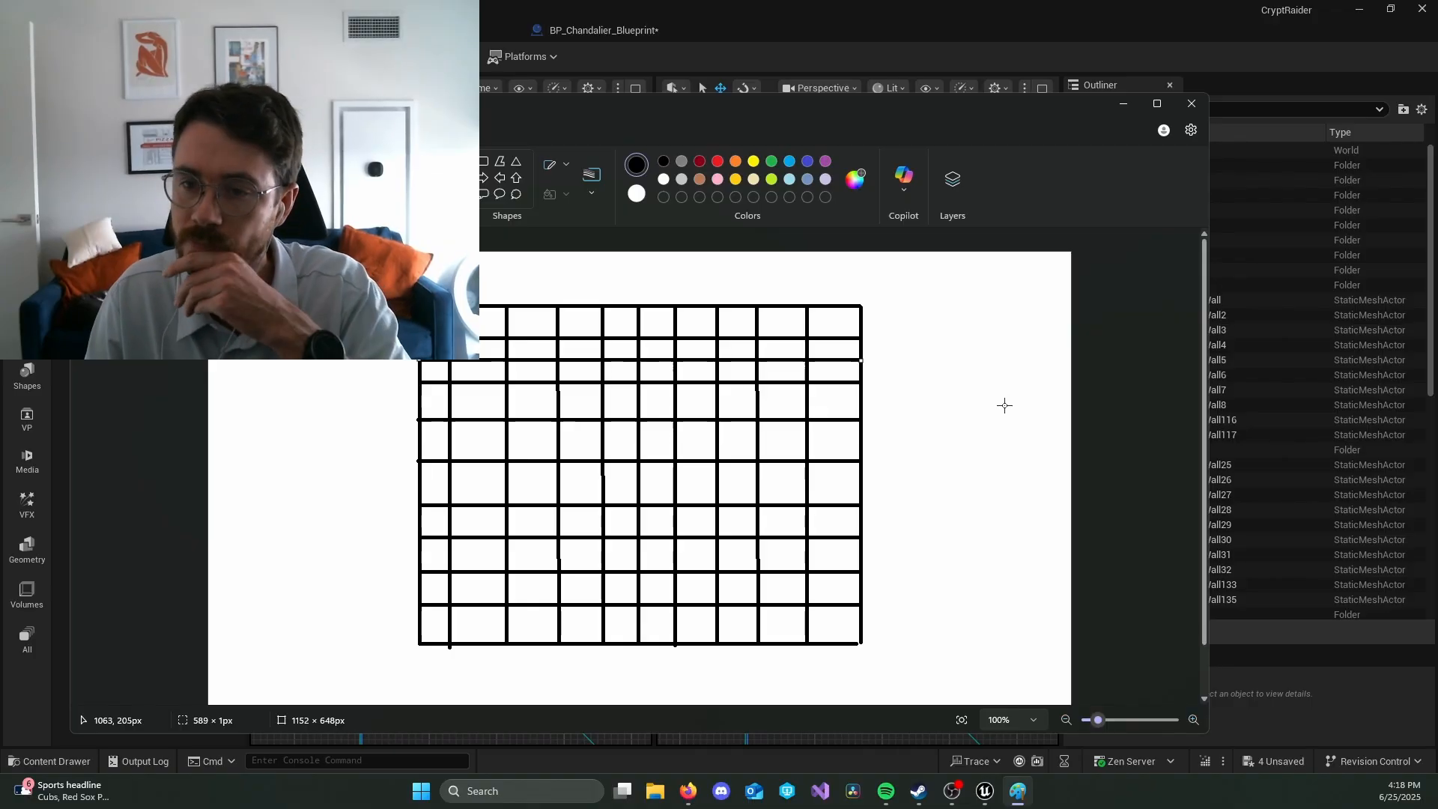
# Step: Delete the horizontal line between the second and third rows and redraw it in black across the full width of the grid
pyautogui.moveTo(588, 146); pyautogui.dragTo(622, 552)
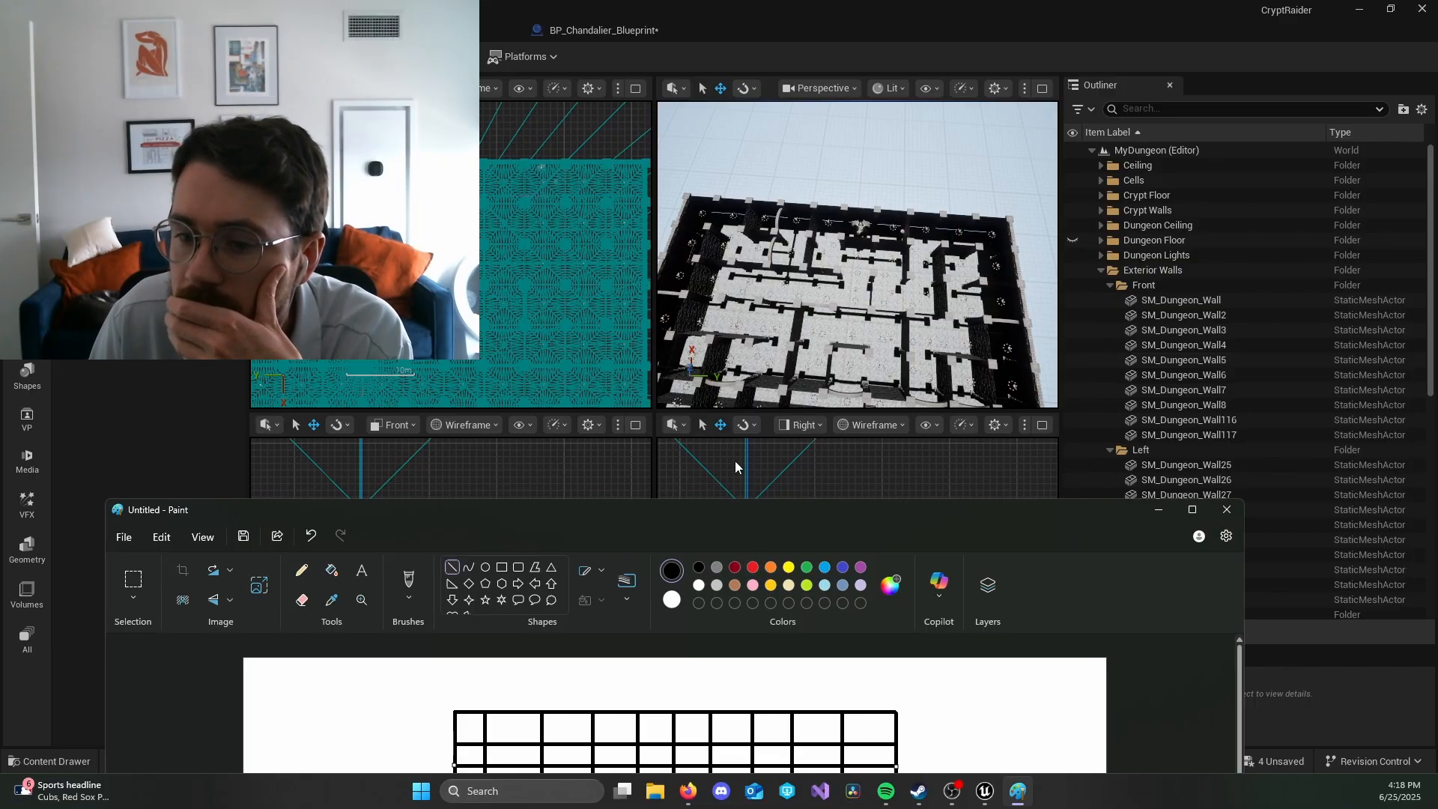
pyautogui.moveTo(688, 517); pyautogui.dragTo(667, 281)
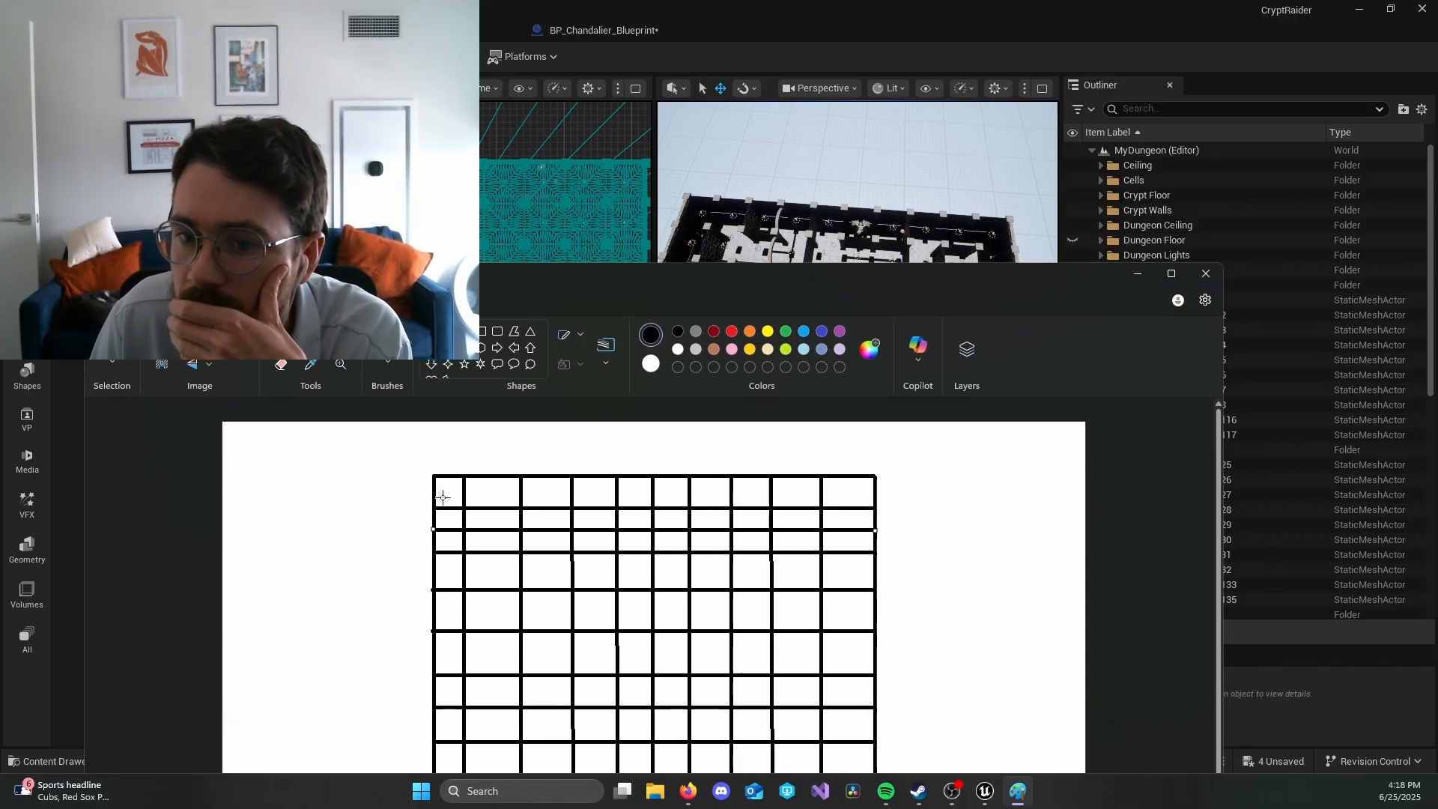
pyautogui.click(732, 331)
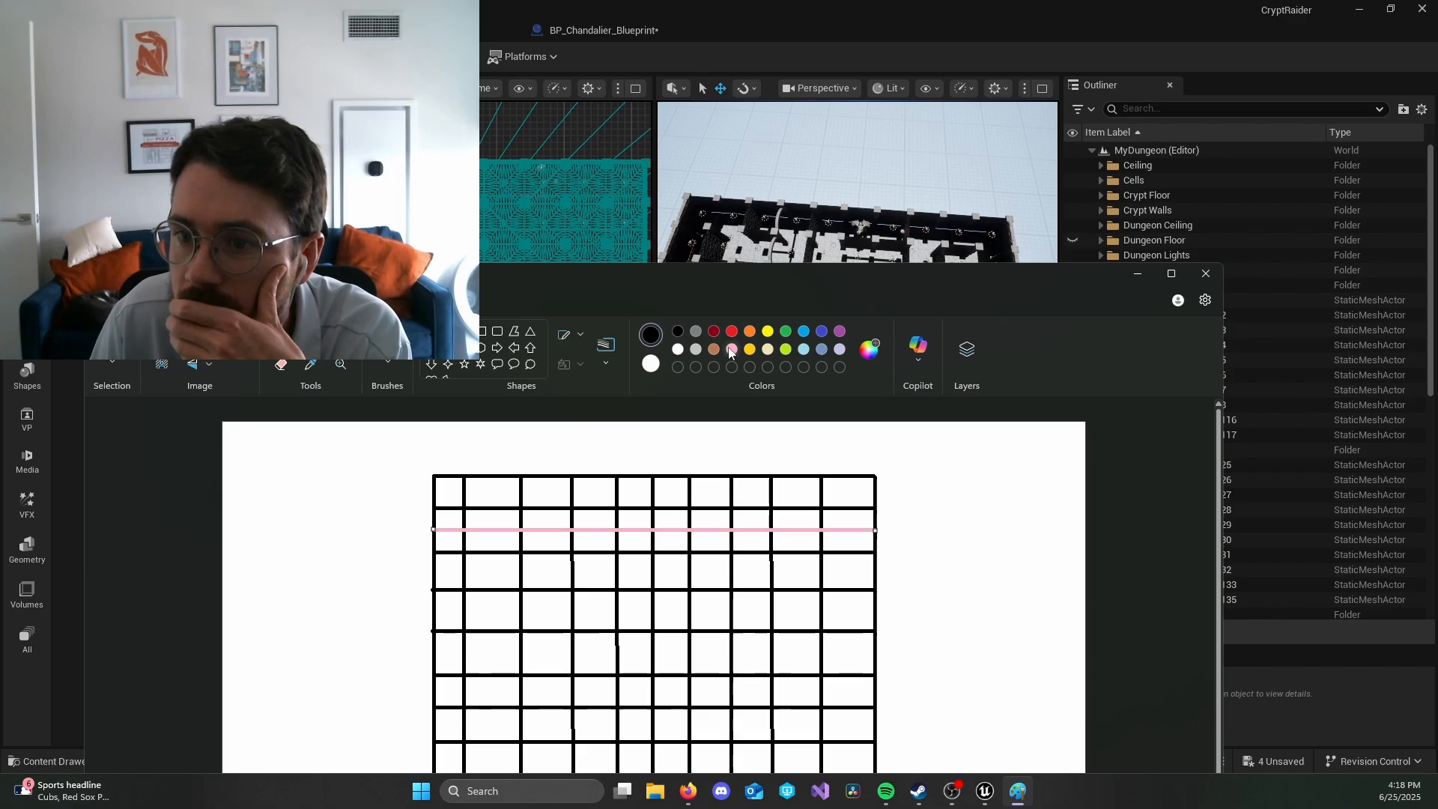
pyautogui.press('Delete')
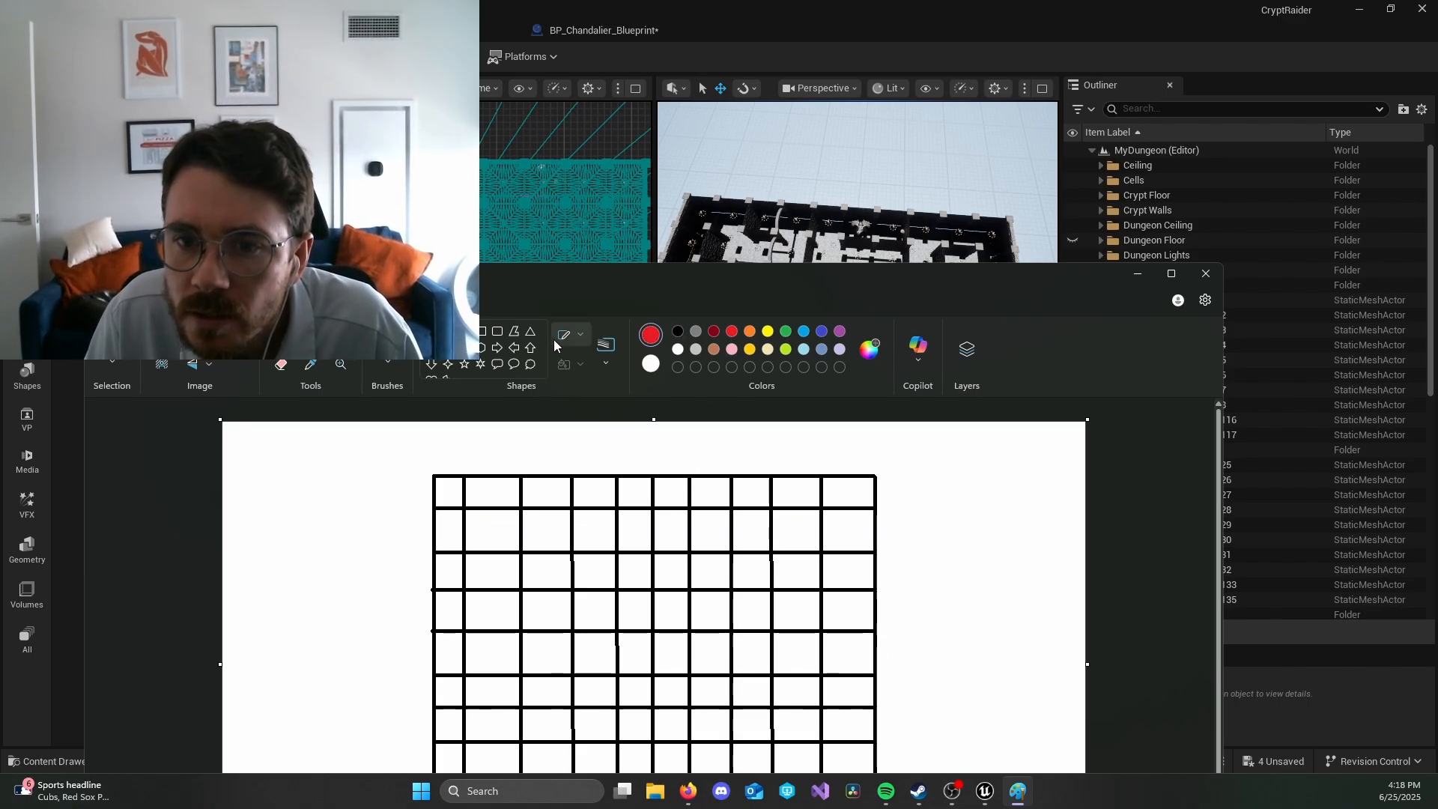
pyautogui.click(680, 332)
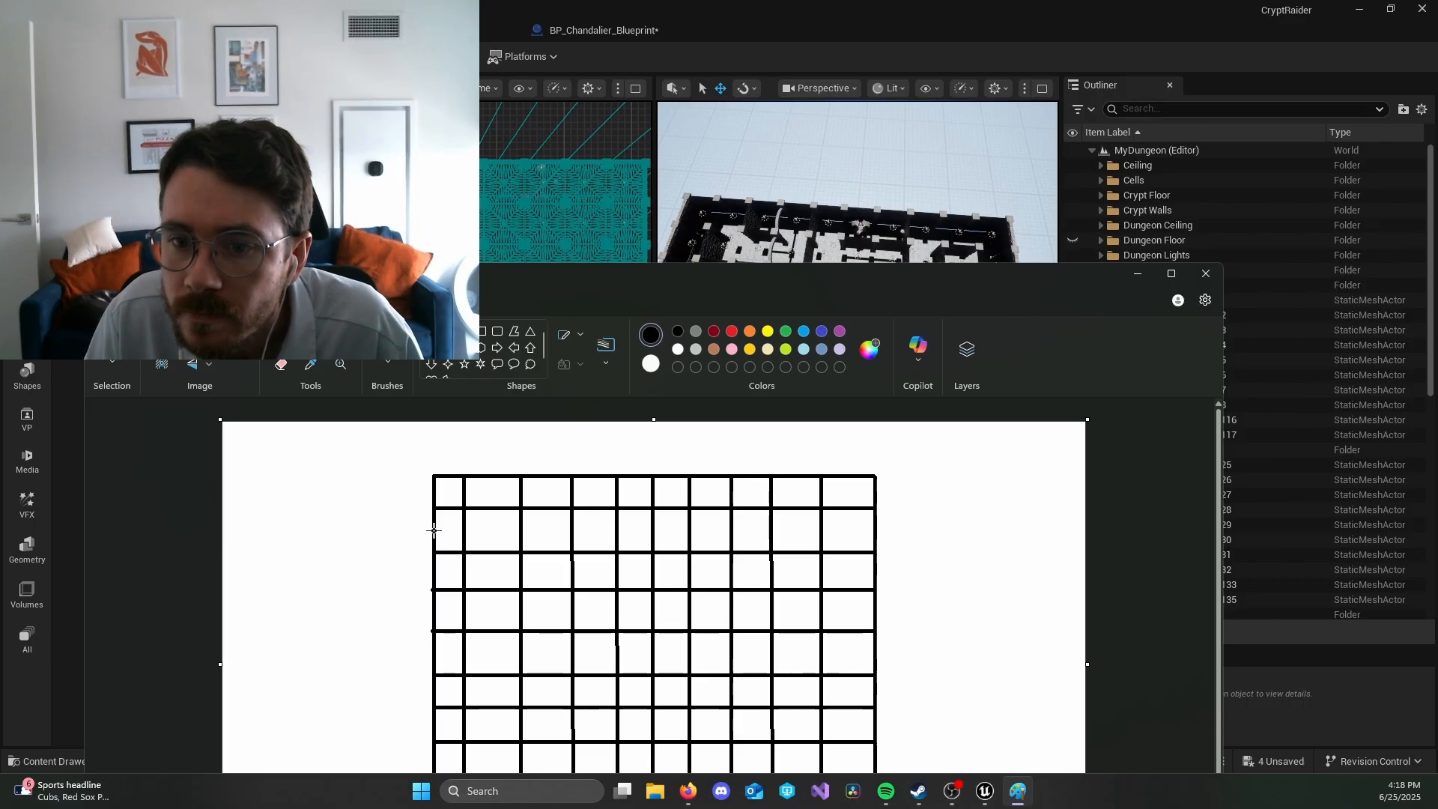
pyautogui.moveTo(433, 530)
pyautogui.mouseDown()
pyautogui.moveTo(790, 544)
pyautogui.moveTo(875, 531)
pyautogui.mouseUp()
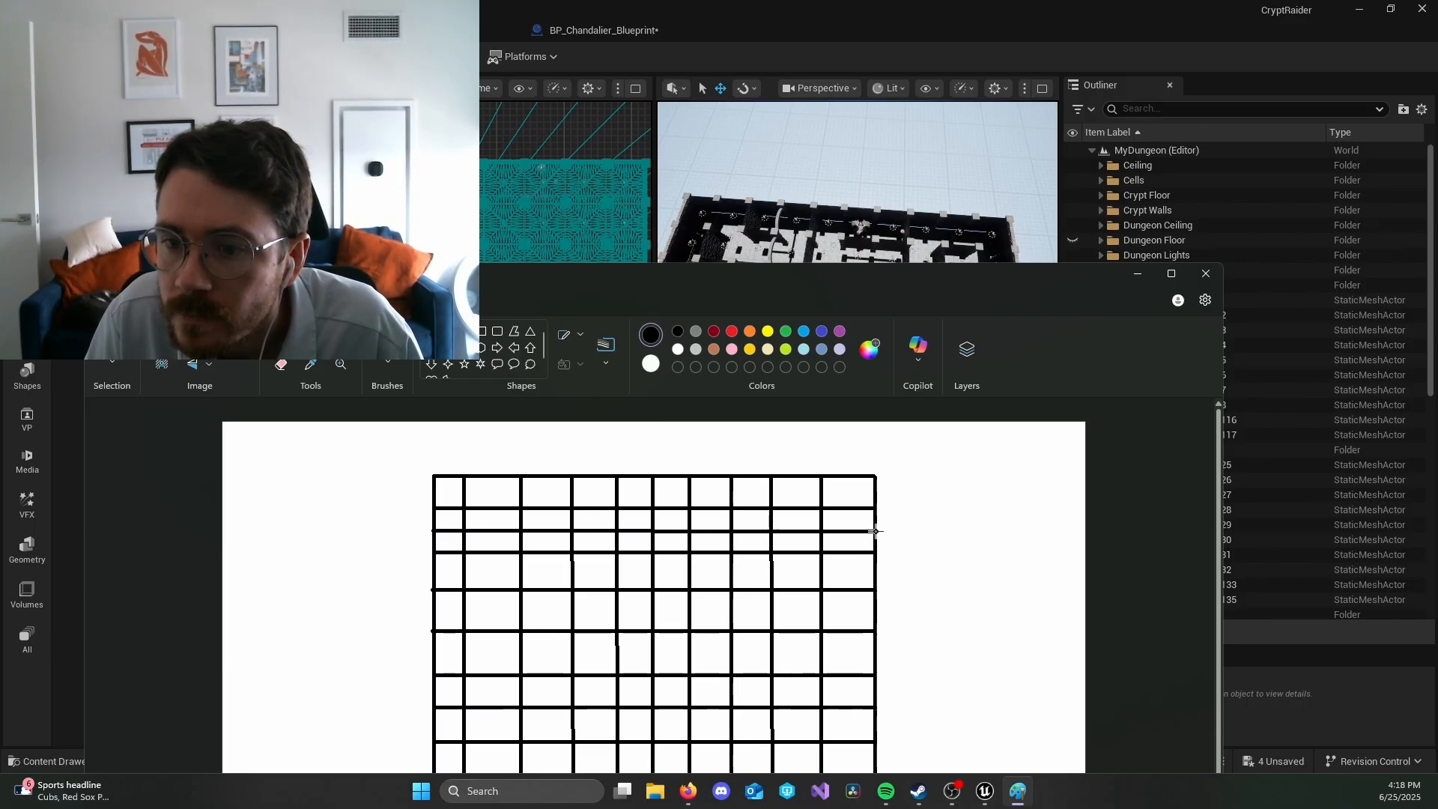
# Step: Use a red brush to mark the cells in the fifth and sixth columns of the grid's top two rows
pyautogui.click(733, 349)
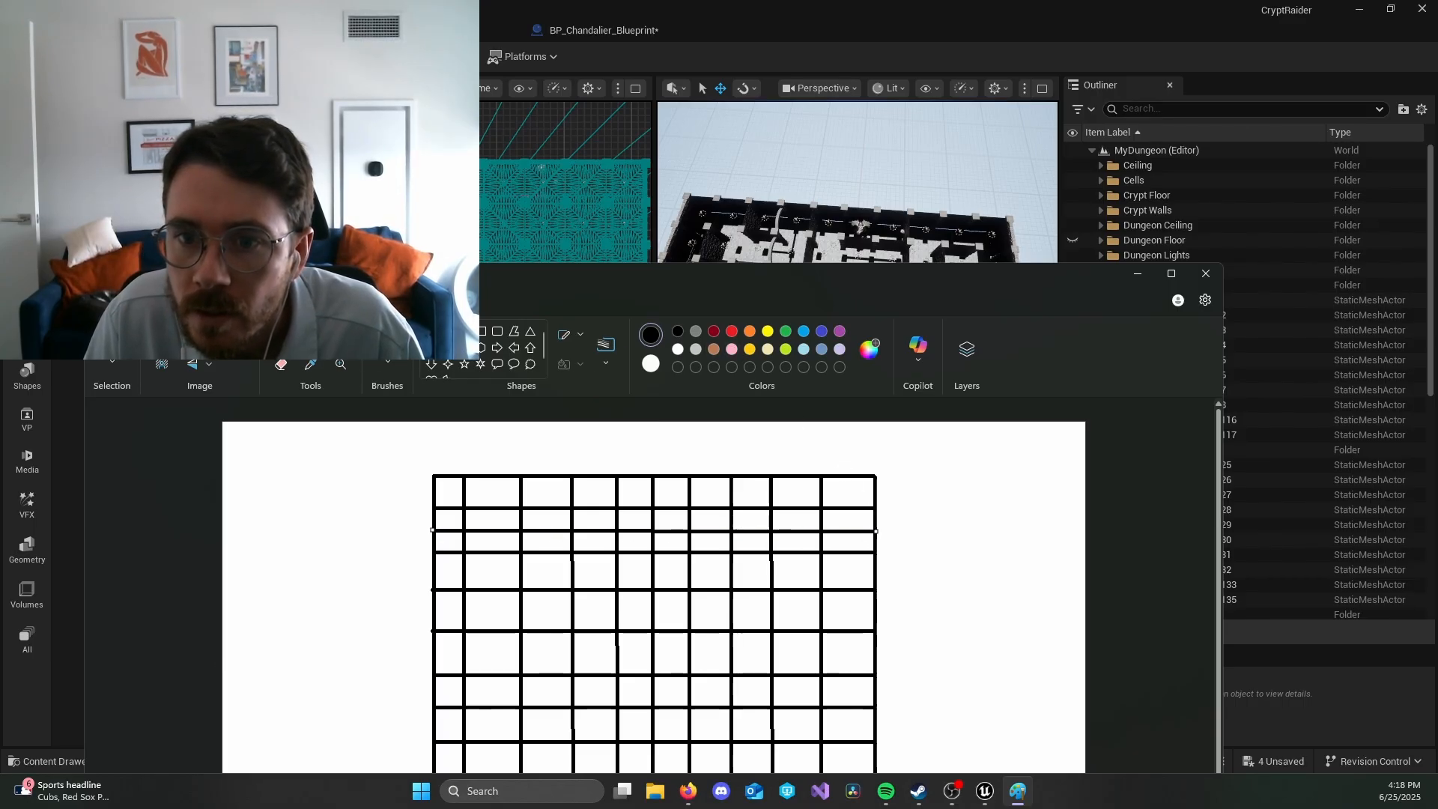
pyautogui.click(387, 341)
pyautogui.click(731, 331)
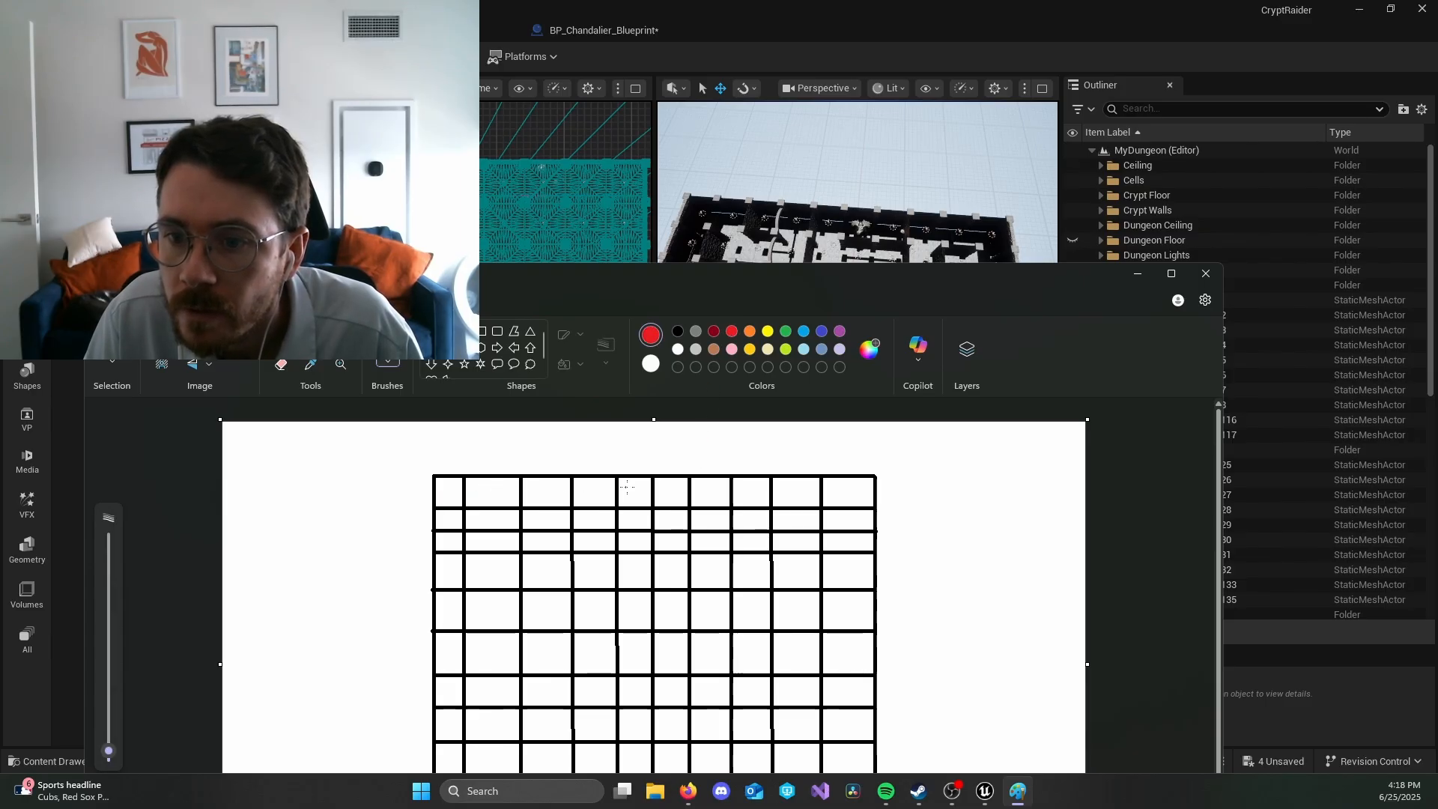
pyautogui.moveTo(672, 489); pyautogui.dragTo(668, 492)
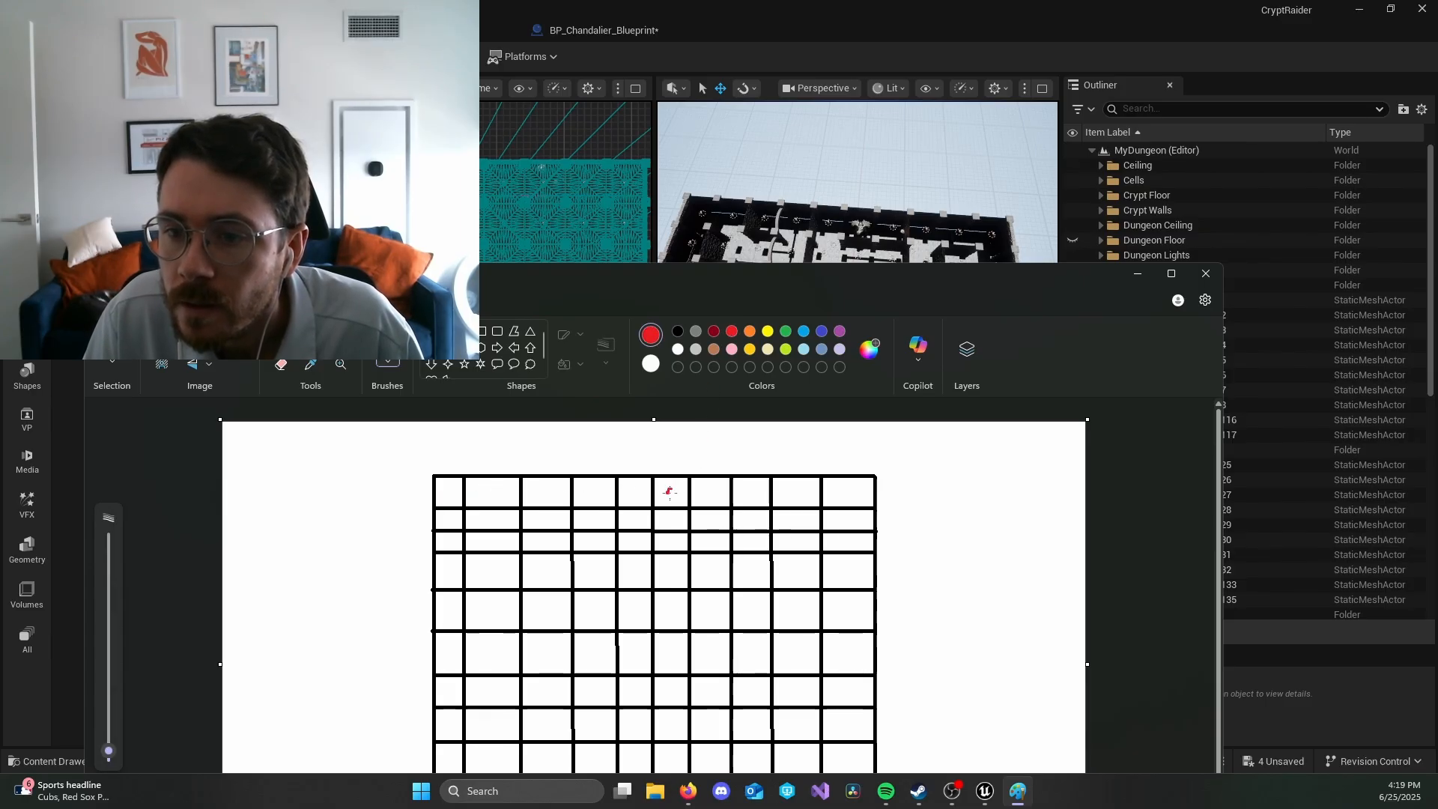
pyautogui.moveTo(806, 292)
pyautogui.mouseDown()
pyautogui.moveTo(804, 365)
pyautogui.moveTo(821, 396)
pyautogui.mouseUp()
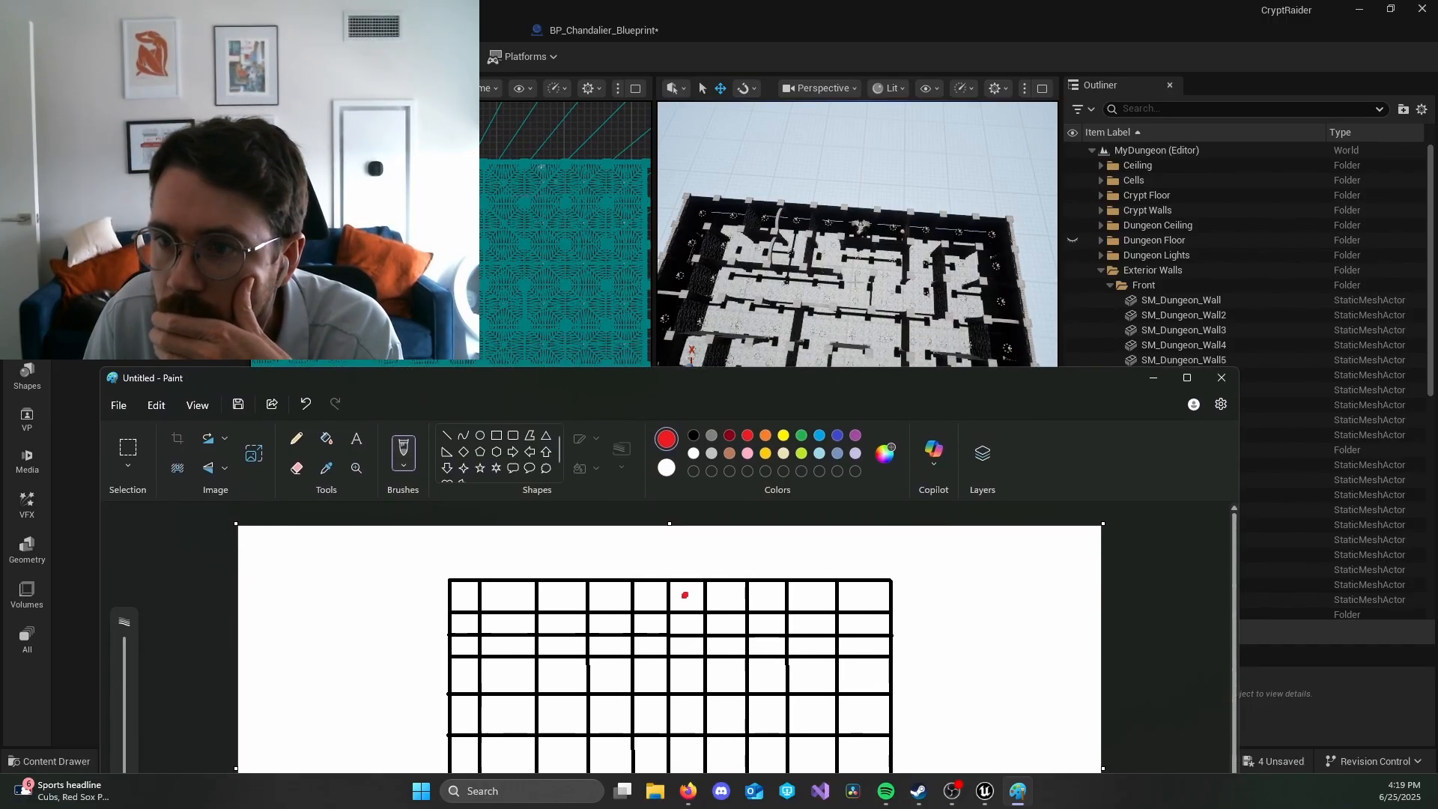
pyautogui.click(650, 599)
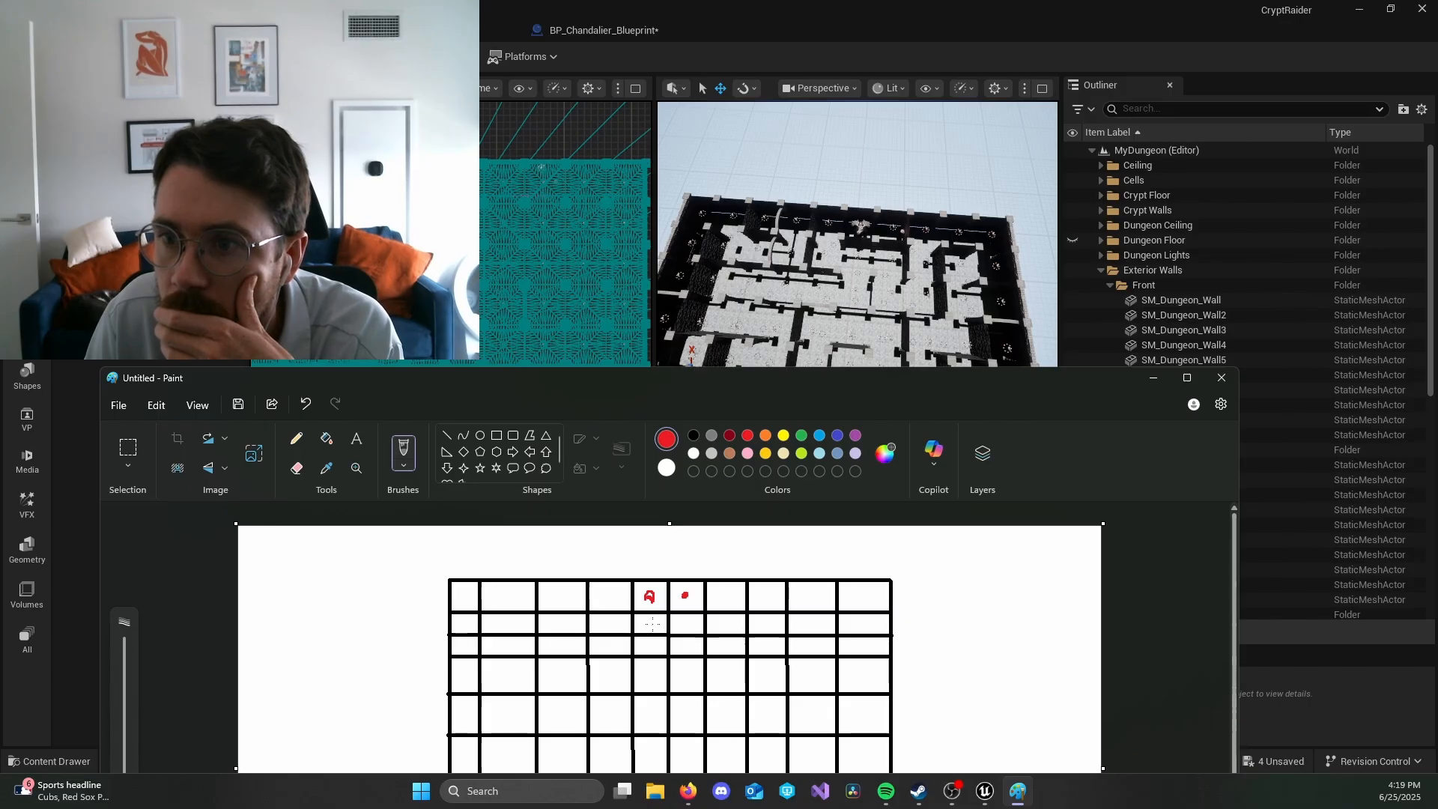
pyautogui.click(652, 626)
pyautogui.click(684, 625)
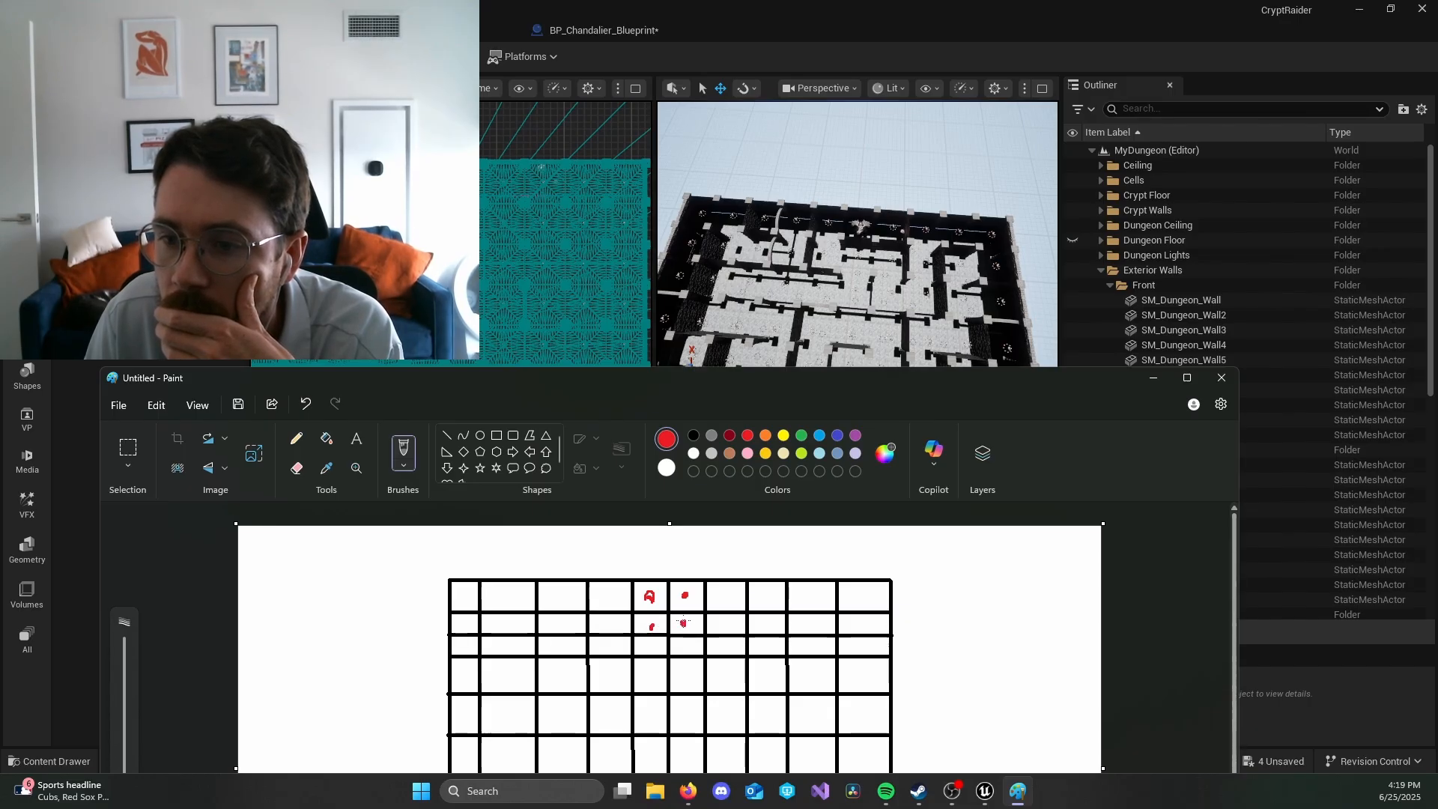
# Step: Switch to the Unreal editor and examine the maze walls and pillars in the perspective view to compare them with the sketched grid
pyautogui.moveTo(775, 380); pyautogui.dragTo(793, 601)
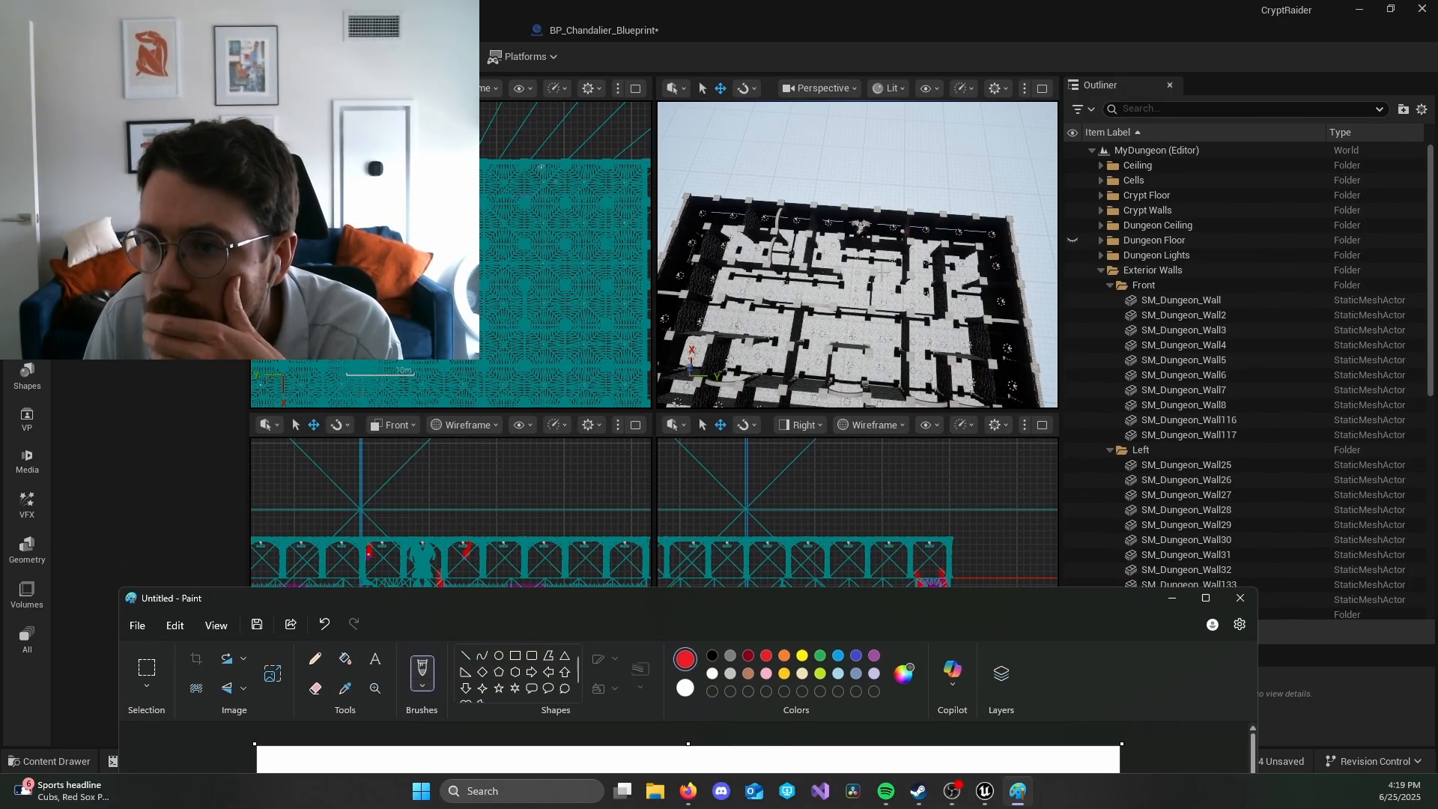
pyautogui.click(871, 283)
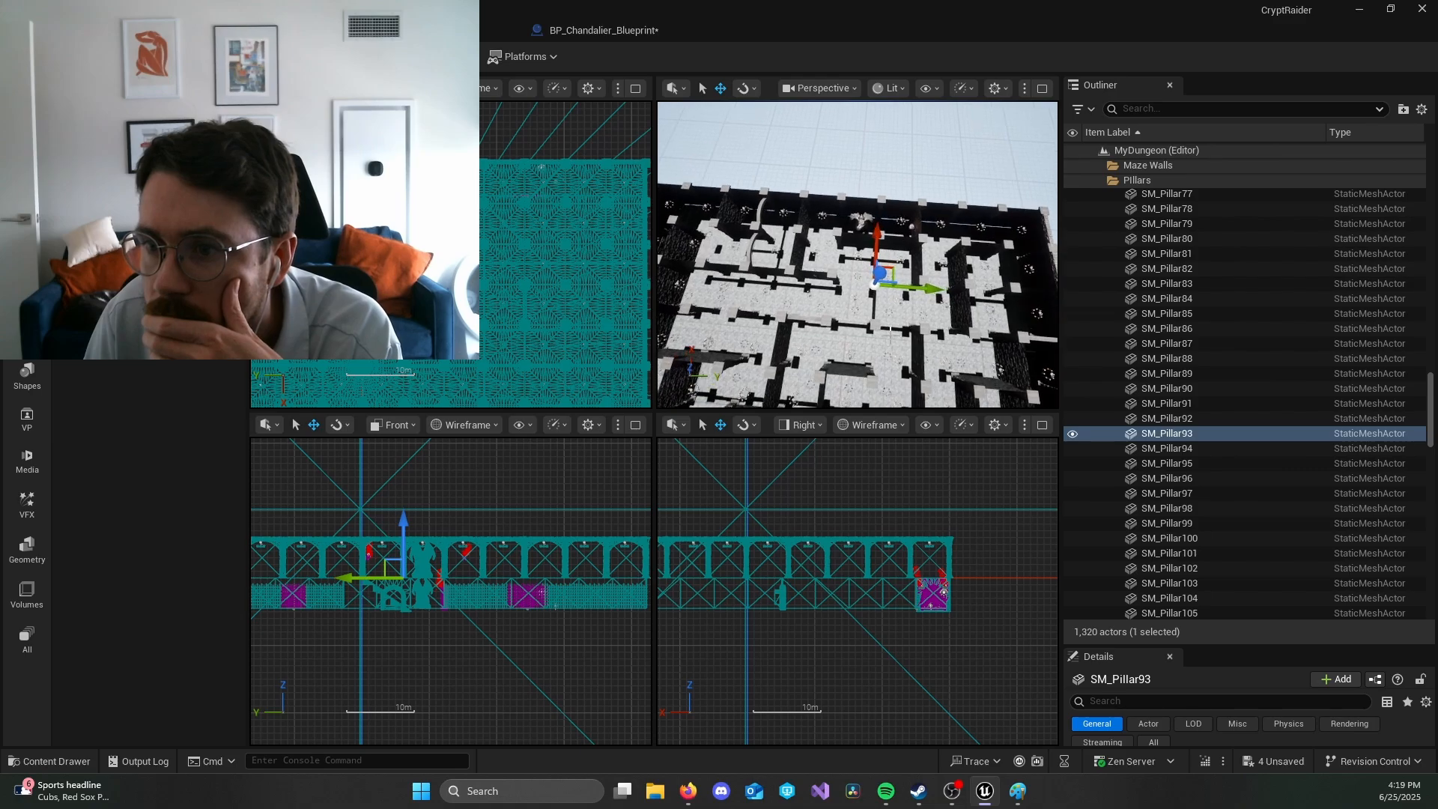
pyautogui.scroll(3, 891, 339)
pyautogui.scroll(2, 891, 340)
pyautogui.scroll(3, 893, 345)
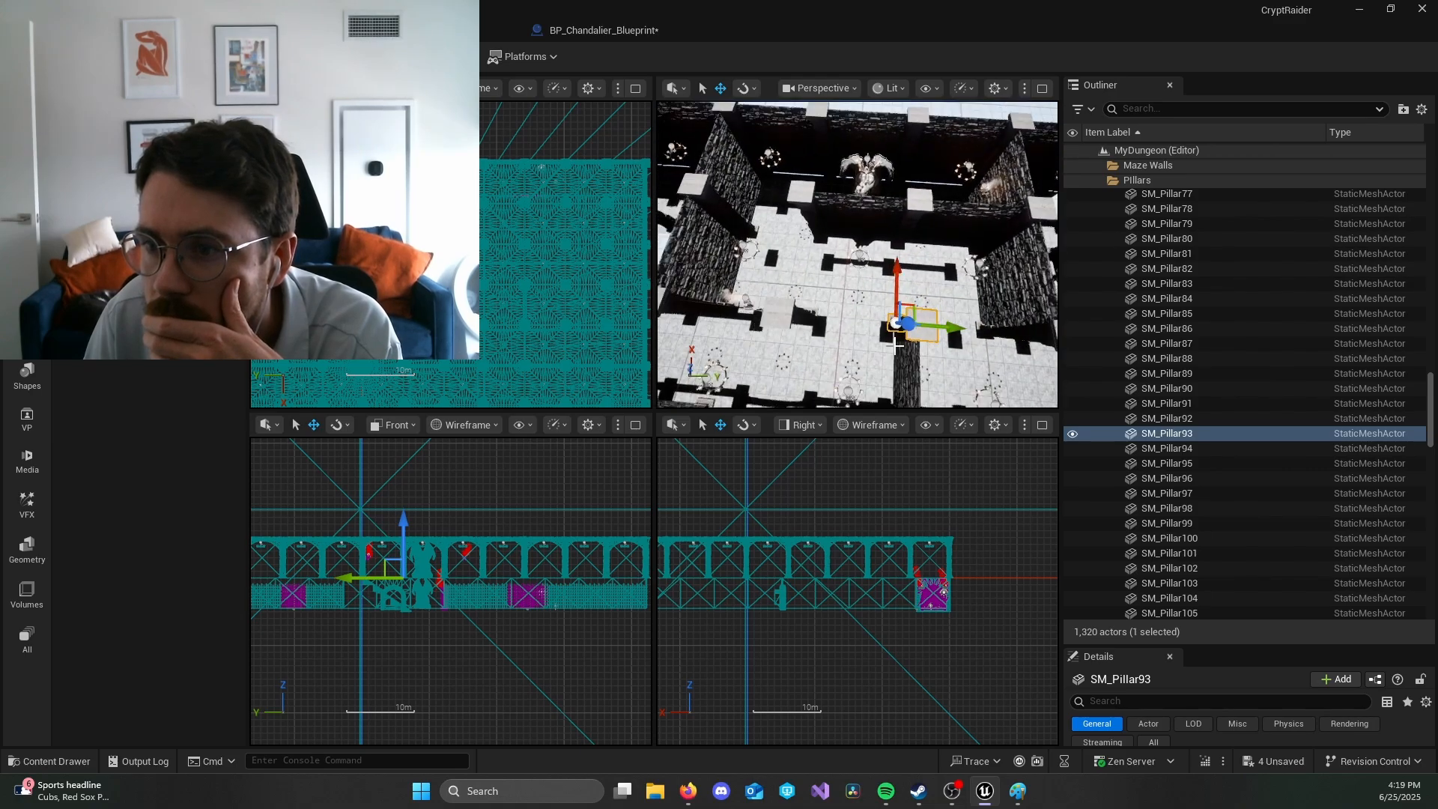
pyautogui.scroll(-10, 894, 346)
pyautogui.moveTo(893, 345)
pyautogui.mouseDown(button='right')
pyautogui.moveTo(832, 340)
pyautogui.moveTo(920, 353)
pyautogui.mouseUp(button='right')
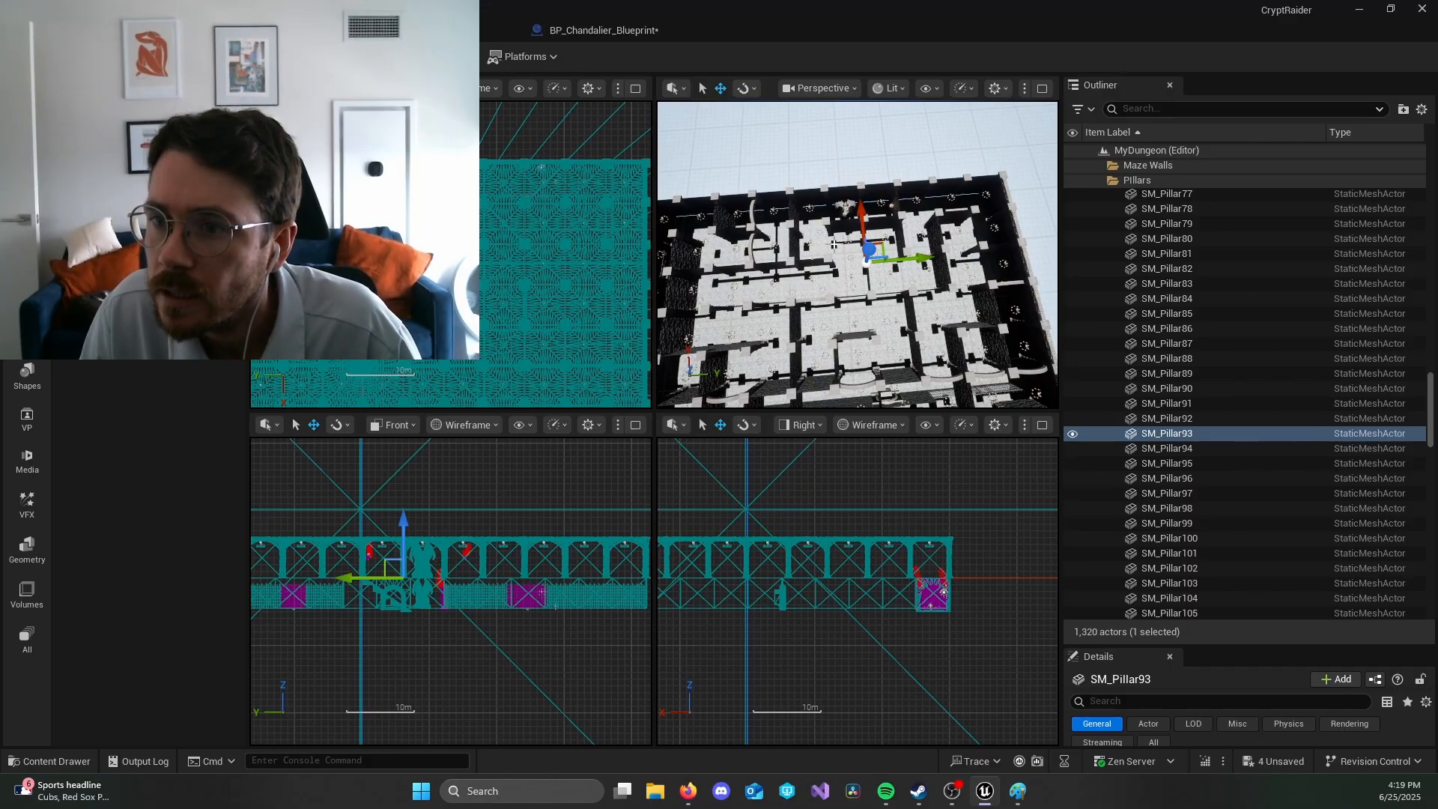
pyautogui.moveTo(827, 294); pyautogui.dragTo(794, 291, button='right')
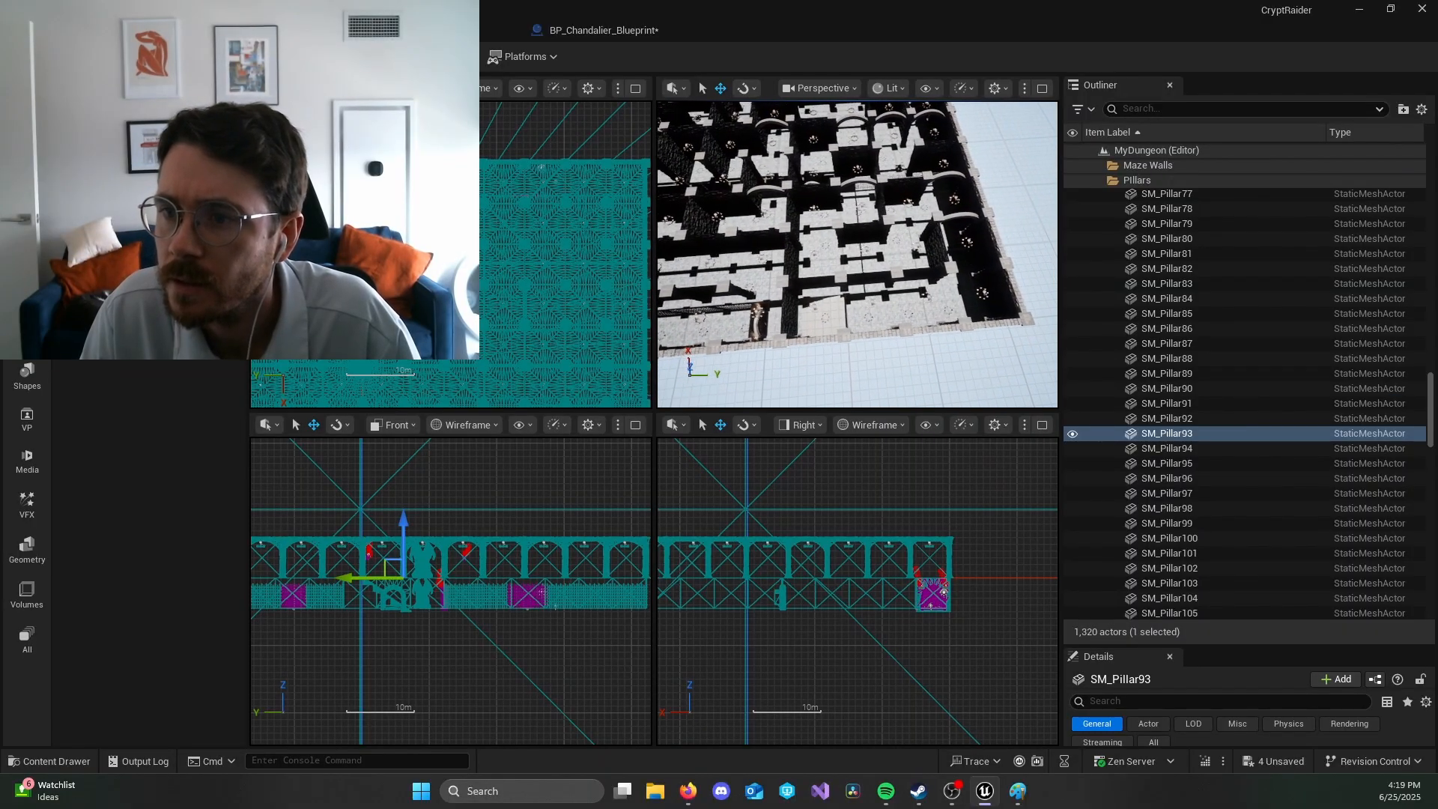
pyautogui.moveTo(938, 311); pyautogui.dragTo(925, 311, button='right')
# Step: Switch back to Paint and move its window up so that more of the red-marked grid is in view
pyautogui.hotkey('alt', 'Tab')
pyautogui.moveTo(785, 606); pyautogui.dragTo(740, 361)
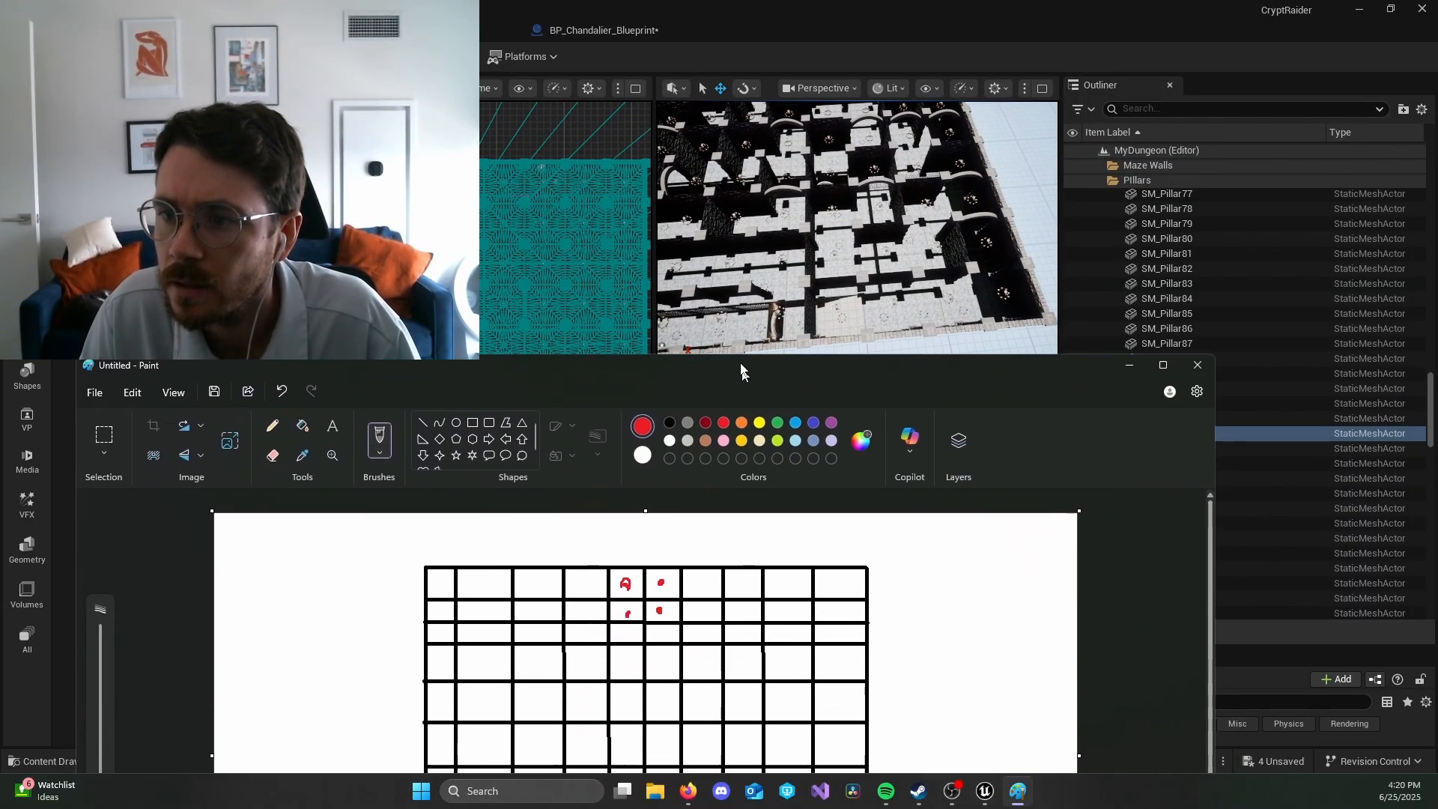
pyautogui.moveTo(340, 357)
pyautogui.mouseDown()
pyautogui.moveTo(340, 489)
pyautogui.moveTo(360, 193)
pyautogui.mouseUp()
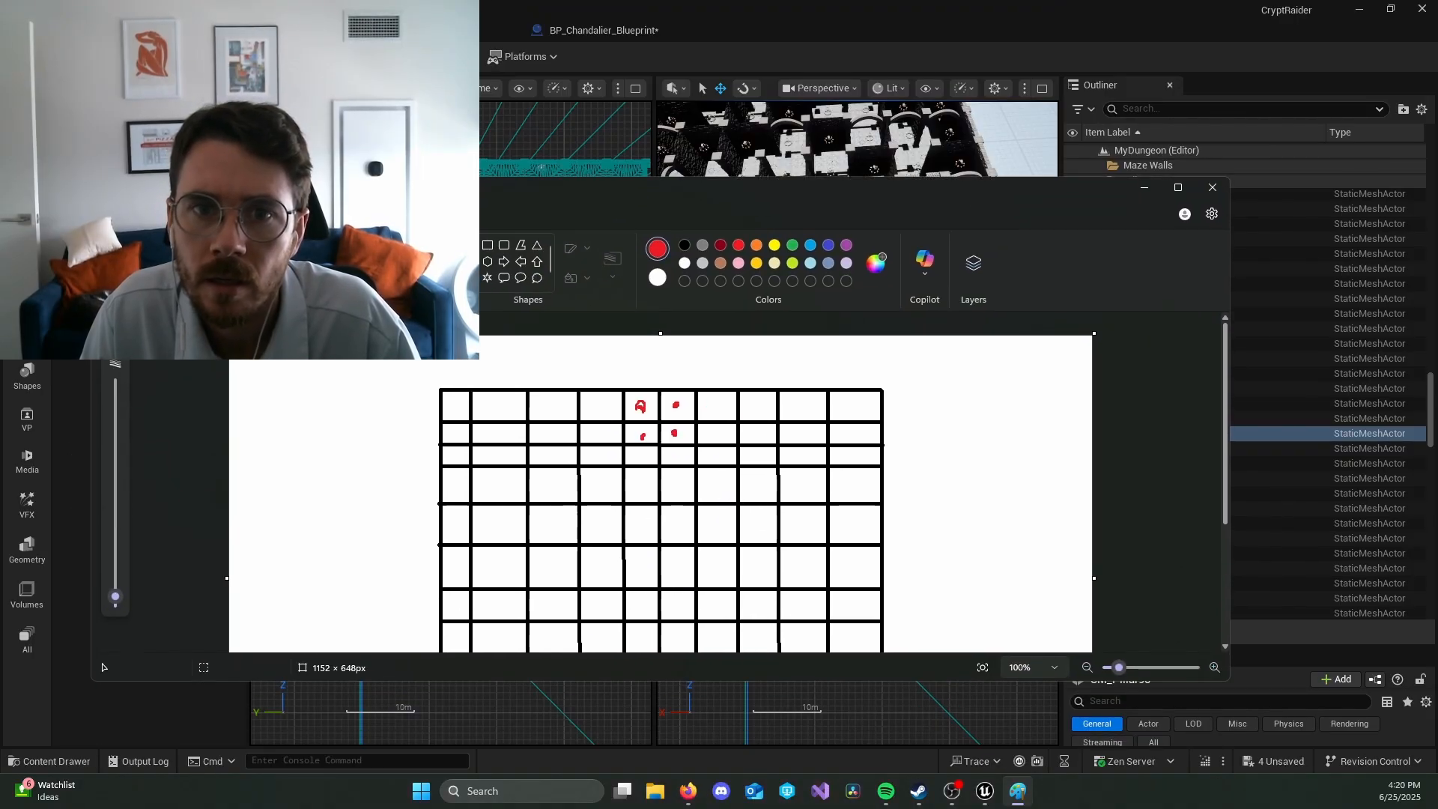
# Step: Narrow the Paint window, place it beside Unreal's perspective viewport and bring the grid's remaining columns into view
pyautogui.moveTo(91, 180)
pyautogui.mouseDown()
pyautogui.moveTo(481, 217)
pyautogui.moveTo(520, 210)
pyautogui.moveTo(584, 146)
pyautogui.moveTo(659, 128)
pyautogui.mouseUp()
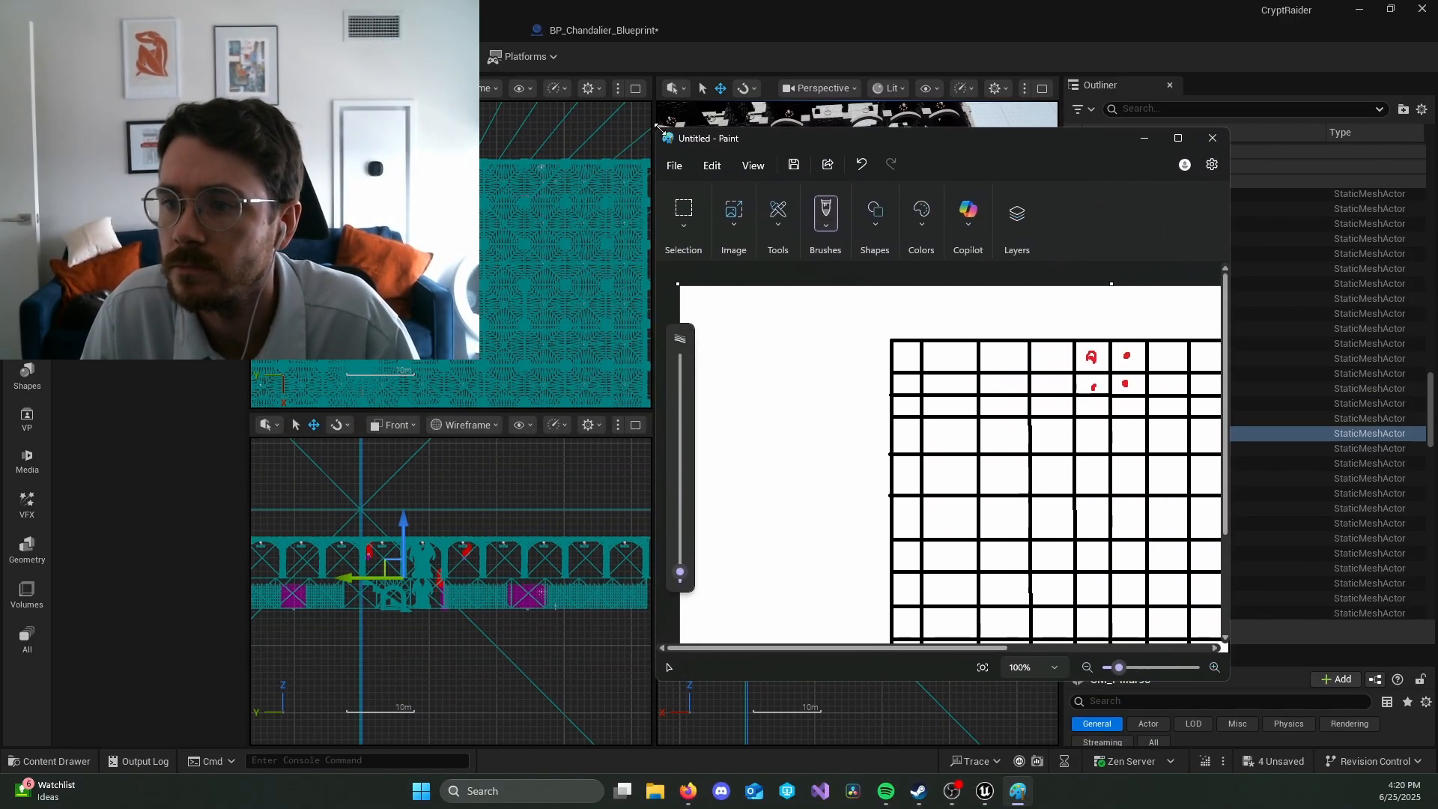
pyautogui.moveTo(908, 148); pyautogui.dragTo(424, 100)
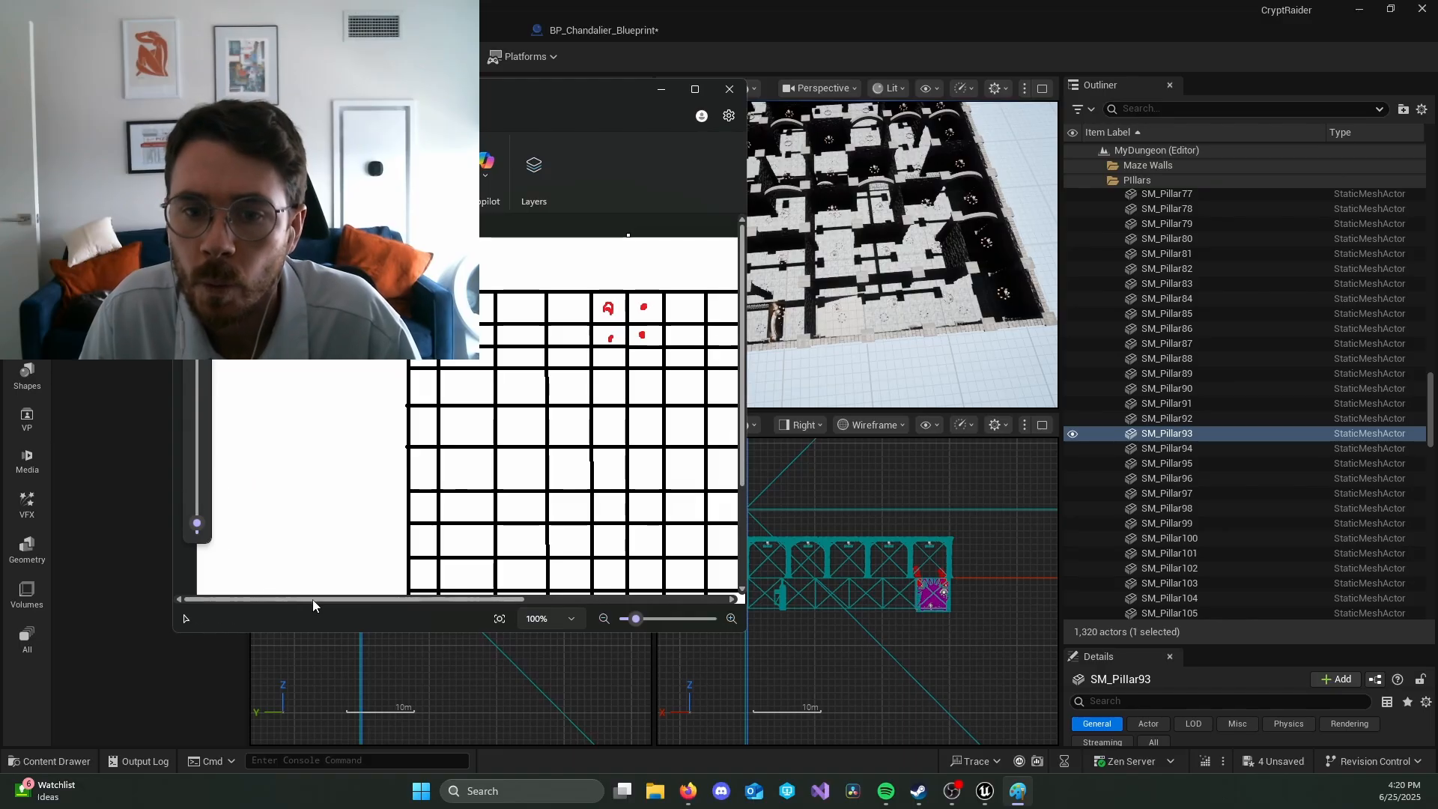
pyautogui.moveTo(313, 601); pyautogui.dragTo(414, 601)
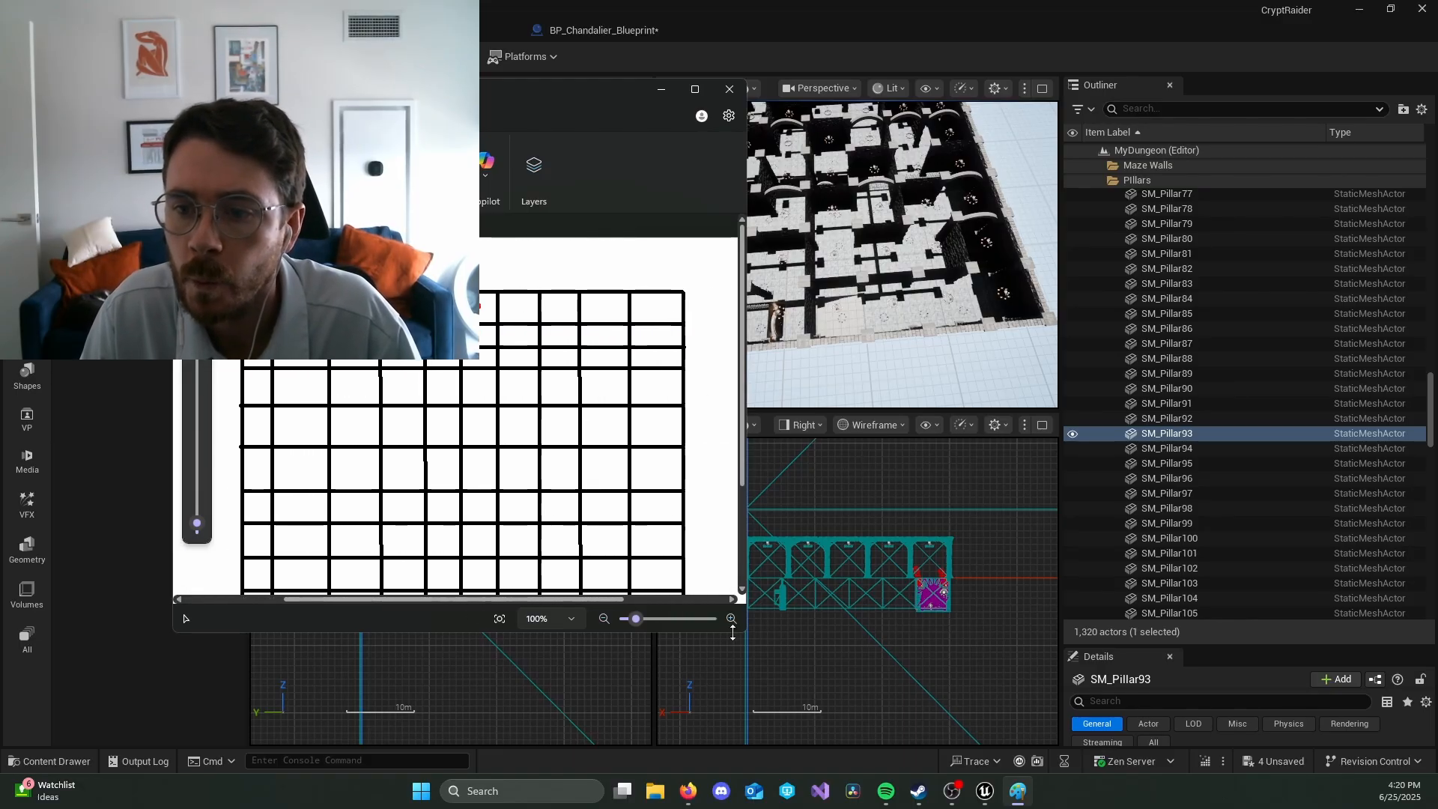
# Step: Mark the last four cells of the grid's bottom row in red, from the seventh to the tenth column
pyautogui.moveTo(742, 325); pyautogui.dragTo(744, 360)
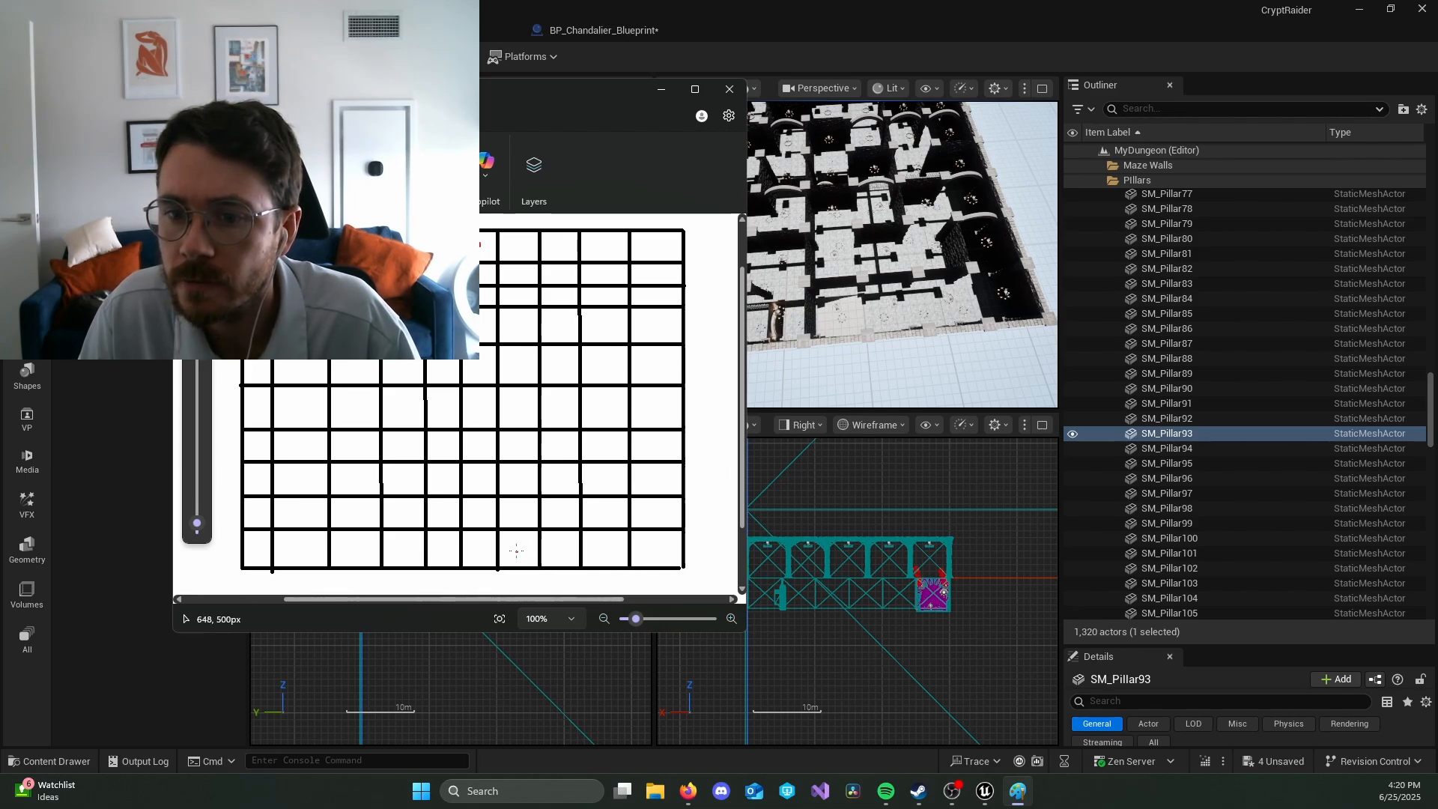
pyautogui.click(553, 547)
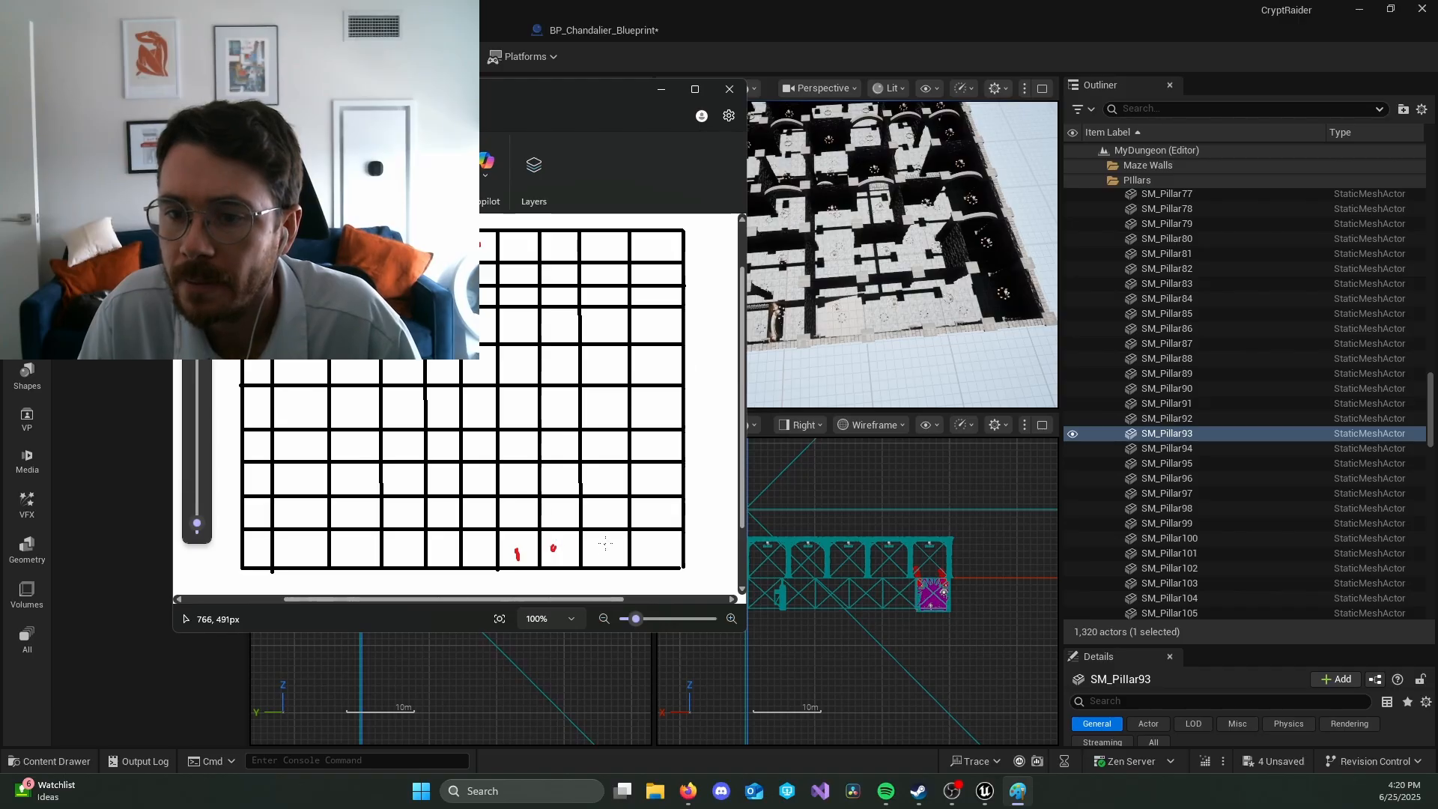
pyautogui.moveTo(675, 546); pyautogui.dragTo(659, 547)
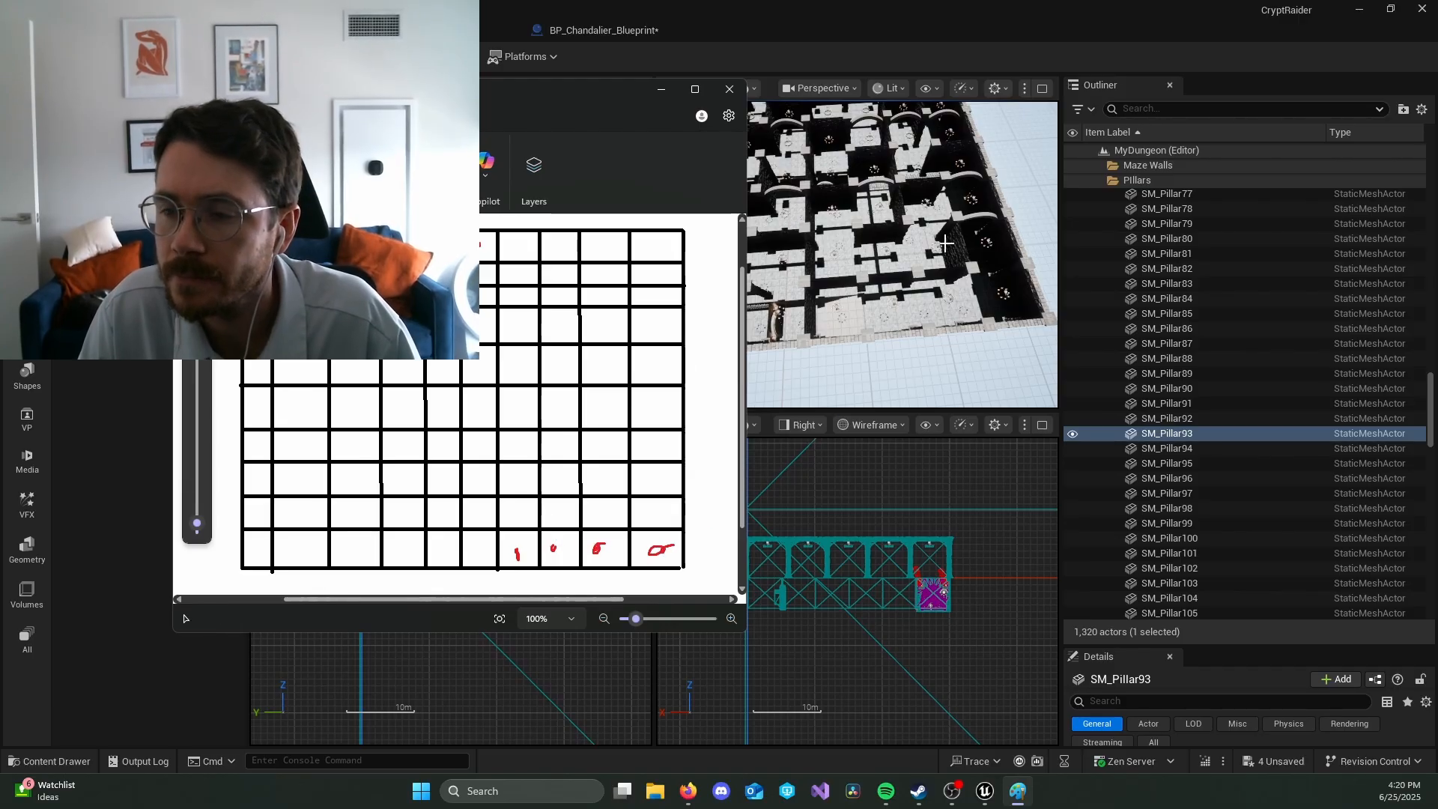
# Step: Follow the maze inside the dungeon in the Unreal editor, return to Paint and mark the second row's seventh cell in red
pyautogui.moveTo(948, 210); pyautogui.dragTo(948, 266, button='right')
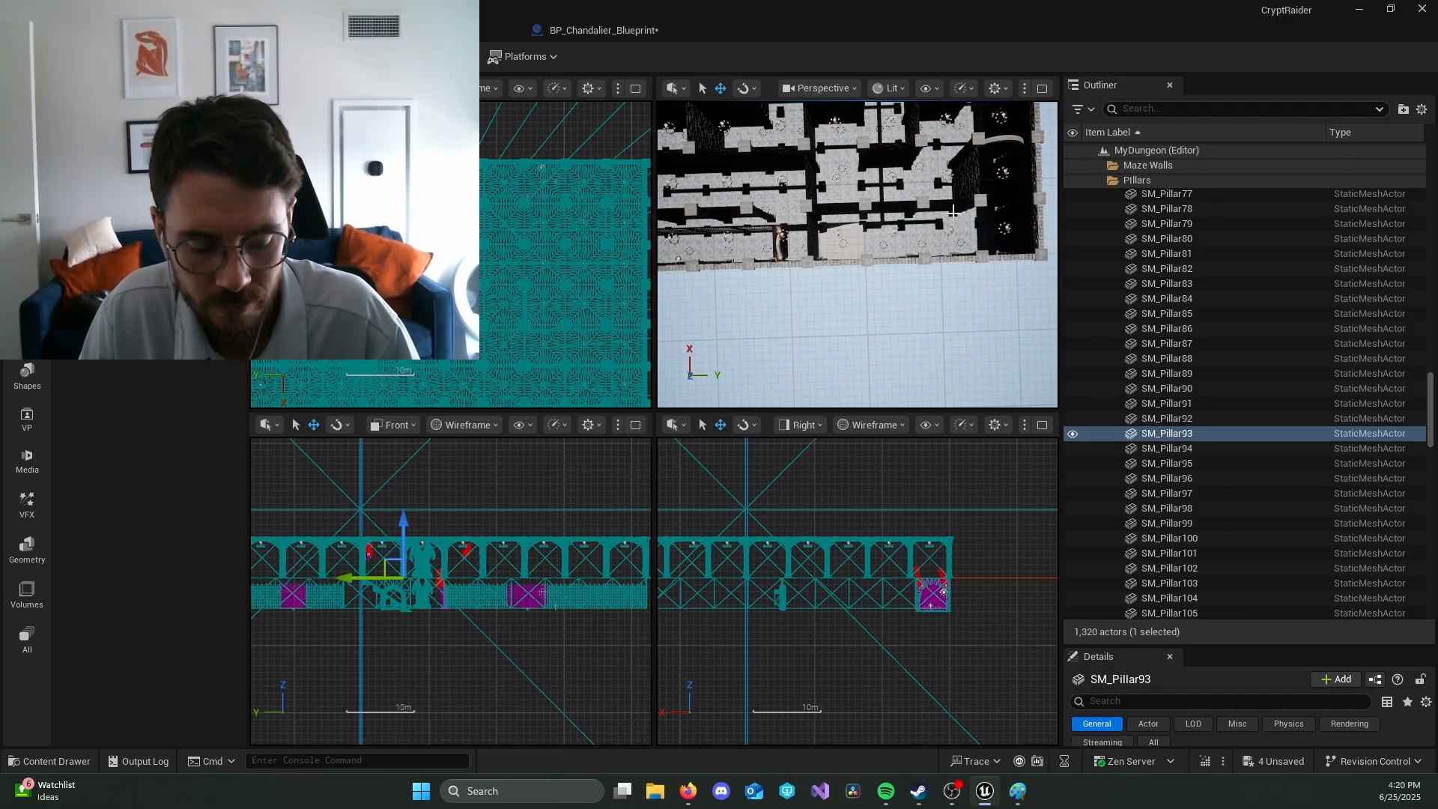
pyautogui.press('r')
pyautogui.press('r')
pyautogui.moveTo(953, 210); pyautogui.dragTo(891, 138, button='right')
pyautogui.press('d')
pyautogui.press('w')
pyautogui.press('w')
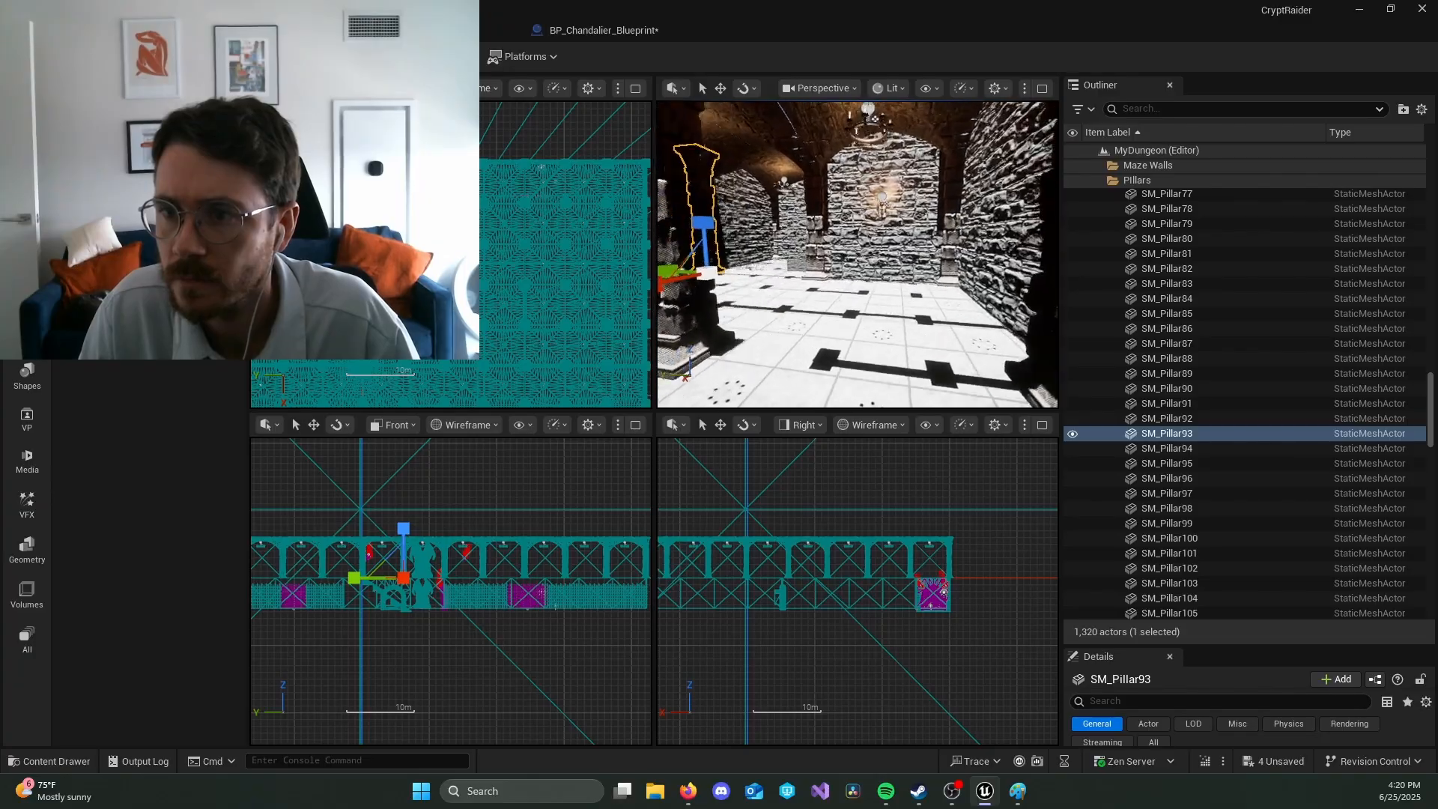
pyautogui.hotkey('alt', 'Tab')
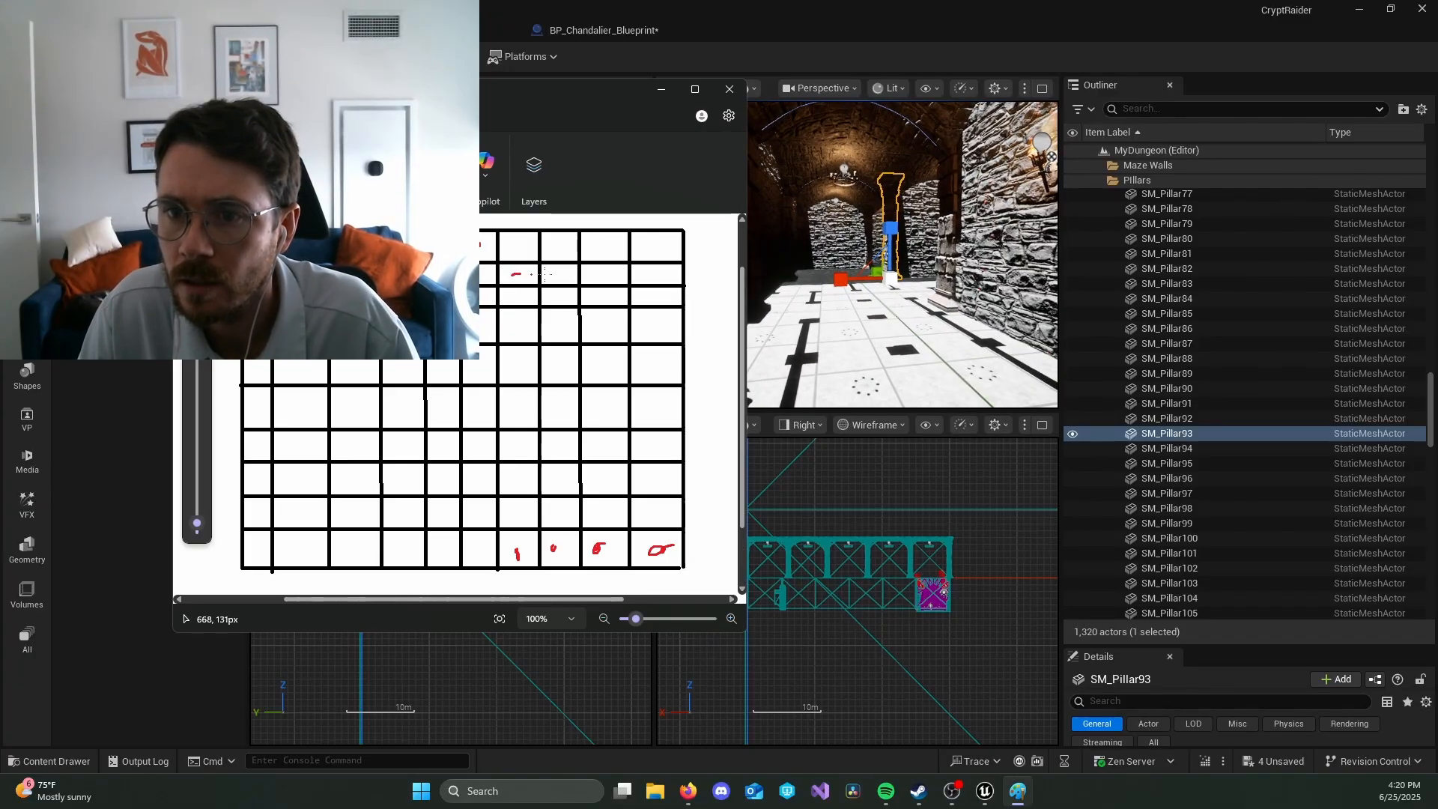
# Step: Check the maze passages in Unreal and mark the second row's eighth cell and the third row's seventh and eighth cells in Paint
pyautogui.hotkey('alt', 'Tab')
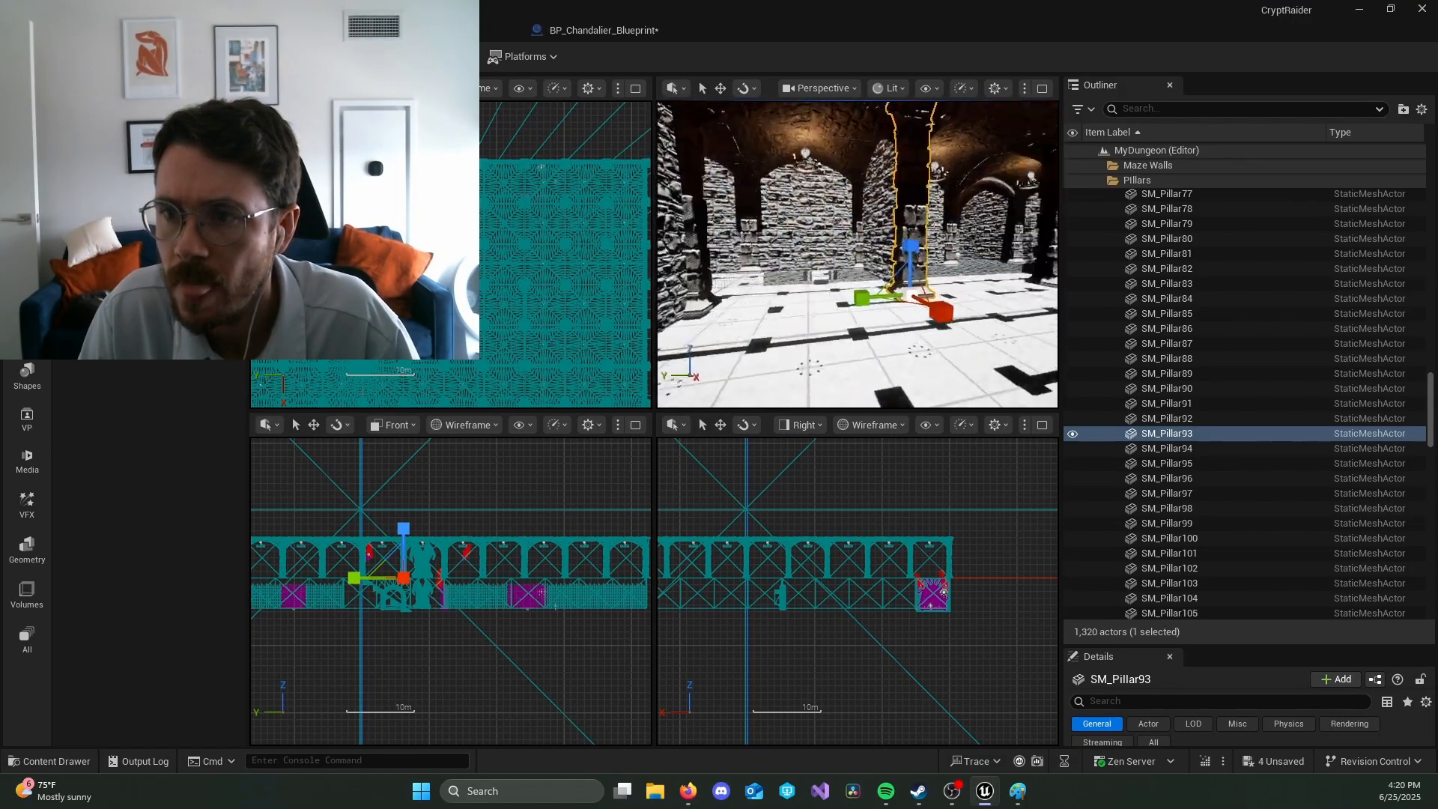
pyautogui.moveTo(858, 254); pyautogui.dragTo(999, 255, button='right')
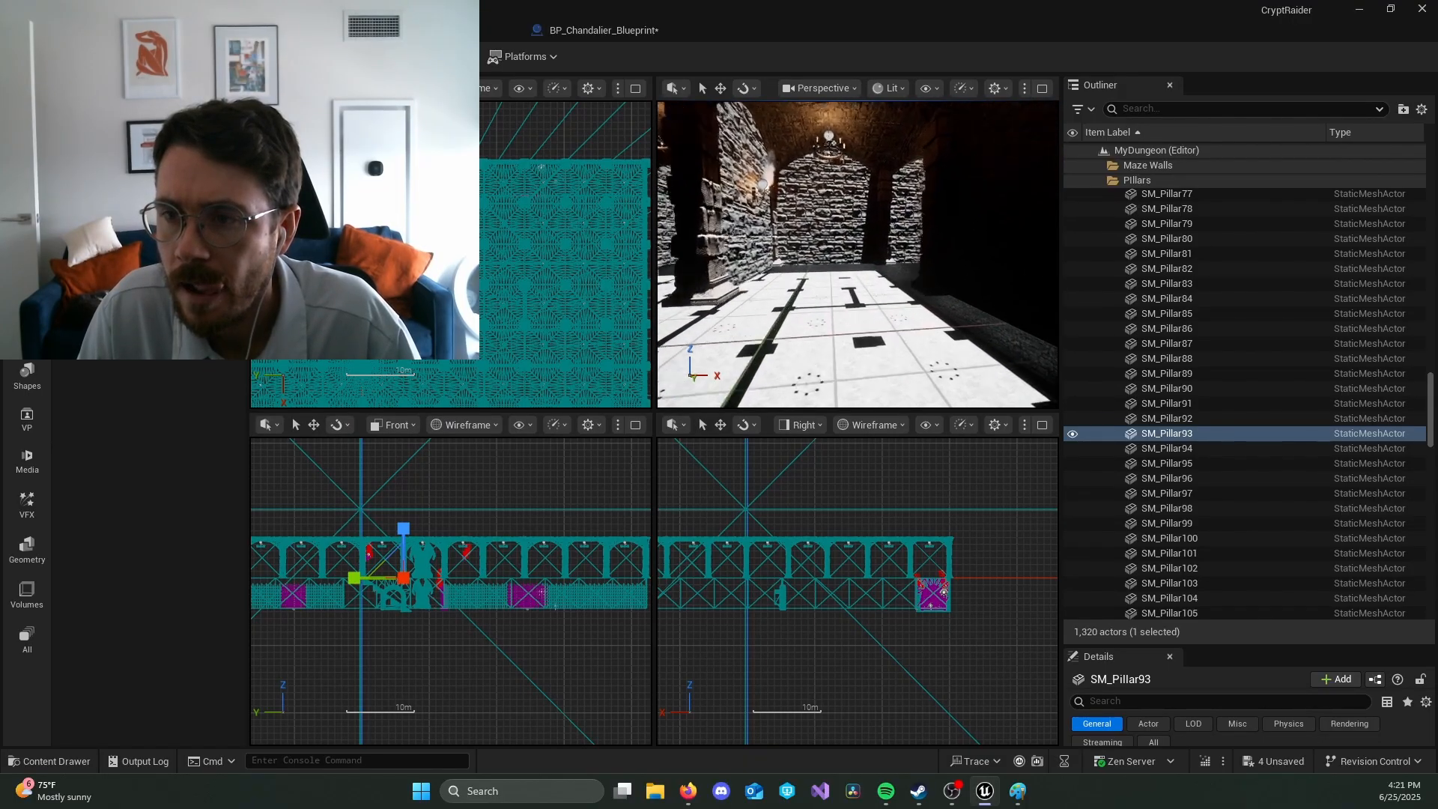
pyautogui.moveTo(870, 290); pyautogui.dragTo(1037, 284, button='right')
pyautogui.hotkey('alt', 'Tab')
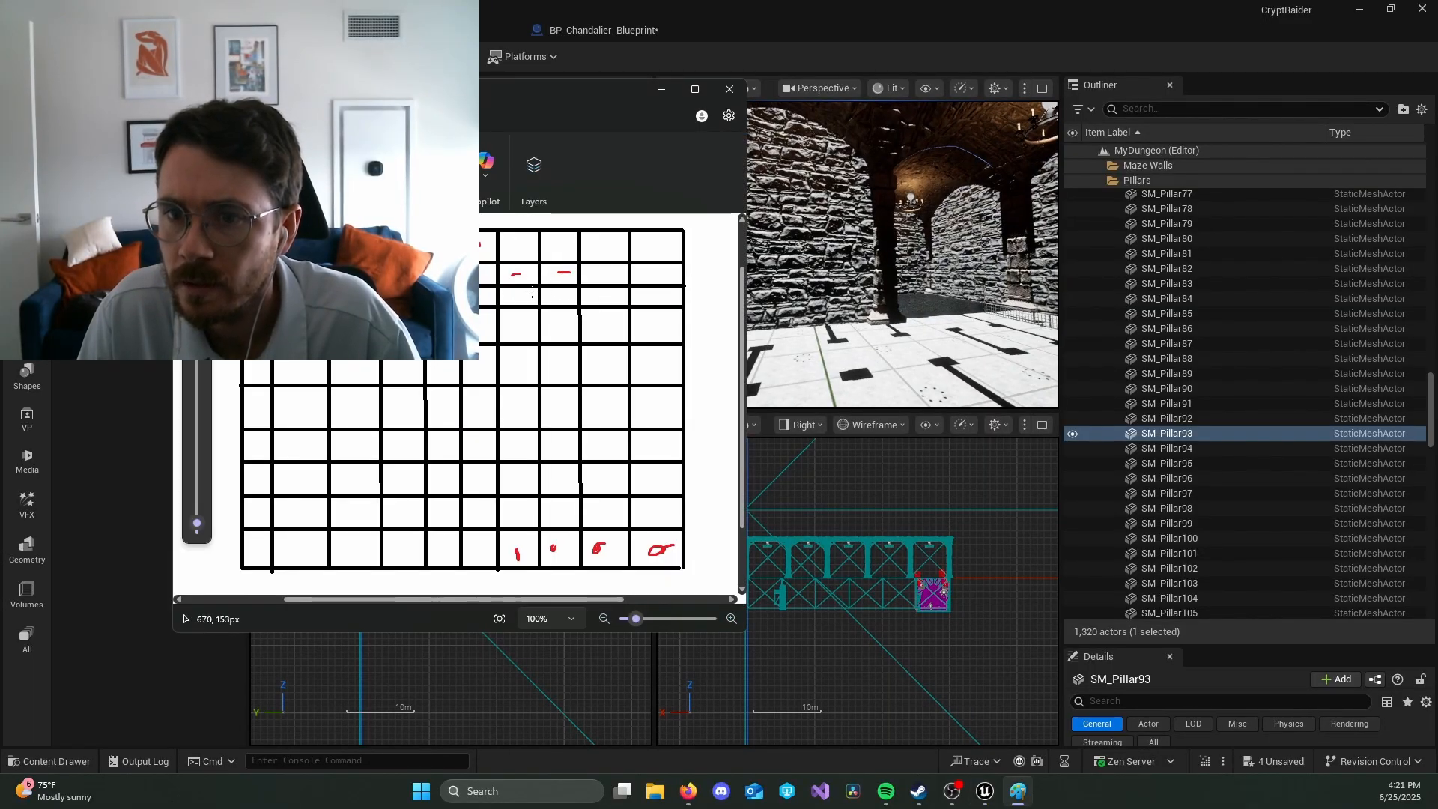
pyautogui.moveTo(514, 297); pyautogui.dragTo(521, 298)
pyautogui.scroll(2, 475, 275)
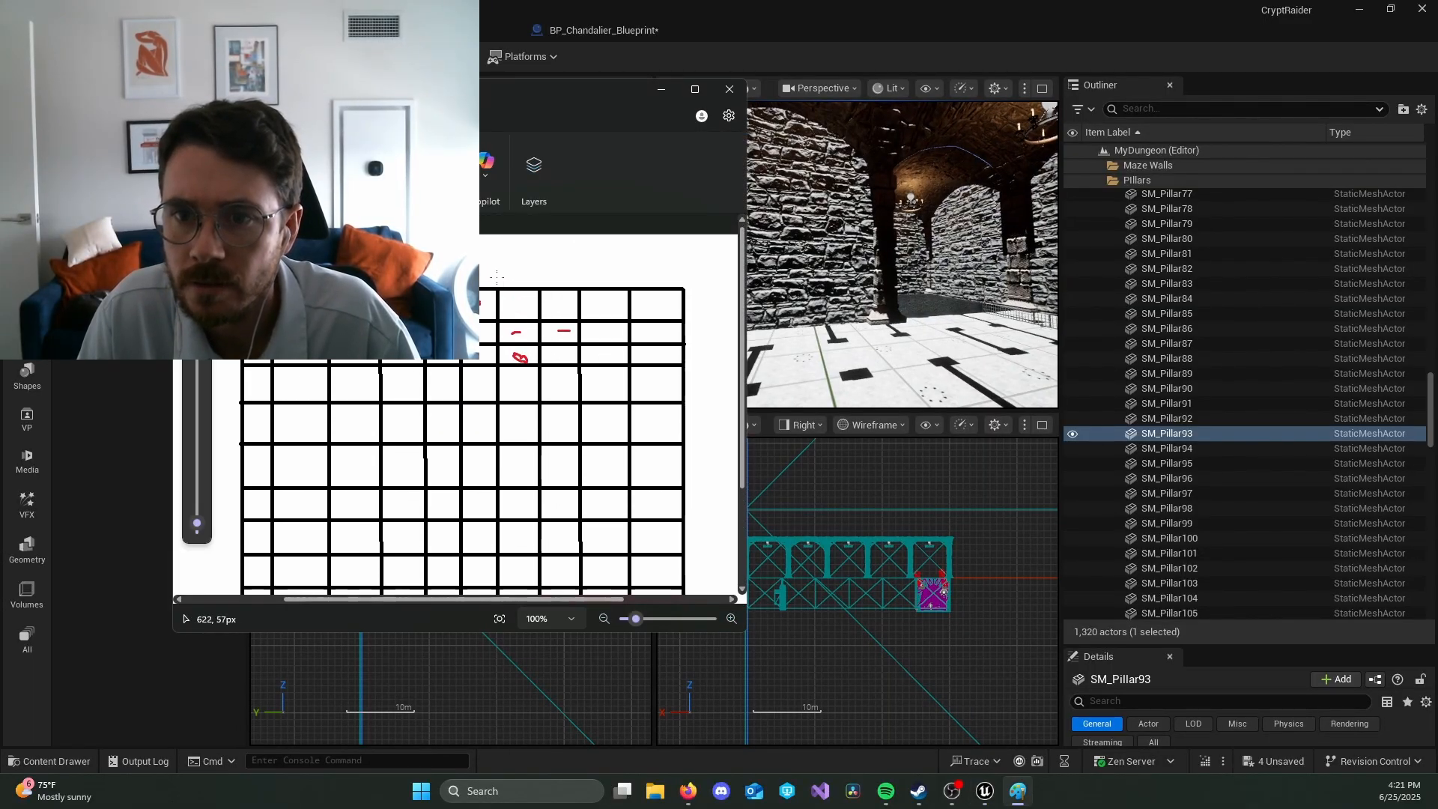
pyautogui.scroll(-2, 475, 275)
pyautogui.moveTo(827, 273); pyautogui.dragTo(821, 288, button='right')
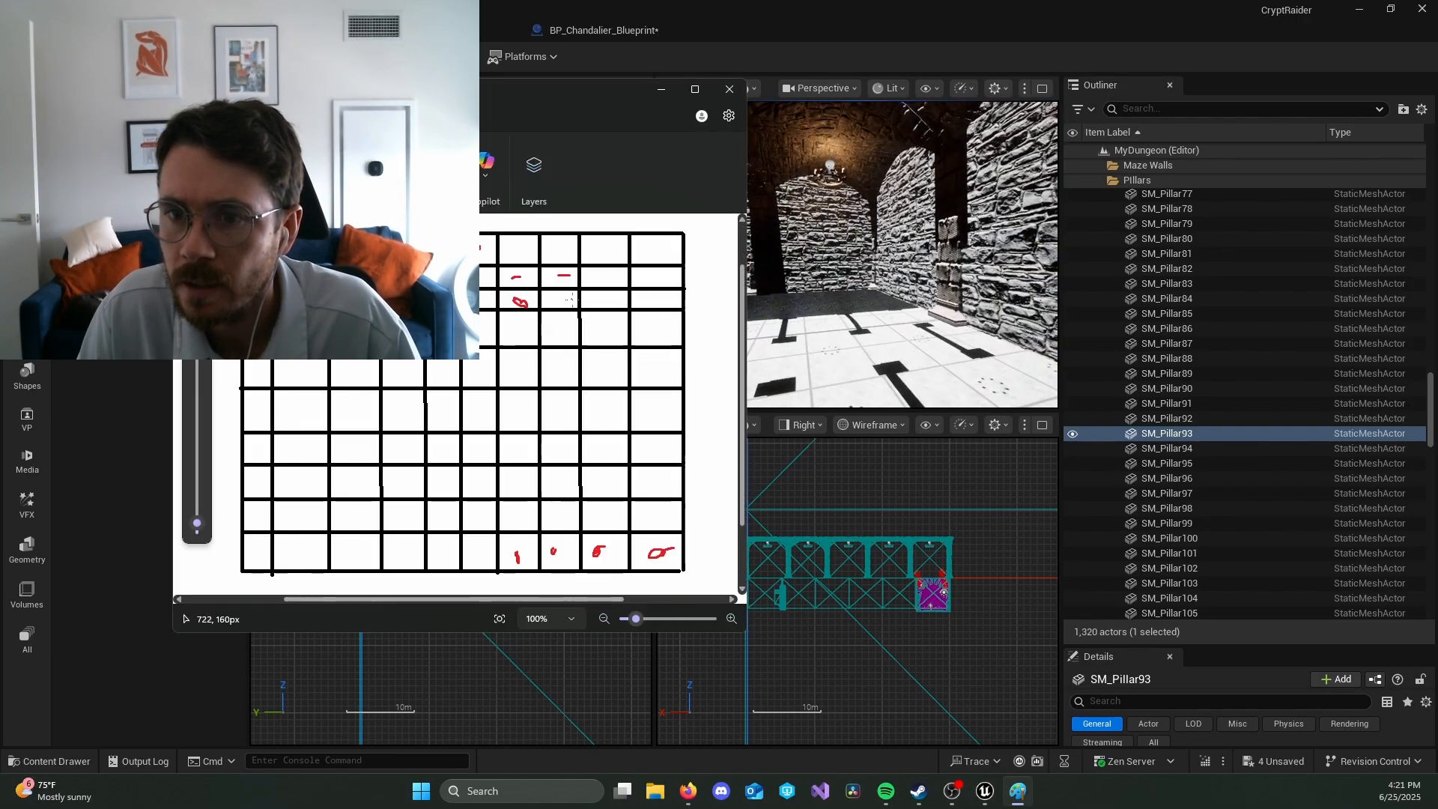
pyautogui.moveTo(564, 299); pyautogui.dragTo(567, 300)
# Step: Follow the corridor onward in Unreal and mark the top row's eighth, ninth and tenth cells in red in Paint
pyautogui.moveTo(822, 289); pyautogui.dragTo(865, 289, button='right')
pyautogui.hotkey('alt', 'Tab')
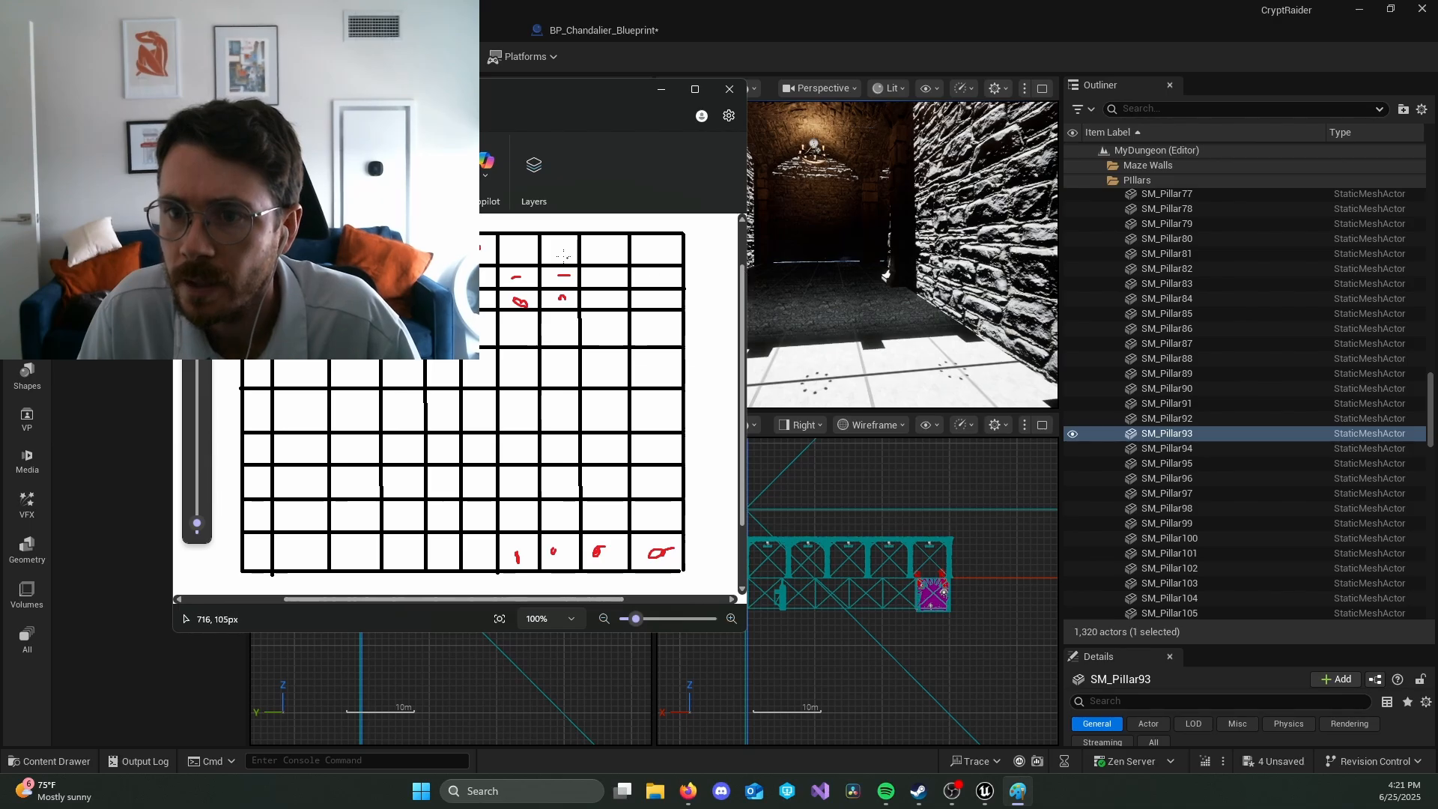
pyautogui.moveTo(555, 248); pyautogui.dragTo(558, 251)
pyautogui.moveTo(807, 247)
pyautogui.mouseDown(button='right')
pyautogui.moveTo(737, 249)
pyautogui.moveTo(850, 252)
pyautogui.mouseUp(button='right')
pyautogui.hotkey('alt', 'Tab')
pyautogui.moveTo(596, 248); pyautogui.dragTo(659, 250)
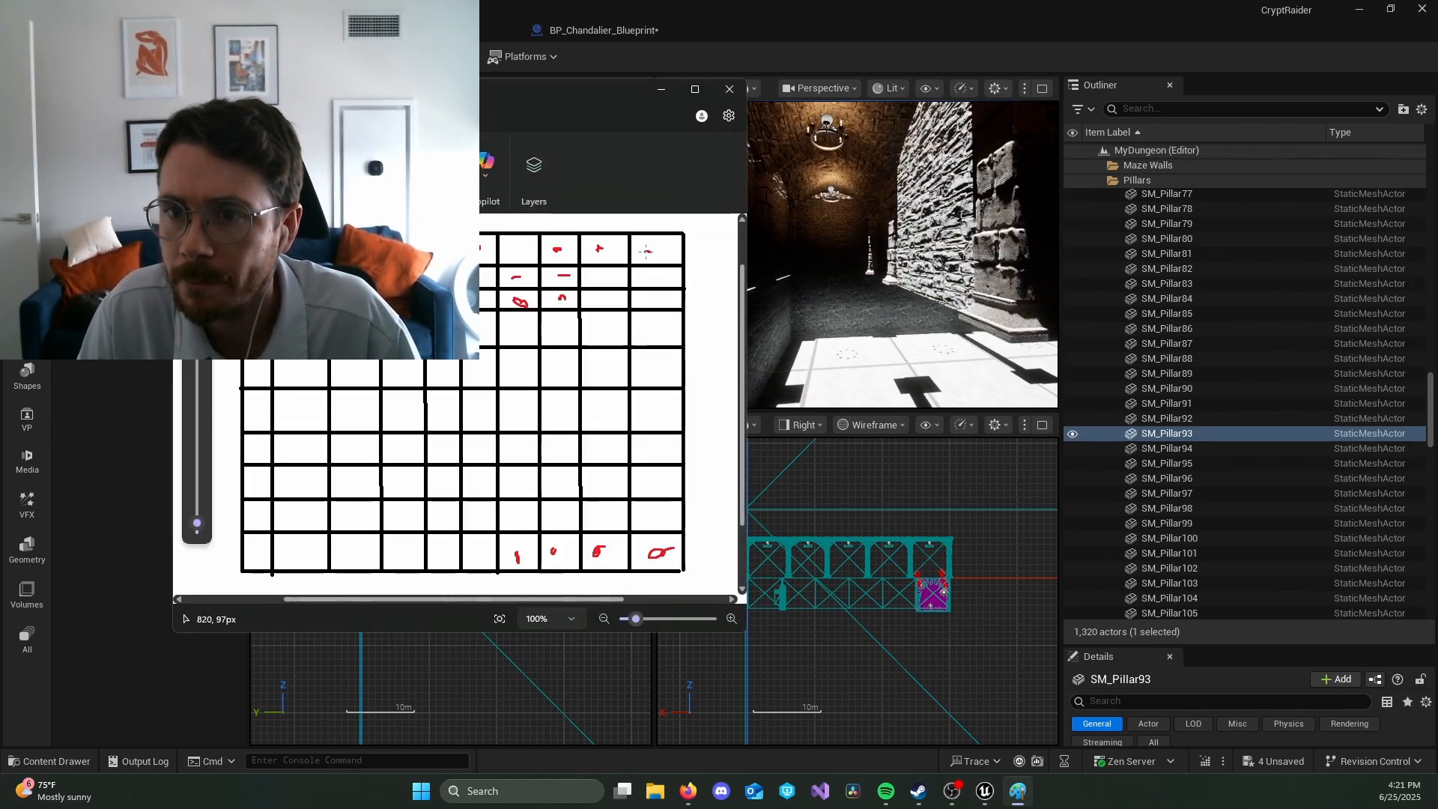
# Step: Trace the next turn of the maze in Unreal and mark the second row's tenth and ninth cells in red in Paint
pyautogui.moveTo(793, 240)
pyautogui.mouseDown(button='right')
pyautogui.moveTo(696, 241)
pyautogui.moveTo(740, 268)
pyautogui.mouseUp(button='right')
pyautogui.hotkey('alt', 'Tab')
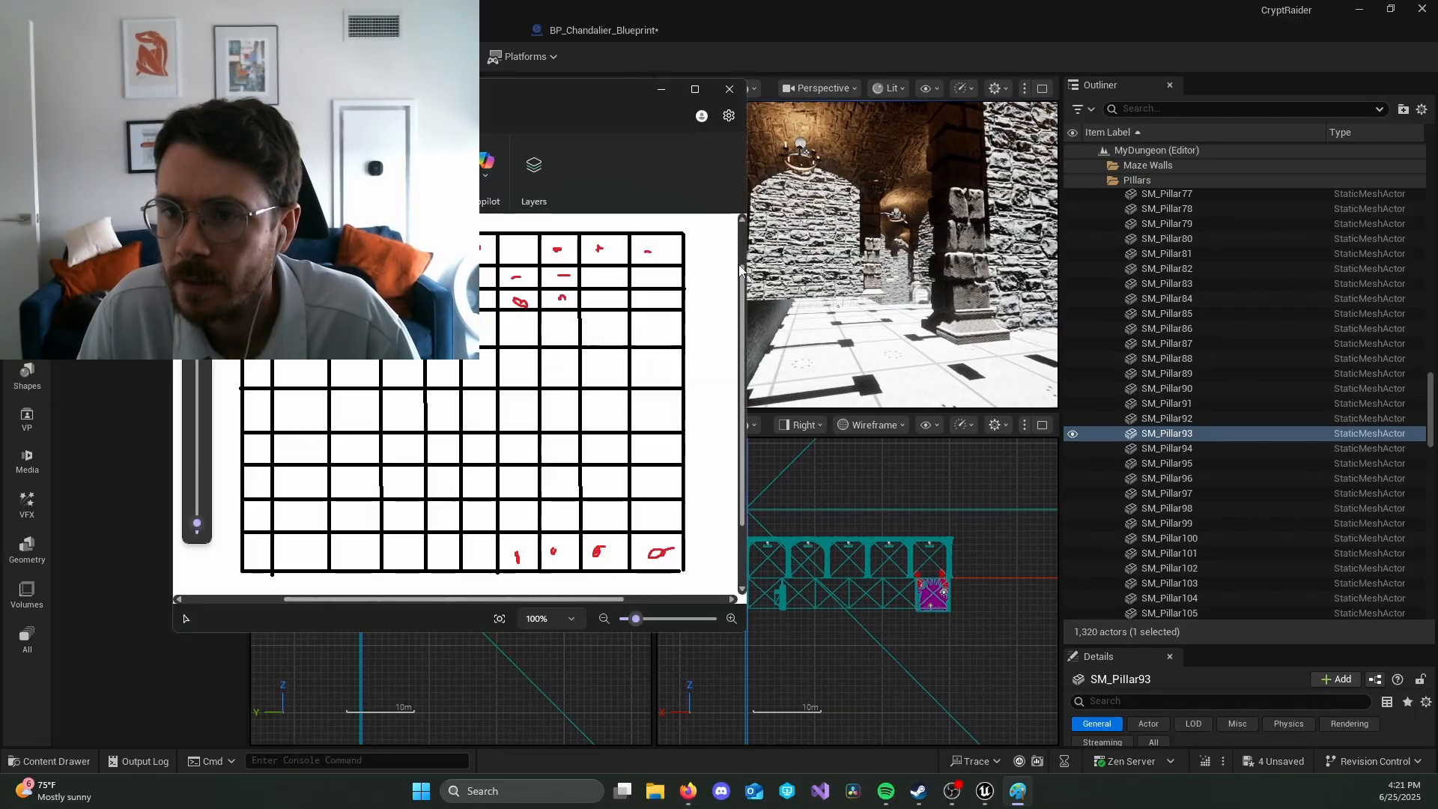
pyautogui.moveTo(659, 280); pyautogui.dragTo(665, 280)
pyautogui.moveTo(778, 258); pyautogui.dragTo(663, 262, button='right')
pyautogui.hotkey('alt', 'Tab')
pyautogui.moveTo(610, 278); pyautogui.dragTo(598, 277)
# Step: Examine the maze corridors and pillars around the current route in Unreal's perspective view and compare them with the marked grid in Paint
pyautogui.moveTo(793, 262); pyautogui.dragTo(644, 262, button='right')
pyautogui.hotkey('alt', 'Tab')
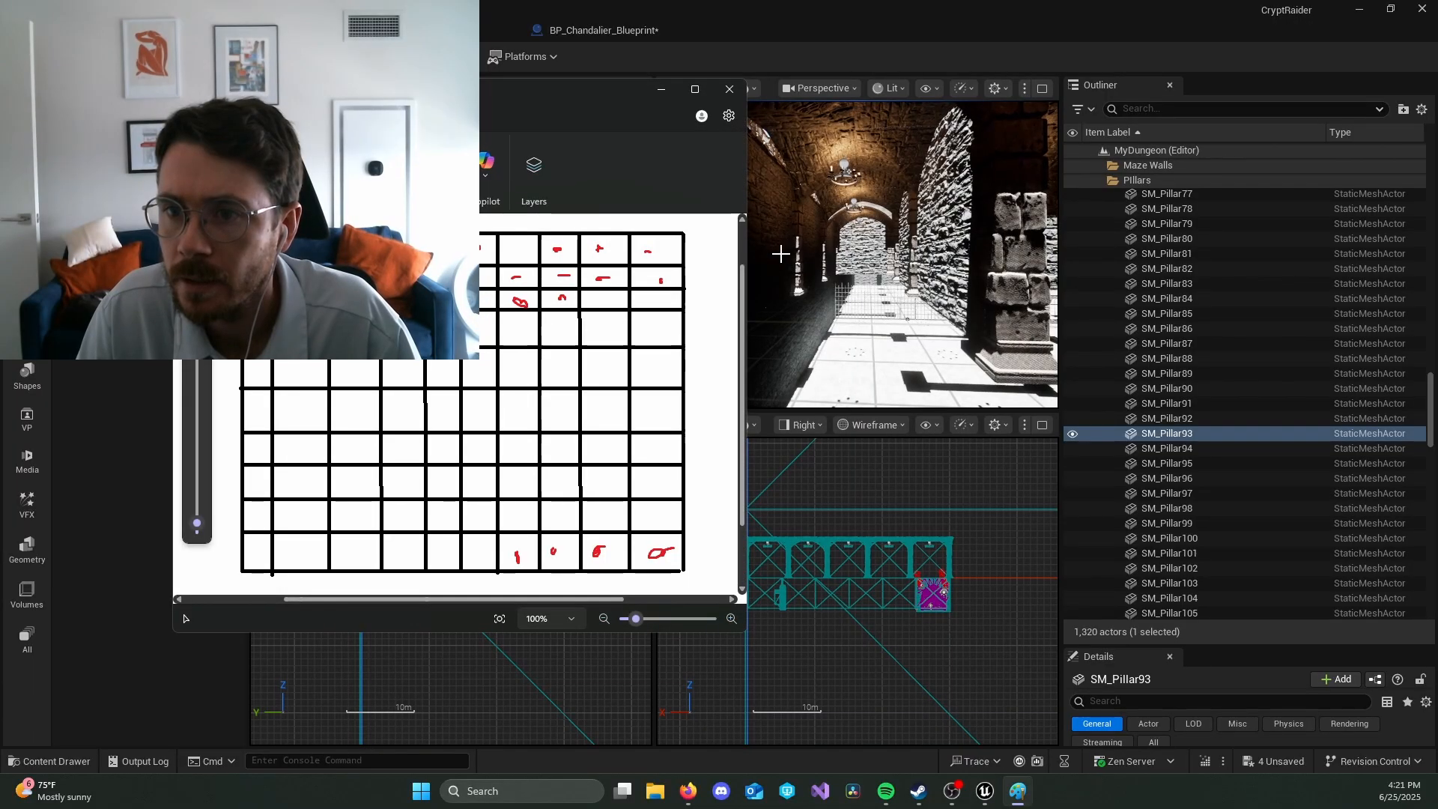
pyautogui.hotkey('alt', 'Tab')
pyautogui.click(824, 263)
pyautogui.hotkey('alt', 'Tab')
pyautogui.moveTo(824, 266)
pyautogui.mouseDown(button='right')
pyautogui.moveTo(1011, 266)
pyautogui.moveTo(932, 266)
pyautogui.moveTo(949, 262)
pyautogui.mouseUp(button='right')
pyautogui.hotkey('alt', 'Tab')
pyautogui.moveTo(849, 287); pyautogui.dragTo(577, 288, button='right')
pyautogui.hotkey('alt', 'Tab')
pyautogui.hotkey('alt', 'Tab')
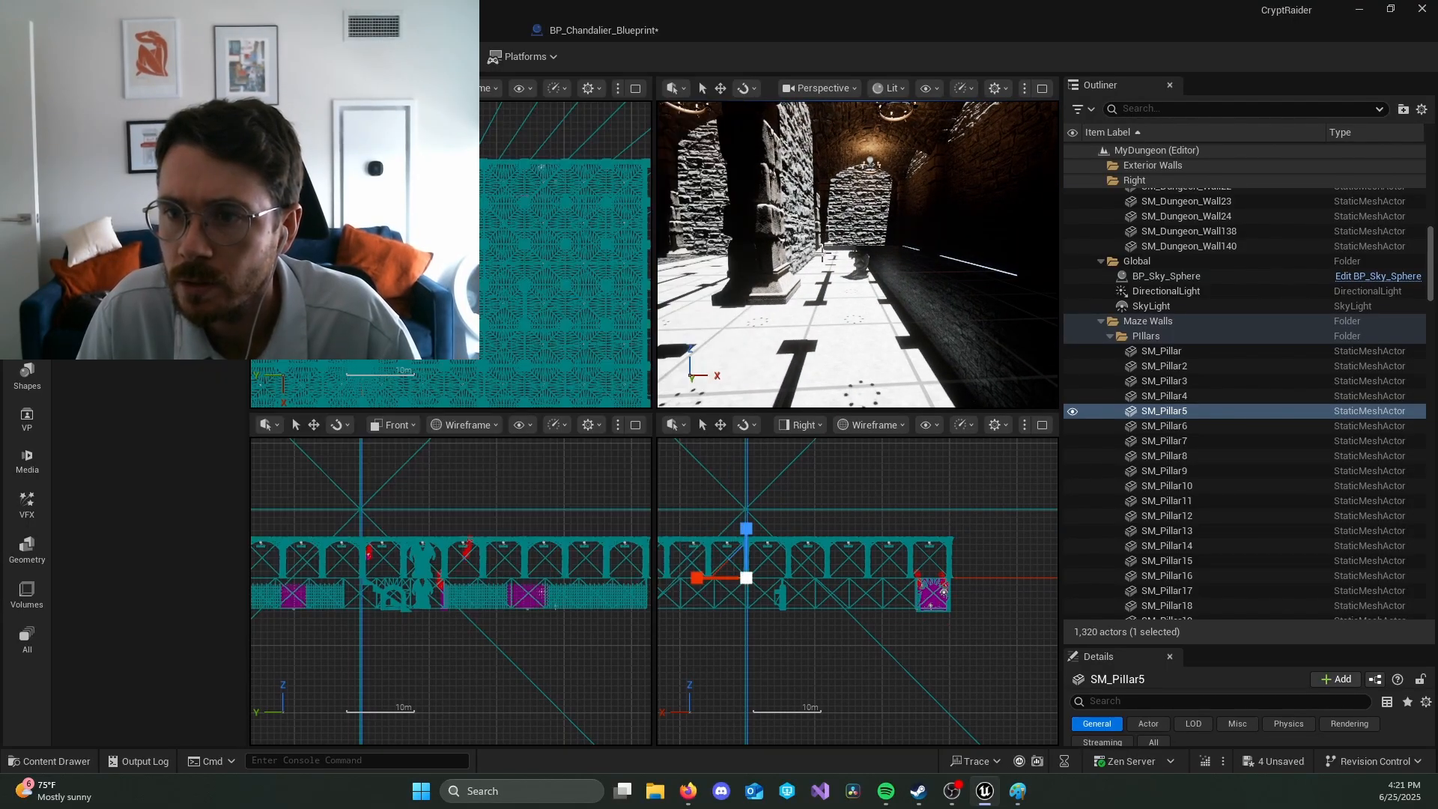
pyautogui.hotkey('alt', 'Tab')
pyautogui.hotkey('alt', 'Tab')
pyautogui.rightClick(821, 265)
pyautogui.moveTo(749, 270); pyautogui.dragTo(487, 270, button='right')
pyautogui.press('w')
pyautogui.hotkey('alt', 'Tab')
pyautogui.moveTo(857, 255); pyautogui.dragTo(988, 259, button='right')
# Step: Draw a red route line in Paint through the marked cells, from the second row's sixth cell to the third row's tenth cell
pyautogui.hotkey('alt', 'Tab')
pyautogui.press('w')
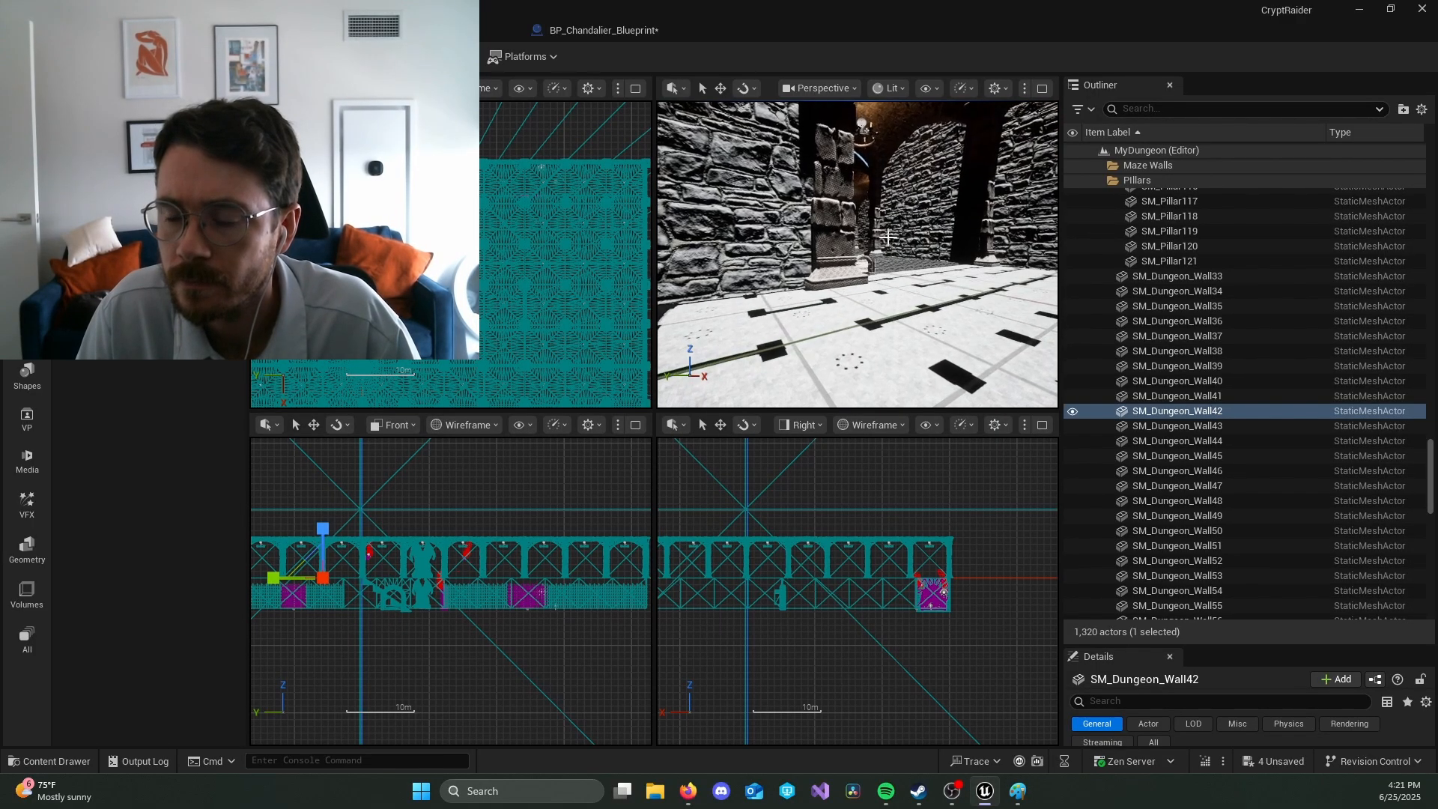
pyautogui.hotkey('alt', 'Tab')
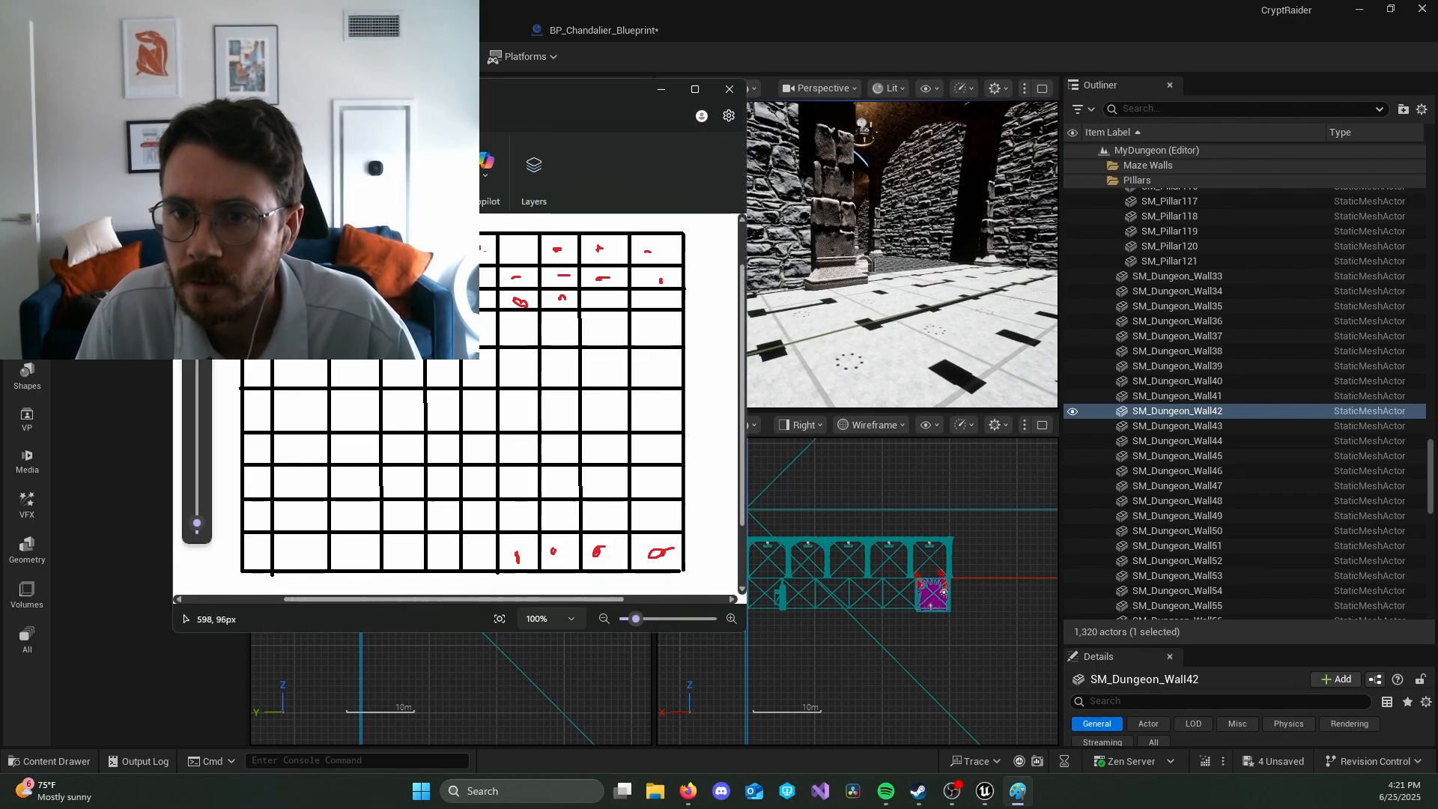
pyautogui.moveTo(470, 276)
pyautogui.mouseDown()
pyautogui.moveTo(563, 279)
pyautogui.moveTo(567, 250)
pyautogui.moveTo(658, 255)
pyautogui.moveTo(603, 303)
pyautogui.mouseUp()
pyautogui.moveTo(861, 292)
pyautogui.mouseDown(button='right')
pyautogui.moveTo(906, 288)
pyautogui.moveTo(861, 277)
pyautogui.mouseUp(button='right')
# Step: Check the long corridor in Unreal and extend the red route down the tenth column to the seventh row and into the ninth column
pyautogui.hotkey('alt', 'Tab')
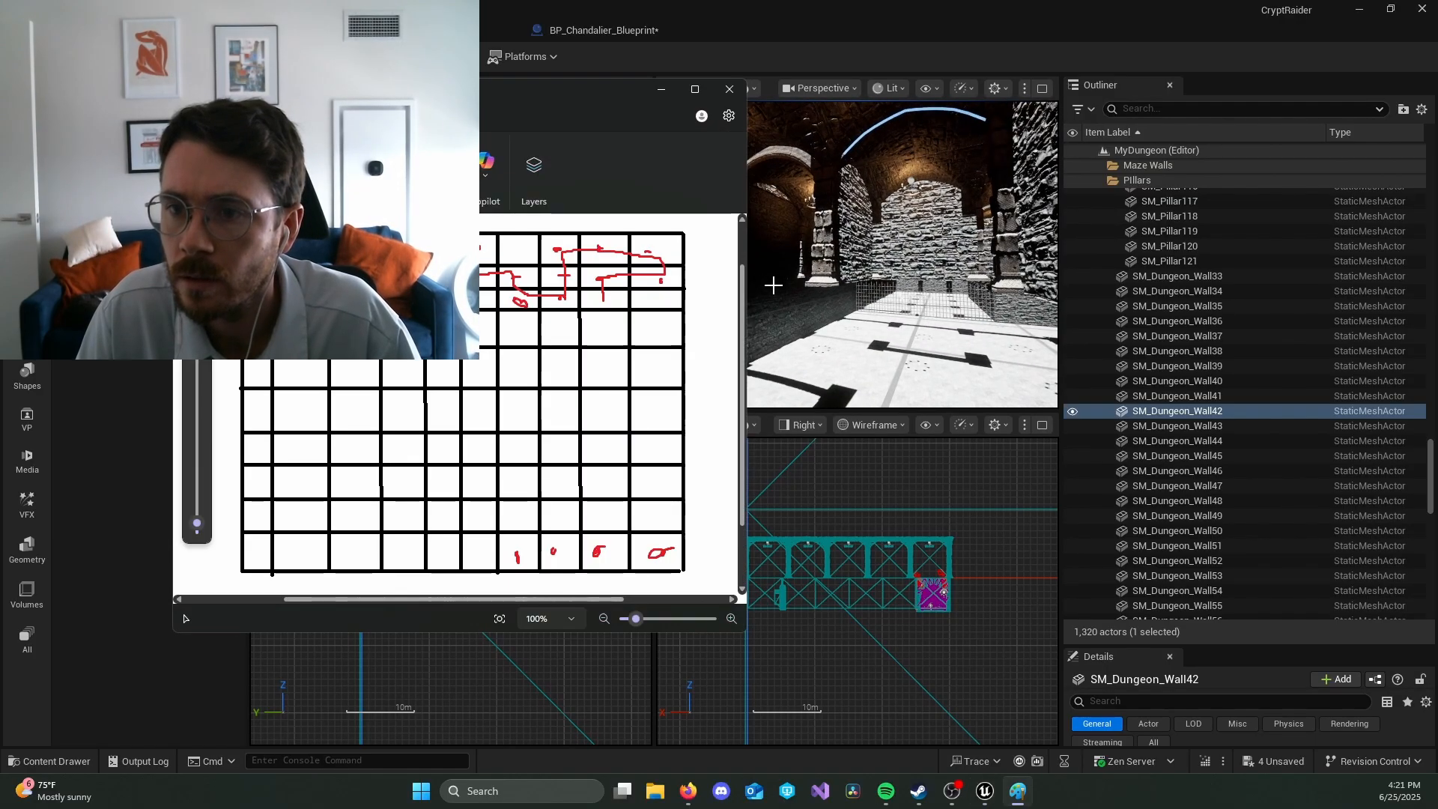
pyautogui.moveTo(606, 300); pyautogui.dragTo(654, 300)
pyautogui.moveTo(953, 183)
pyautogui.mouseDown(button='right')
pyautogui.moveTo(992, 184)
pyautogui.moveTo(932, 184)
pyautogui.mouseUp(button='right')
pyautogui.hotkey('alt', 'Tab')
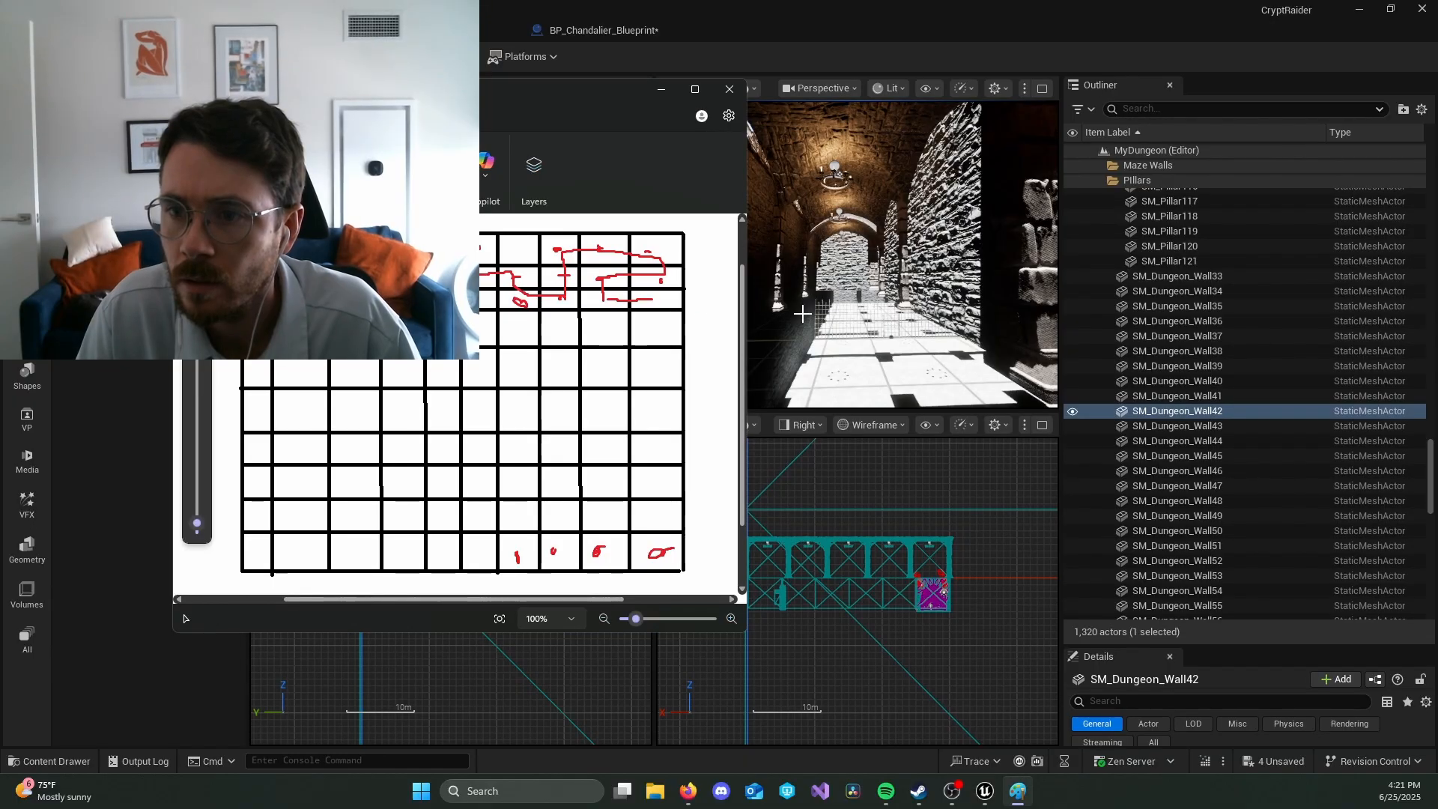
pyautogui.hotkey('alt', 'Tab')
pyautogui.rightClick(887, 295)
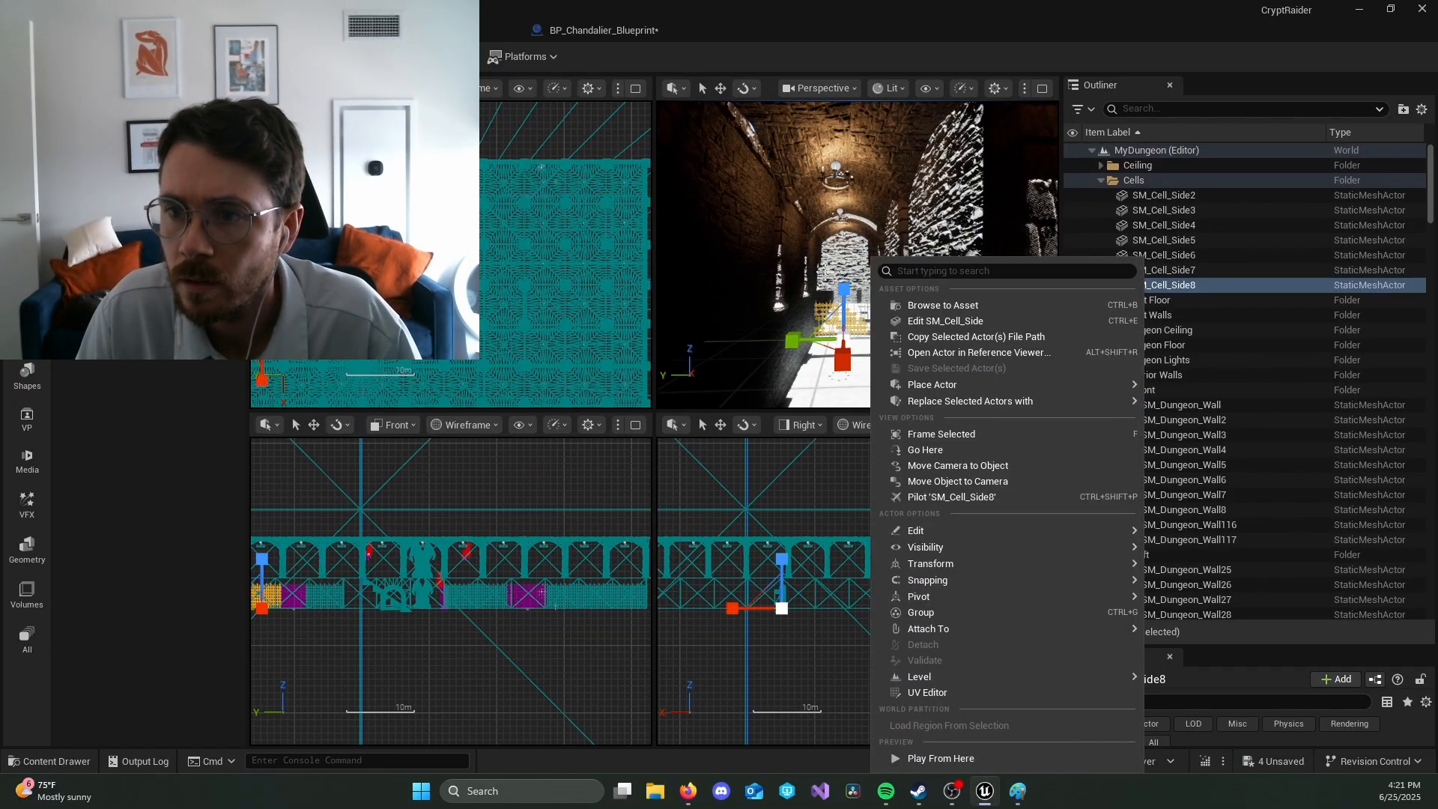
pyautogui.moveTo(821, 264)
pyautogui.mouseDown(button='right')
pyautogui.moveTo(1004, 271)
pyautogui.moveTo(985, 271)
pyautogui.mouseUp(button='right')
pyautogui.hotkey('alt', 'Tab')
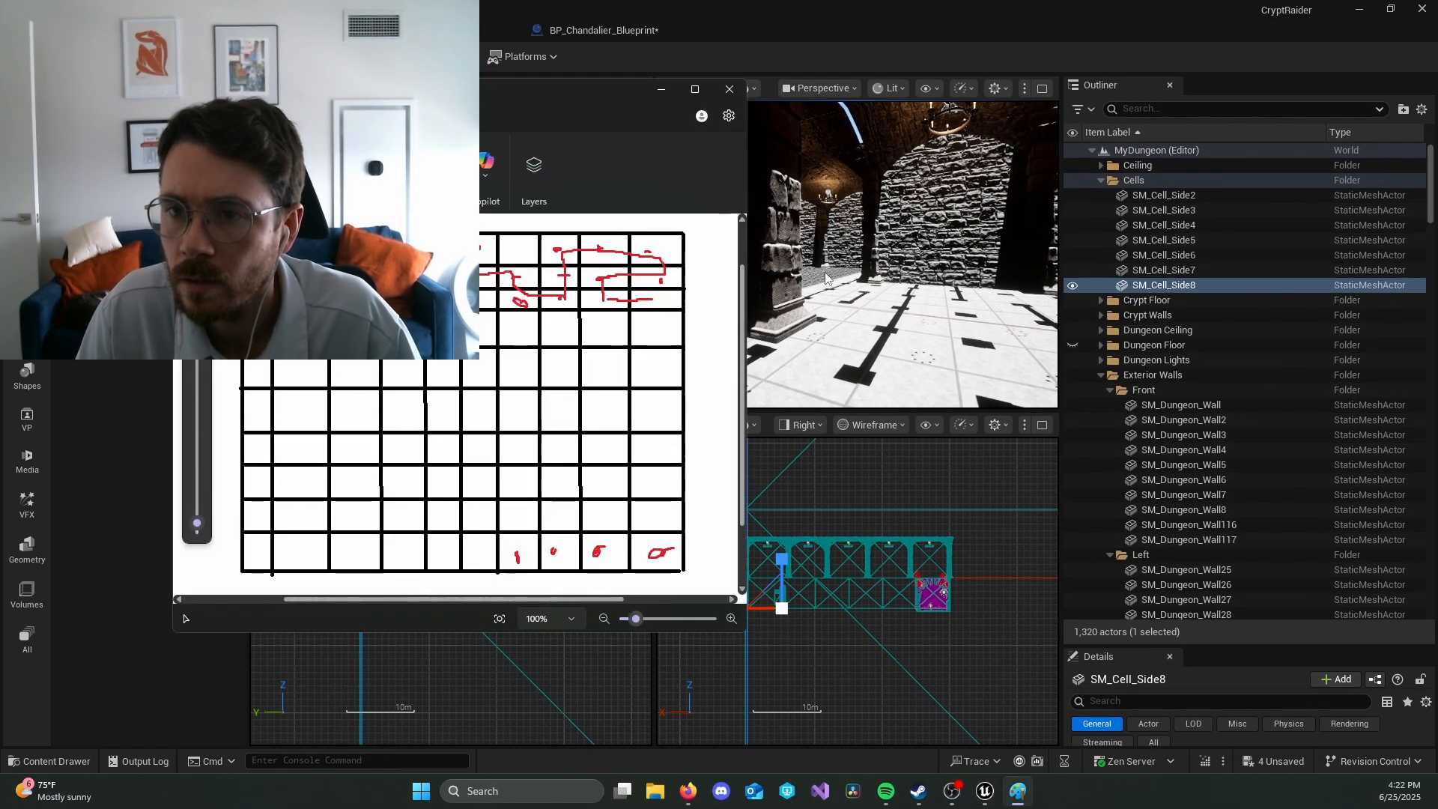
pyautogui.hotkey('alt', 'Tab')
pyautogui.moveTo(821, 269)
pyautogui.mouseDown(button='right')
pyautogui.moveTo(891, 271)
pyautogui.moveTo(711, 269)
pyautogui.moveTo(715, 243)
pyautogui.moveTo(756, 244)
pyautogui.mouseUp(button='right')
# Step: Look around the next corner in Unreal and continue the red route through the ninth column to the eighth row's tenth cell
pyautogui.hotkey('alt', 'Tab')
pyautogui.moveTo(658, 300)
pyautogui.mouseDown()
pyautogui.moveTo(650, 448)
pyautogui.moveTo(615, 450)
pyautogui.mouseUp()
pyautogui.hotkey('alt', 'Tab')
pyautogui.moveTo(816, 258); pyautogui.dragTo(966, 263, button='right')
# Step: Follow the last corridors in Unreal and extend the red route down to the bottom row and along it to the seventh column
pyautogui.hotkey('alt', 'Tab')
pyautogui.moveTo(606, 452)
pyautogui.mouseDown()
pyautogui.moveTo(613, 484)
pyautogui.moveTo(650, 492)
pyautogui.mouseUp()
pyautogui.hotkey('alt', 'Tab')
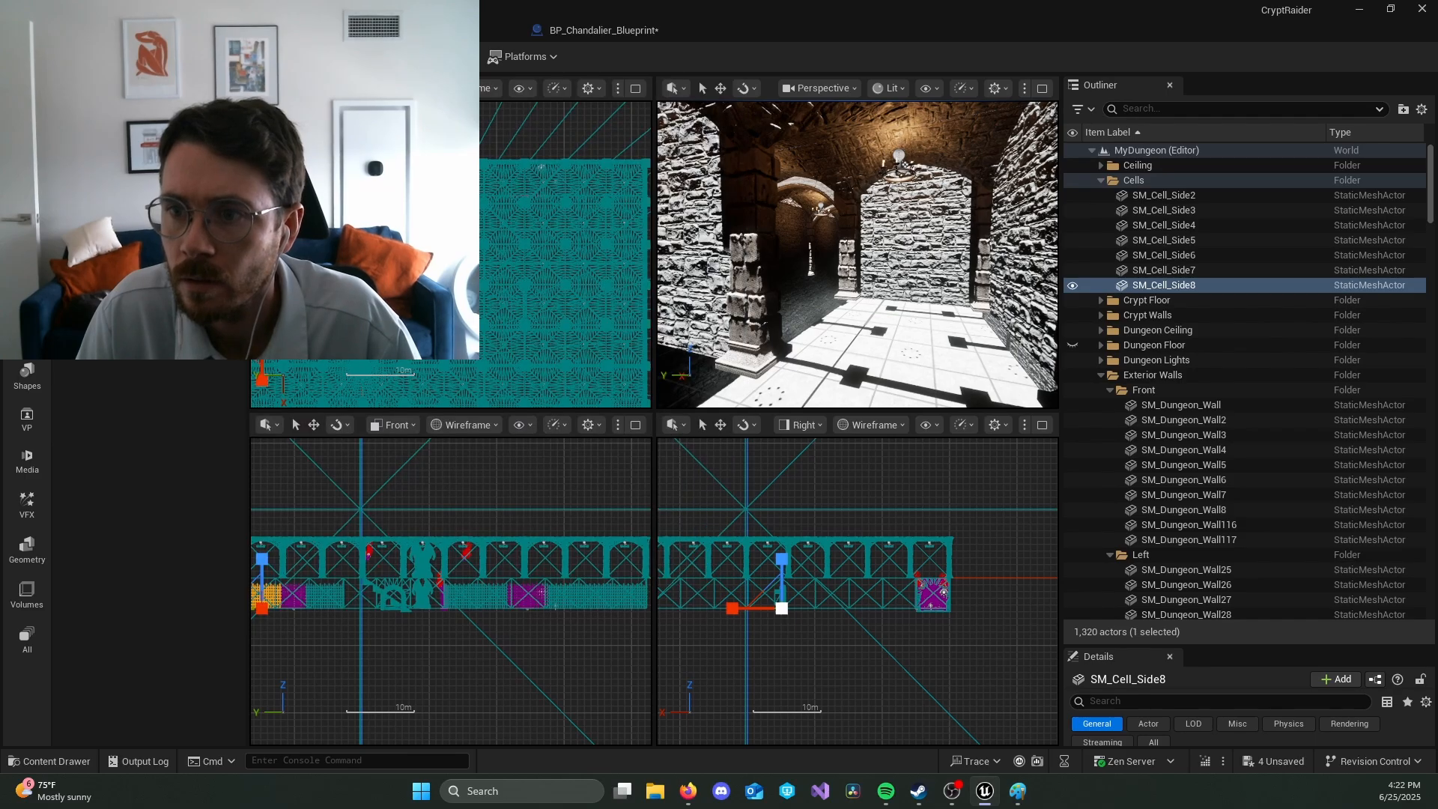
pyautogui.hotkey('alt', 'Tab')
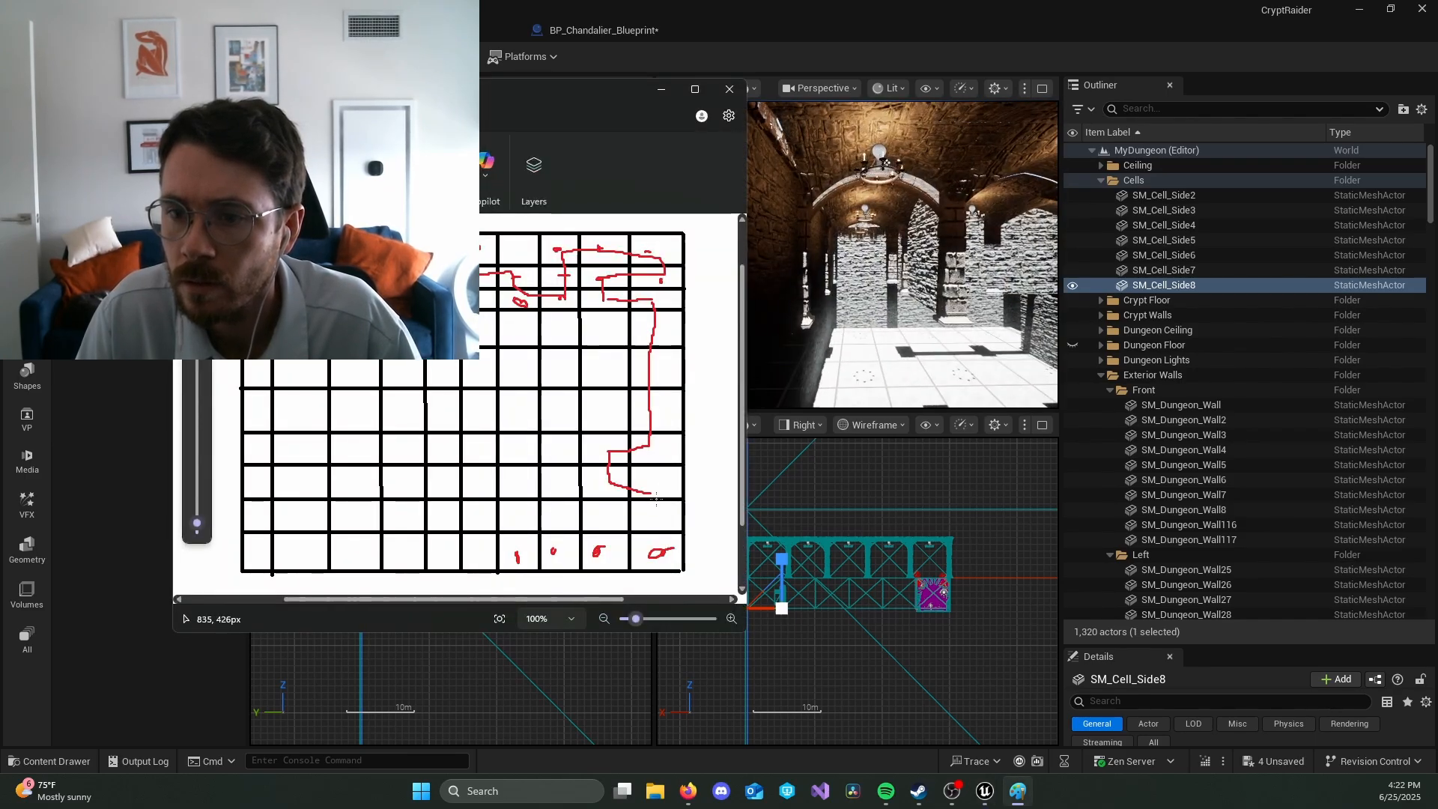
pyautogui.moveTo(648, 493); pyautogui.dragTo(653, 555)
pyautogui.hotkey('alt', 'Tab')
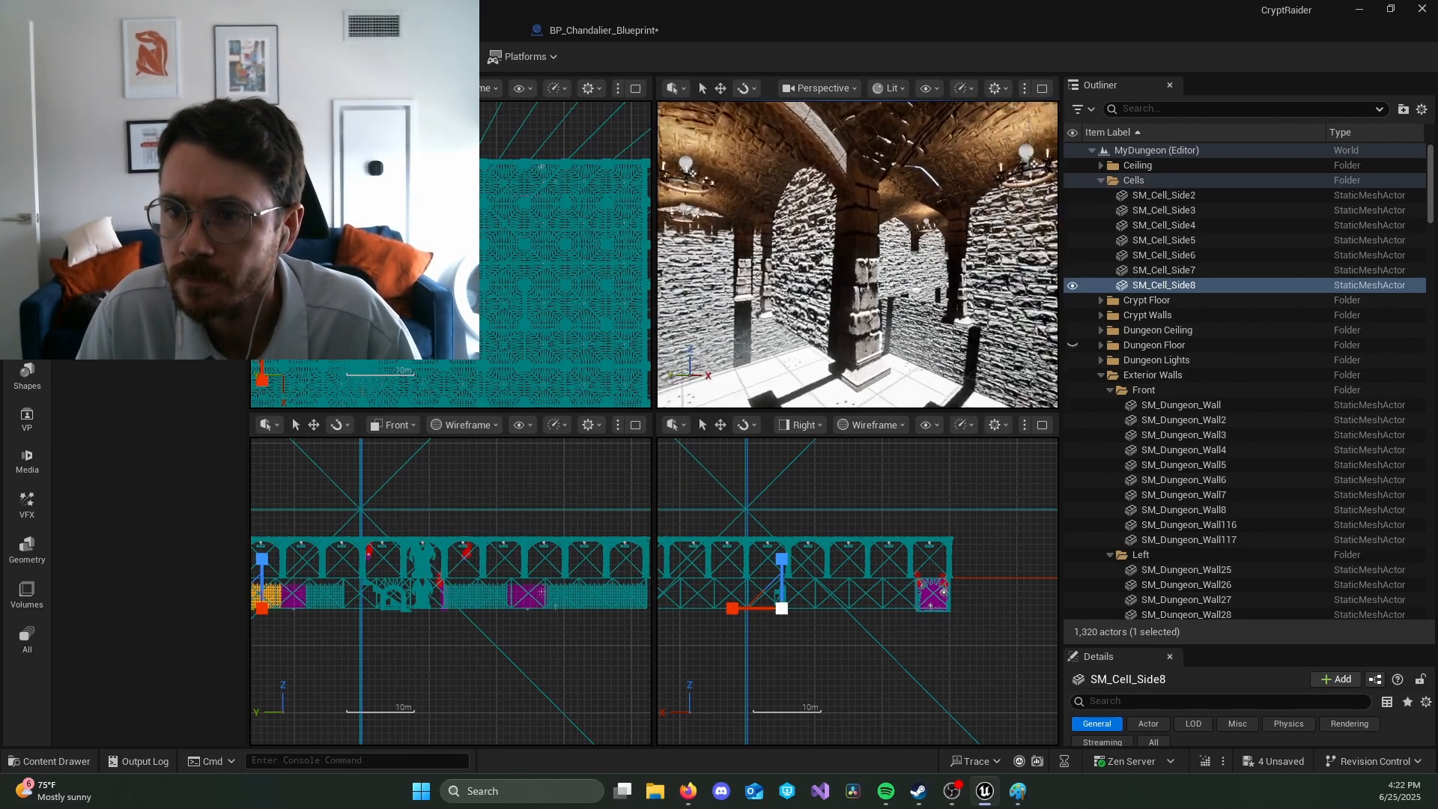
pyautogui.press('a')
pyautogui.press('w')
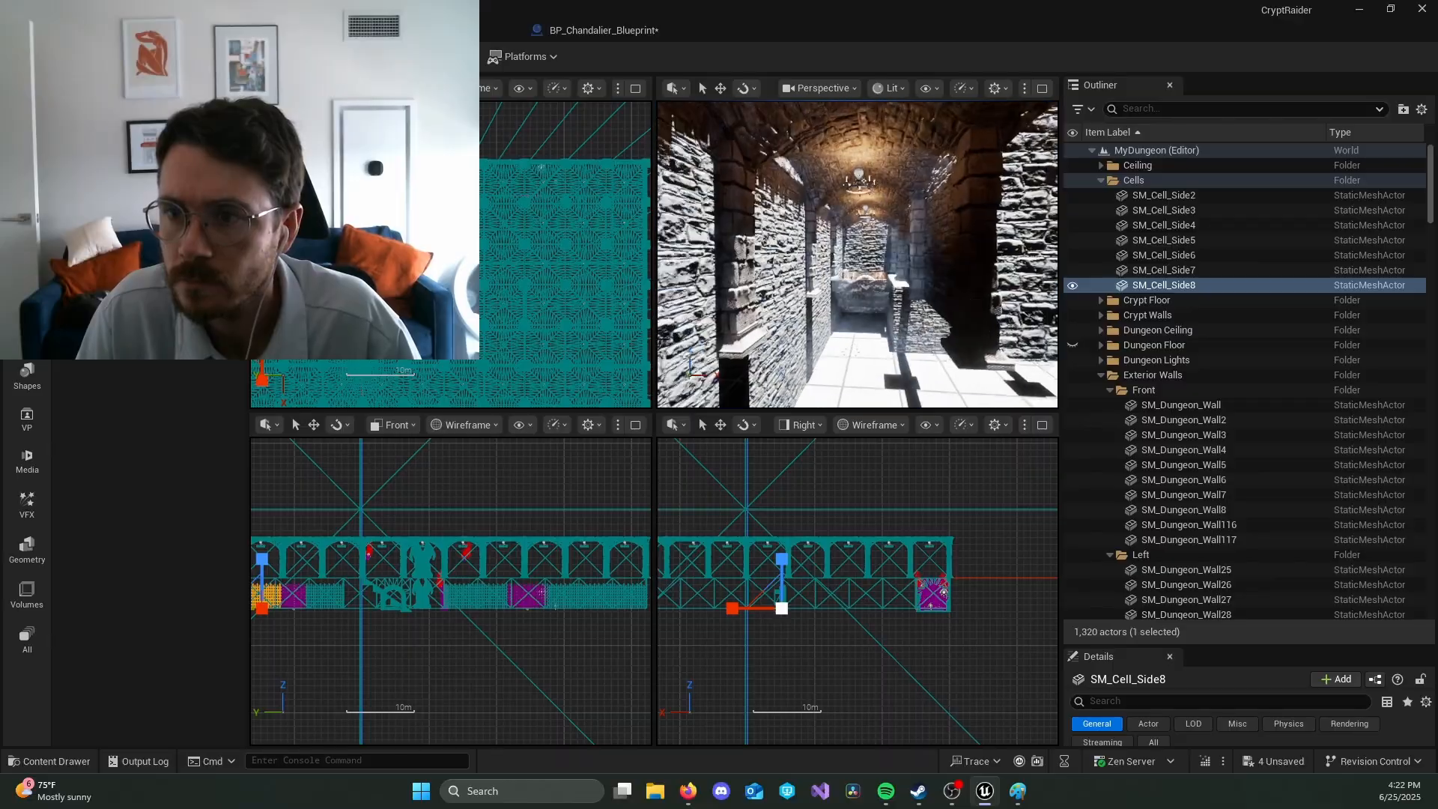
pyautogui.hotkey('alt', 'Tab')
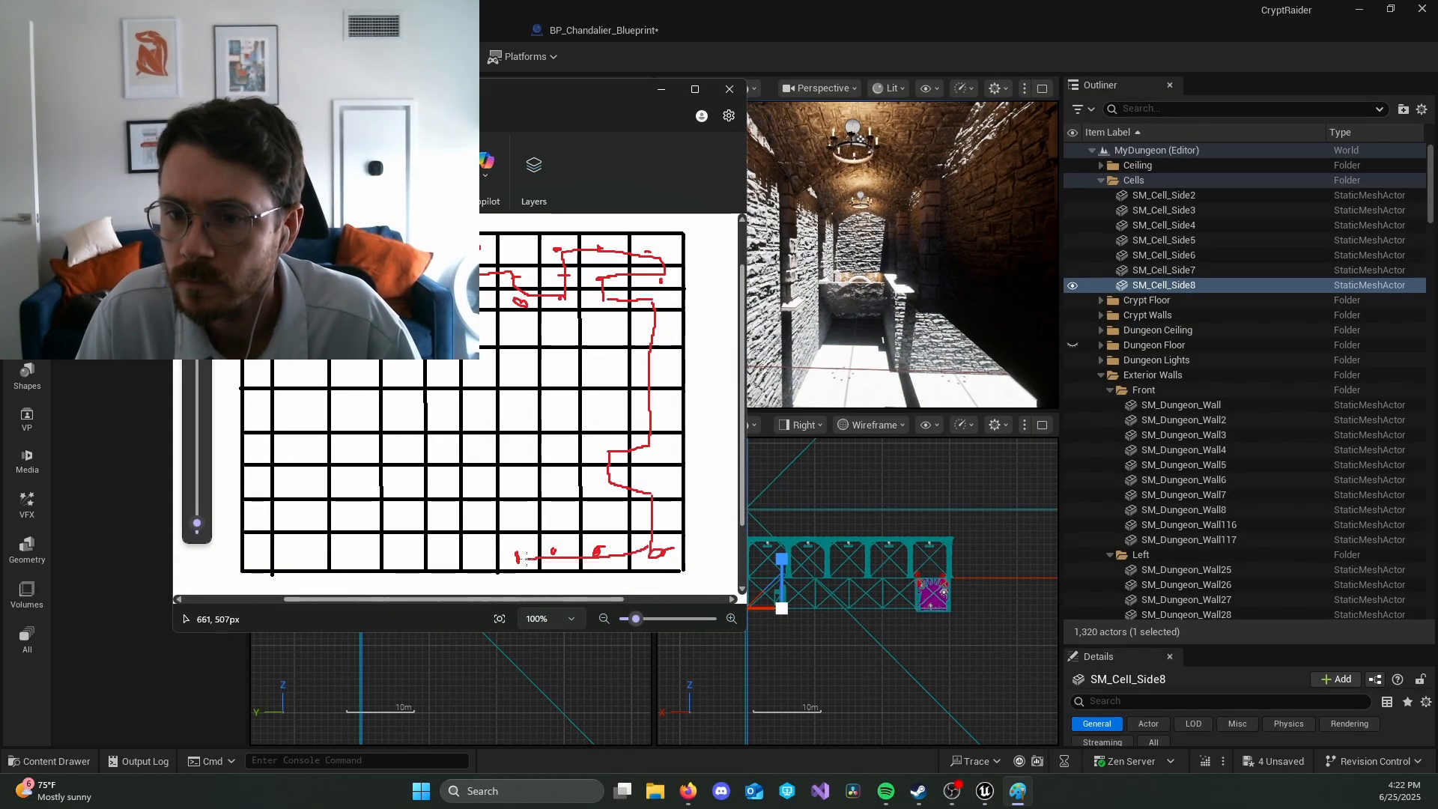
# Step: Compare the drawn route with the surrounding walls and side passages in Unreal's perspective view
pyautogui.hotkey('alt', 'Tab')
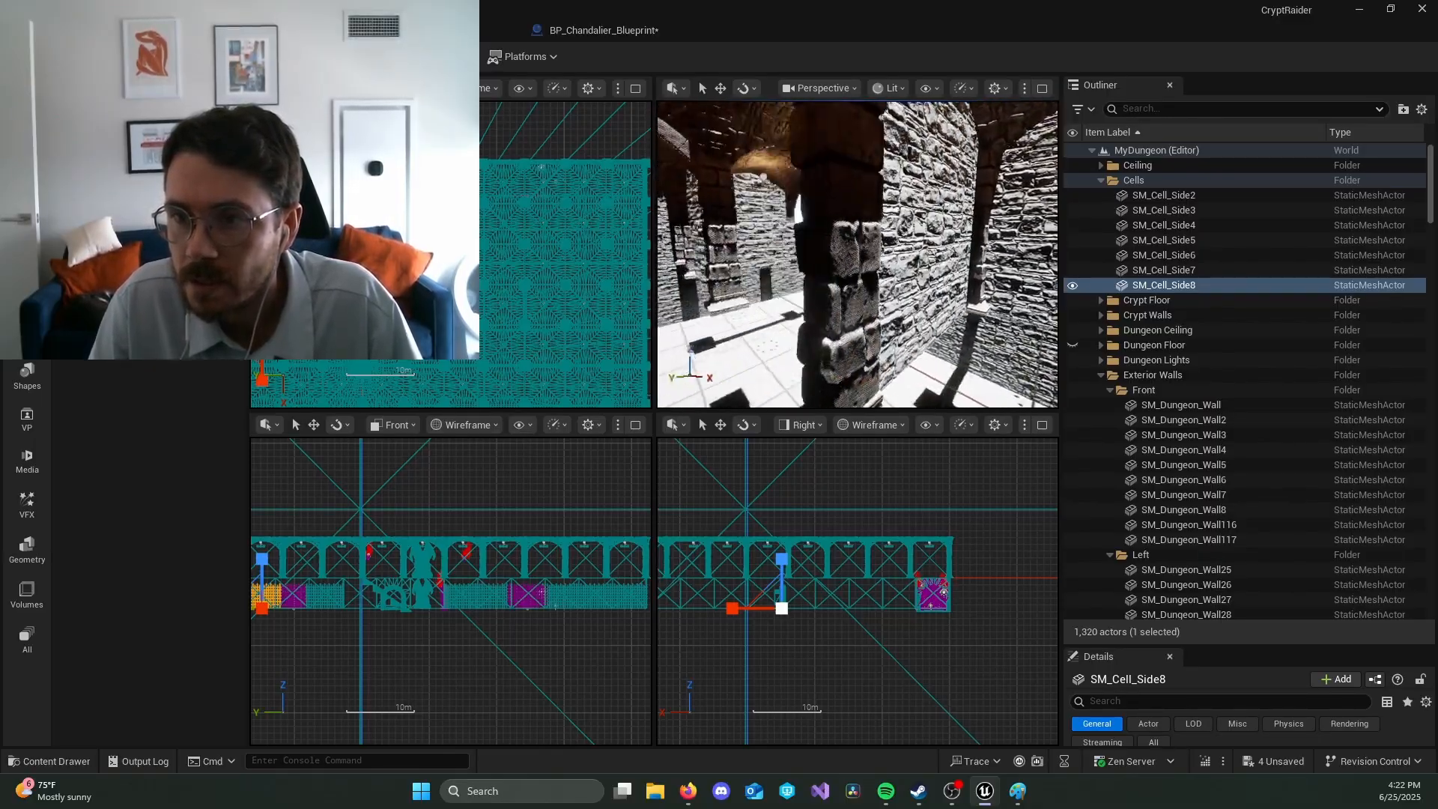
pyautogui.hotkey('alt', 'Tab')
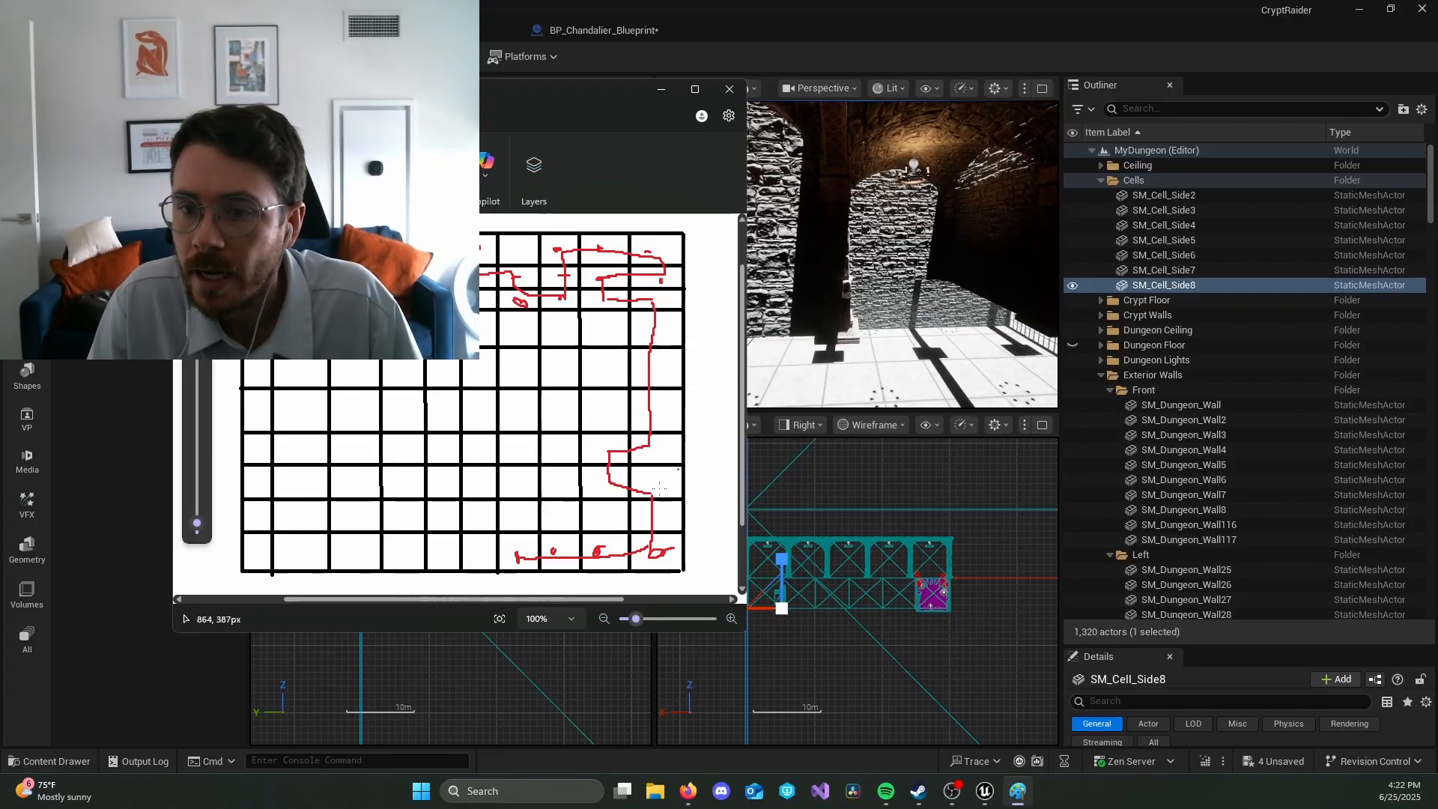
pyautogui.hotkey('alt', 'Tab')
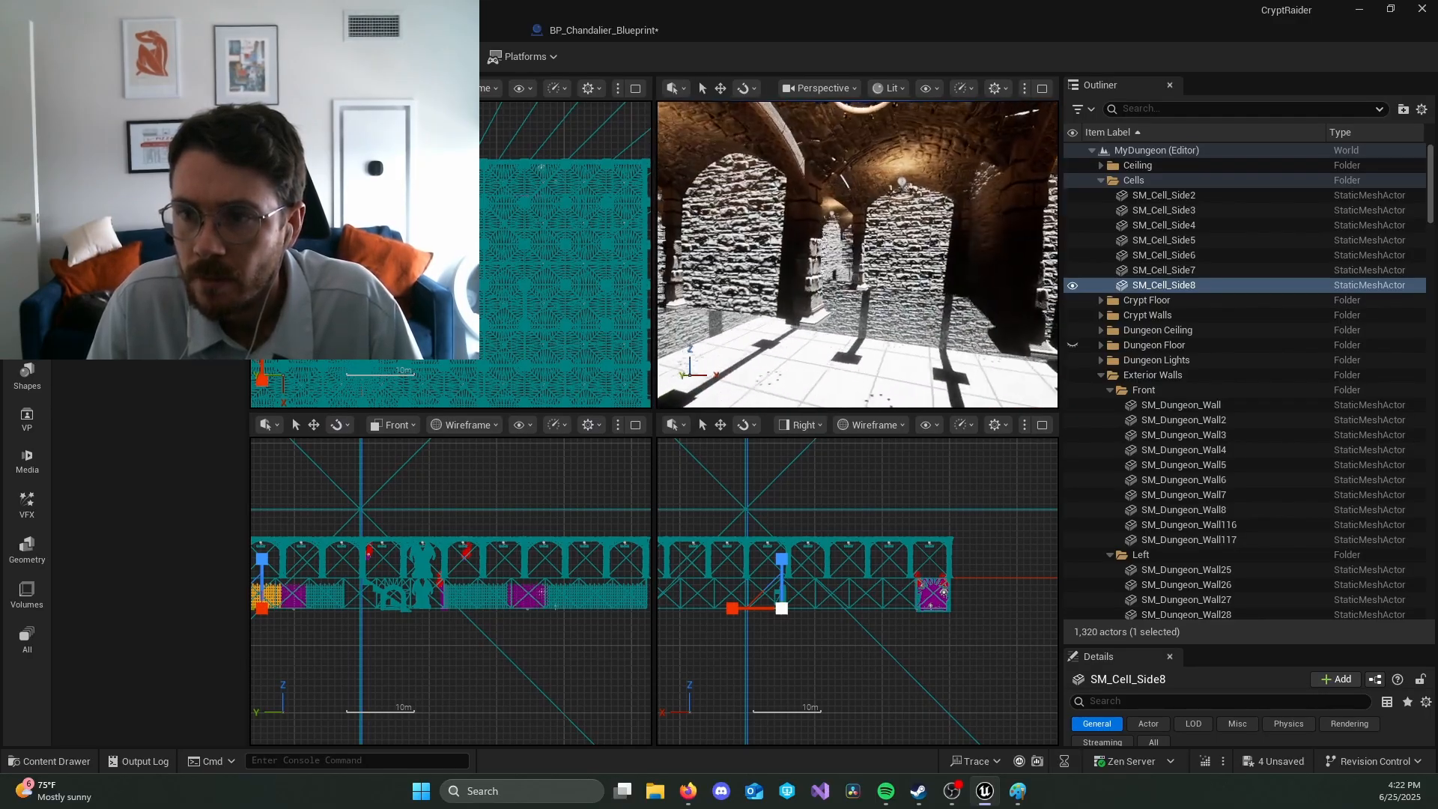
pyautogui.rightClick(866, 260)
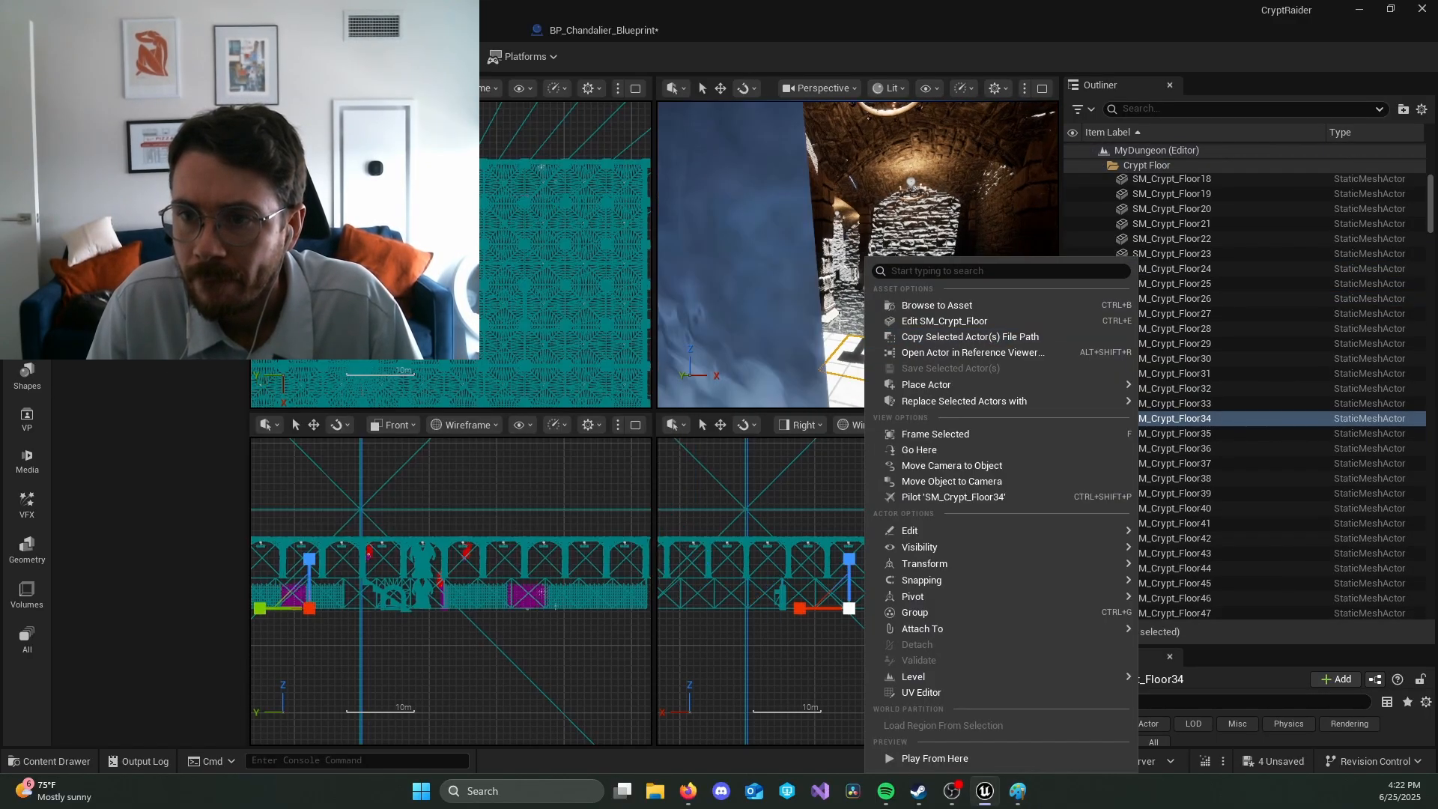
pyautogui.moveTo(862, 339)
pyautogui.mouseDown(button='right')
pyautogui.moveTo(879, 301)
pyautogui.moveTo(850, 303)
pyautogui.moveTo(996, 308)
pyautogui.moveTo(990, 254)
pyautogui.mouseUp(button='right')
pyautogui.hotkey('alt', 'Tab')
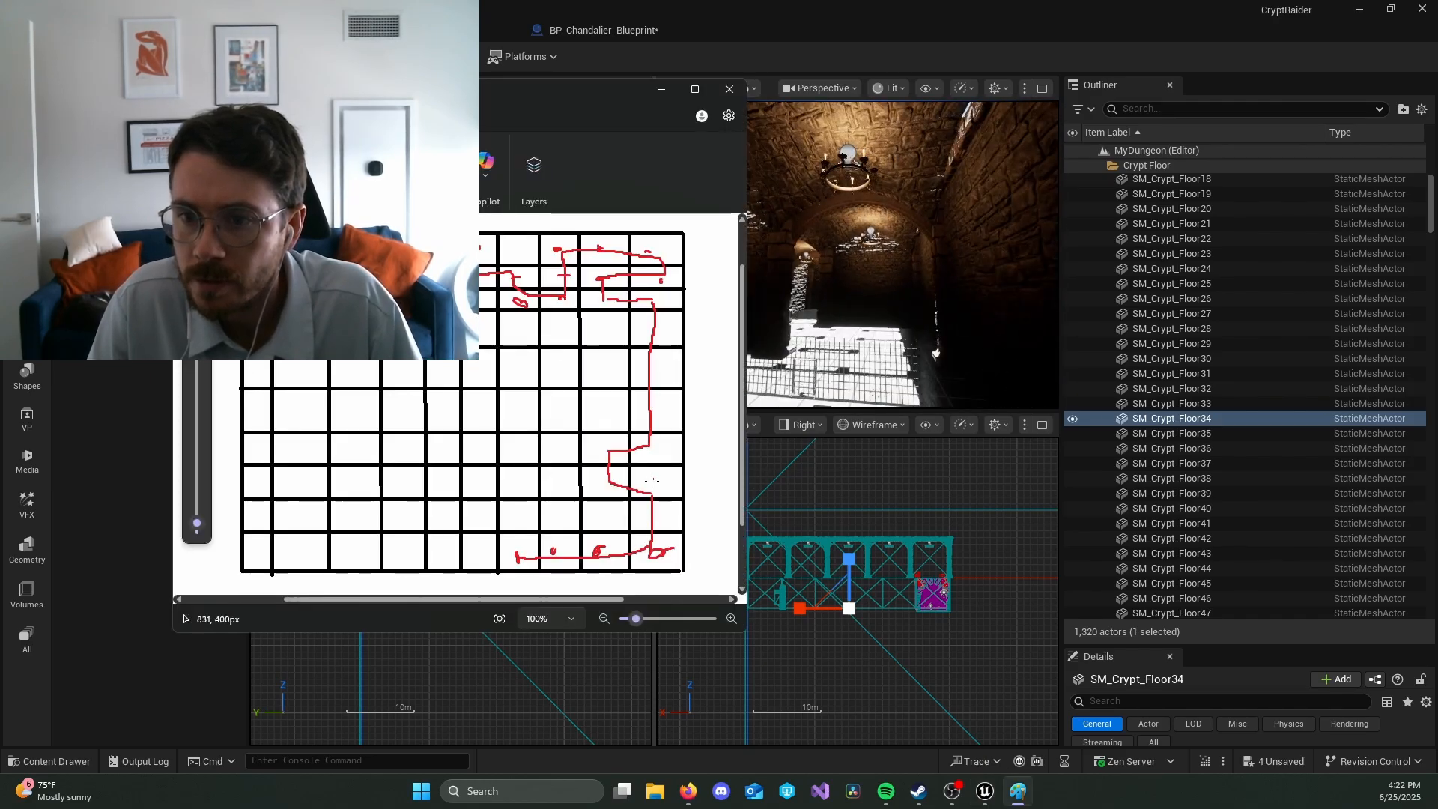
# Step: Check the corridor in Unreal and draw a red line straight down the tenth column joining both ends of the detour in Paint
pyautogui.moveTo(895, 282)
pyautogui.mouseDown(button='right')
pyautogui.moveTo(846, 281)
pyautogui.moveTo(923, 262)
pyautogui.moveTo(902, 263)
pyautogui.moveTo(934, 239)
pyautogui.moveTo(921, 247)
pyautogui.mouseUp(button='right')
pyautogui.hotkey('alt', 'Tab')
pyautogui.hotkey('alt', 'Tab')
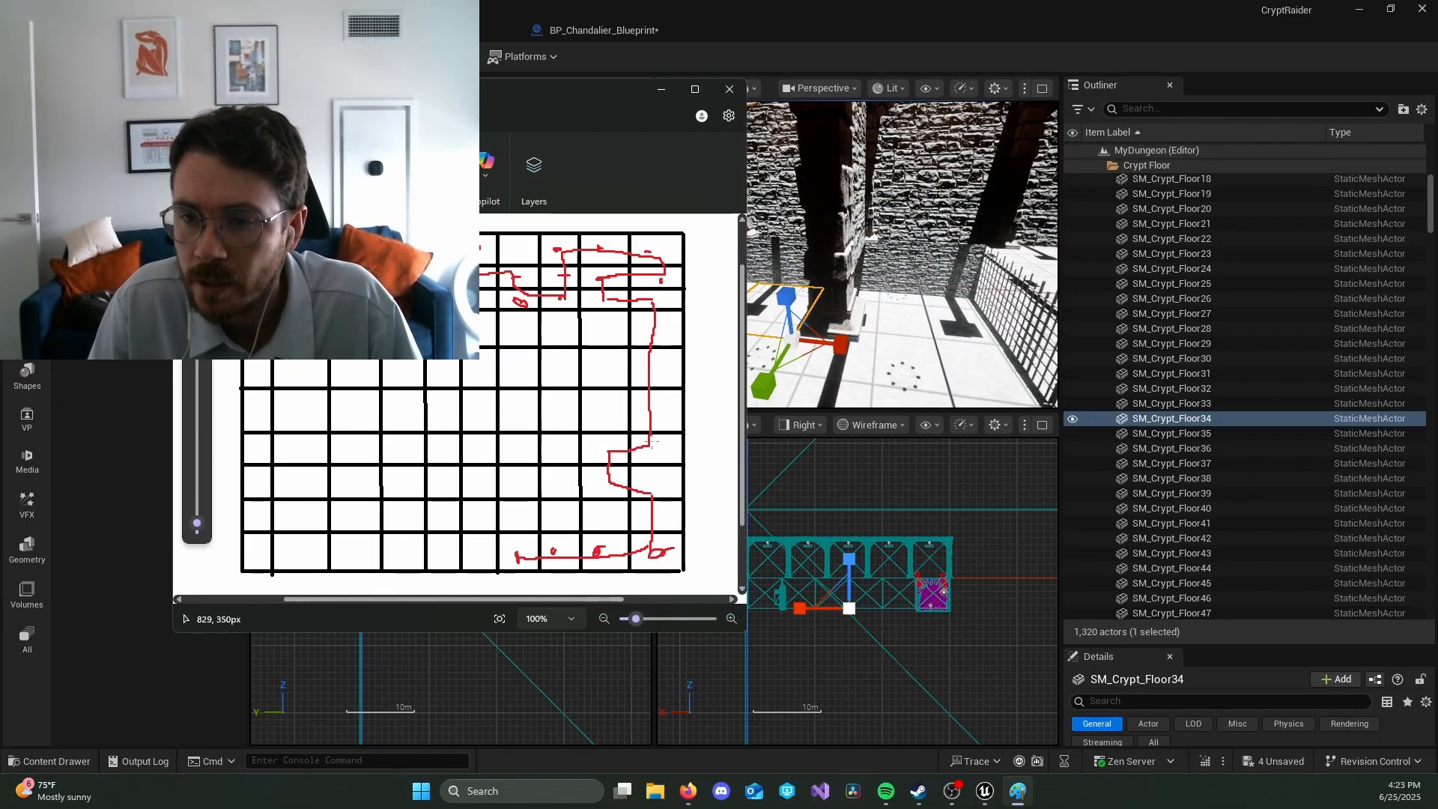
pyautogui.moveTo(650, 445); pyautogui.dragTo(650, 445)
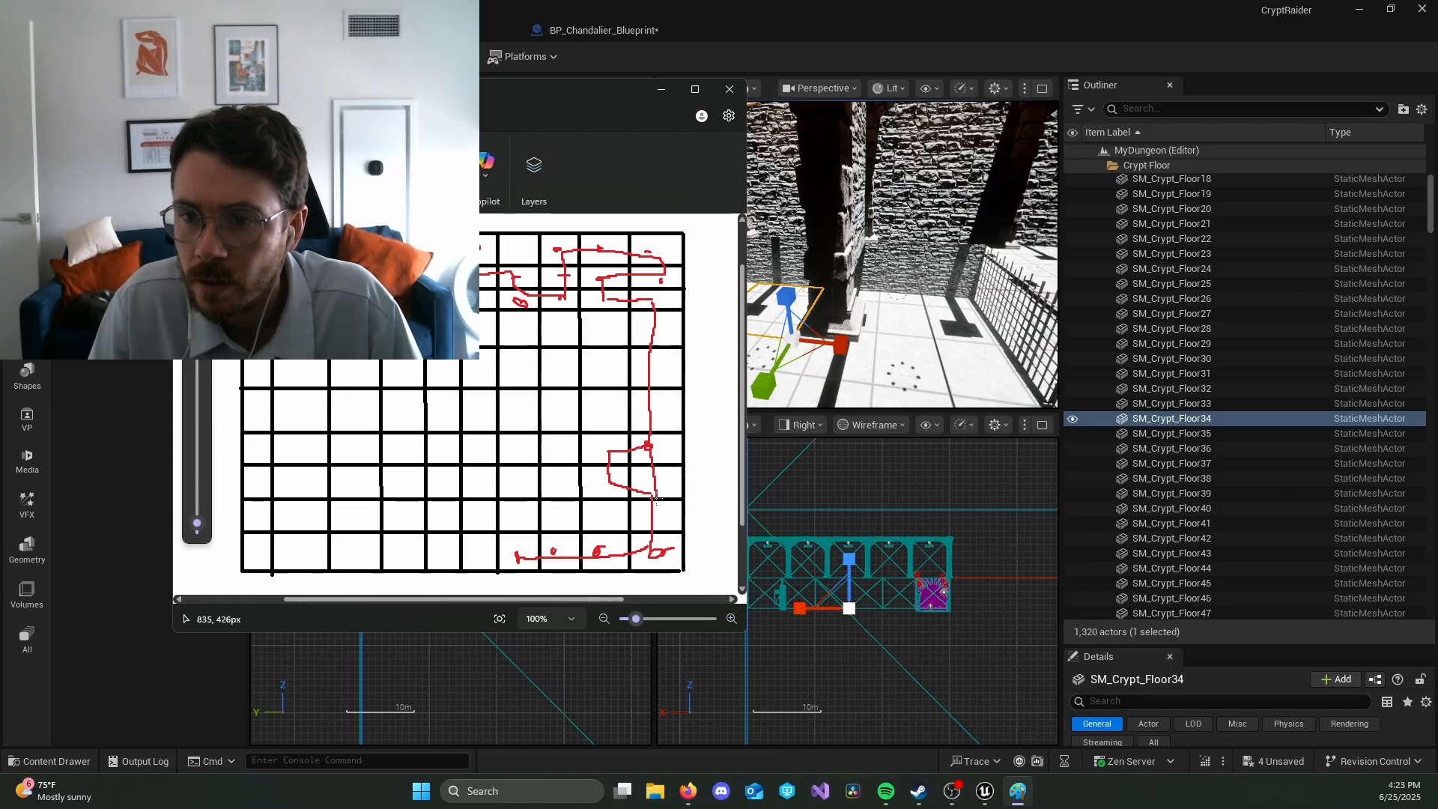
# Step: Inspect the torch-lit corridors, the passage openings and the arched wooden door in Unreal's perspective view
pyautogui.hotkey('alt', 'Tab')
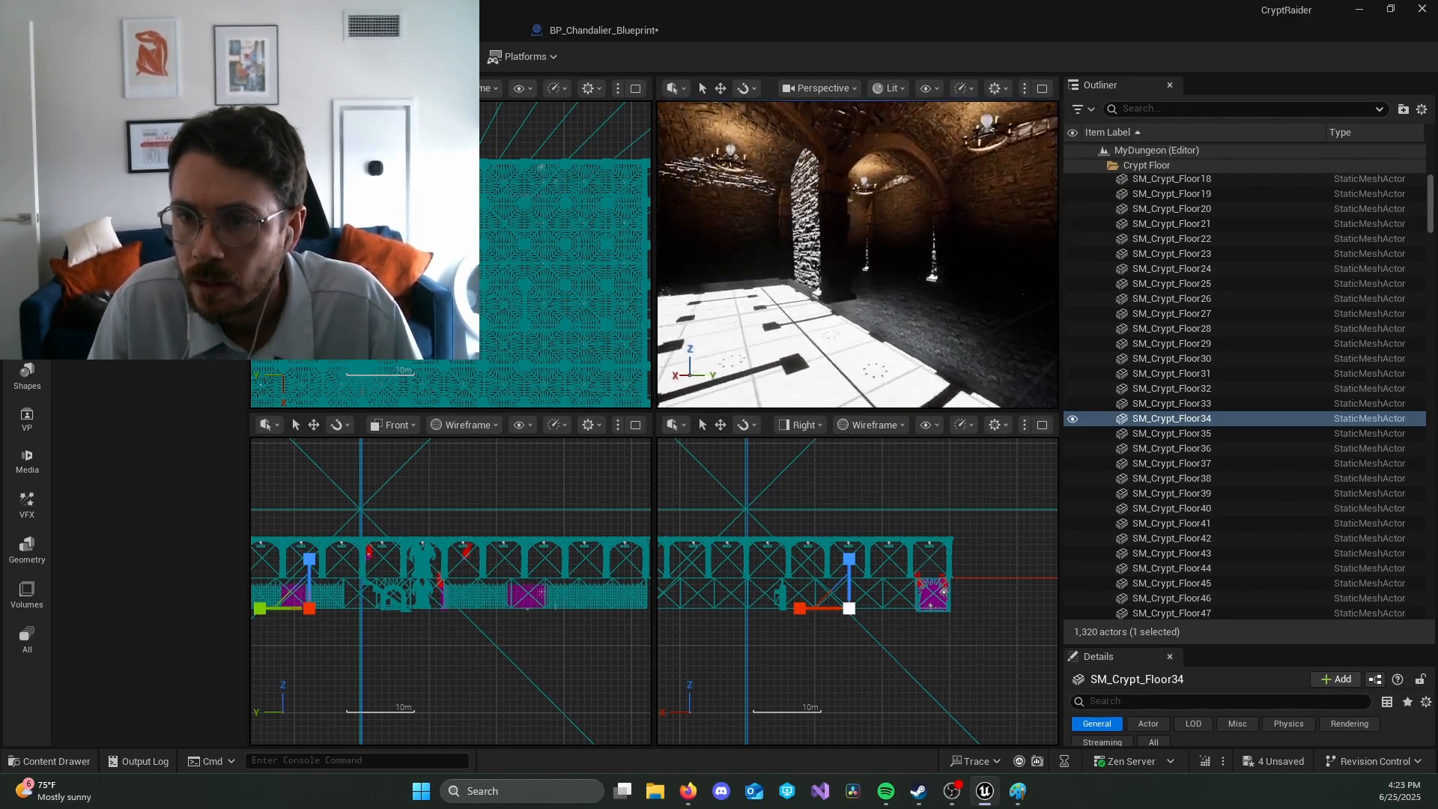
pyautogui.moveTo(856, 254); pyautogui.dragTo(779, 264, button='right')
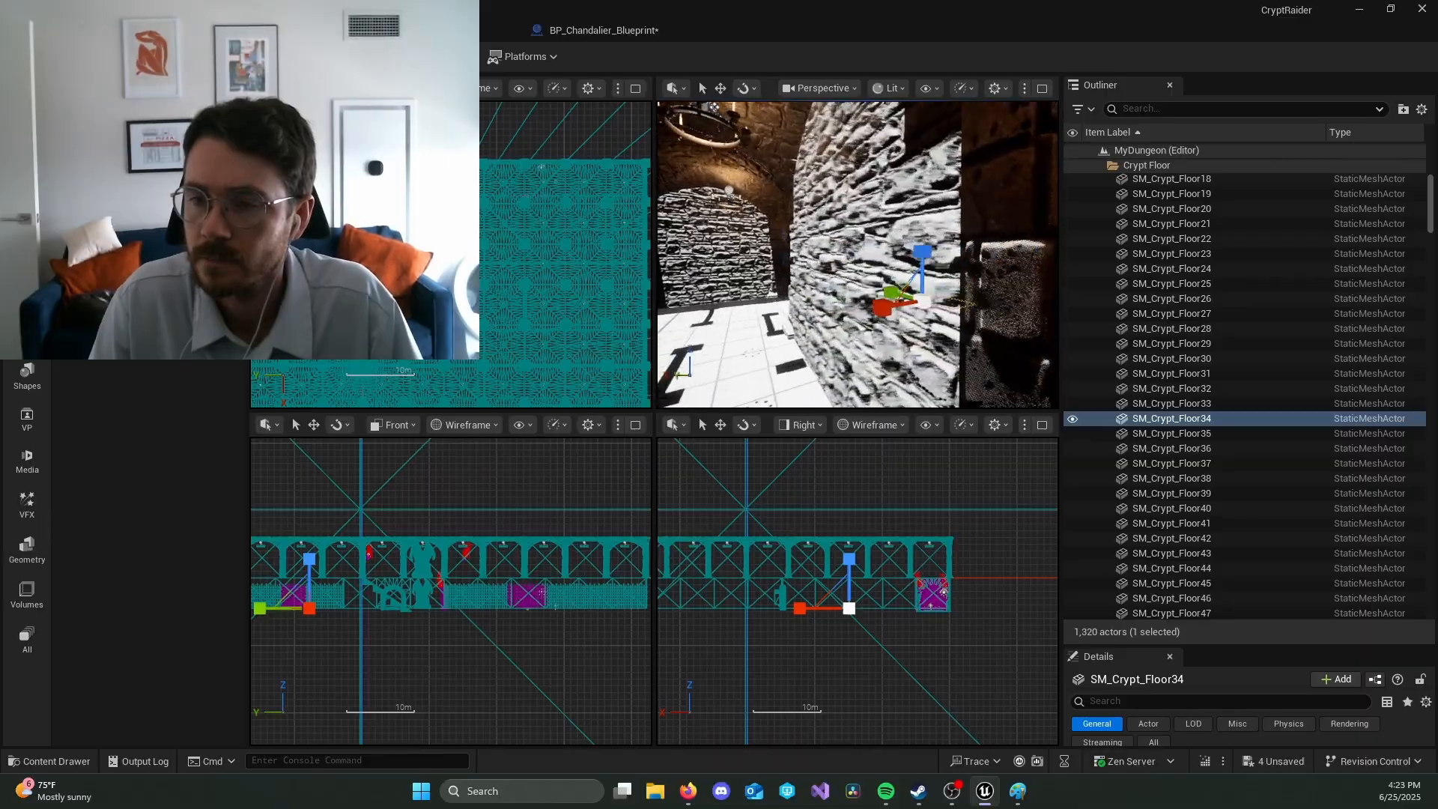
pyautogui.moveTo(857, 255); pyautogui.dragTo(708, 263, button='right')
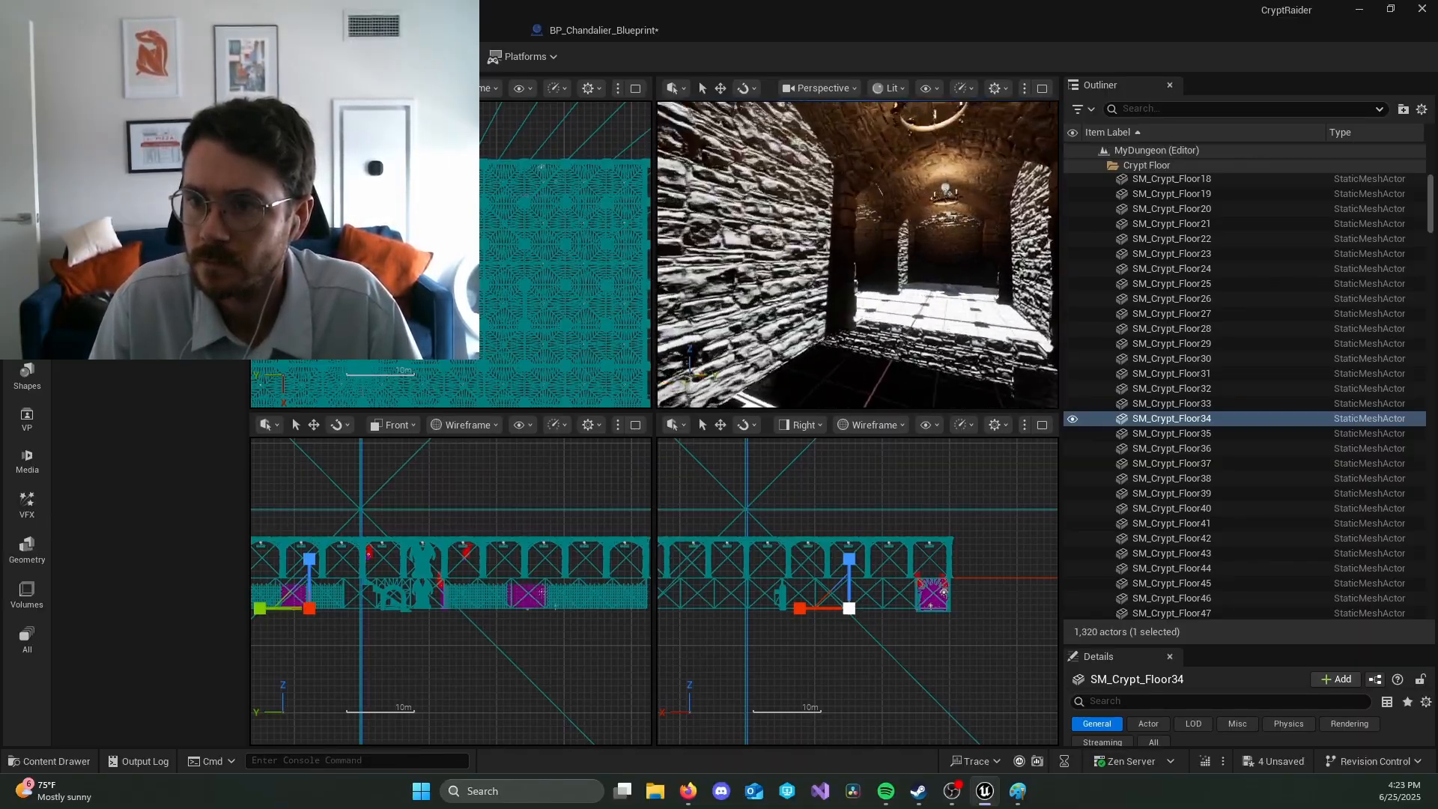
pyautogui.moveTo(857, 255); pyautogui.dragTo(1029, 251, button='right')
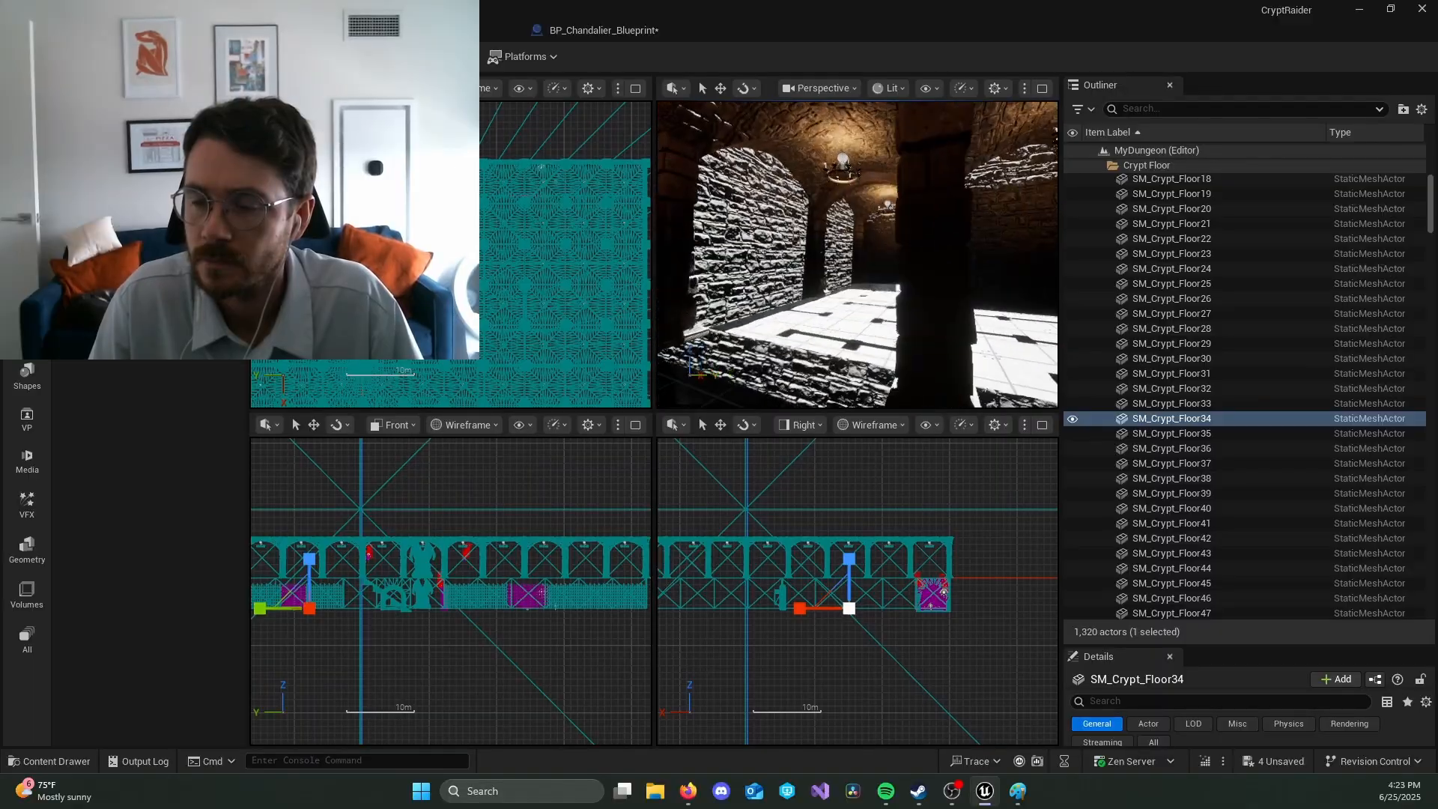
pyautogui.moveTo(858, 255); pyautogui.dragTo(708, 259, button='right')
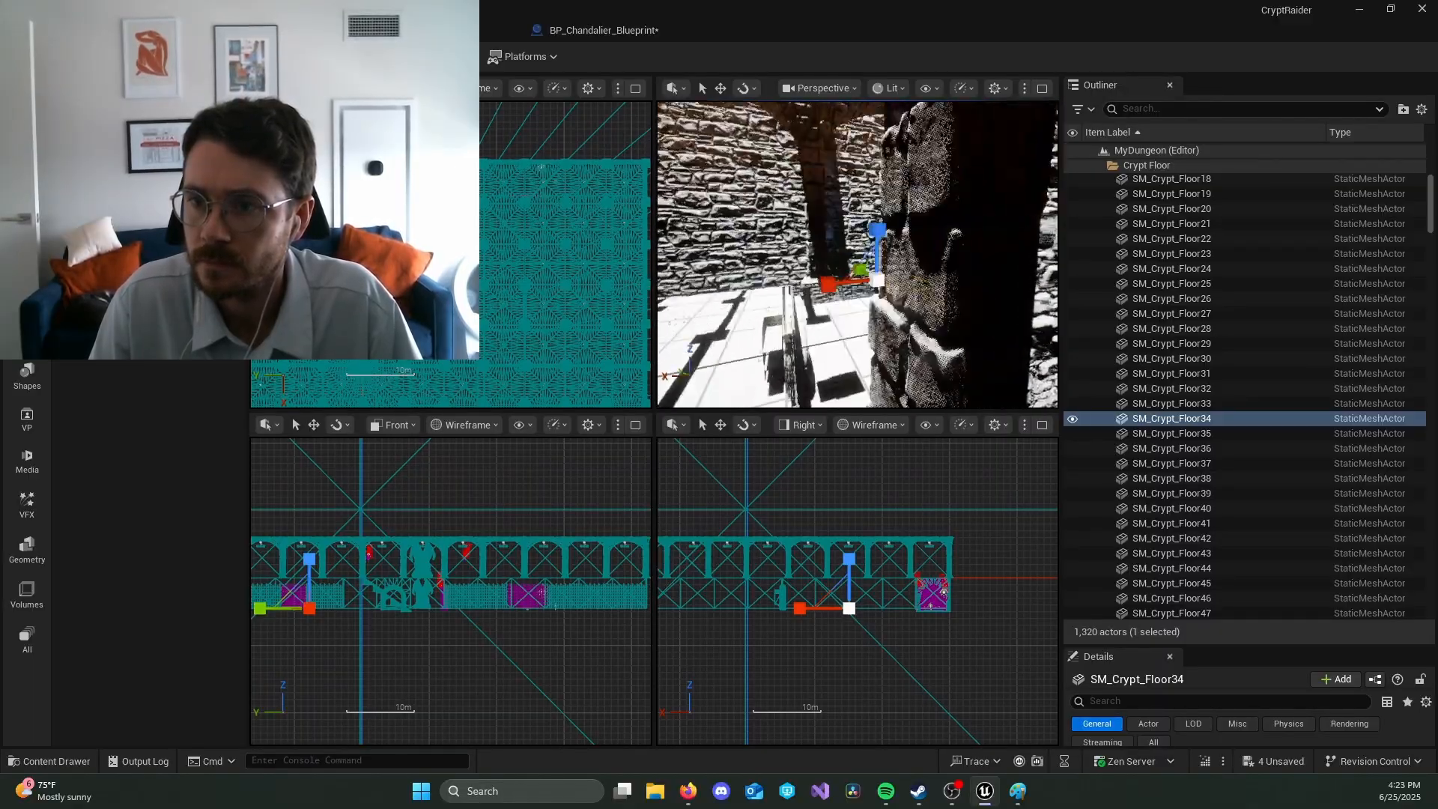
pyautogui.moveTo(857, 254); pyautogui.dragTo(932, 254, button='right')
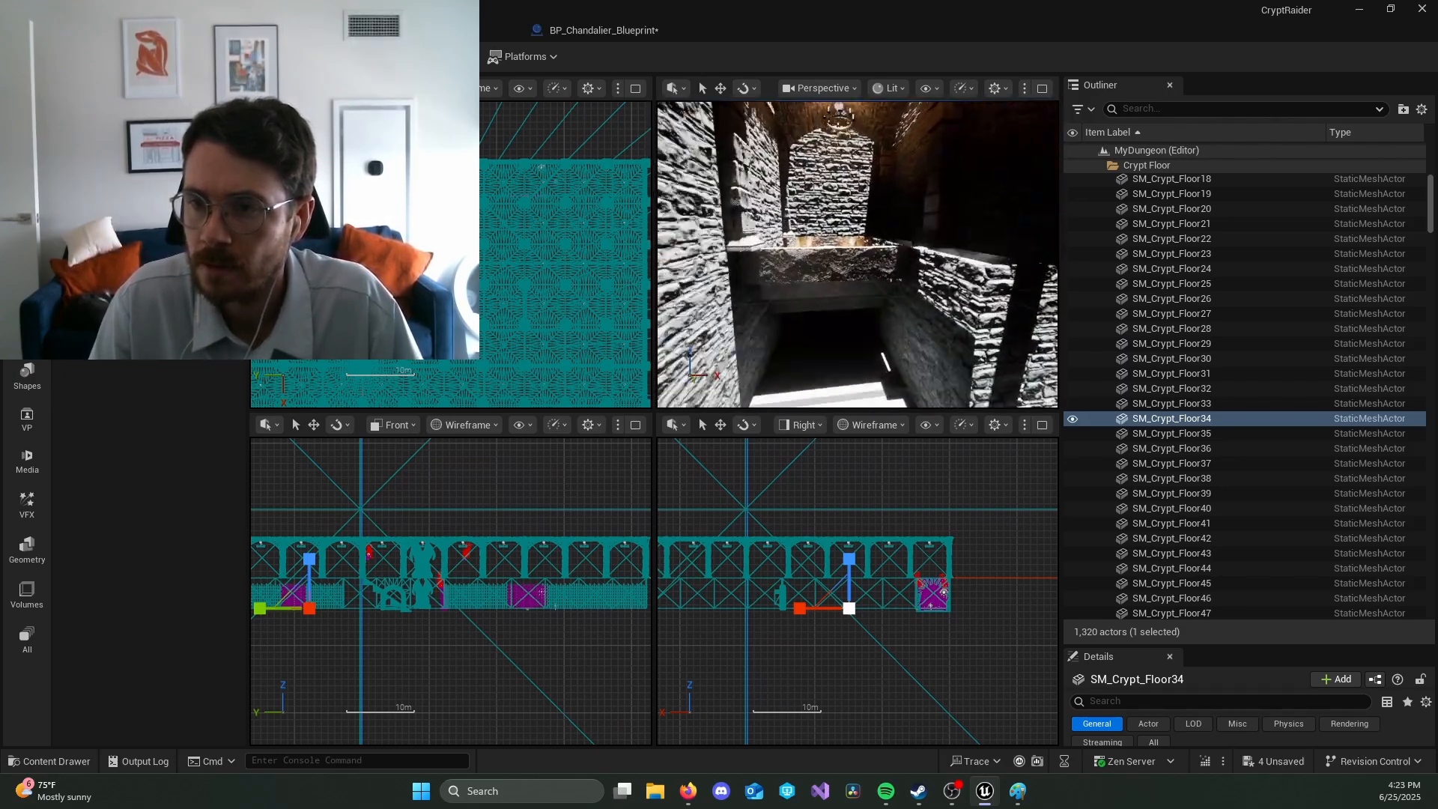
pyautogui.press('w')
pyautogui.moveTo(802, 253); pyautogui.dragTo(678, 260, button='right')
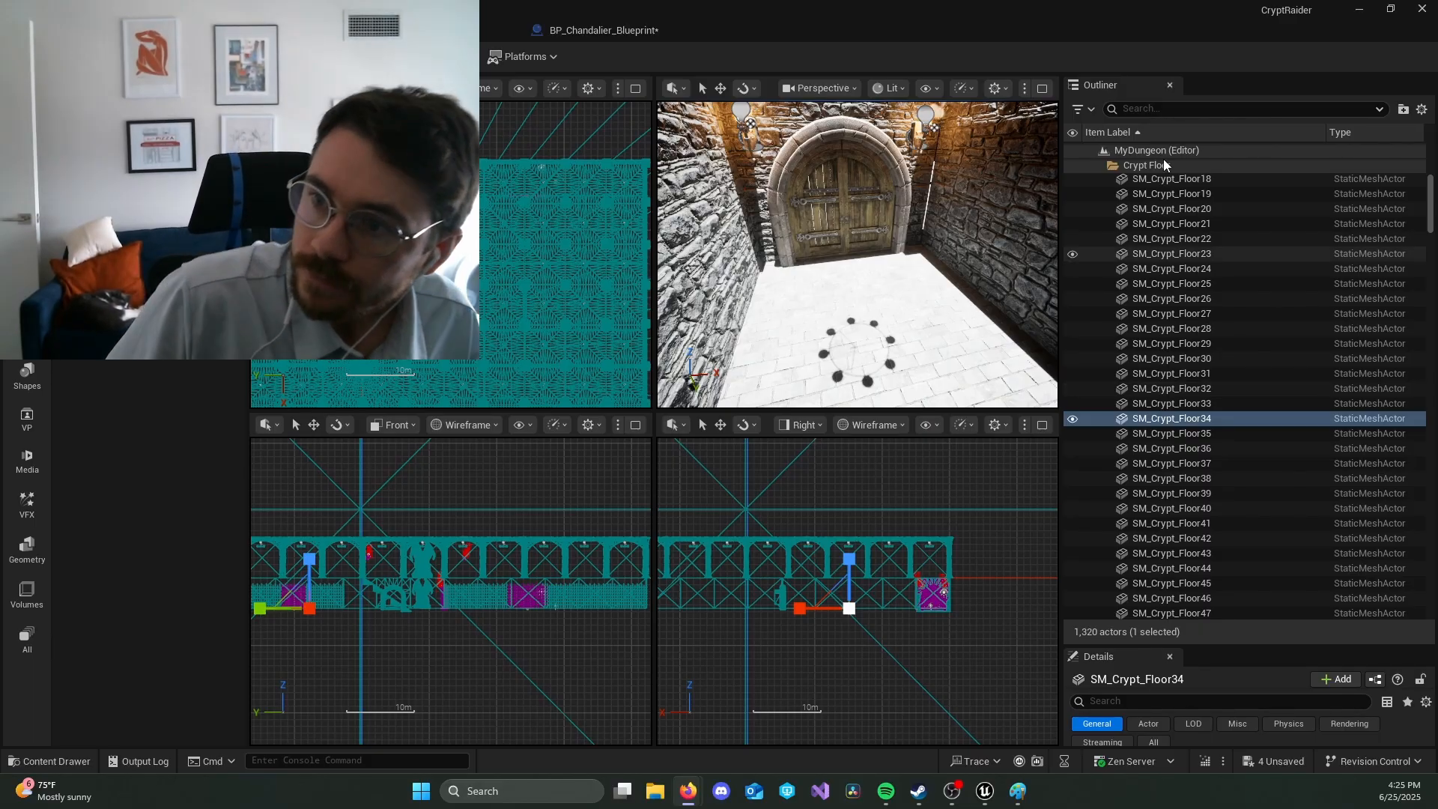
# Step: Collapse the Crypt Floor folder and unhide the Dungeon Floor folder in the Outliner
pyautogui.click(1144, 164)
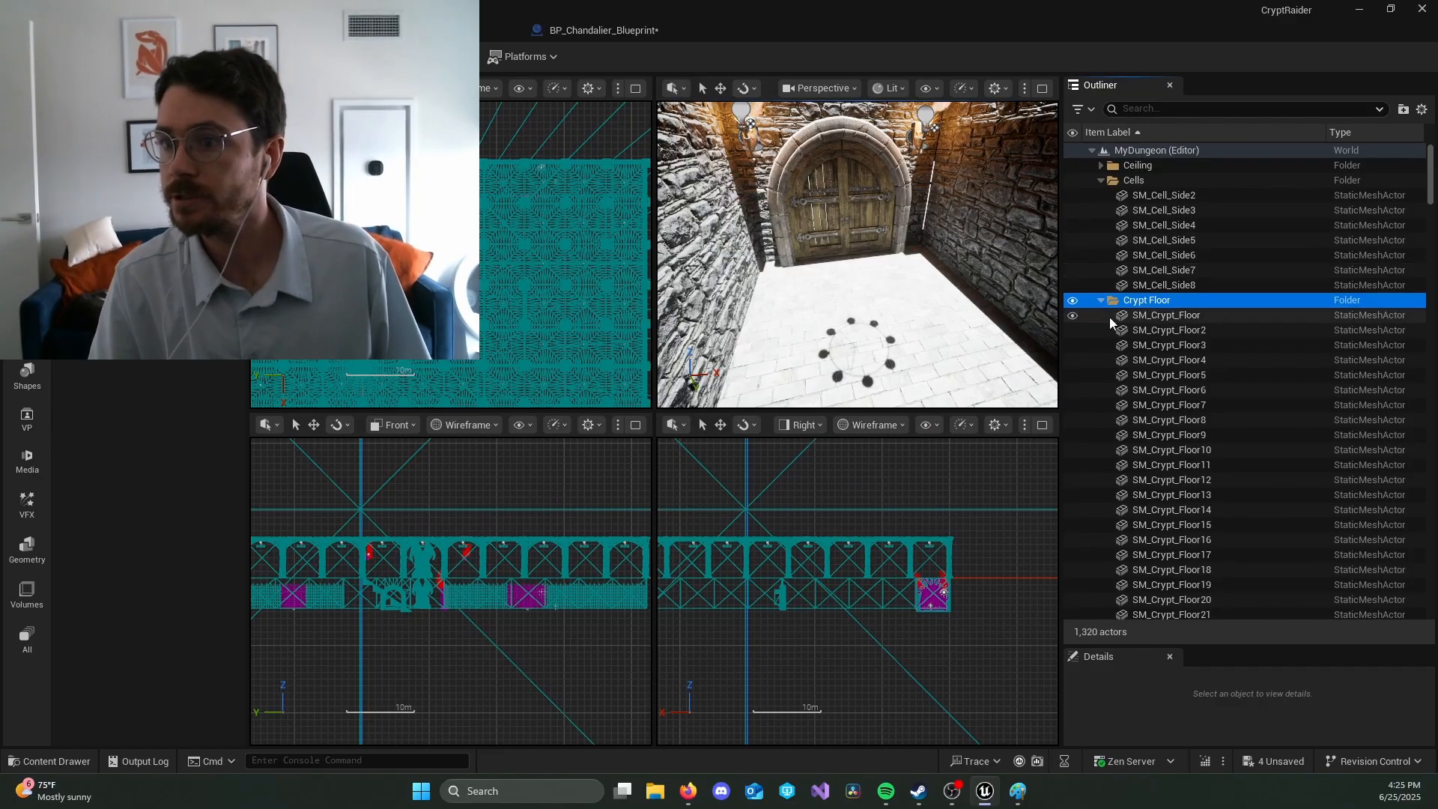
pyautogui.click(1099, 300)
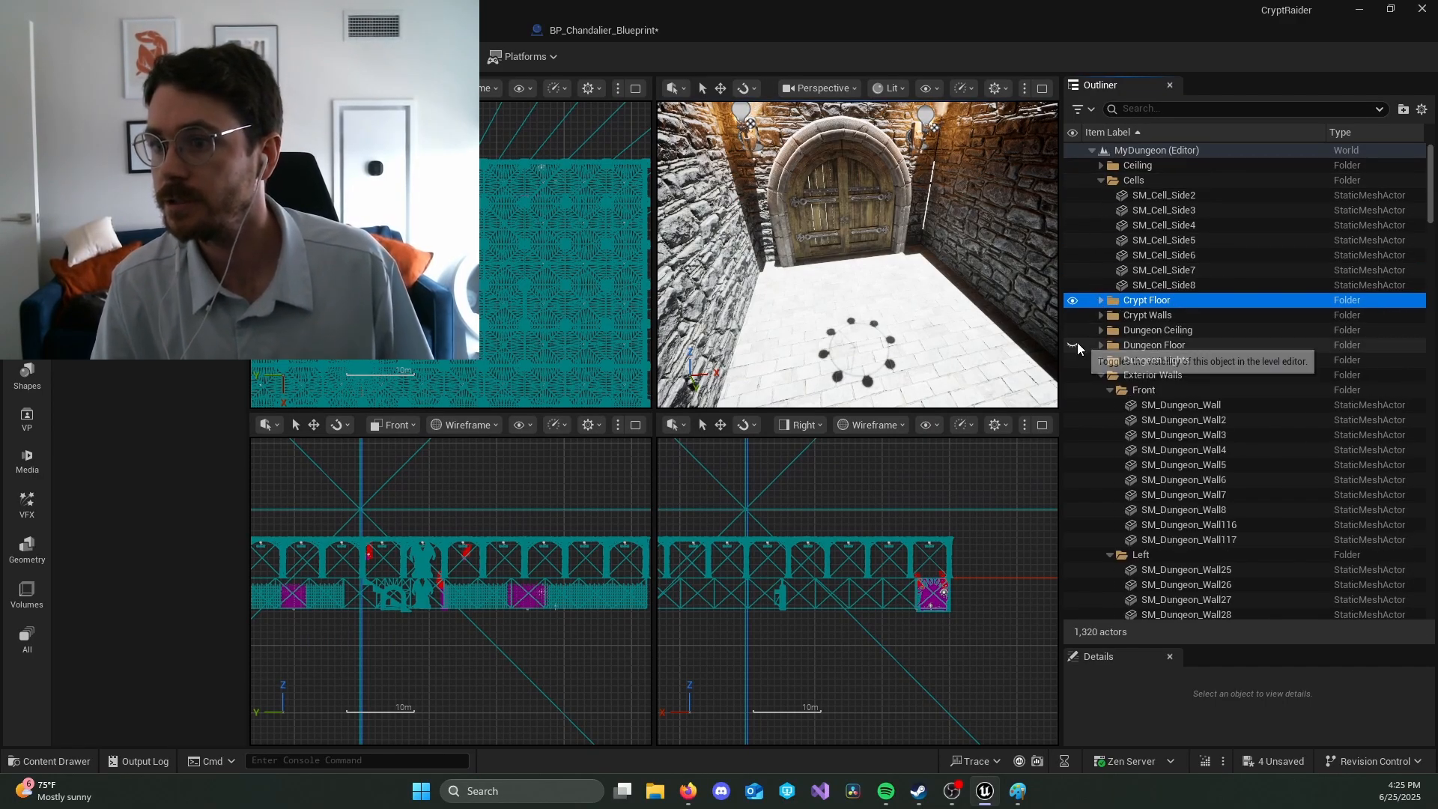
pyautogui.click(1074, 344)
pyautogui.moveTo(1024, 337); pyautogui.dragTo(1109, 299, button='right')
pyautogui.moveTo(858, 285); pyautogui.dragTo(1033, 258, button='right')
pyautogui.moveTo(858, 254); pyautogui.dragTo(993, 226, button='right')
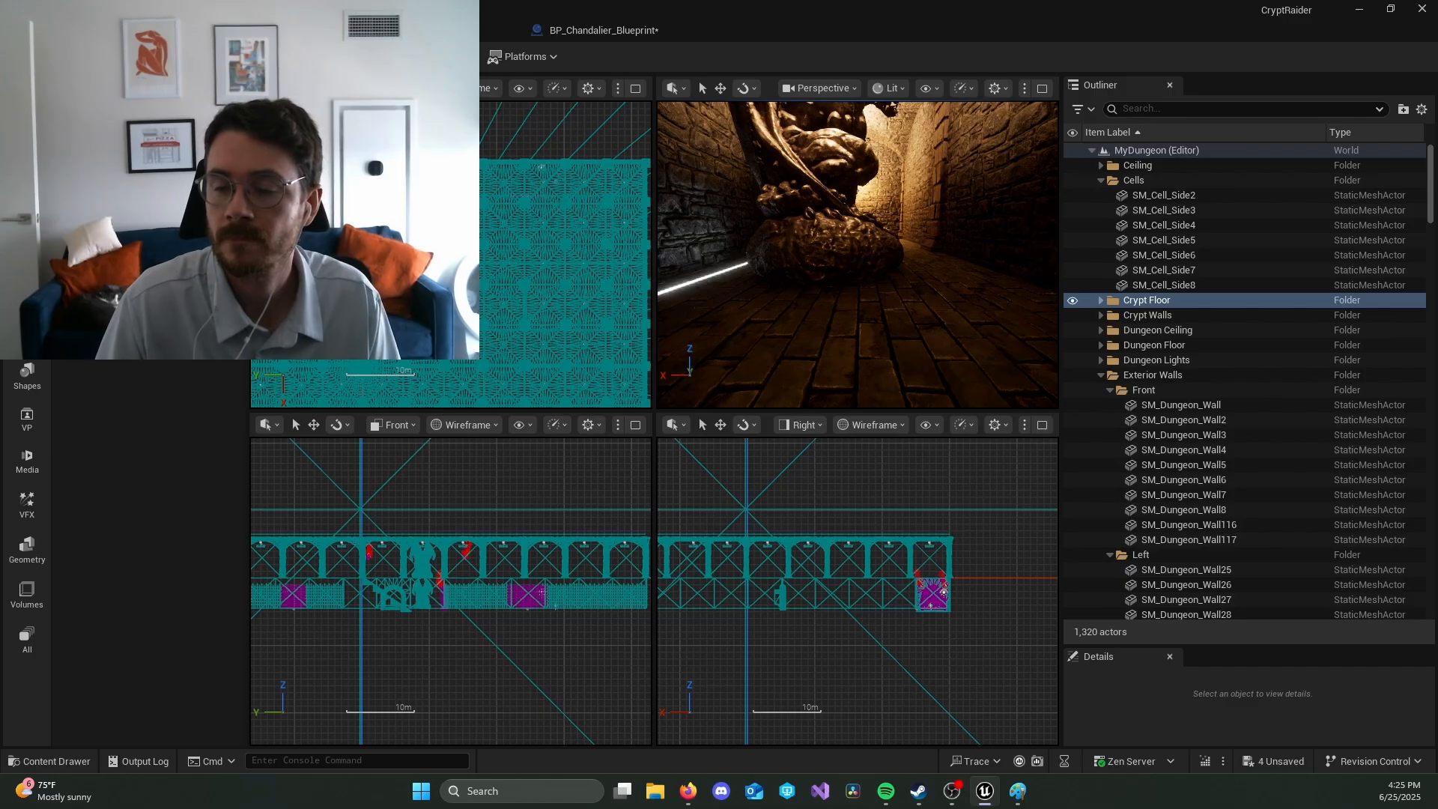
# Step: Play-test the level in the perspective viewport and stop the session
pyautogui.click(385, 57)
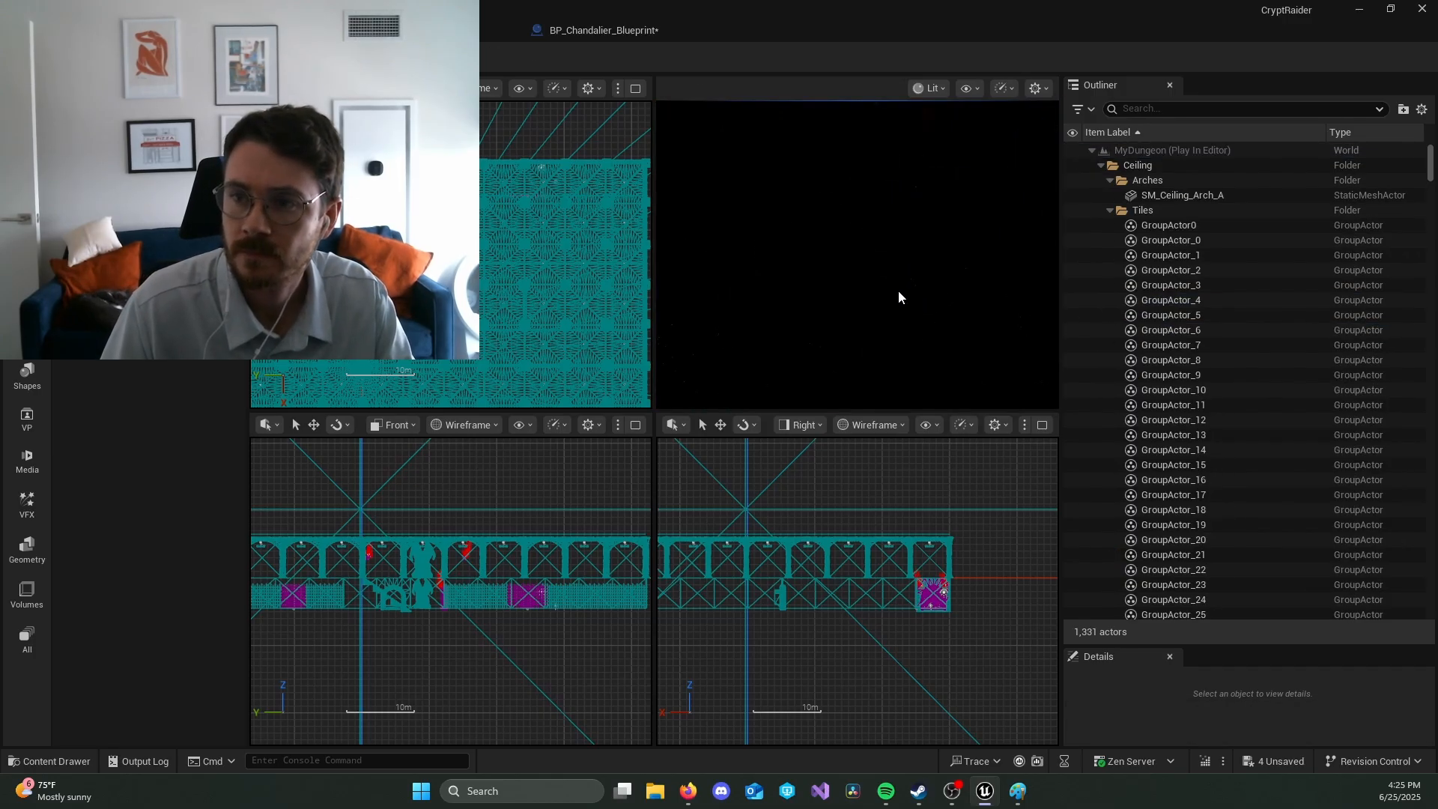
pyautogui.click(897, 290)
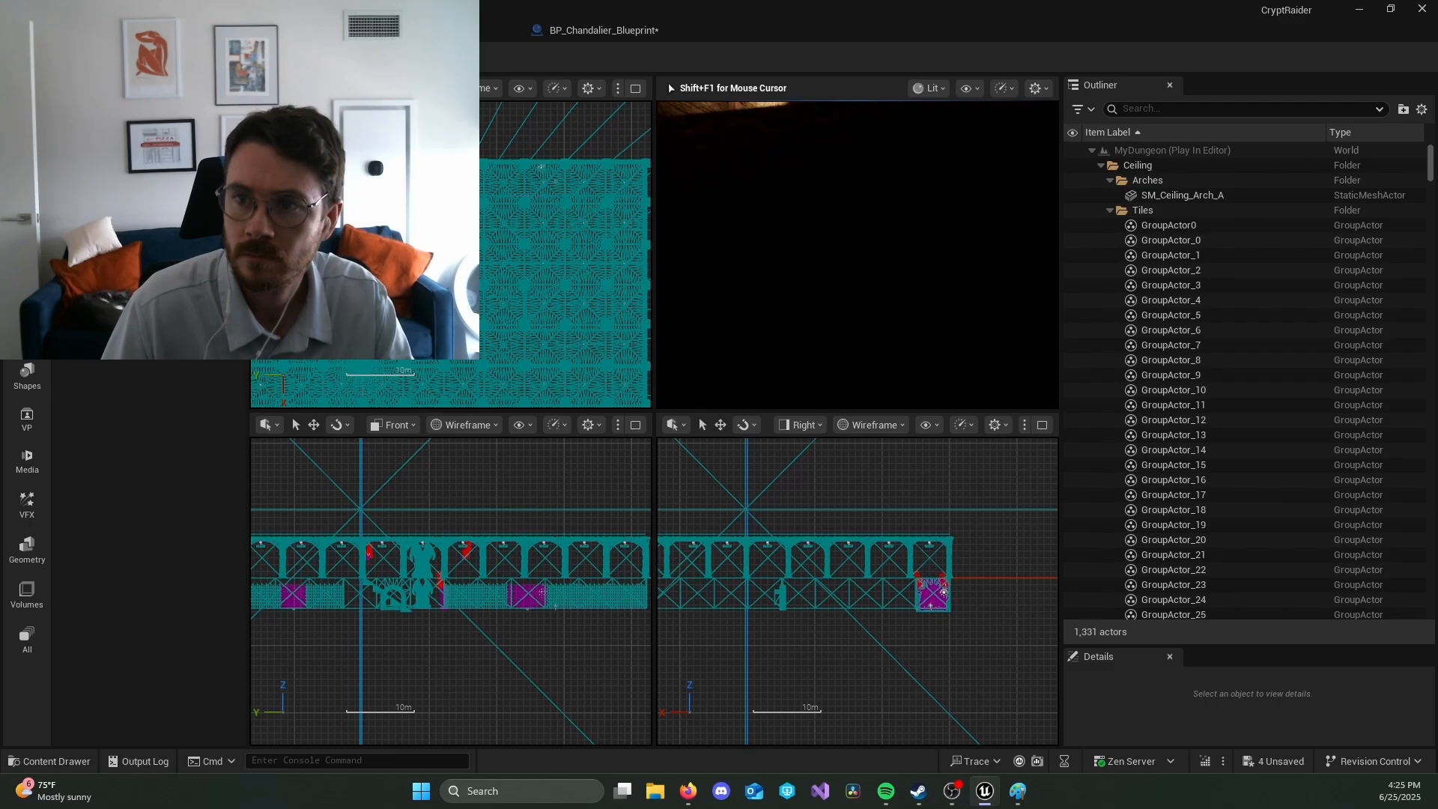
pyautogui.press('Escape')
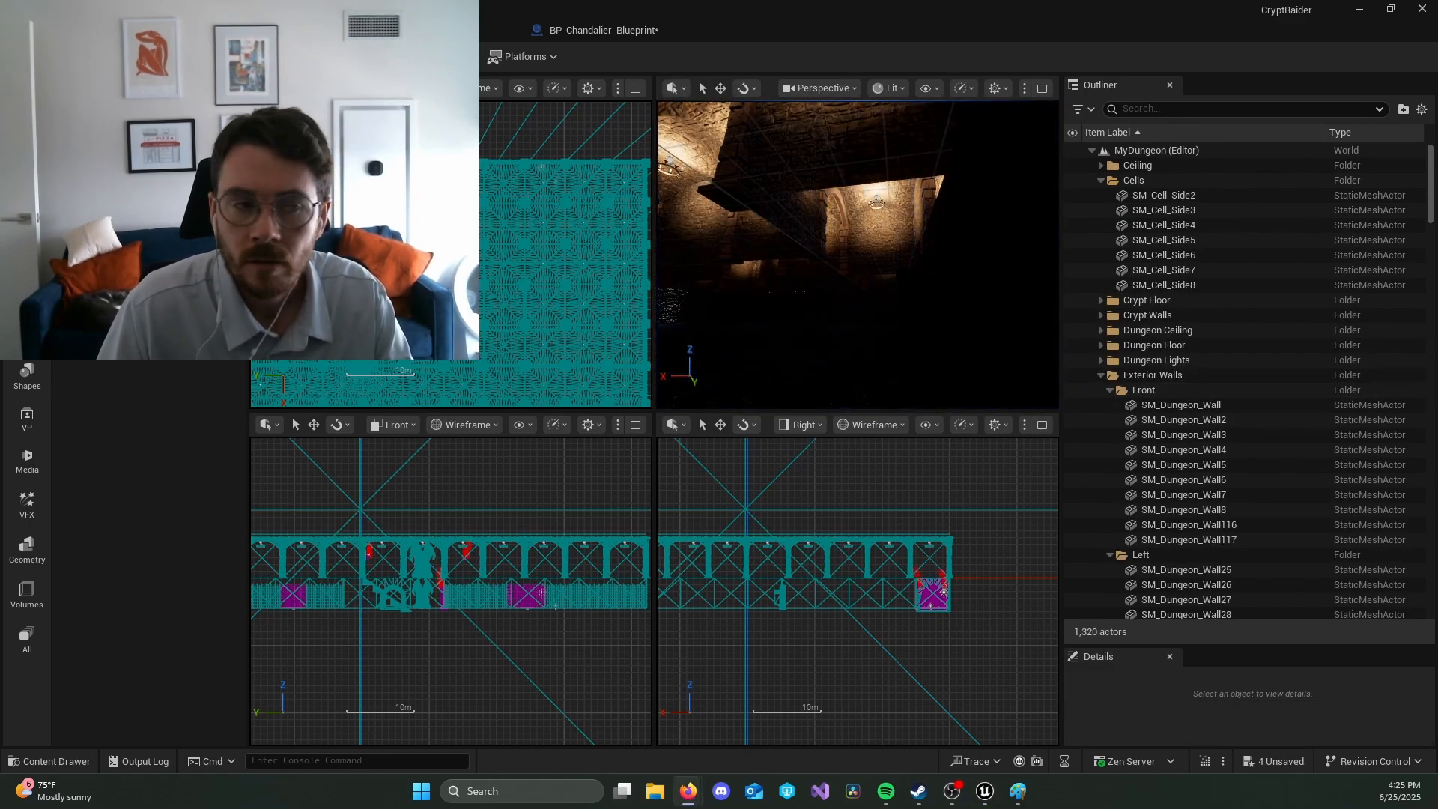
# Step: Filter the Outliner by "sm_fl" and select the first SM_Floor tile in the Dungeon Floor folder
pyautogui.click(1206, 106)
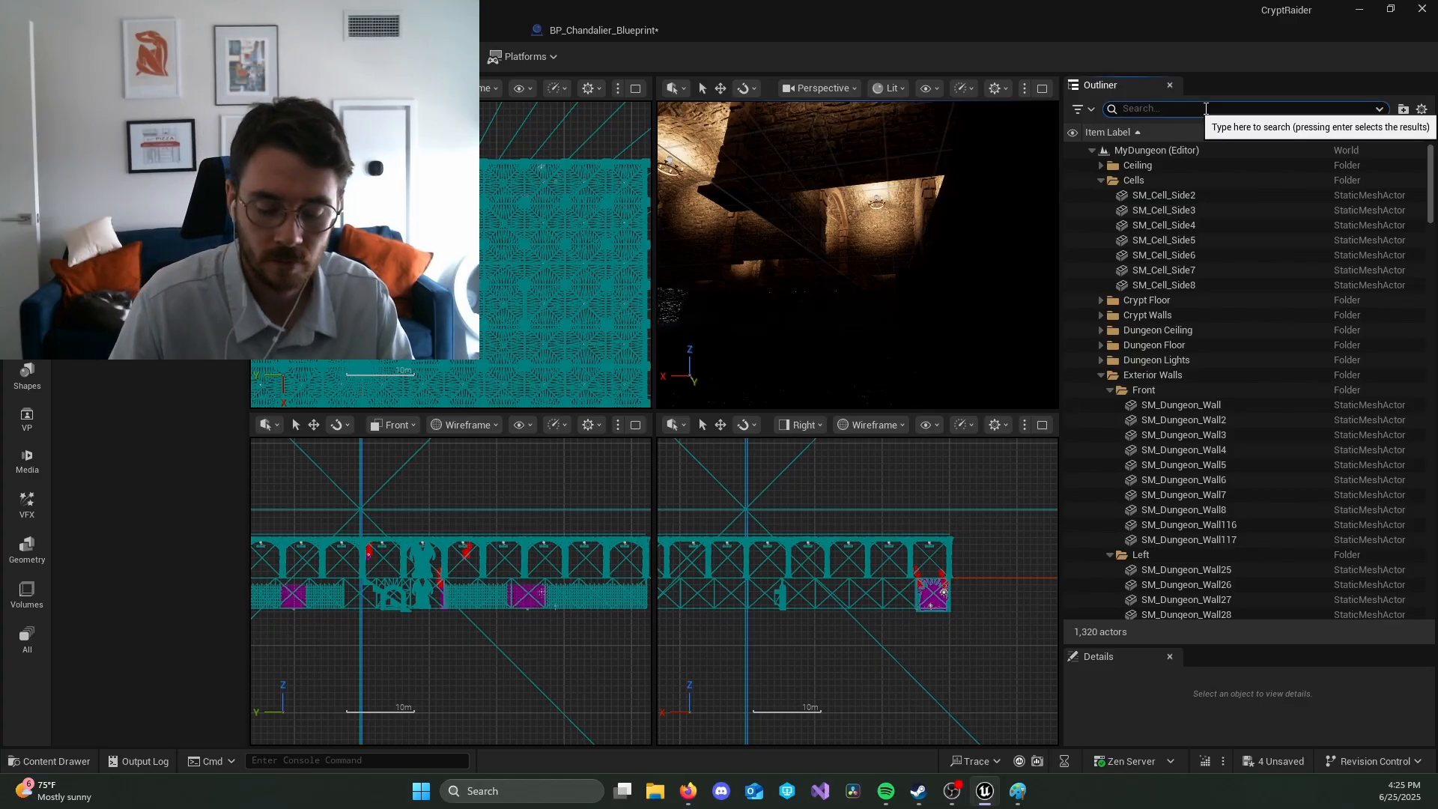
pyautogui.write('sm_fl')
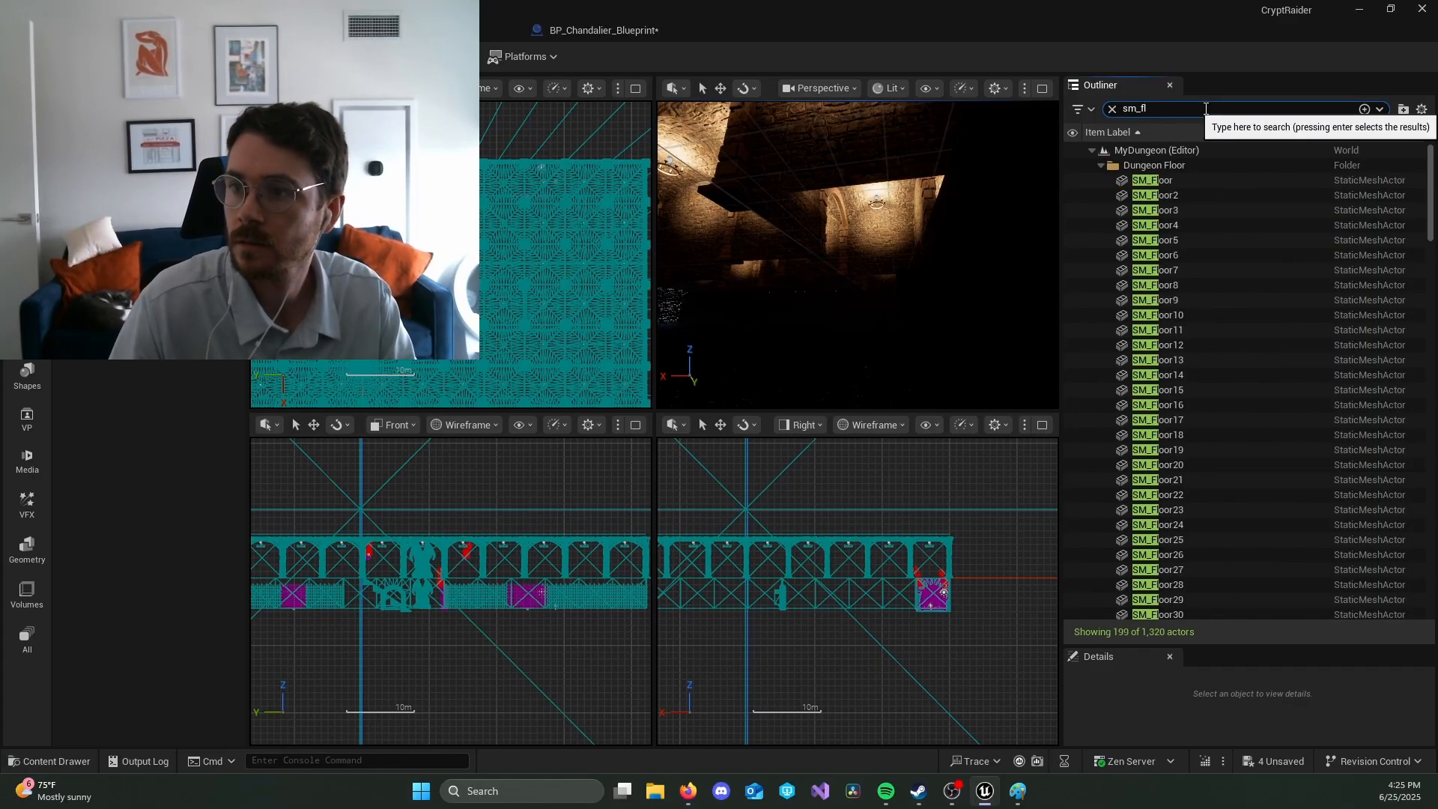
pyautogui.click(1255, 181)
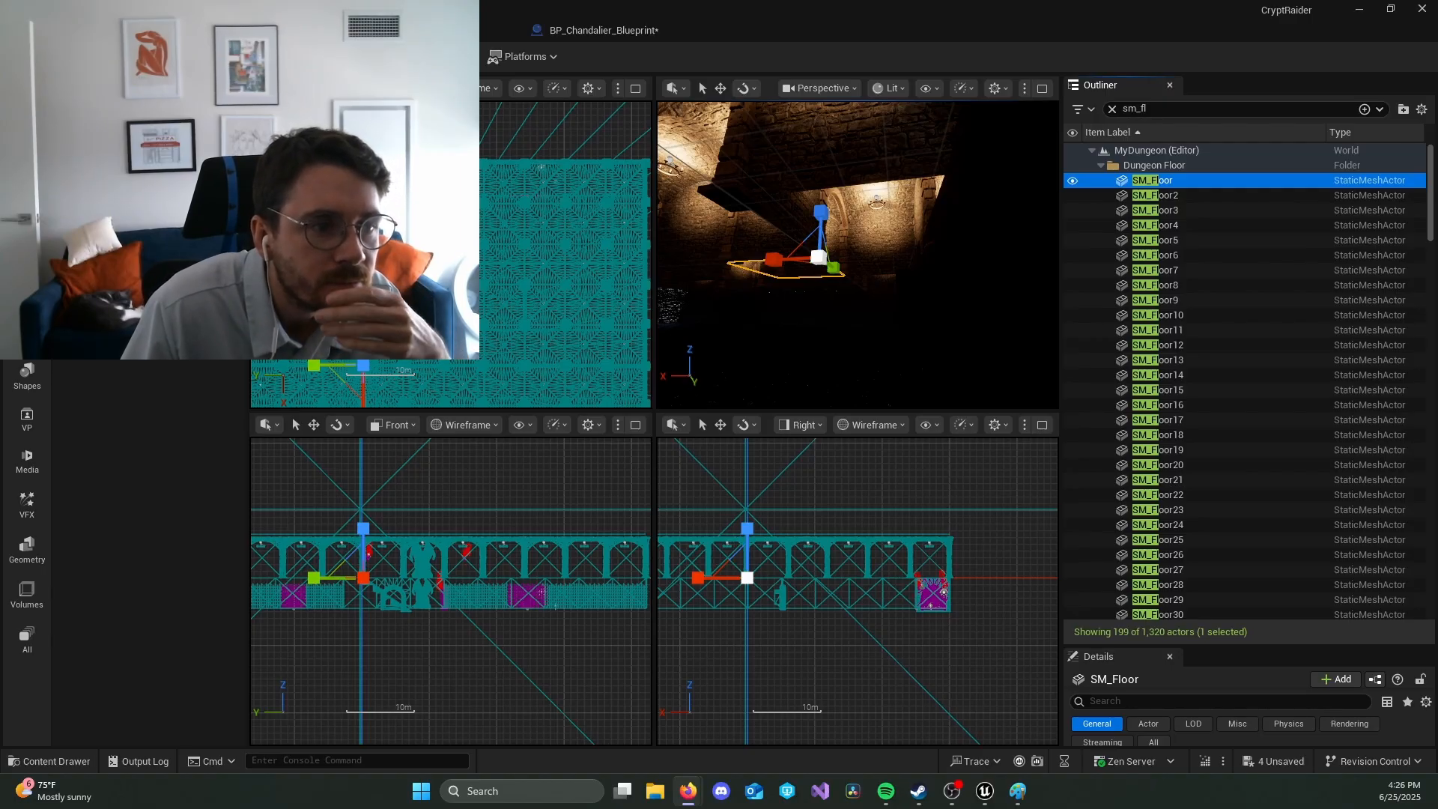
pyautogui.click(1198, 180)
# Step: Enlarge the tile's details area, locate its SM_Floor mesh asset and open it in the Static Mesh editor
pyautogui.moveTo(1248, 645); pyautogui.dragTo(1272, 236)
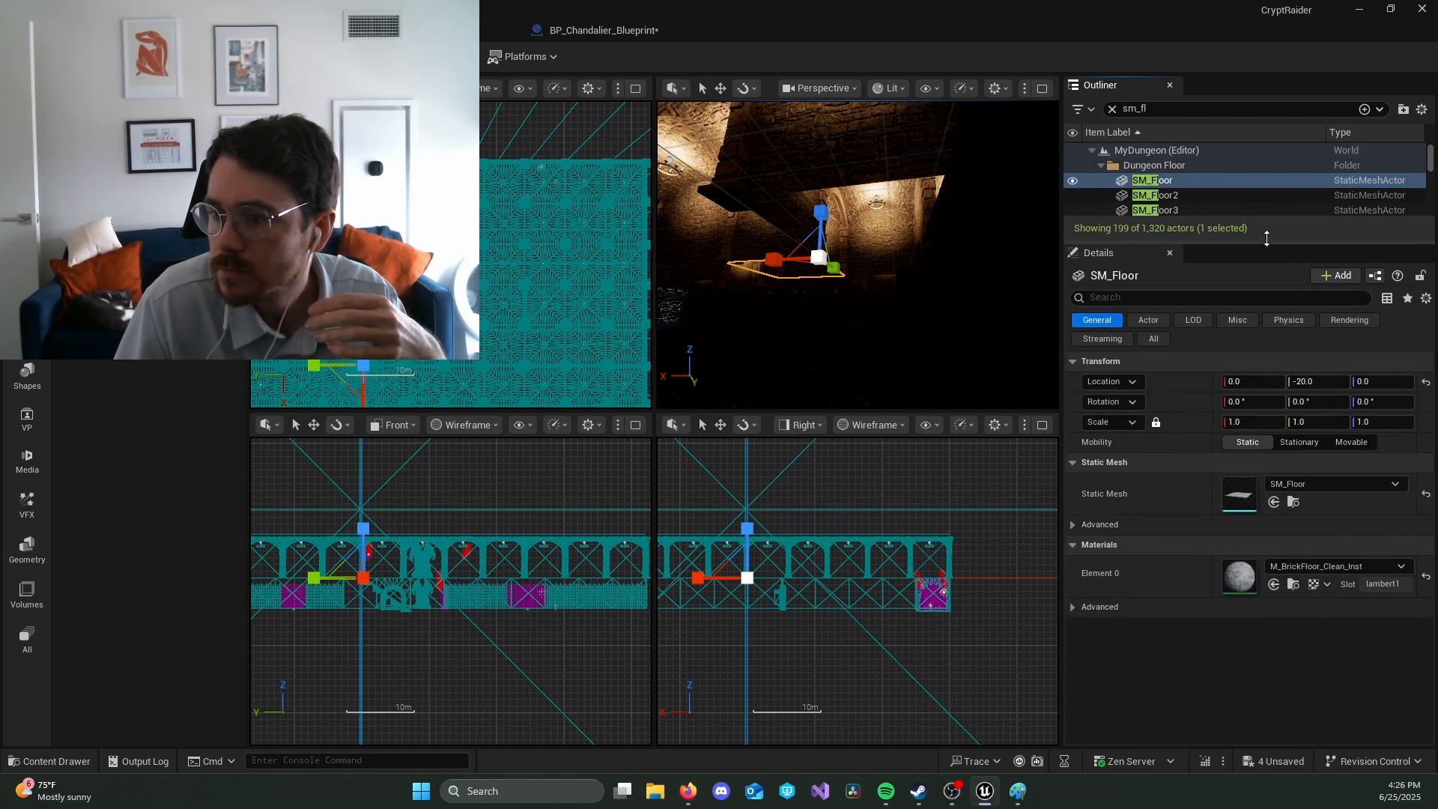
pyautogui.click(1288, 496)
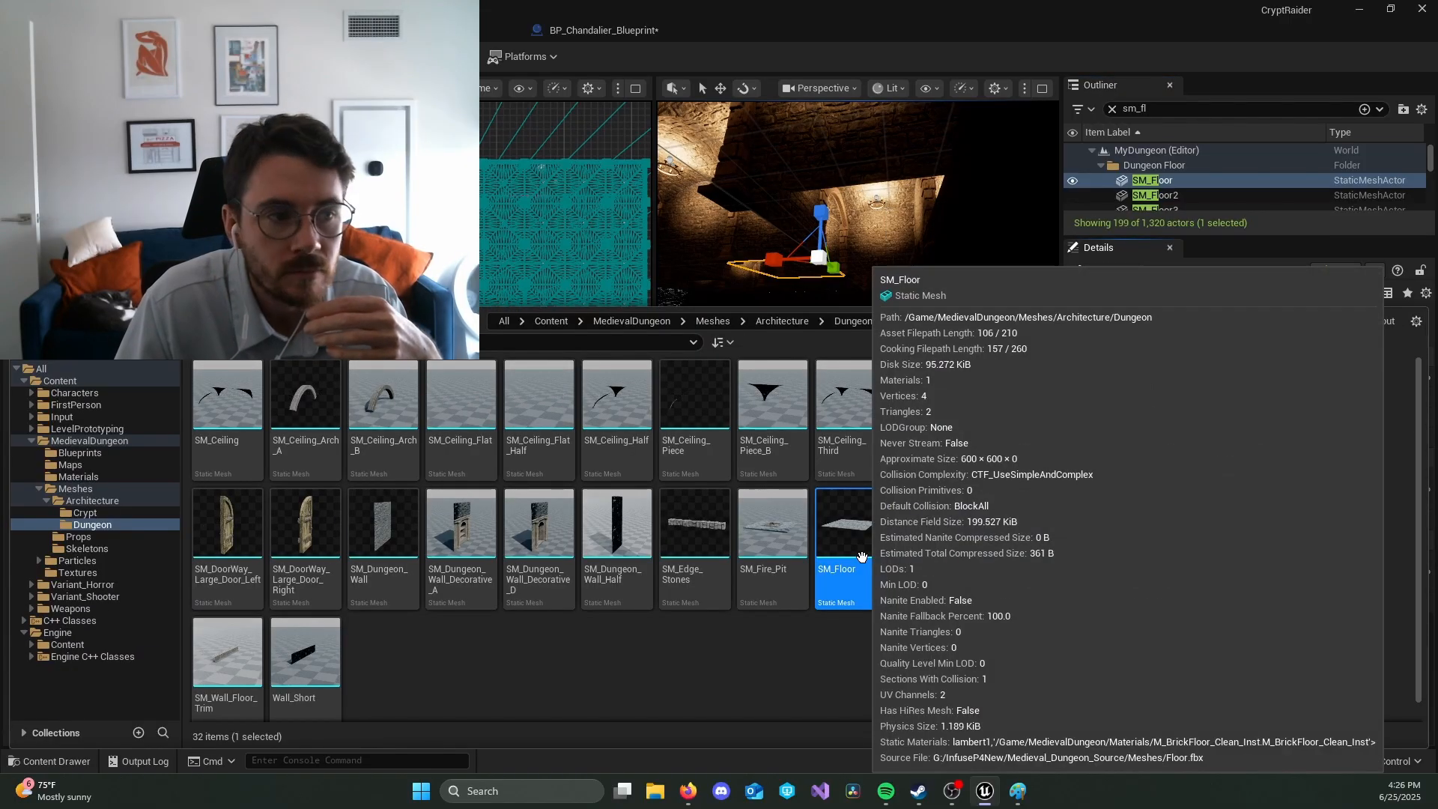
pyautogui.doubleClick(861, 556)
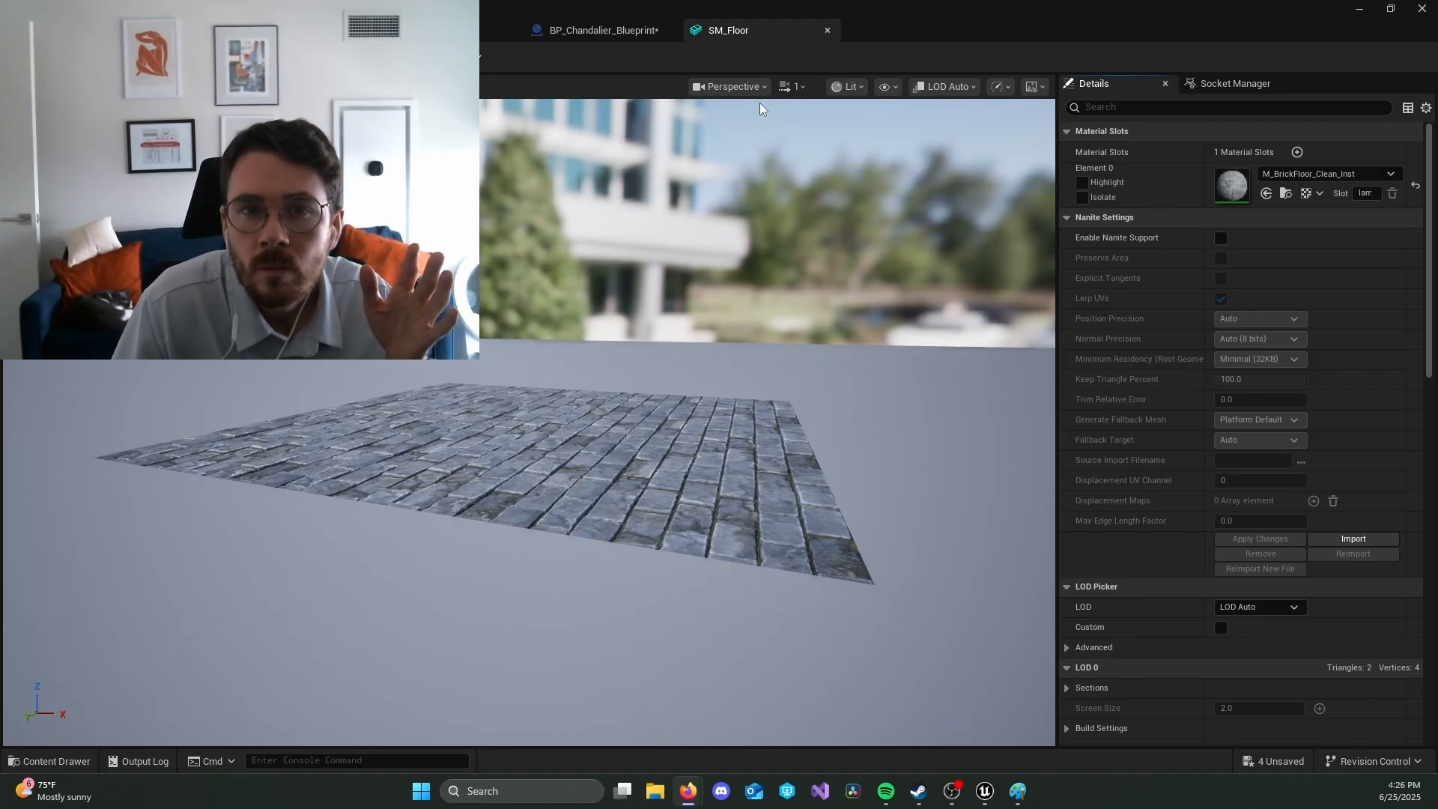
pyautogui.click(389, 57)
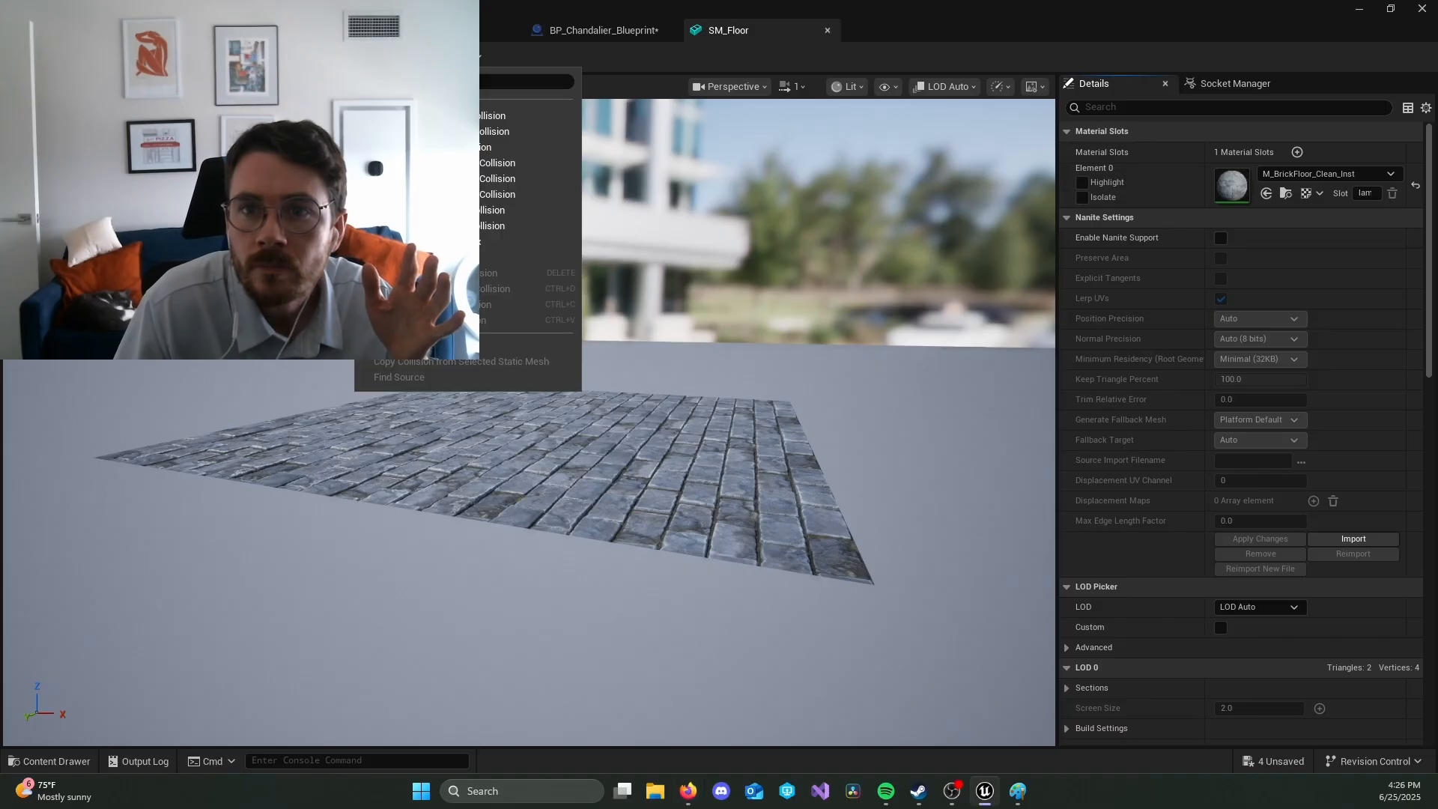
pyautogui.click(697, 65)
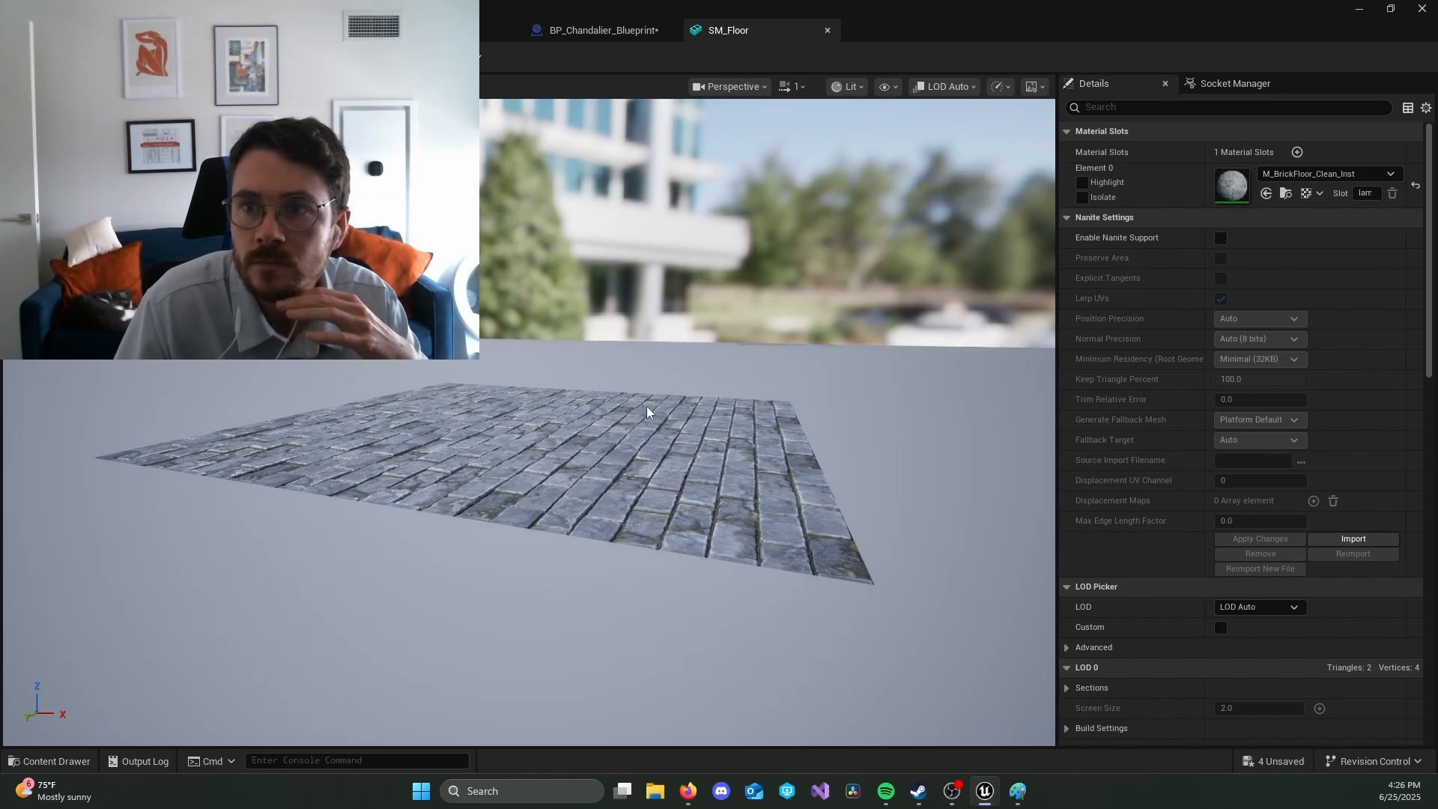
pyautogui.click(894, 89)
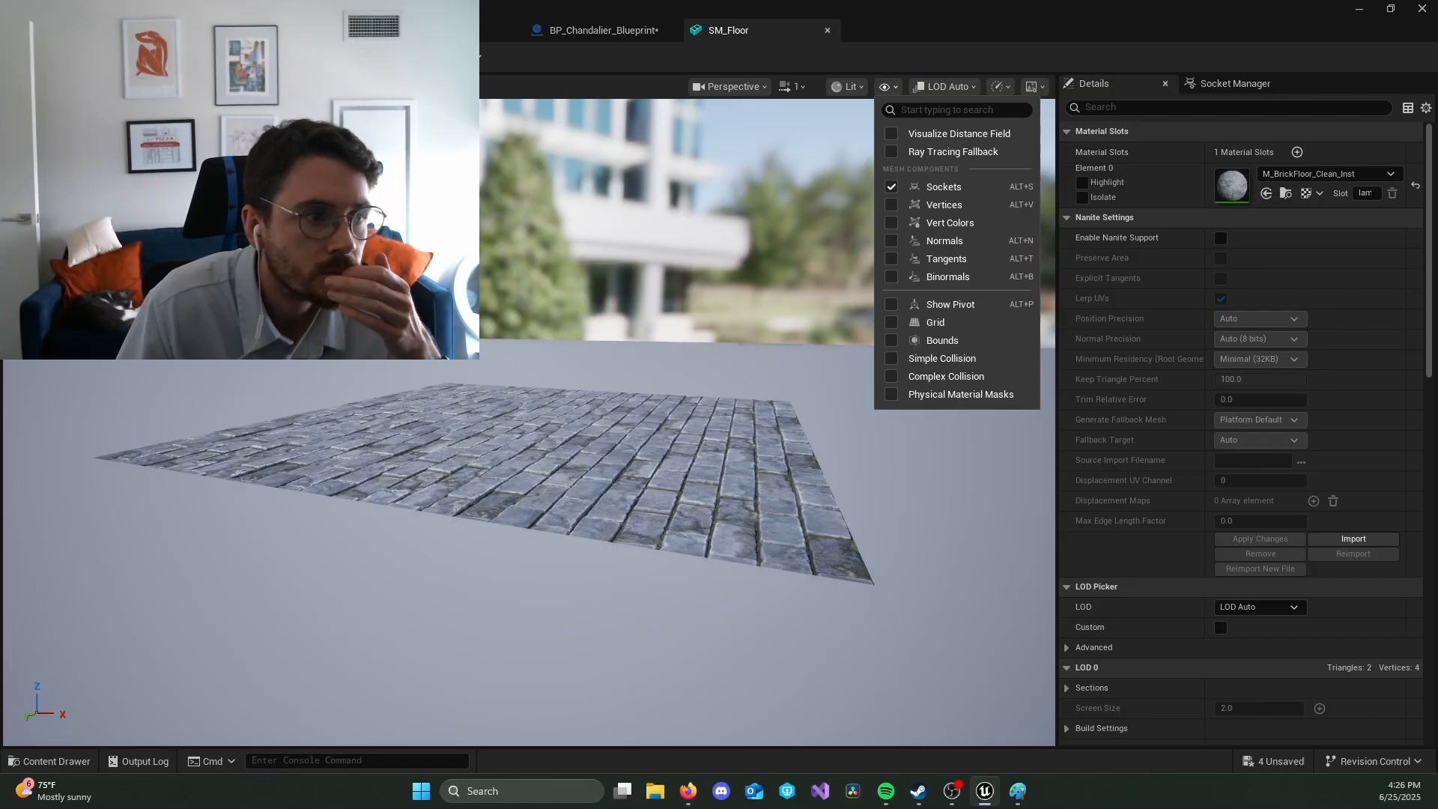
pyautogui.hotkey('alt', 'Tab')
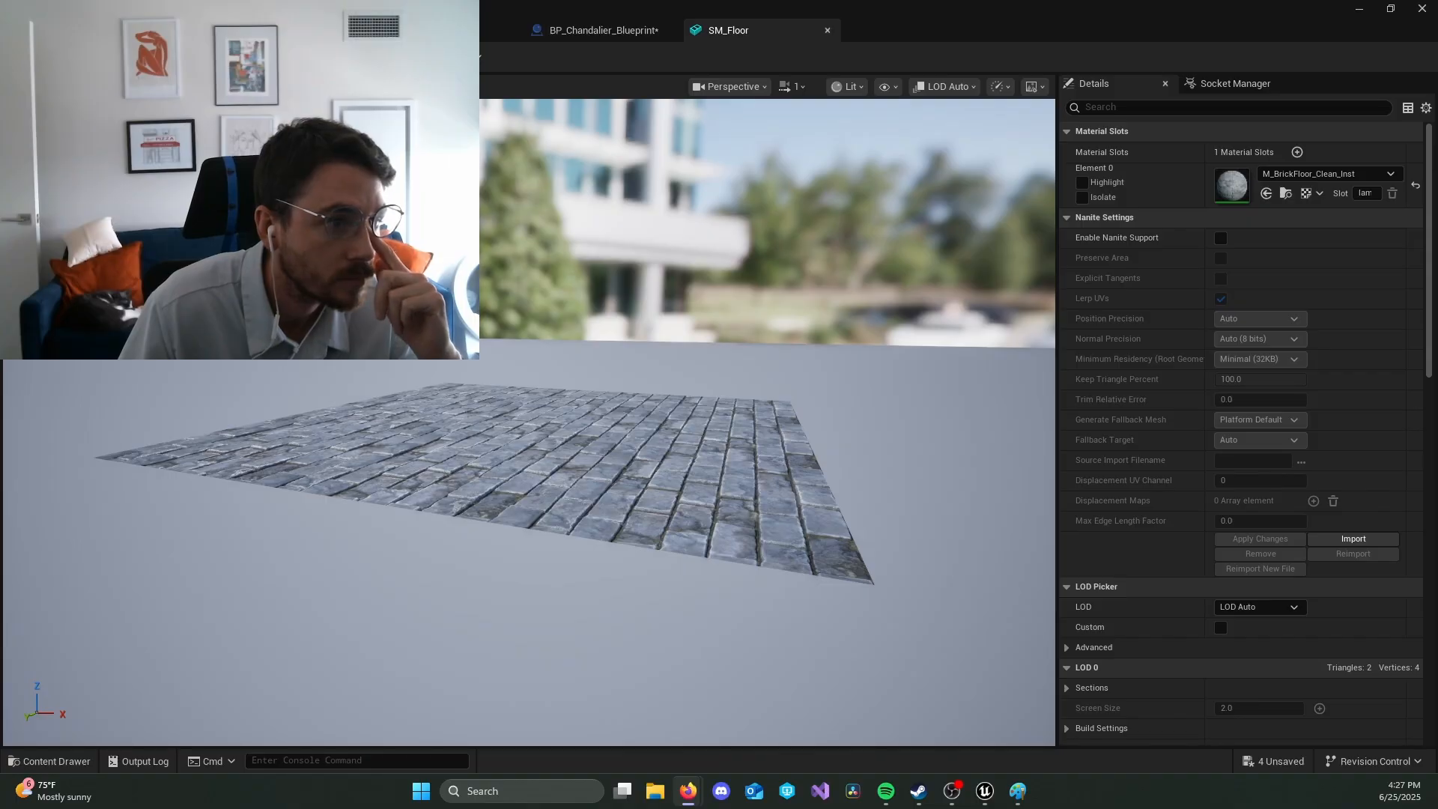
# Step: Display simple collision for the SM_Floor mesh and add a box simplified collision to it
pyautogui.click(886, 86)
pyautogui.click(920, 359)
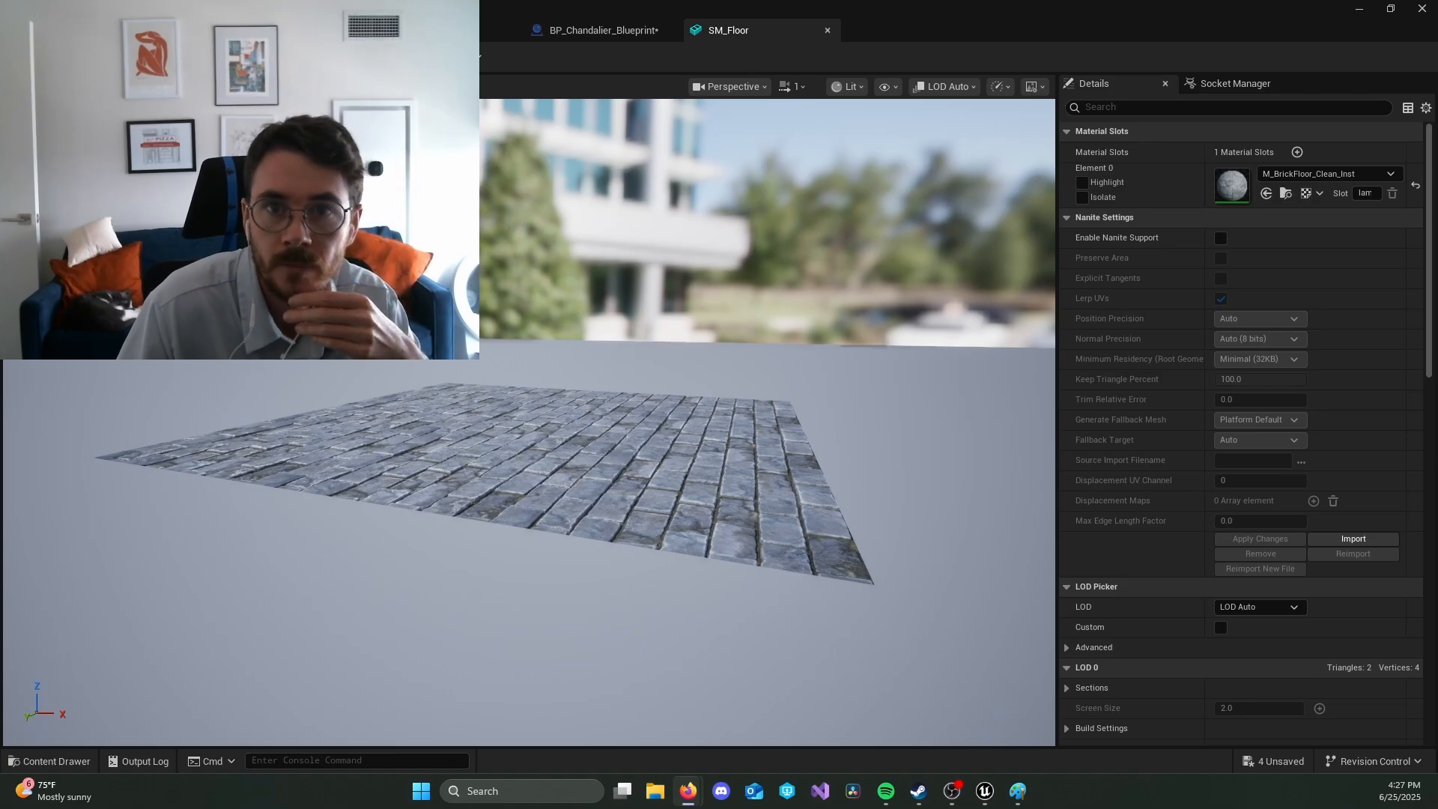
pyautogui.click(396, 57)
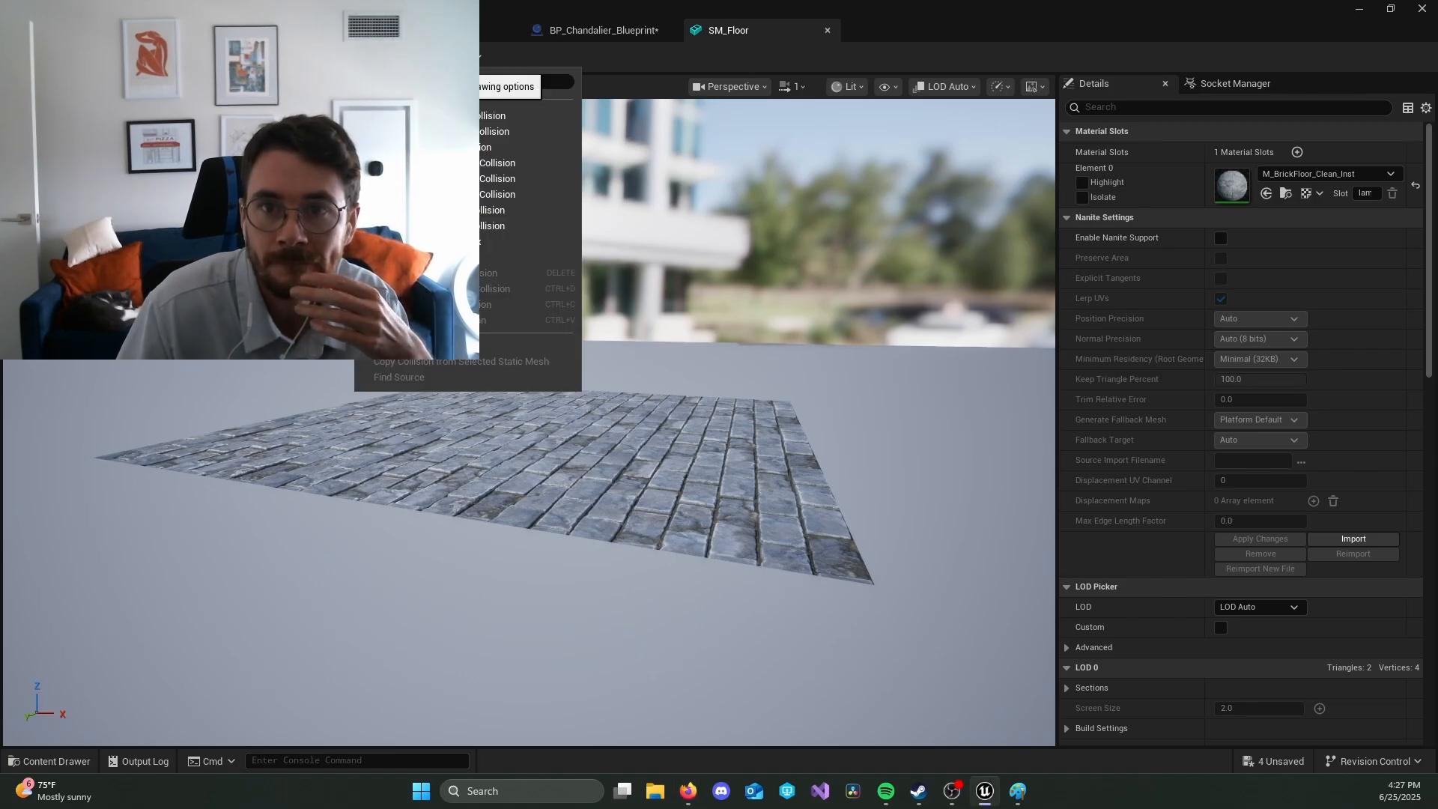
pyautogui.click(450, 147)
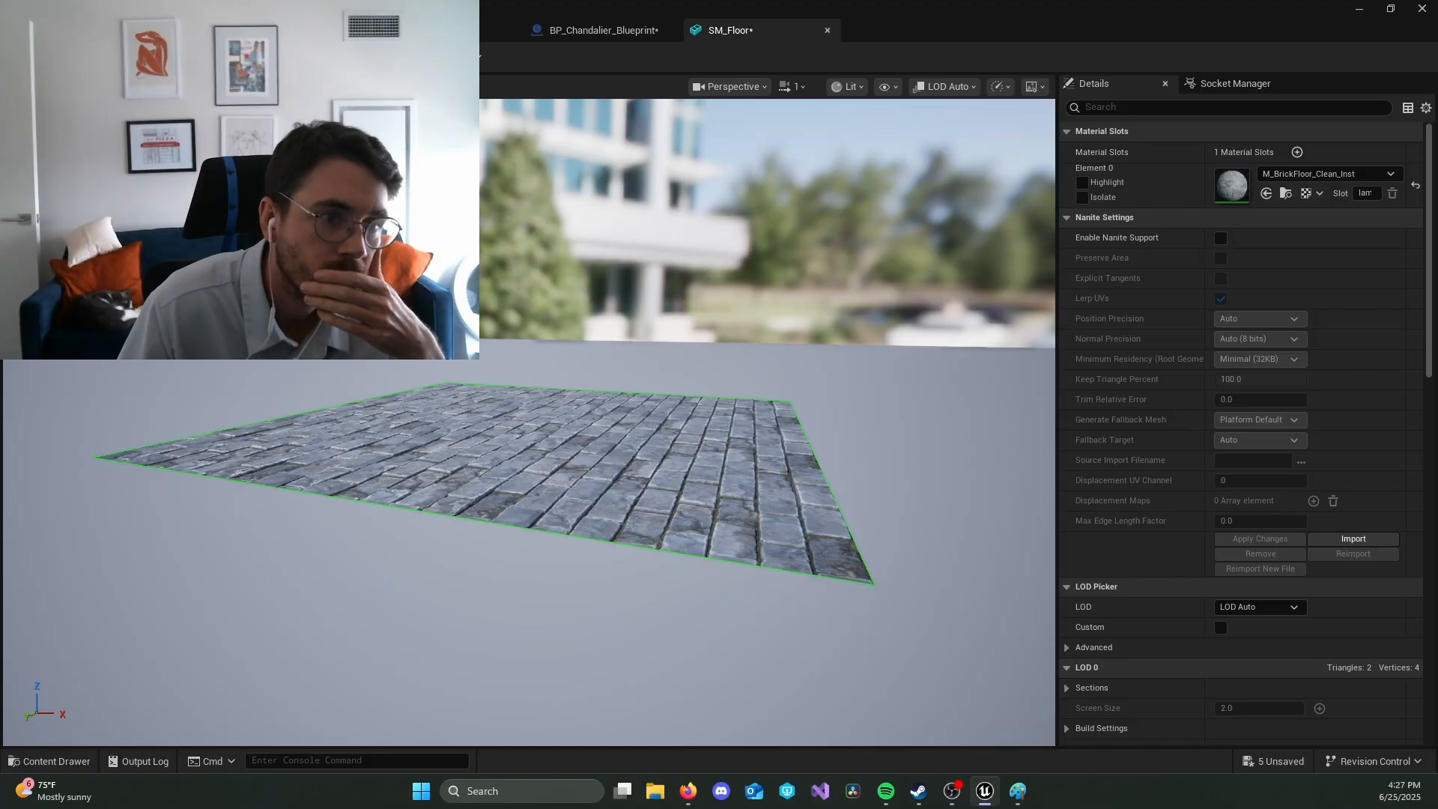
# Step: Expand the collision primitives in the mesh details down to the settings of box Index [0]
pyautogui.scroll(-4, 1305, 352)
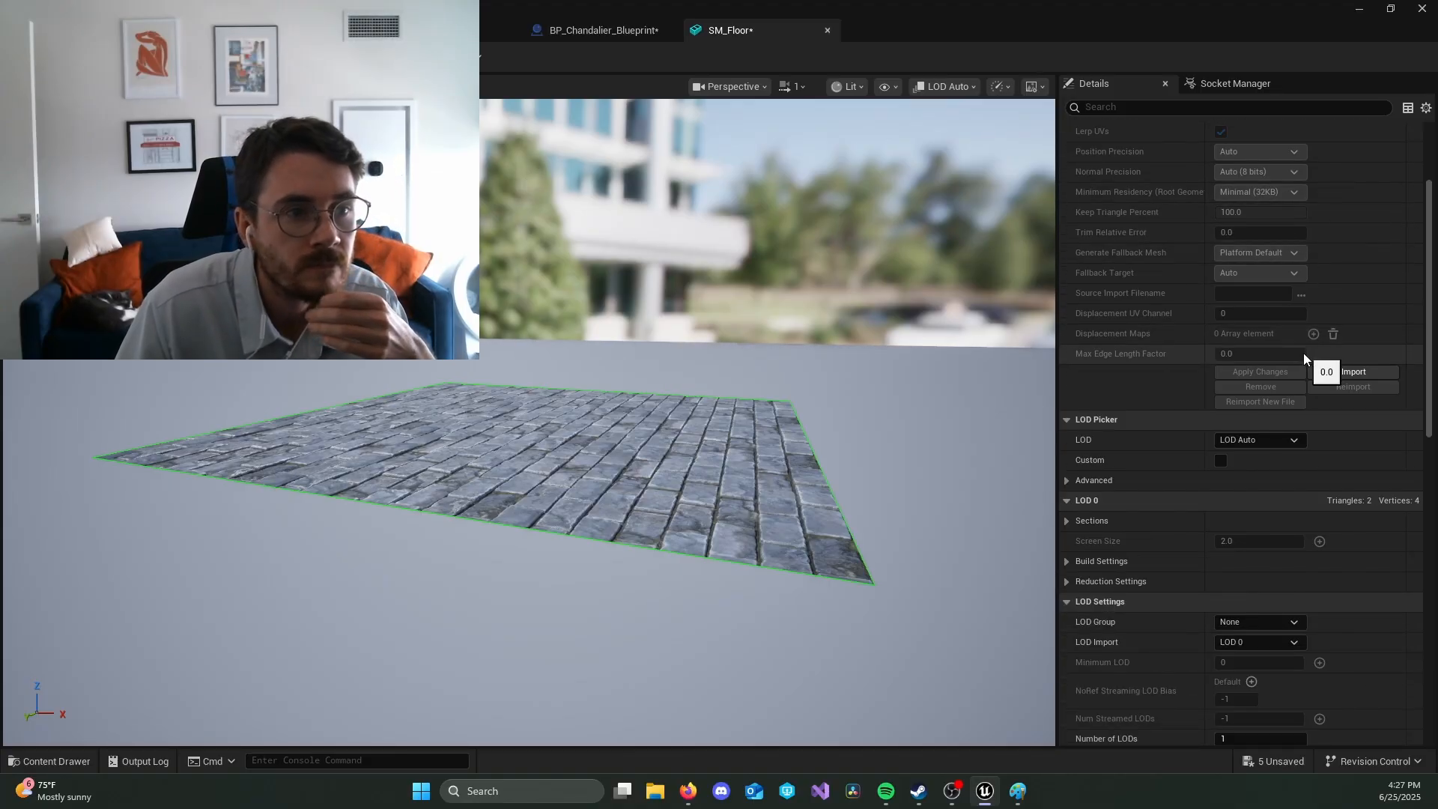
pyautogui.scroll(-4, 1303, 353)
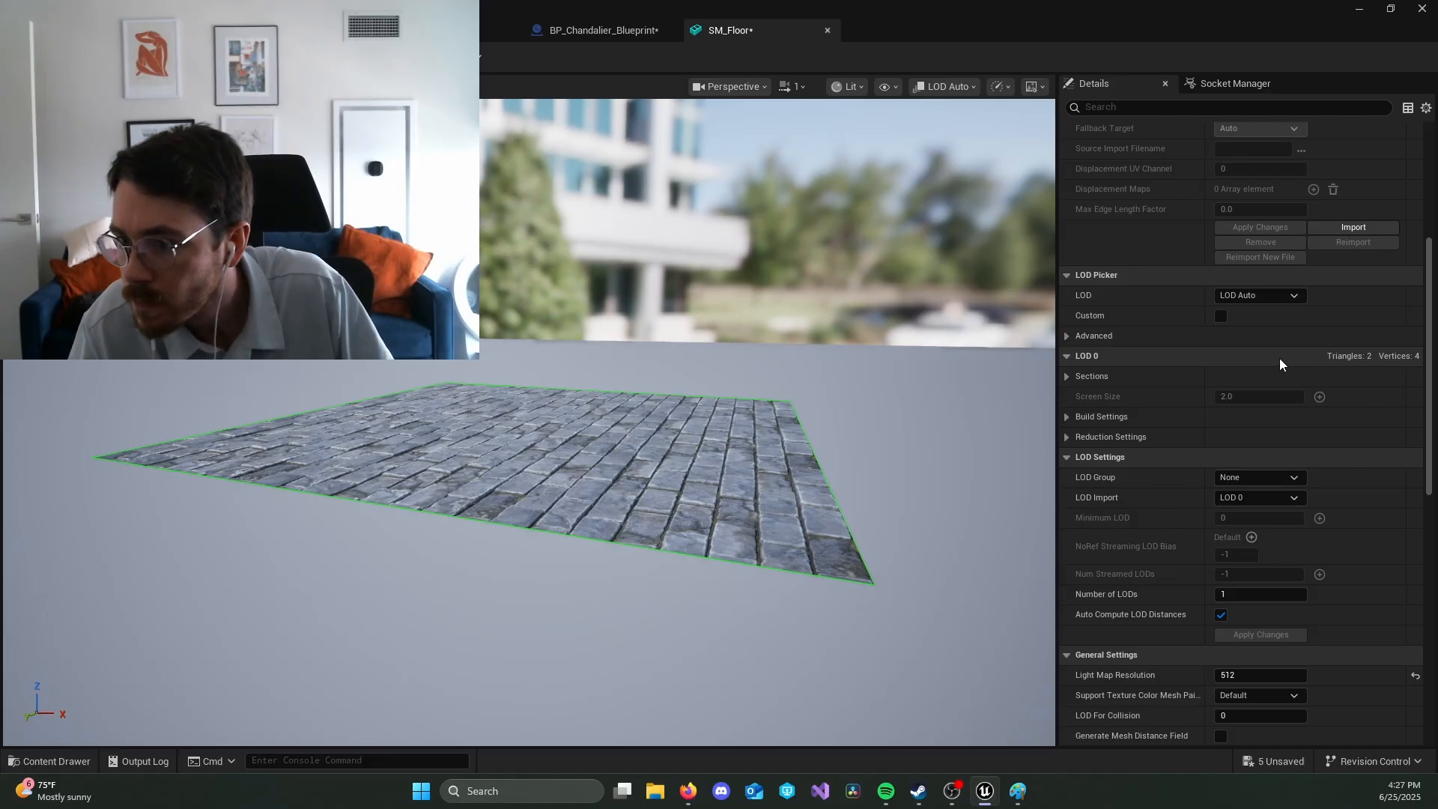
pyautogui.scroll(-6, 1280, 362)
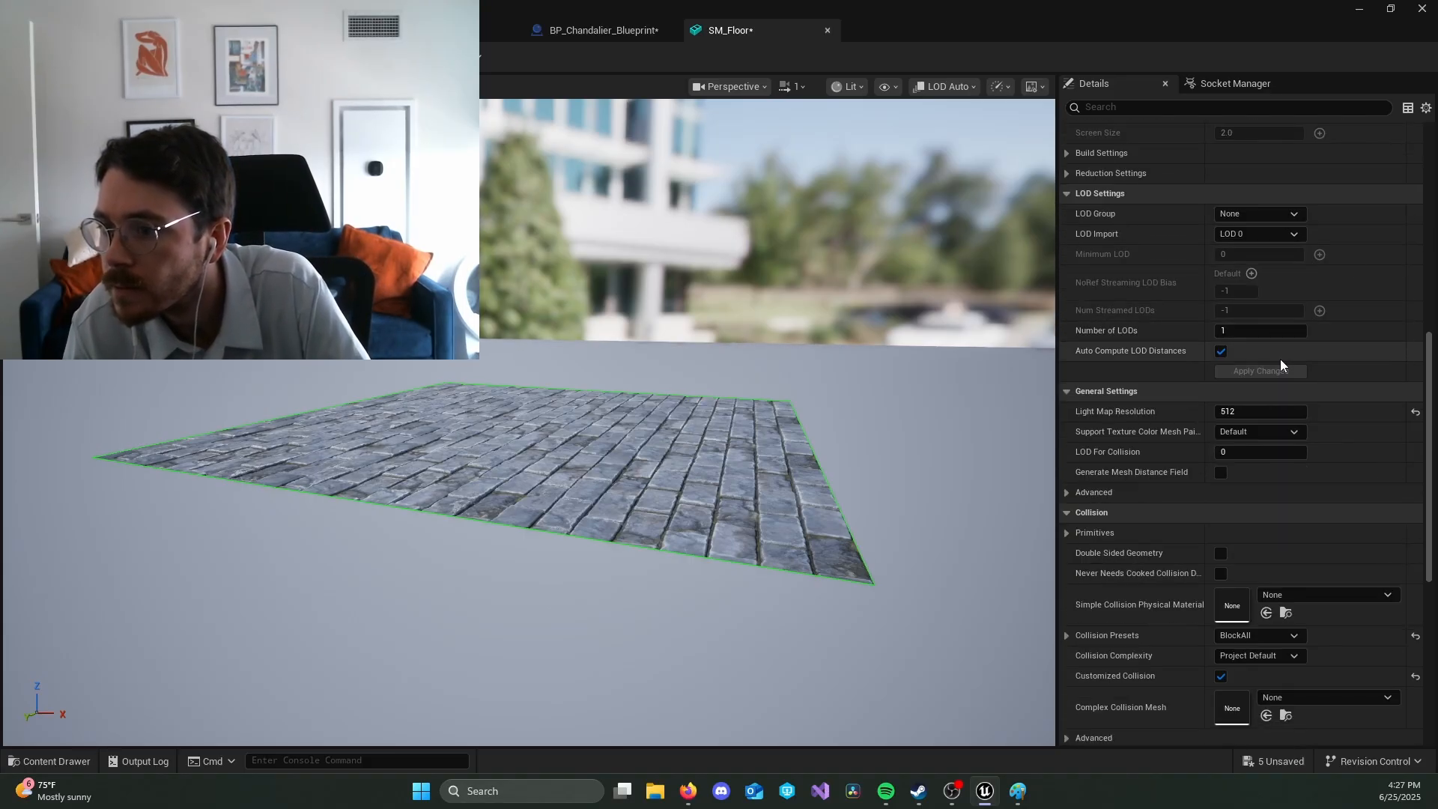
pyautogui.scroll(-1, 1279, 358)
pyautogui.click(1067, 462)
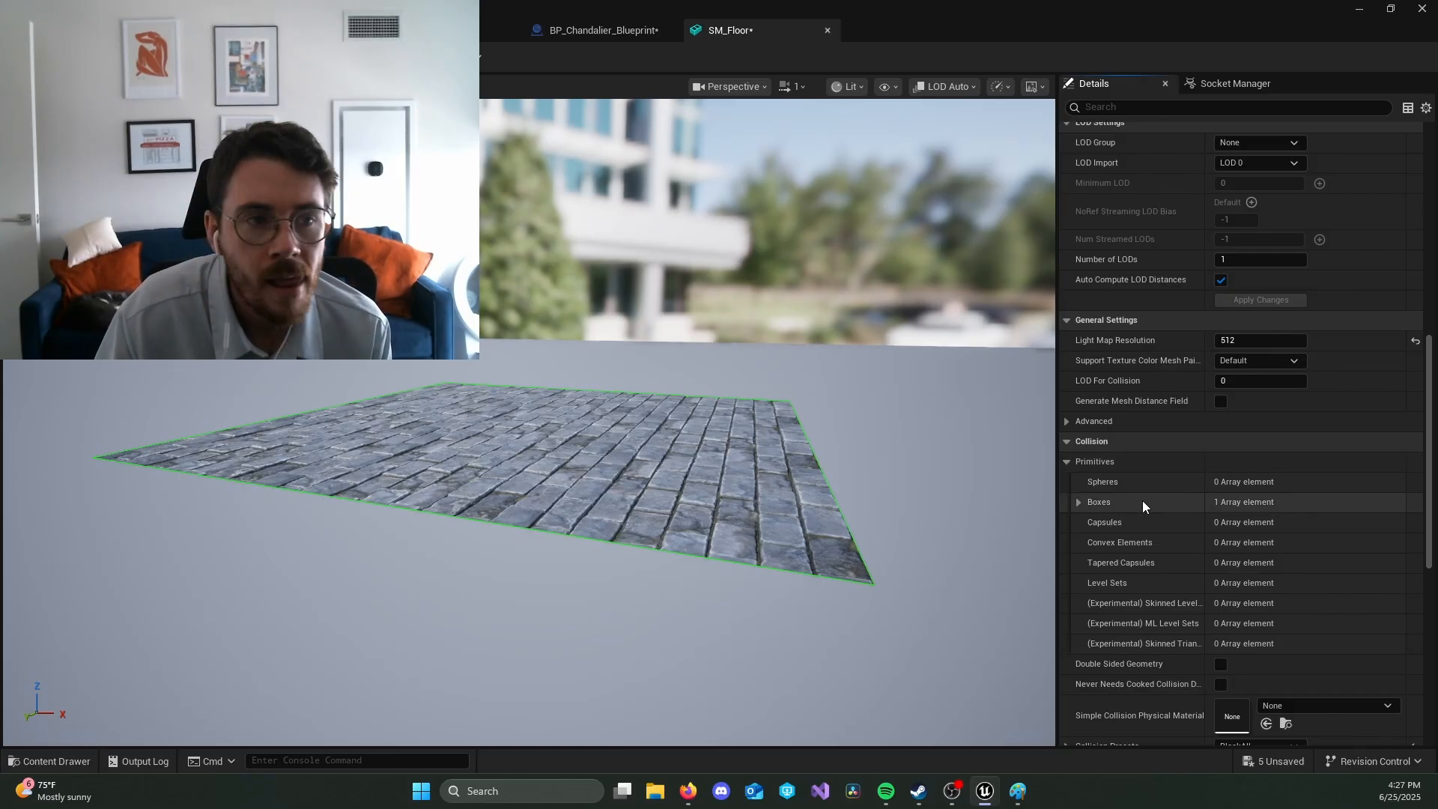
pyautogui.click(1079, 501)
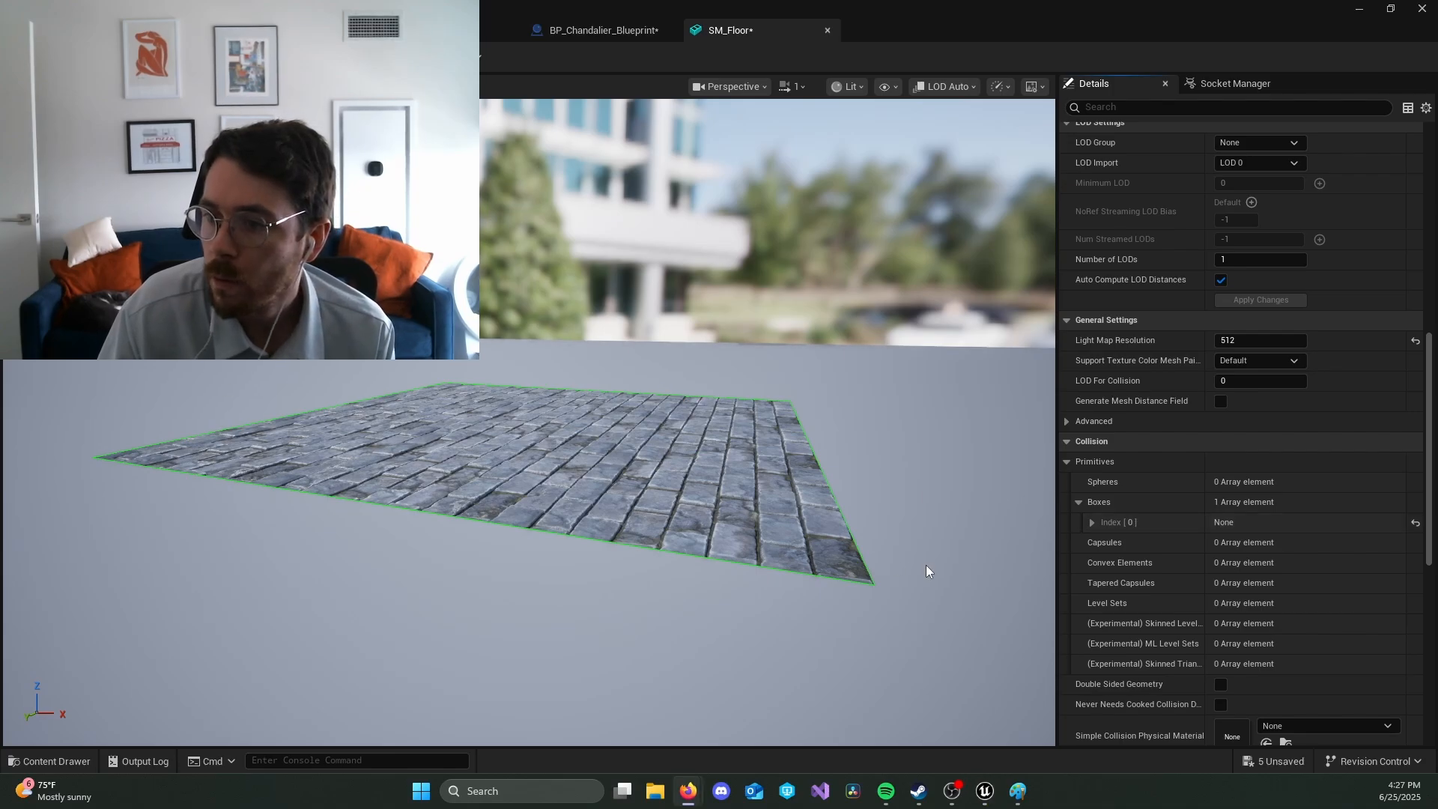
pyautogui.click(1087, 522)
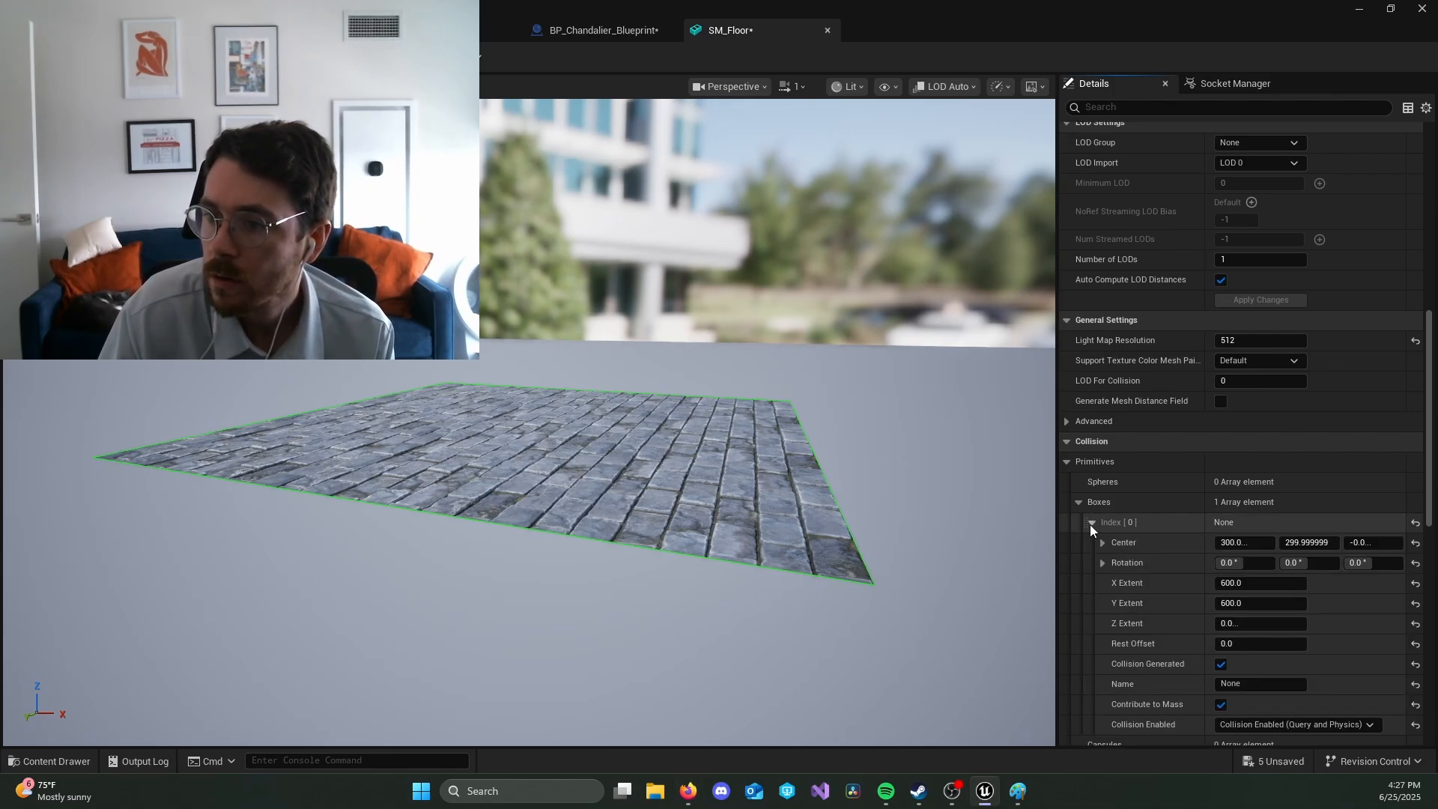
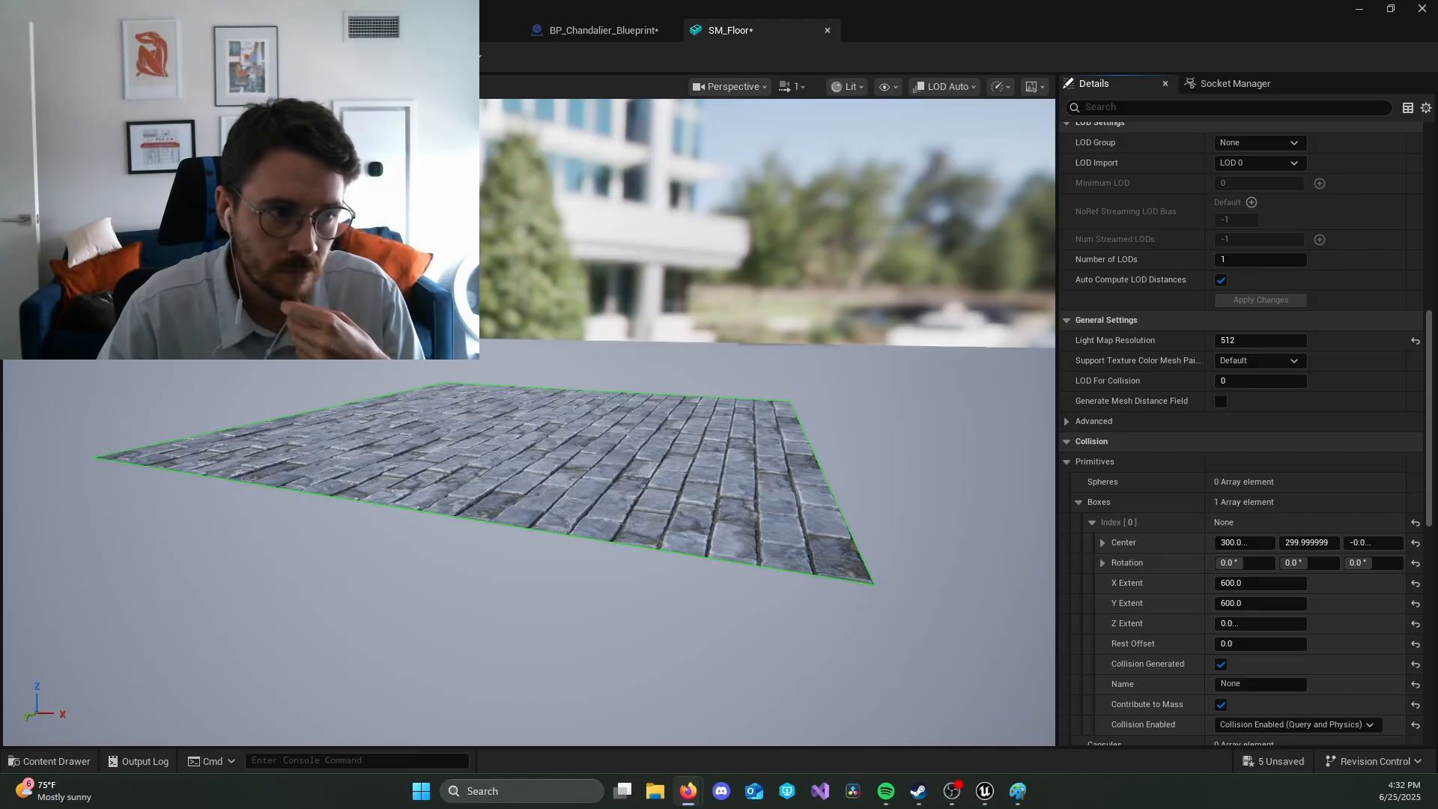
# Step: Set the Z Extent of the SM_Floor collision box to 10
pyautogui.click(1237, 626)
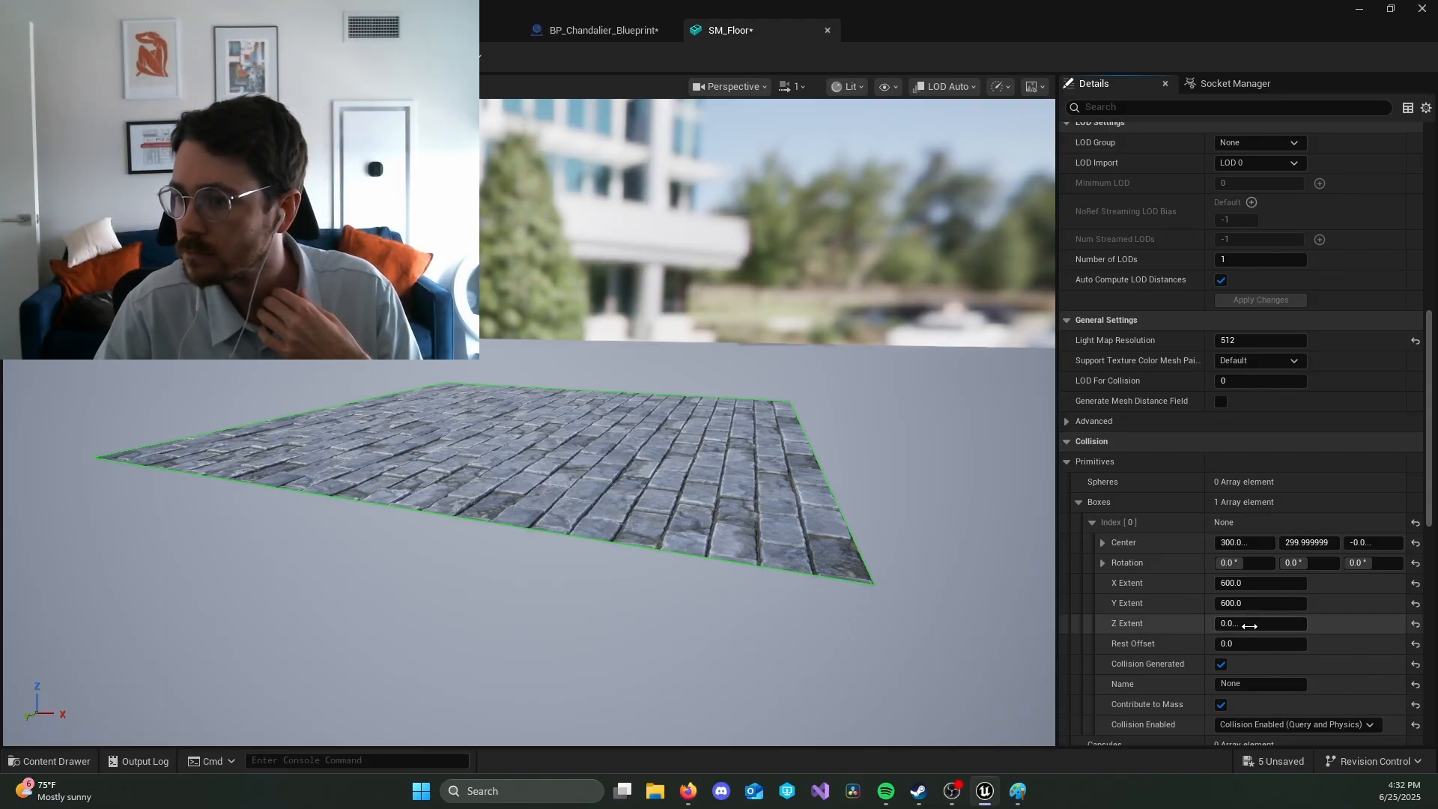
pyautogui.write('10')
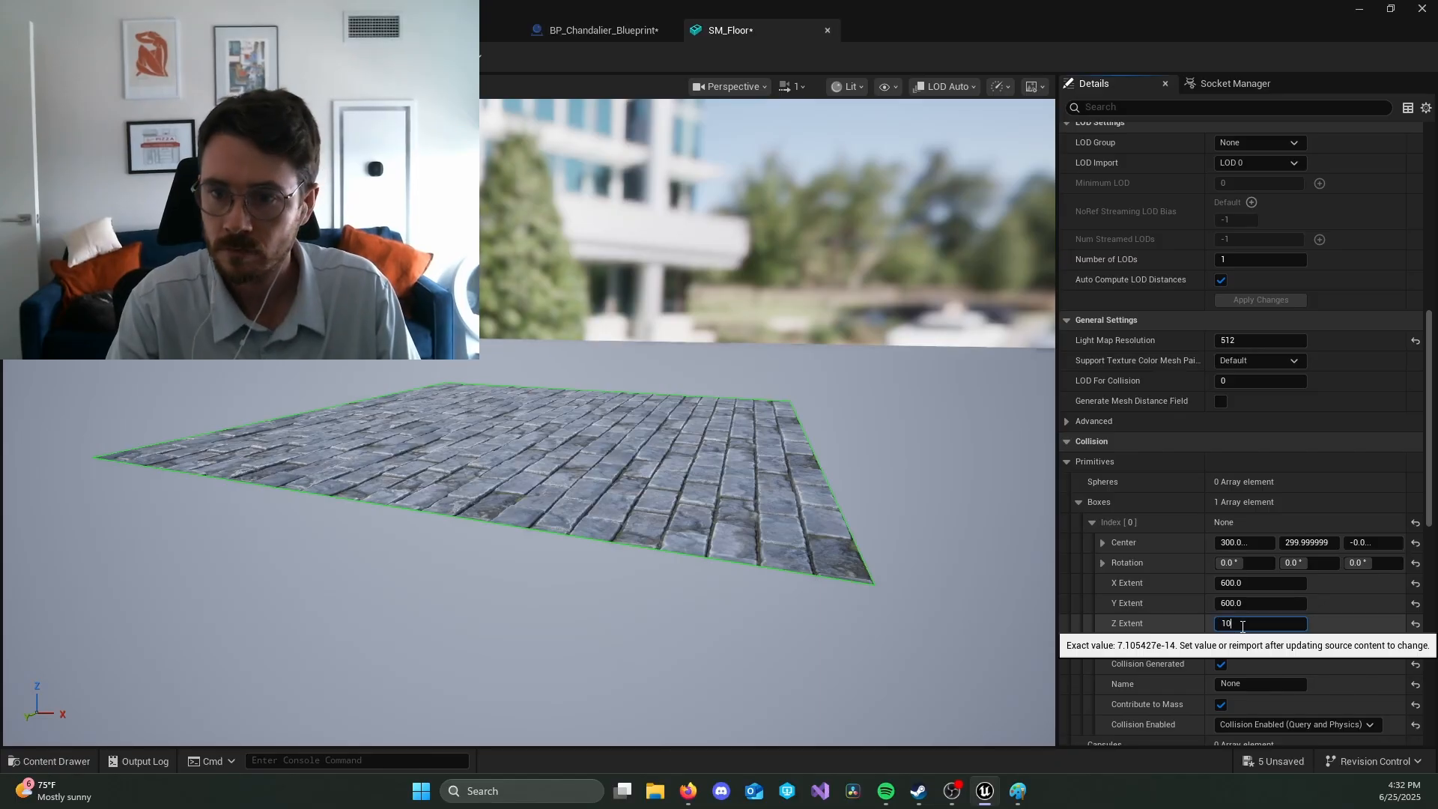
pyautogui.press('Return')
# Step: Set the collision box's Z center to -10 and save the SM_Floor mesh
pyautogui.moveTo(898, 569); pyautogui.dragTo(930, 537, button='right')
pyautogui.press('e')
pyautogui.press('q')
pyautogui.moveTo(600, 479); pyautogui.dragTo(603, 450, button='right')
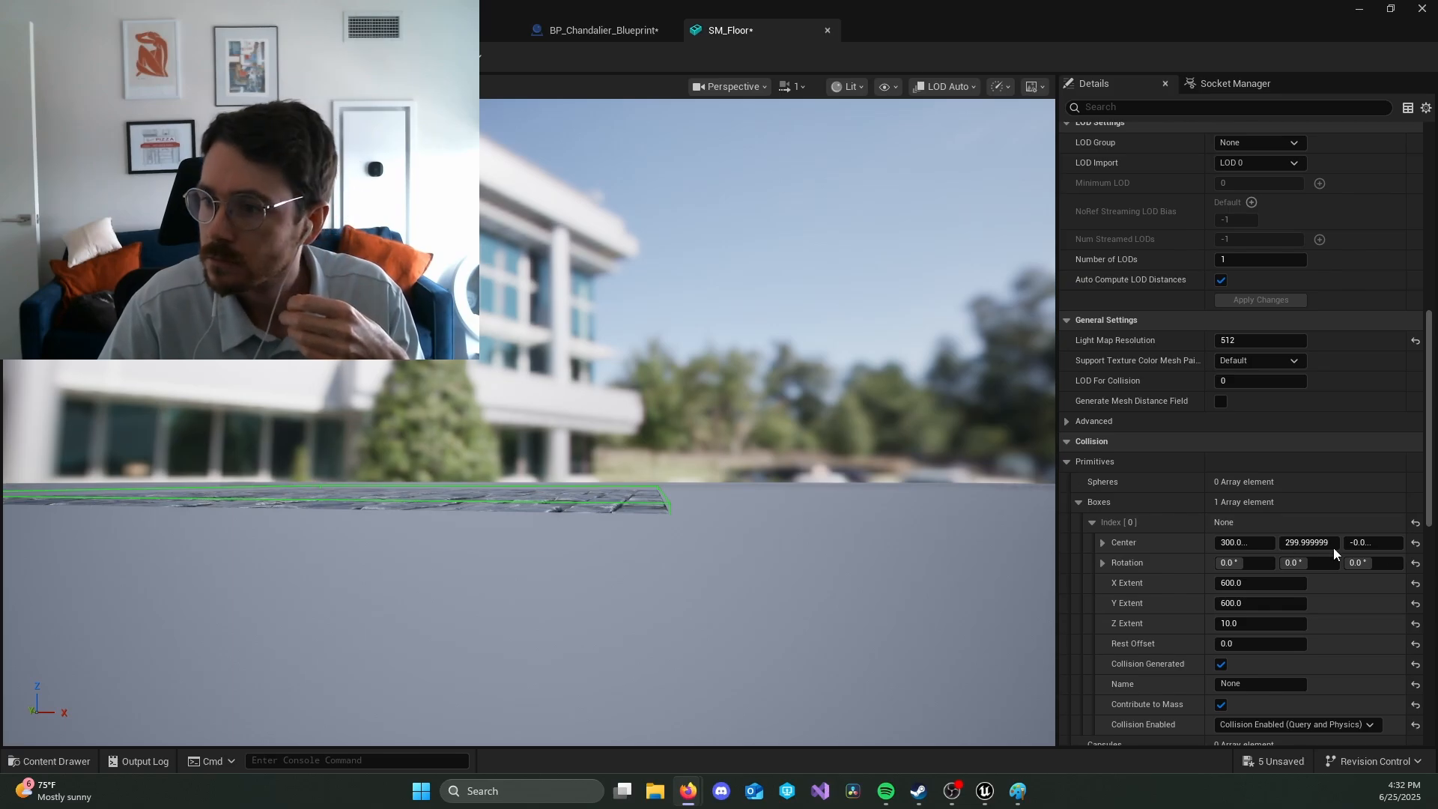
pyautogui.click(1377, 545)
pyautogui.write('-1')
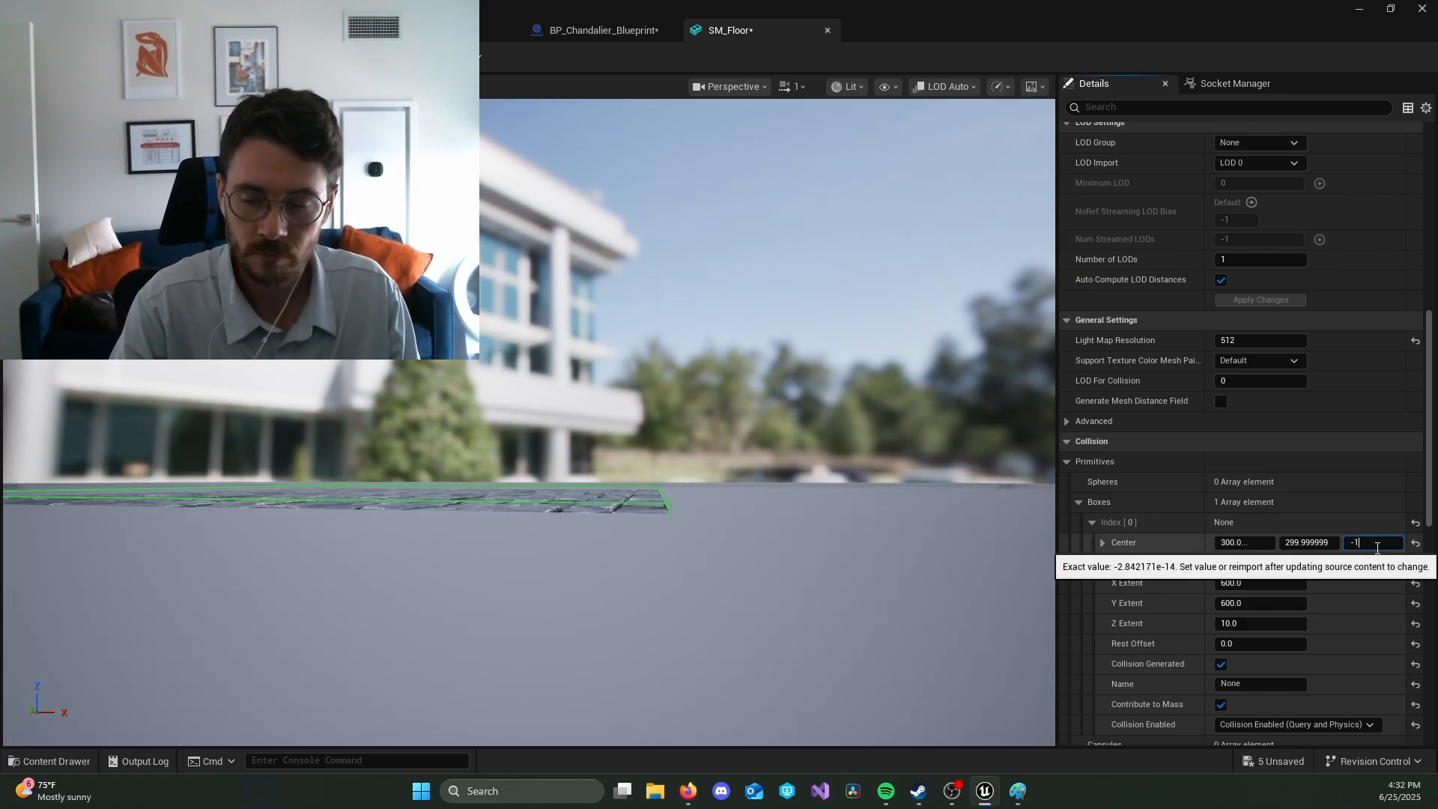
pyautogui.write('0')
pyautogui.press('Return')
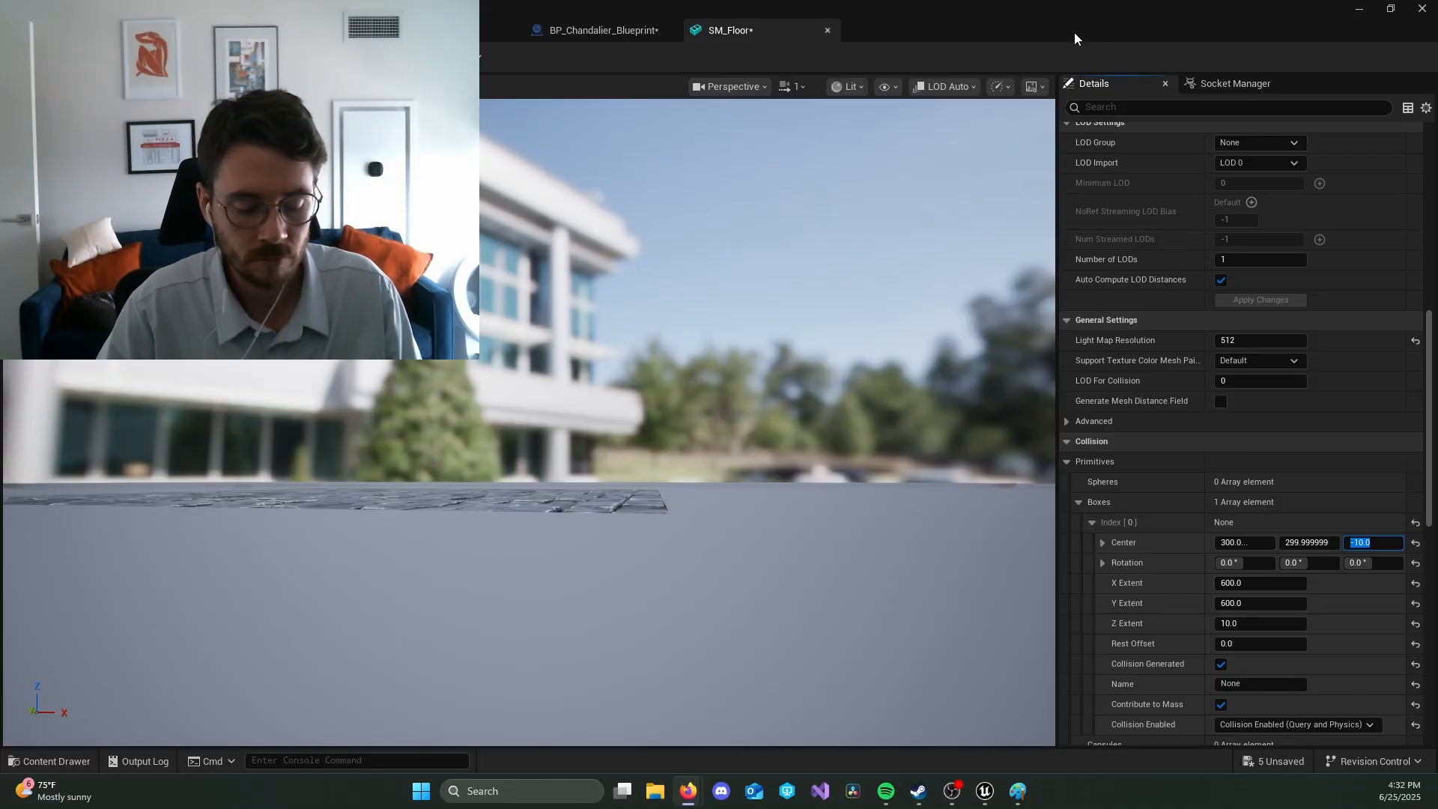
pyautogui.hotkey('ctrl', 's')
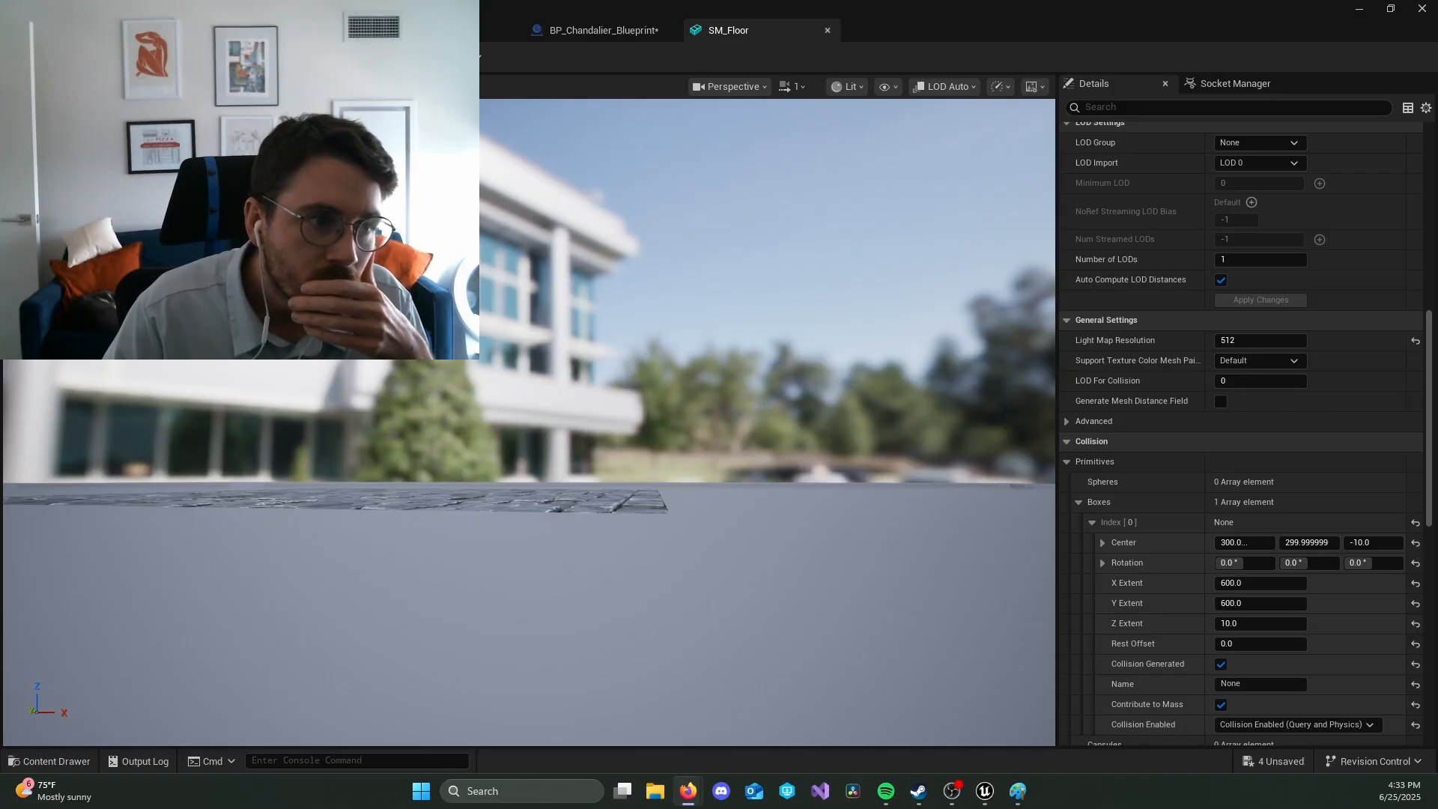
# Step: Return to the MyDungeon level, aim the perspective view at the chandelier chamber and start play
pyautogui.click(113, 30)
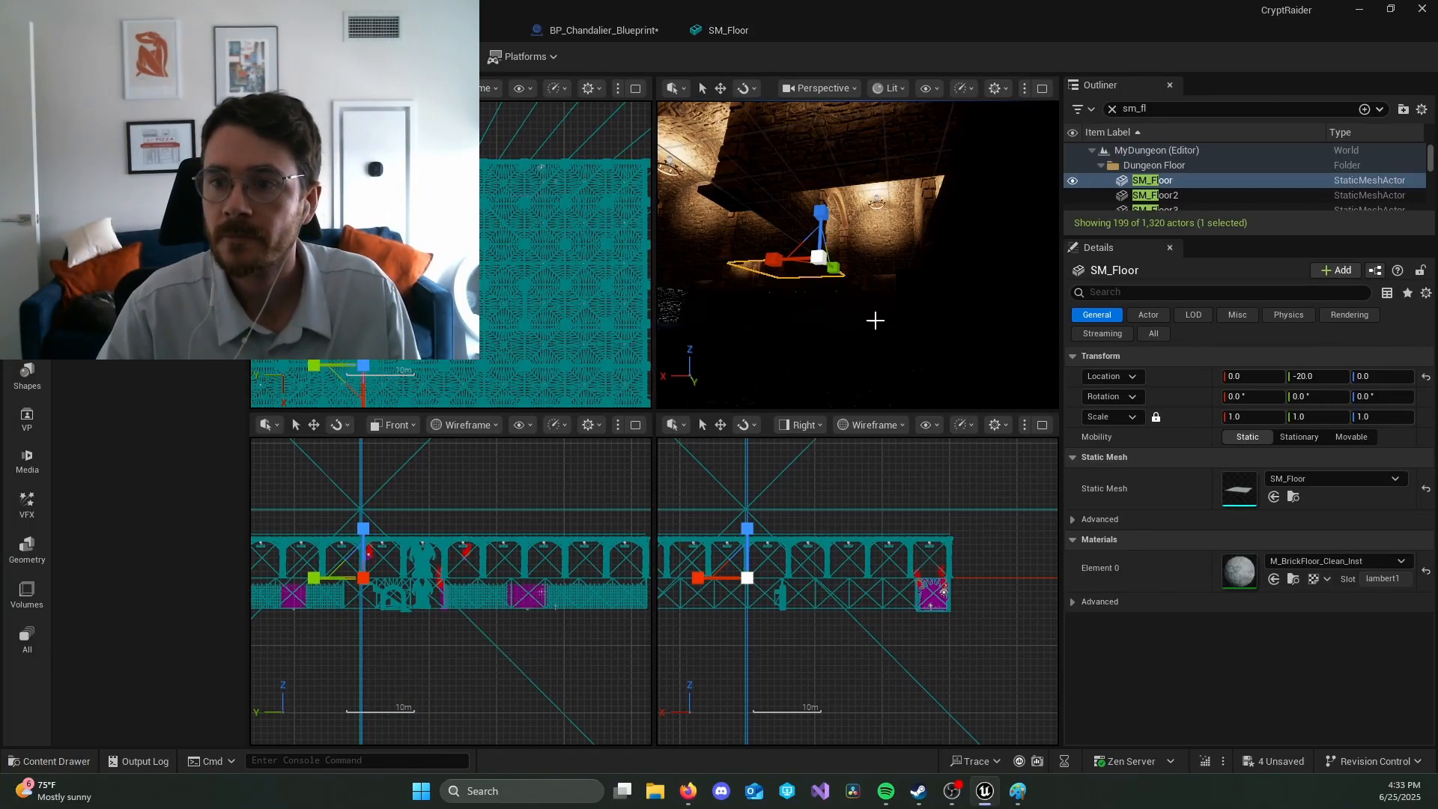
pyautogui.press('e')
pyautogui.moveTo(874, 322); pyautogui.dragTo(874, 322, button='right')
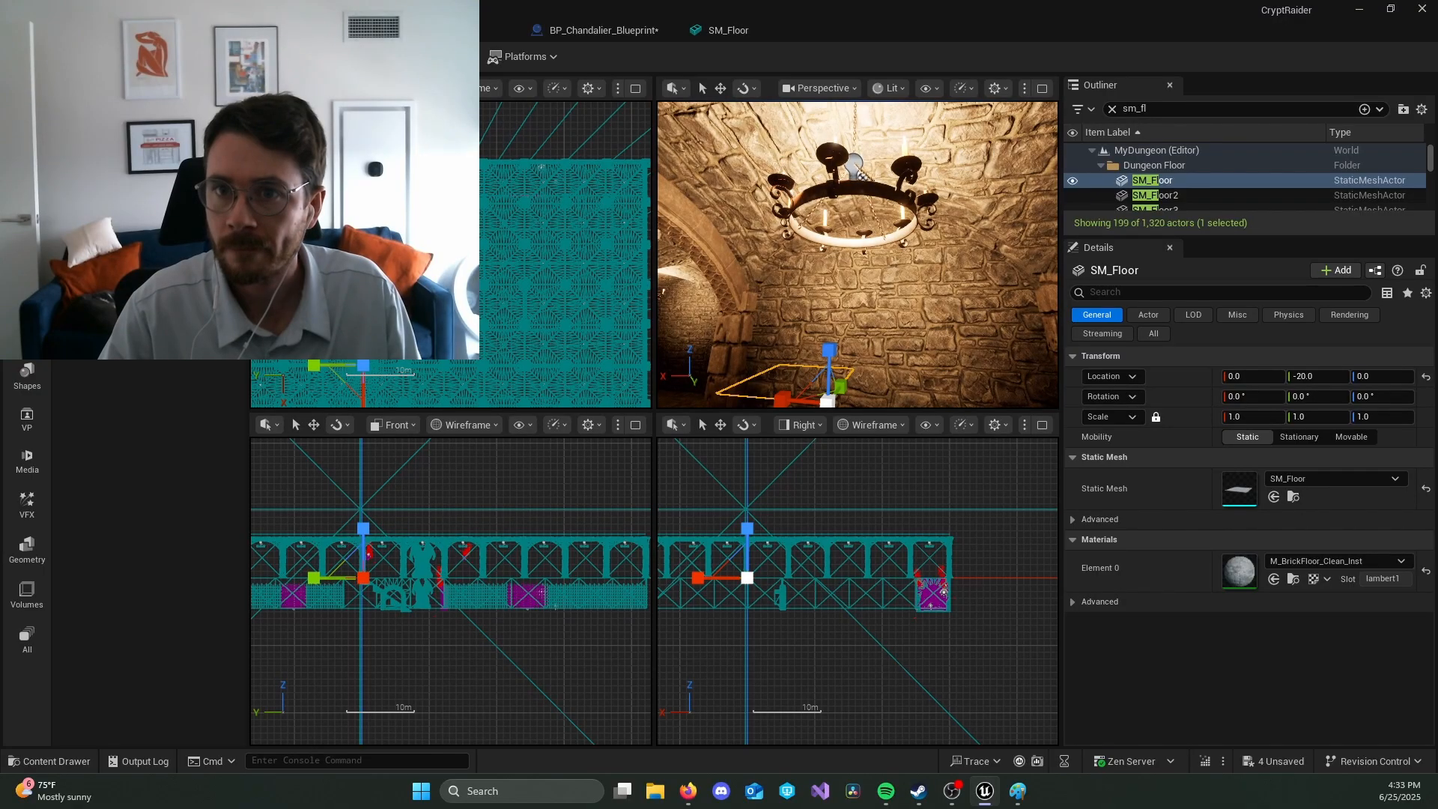
pyautogui.hotkey('alt', 'p')
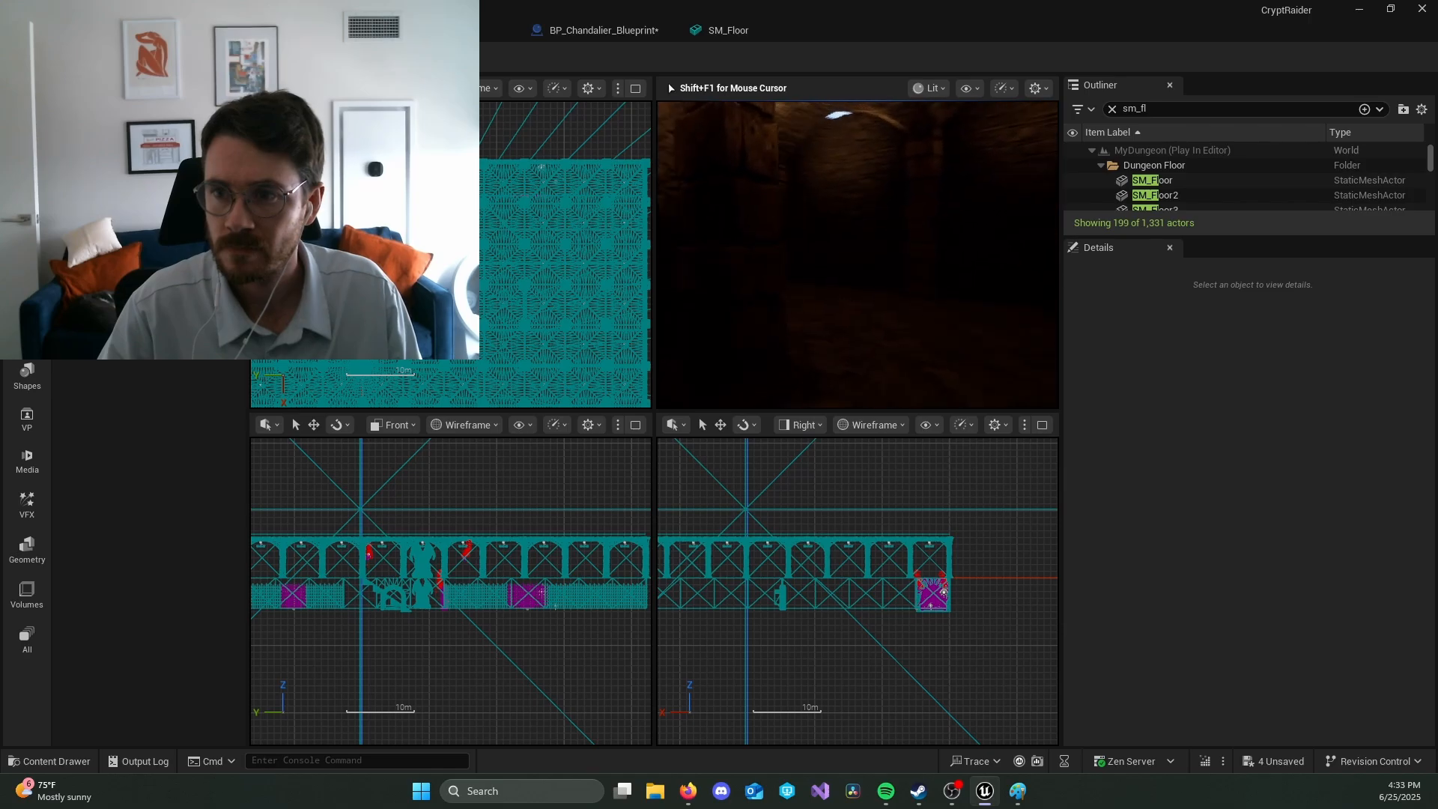
# Step: Walk through the dungeon corridors in play to test the floor collision and inspect the lighting, and end the play session
pyautogui.press('w')
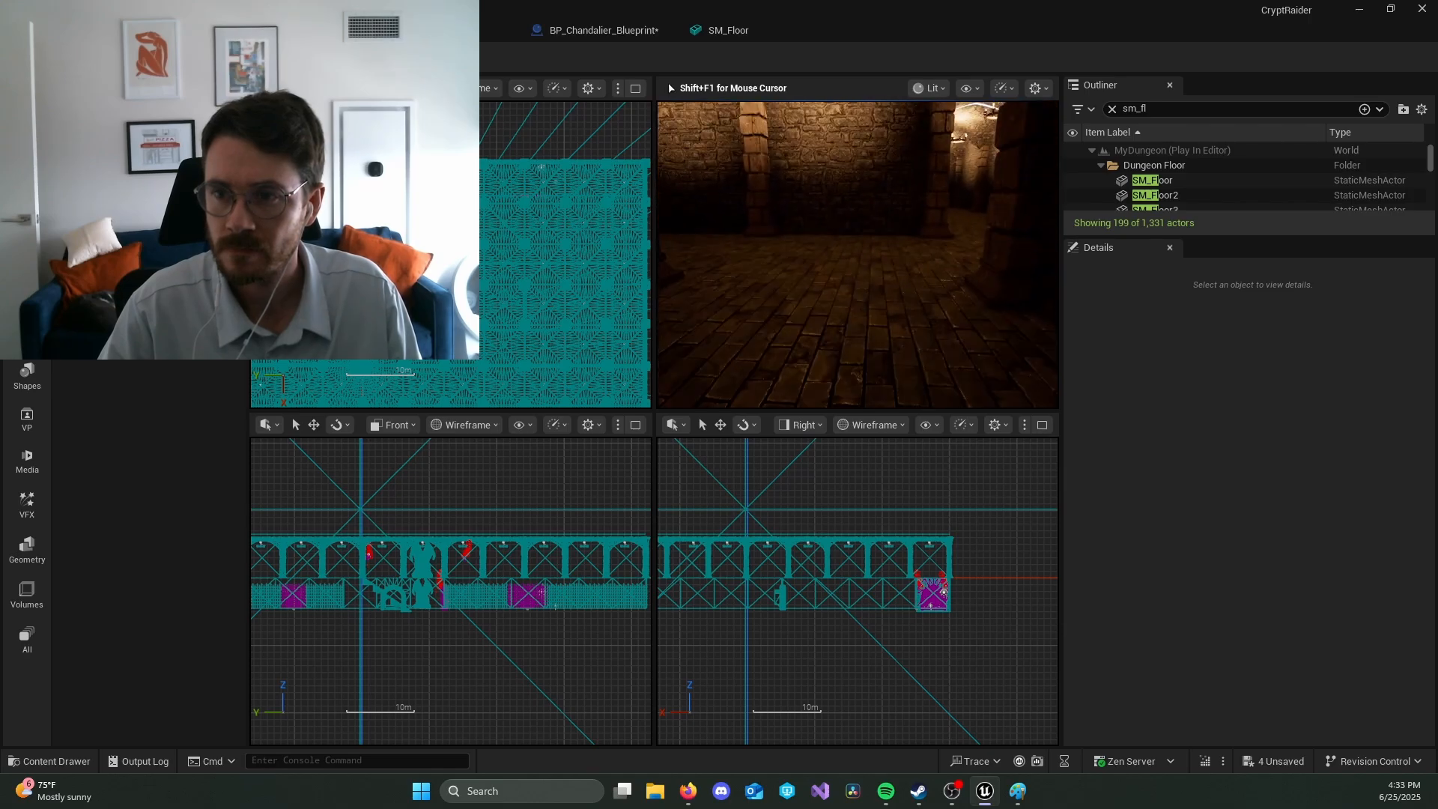
pyautogui.press('w')
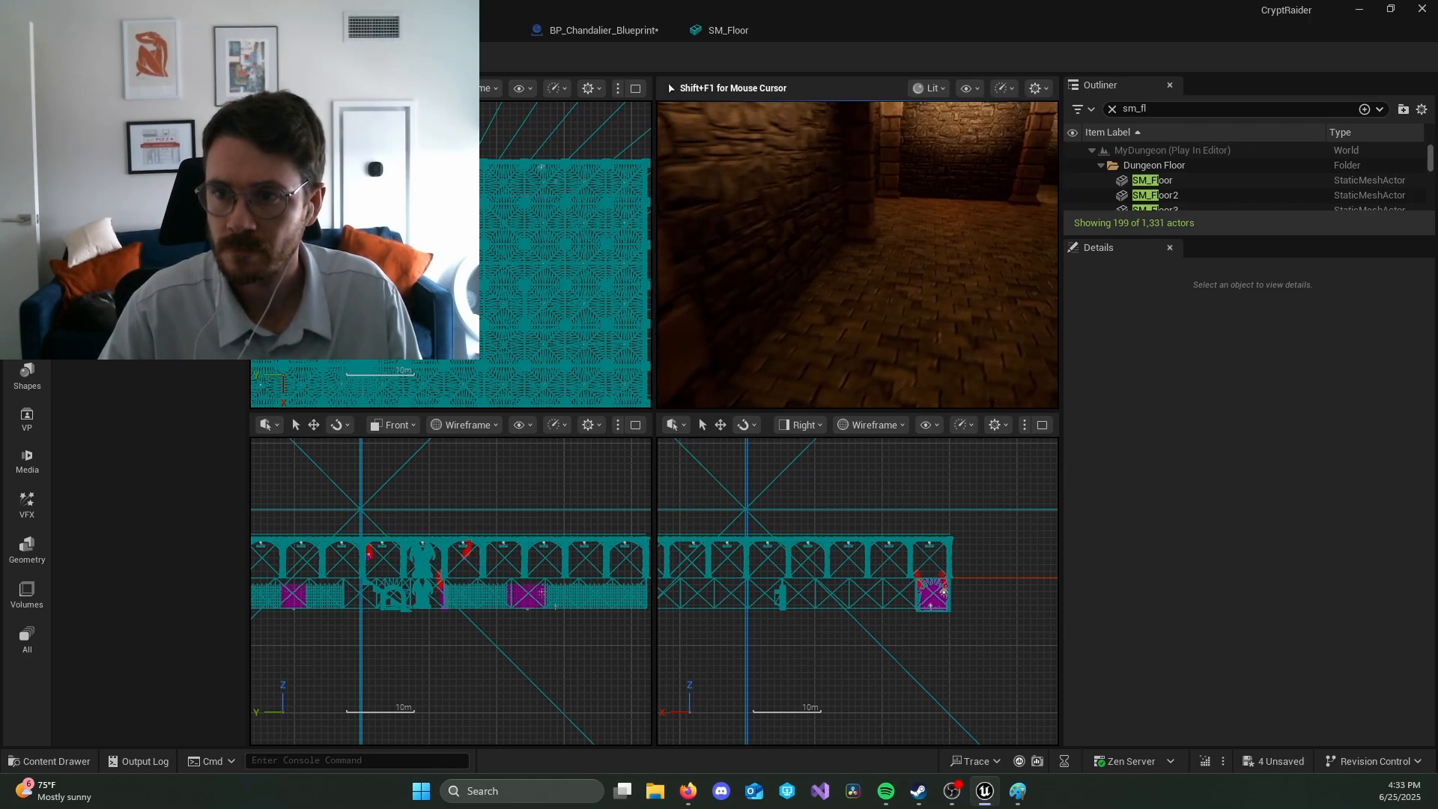
pyautogui.press('w')
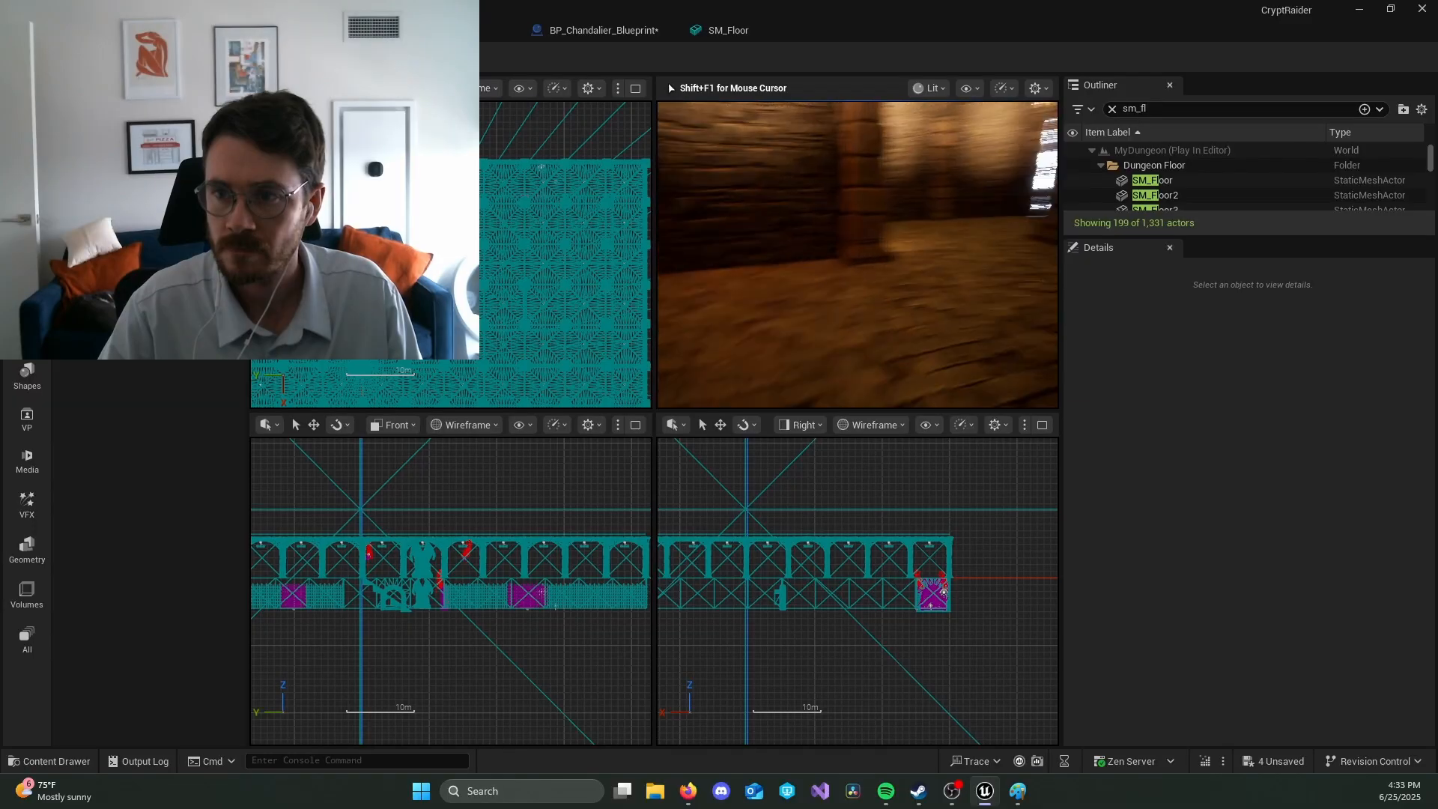
pyautogui.press('w')
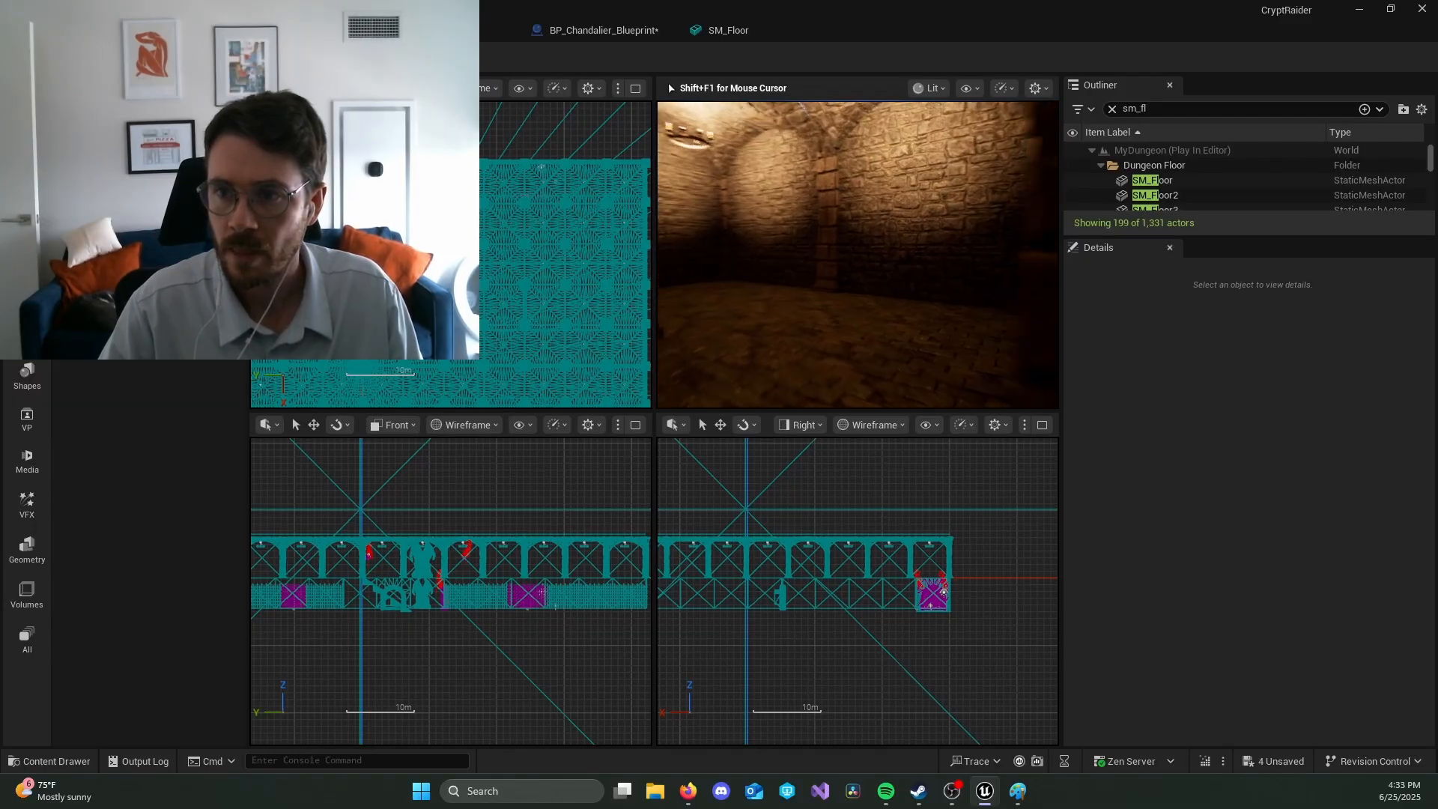
pyautogui.press('w')
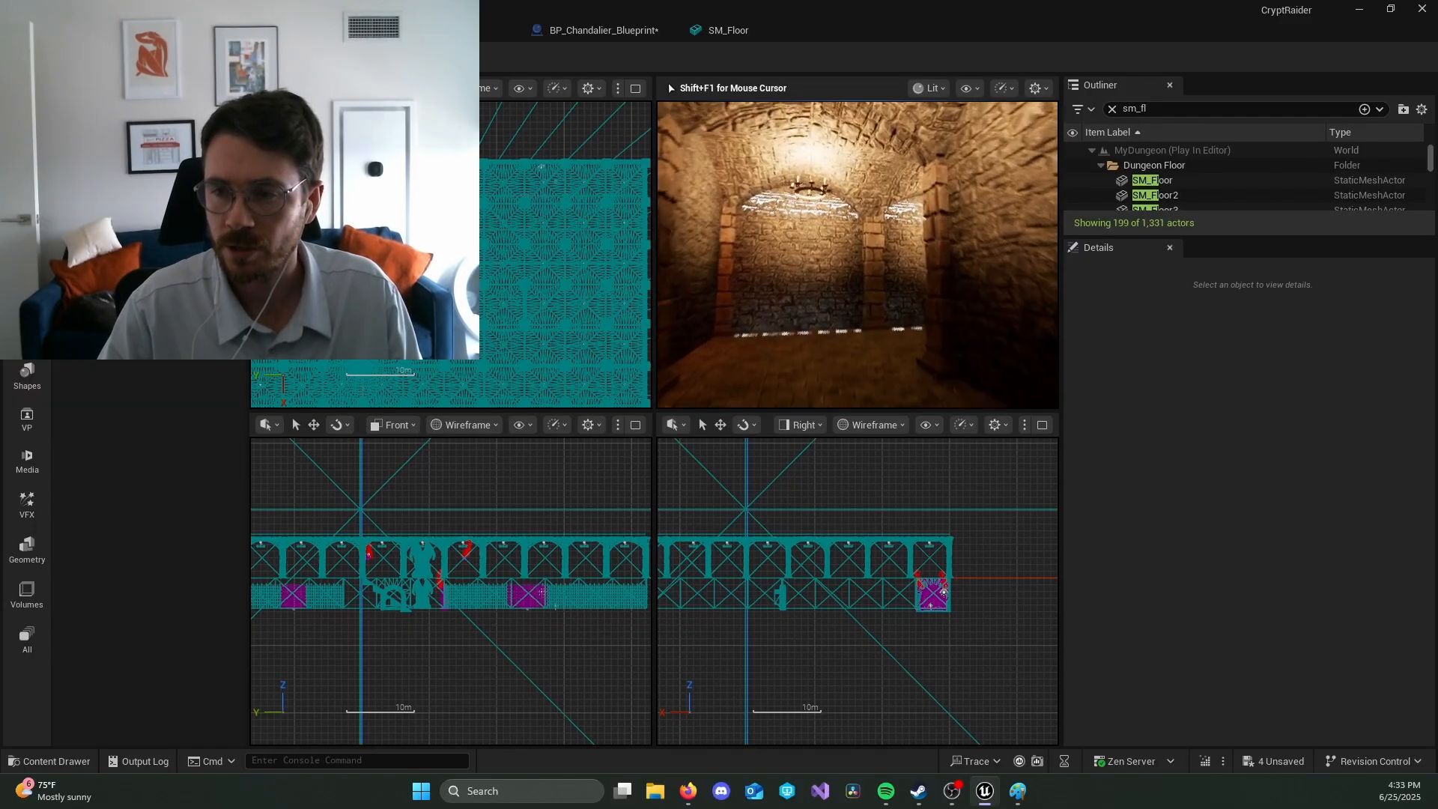
pyautogui.press('w')
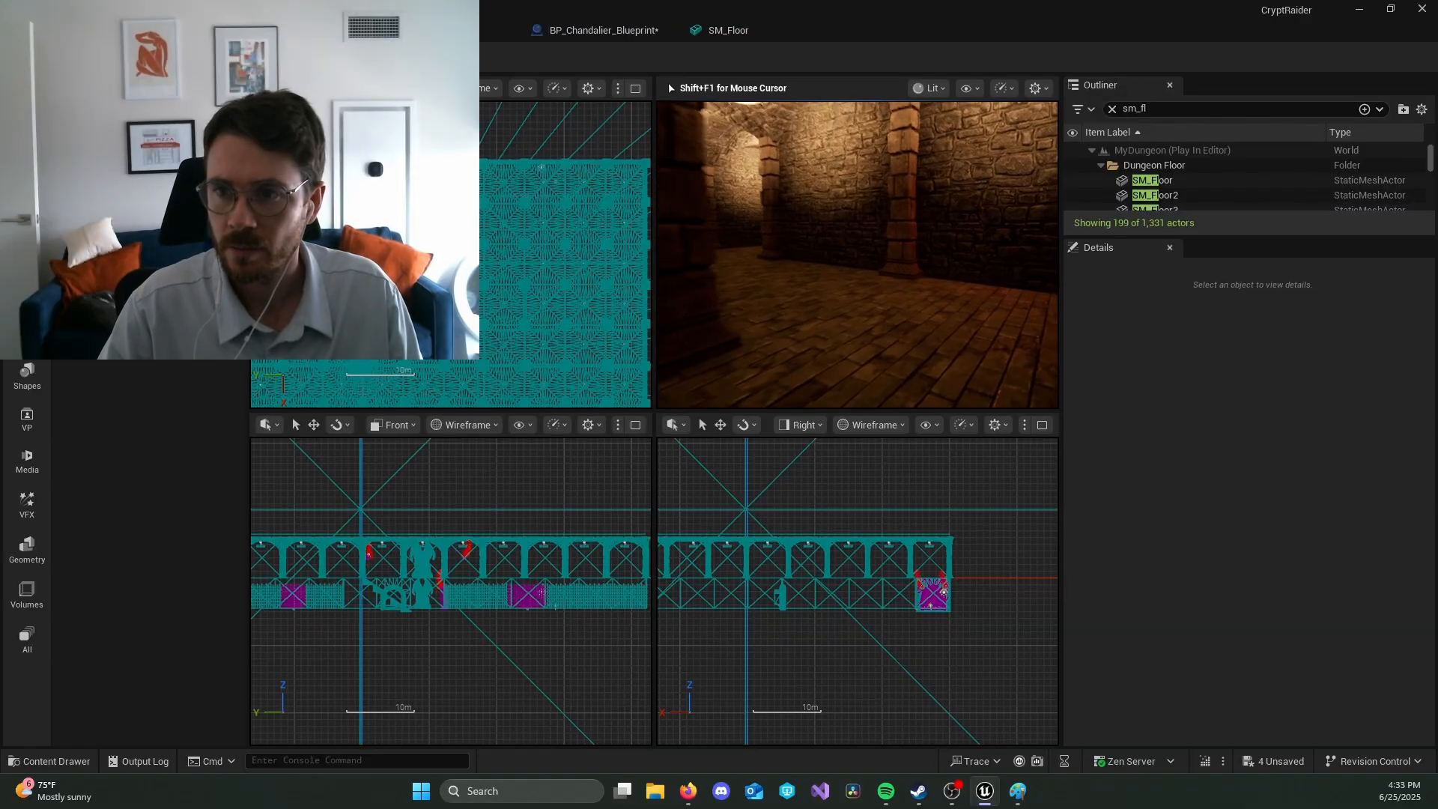
pyautogui.press('w')
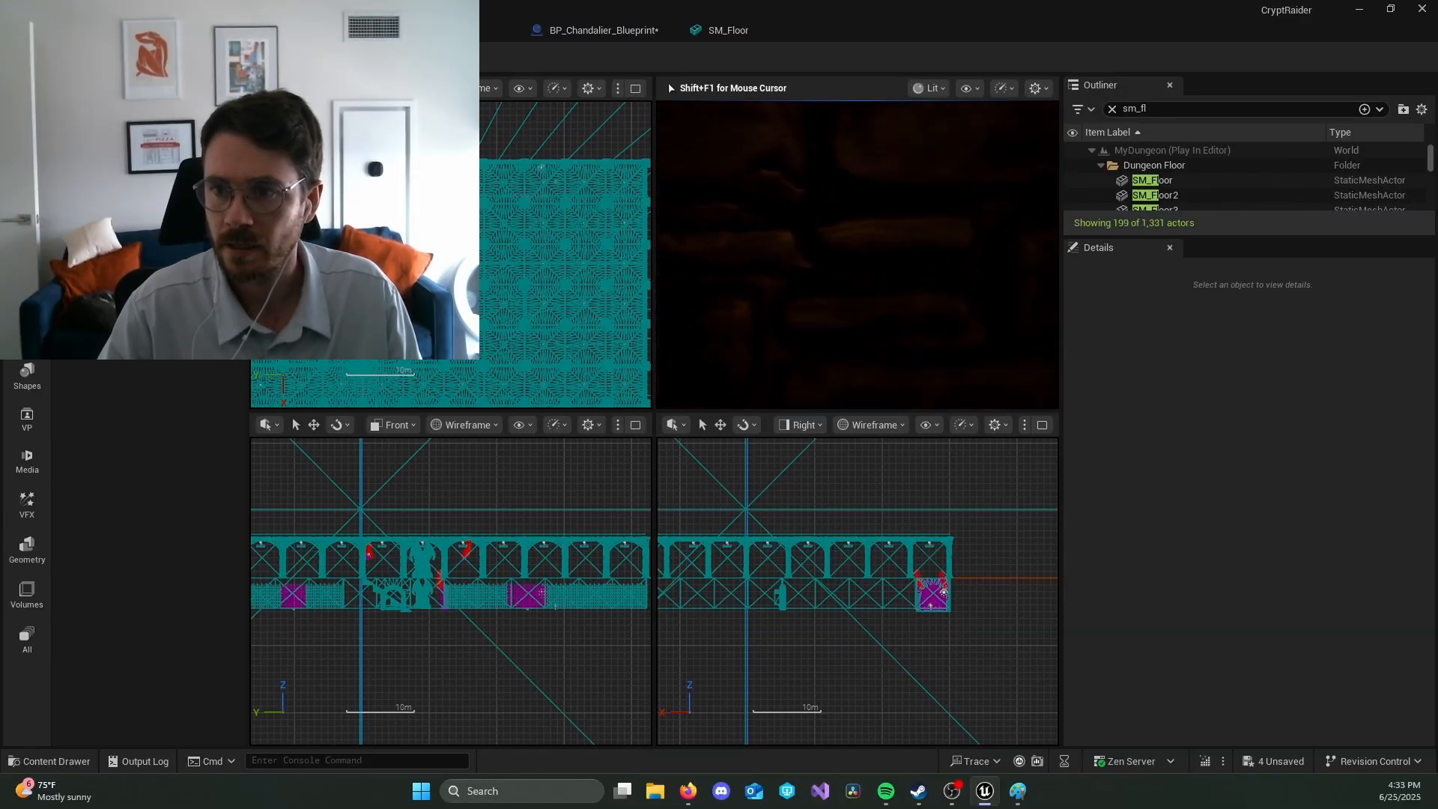
pyautogui.press('w')
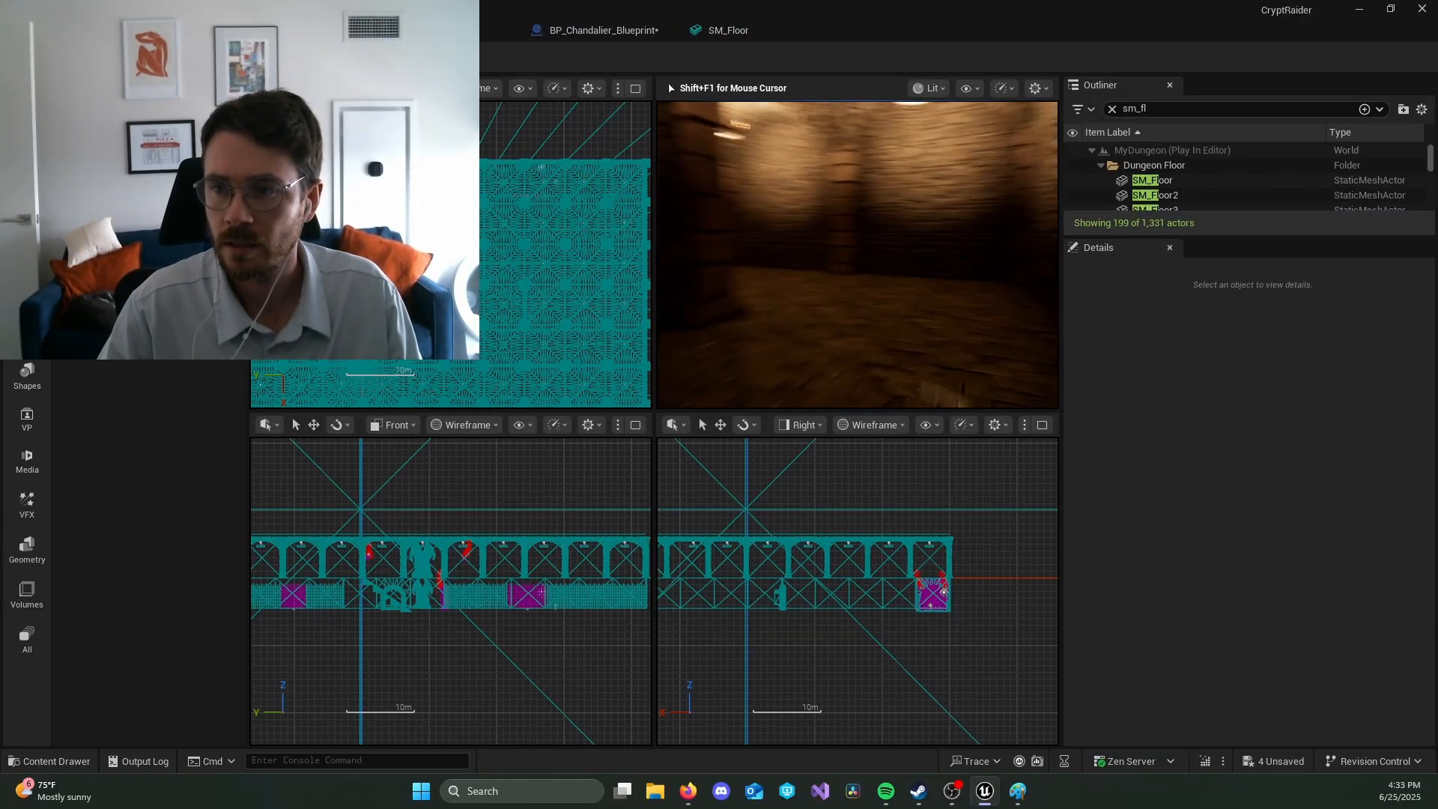
pyautogui.press('w')
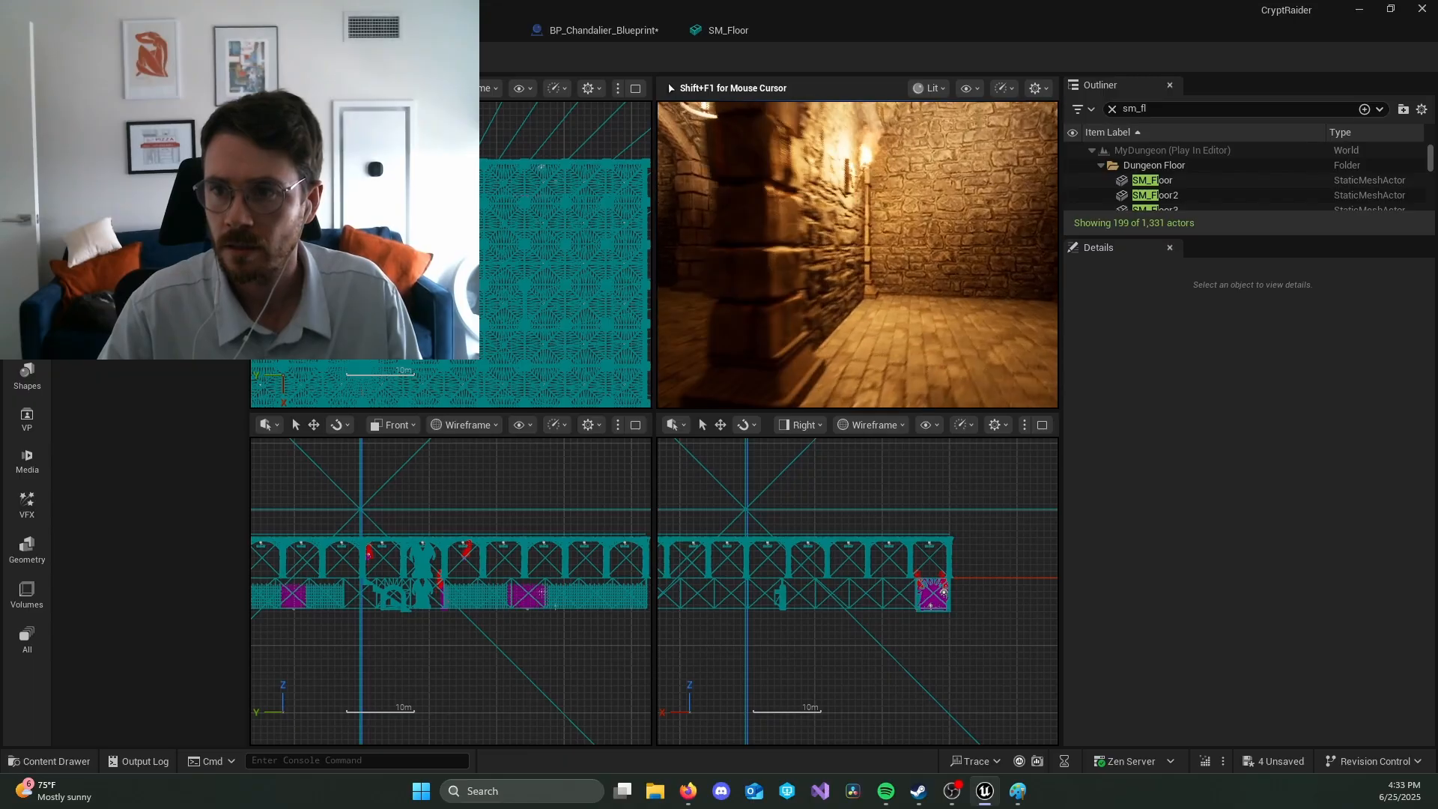
pyautogui.press('w')
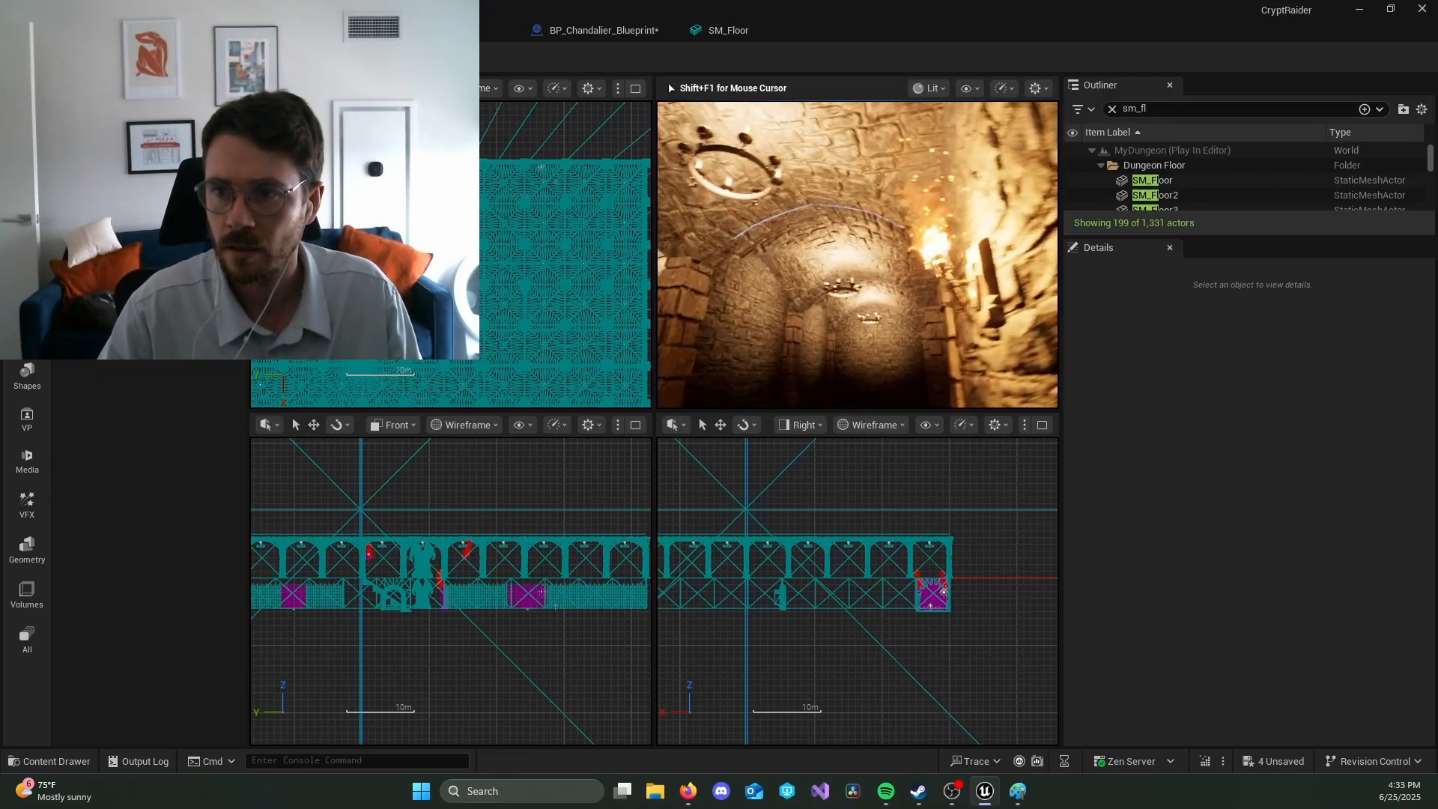
pyautogui.press('w')
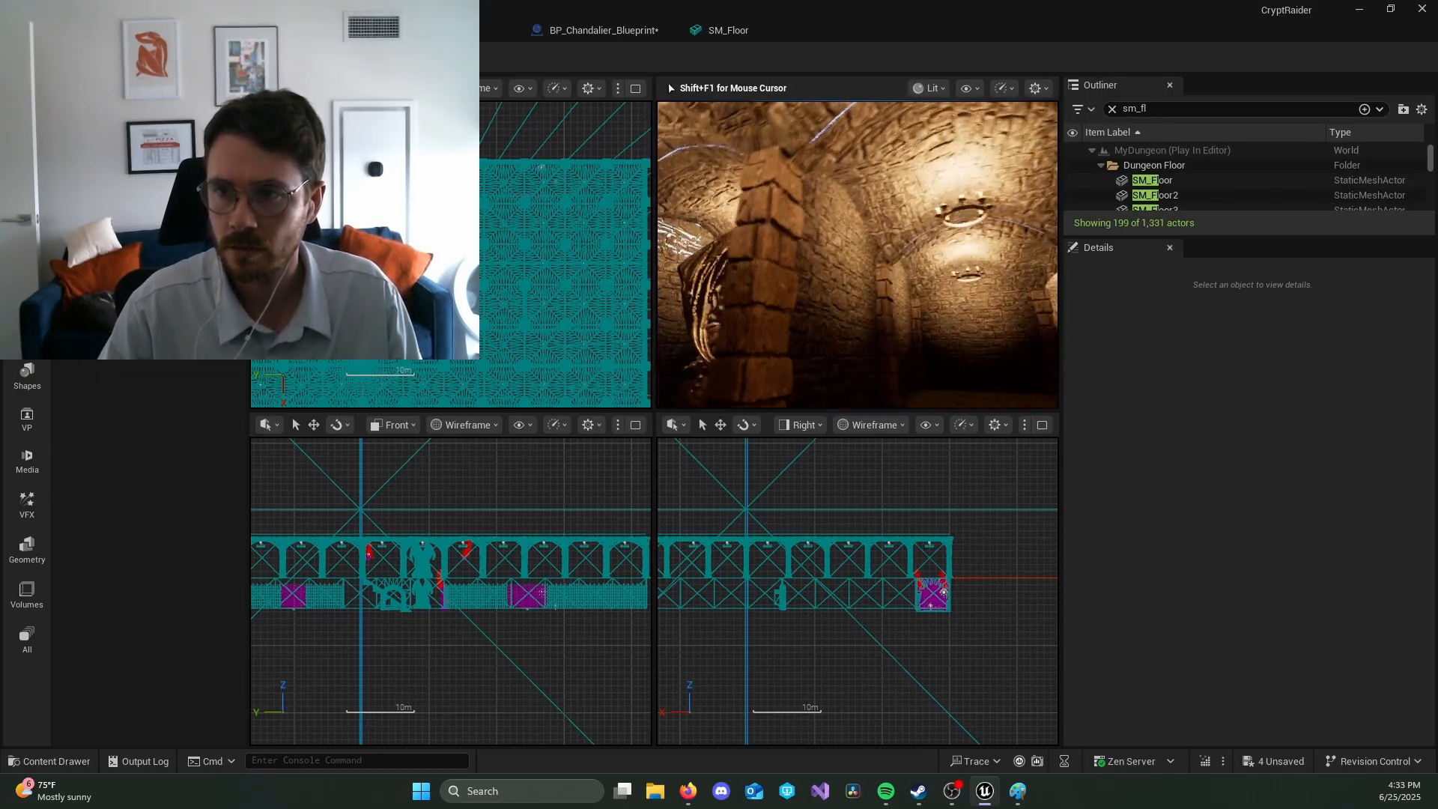
pyautogui.press('w')
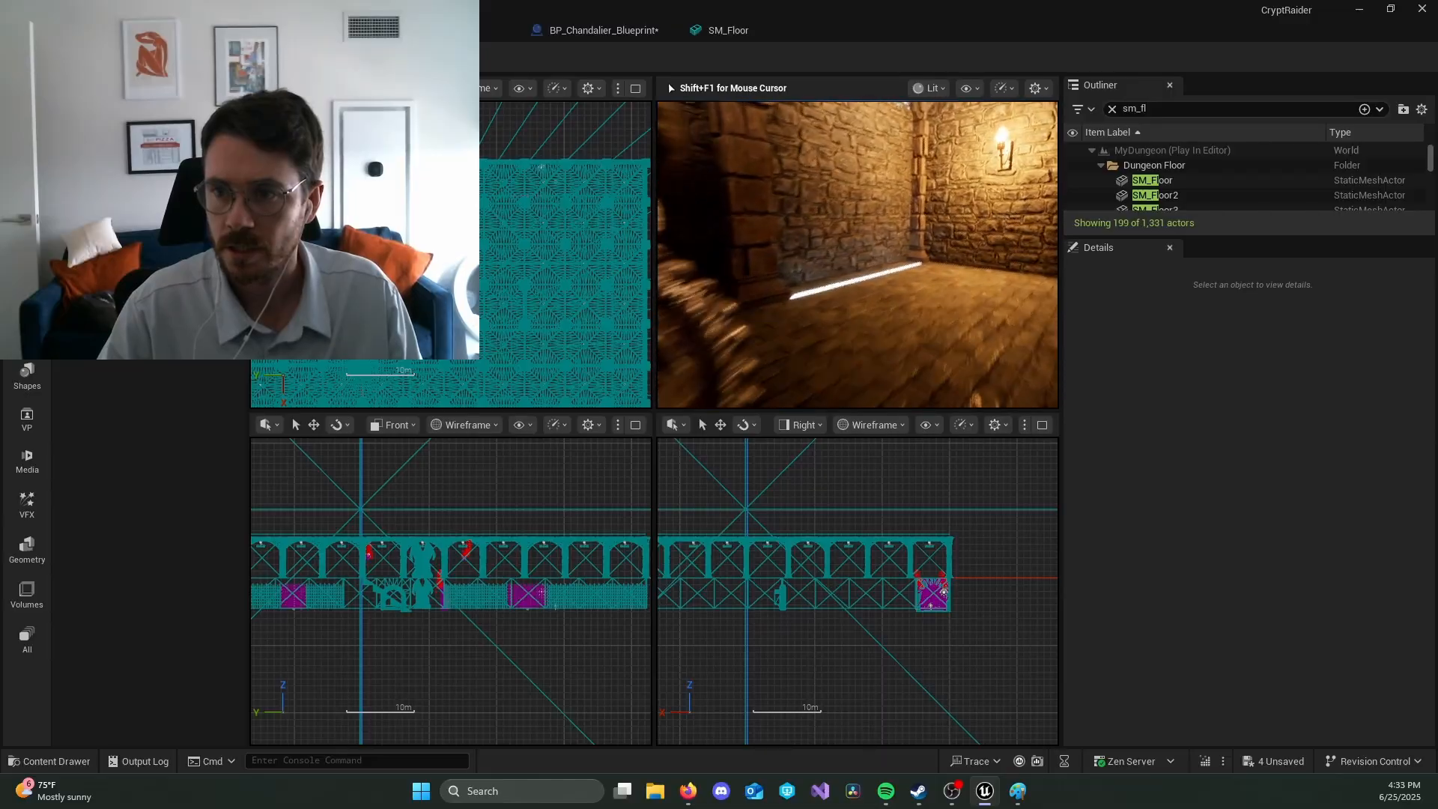
pyautogui.press('w')
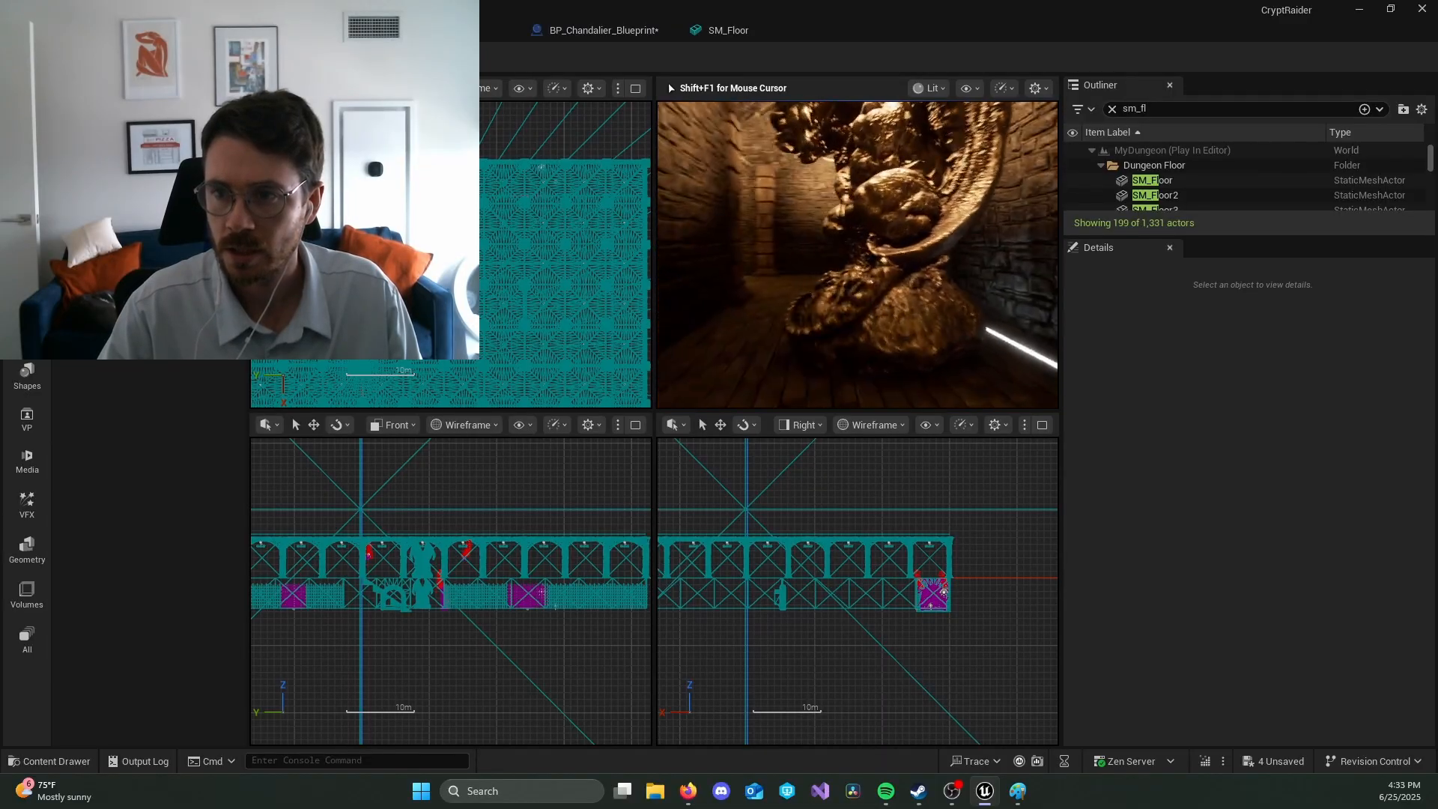
pyautogui.press('w')
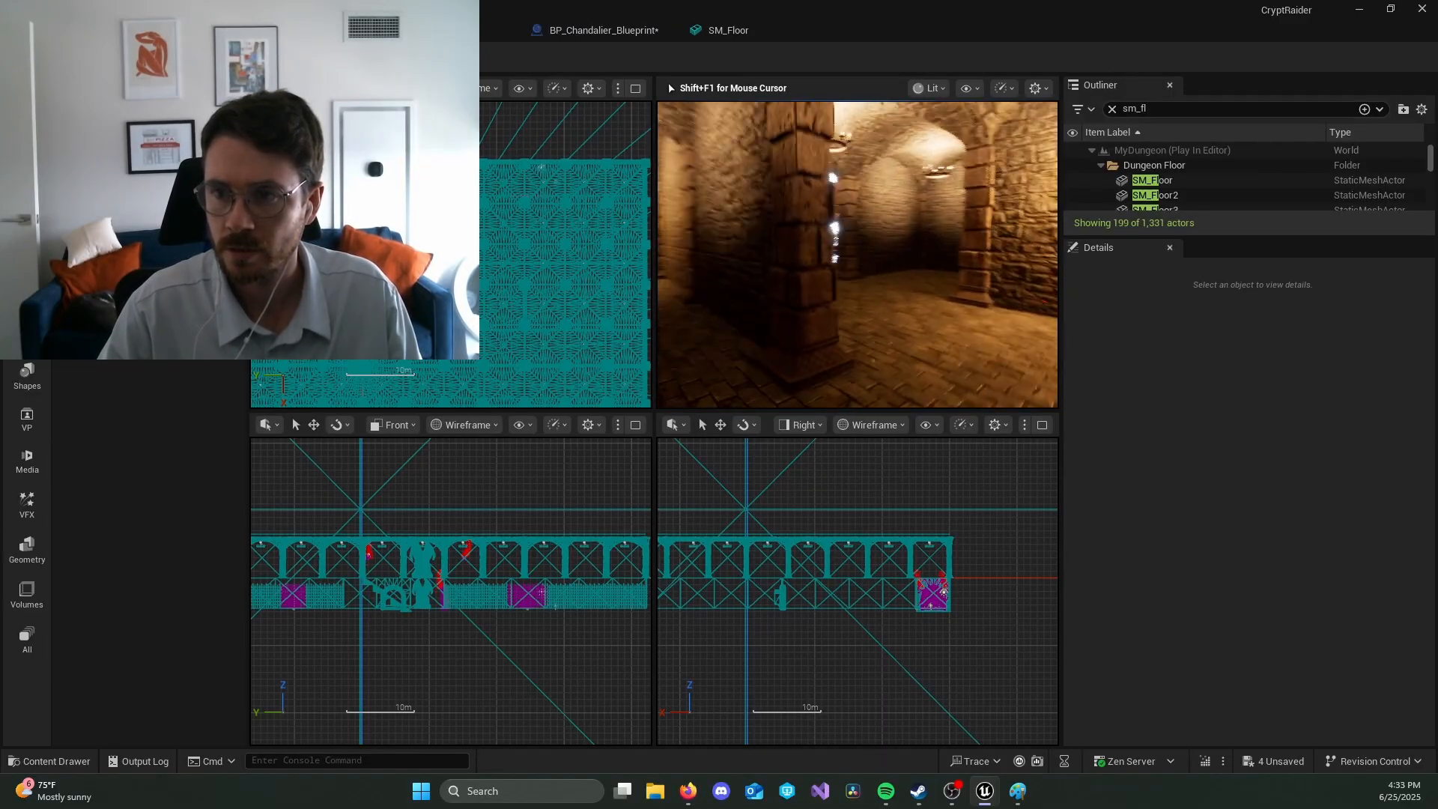
pyautogui.press('w')
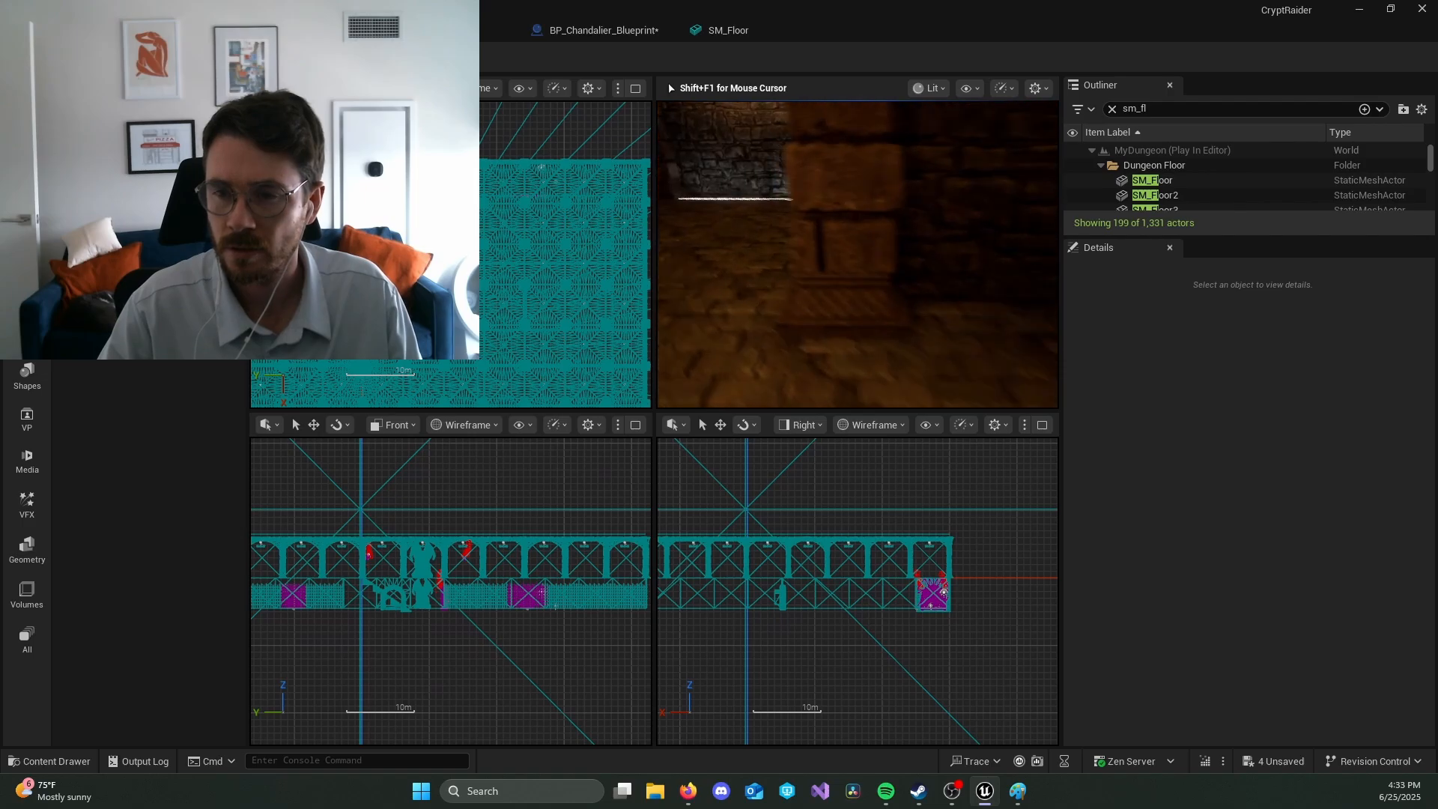
pyautogui.press('w')
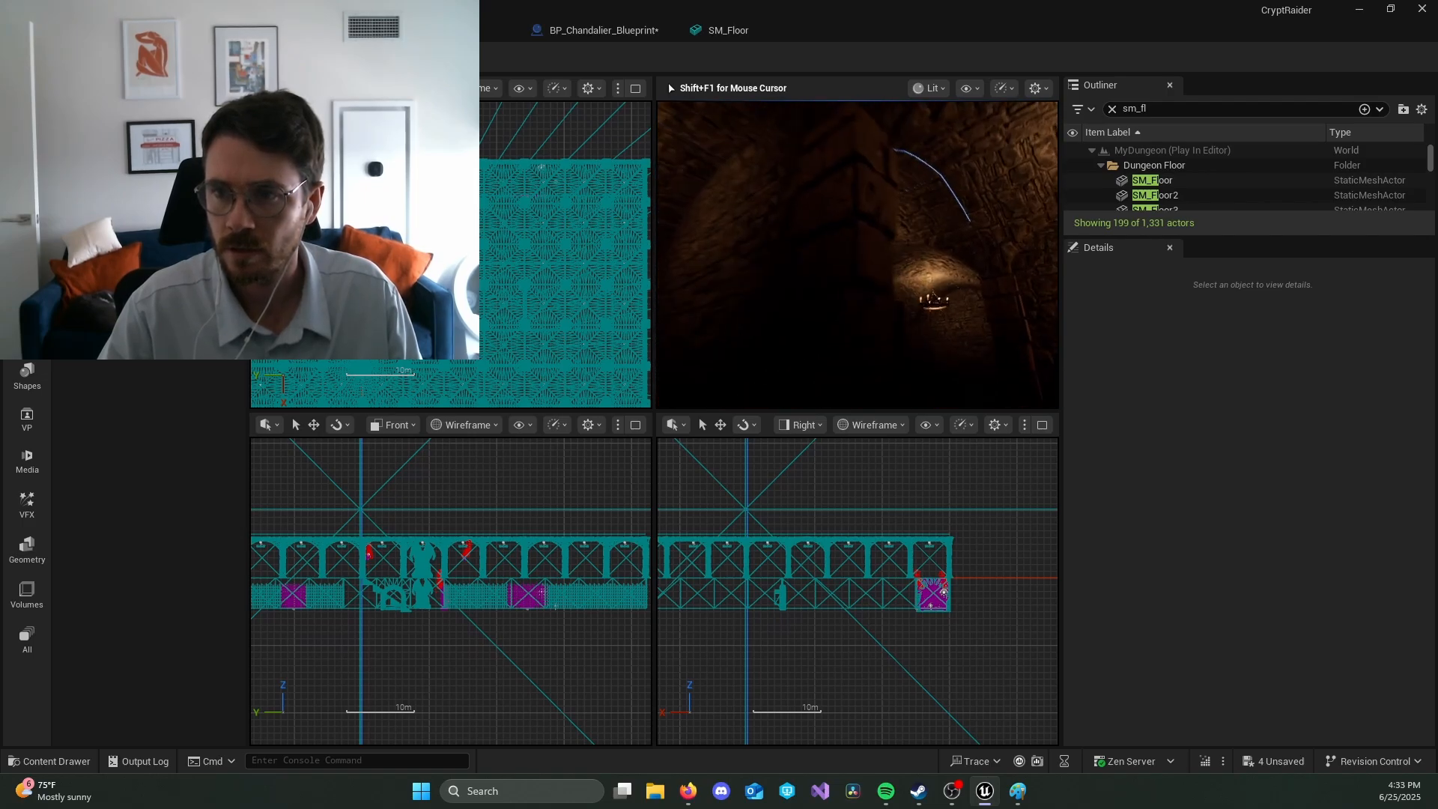
pyautogui.hotkey('shift', 'F1')
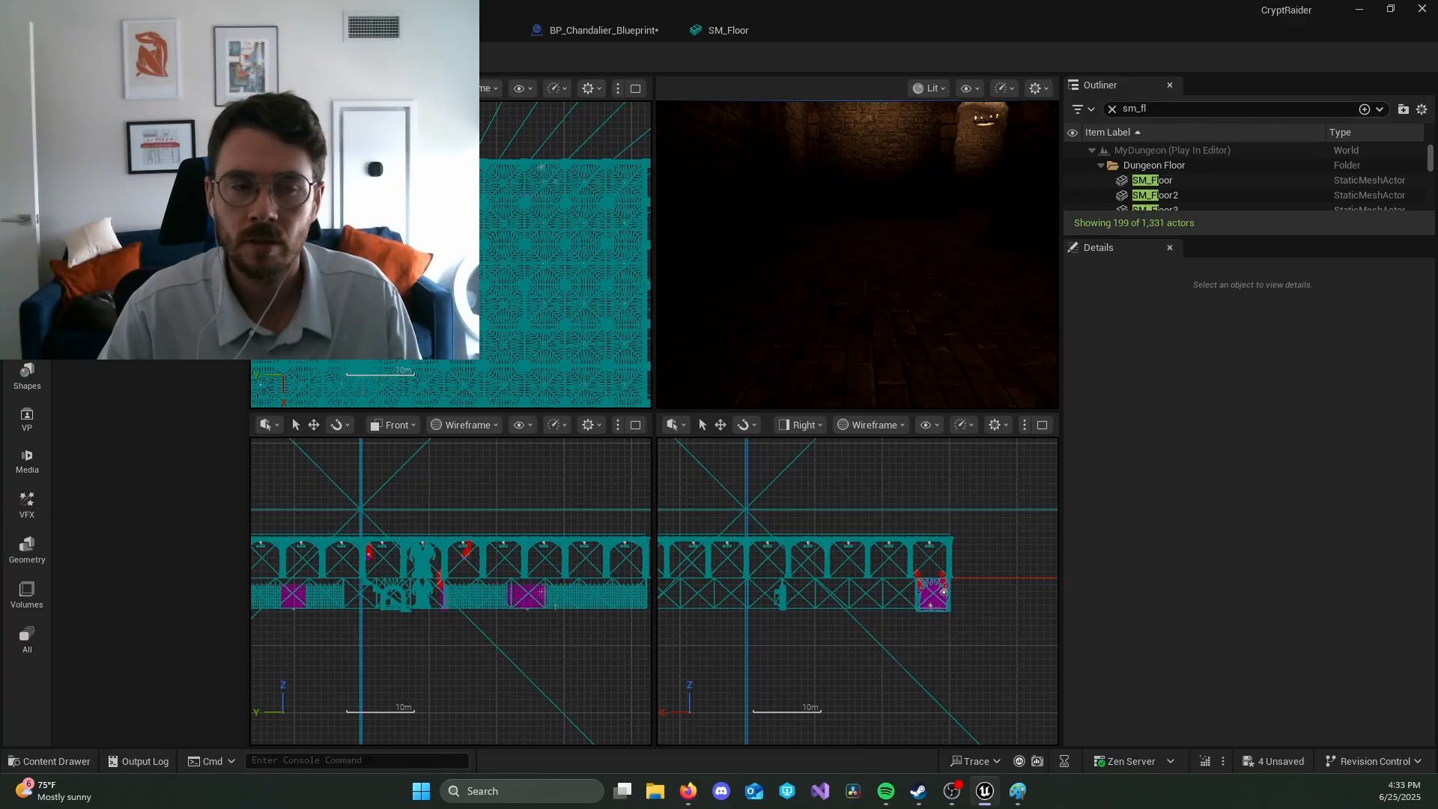
pyautogui.press('Escape')
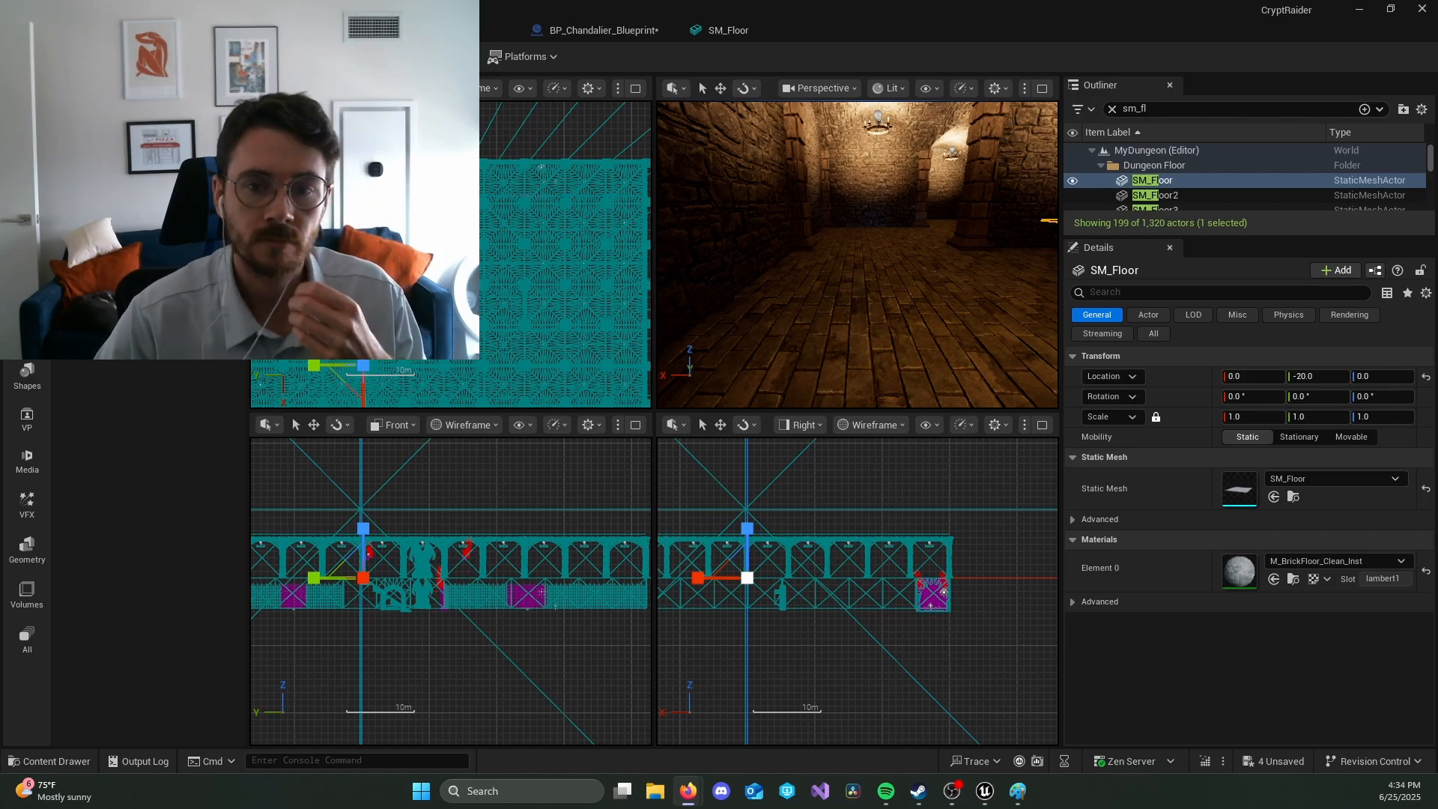
# Step: Browse the project content to the Blueprints folder inside FirstPerson
pyautogui.click(915, 232)
pyautogui.hotkey('ctrl', 'space')
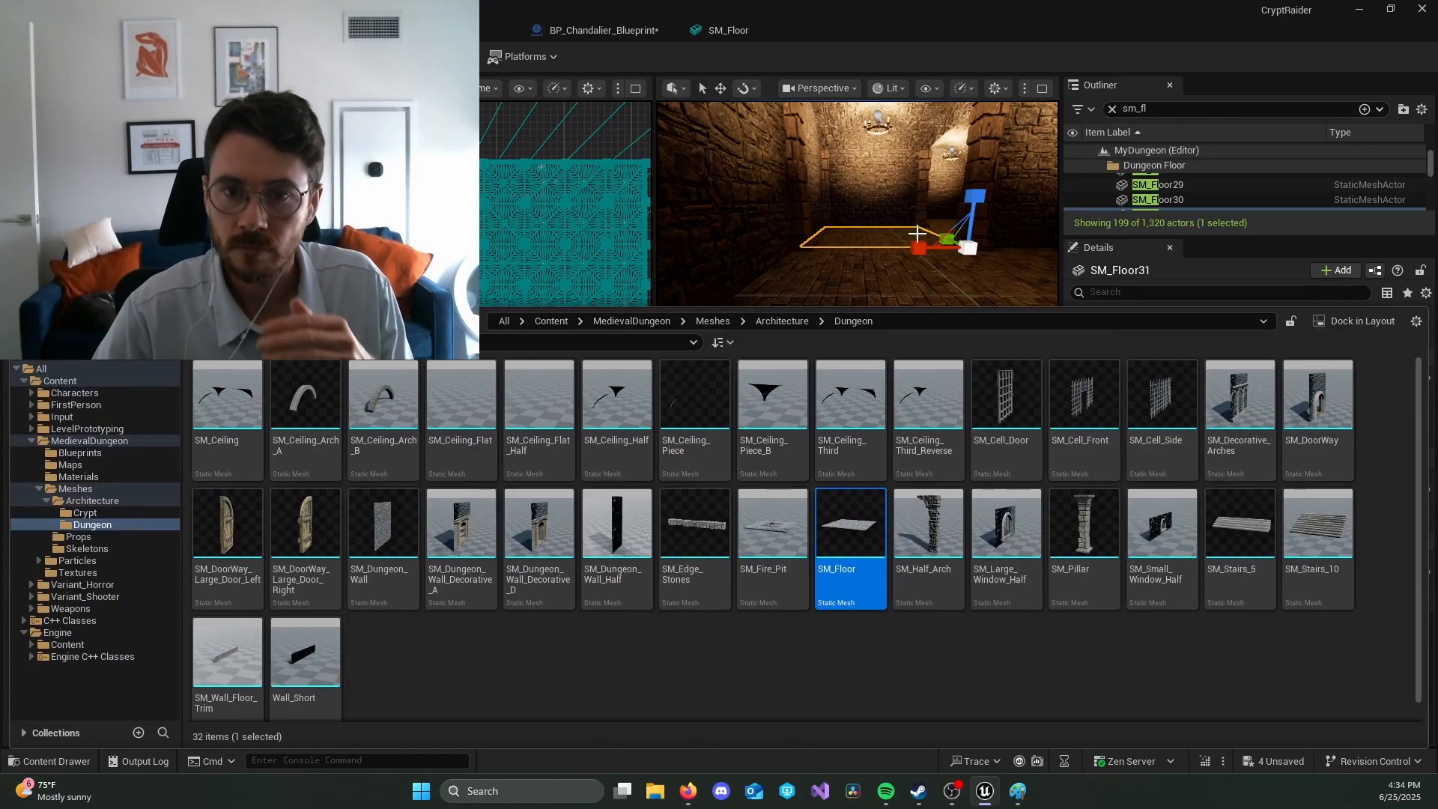
pyautogui.click(112, 381)
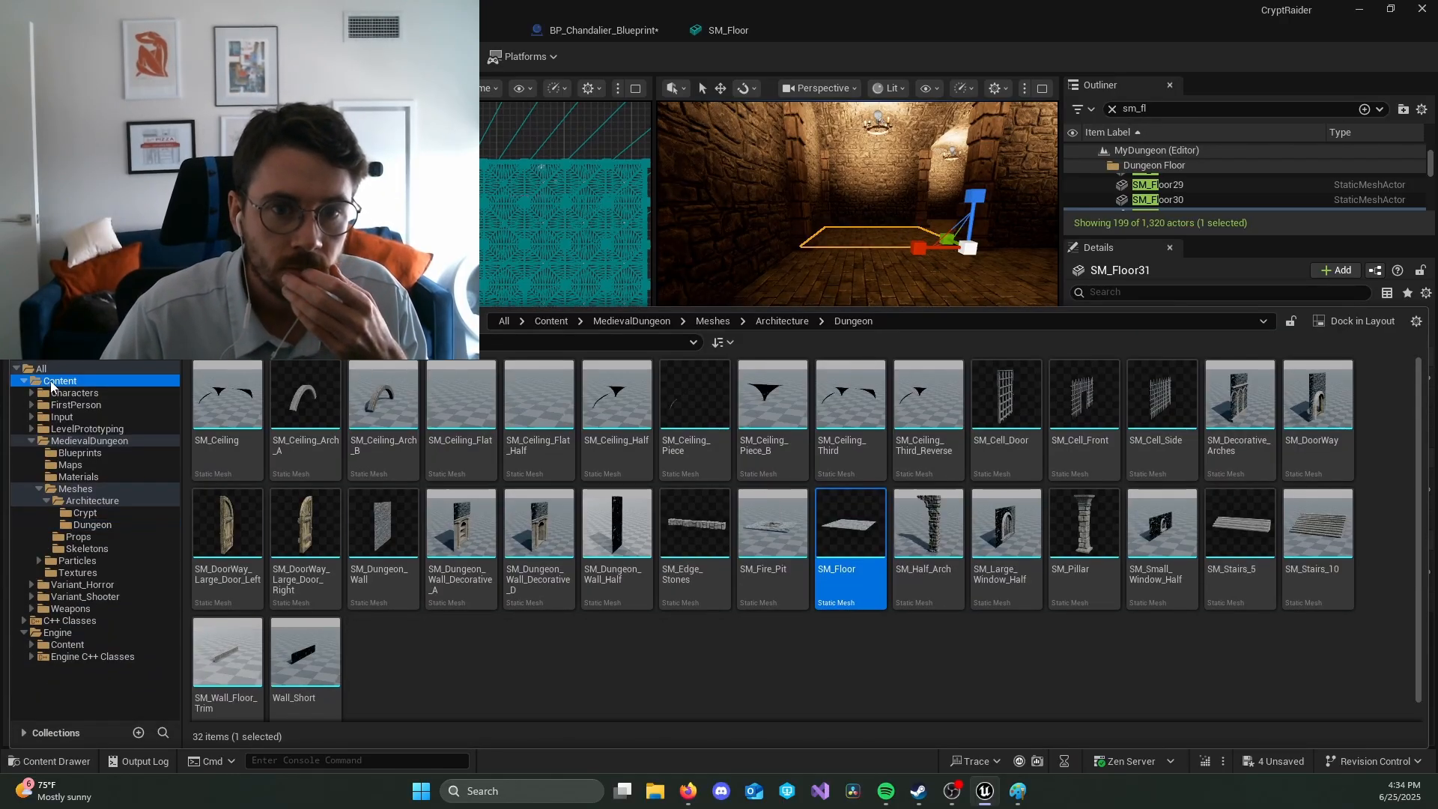
pyautogui.doubleClick(296, 396)
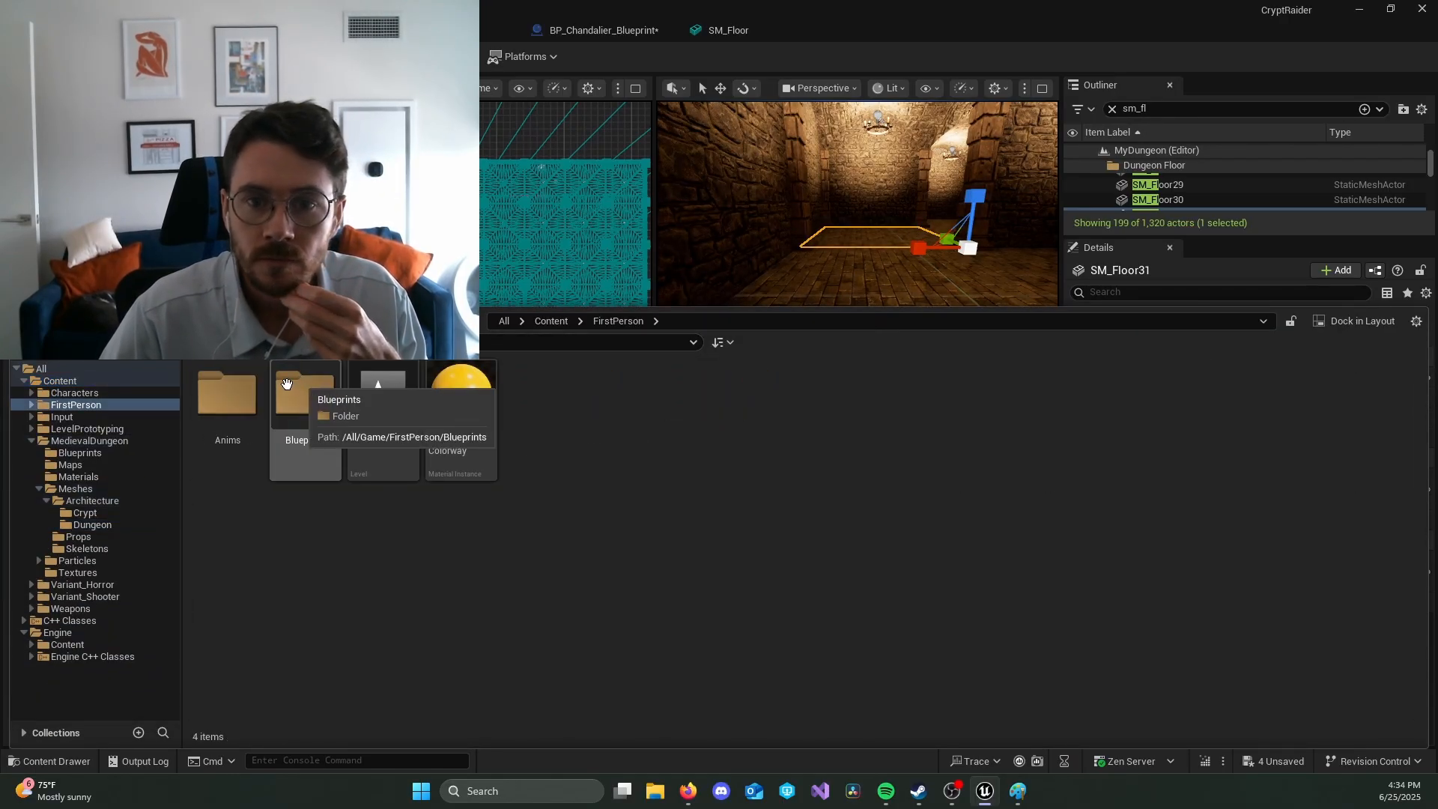
pyautogui.doubleClick(287, 399)
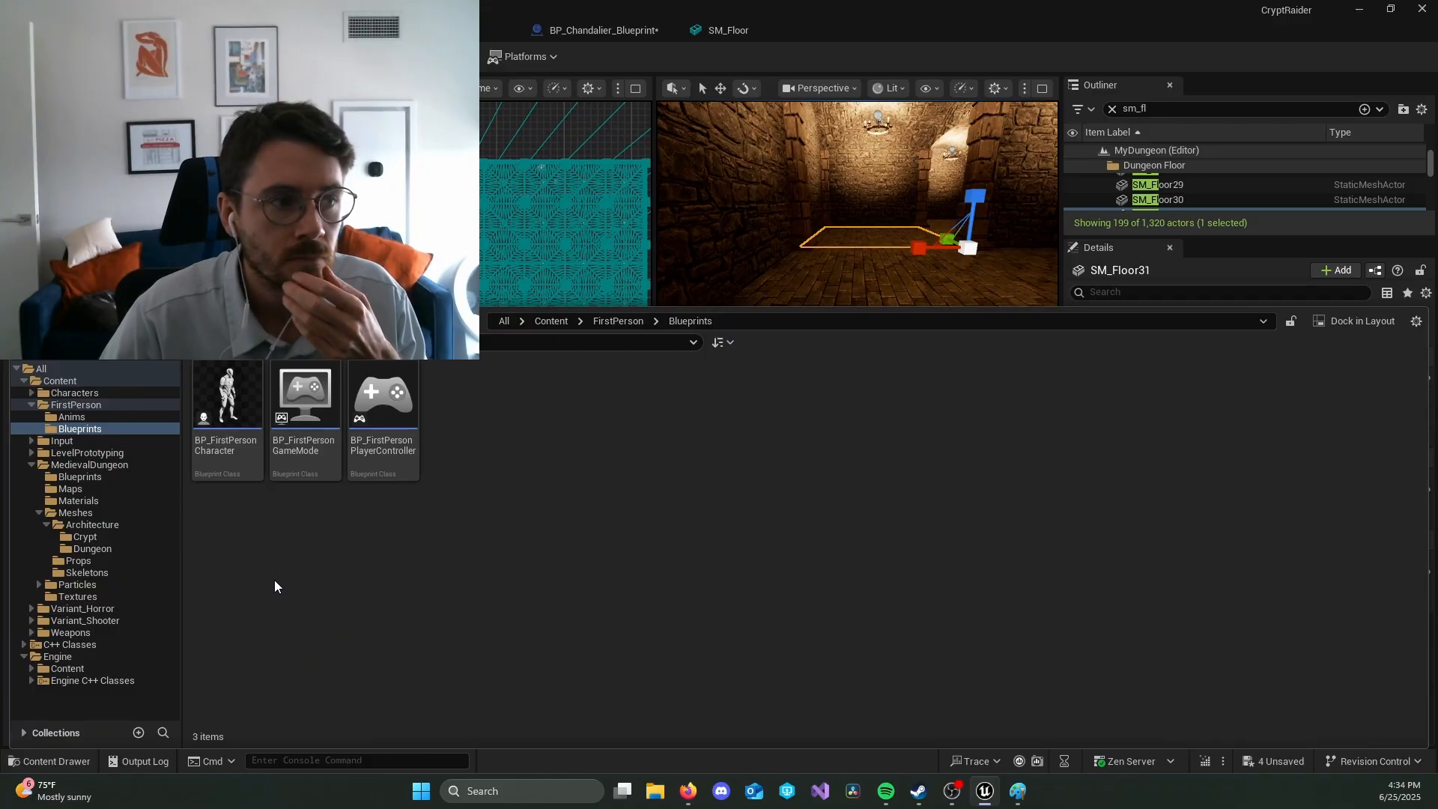
# Step: Create a child Blueprint class of BP_FirstPersonCharacter and name it BP_FirstPlayer
pyautogui.click(240, 419)
pyautogui.rightClick(241, 419)
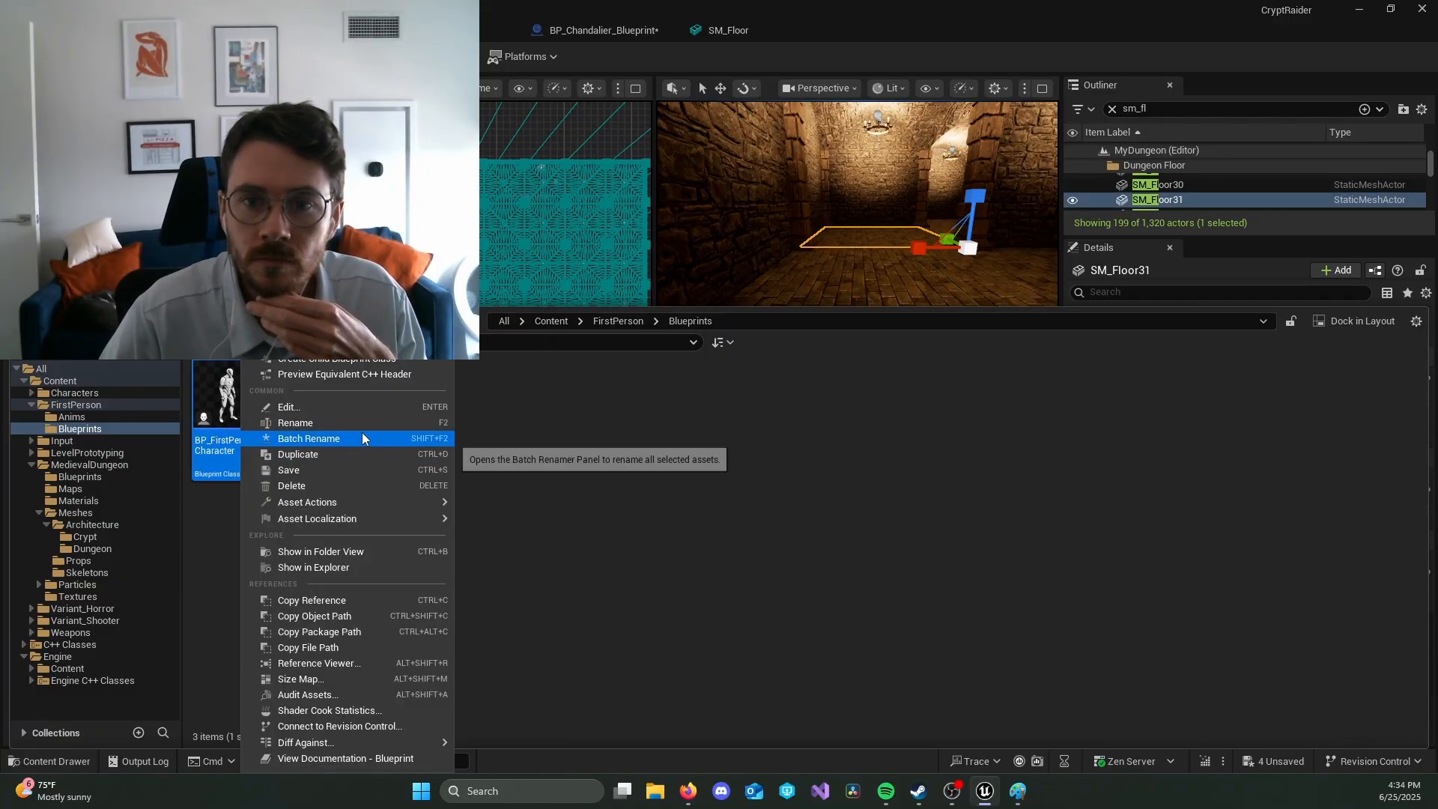
pyautogui.click(379, 361)
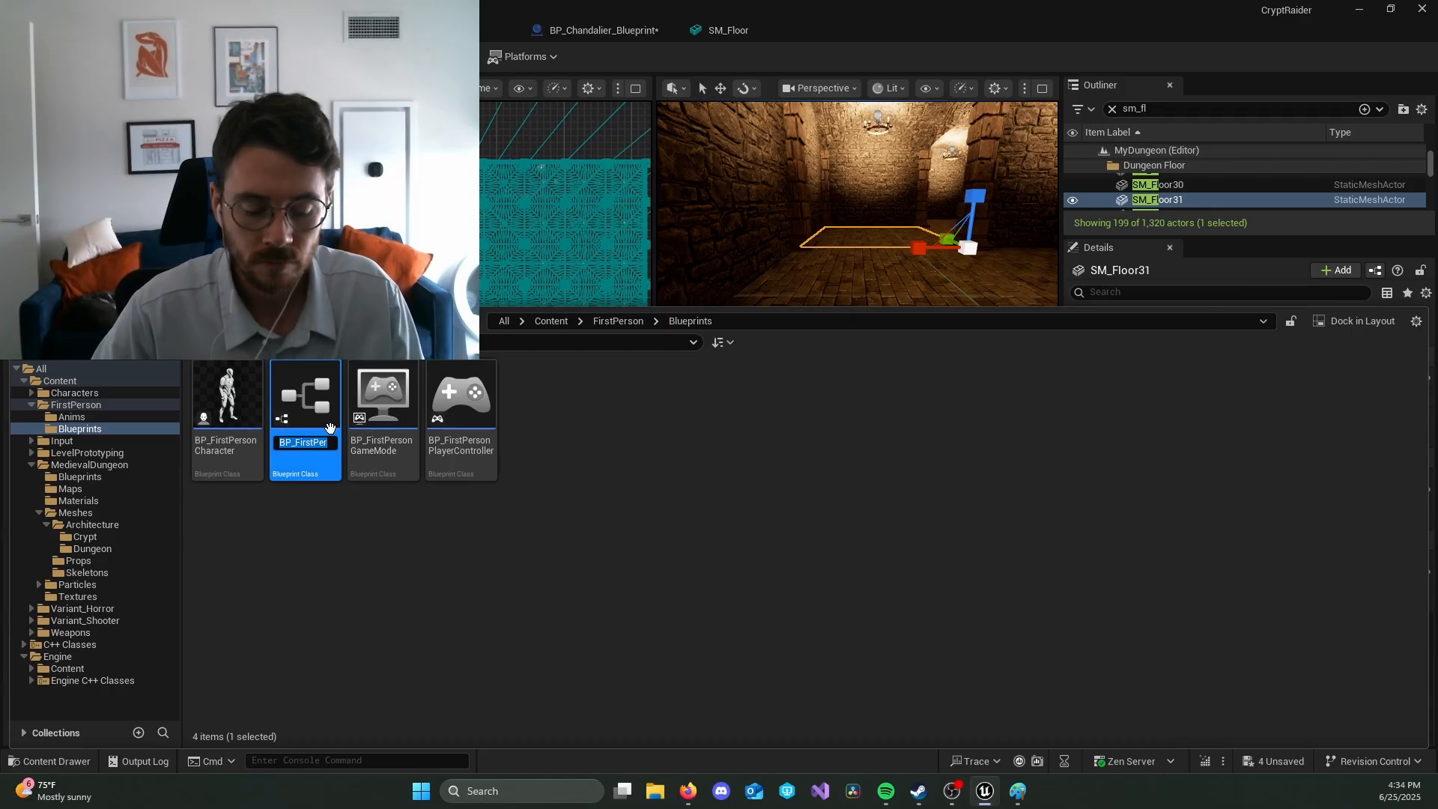
pyautogui.press('End')
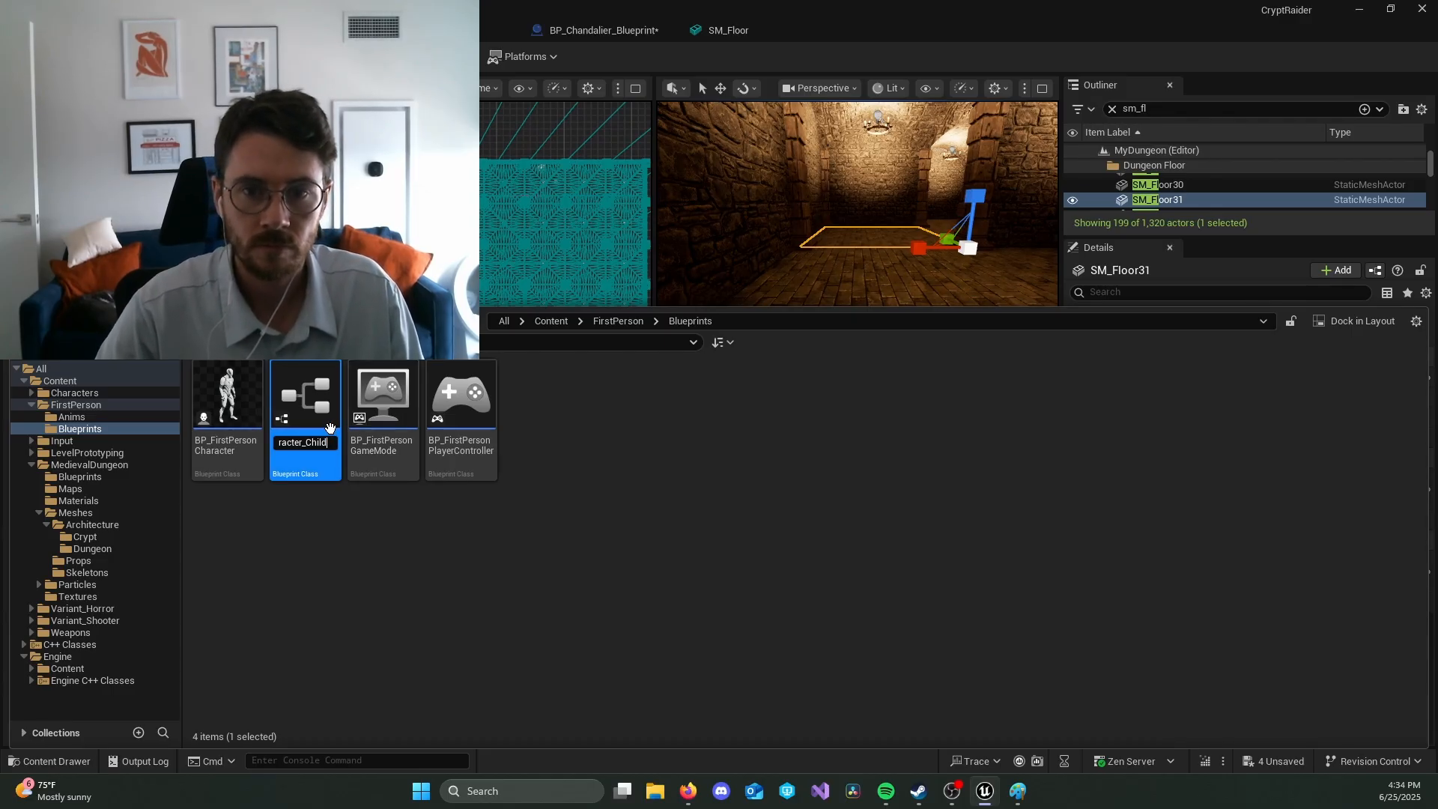
pyautogui.press('BackSpace')
pyautogui.press('BackSpace')
pyautogui.press('BackSpace')
pyautogui.press('BackSpace')
pyautogui.press('BackSpace')
pyautogui.press('BackSpace')
pyautogui.press('BackSpace')
pyautogui.press('BackSpace')
pyautogui.press('BackSpace')
pyautogui.press('BackSpace')
pyautogui.press('BackSpace')
pyautogui.press('BackSpace')
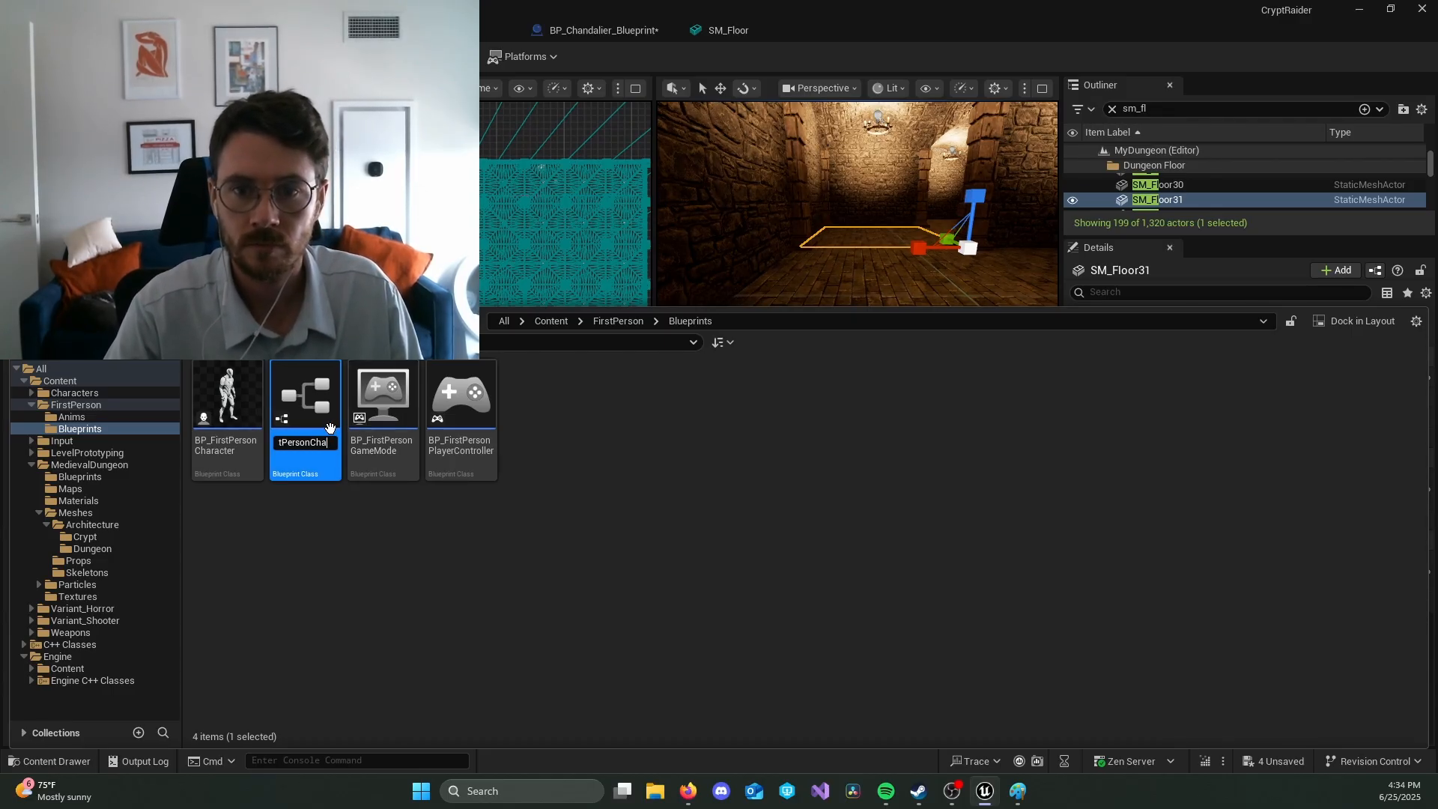
pyautogui.write('Player')
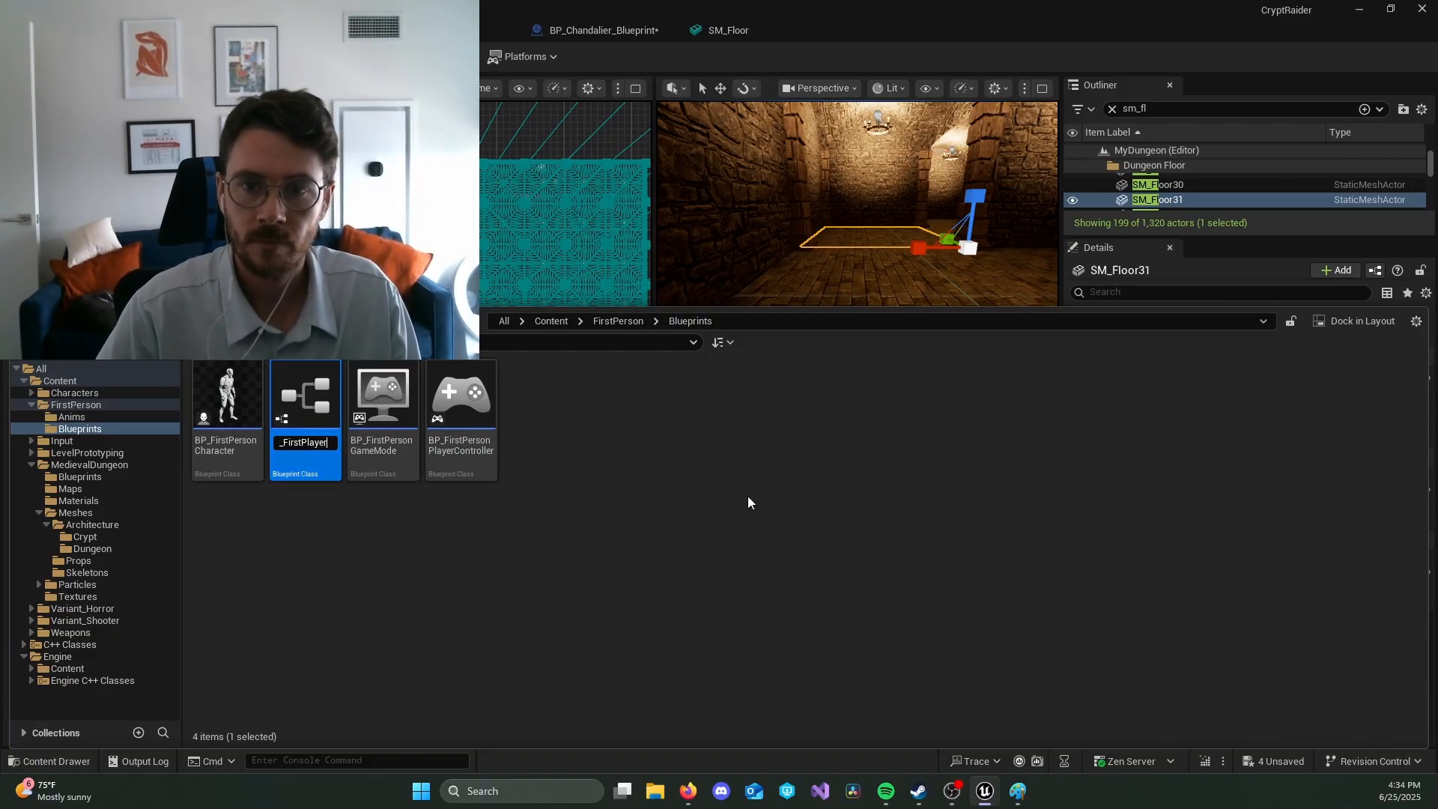
pyautogui.press('Return')
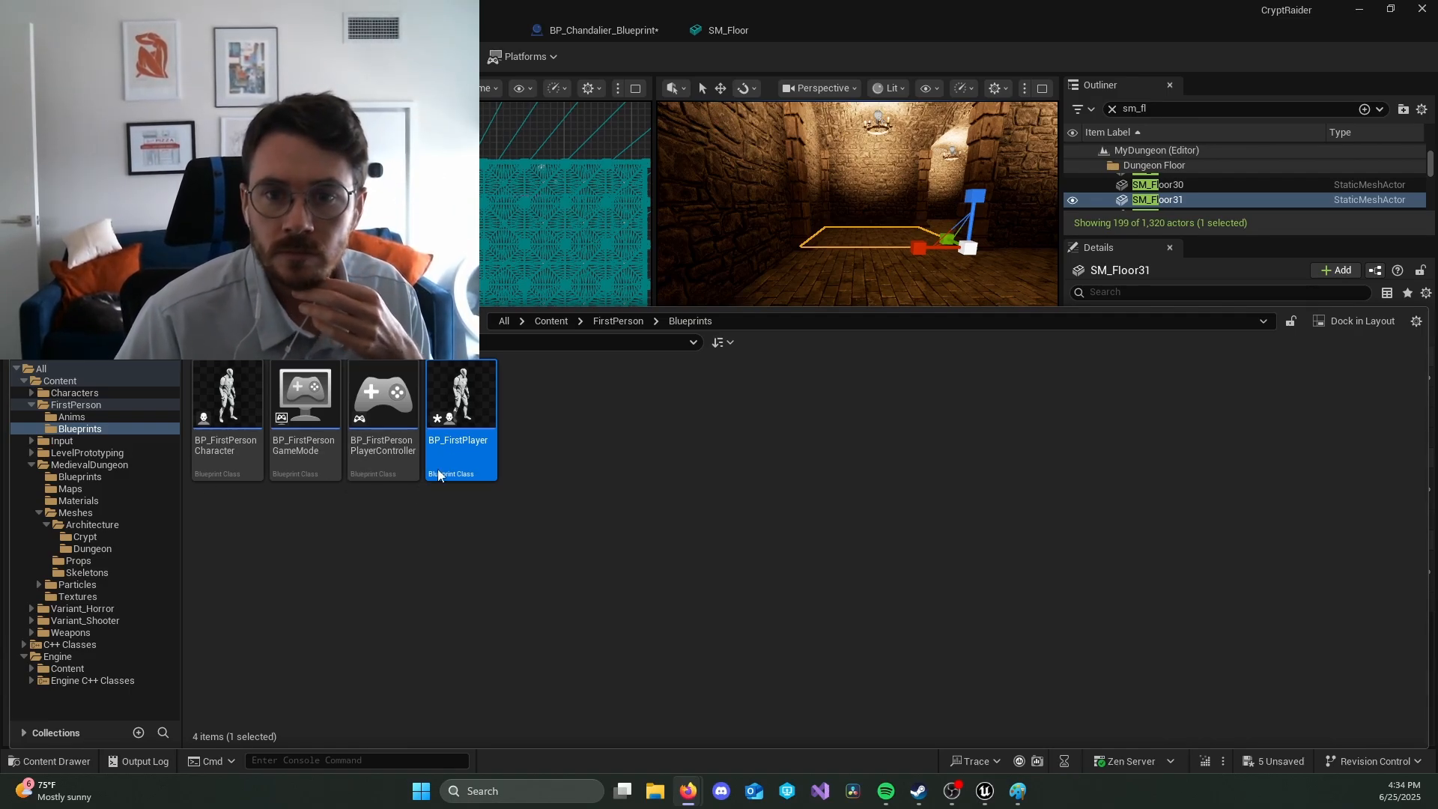
pyautogui.click(458, 414)
pyautogui.moveTo(464, 419); pyautogui.dragTo(60, 383)
pyautogui.click(75, 381)
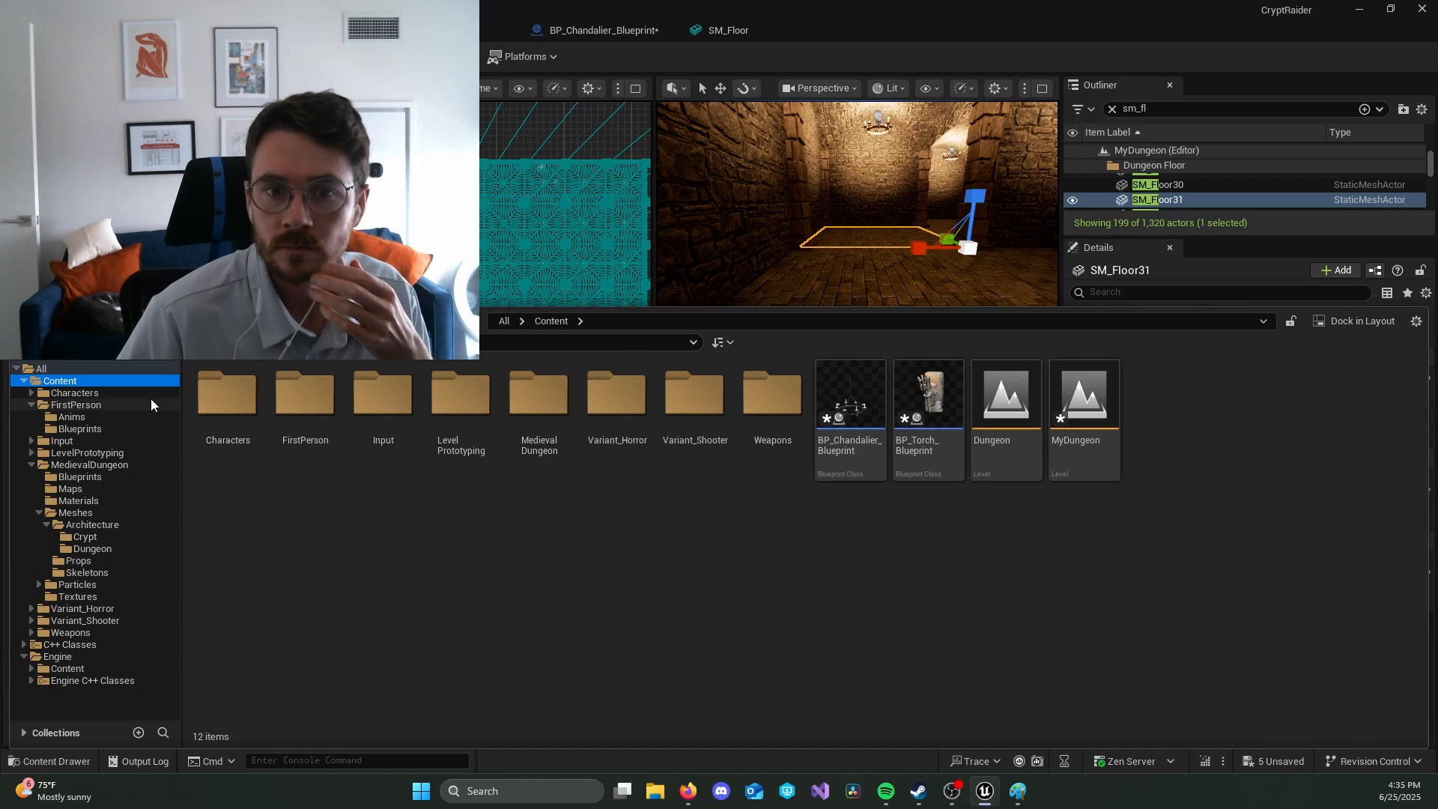
pyautogui.doubleClick(214, 411)
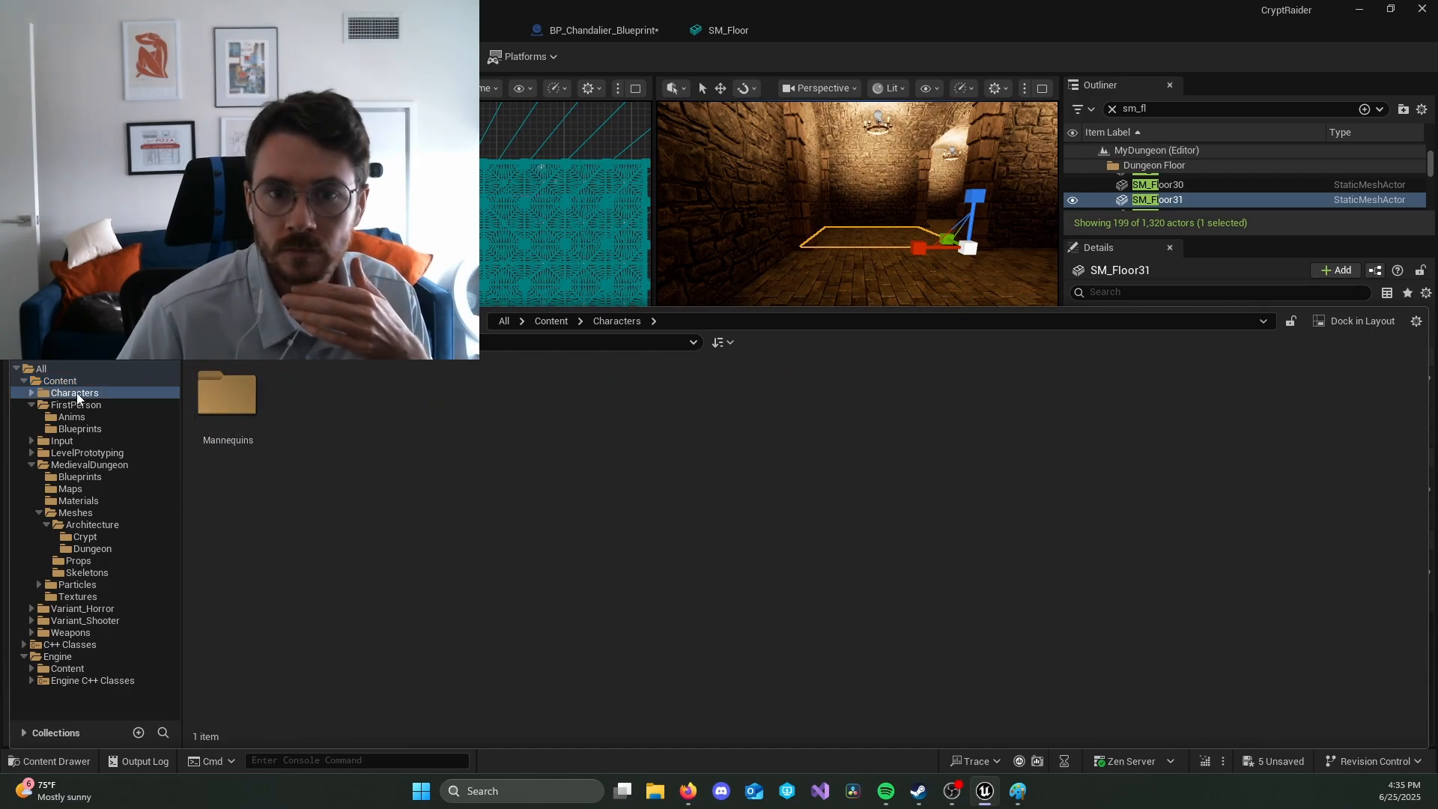
pyautogui.click(70, 380)
pyautogui.click(64, 405)
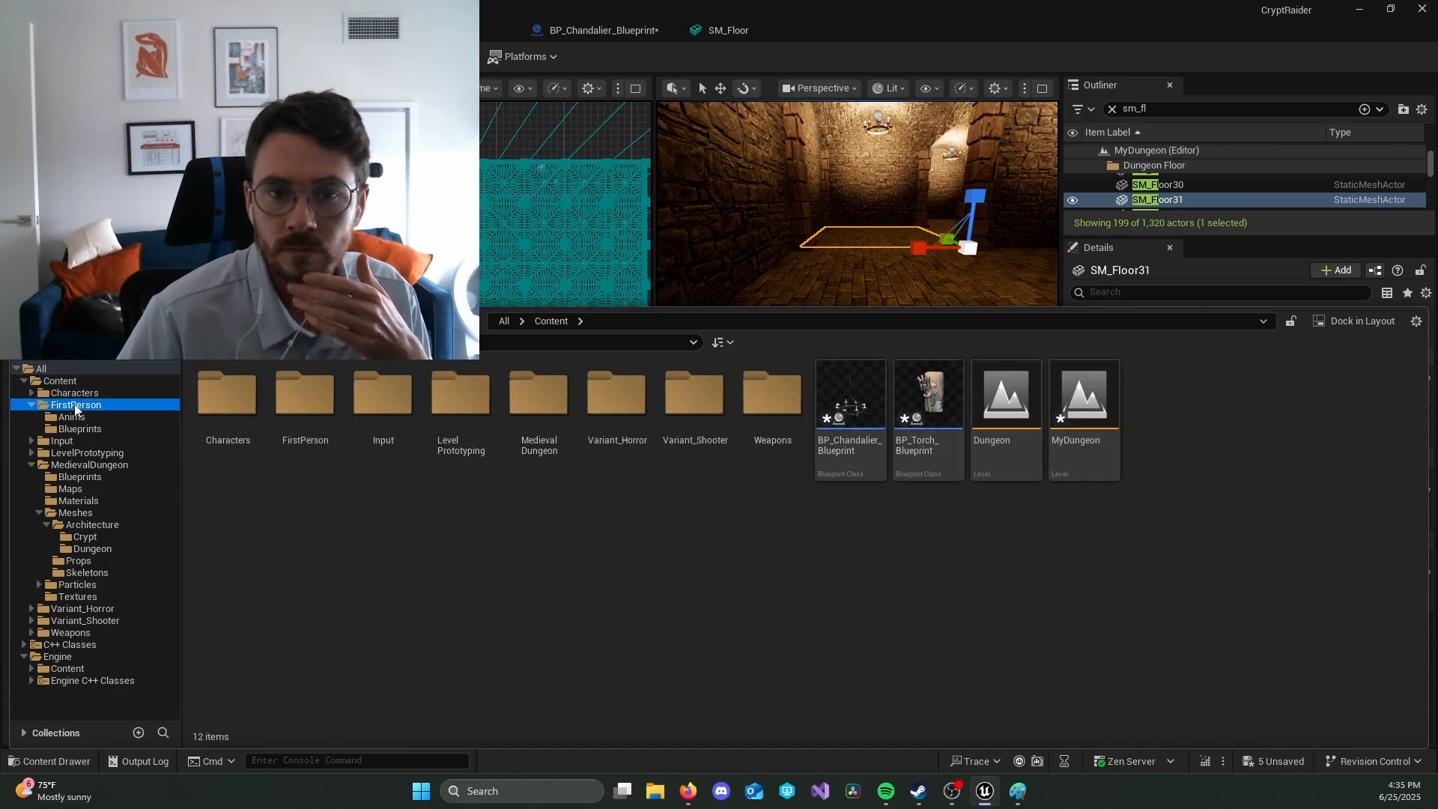
pyautogui.doubleClick(305, 393)
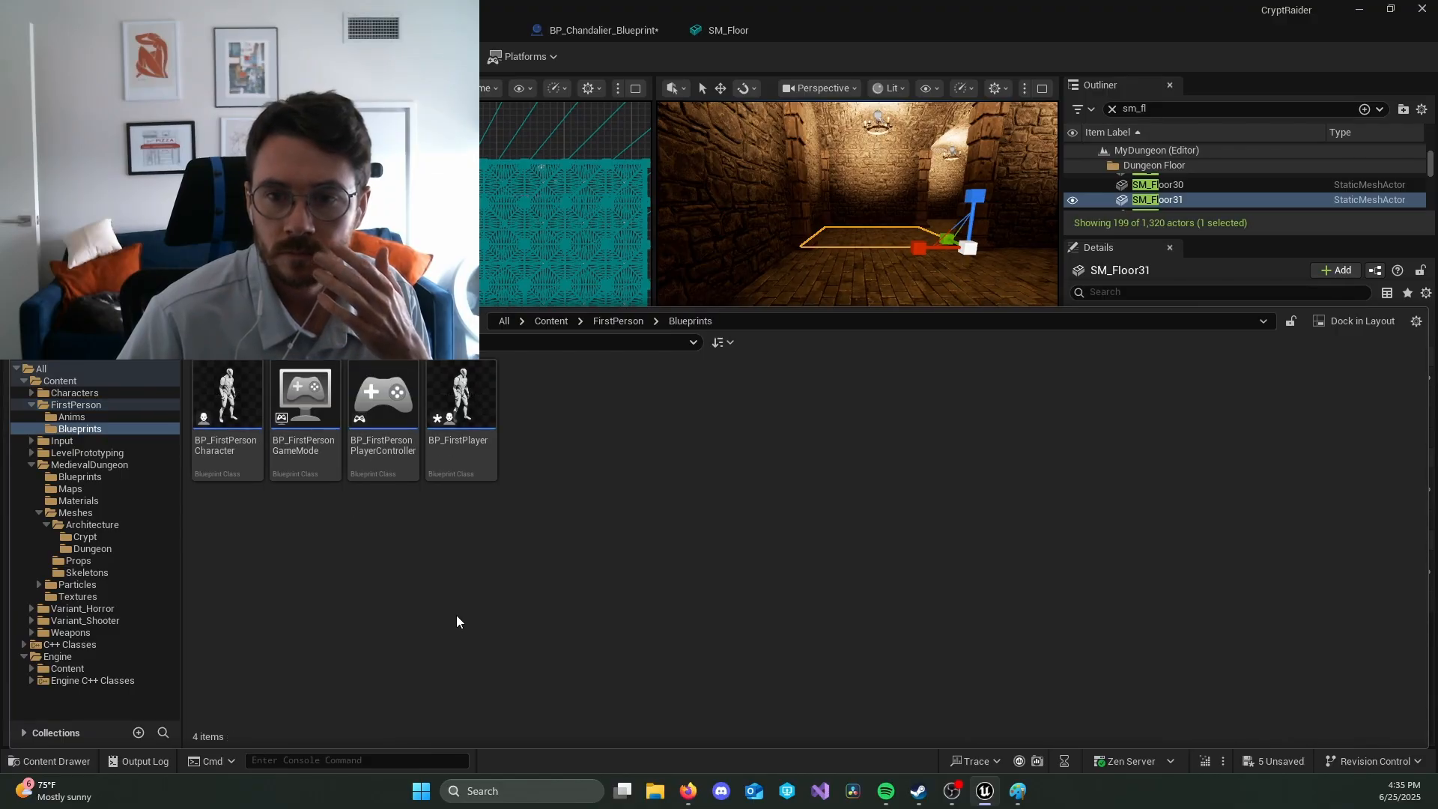
# Step: Move BP_FirstPlayer from the FirstPerson Blueprints folder into the main Content folder and show that folder
pyautogui.moveTo(476, 423); pyautogui.dragTo(76, 381)
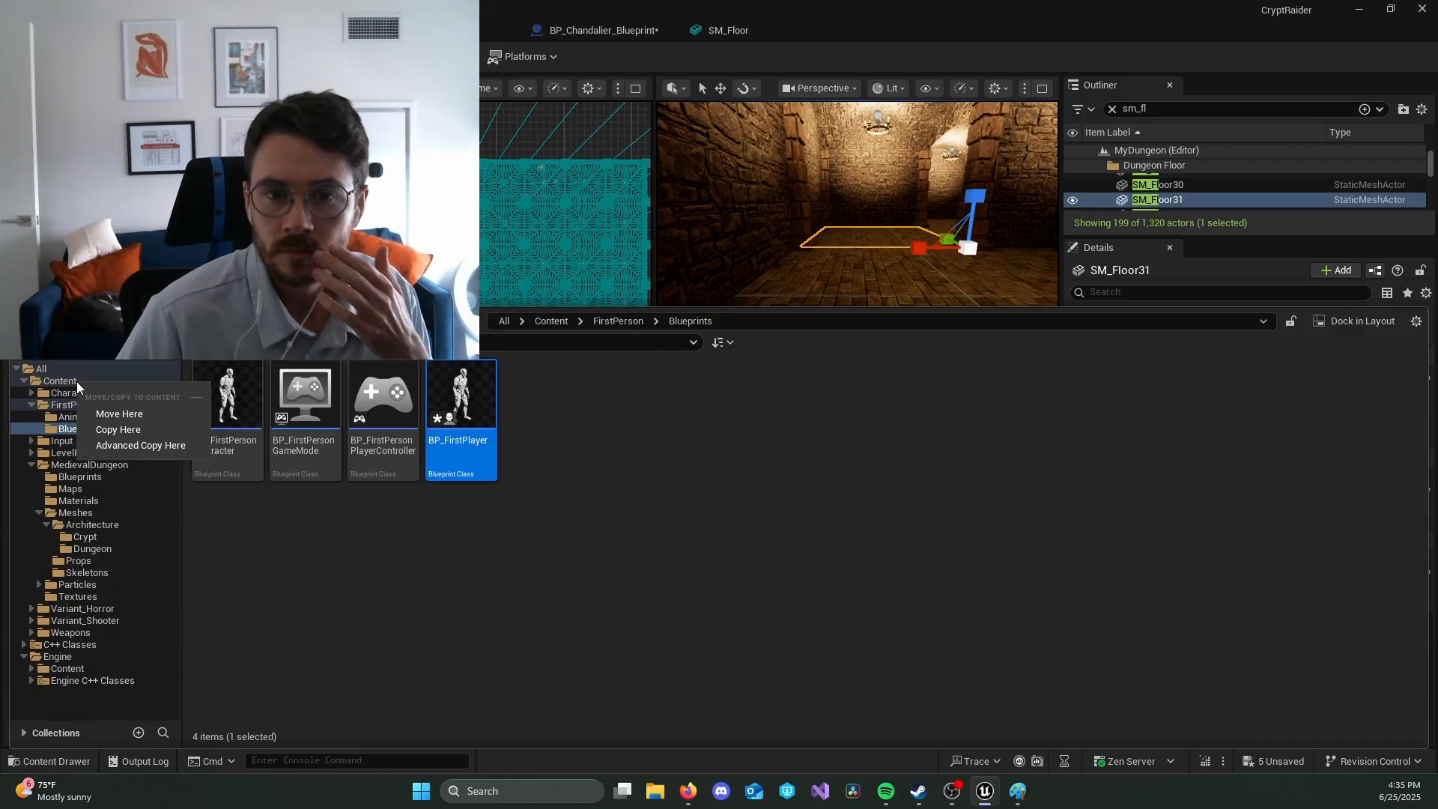
pyautogui.click(112, 410)
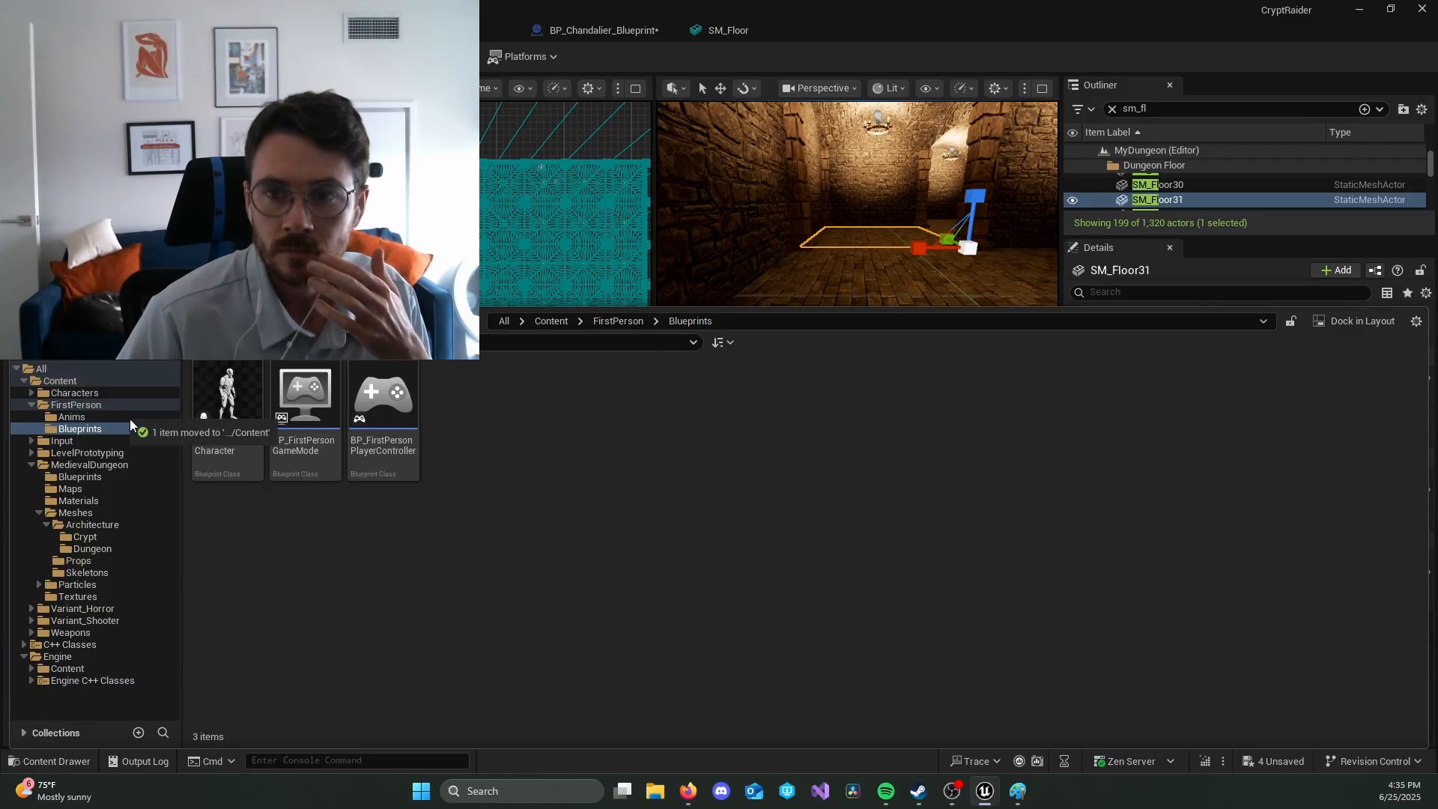
pyautogui.click(105, 379)
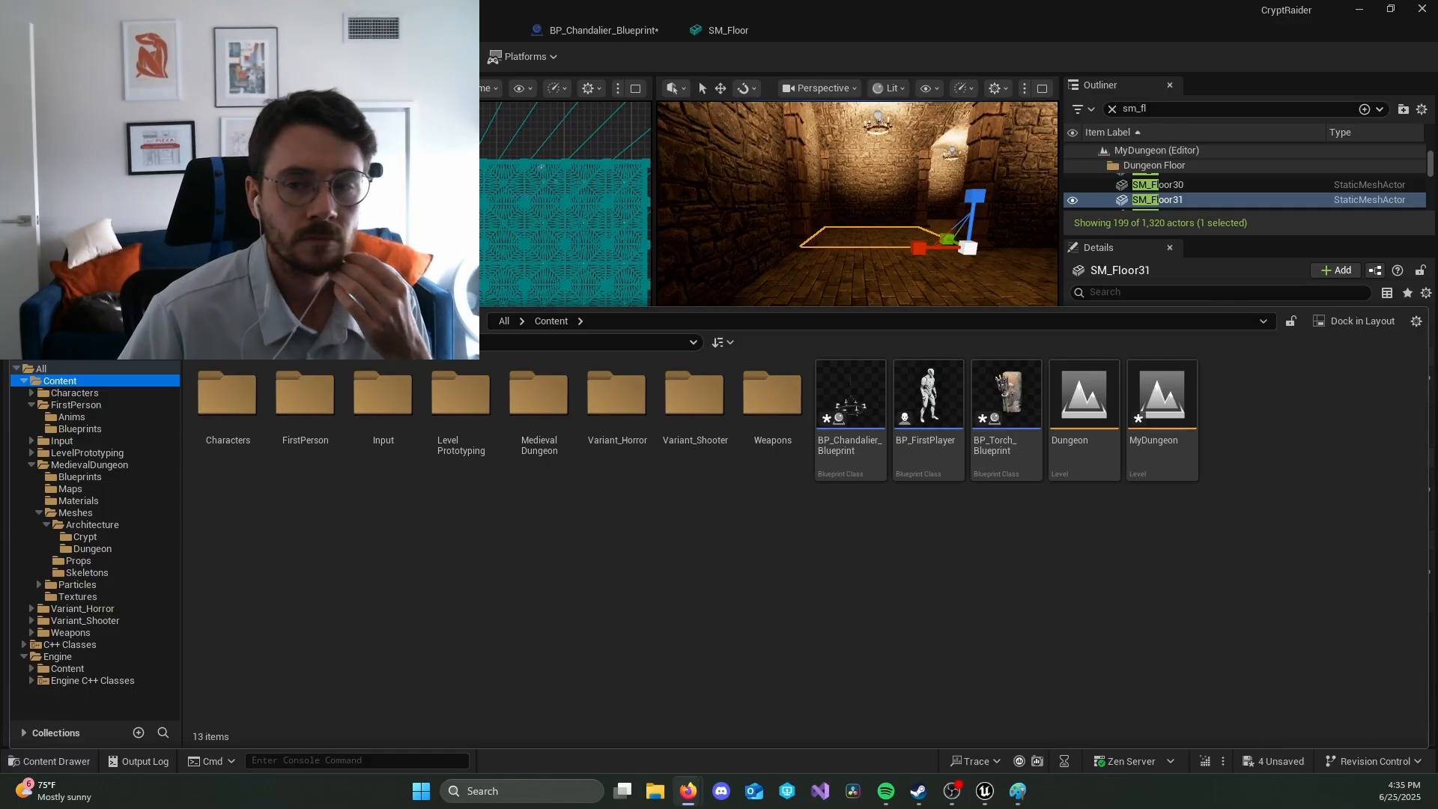
# Step: Open BP_FirstPlayer and examine its character mesh, camera and collision capsule from the side and up close
pyautogui.doubleClick(928, 397)
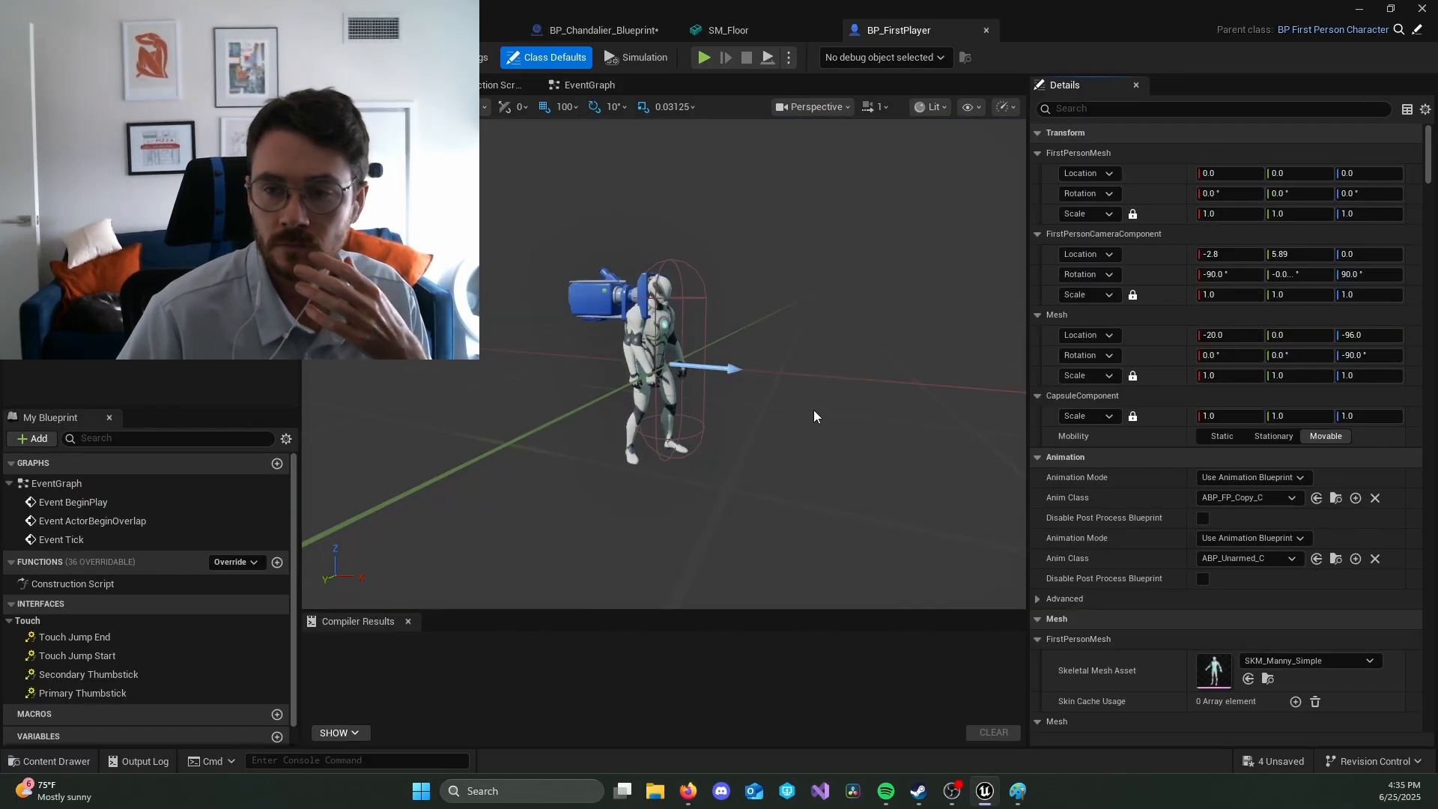
pyautogui.moveTo(778, 403); pyautogui.dragTo(823, 420, button='right')
pyautogui.press('a')
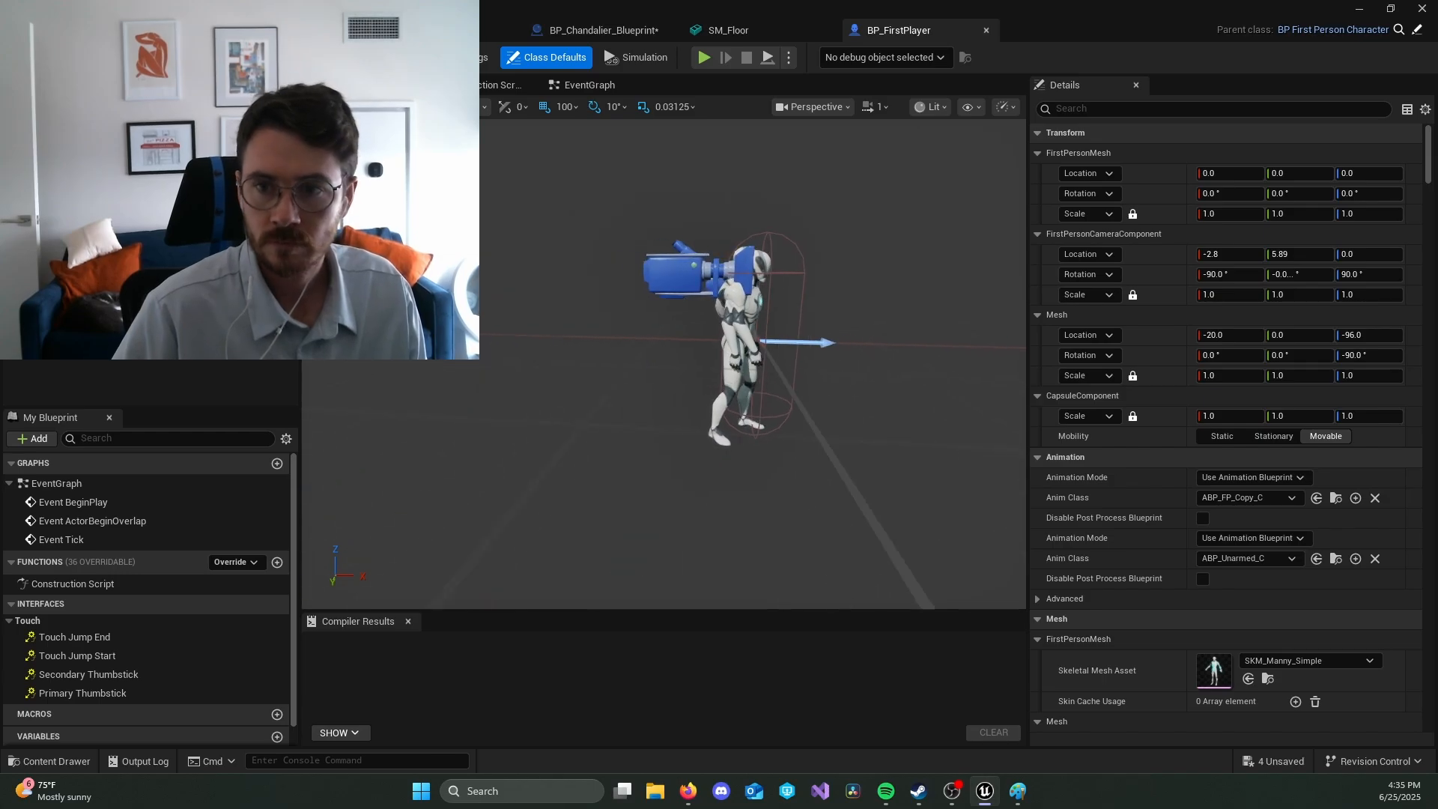
pyautogui.press('d')
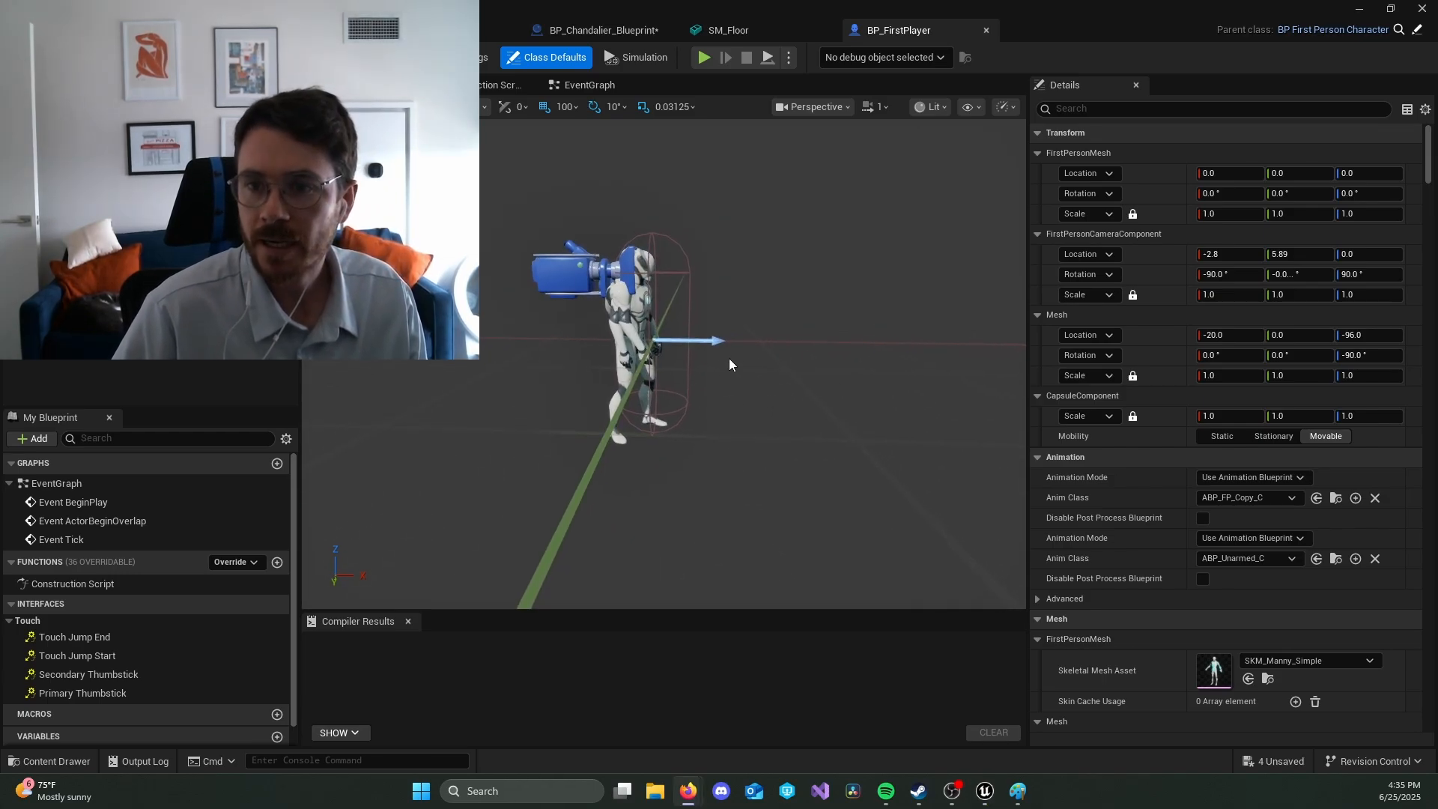
pyautogui.press('w')
pyautogui.moveTo(775, 466); pyautogui.dragTo(736, 460, button='right')
pyautogui.press('d')
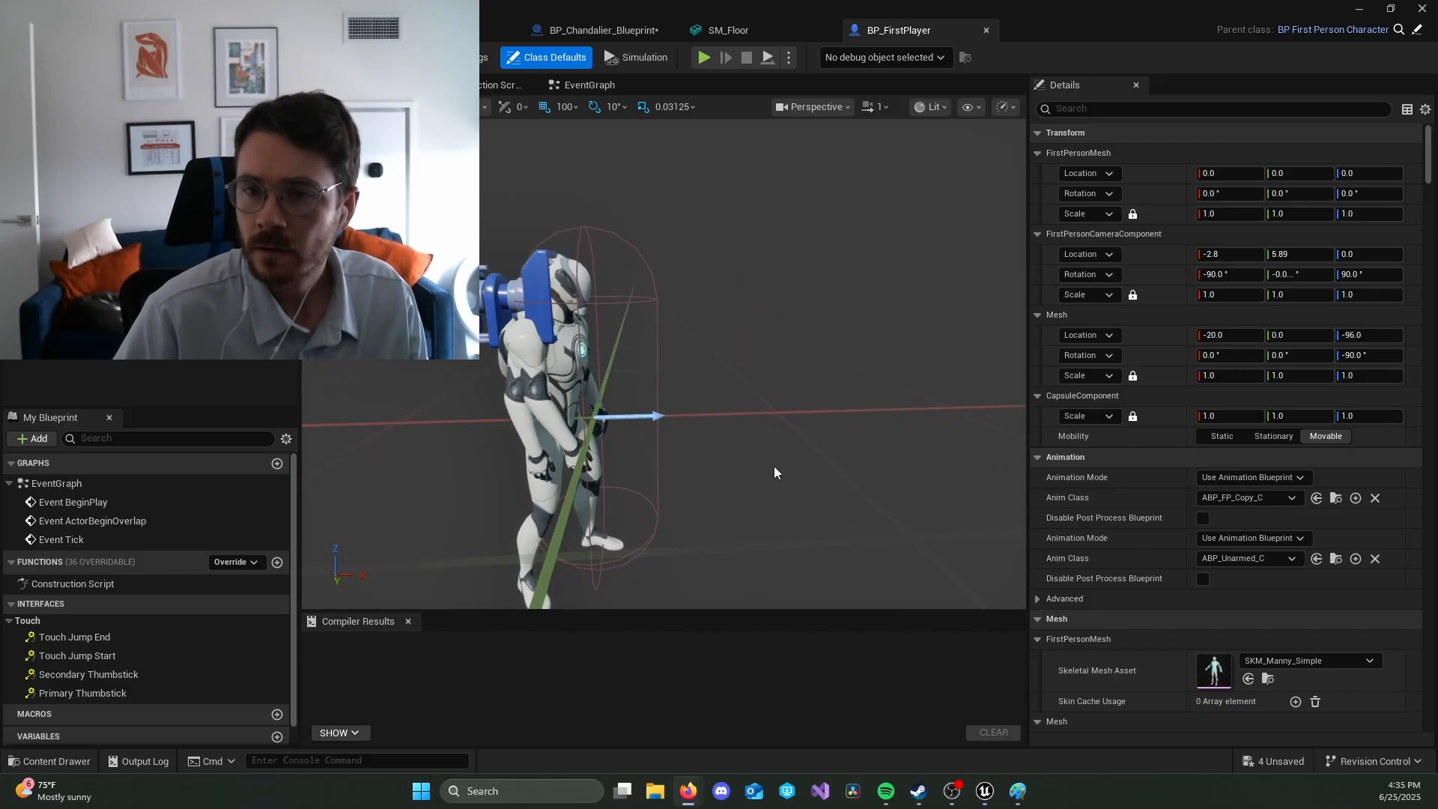
# Step: Return to the level and look through the Mannequins and FirstPerson Blueprints folders, ending at BP_FirstPlayer in Content
pyautogui.click(83, 30)
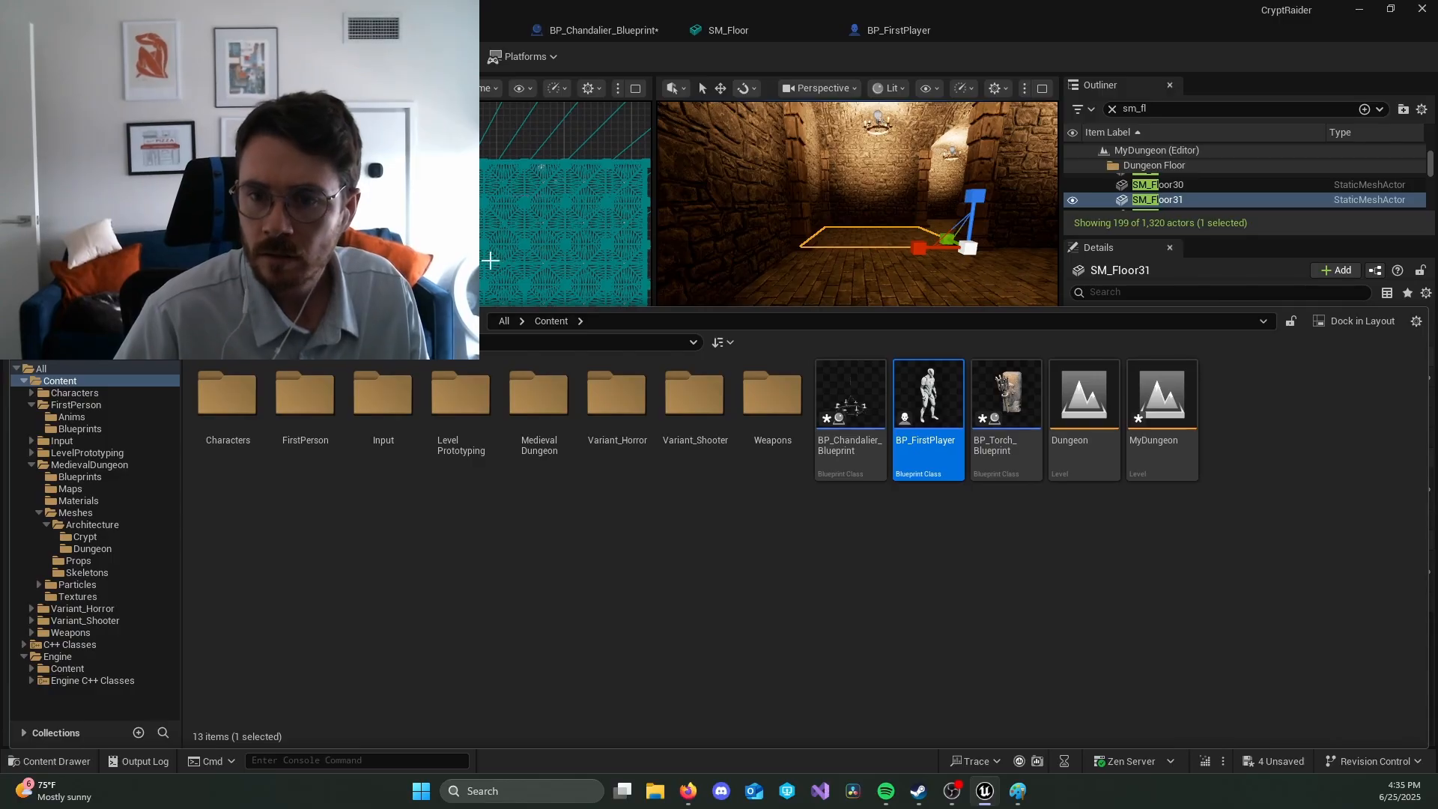
pyautogui.click(247, 401)
pyautogui.doubleClick(247, 402)
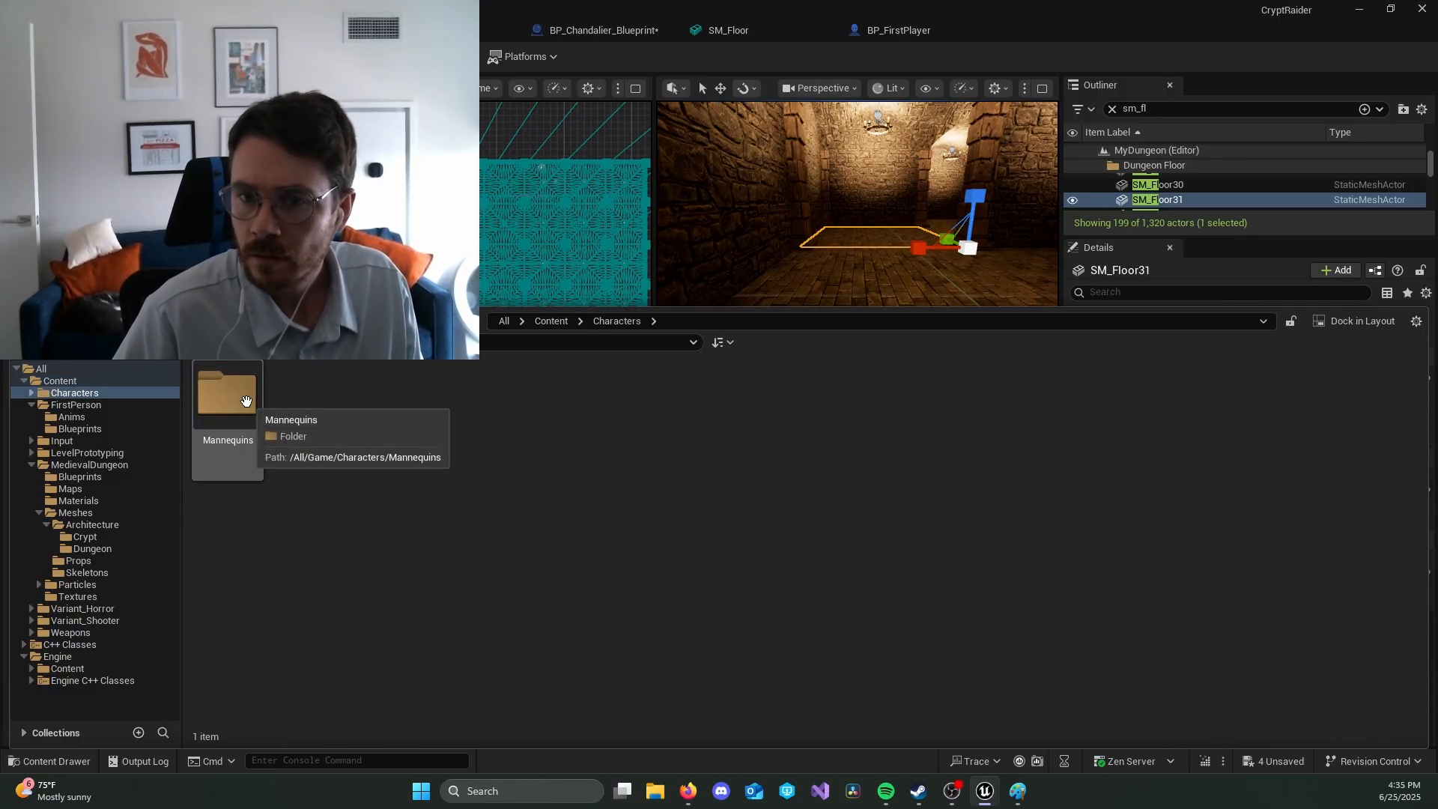
pyautogui.doubleClick(248, 404)
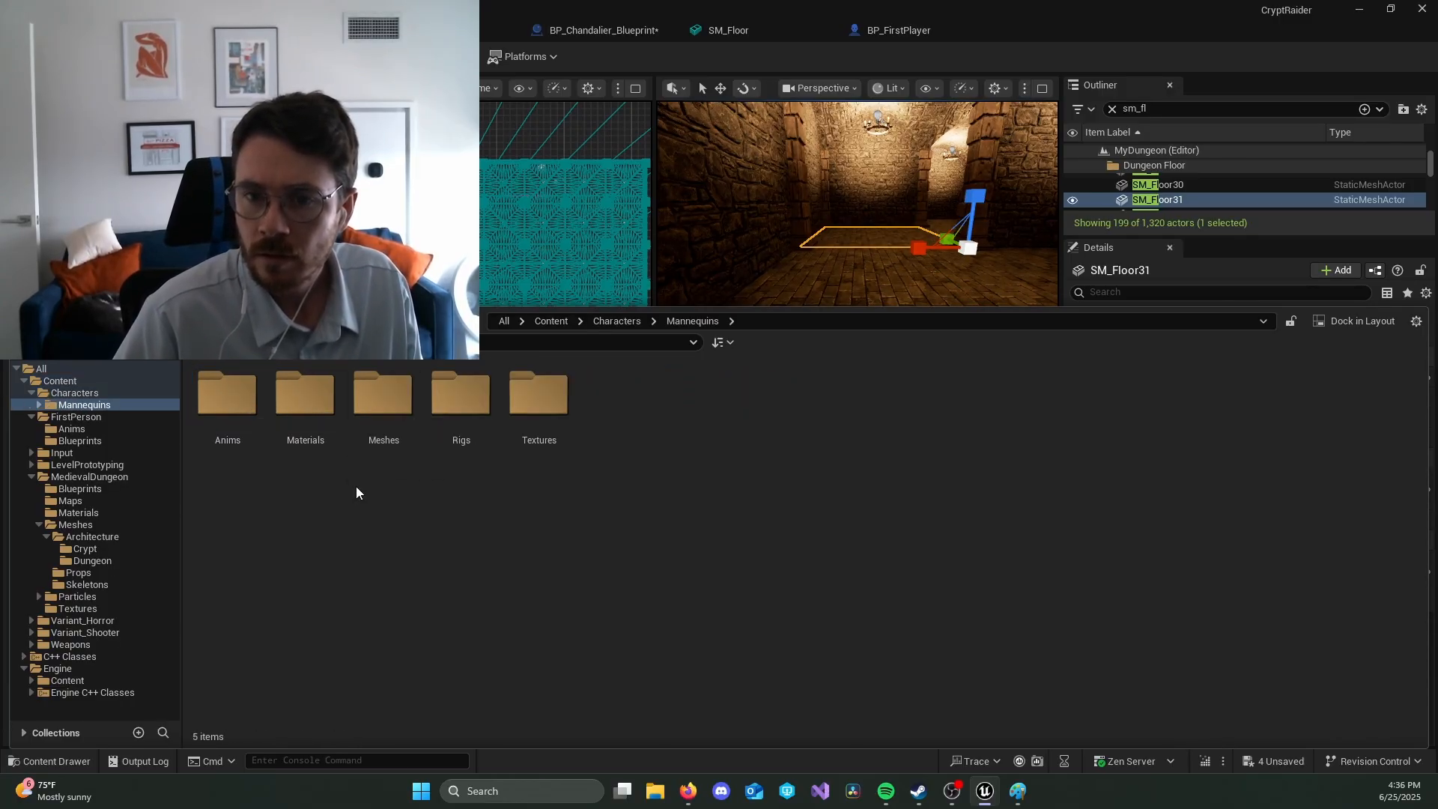
pyautogui.click(59, 381)
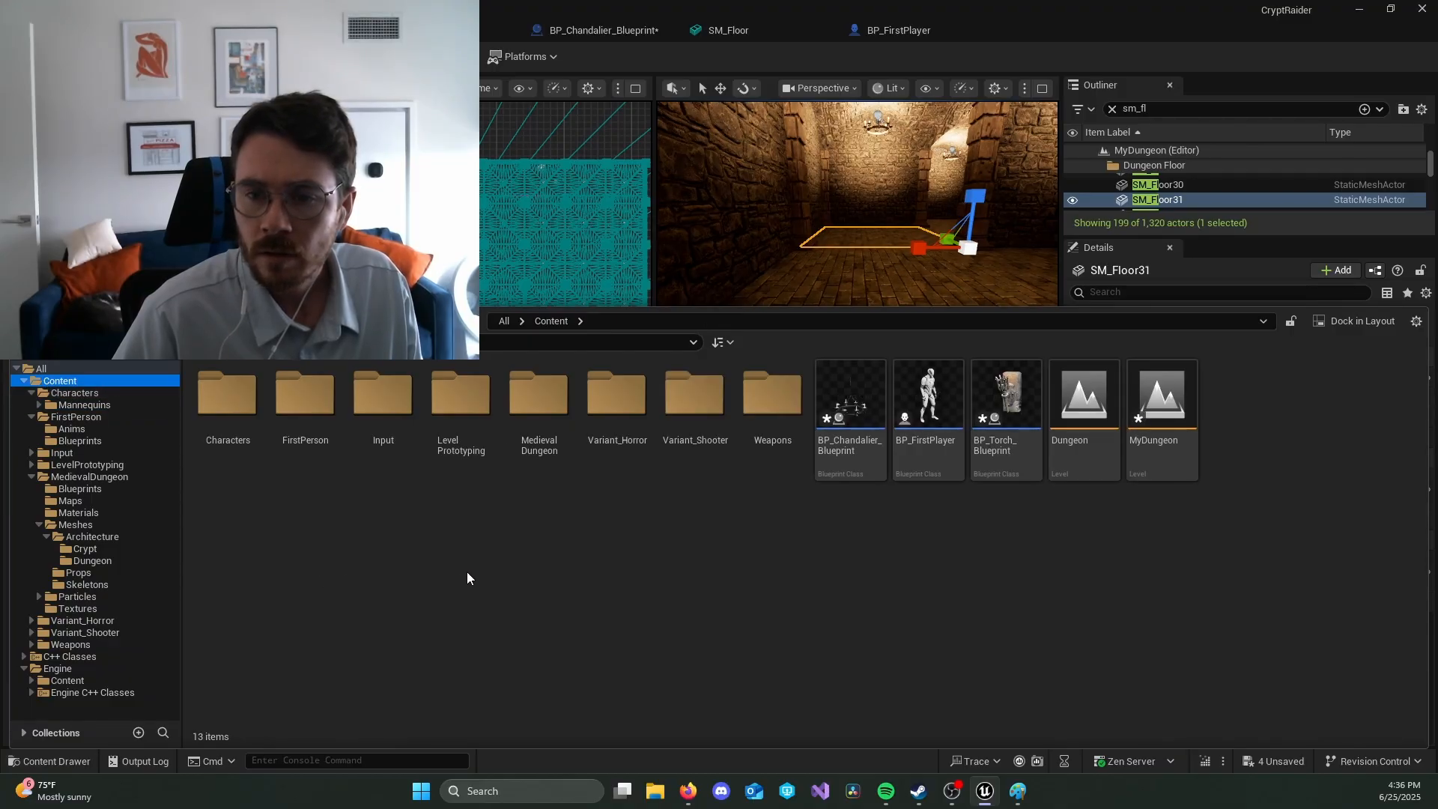
pyautogui.doubleClick(296, 395)
pyautogui.doubleClick(328, 398)
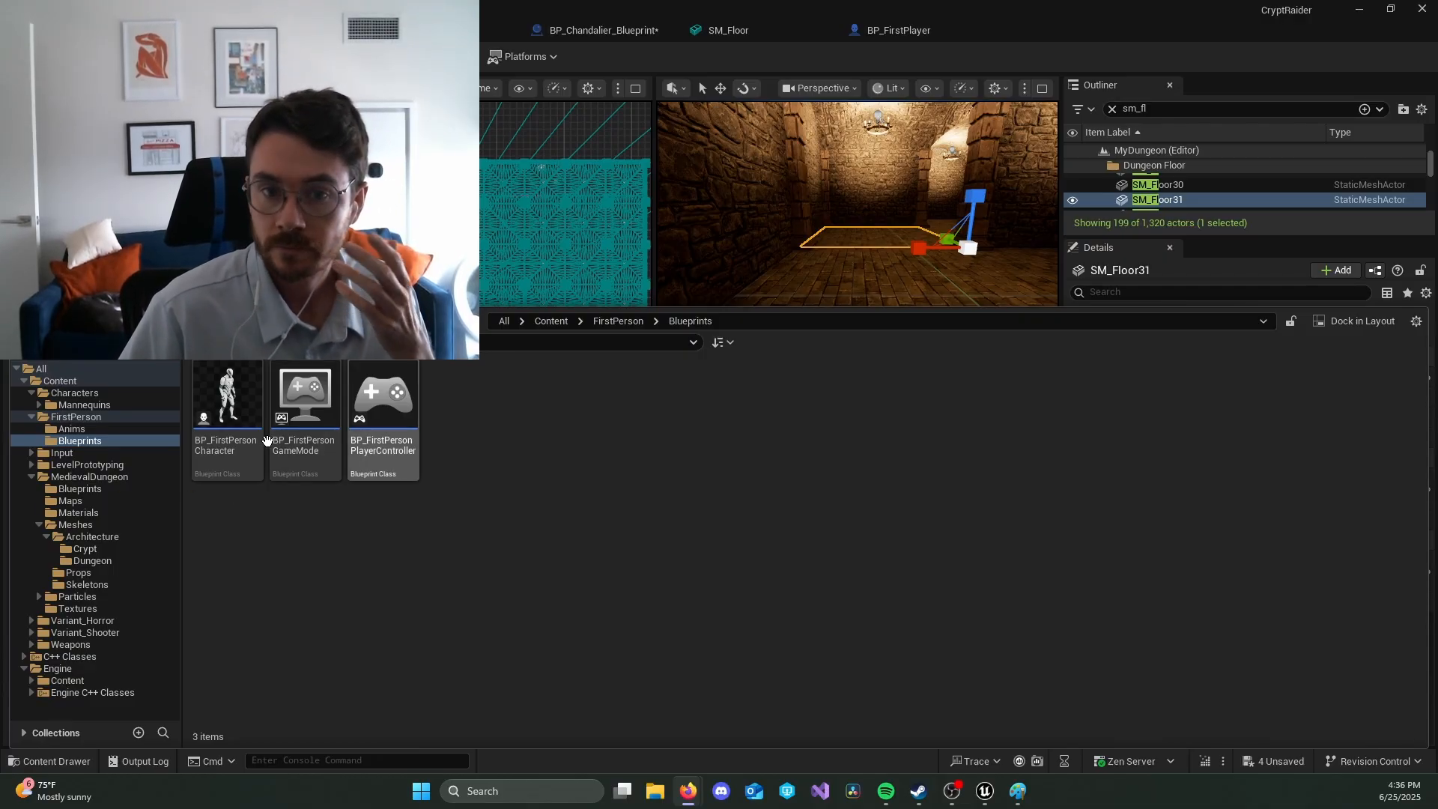
pyautogui.click(72, 381)
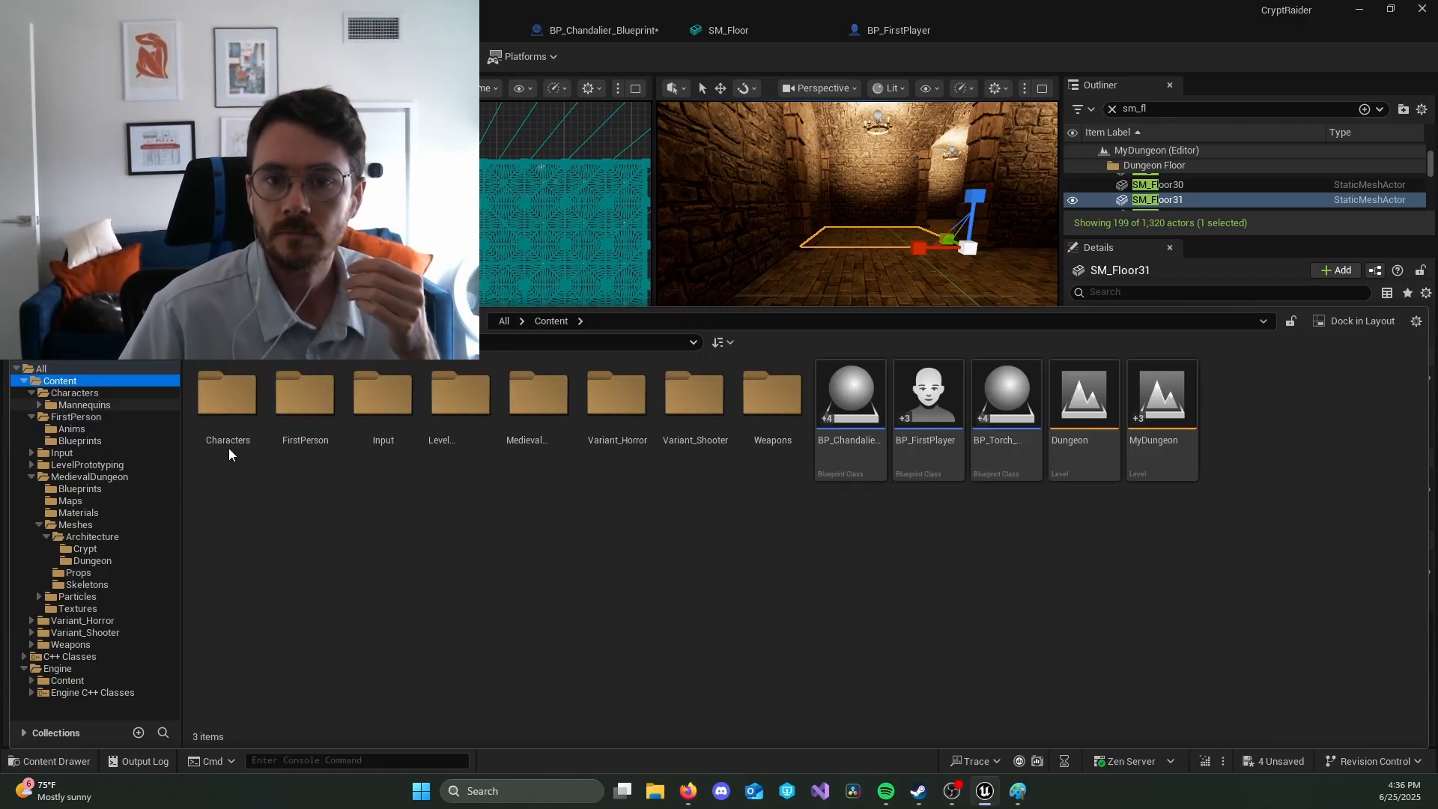
pyautogui.click(928, 397)
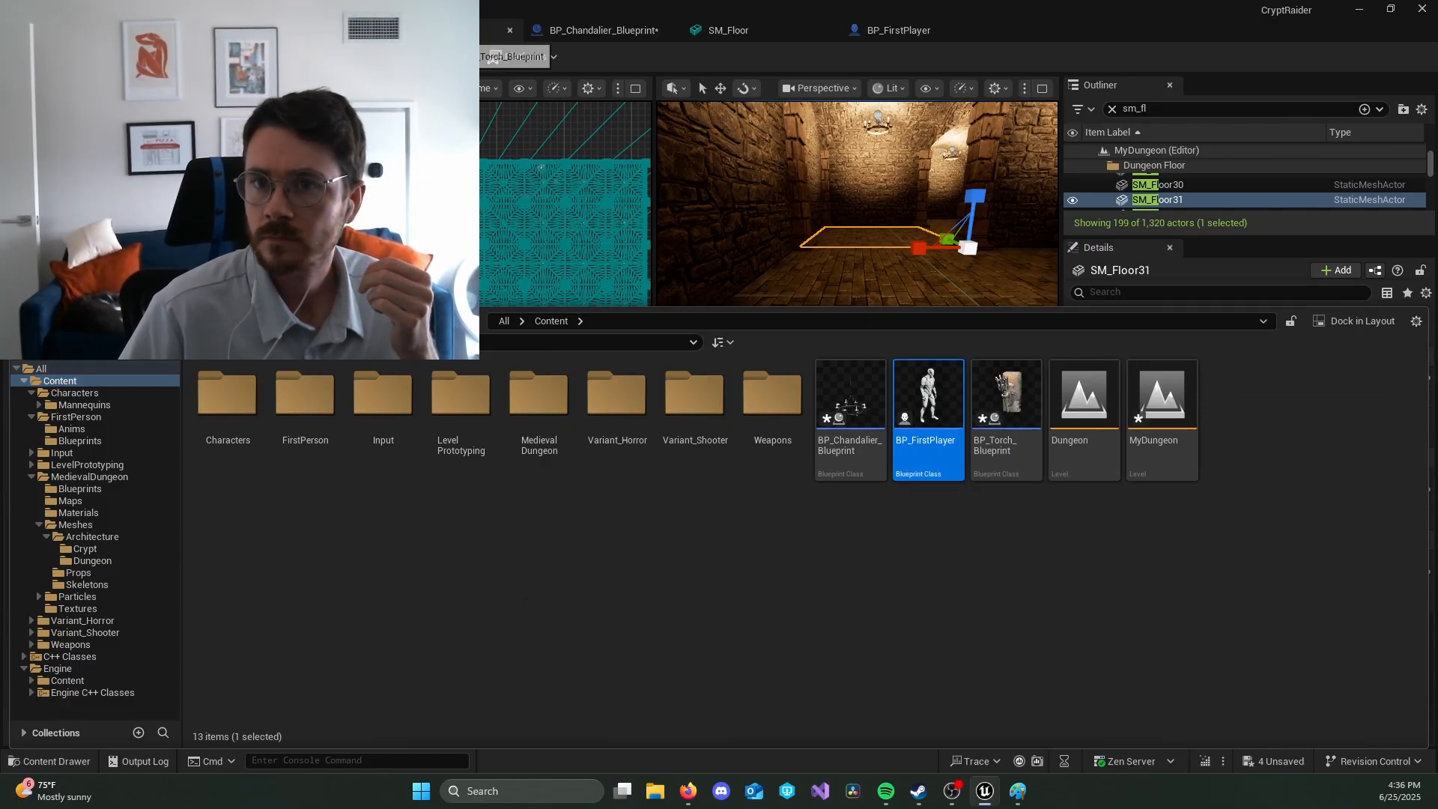
# Step: Save the torch and chandelier Blueprints and close their editors together with the SM_Floor mesh editor
pyautogui.click(492, 35)
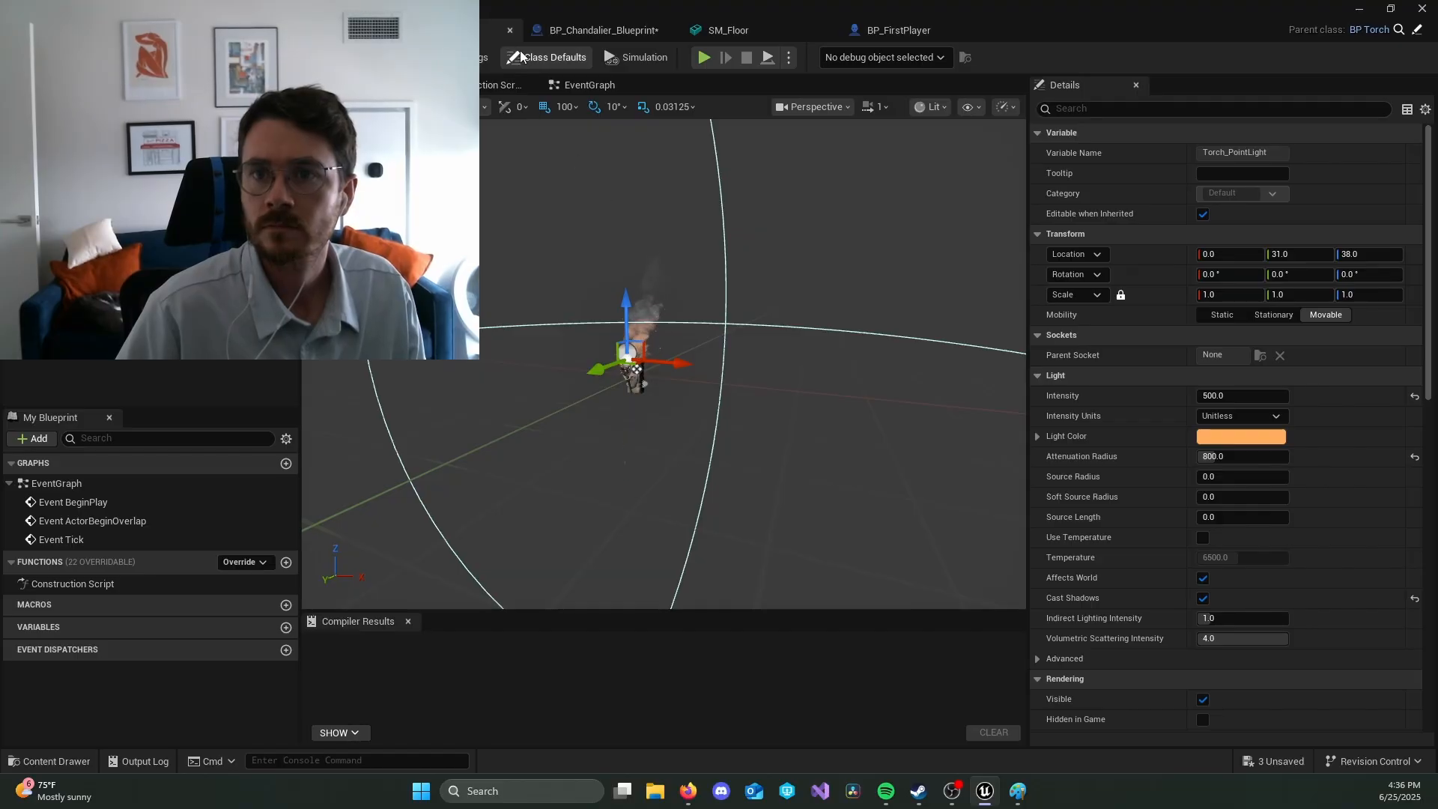
pyautogui.click(604, 30)
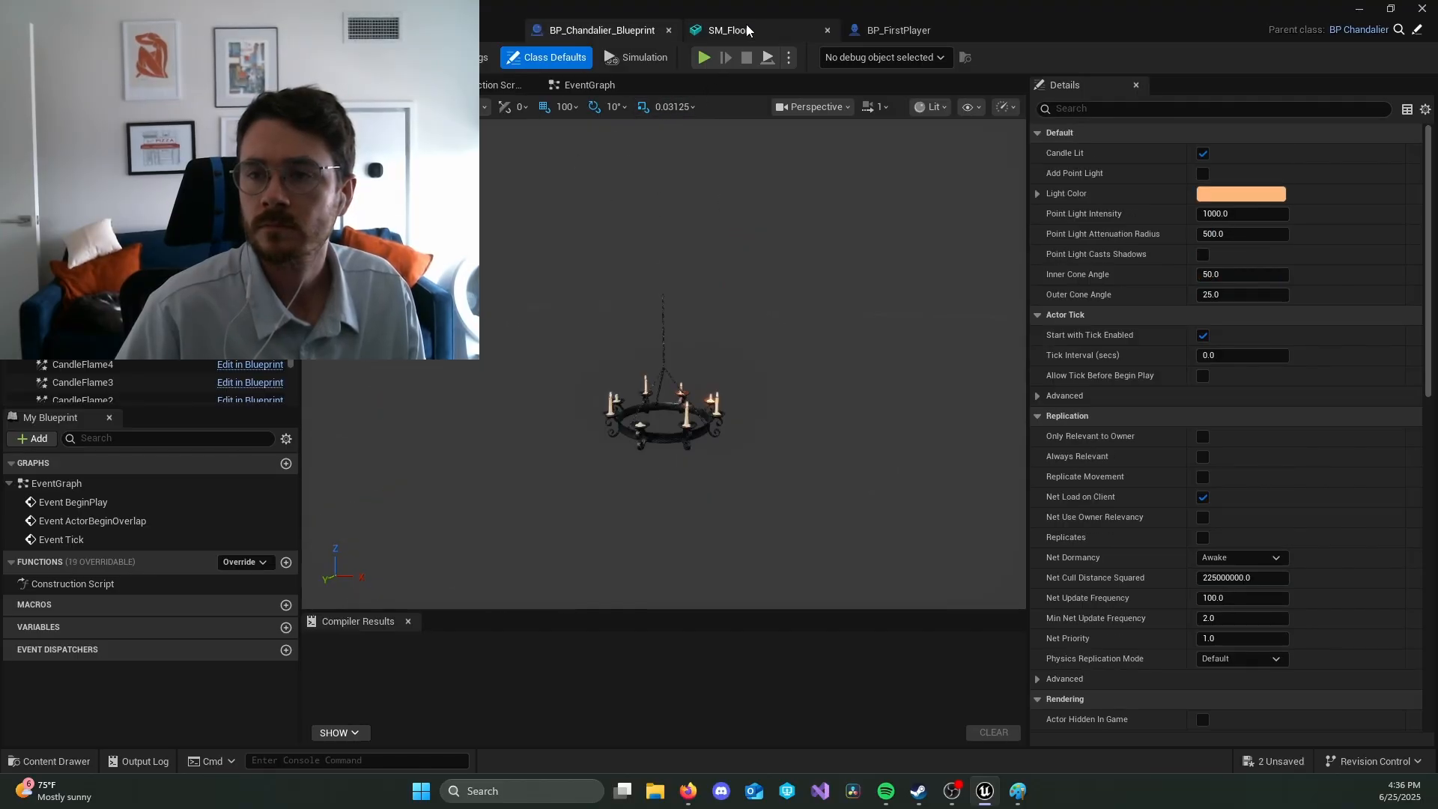
pyautogui.click(727, 30)
pyautogui.click(829, 30)
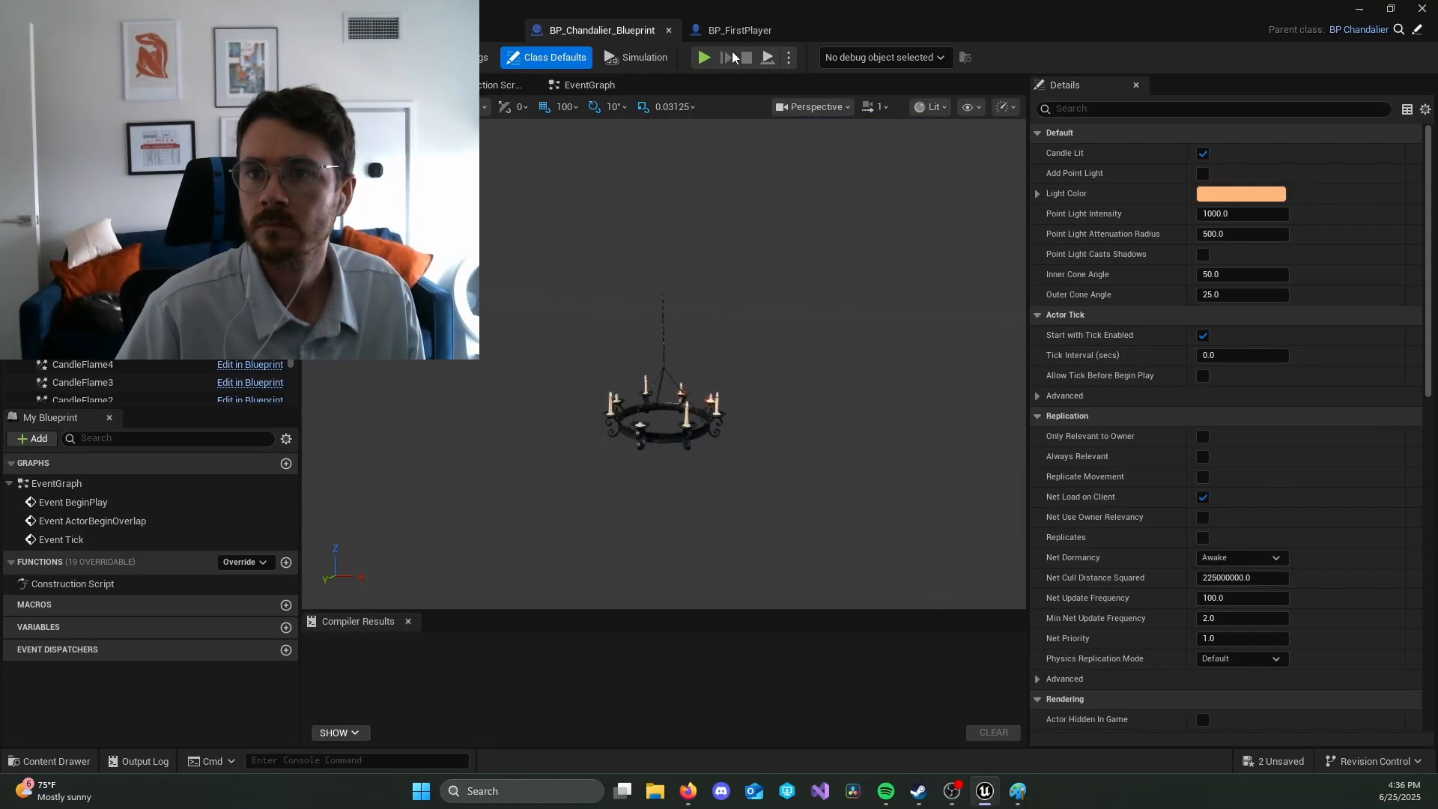
pyautogui.click(668, 30)
pyautogui.click(483, 42)
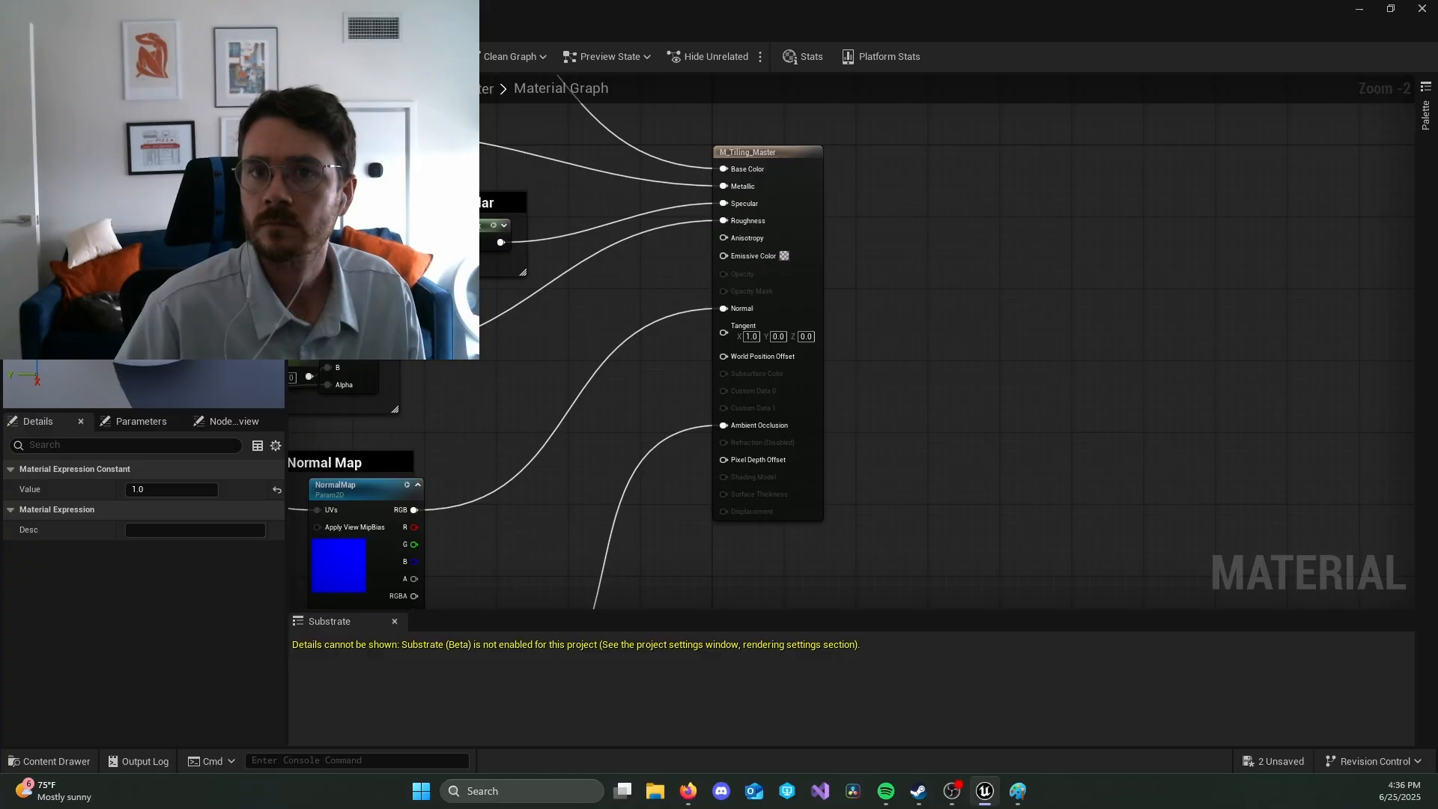
# Step: Save the tiling master material and return to the BP_FirstPlayer Blueprint
pyautogui.click(596, 255)
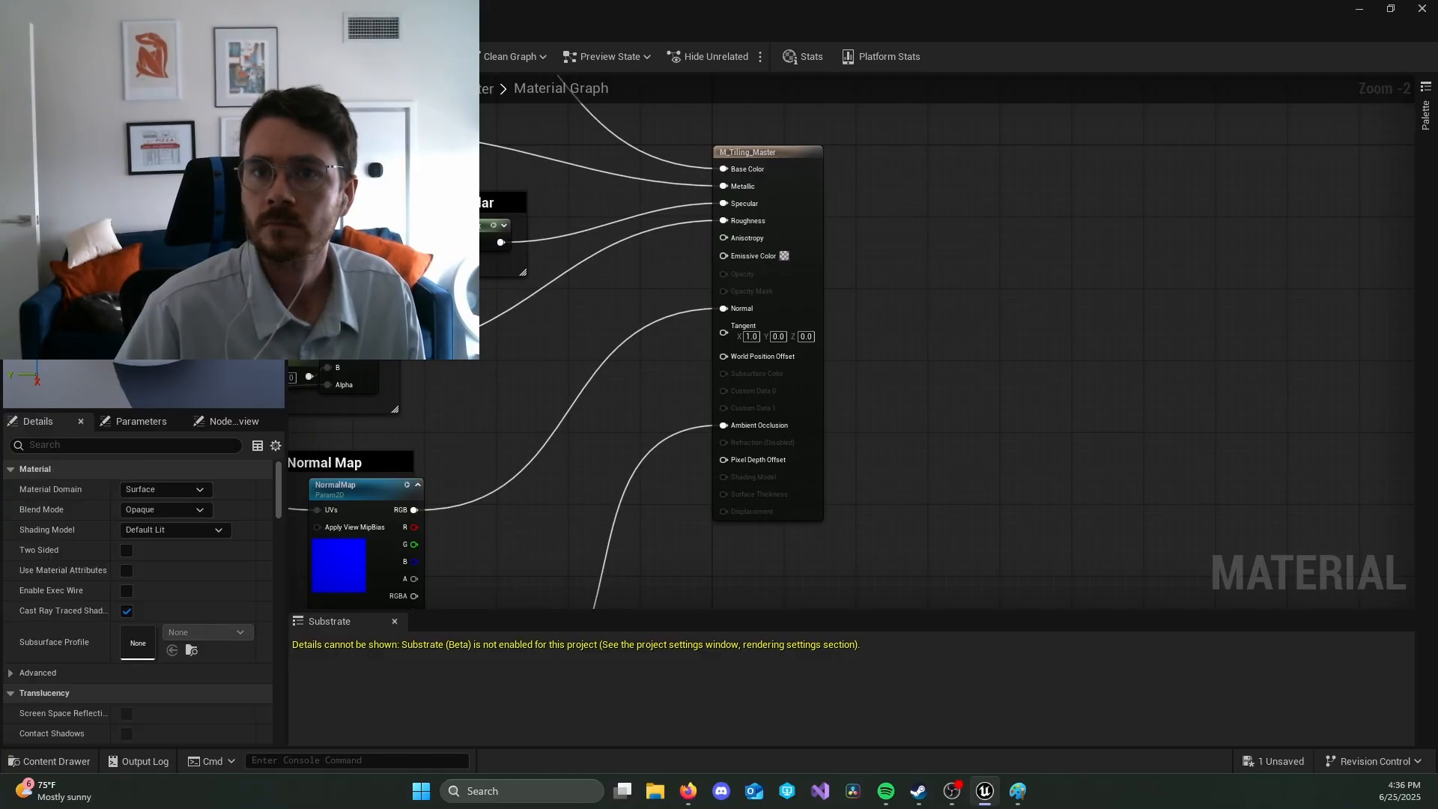
pyautogui.click(112, 30)
pyautogui.click(329, 30)
# Step: Inspect the BP_FirstPlayer model and the properties of its first-person mesh, camera and body mesh, including the available skeletal meshes
pyautogui.keyDown('alt'); pyautogui.moveTo(749, 337); pyautogui.dragTo(659, 344); pyautogui.keyUp('alt')
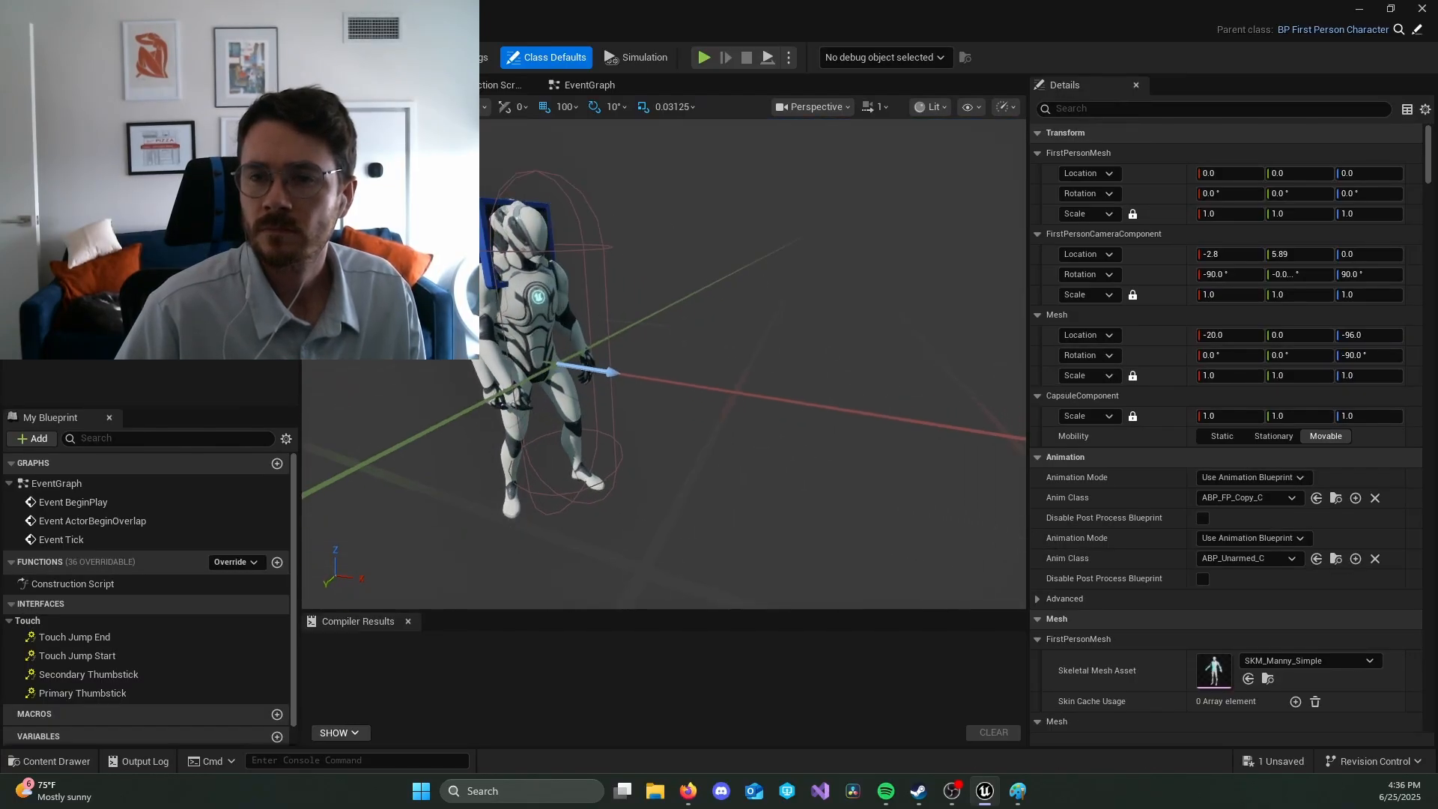
pyautogui.press('a')
pyautogui.moveTo(733, 334); pyautogui.dragTo(776, 351, button='right')
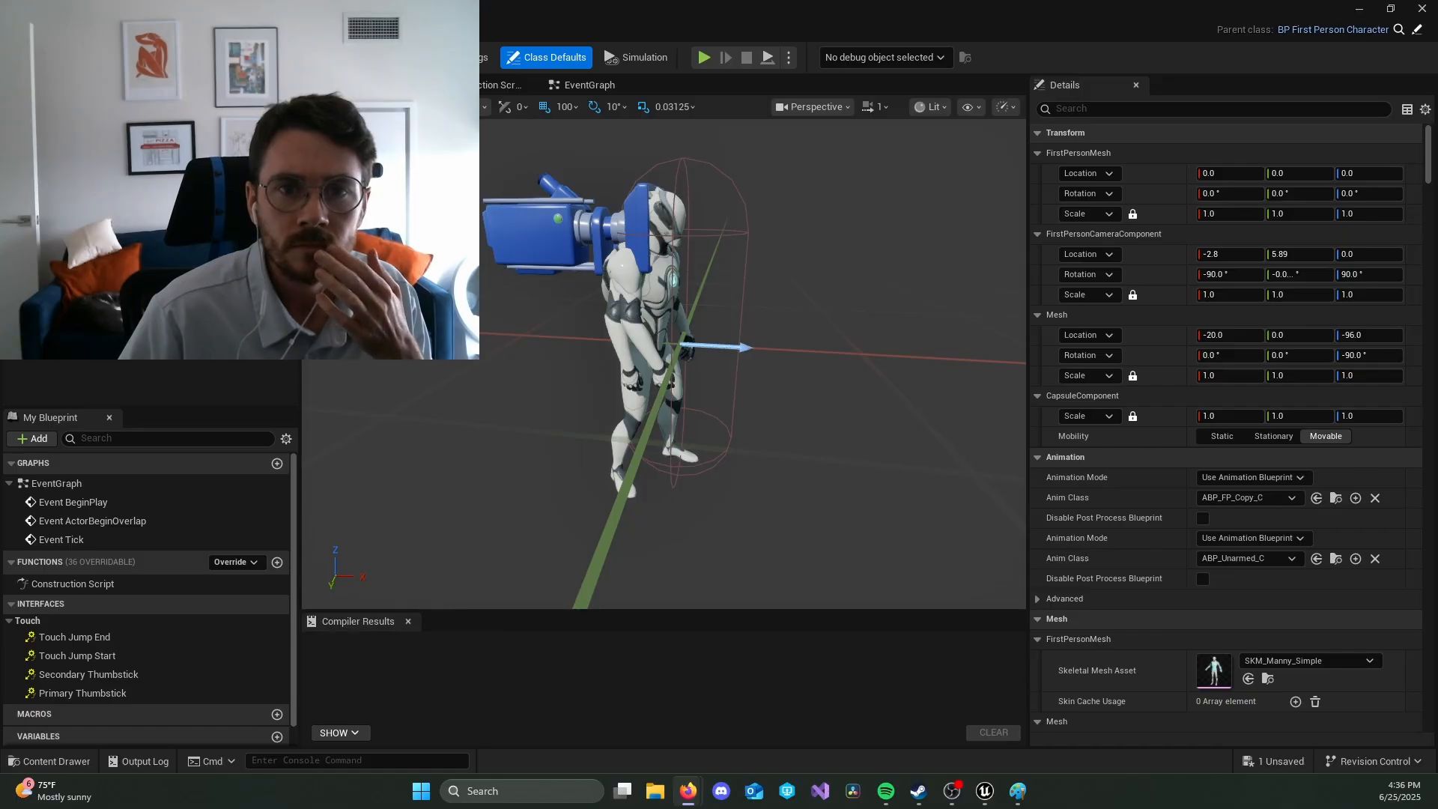
pyautogui.click(123, 204)
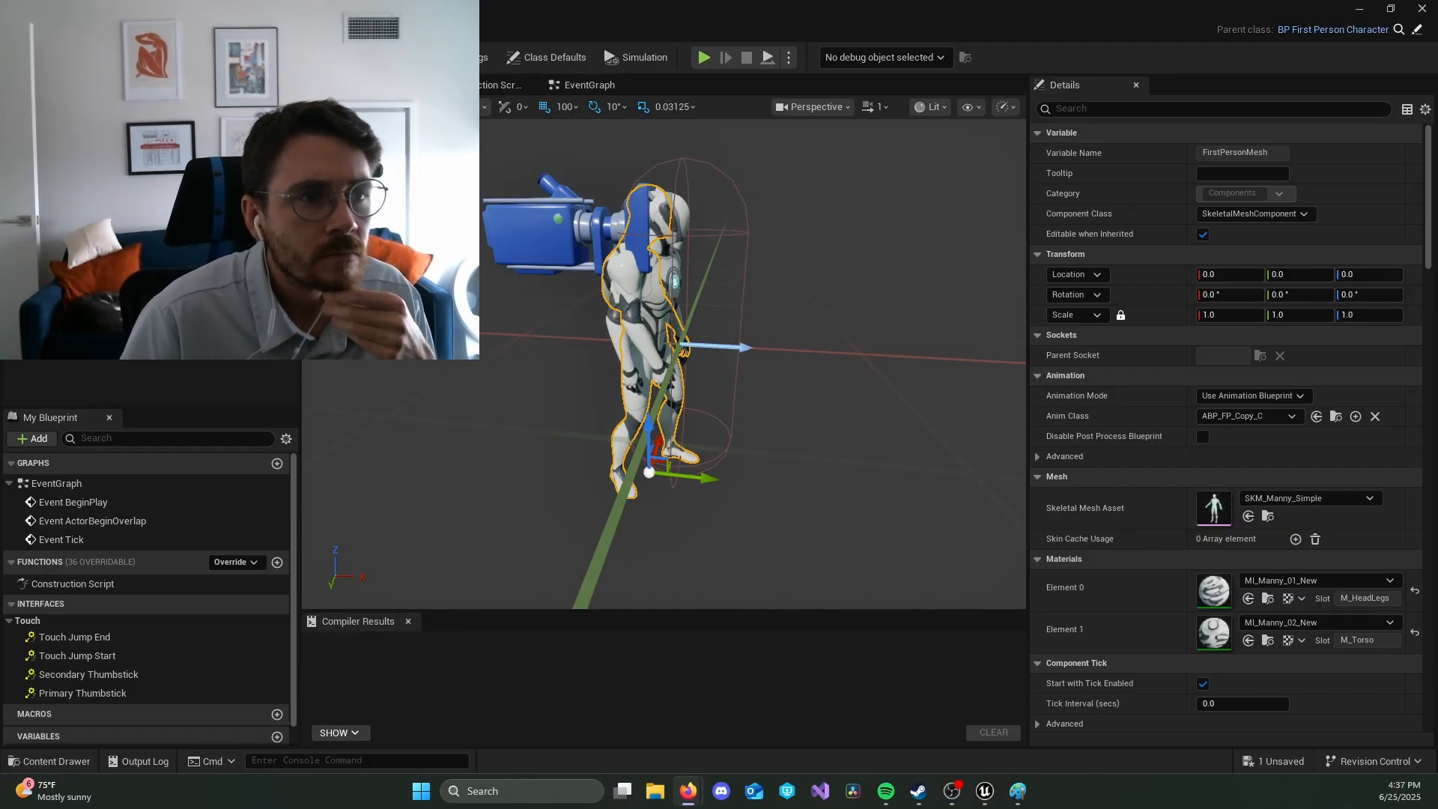
pyautogui.click(1364, 502)
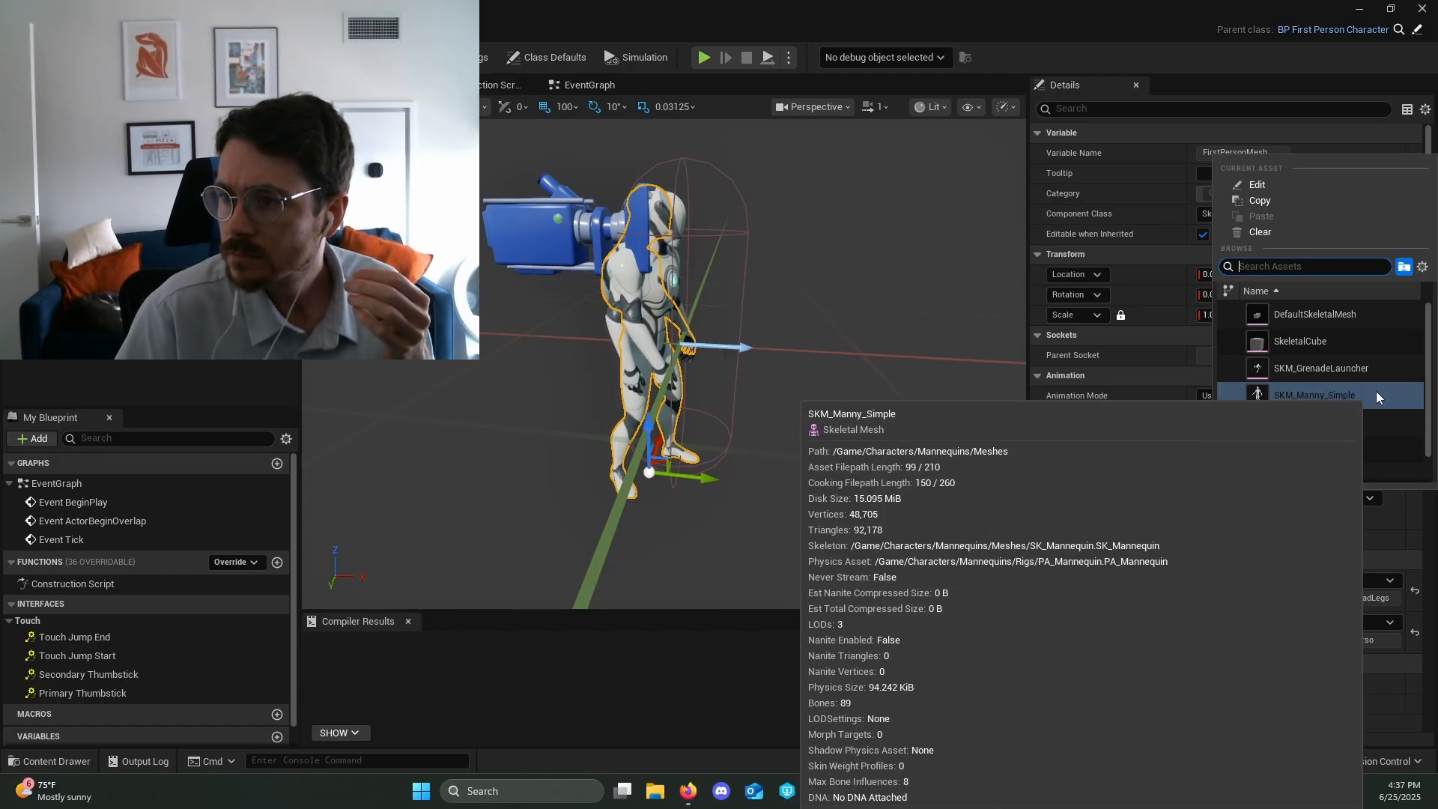
pyautogui.click(782, 451)
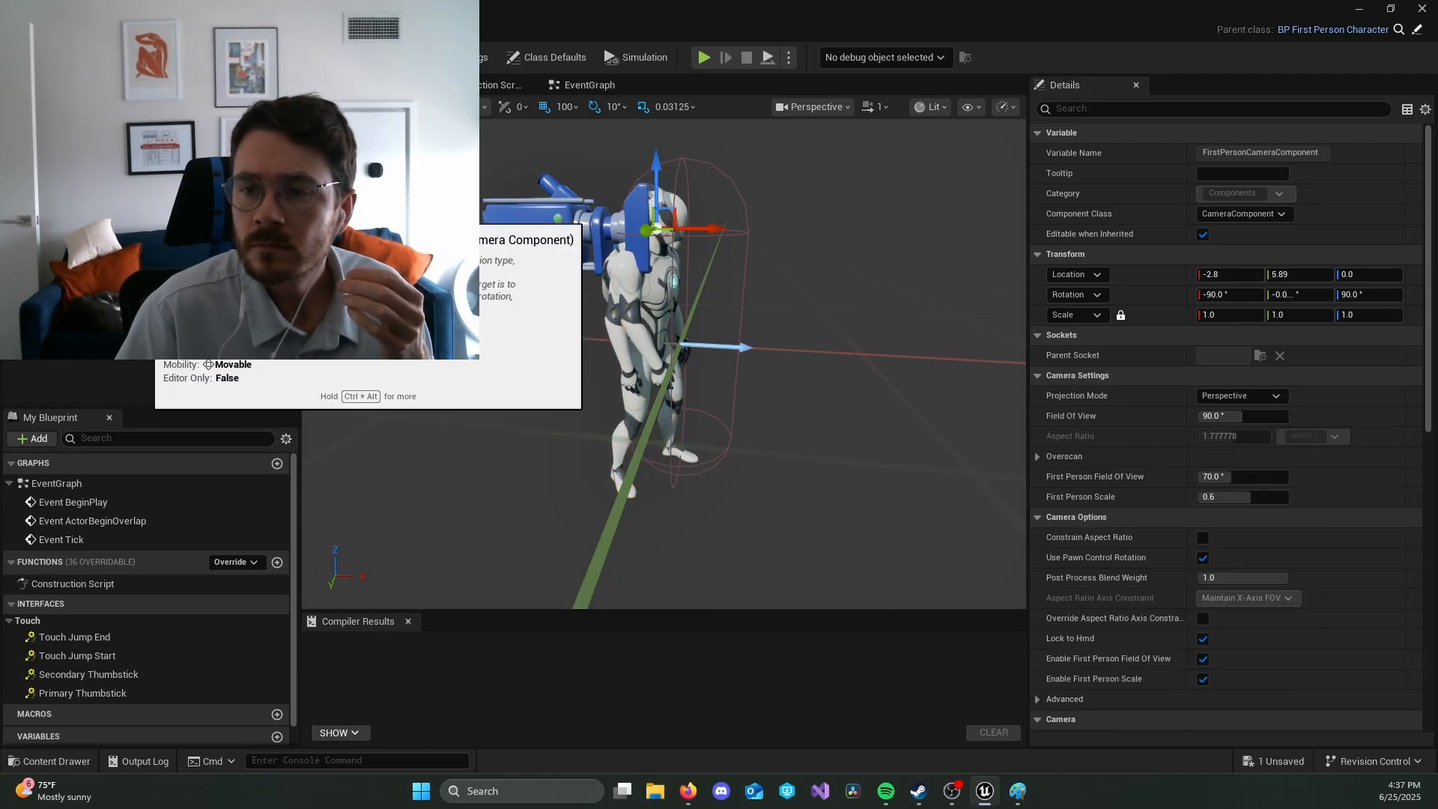
pyautogui.click(83, 188)
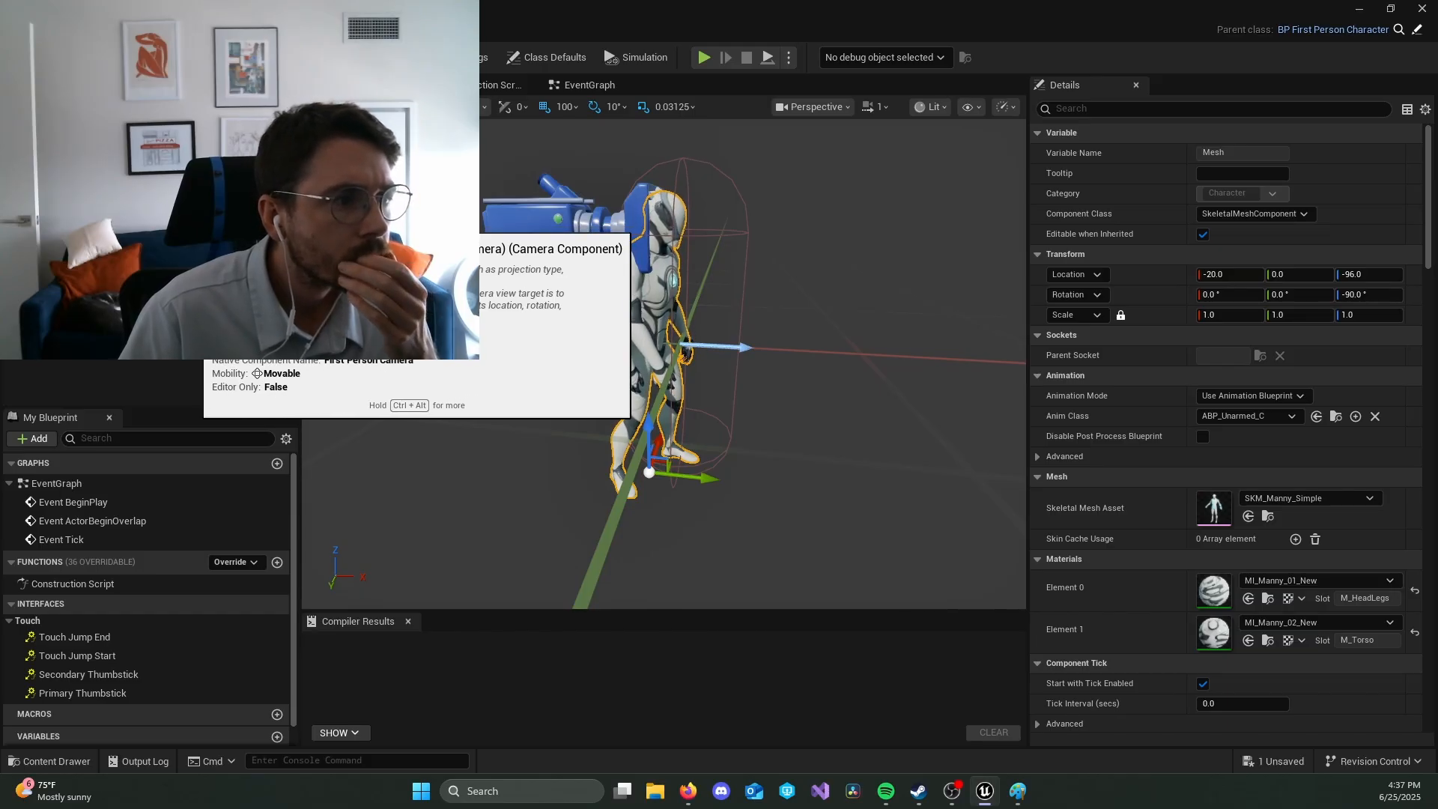
# Step: Inspect the properties of the first-person camera, the character movement component and the first-person mesh of BP_FirstPlayer
pyautogui.click(195, 224)
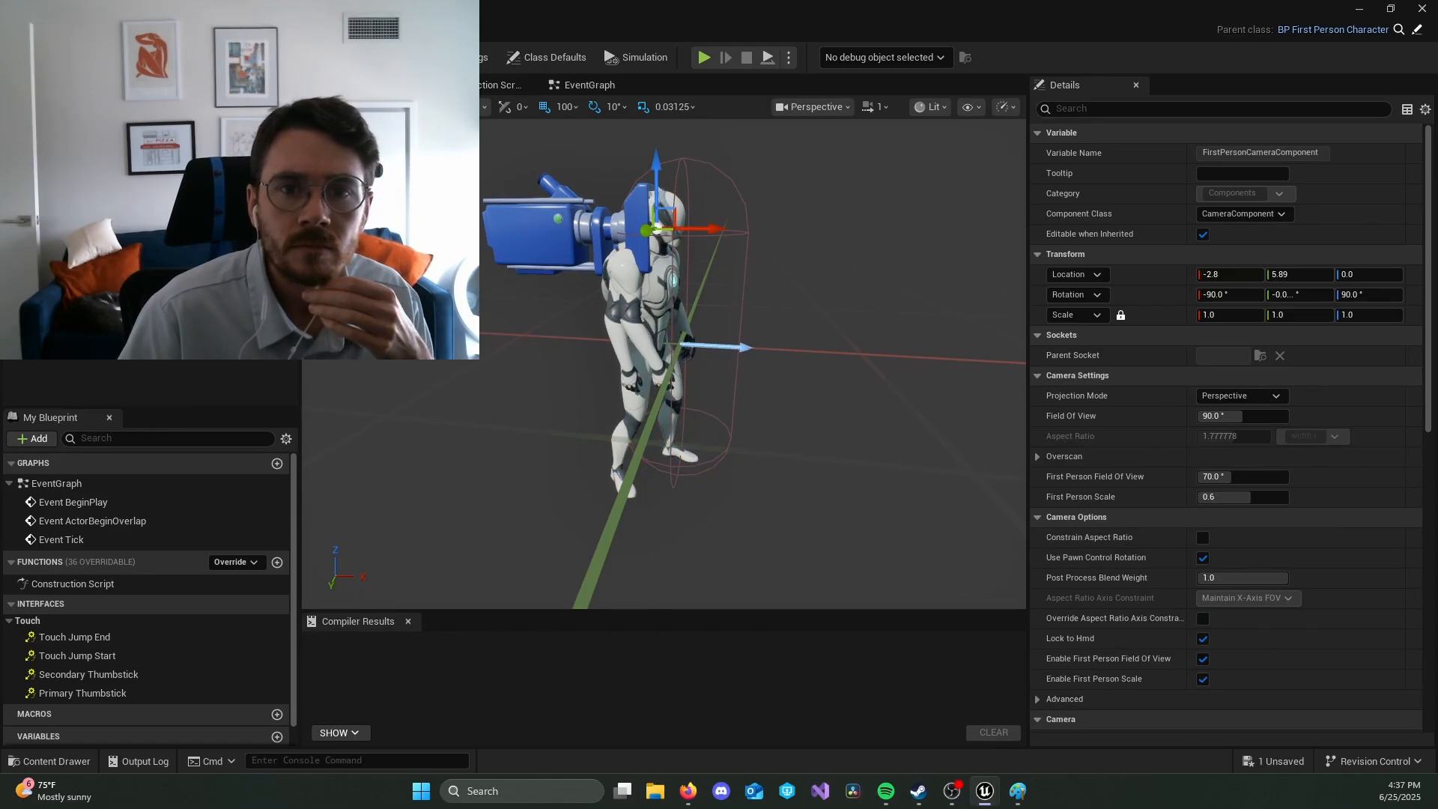
pyautogui.click(187, 243)
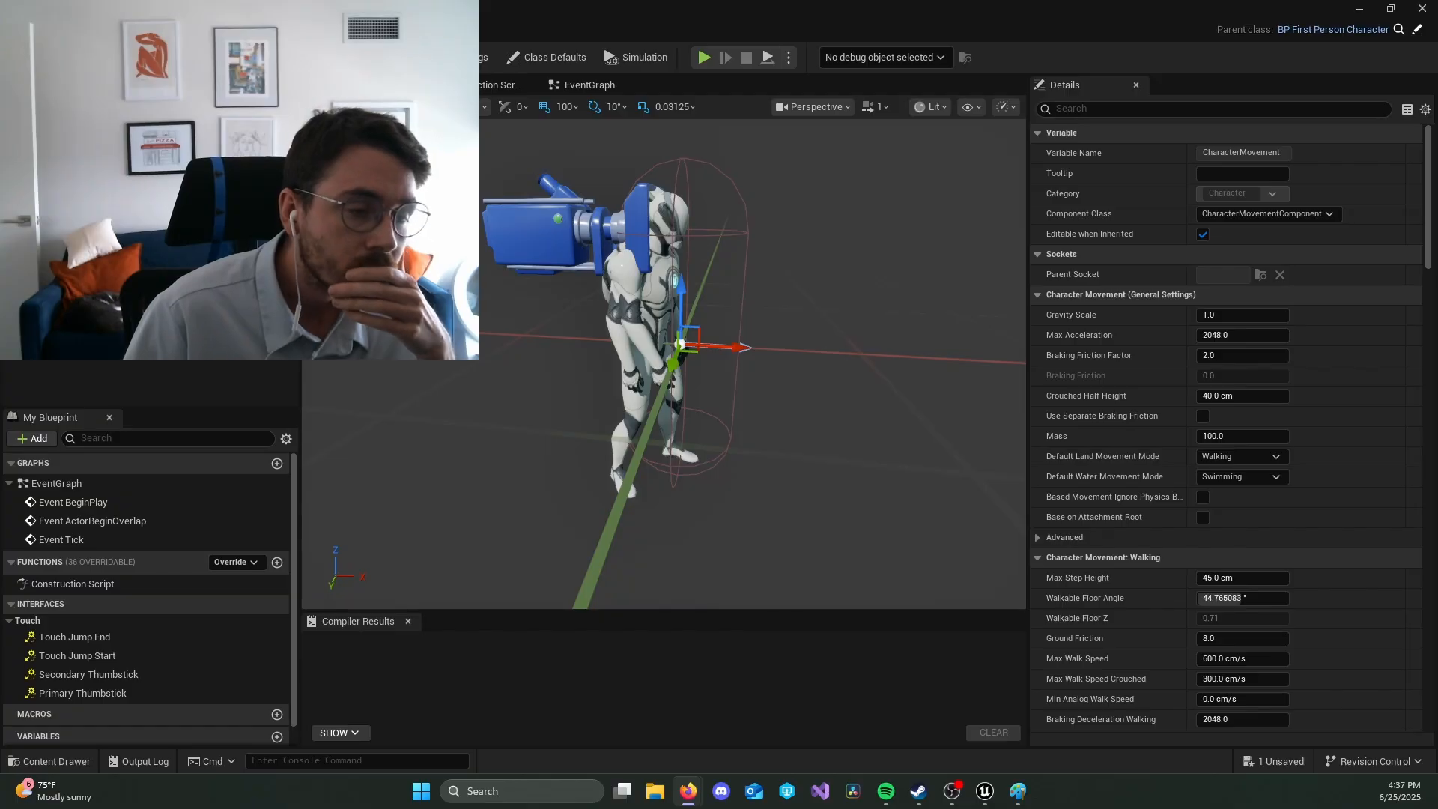
pyautogui.click(112, 210)
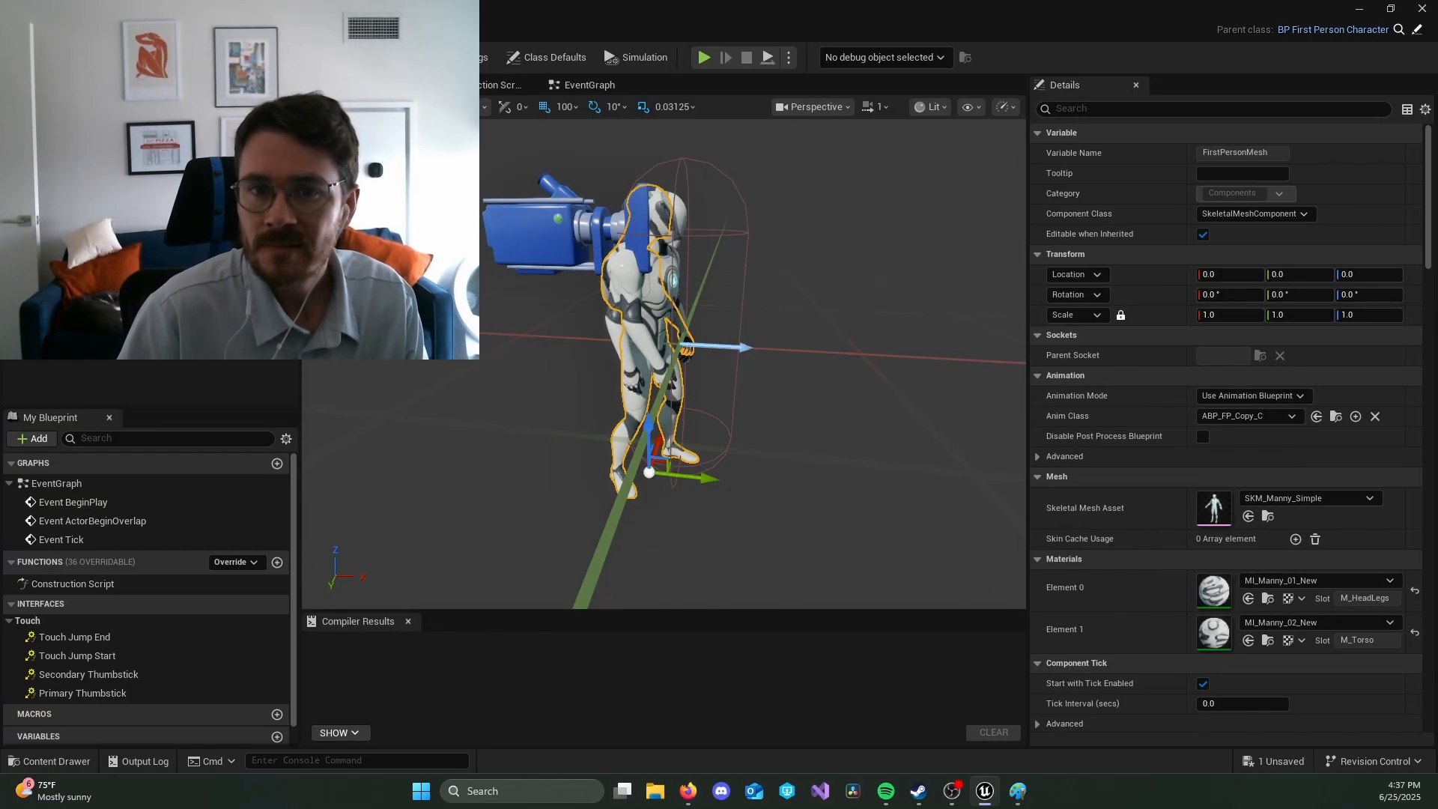
pyautogui.rightClick(167, 217)
pyautogui.press('Escape')
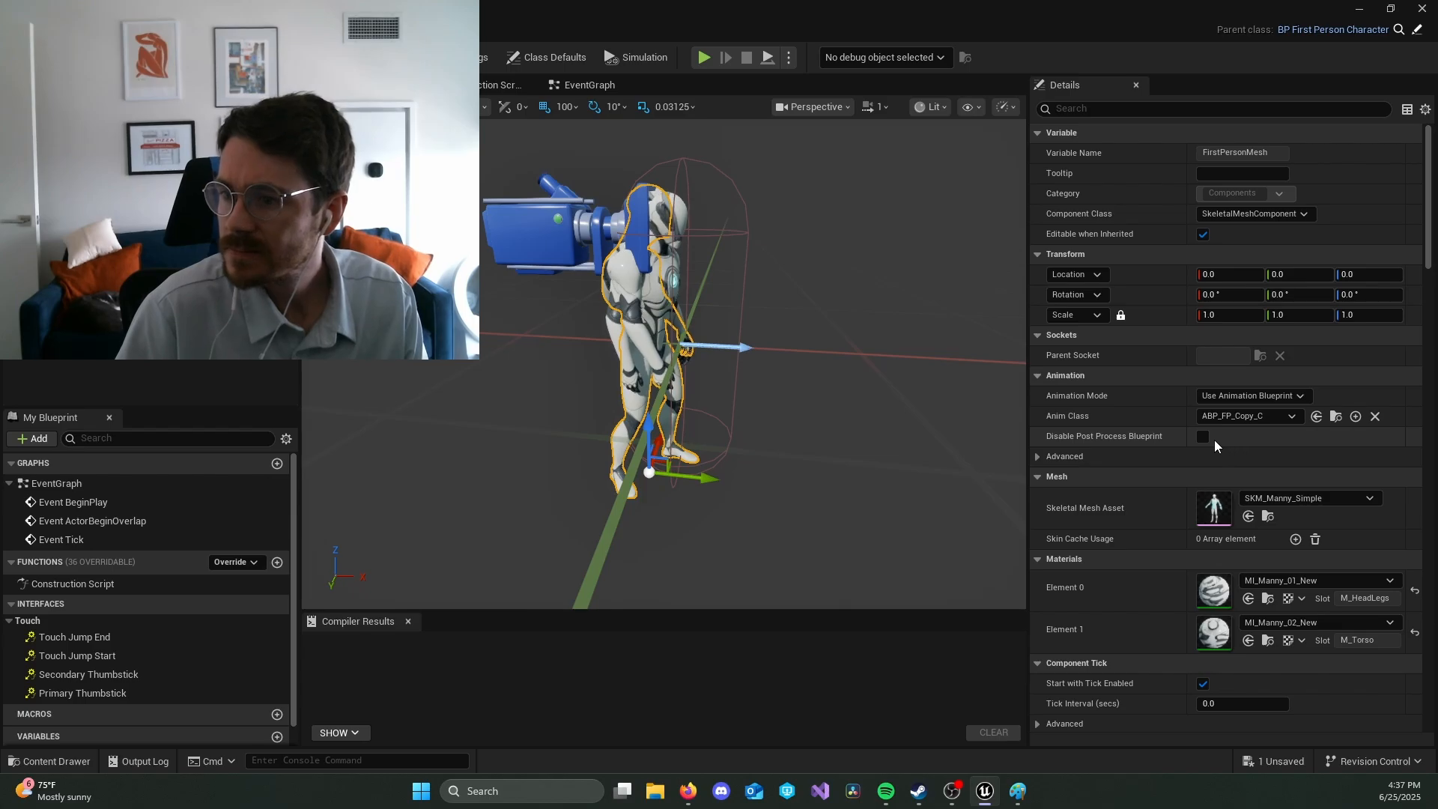
pyautogui.scroll(-1, 1198, 450)
pyautogui.scroll(-4, 1175, 458)
pyautogui.scroll(4, 1175, 460)
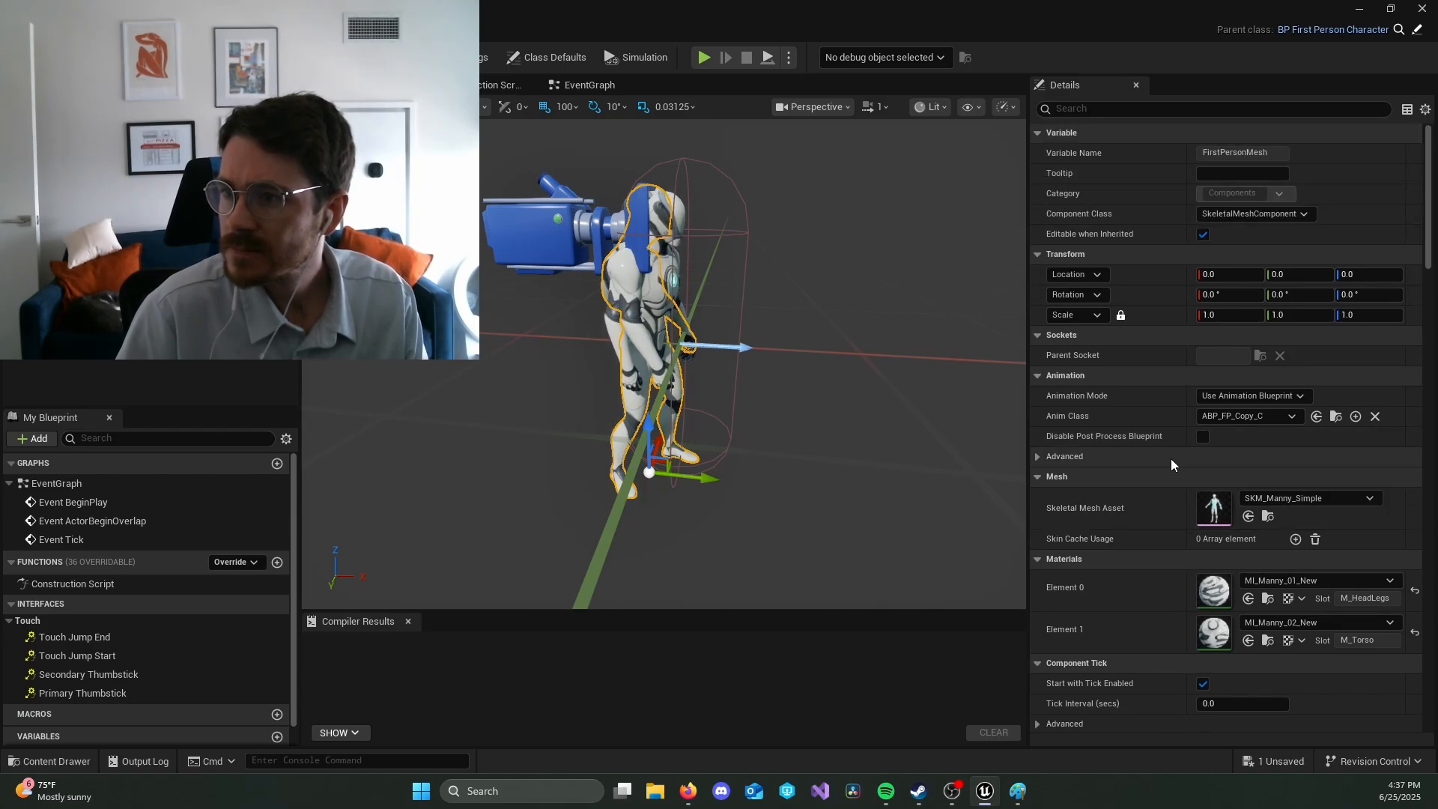
pyautogui.scroll(-10, 1170, 459)
pyautogui.scroll(-12, 1167, 461)
pyautogui.scroll(14, 1157, 466)
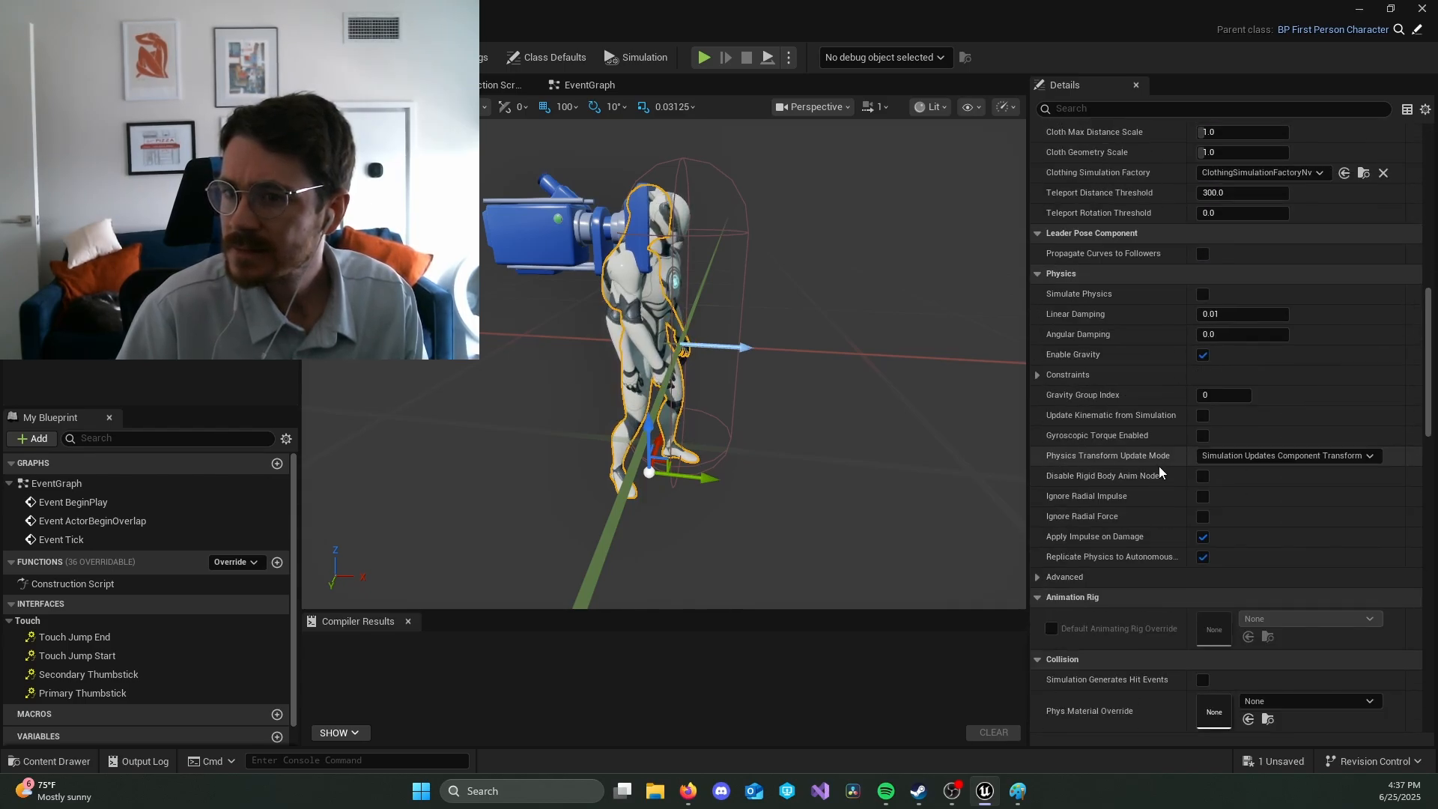
pyautogui.scroll(15, 1154, 469)
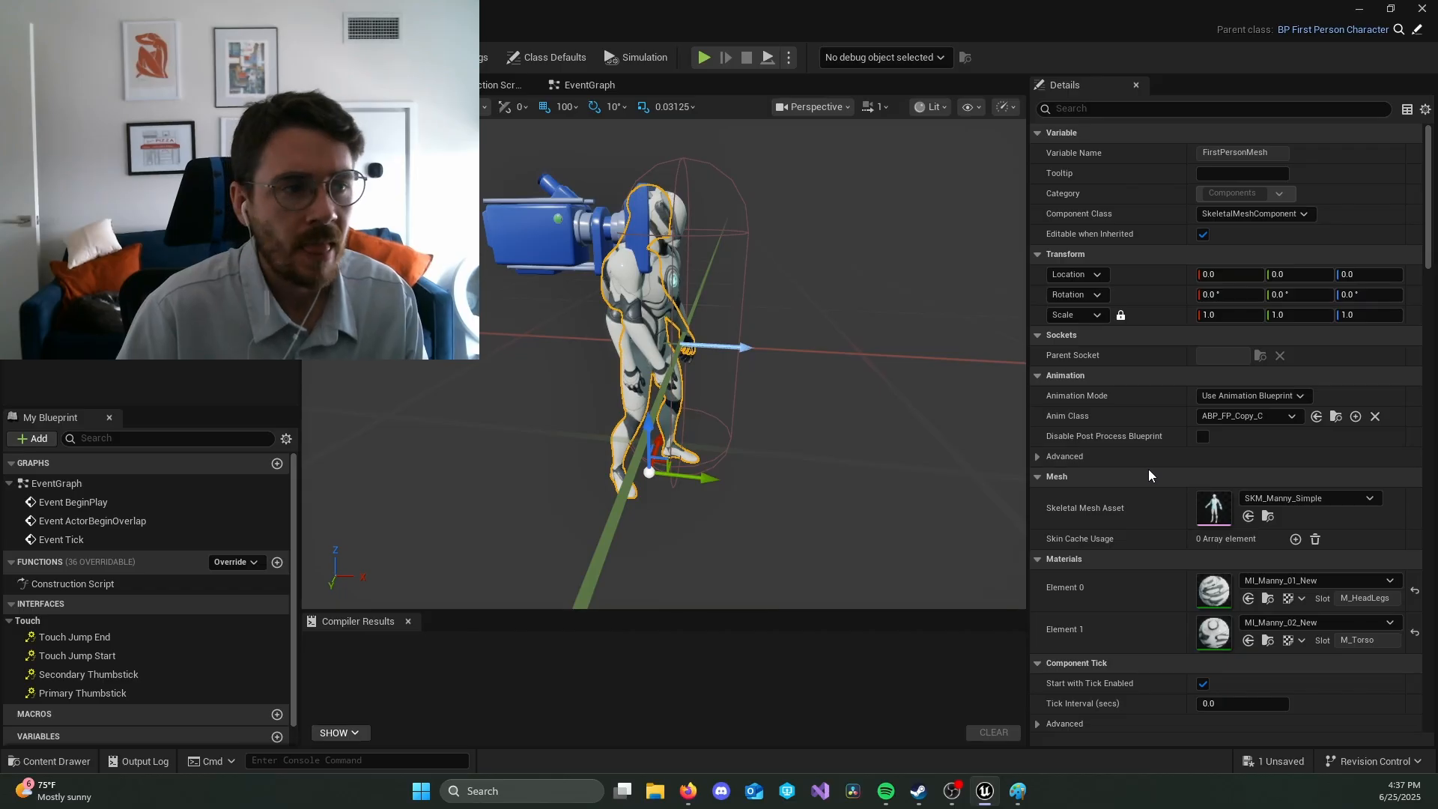
pyautogui.hotkey('alt', 'Tab')
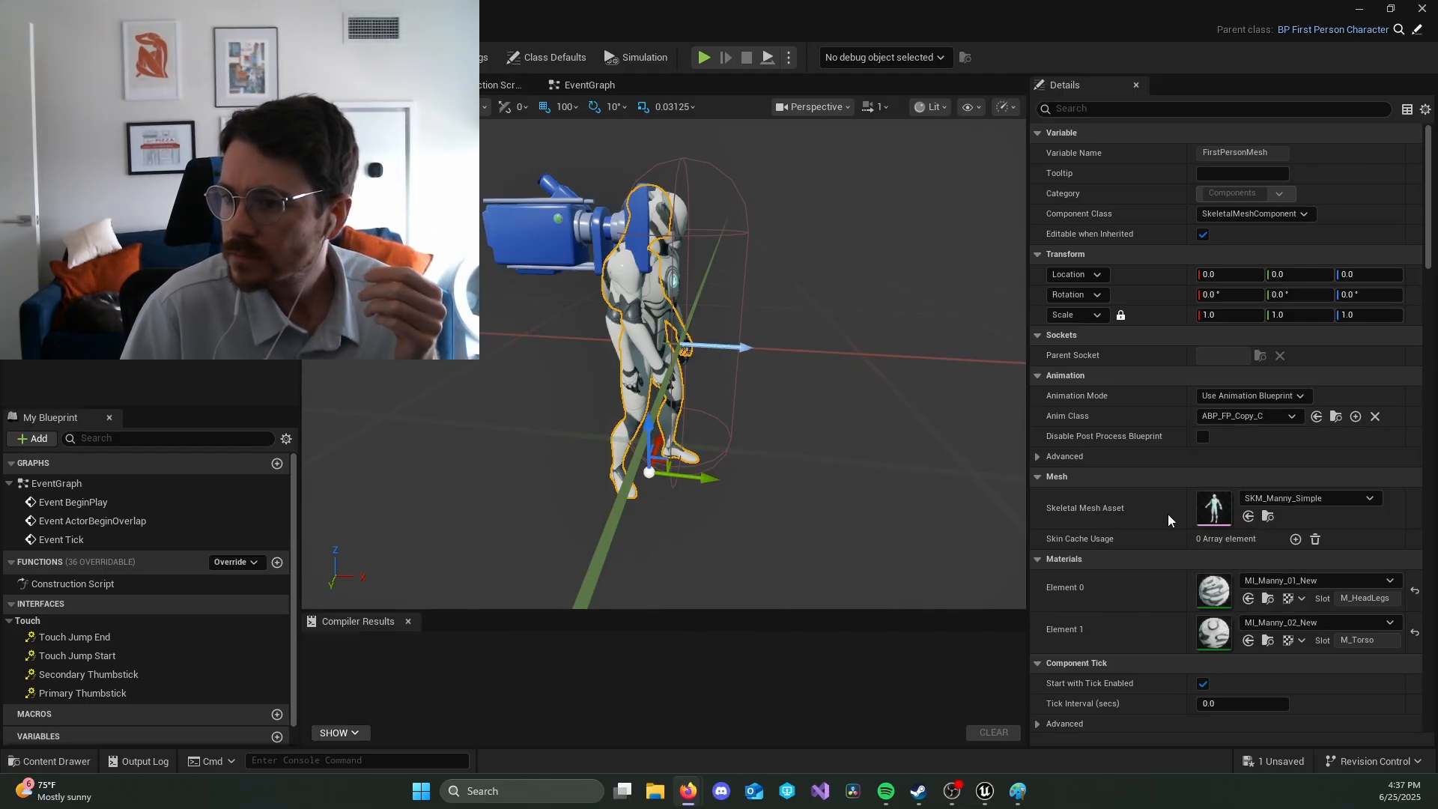
# Step: Clear the skeletal mesh asset of the FirstPersonMesh component so it is set to None
pyautogui.click(1339, 497)
pyautogui.click(1341, 498)
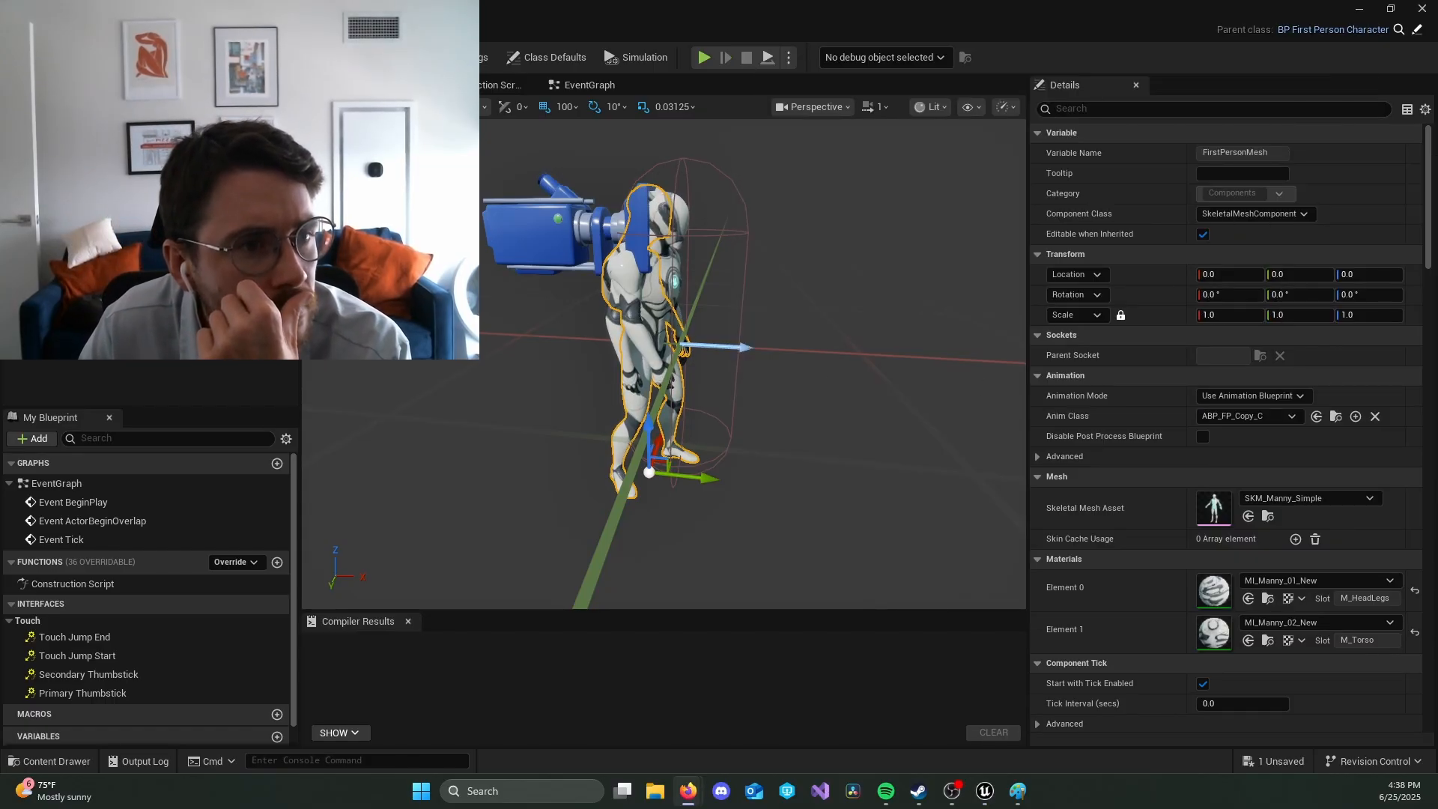
pyautogui.click(1347, 496)
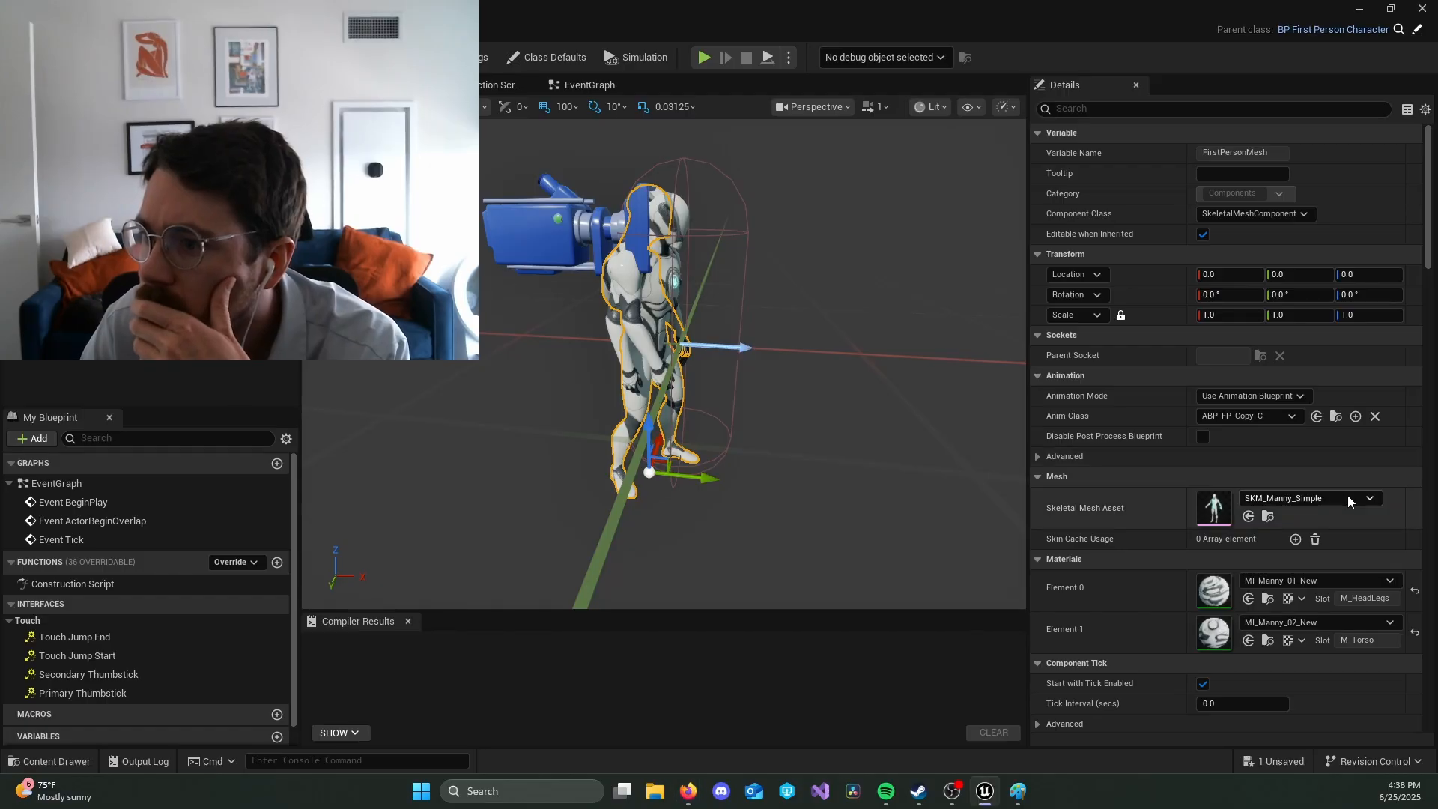
pyautogui.click(1347, 496)
pyautogui.click(1258, 231)
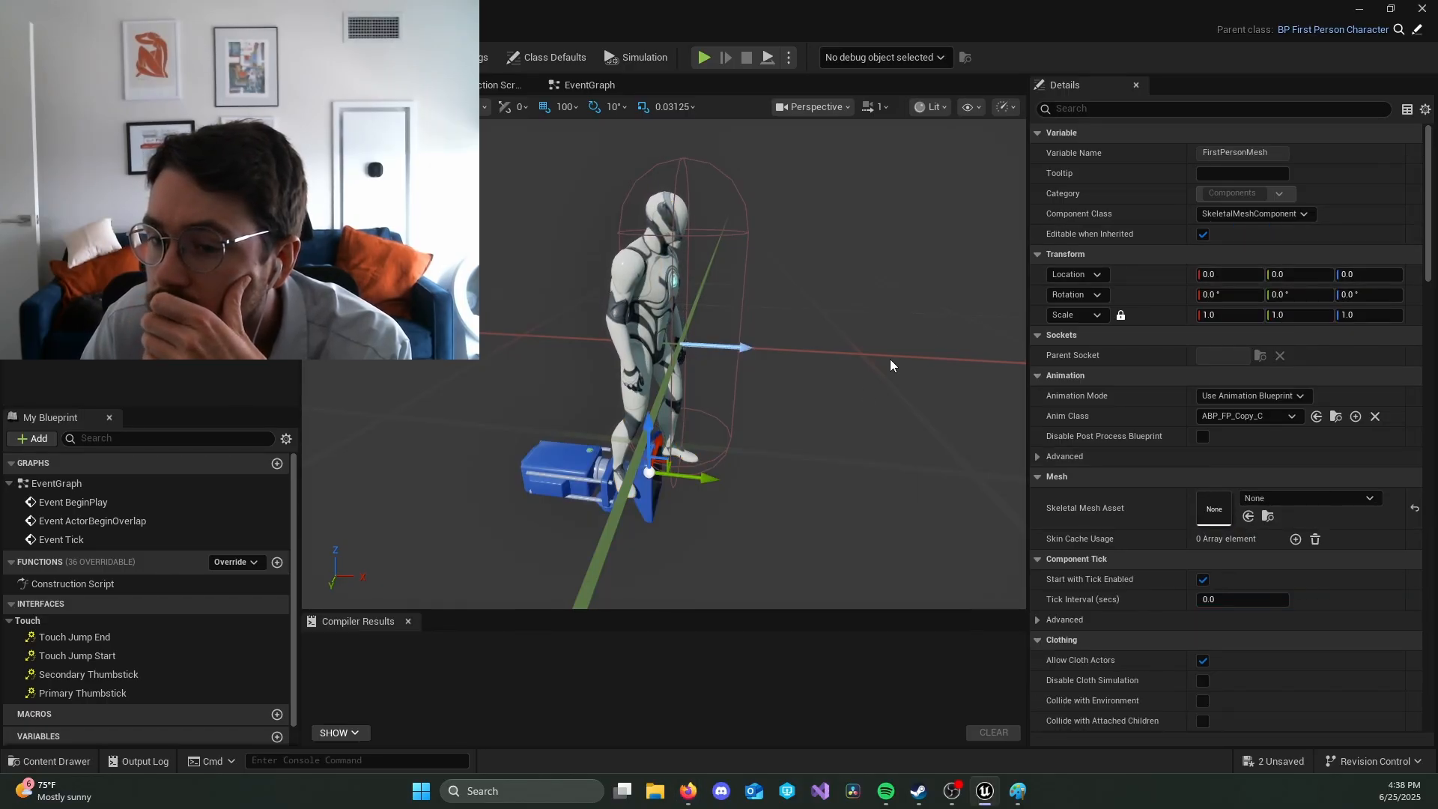
# Step: Raise the first-person camera to head height at Z location 160 using a location snap of 10, and save the Blueprint
pyautogui.click(546, 474)
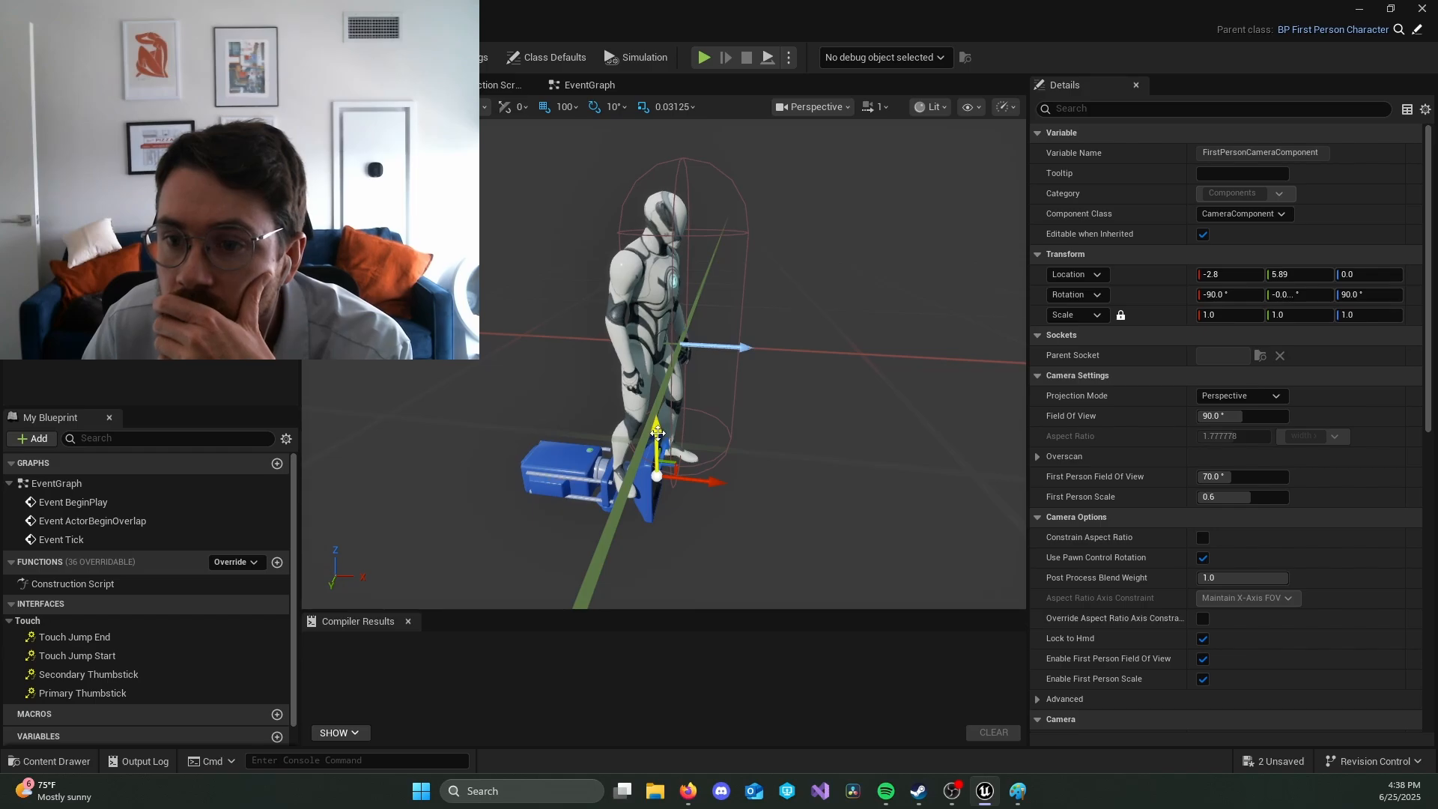
pyautogui.moveTo(650, 432); pyautogui.dragTo(667, 214)
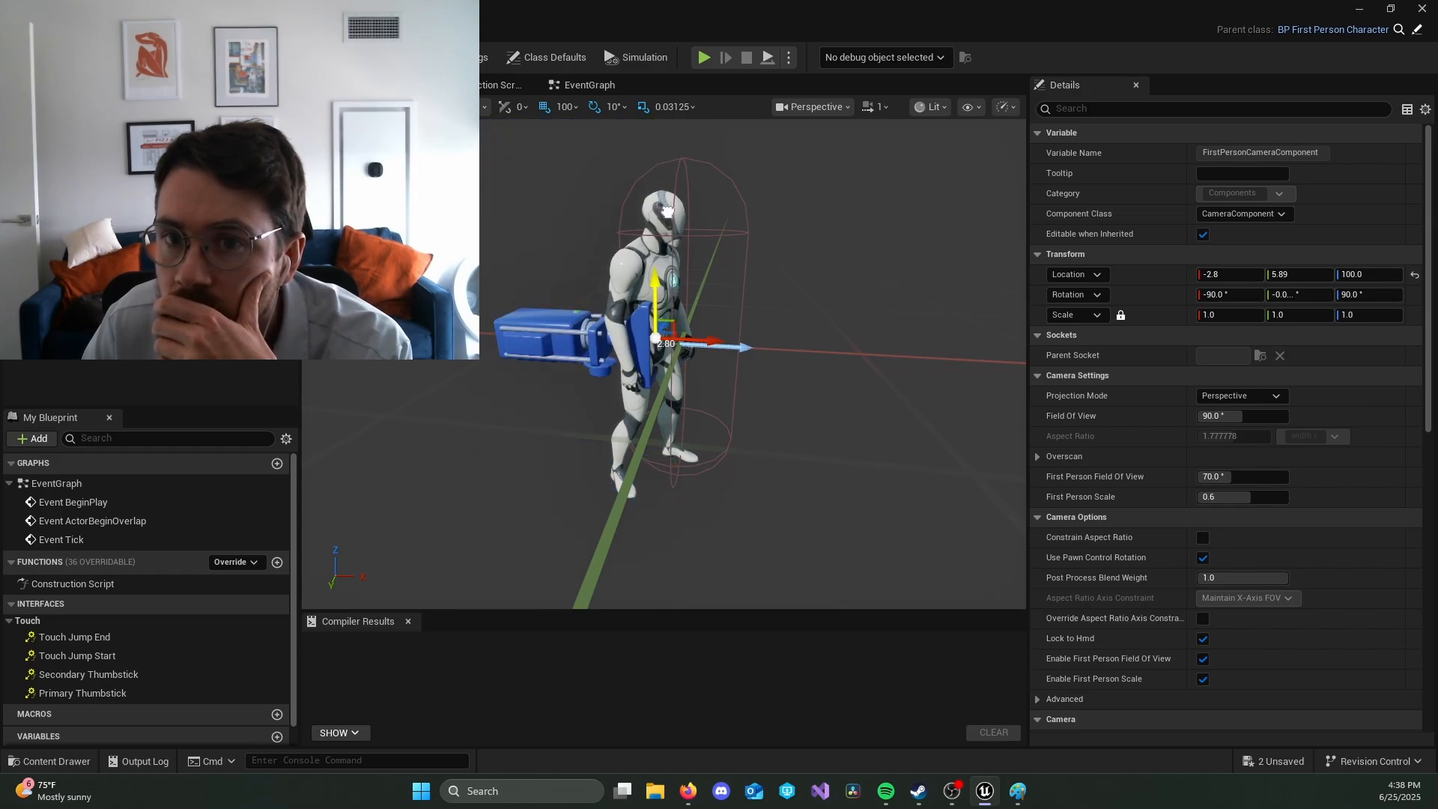
pyautogui.click(488, 110)
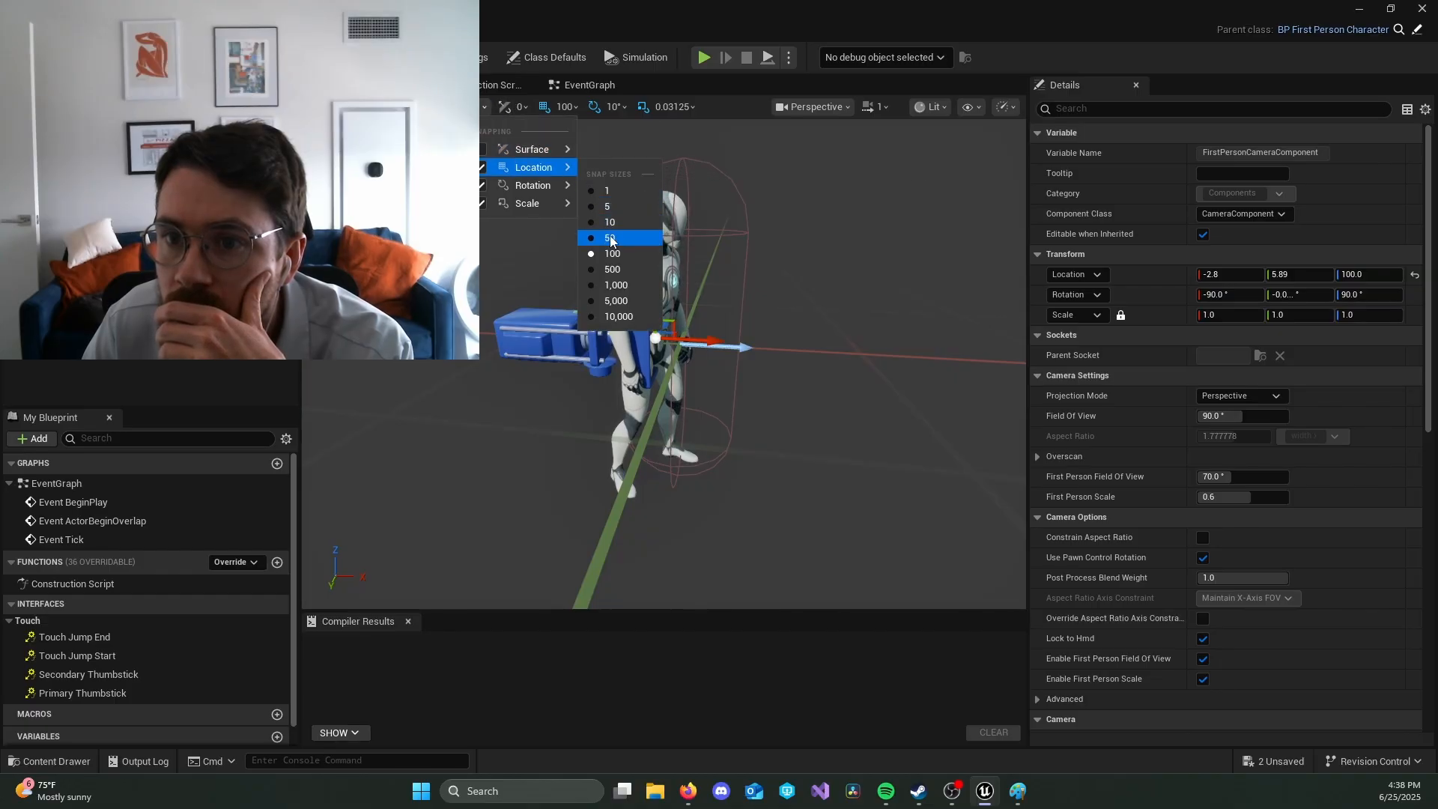
pyautogui.click(637, 236)
pyautogui.moveTo(657, 285); pyautogui.dragTo(644, 166)
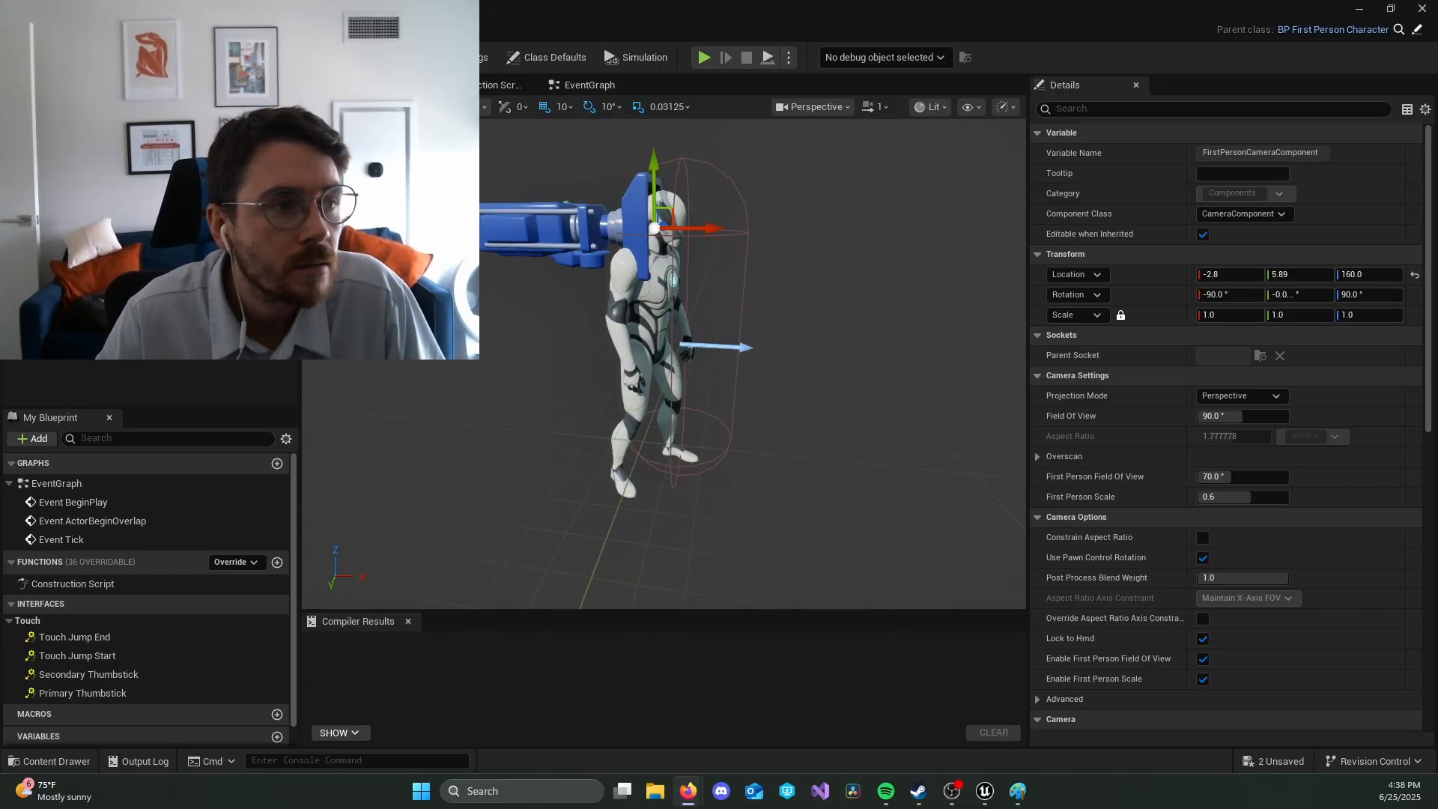
pyautogui.click(851, 334)
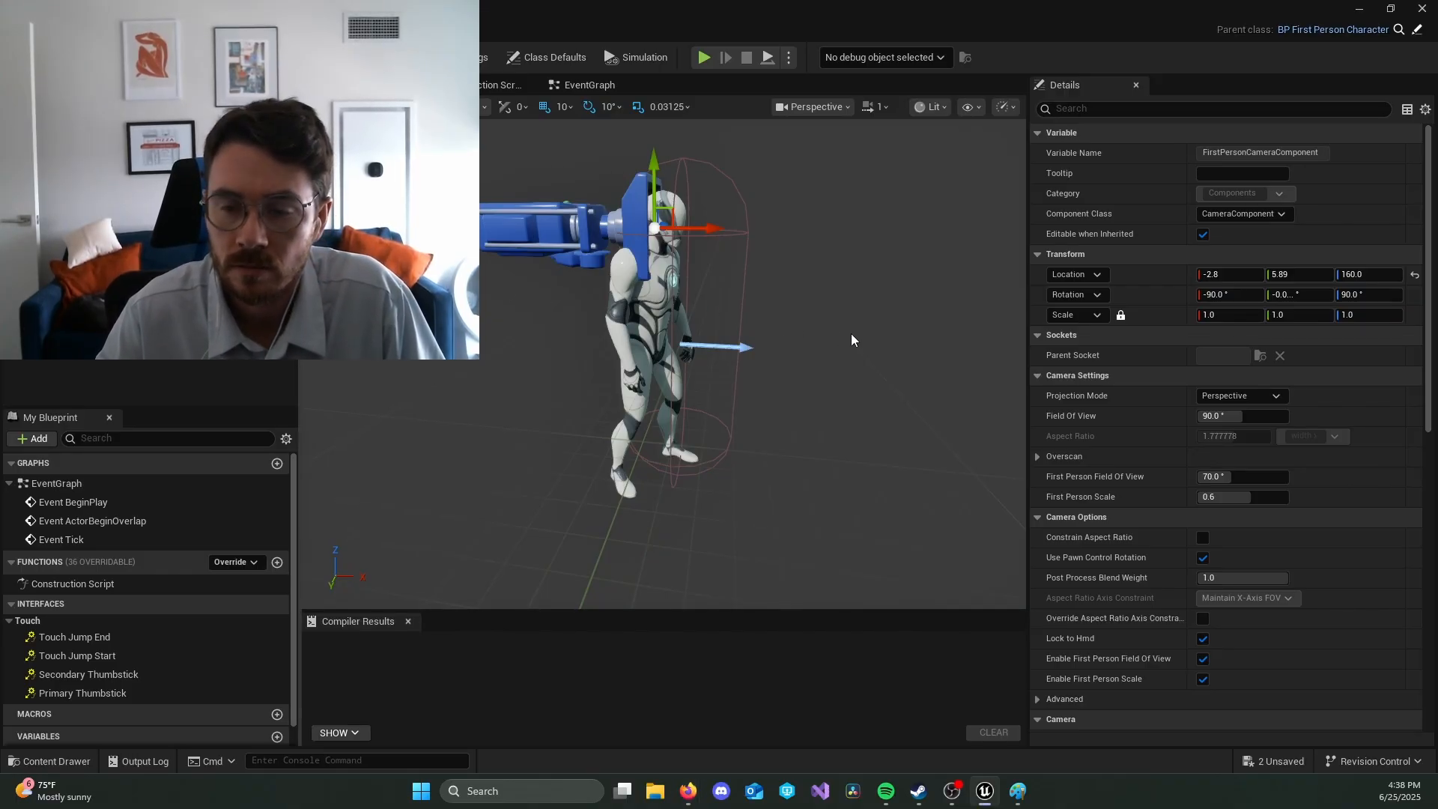
pyautogui.hotkey('ctrl', 's')
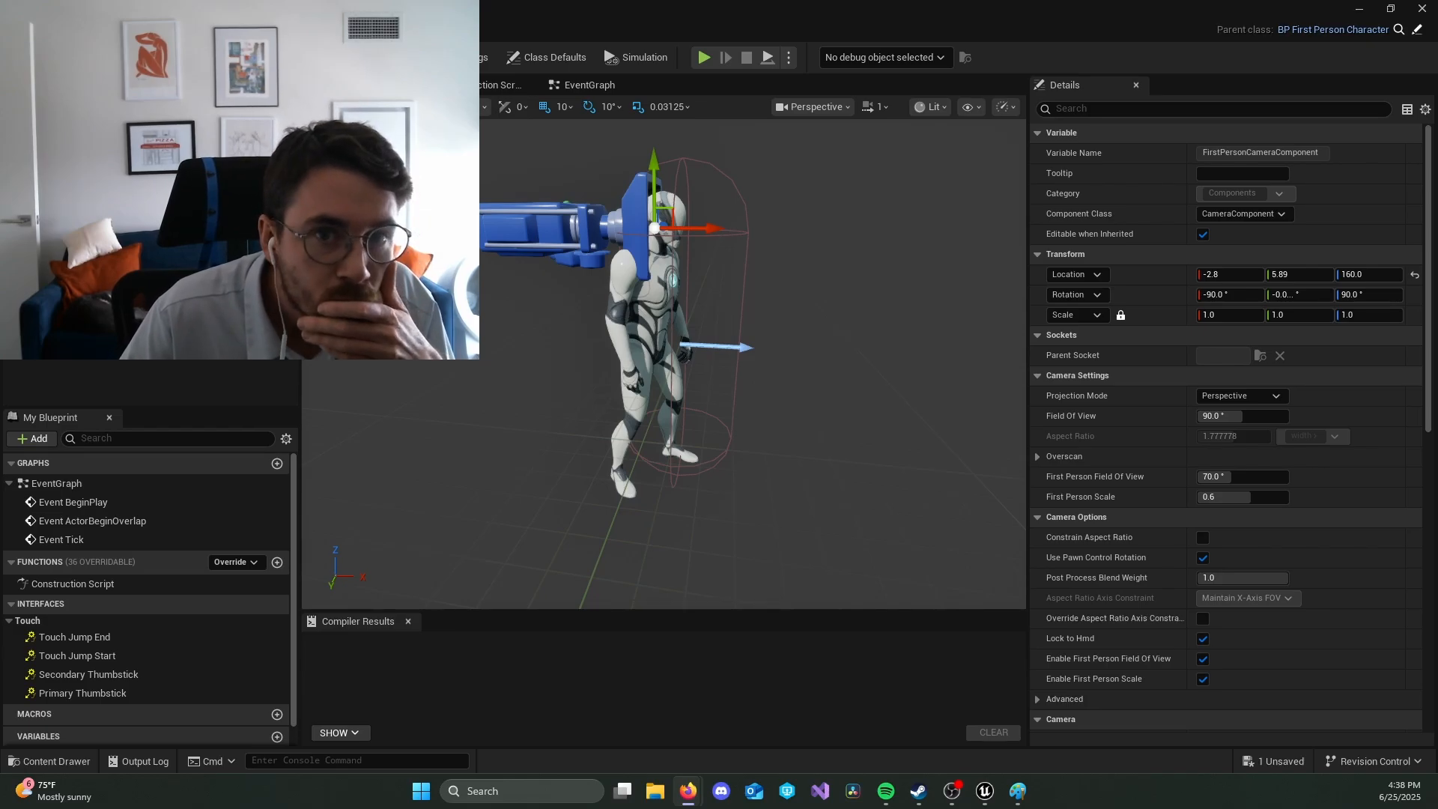
# Step: From the level, create a game mode Blueprint named BP_CryptRaiderGameMode in the Content folder with CryptRaiderGameMode as parent class
pyautogui.hotkey('alt', 'Tab')
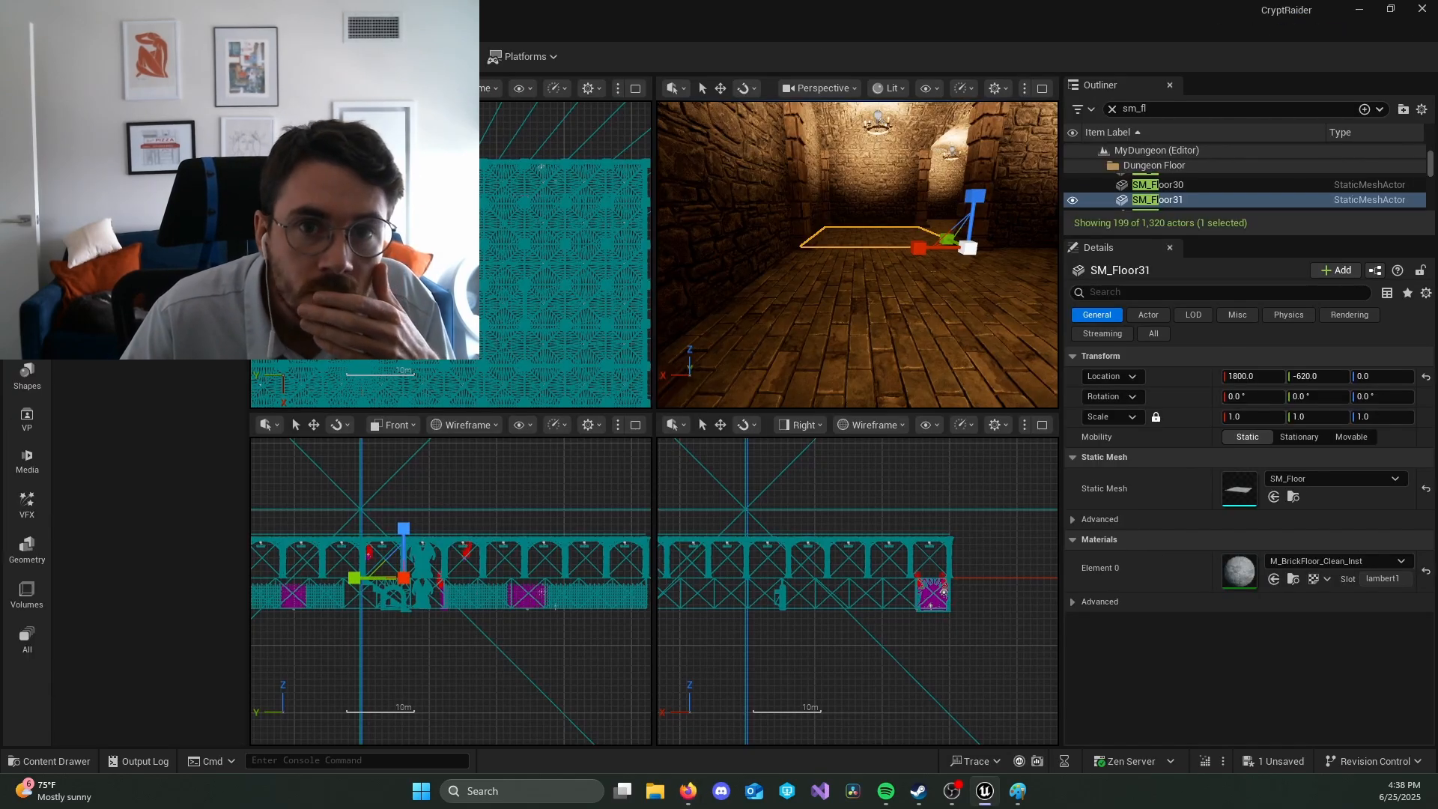
pyautogui.click(266, 57)
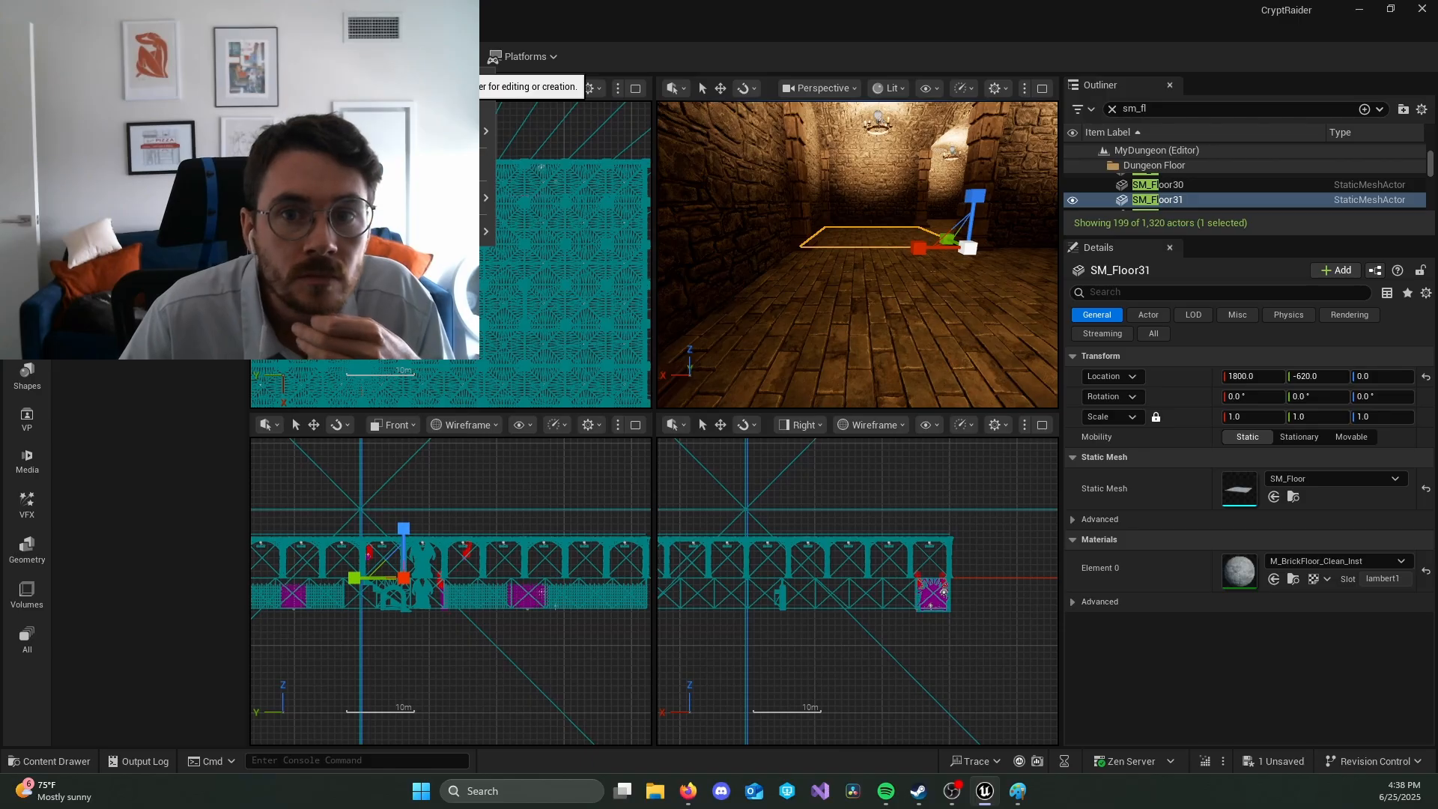
pyautogui.moveTo(322, 198)
pyautogui.moveTo(322, 232)
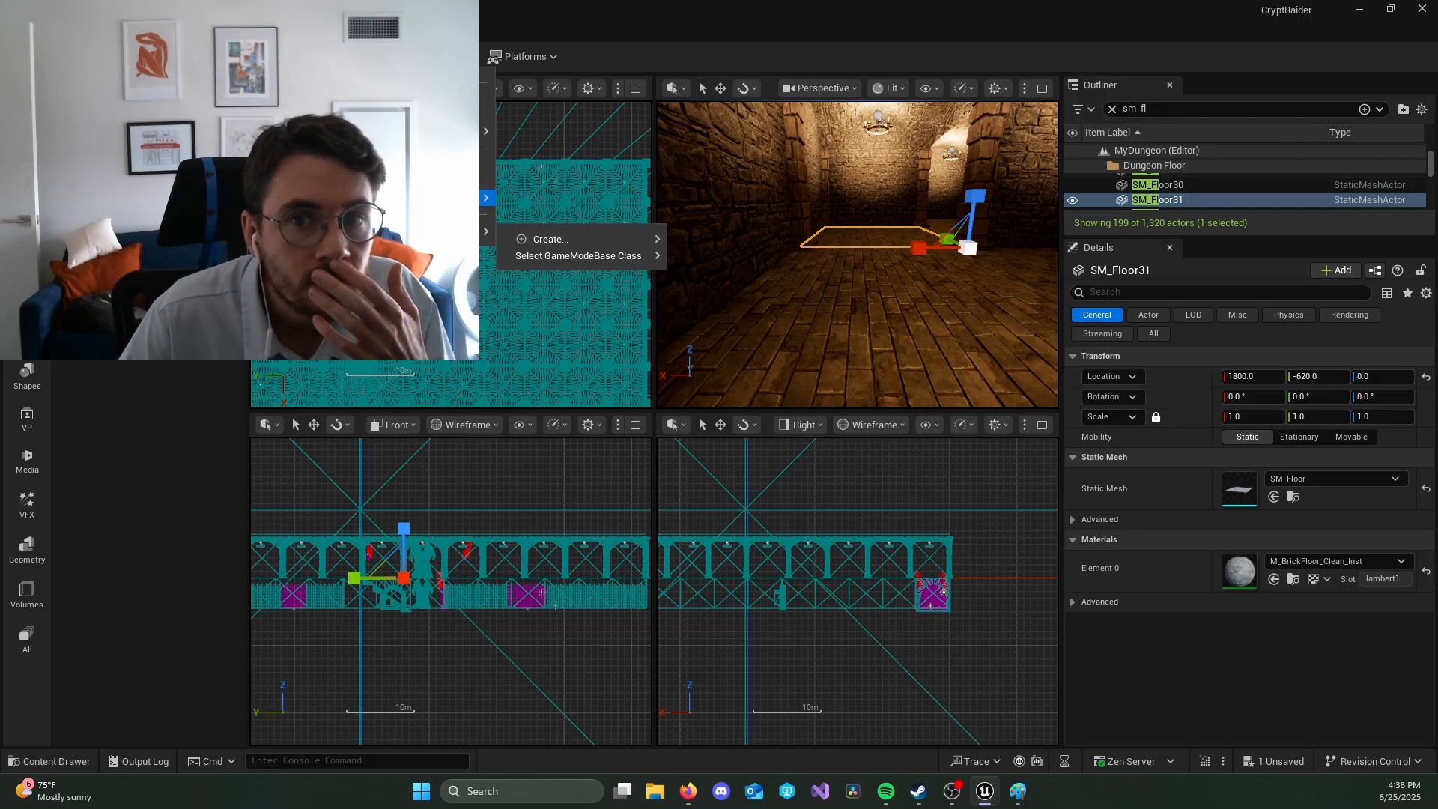
pyautogui.moveTo(403, 198)
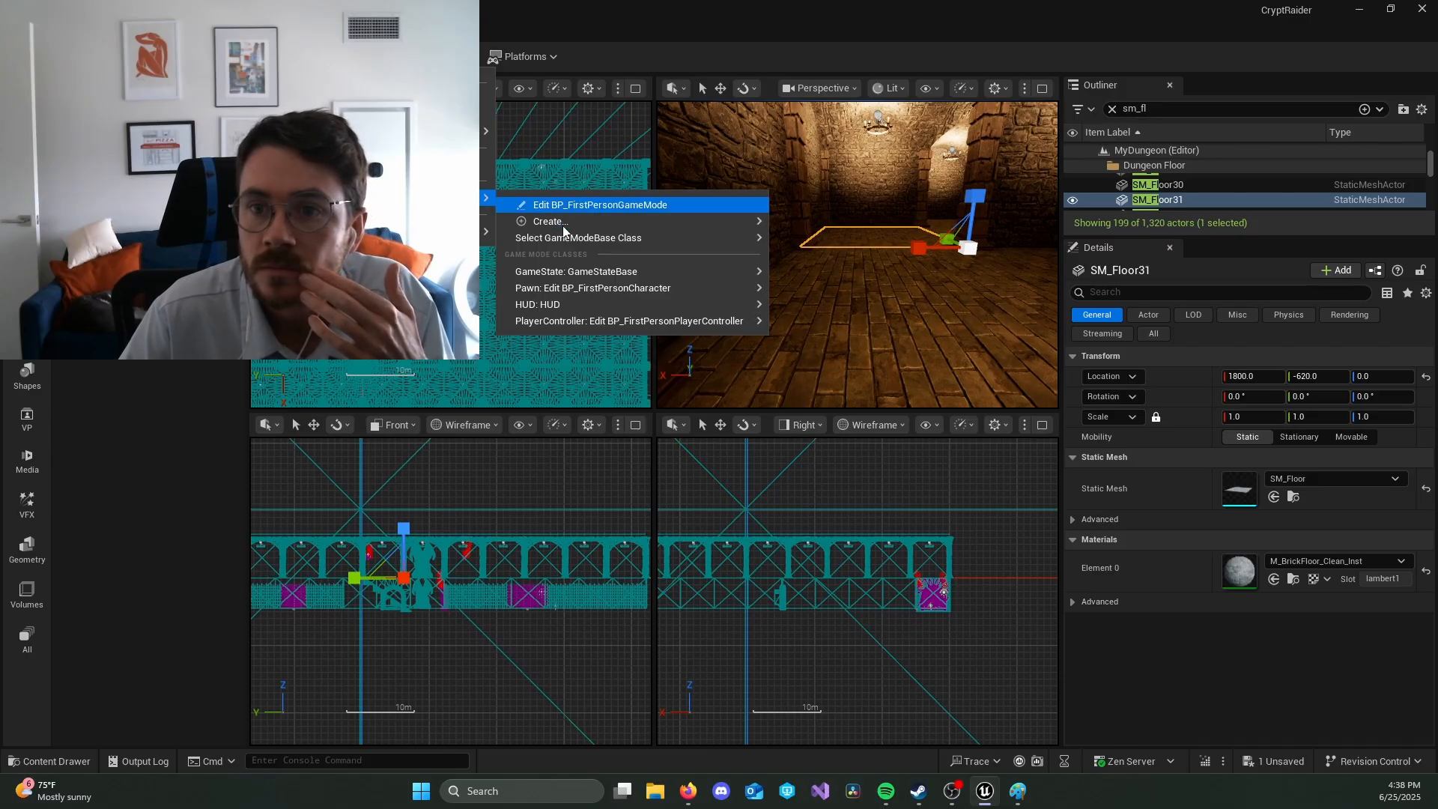
pyautogui.moveTo(563, 225)
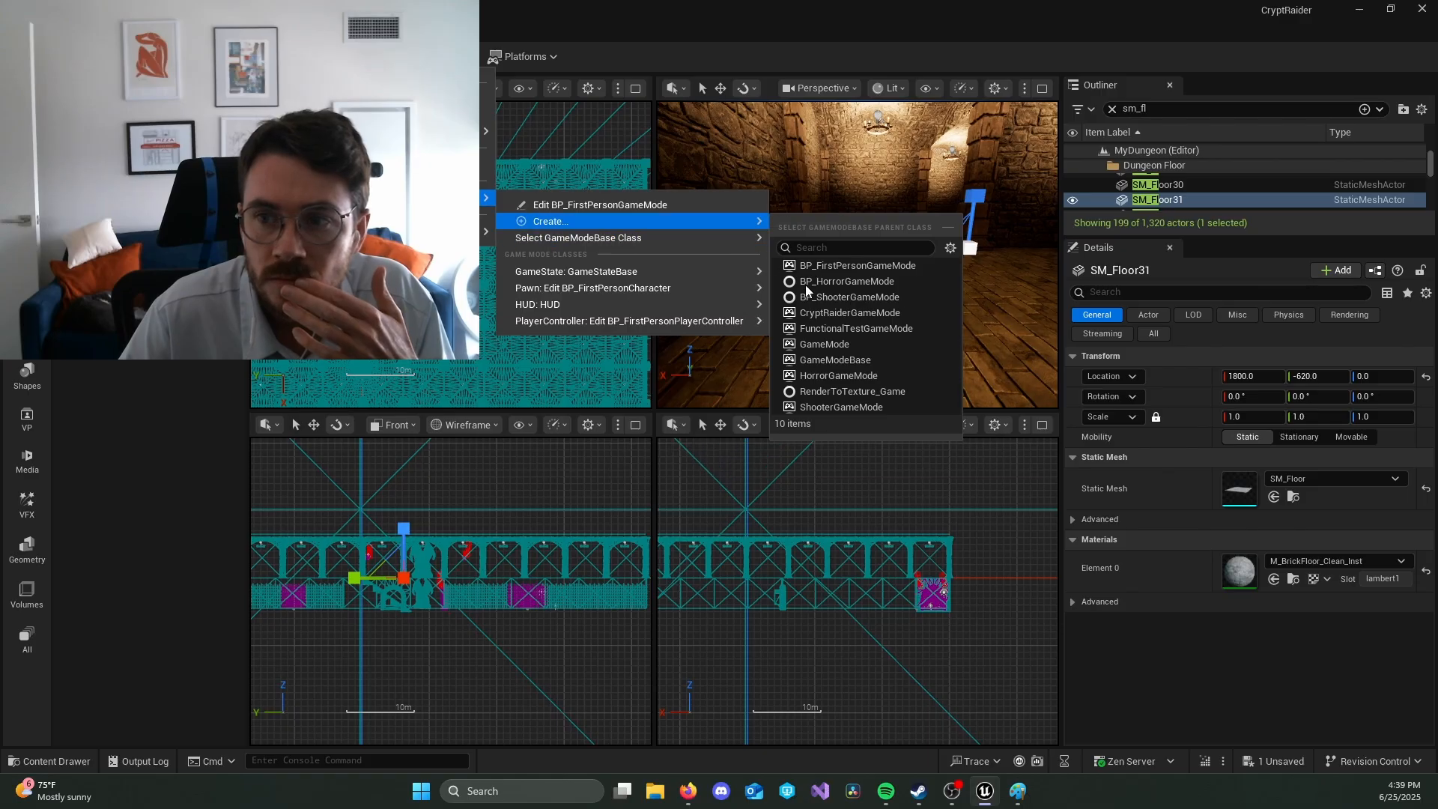
pyautogui.click(834, 317)
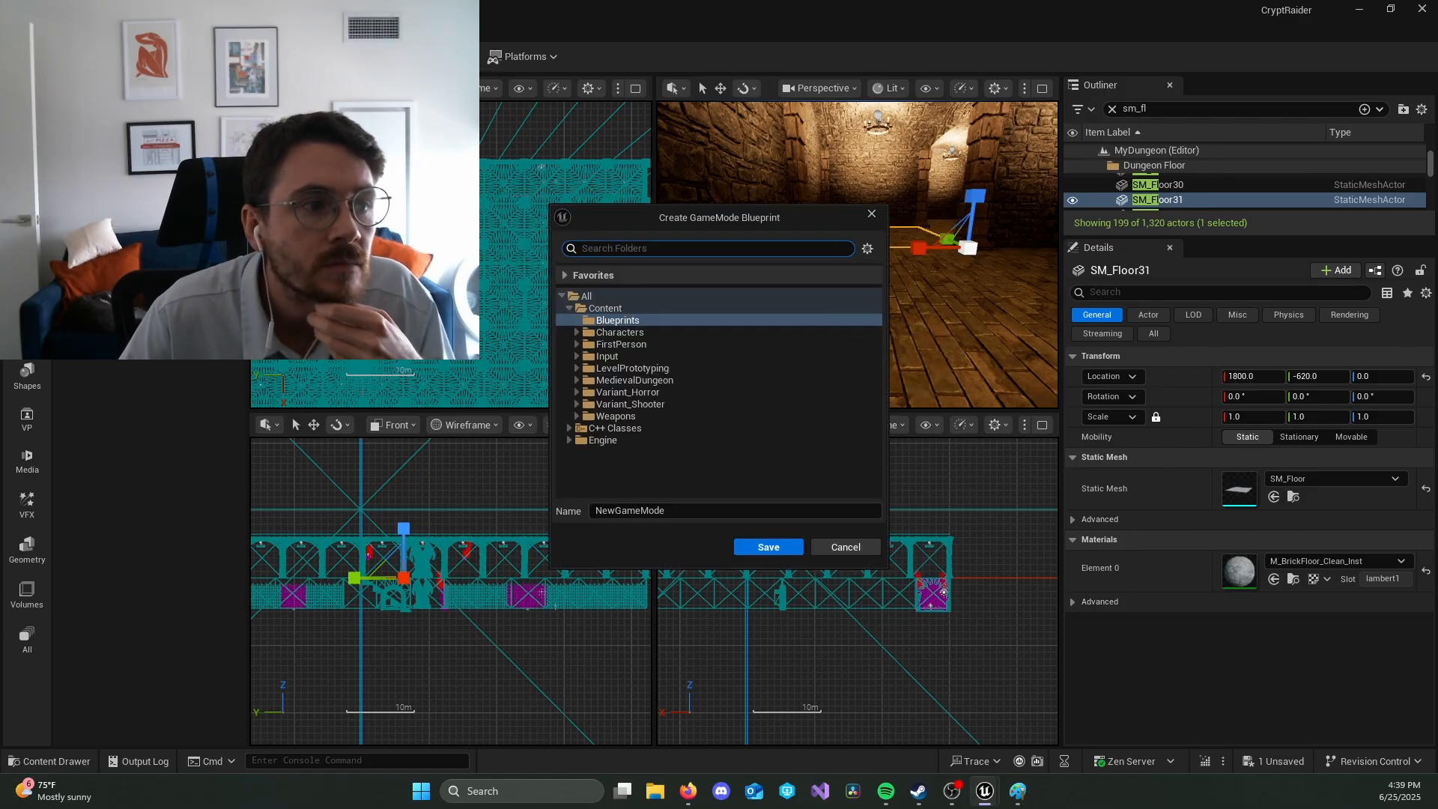
pyautogui.click(608, 309)
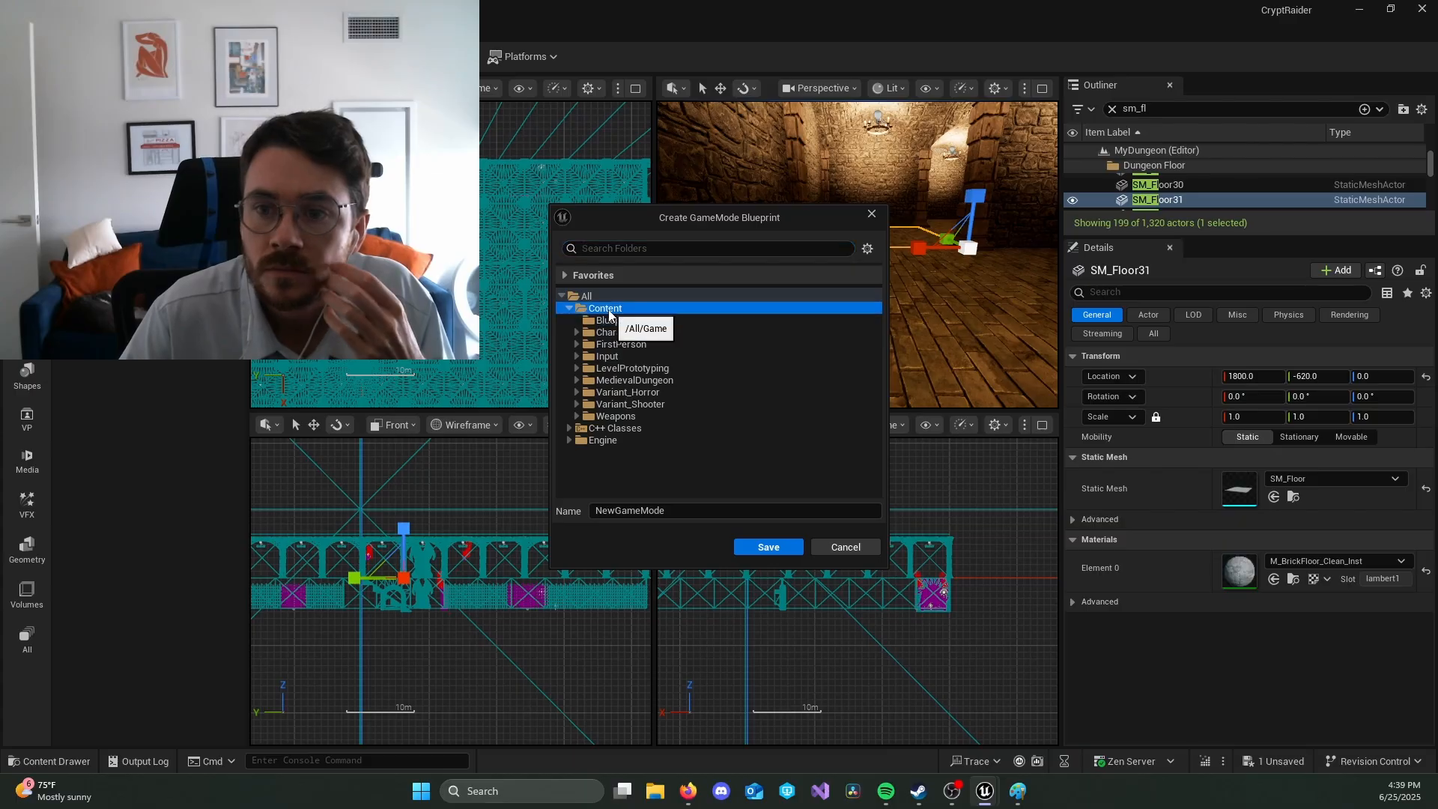
pyautogui.click(689, 516)
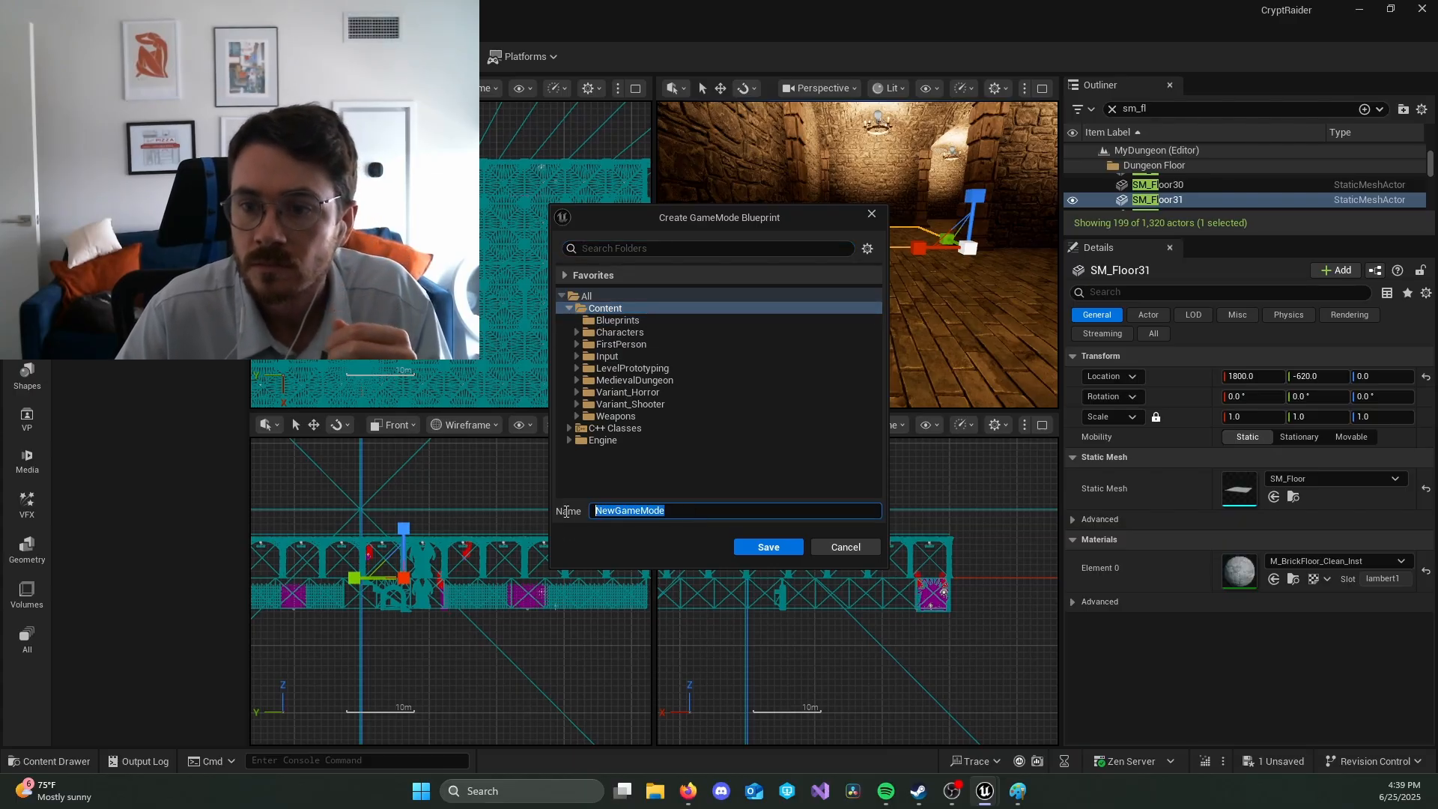
pyautogui.write('BP_')
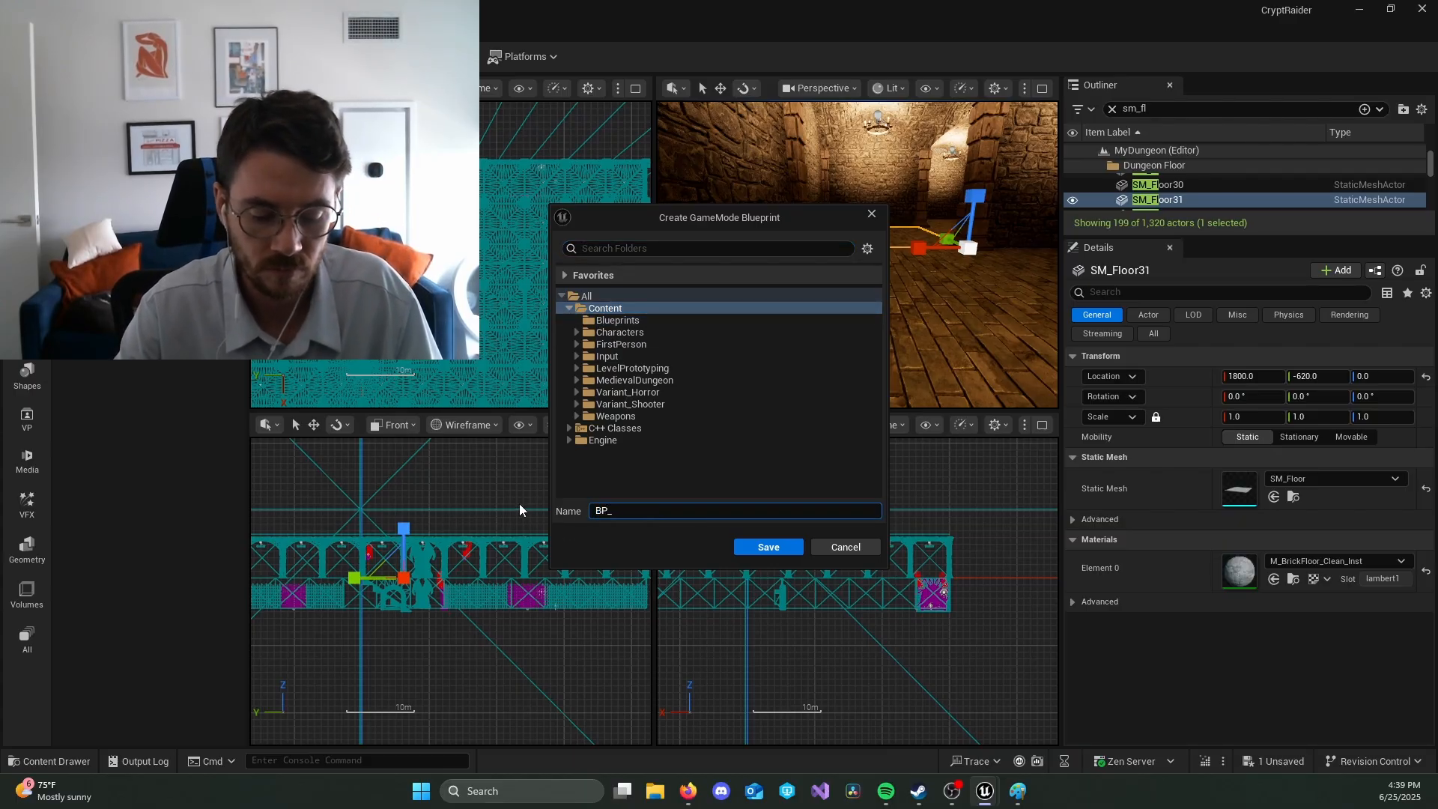
pyautogui.write('CryptRaiderGameMode')
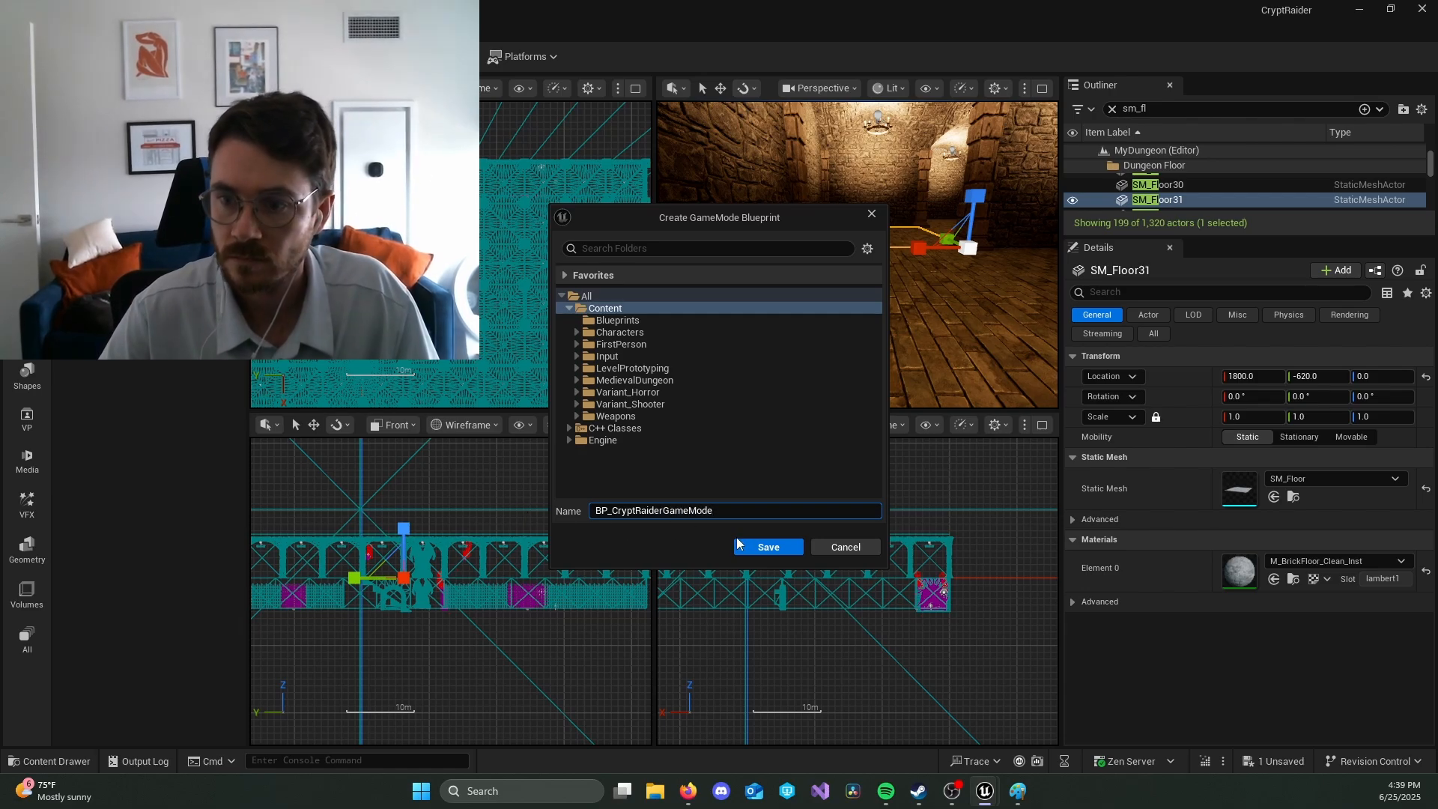
pyautogui.click(738, 544)
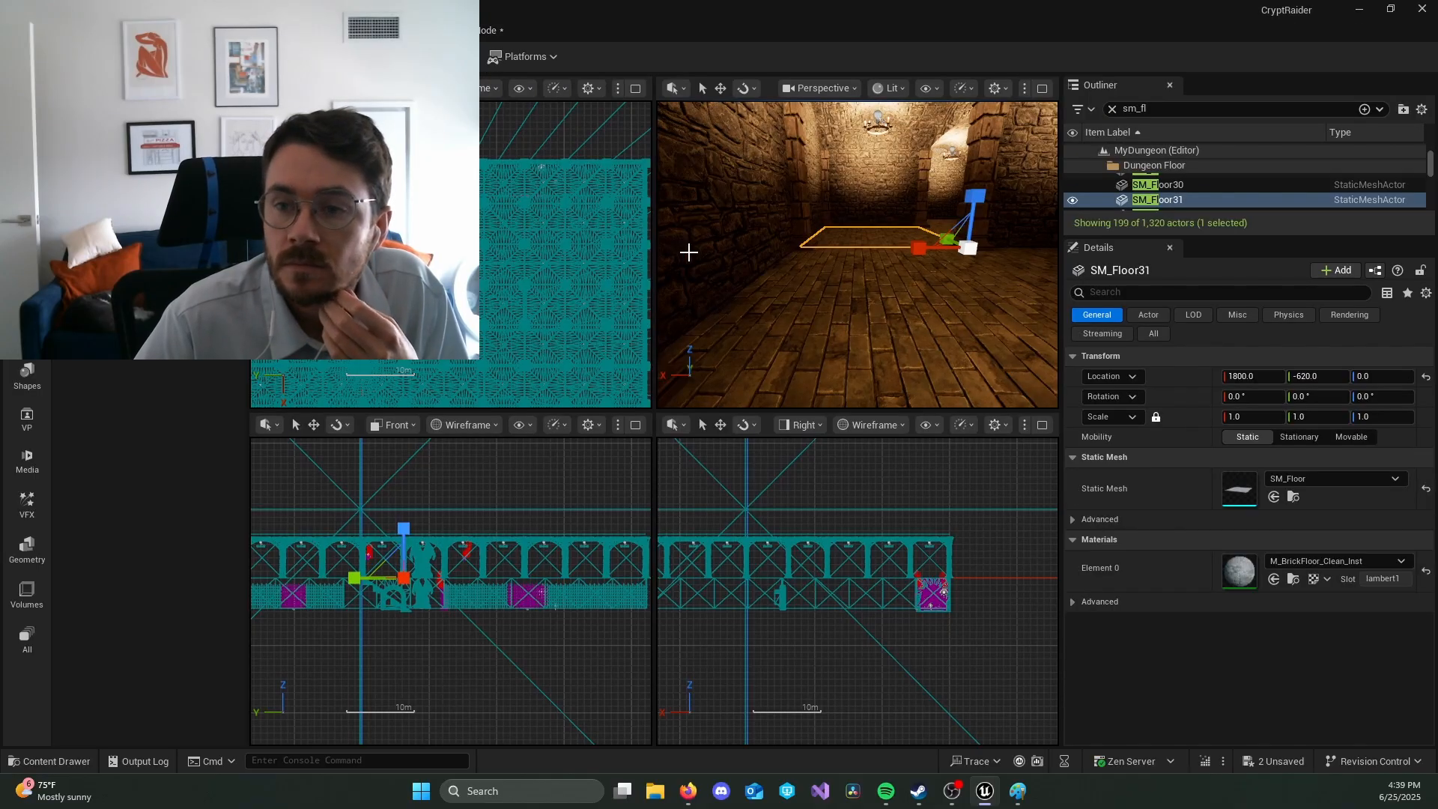
# Step: Place BP_FirstPlayer on the dungeon floor near the winged statue and rotate it 180° about the Z axis
pyautogui.moveTo(947, 276); pyautogui.dragTo(809, 276, button='right')
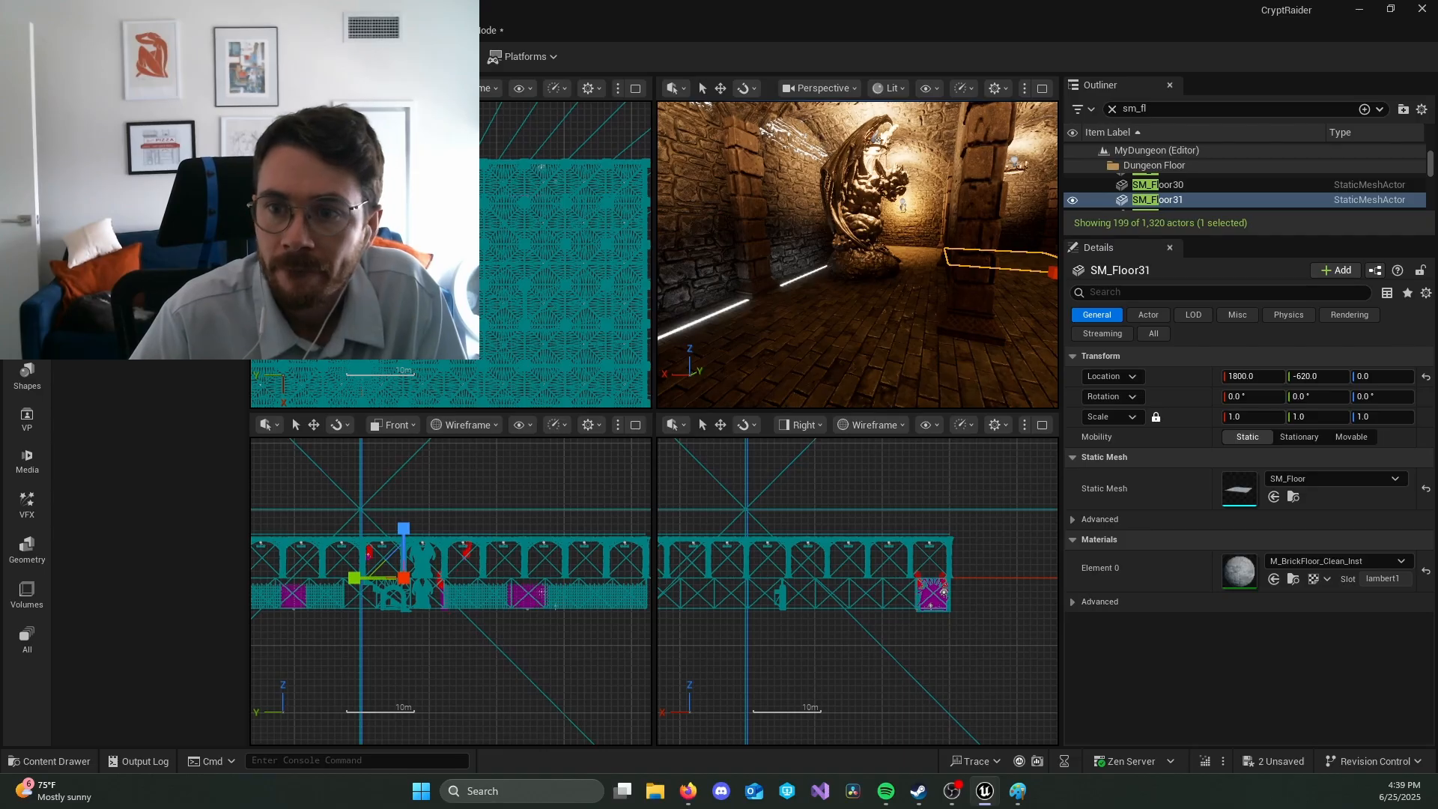
pyautogui.click(754, 343)
pyautogui.hotkey('ctrl', 'space')
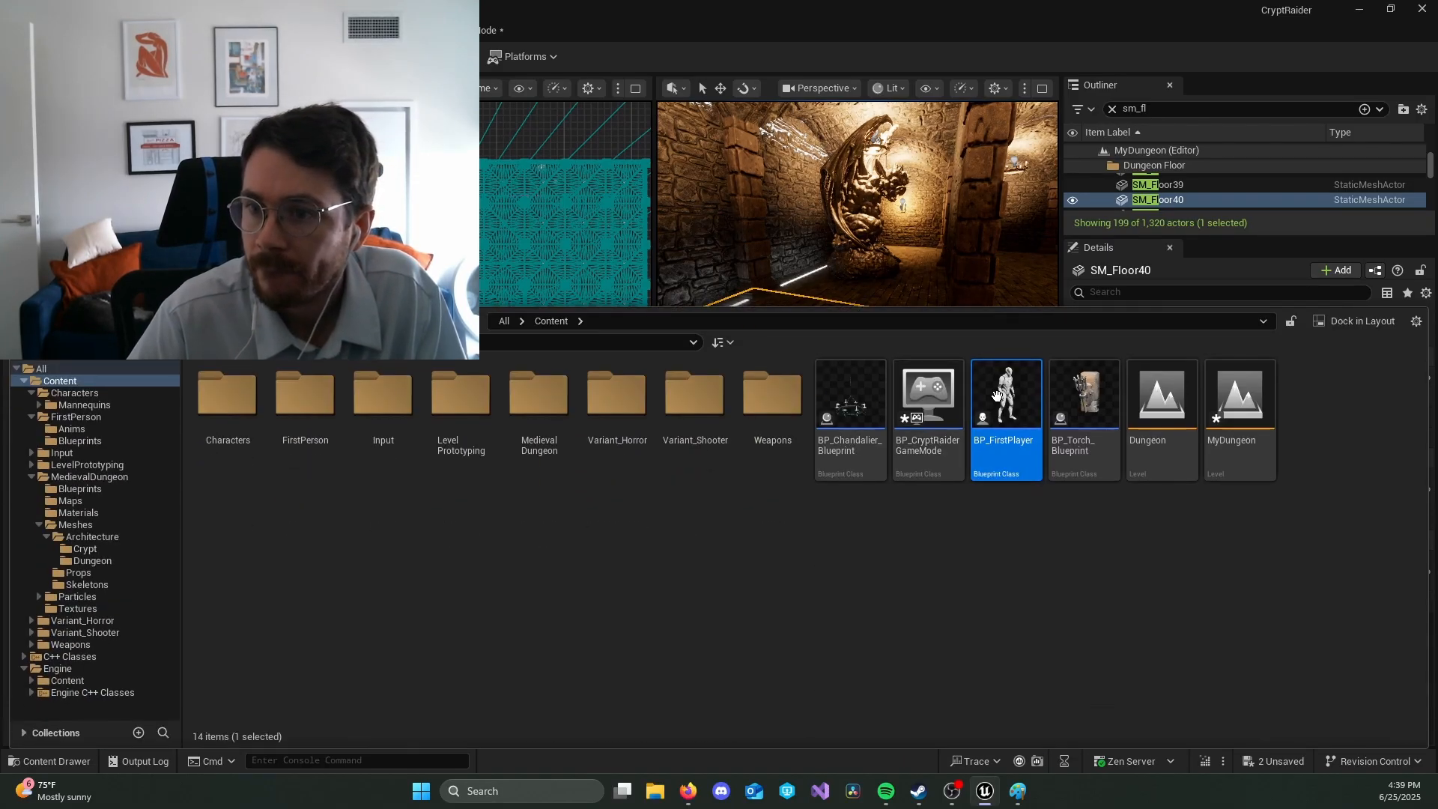
pyautogui.moveTo(996, 395); pyautogui.dragTo(772, 323)
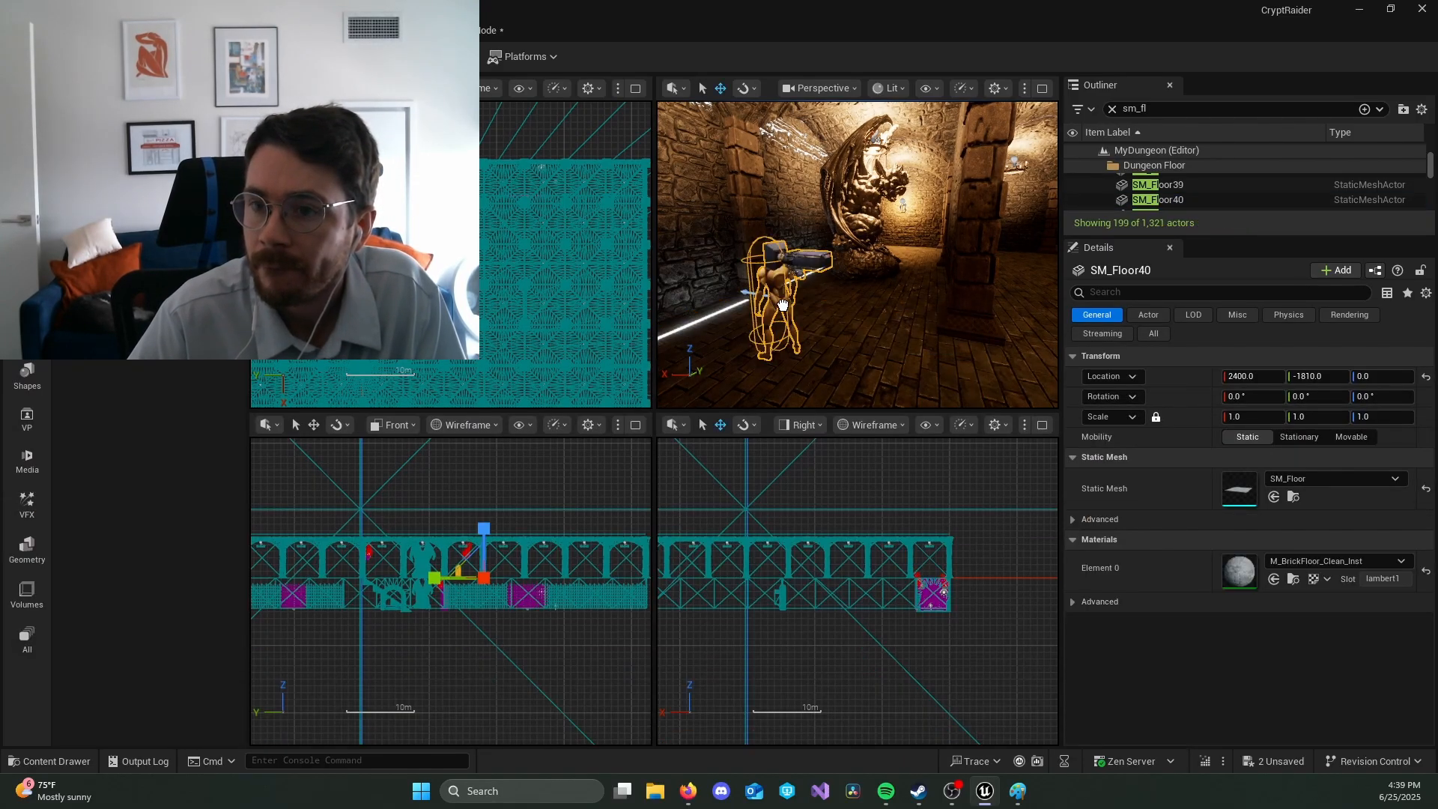
pyautogui.press('e')
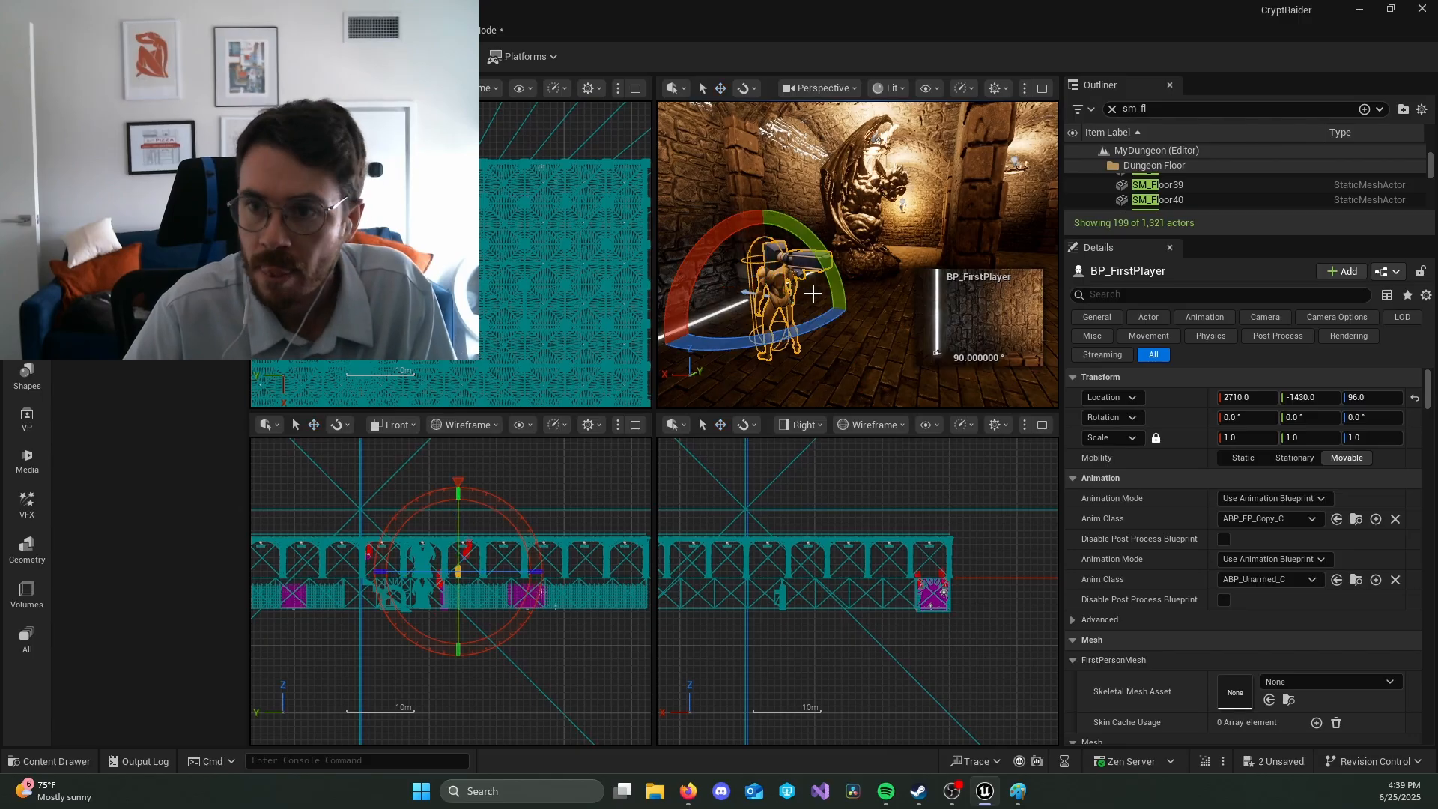
pyautogui.moveTo(821, 314); pyautogui.dragTo(853, 327)
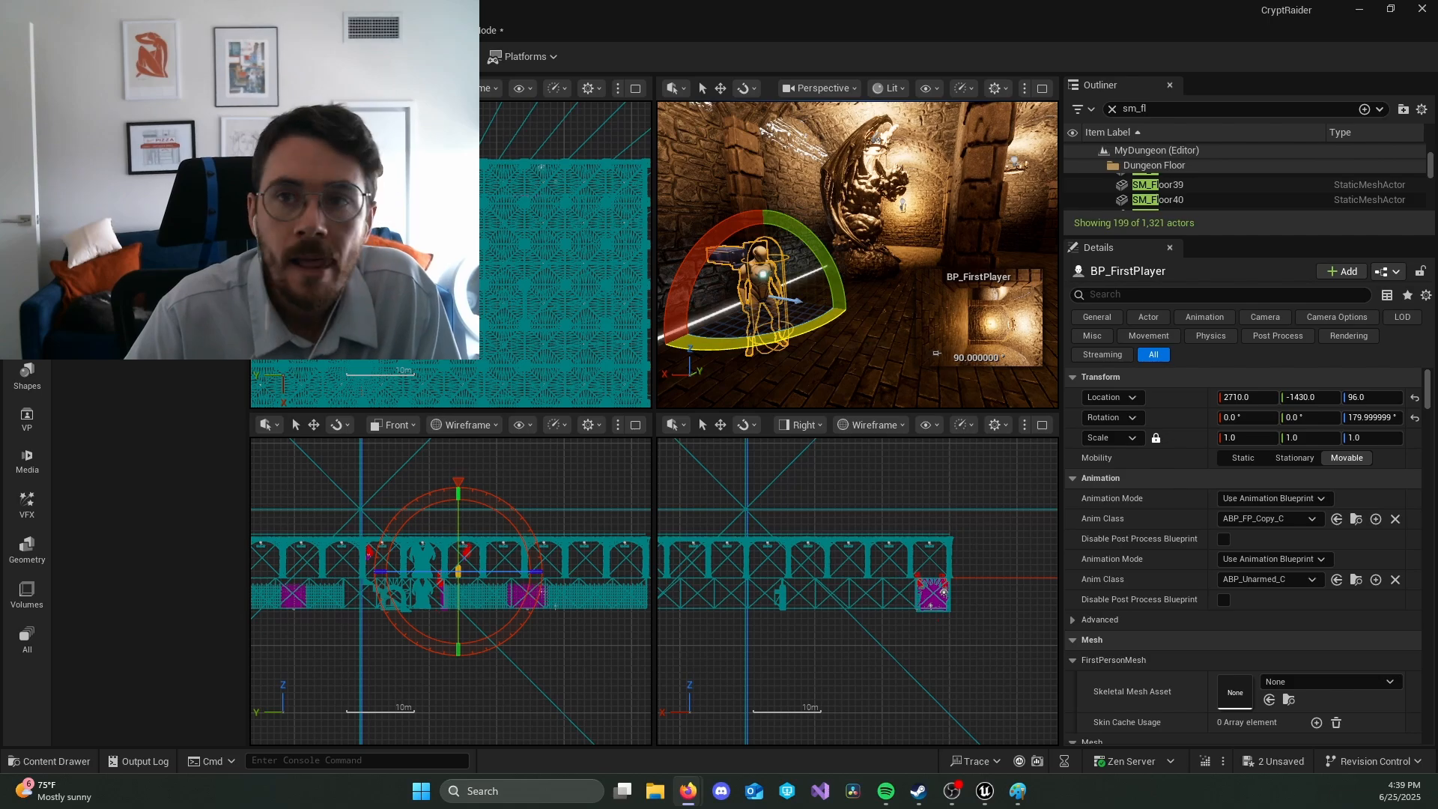
# Step: Set the Default Pawn Class of BP_CryptRaiderGameMode to BP_FirstPlayer and save the Blueprint
pyautogui.click(470, 30)
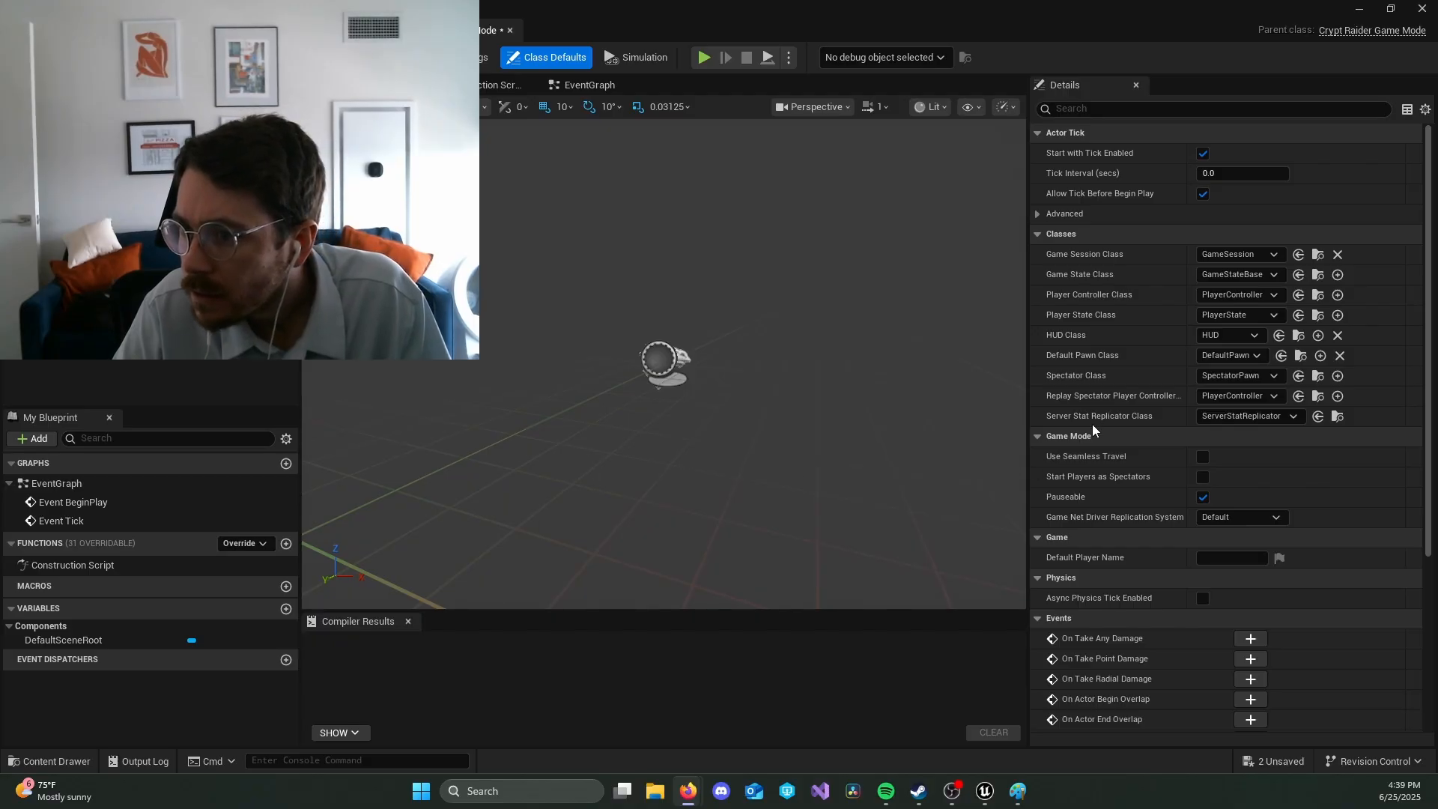
pyautogui.click(1257, 355)
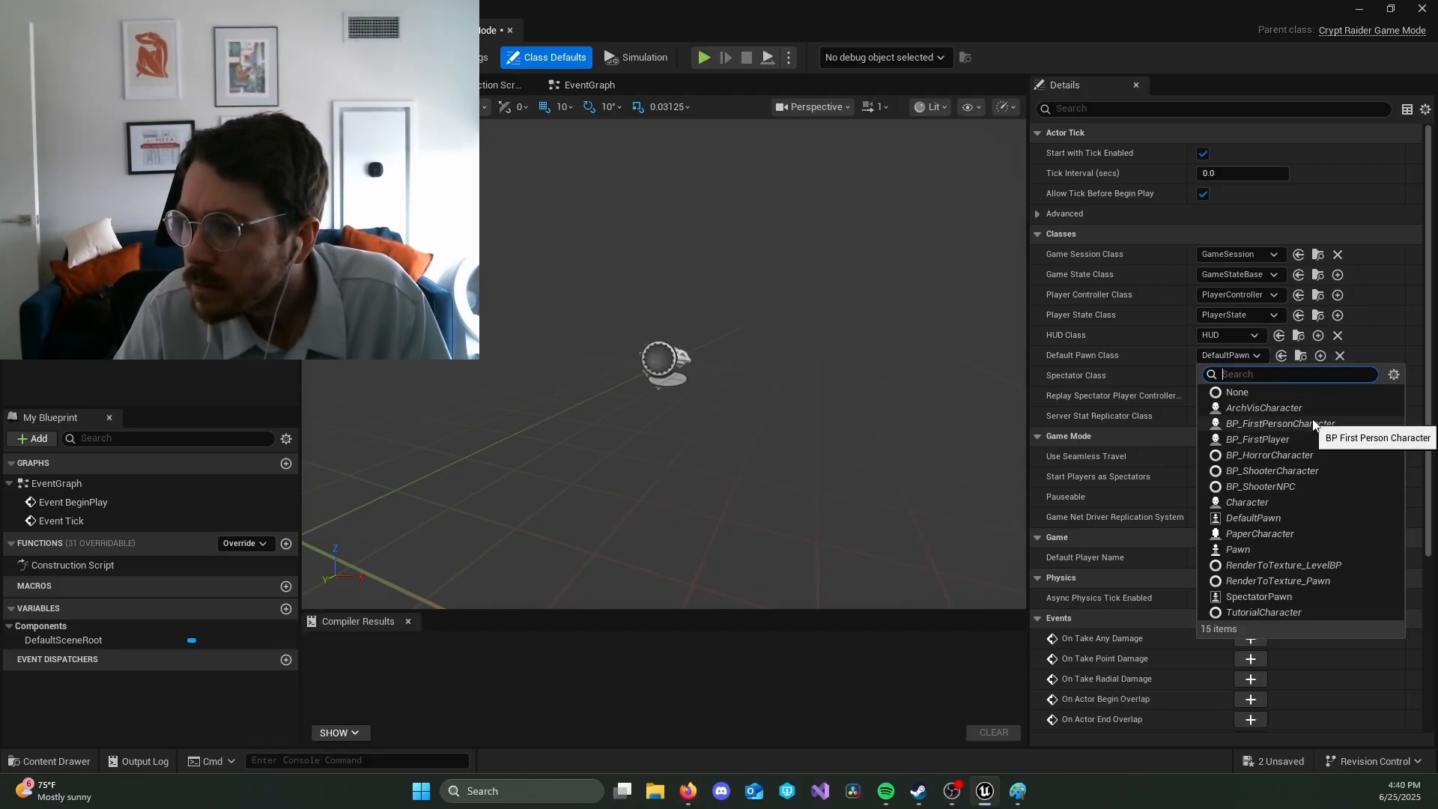
pyautogui.click(1323, 439)
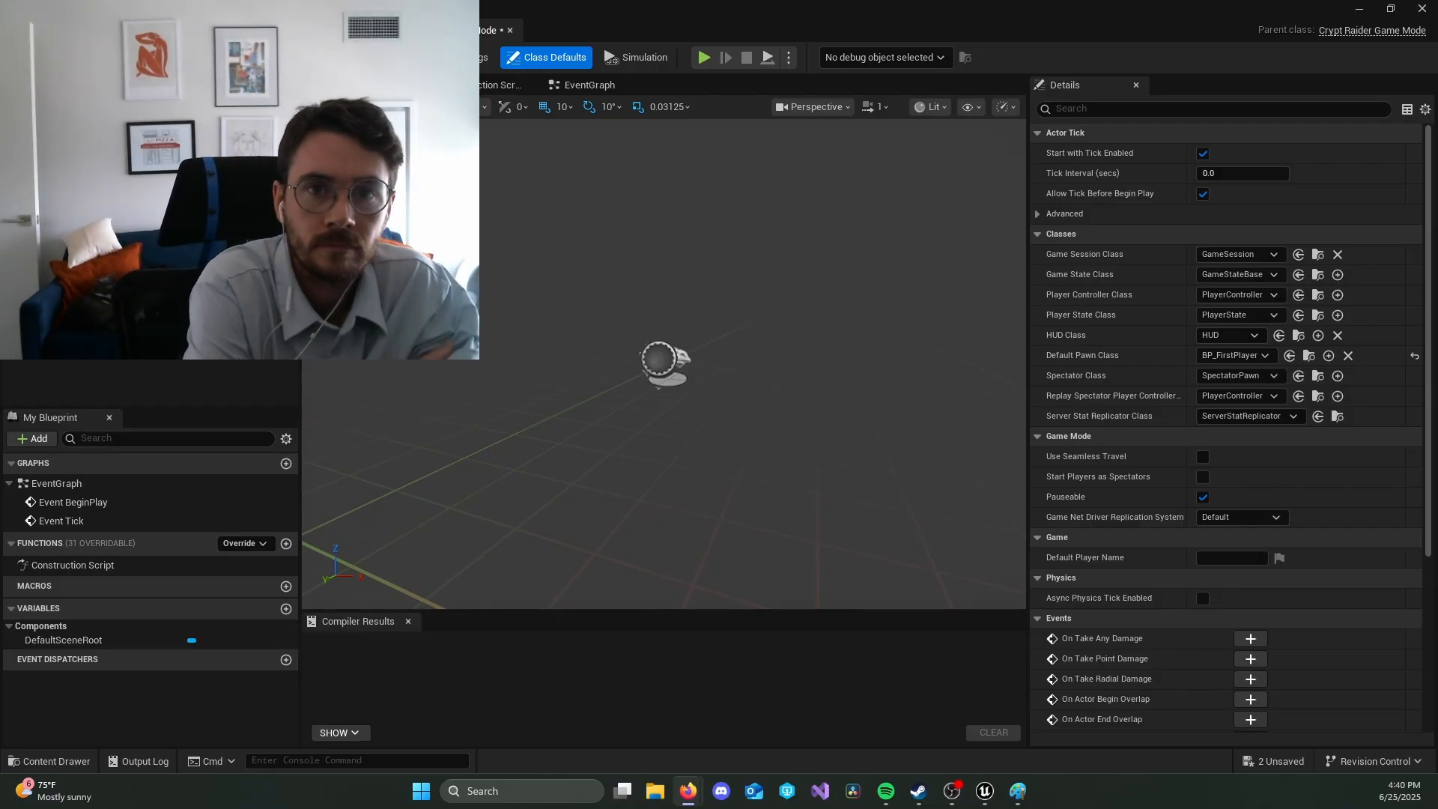
pyautogui.hotkey('ctrl', 's')
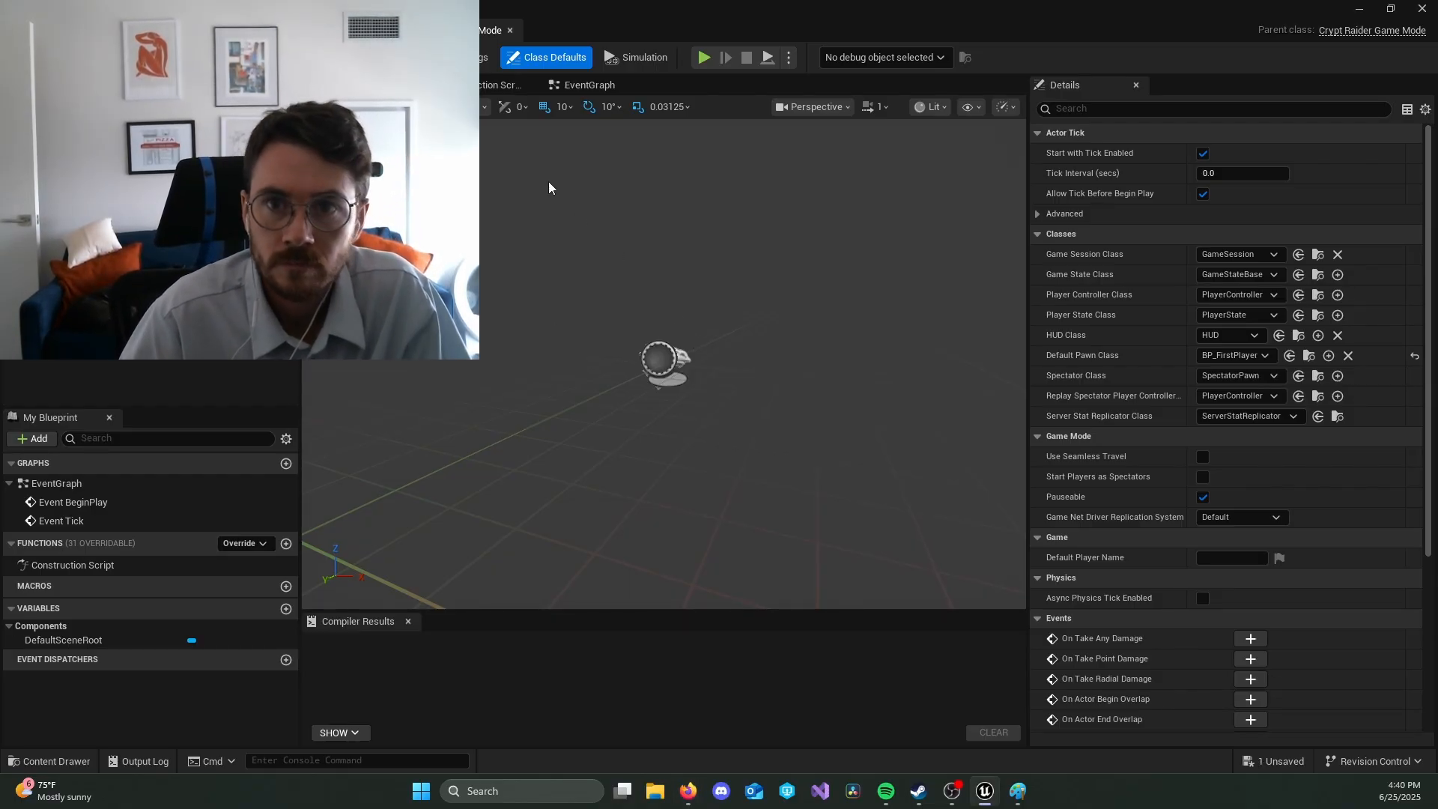
# Step: Return to the level, check the game mode classes assigned to the project, and select the placed BP_FirstPlayer for moving
pyautogui.hotkey('alt', 'Tab')
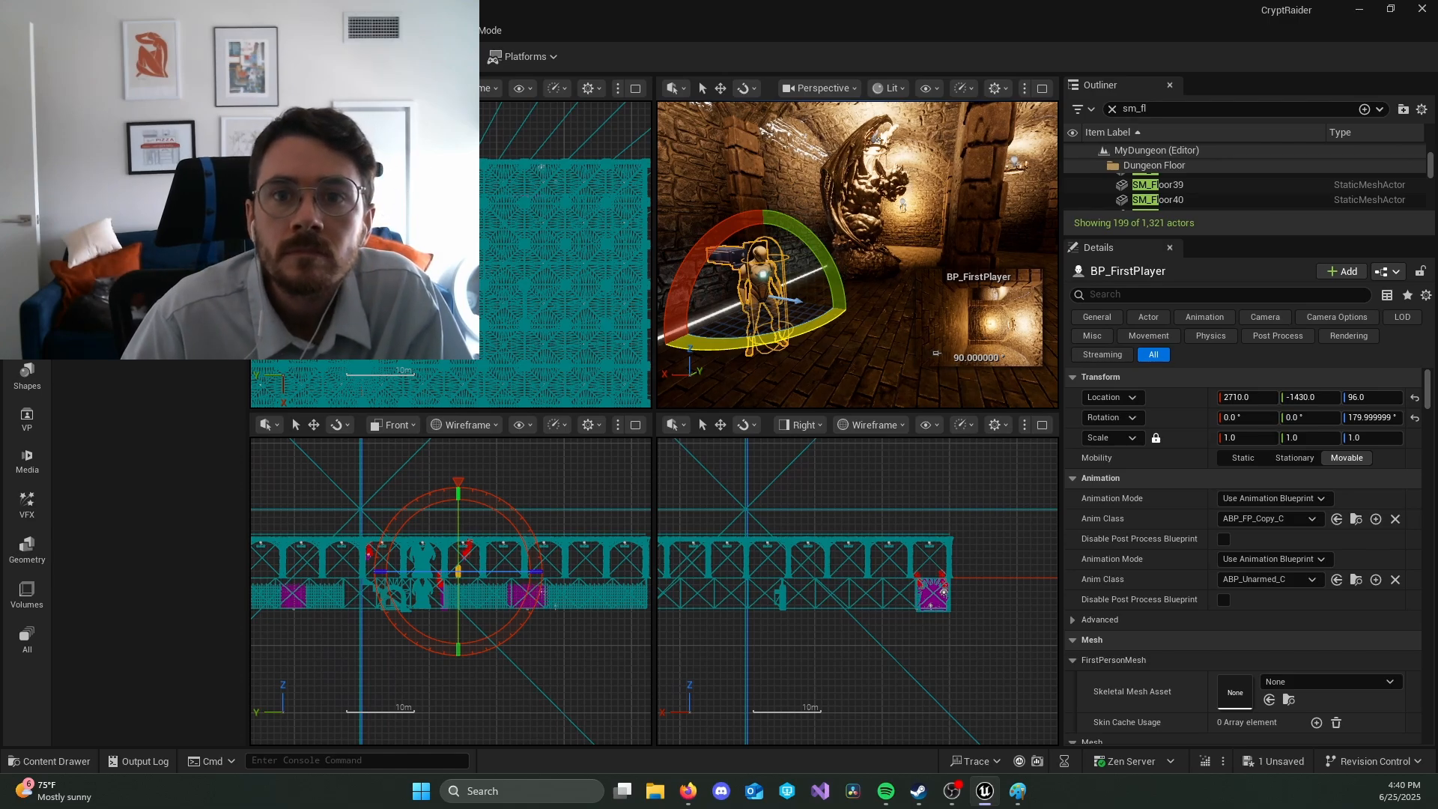
pyautogui.moveTo(450, 197)
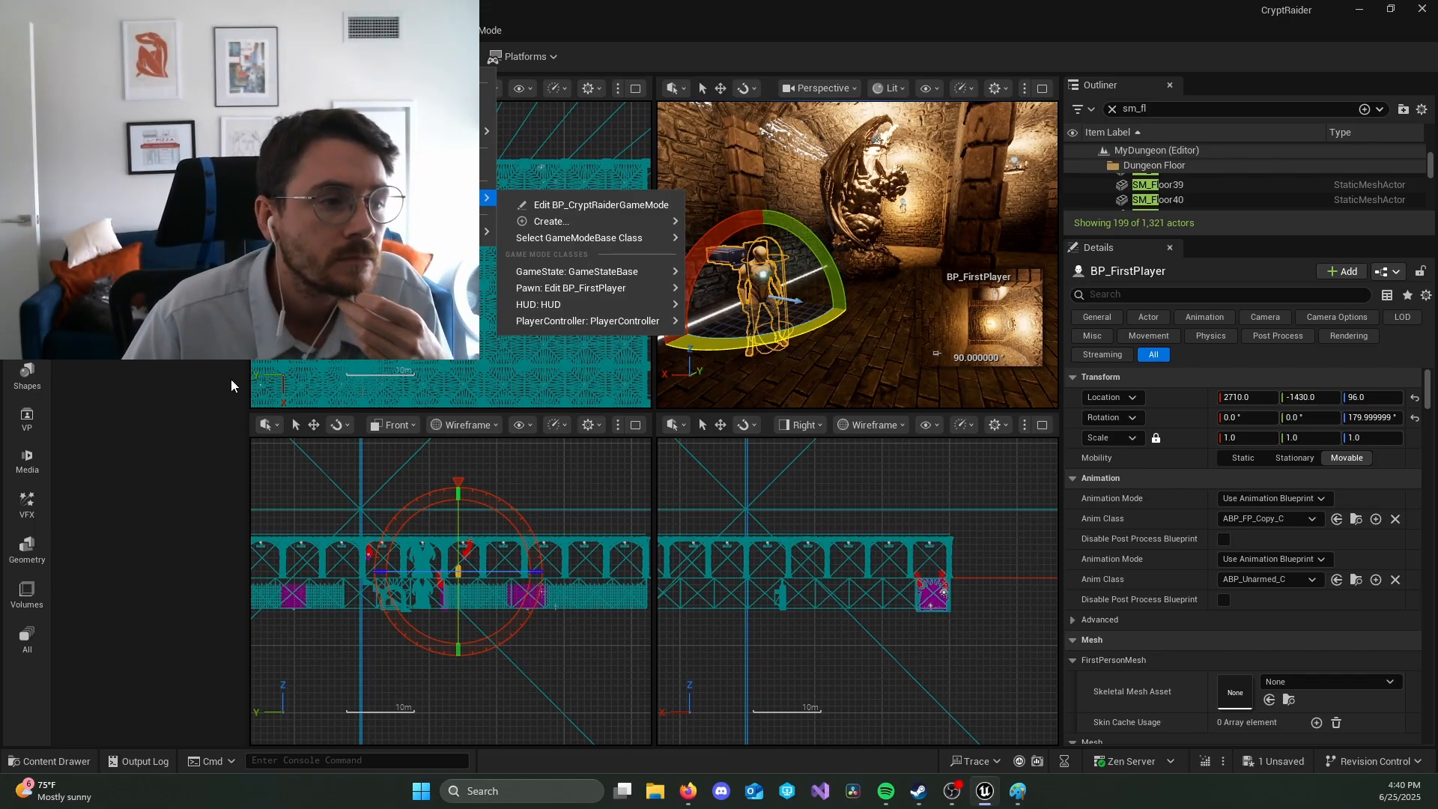
pyautogui.click(787, 311)
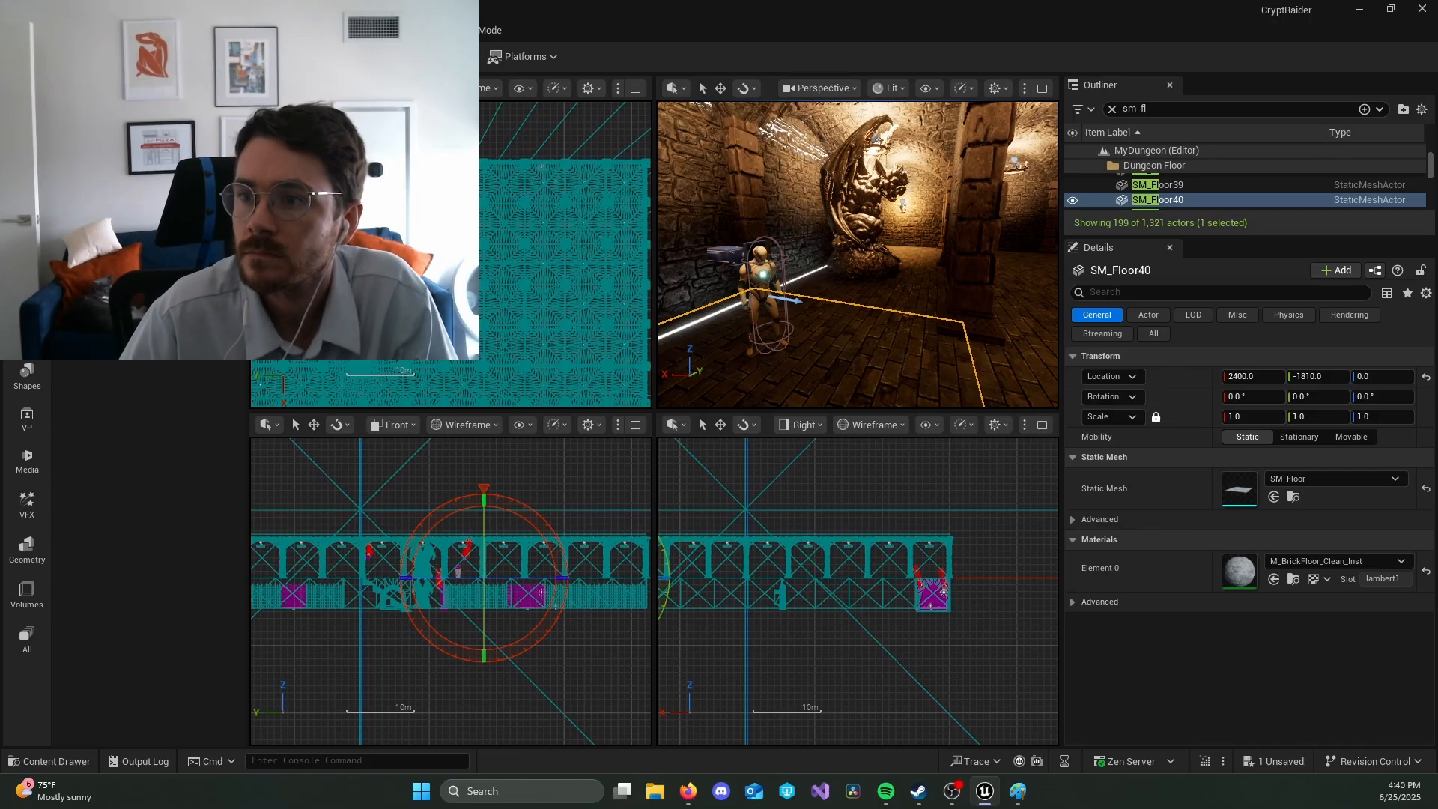
pyautogui.click(762, 298)
pyautogui.press('w')
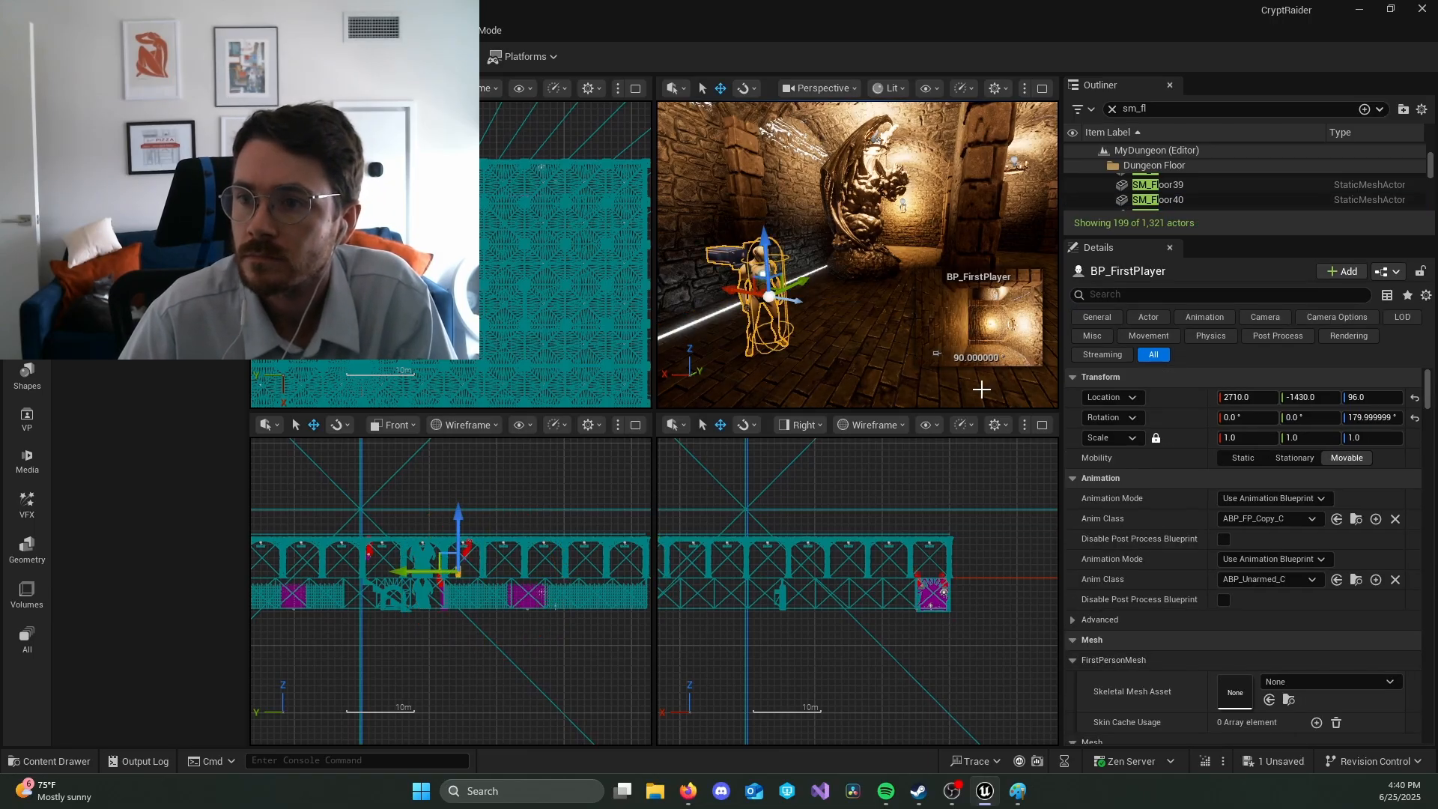
pyautogui.moveTo(763, 298); pyautogui.dragTo(794, 310, button='right')
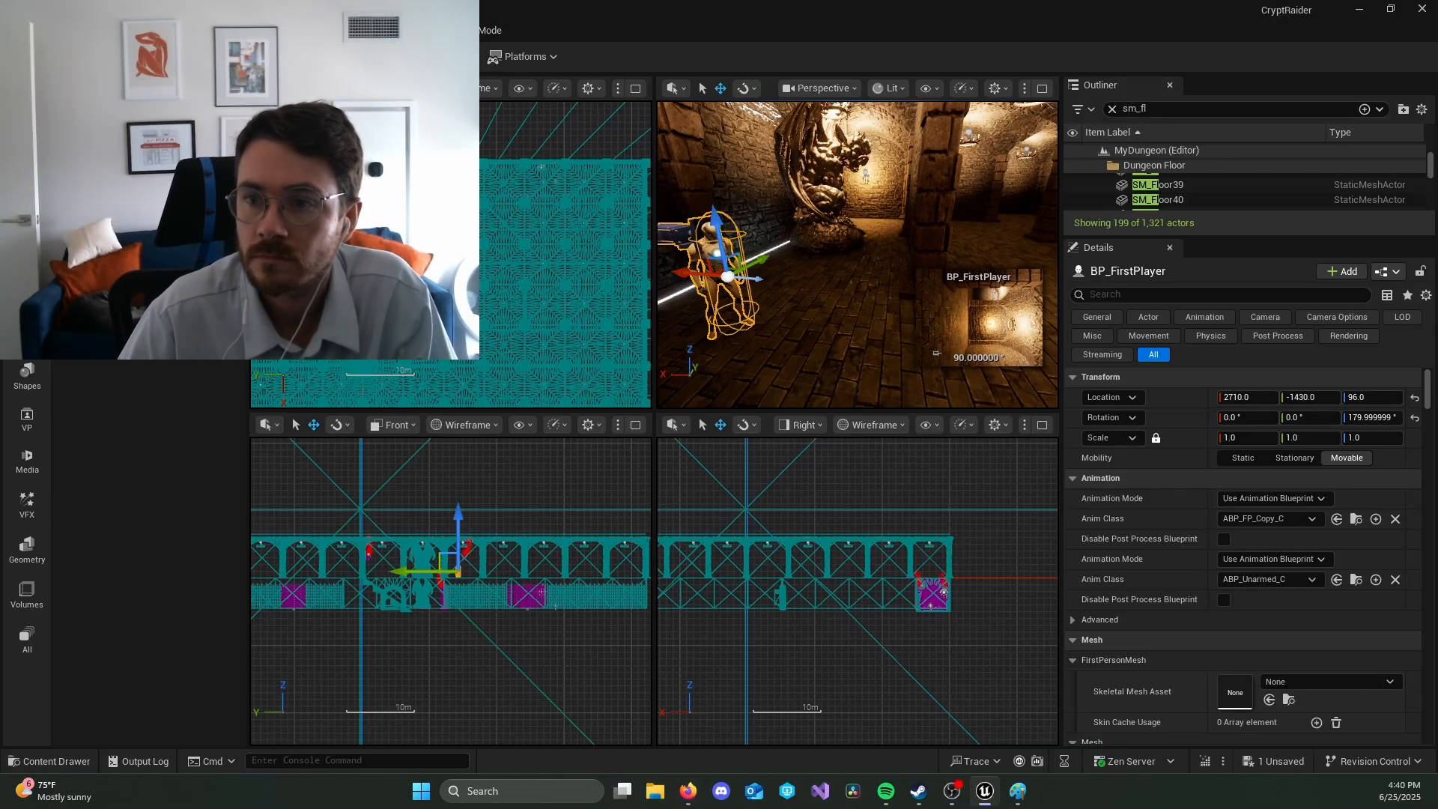
# Step: Play-test the level, stop it, and inspect the camera of the placed BP_FirstPlayer up close
pyautogui.click(387, 57)
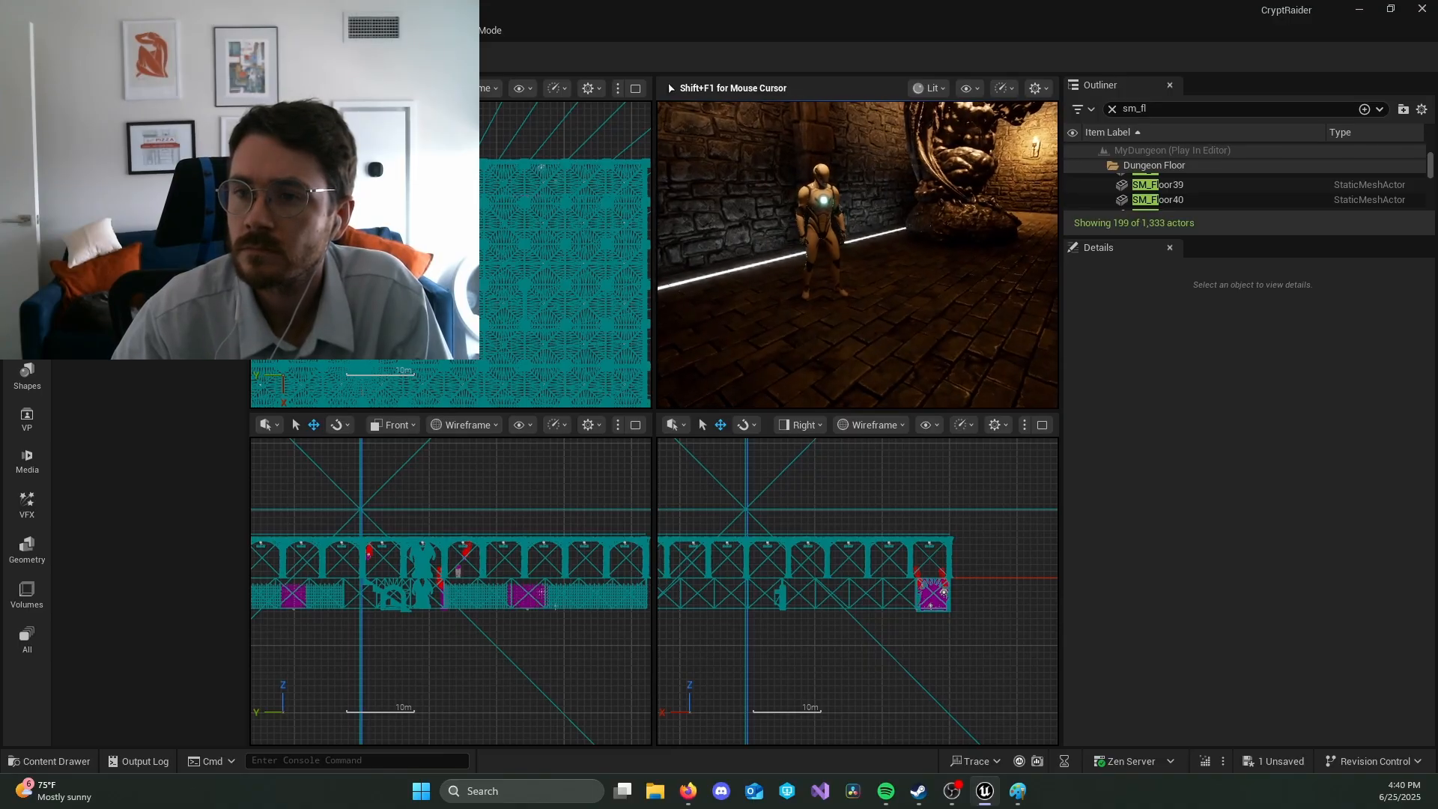
pyautogui.hotkey('shift', 'F1')
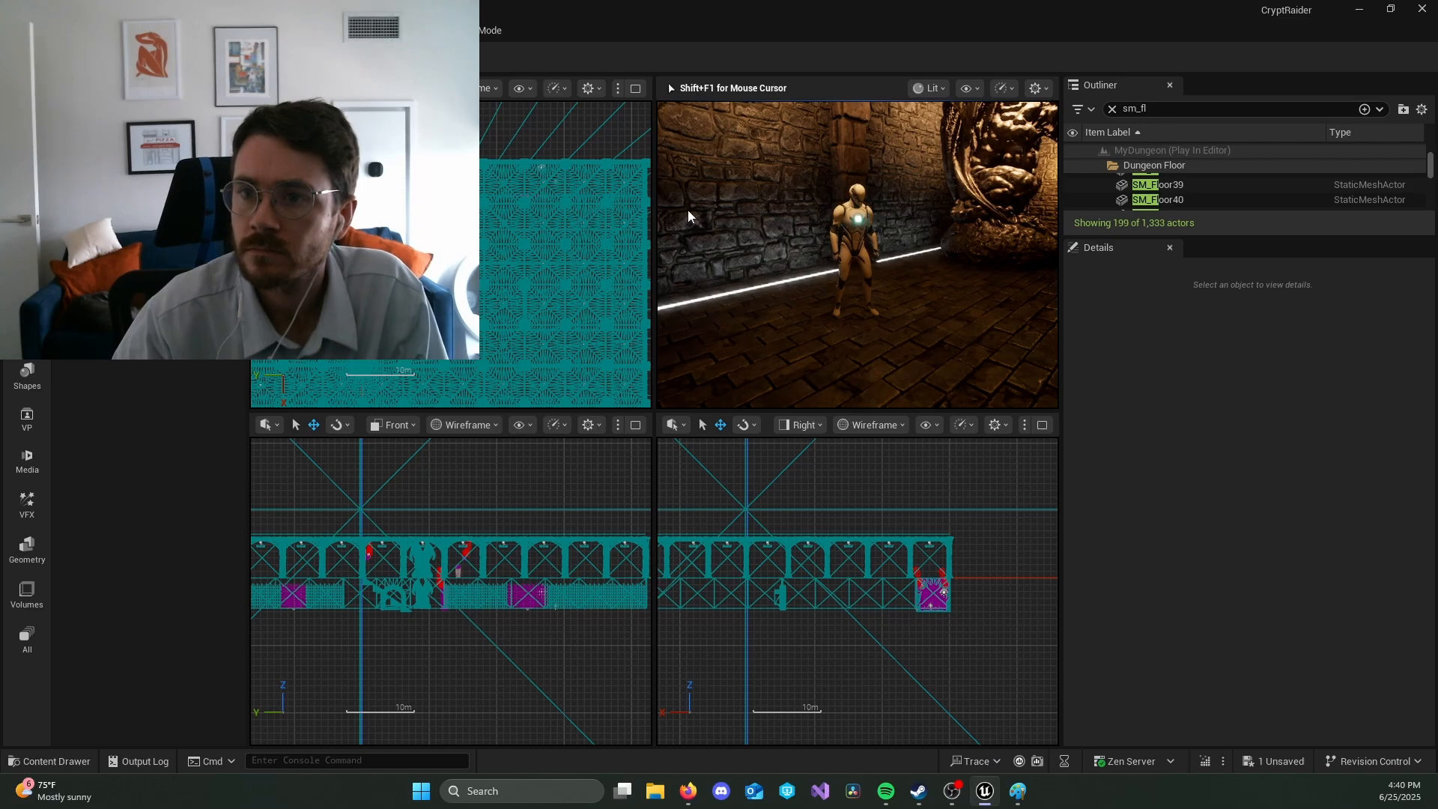
pyautogui.press('Escape')
pyautogui.click(919, 241)
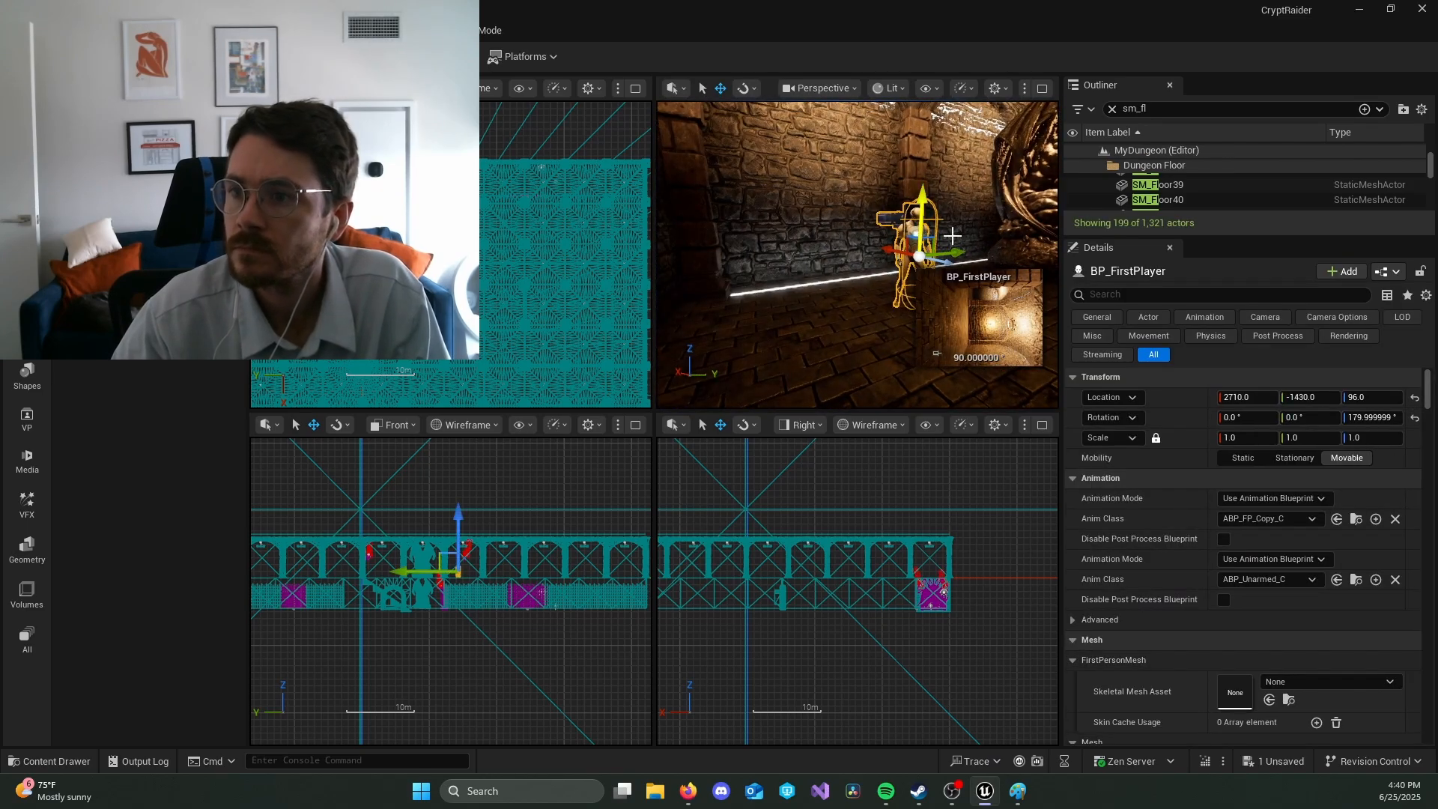
pyautogui.moveTo(952, 236); pyautogui.dragTo(996, 234, button='right')
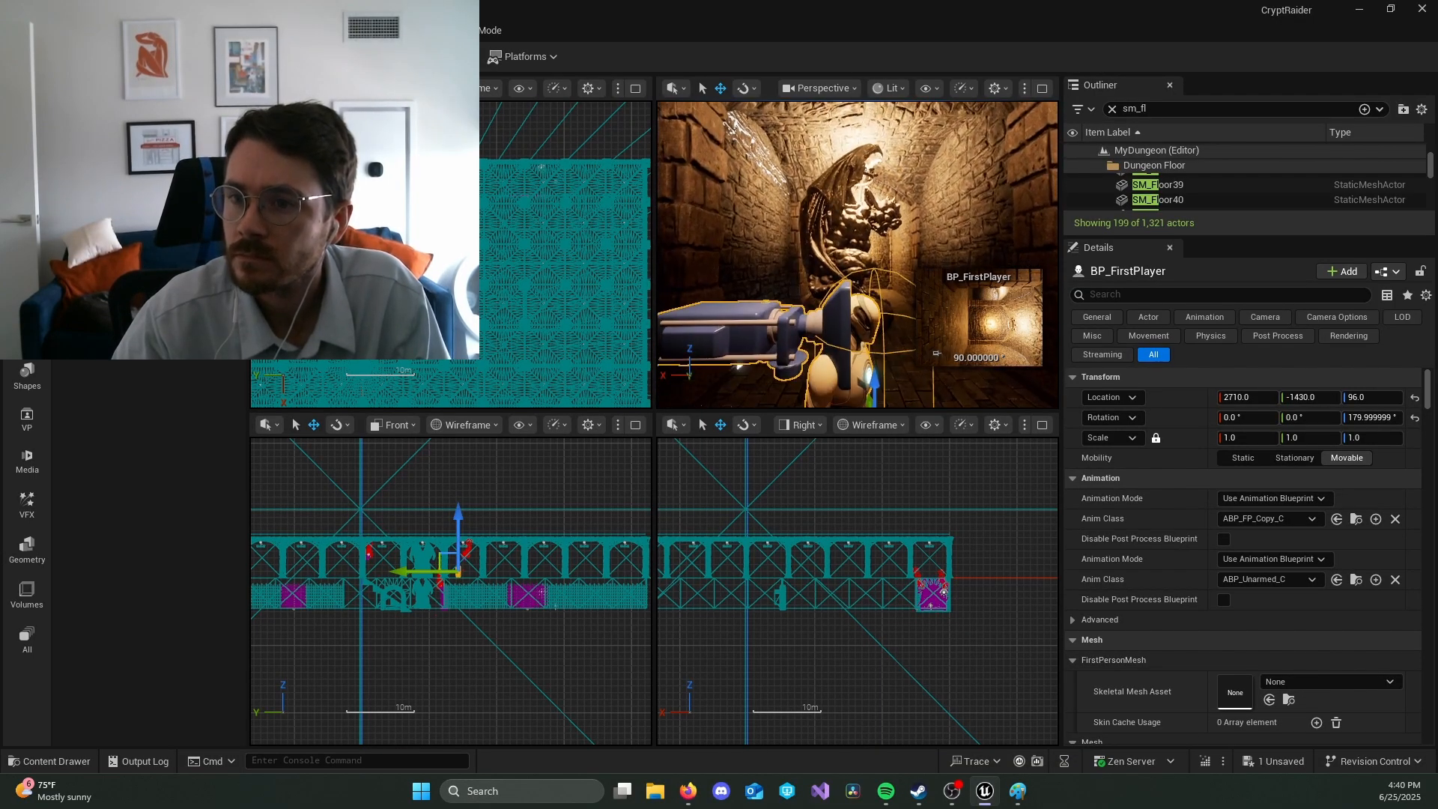
# Step: In the BP_FirstPlayer Blueprint, rotate the first-person camera in 10° steps to an X rotation of 0° and save
pyautogui.click(314, 30)
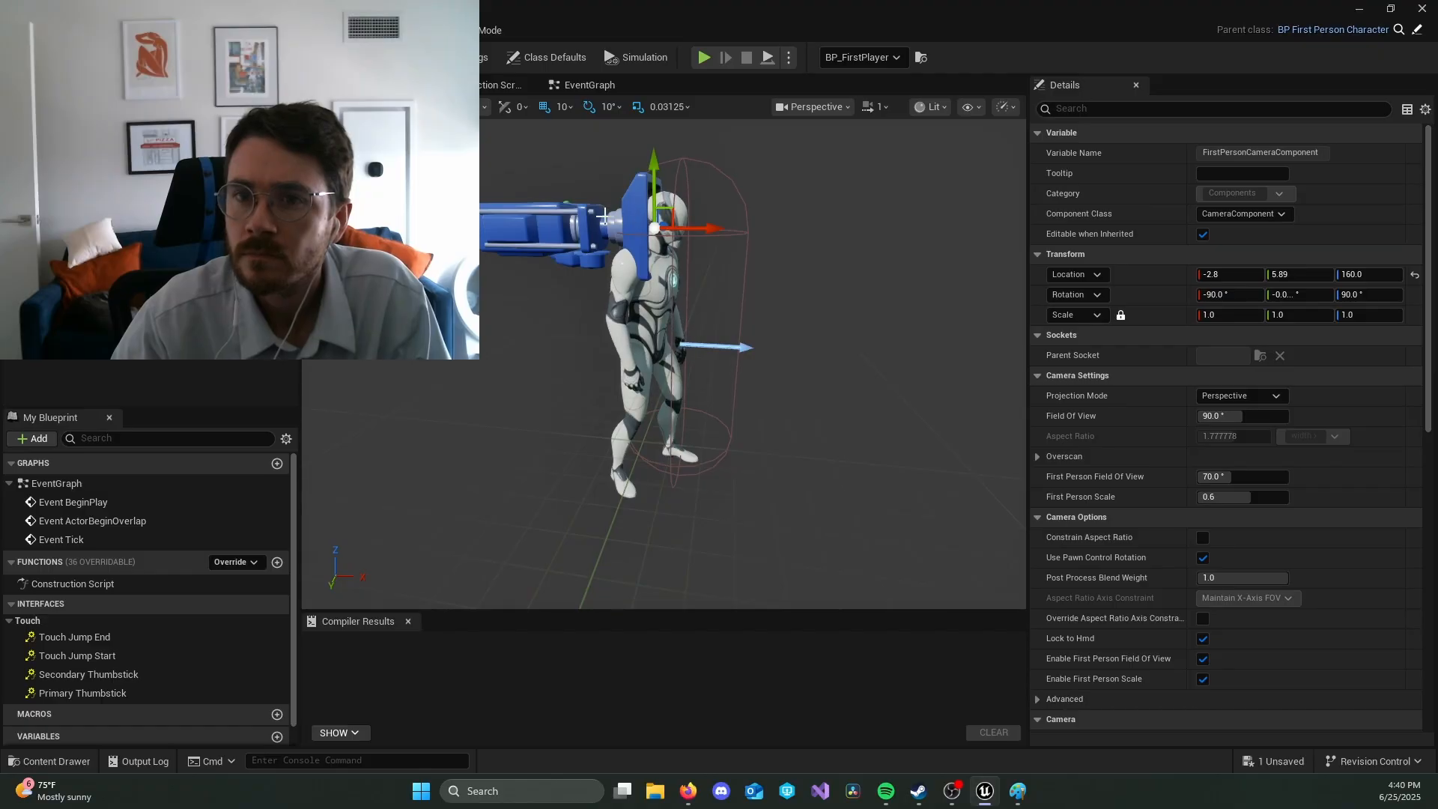
pyautogui.moveTo(674, 360); pyautogui.dragTo(430, 360, button='right')
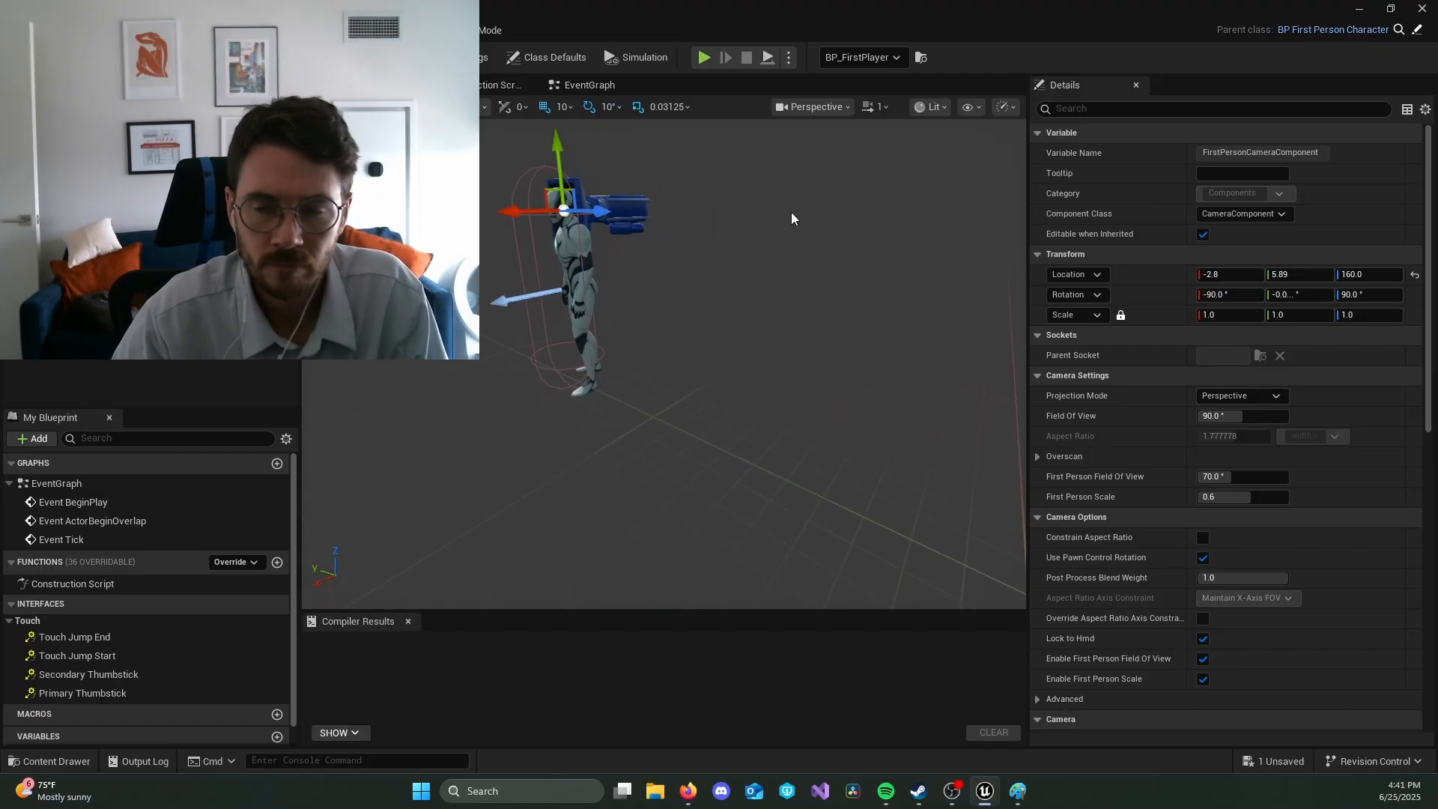
pyautogui.press('e')
pyautogui.moveTo(609, 158); pyautogui.dragTo(501, 158)
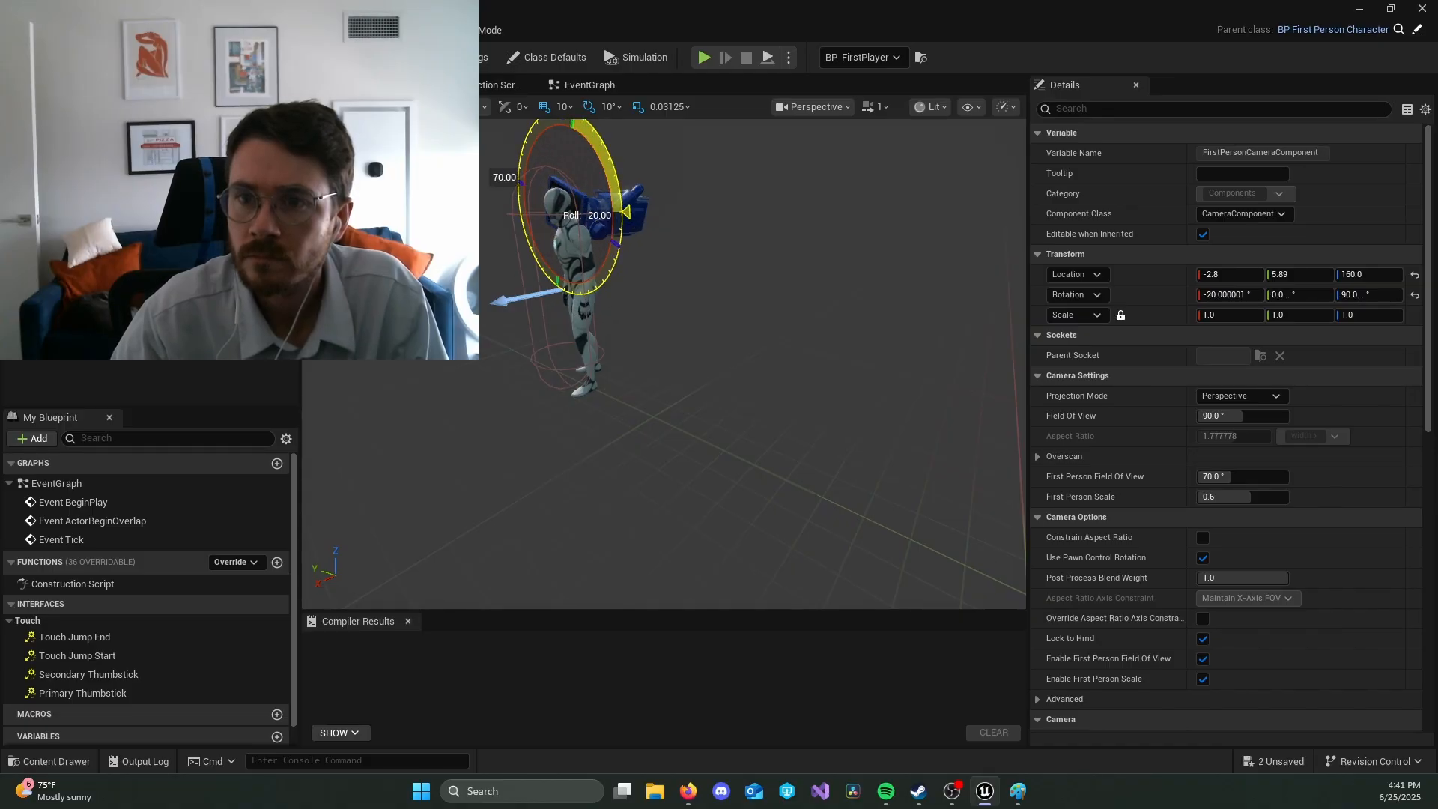
pyautogui.moveTo(626, 212); pyautogui.dragTo(629, 230)
pyautogui.moveTo(575, 302); pyautogui.dragTo(754, 325, button='right')
pyautogui.hotkey('ctrl', 's')
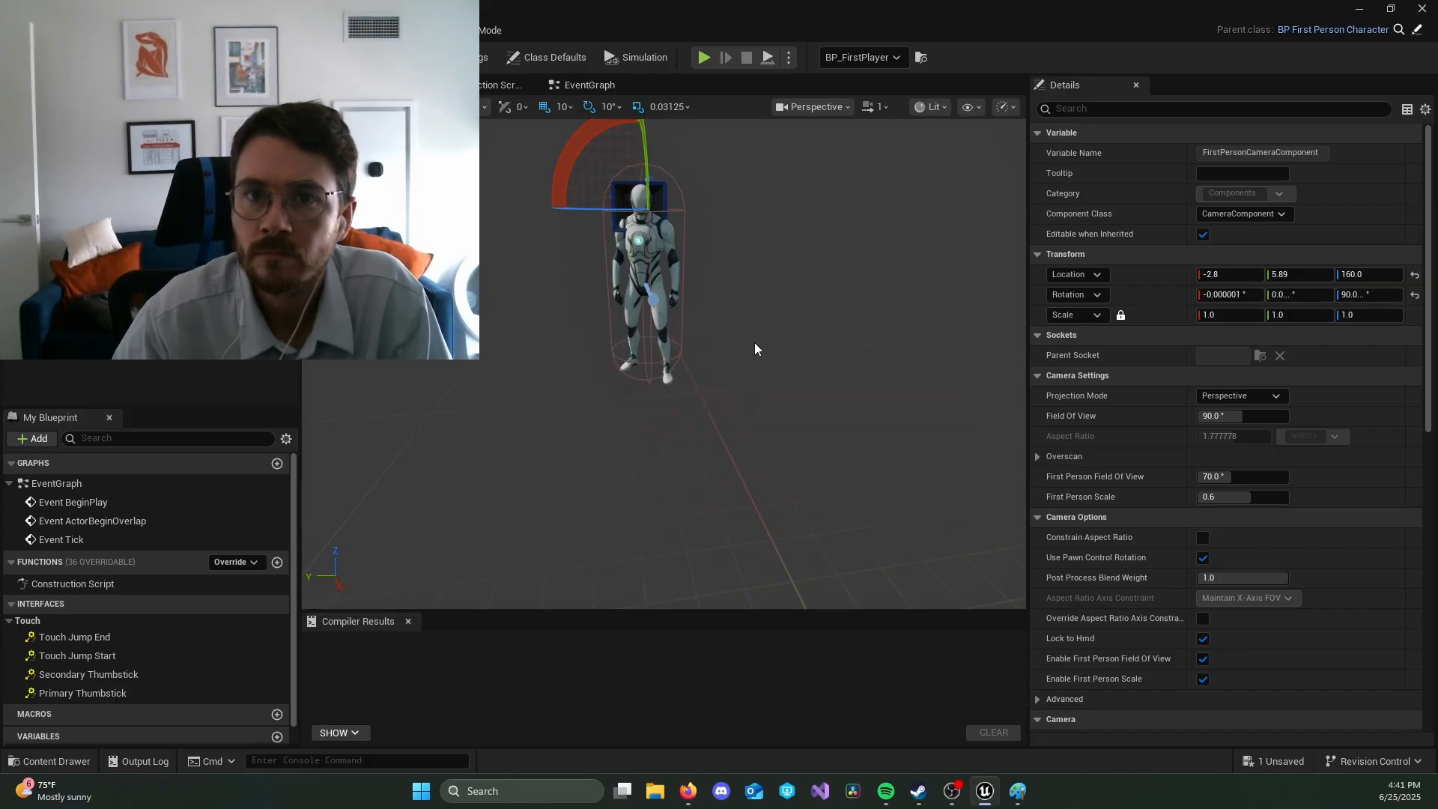
# Step: Recheck the game mode's default classes and examine the placed BP_FirstPlayer's camera direction and property details in the level
pyautogui.click(88, 30)
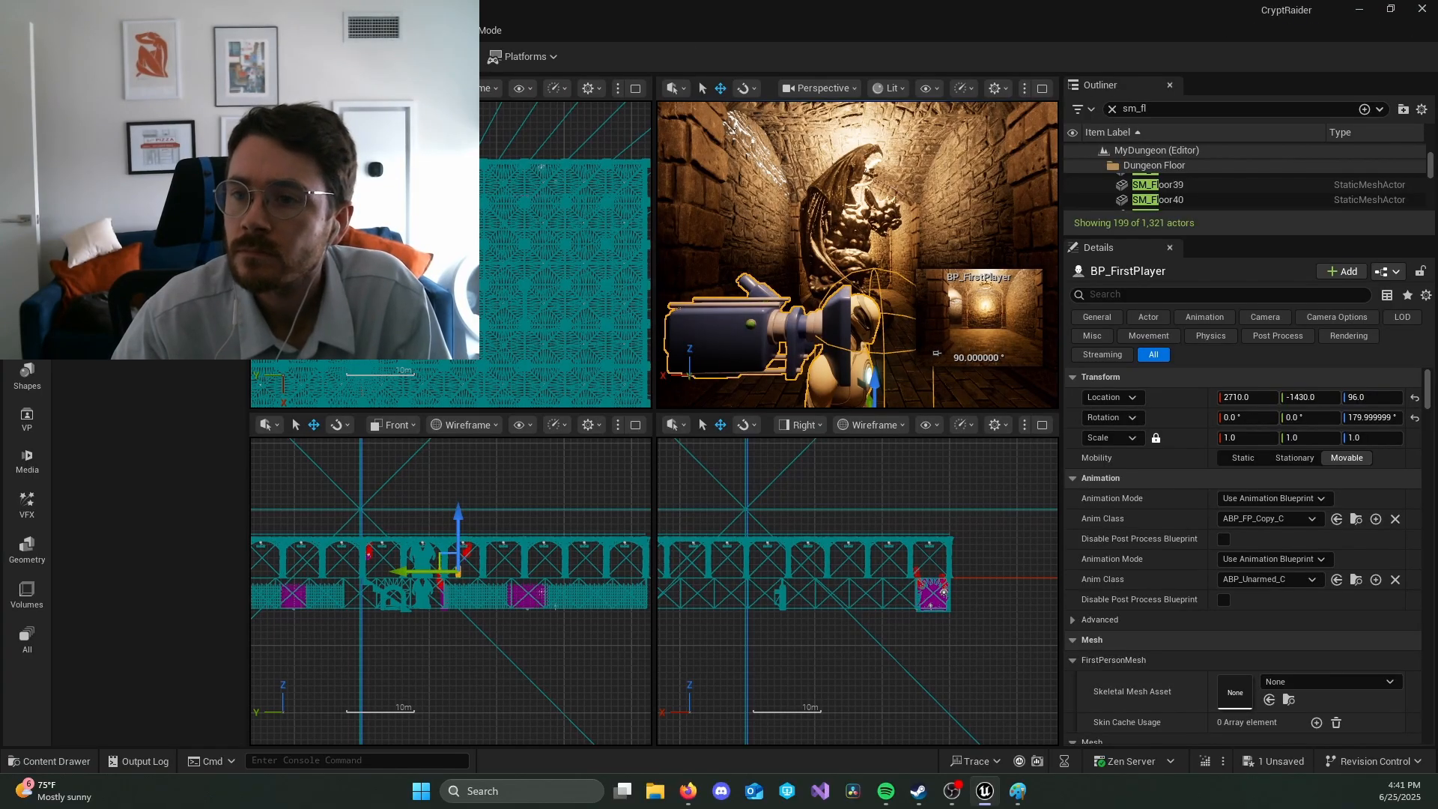
pyautogui.click(494, 30)
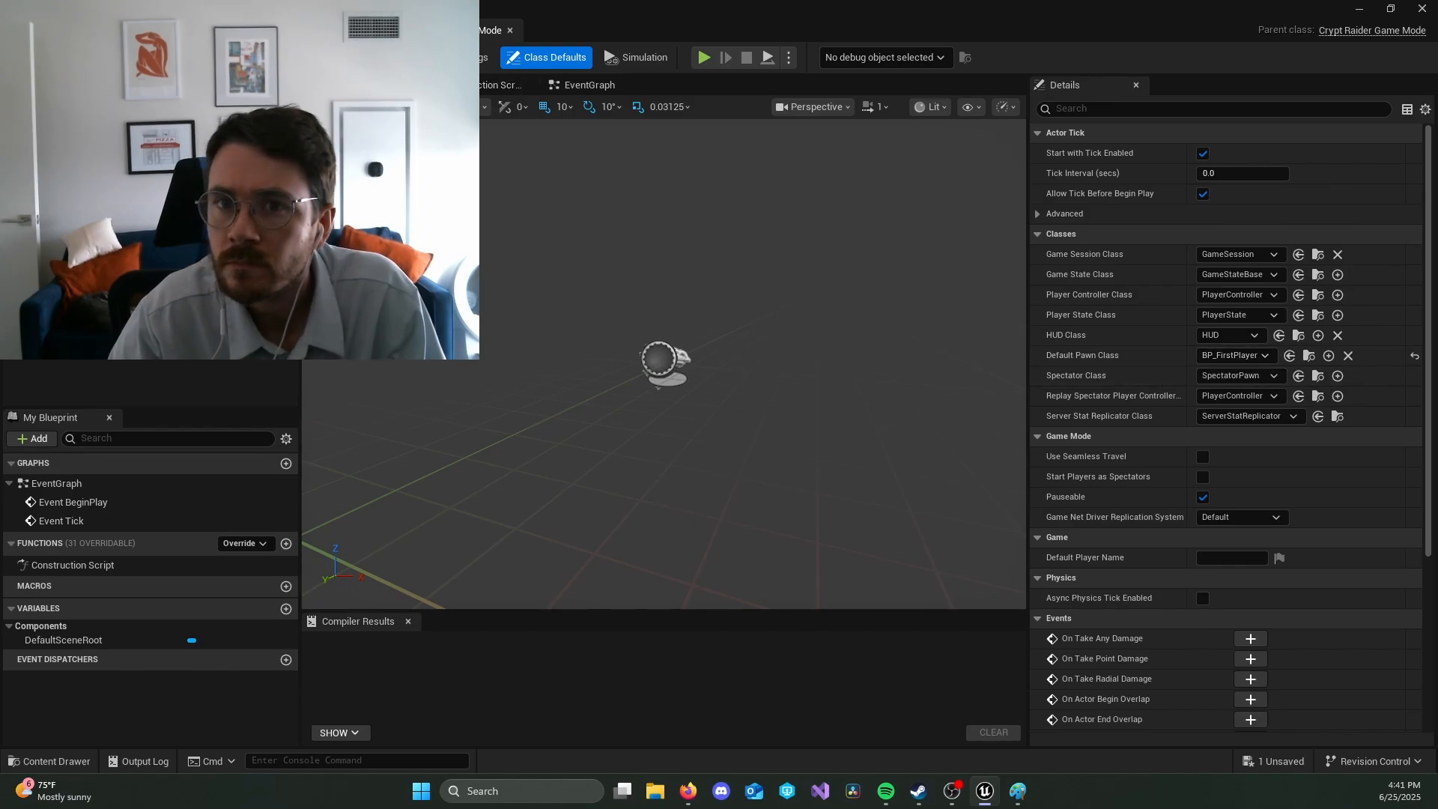
pyautogui.click(299, 30)
pyautogui.click(90, 30)
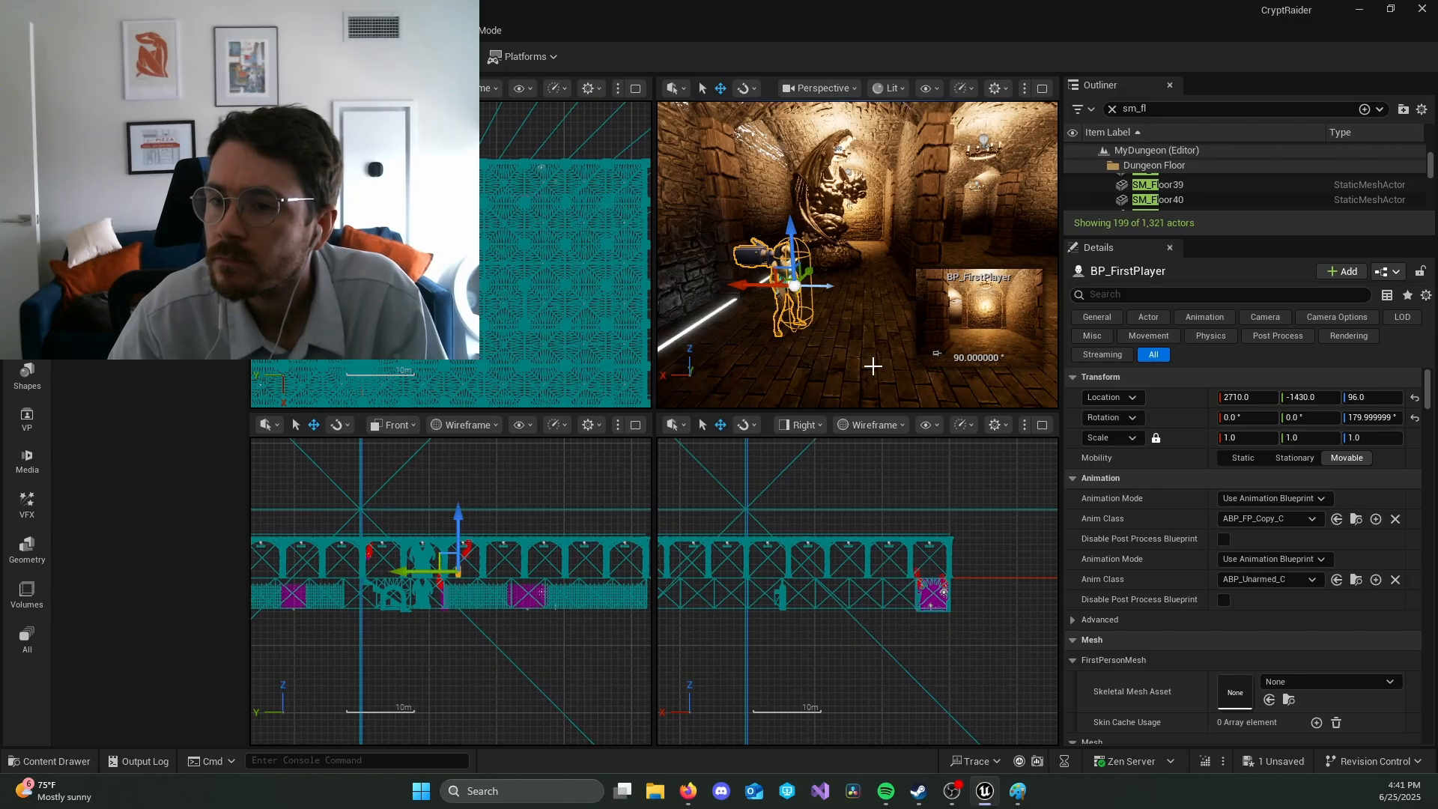
pyautogui.moveTo(873, 366); pyautogui.dragTo(906, 329)
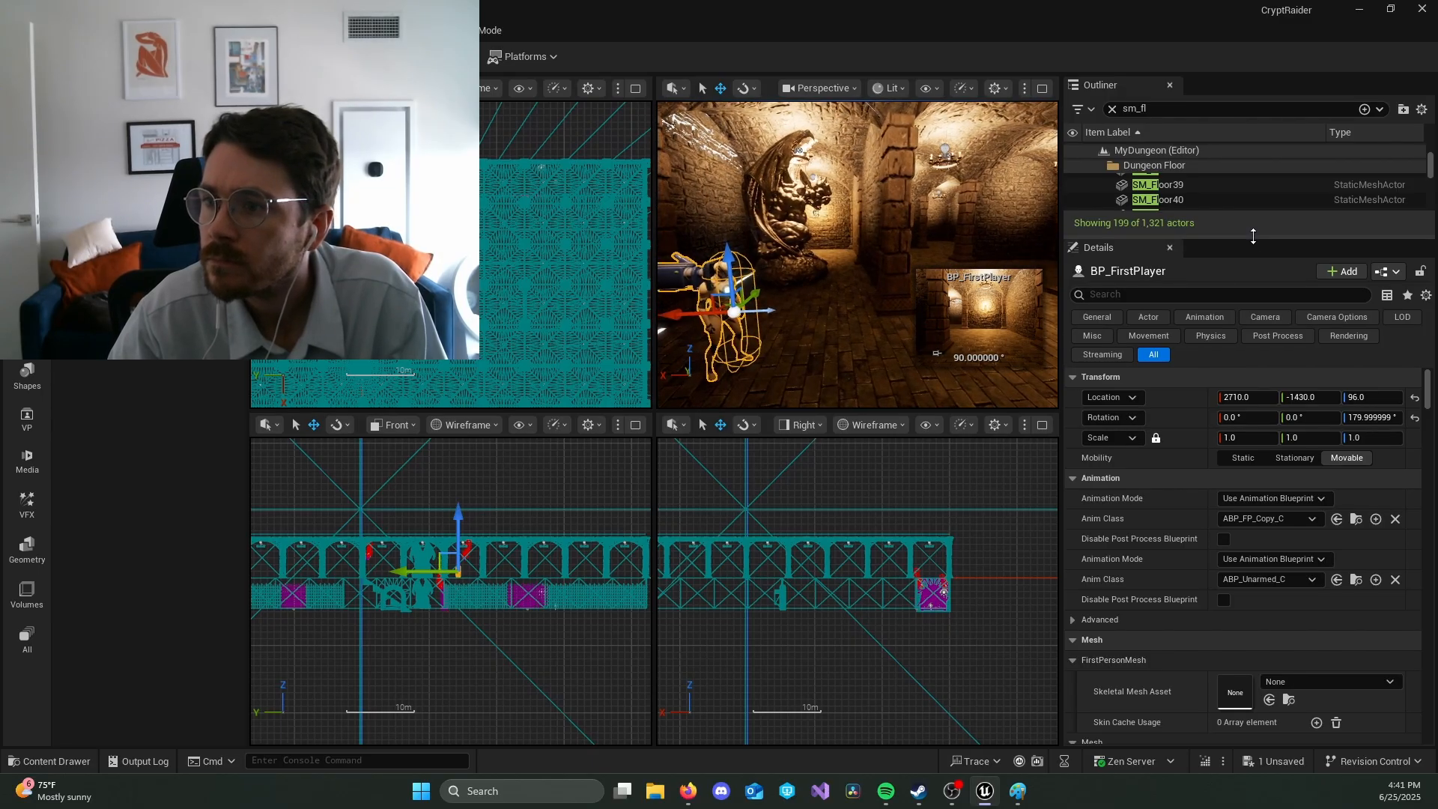
pyautogui.moveTo(1253, 235)
pyautogui.mouseDown()
pyautogui.moveTo(1251, 336)
pyautogui.moveTo(1251, 217)
pyautogui.mouseUp()
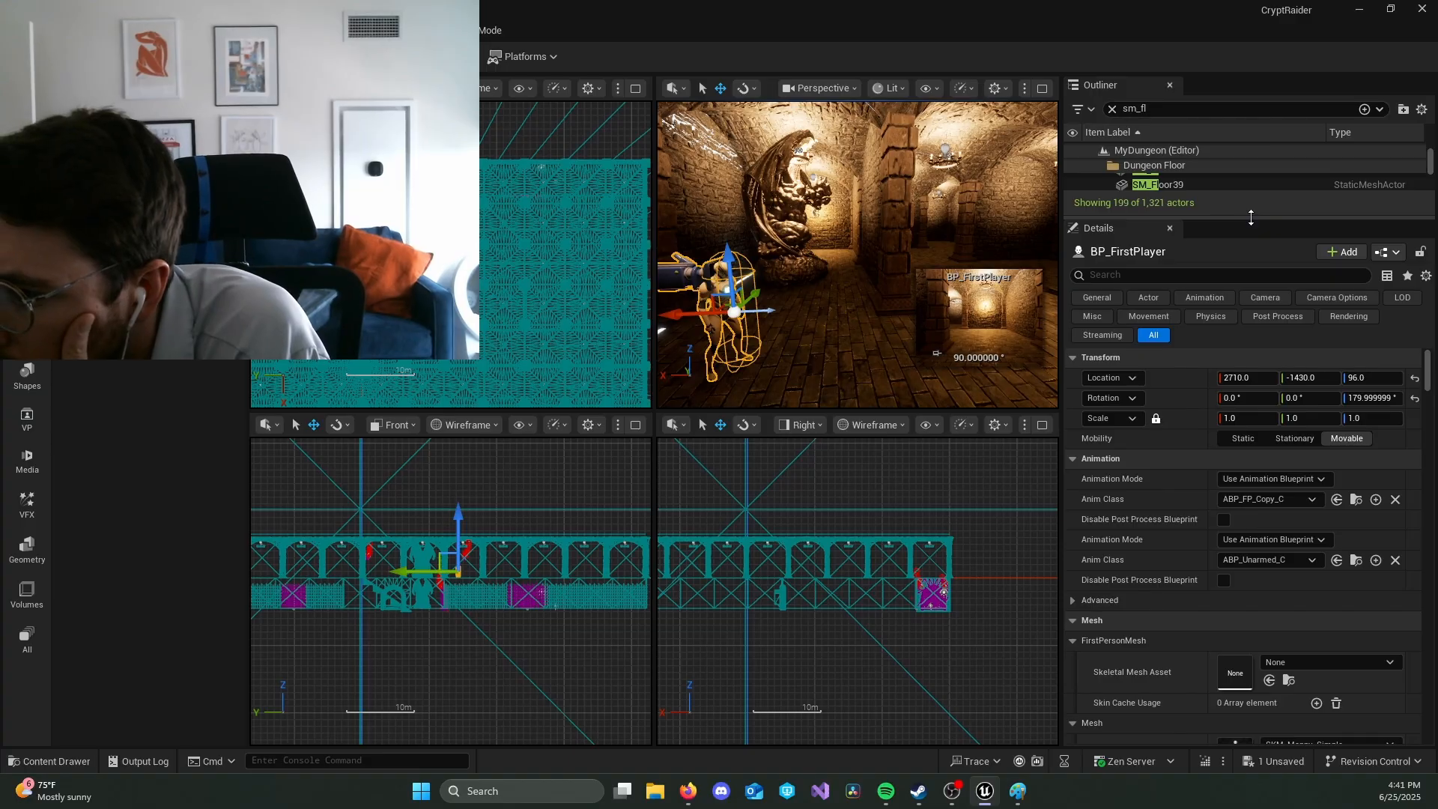
pyautogui.scroll(-4, 1164, 442)
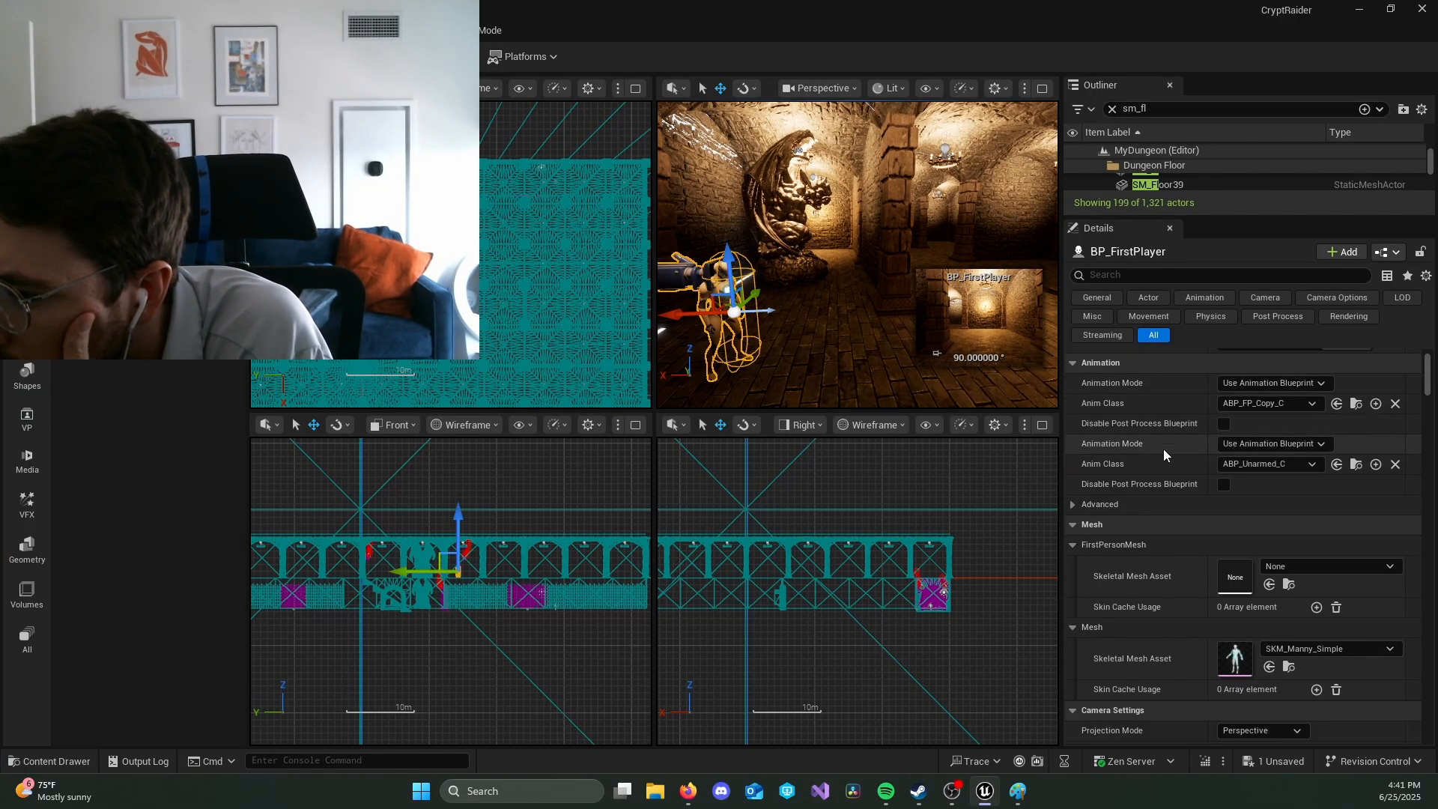
pyautogui.scroll(-3, 1162, 447)
pyautogui.scroll(-4, 1163, 449)
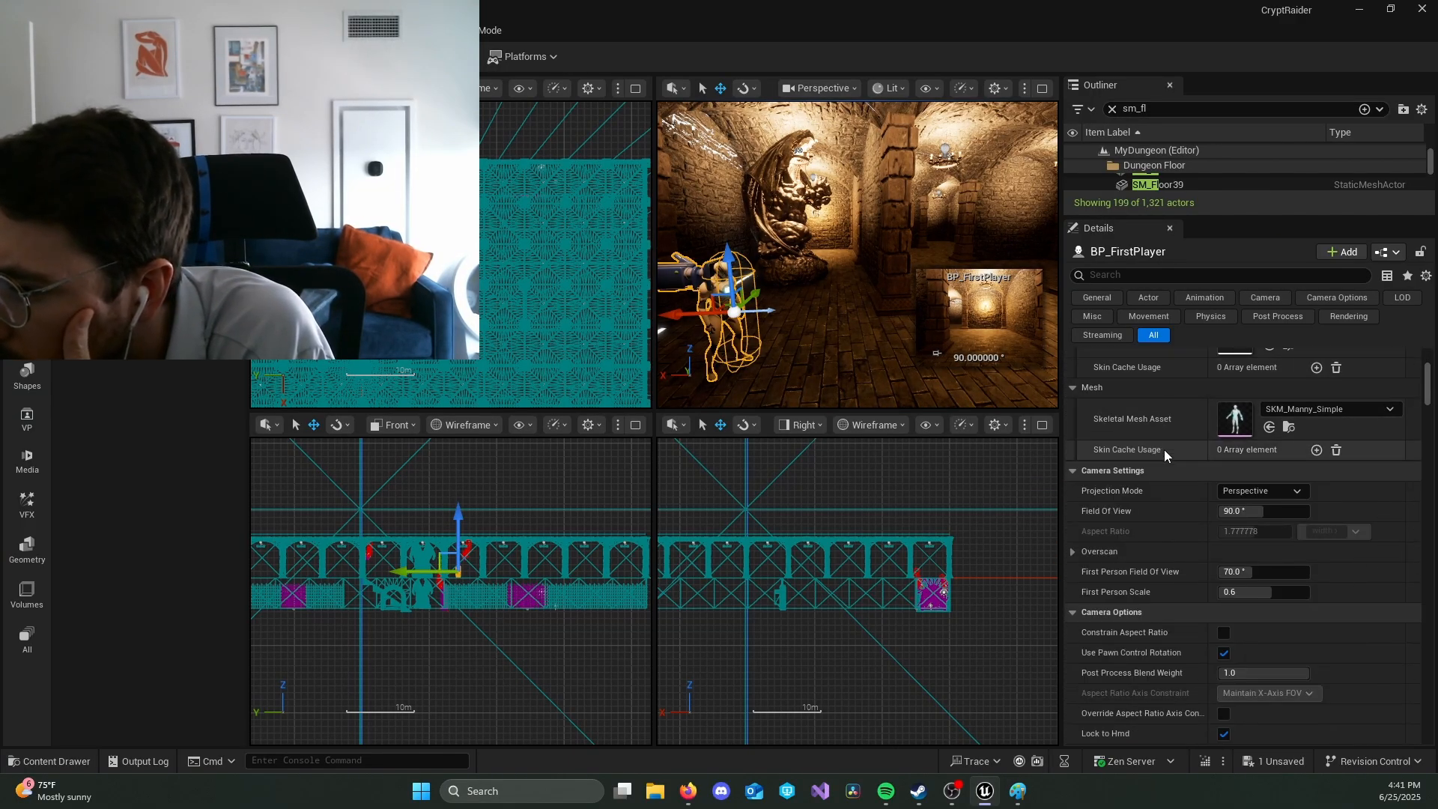
pyautogui.scroll(-10, 1165, 450)
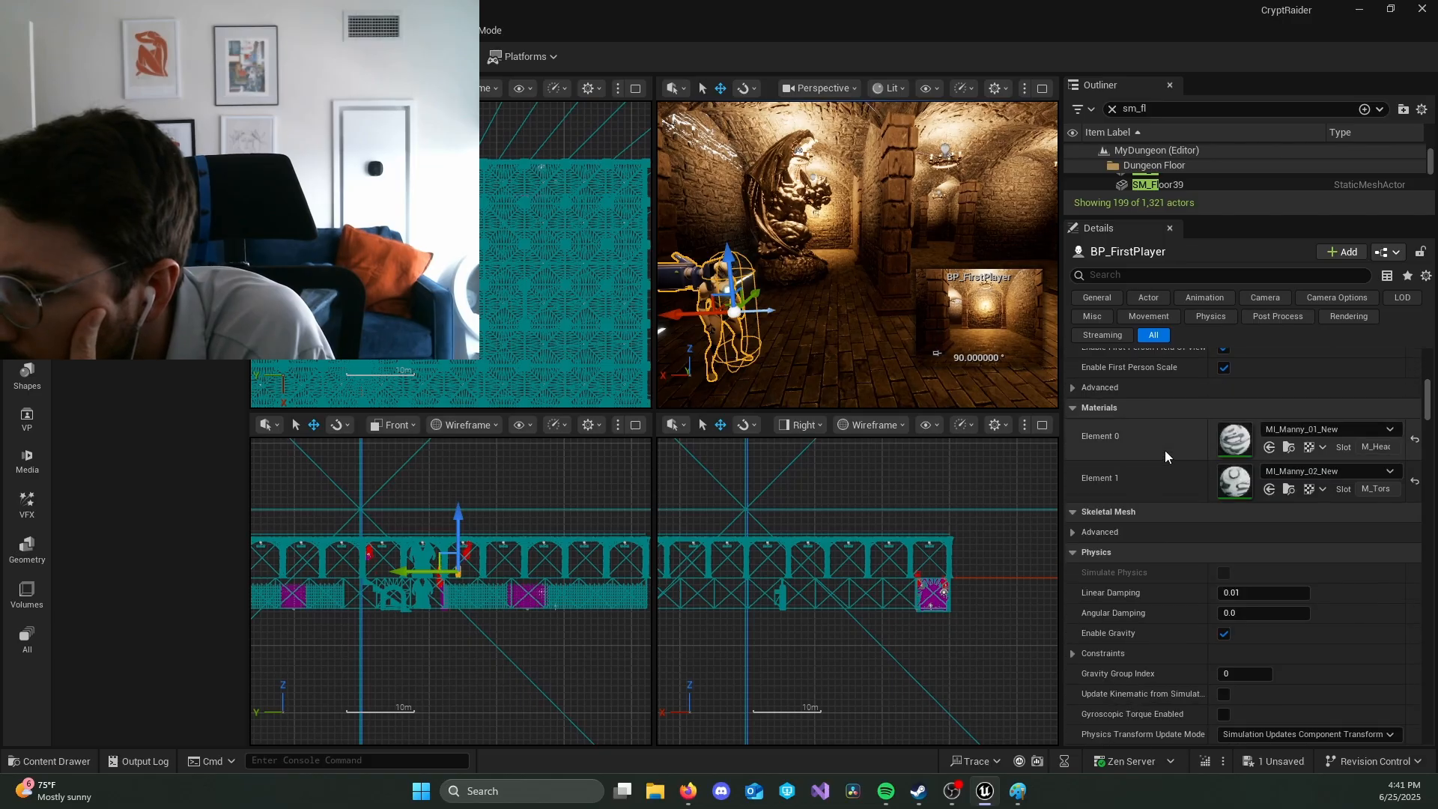
pyautogui.scroll(-6, 1167, 453)
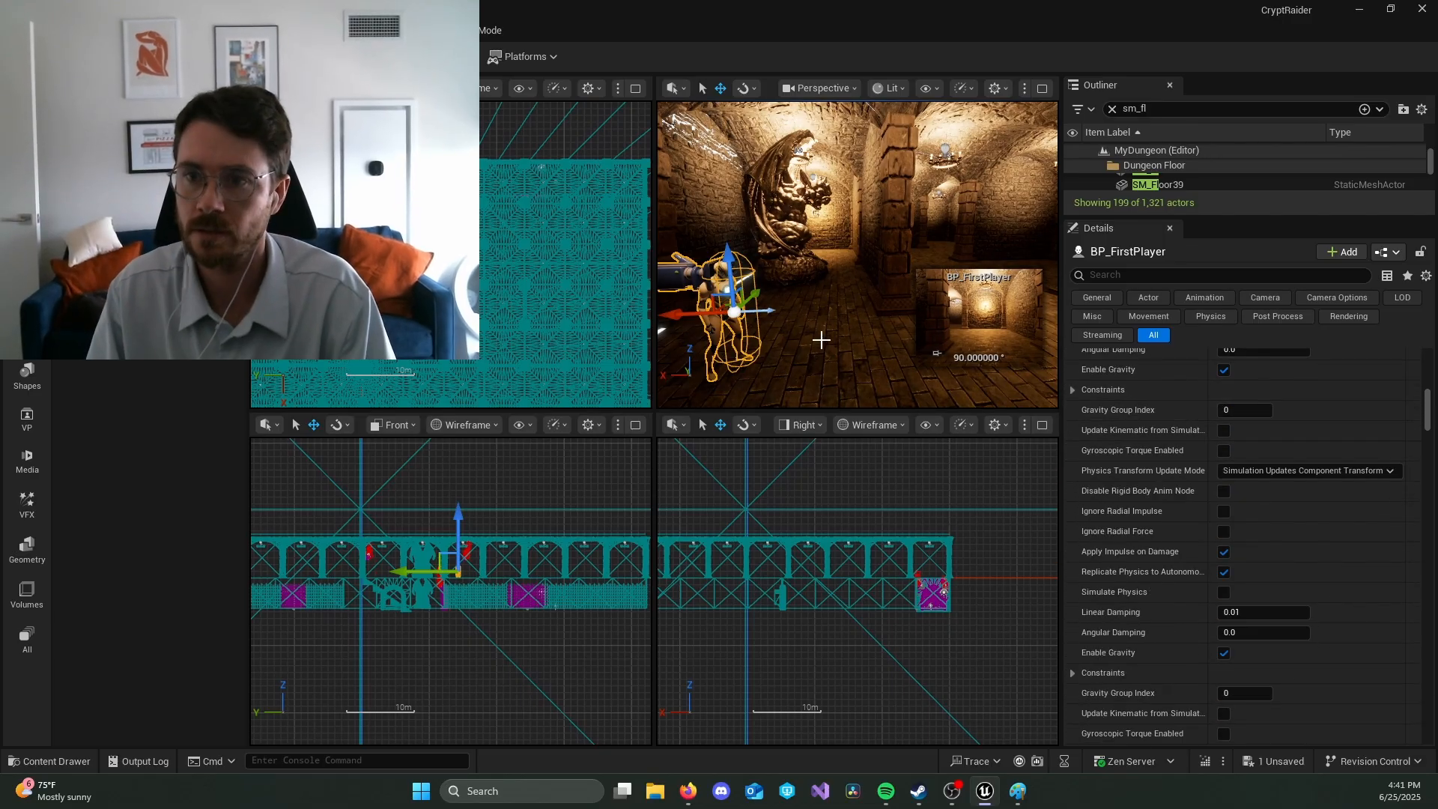
# Step: Delete the placed BP_FirstPlayer from the level and play-test the dungeon without it
pyautogui.press('Delete')
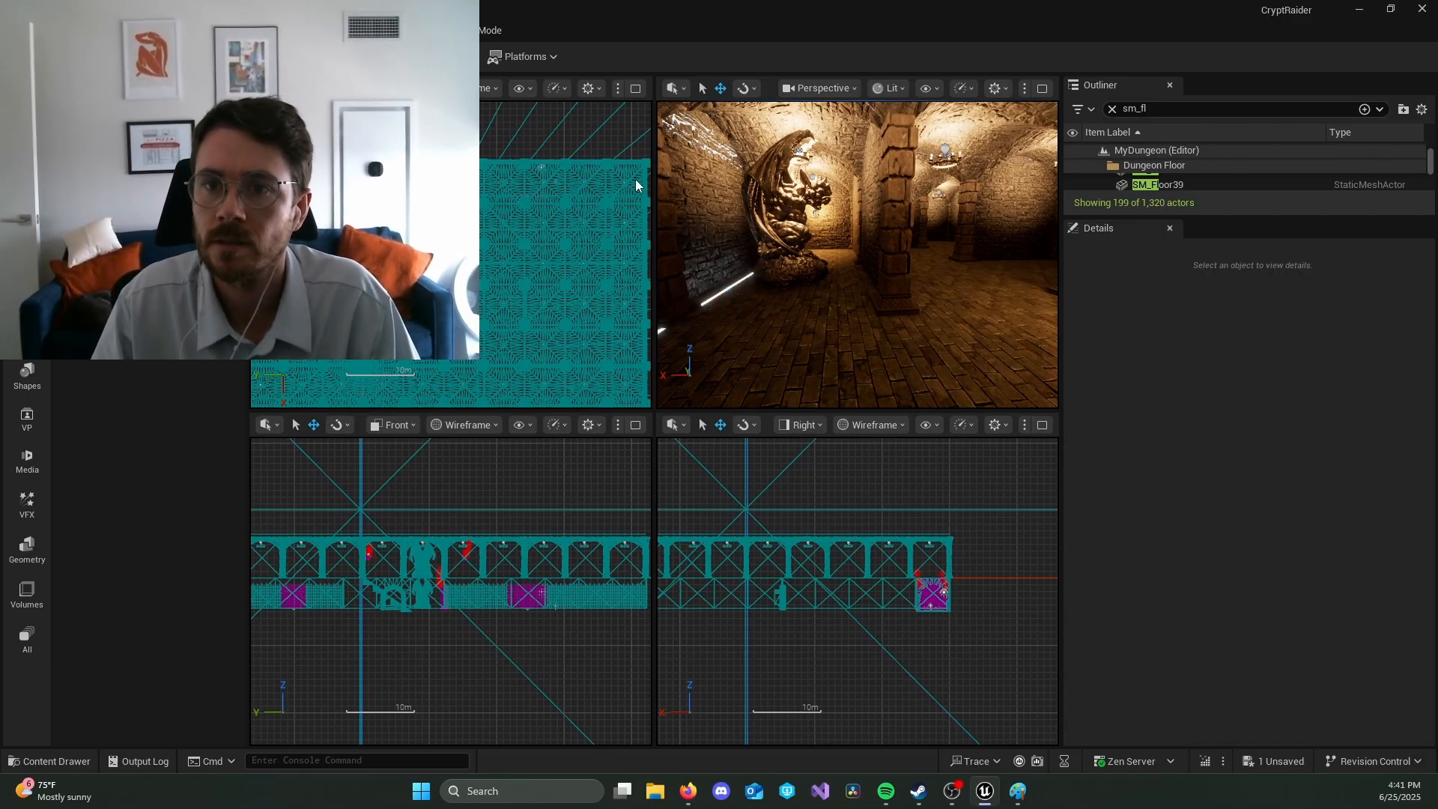
pyautogui.hotkey('alt', 'p')
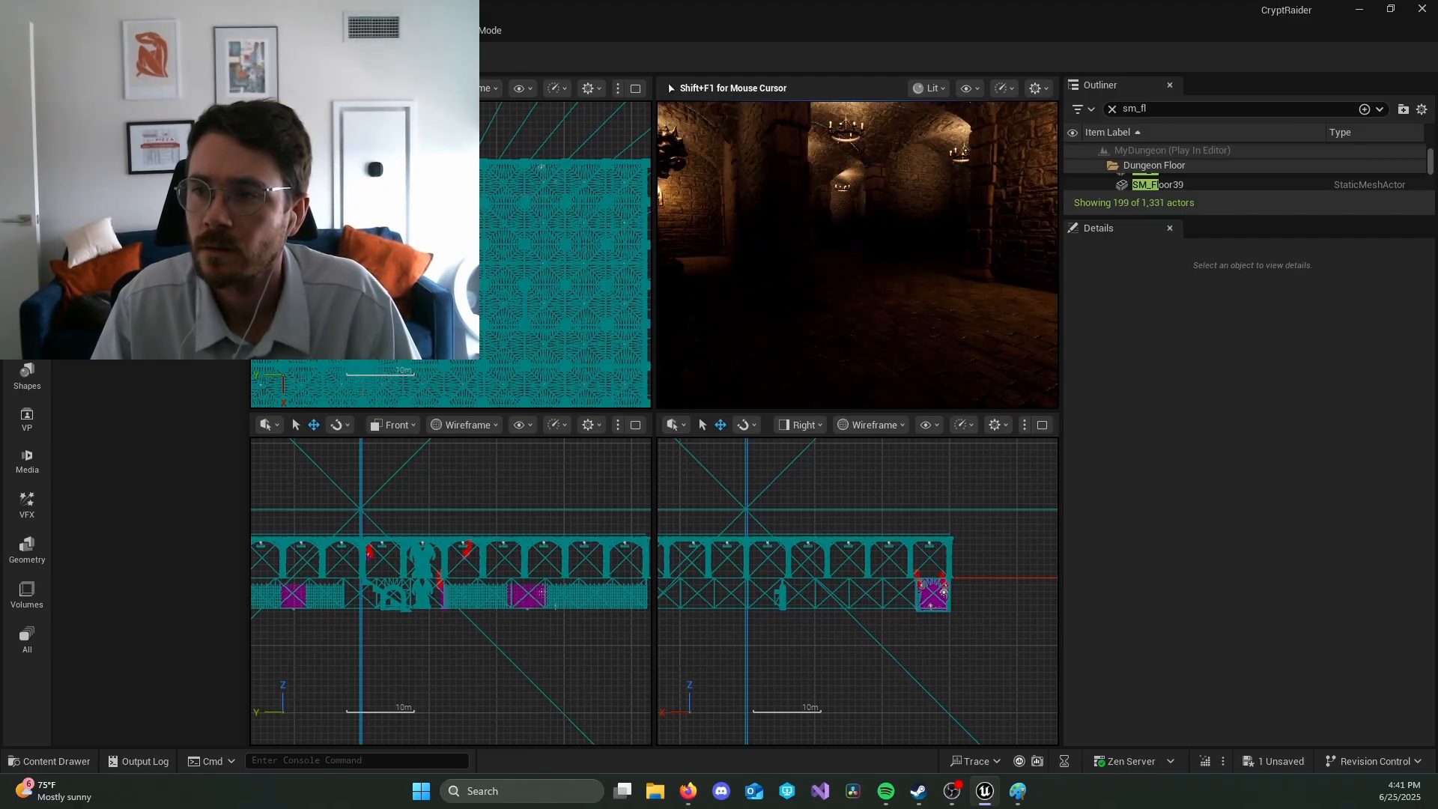
pyautogui.press('Escape')
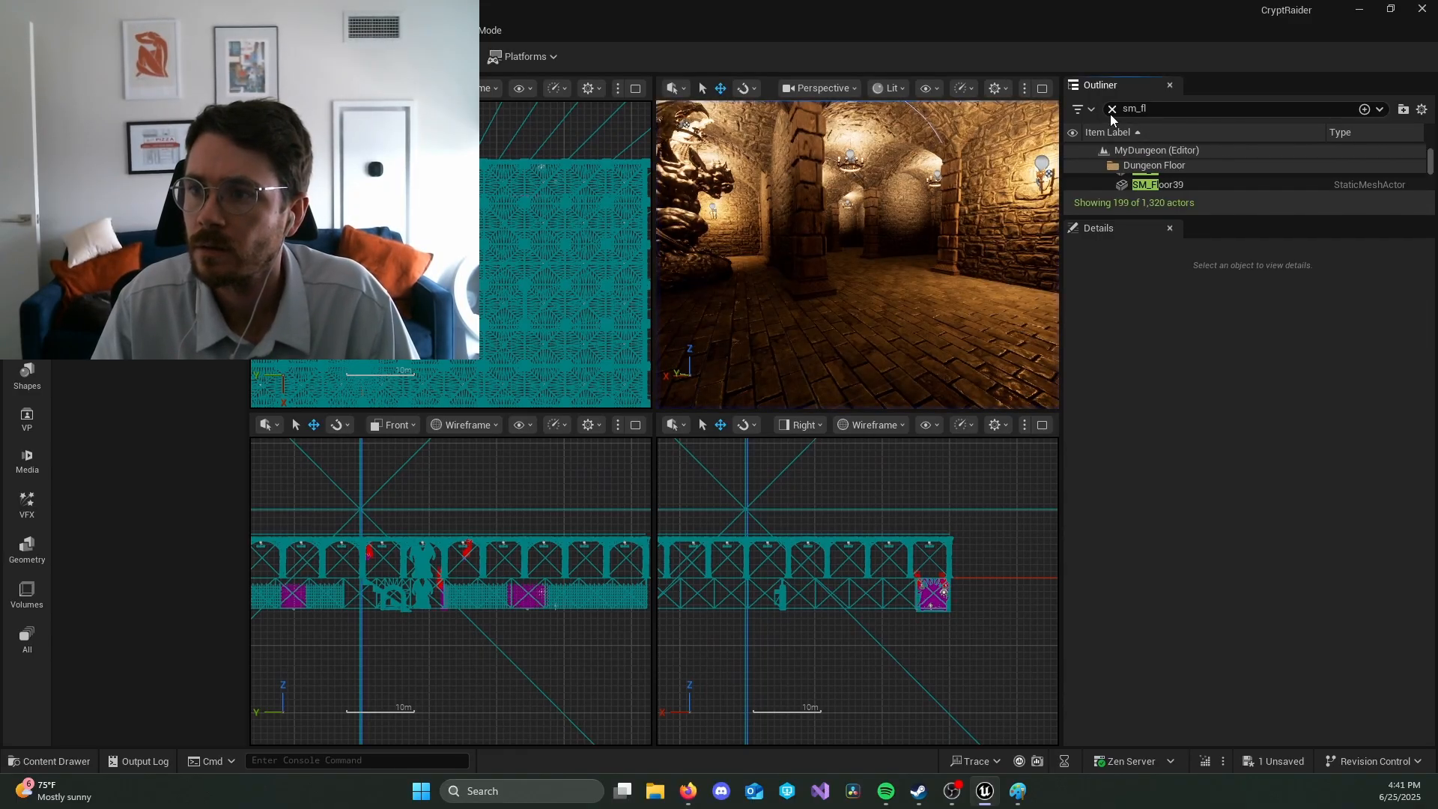
# Step: Clear the actor list's search filter, enlarge the list, and collapse the Exterior Walls, Cells, Global and Maze Walls folders
pyautogui.click(1111, 110)
pyautogui.moveTo(1194, 217); pyautogui.dragTo(1203, 486)
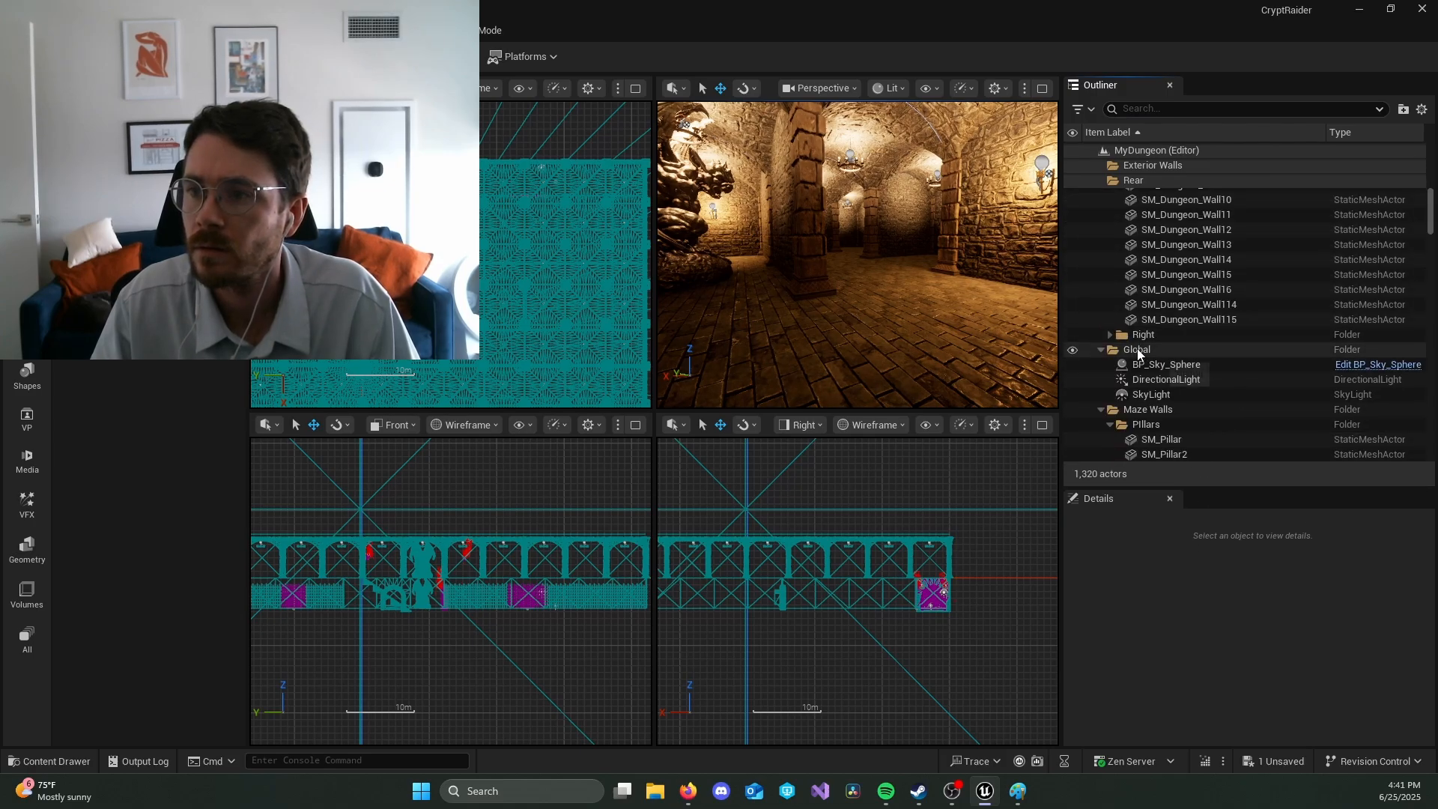
pyautogui.scroll(3, 1121, 202)
pyautogui.doubleClick(1134, 167)
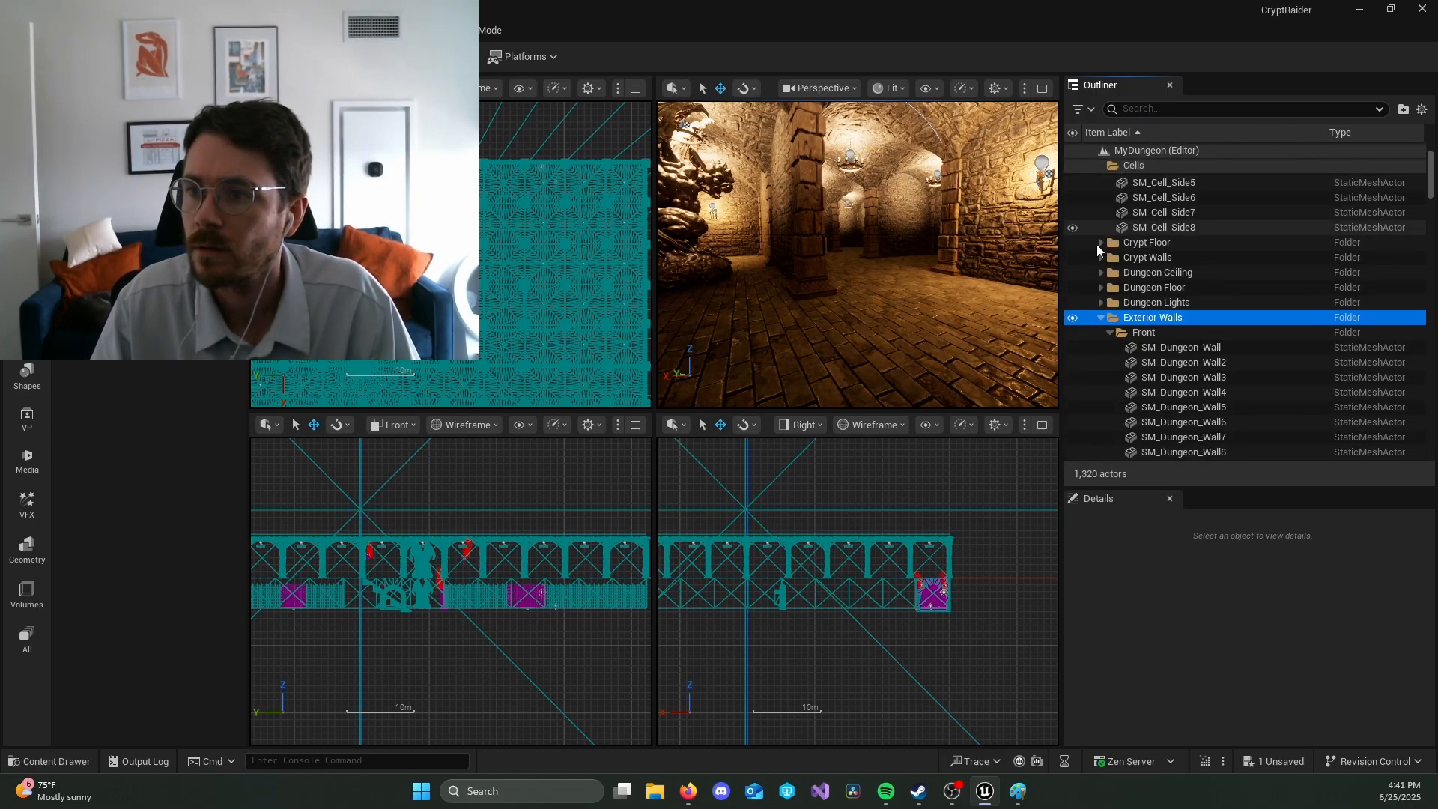
pyautogui.doubleClick(1128, 167)
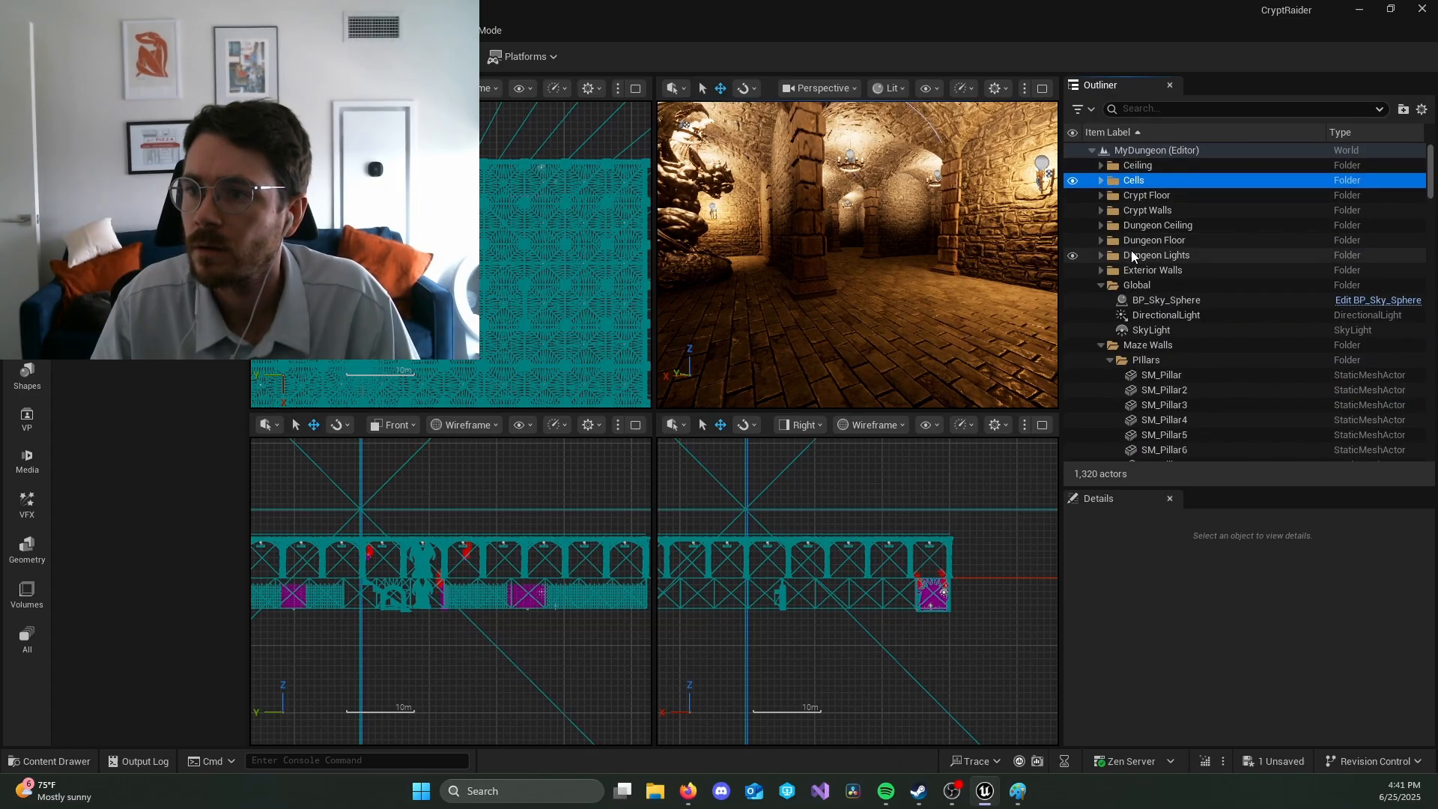
pyautogui.click(1101, 285)
pyautogui.click(1099, 300)
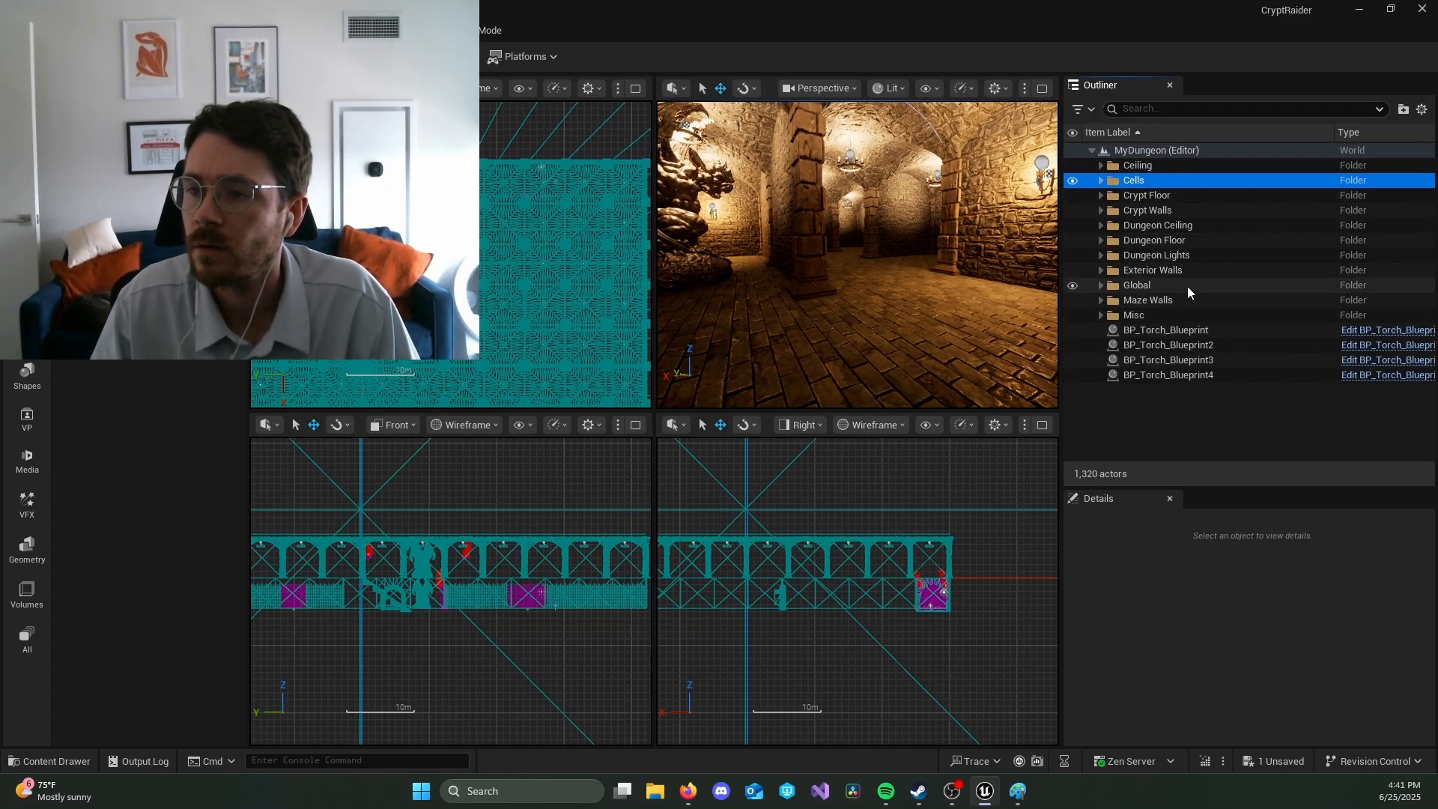
# Step: Select the four BP_Torch_Blueprint actors that lie outside any folder and focus on them in the level
pyautogui.click(1198, 329)
pyautogui.keyDown('shift'); pyautogui.click(1202, 374); pyautogui.keyUp('shift')
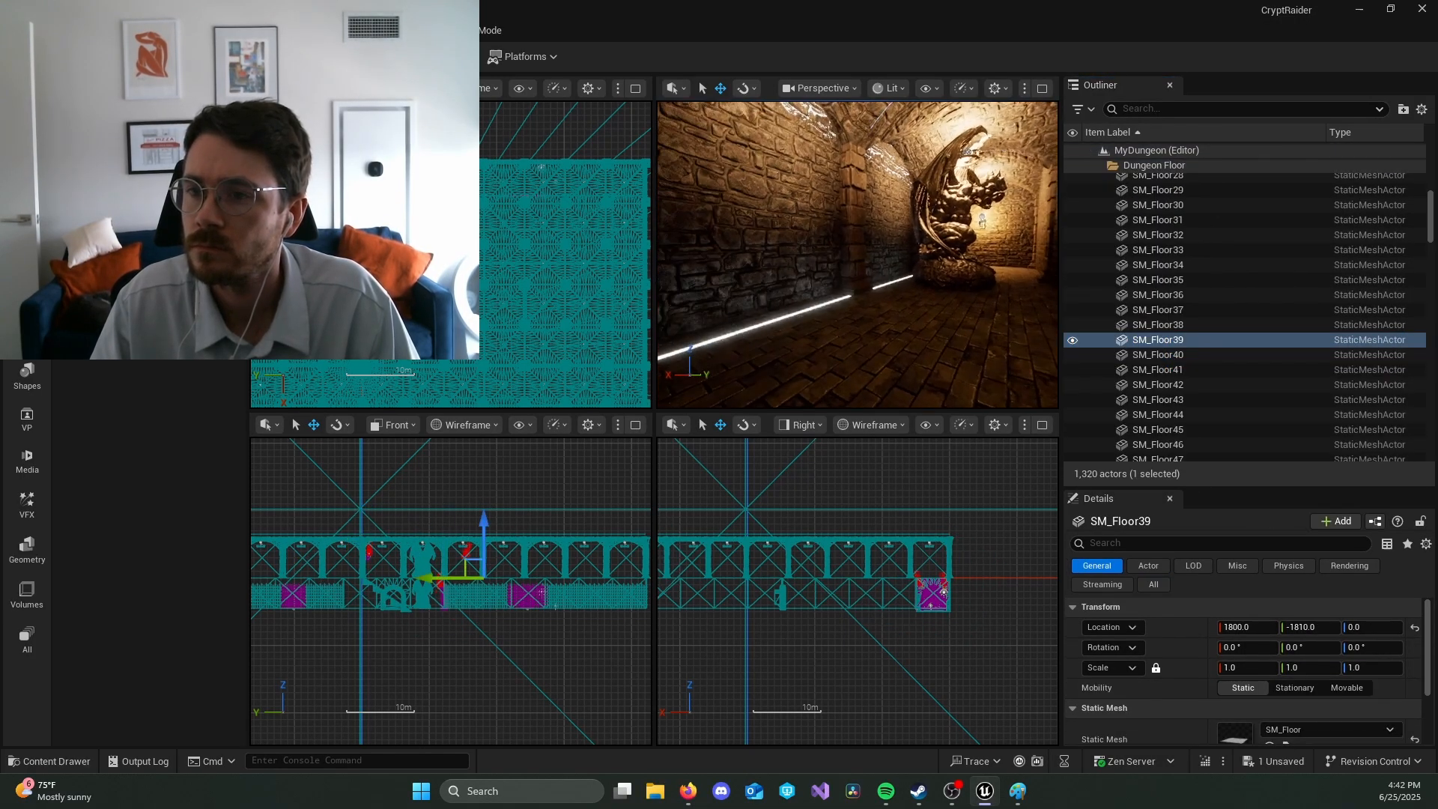
pyautogui.press('f')
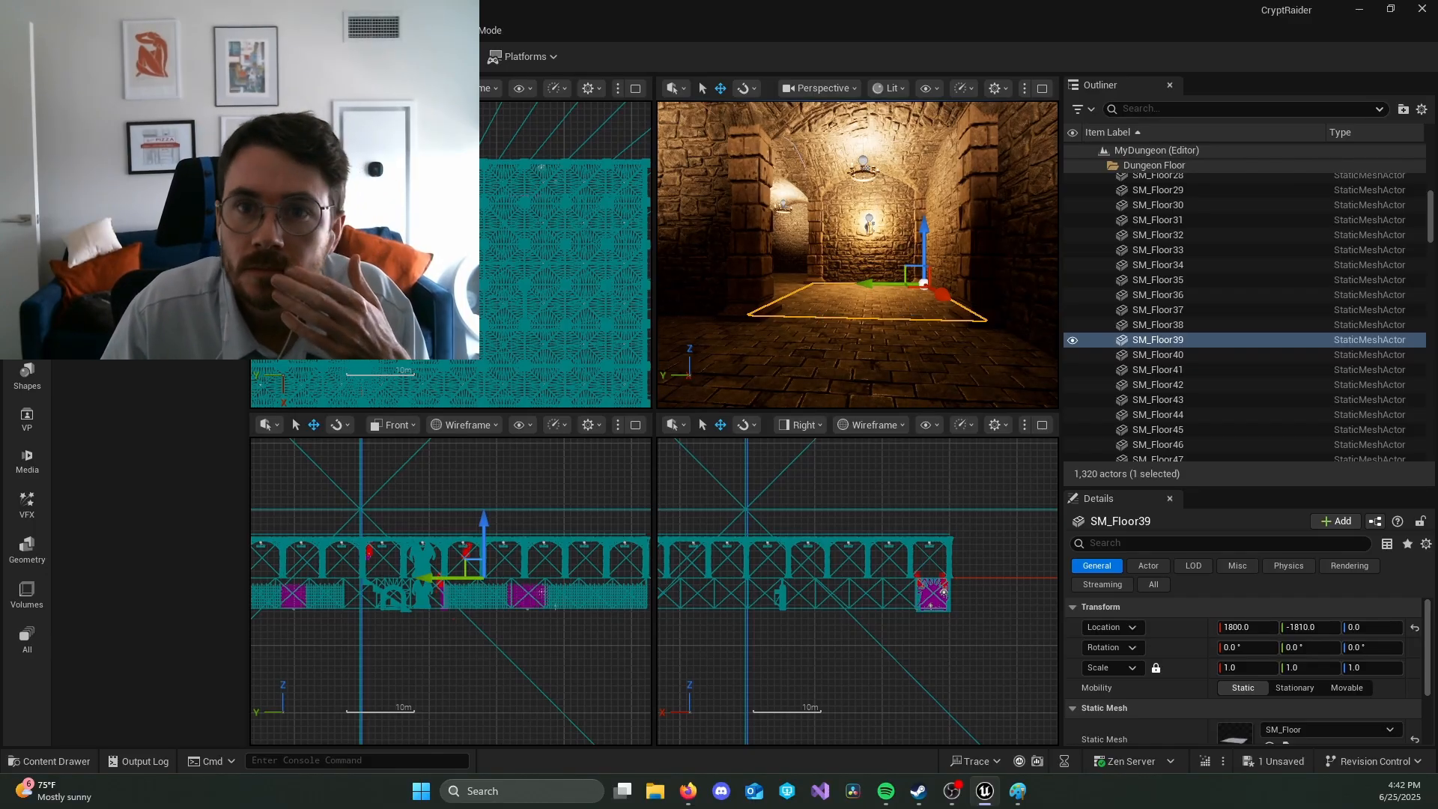
# Step: Examine the camera, character movement, mesh and capsule components of the BP_FirstPlayer blueprint and view the character from the side
pyautogui.click(232, 10)
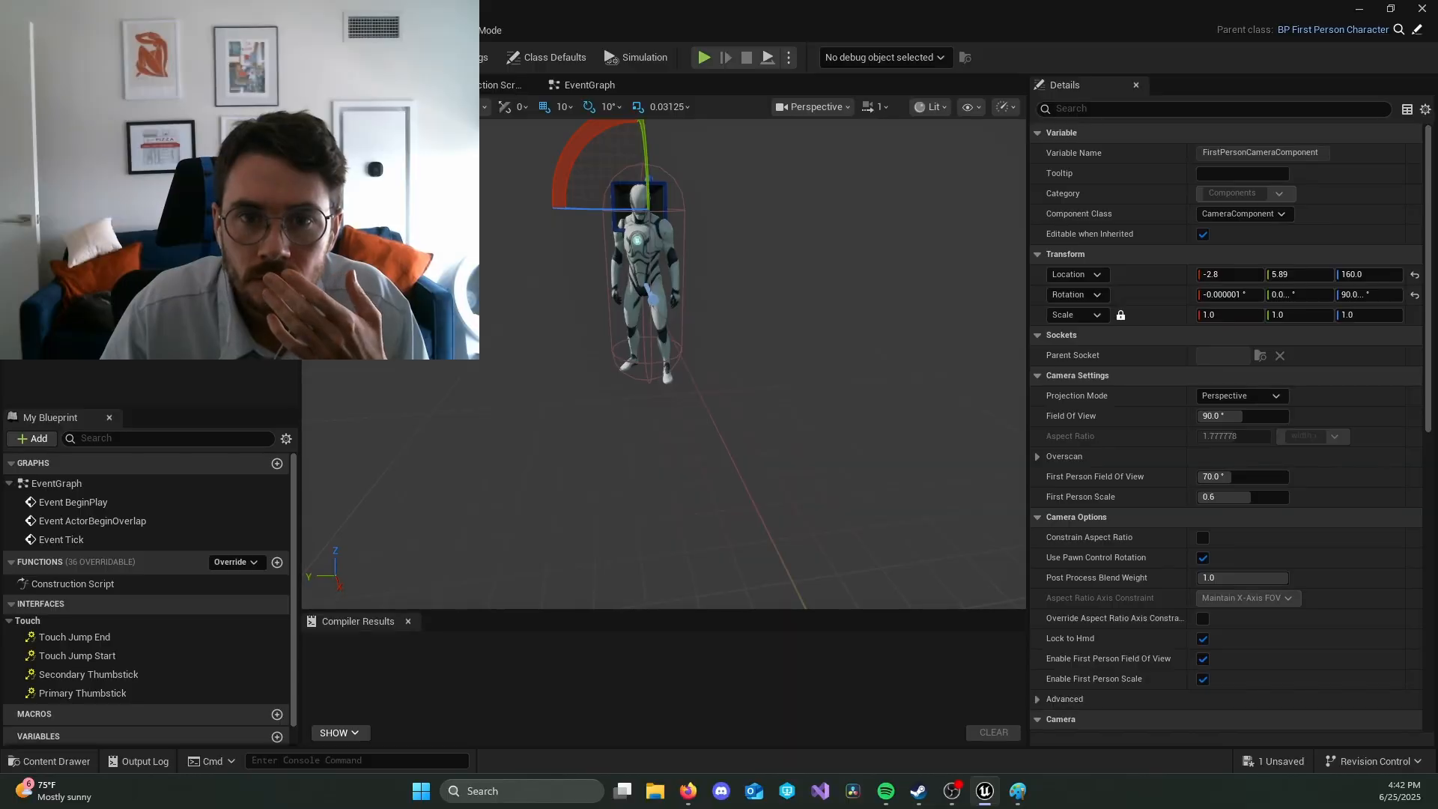
pyautogui.click(155, 242)
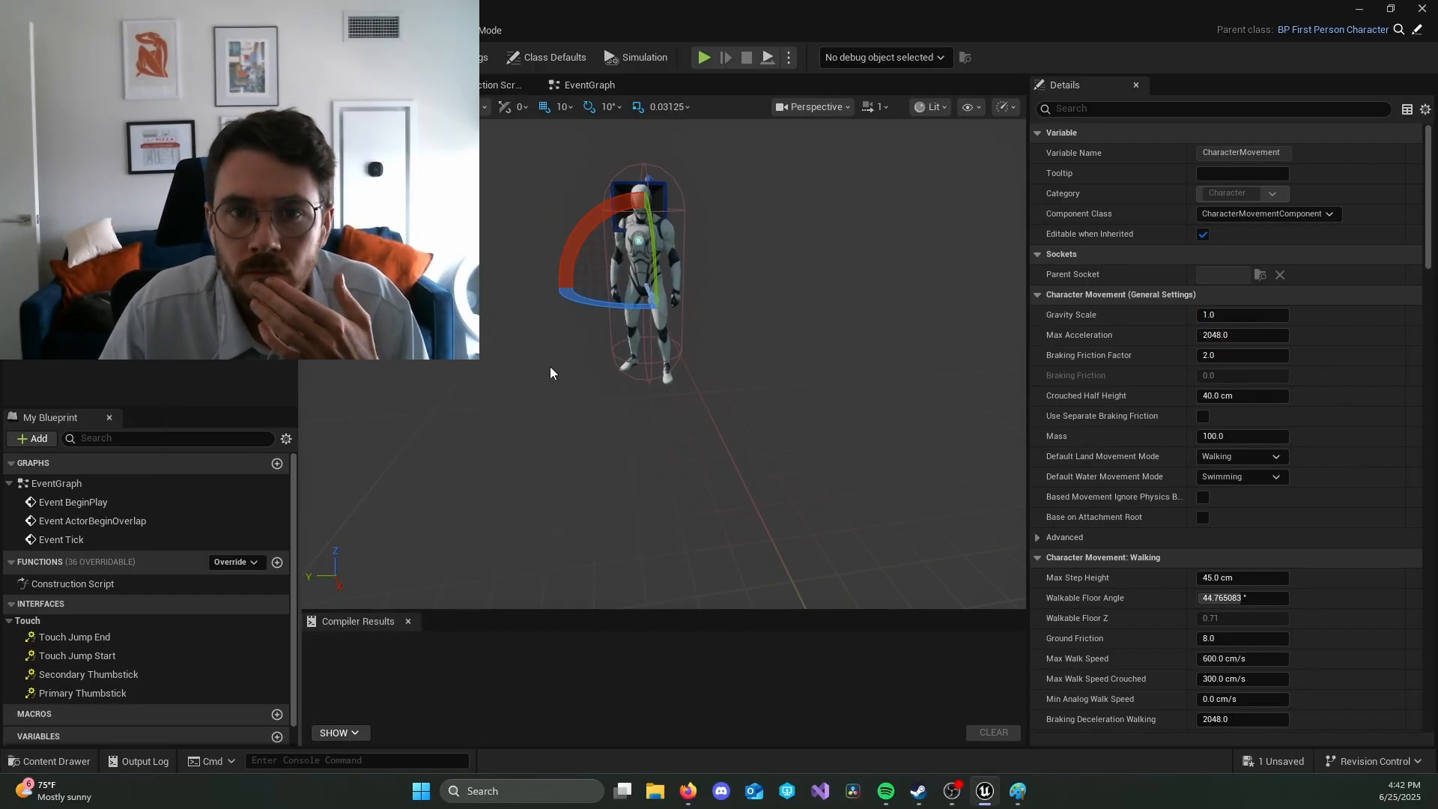
pyautogui.click(193, 204)
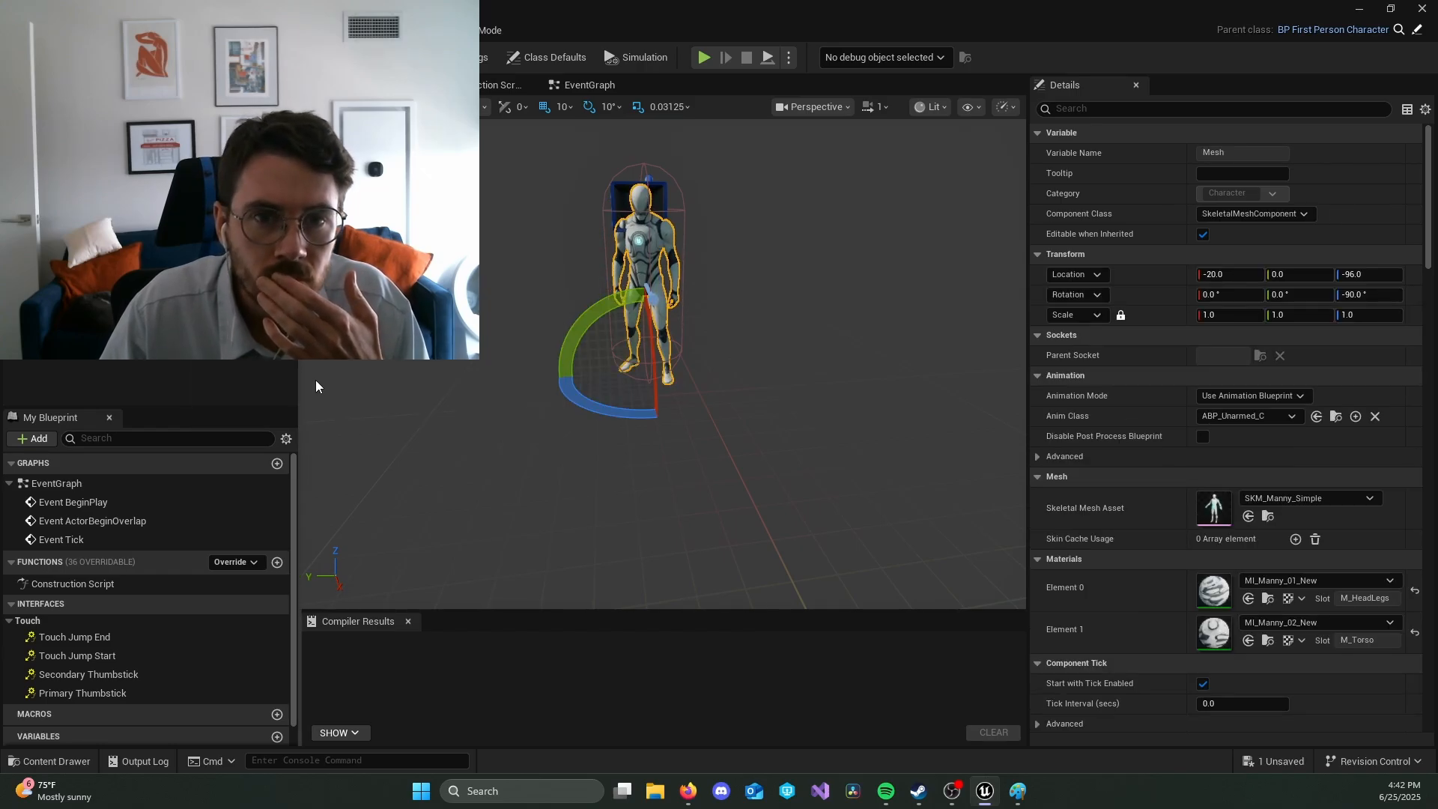
pyautogui.click(158, 167)
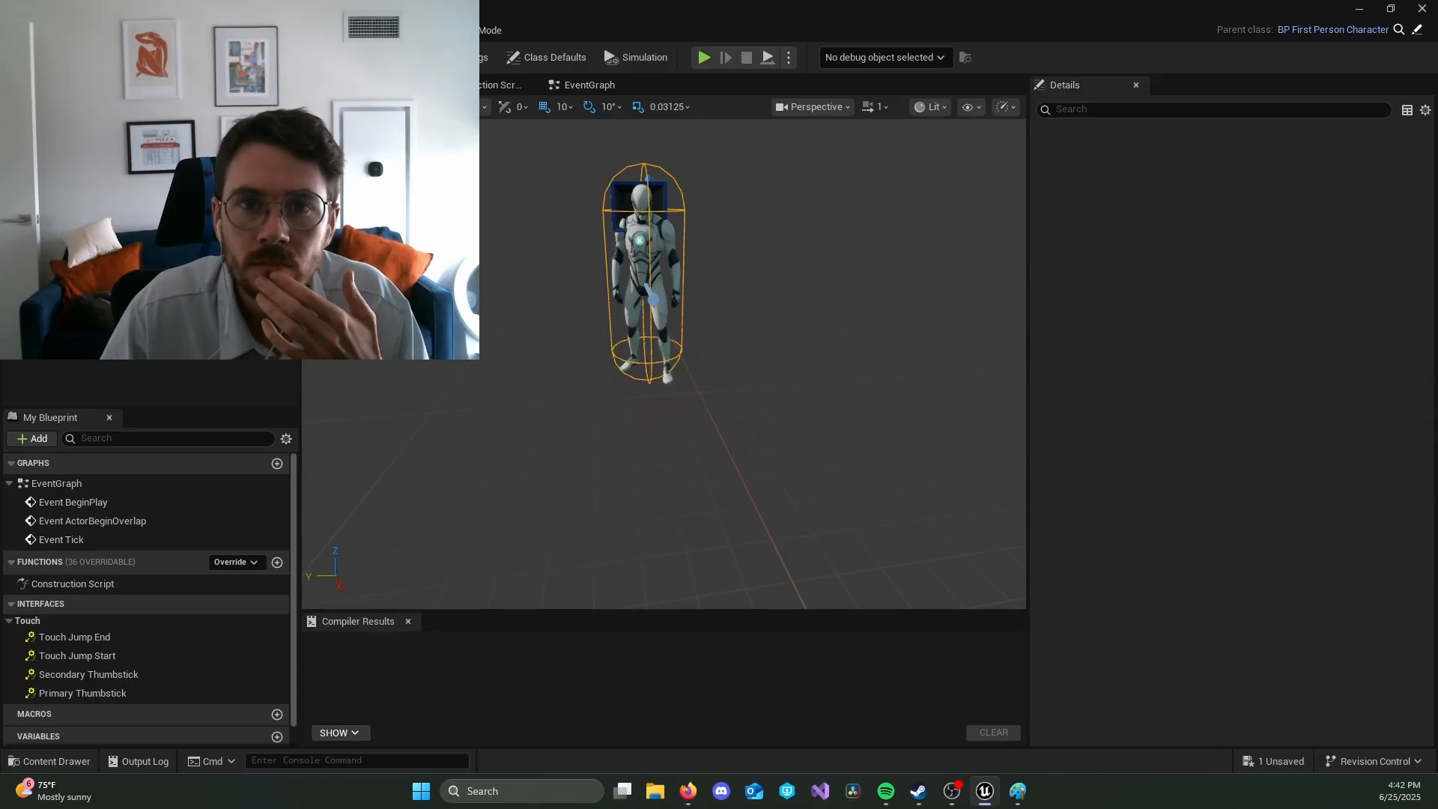
pyautogui.click(157, 322)
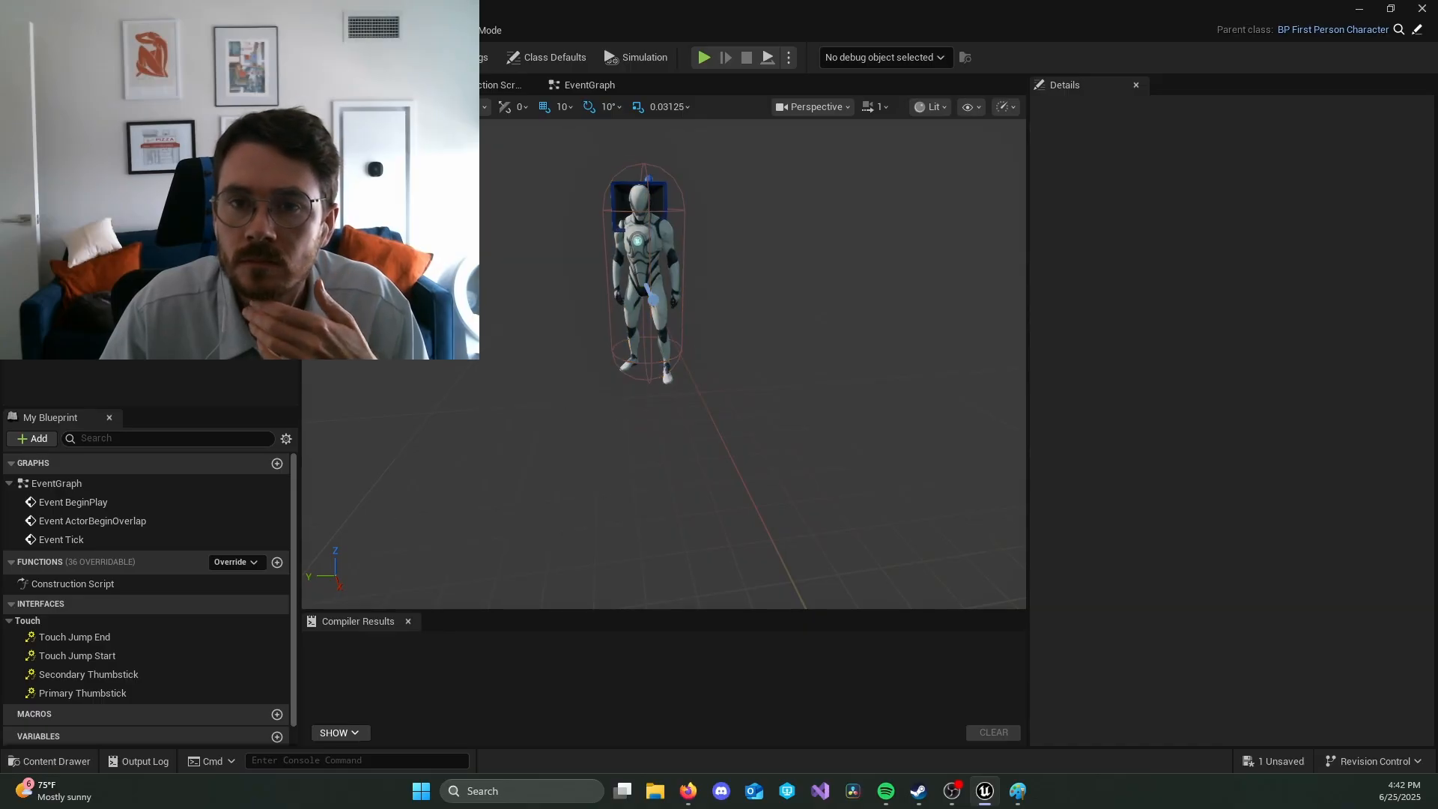
pyautogui.moveTo(644, 299); pyautogui.dragTo(891, 307, button='right')
pyautogui.press('a')
pyautogui.click(113, 185)
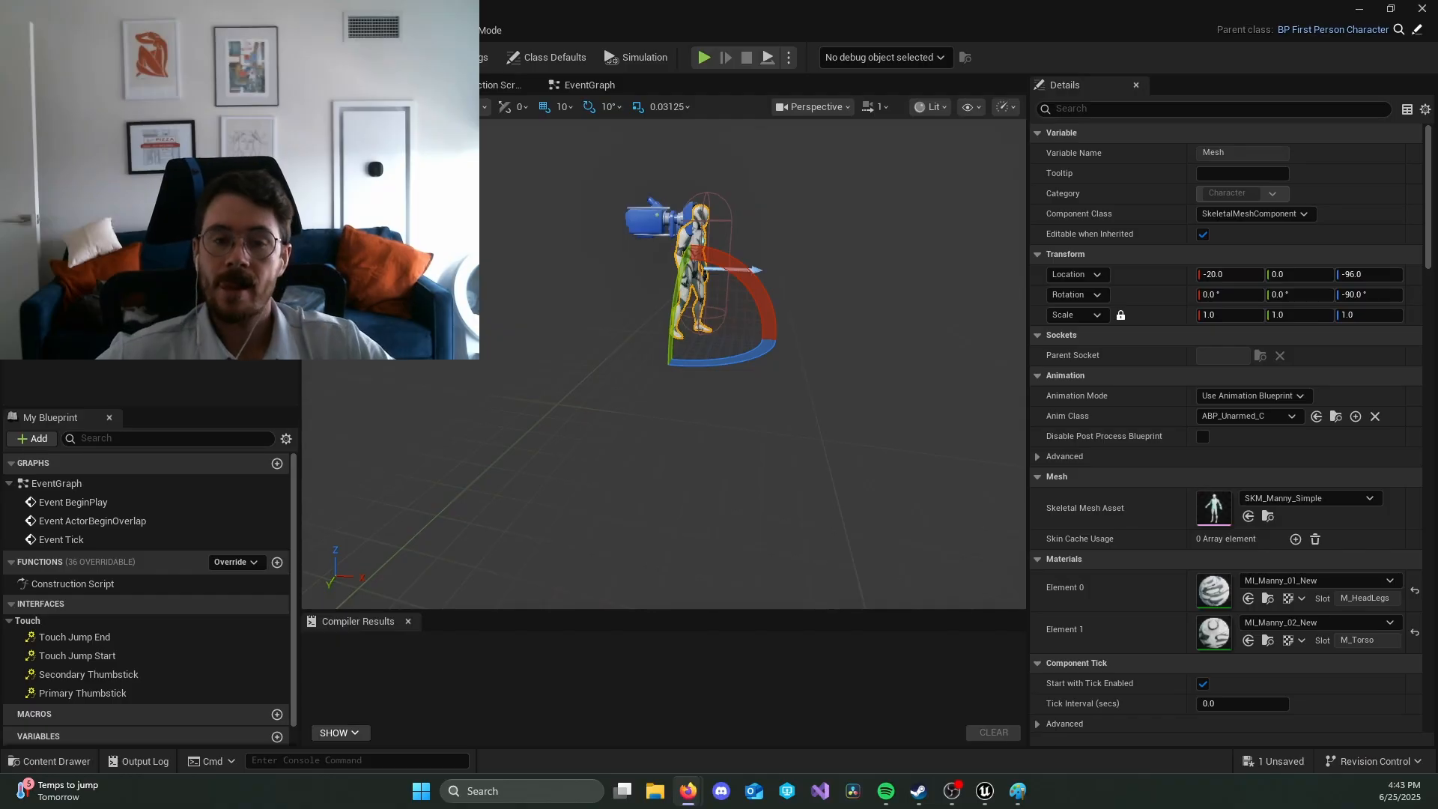
# Step: Set the game mode's Default Pawn Class to BP_FirstPersonCharacter
pyautogui.click(491, 30)
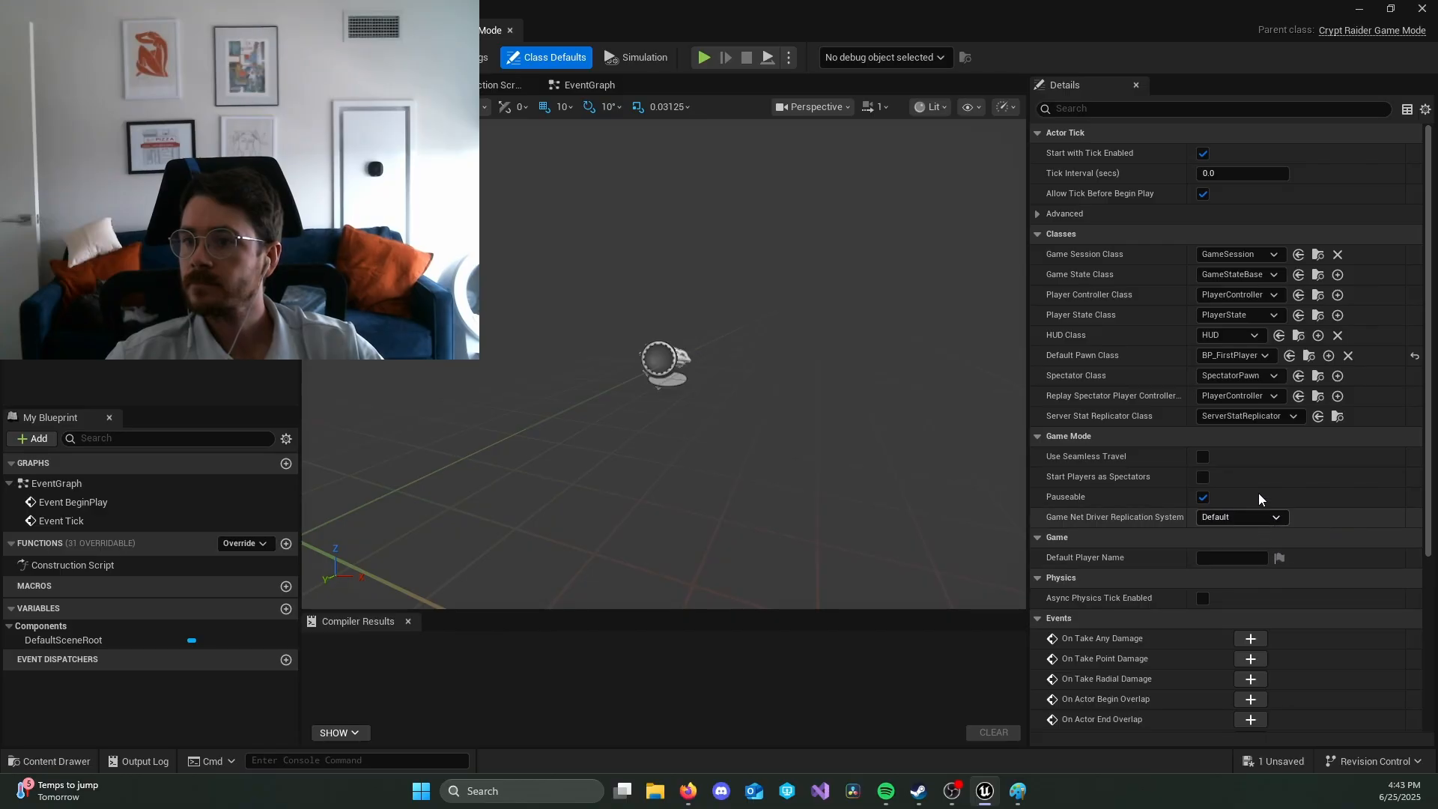
pyautogui.click(1253, 355)
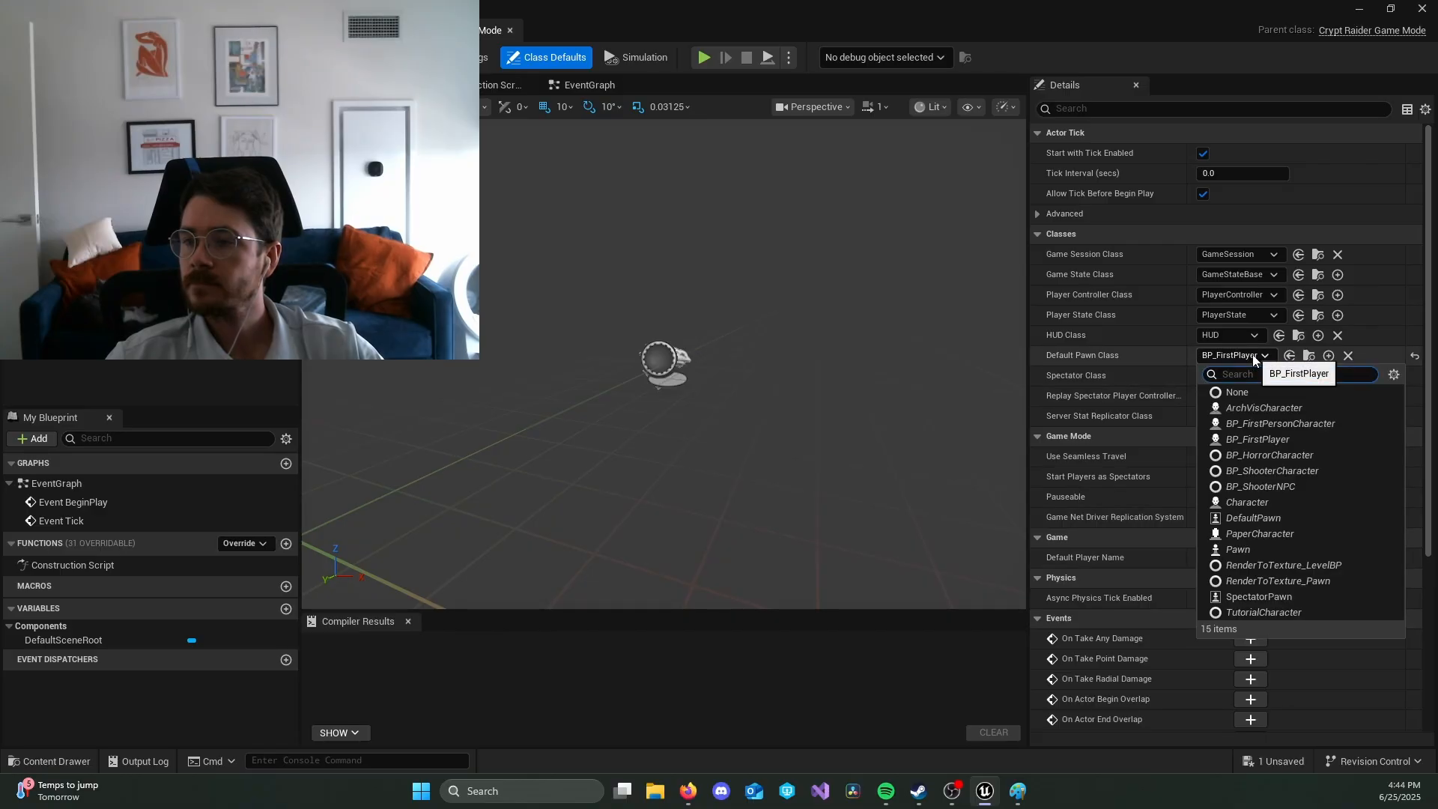
pyautogui.click(1279, 423)
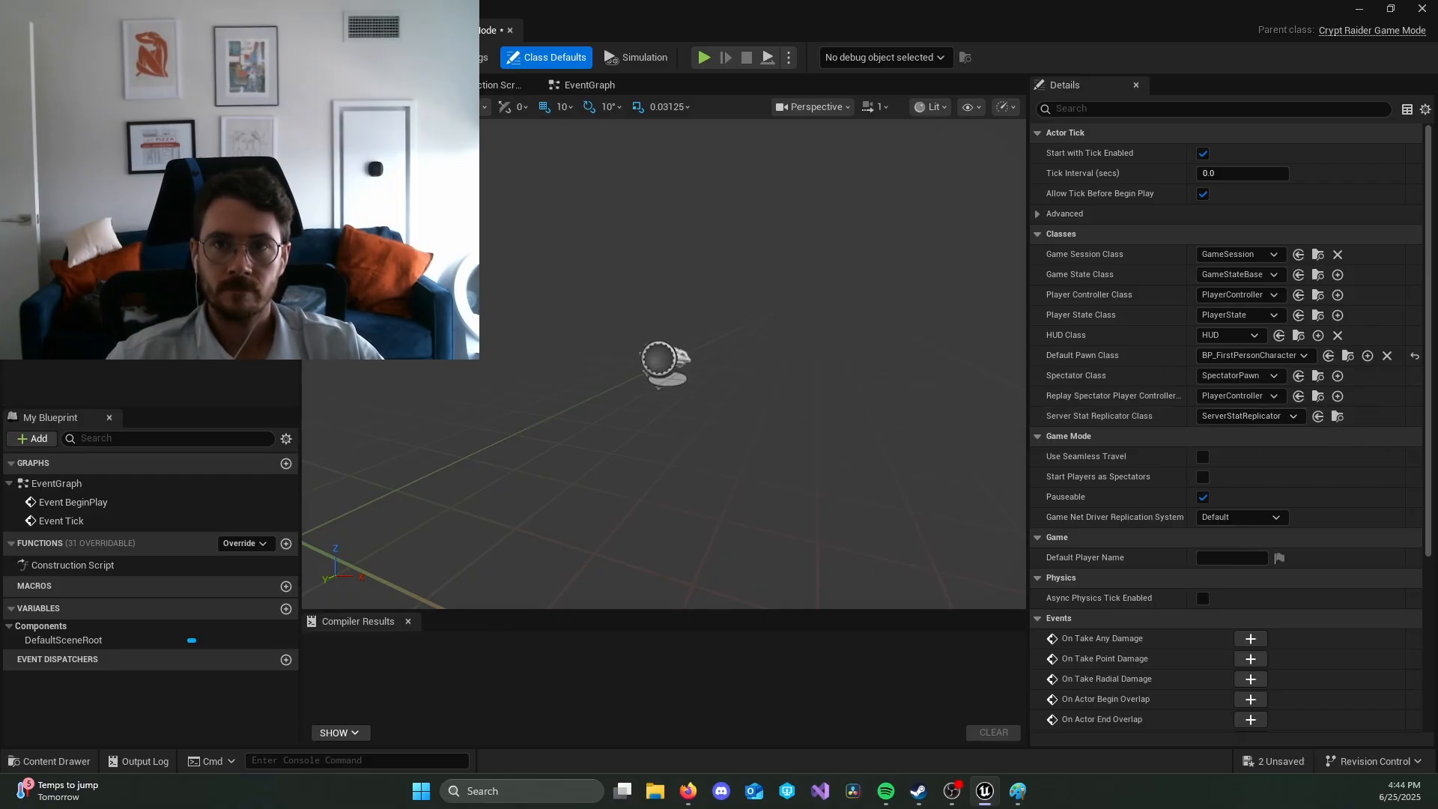
# Step: Play-test the dungeon with the new default pawn and recheck the game mode's default classes
pyautogui.click(94, 30)
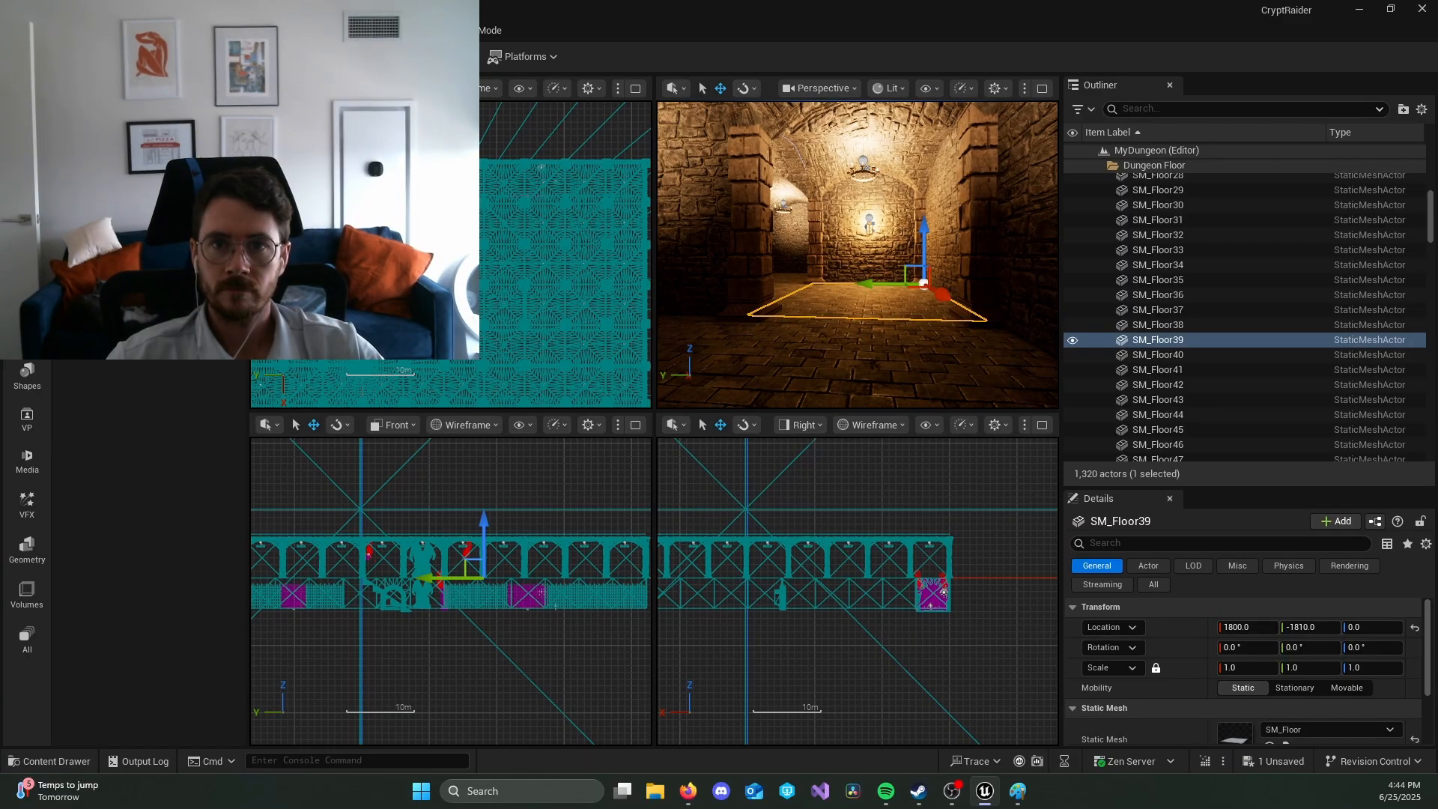
pyautogui.click(385, 56)
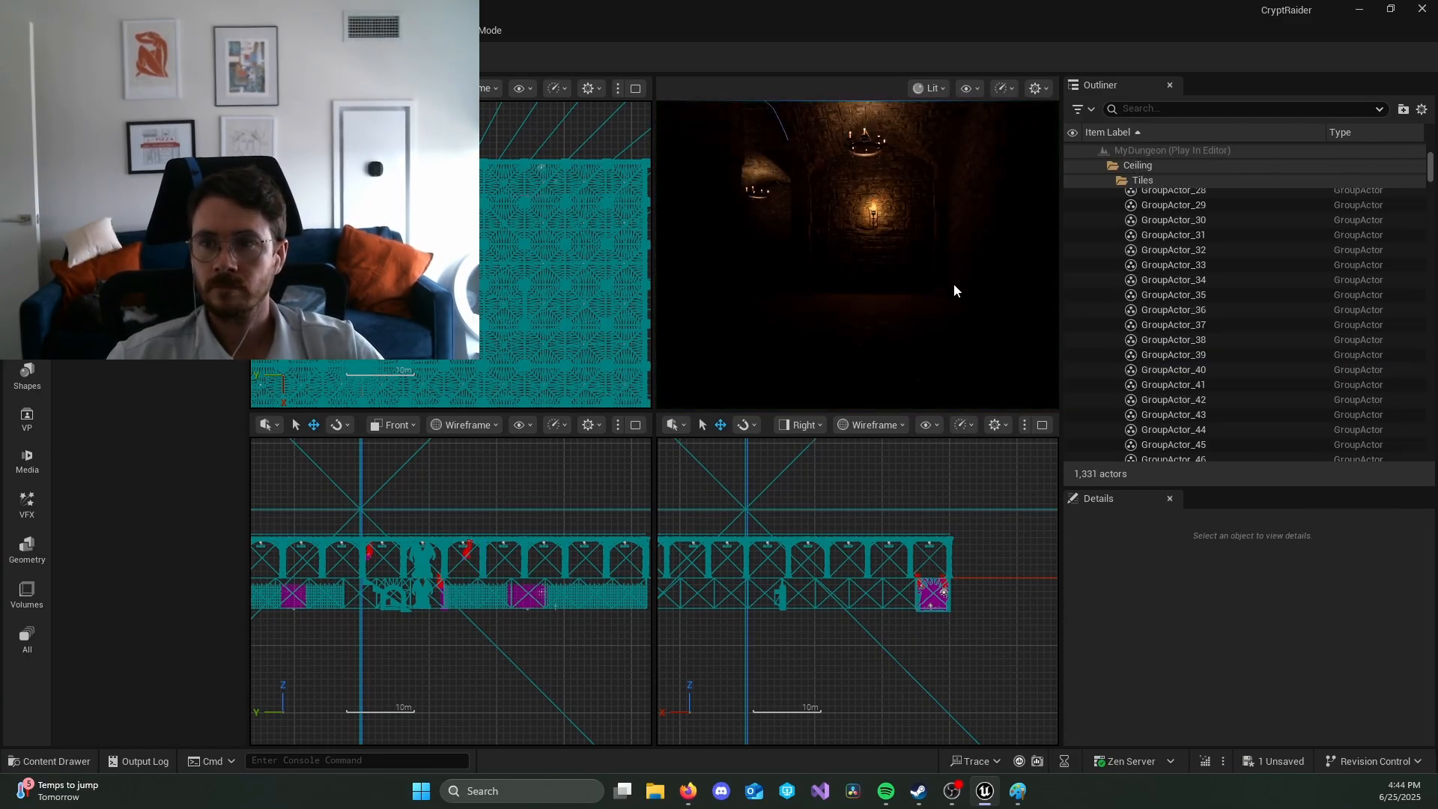
pyautogui.click(949, 292)
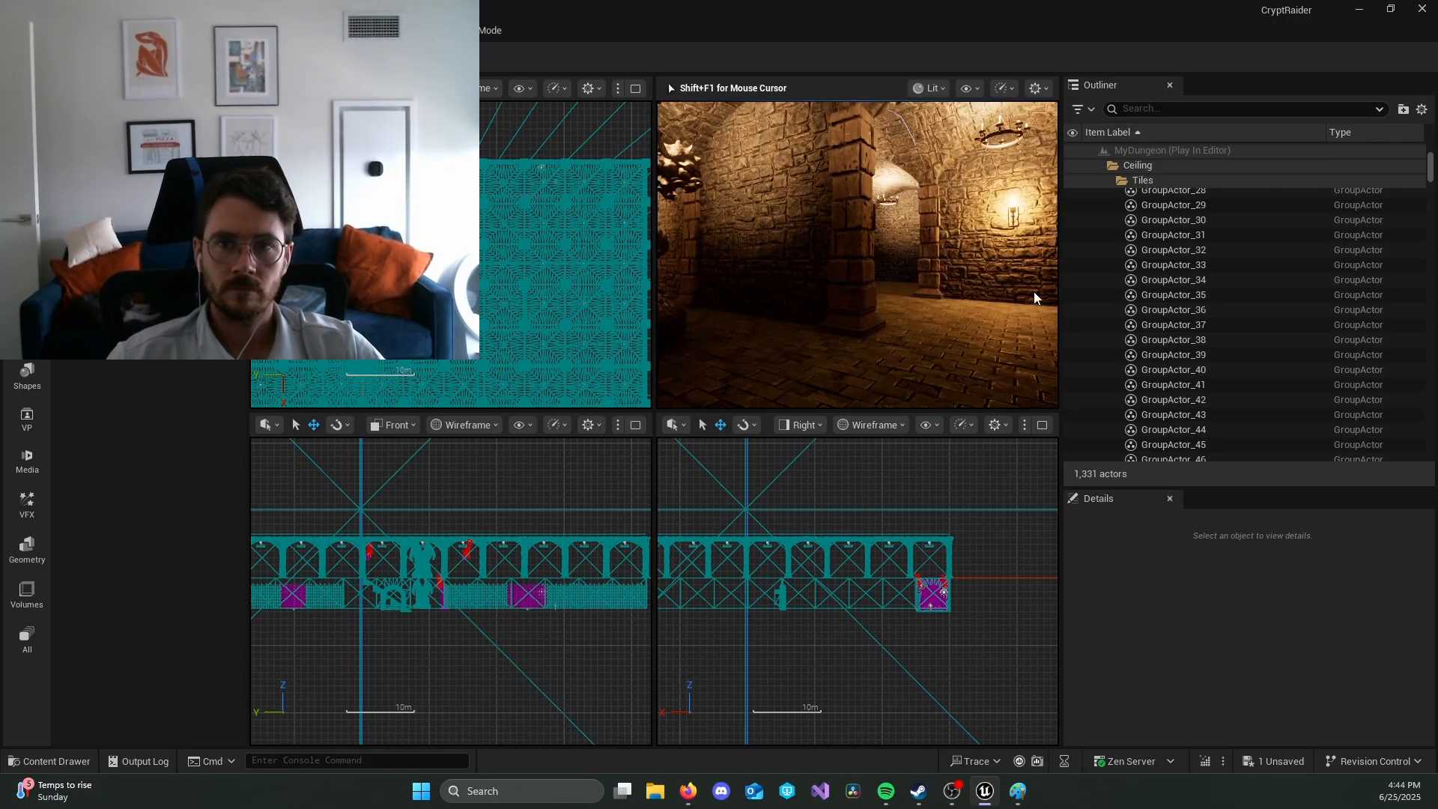
pyautogui.press('Escape')
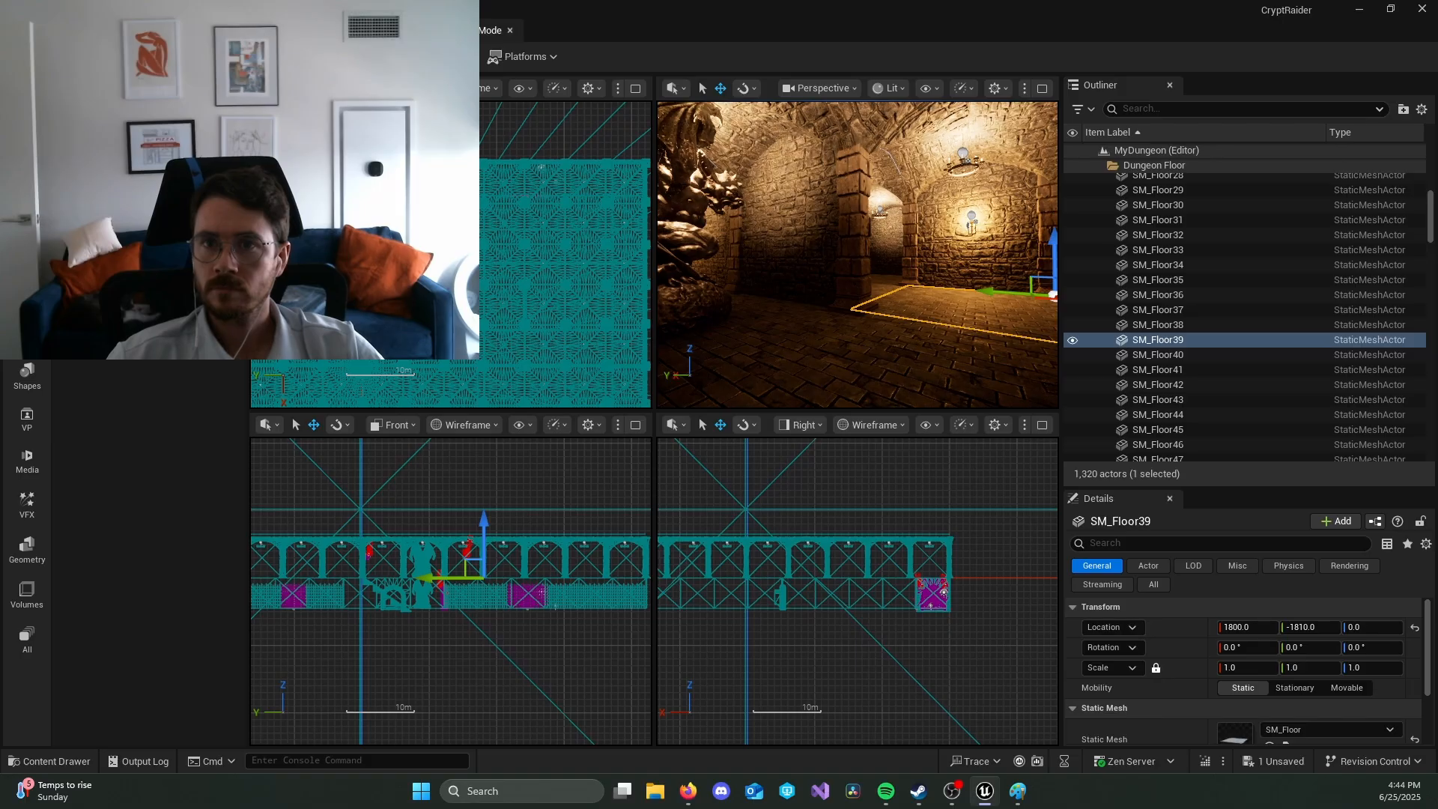
pyautogui.click(492, 30)
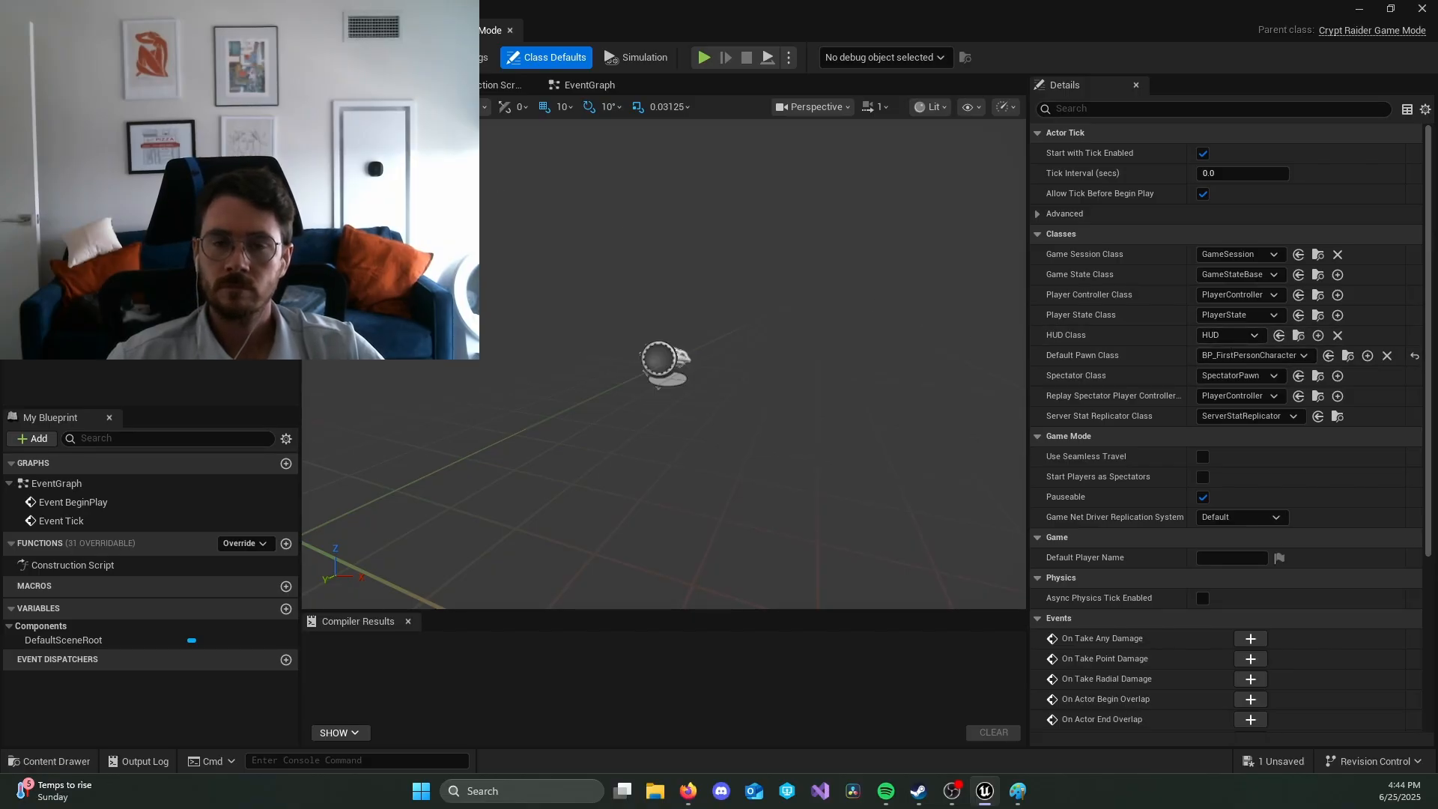
pyautogui.click(94, 30)
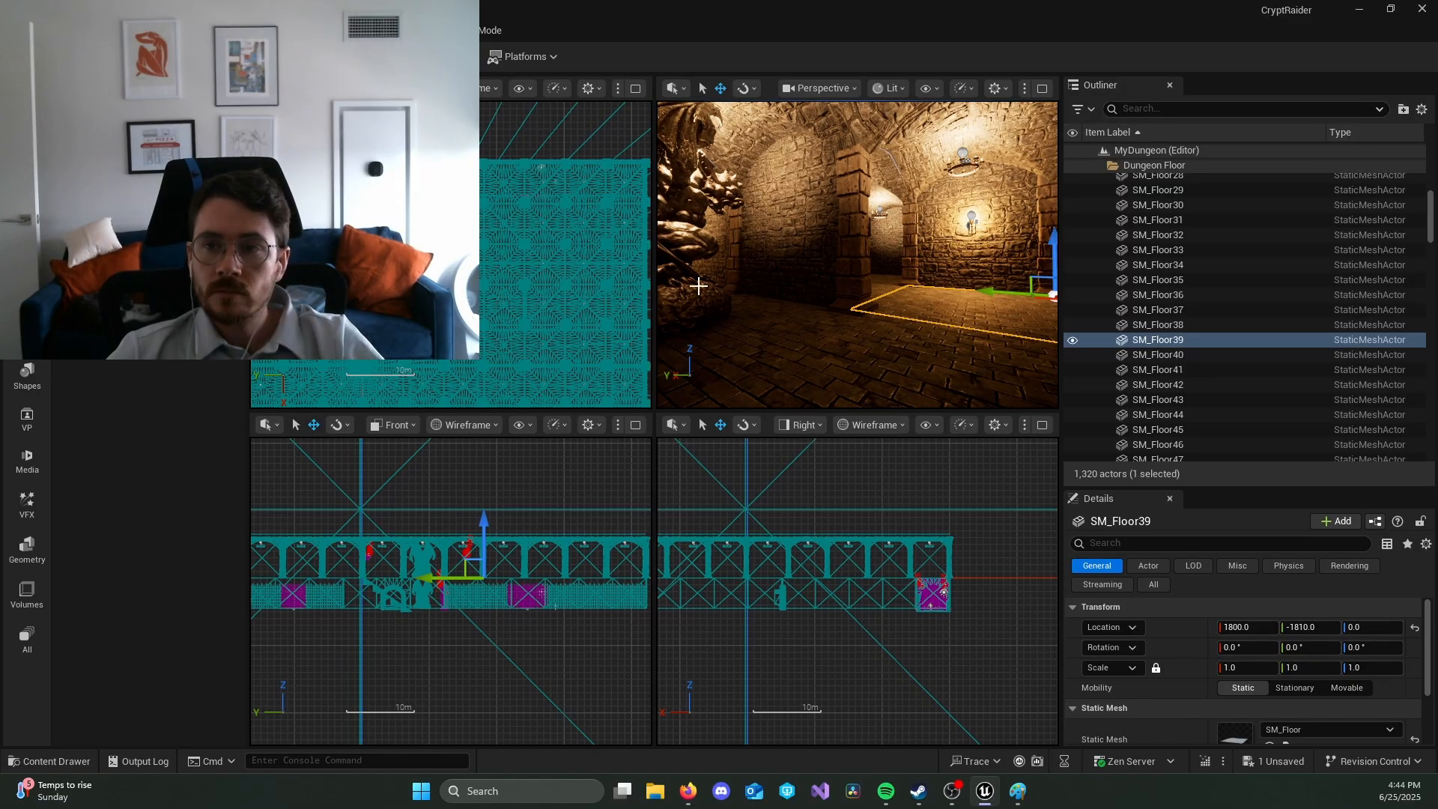
# Step: Place a Character actor on the dungeon floor at about X 2630, Y -1560, Z 88 and focus on it
pyautogui.moveTo(858, 254); pyautogui.dragTo(704, 251, button='right')
pyautogui.press('s')
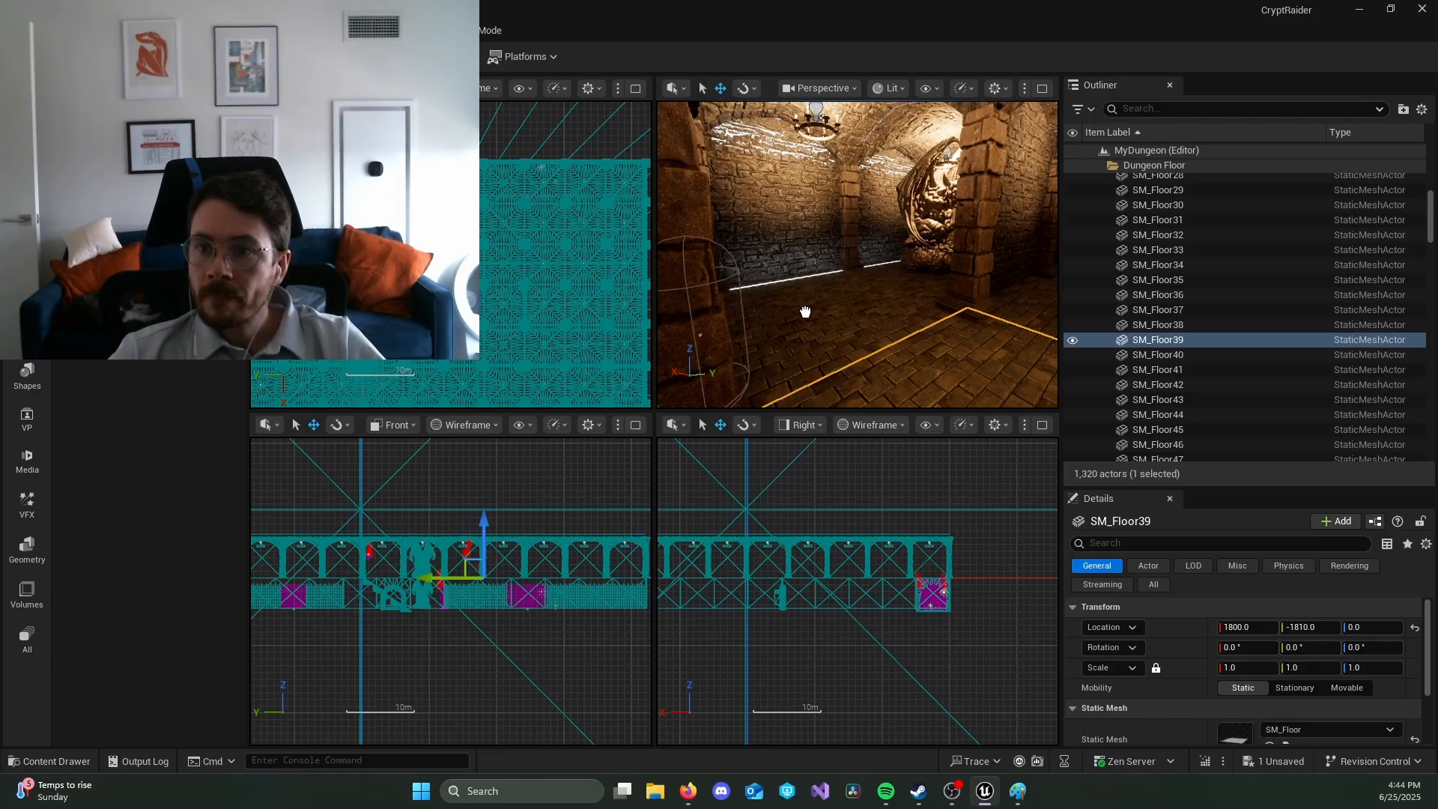
pyautogui.moveTo(810, 280); pyautogui.dragTo(811, 283)
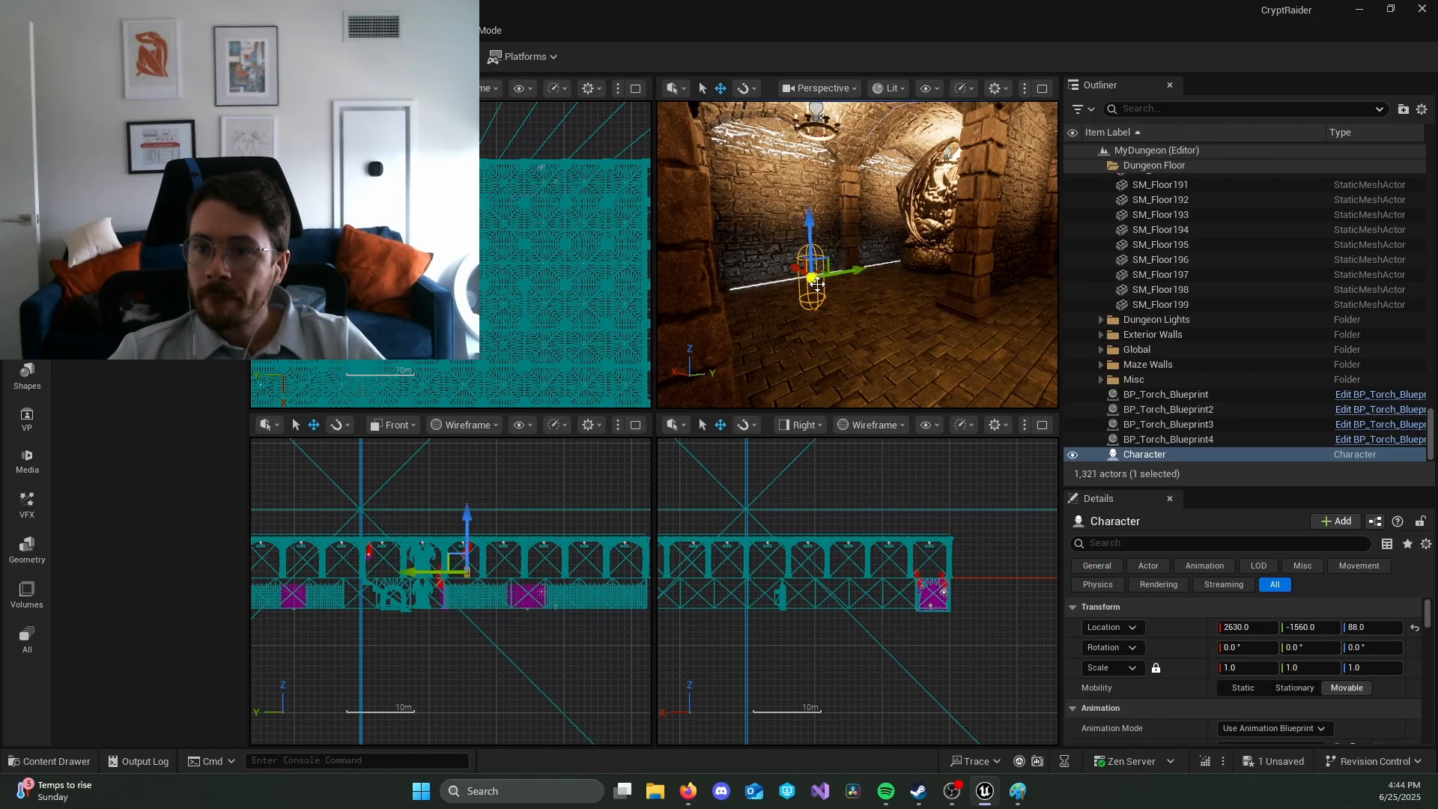
pyautogui.press('f')
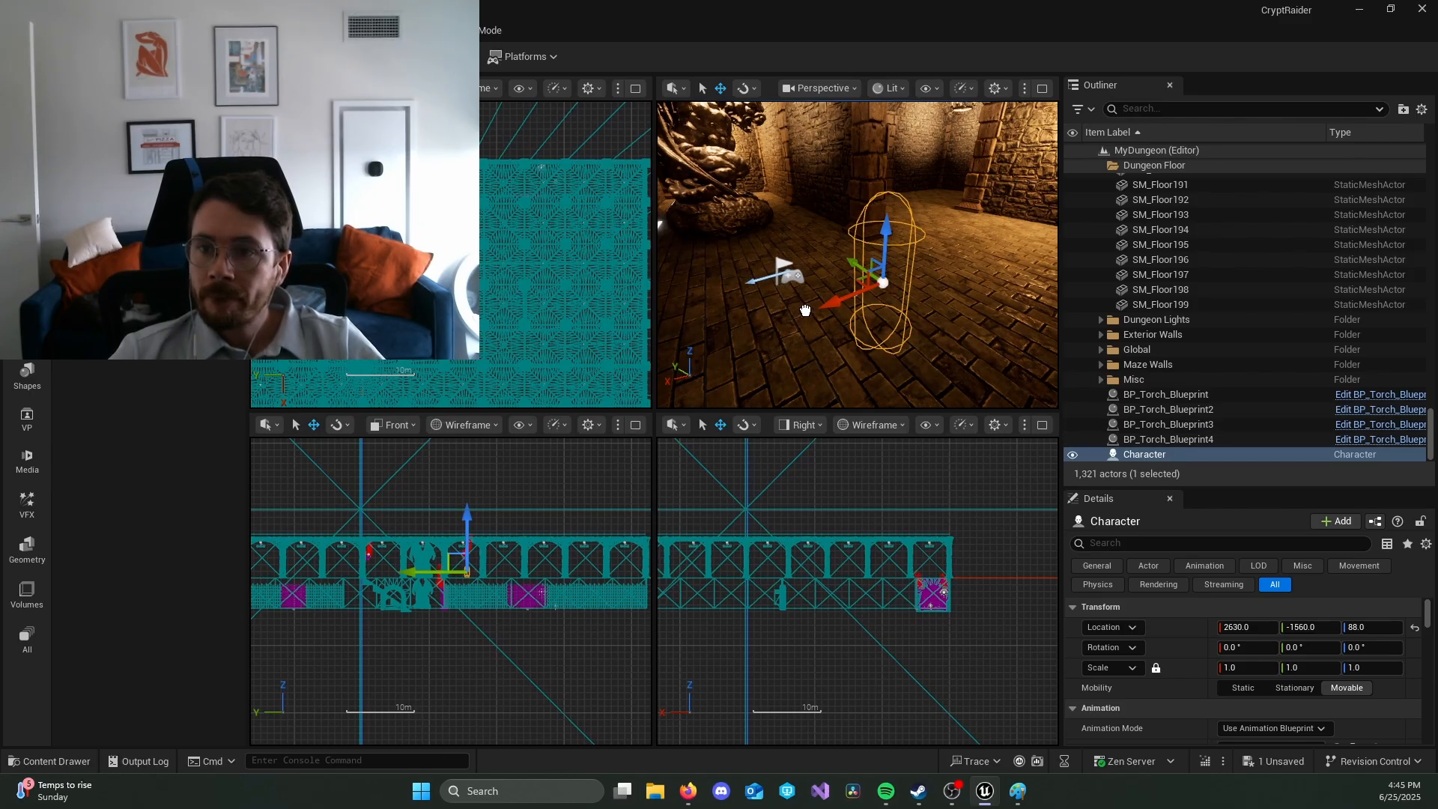
# Step: Place a Player Start beside the Character actor at about X 2660, Y -1590, Z 92 and play-test the level
pyautogui.moveTo(885, 356); pyautogui.dragTo(883, 364)
pyautogui.press('d')
pyautogui.moveTo(757, 139); pyautogui.dragTo(682, 132, button='right')
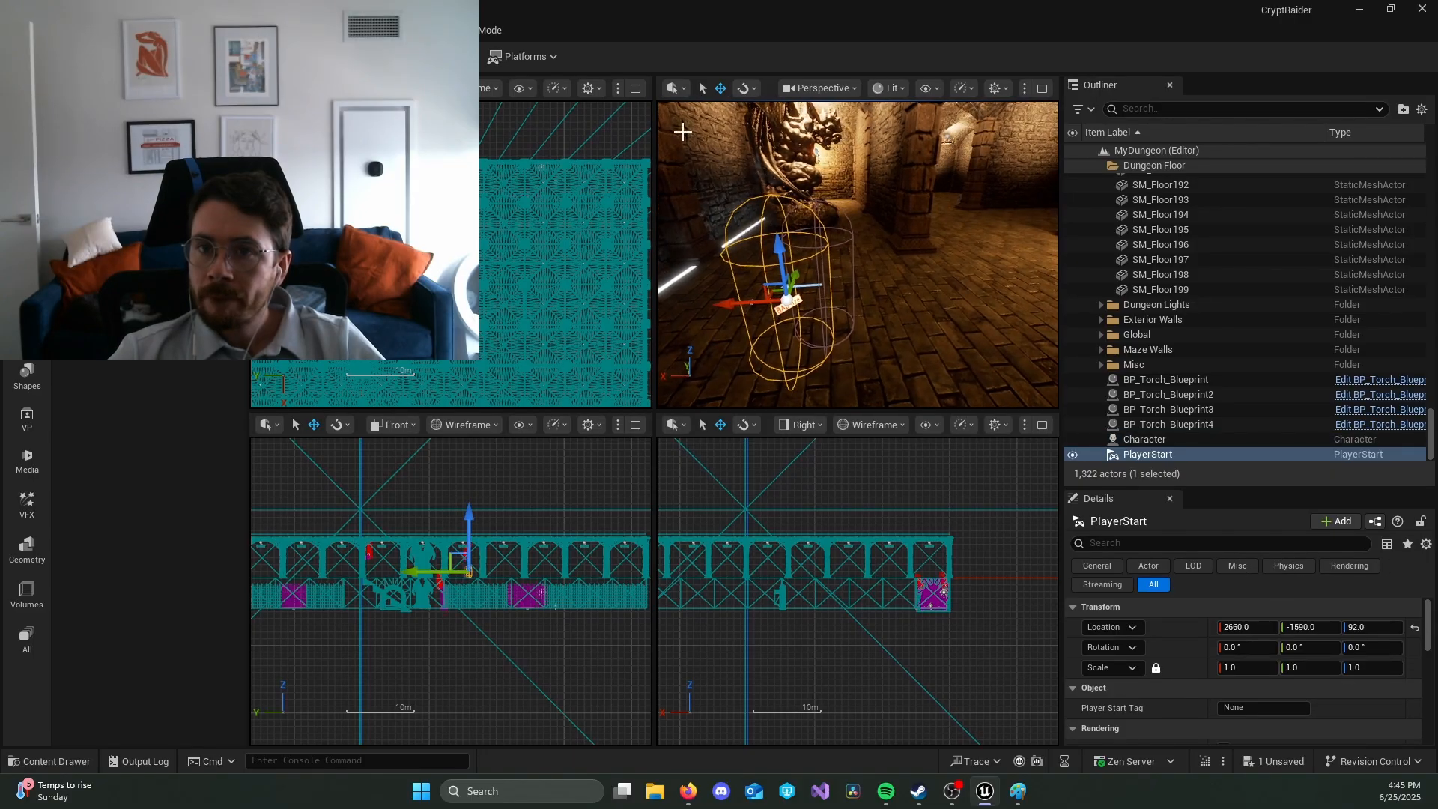
pyautogui.hotkey('alt', 'p')
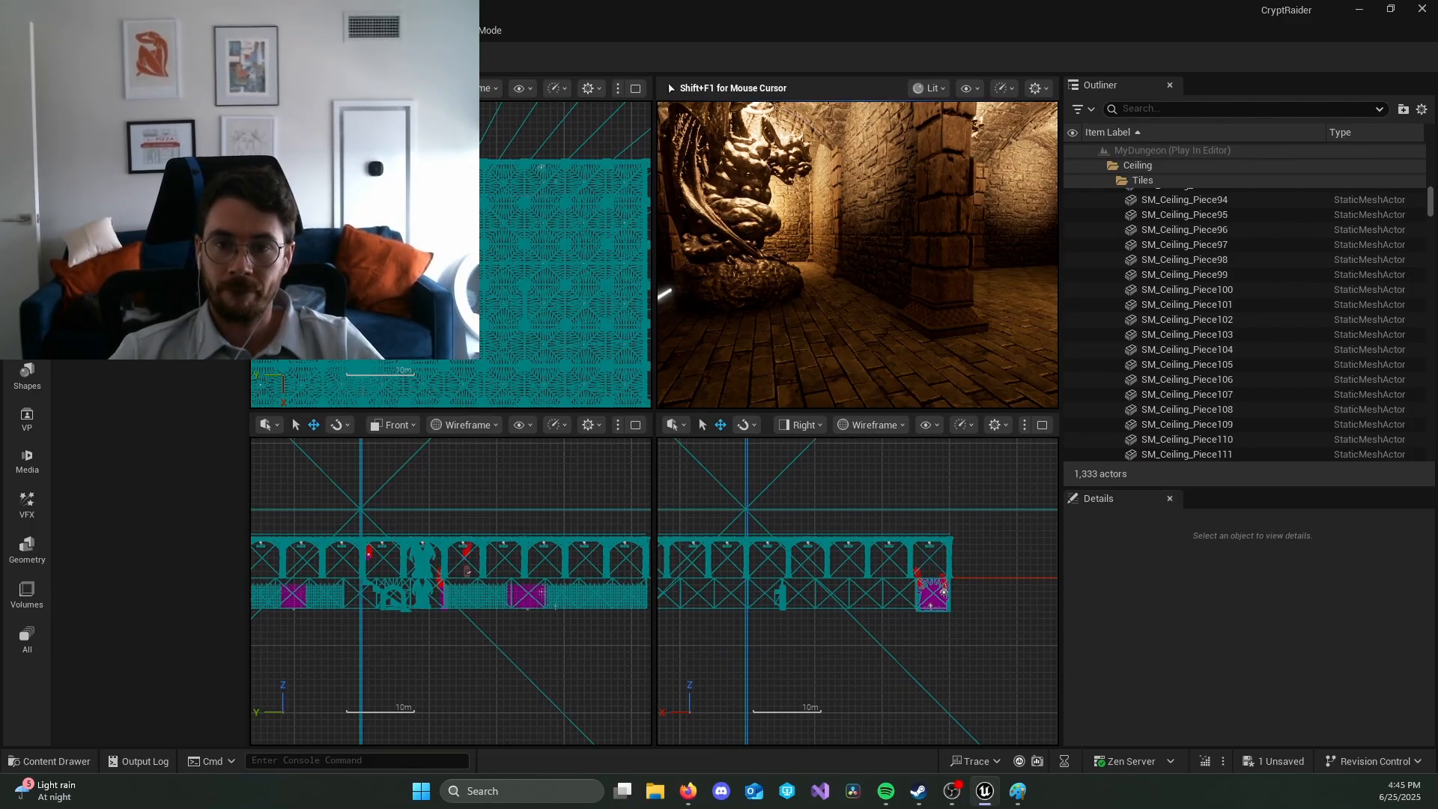
pyautogui.press('Escape')
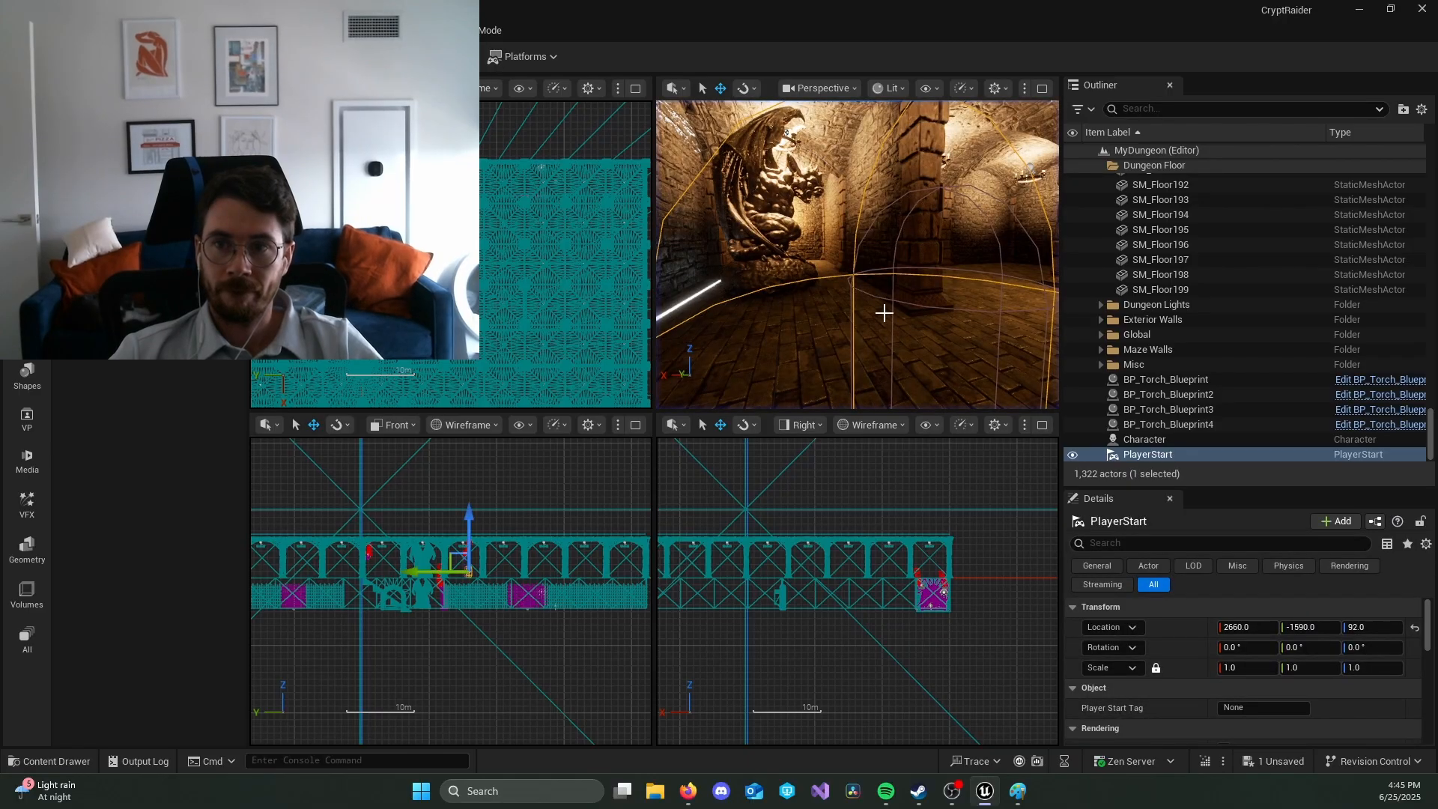
# Step: Focus on the newly placed PlayerStart and delete it from the level
pyautogui.press('f')
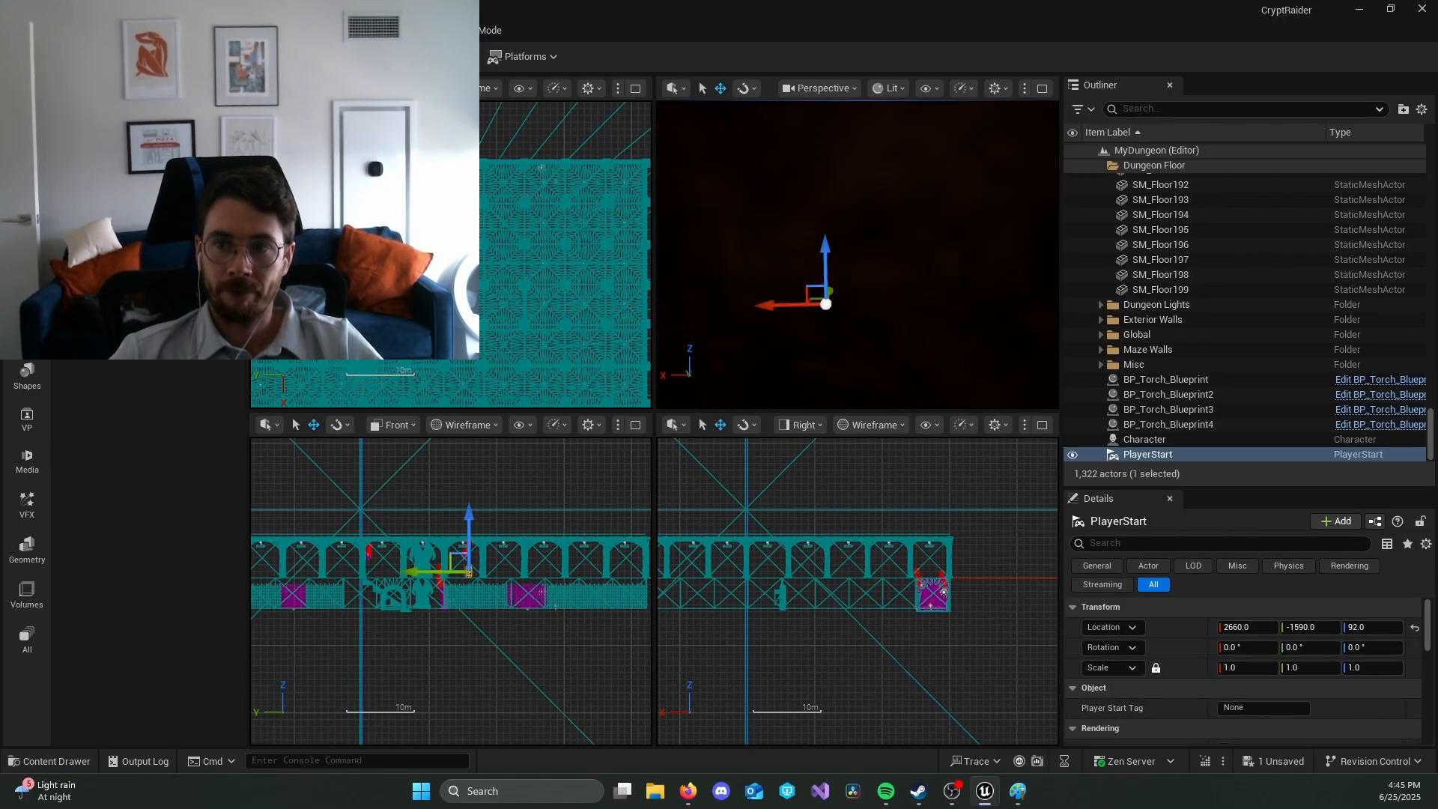
pyautogui.moveTo(861, 278); pyautogui.dragTo(815, 278, button='right')
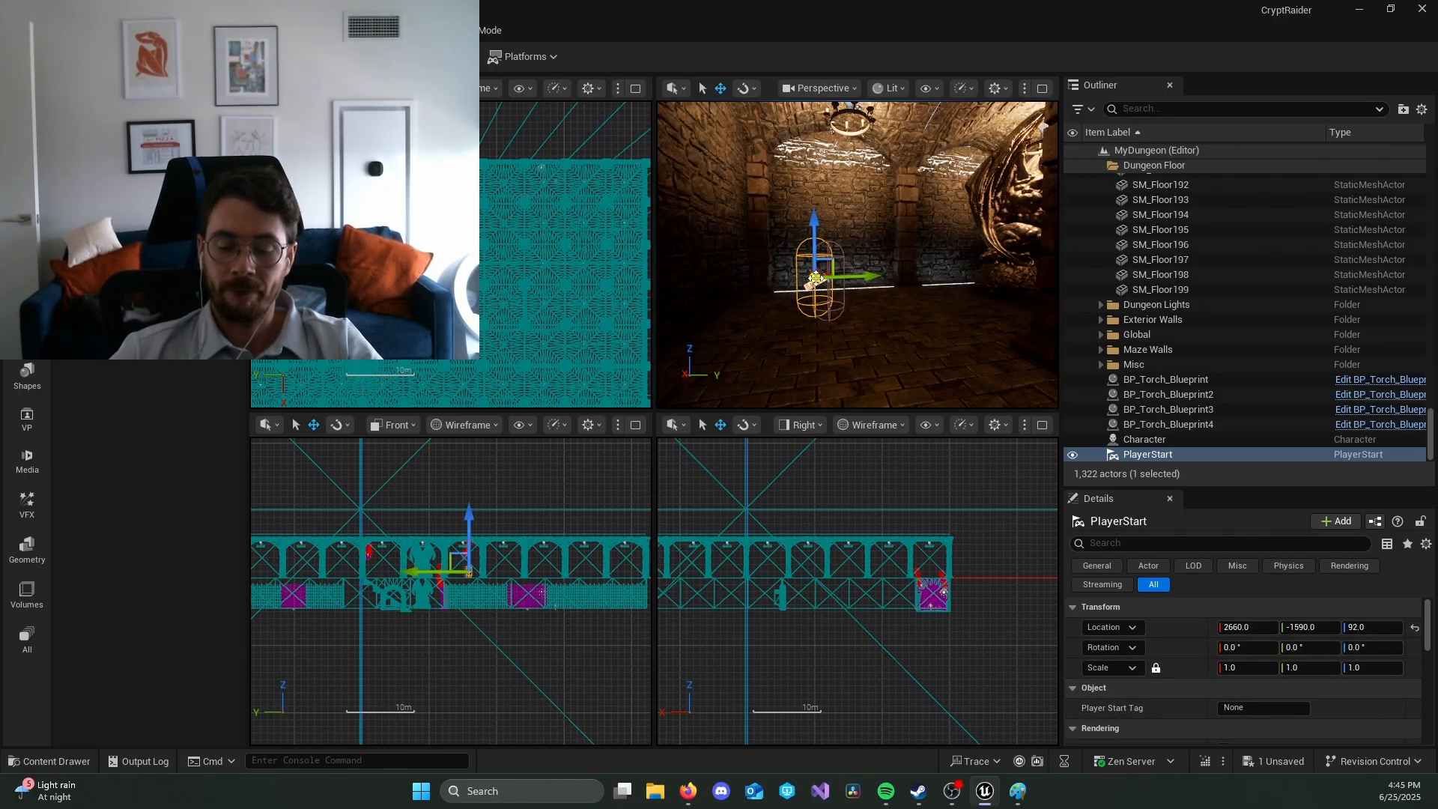
pyautogui.press('Delete')
# Step: Select the Character actor near the rear exterior wall and delete it from the level
pyautogui.click(830, 279)
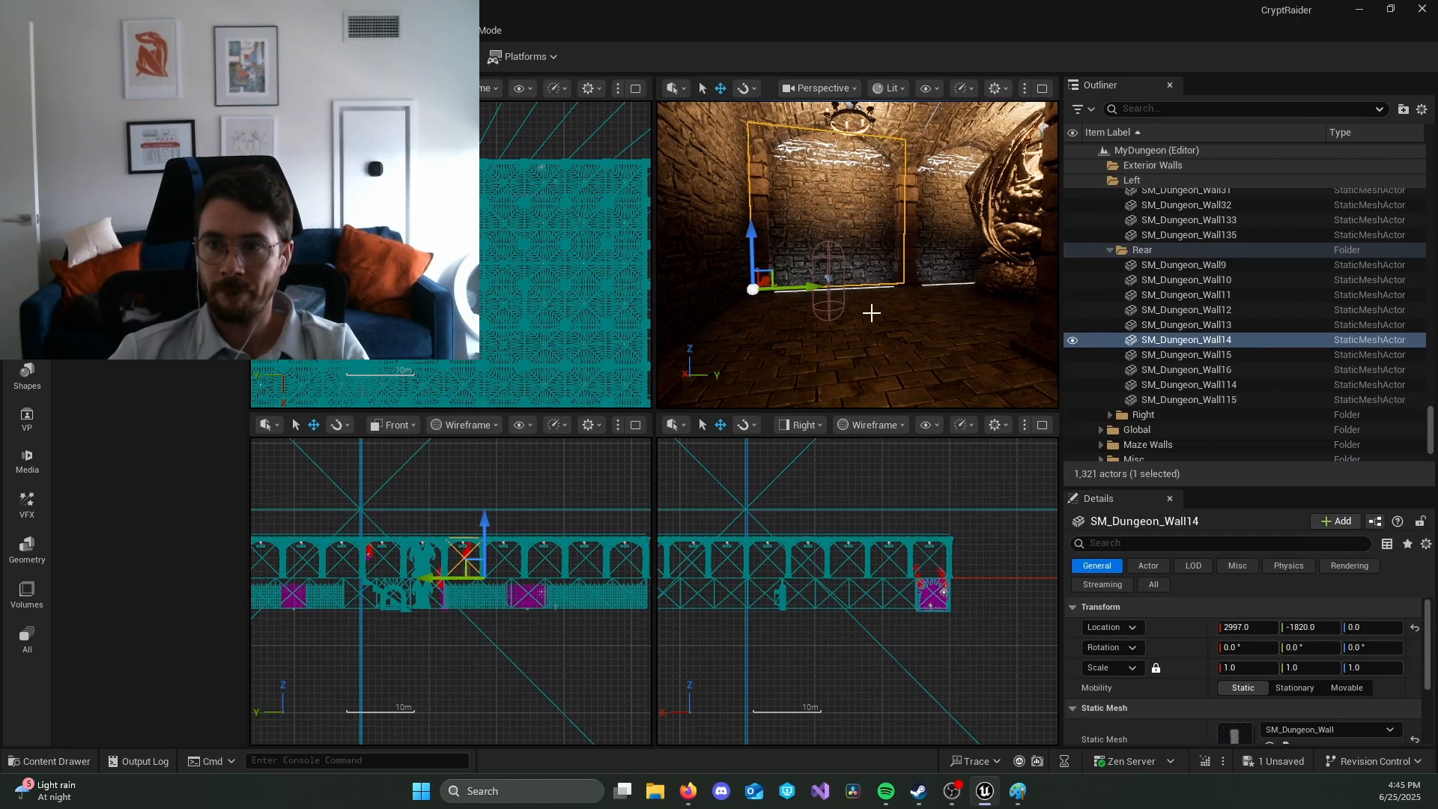
pyautogui.moveTo(916, 348); pyautogui.dragTo(864, 394, button='middle')
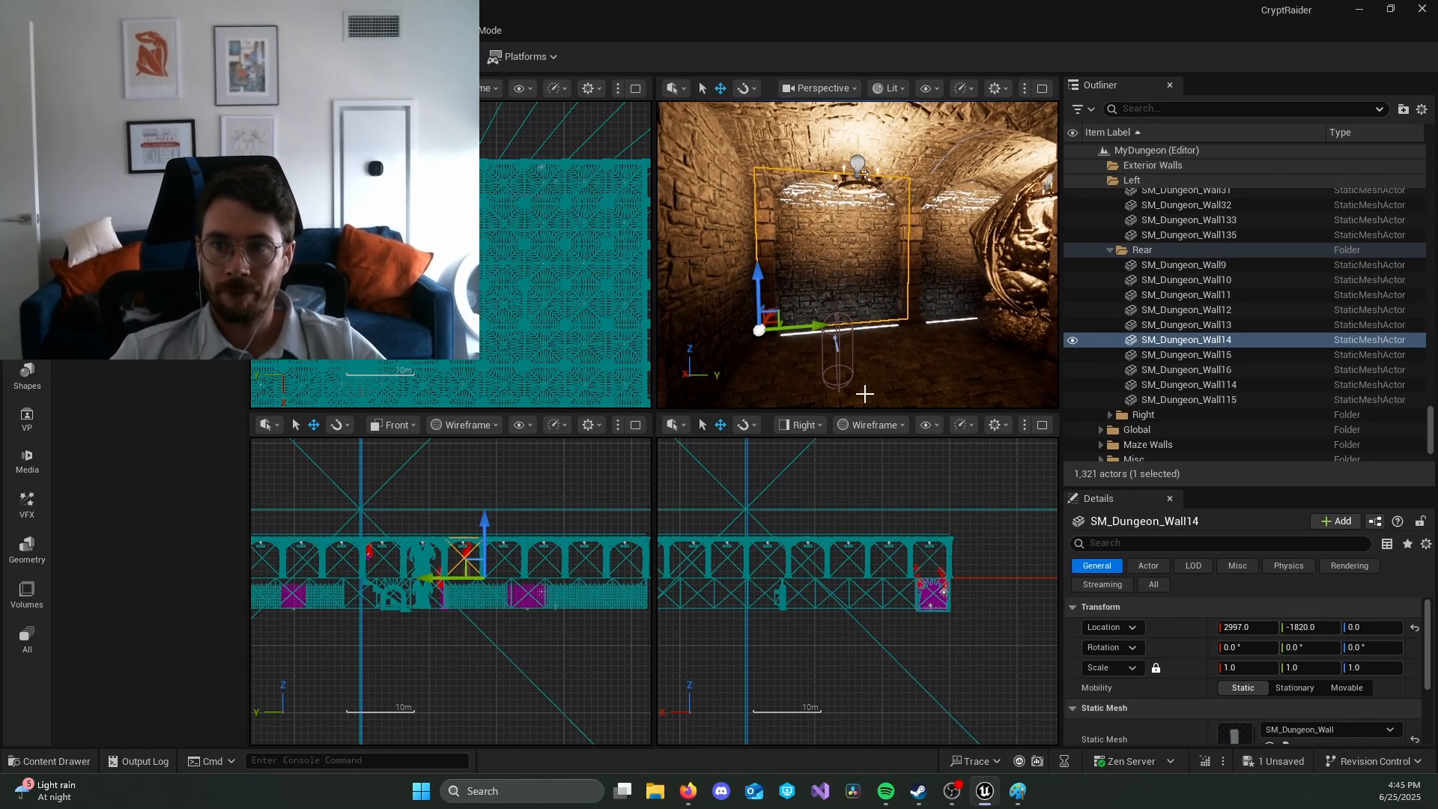
pyautogui.click(843, 368)
pyautogui.moveTo(944, 387); pyautogui.dragTo(989, 381, button='right')
pyautogui.moveTo(801, 313); pyautogui.dragTo(844, 315, button='right')
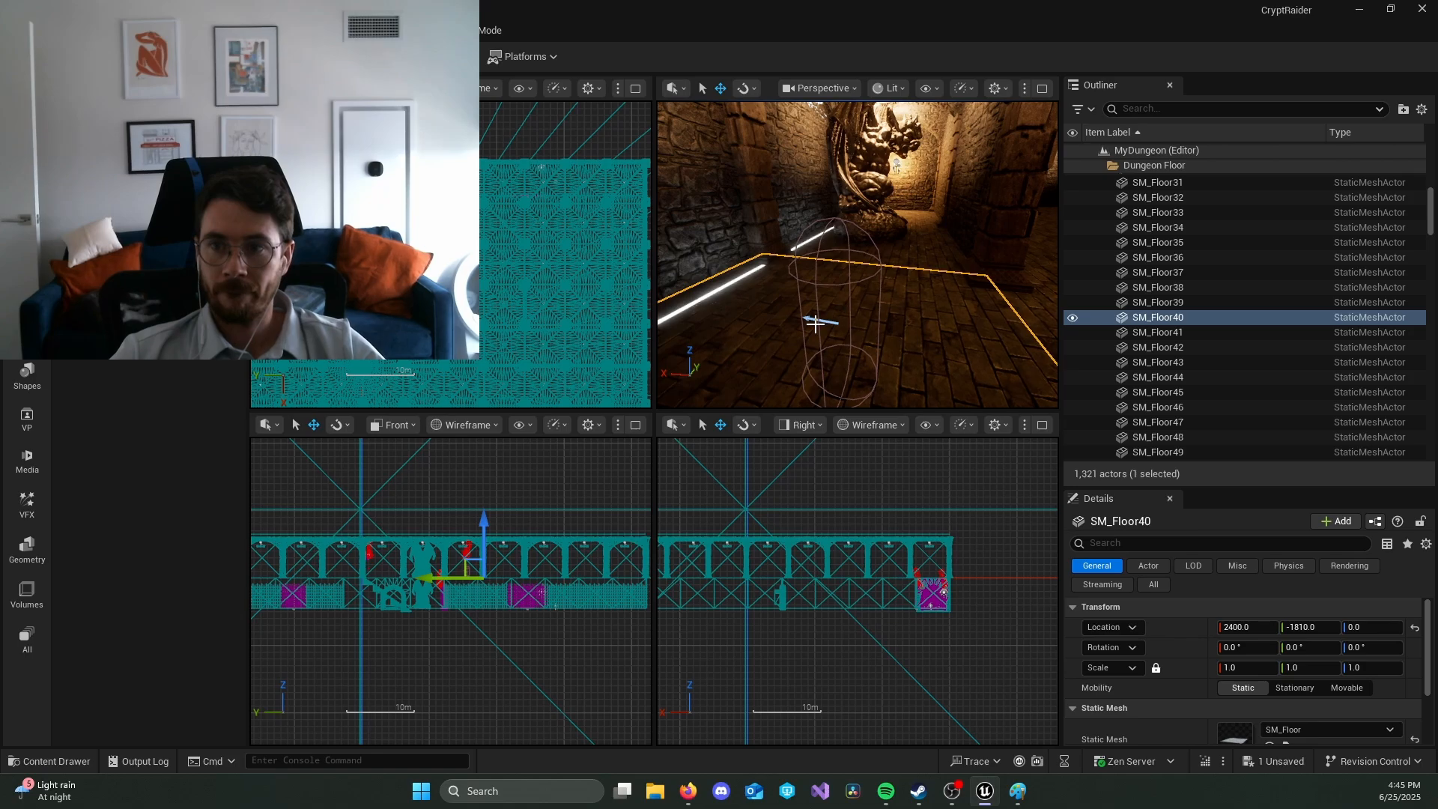
pyautogui.click(818, 320)
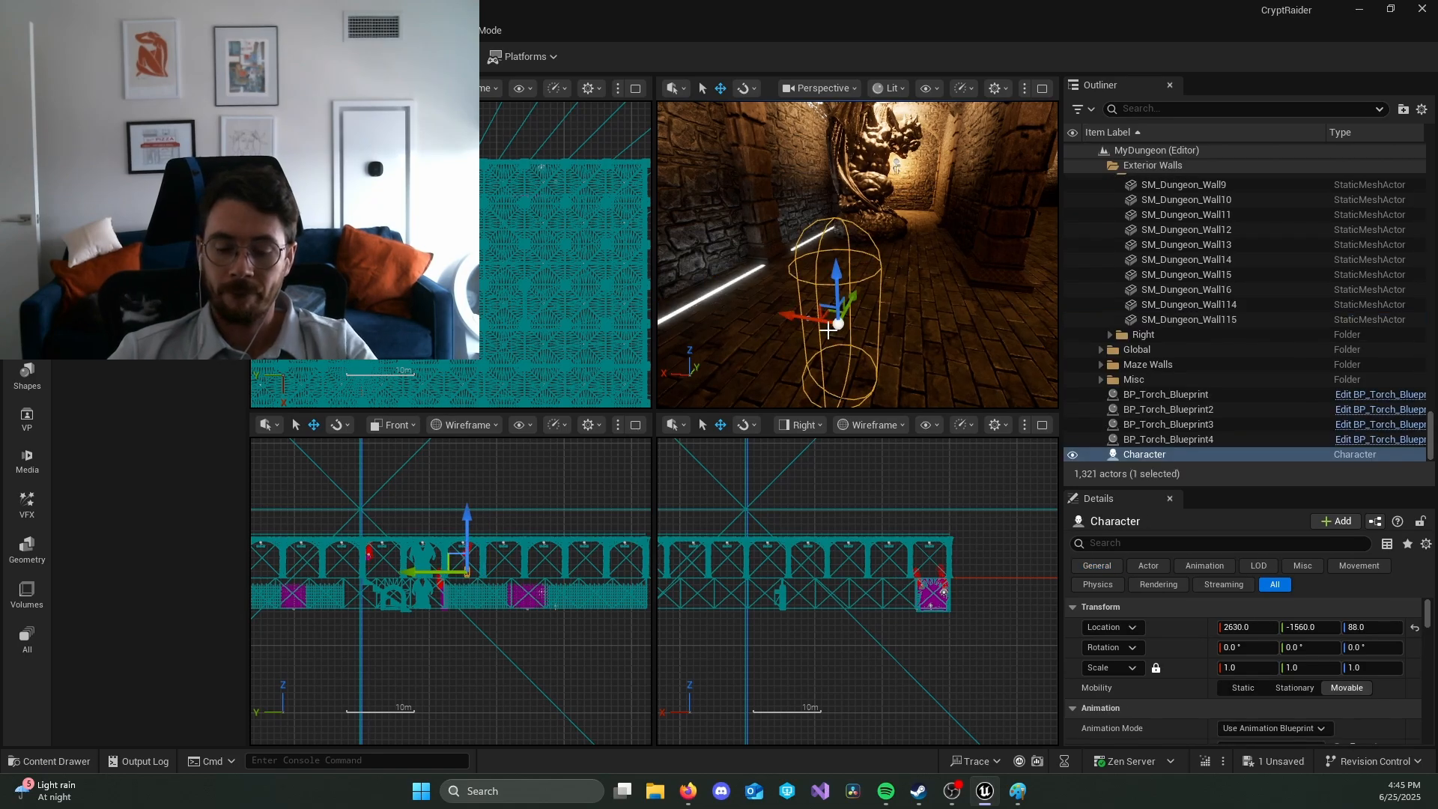
pyautogui.press('Delete')
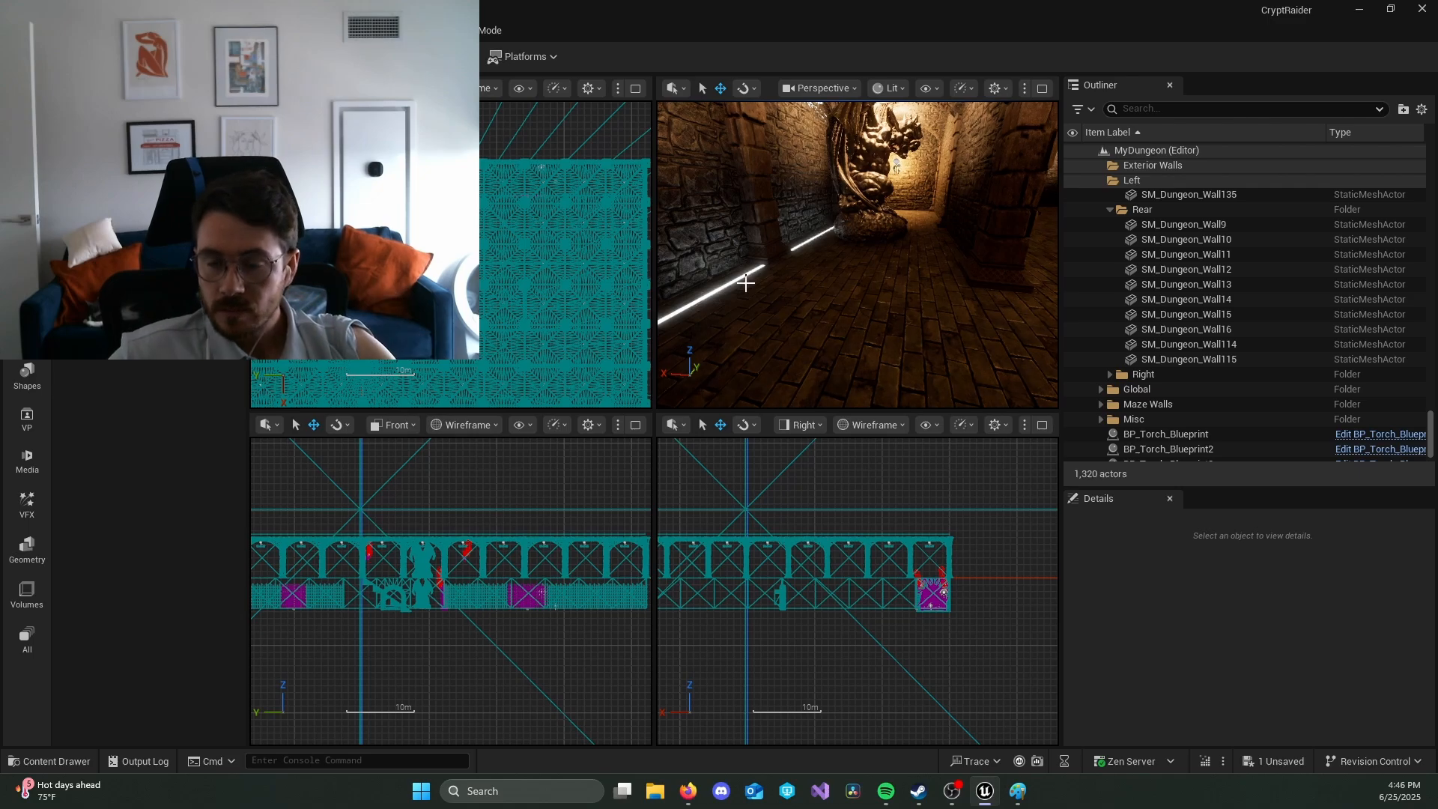
# Step: Switch the perspective view to Unlit, then select and focus on SM_Crypt_Wall_Decorative_A around the arched crypt doorway
pyautogui.click(889, 88)
pyautogui.click(941, 157)
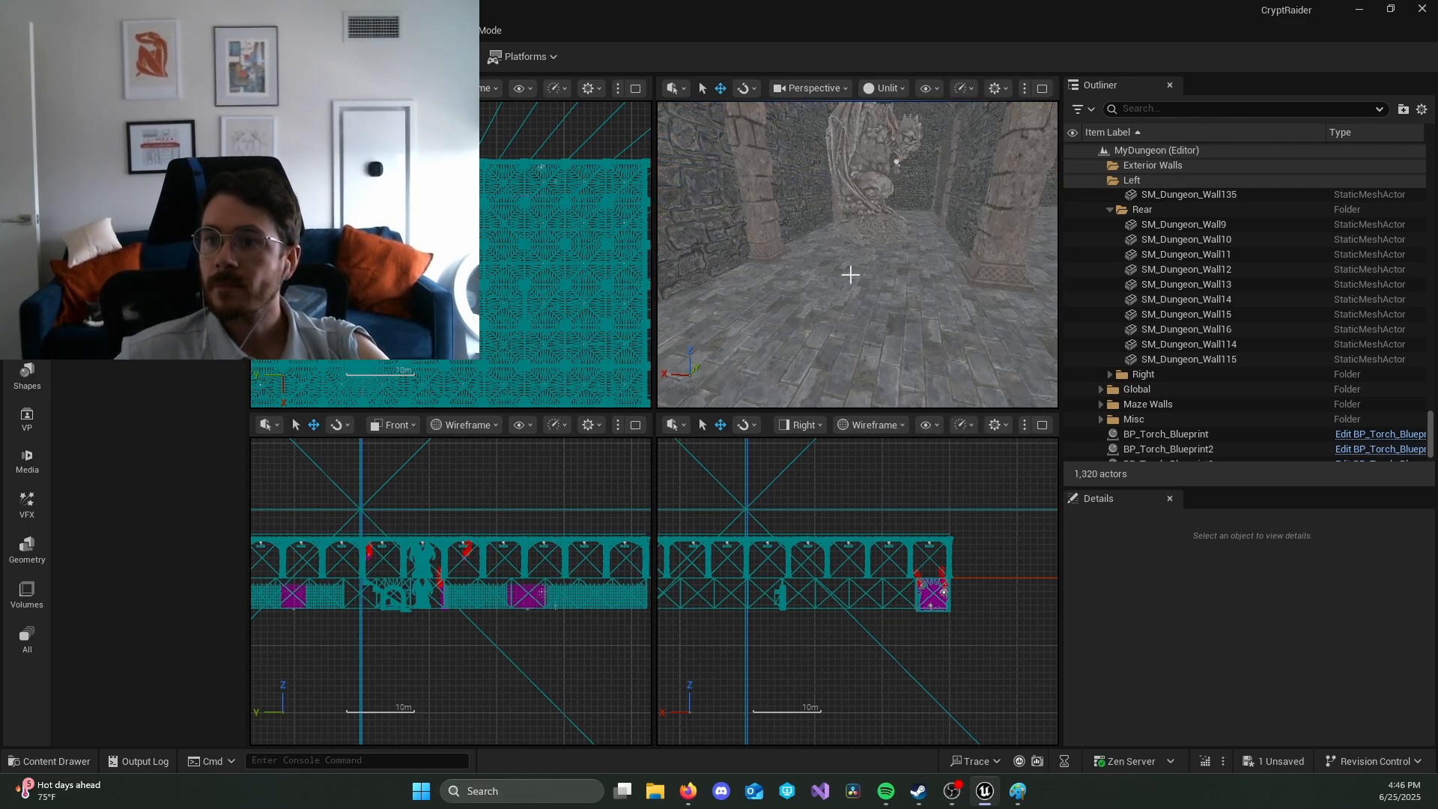
pyautogui.moveTo(851, 275); pyautogui.dragTo(757, 141, button='right')
pyautogui.press('w')
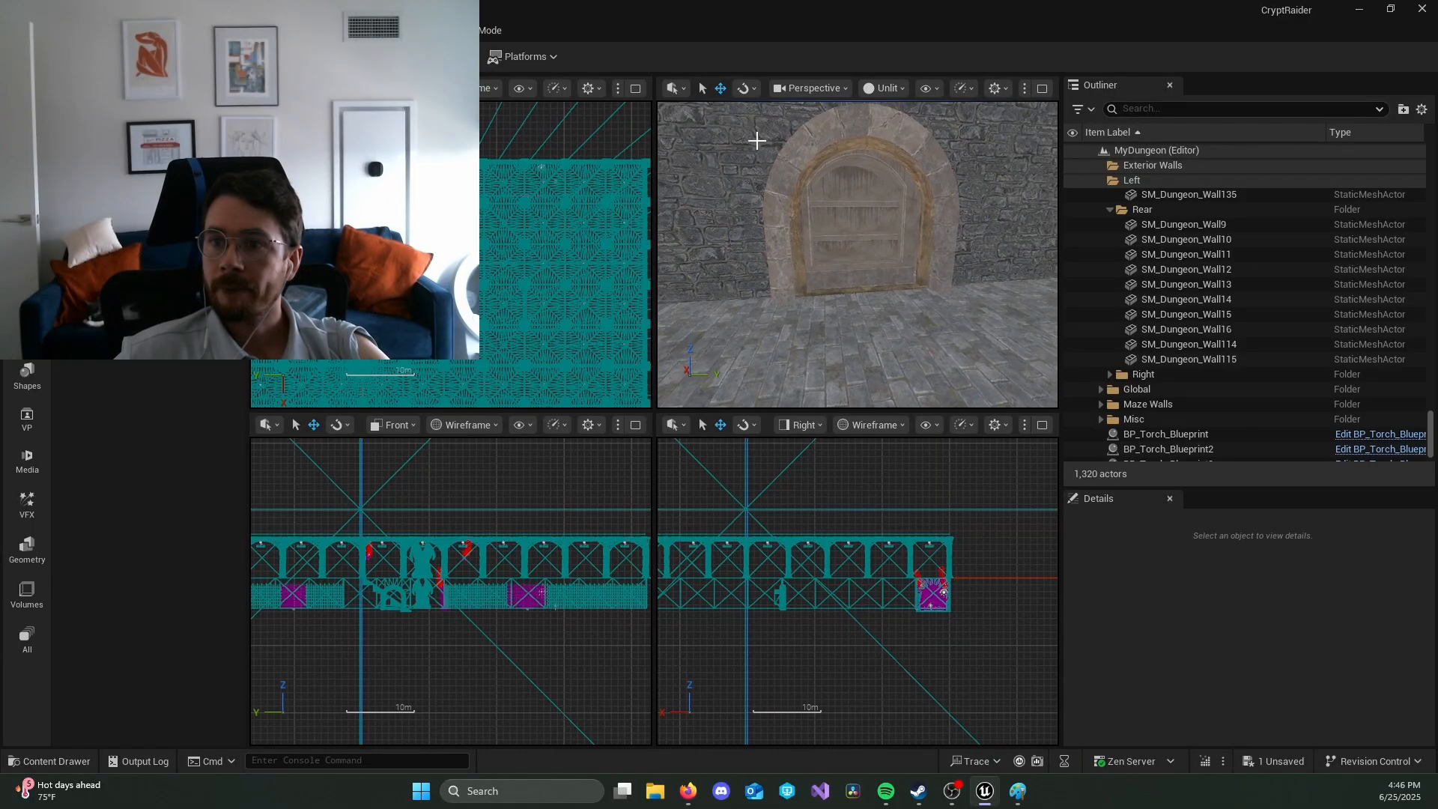
pyautogui.click(836, 205)
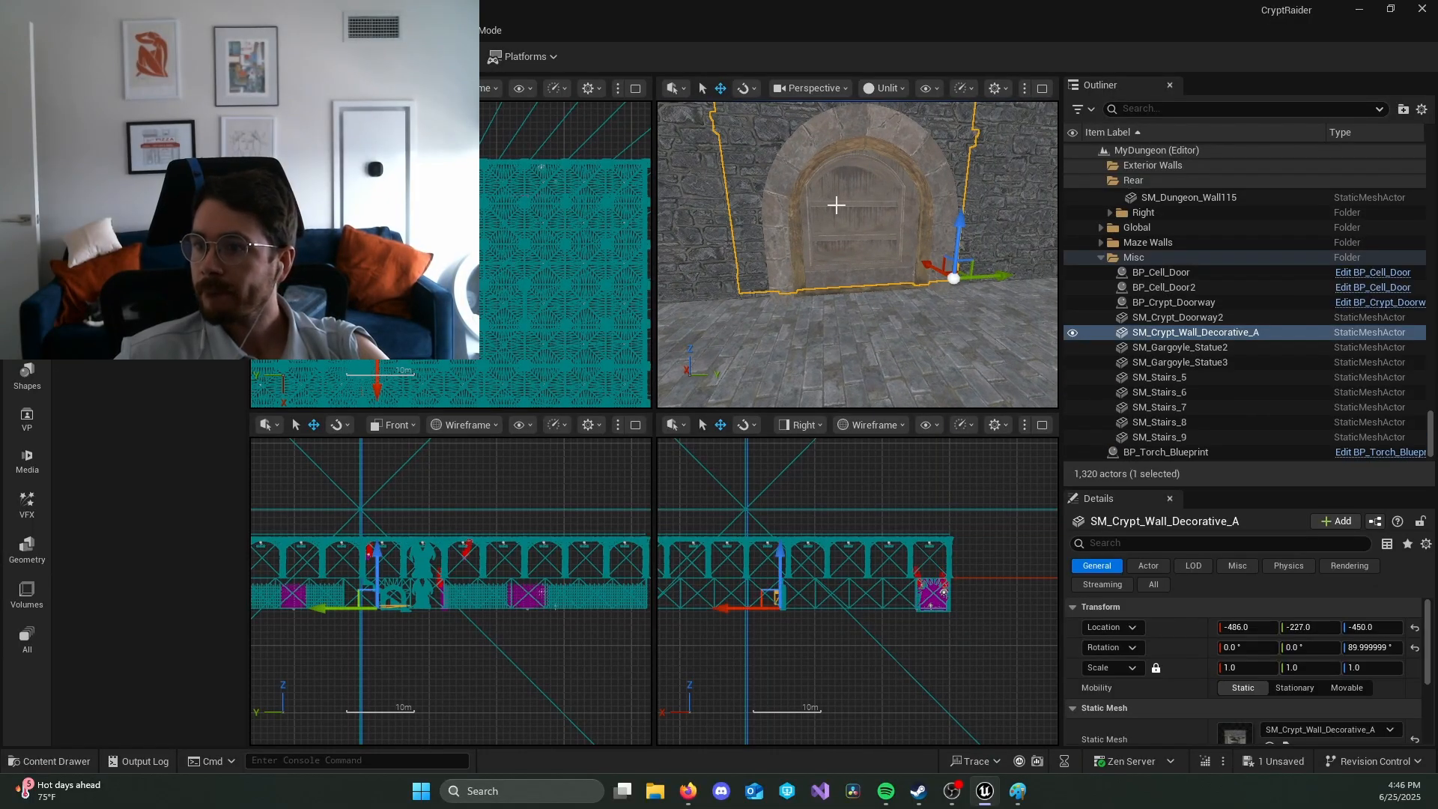
pyautogui.click(1251, 332)
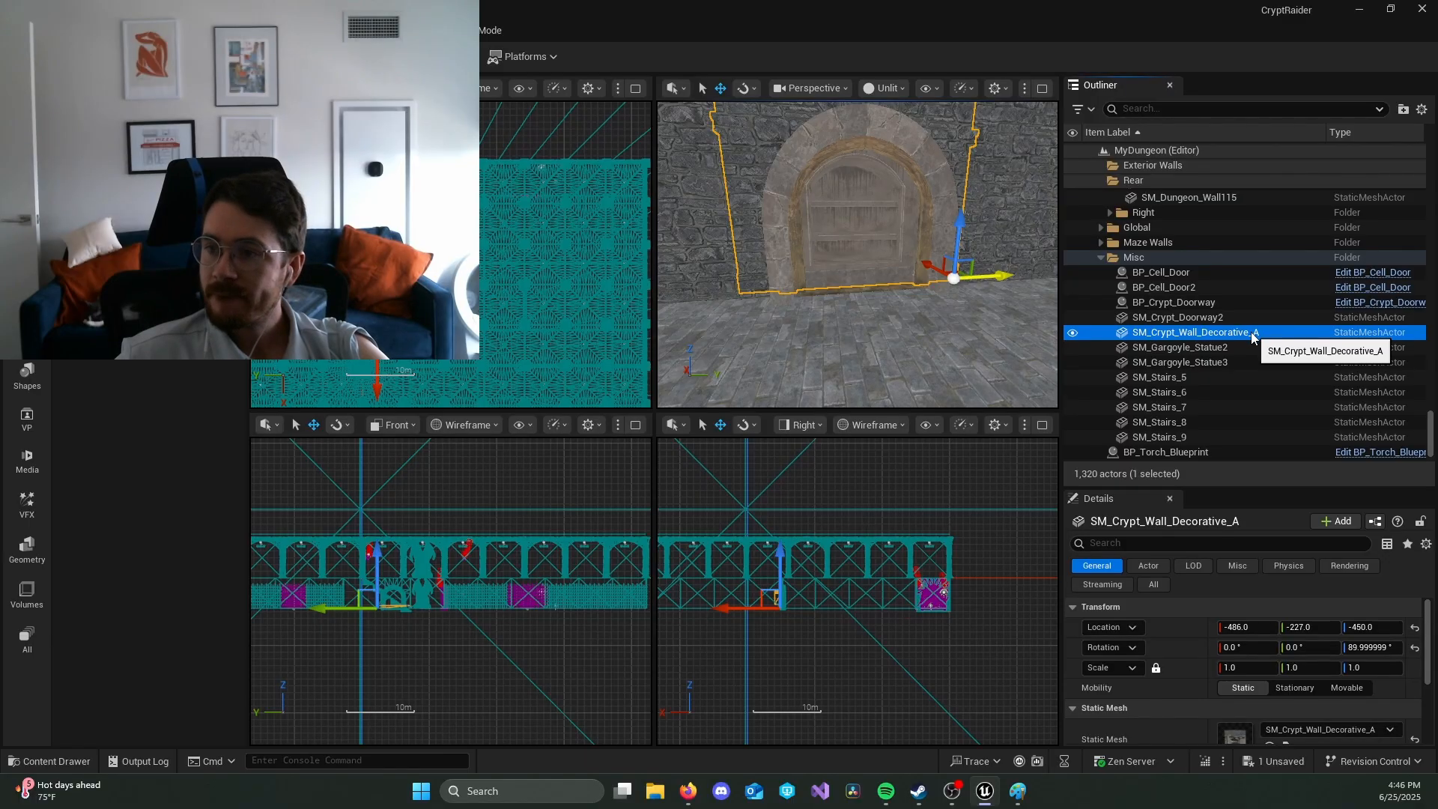
pyautogui.doubleClick(1250, 332)
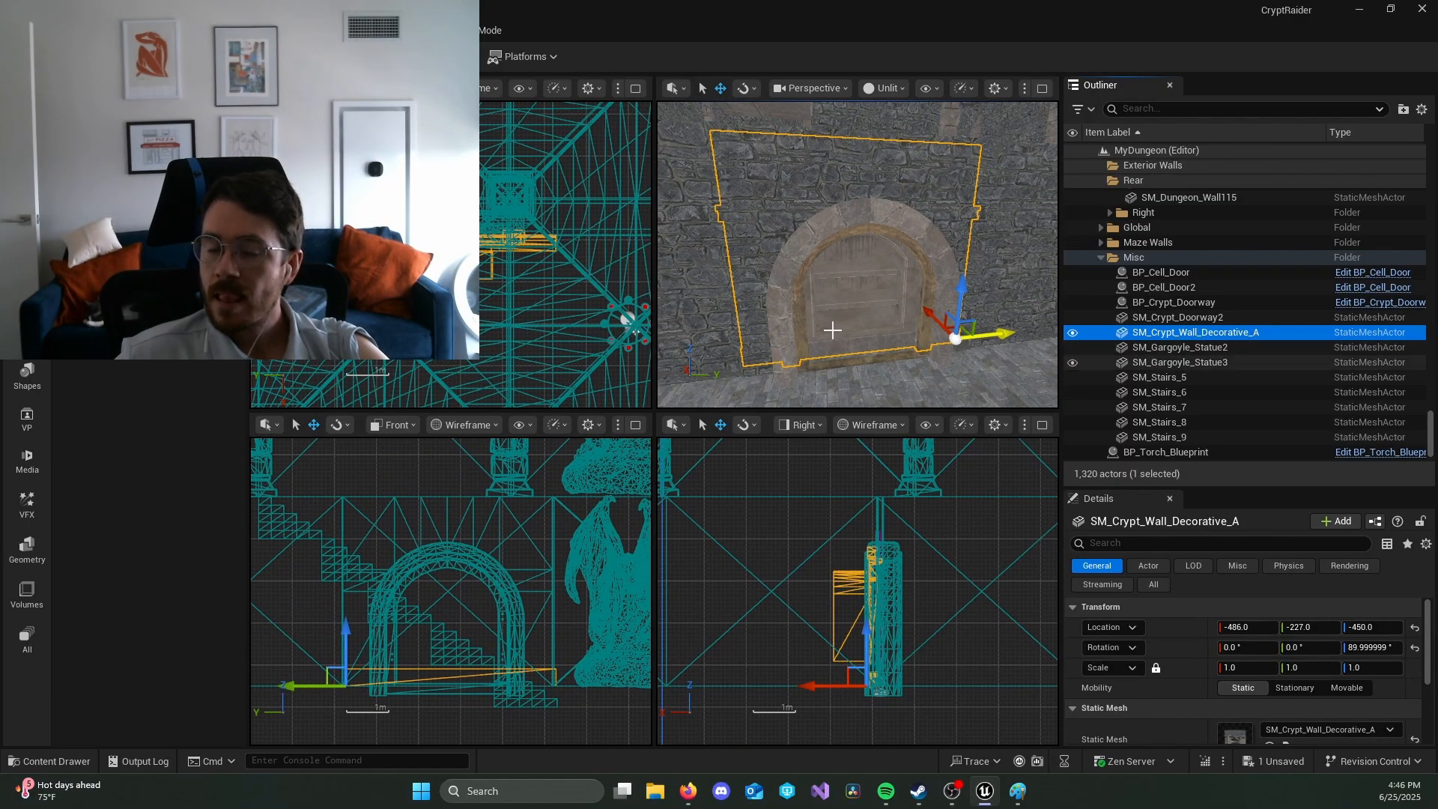
pyautogui.click(687, 791)
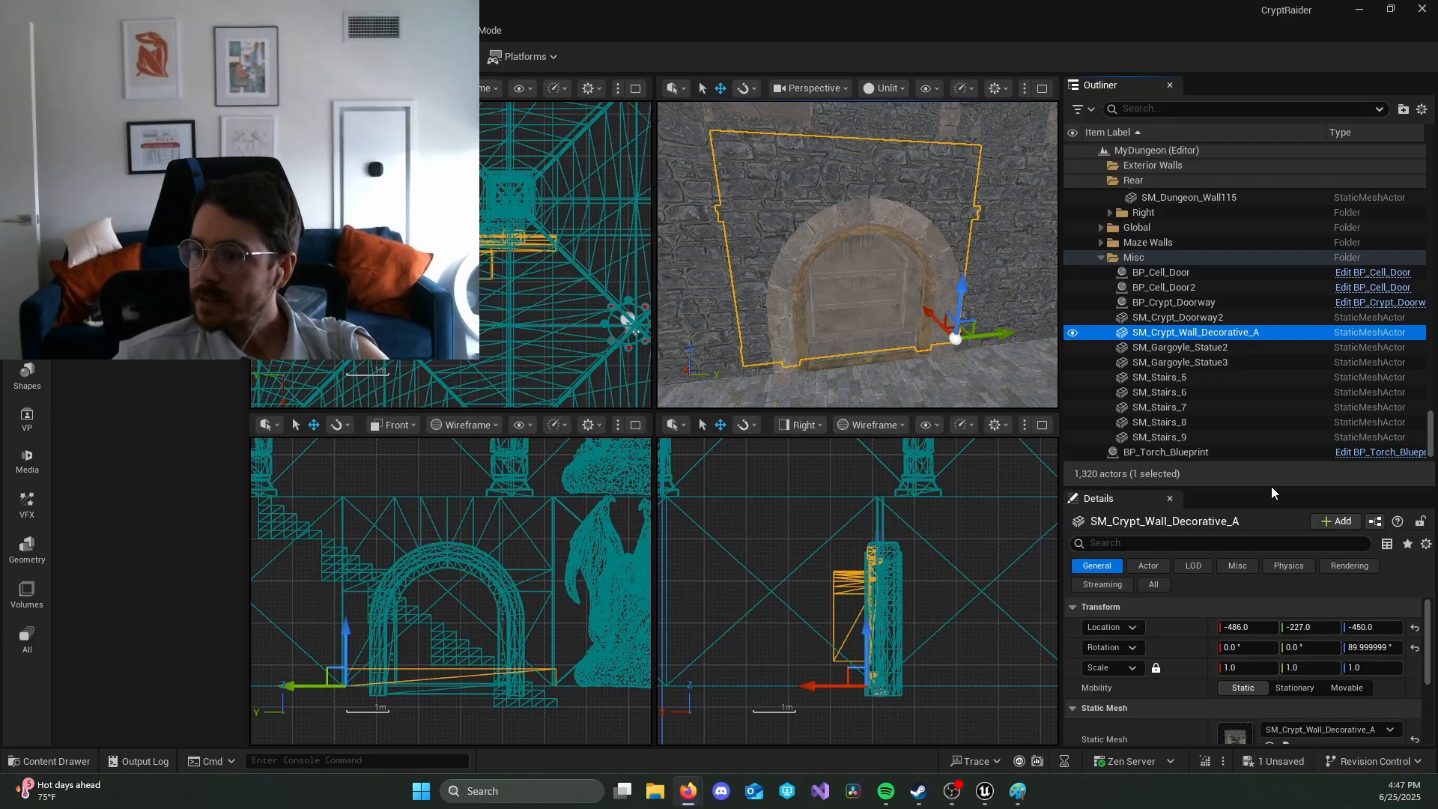
pyautogui.click(1348, 533)
pyautogui.click(1348, 527)
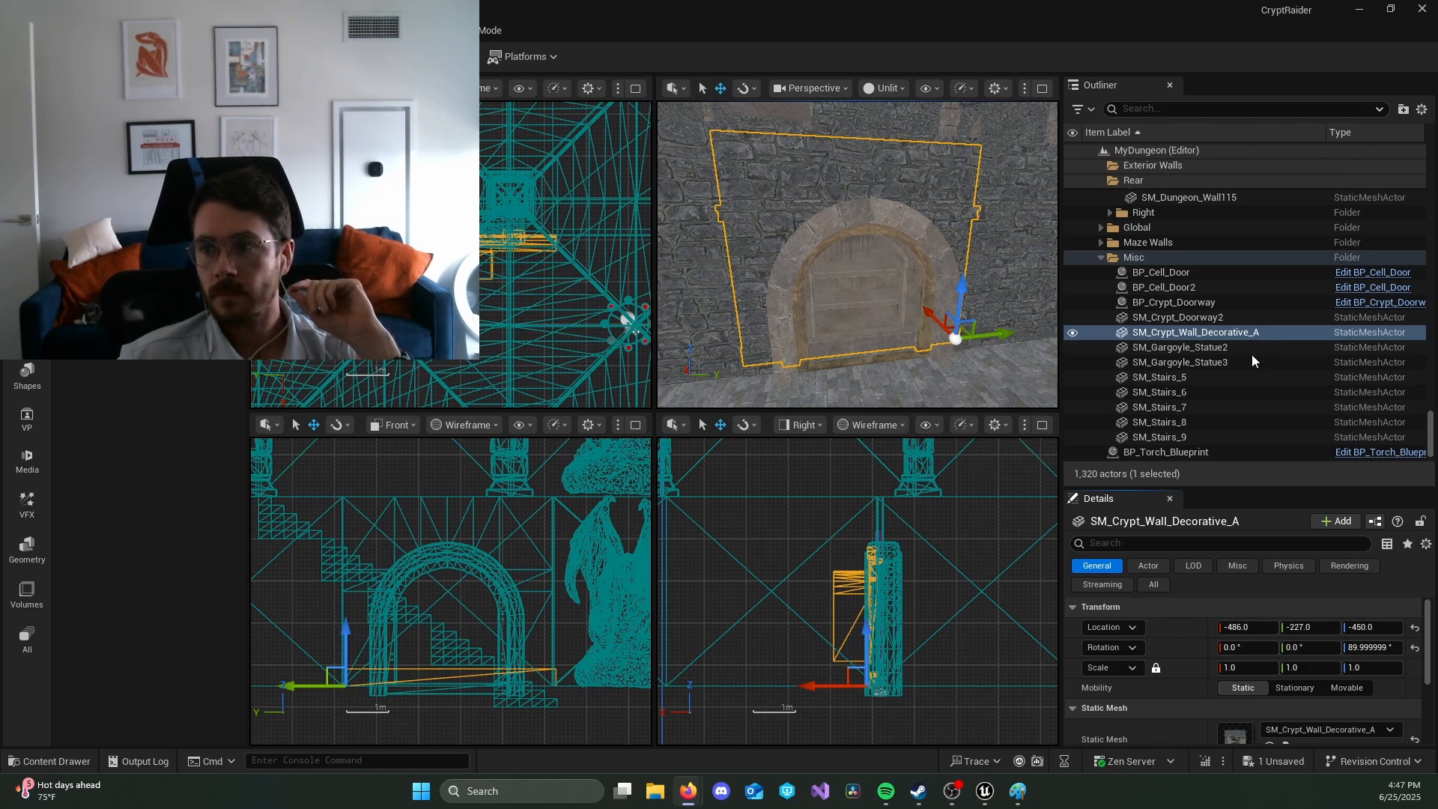
# Step: Create a C++ Actor Component class named Mover from the selected SM_Crypt_Wall_Decorative_A actor
pyautogui.click(1340, 521)
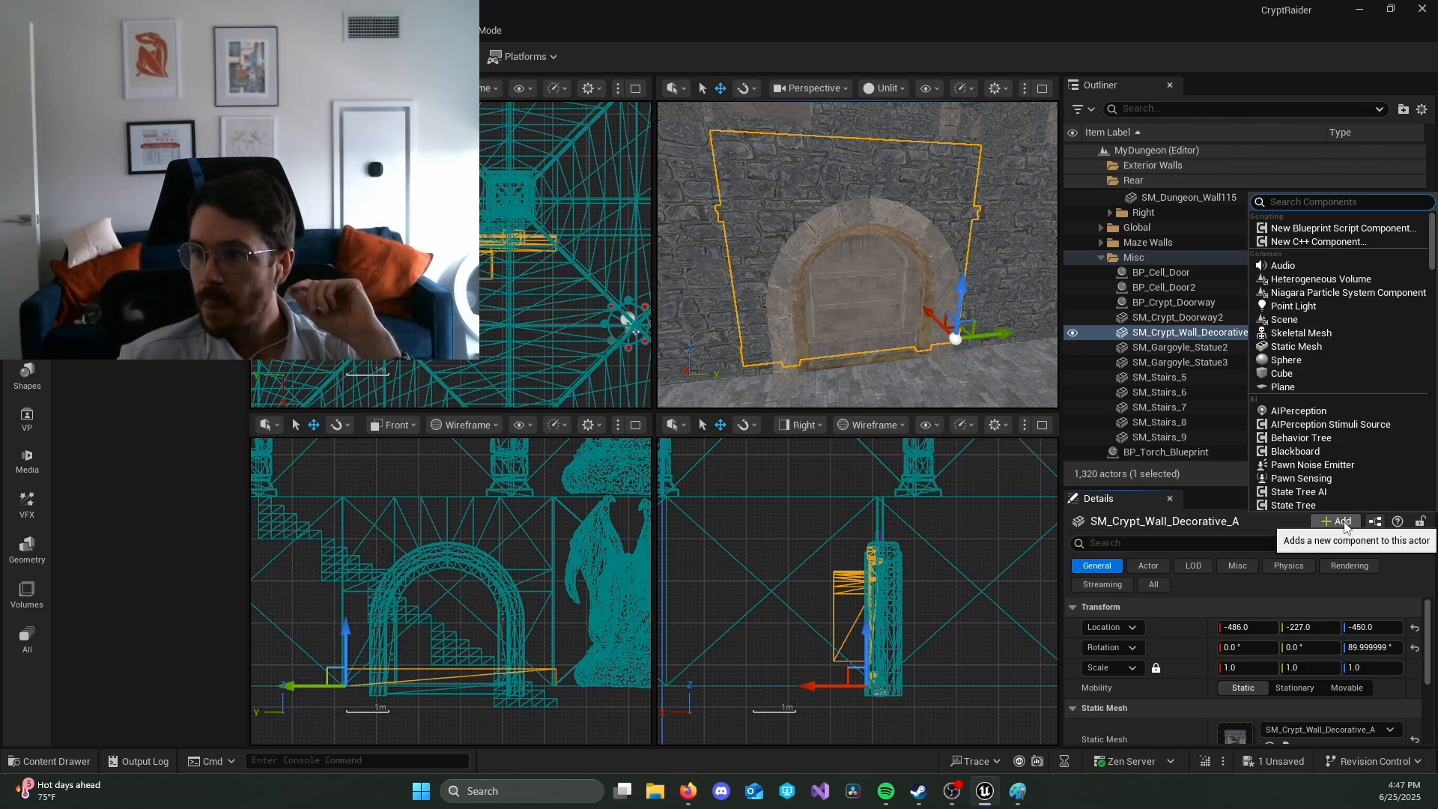
pyautogui.click(1318, 242)
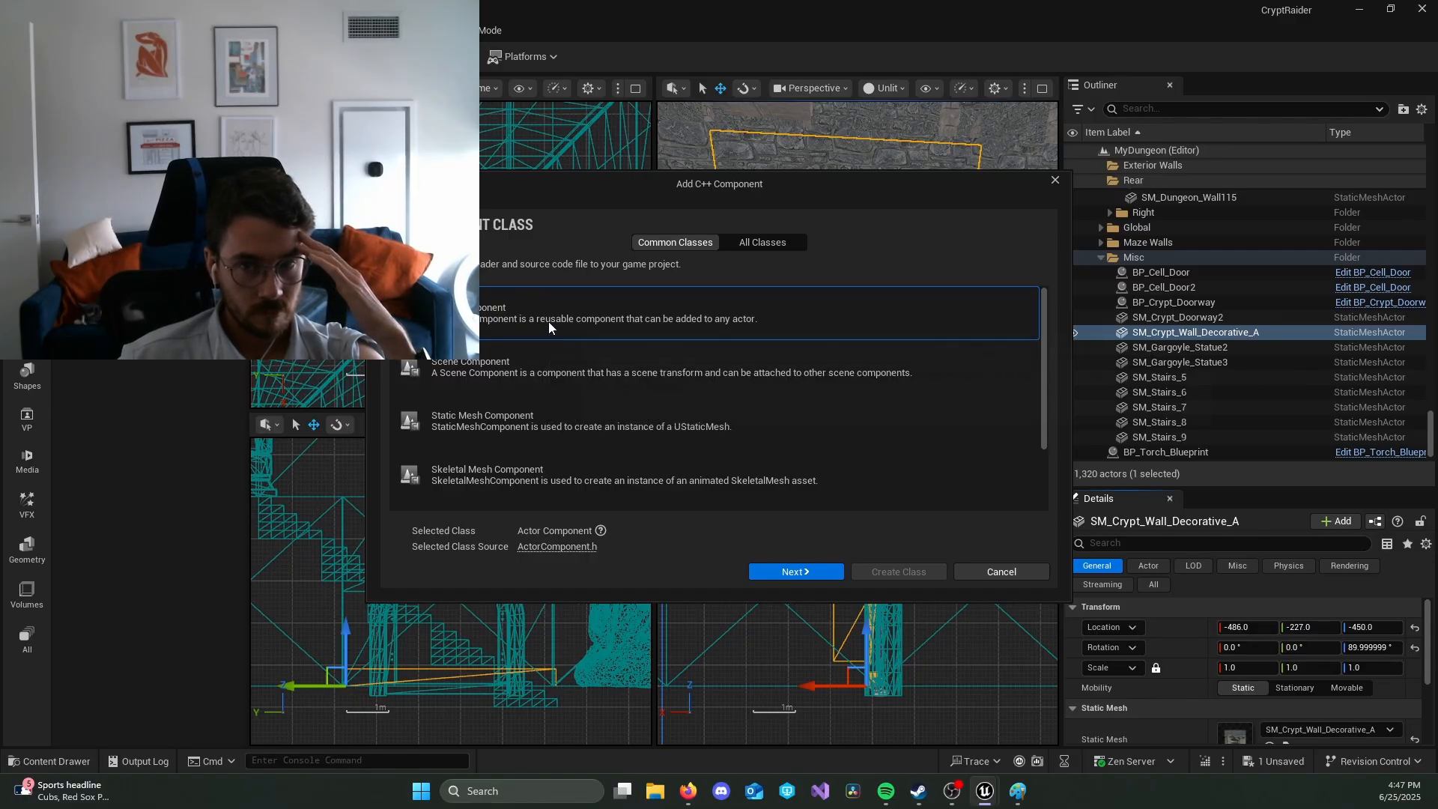
pyautogui.click(802, 576)
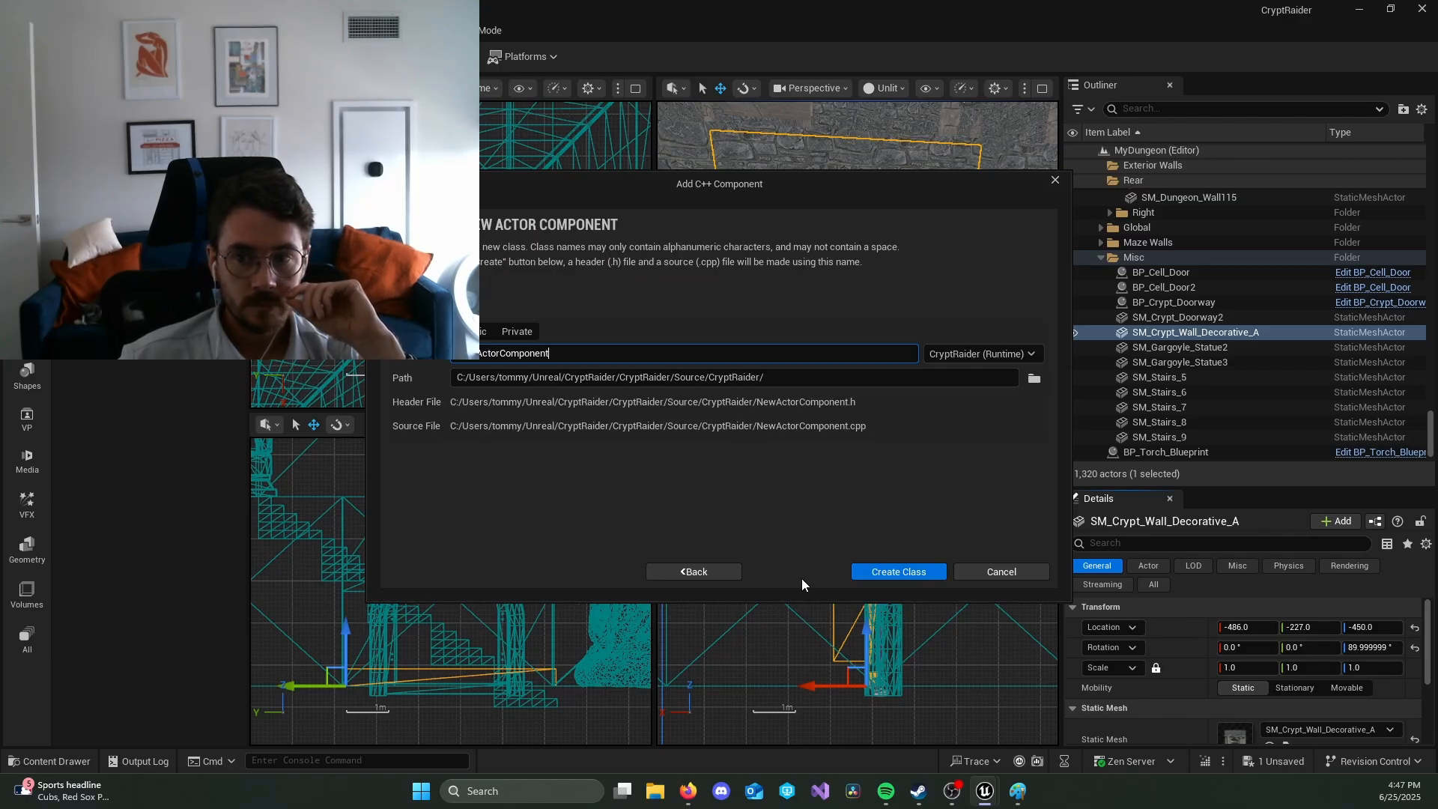
pyautogui.doubleClick(618, 357)
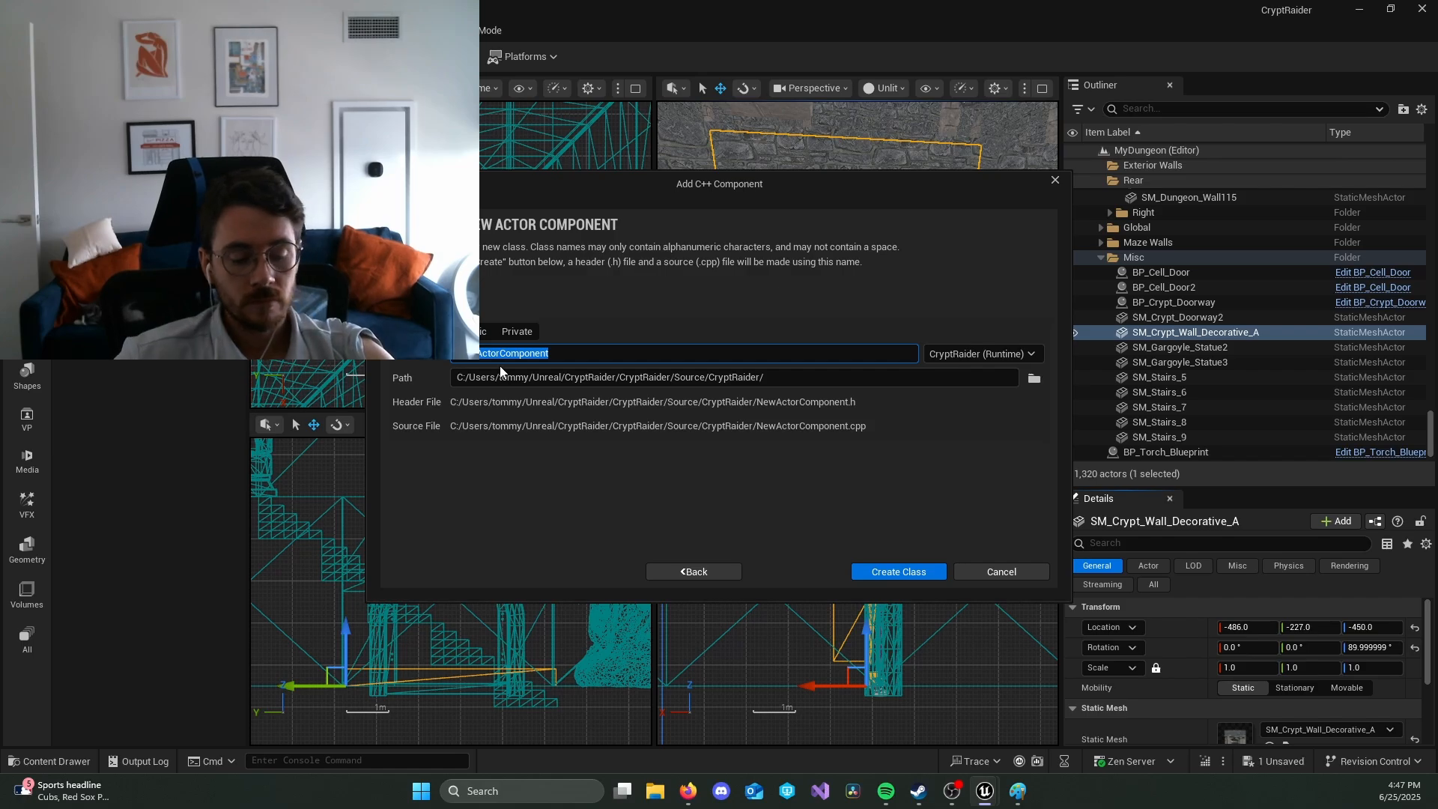
pyautogui.write('Mover')
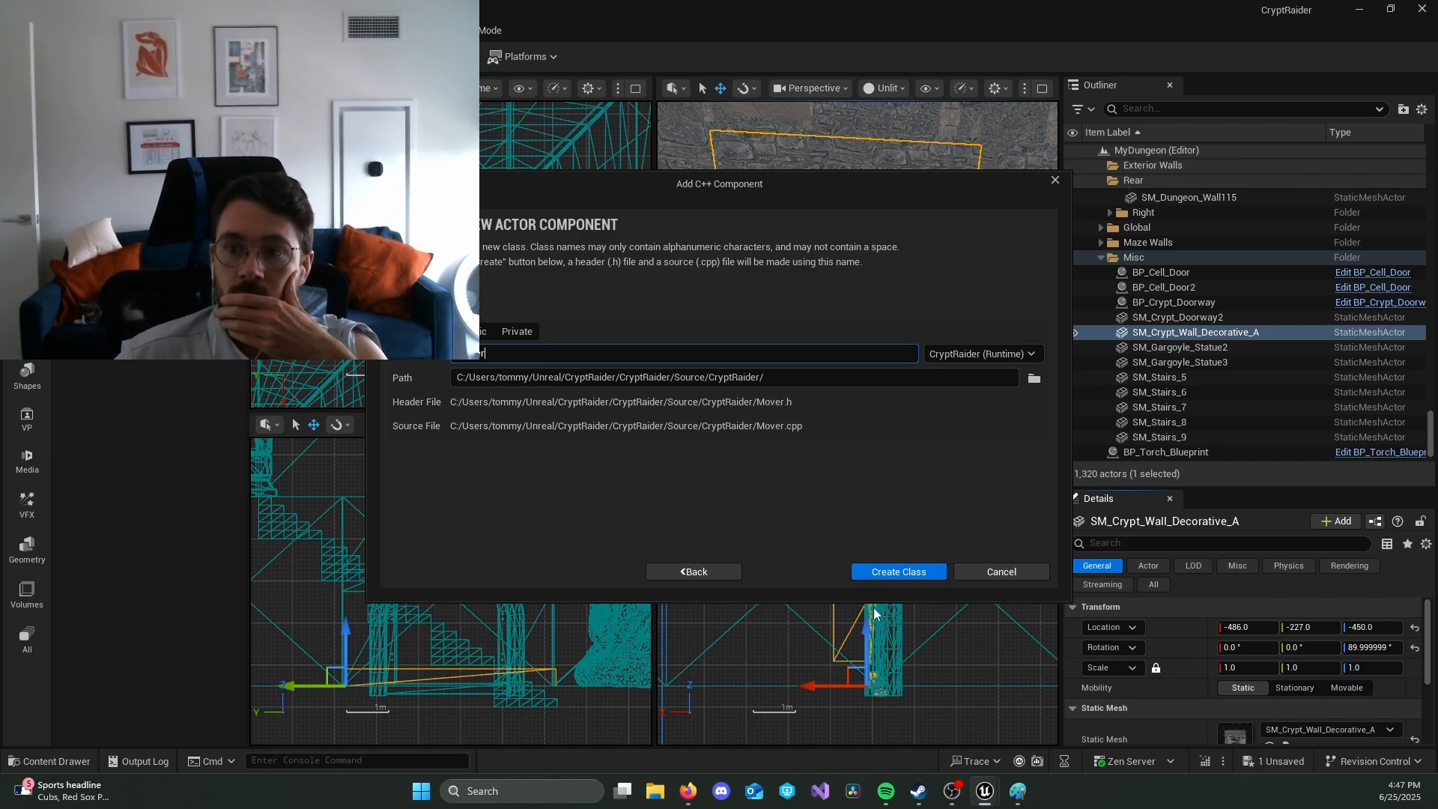
pyautogui.click(898, 572)
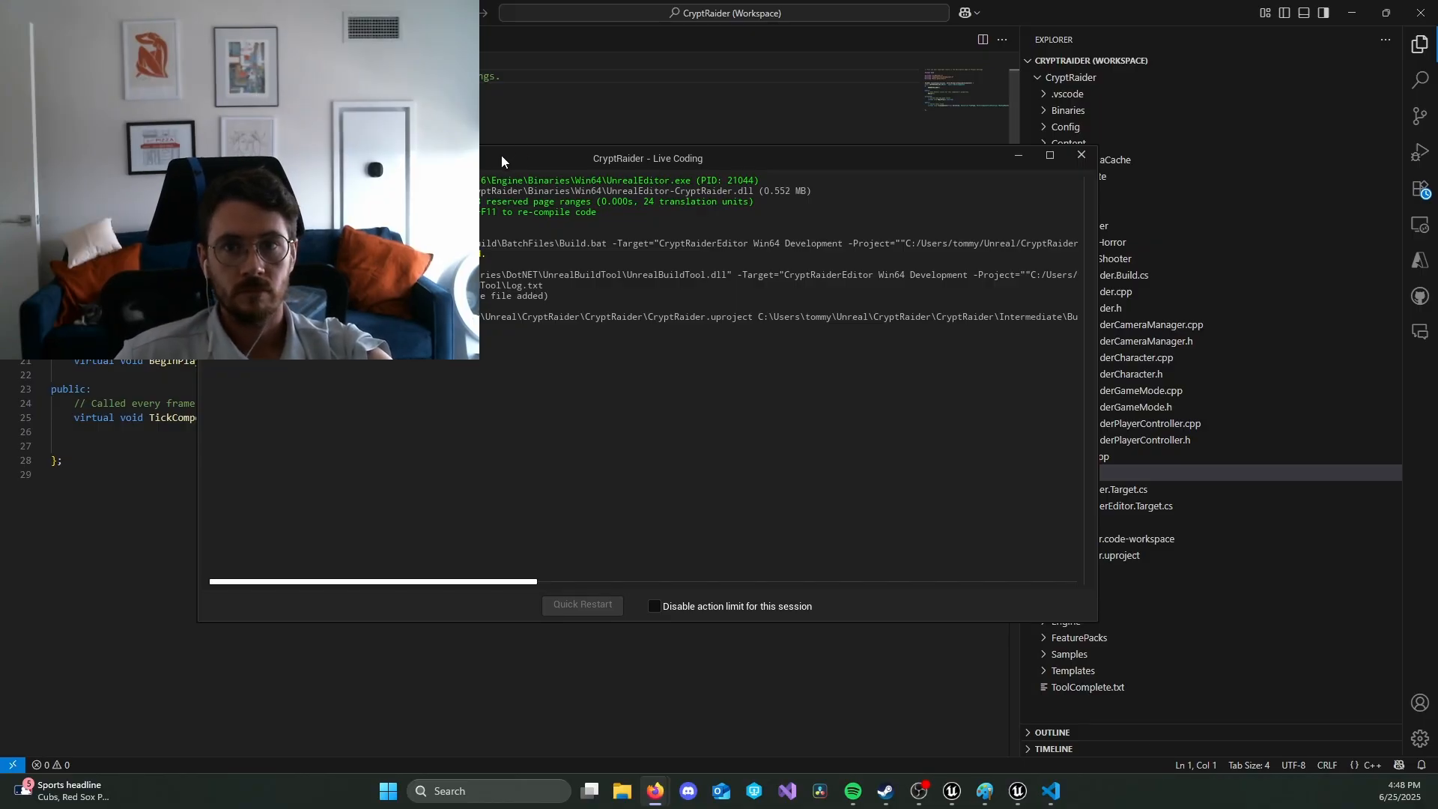
pyautogui.moveTo(501, 155); pyautogui.dragTo(796, 107)
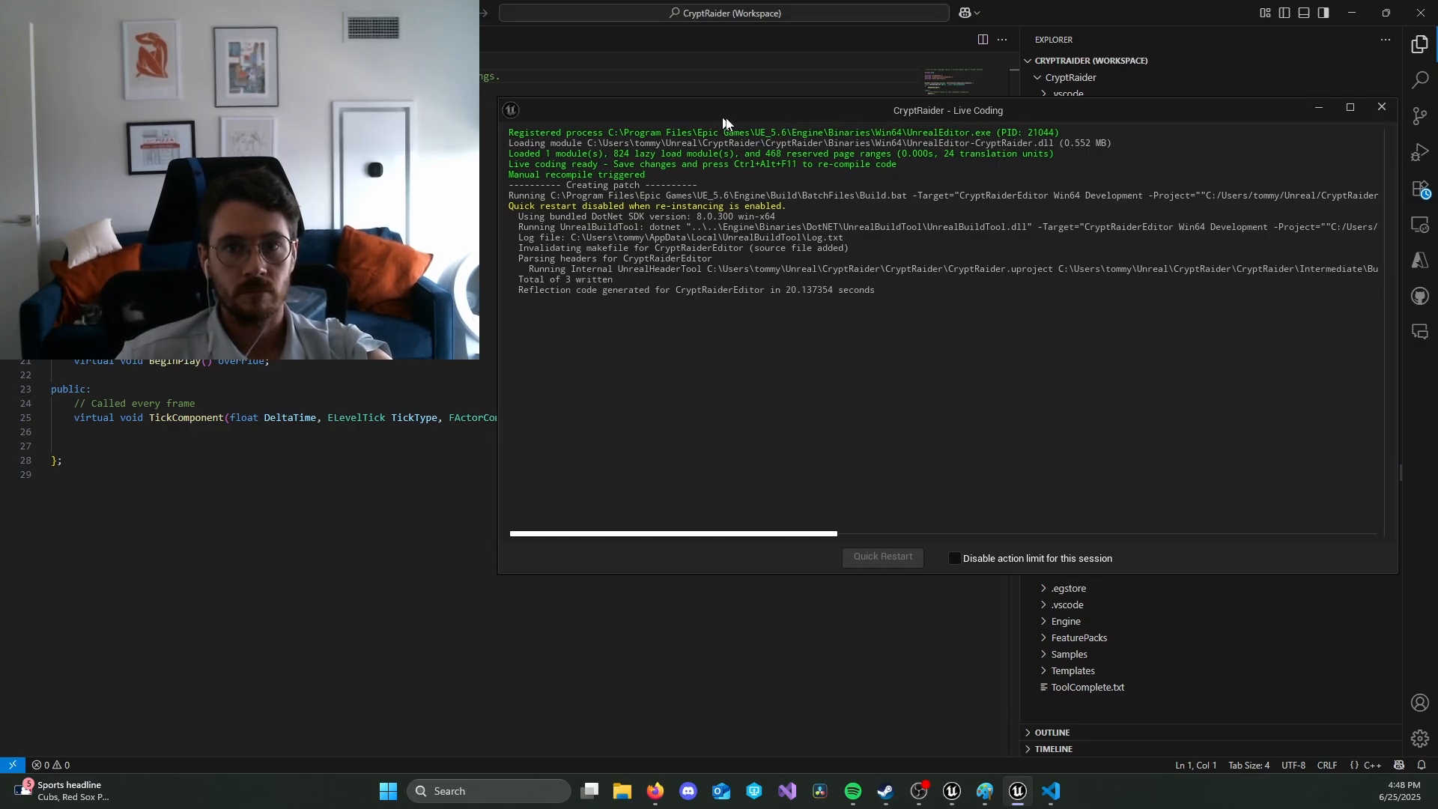
pyautogui.moveTo(720, 119); pyautogui.dragTo(554, 107)
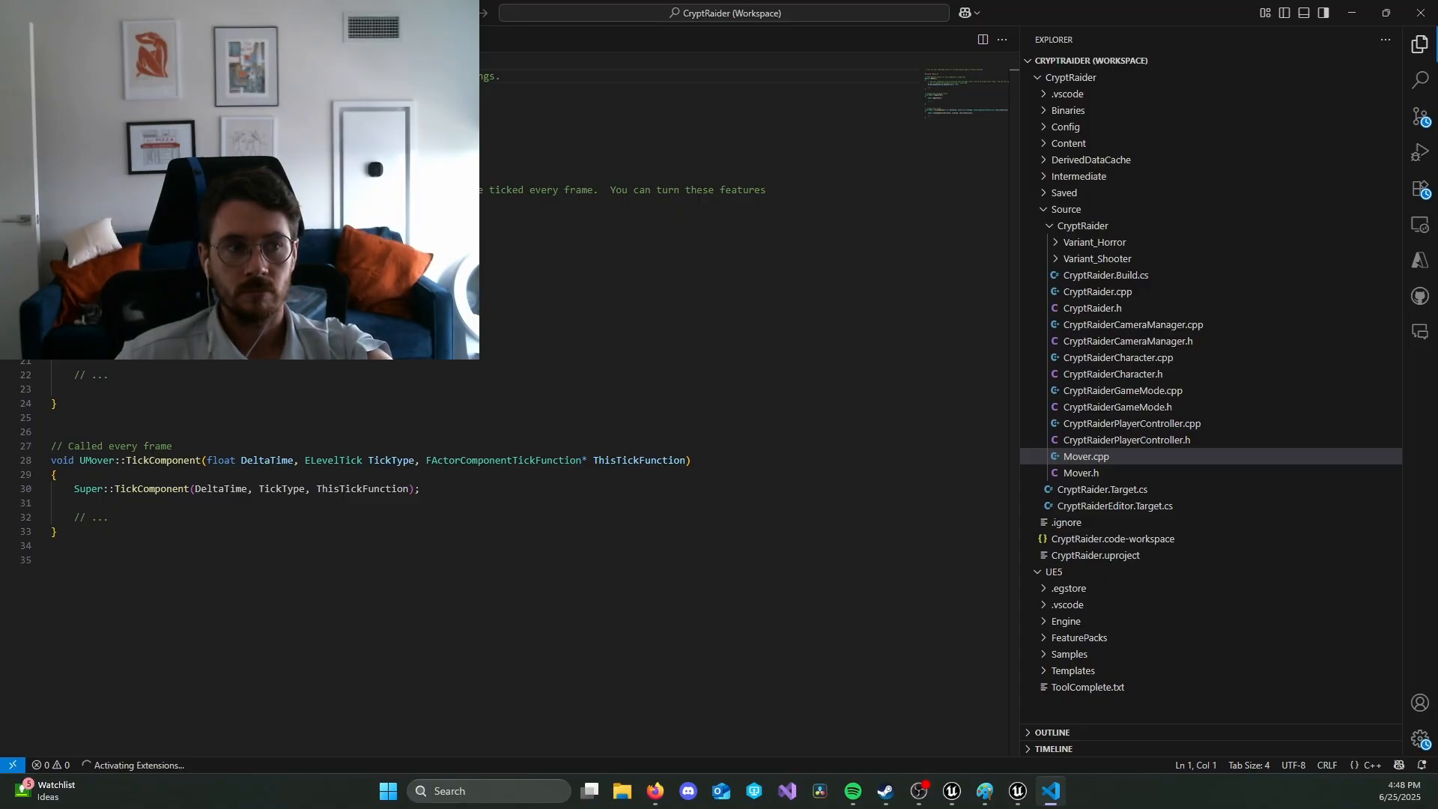
# Step: In Mover.cpp, replace TickComponent's placeholder comment with a UE_LOG call using LogTemp, Display and the text "Mover is ticking"
pyautogui.click(157, 517)
pyautogui.press('BackSpace')
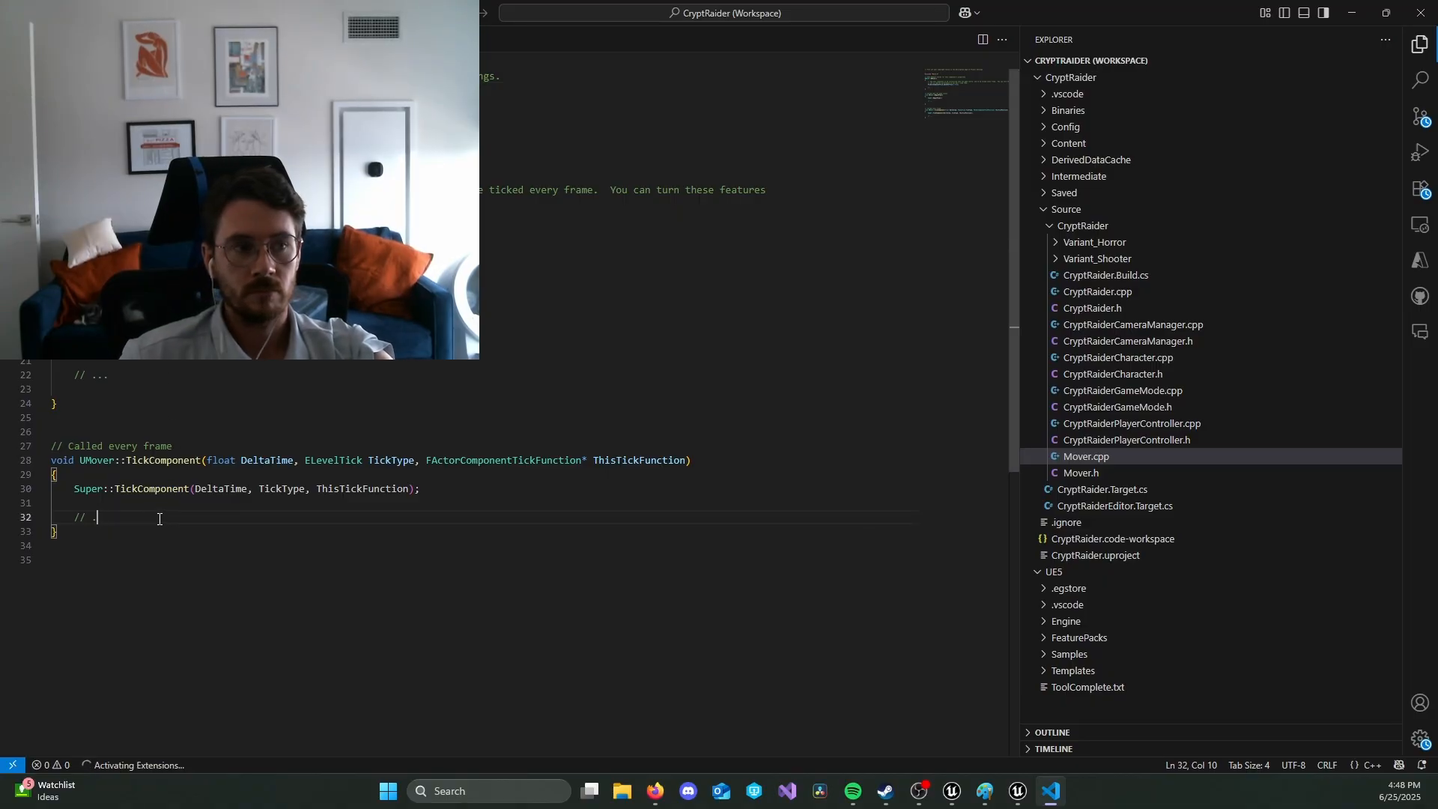
pyautogui.press('BackSpace')
pyautogui.press('BackSpace')
pyautogui.press('BackSpace')
pyautogui.press('BackSpace')
pyautogui.press('BackSpace')
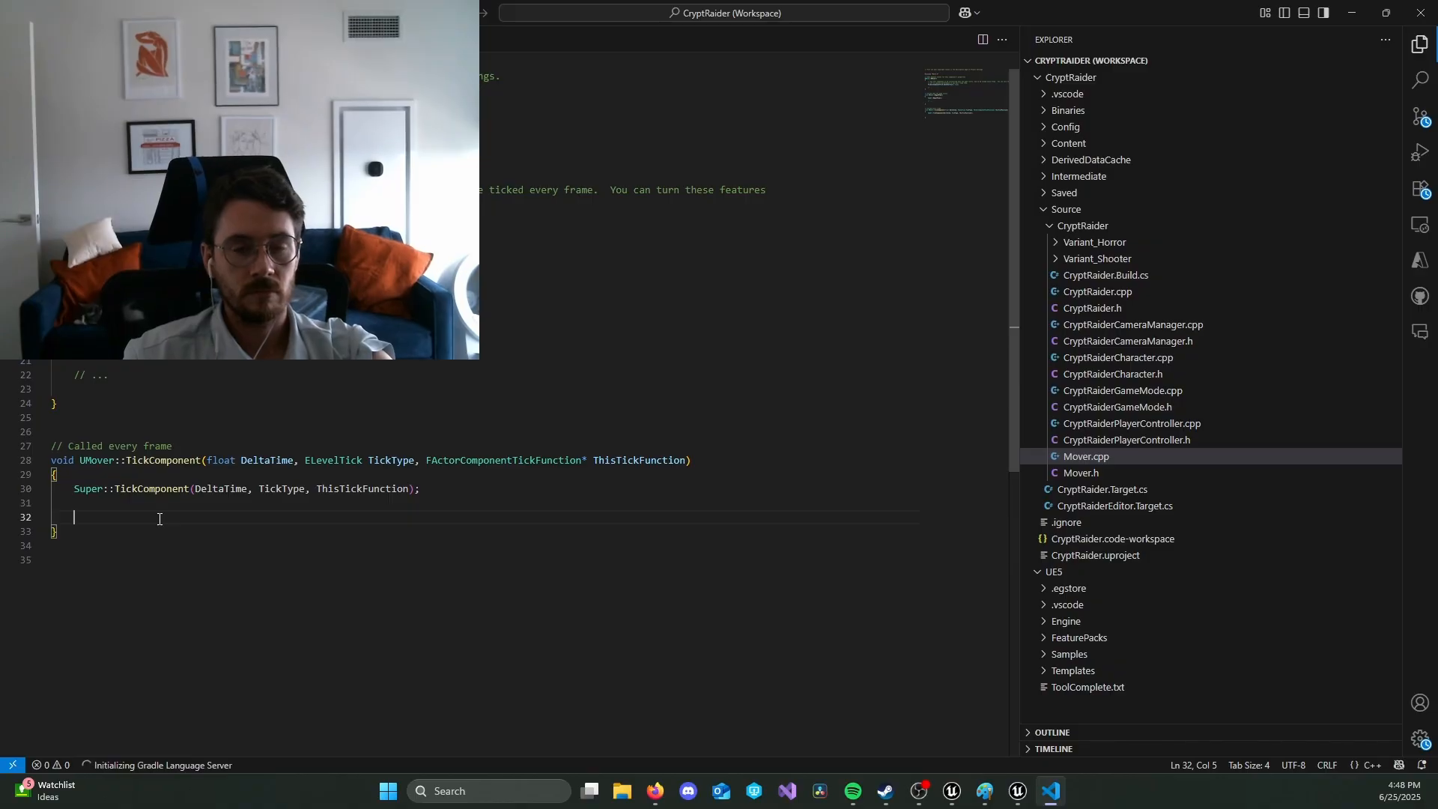
pyautogui.write('ue_log')
pyautogui.press('Tab')
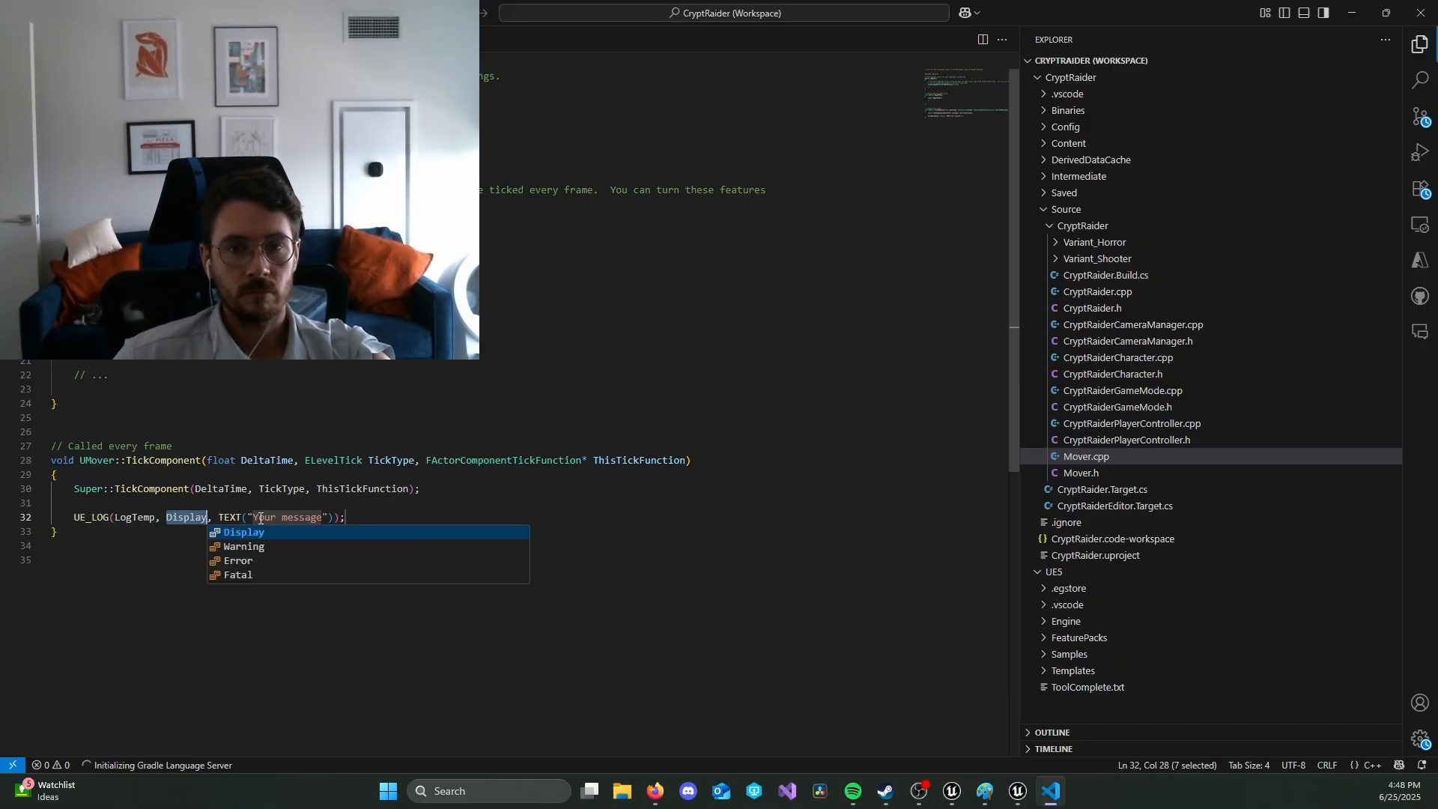
pyautogui.moveTo(255, 517); pyautogui.dragTo(324, 523)
pyautogui.write('Mover i')
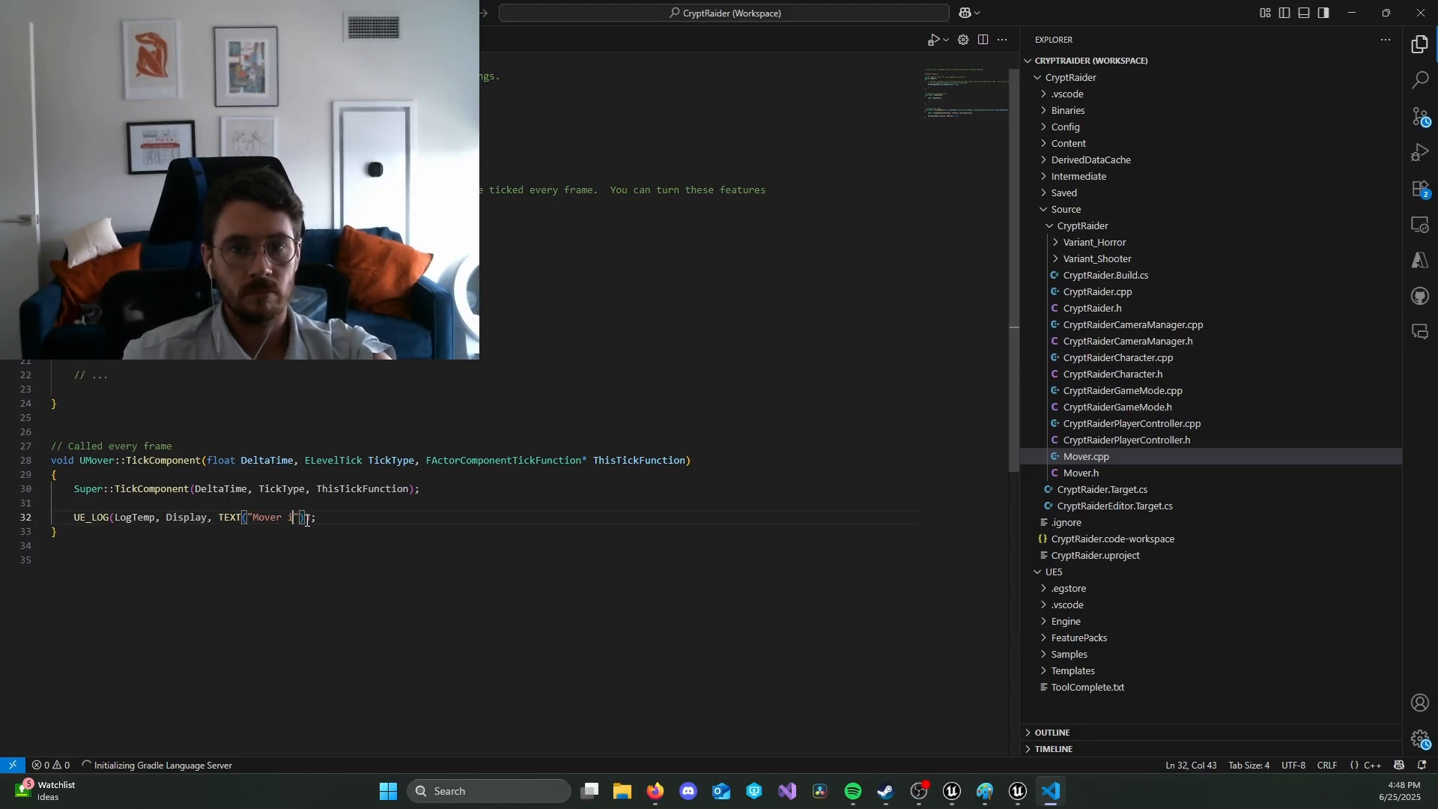
pyautogui.write('s ticking')
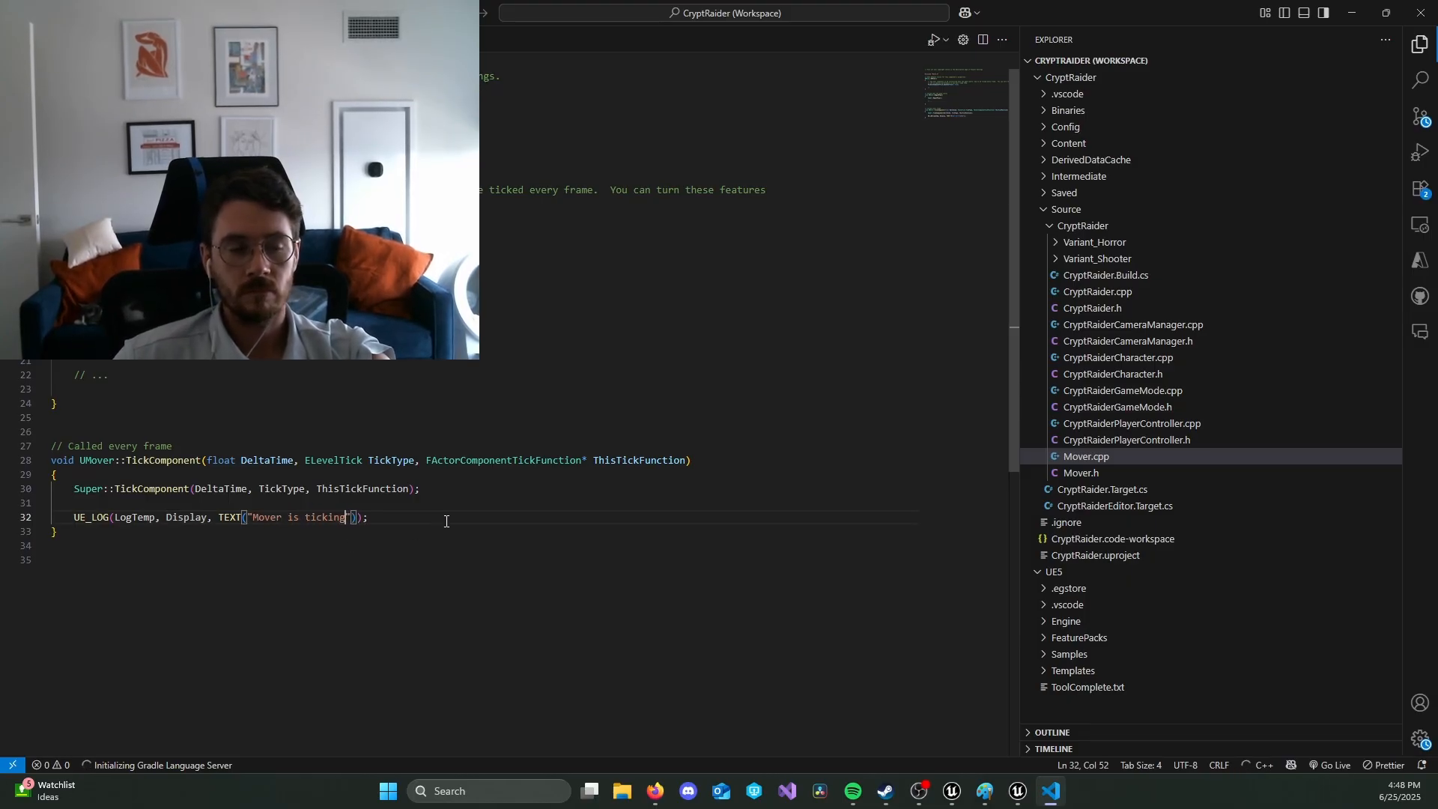
pyautogui.press('End')
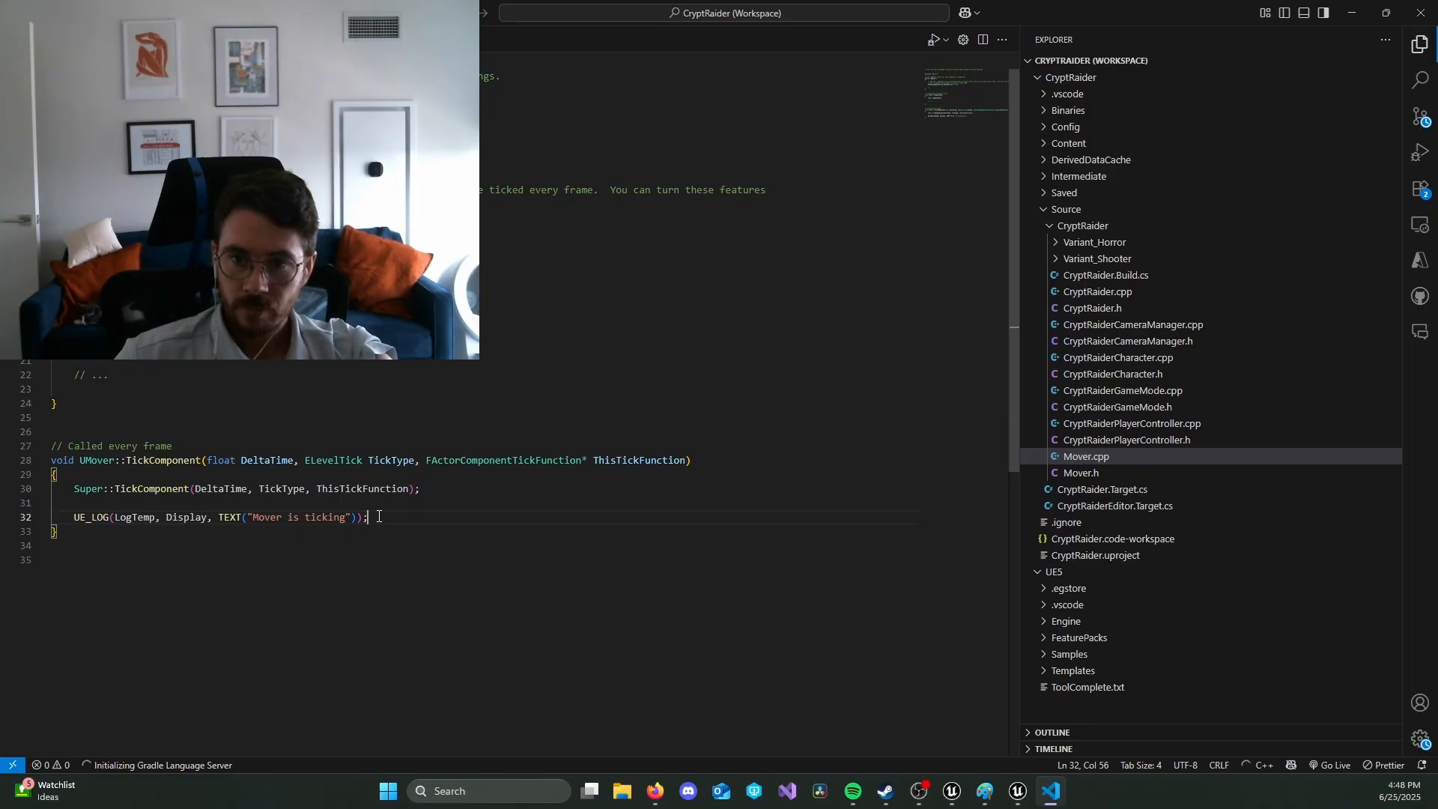
# Step: Check the Live Coding build progress and return to the Unreal level editor
pyautogui.click(1020, 790)
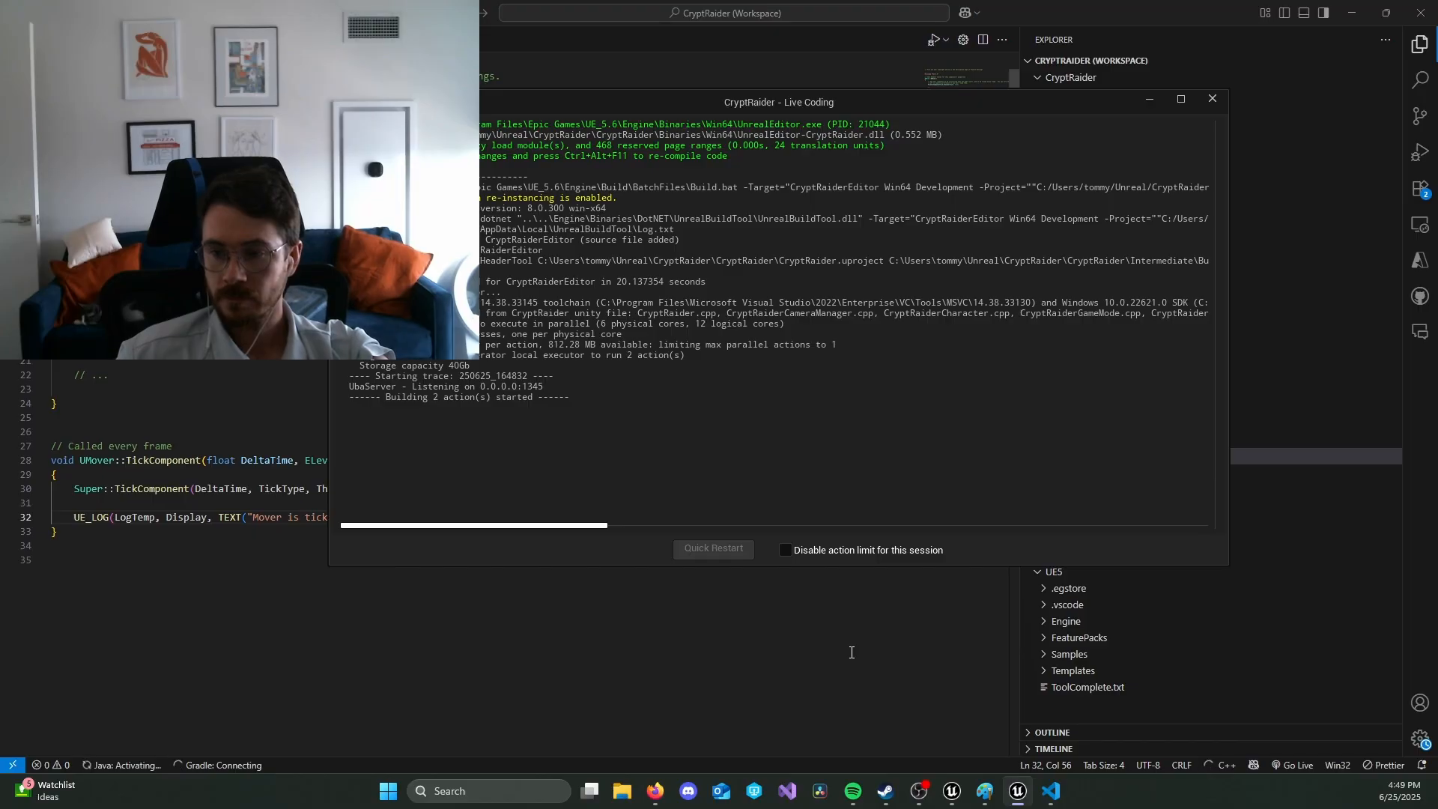
pyautogui.click(951, 801)
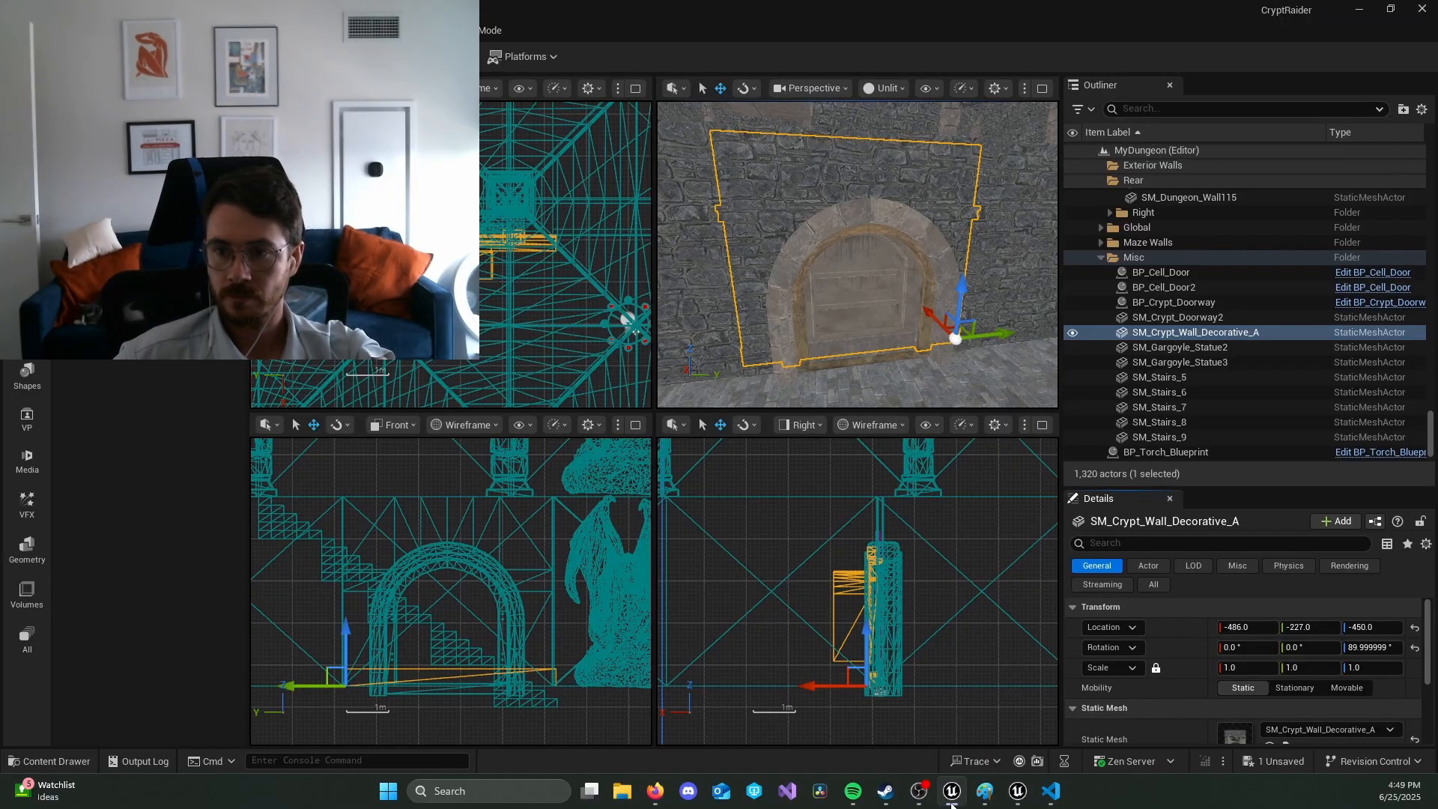
pyautogui.click(1013, 799)
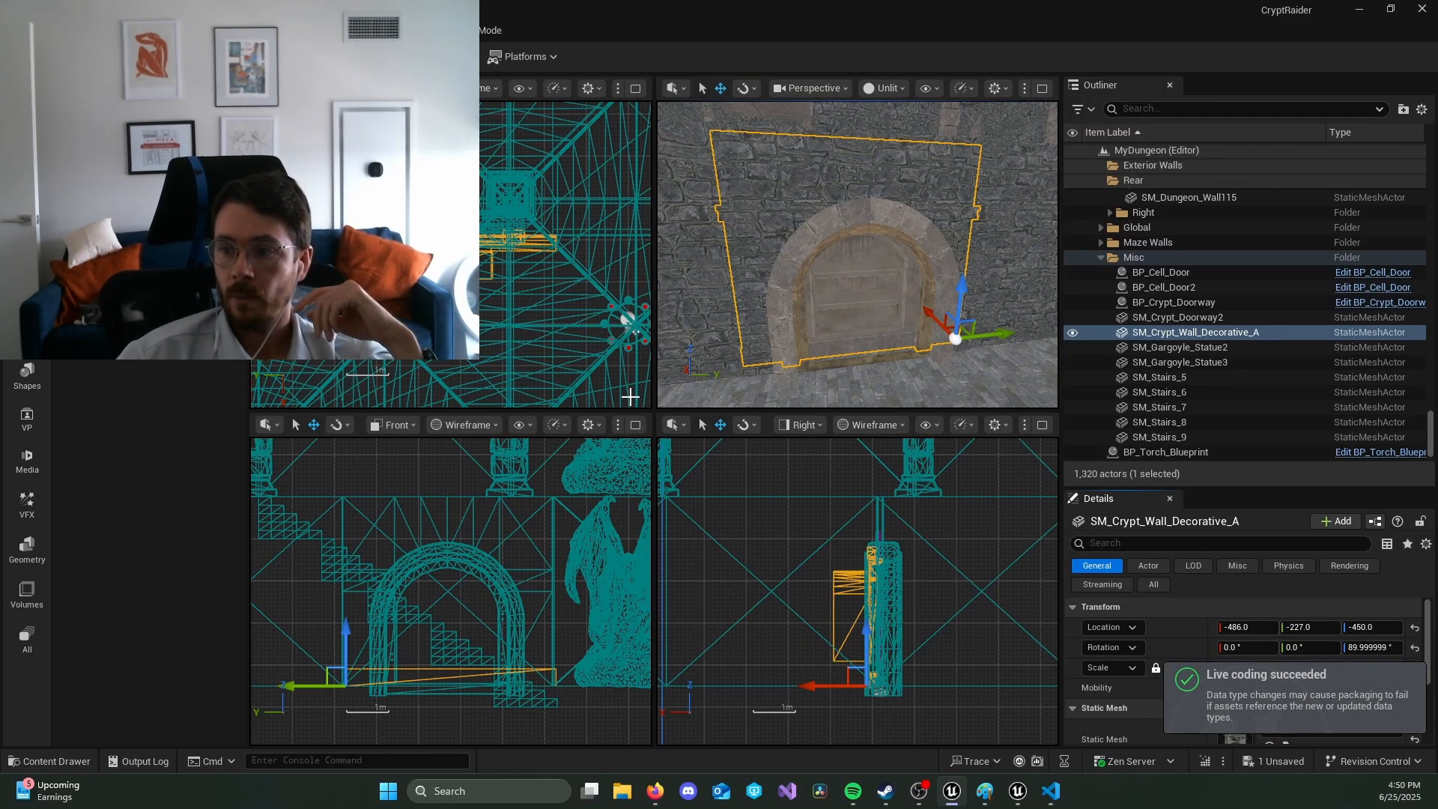
pyautogui.hotkey('alt', 'Tab')
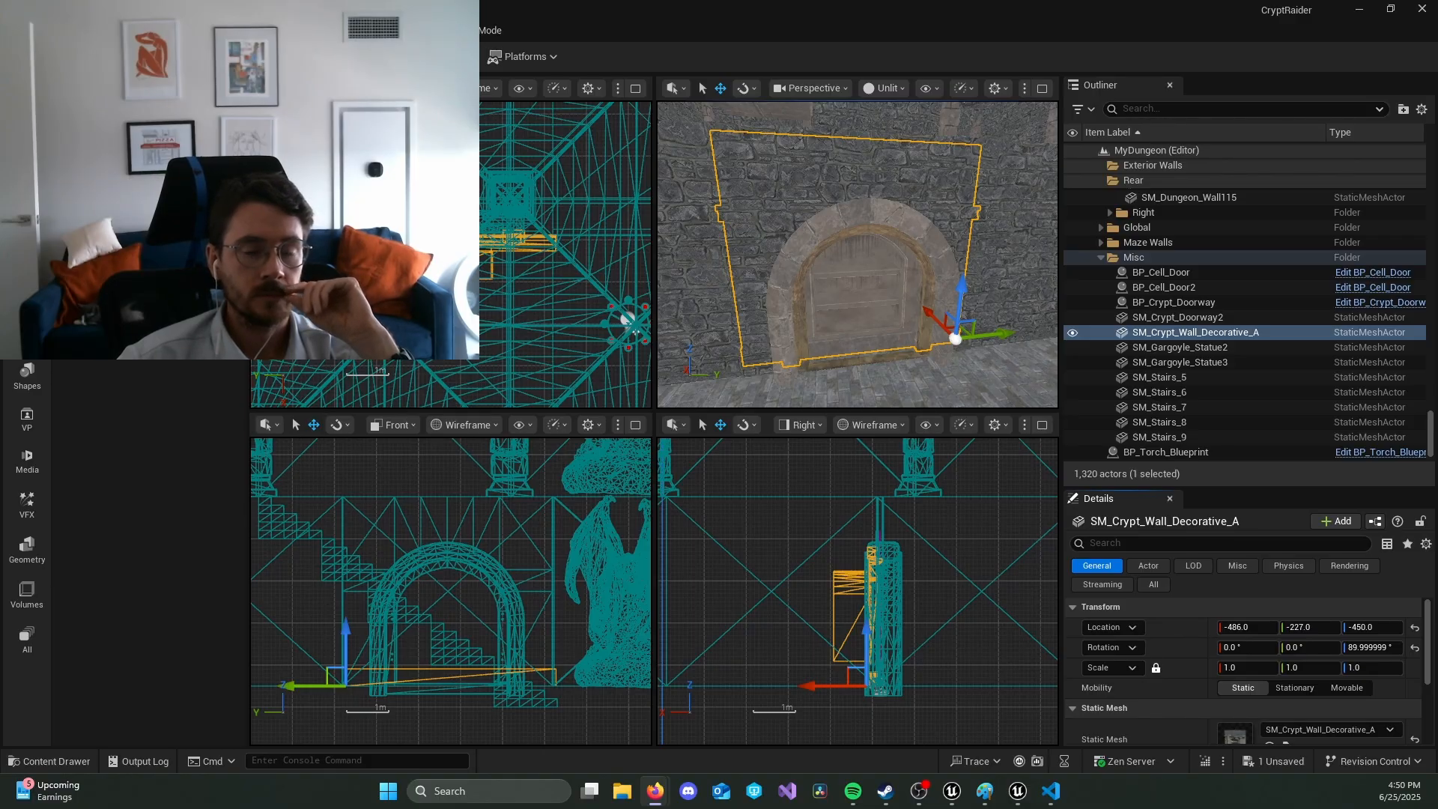
pyautogui.click(850, 310)
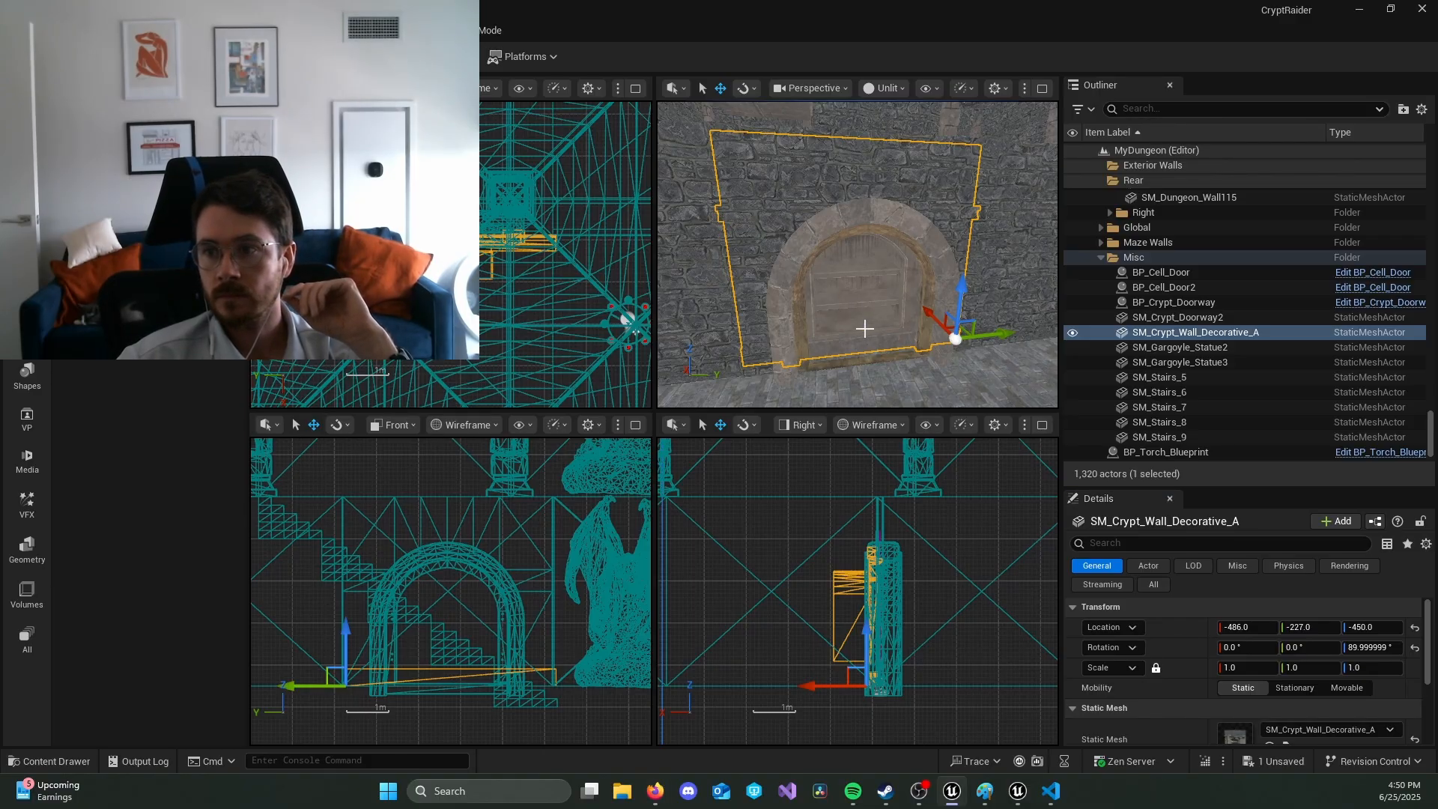
# Step: Add the Mover component to the SM_Crypt_Wall_Decorative_A actor
pyautogui.click(1337, 522)
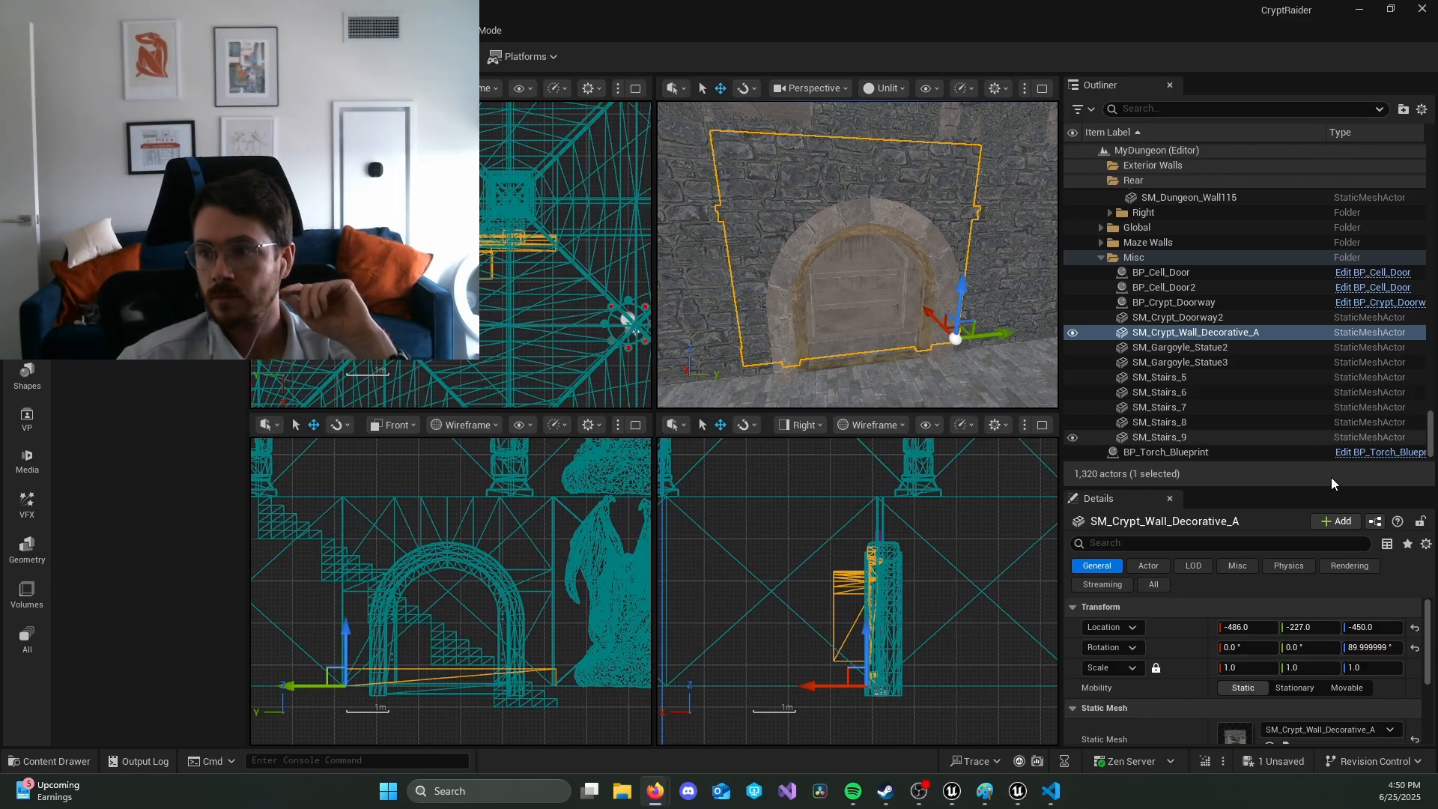
pyautogui.click(1333, 522)
pyautogui.write('Mo')
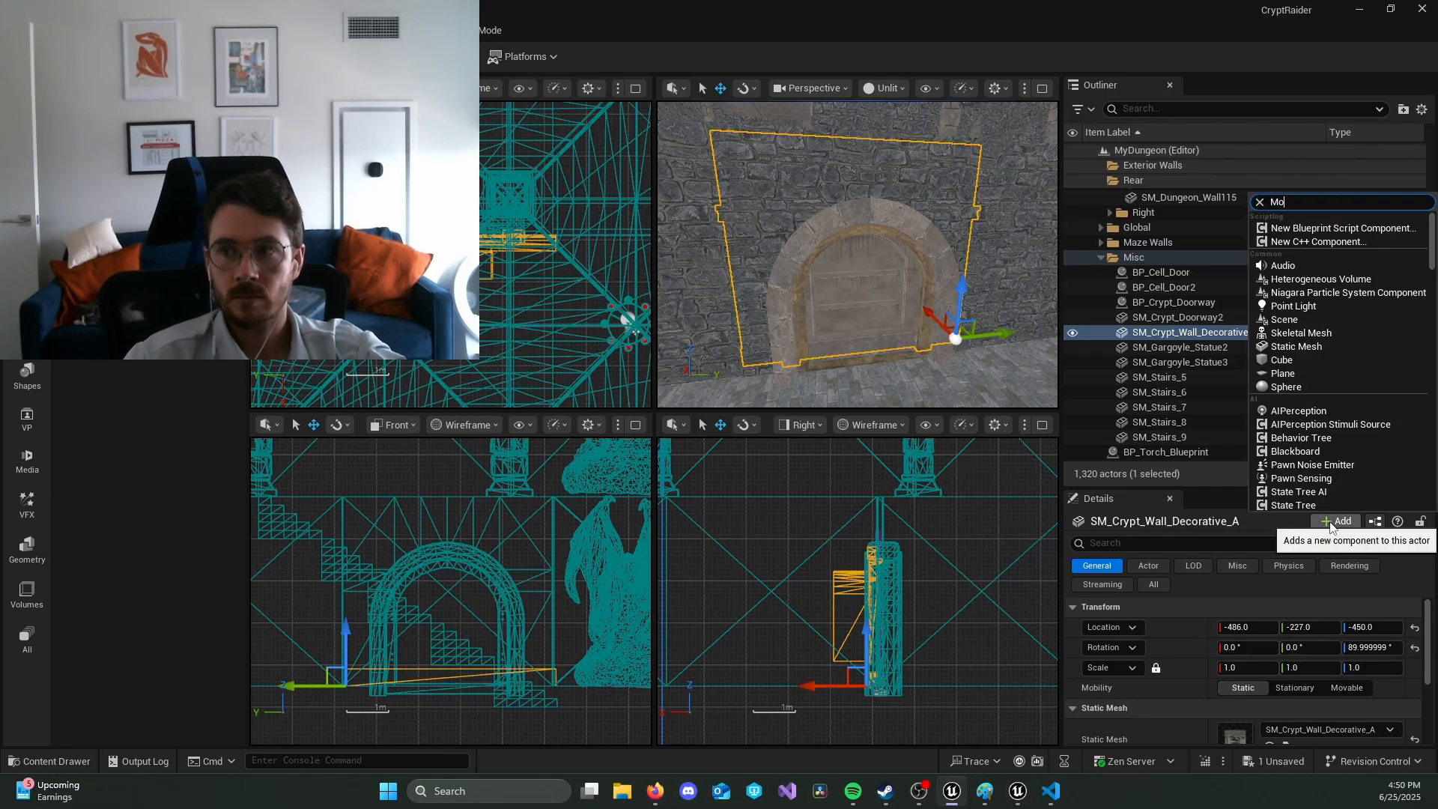
pyautogui.click(1332, 263)
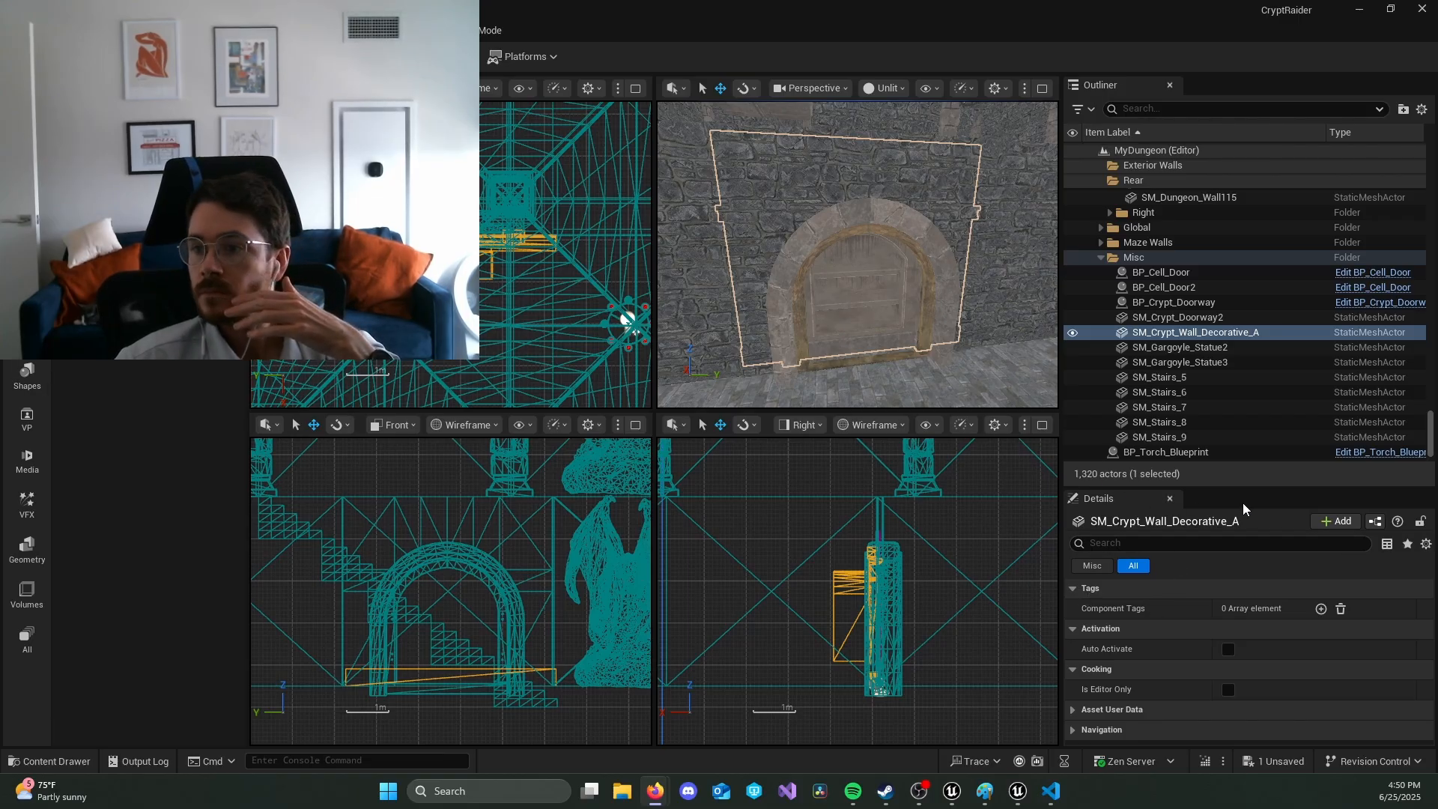
# Step: Enlarge the Details area, examine the Mover component's properties there and in the property matrix, and return to the level
pyautogui.moveTo(1243, 488); pyautogui.dragTo(1248, 383)
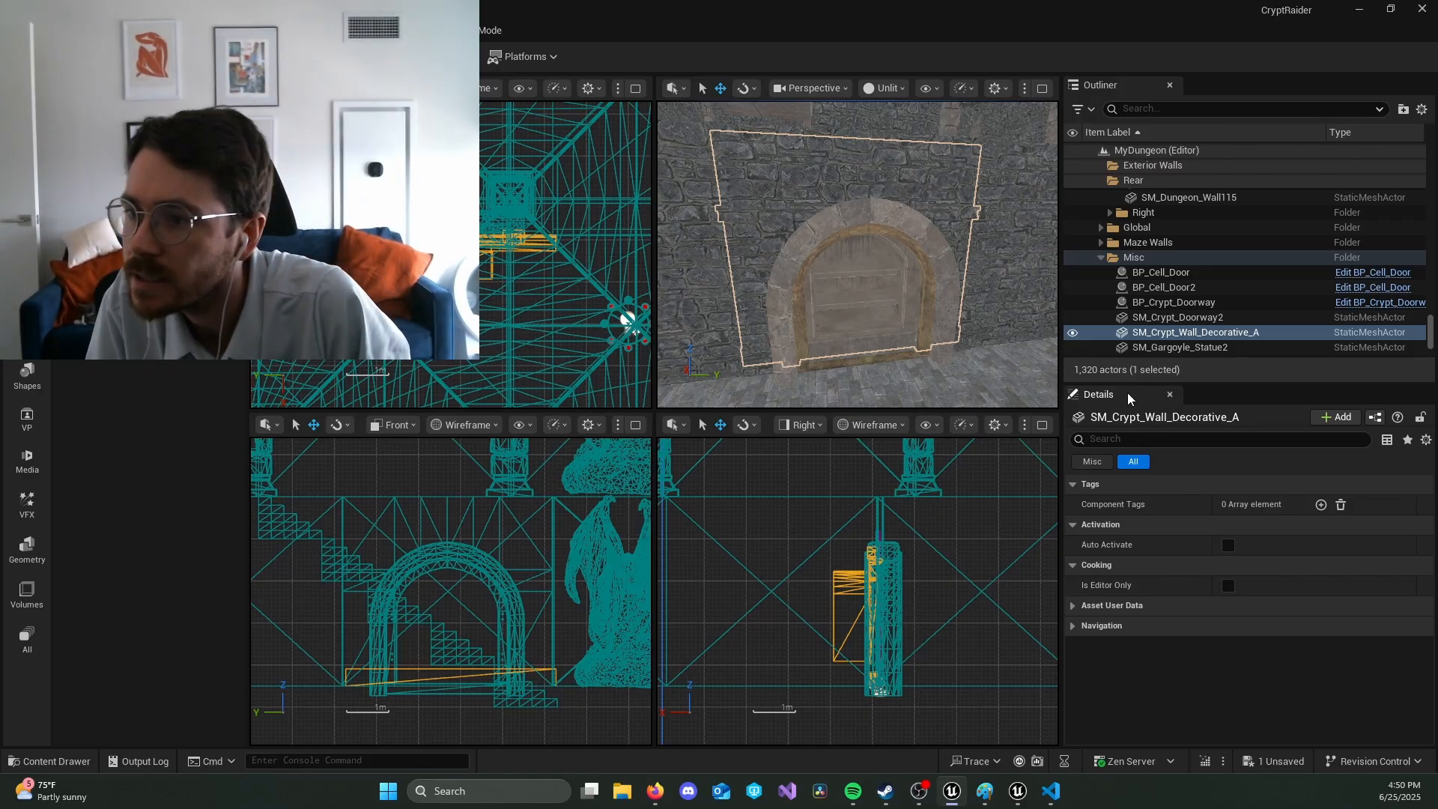
pyautogui.click(1112, 463)
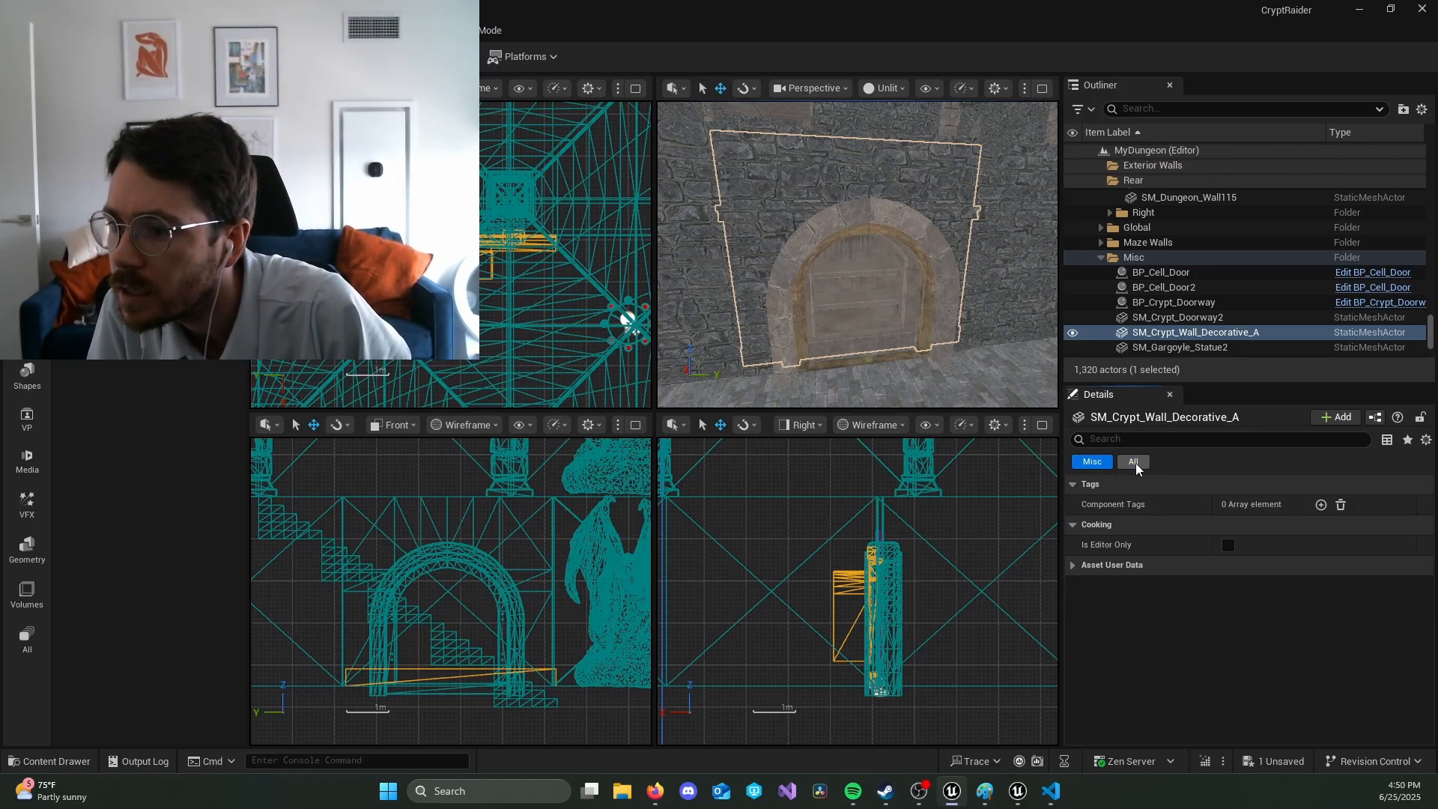
pyautogui.click(1135, 463)
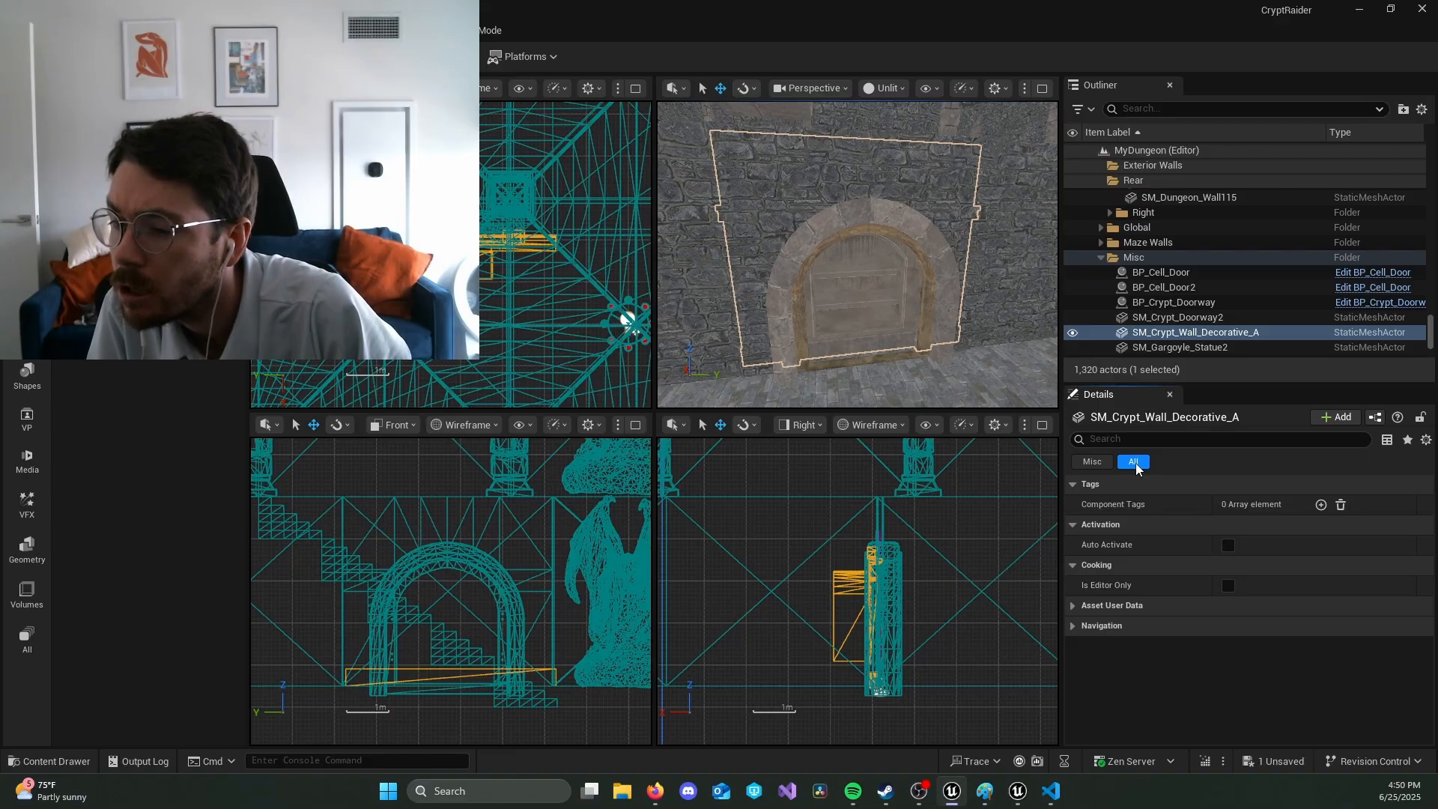
pyautogui.click(1387, 442)
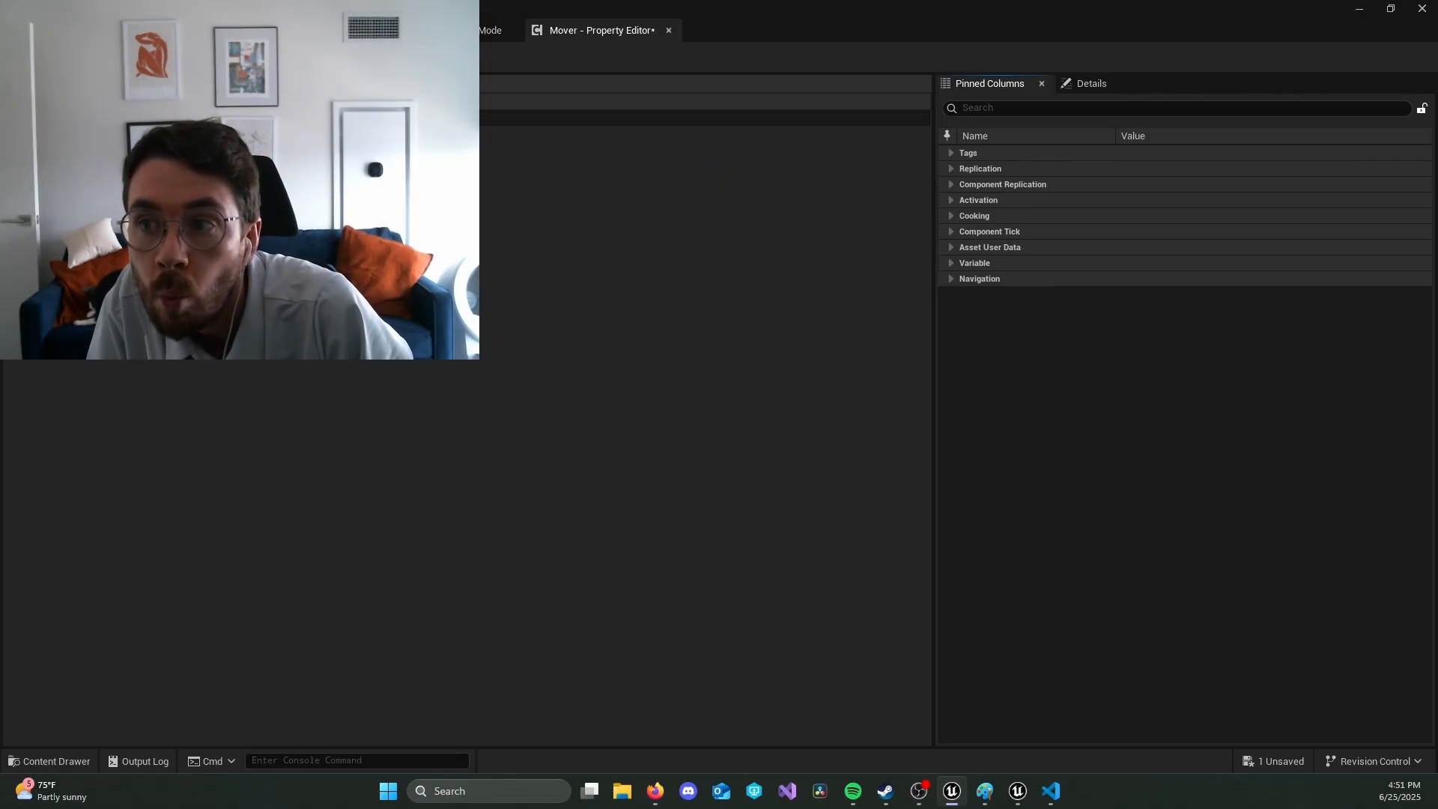
pyautogui.click(1041, 83)
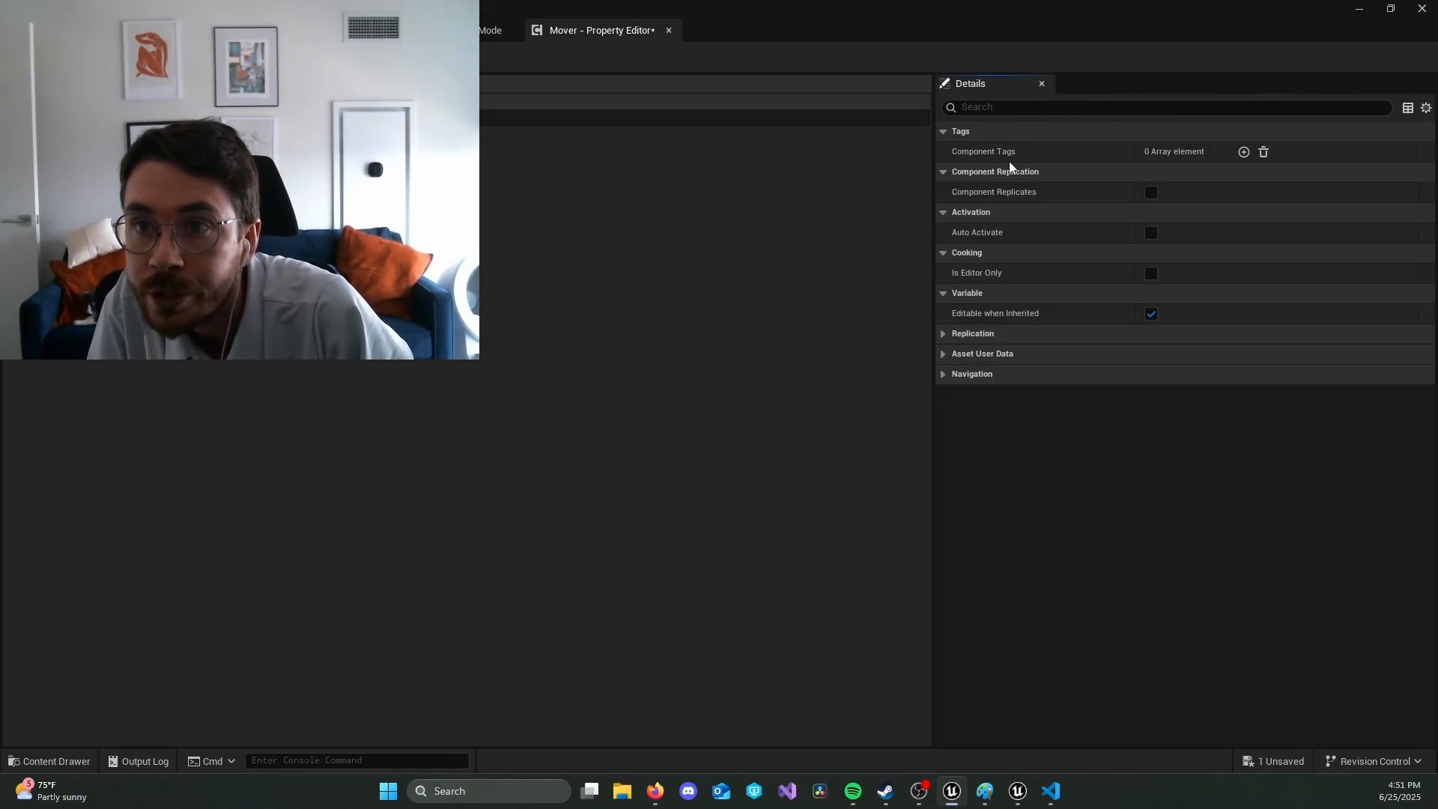
pyautogui.click(673, 34)
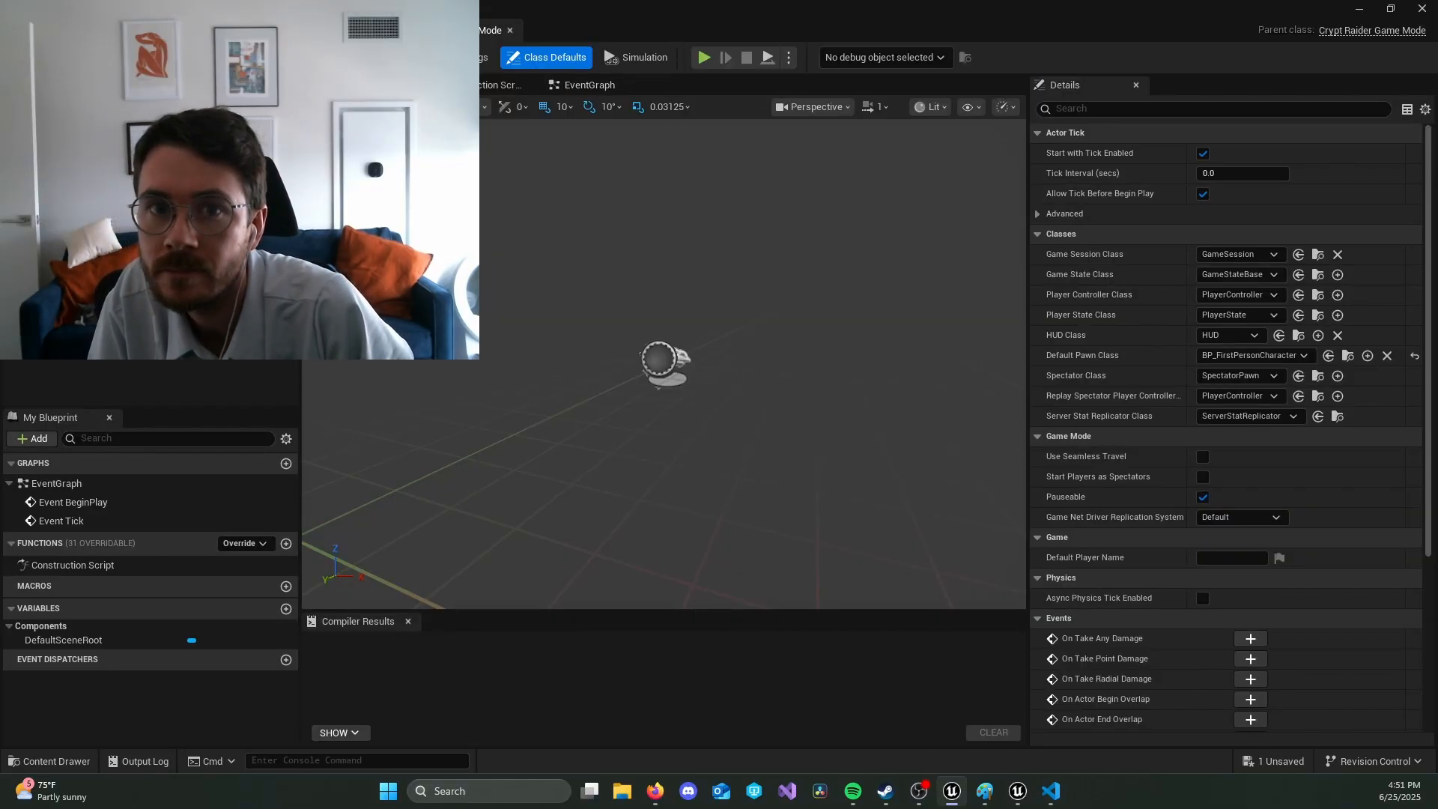
pyautogui.click(97, 31)
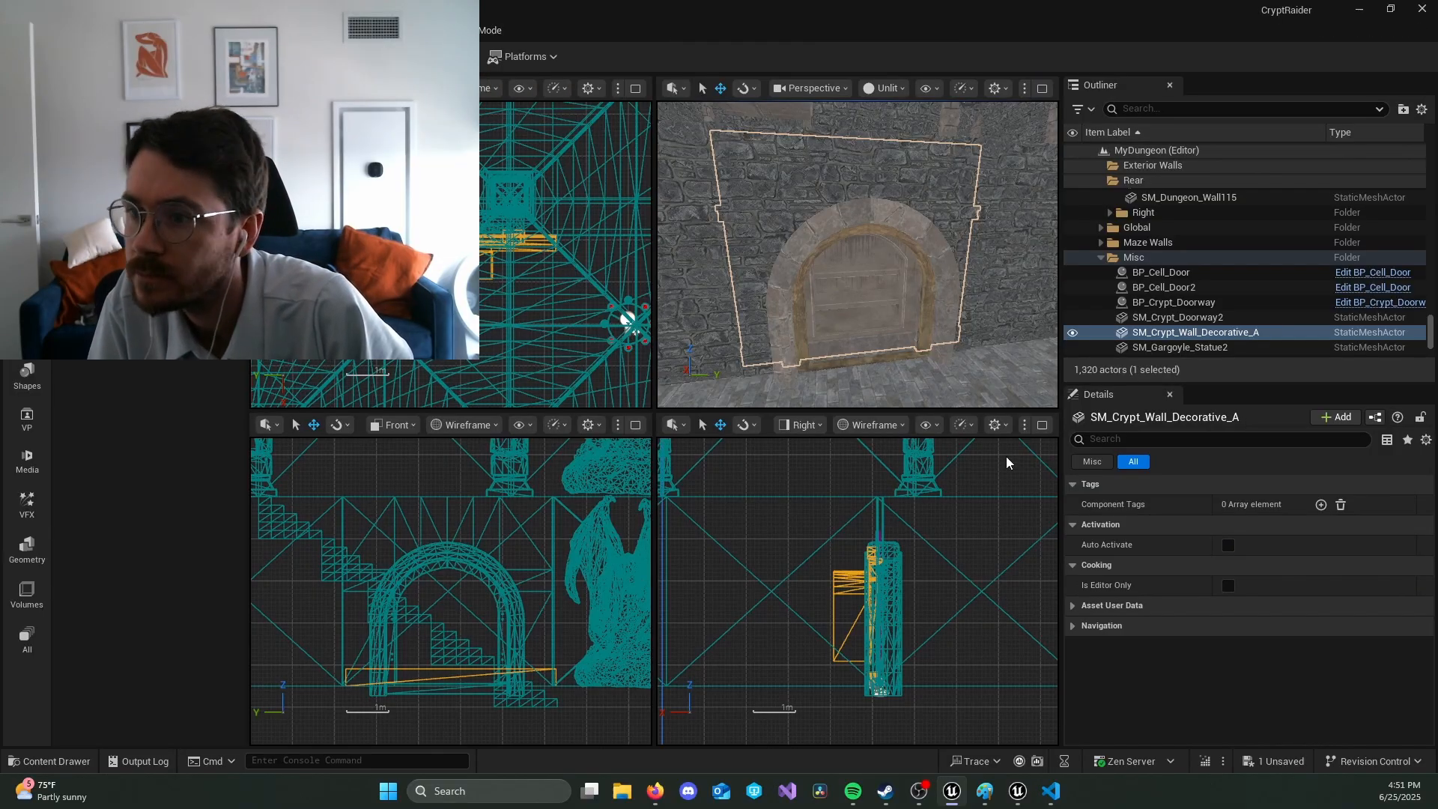
# Step: Review the Mover component's full property list and reselect the SM_Crypt_Wall_Decorative_A actor itself
pyautogui.click(1220, 334)
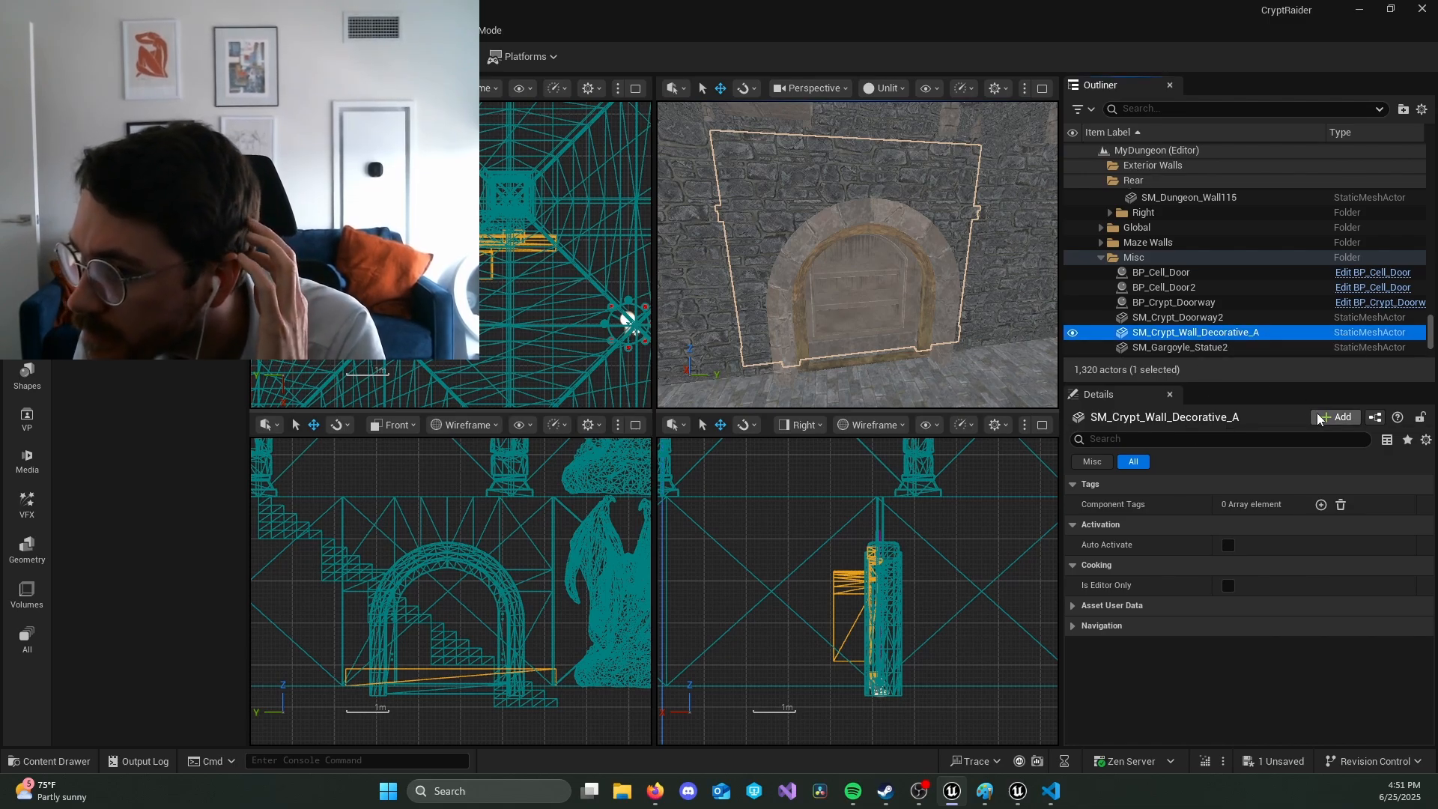
pyautogui.click(1130, 465)
pyautogui.click(1073, 486)
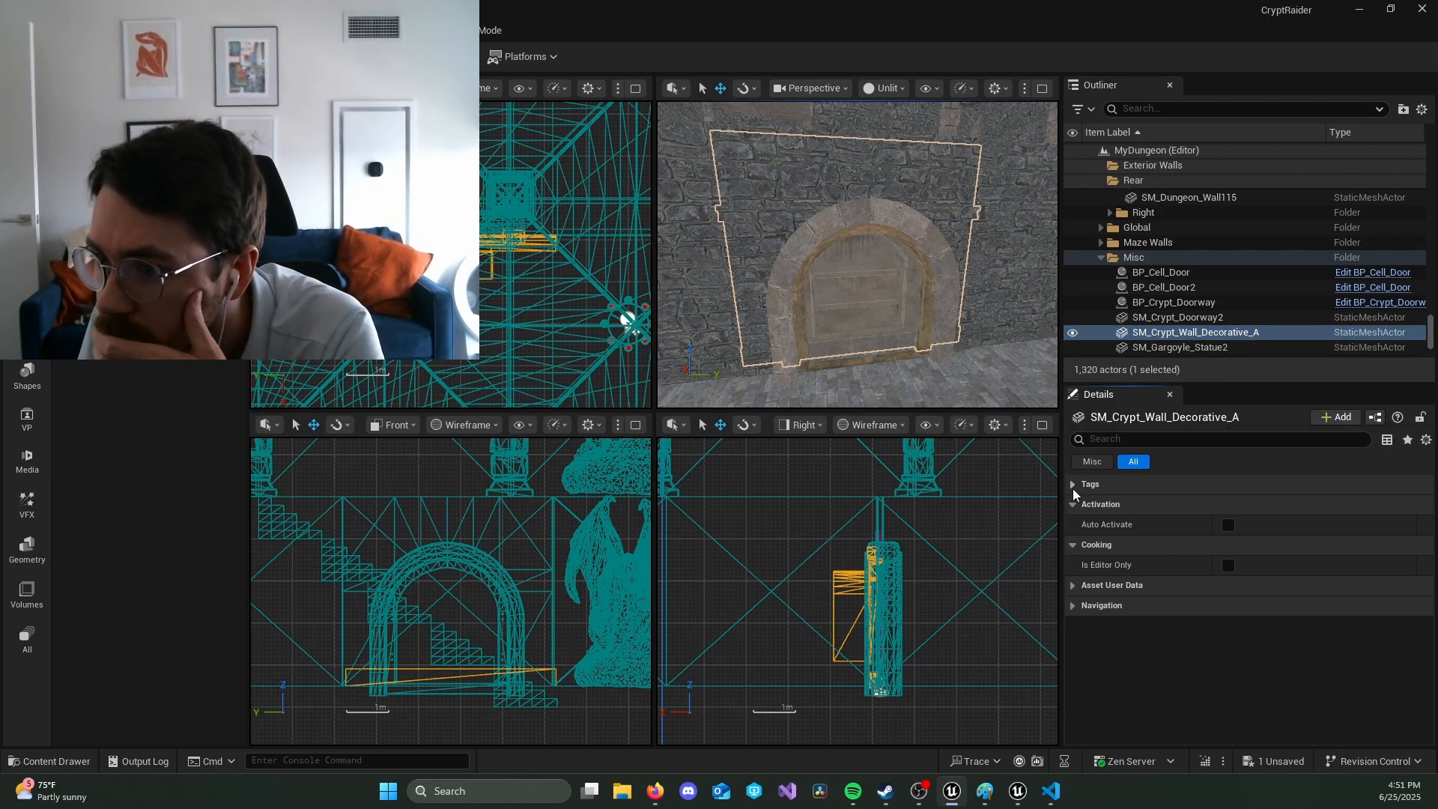
pyautogui.click(1072, 487)
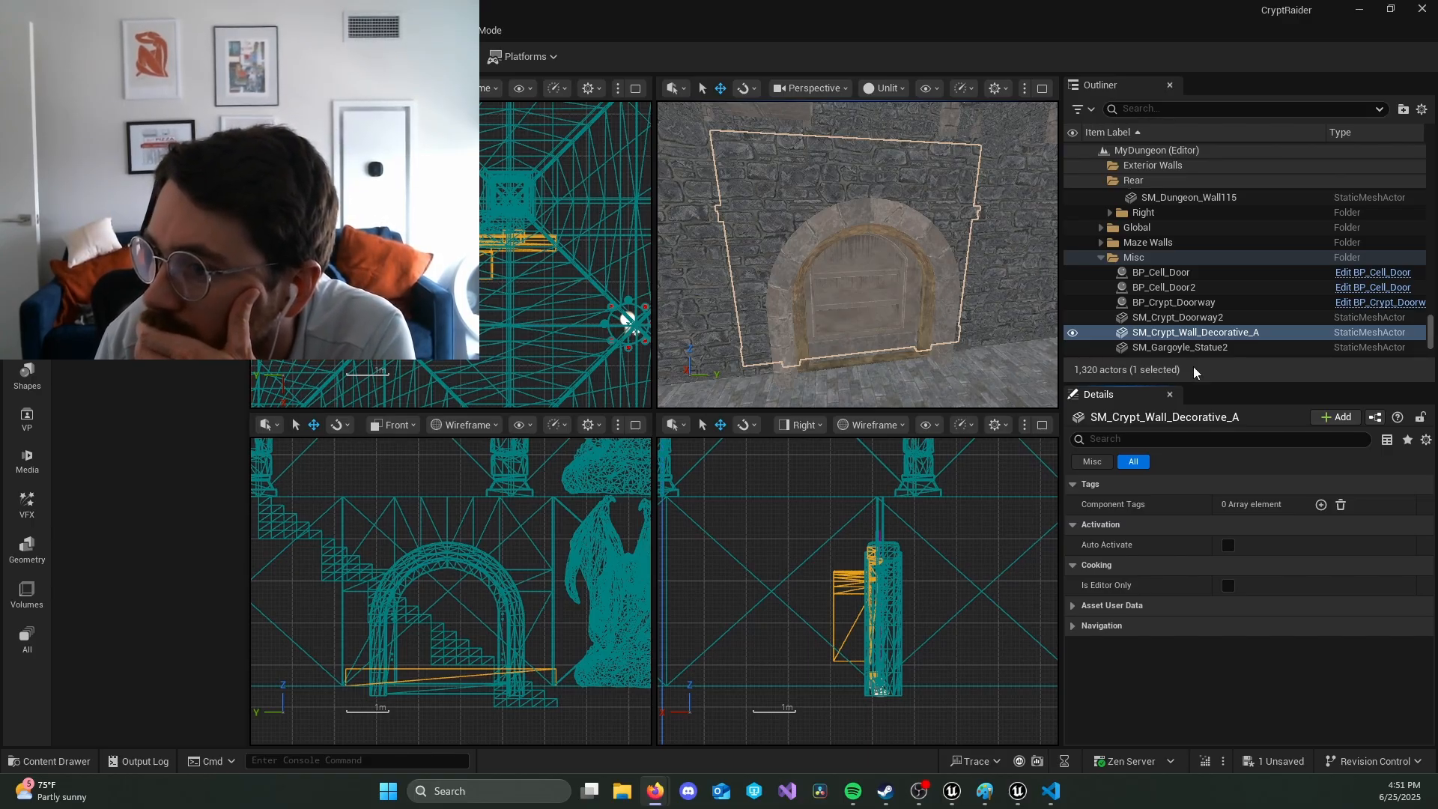
pyautogui.click(1232, 349)
pyautogui.click(1215, 339)
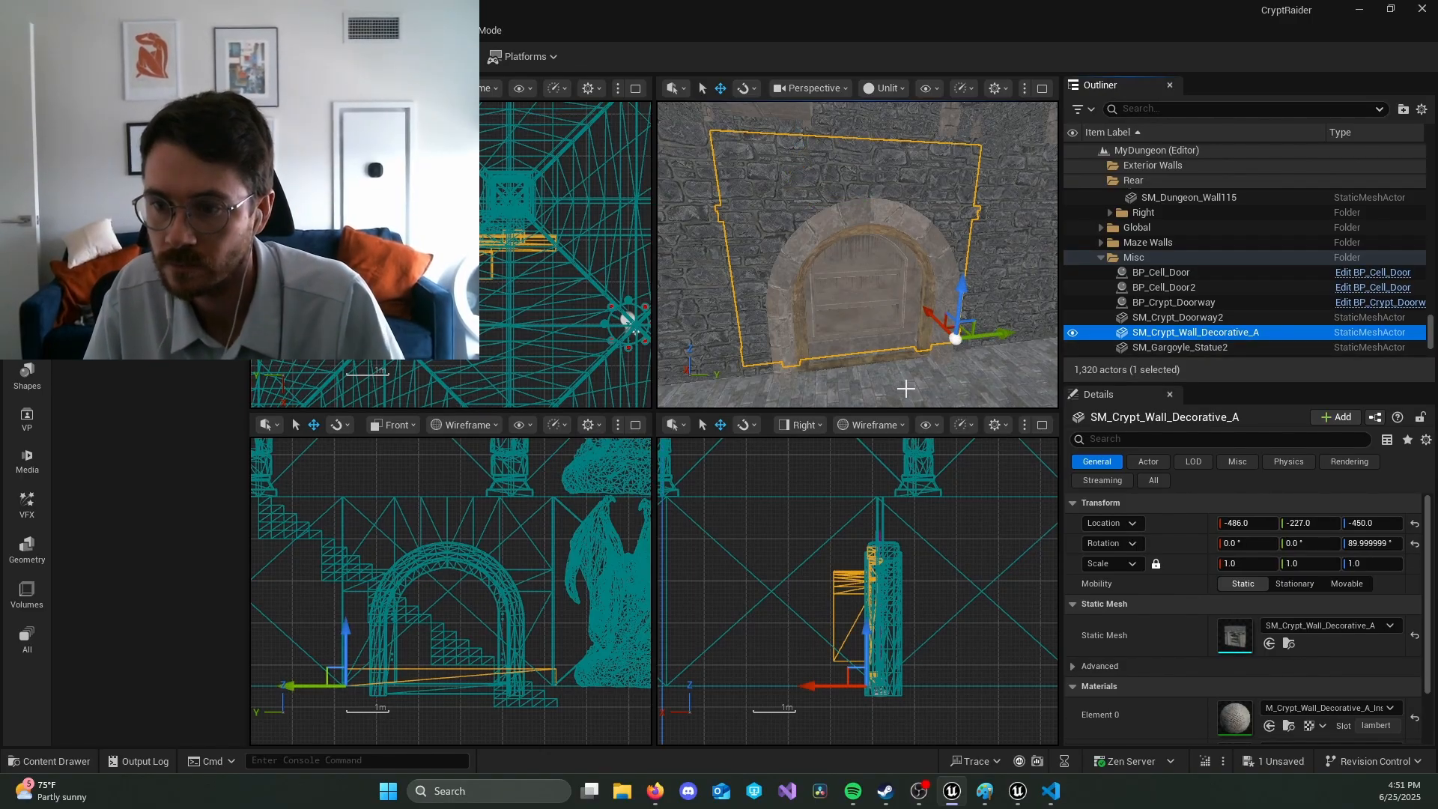
# Step: Inspect the arched wall from another angle and select the SM_Crypt_Doorway2 actor
pyautogui.press('w')
pyautogui.moveTo(879, 389); pyautogui.dragTo(711, 375, button='right')
pyautogui.press('a')
pyautogui.press('s')
pyautogui.press('d')
pyautogui.press('w')
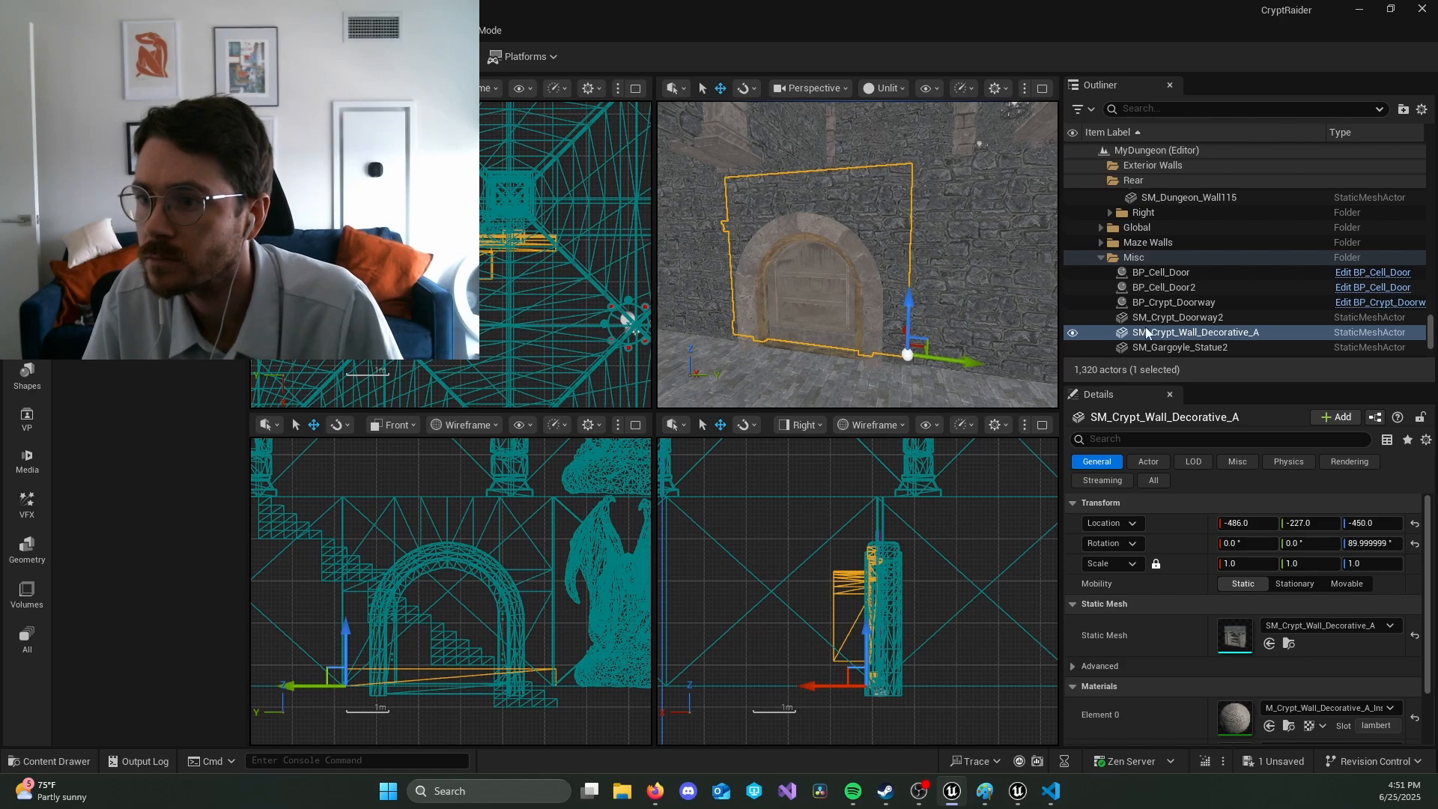
pyautogui.click(1197, 317)
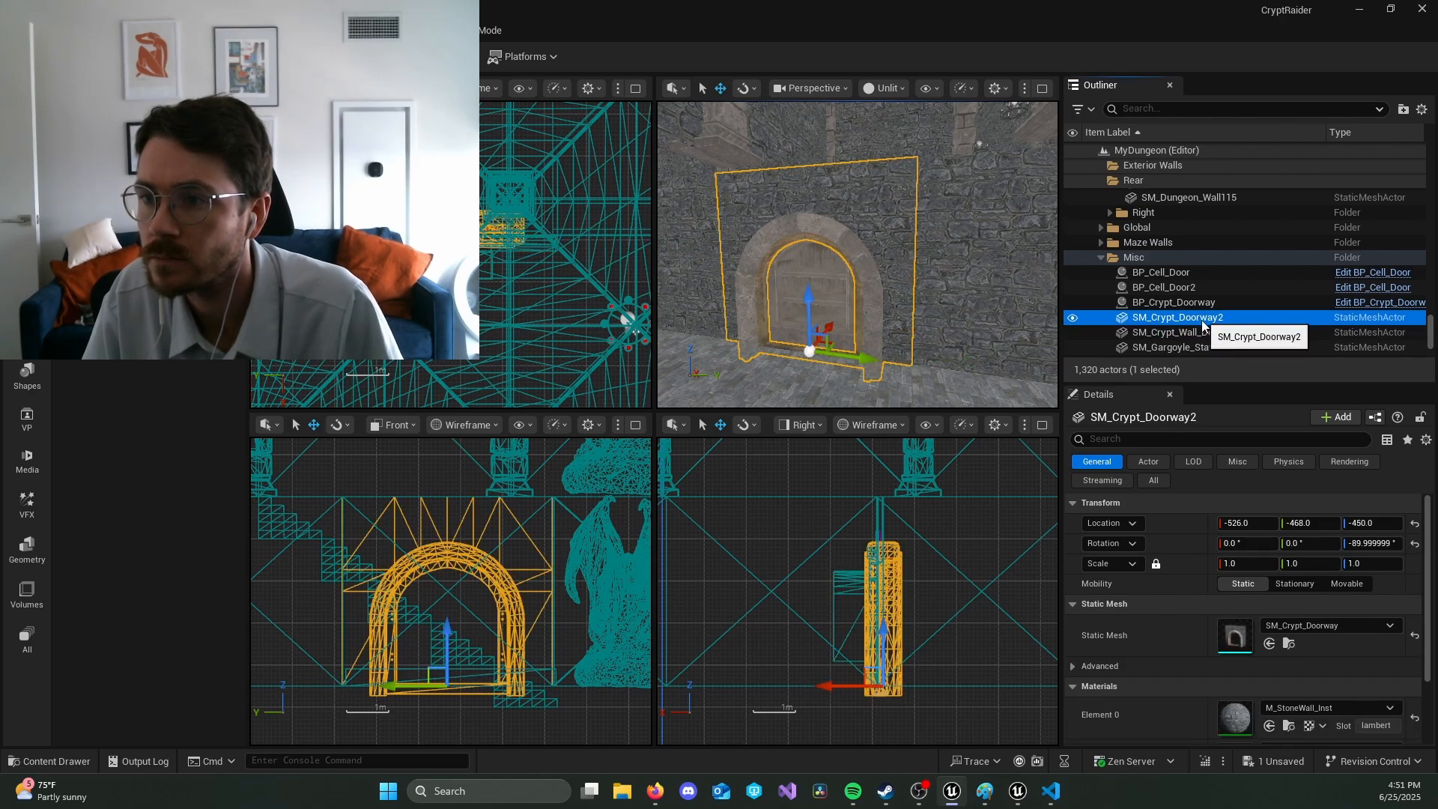
# Step: Select the SM_Crypt_Wall_Decorative_A actor, try raising it to a Z location of -380, and undo the move
pyautogui.click(1205, 335)
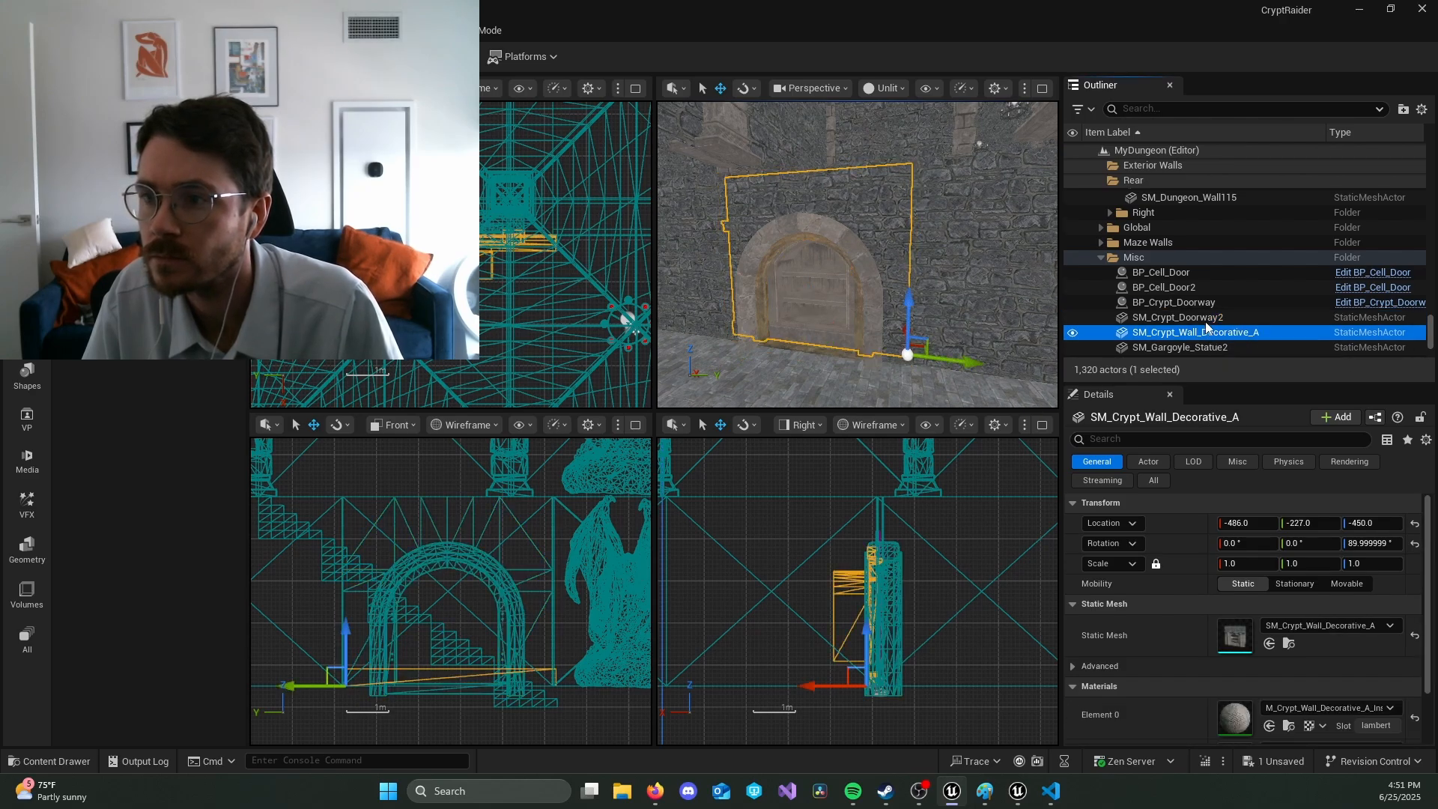
pyautogui.click(1199, 317)
pyautogui.click(1209, 334)
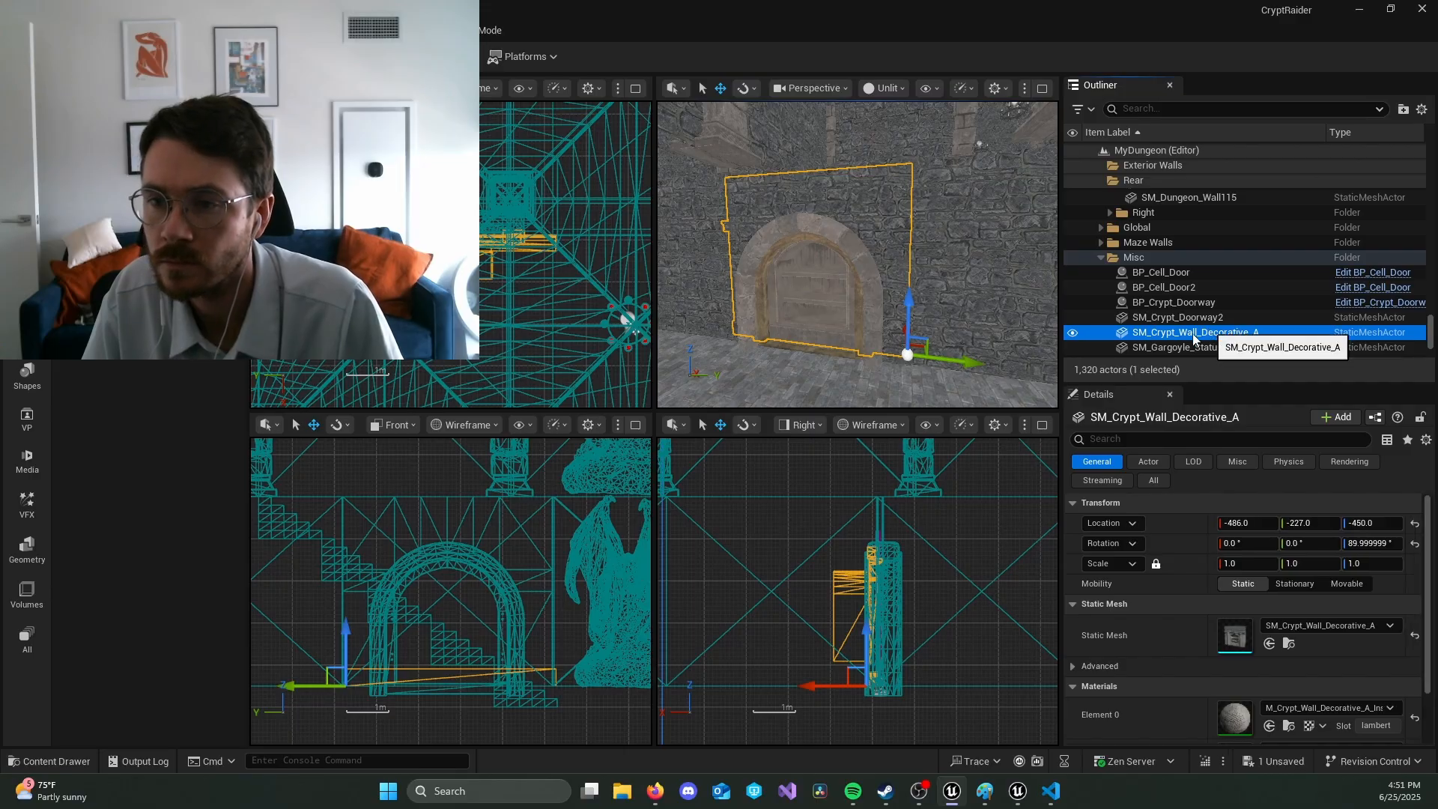
pyautogui.moveTo(915, 315); pyautogui.dragTo(915, 288)
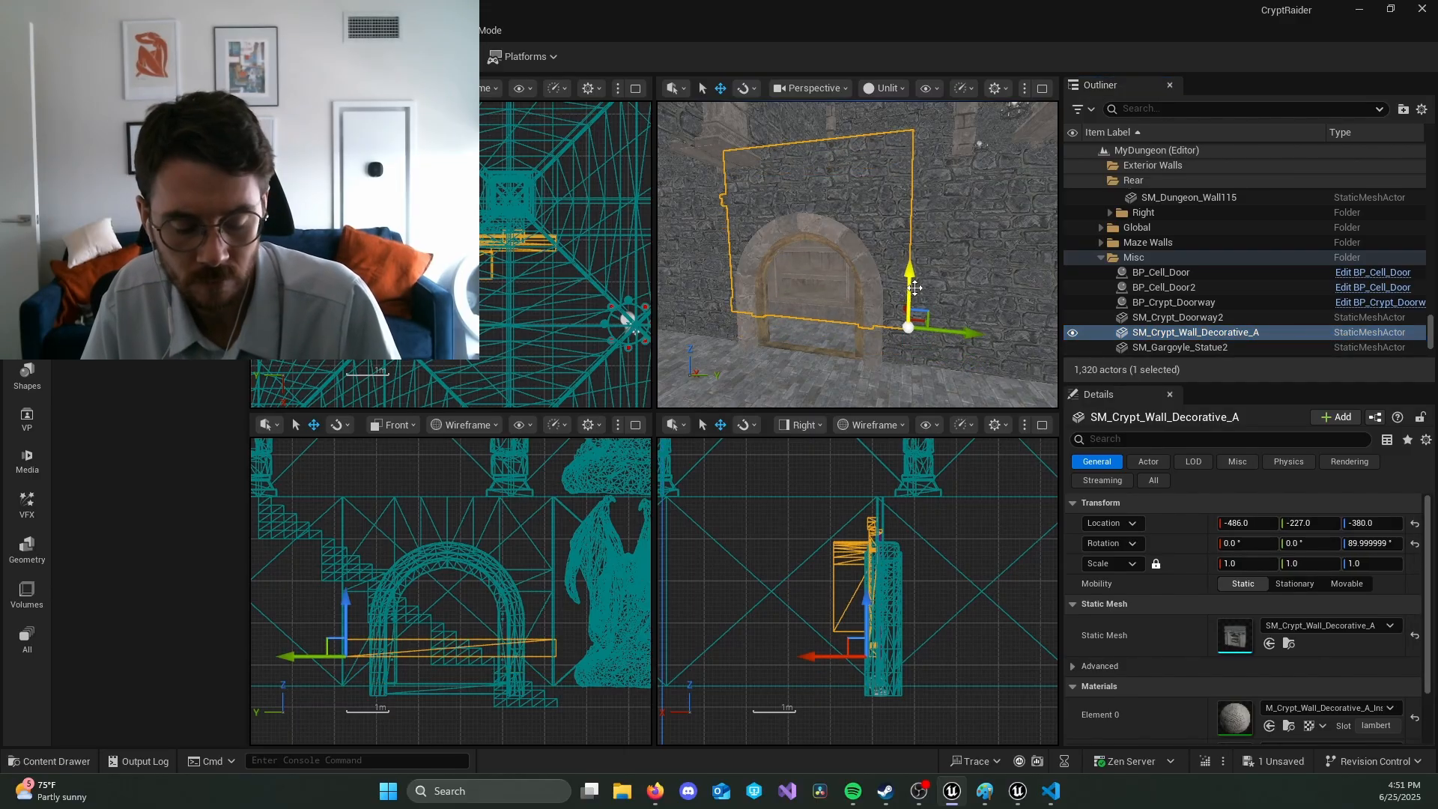
pyautogui.hotkey('ctrl', 'z')
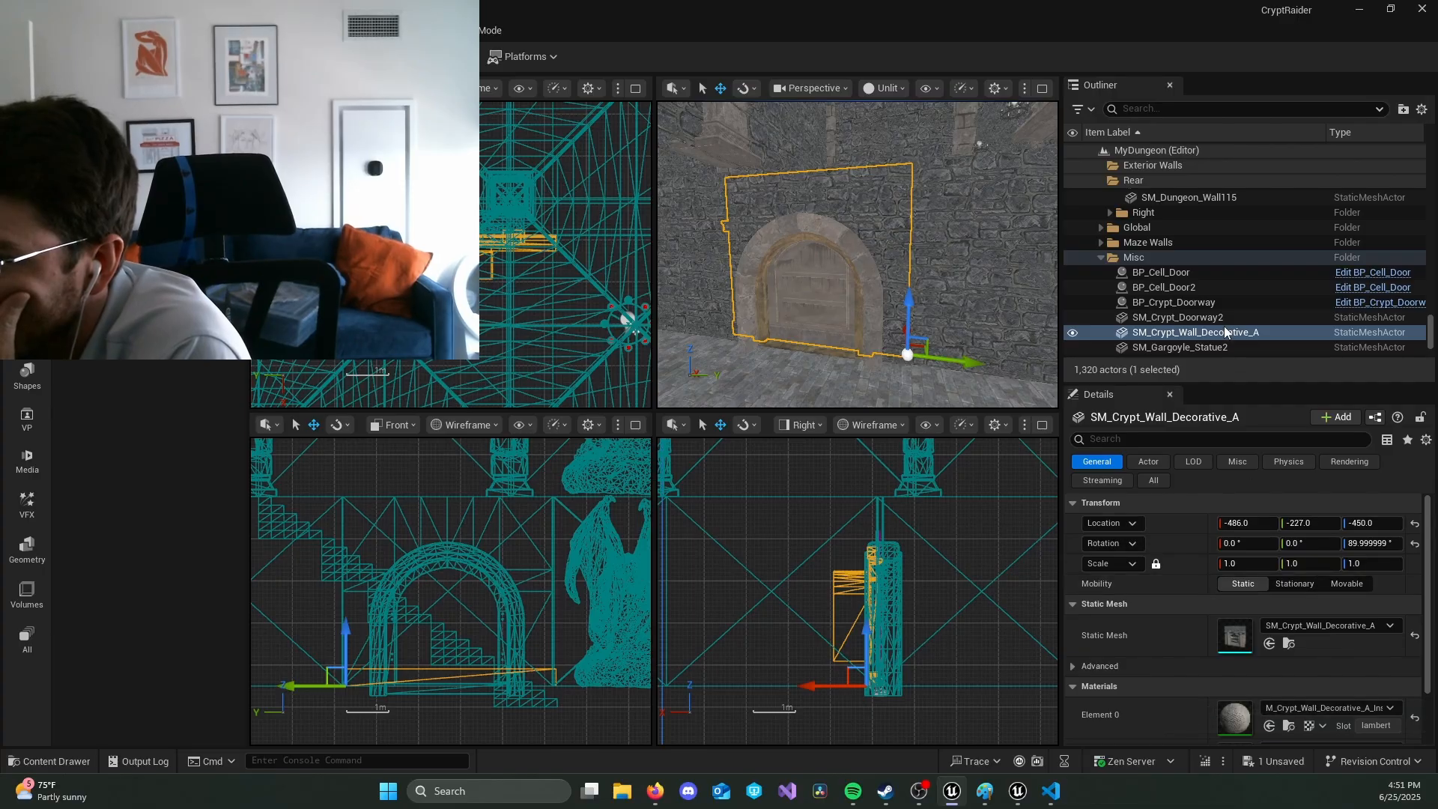
# Step: Review the decorative wall's materials and advanced options, and collapse its Transform, Static Mesh and Materials categories
pyautogui.scroll(-1, 1202, 569)
pyautogui.scroll(-3, 1206, 573)
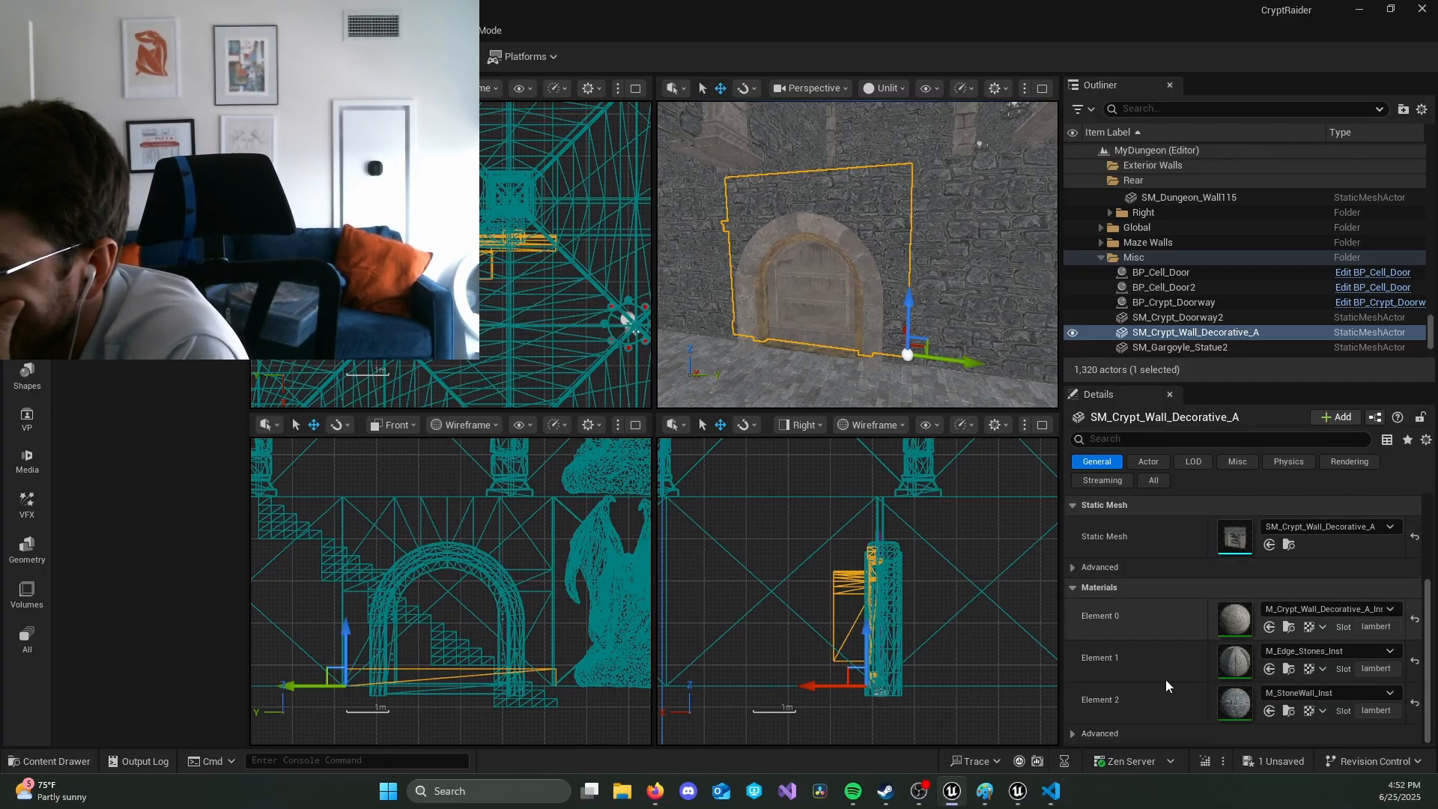
pyautogui.click(1072, 587)
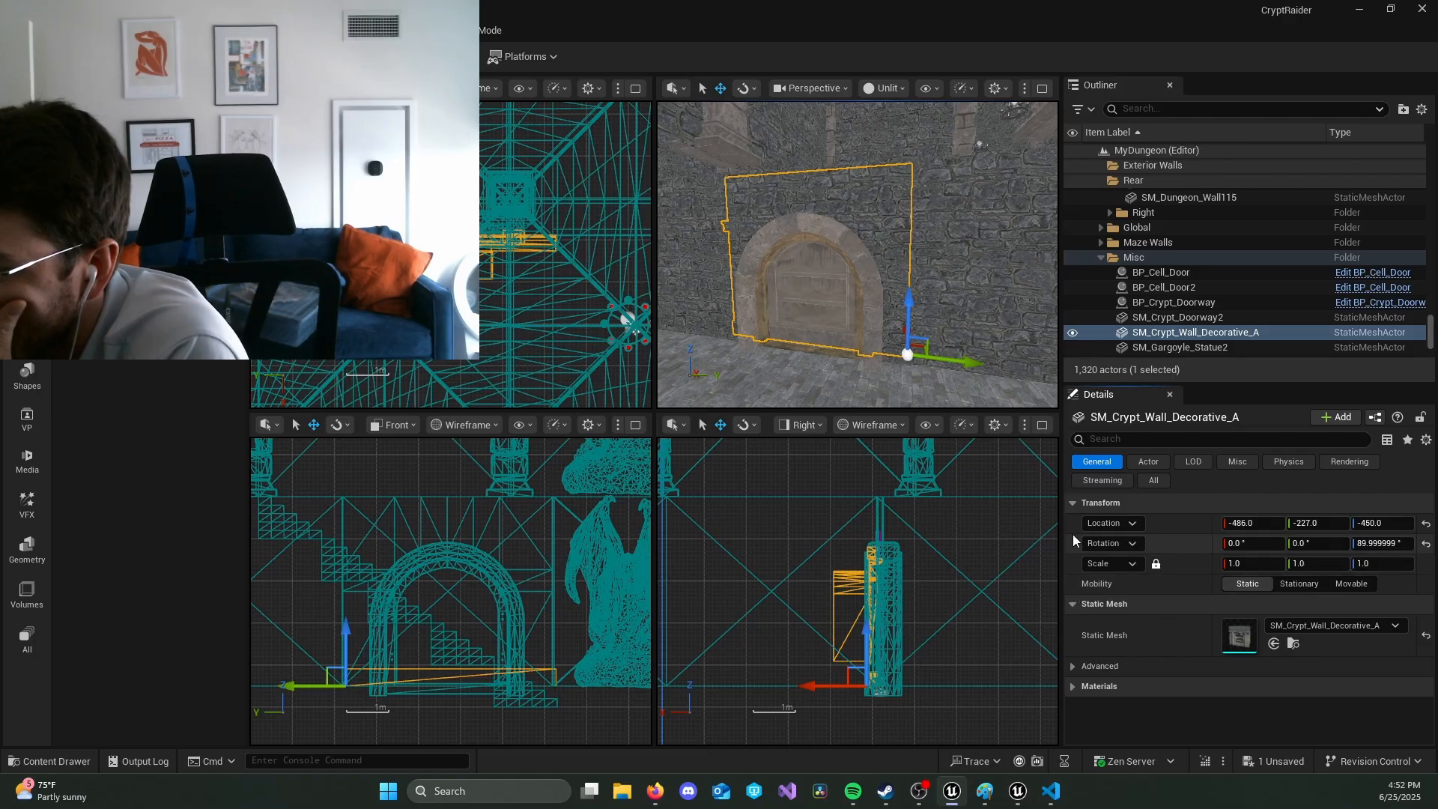
pyautogui.click(1073, 503)
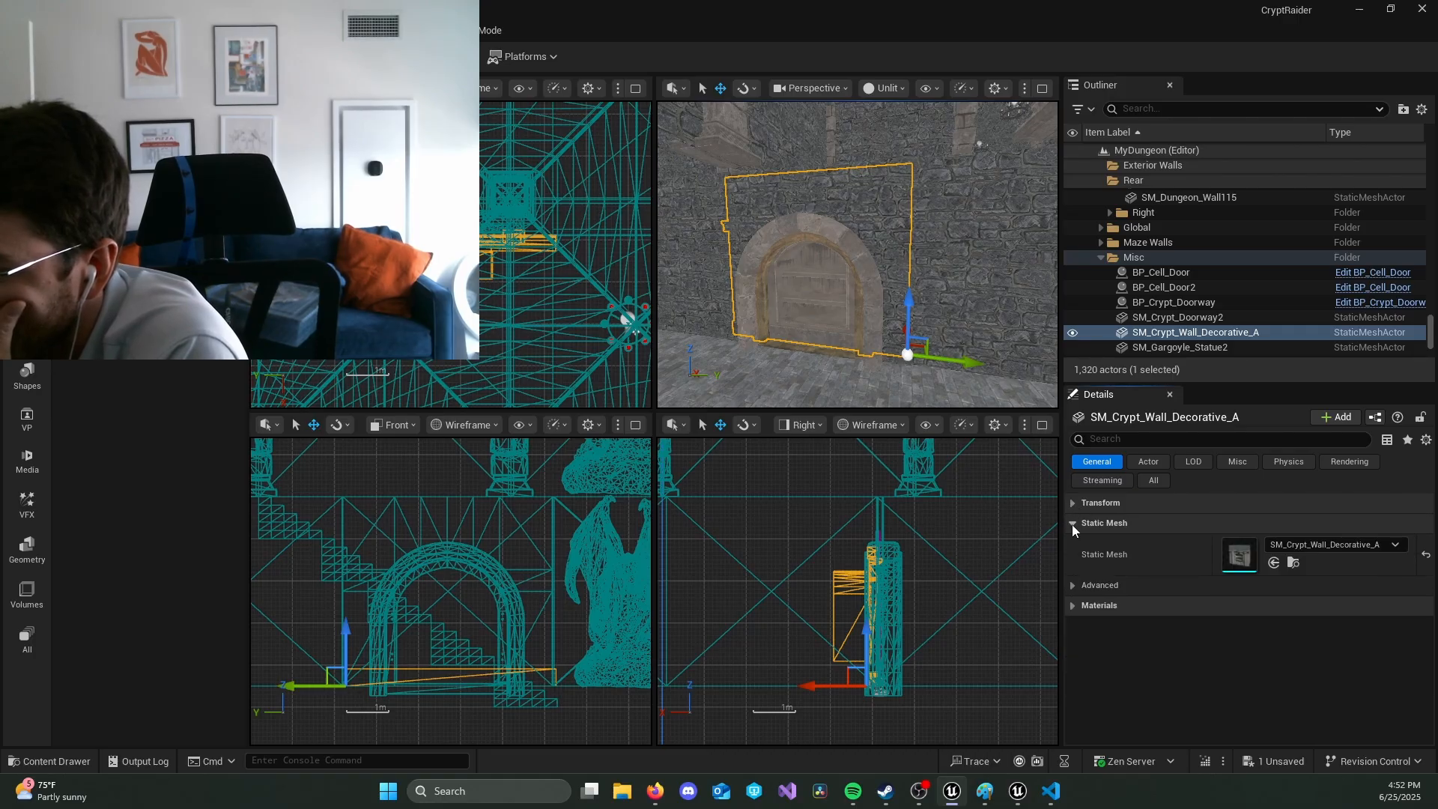
pyautogui.click(1072, 524)
pyautogui.click(1073, 545)
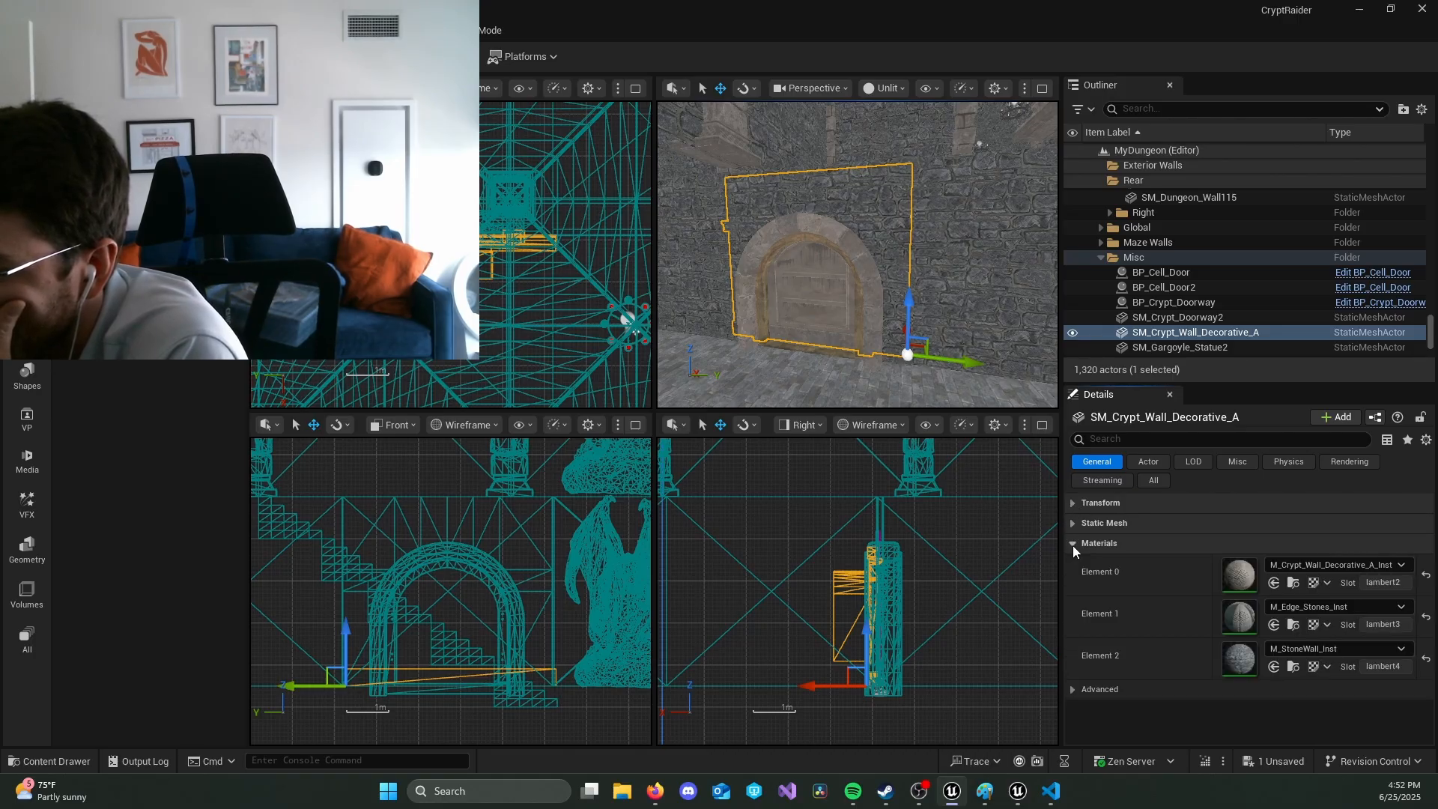
pyautogui.click(1072, 545)
pyautogui.click(1073, 543)
pyautogui.click(1074, 688)
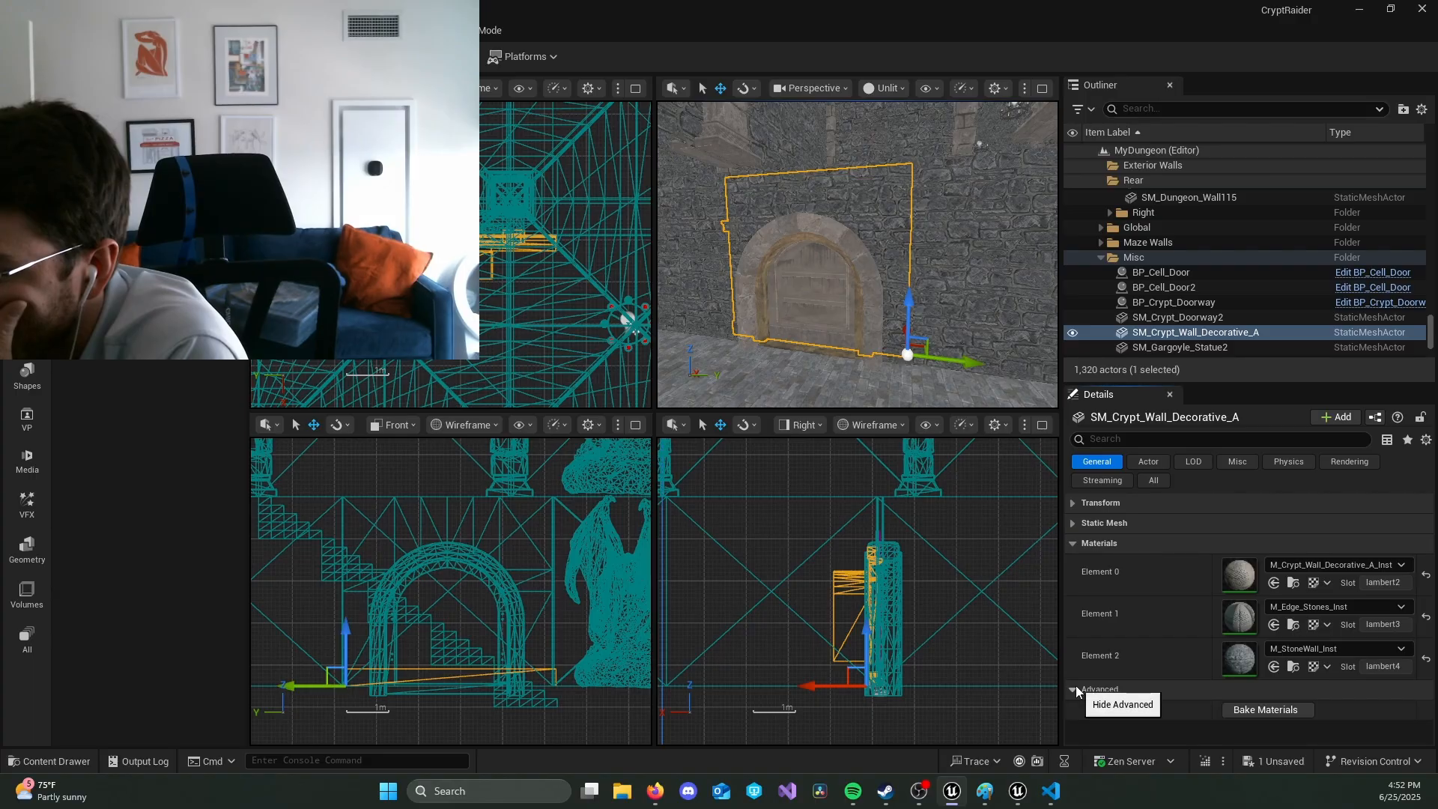
pyautogui.click(1076, 686)
pyautogui.click(1071, 544)
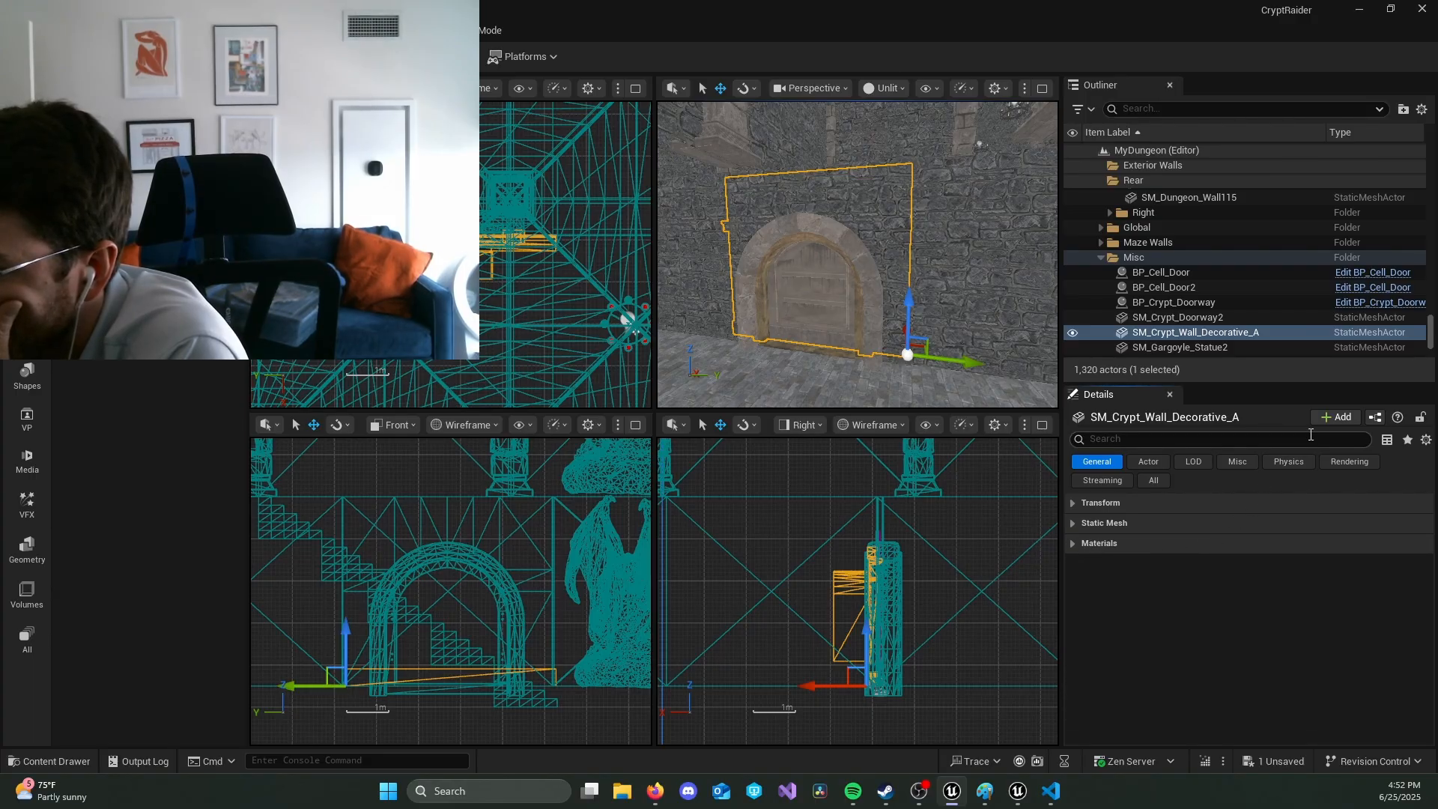
# Step: Add the existing Mover component to SM_Crypt_Wall_Decorative_A and enlarge the Details area
pyautogui.click(1333, 417)
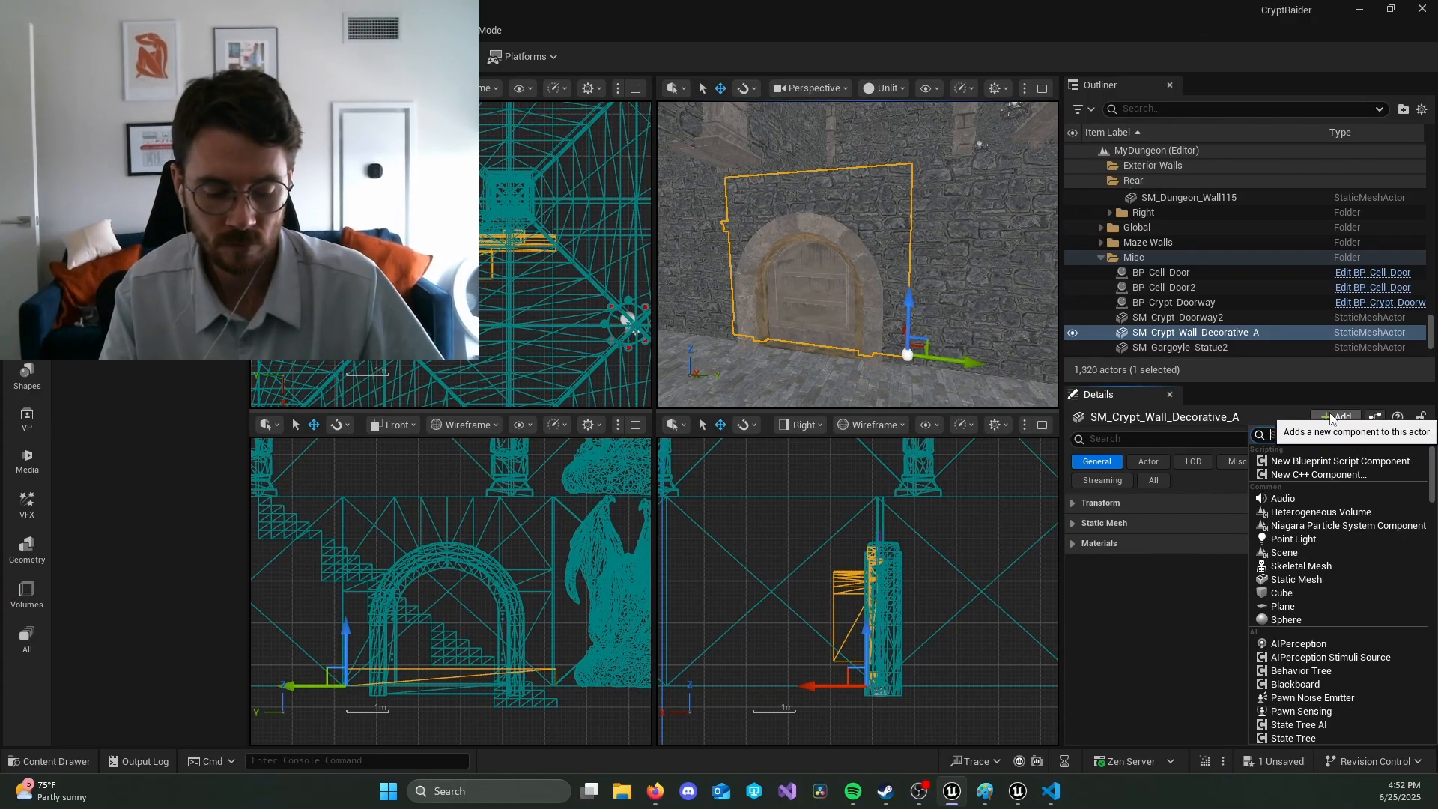
pyautogui.write('mover')
pyautogui.click(1318, 464)
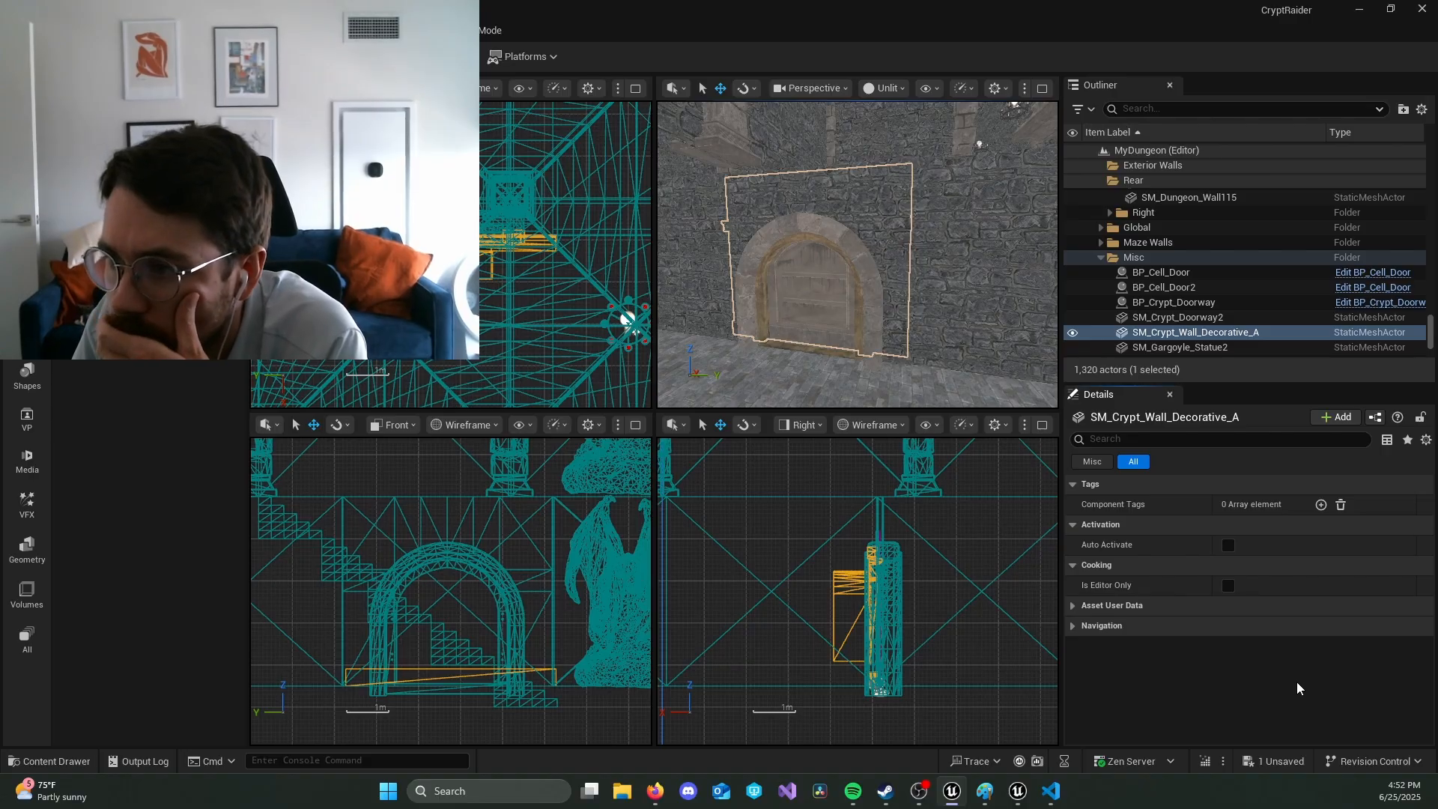
pyautogui.click(1218, 385)
pyautogui.moveTo(1218, 476); pyautogui.dragTo(1226, 347)
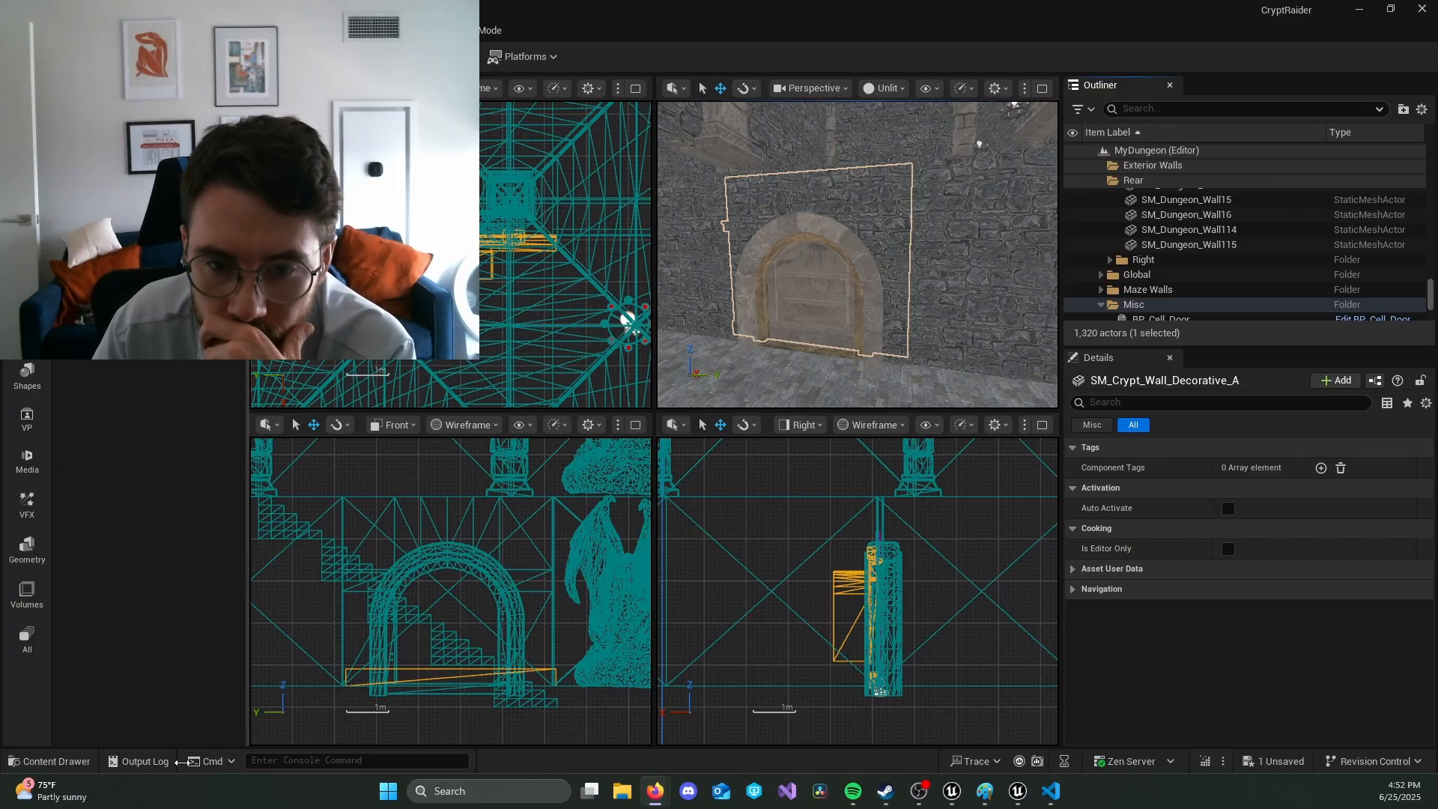
# Step: Dock the Output Log in the editor layout below the viewports and reduce its height
pyautogui.click(139, 761)
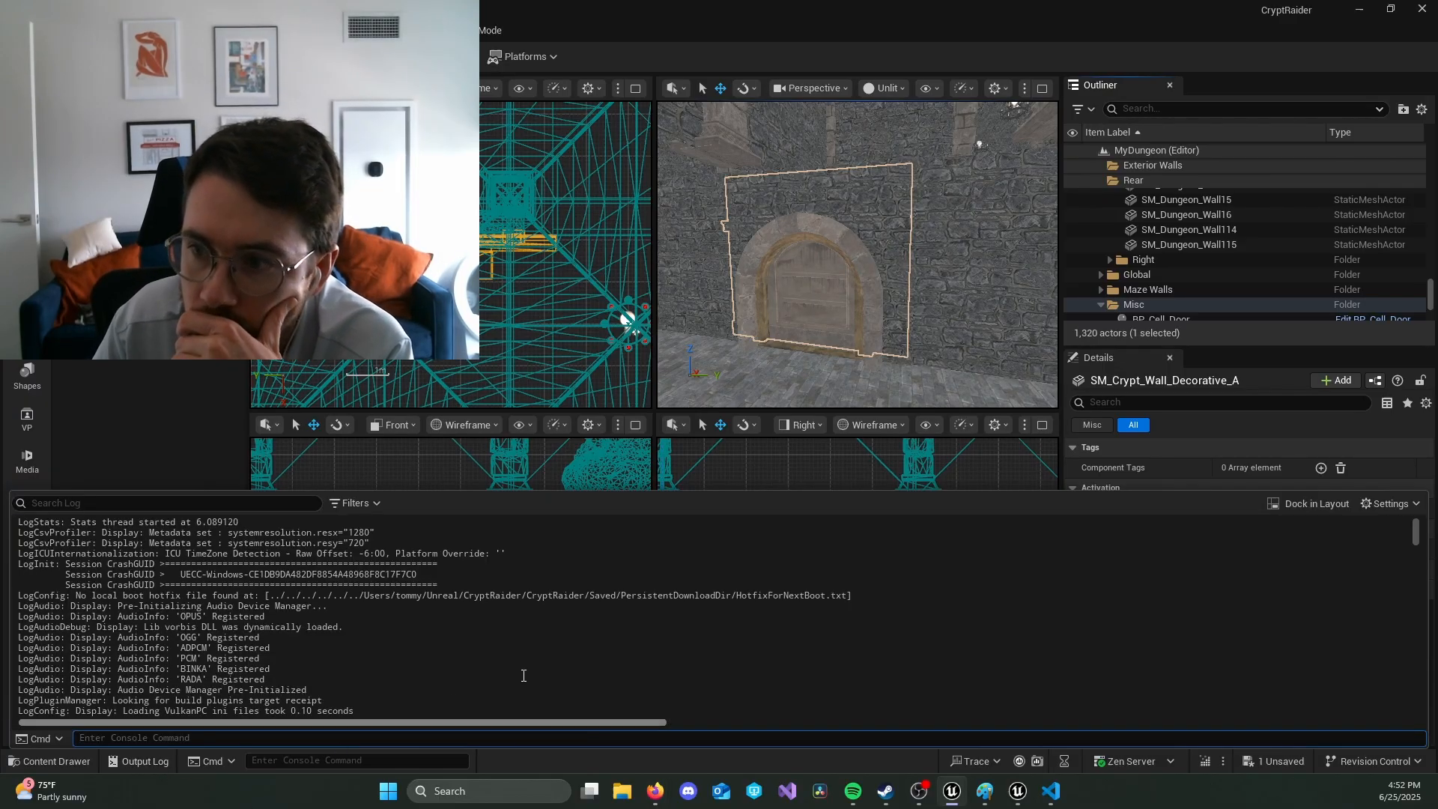
pyautogui.click(1321, 504)
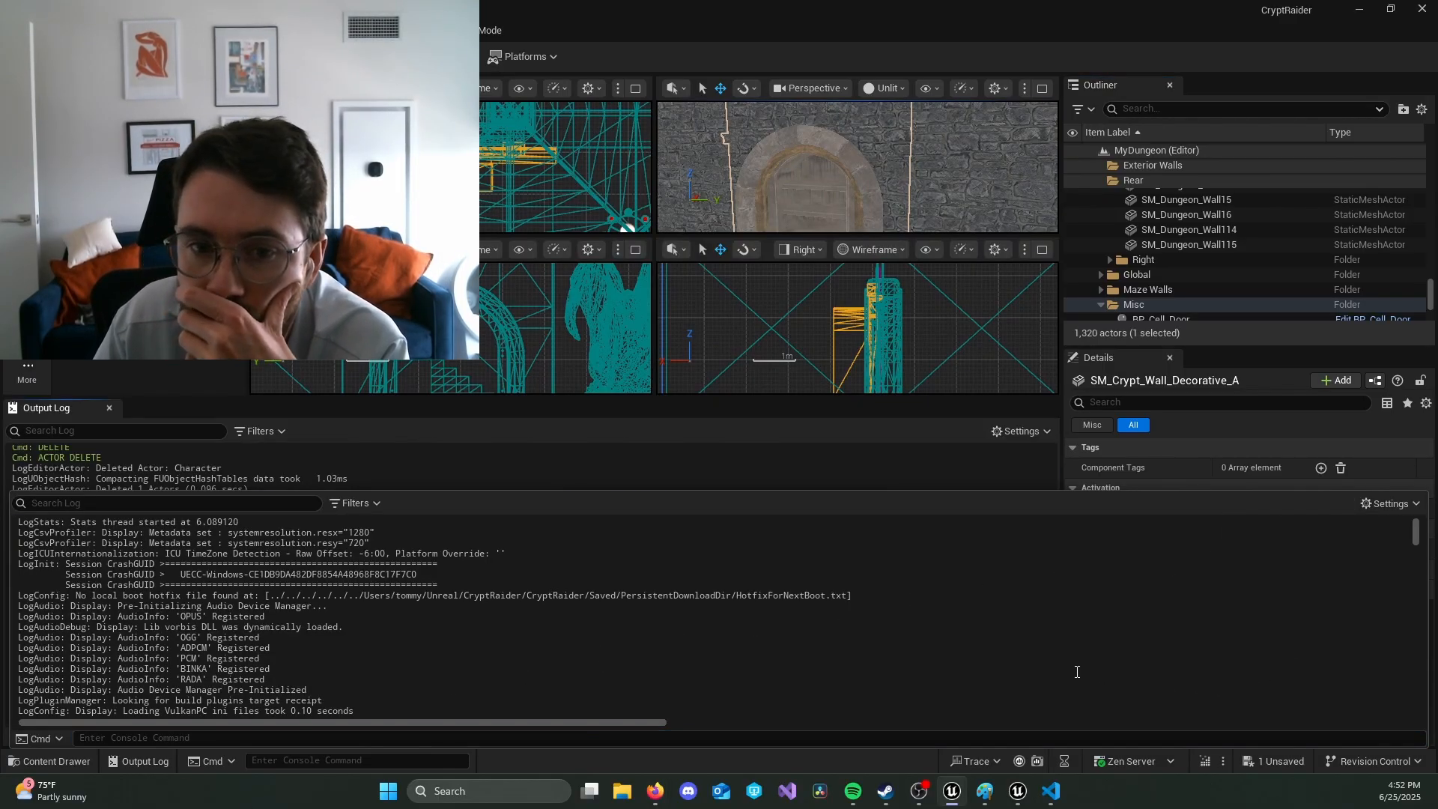
pyautogui.click(926, 442)
pyautogui.moveTo(603, 397); pyautogui.dragTo(606, 579)
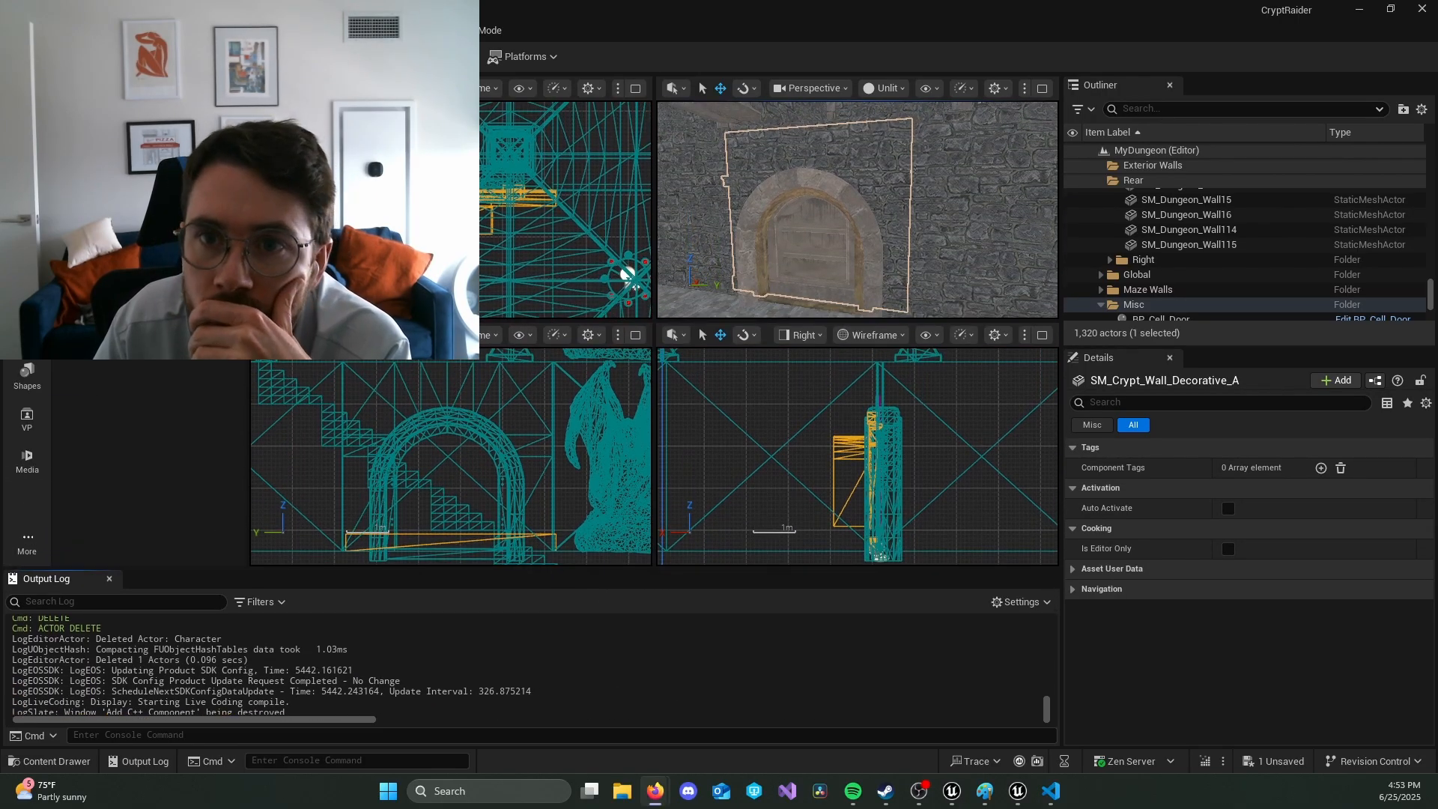
# Step: Play the level in the editor to check the Mover component's tick messages in the Output Log, and end the play session
pyautogui.hotkey('alt', 'Tab')
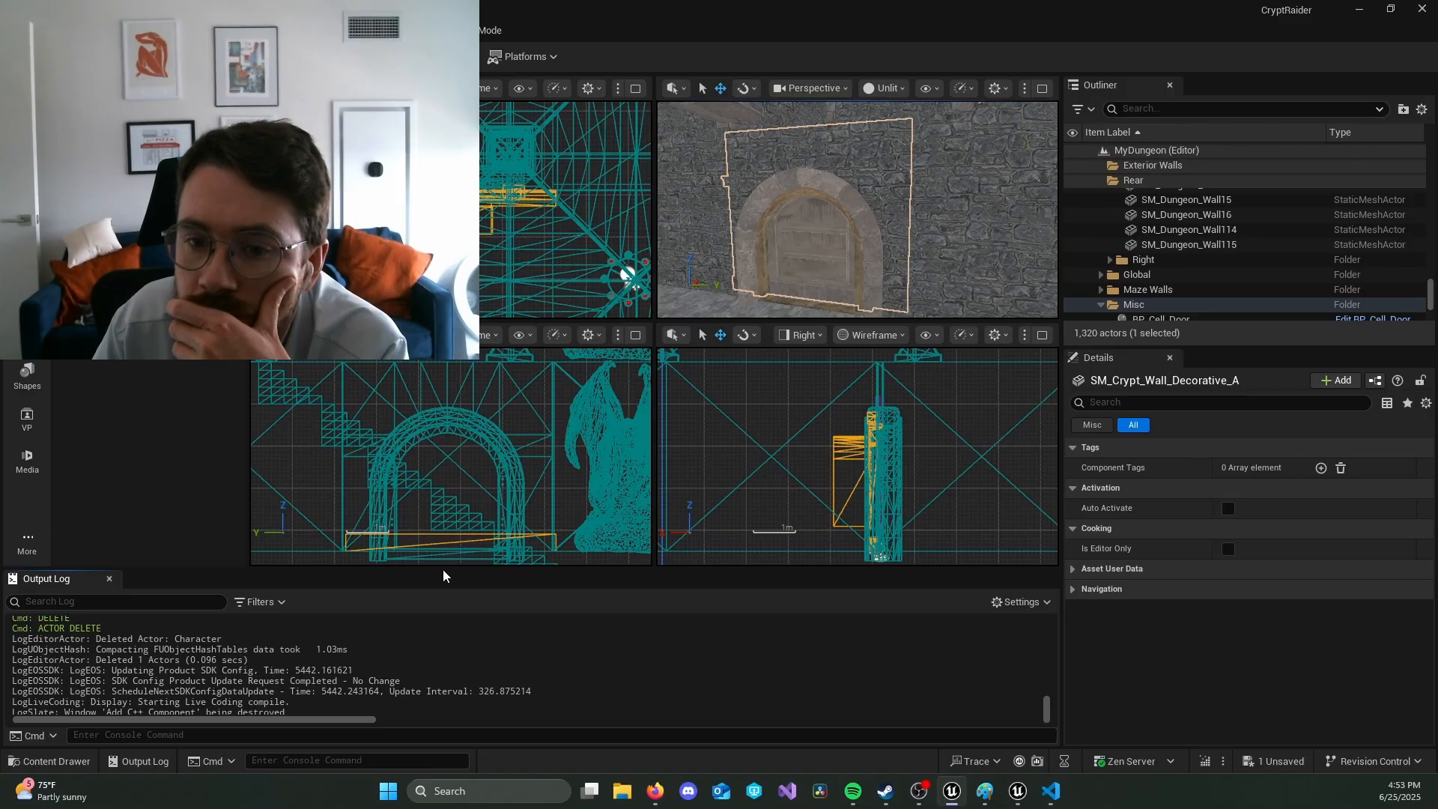
pyautogui.hotkey('alt', 'p')
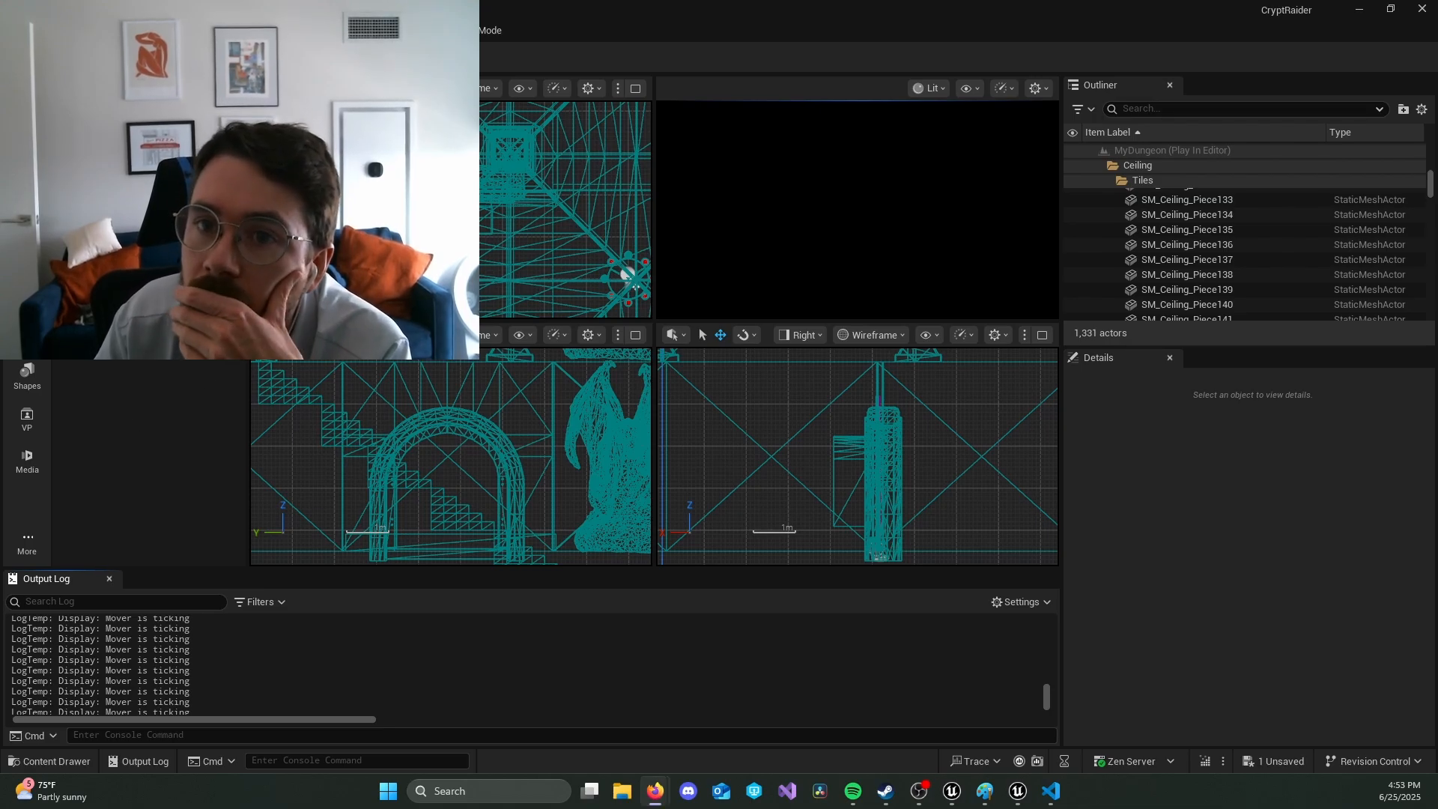
pyautogui.click(427, 57)
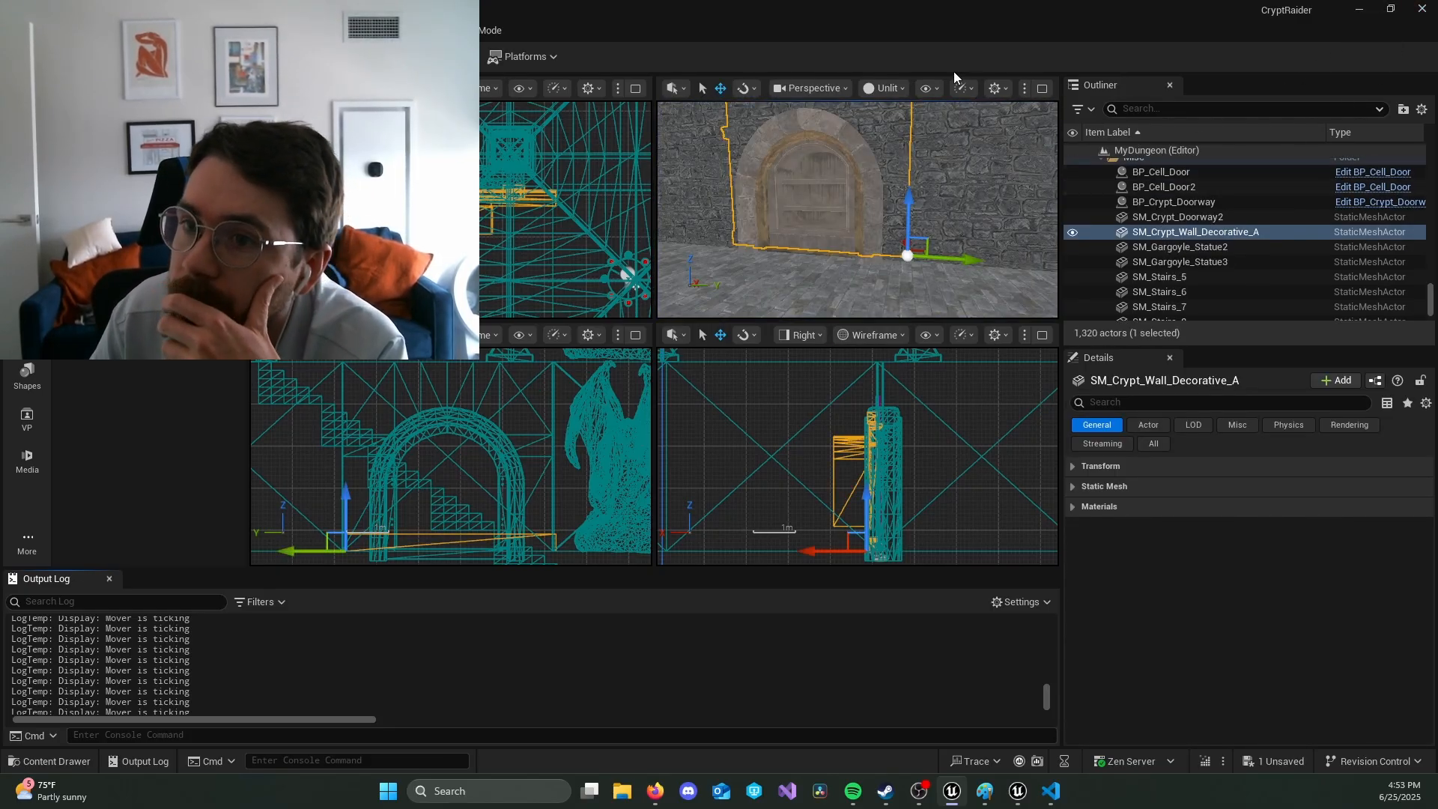
# Step: Save the MyDungeon level, and close the Unreal Editor and the Live Coding console
pyautogui.hotkey('ctrl', 's')
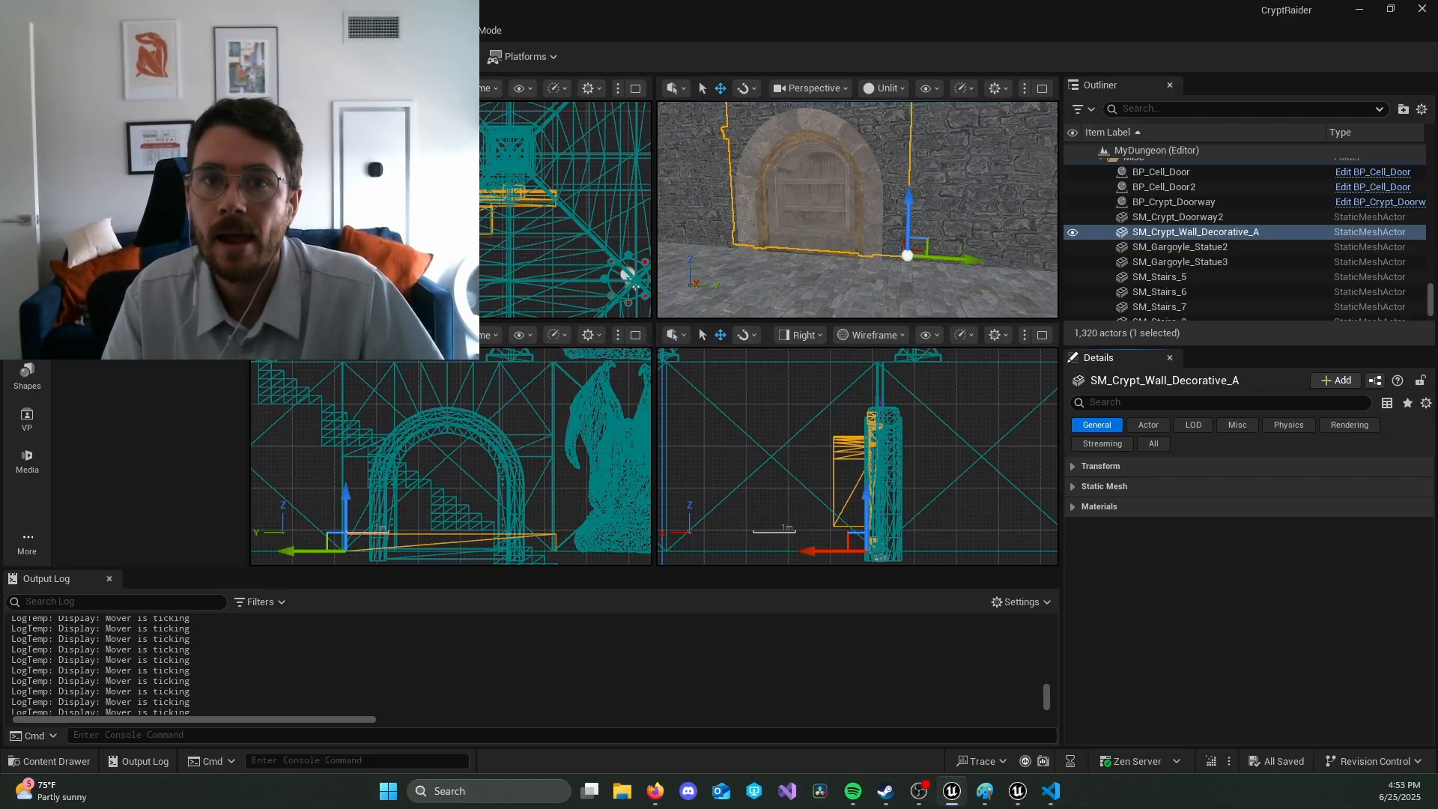
pyautogui.click(1423, 9)
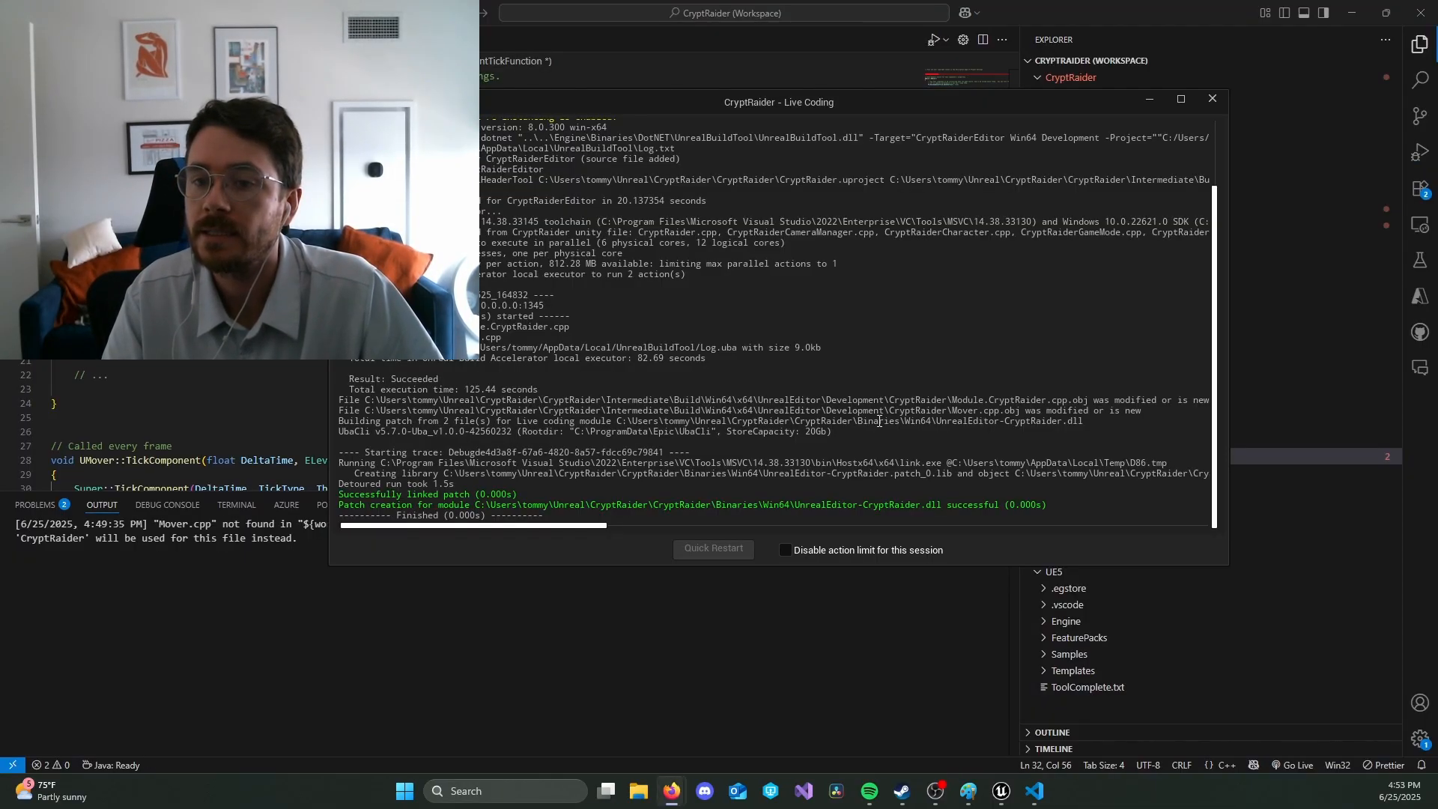
pyautogui.click(1212, 98)
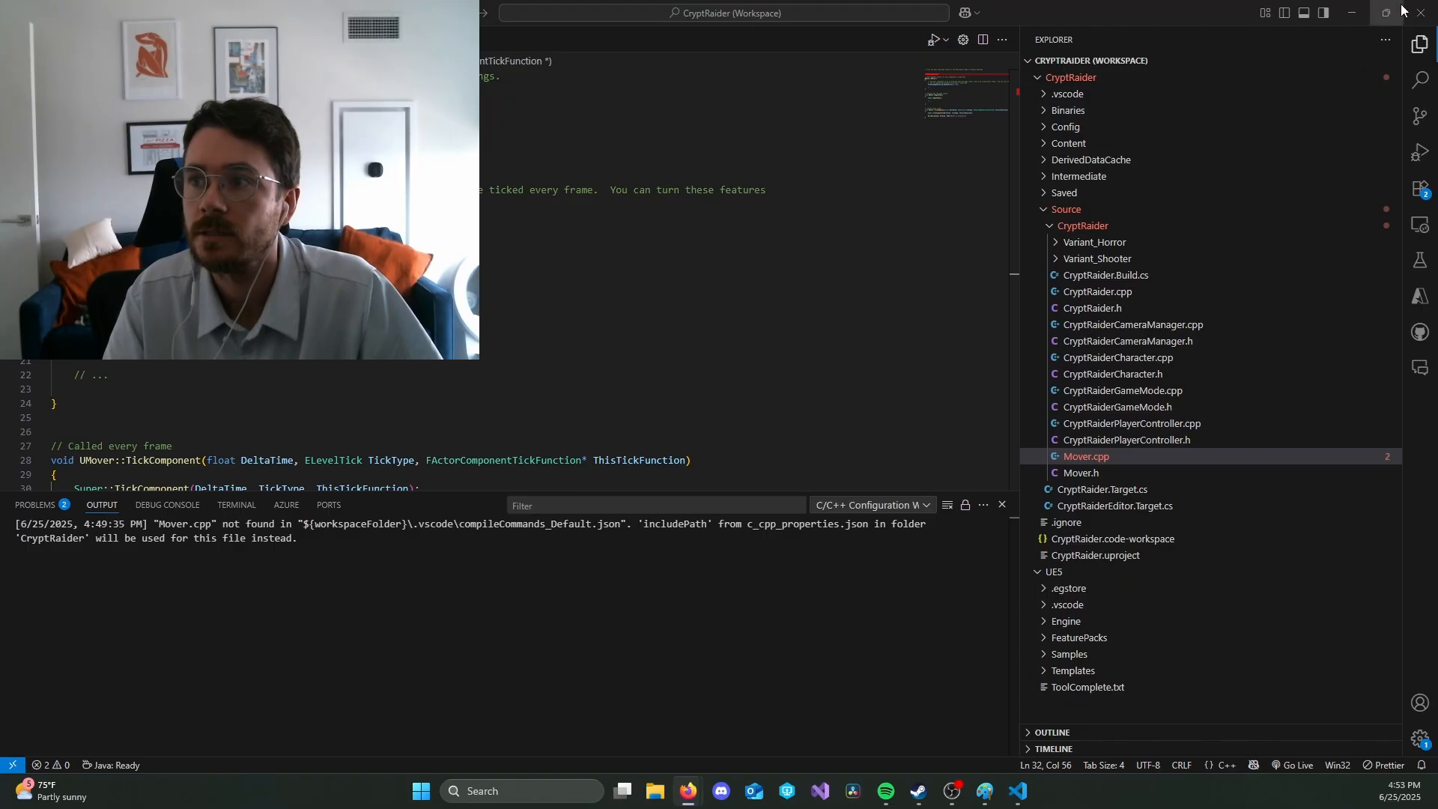